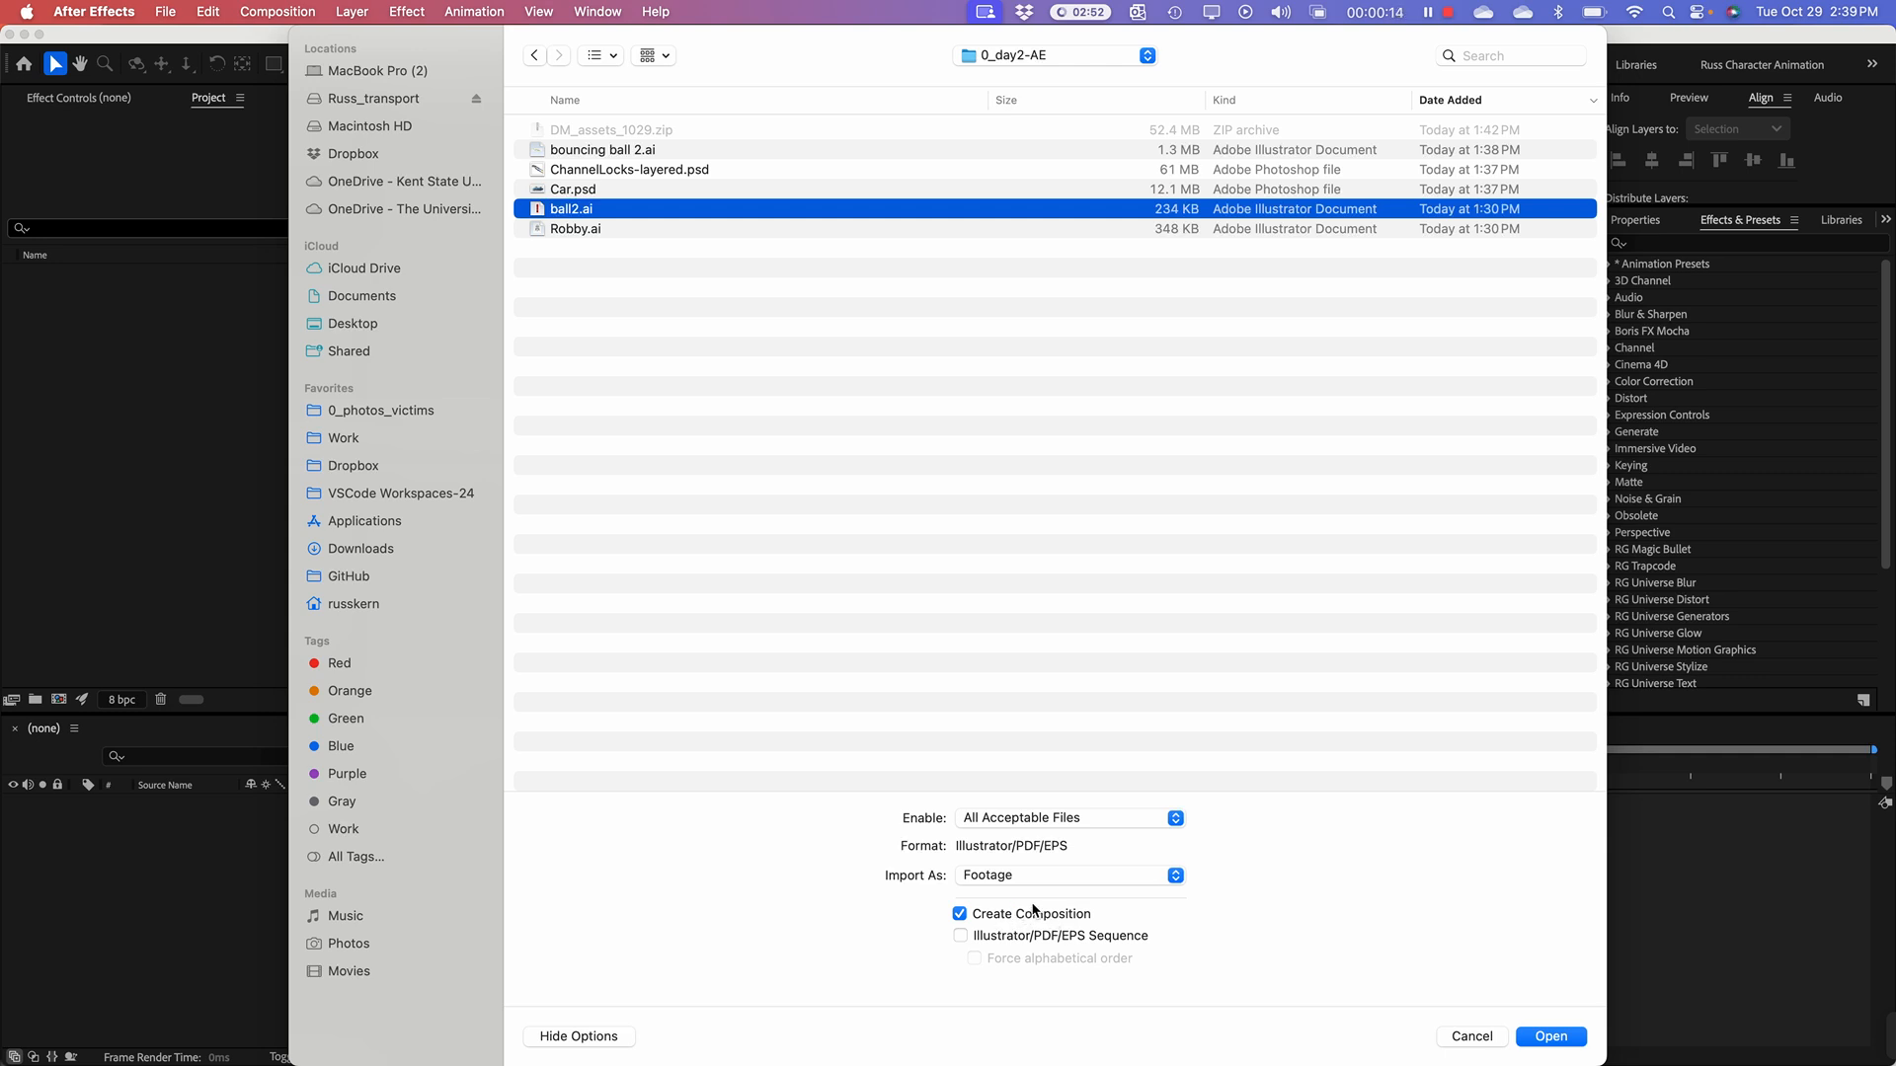
# Step: Import ball2.ai as Composition - Retain Layer Sizes, and dismiss the import dialog without adding another file
pyautogui.click(1003, 878)
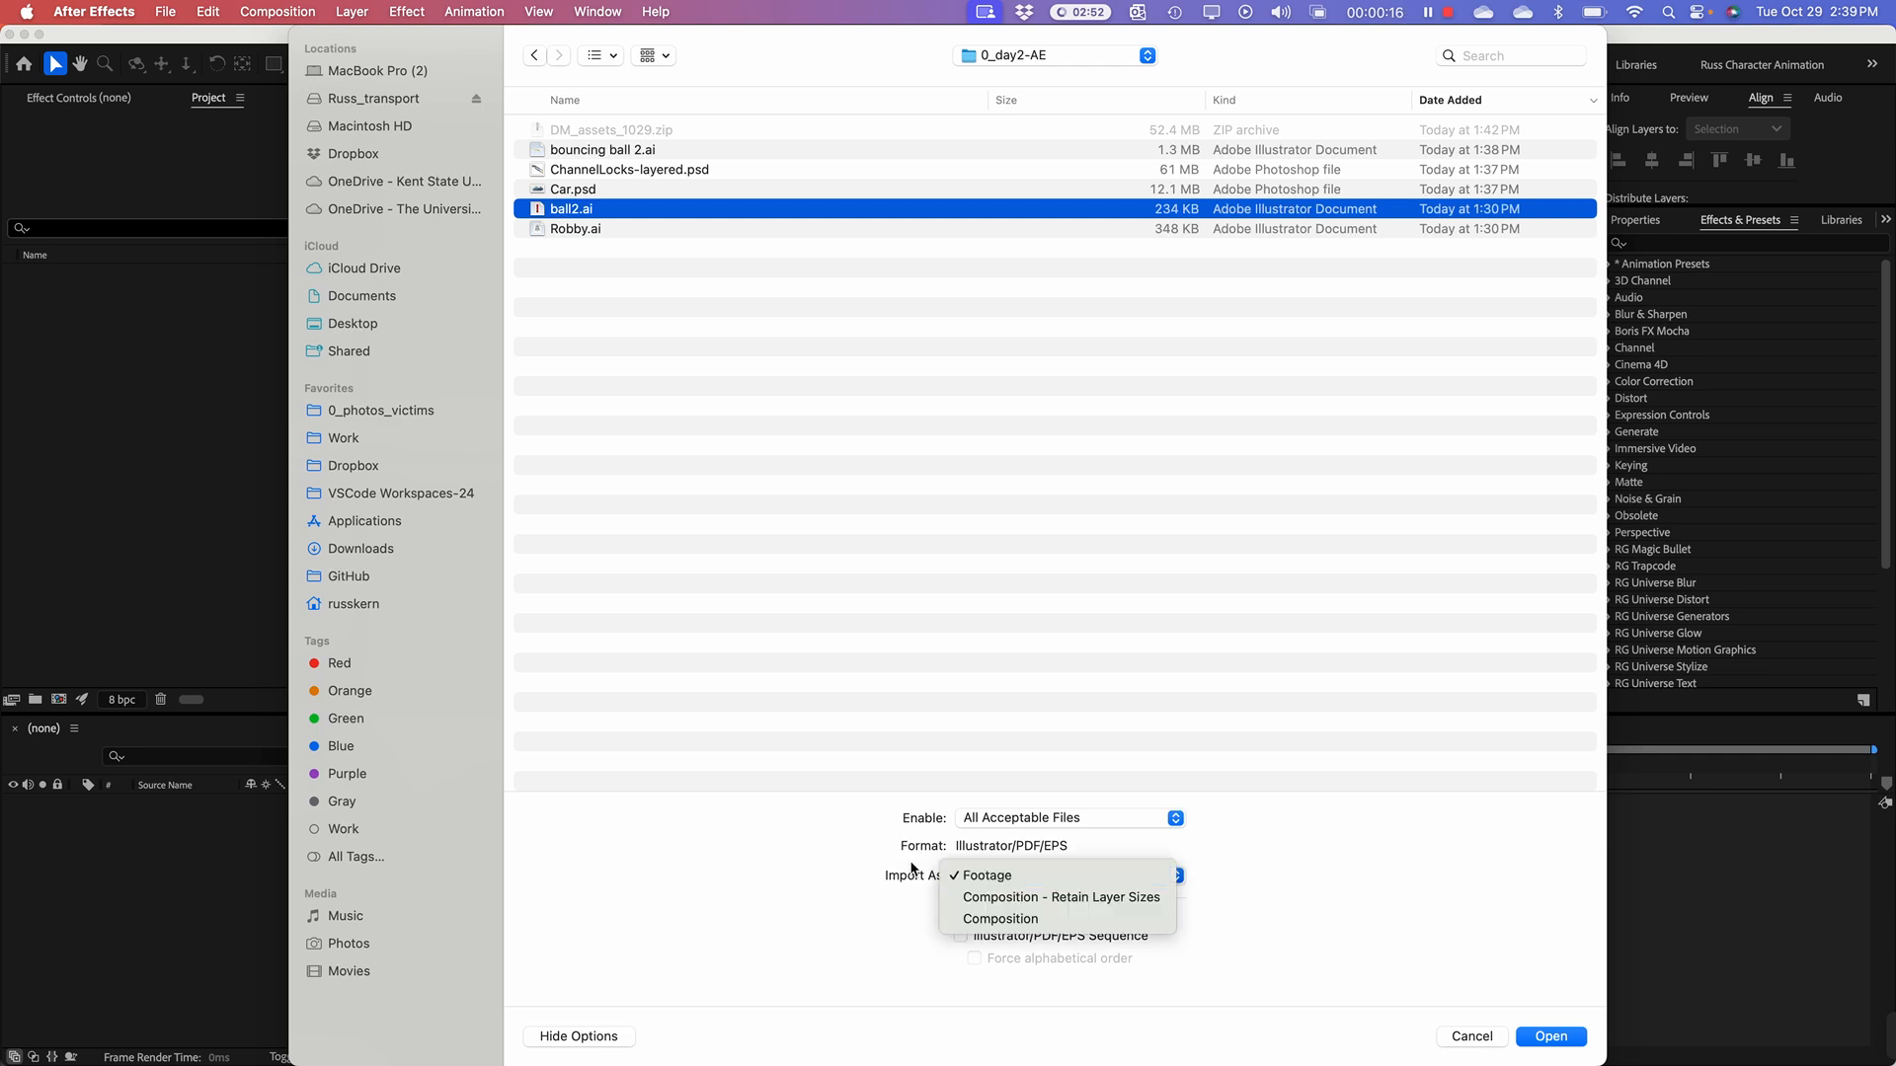
pyautogui.click(1005, 878)
pyautogui.click(1014, 882)
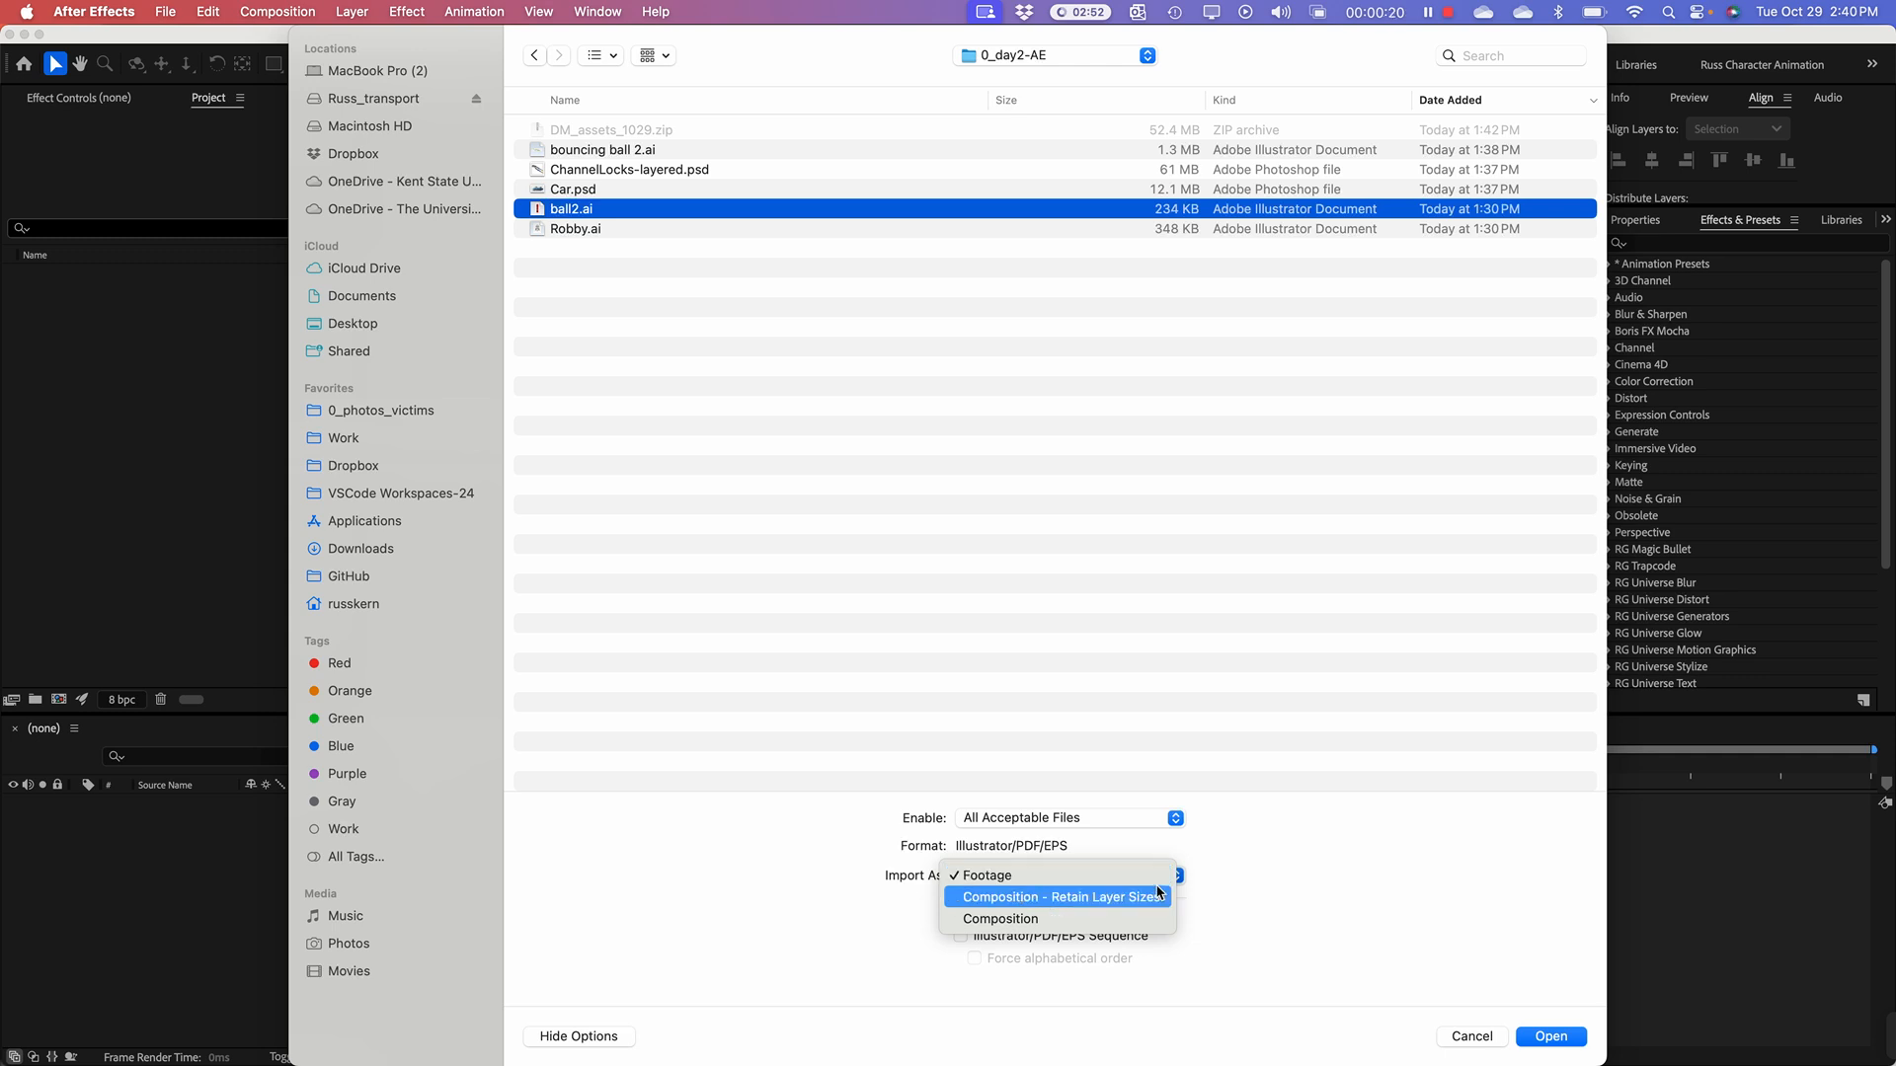
pyautogui.click(1308, 879)
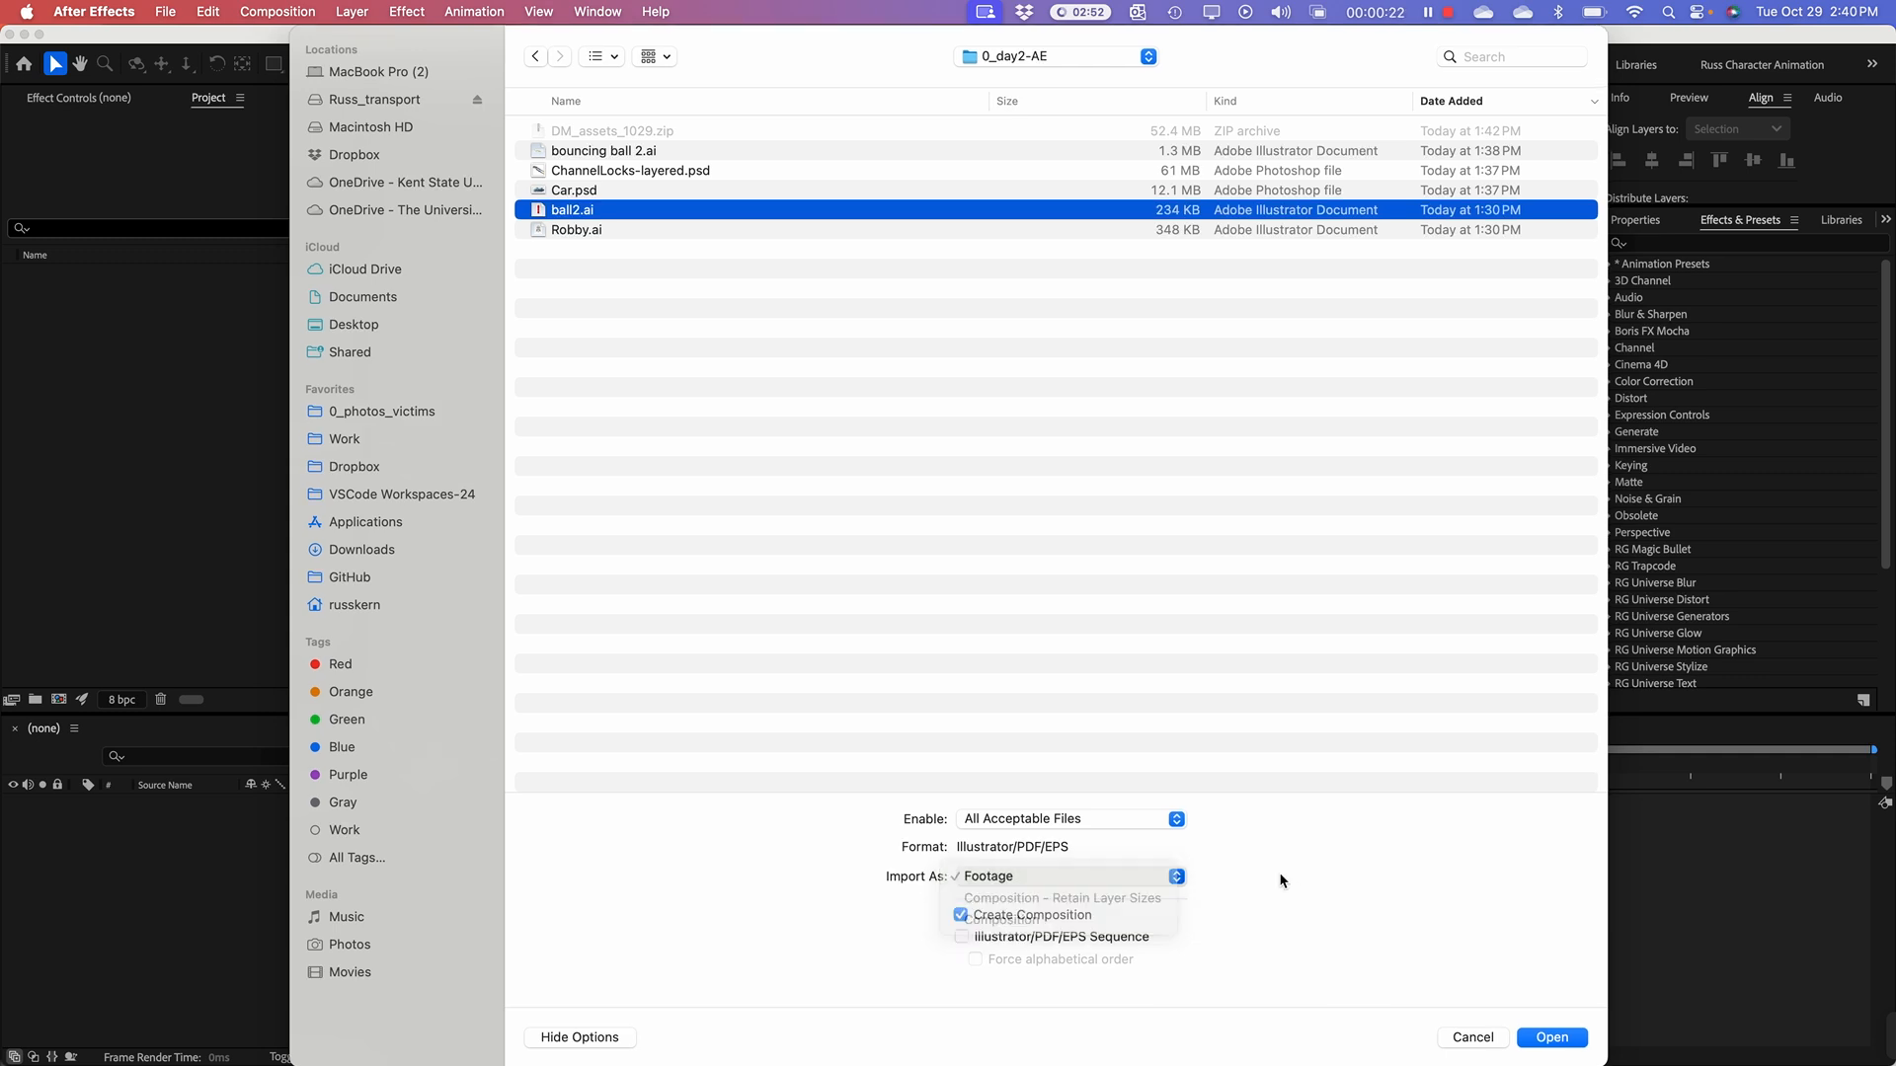
pyautogui.click(1051, 882)
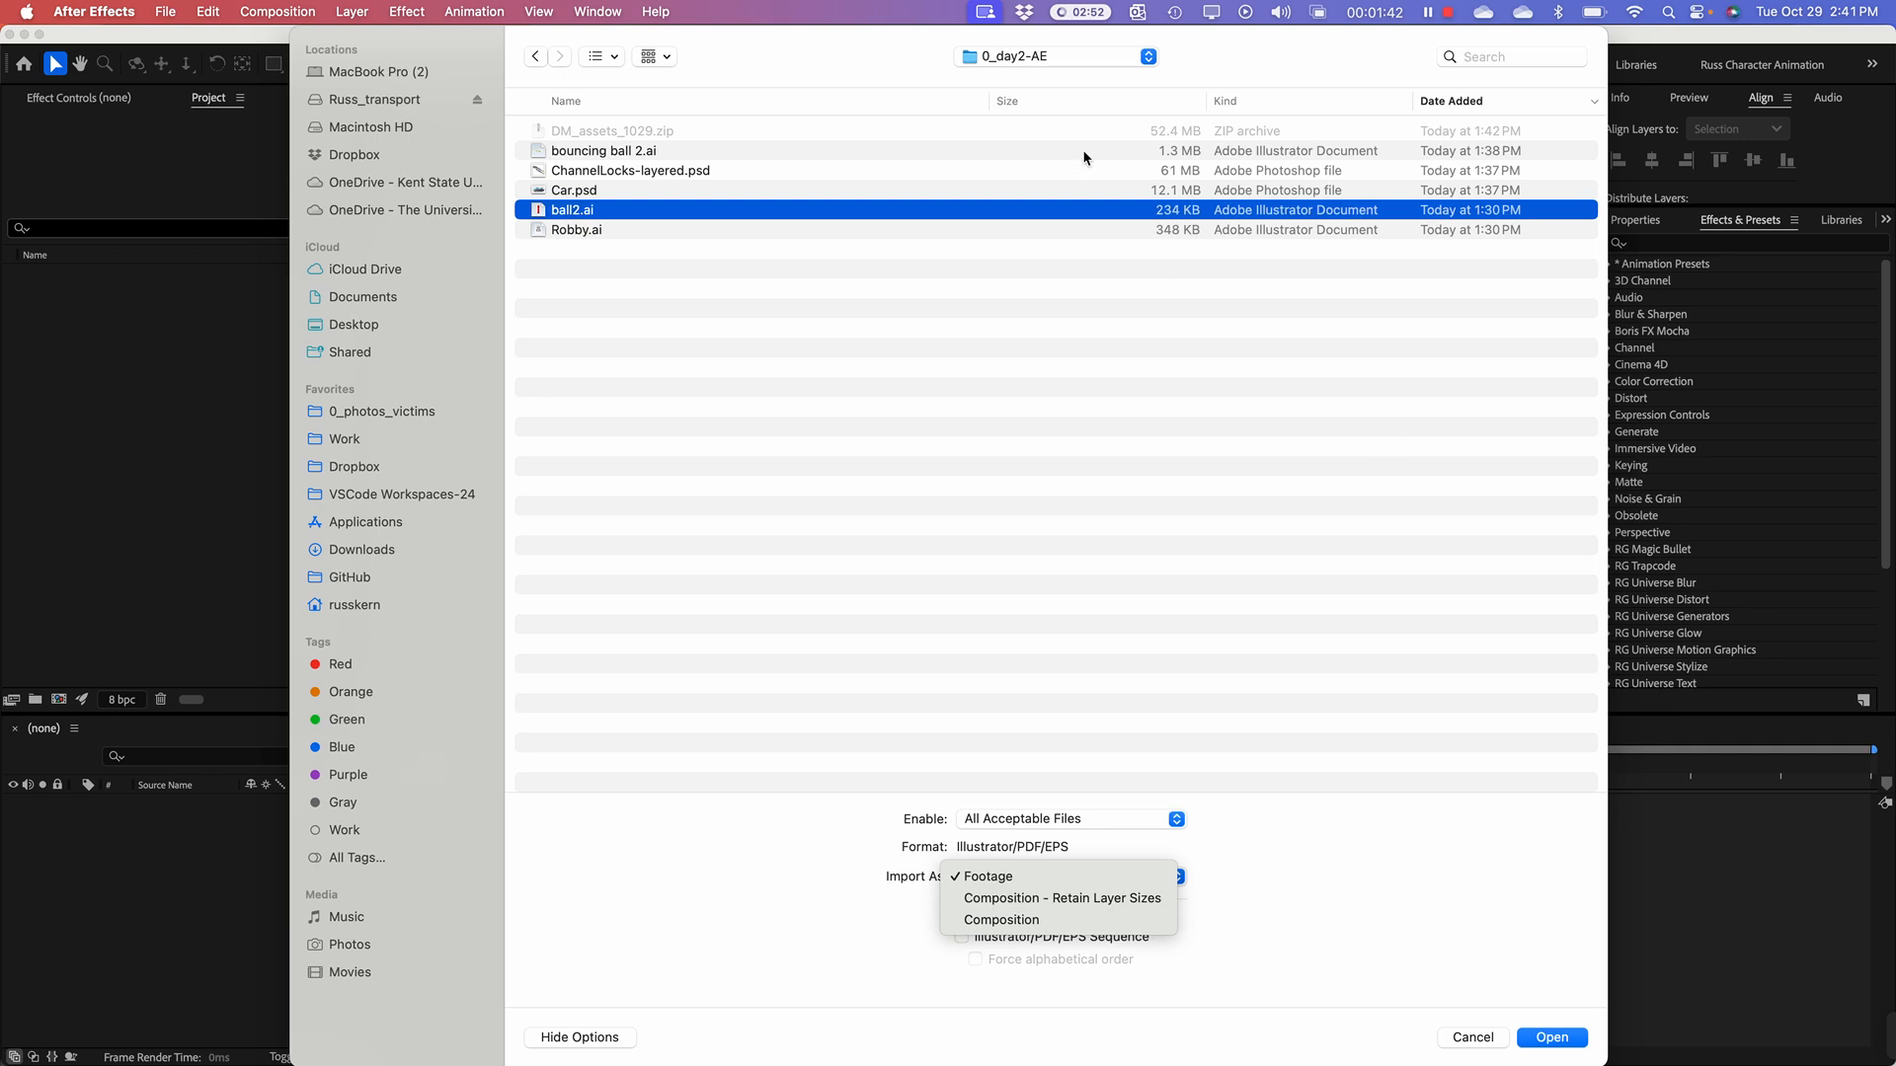
pyautogui.click(1064, 904)
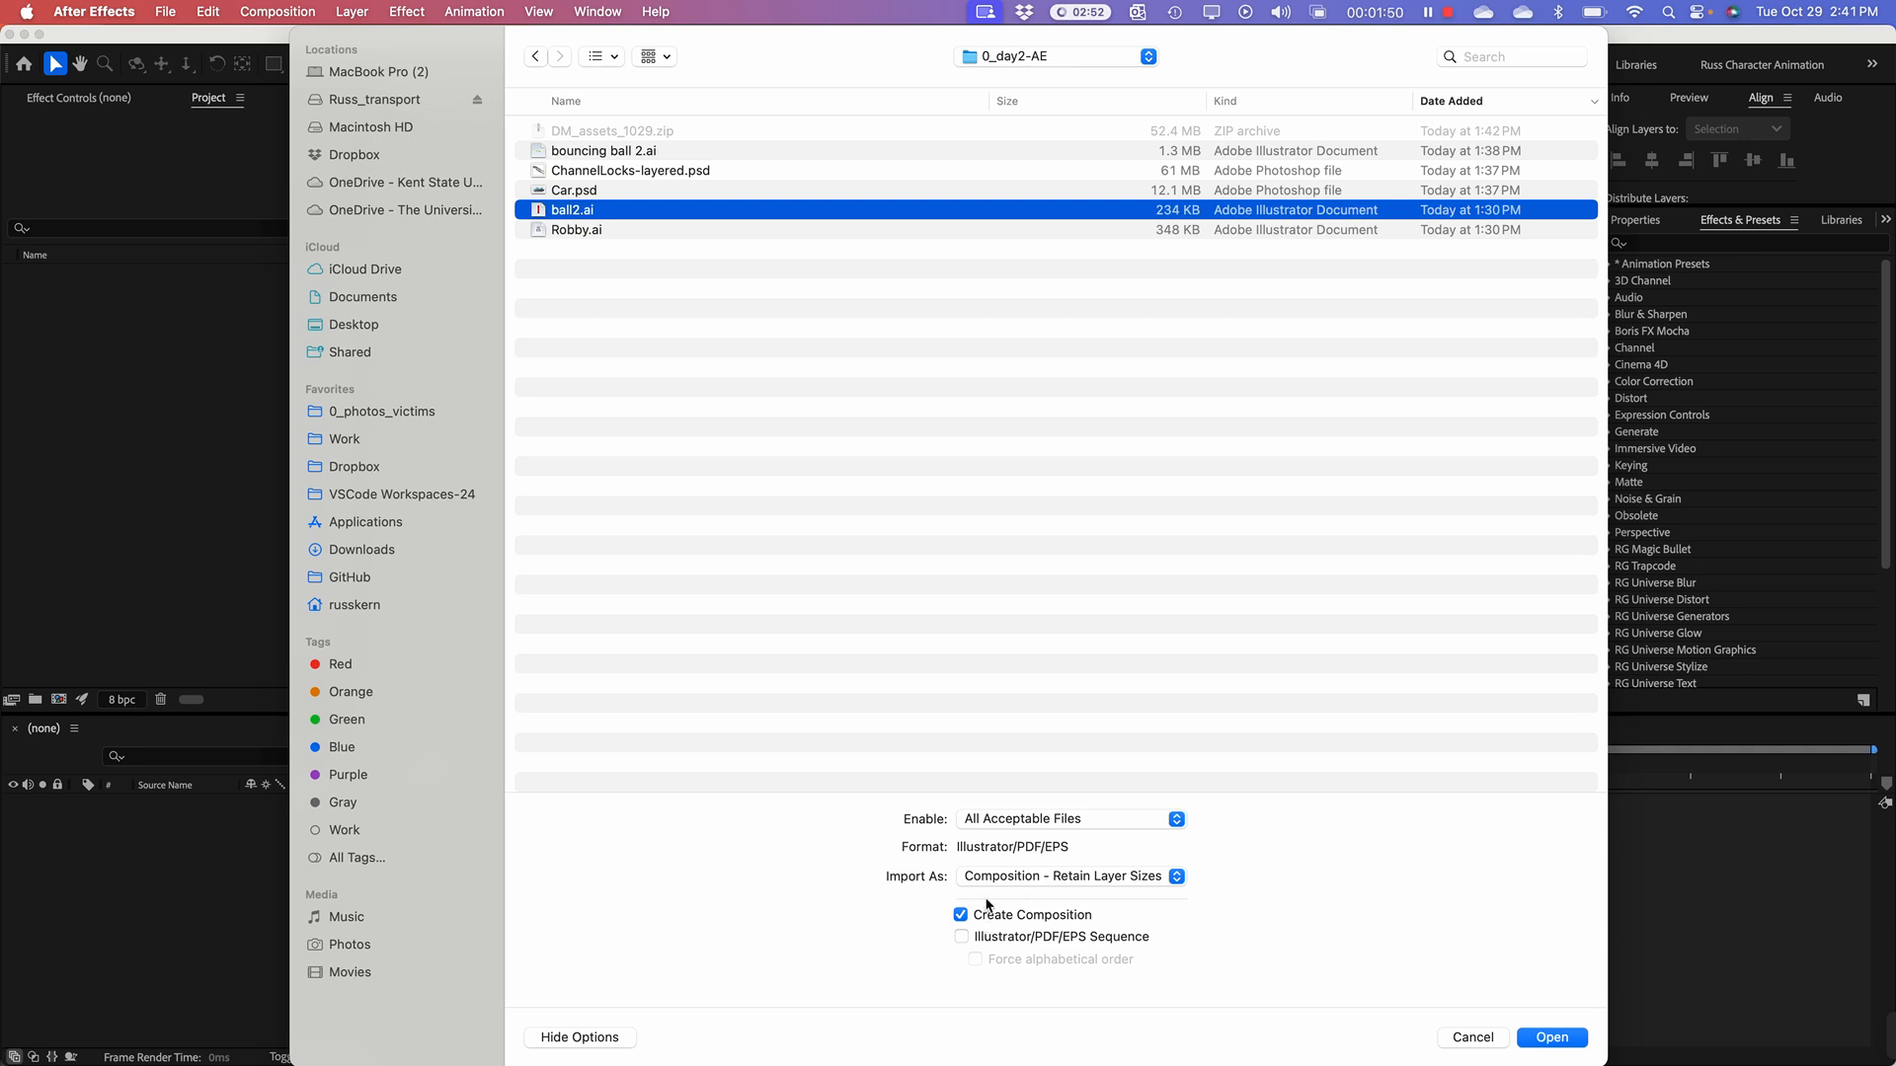
pyautogui.click(1563, 1037)
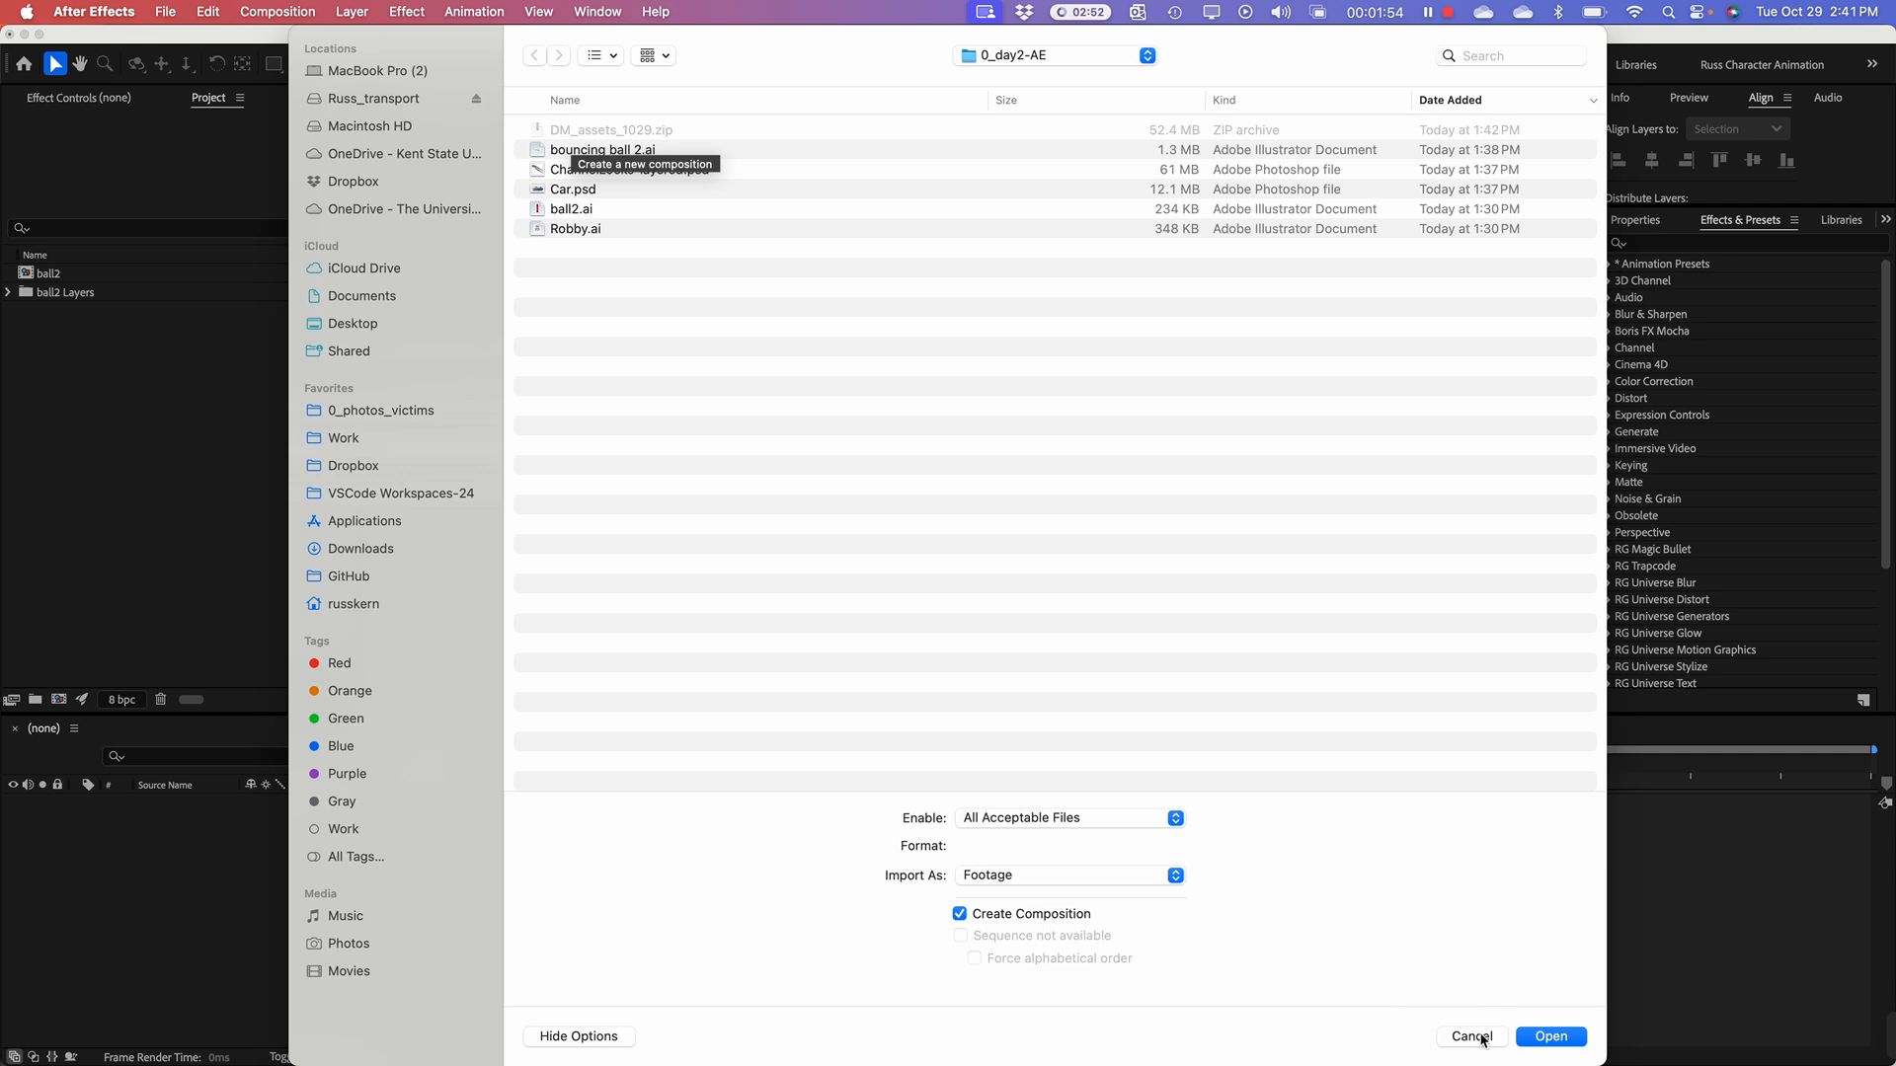
pyautogui.click(1472, 1037)
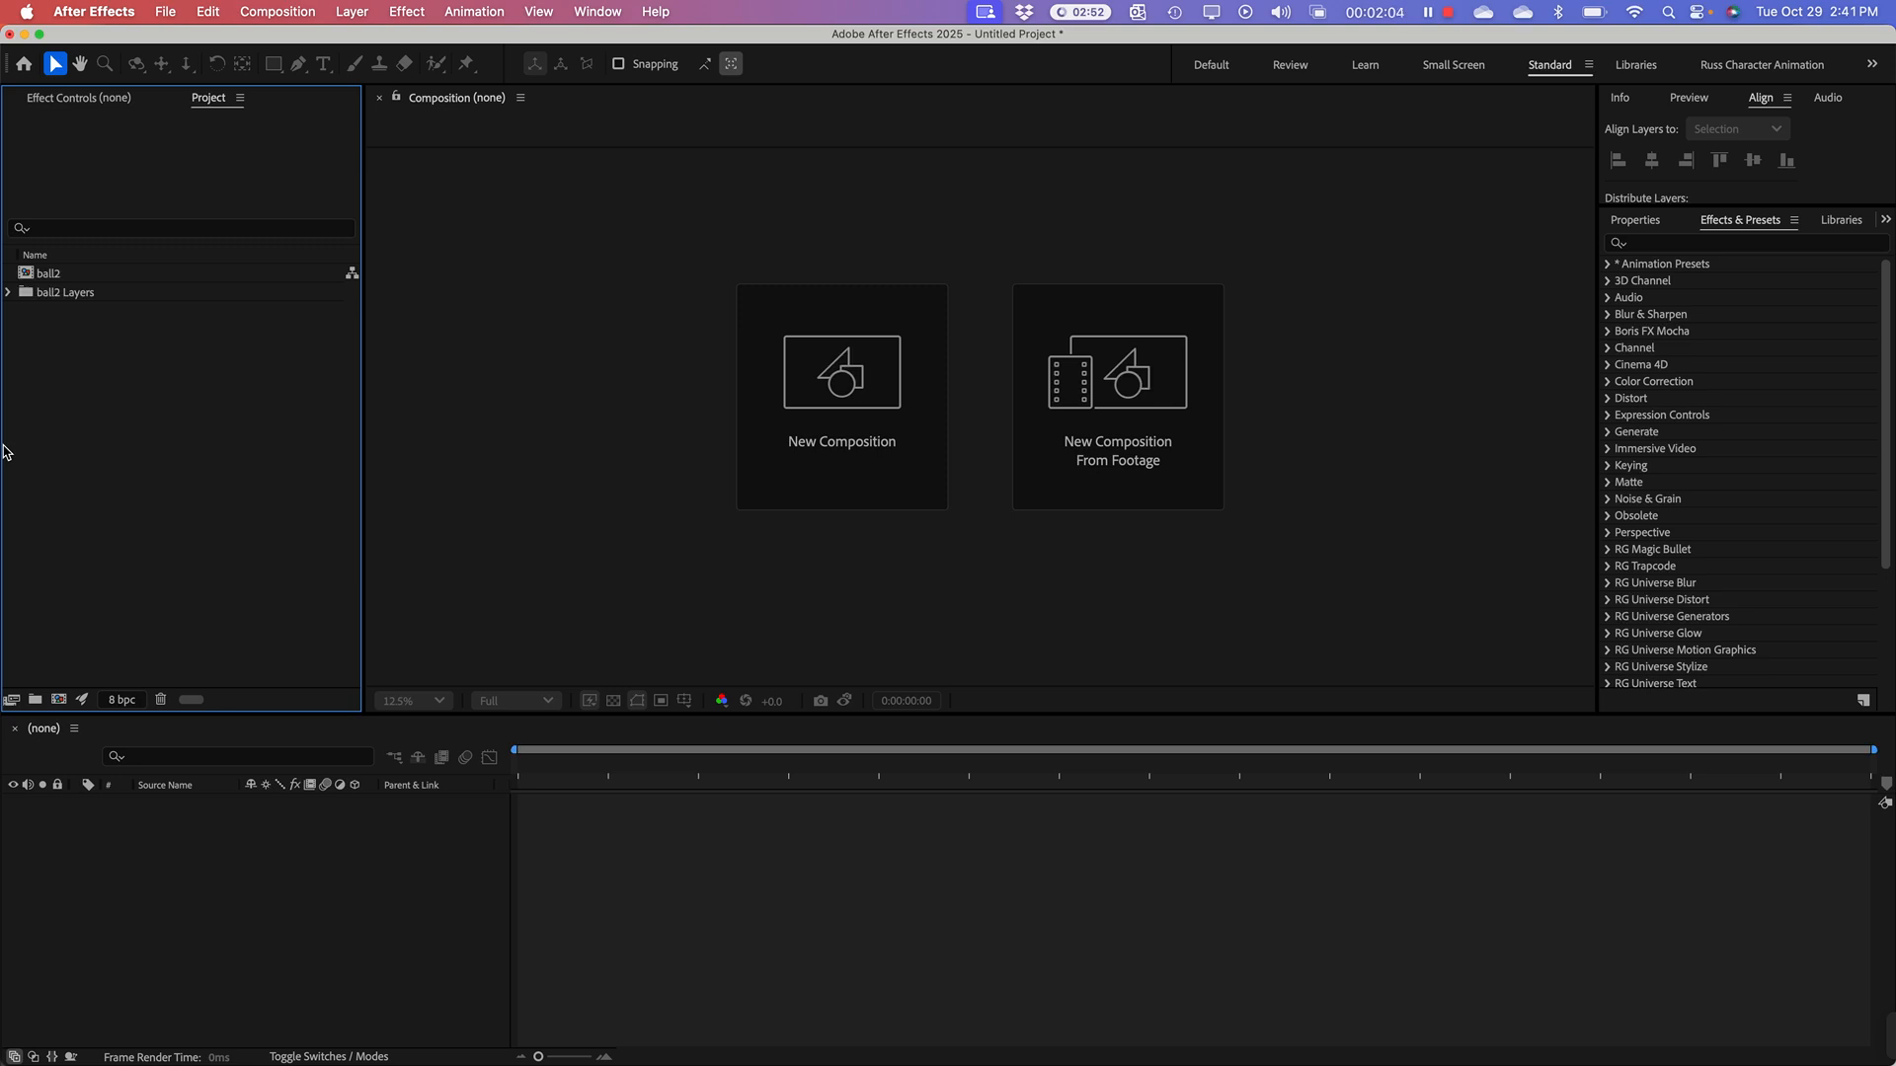
# Step: Expand the ball2 Layers folder and open the ball2 composition with a taller timeline area
pyautogui.click(8, 292)
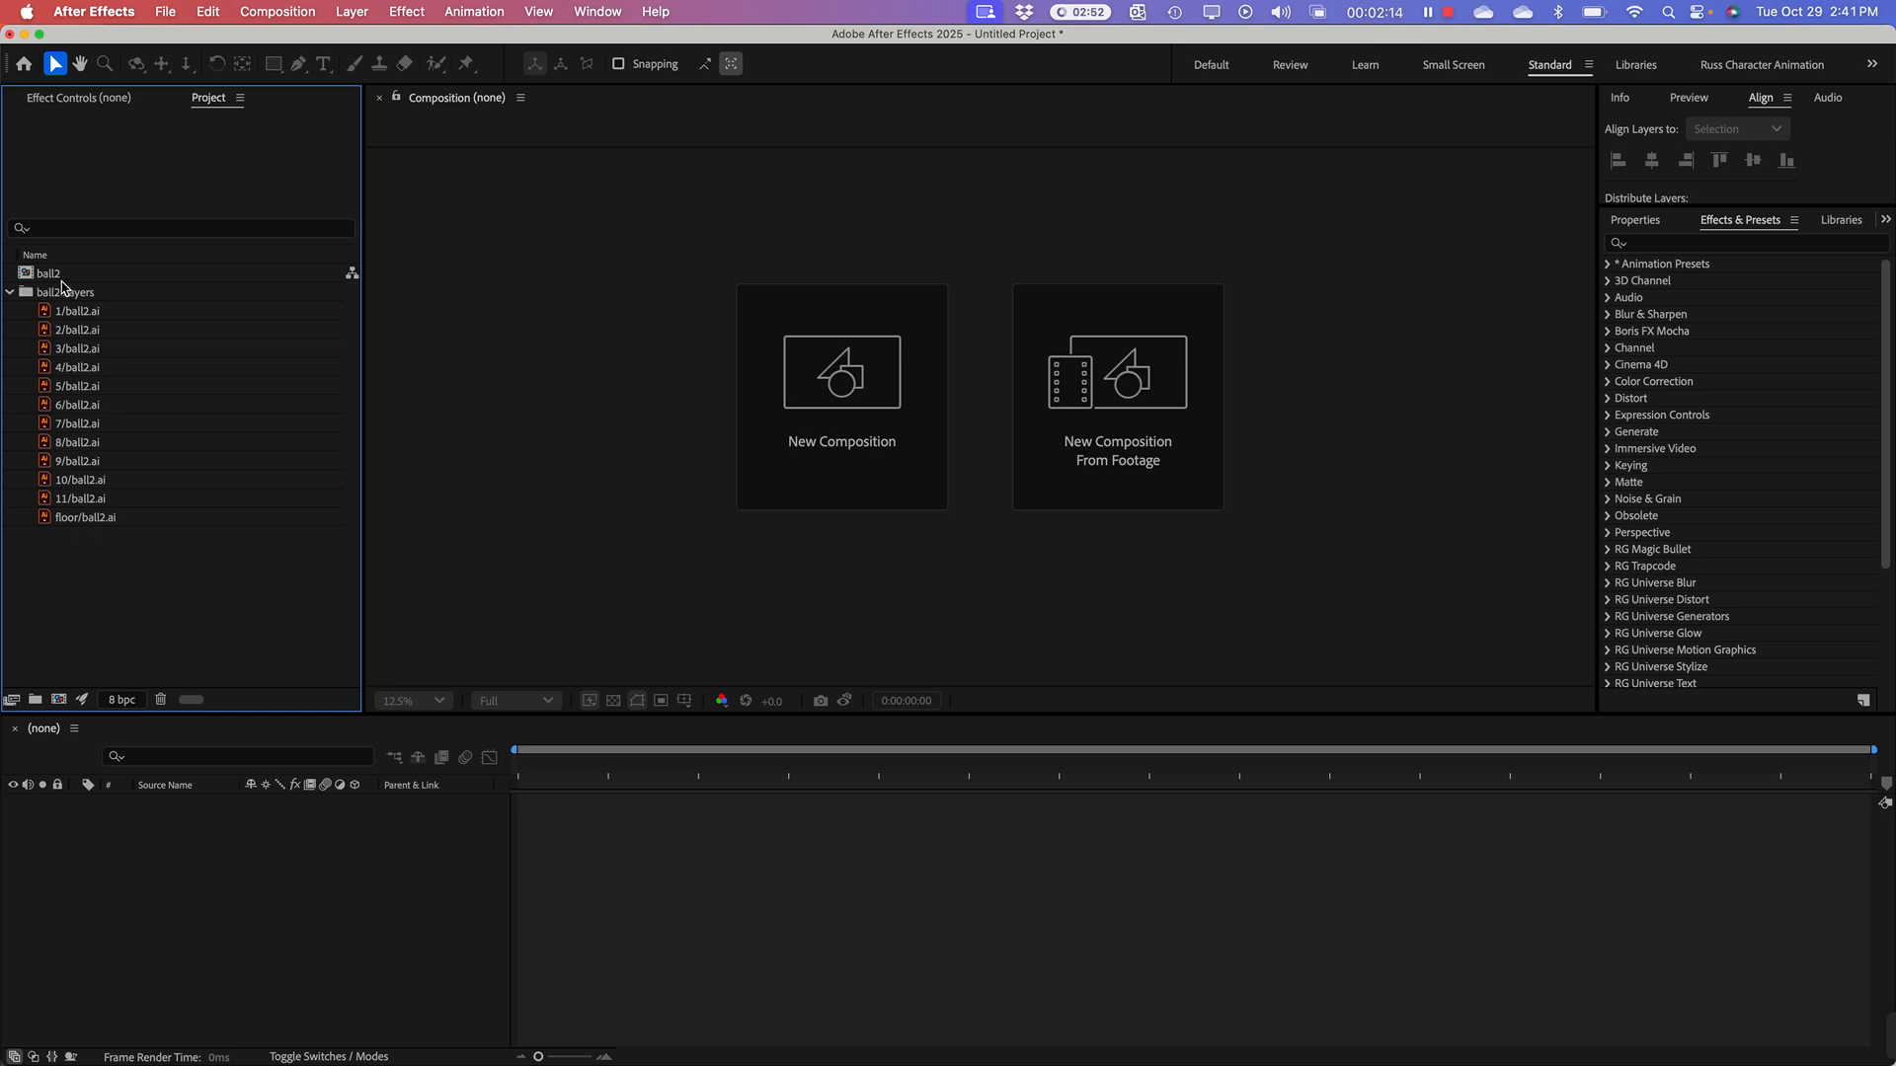
pyautogui.click(25, 279)
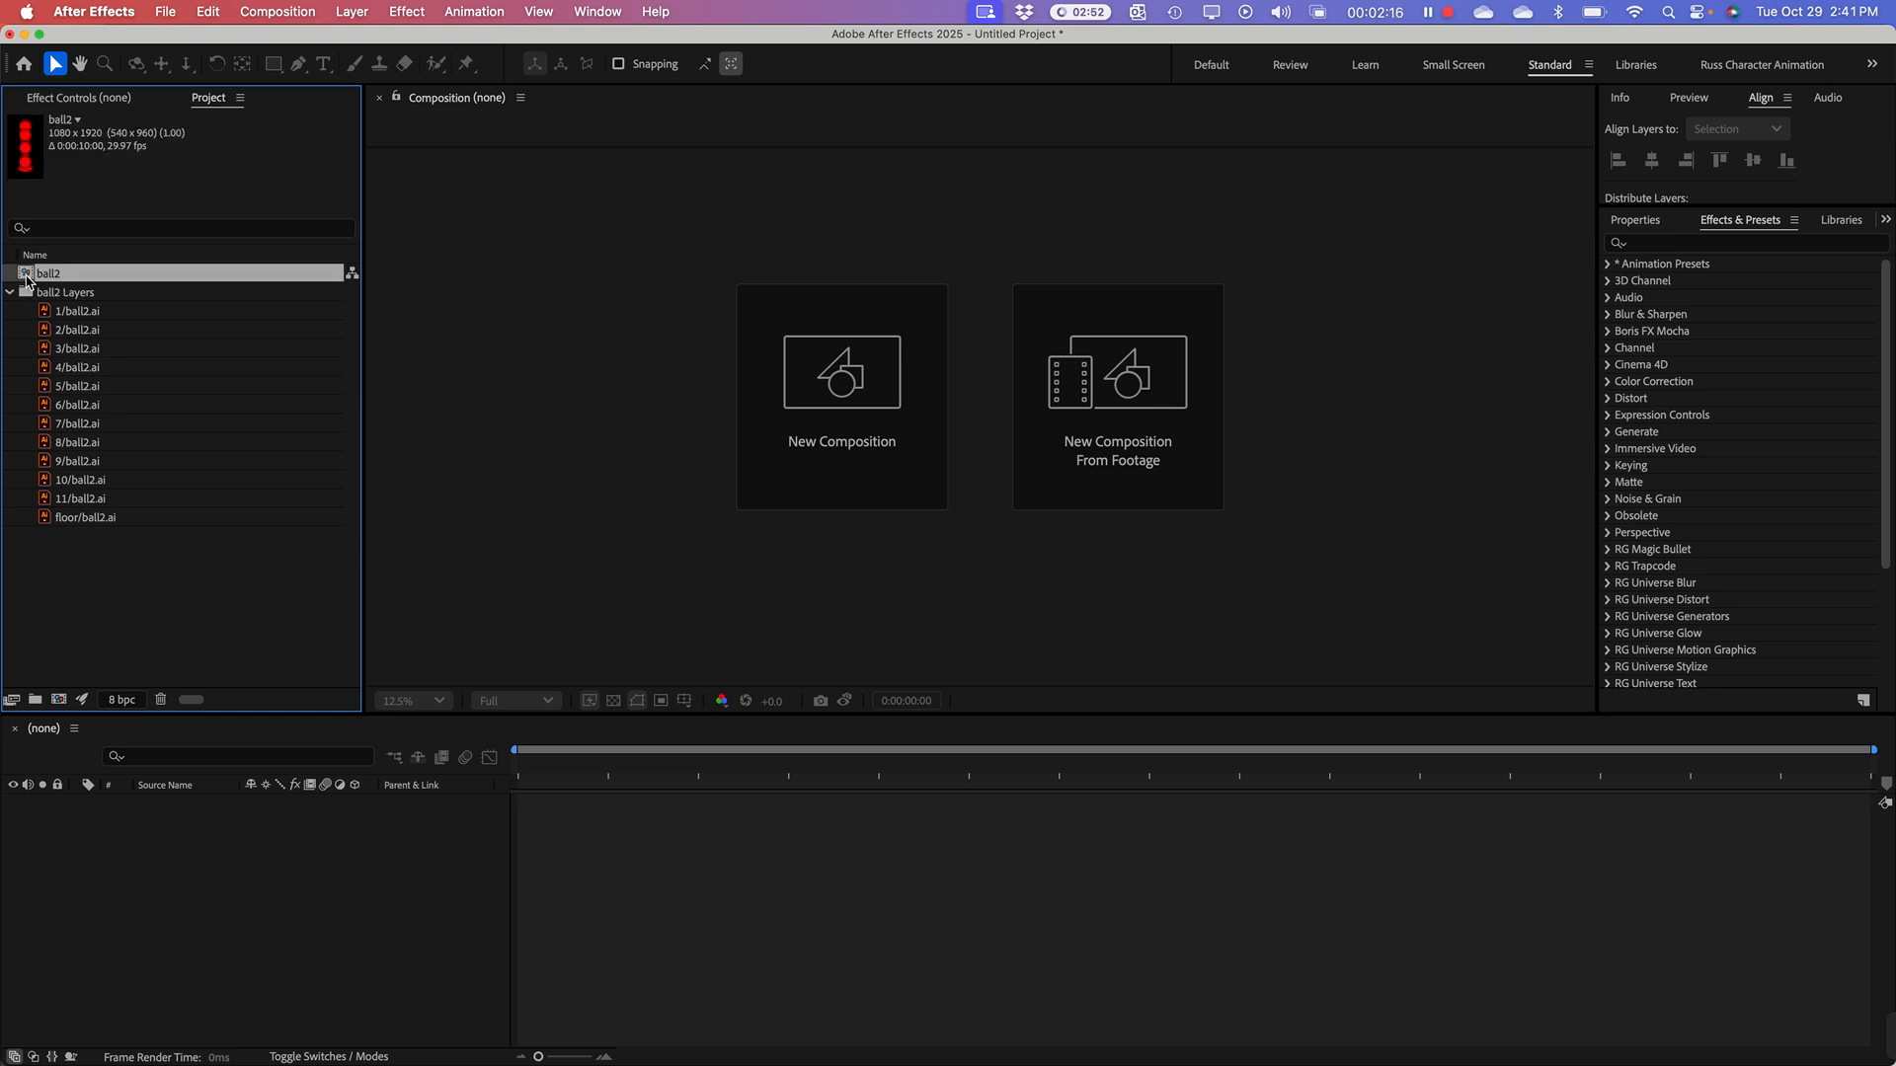
pyautogui.doubleClick(26, 280)
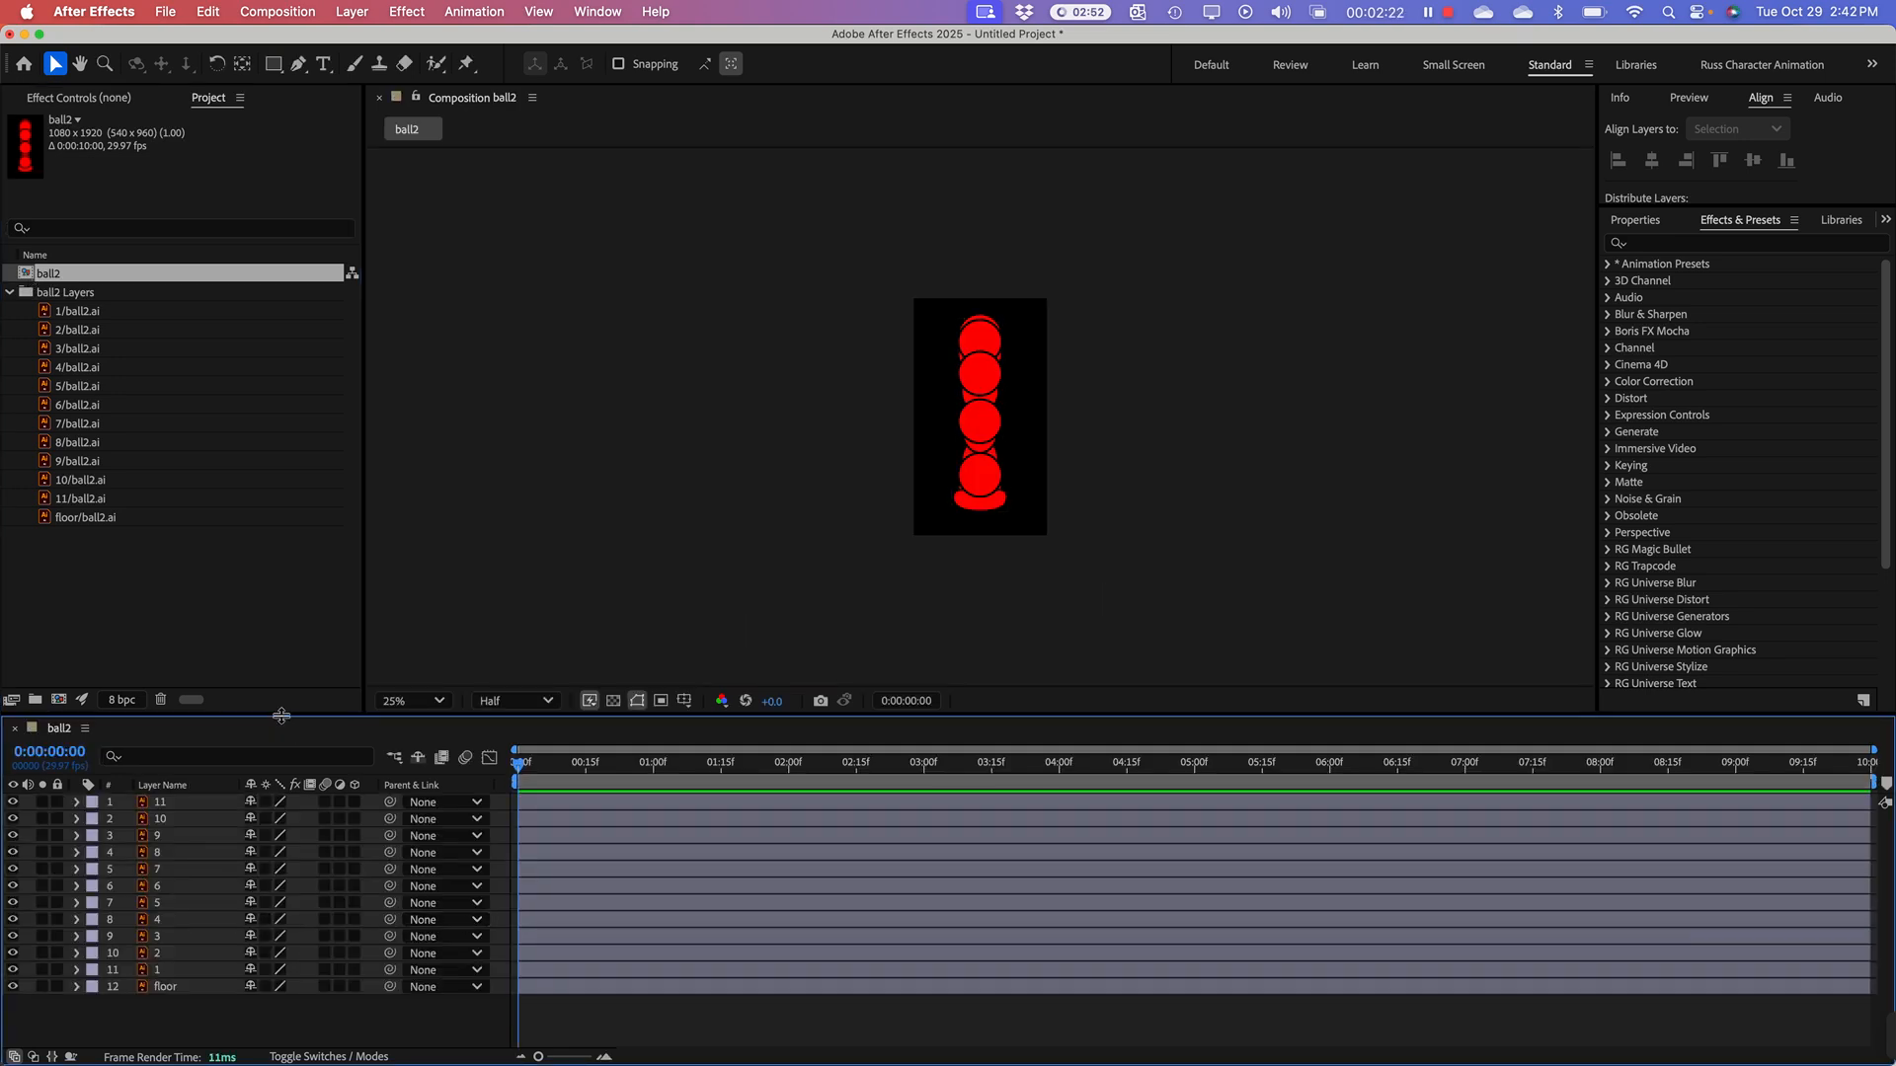
pyautogui.moveTo(279, 717); pyautogui.dragTo(297, 659)
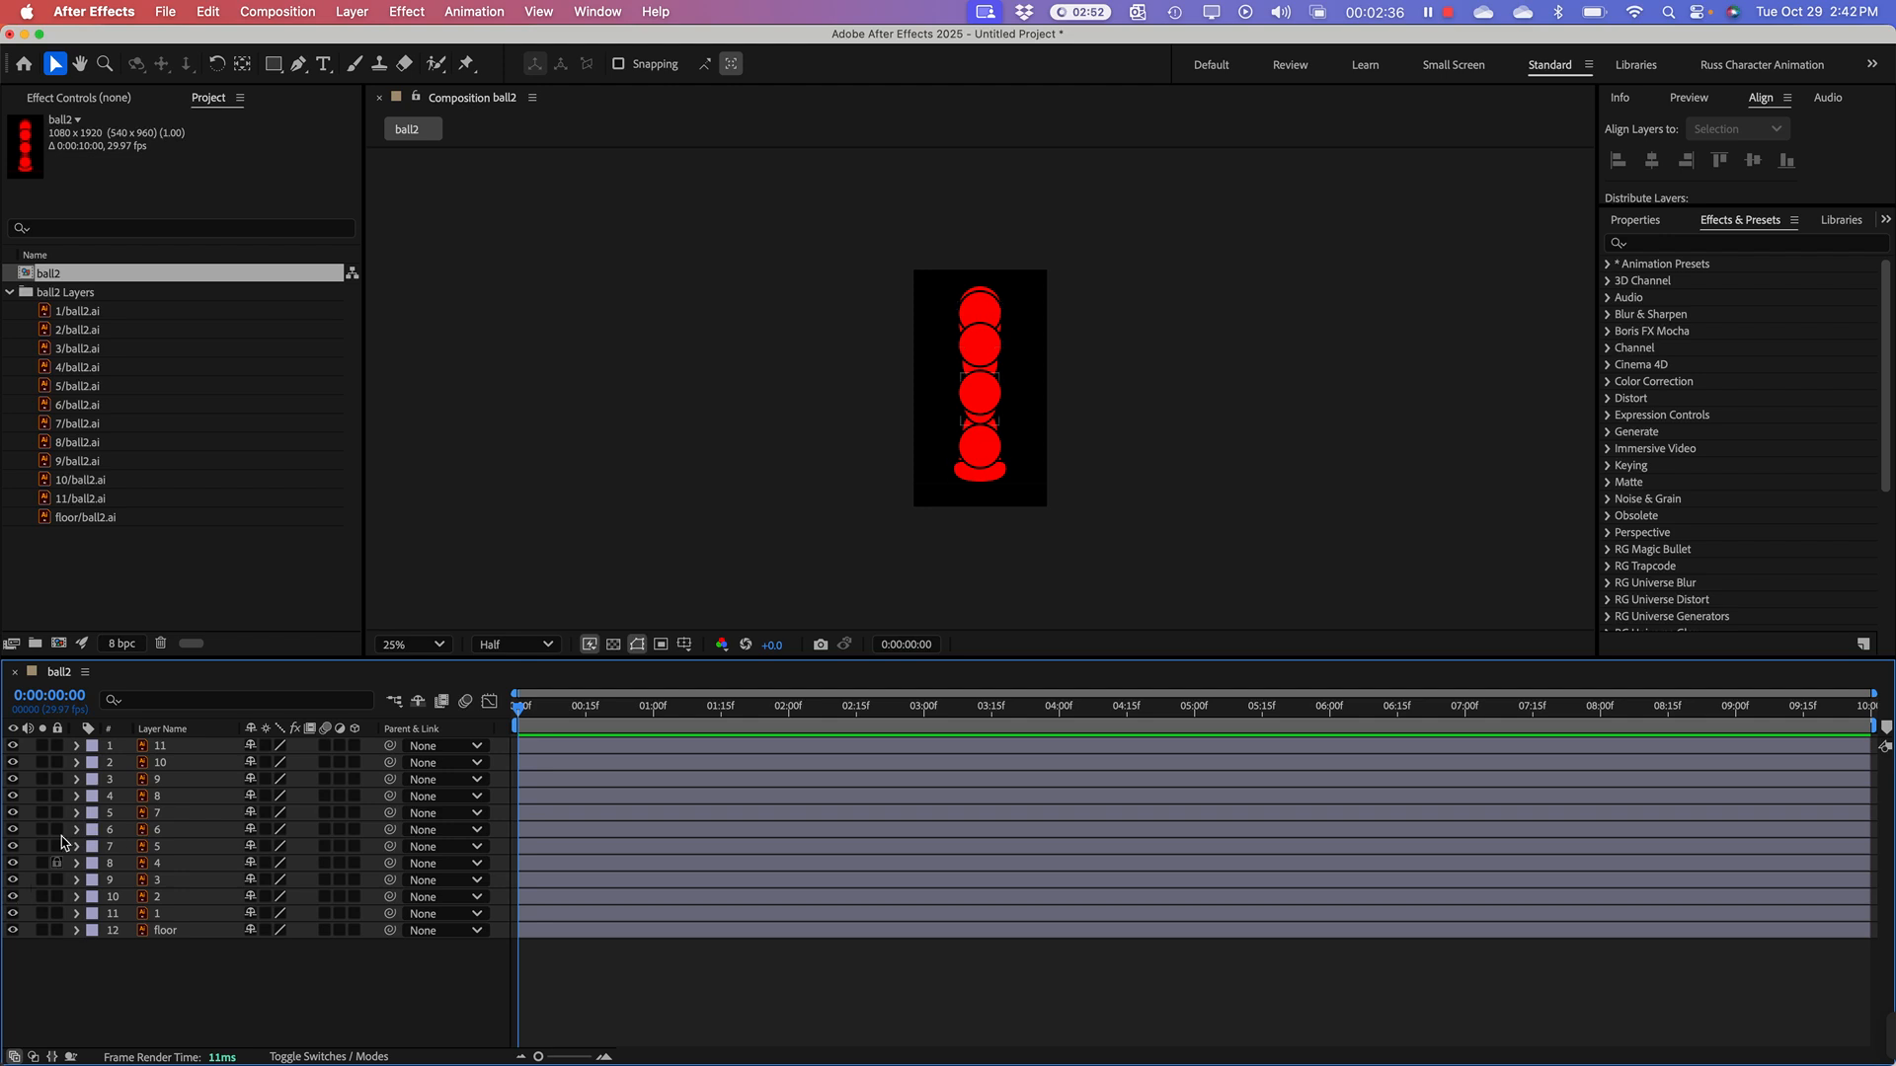
# Step: Hide layers 11 through 5 of the ball2 composition, and make them visible again
pyautogui.moveTo(12, 746); pyautogui.dragTo(14, 846)
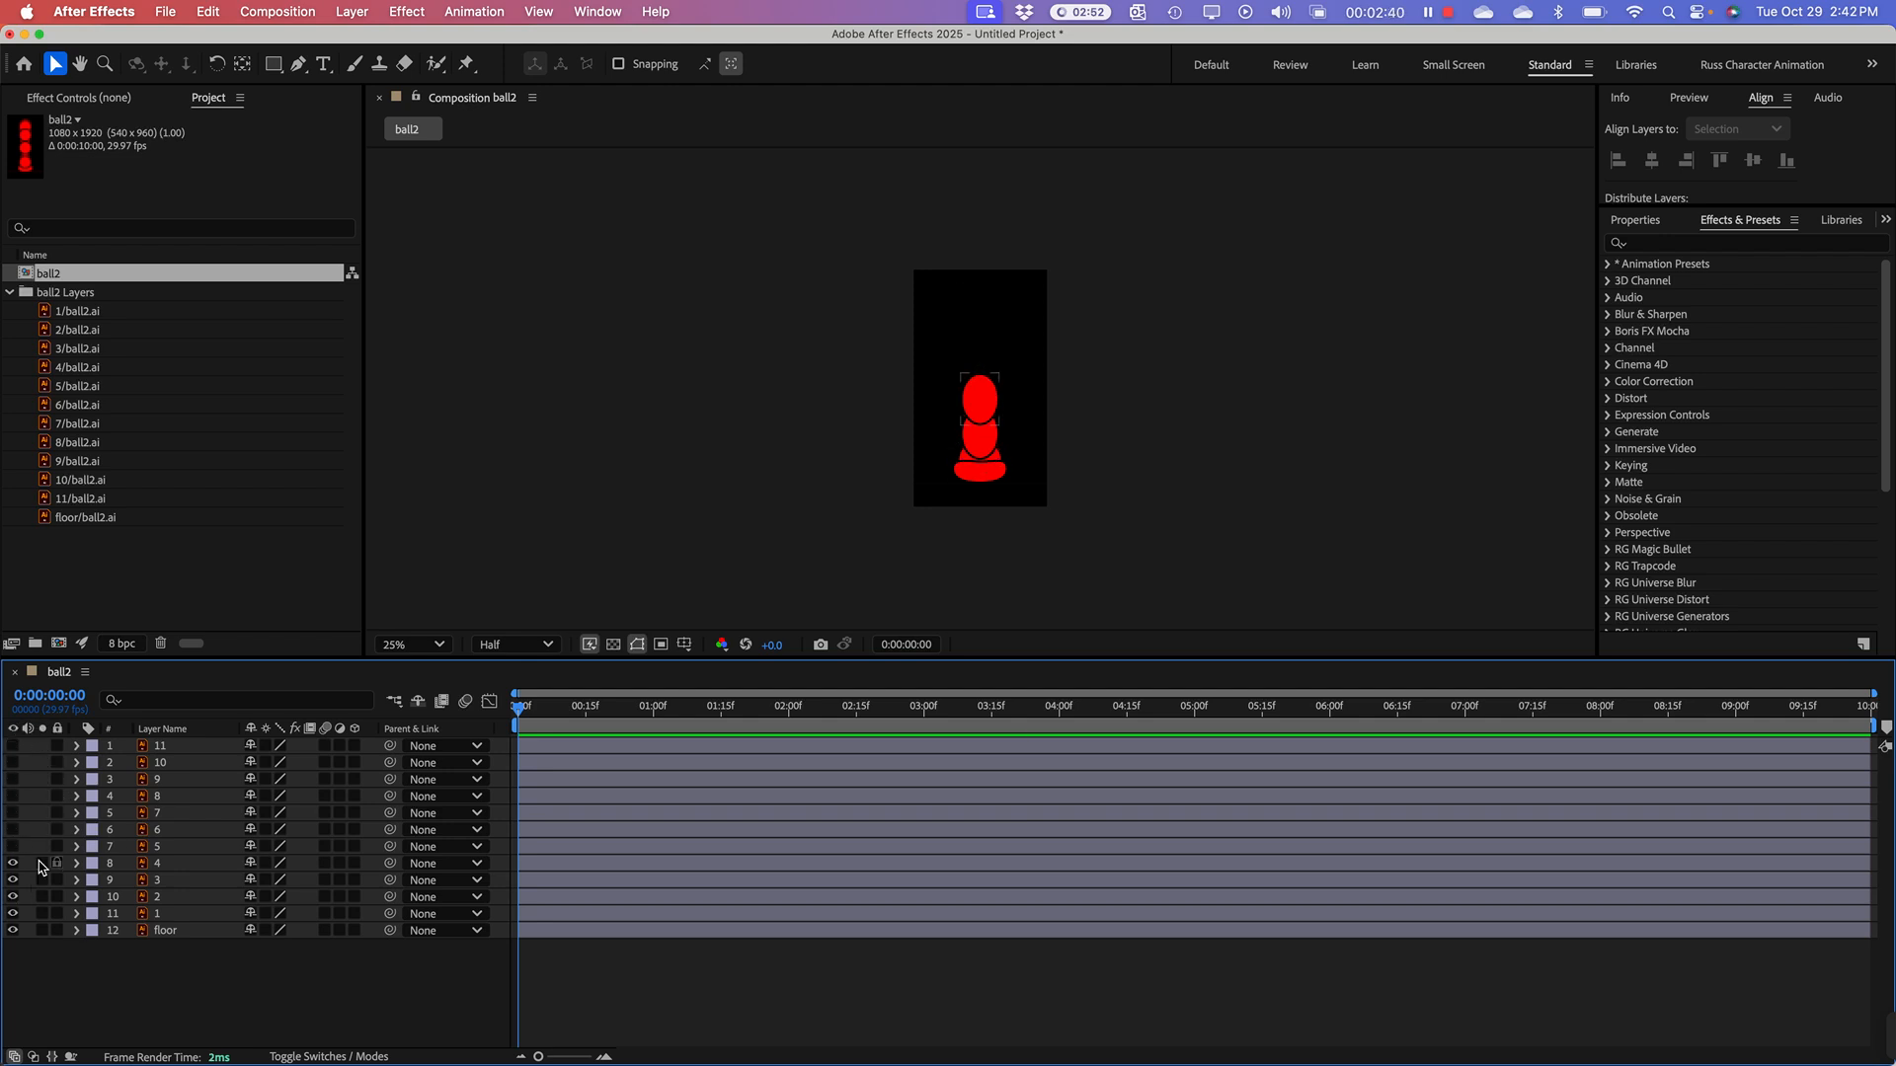
pyautogui.click(12, 846)
pyautogui.moveTo(12, 851); pyautogui.dragTo(18, 777)
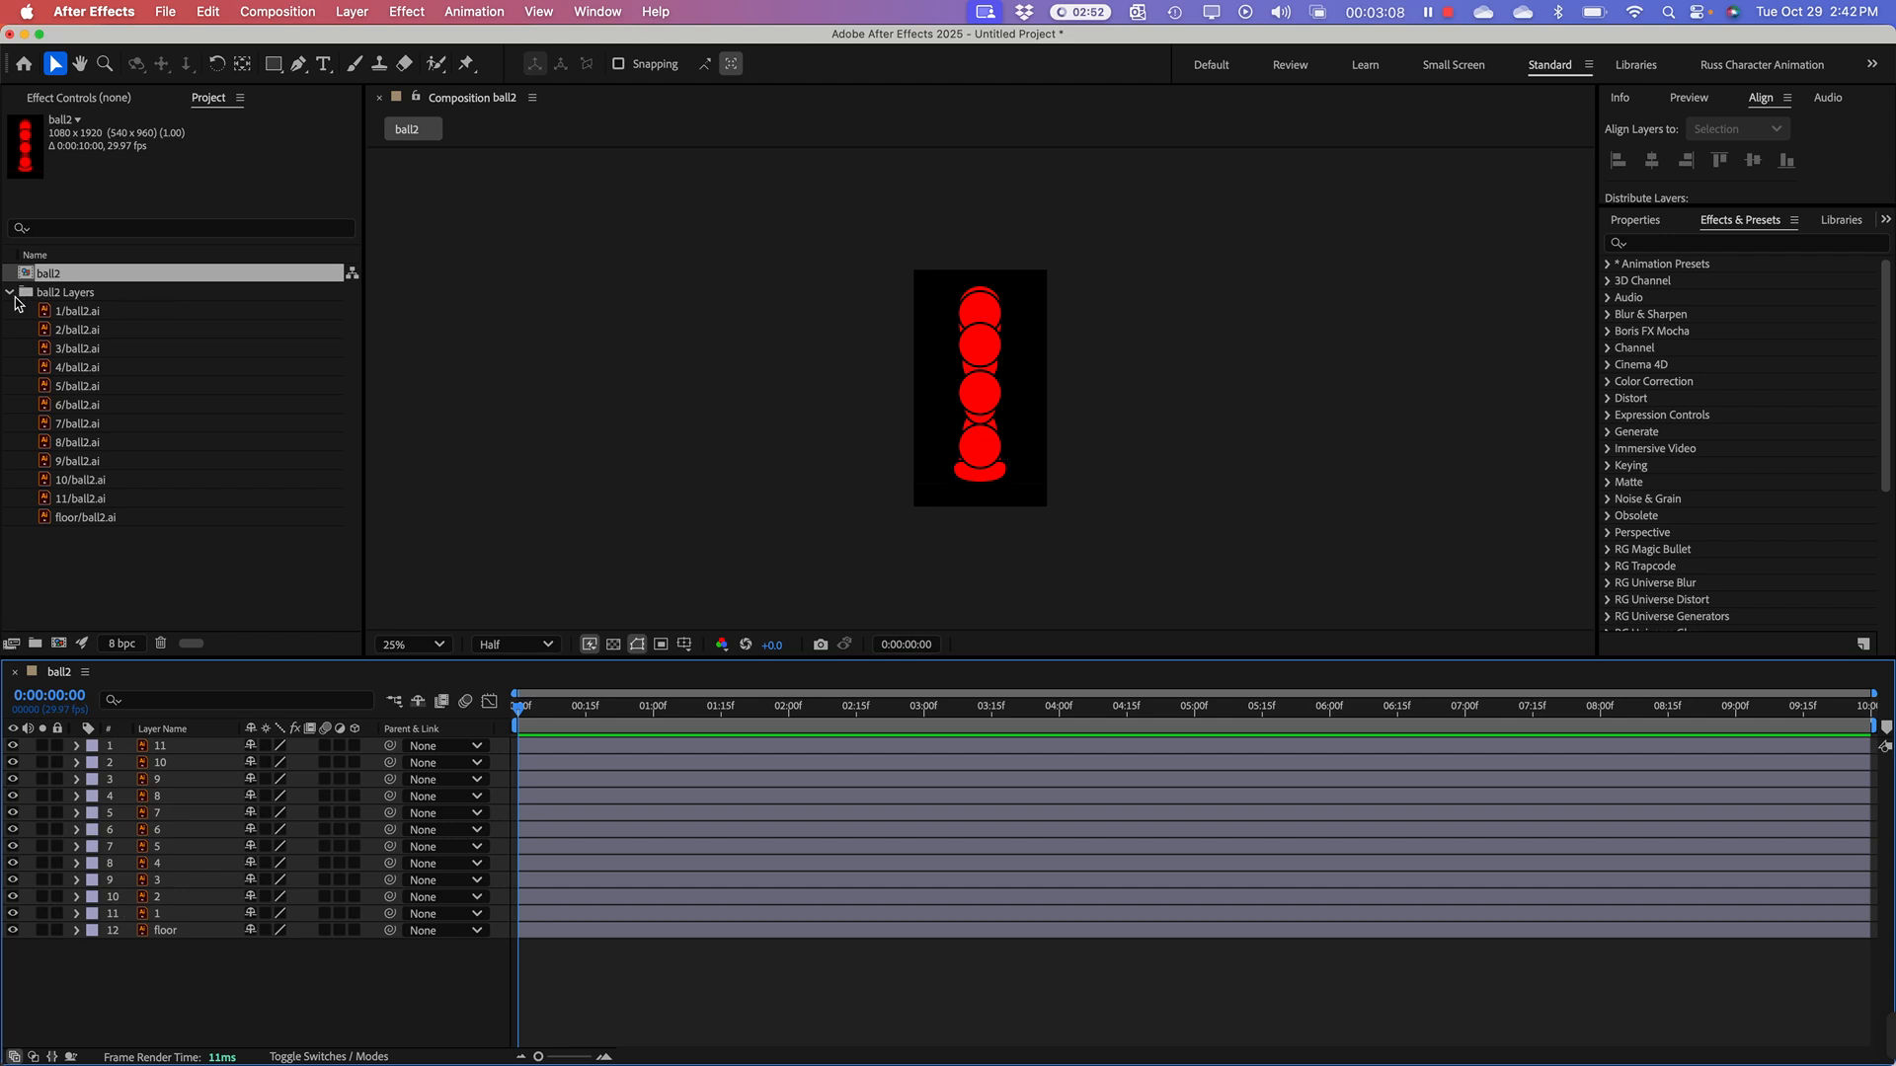
# Step: Collapse the ball2 Layers folder in the project and deselect all project items
pyautogui.click(11, 293)
pyautogui.click(41, 352)
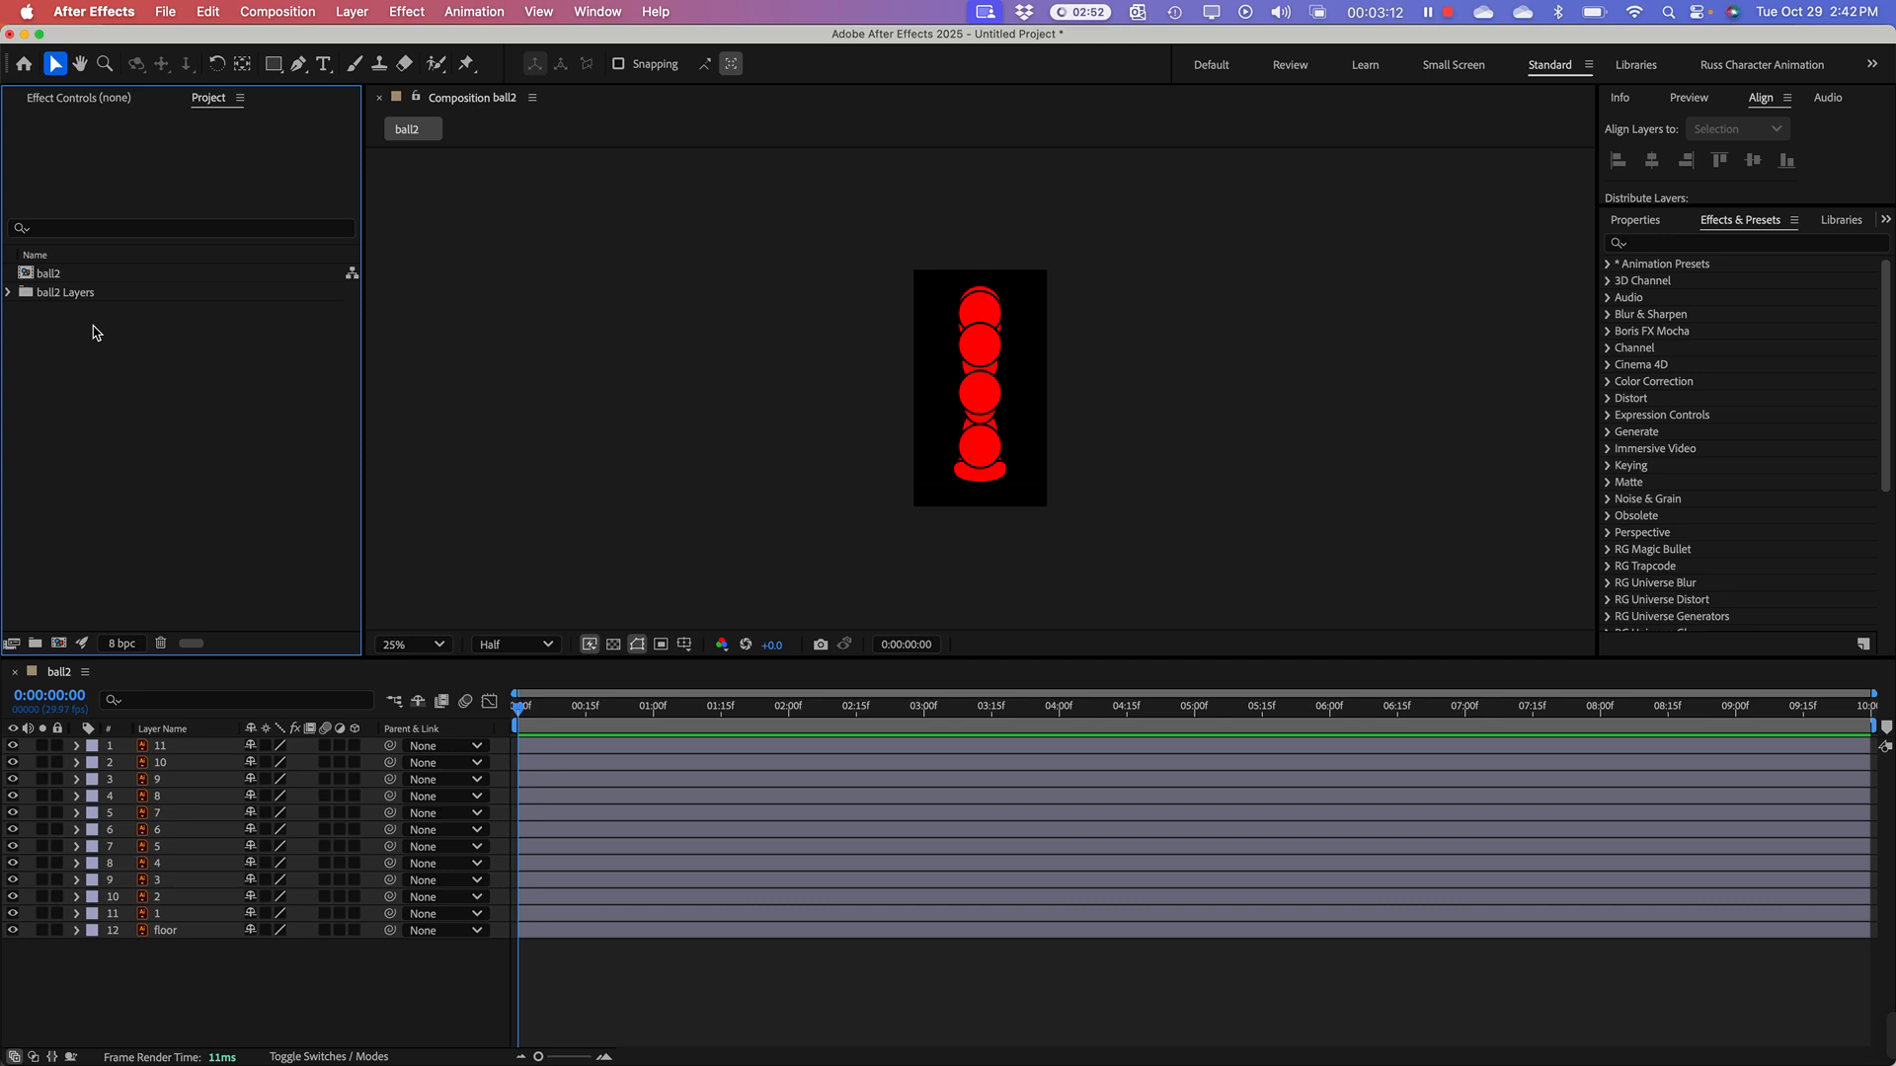
pyautogui.rightClick(78, 328)
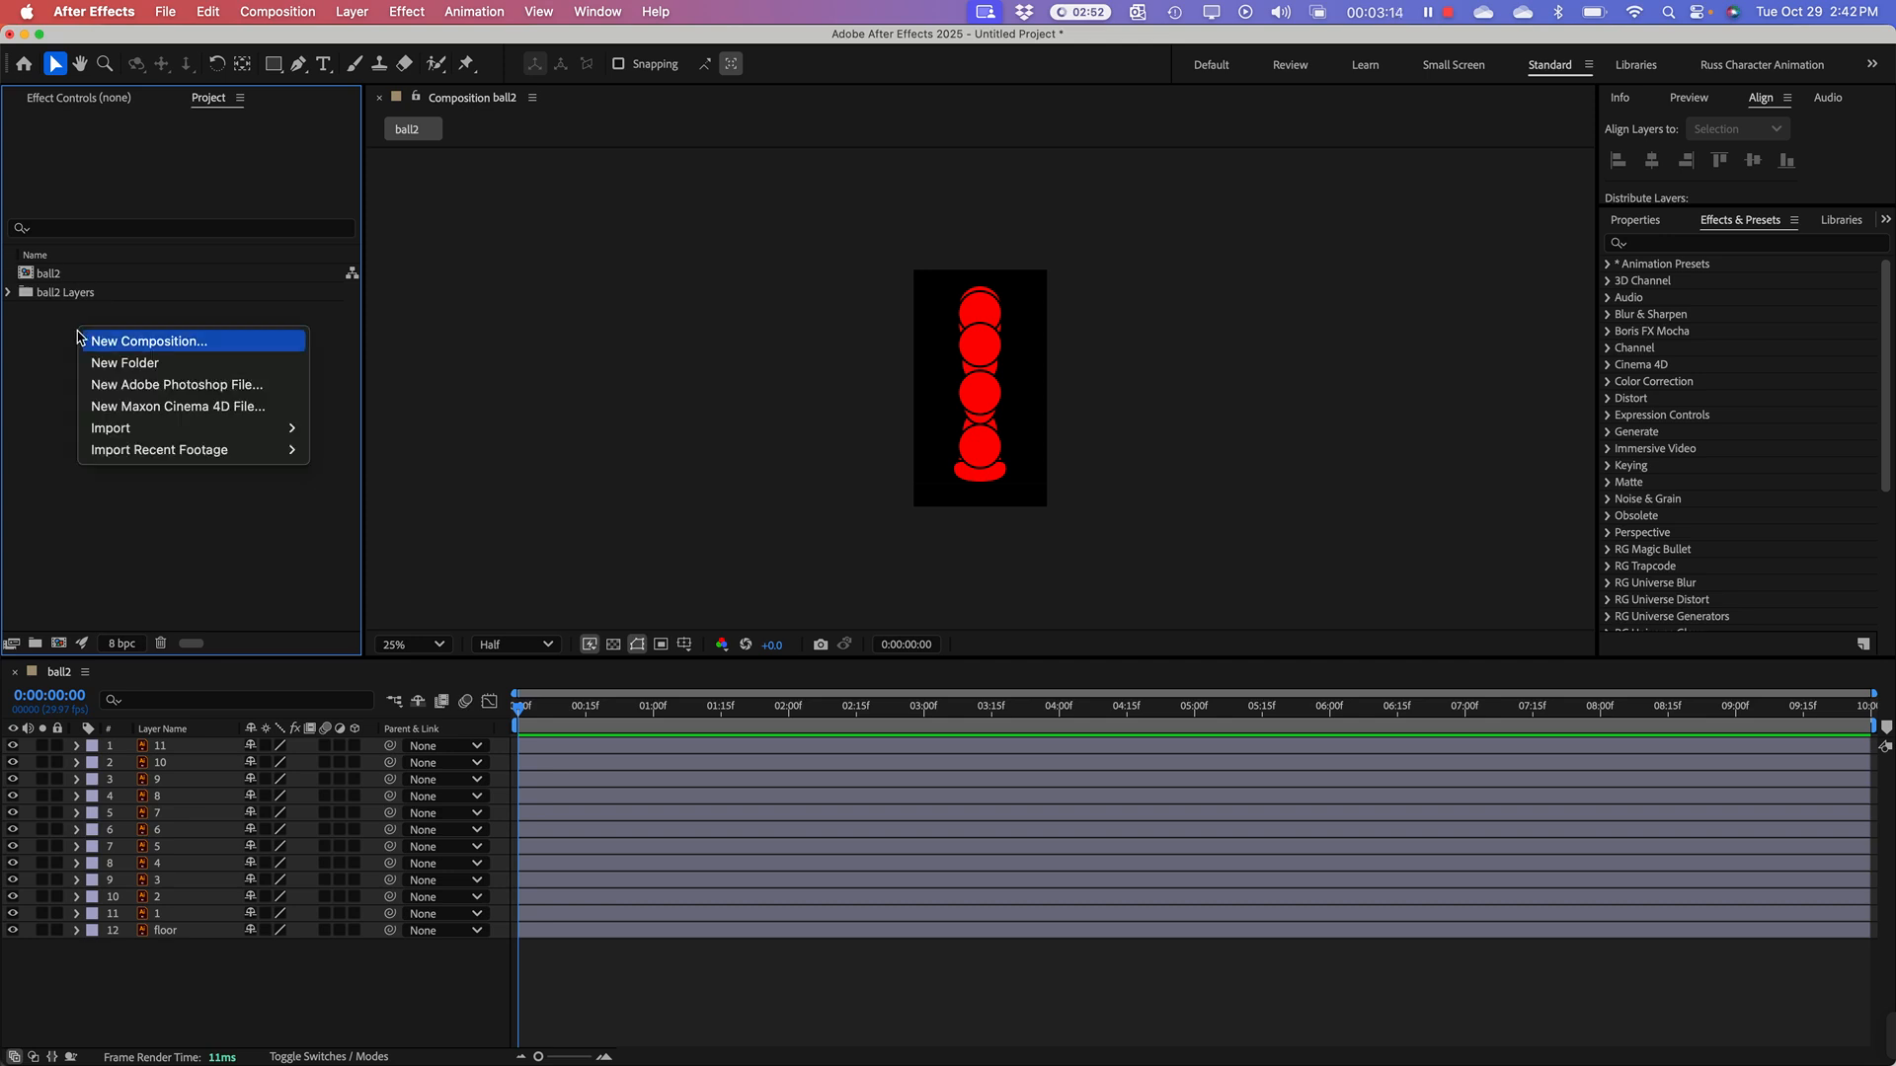
pyautogui.click(80, 478)
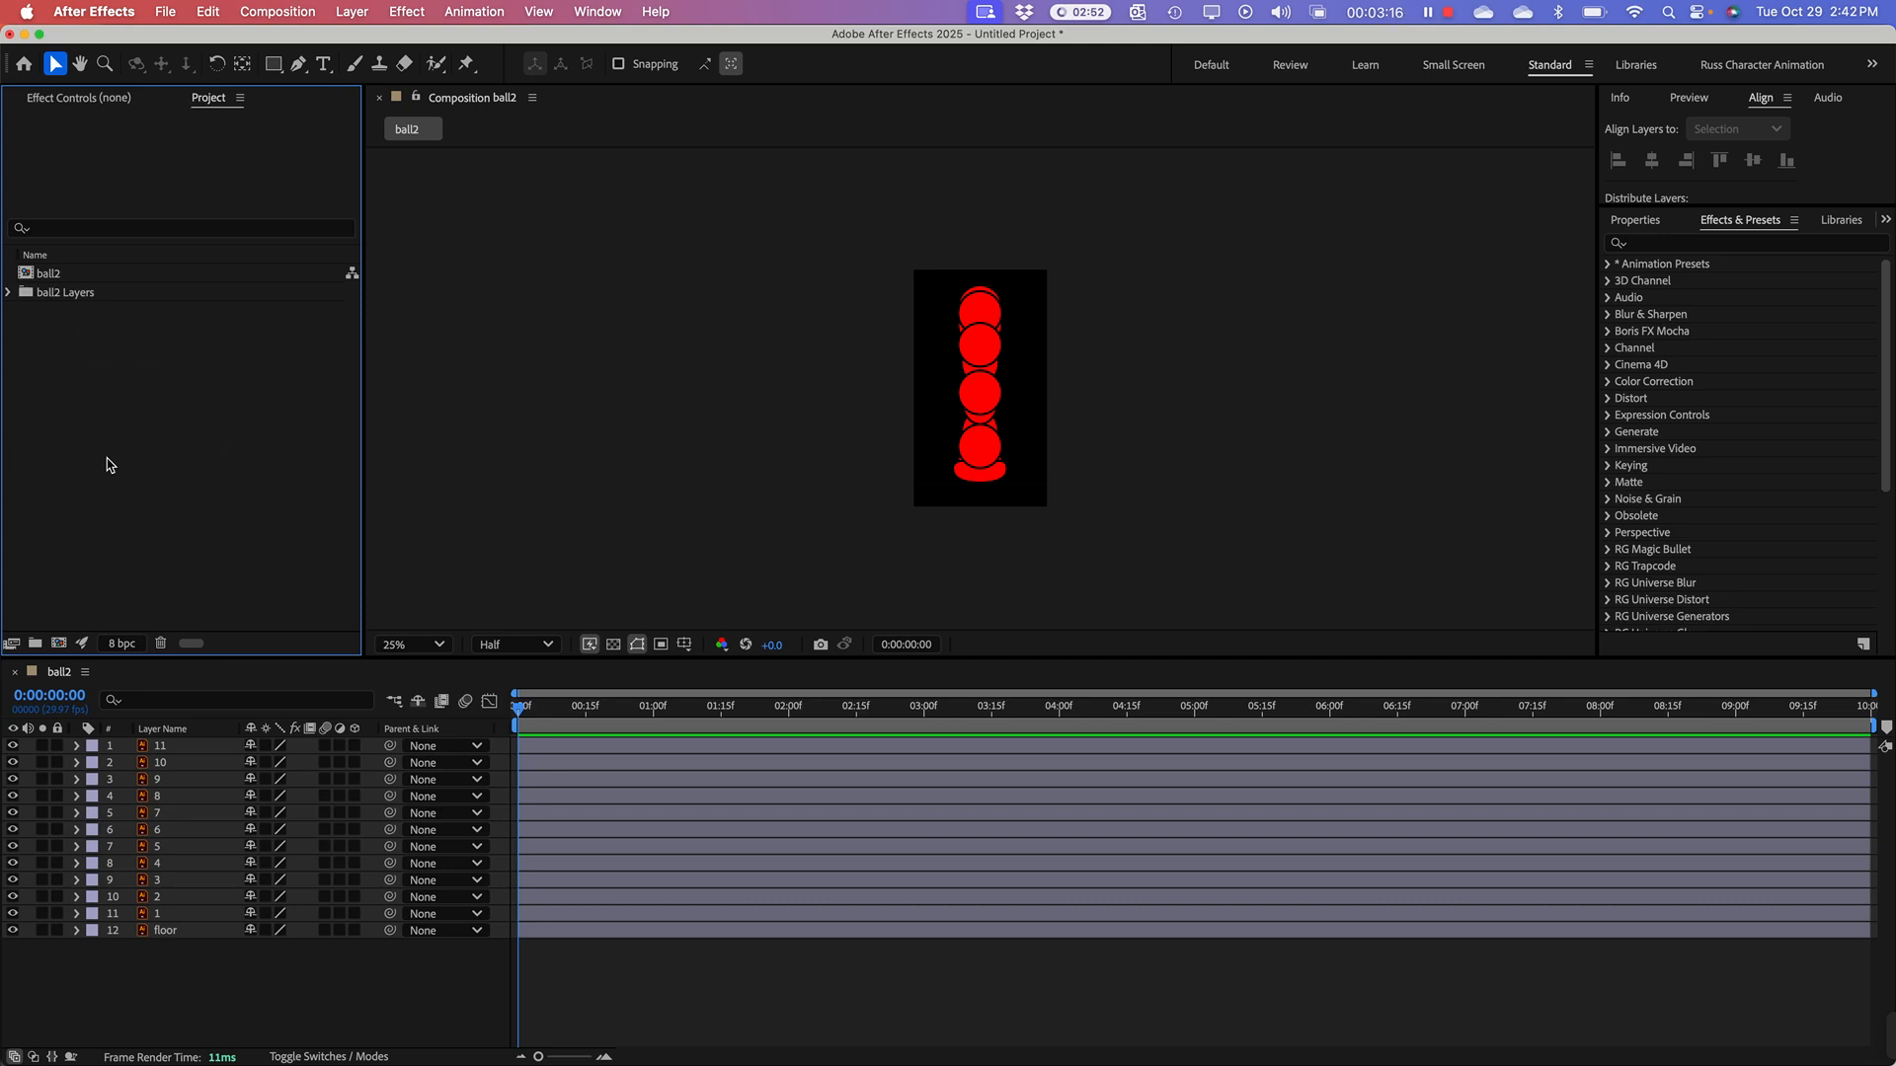
# Step: Import ChannelLocks-layered.psd as Composition - Retain Layer Sizes, with layer styles merged into footage
pyautogui.rightClick(109, 460)
pyautogui.moveTo(148, 563)
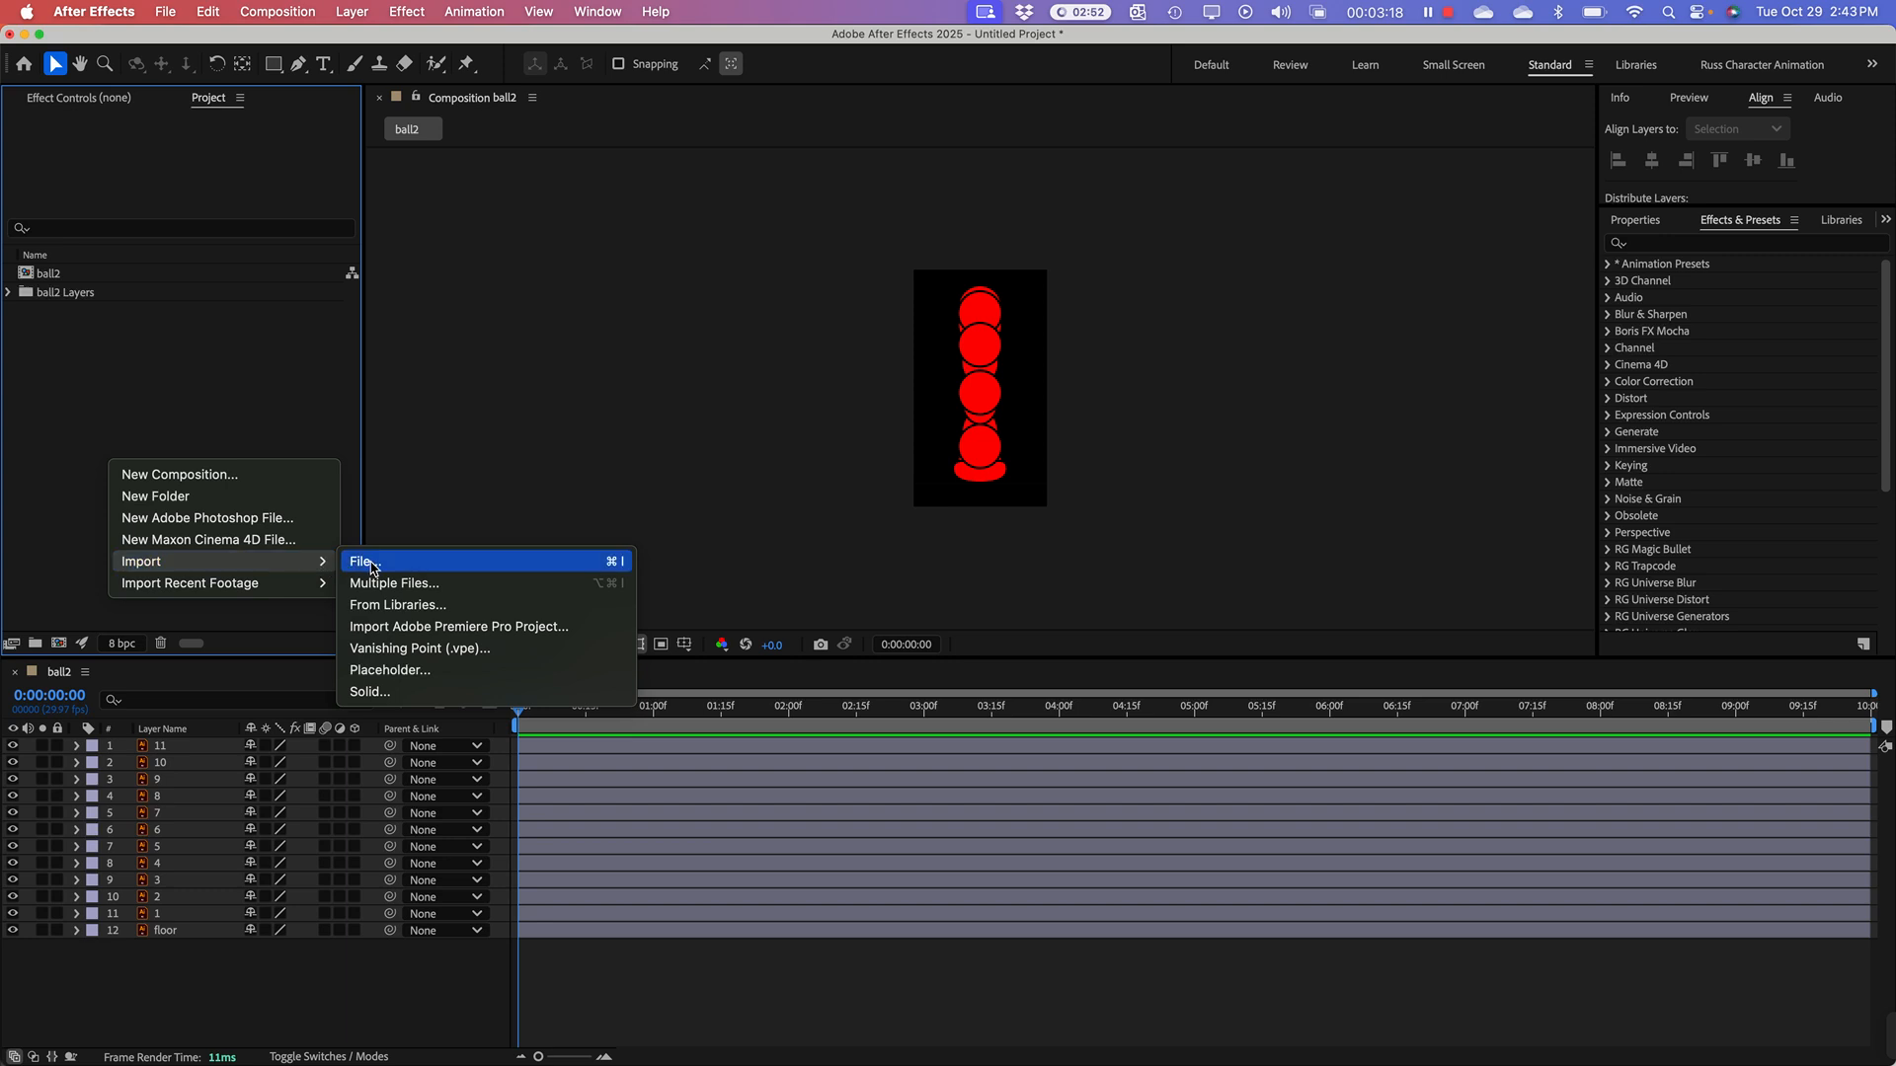
pyautogui.click(365, 562)
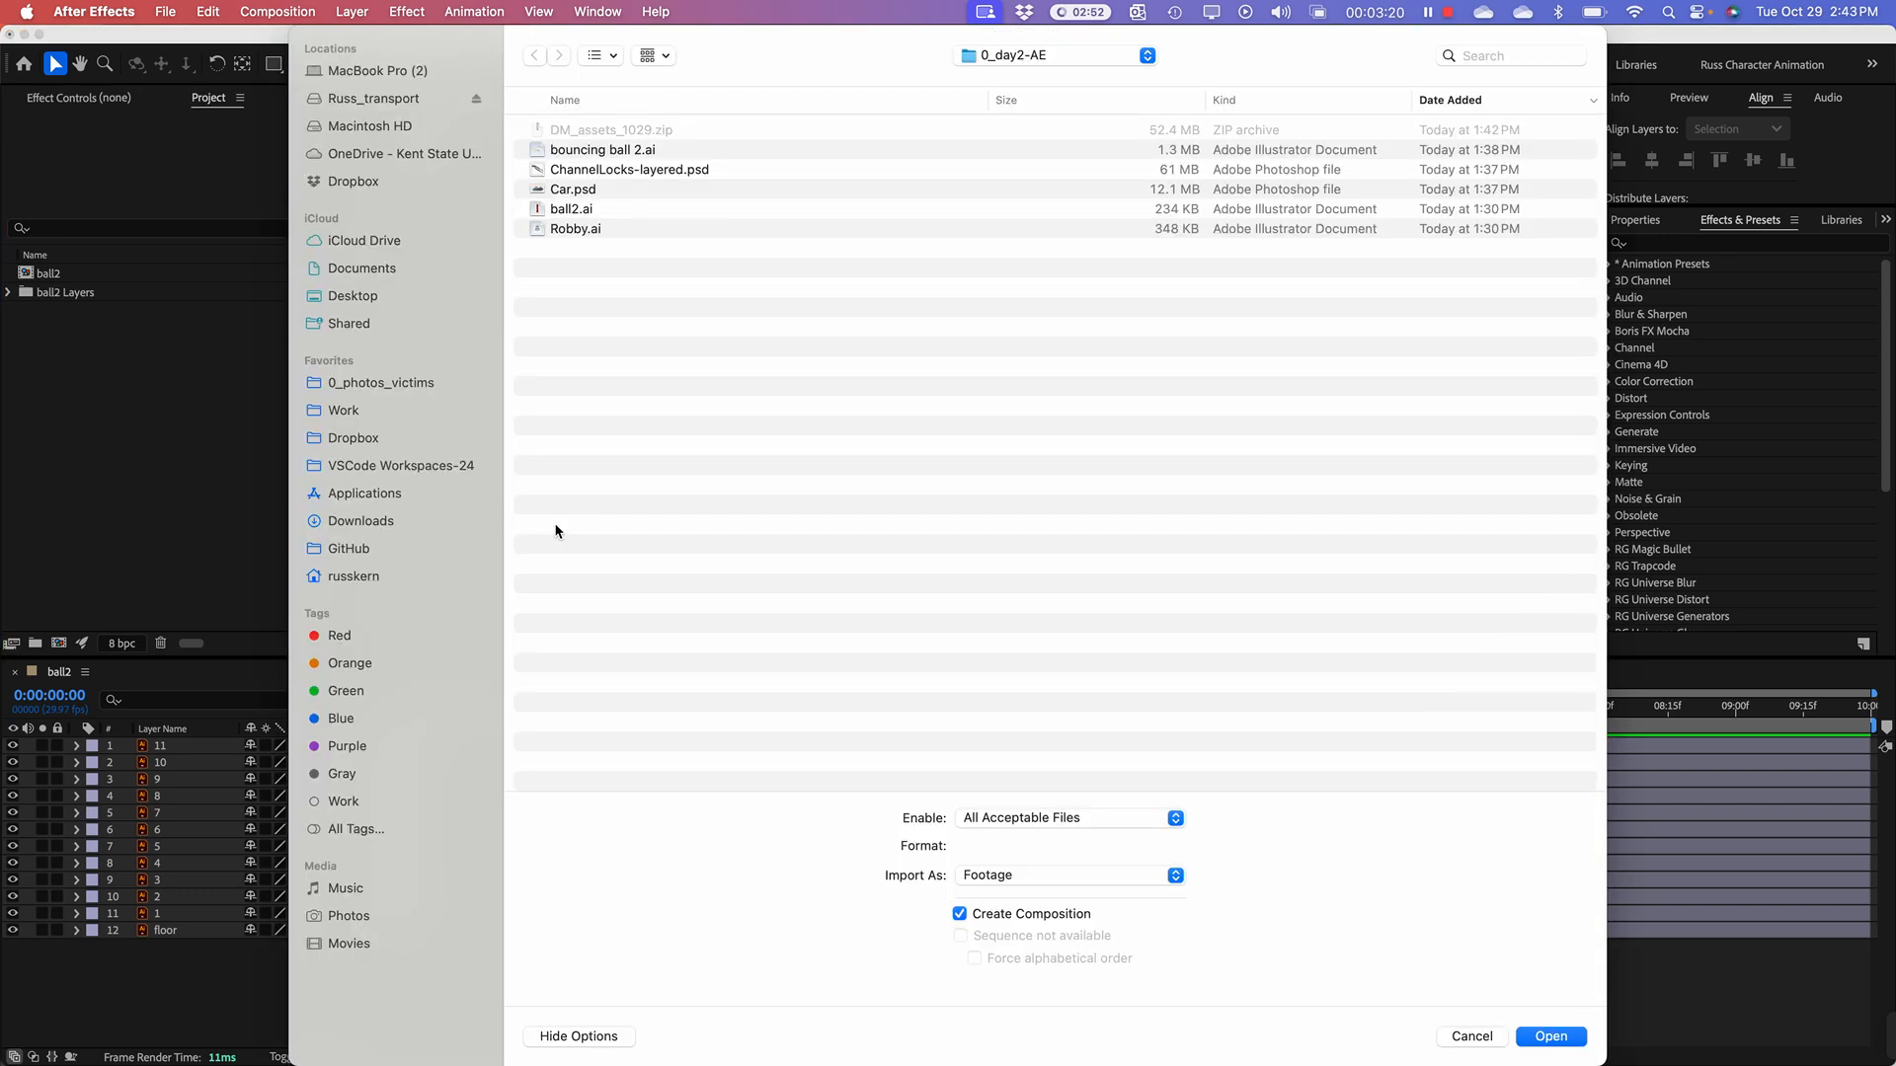
pyautogui.click(604, 174)
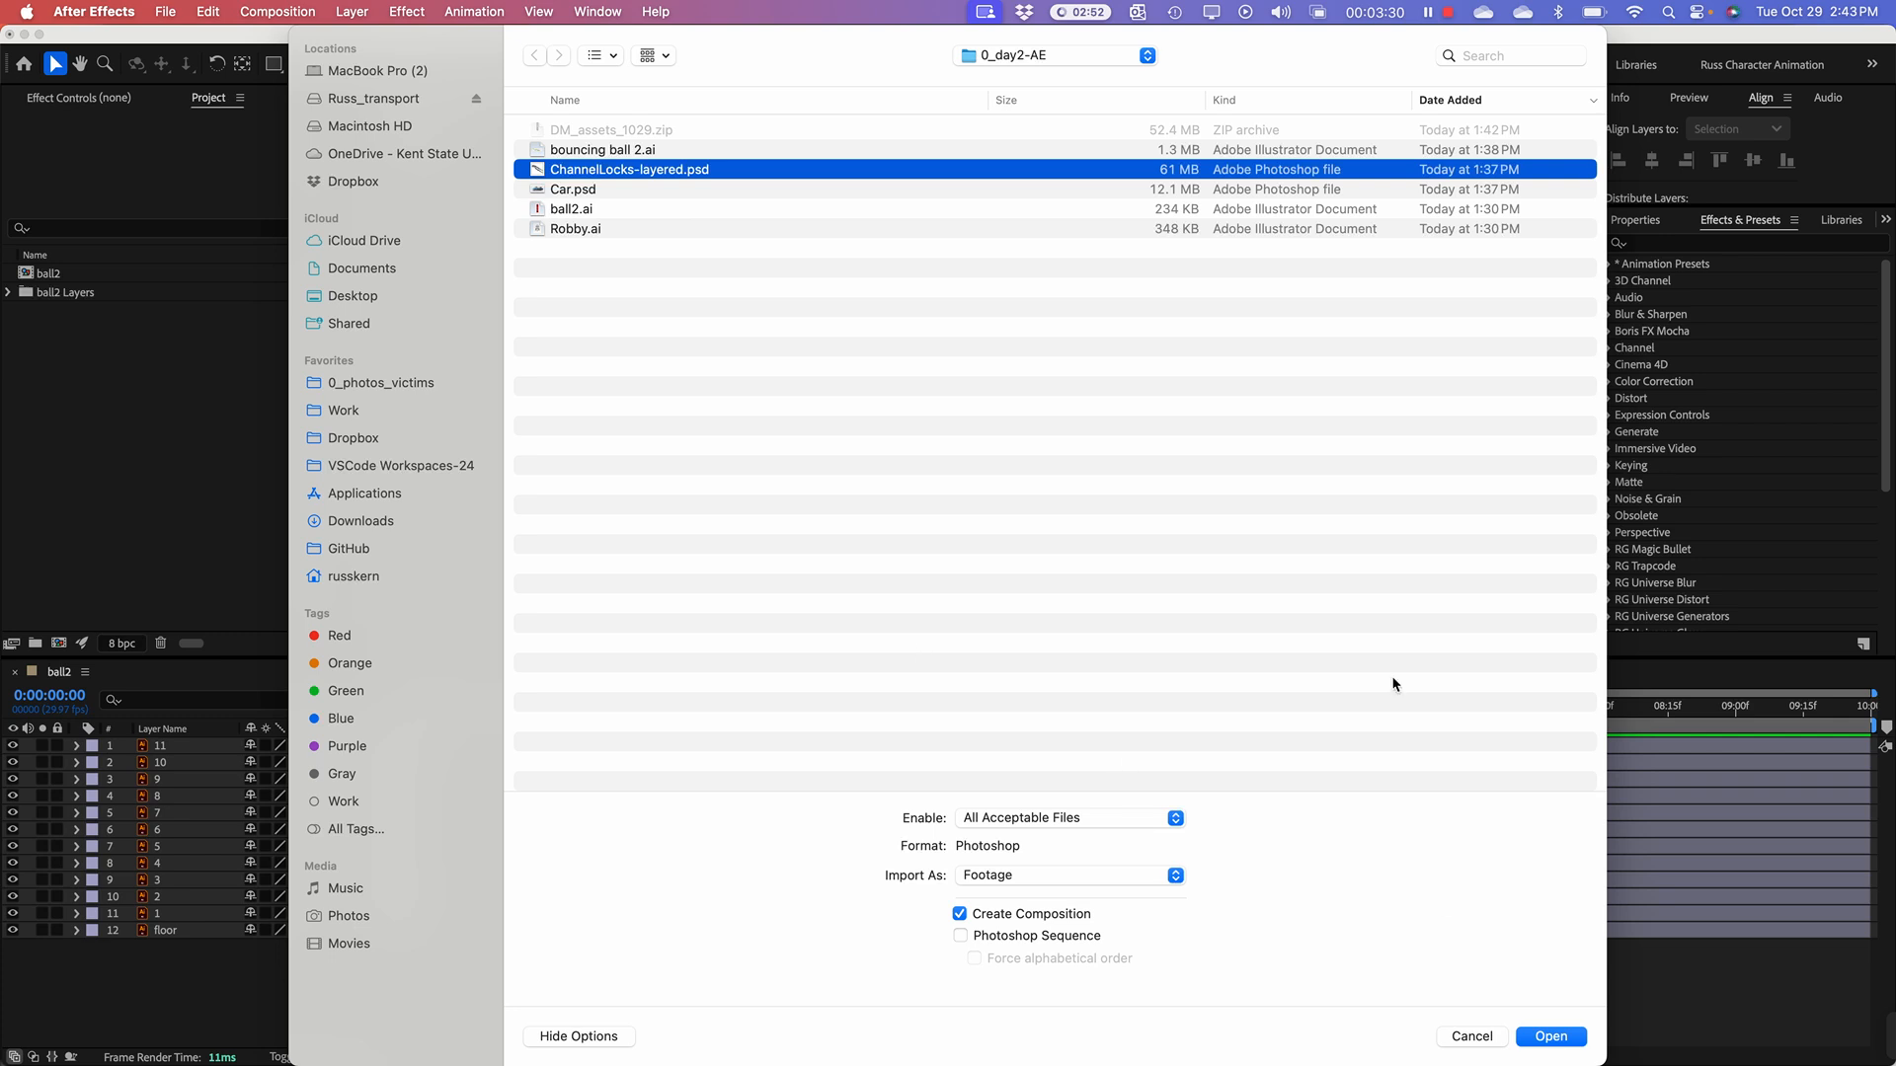
pyautogui.click(1074, 876)
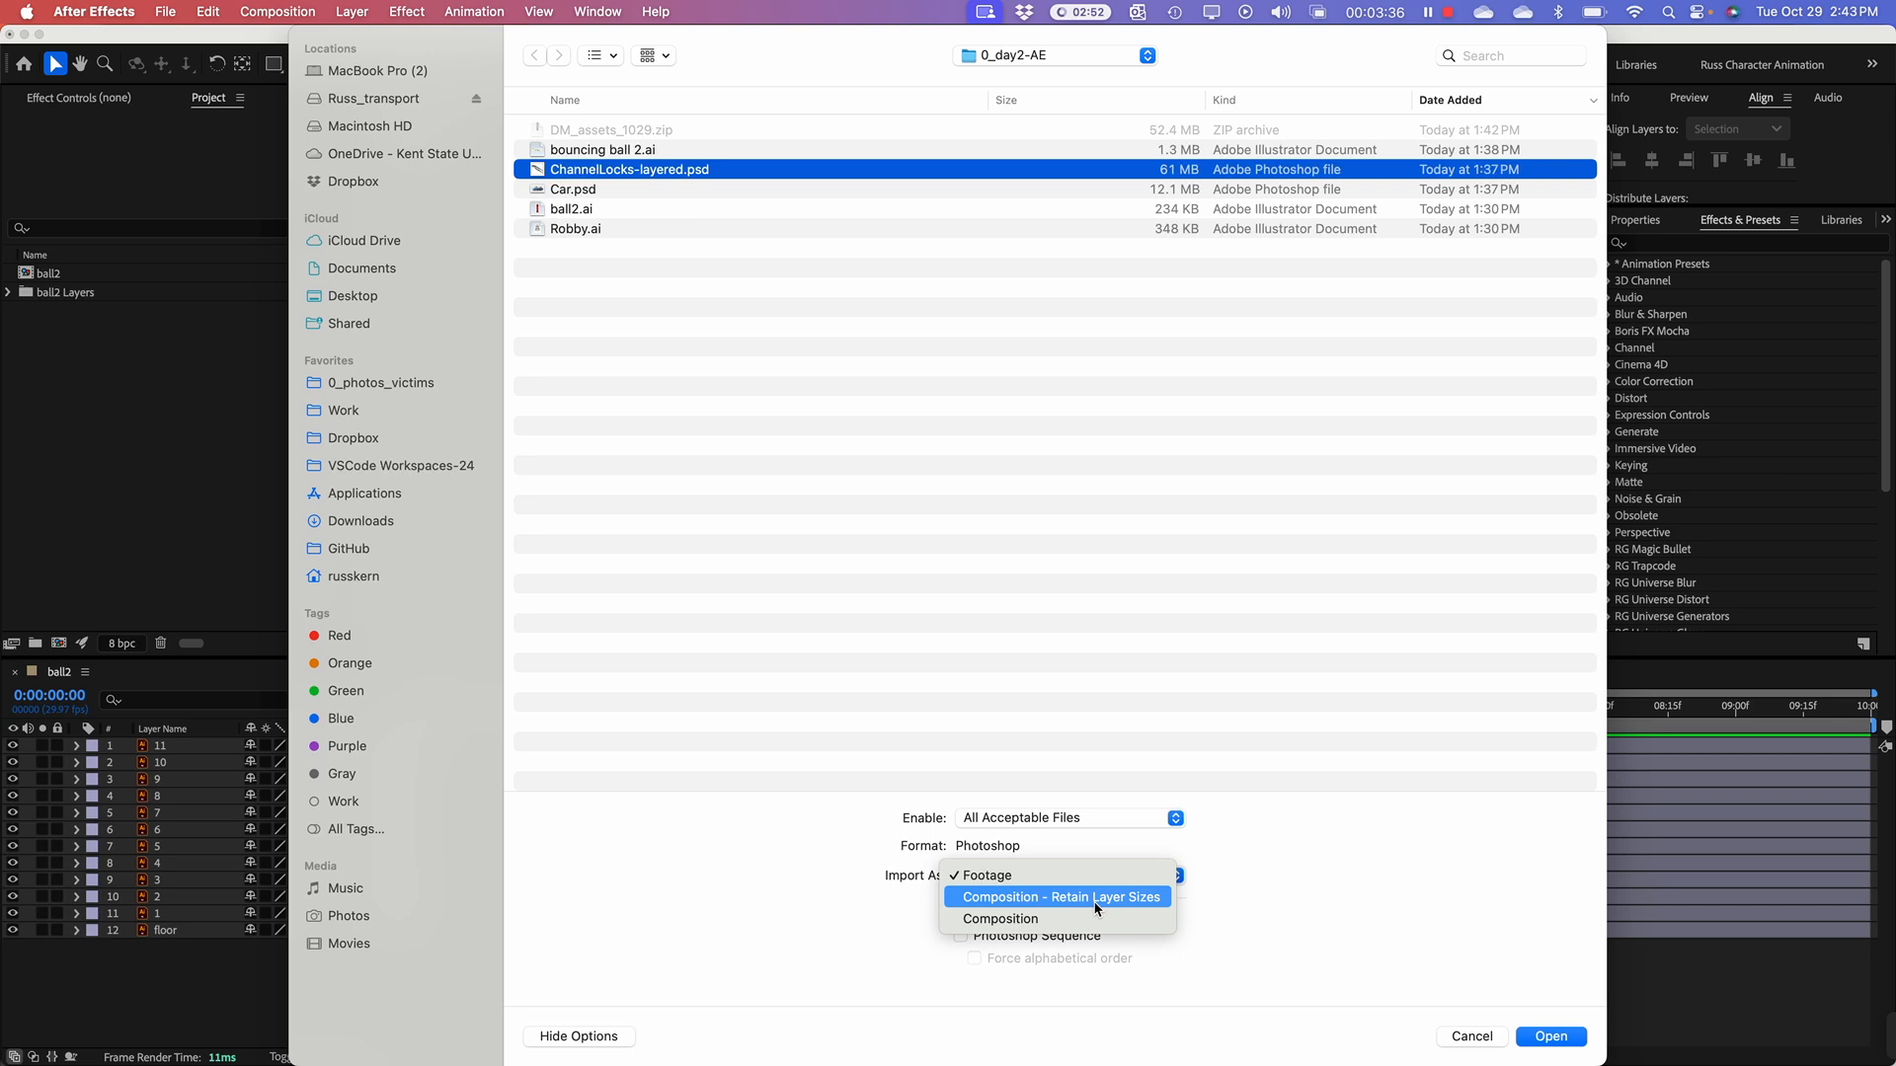
pyautogui.click(1096, 897)
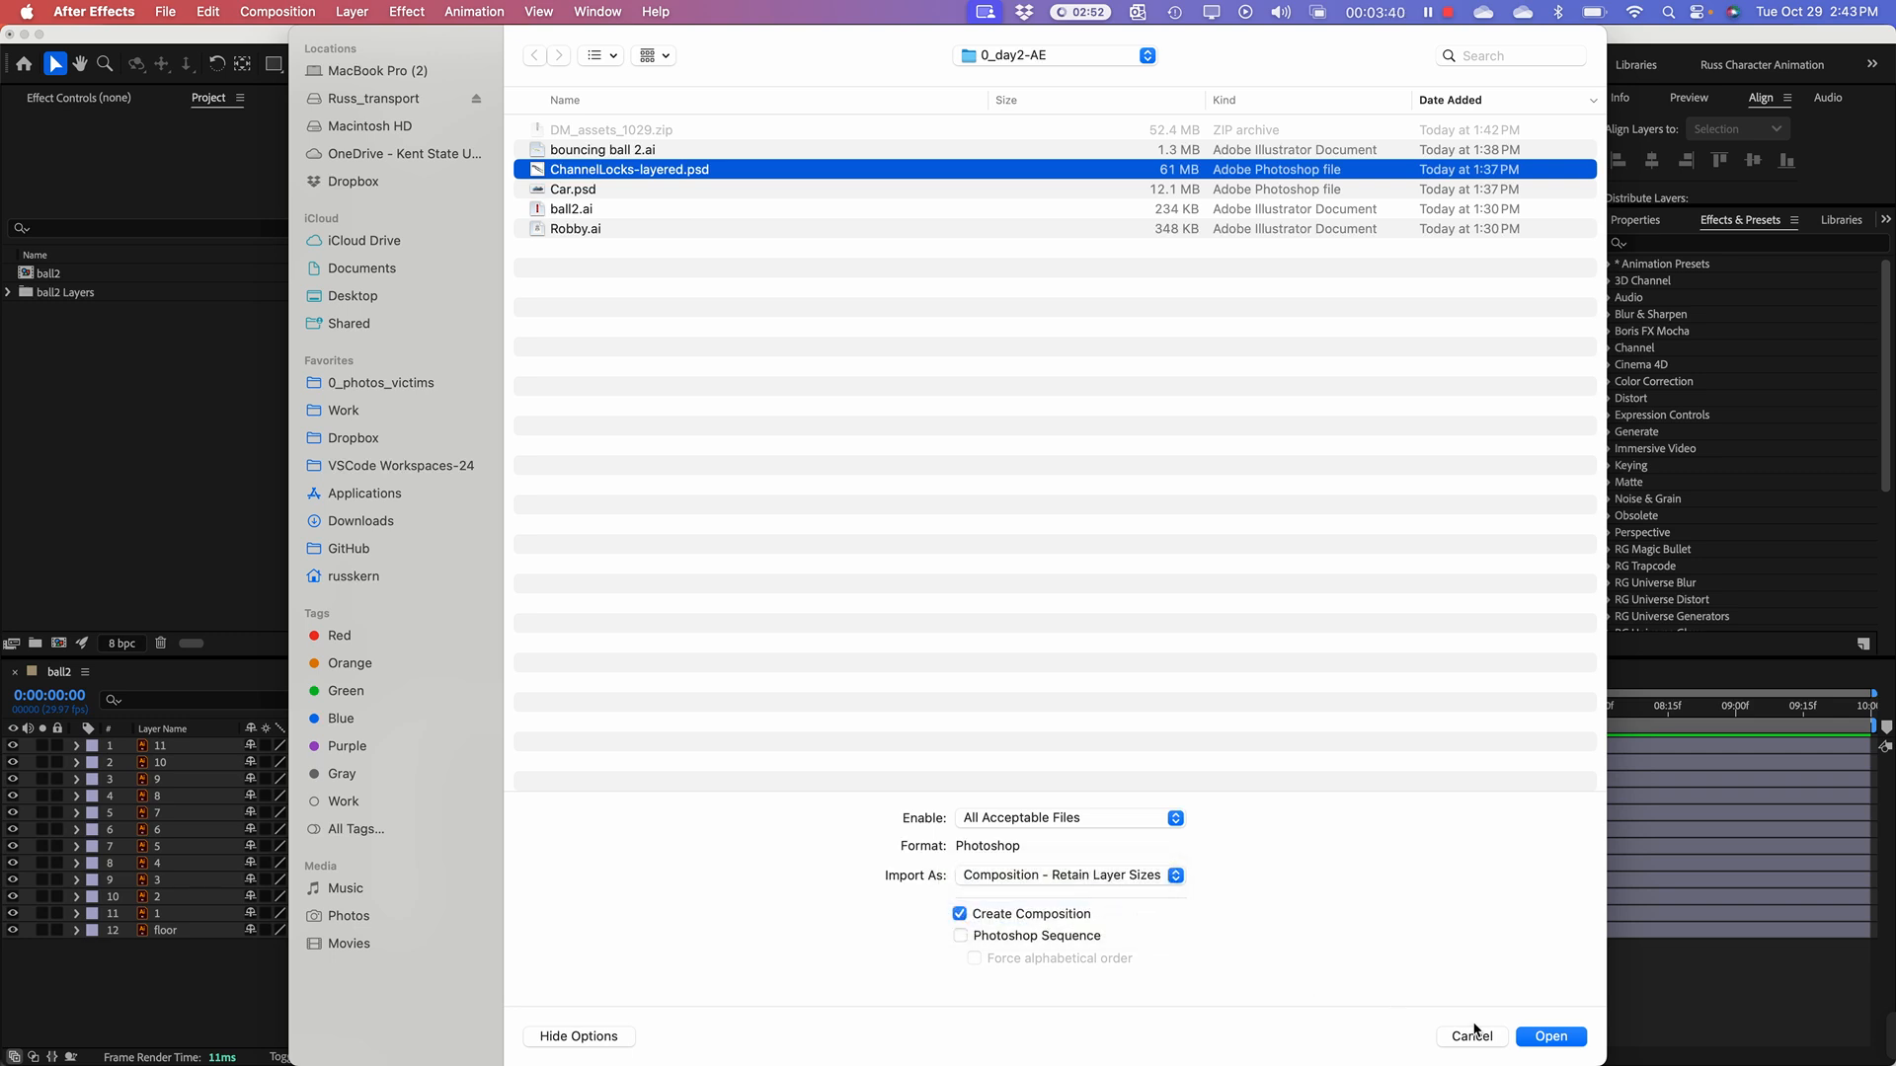
pyautogui.click(1539, 1037)
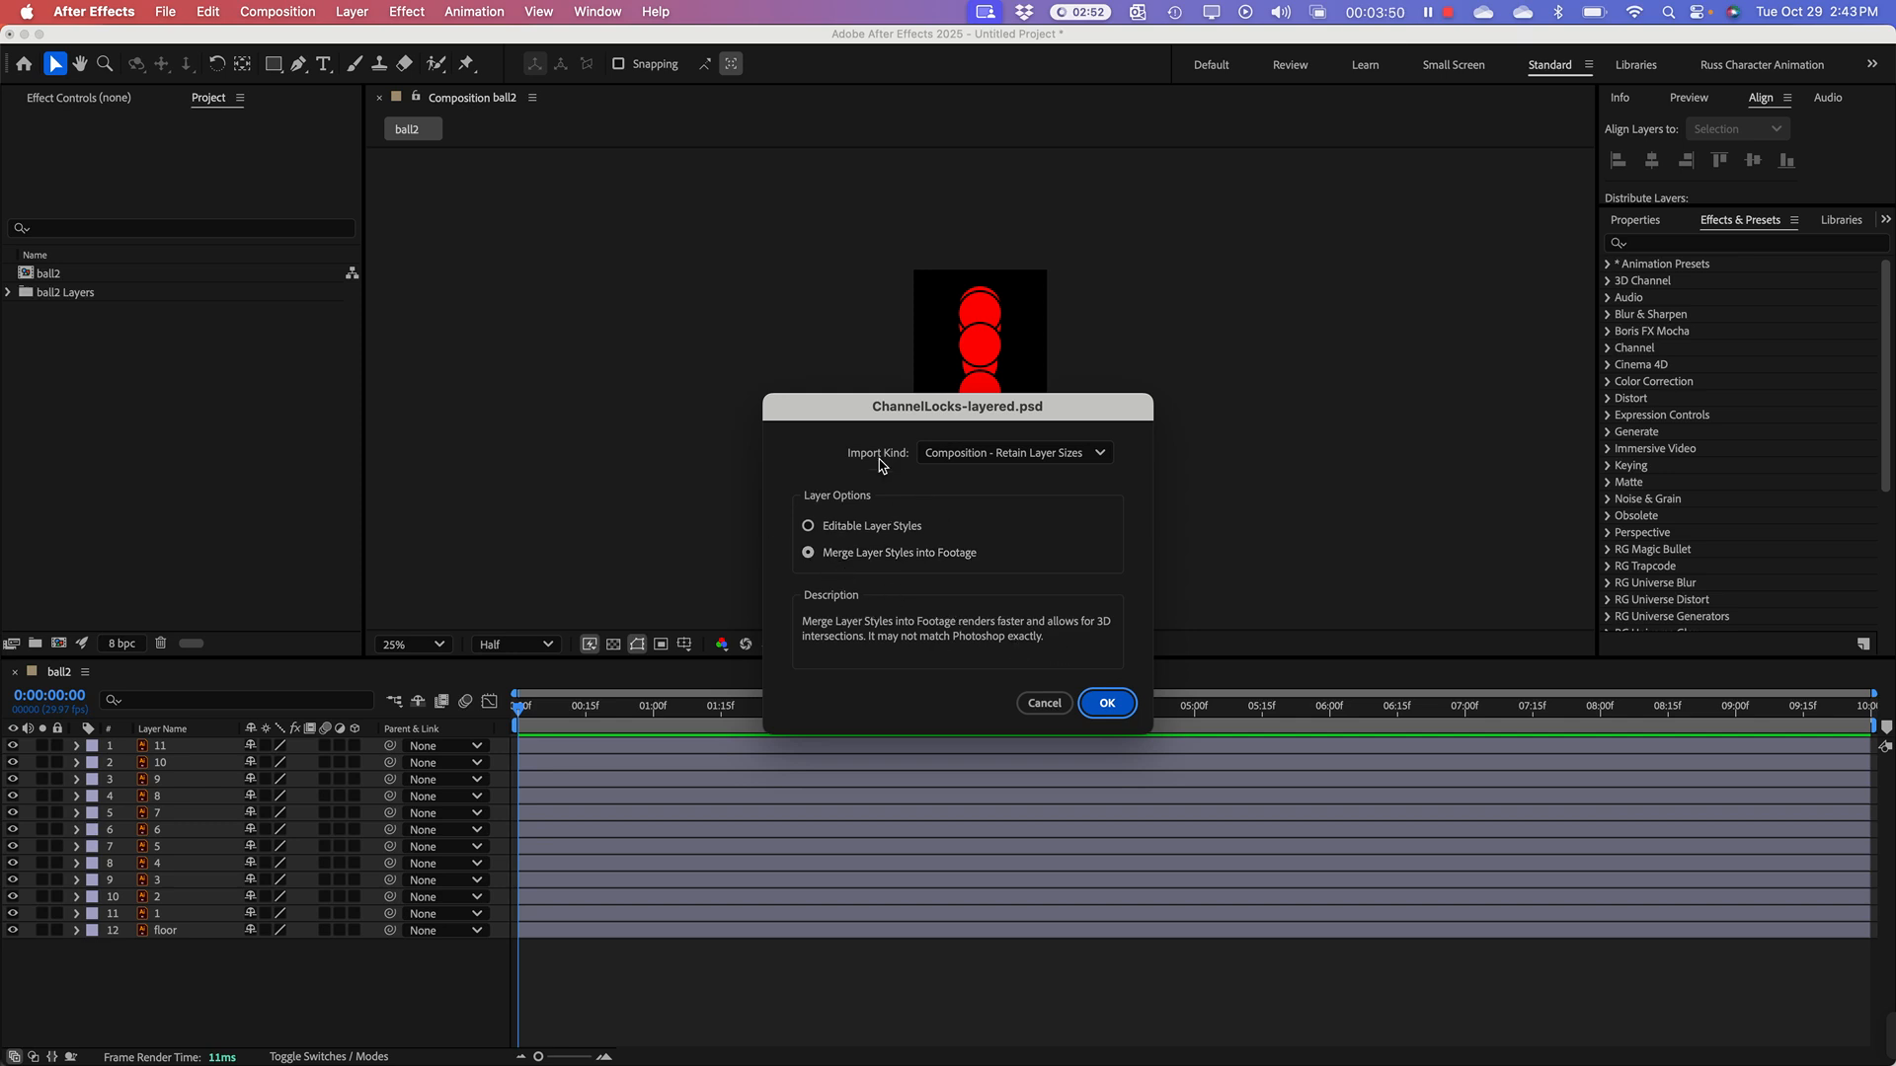
pyautogui.moveTo(882, 412); pyautogui.dragTo(862, 203)
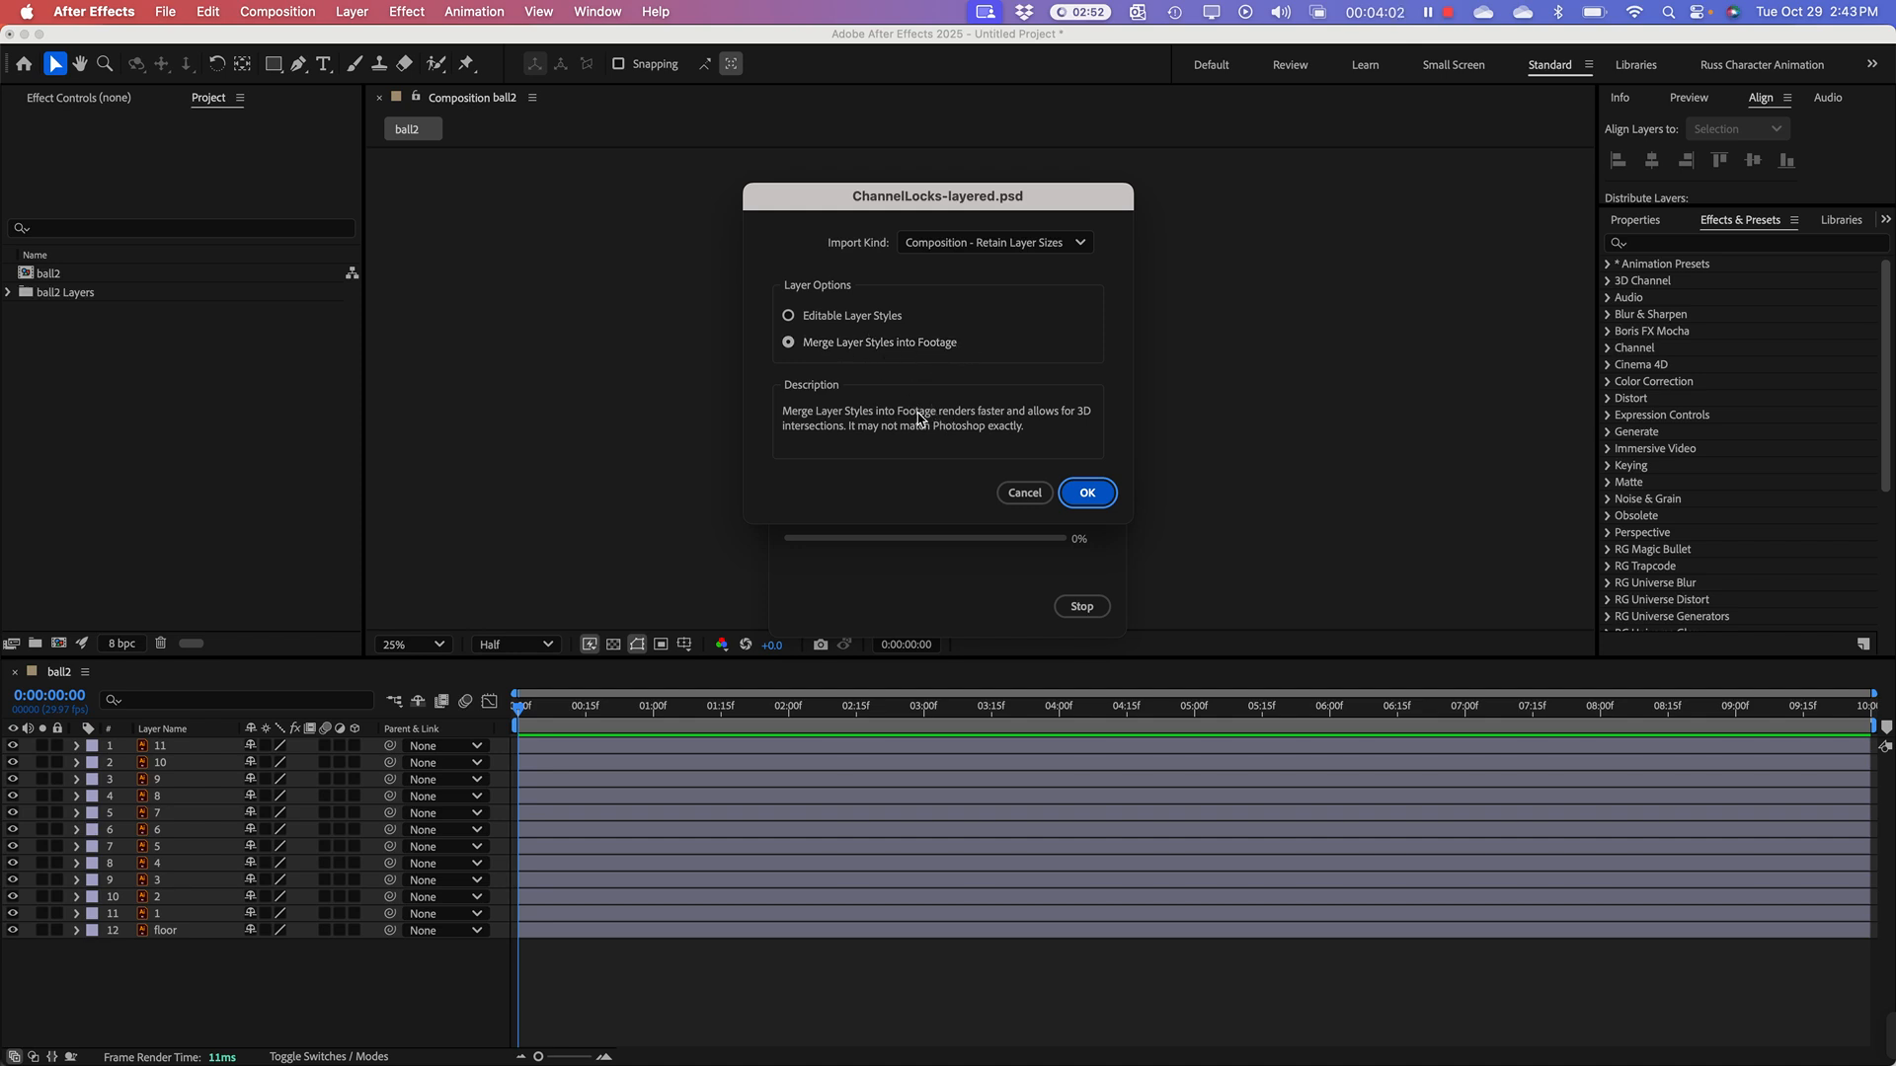
pyautogui.click(1079, 496)
pyautogui.click(141, 449)
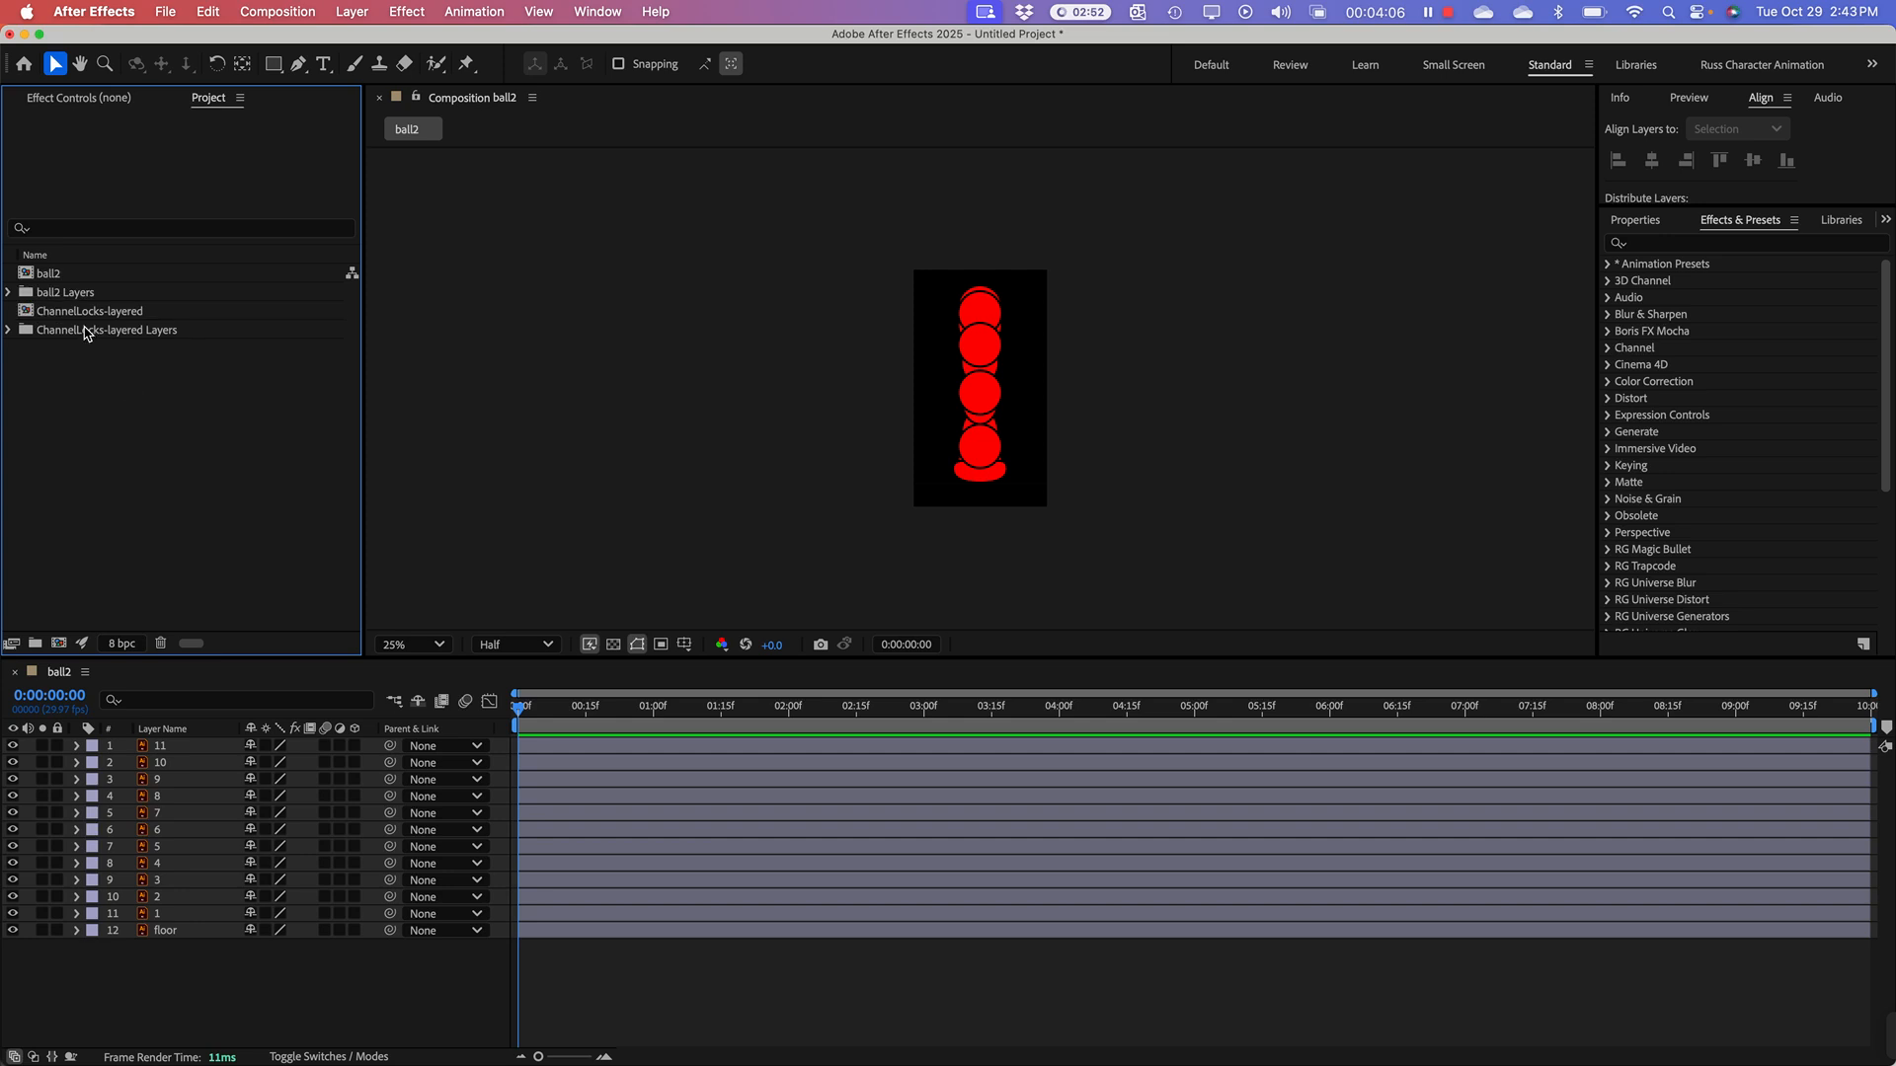
# Step: Examine the three layers in the ChannelLocks-layered Layers folder and open the ChannelLocks-layered composition
pyautogui.click(54, 343)
pyautogui.click(9, 330)
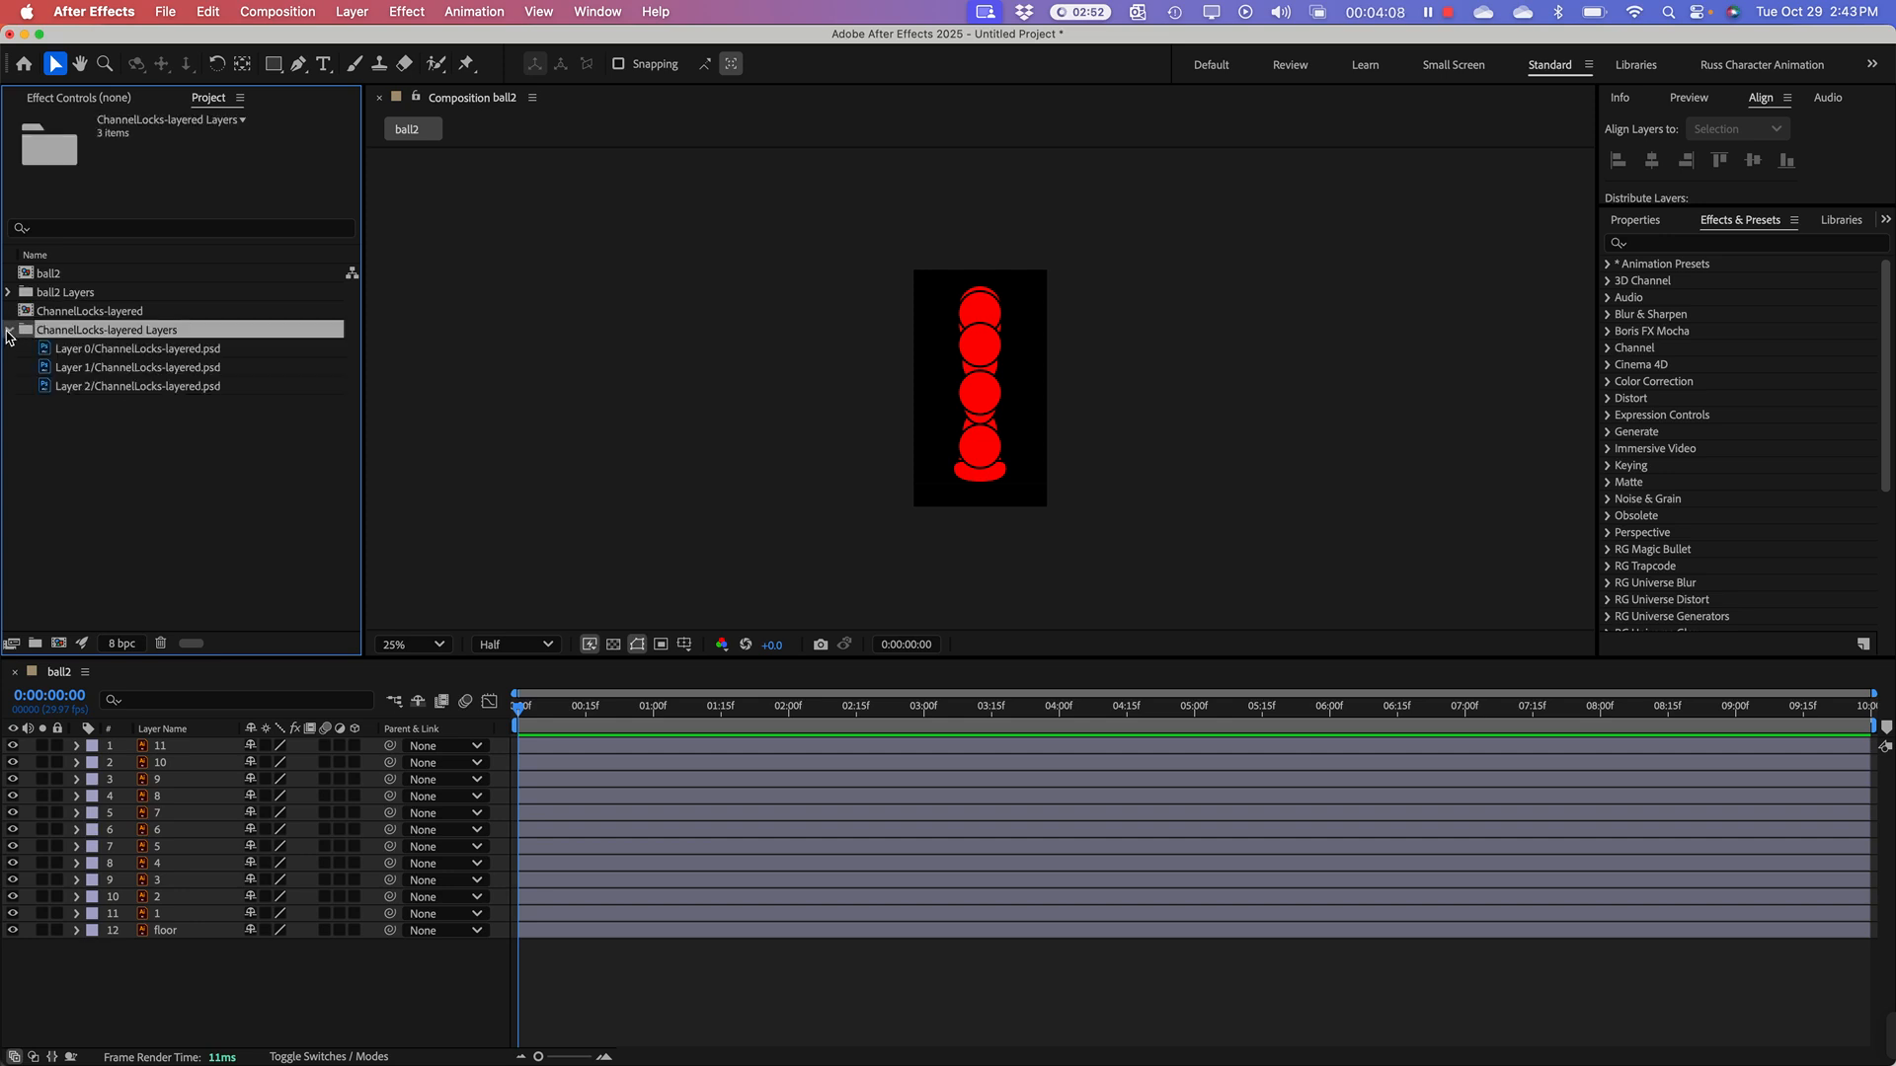
pyautogui.click(123, 353)
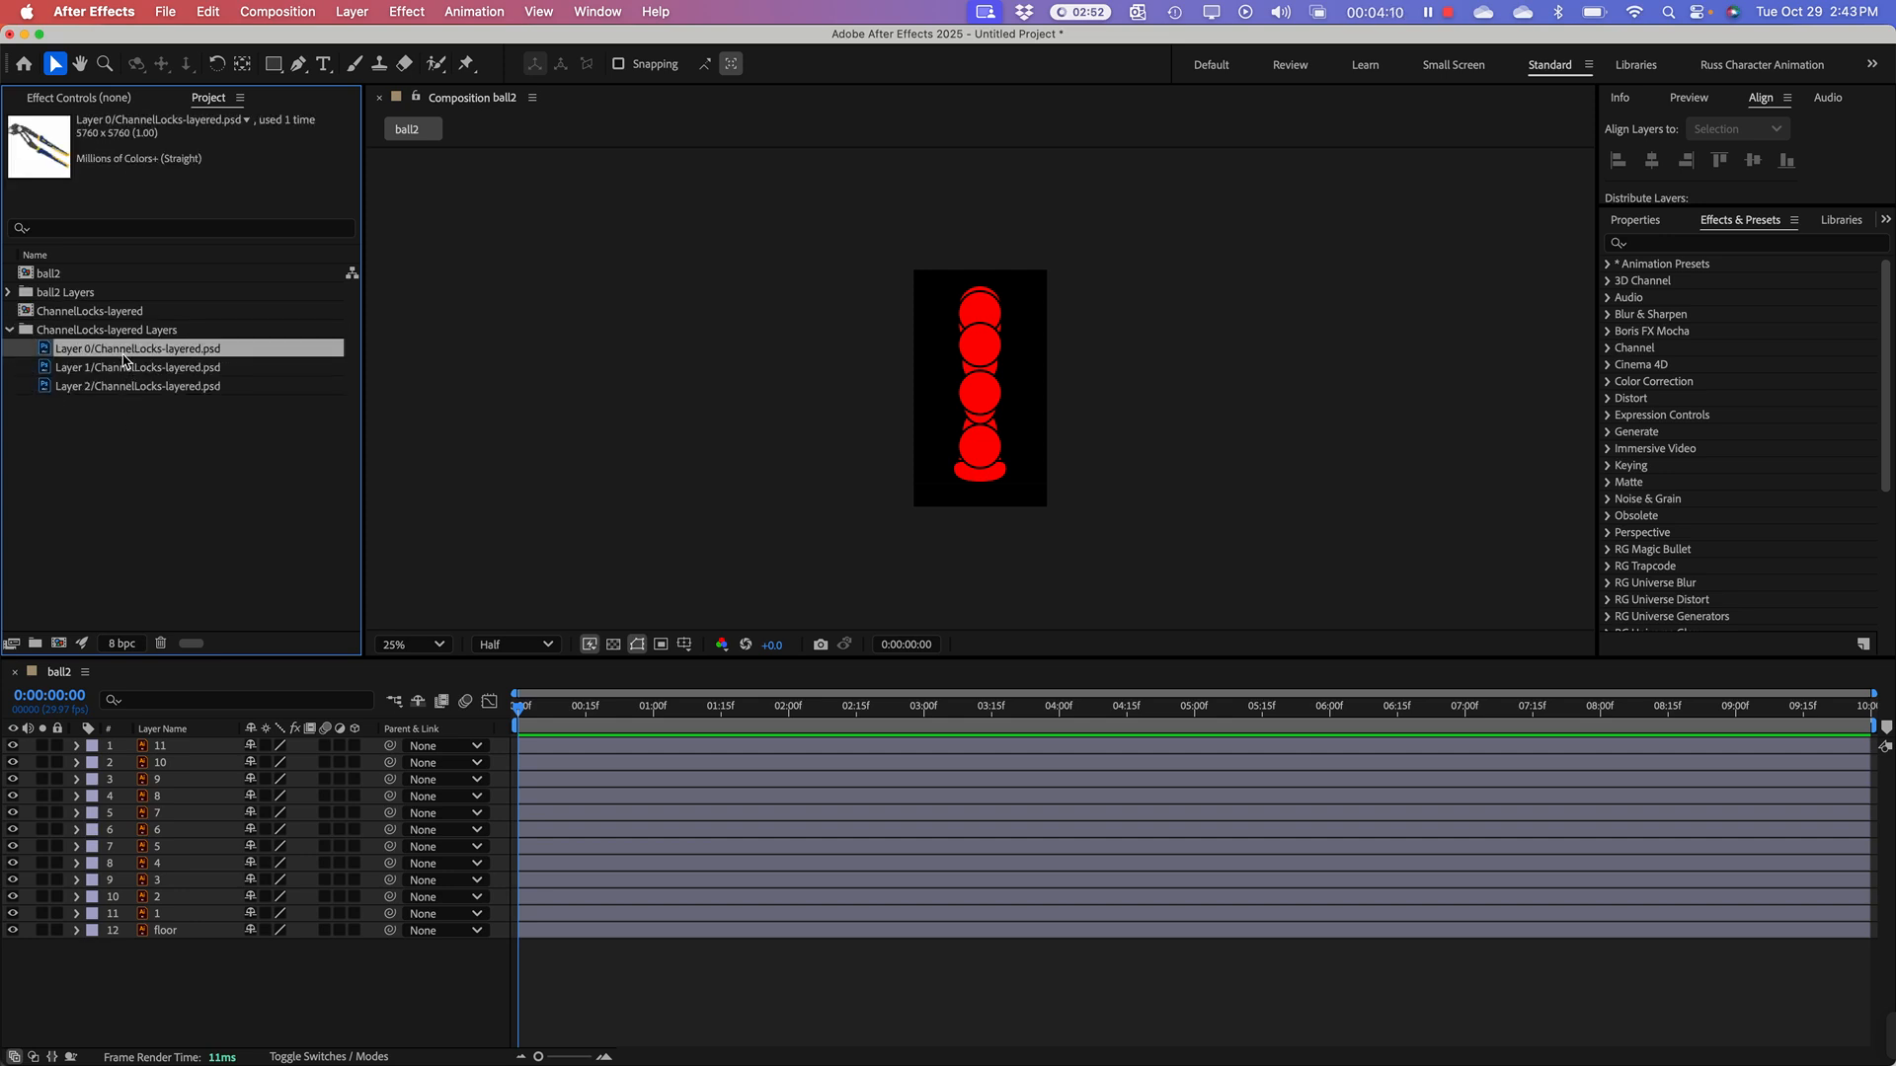
pyautogui.click(128, 369)
pyautogui.click(132, 386)
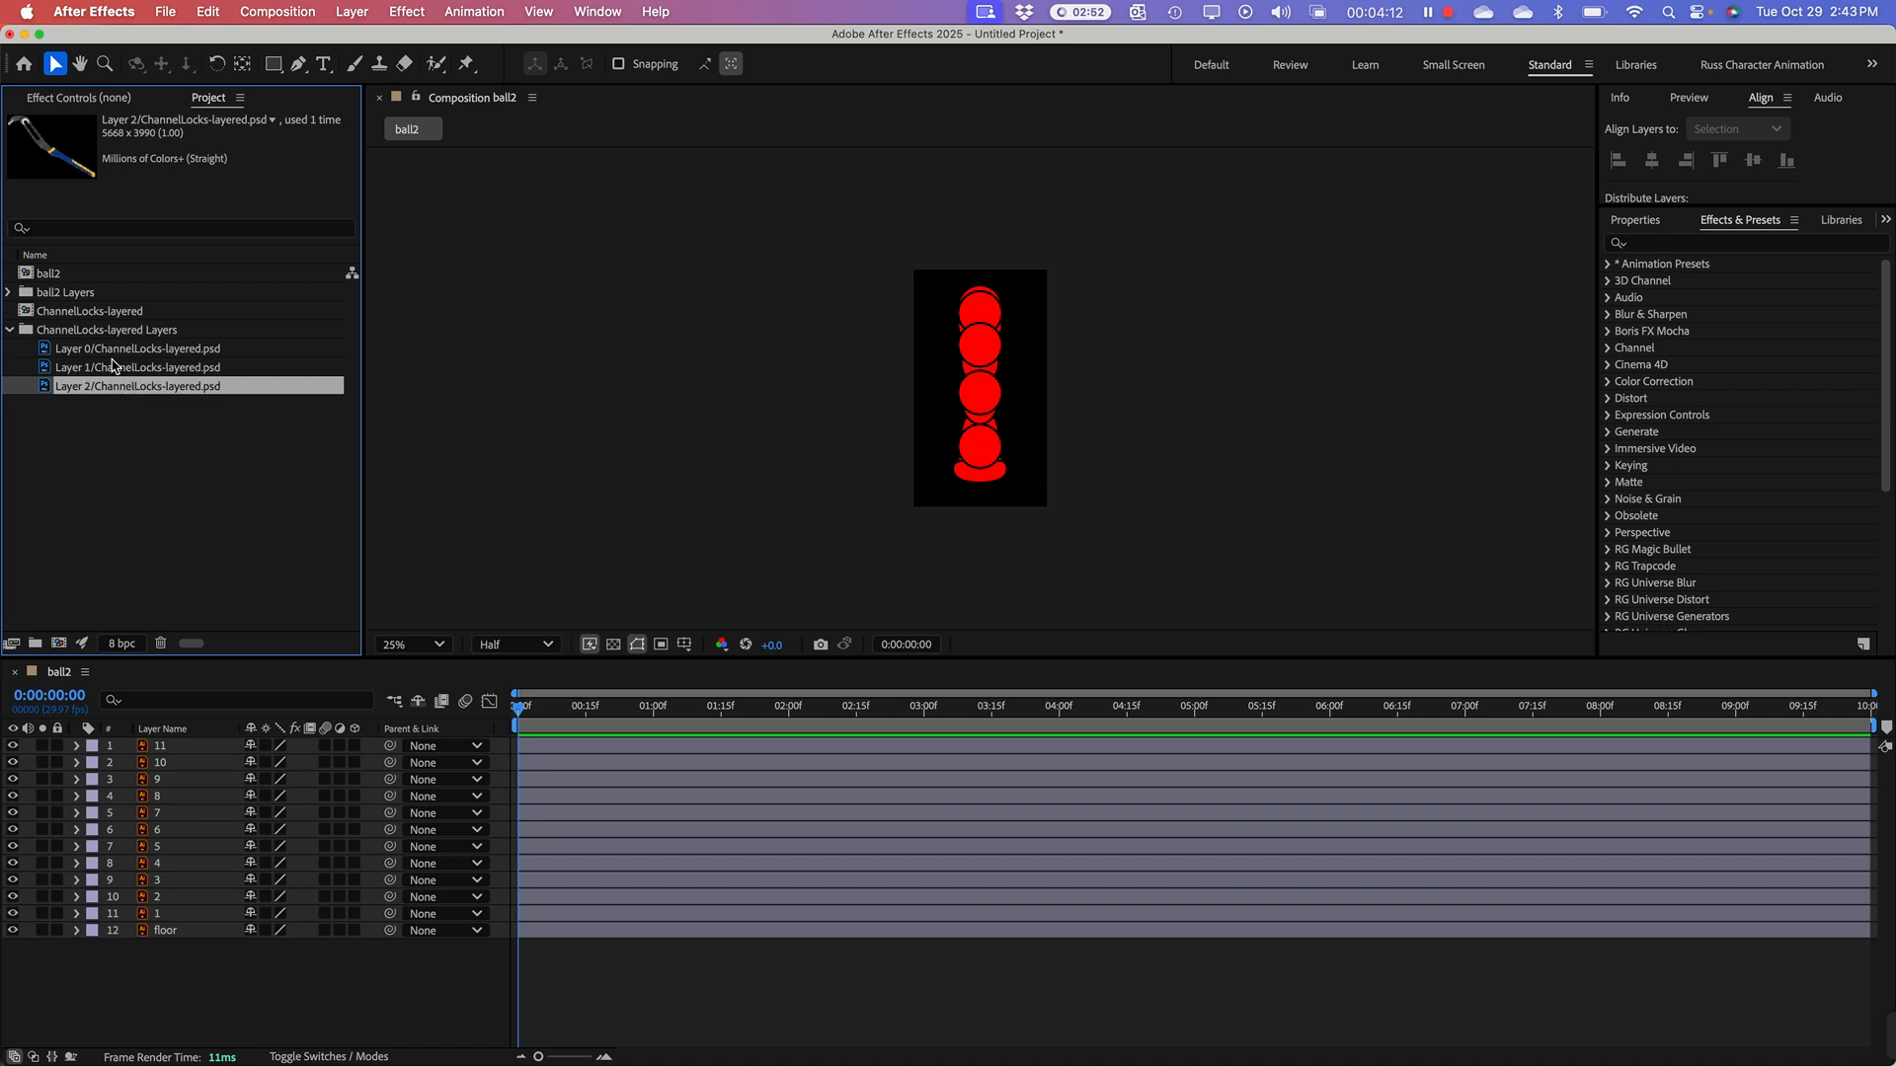
pyautogui.doubleClick(38, 314)
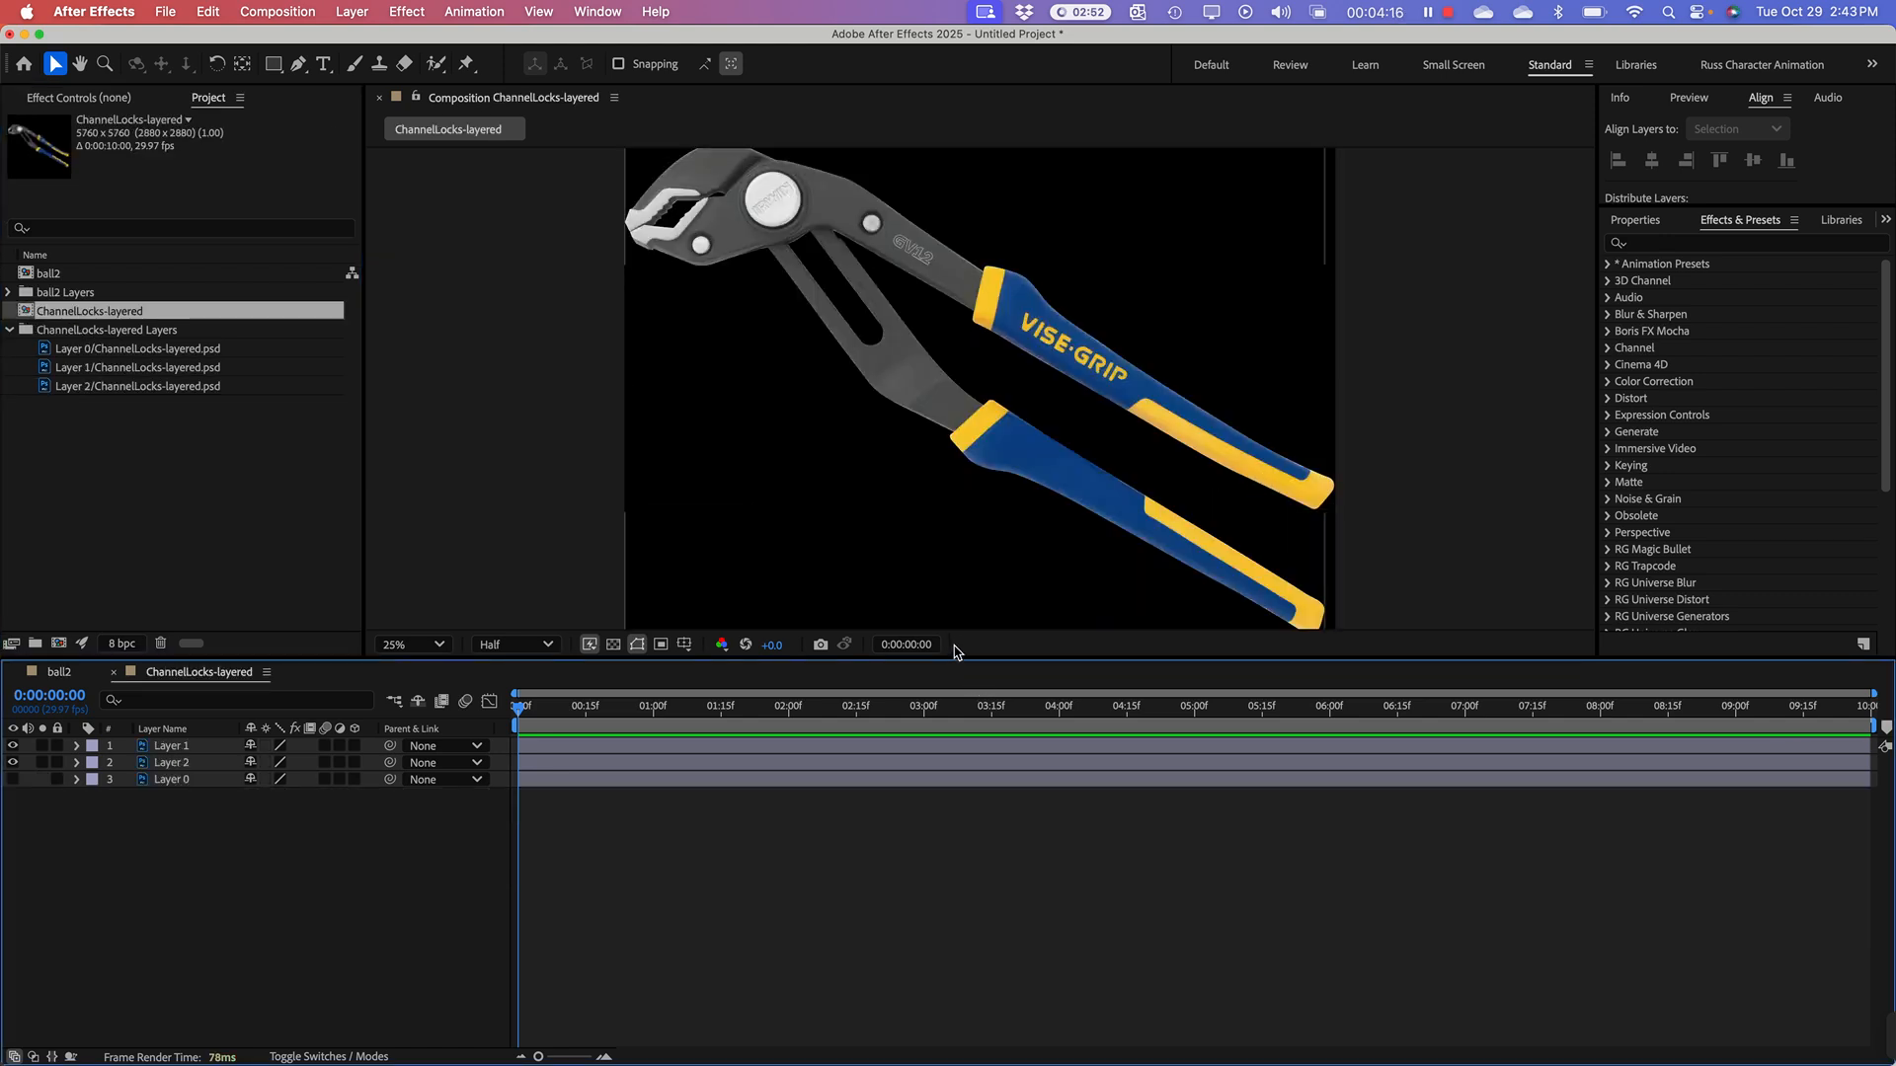
# Step: Try moving Layer 2, the lower pliers handle, downward away from Layer 1, and undo the move
pyautogui.click(173, 760)
pyautogui.moveTo(1027, 342); pyautogui.dragTo(1061, 498)
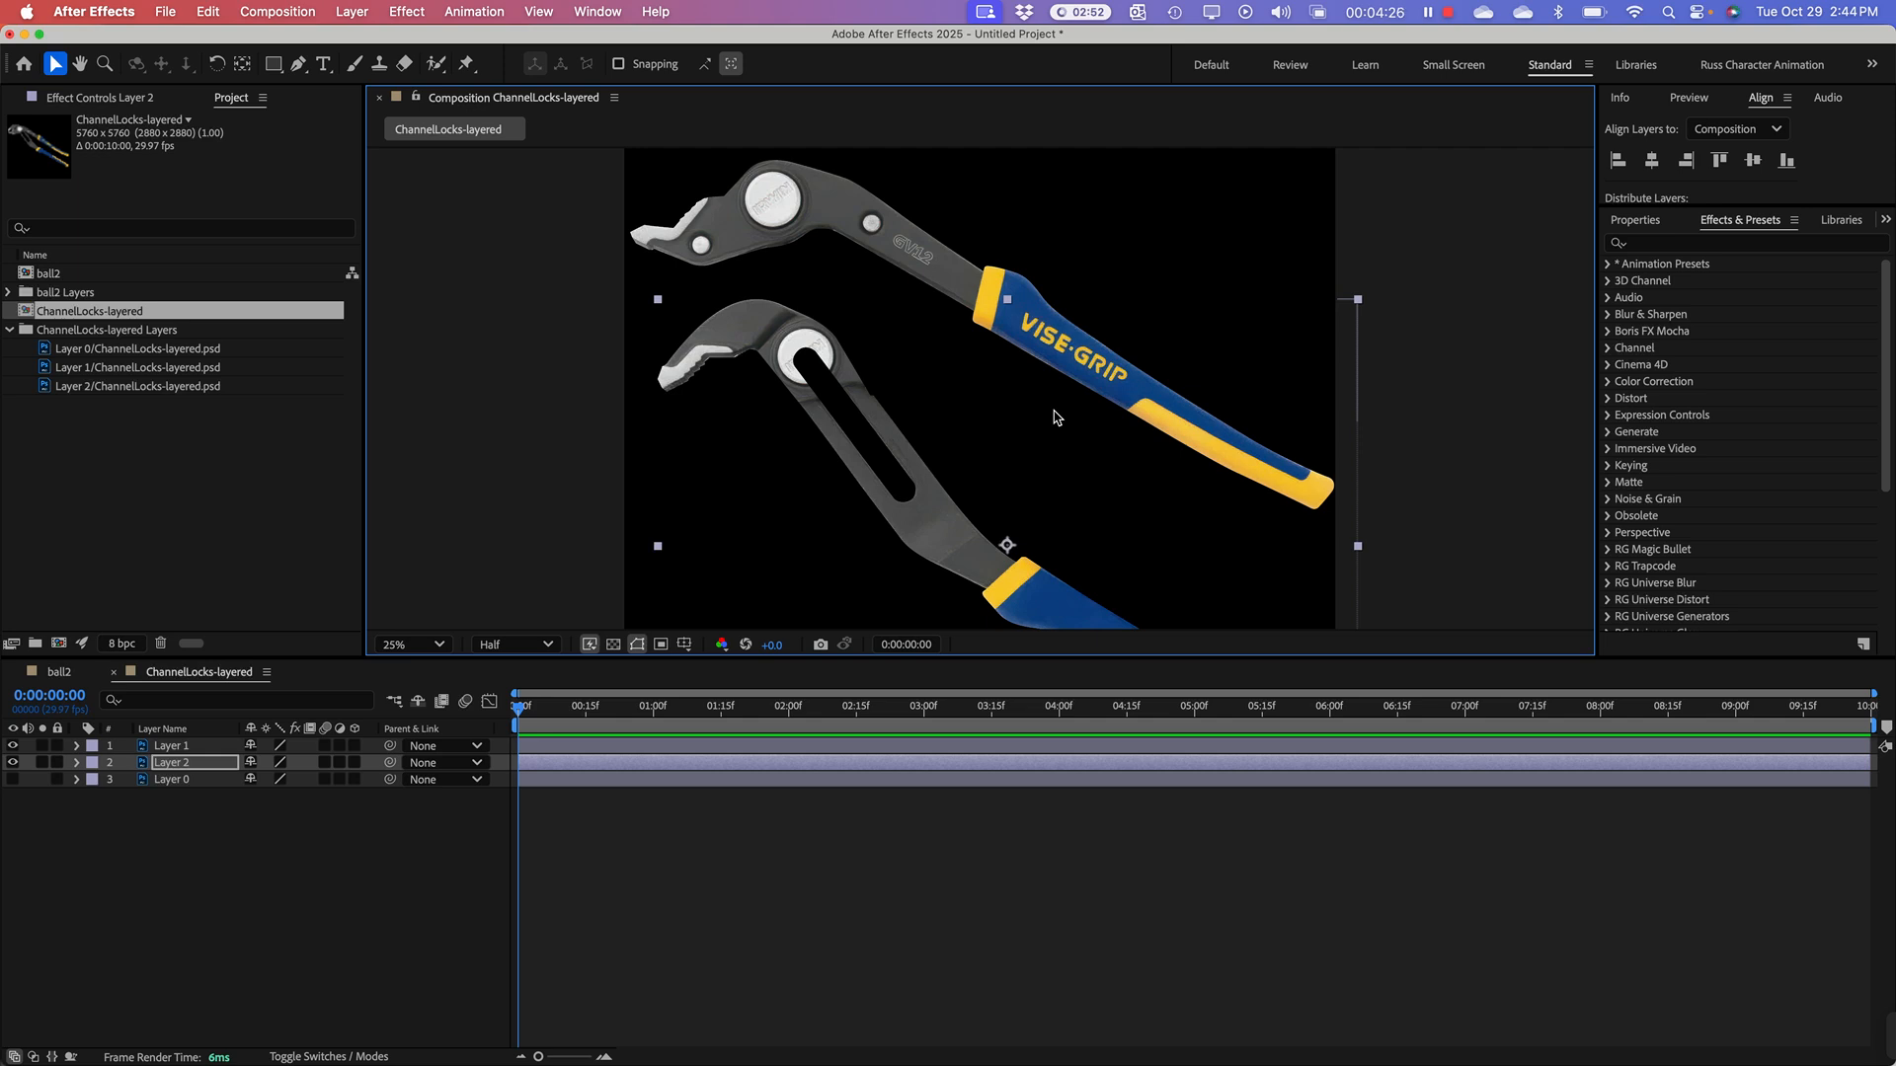
pyautogui.press('super+z')
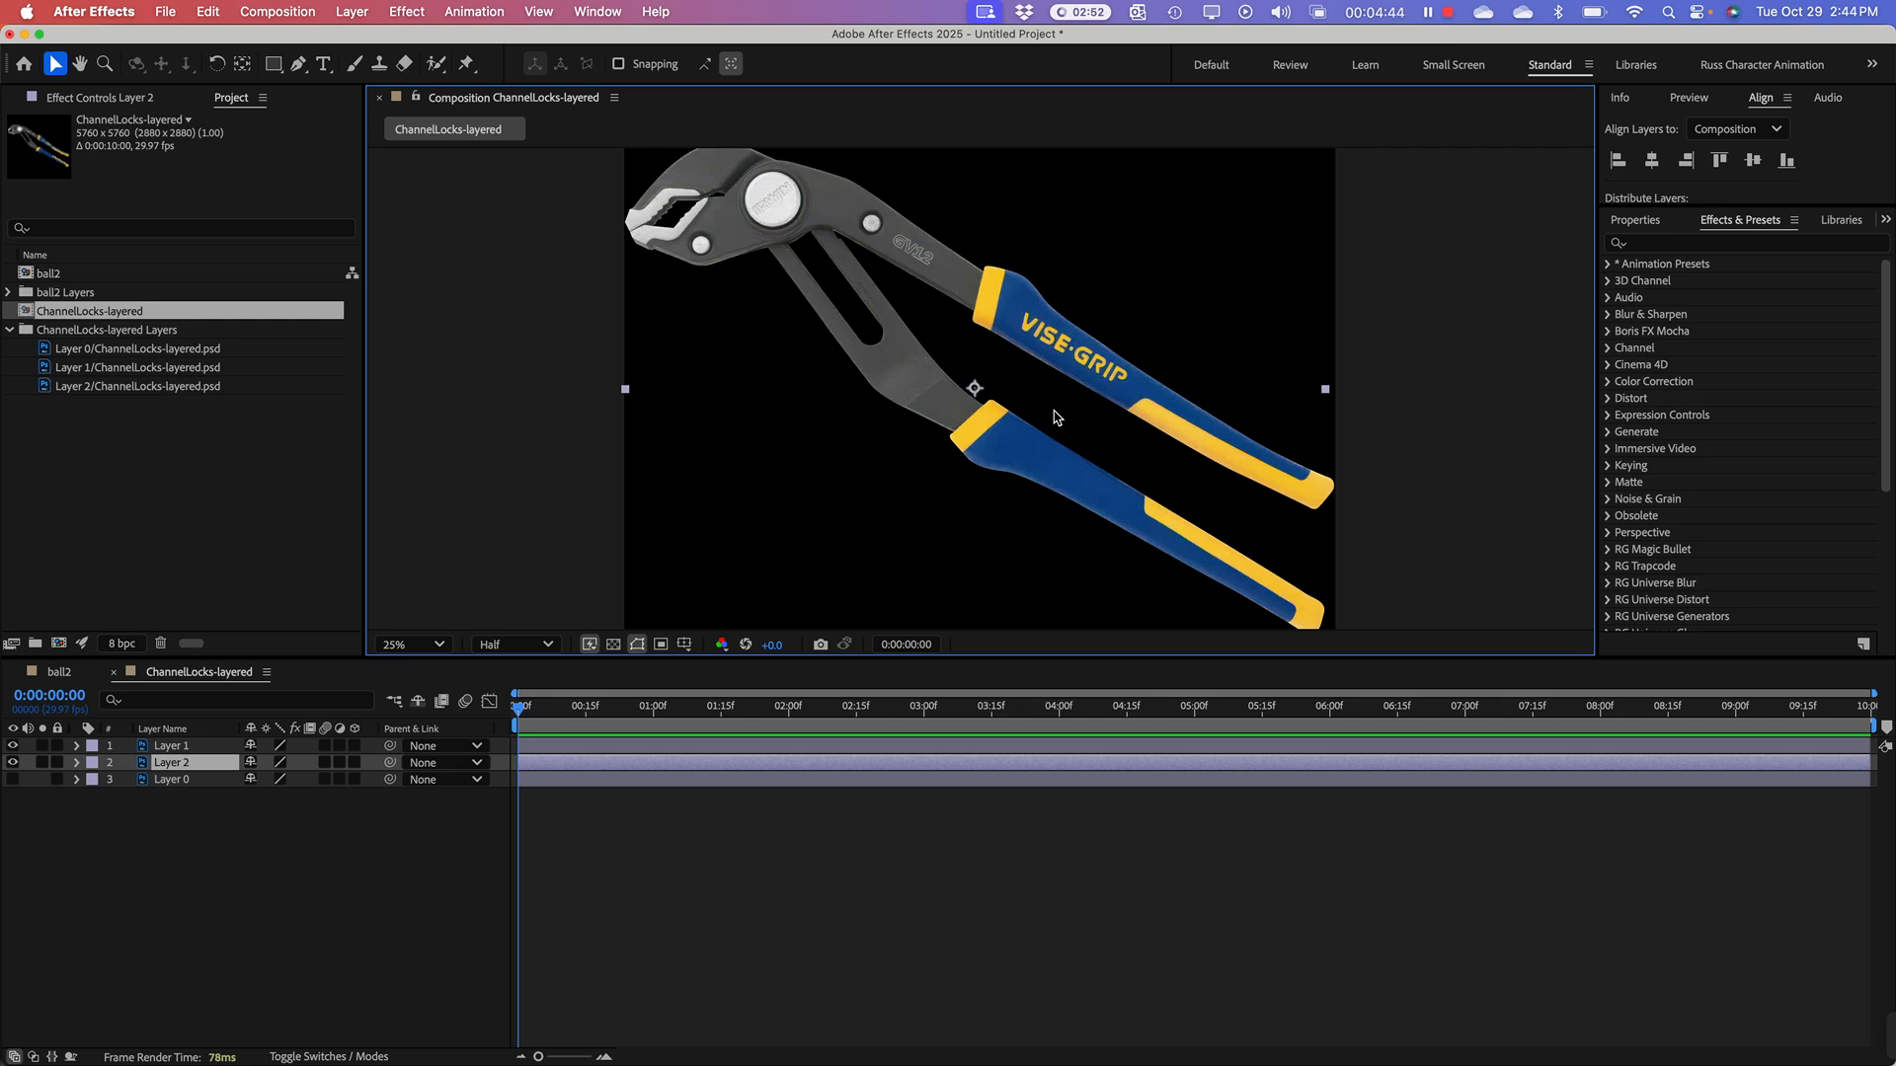
# Step: Return to the ball2 composition with a taller timeline area and preview its playback
pyautogui.click(140, 461)
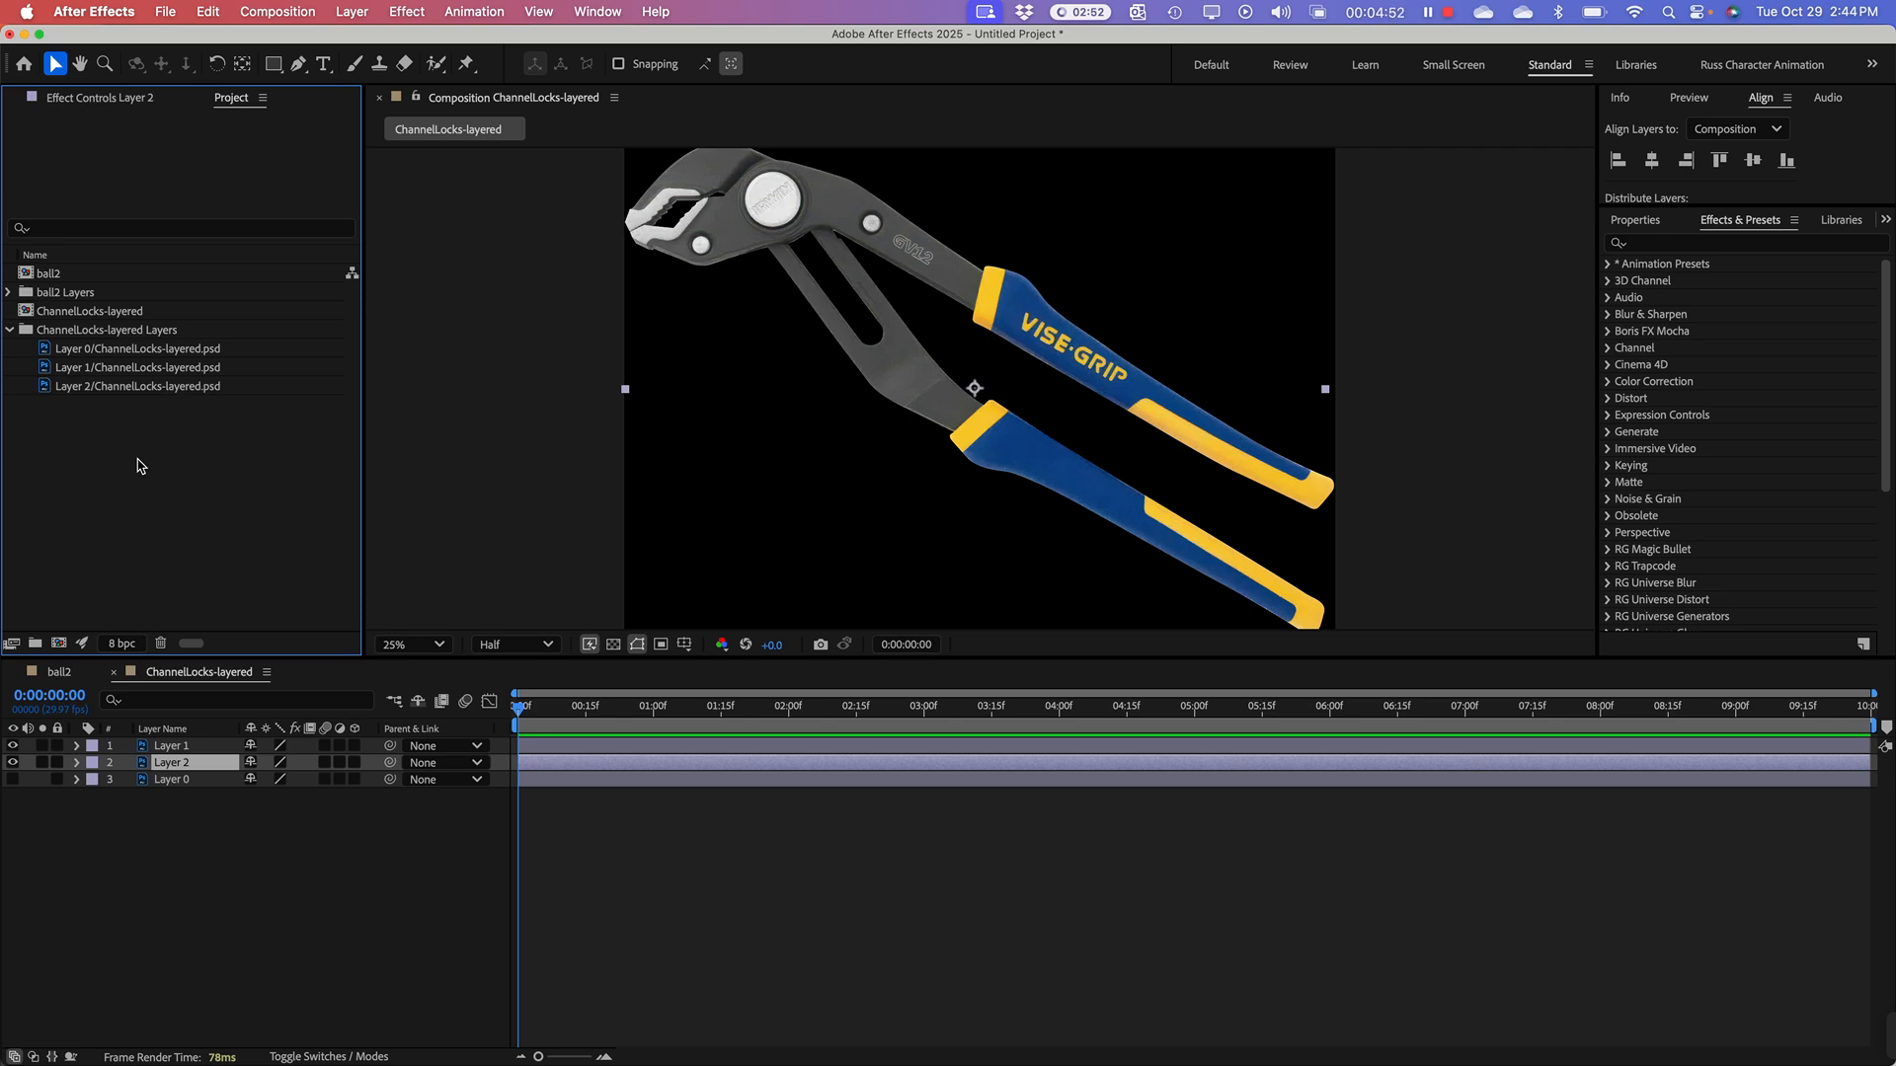
pyautogui.click(25, 276)
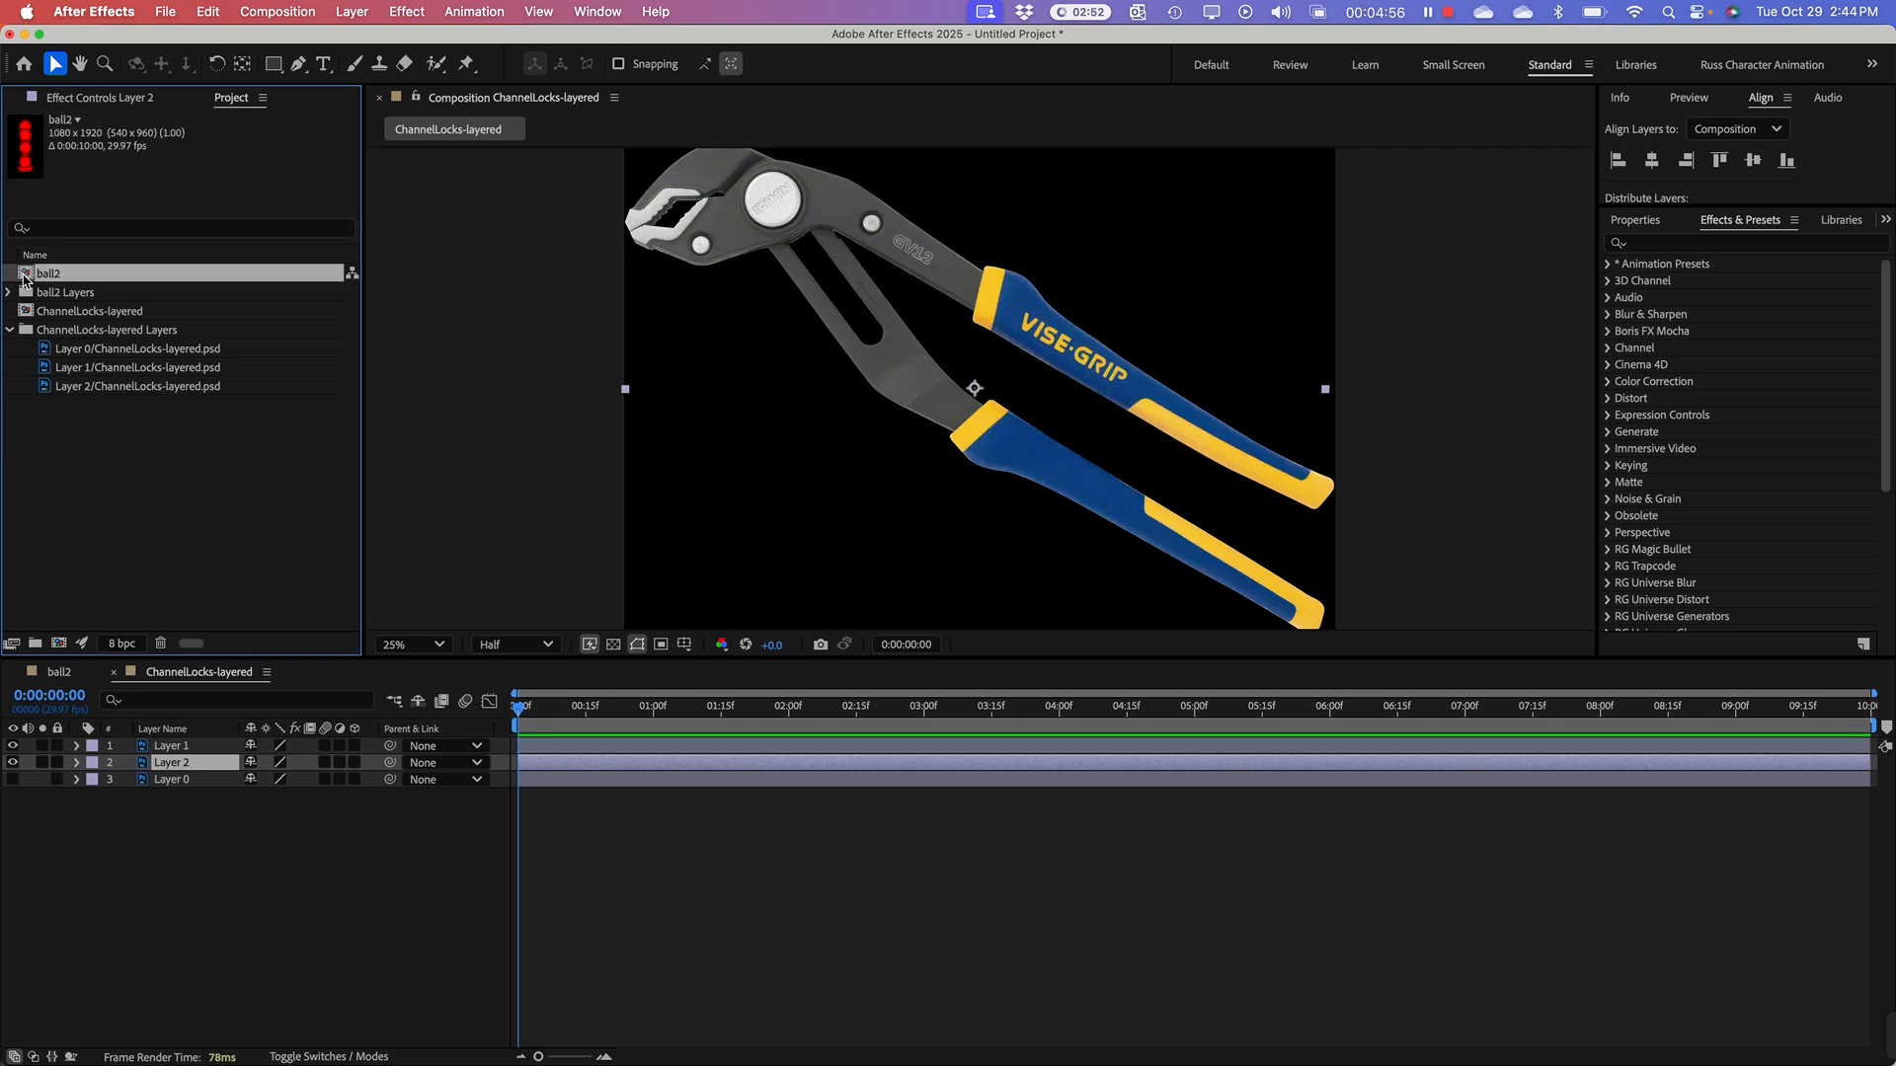
pyautogui.doubleClick(25, 278)
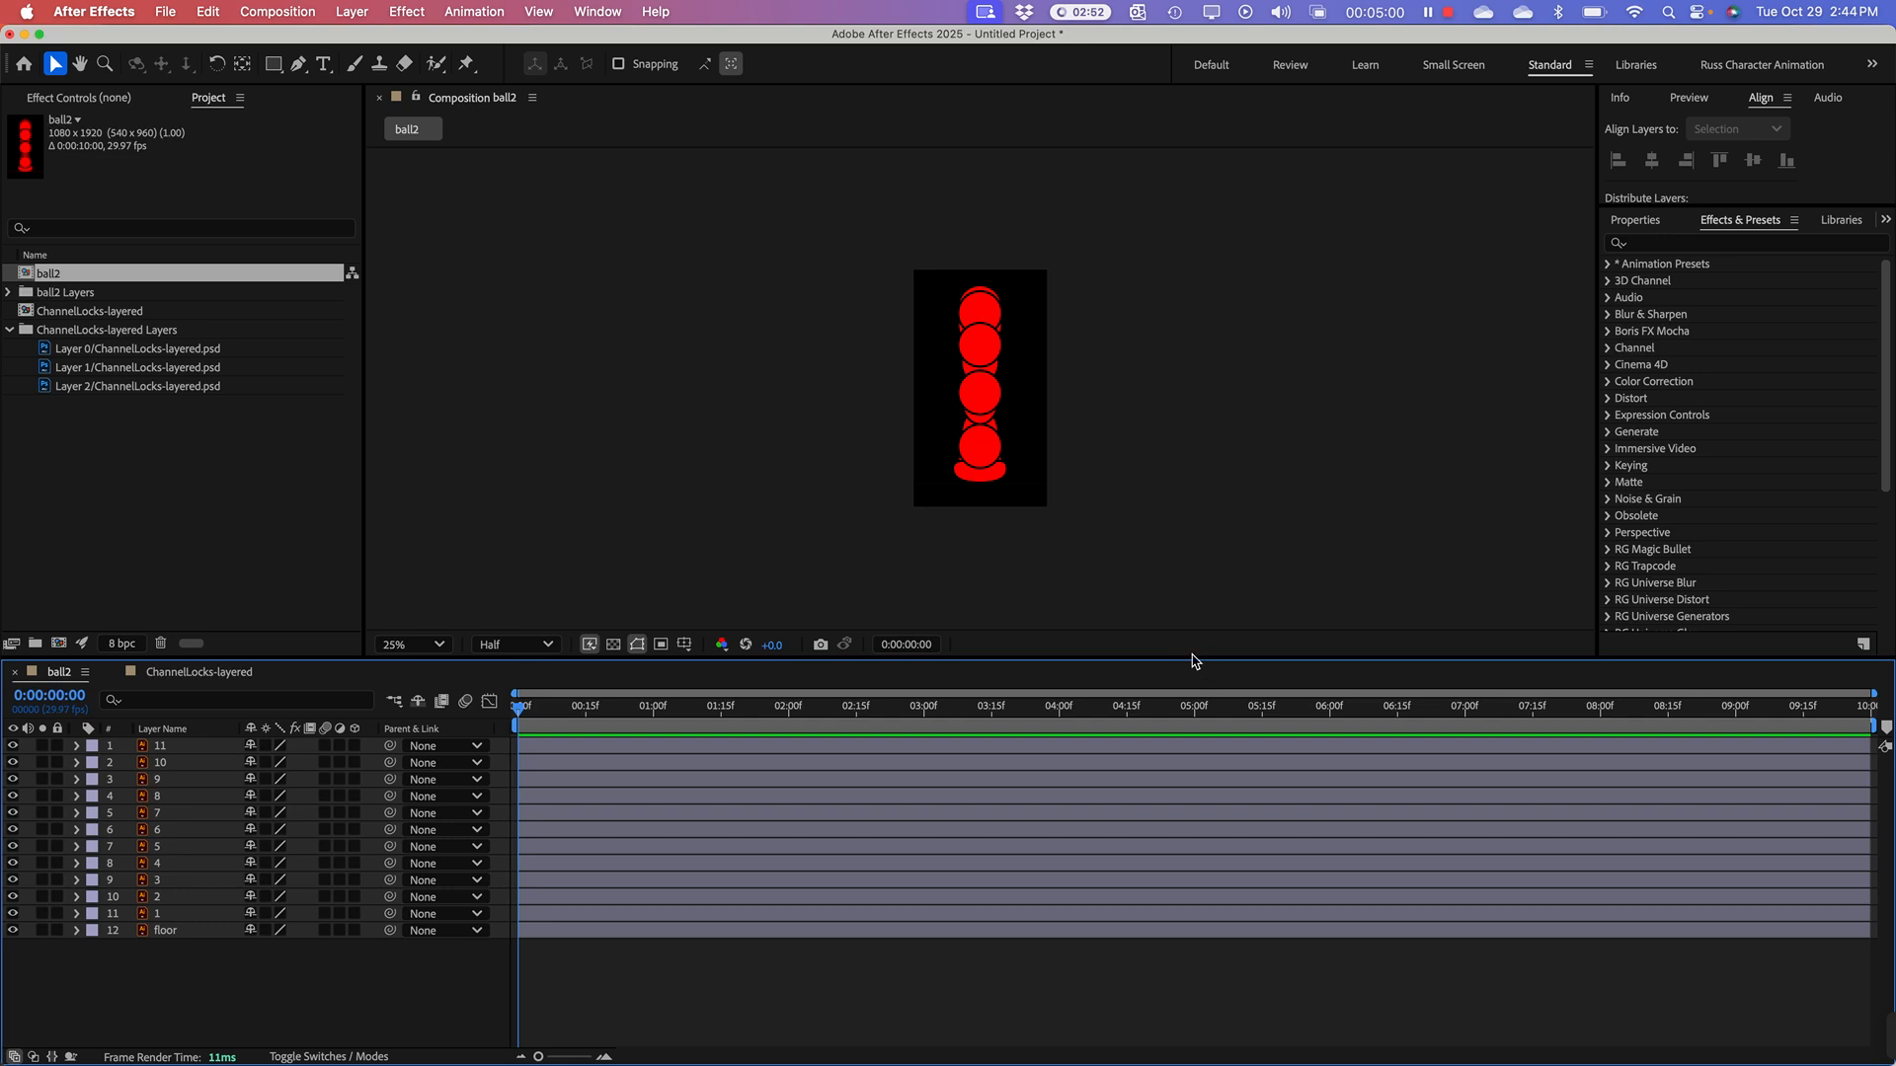
pyautogui.moveTo(1195, 658); pyautogui.dragTo(1193, 576)
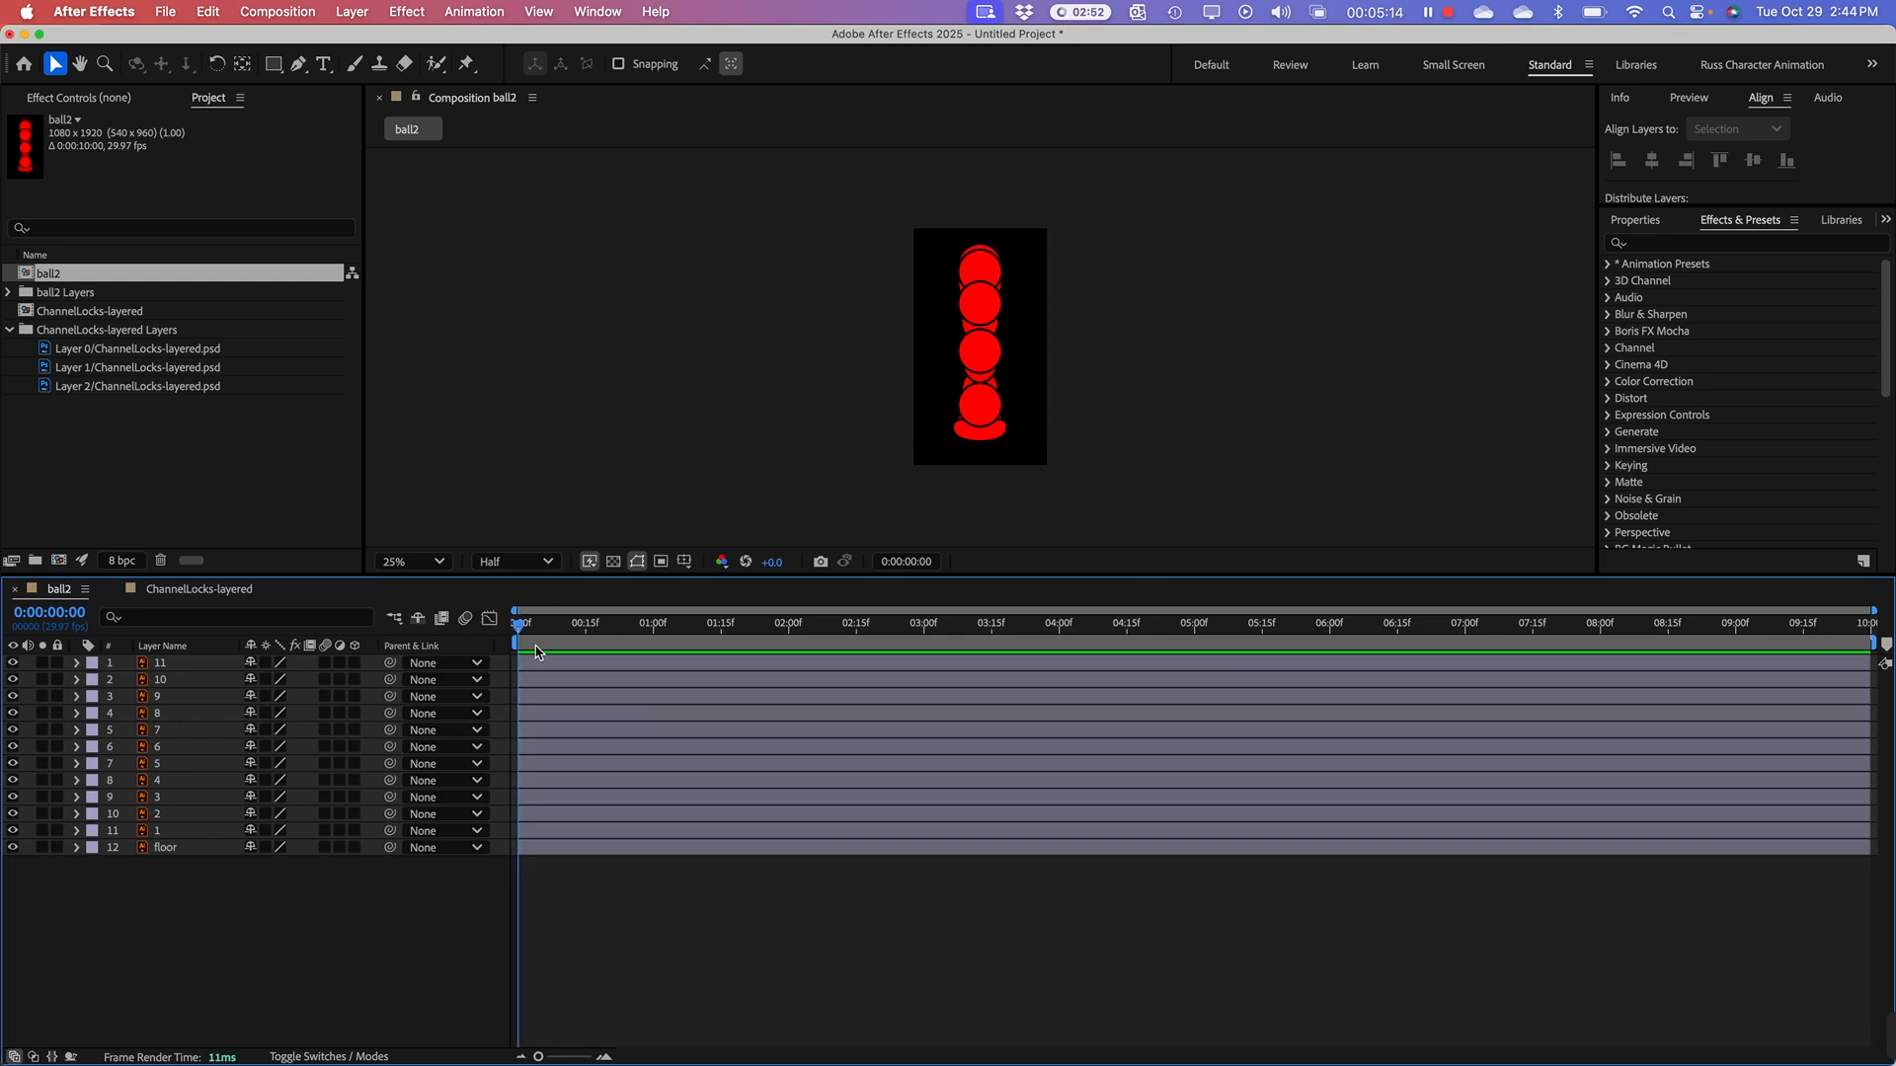
pyautogui.press('h')
pyautogui.press('space')
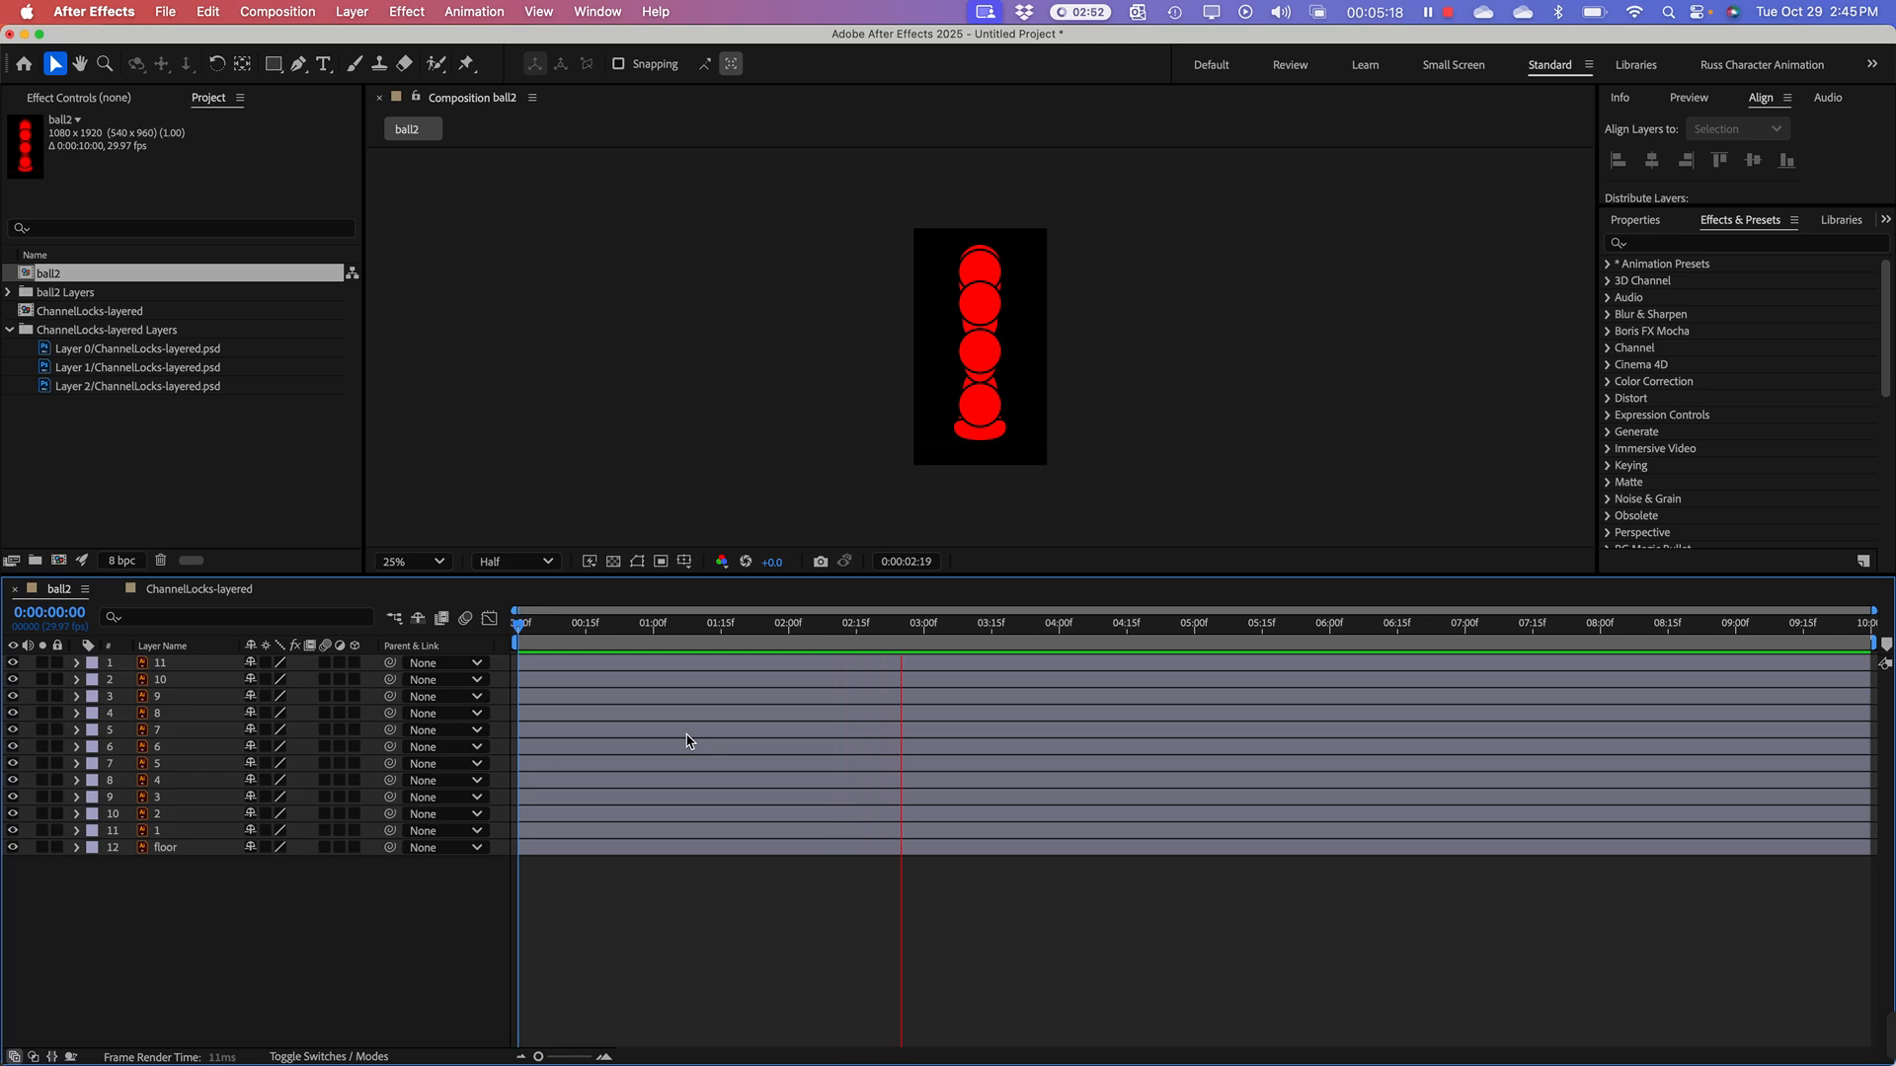
# Step: Stop the preview, set the ball2 composition's duration to 0:00:05:00, and return the playhead to the first frame
pyautogui.press('space')
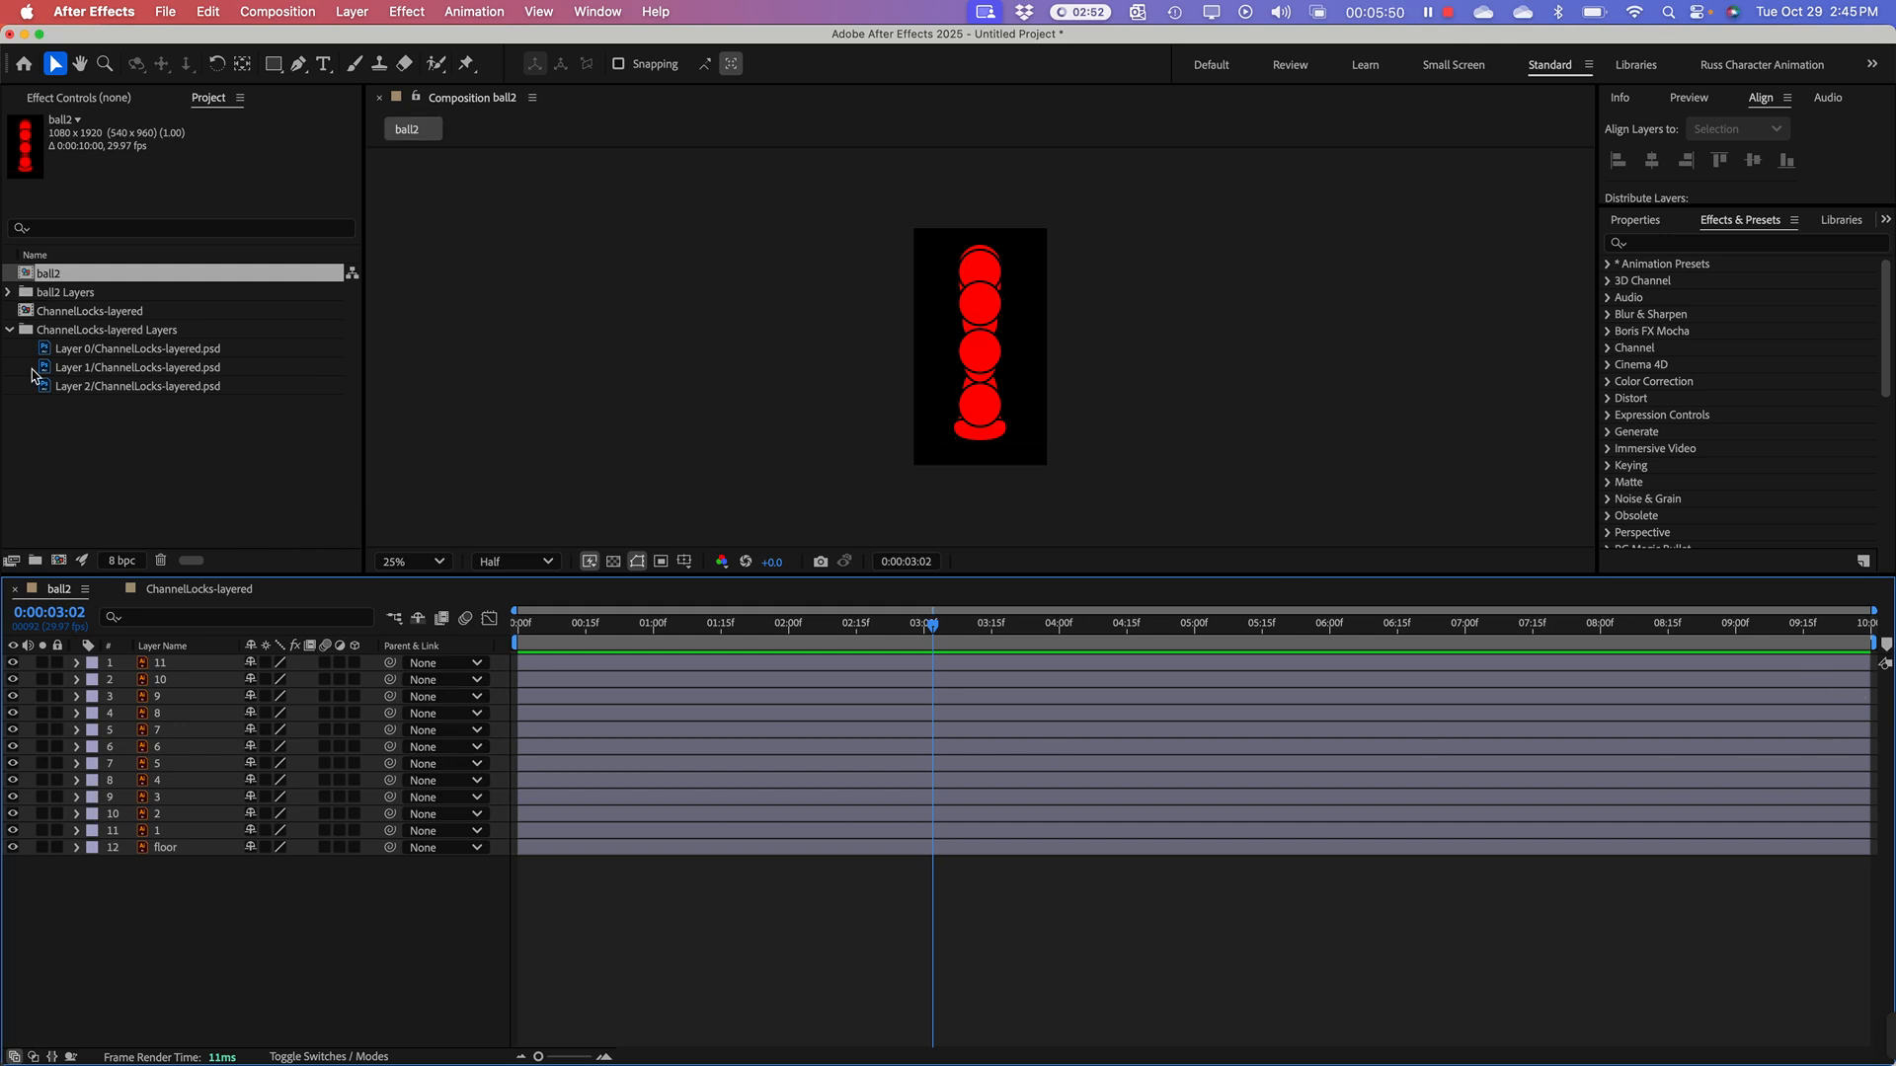
pyautogui.click(38, 276)
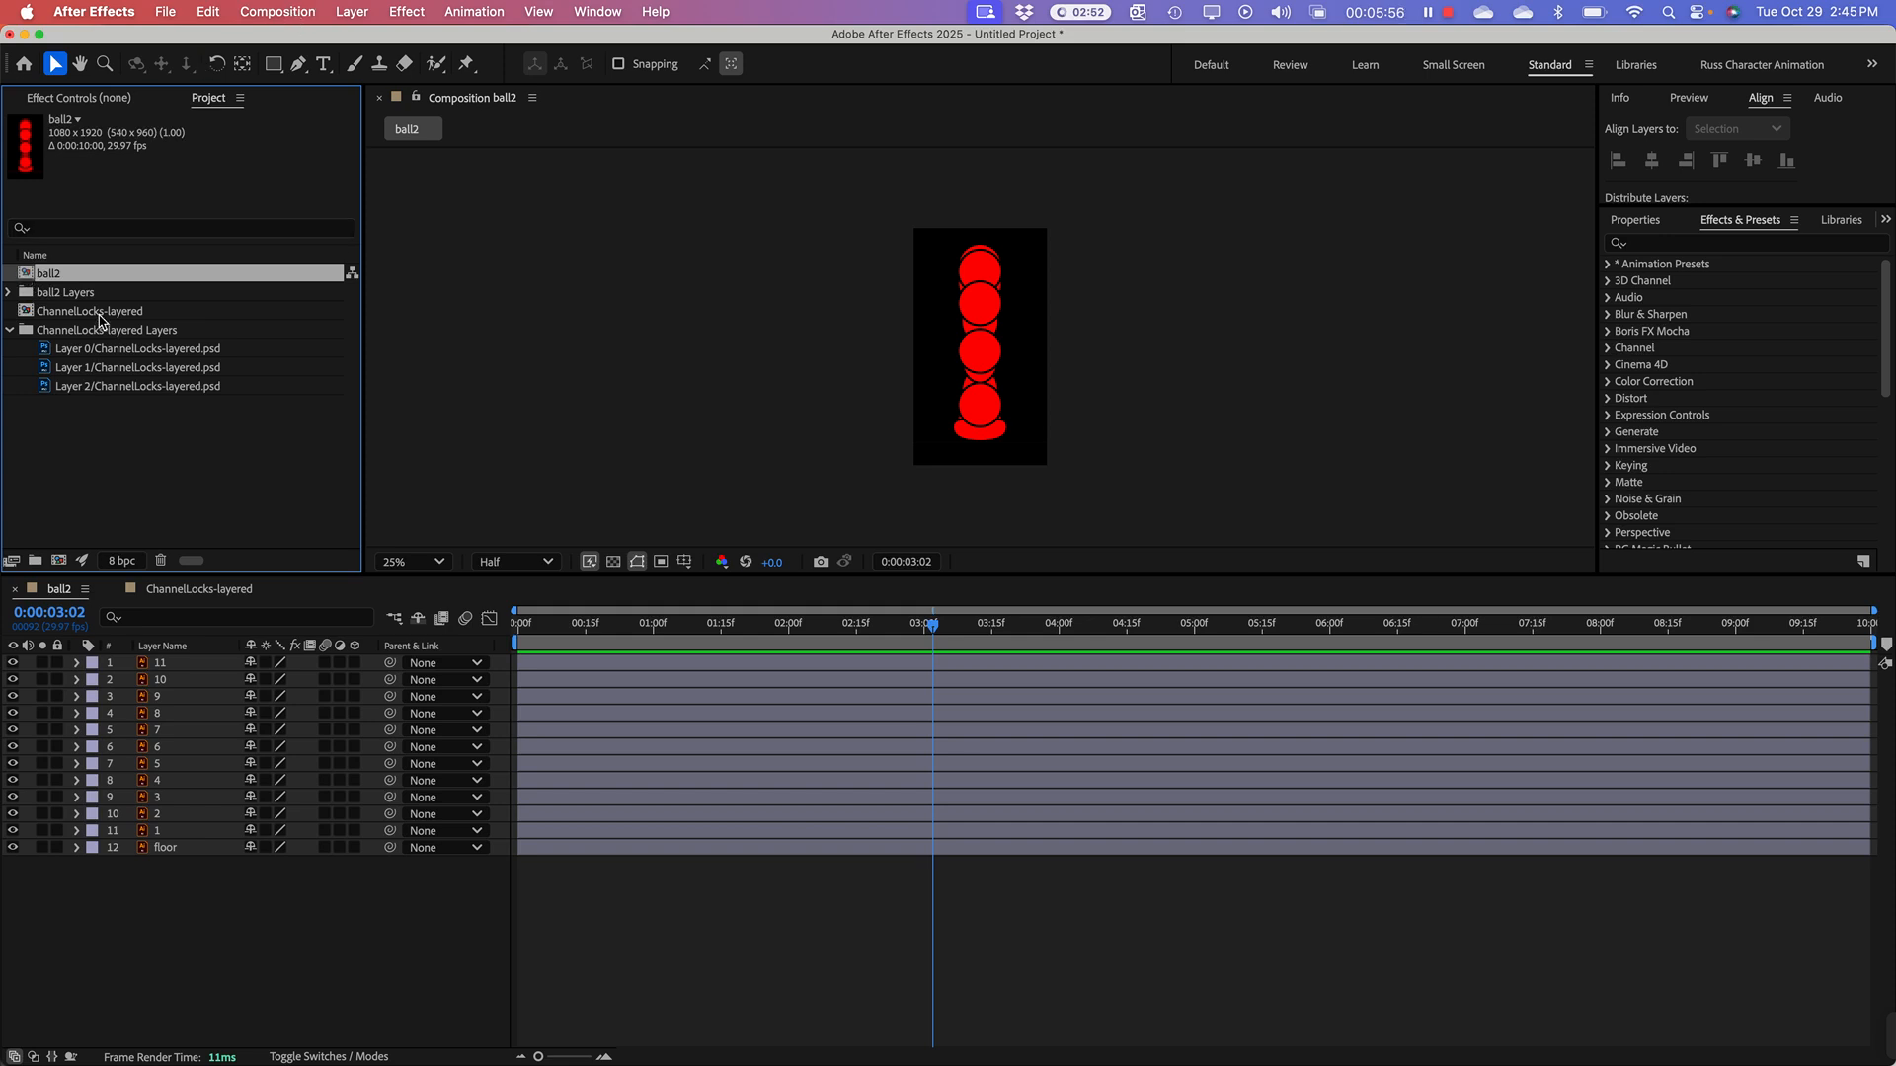
pyautogui.click(298, 14)
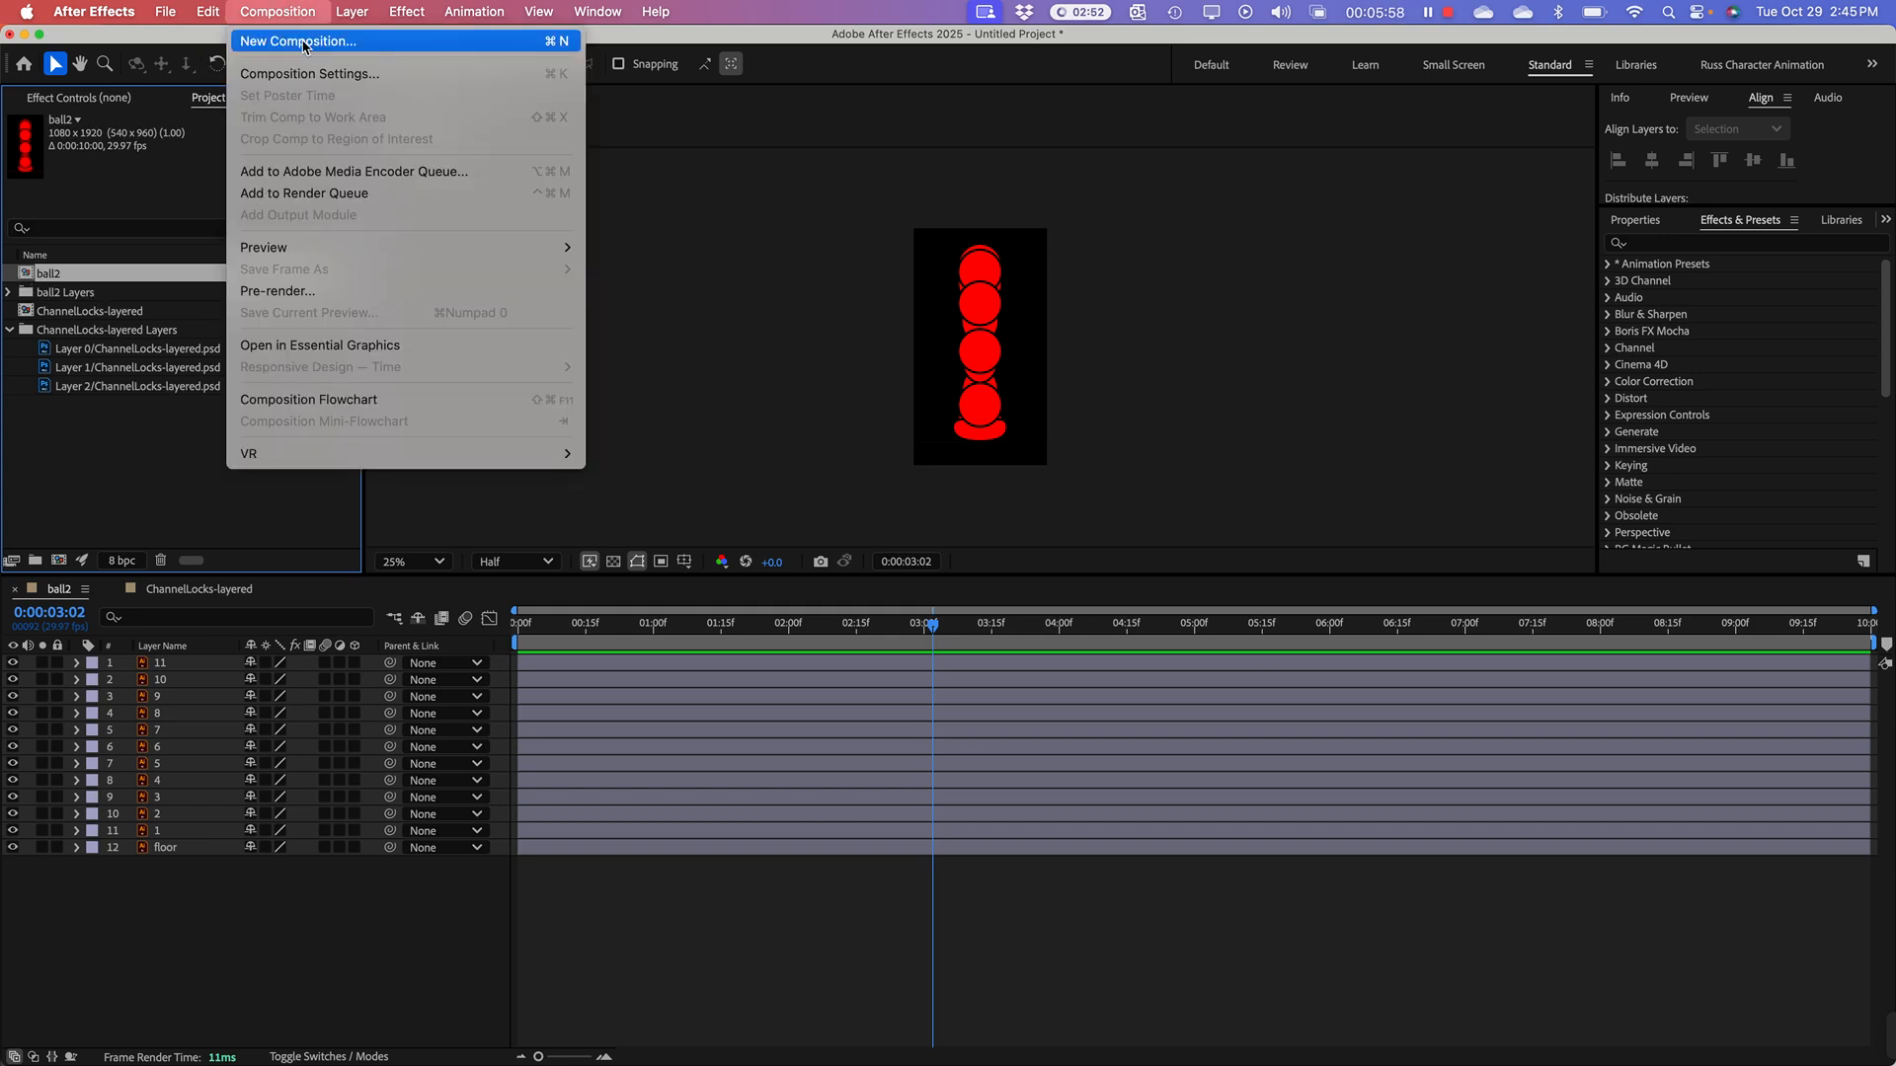
pyautogui.click(309, 75)
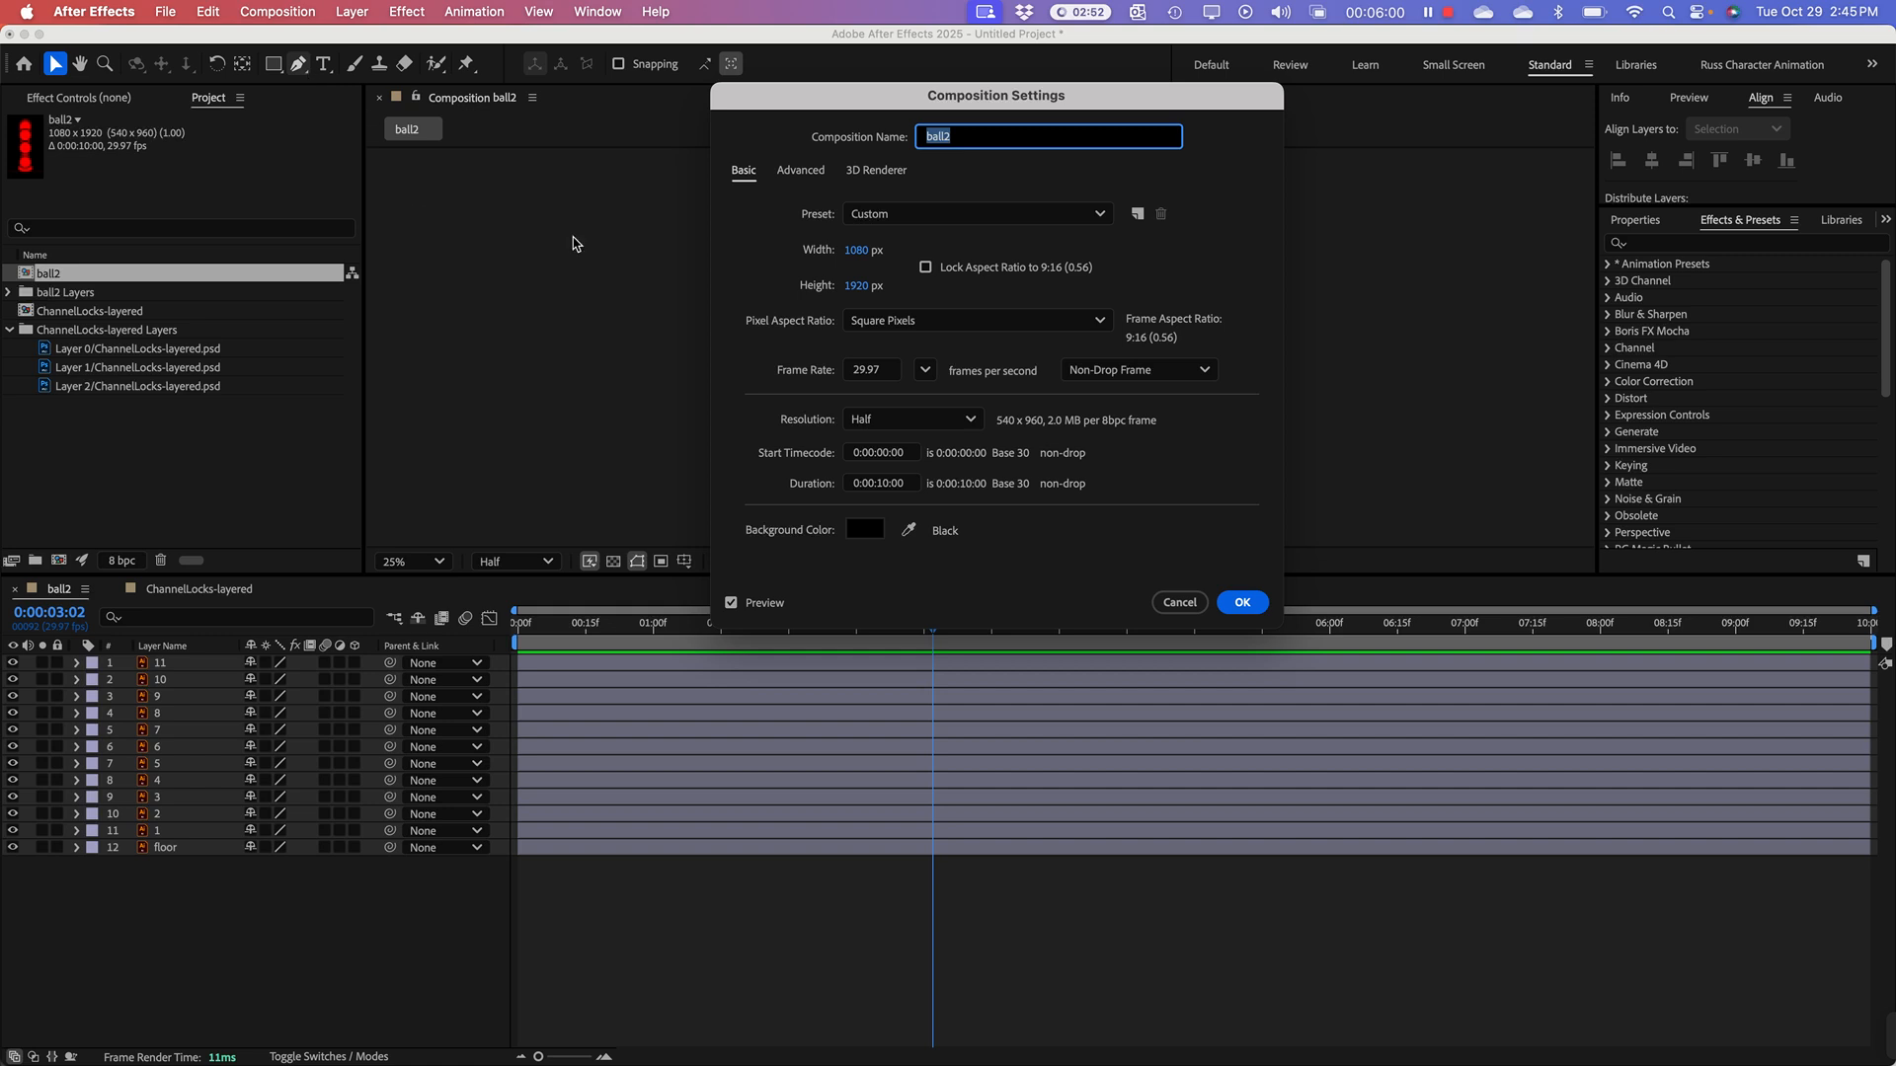
pyautogui.click(885, 485)
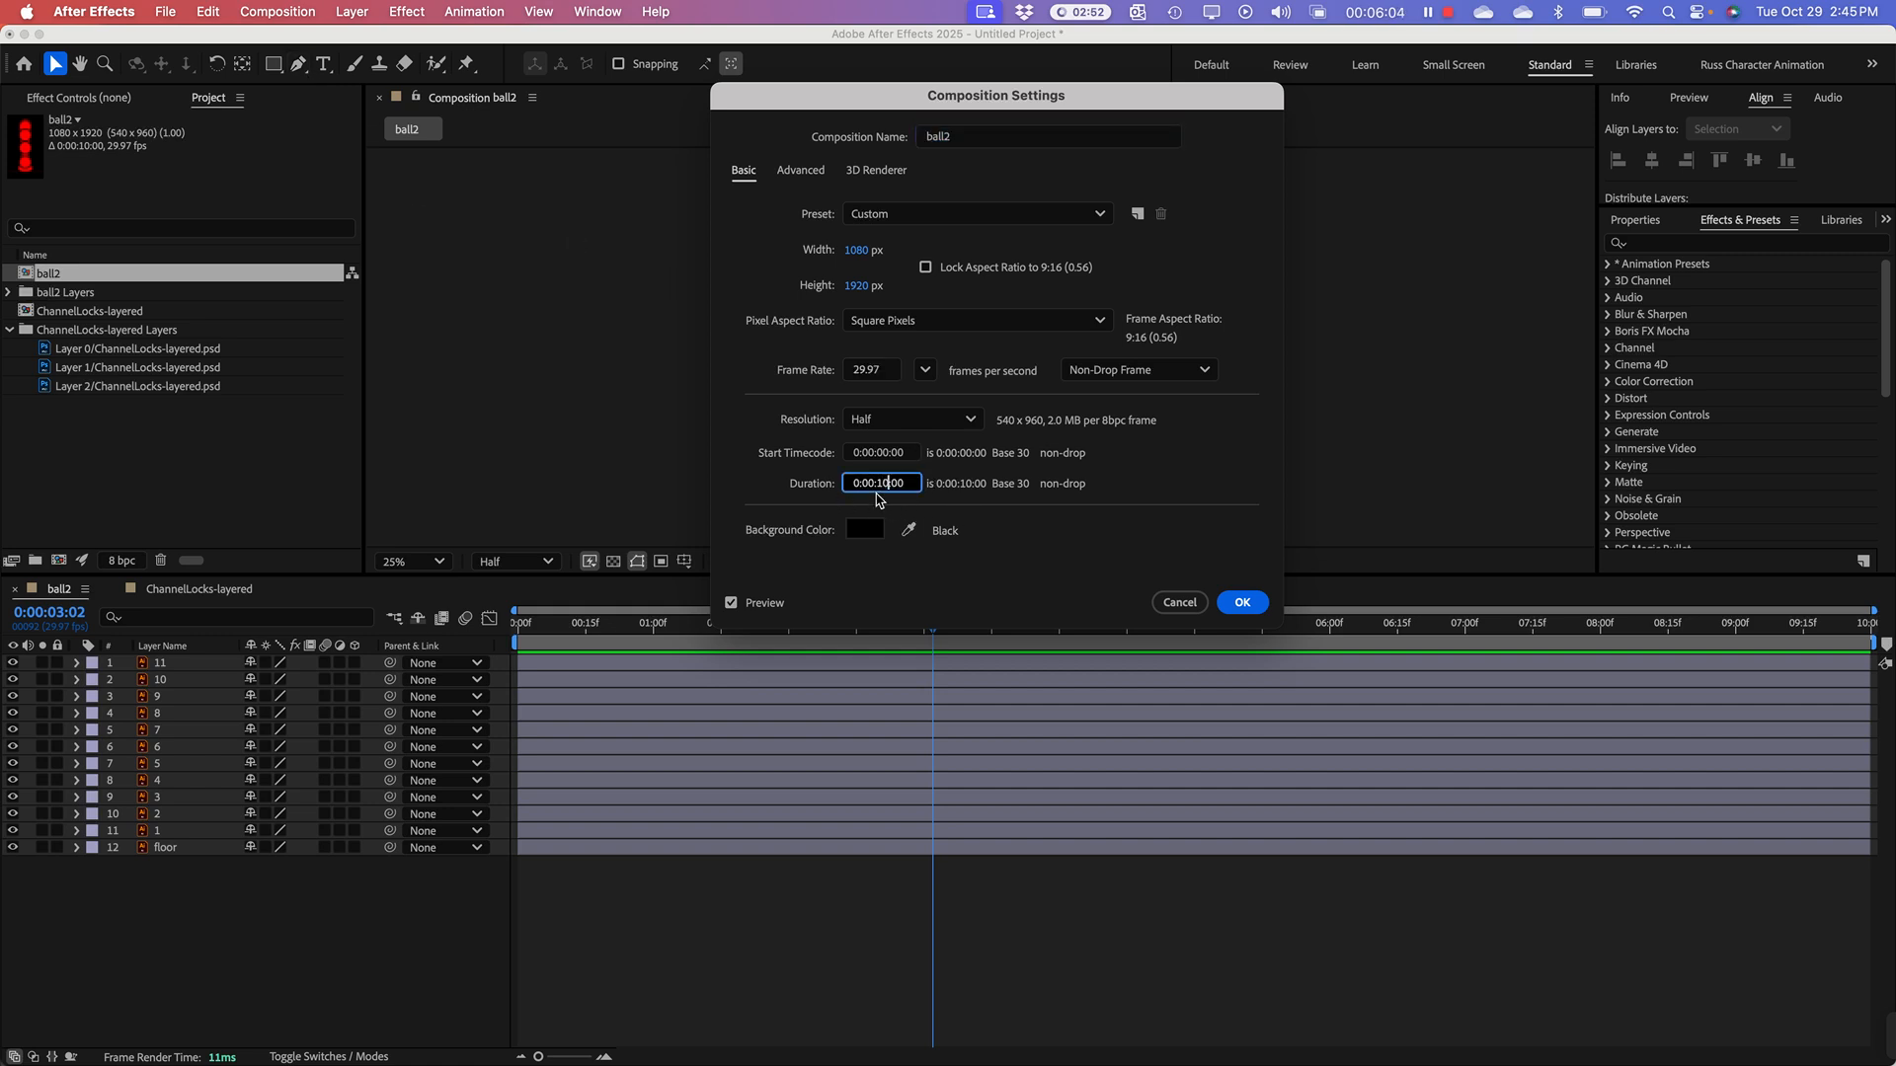
pyautogui.press('BackSpace')
pyautogui.write('5')
pyautogui.press('Return')
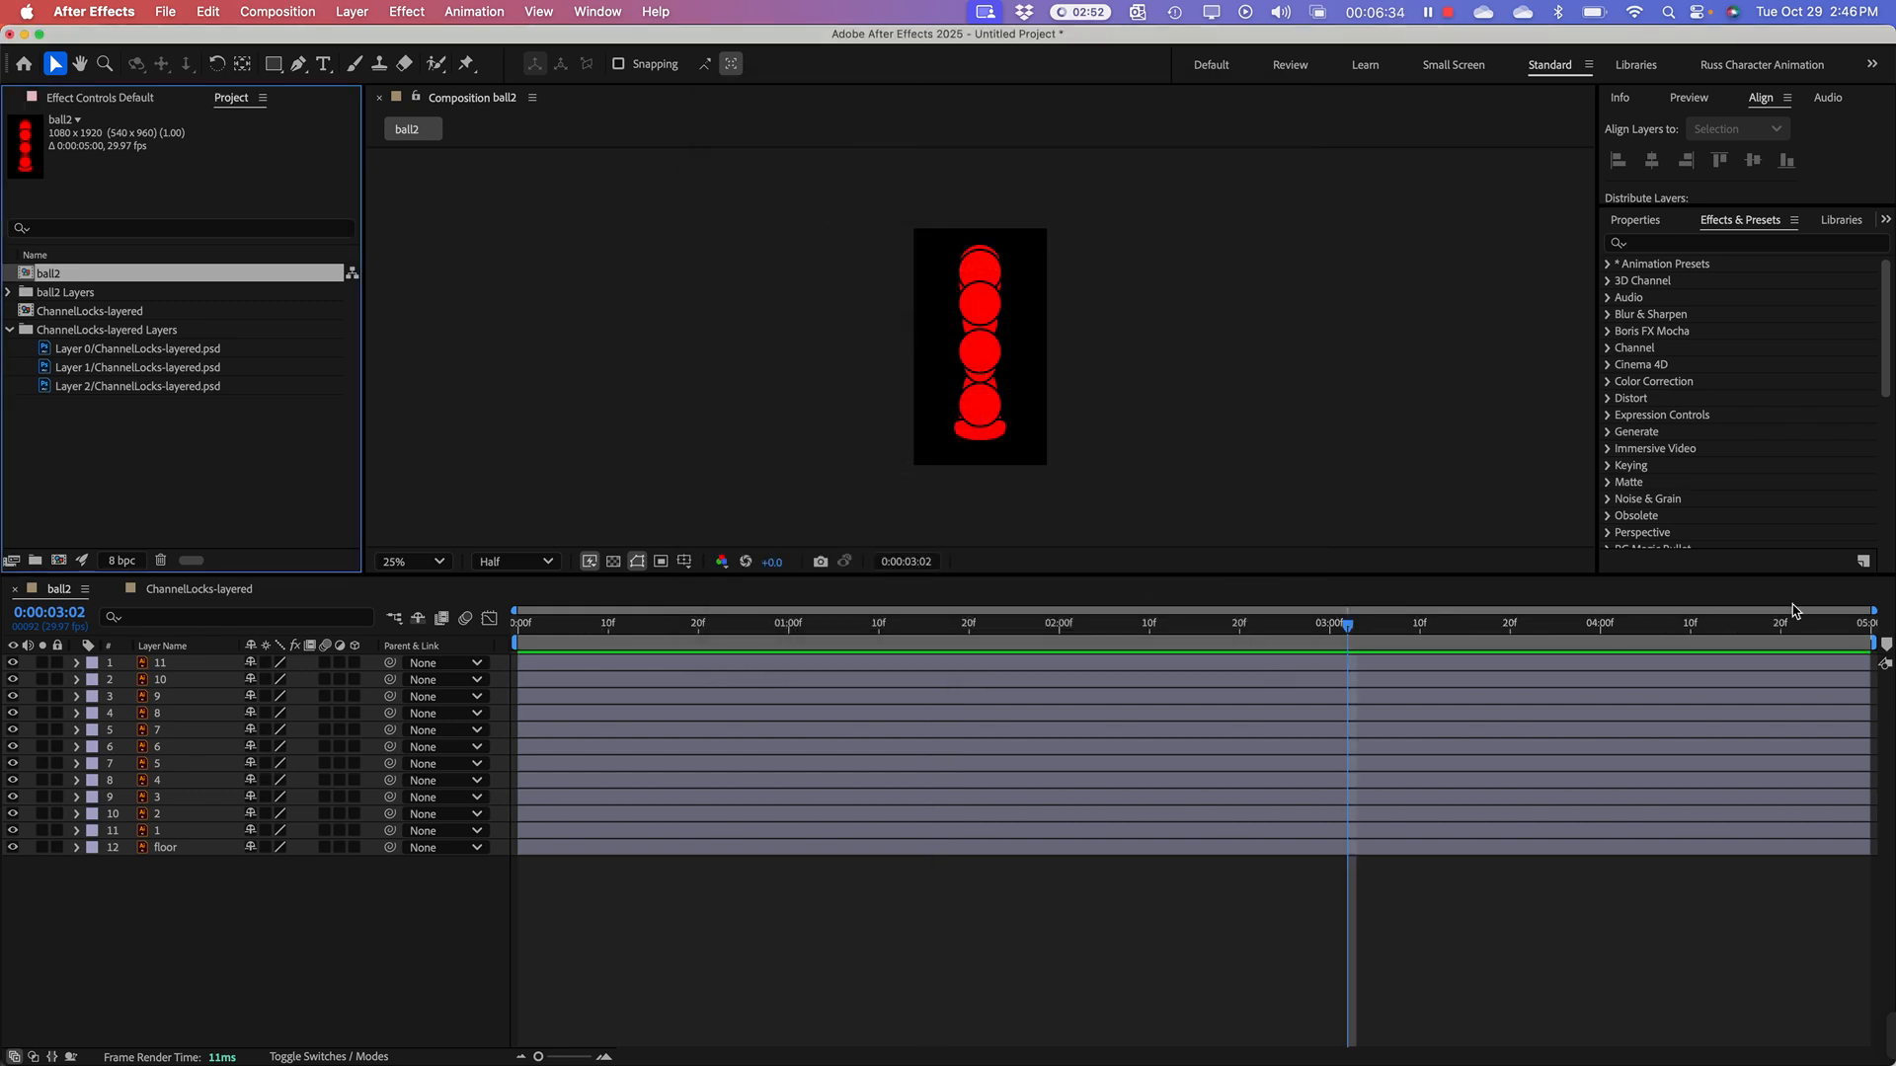
pyautogui.moveTo(571, 620); pyautogui.dragTo(521, 637)
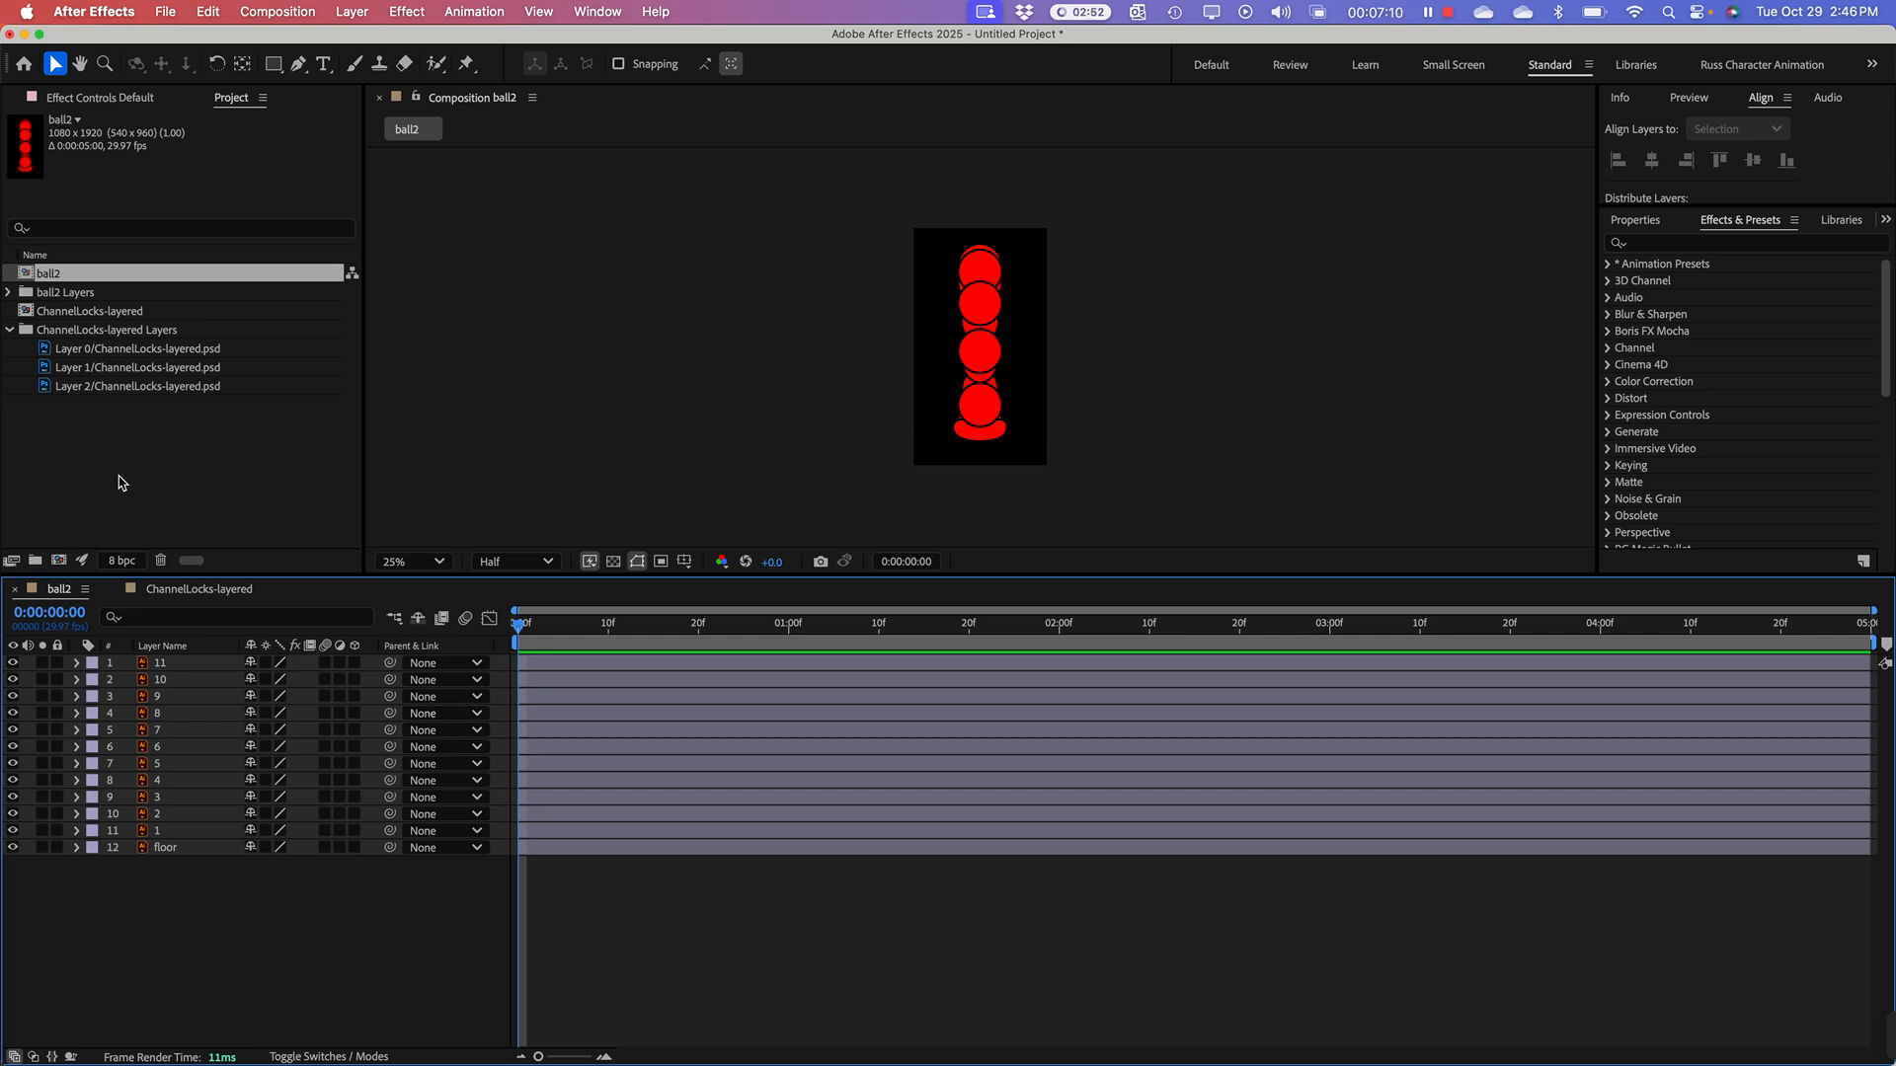
# Step: Duplicate the ball2 composition in the project and reselect the original ball2
pyautogui.click(36, 280)
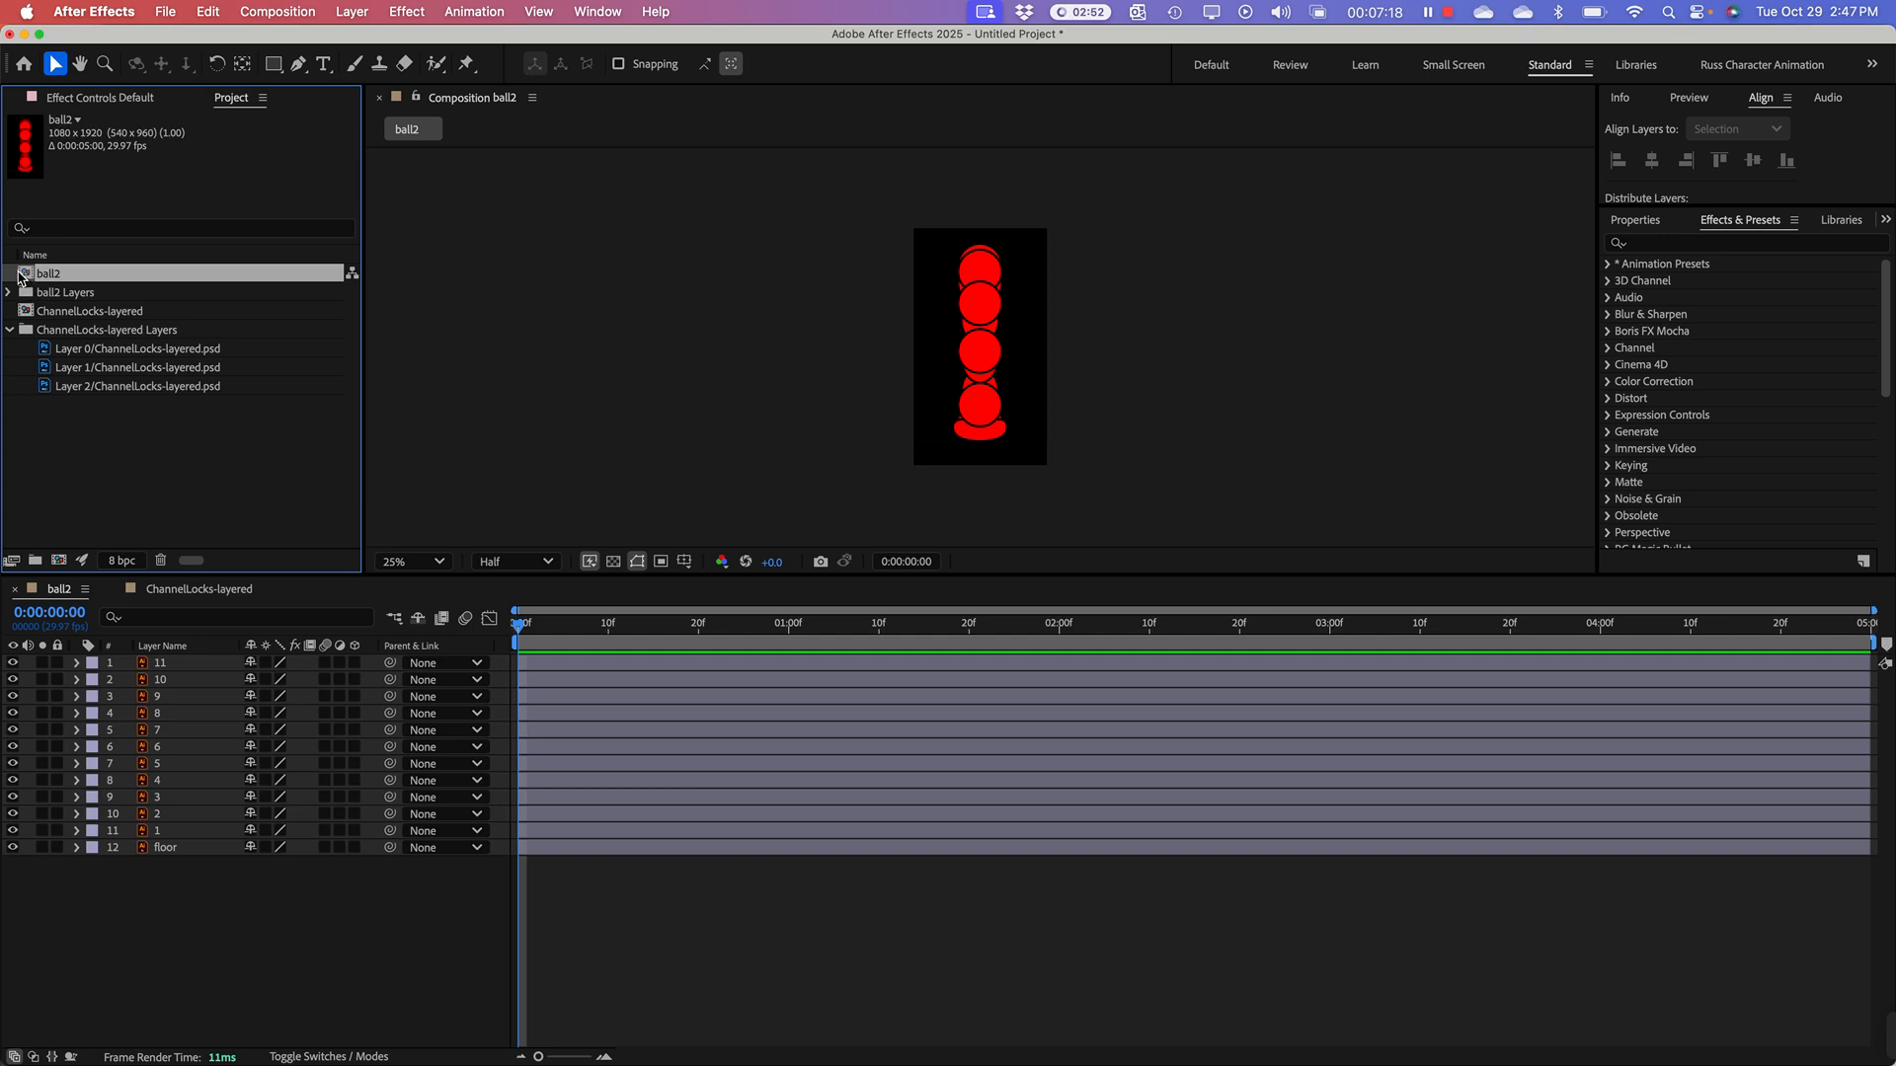
pyautogui.click(209, 12)
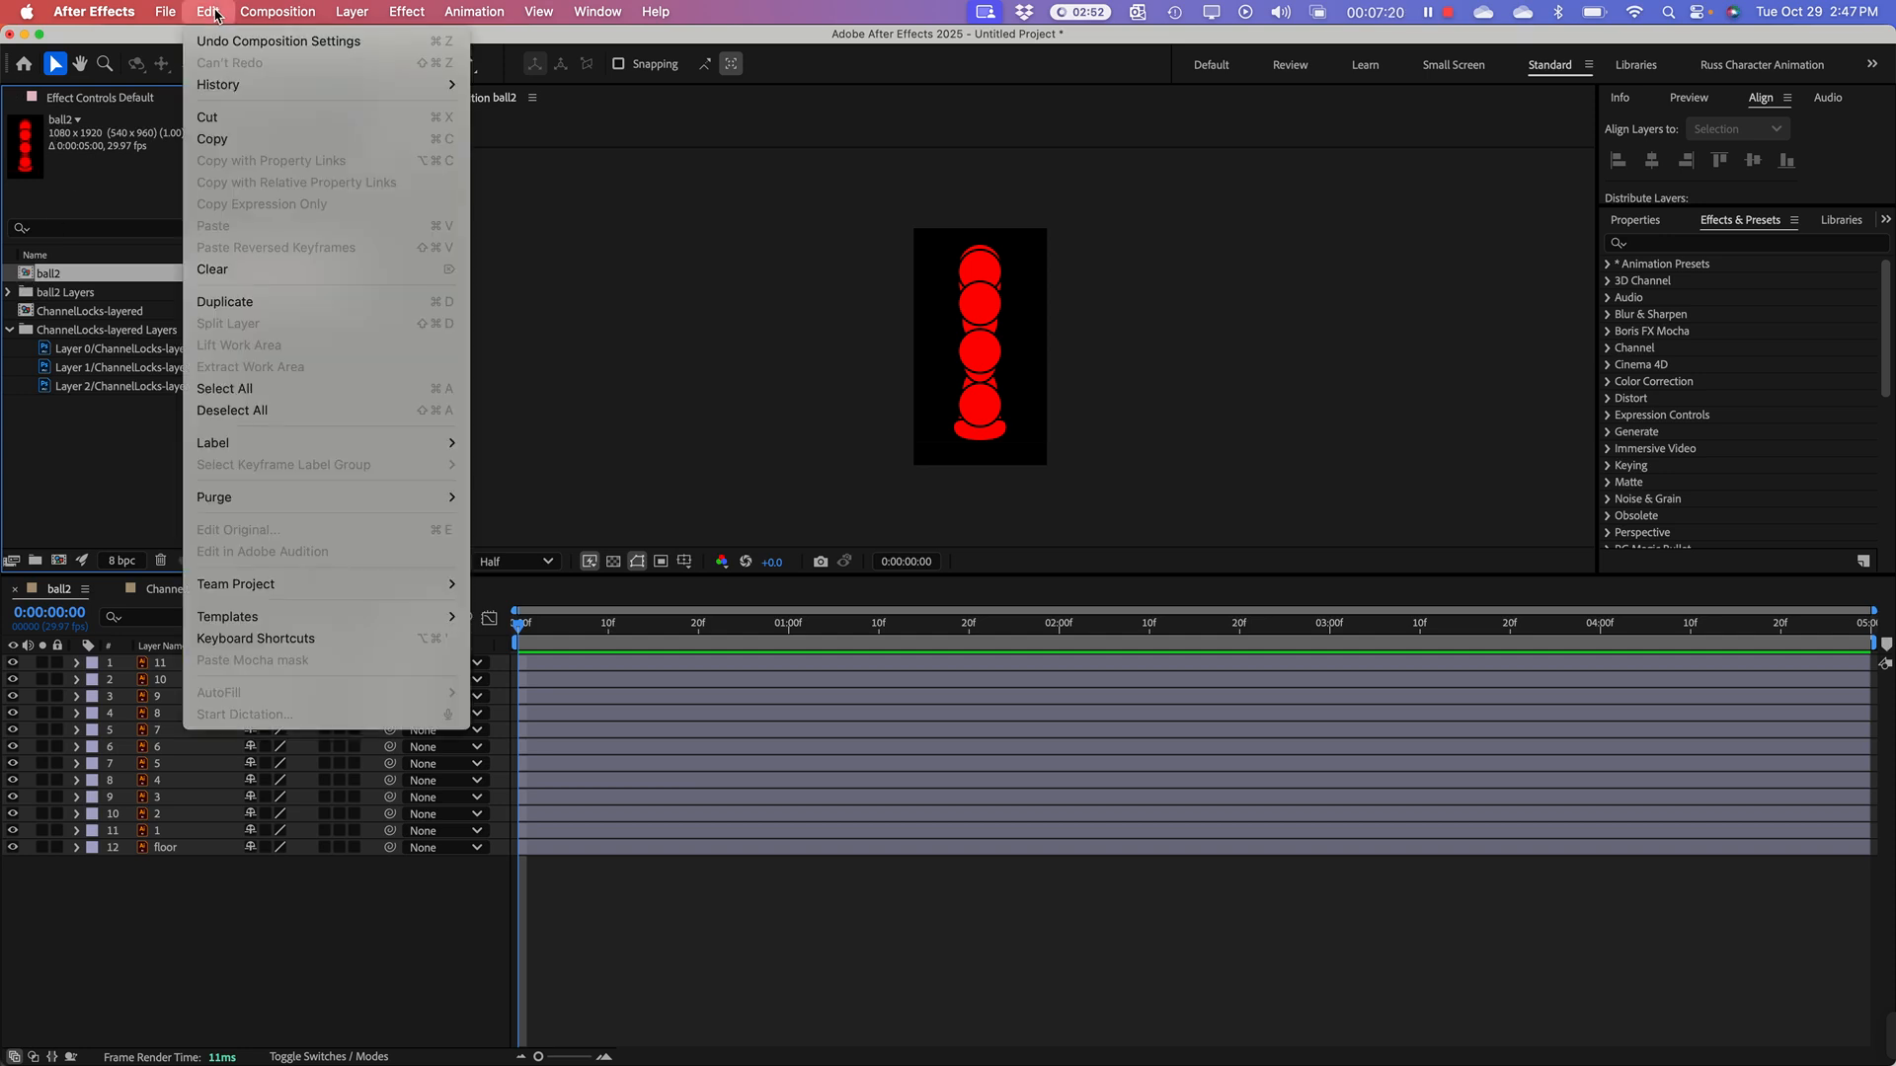
pyautogui.click(251, 314)
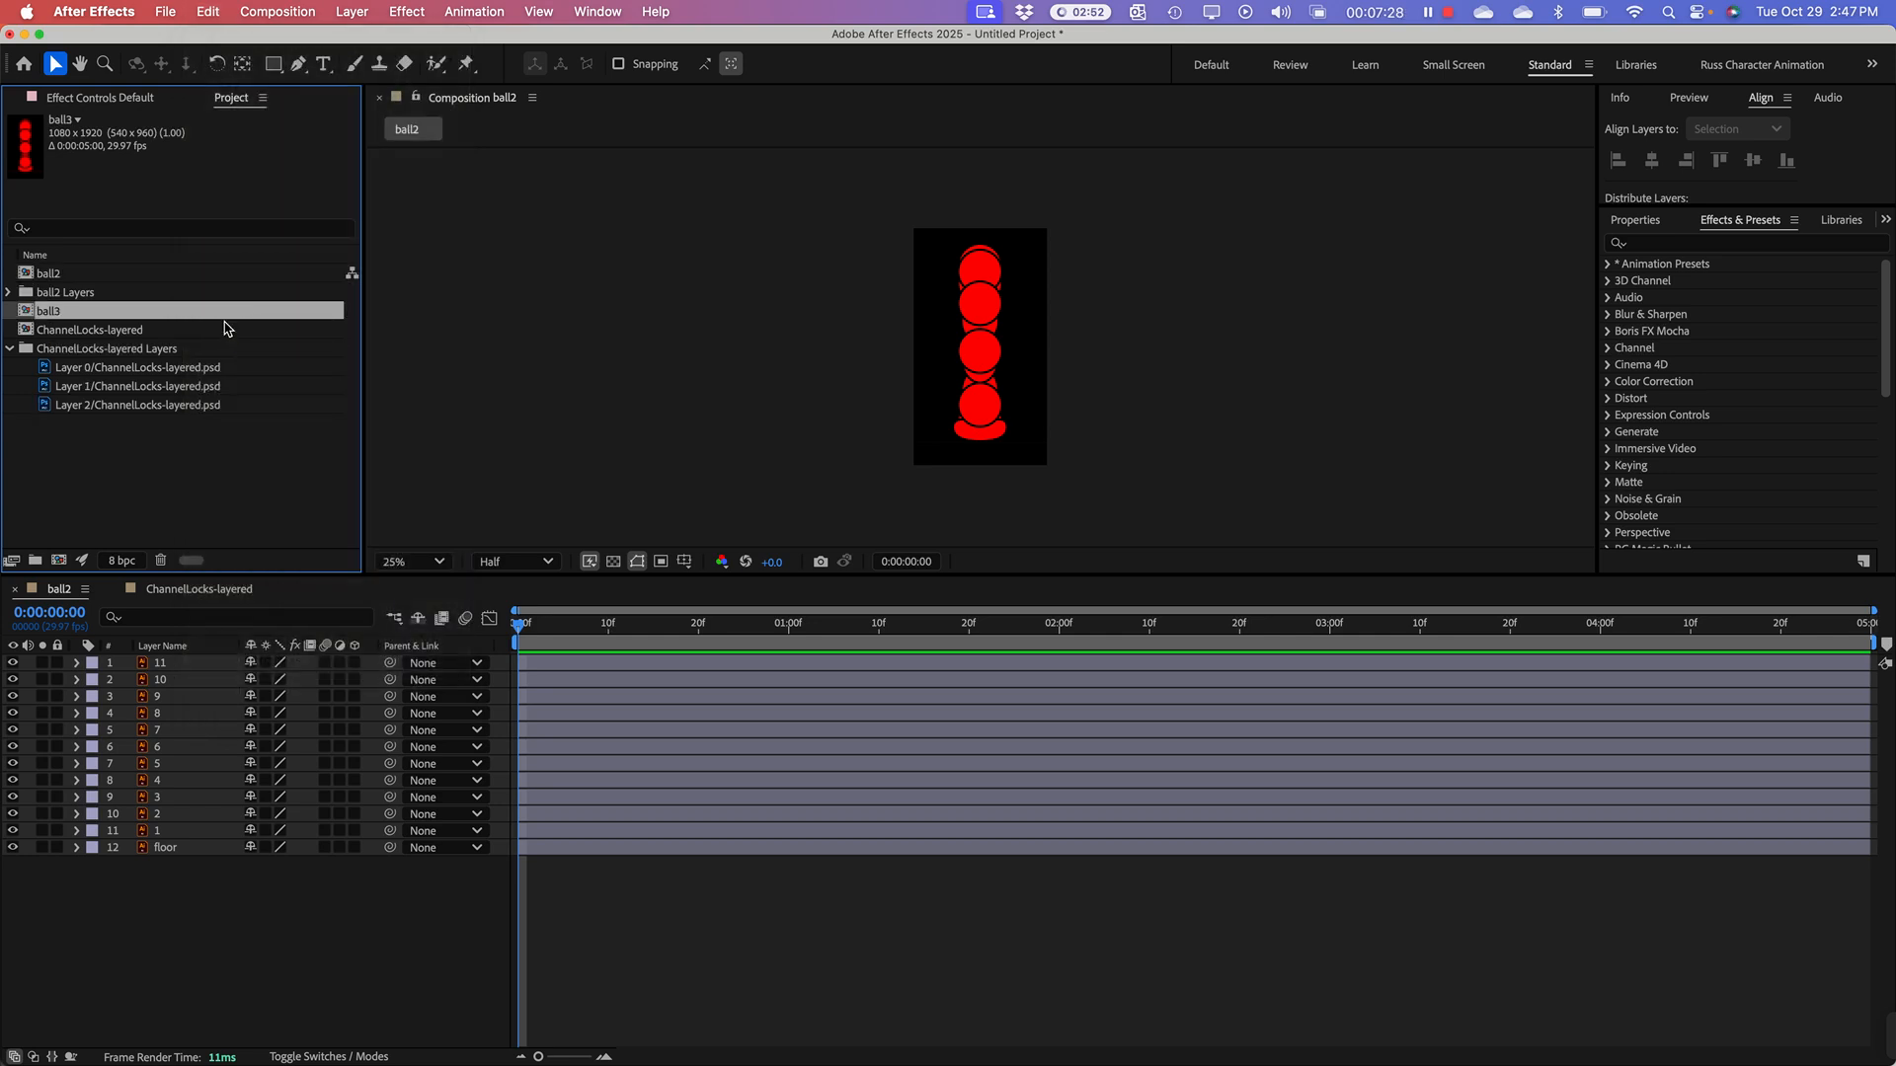
pyautogui.click(25, 276)
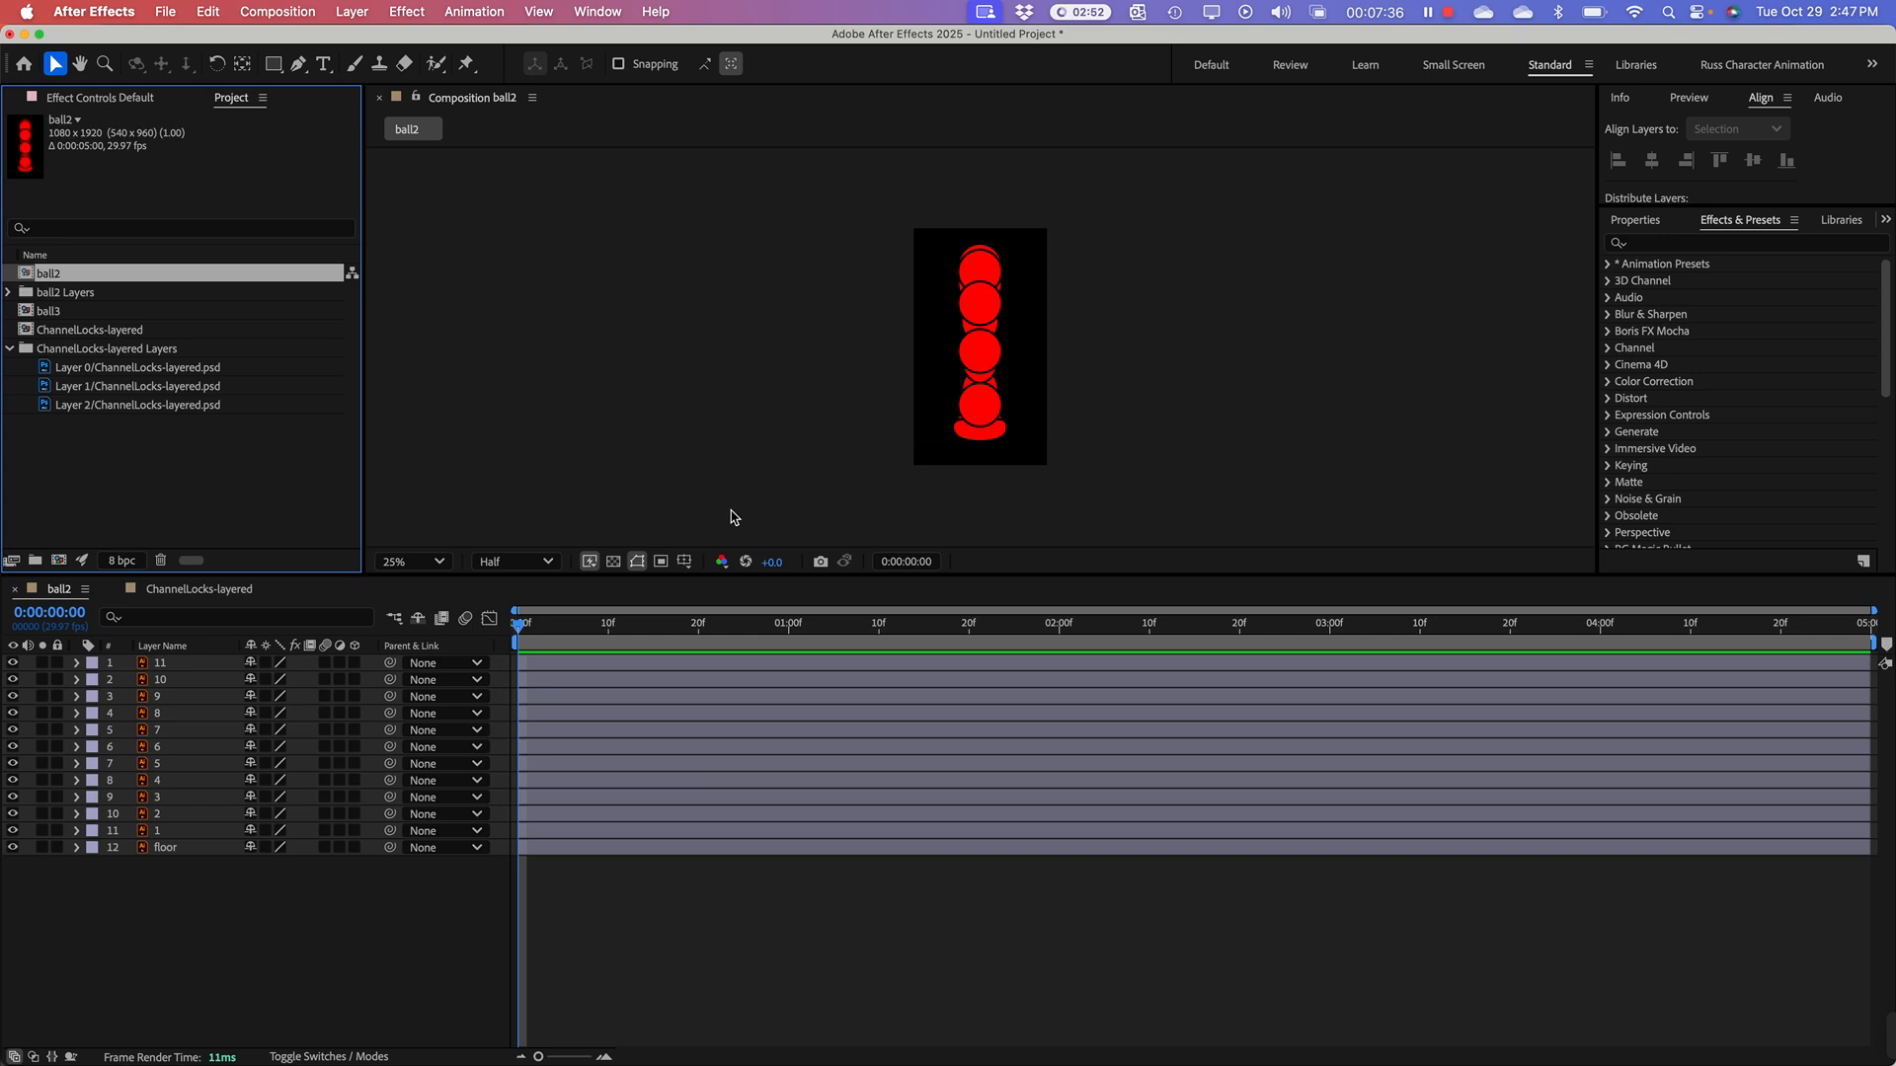
# Step: Try trimming the end of layer 11 to about frame 4, and extend it back to the full composition length
pyautogui.click(1866, 626)
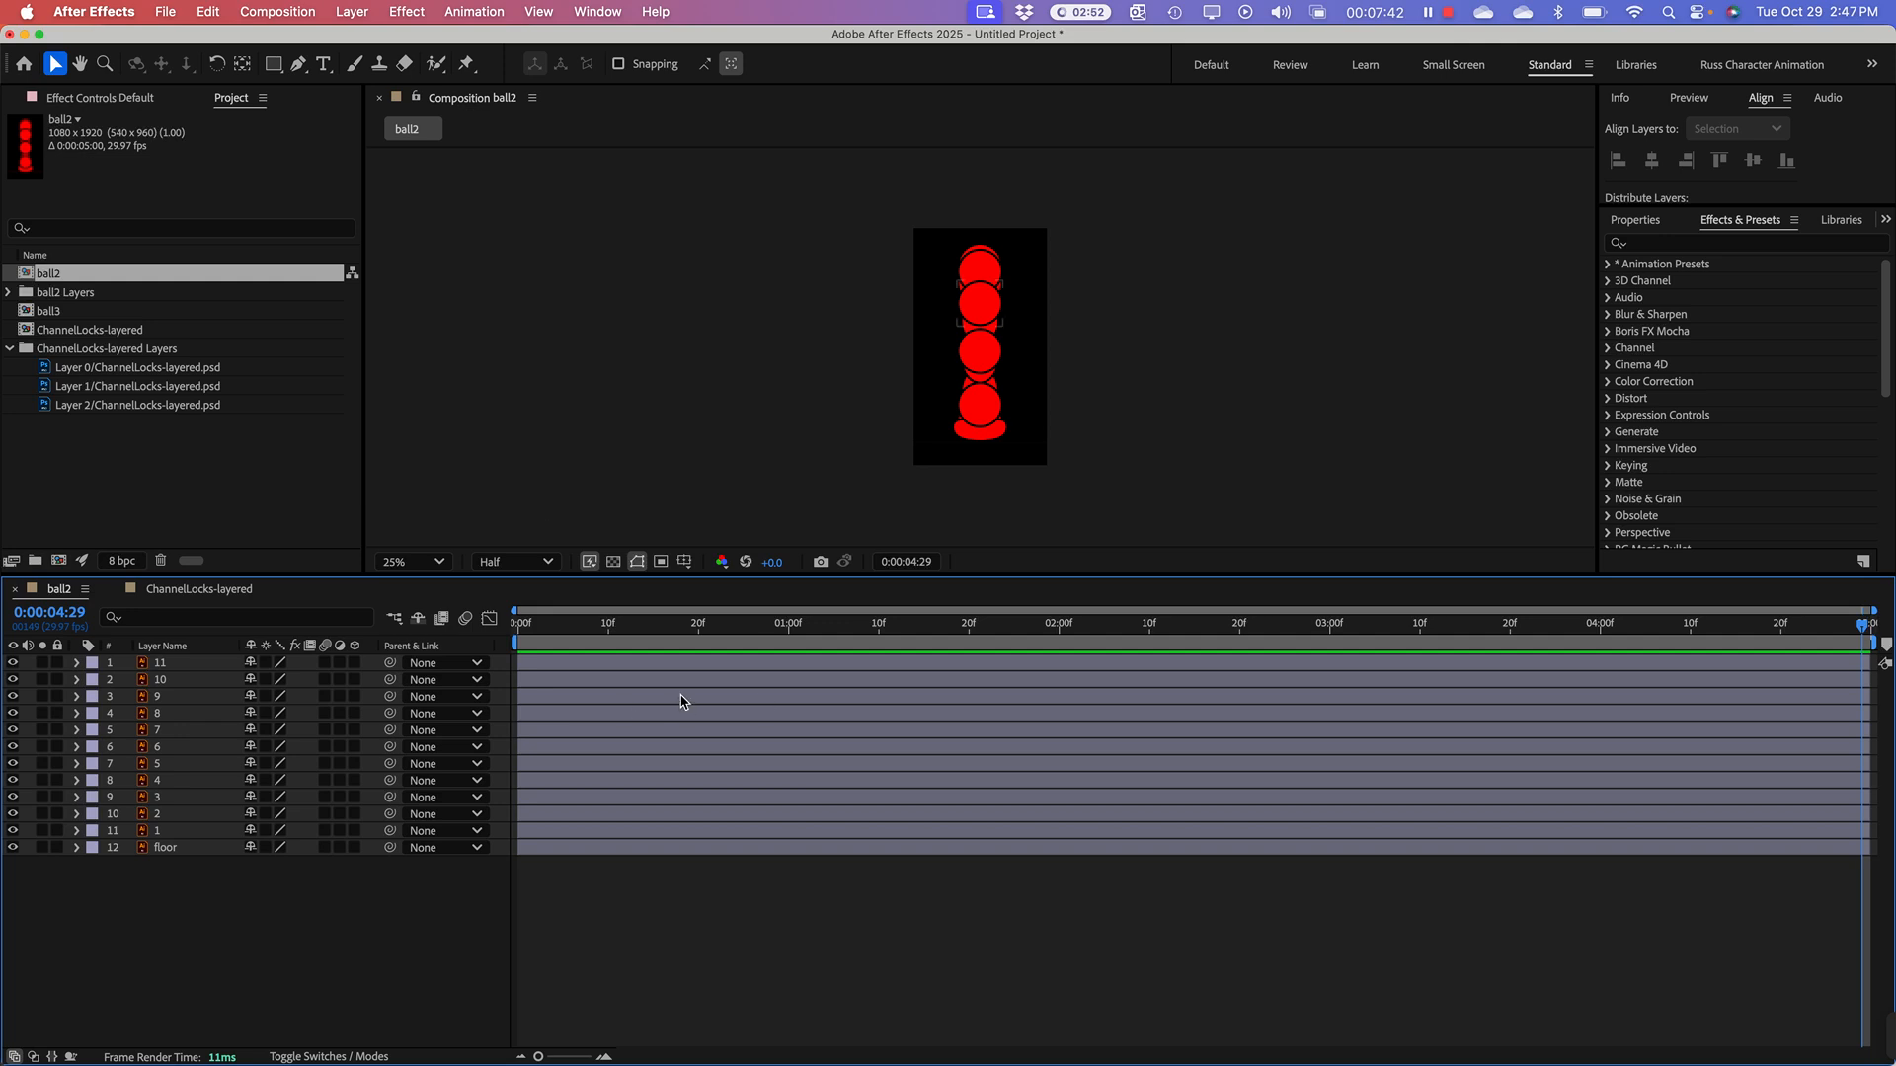
pyautogui.click(574, 629)
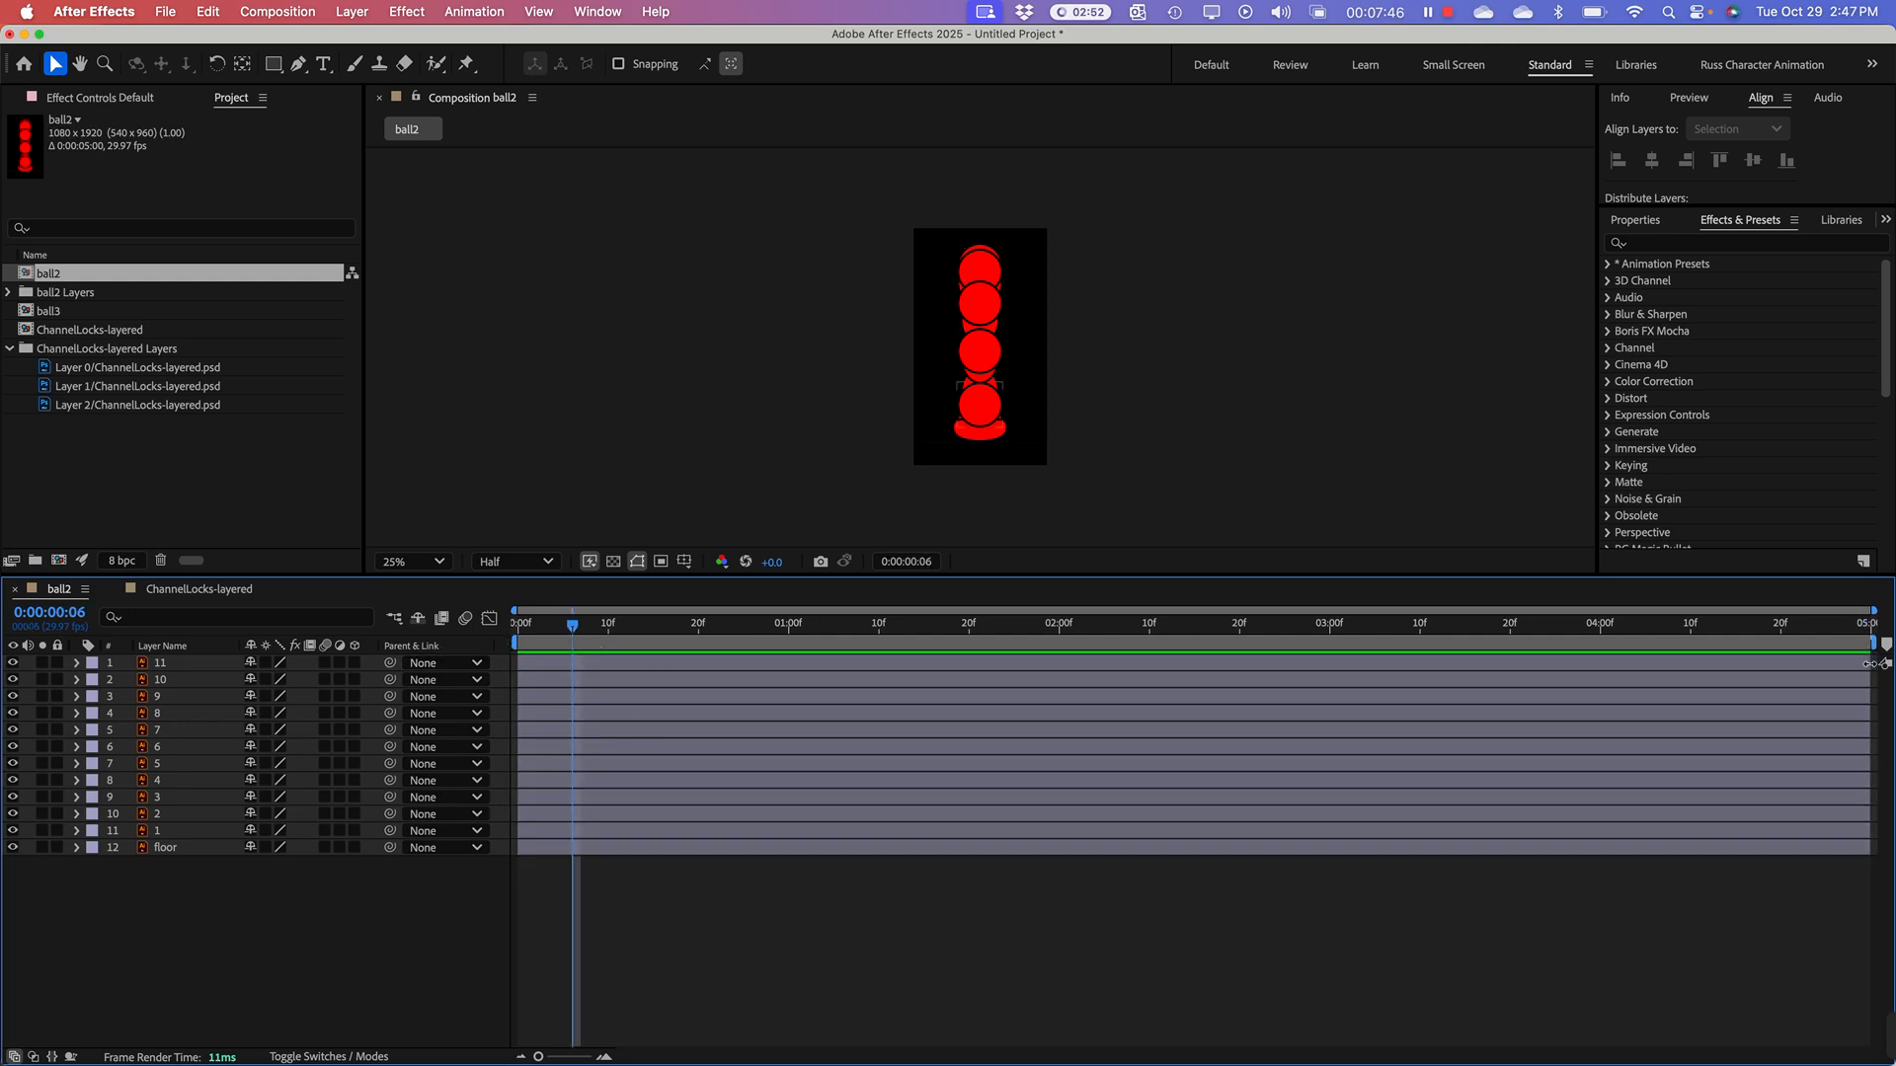
pyautogui.moveTo(1868, 664); pyautogui.dragTo(554, 663)
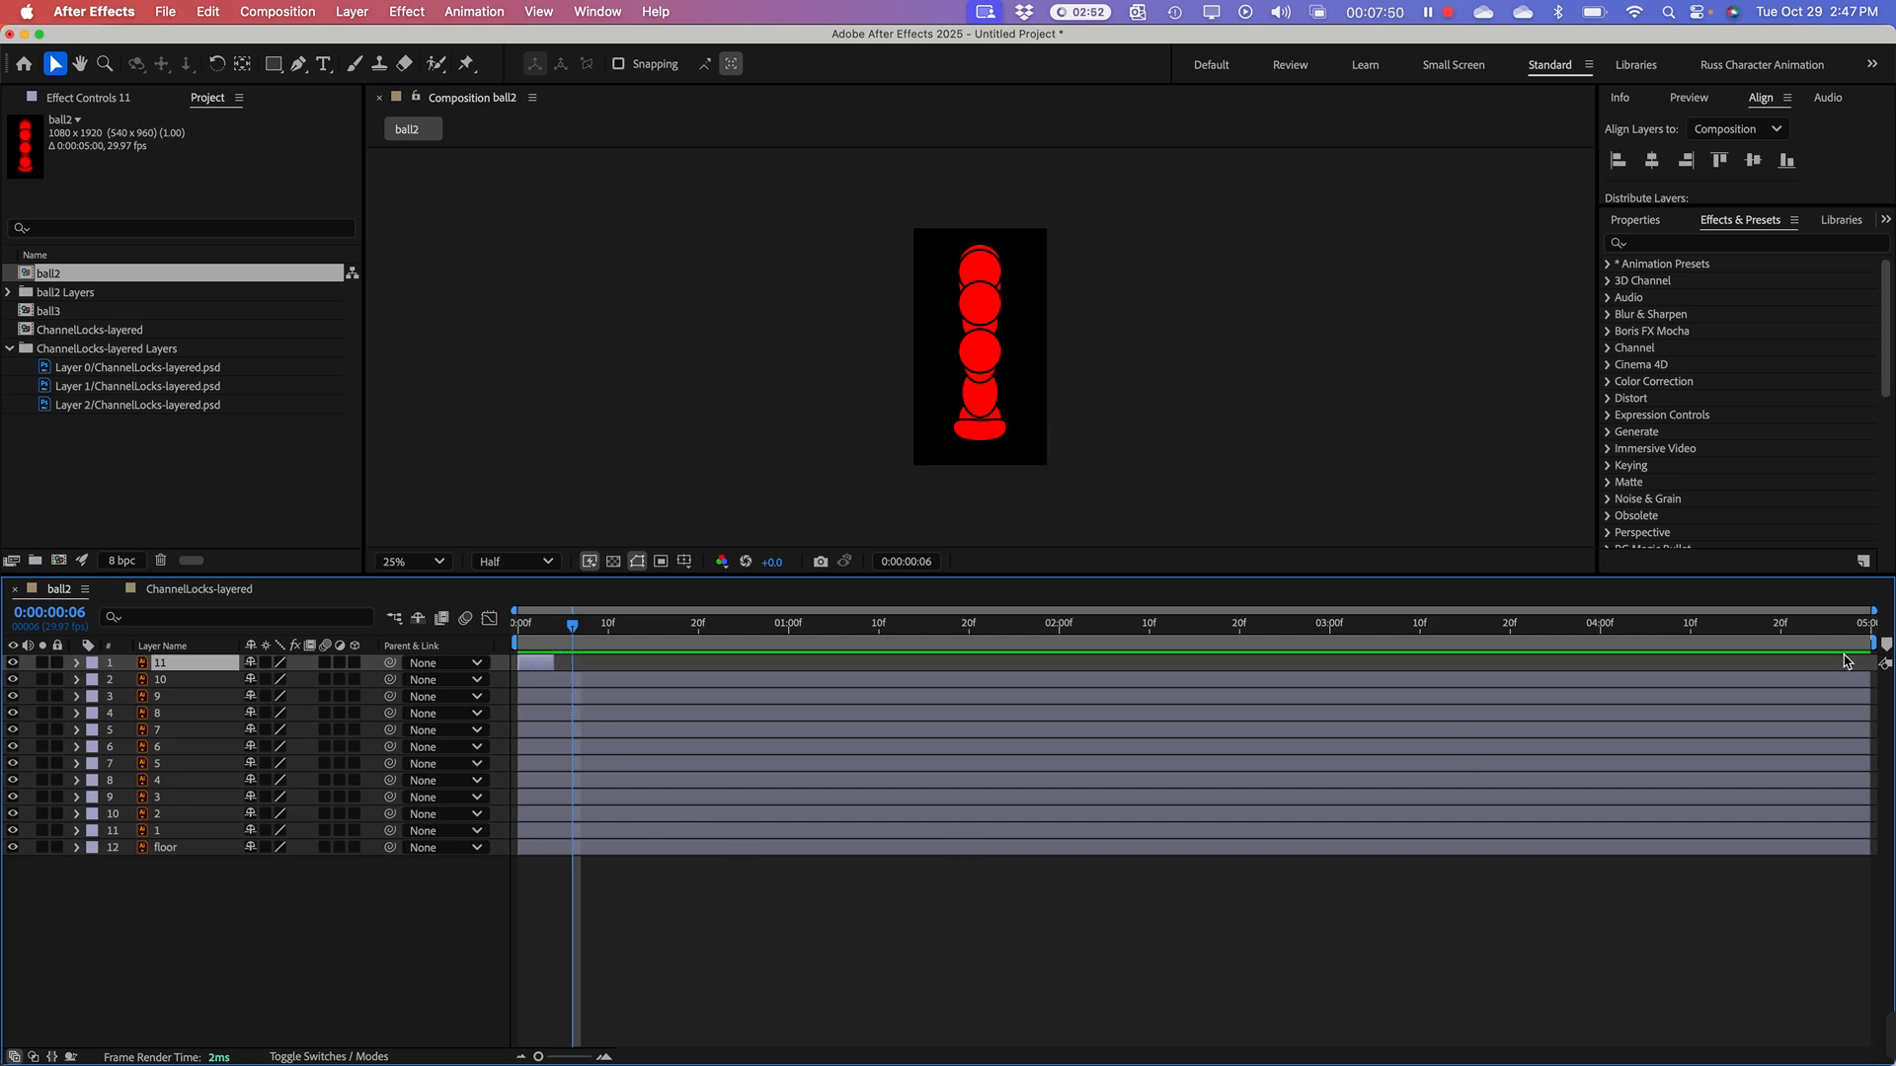
pyautogui.moveTo(553, 663); pyautogui.dragTo(1874, 697)
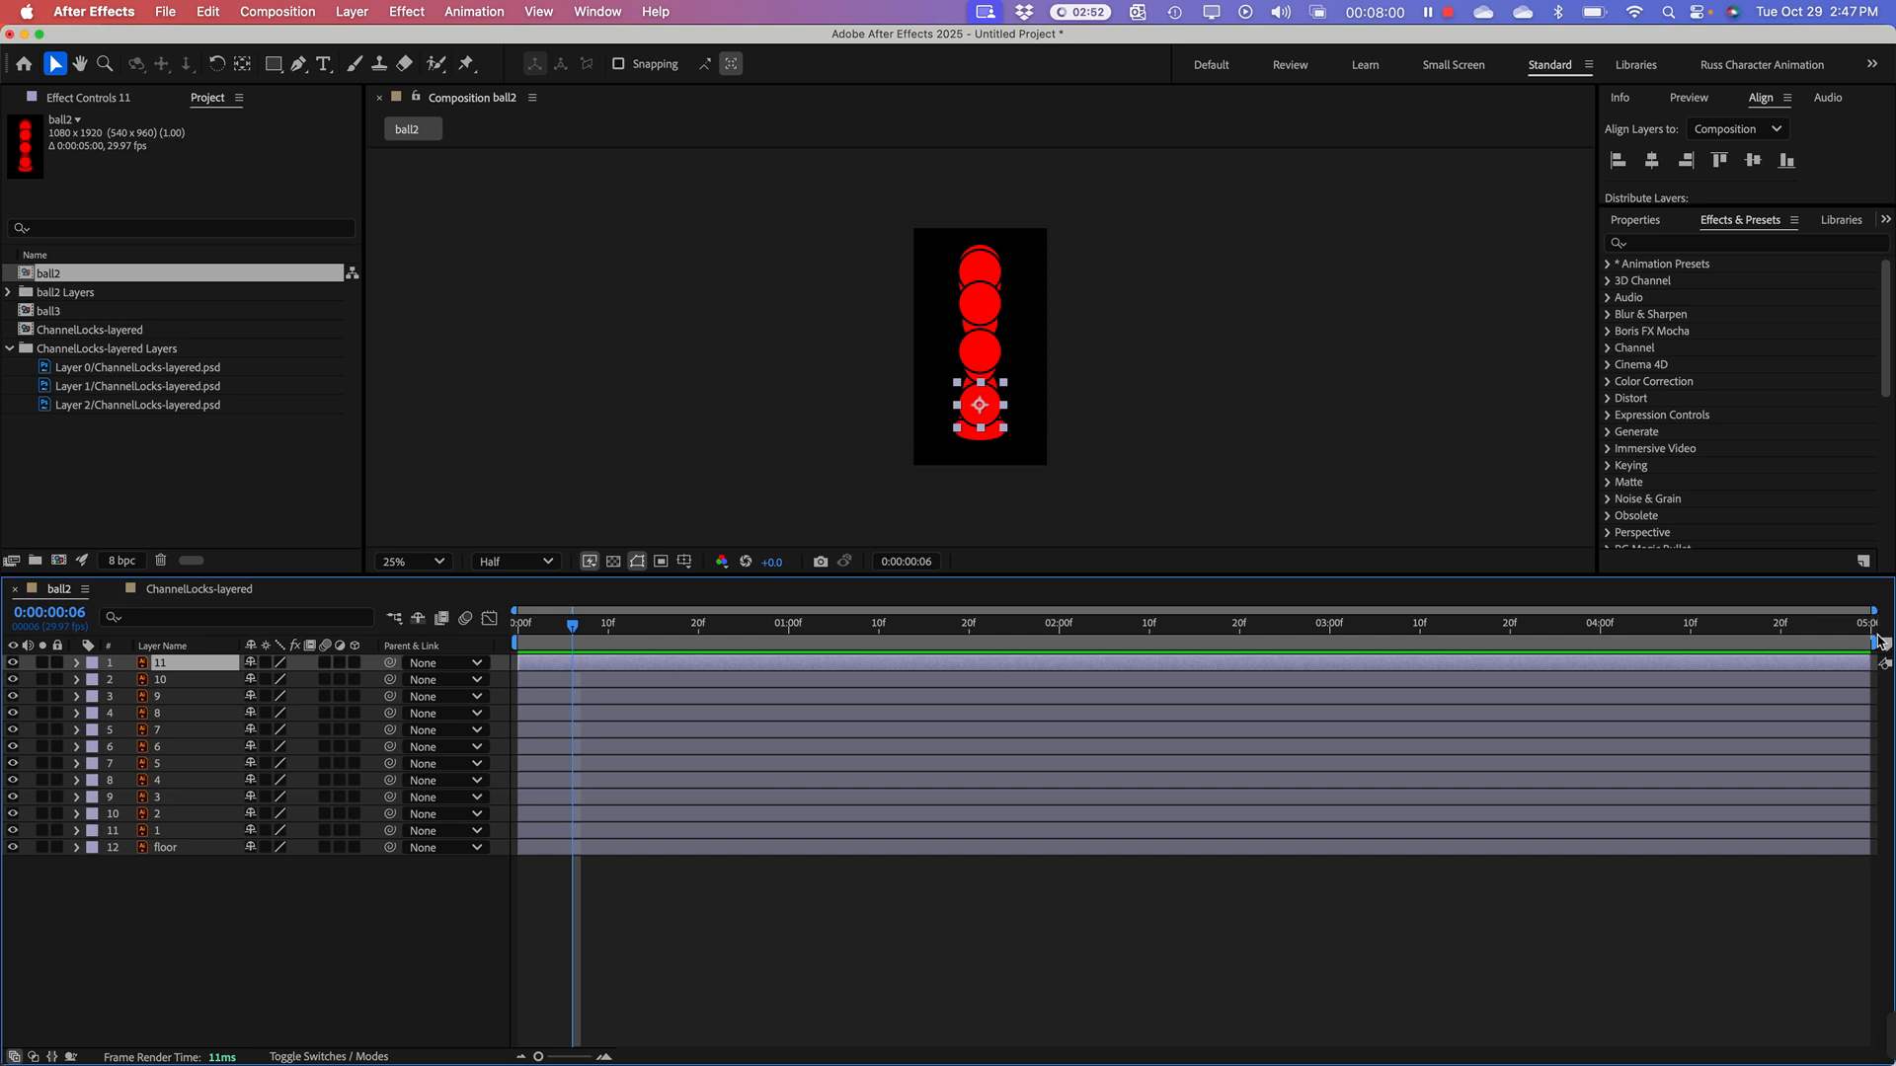
# Step: End the ball2 work area at 3 seconds and magnify the timeline to show individual frames
pyautogui.moveTo(1882, 642)
pyautogui.mouseDown()
pyautogui.moveTo(1338, 671)
pyautogui.moveTo(1876, 666)
pyautogui.mouseUp()
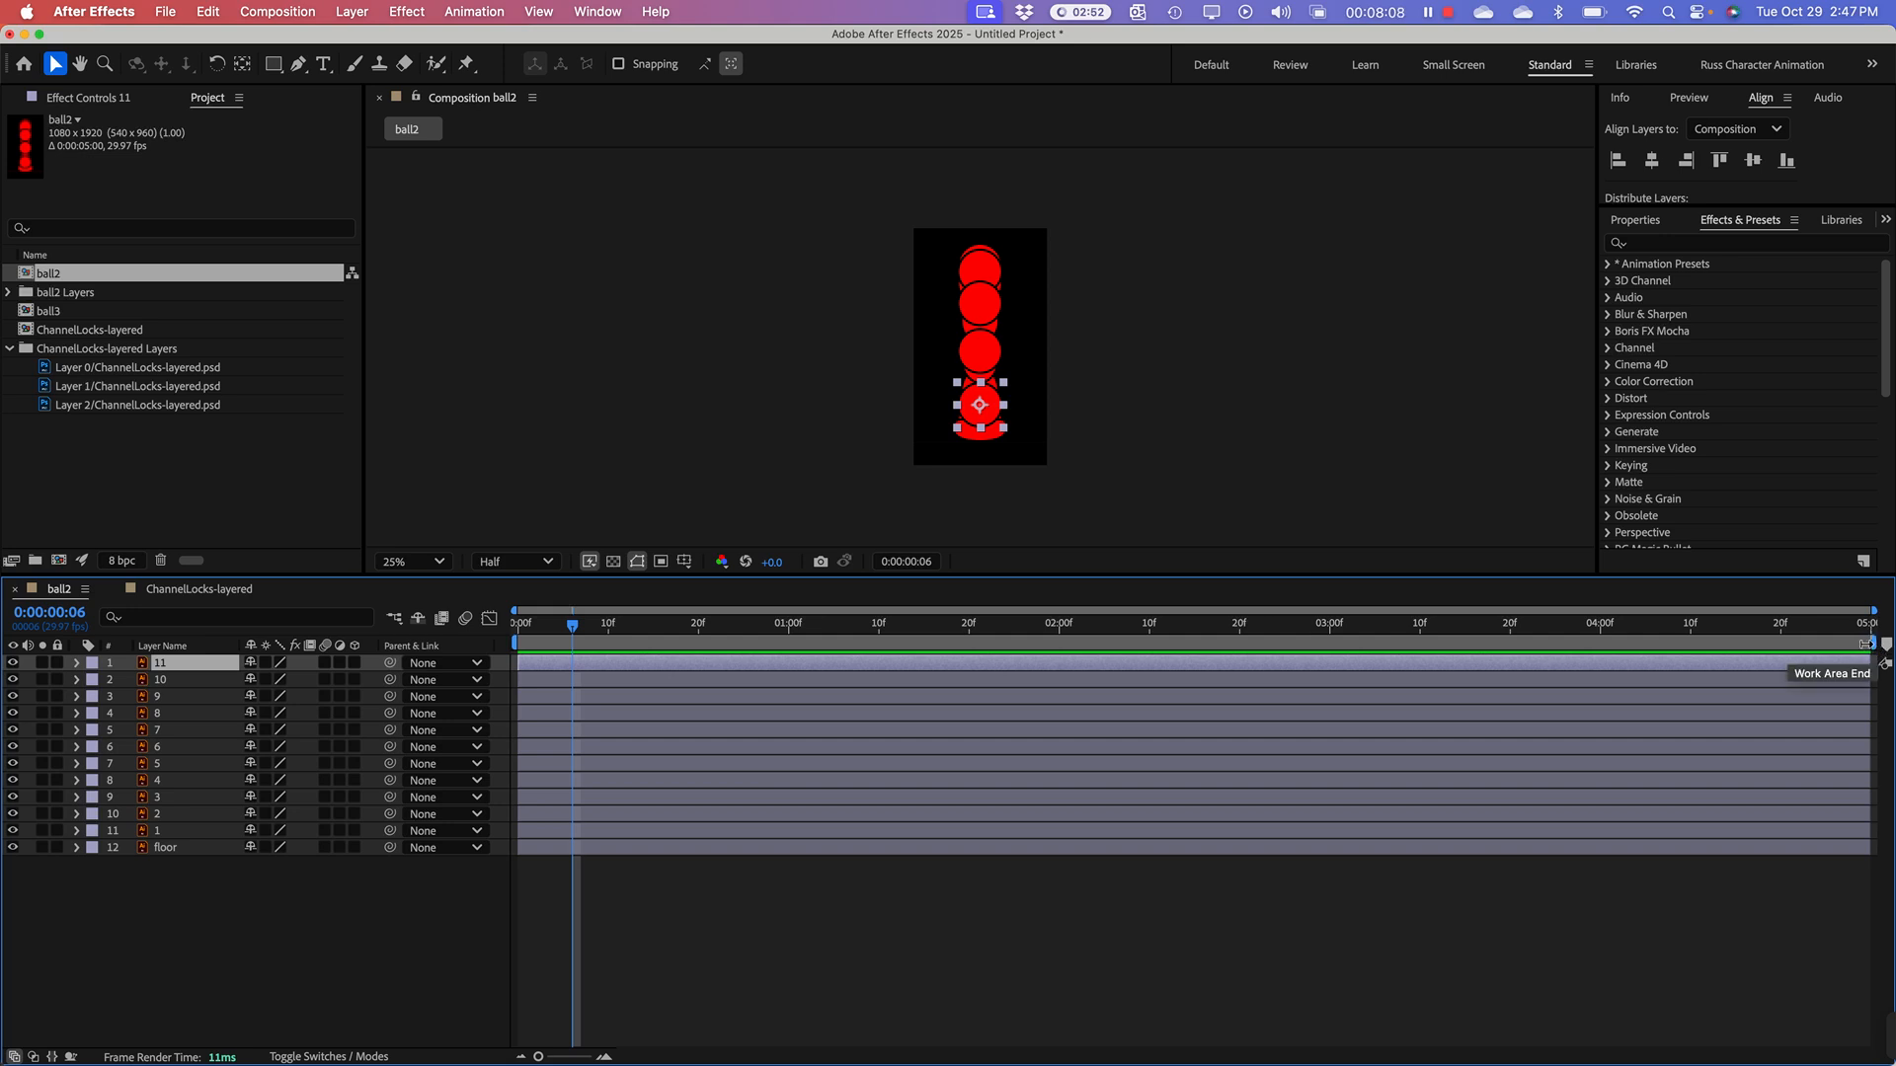
pyautogui.moveTo(1866, 644); pyautogui.dragTo(1329, 648)
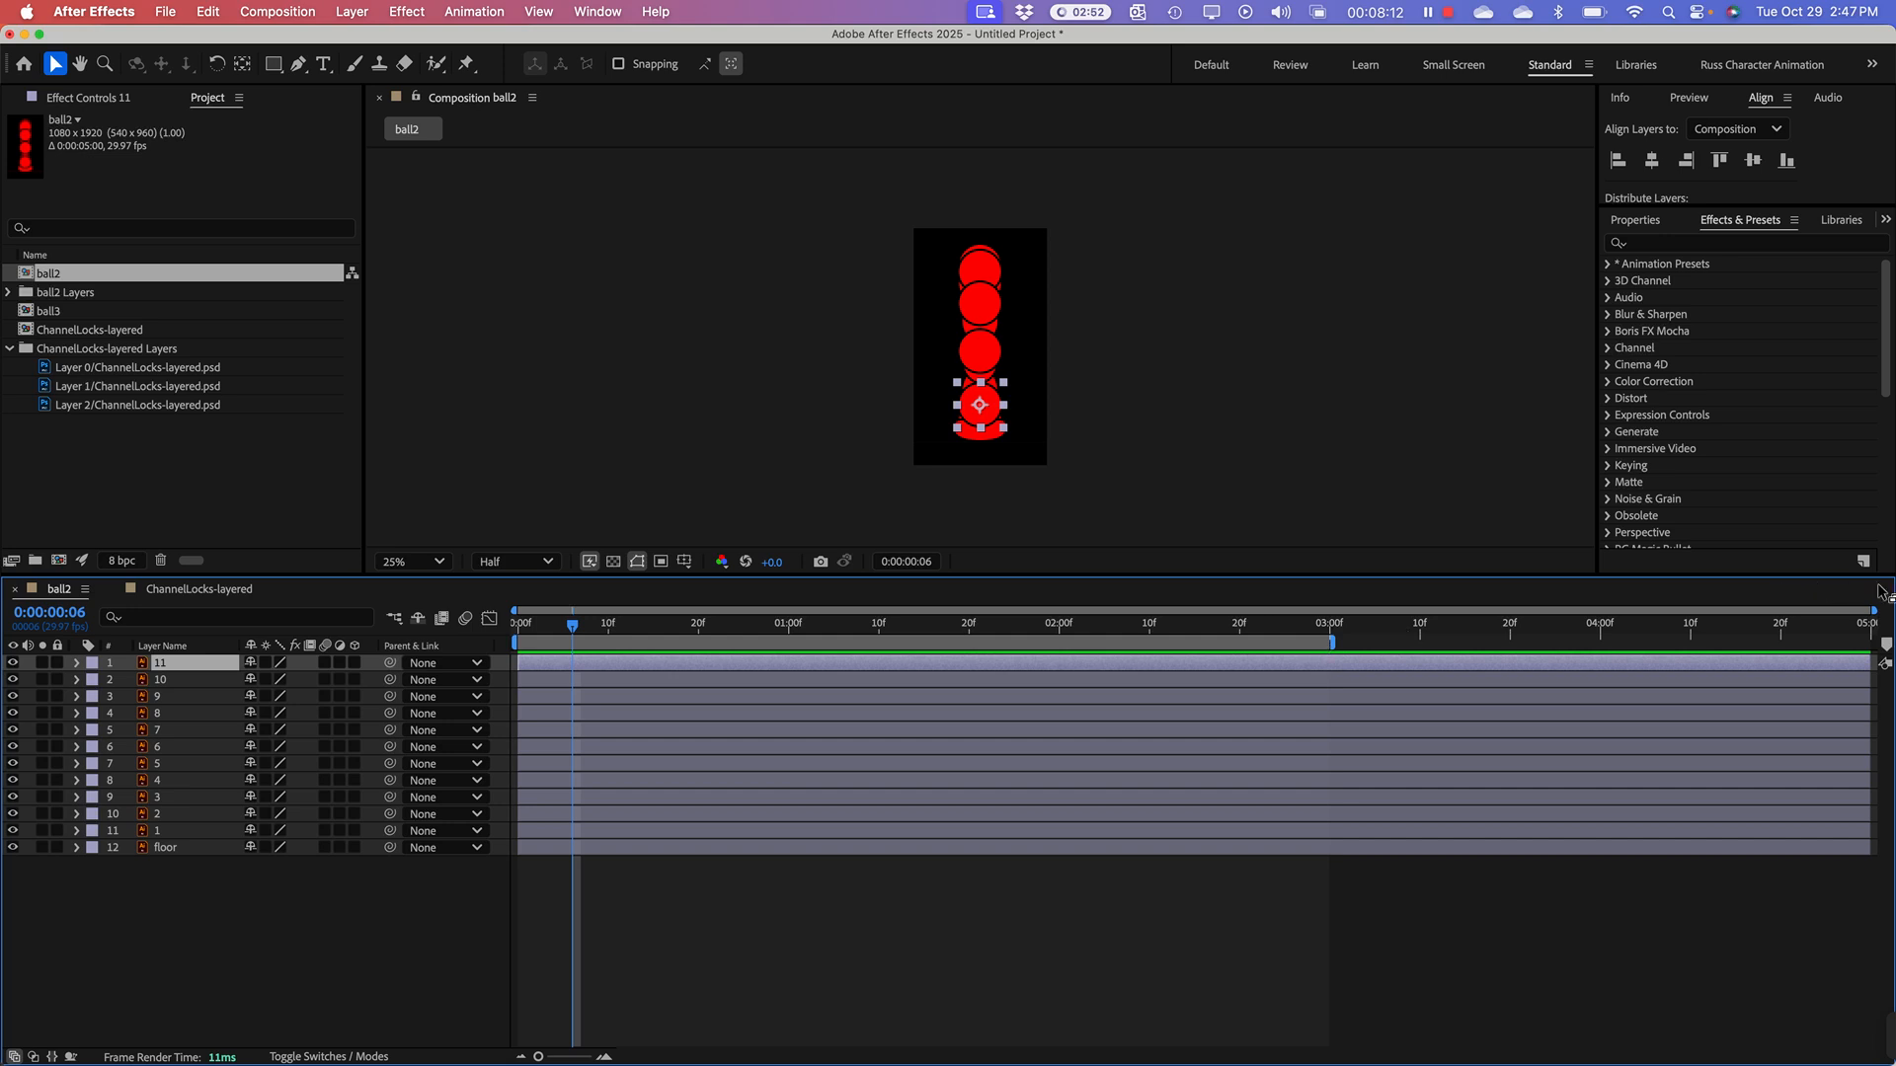
pyautogui.moveTo(1873, 612); pyautogui.dragTo(768, 612)
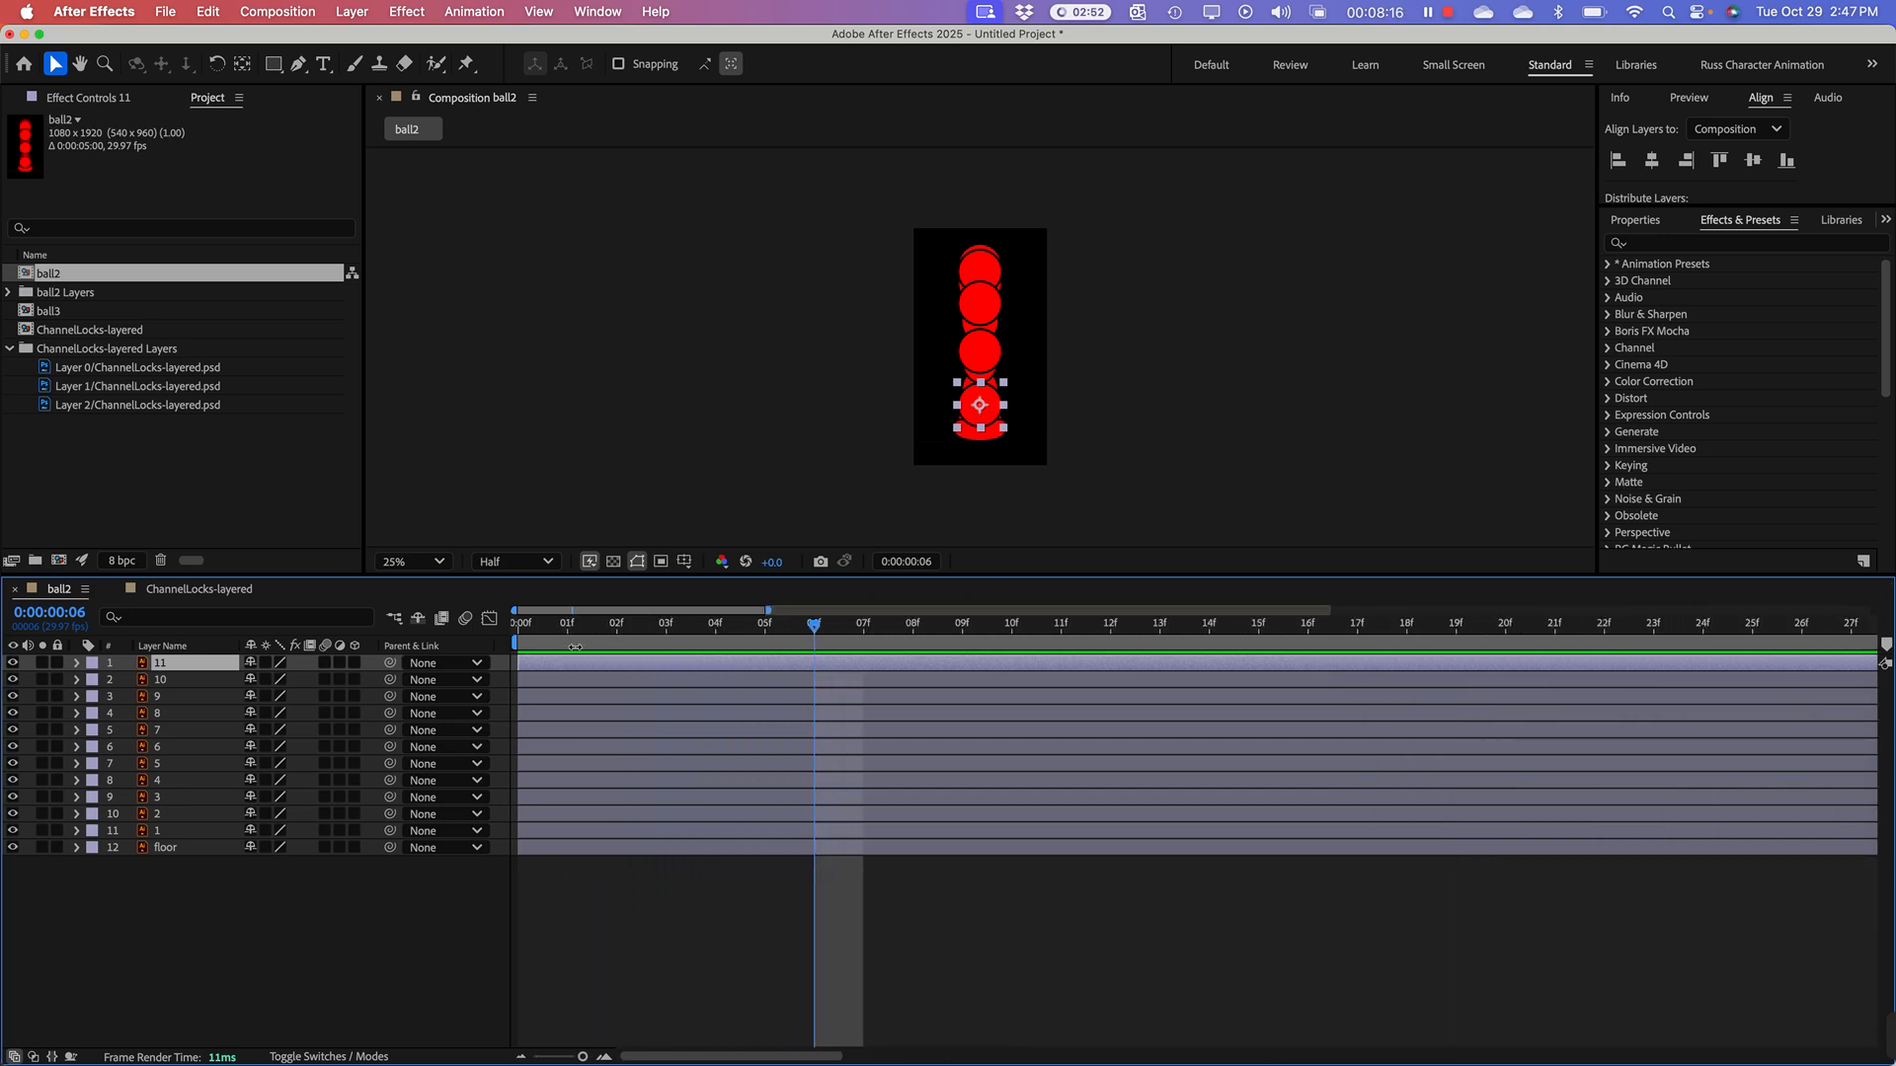
# Step: Place the playhead at frame 1 and select the layers named 1 through 11, leaving out the floor layer
pyautogui.moveTo(543, 632); pyautogui.dragTo(590, 631)
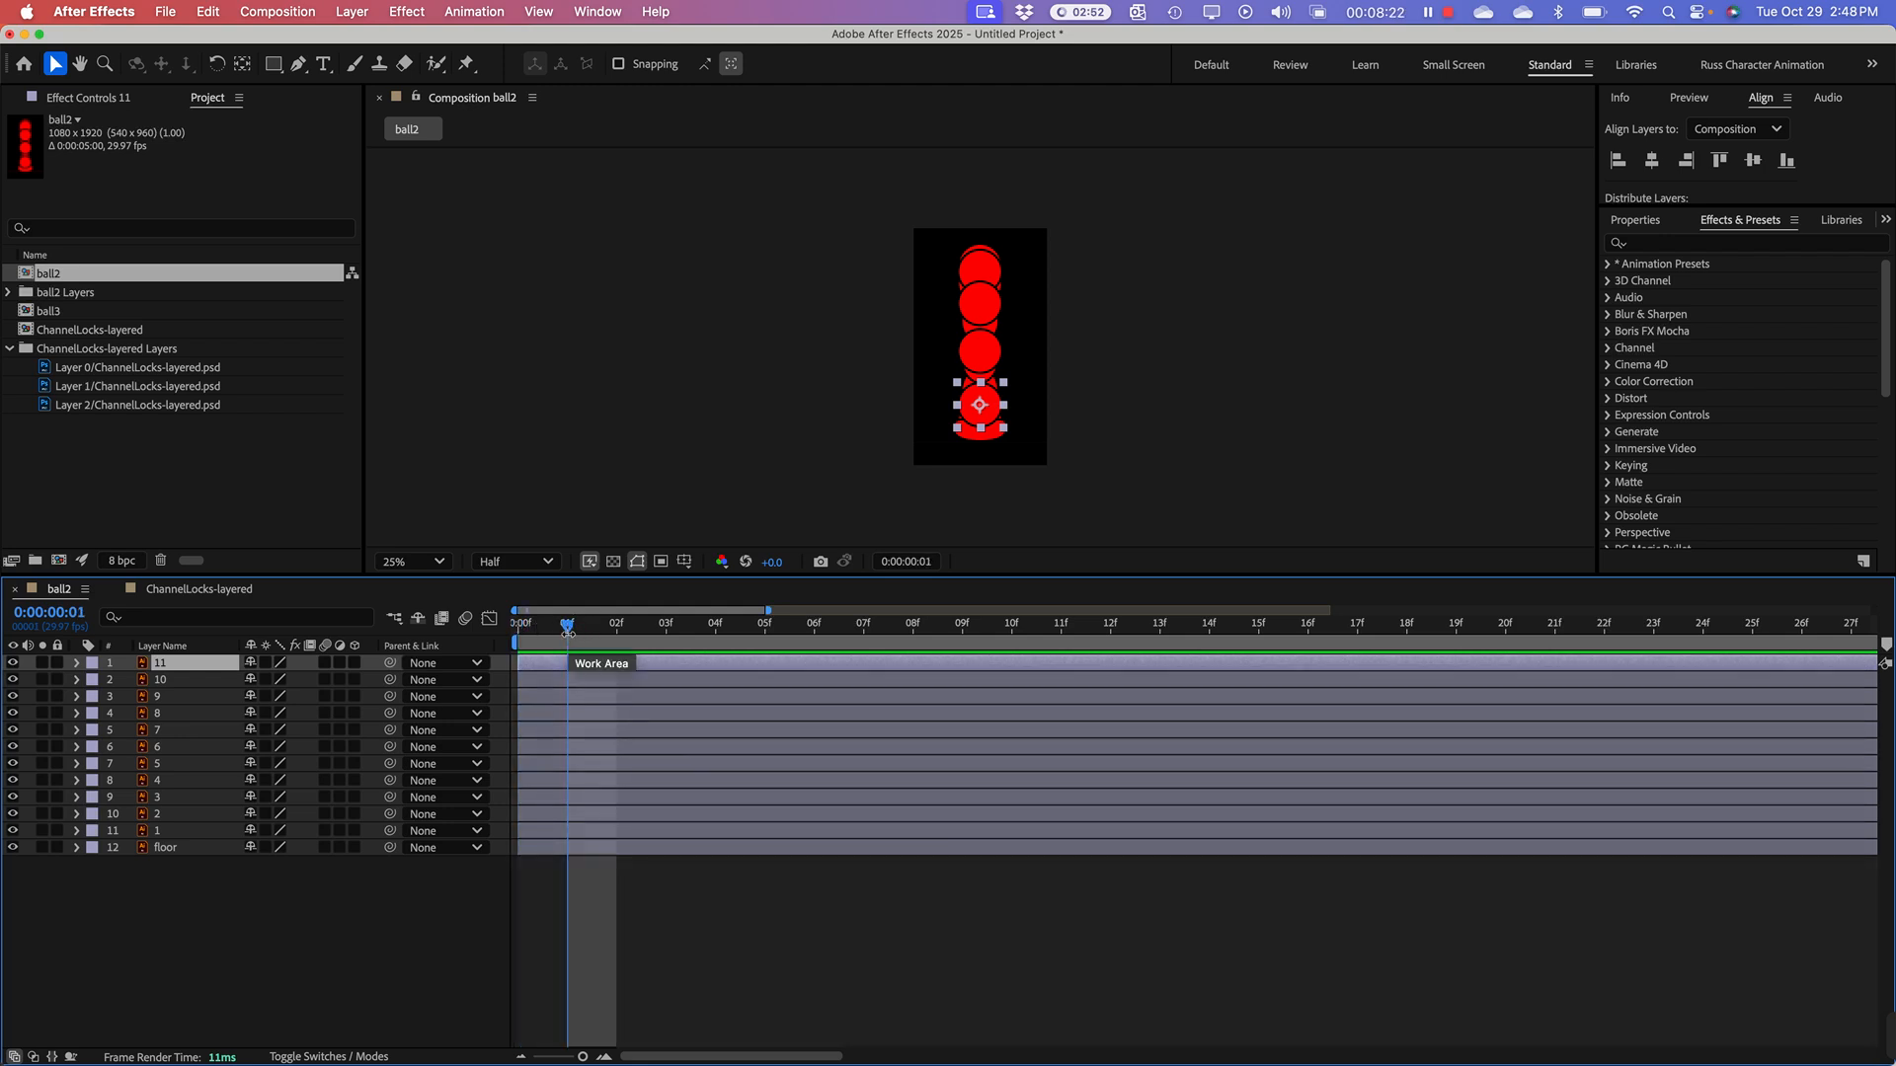
pyautogui.click(153, 850)
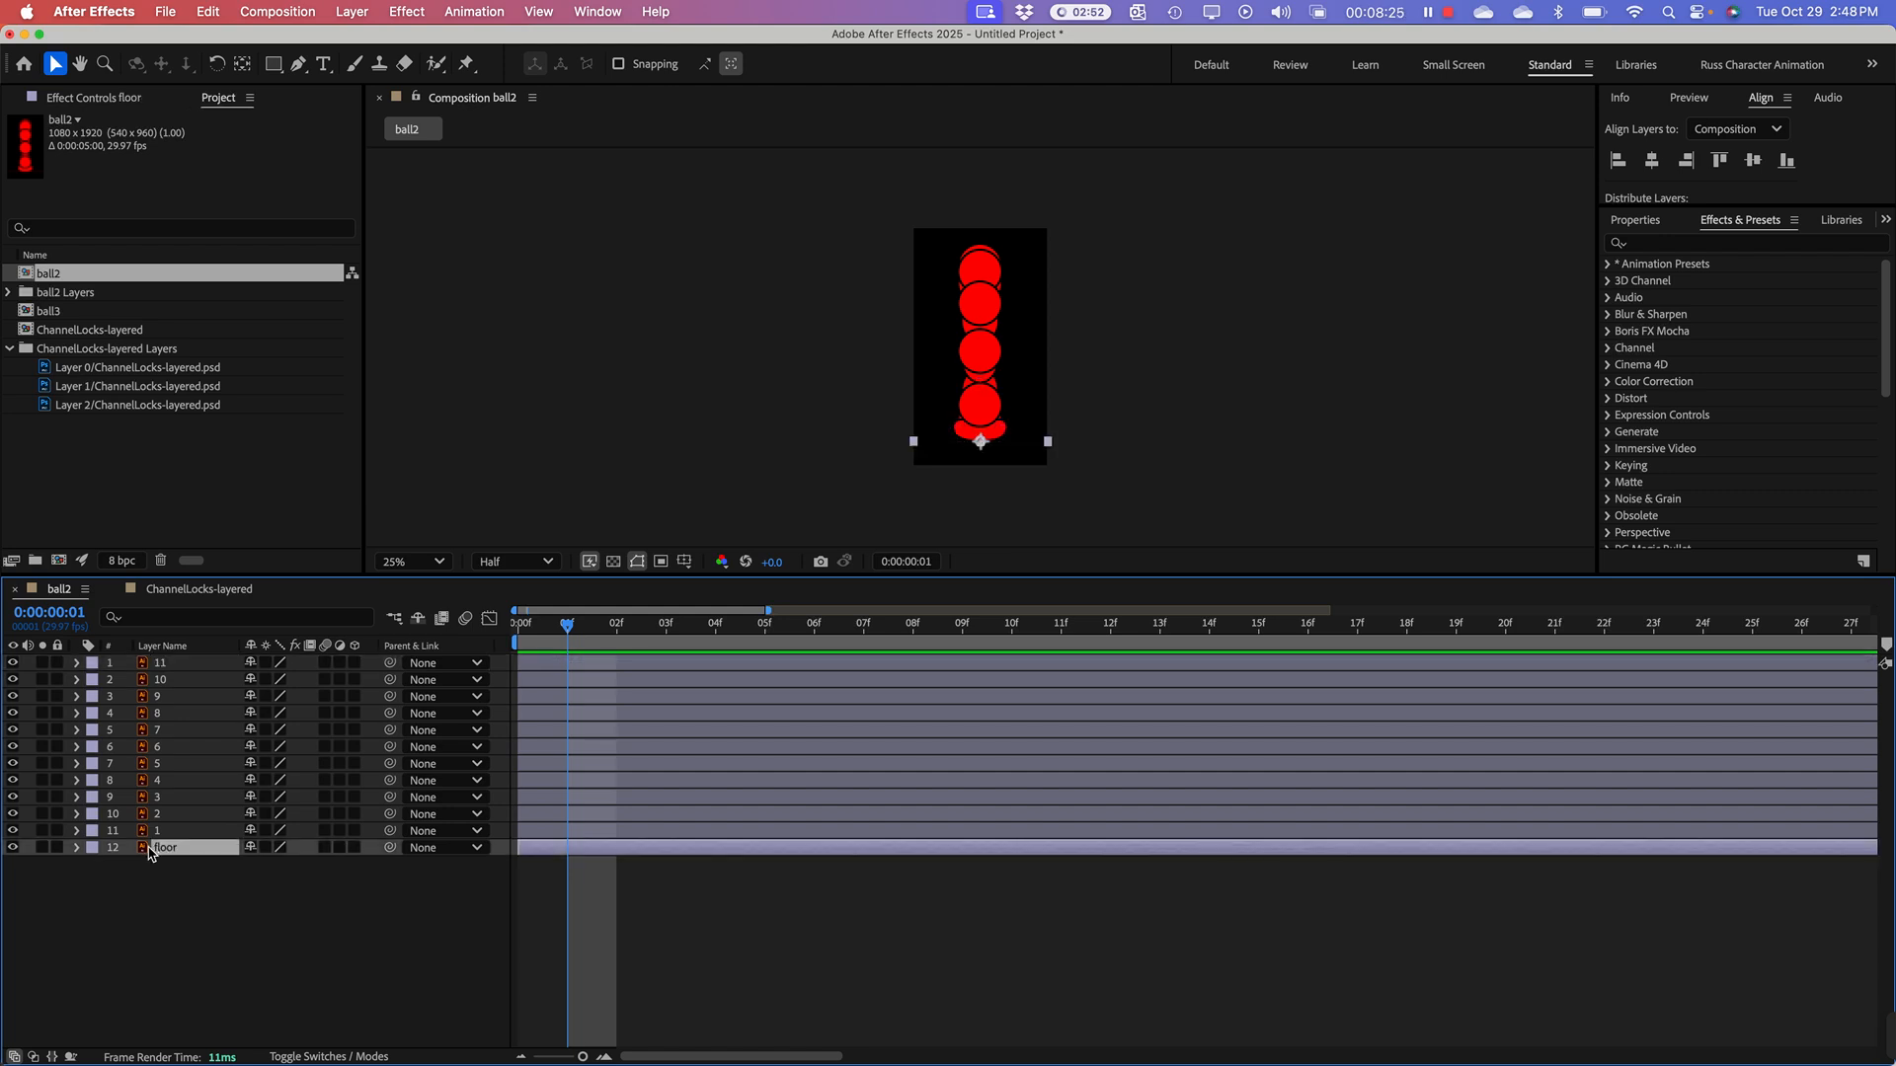
pyautogui.keyDown('shift'); pyautogui.click(153, 667); pyautogui.keyUp('shift')
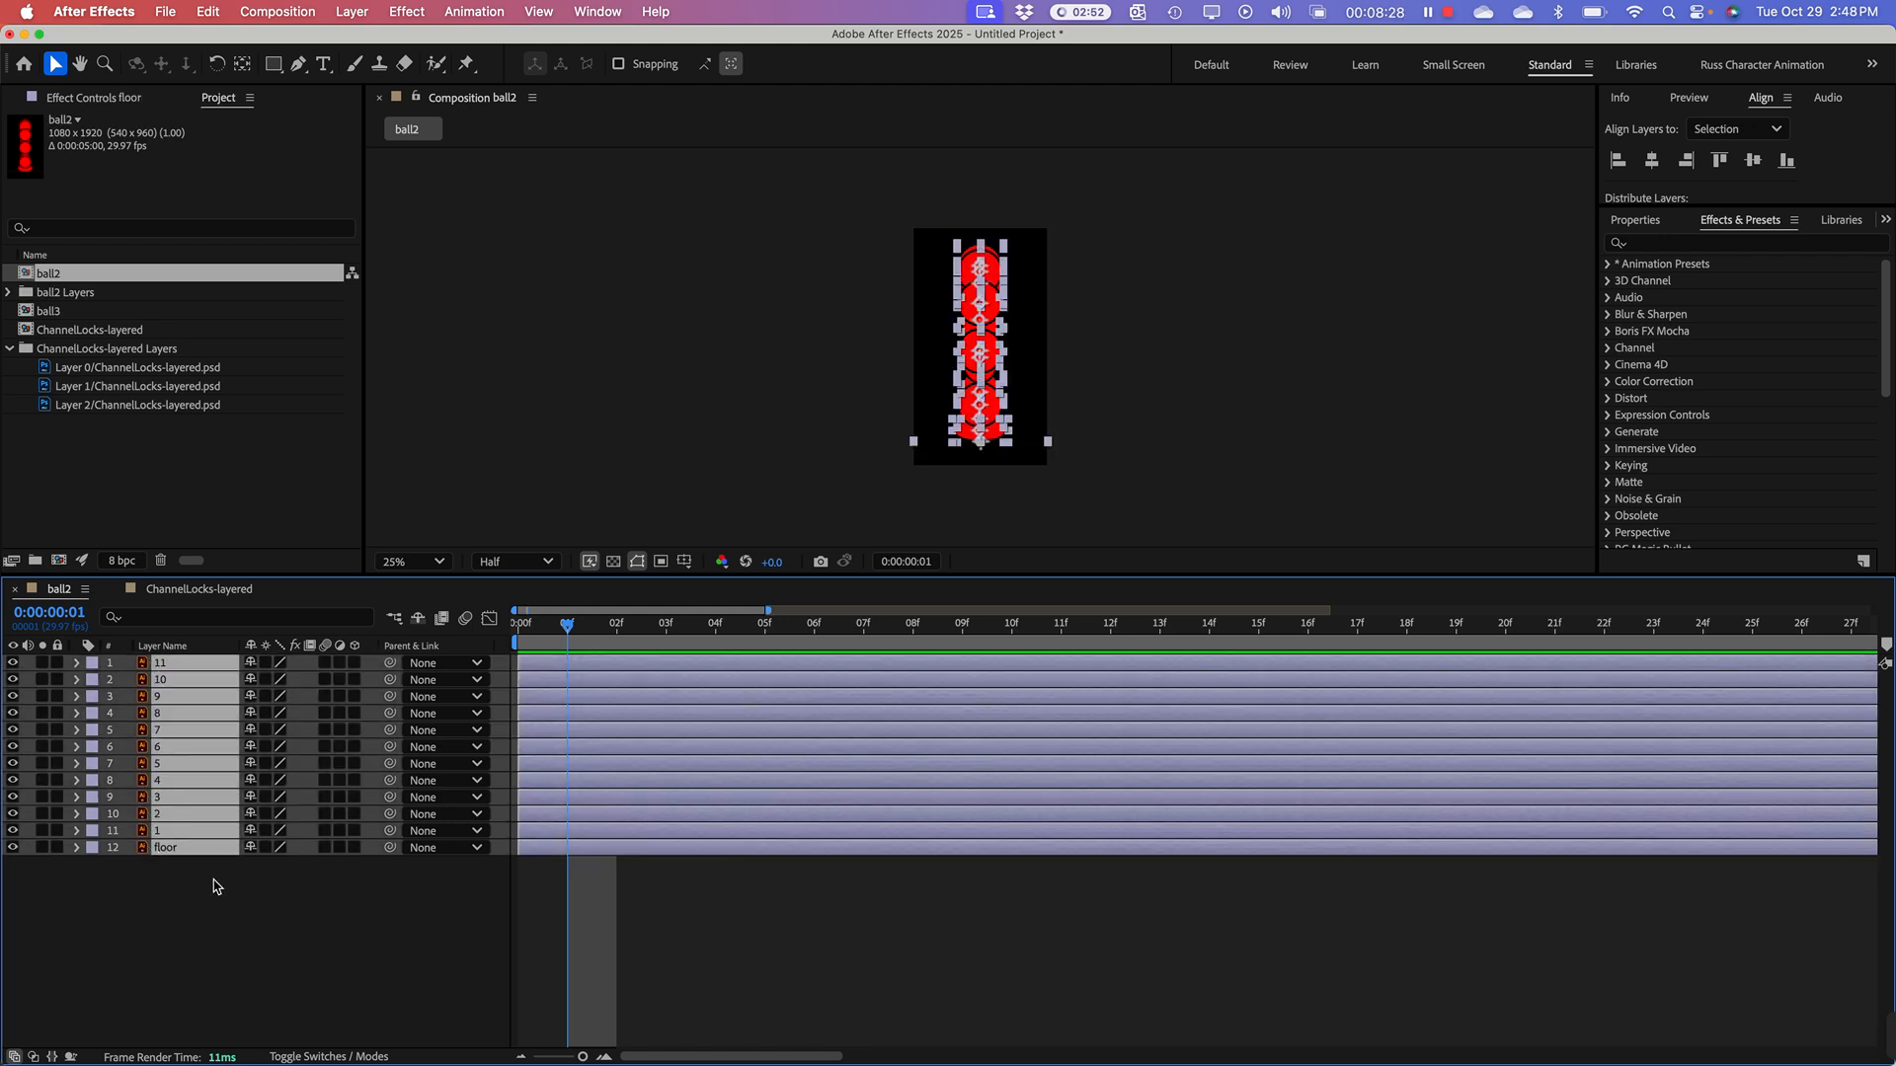
pyautogui.click(208, 885)
pyautogui.click(175, 849)
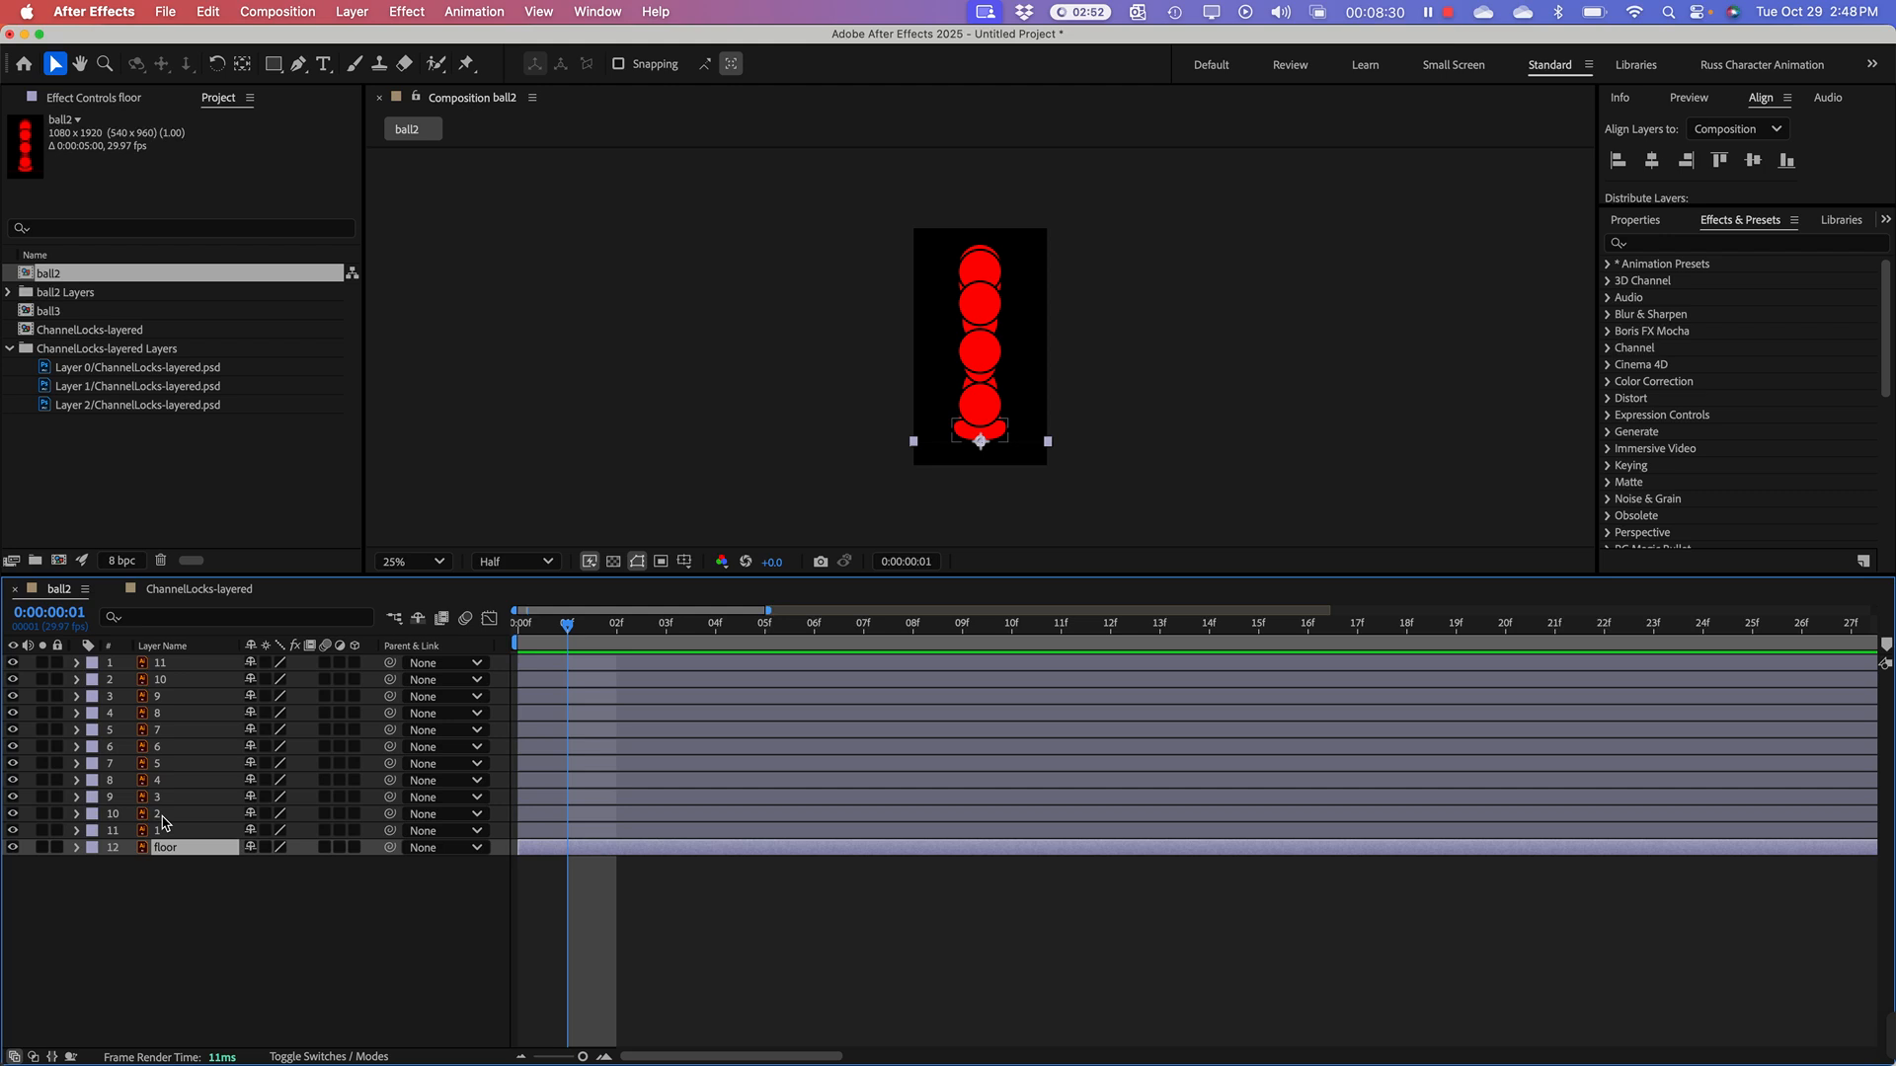
pyautogui.click(161, 830)
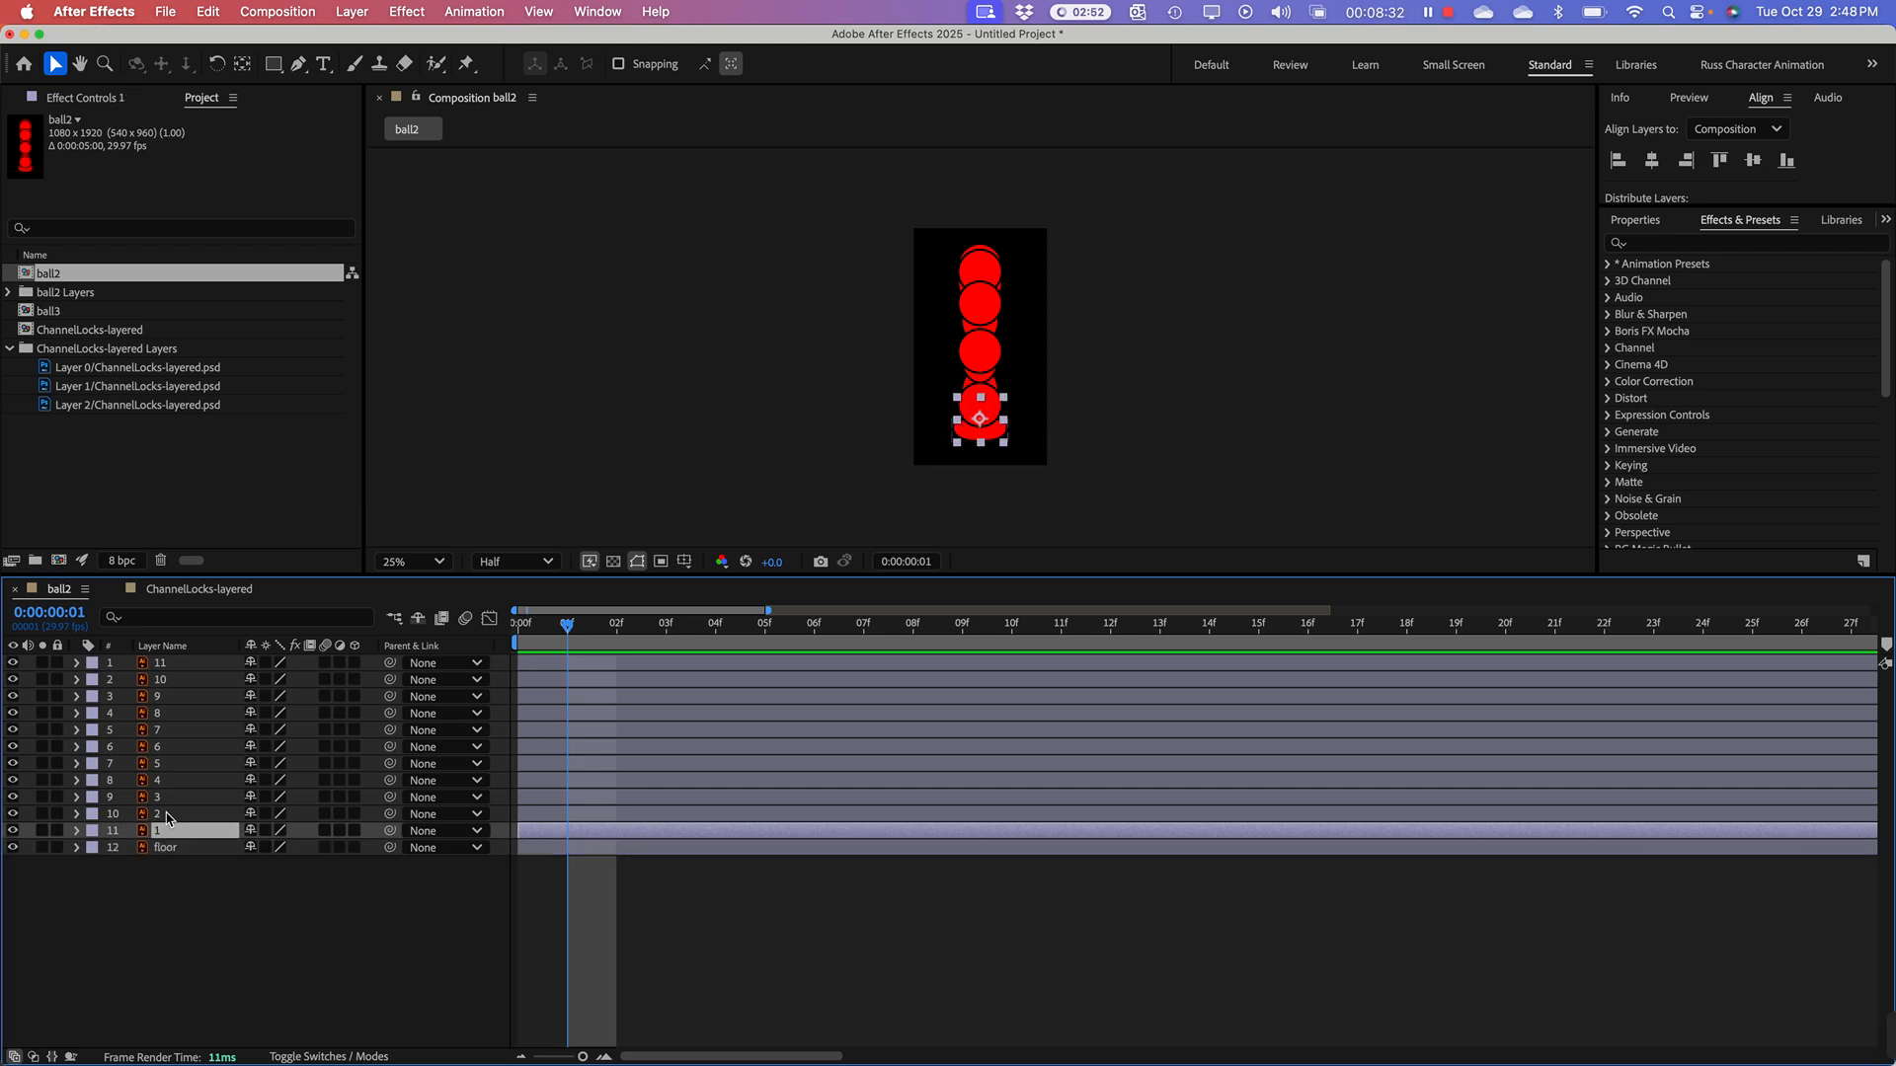
pyautogui.keyDown('shift'); pyautogui.click(183, 663); pyautogui.keyUp('shift')
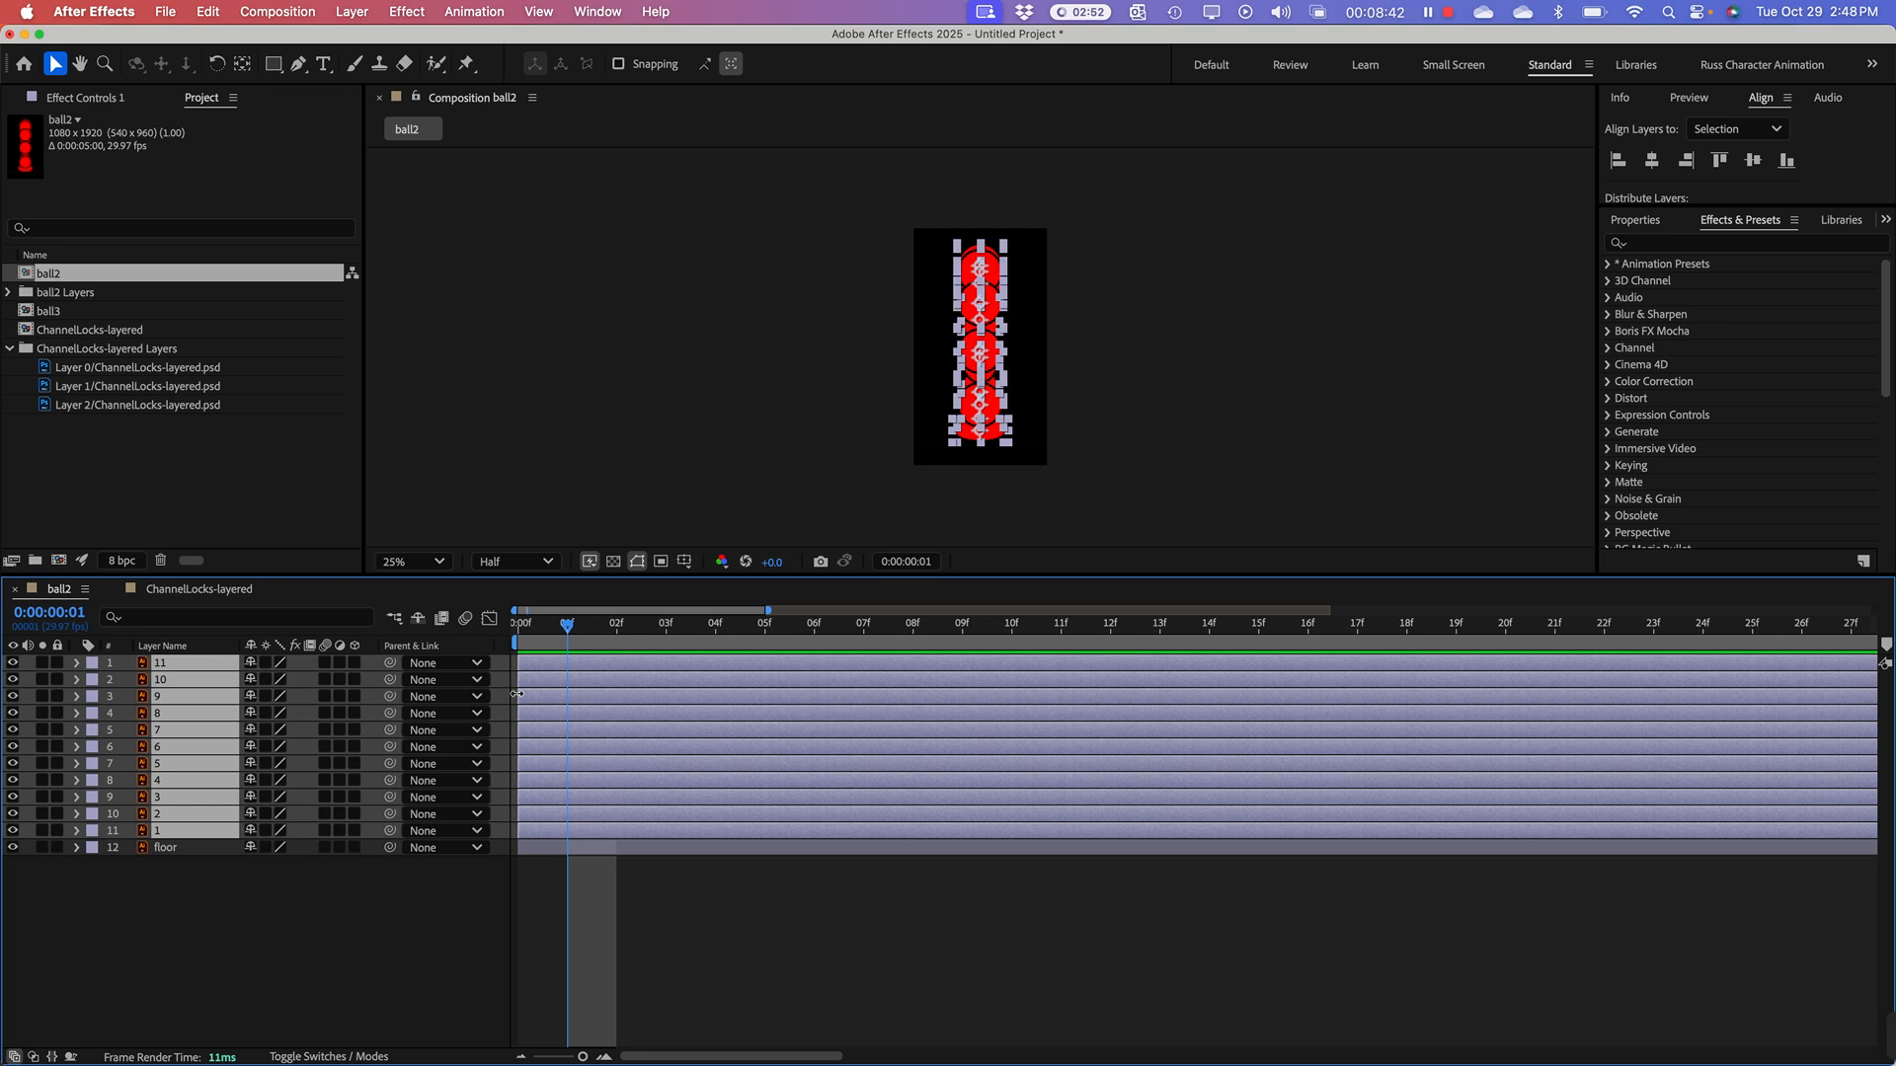
# Step: Try trimming the ends of the selected ball layers at frame 1 and at frame 0, undoing each trim
pyautogui.hotkey('alt', ']')
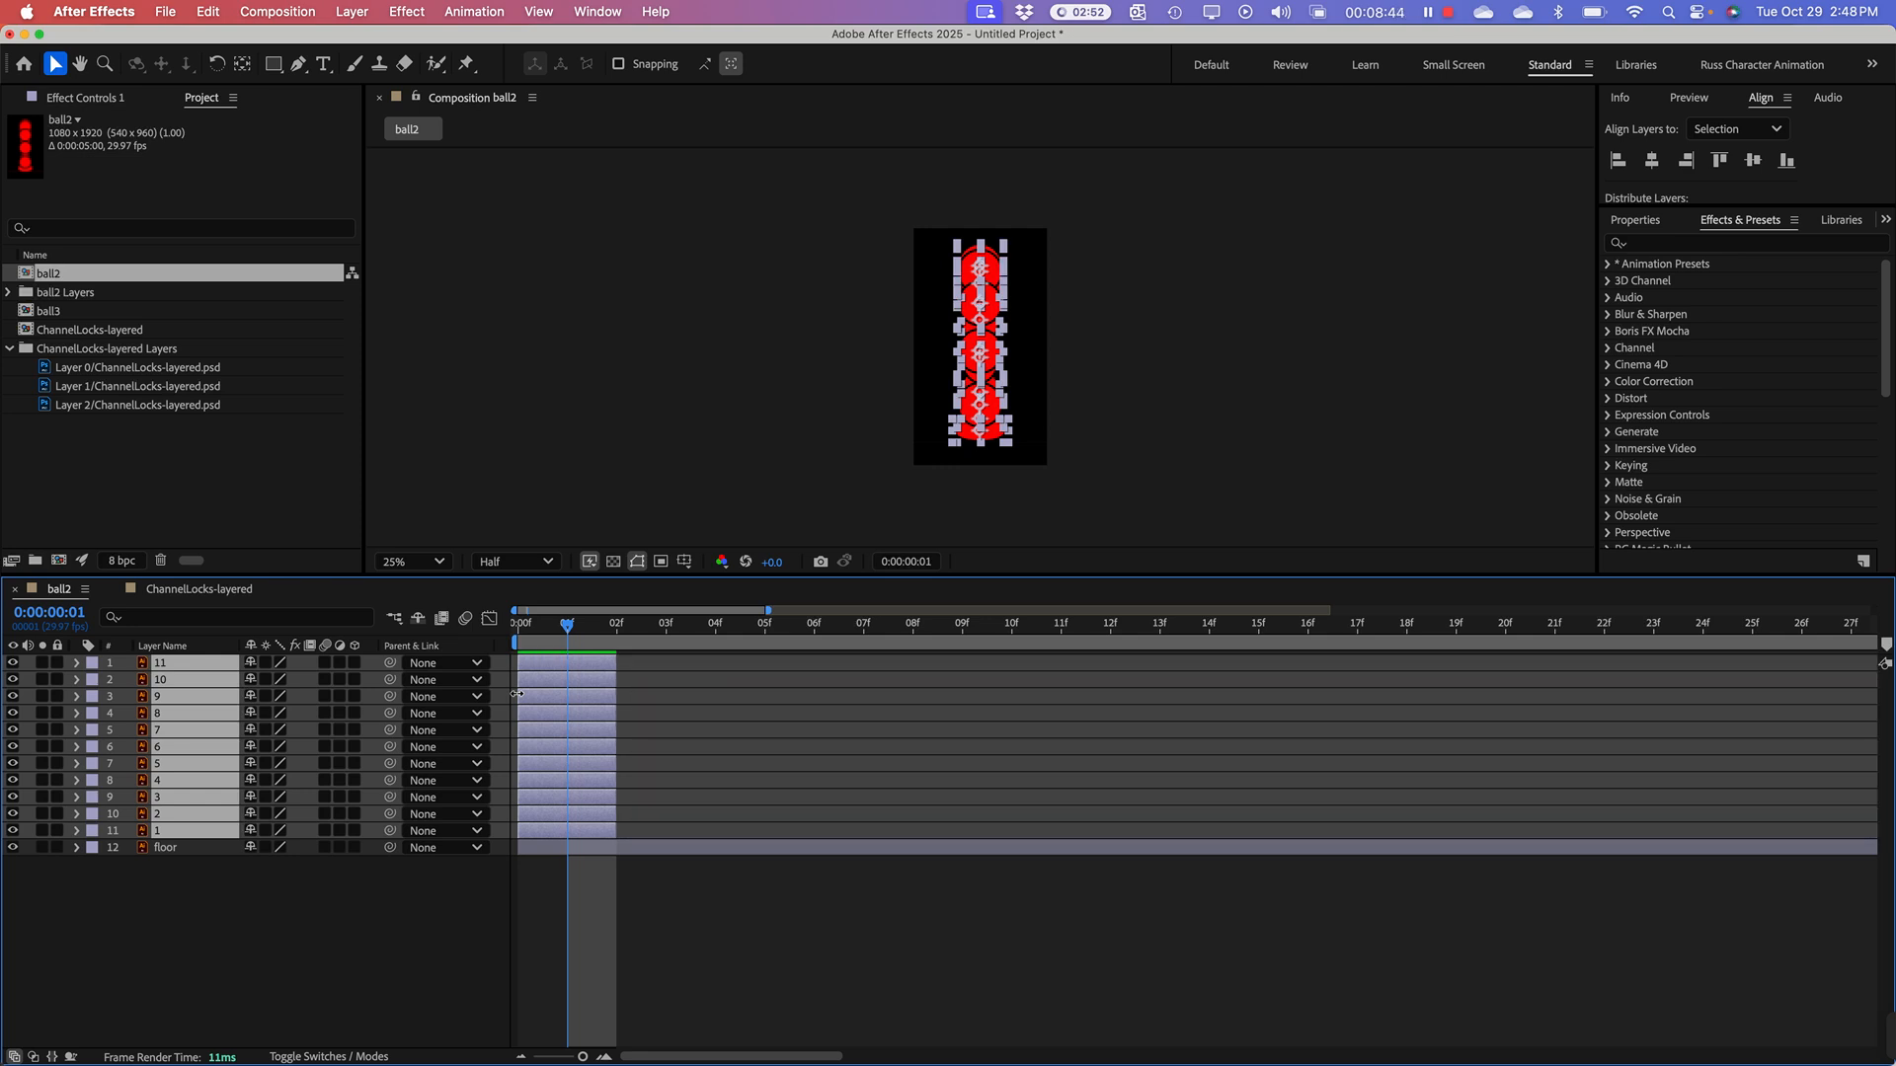
pyautogui.press('super+z')
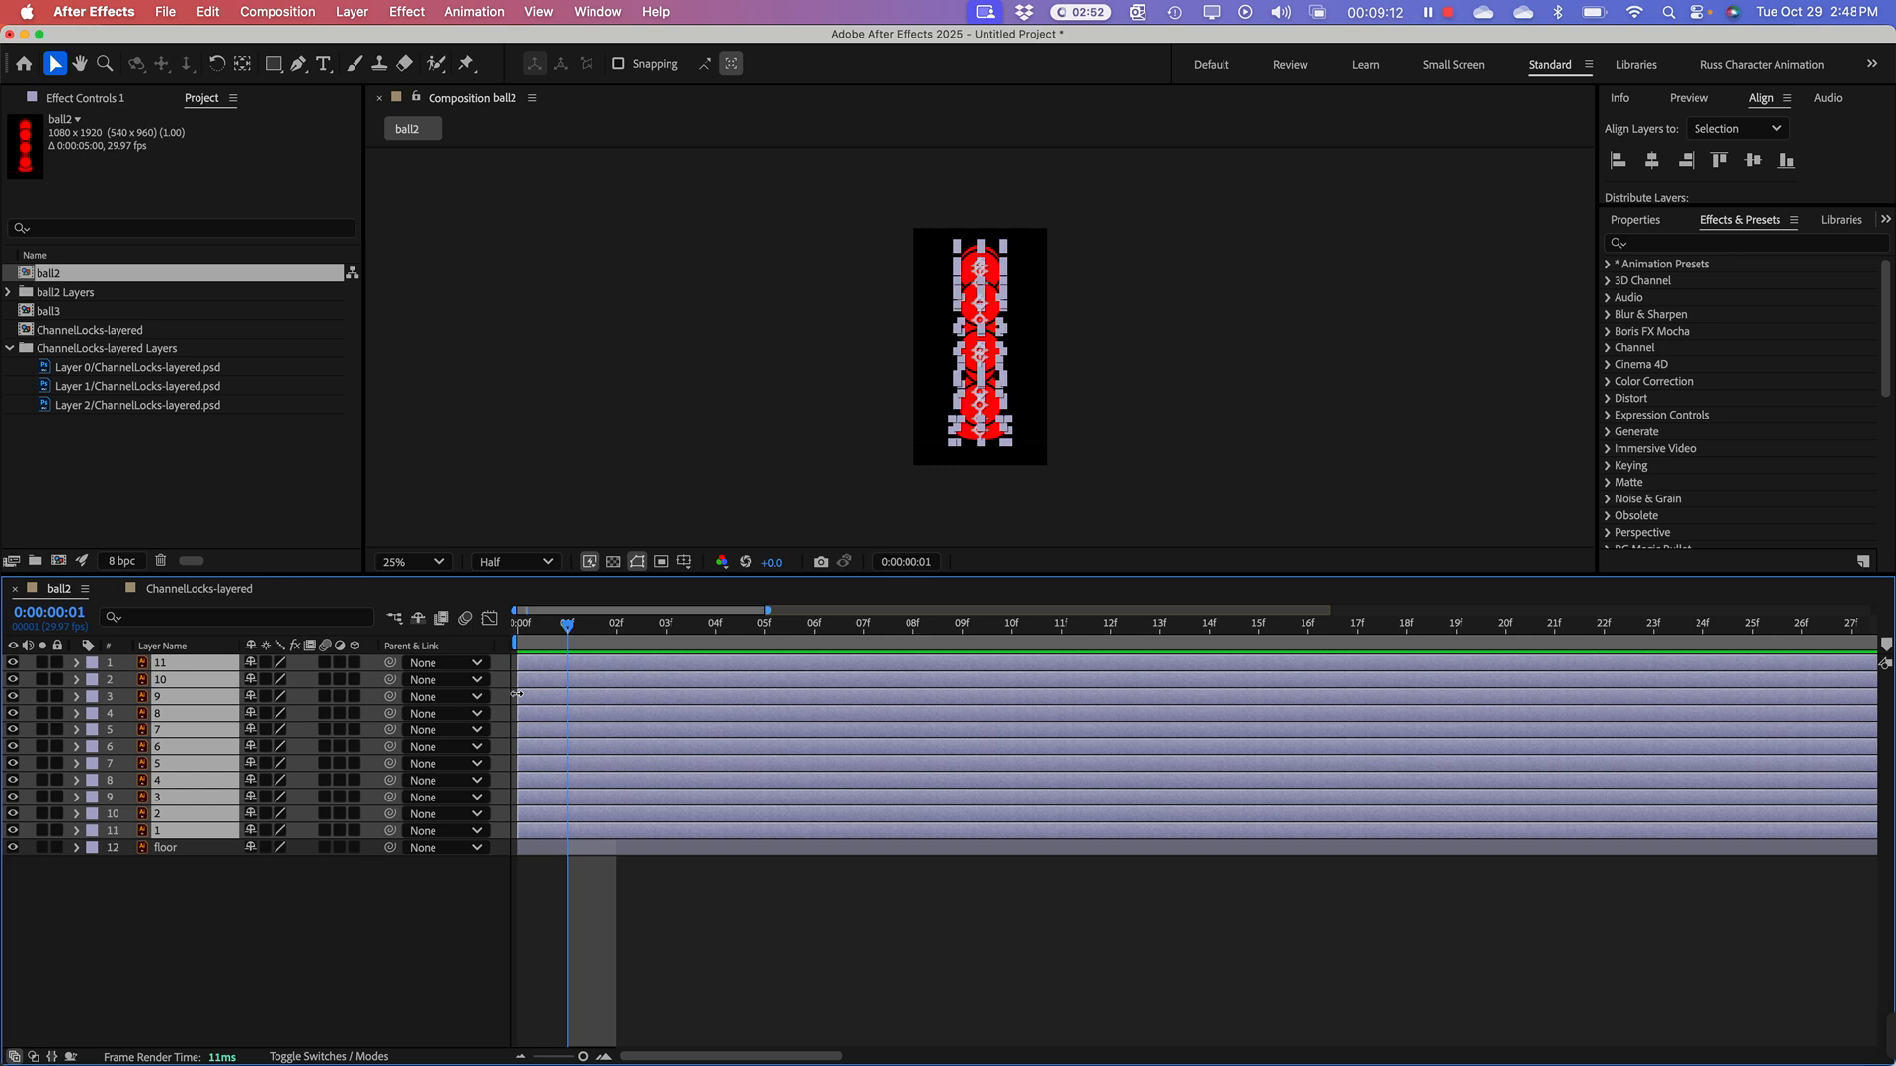
pyautogui.hotkey('alt', ']')
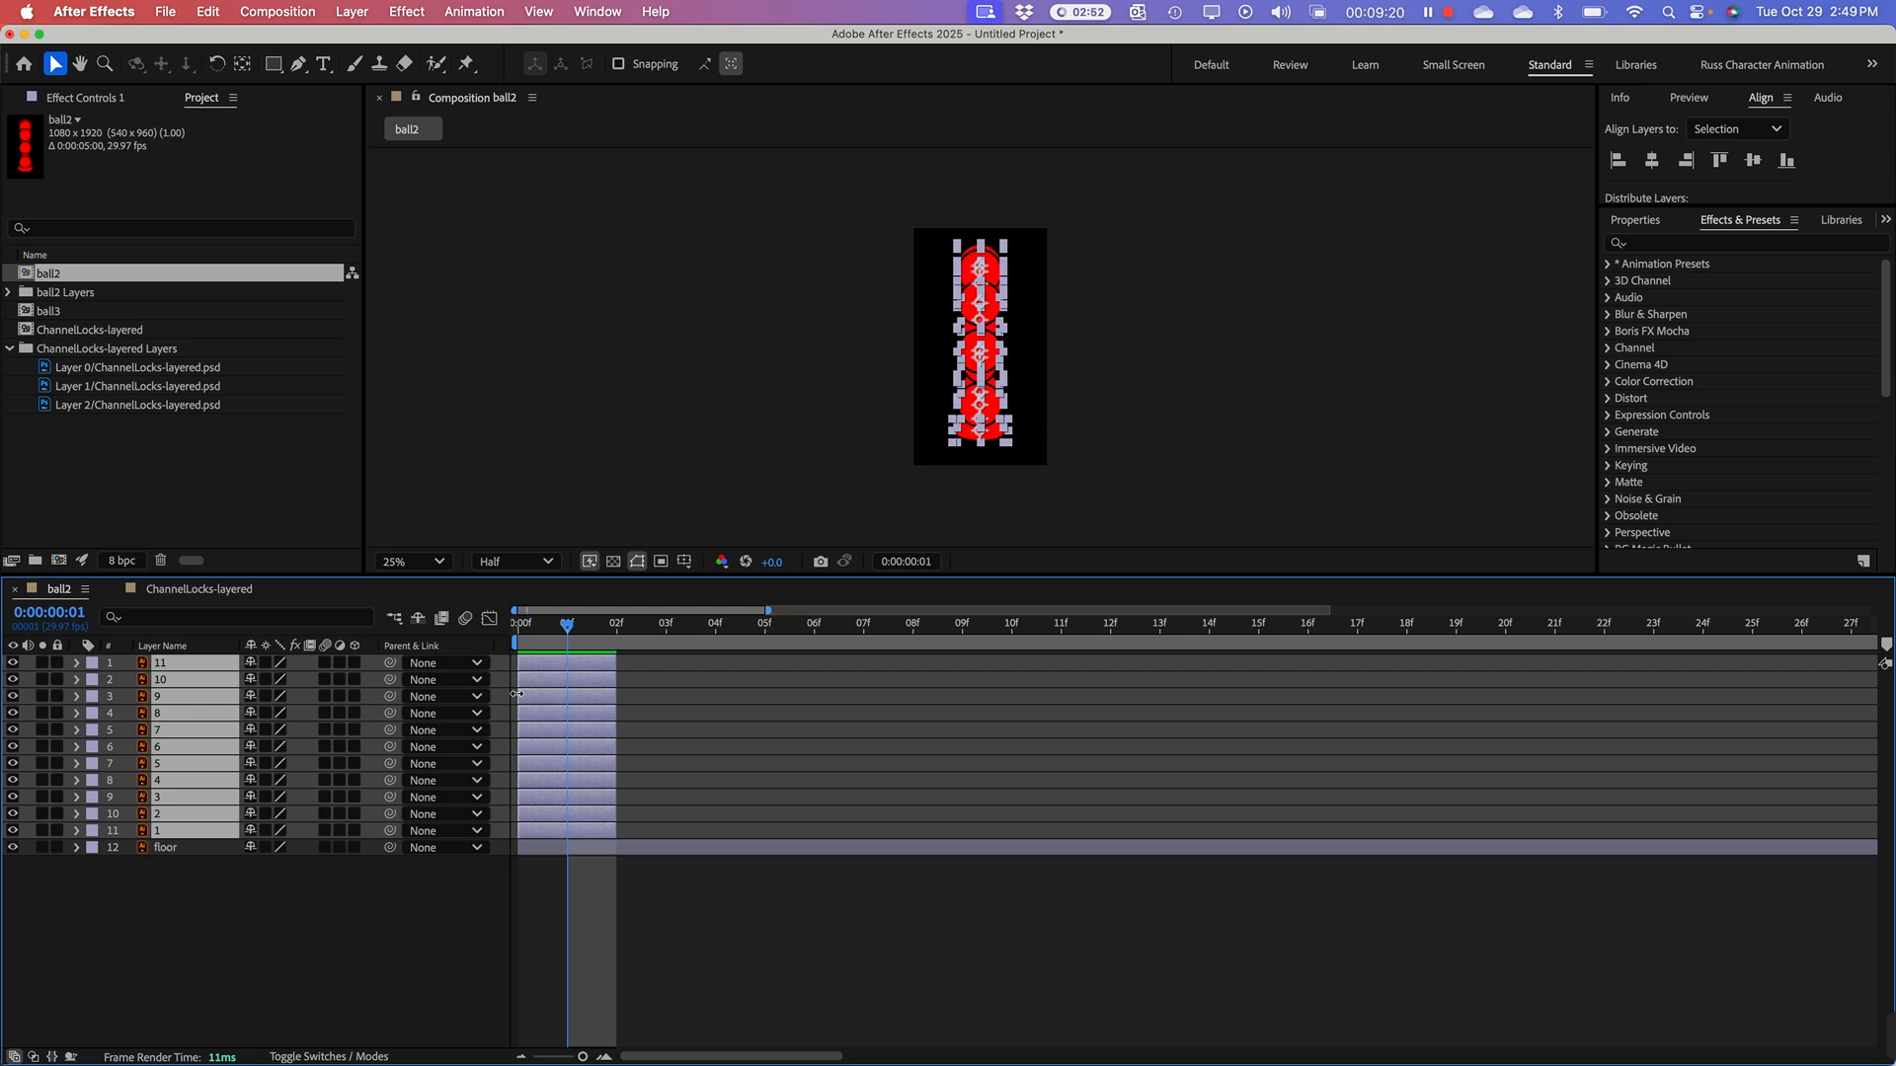
pyautogui.press('super+z')
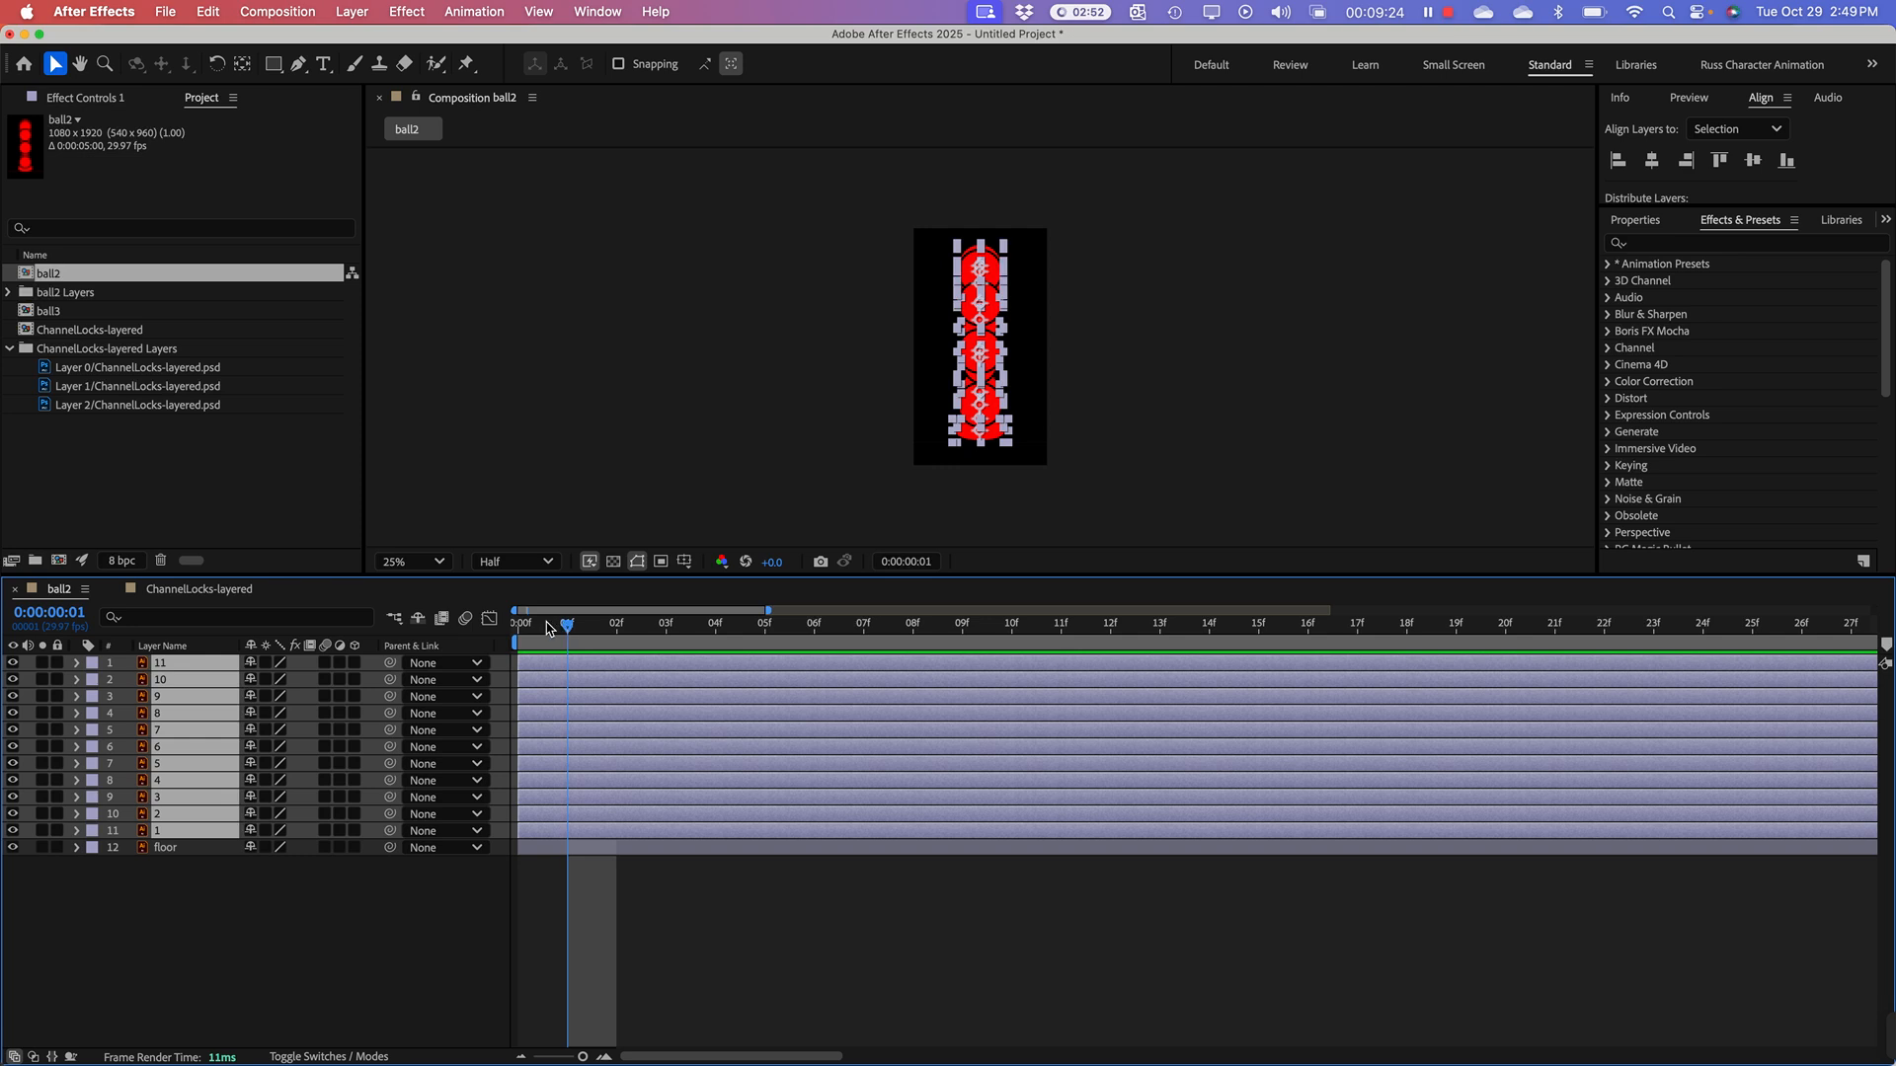
pyautogui.moveTo(569, 633); pyautogui.dragTo(507, 633)
pyautogui.hotkey('alt', ']')
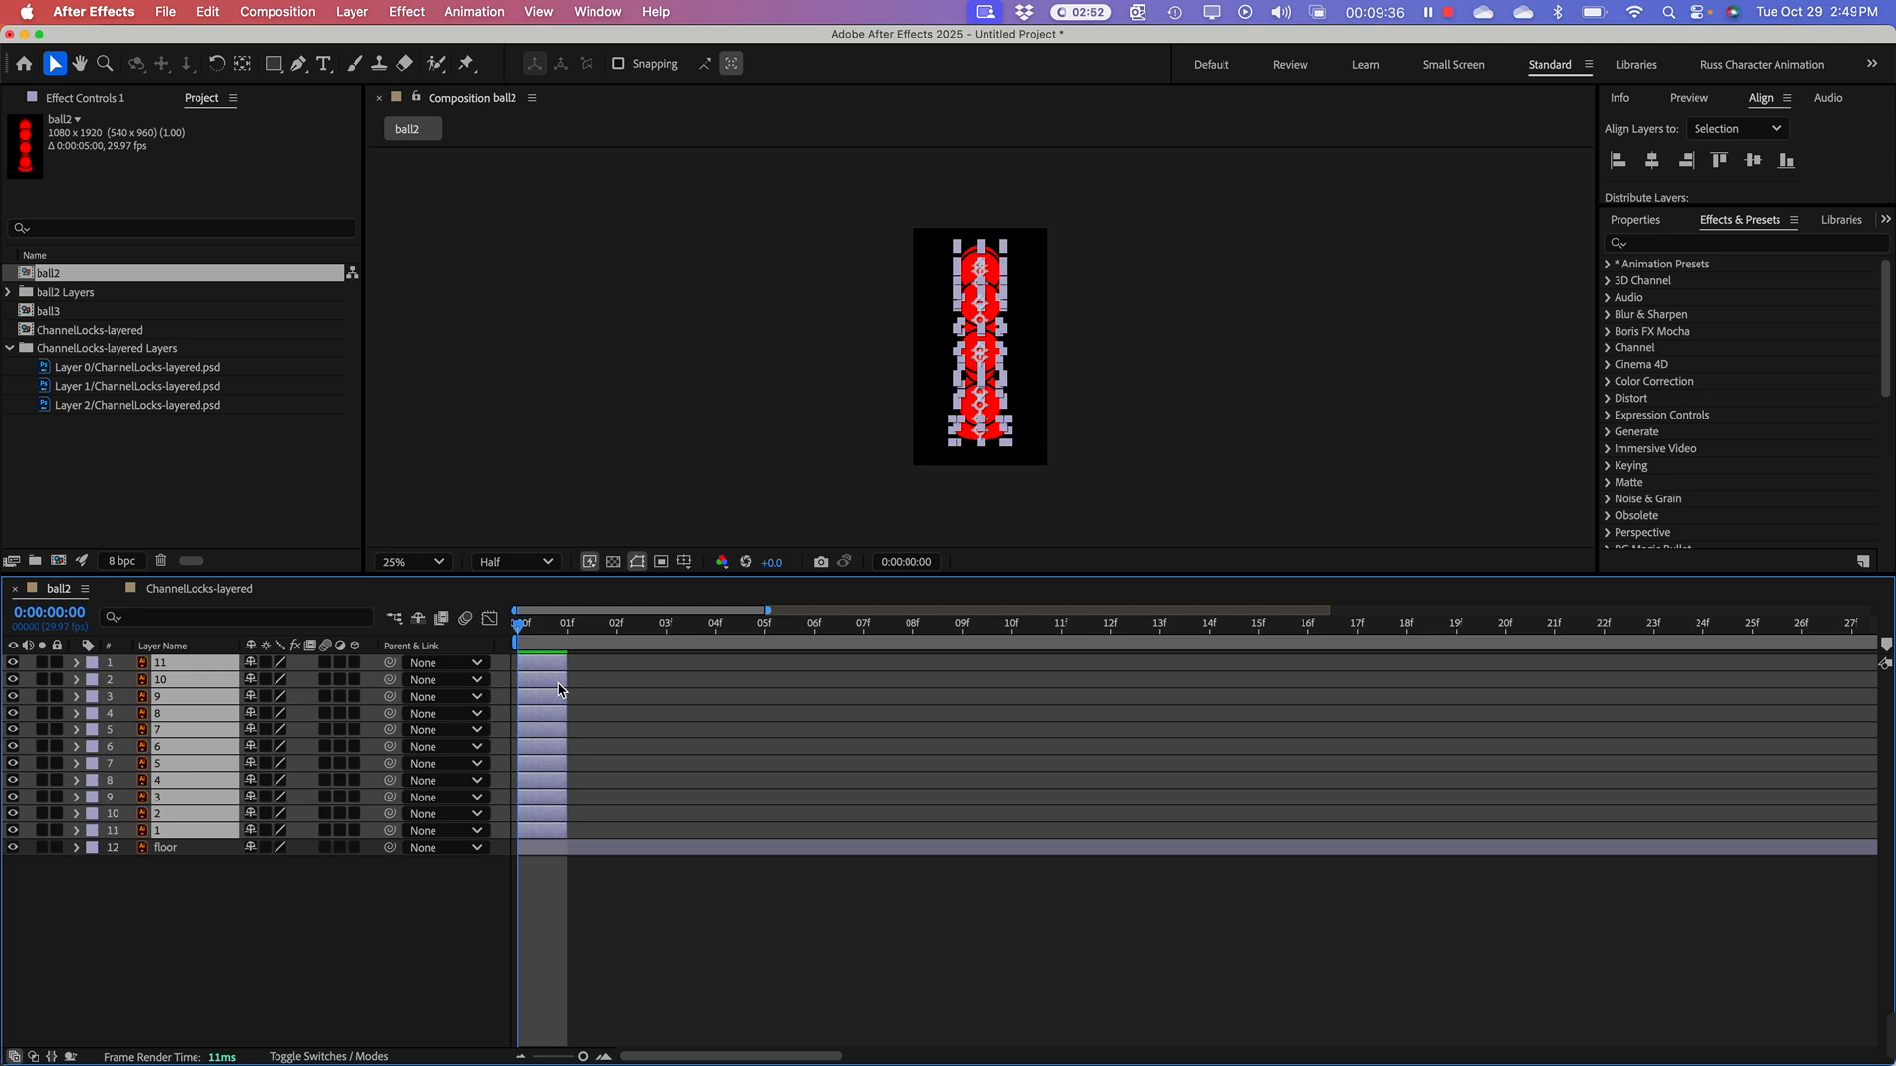
pyautogui.press('super+z')
# Step: Trim the ends of ball layers 1 through 11 at frame 1, and scrub to frame 4 and back to check
pyautogui.click(566, 629)
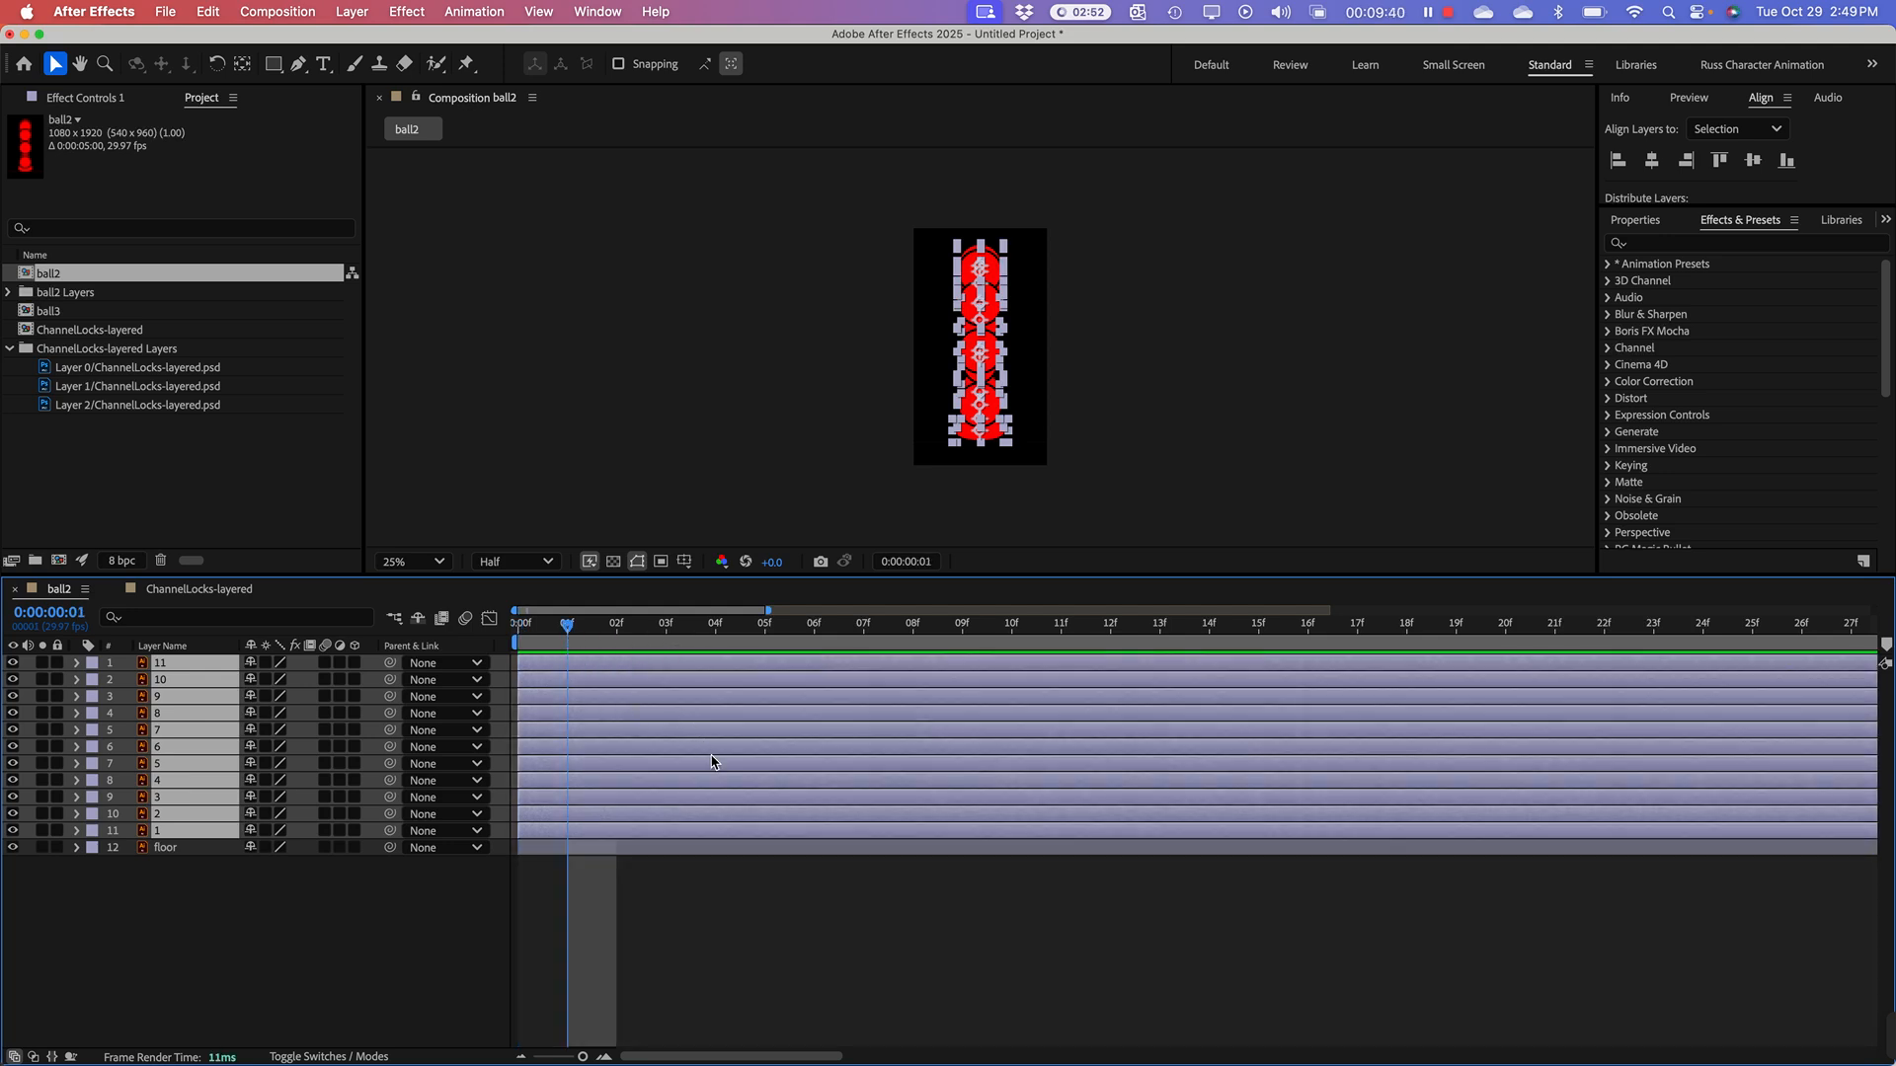
pyautogui.hotkey('alt', ']')
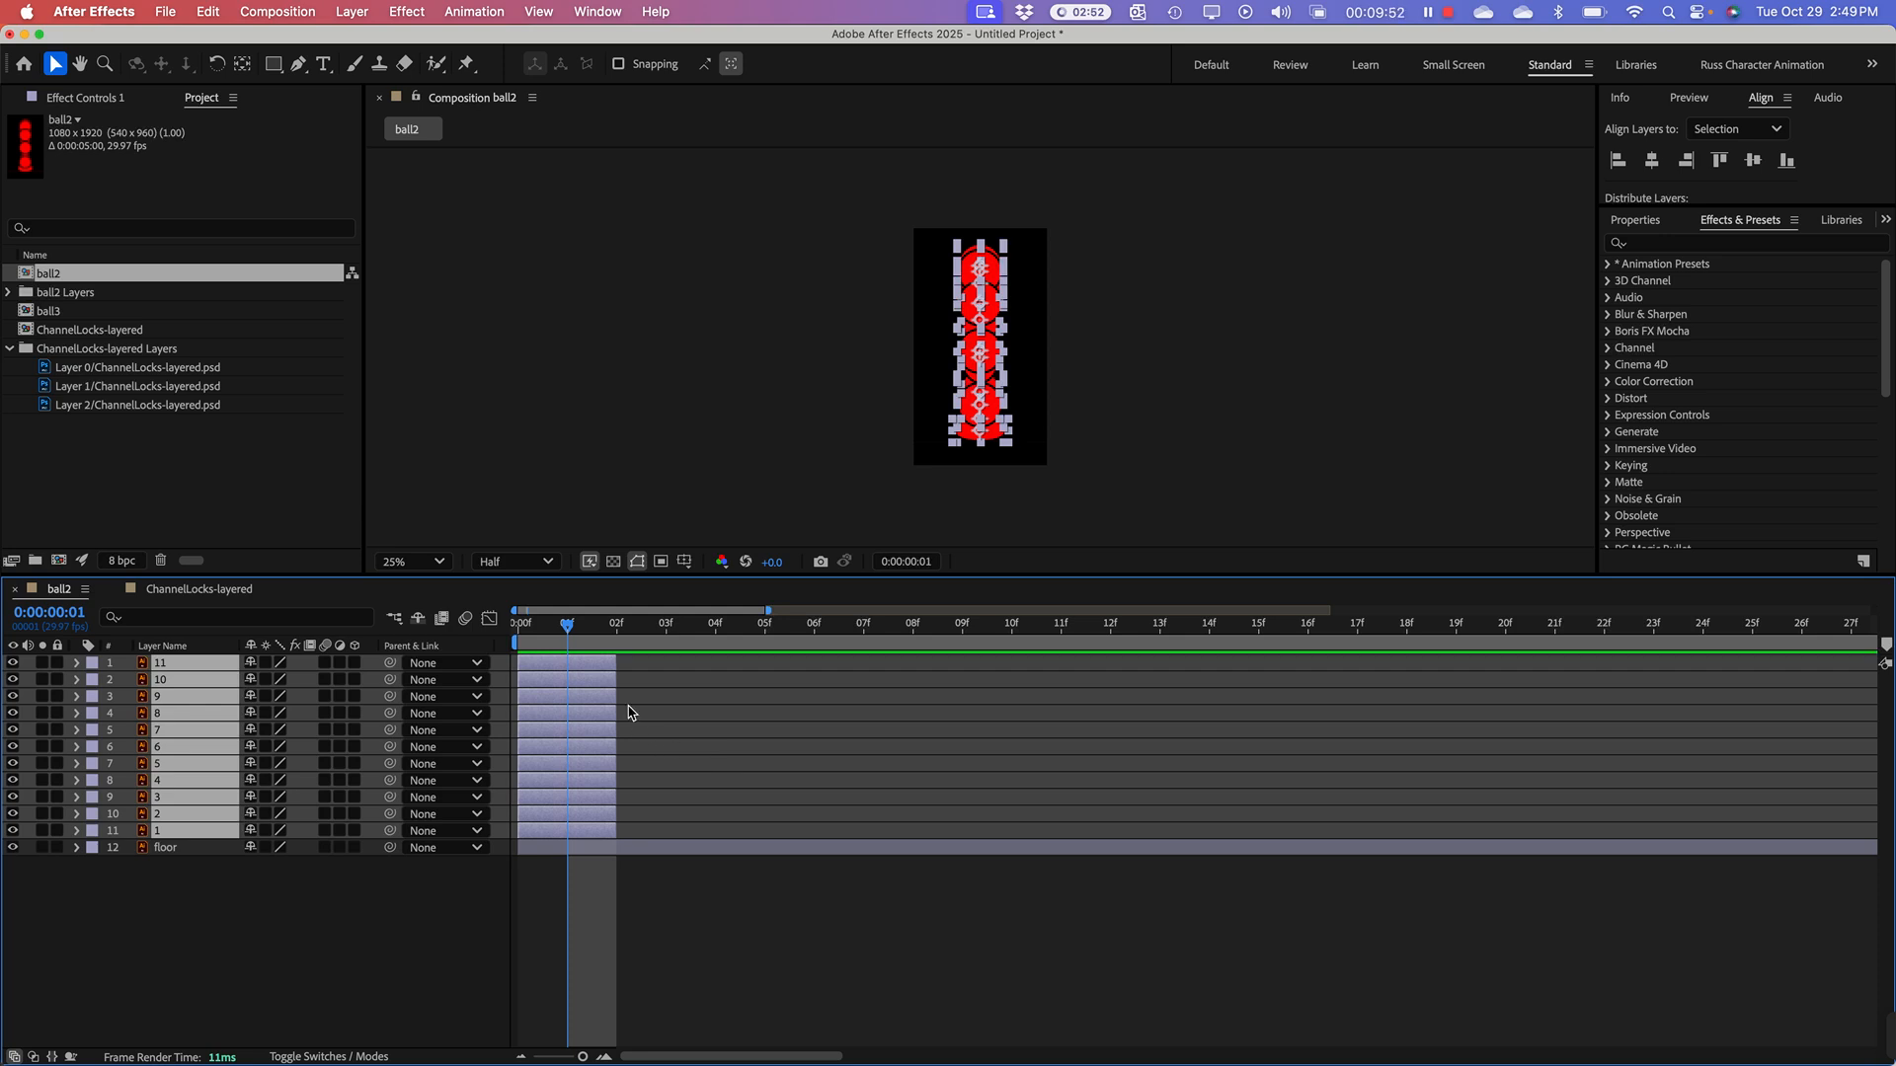
pyautogui.moveTo(567, 628); pyautogui.dragTo(737, 626)
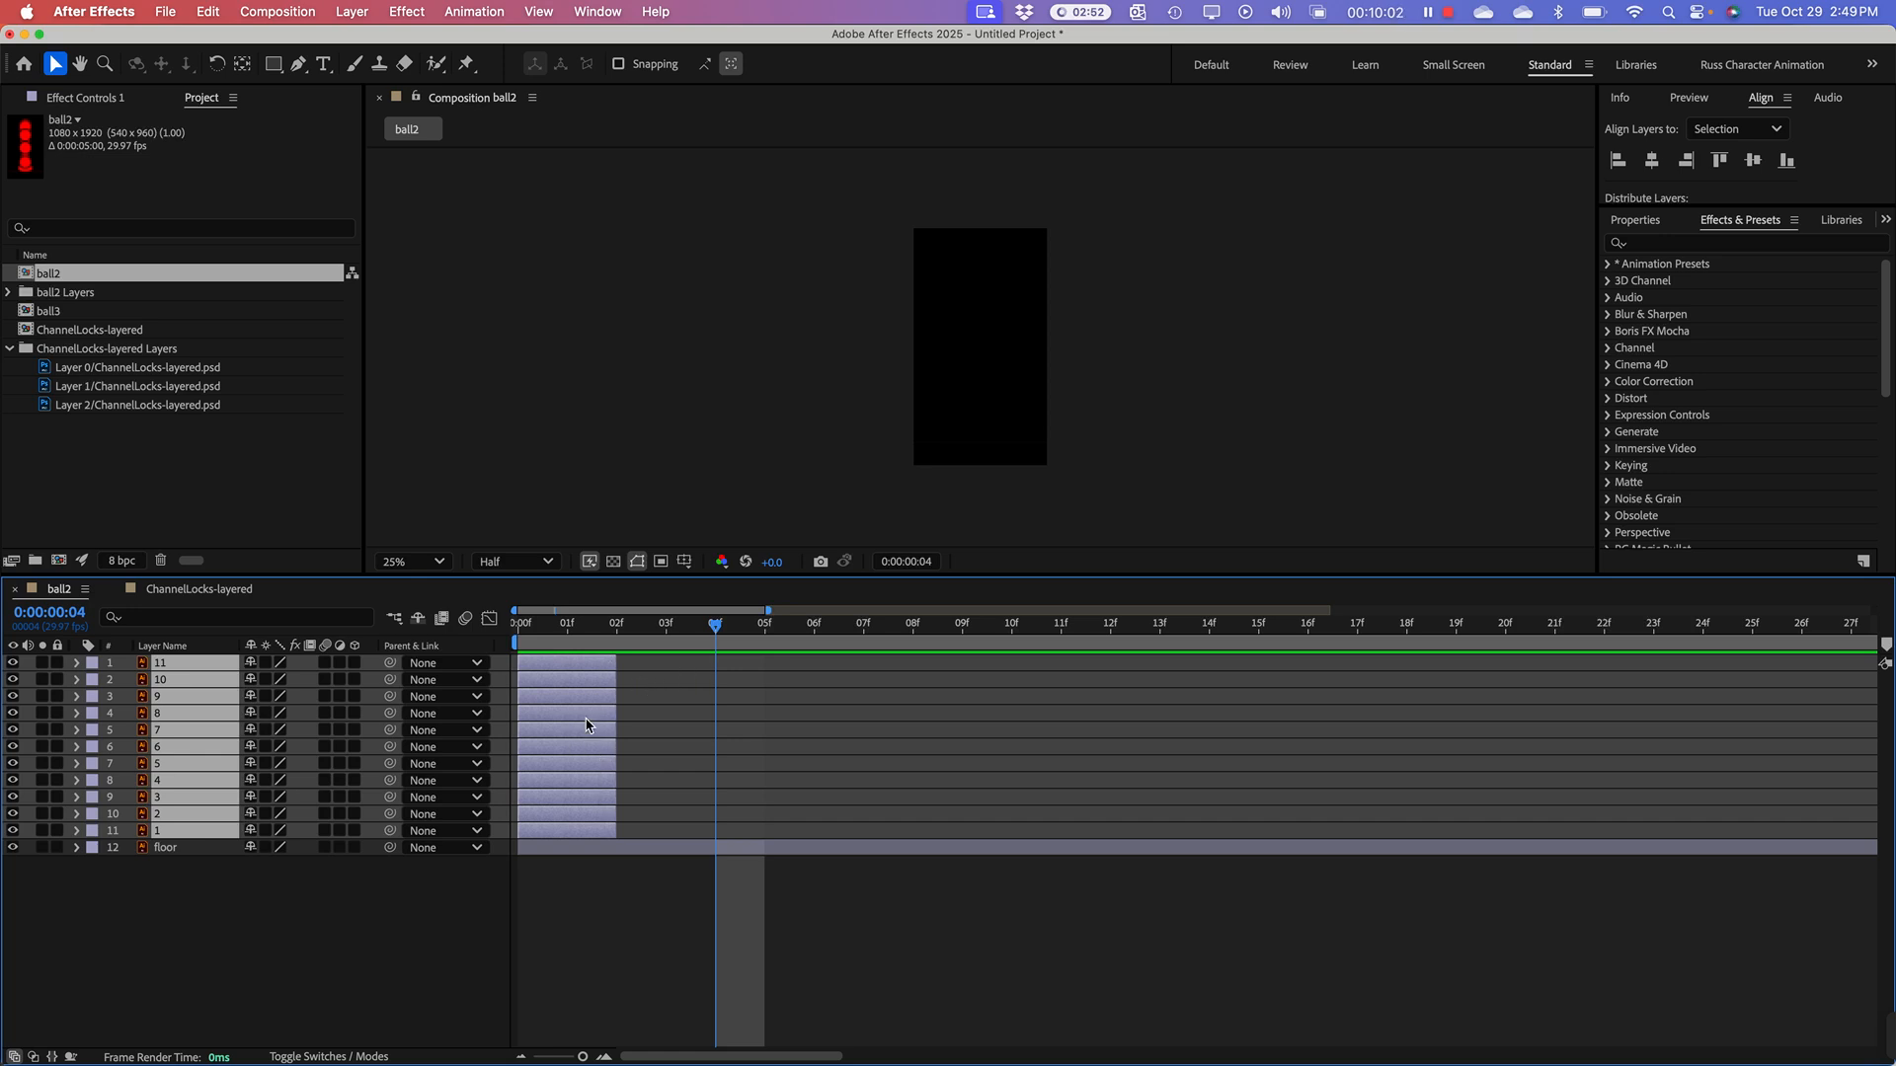
pyautogui.moveTo(716, 624); pyautogui.dragTo(586, 647)
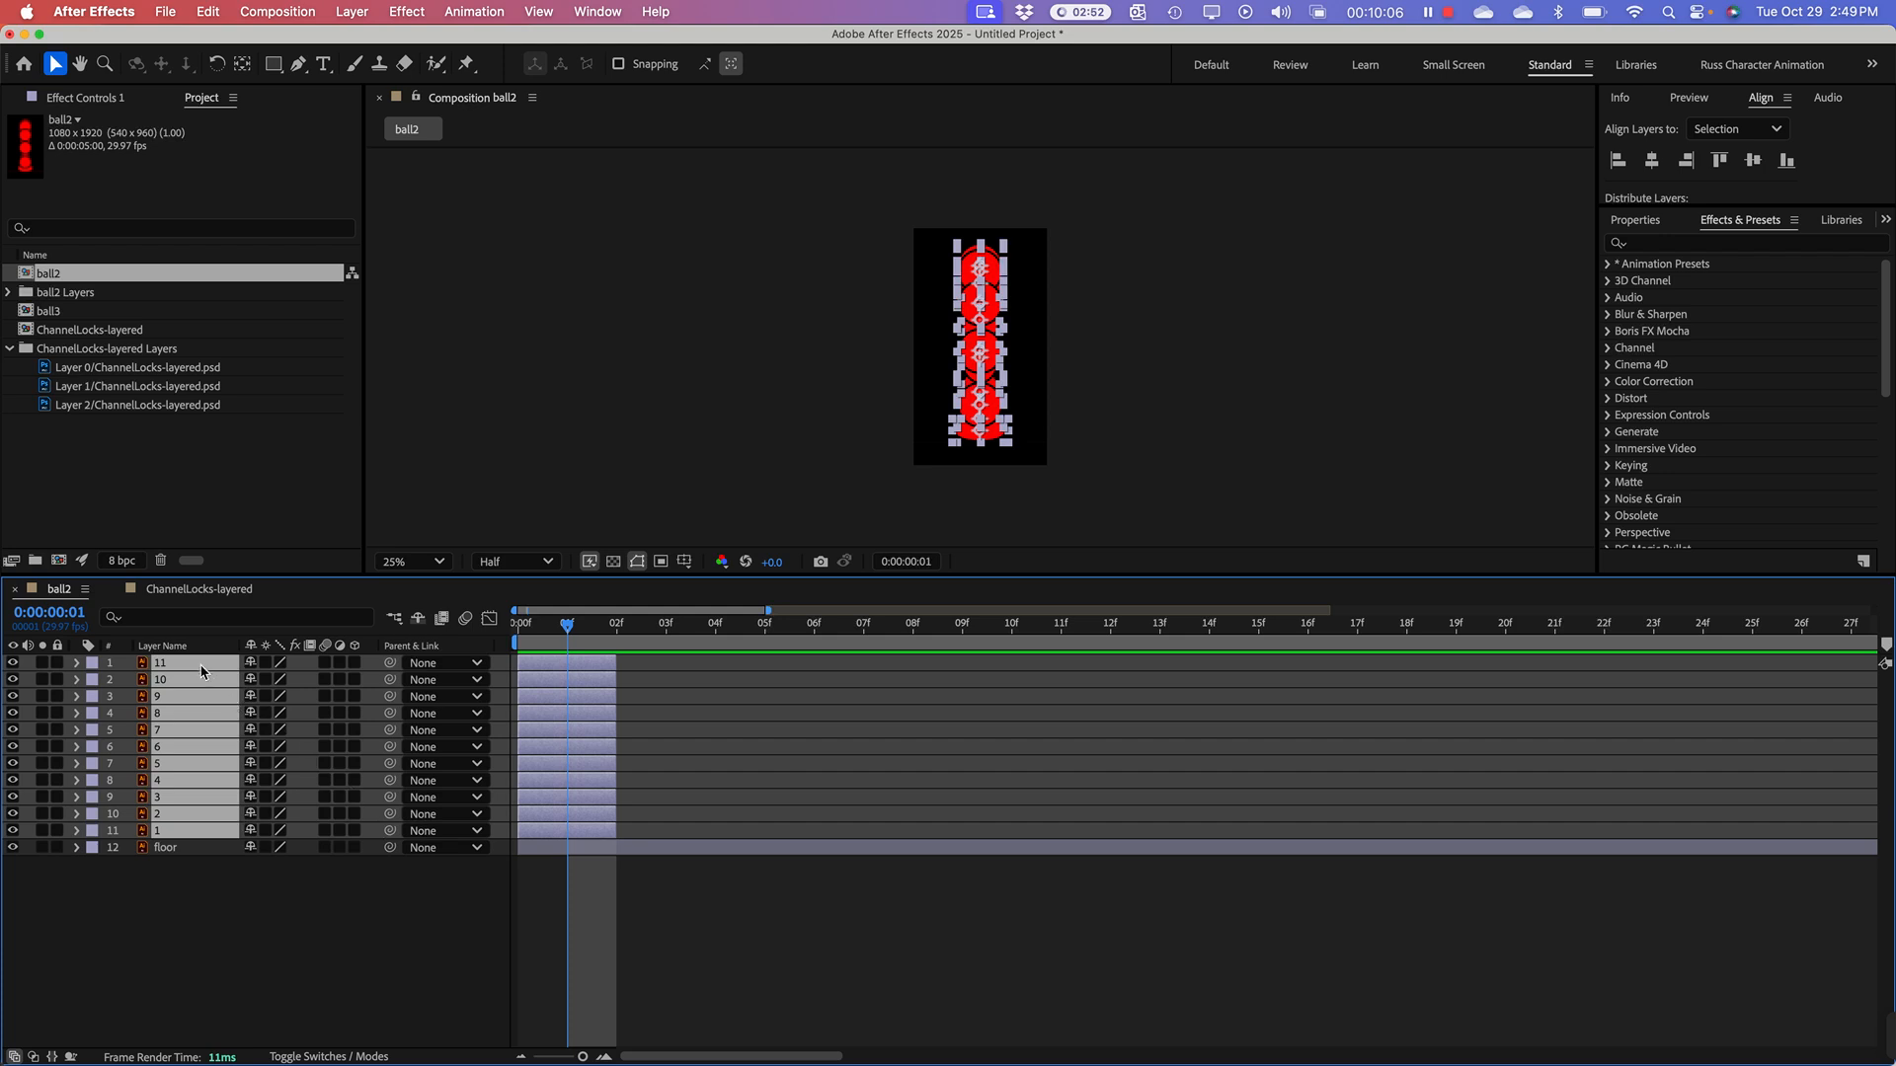
# Step: Sequence ball layers 1 through 11 end to end in ball2, without overlap
pyautogui.rightClick(174, 717)
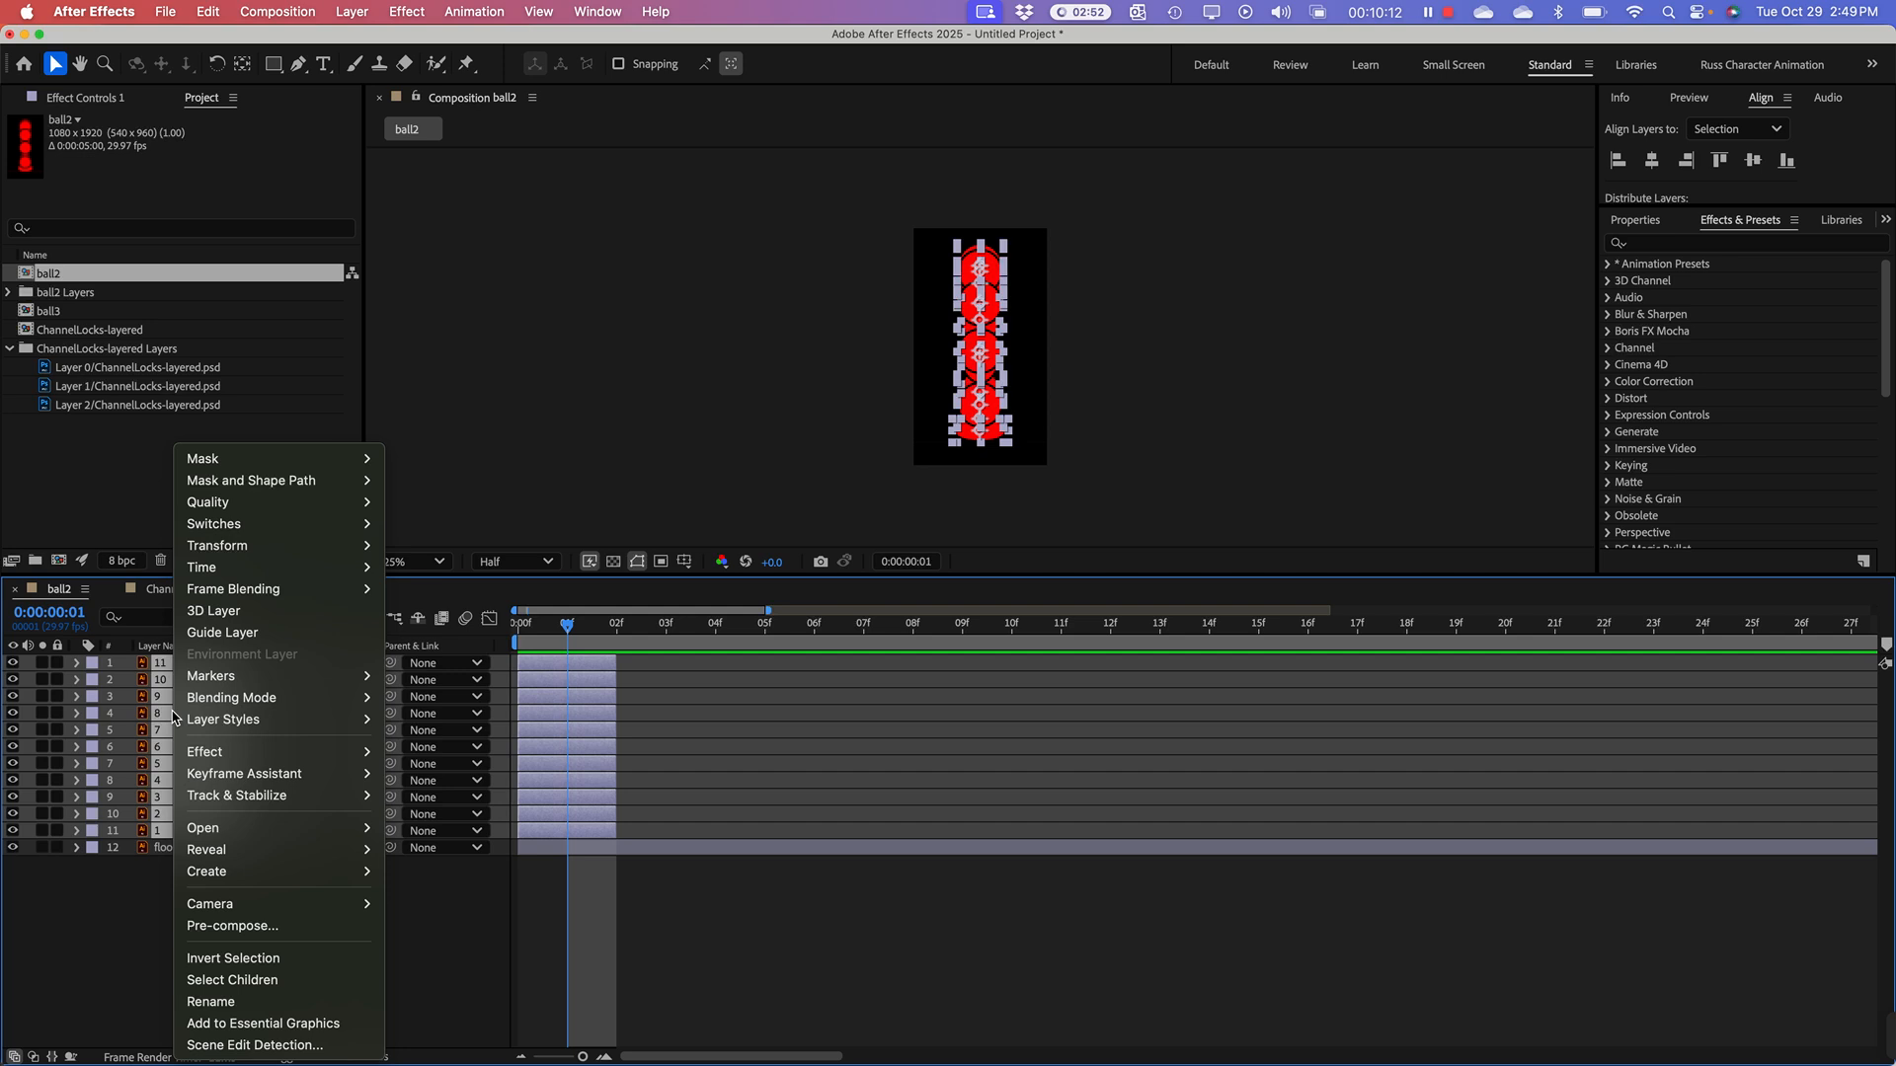
pyautogui.moveTo(226, 773)
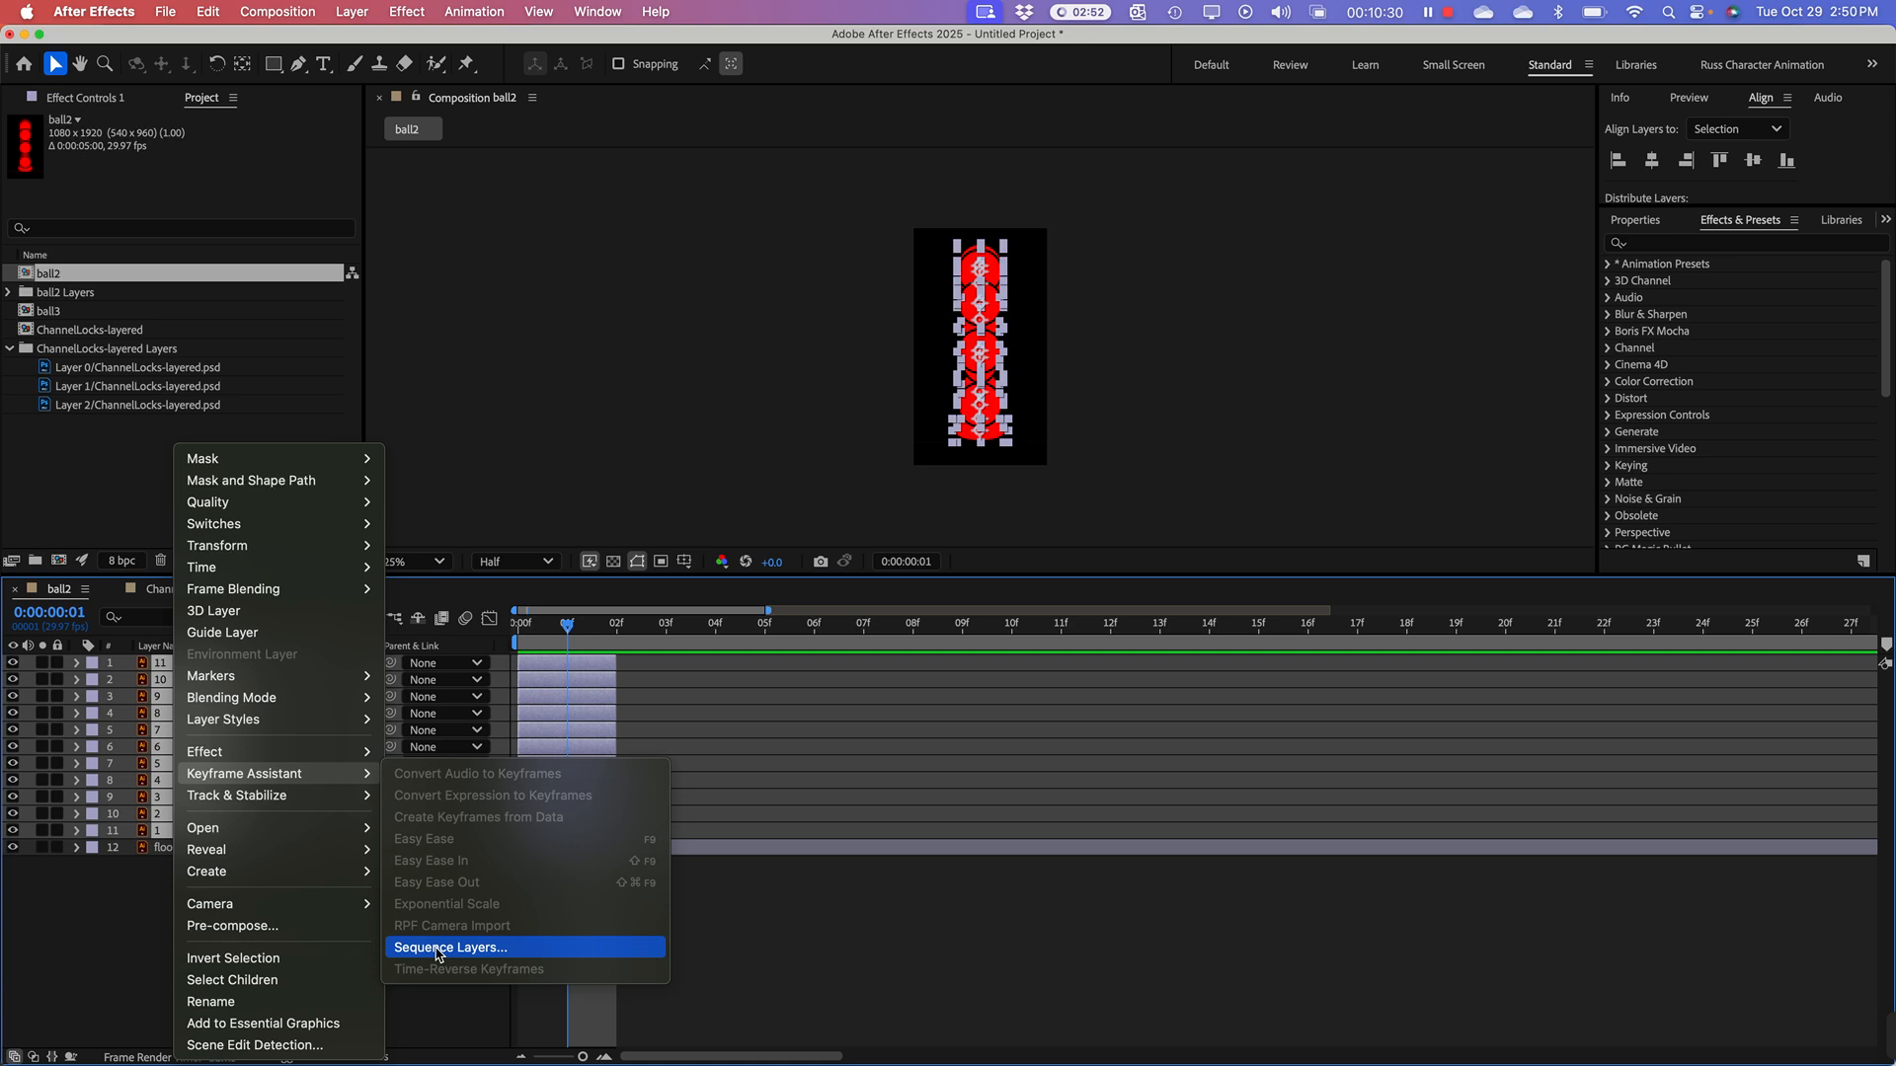
pyautogui.click(437, 950)
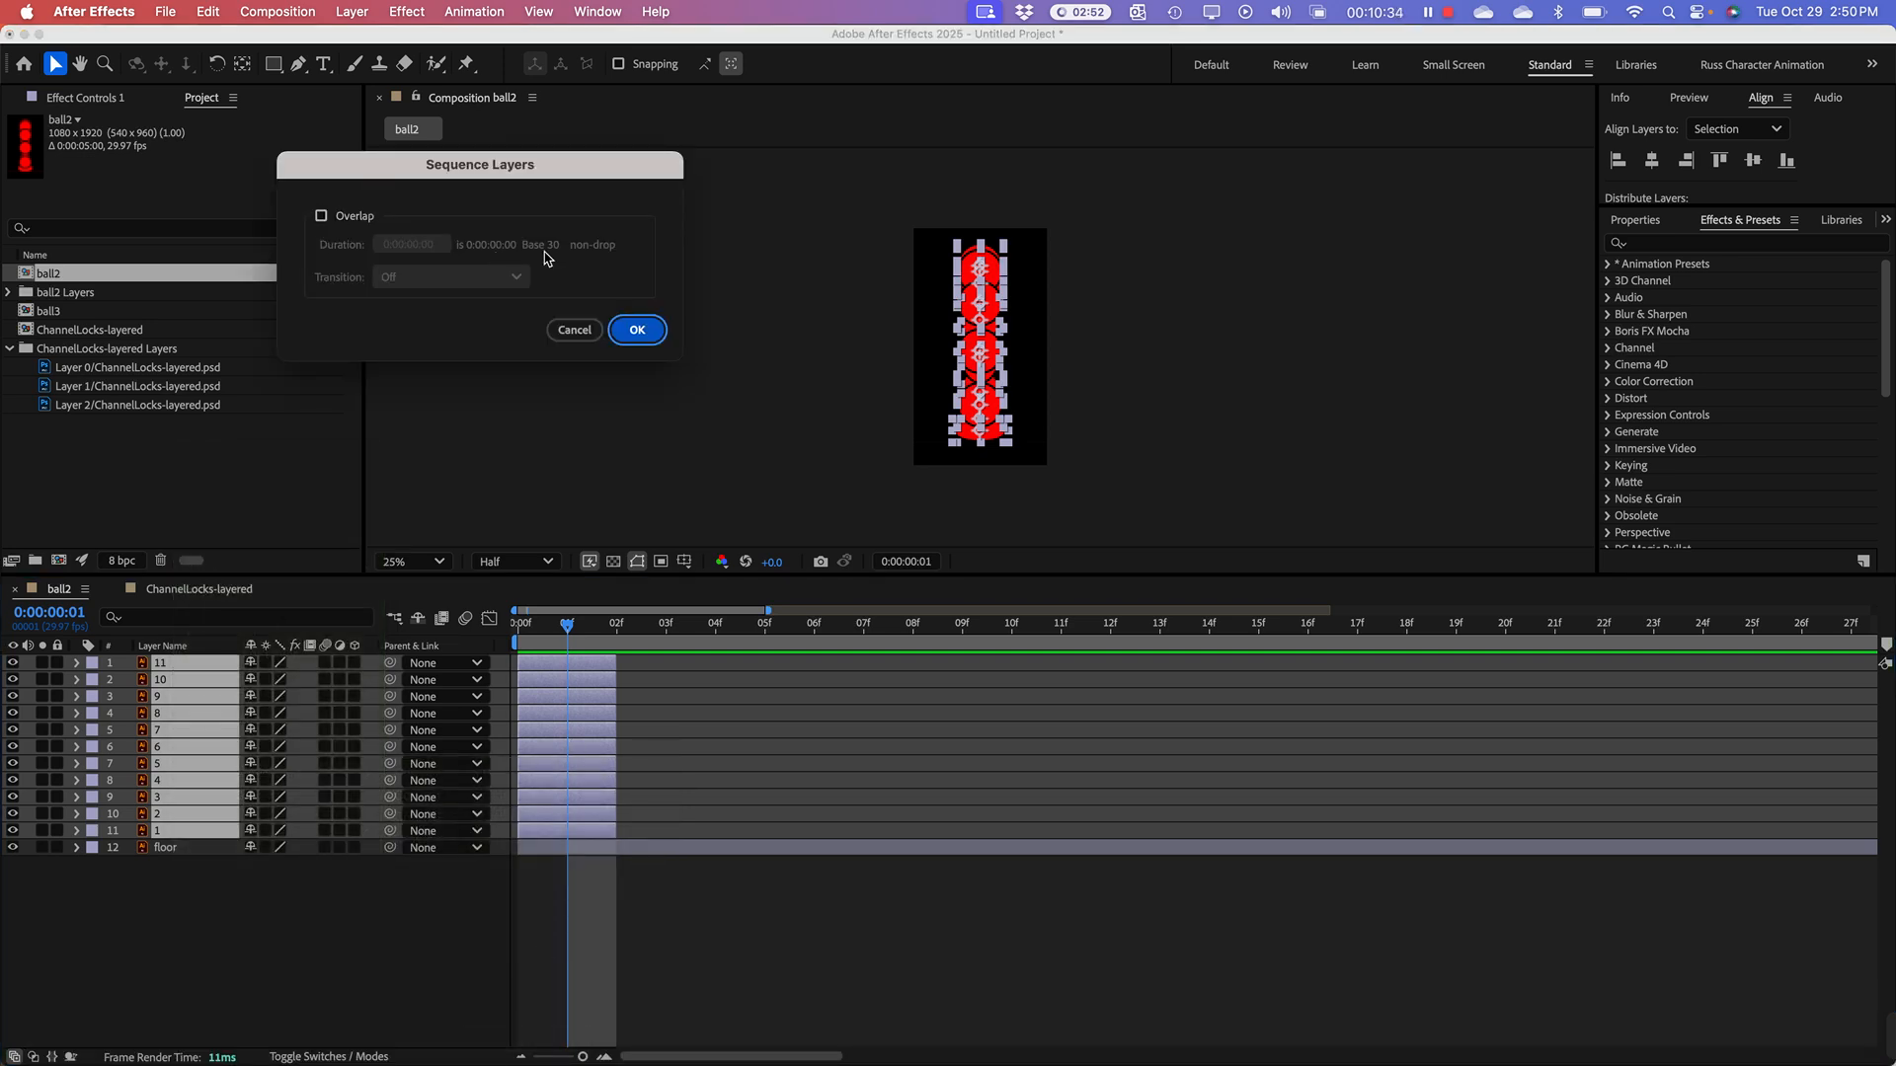
pyautogui.click(635, 331)
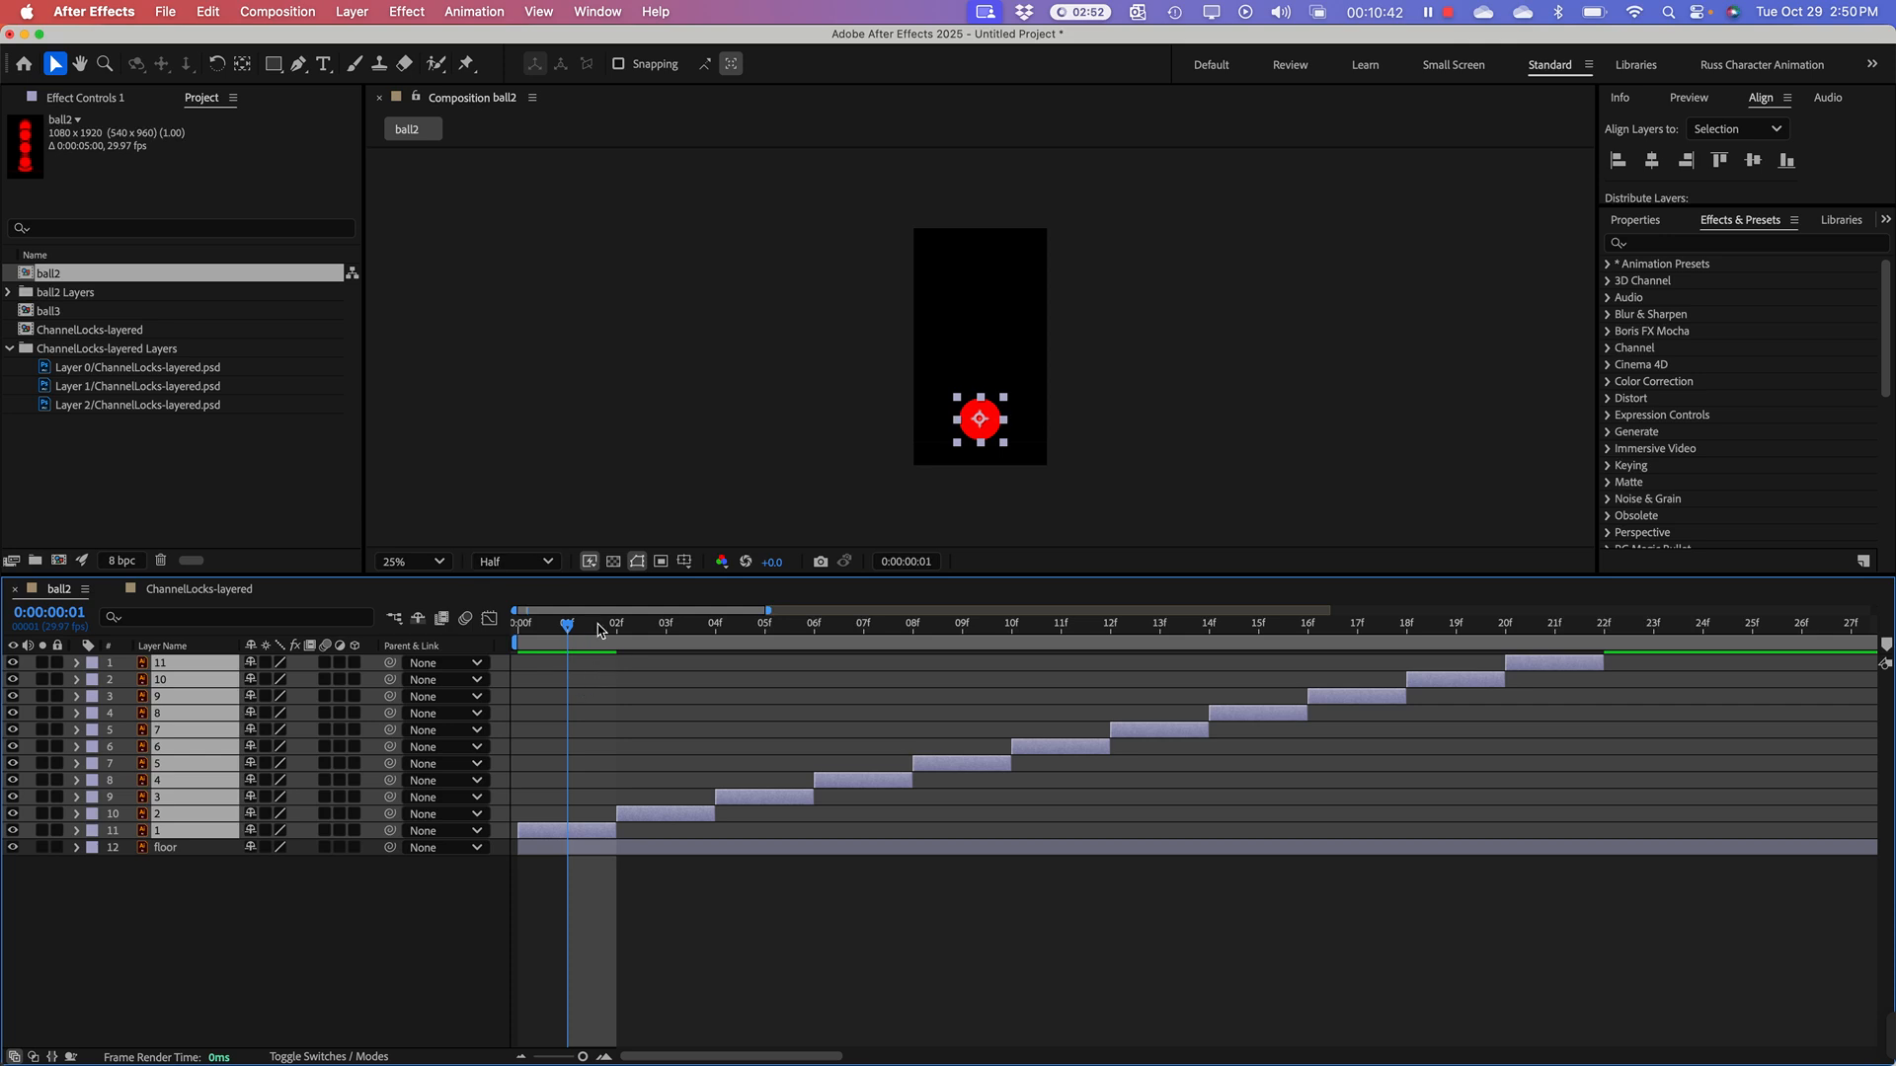
# Step: Return the playhead to frame 0, deselect the layers and preview the ball2 animation
pyautogui.moveTo(568, 624); pyautogui.dragTo(478, 617)
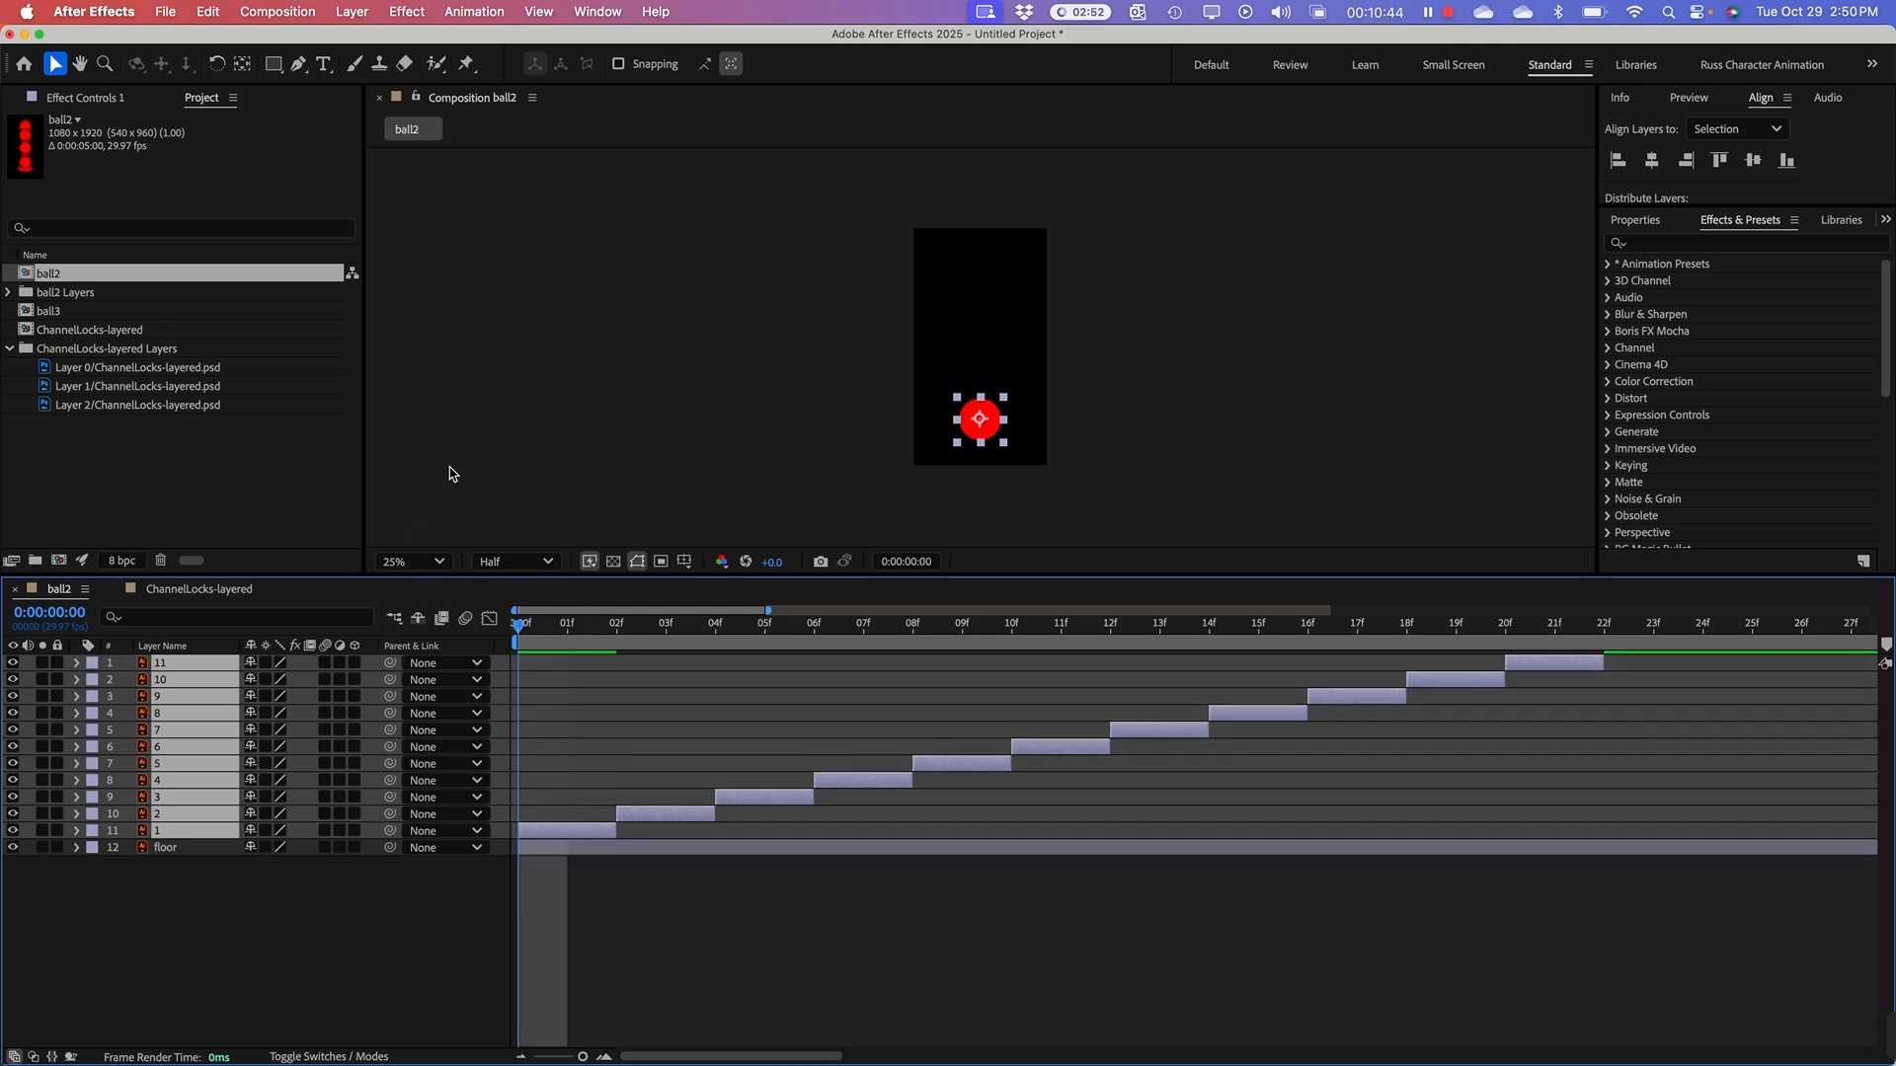
pyautogui.click(637, 393)
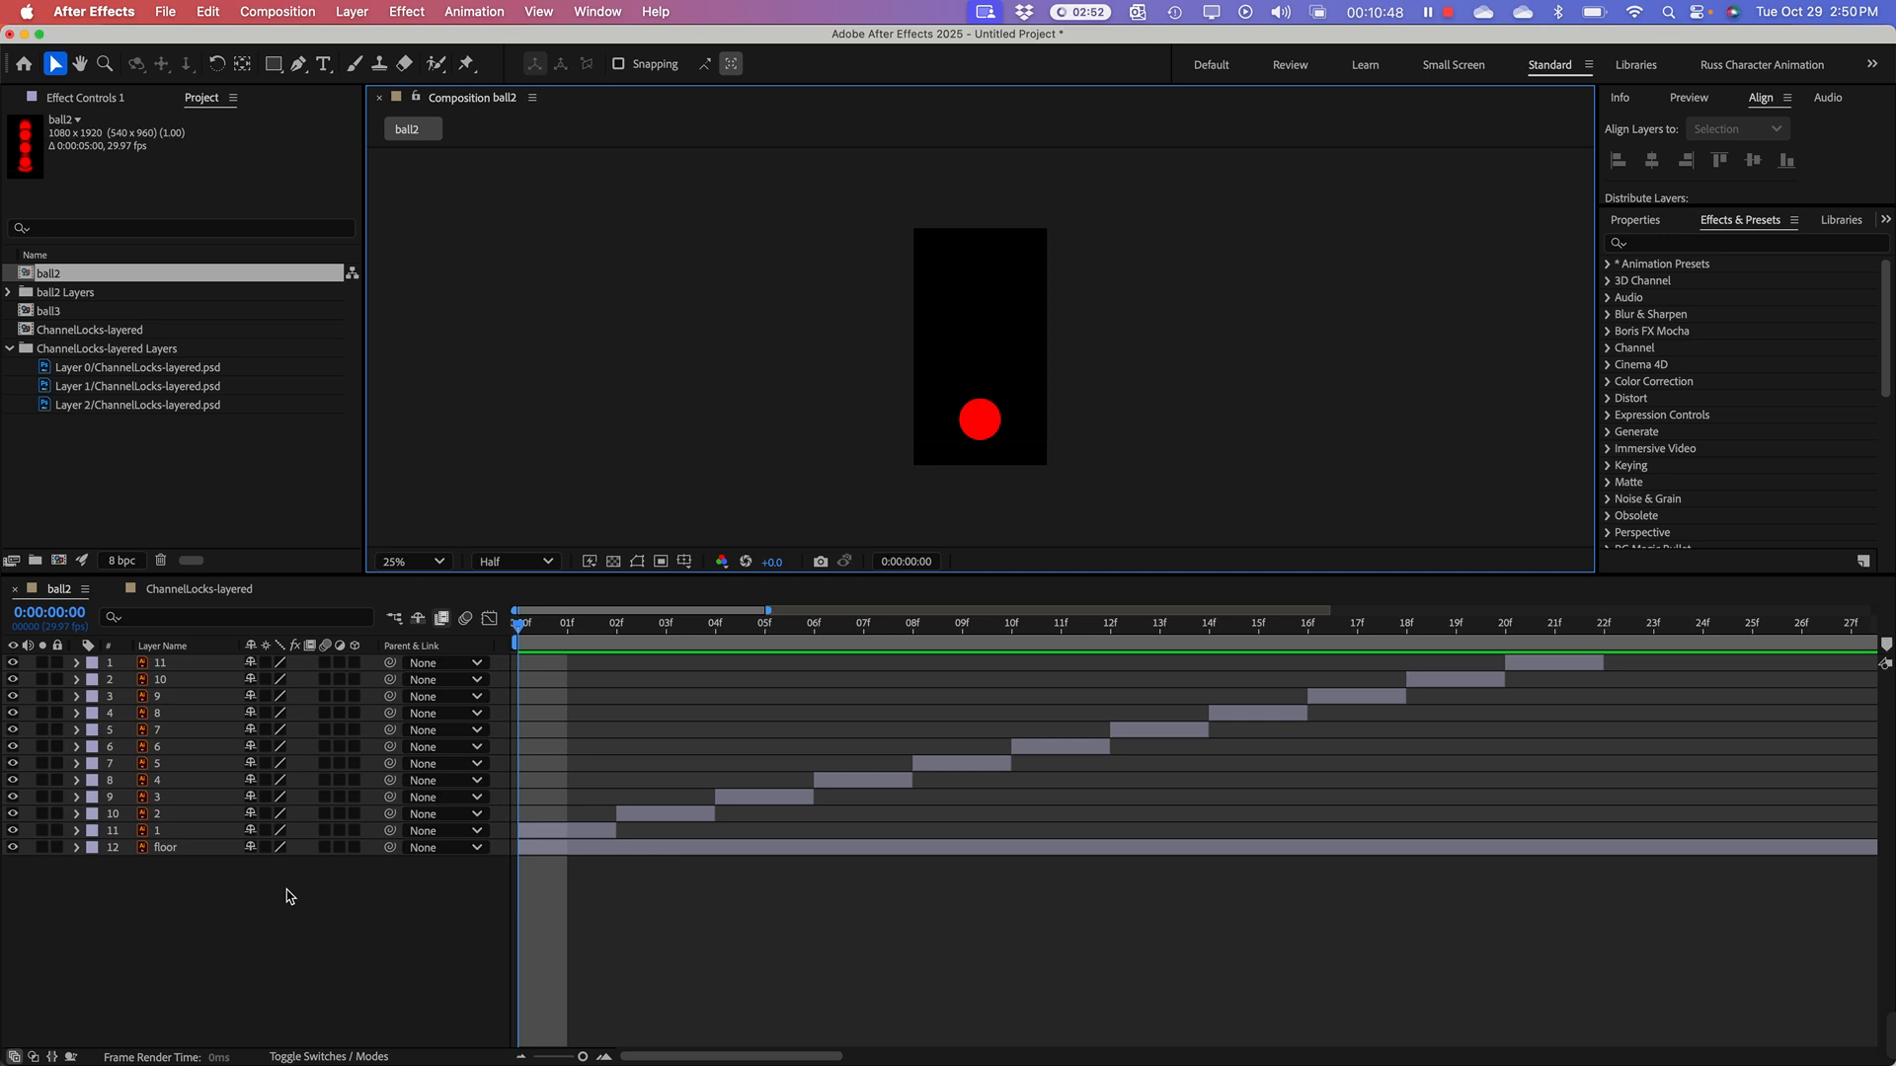
pyautogui.press('space')
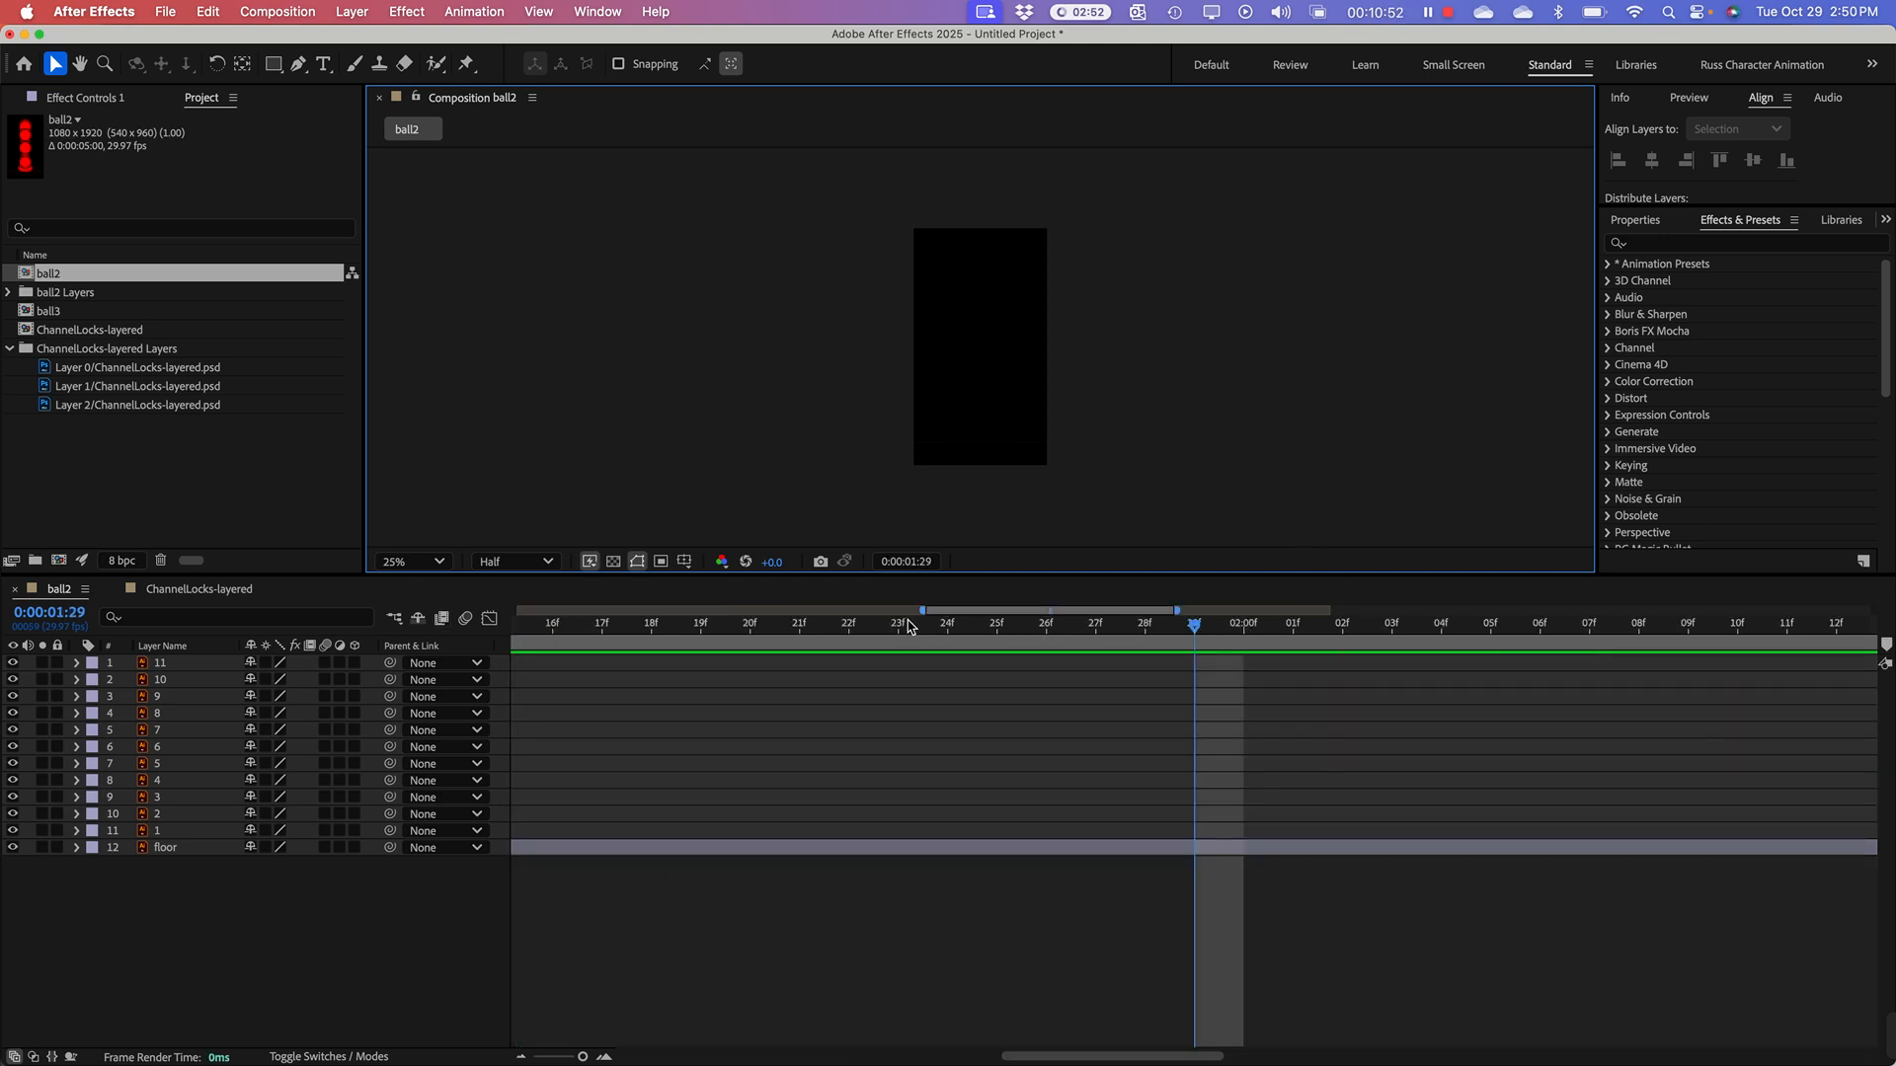
# Step: End the ball2 work area at frame 22, where the last ball layer finishes
pyautogui.moveTo(924, 611); pyautogui.dragTo(513, 611)
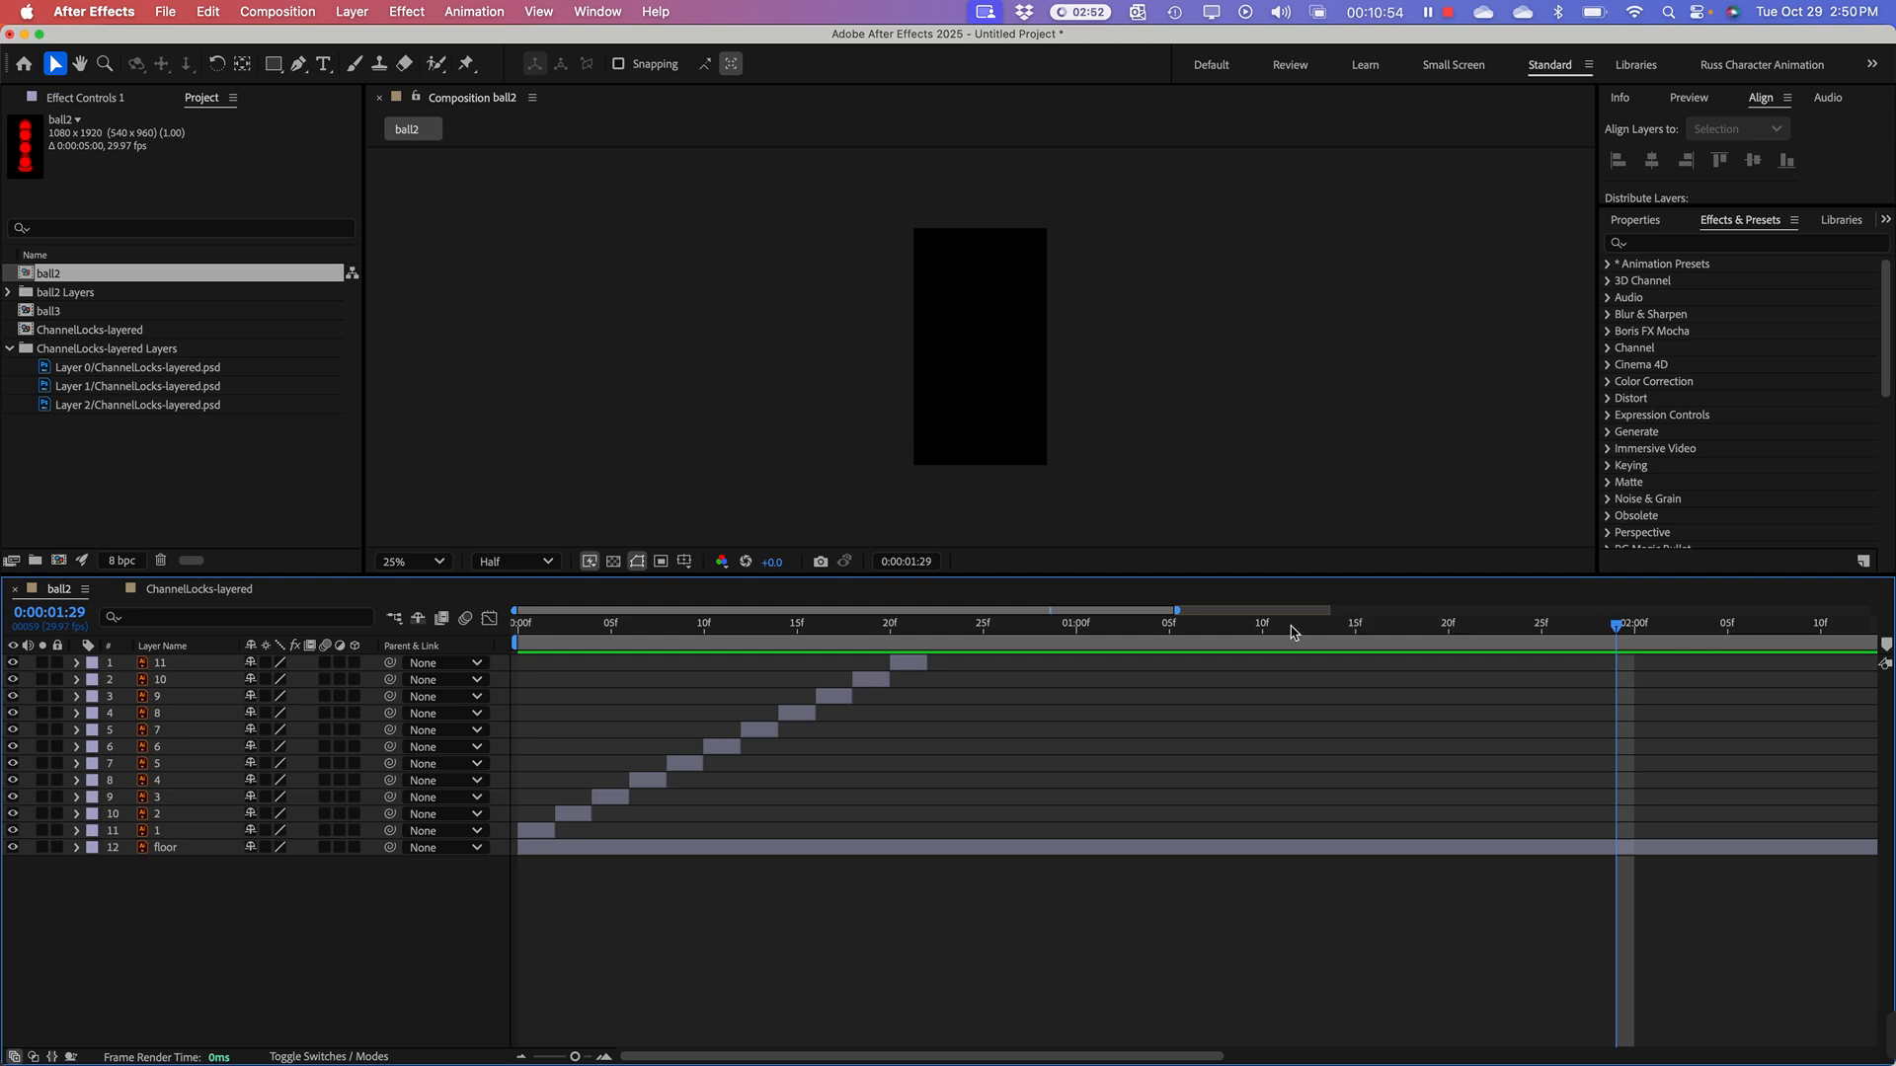
pyautogui.moveTo(1177, 611); pyautogui.dragTo(773, 665)
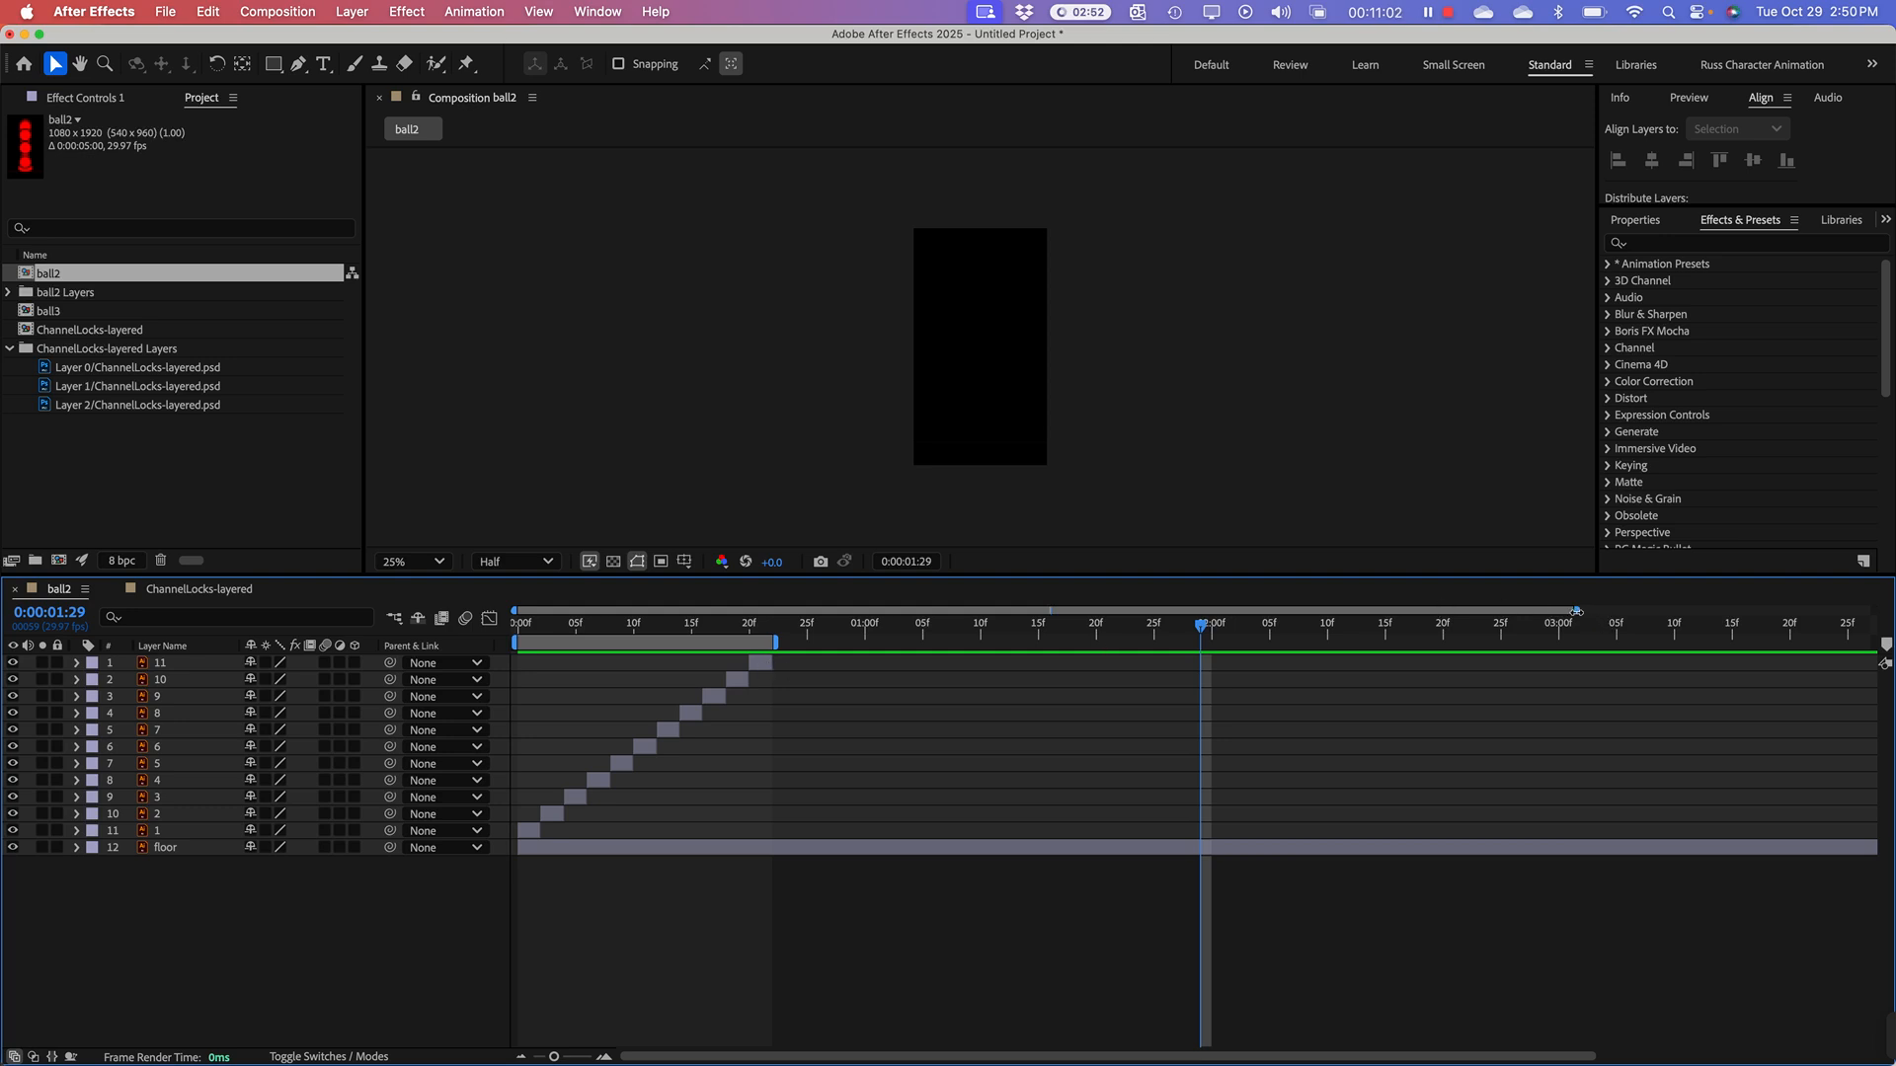
pyautogui.moveTo(1576, 613); pyautogui.dragTo(894, 613)
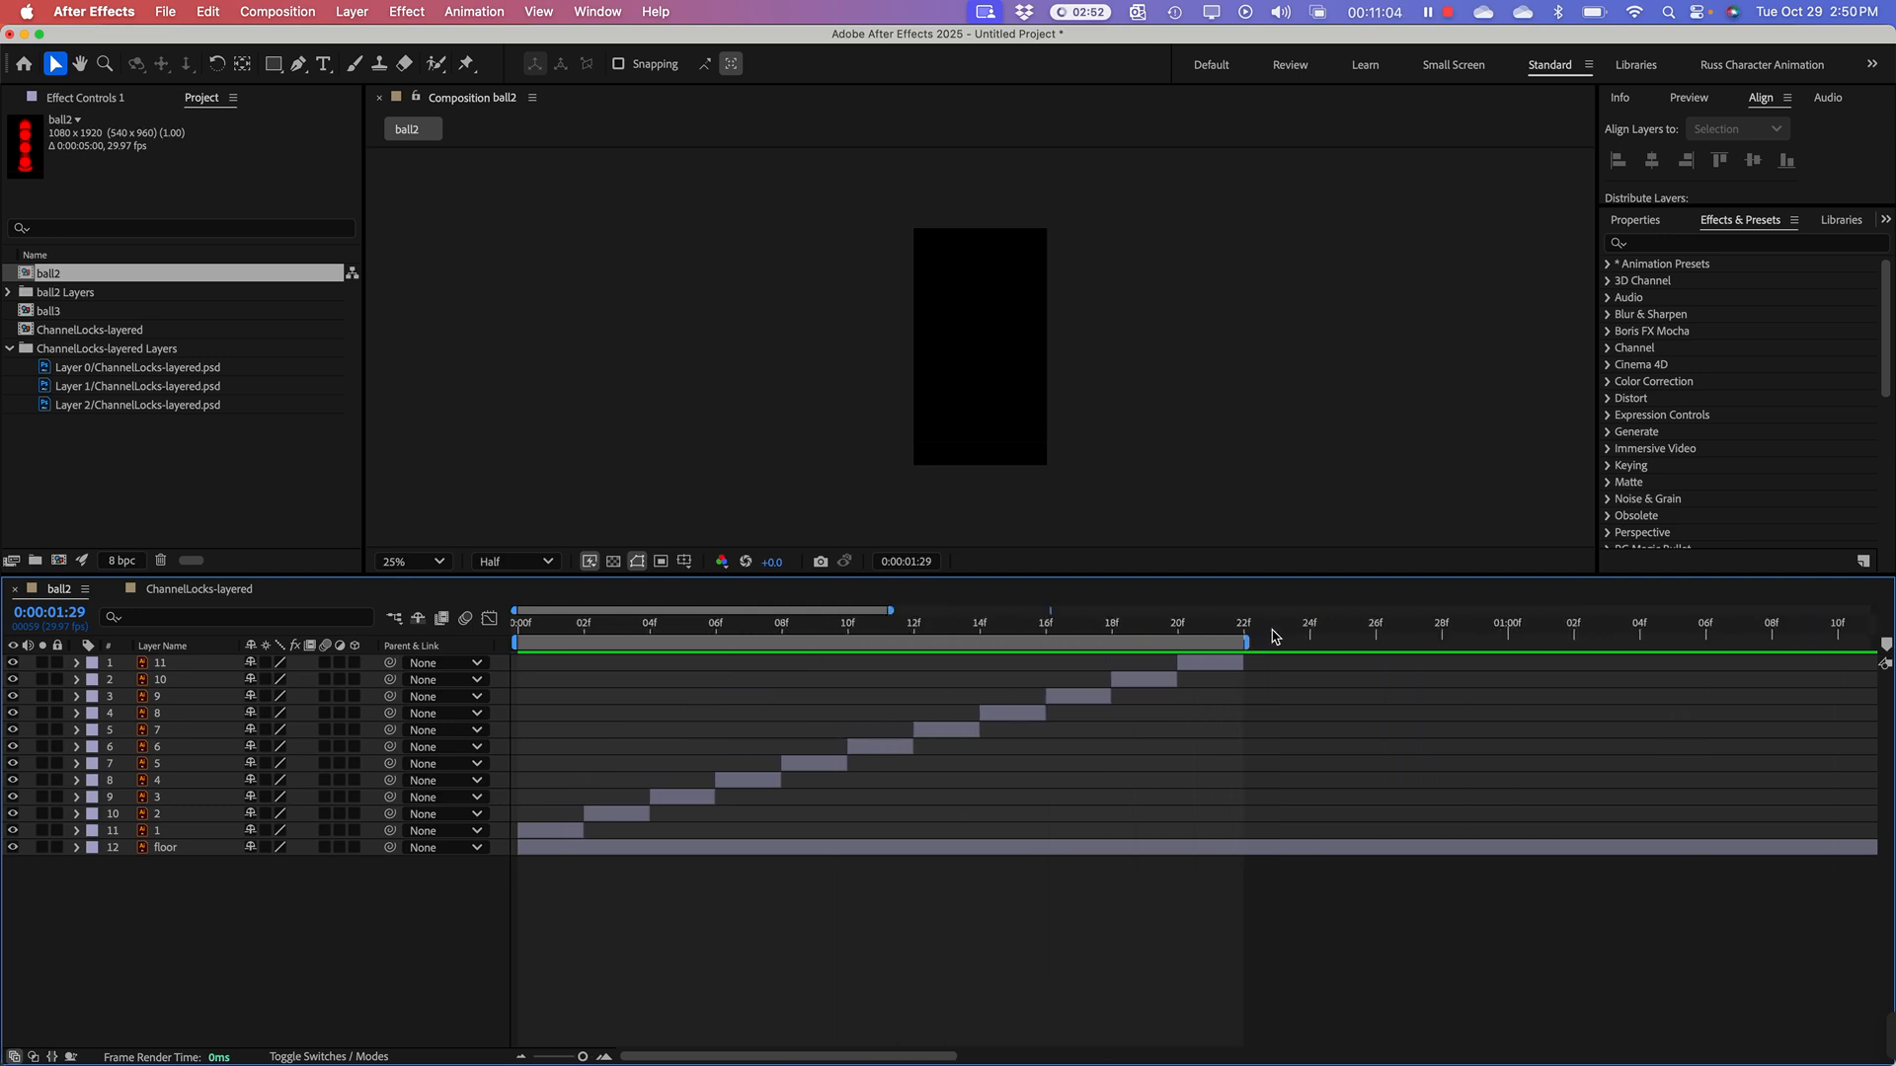
# Step: Preview the ball2 work area and scrub to frame 21 and back to frame 0 to check the looping bounce
pyautogui.press('space')
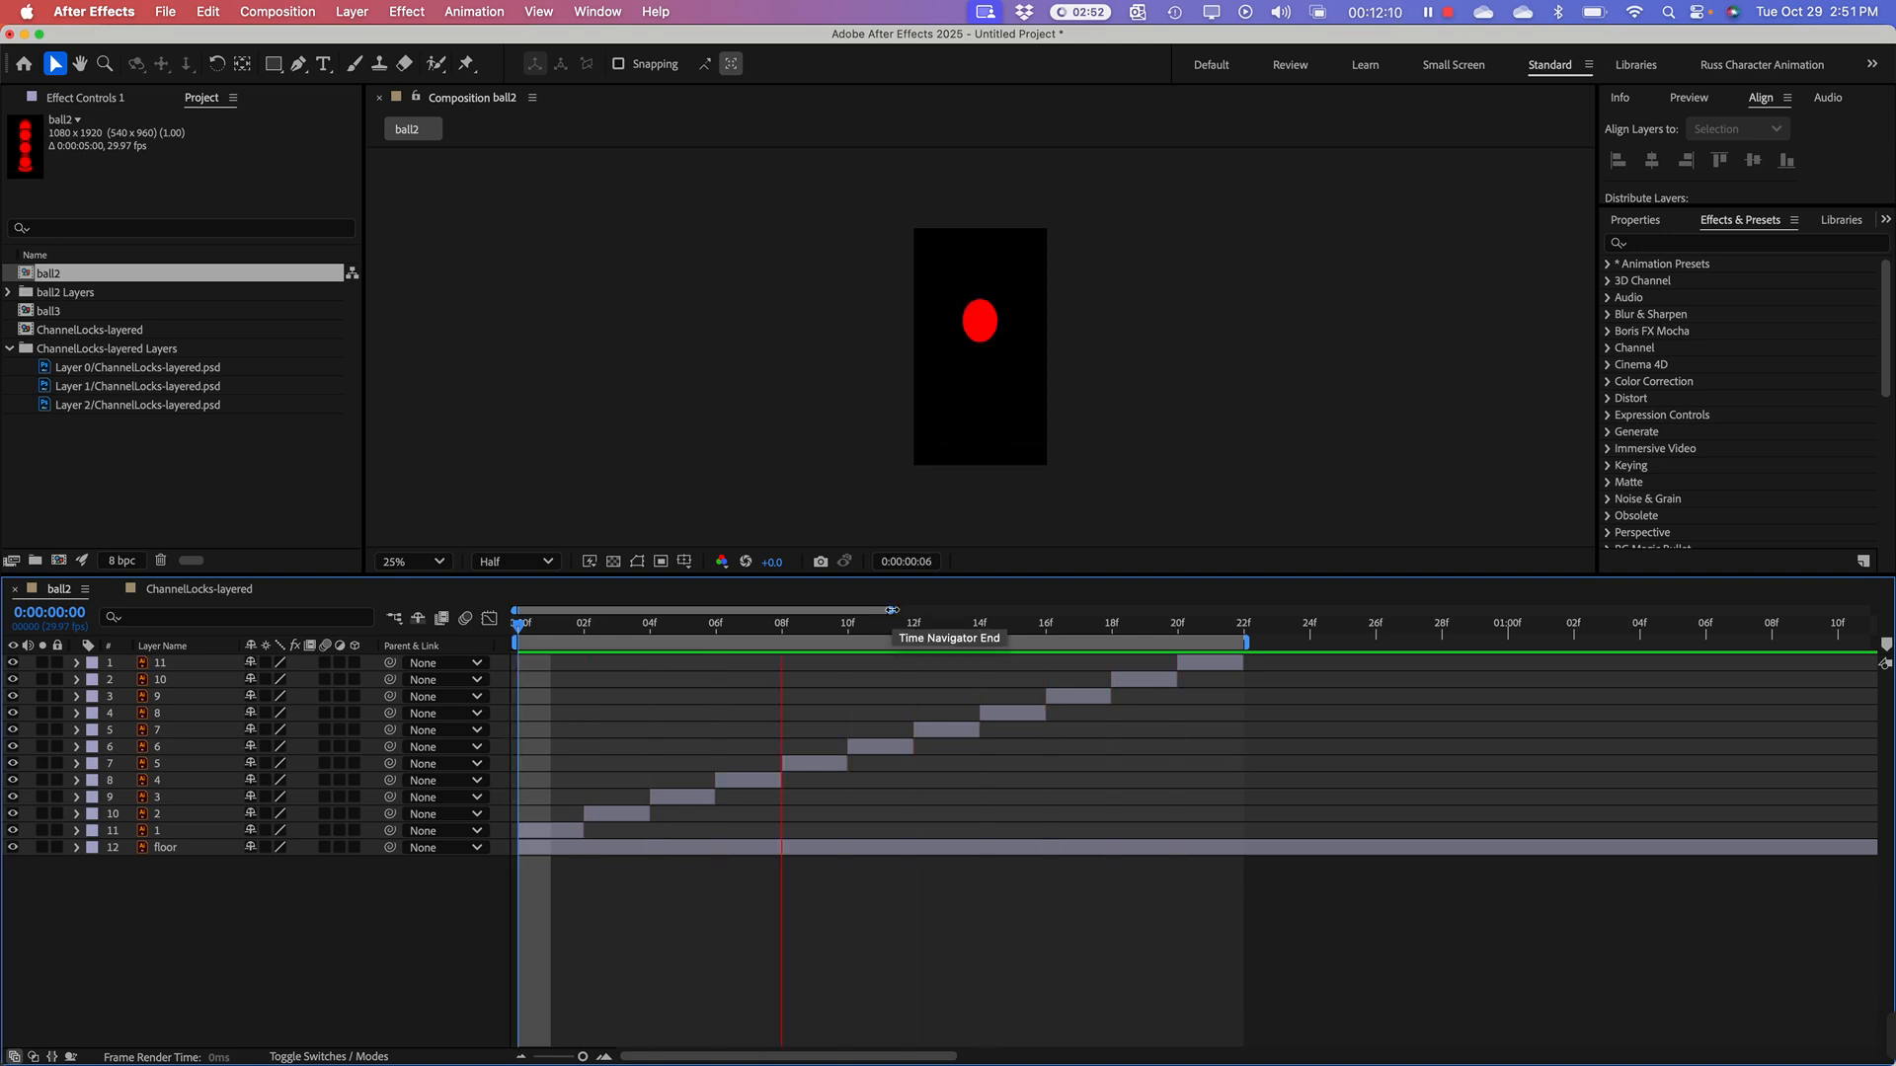
pyautogui.moveTo(889, 612); pyautogui.dragTo(1044, 611)
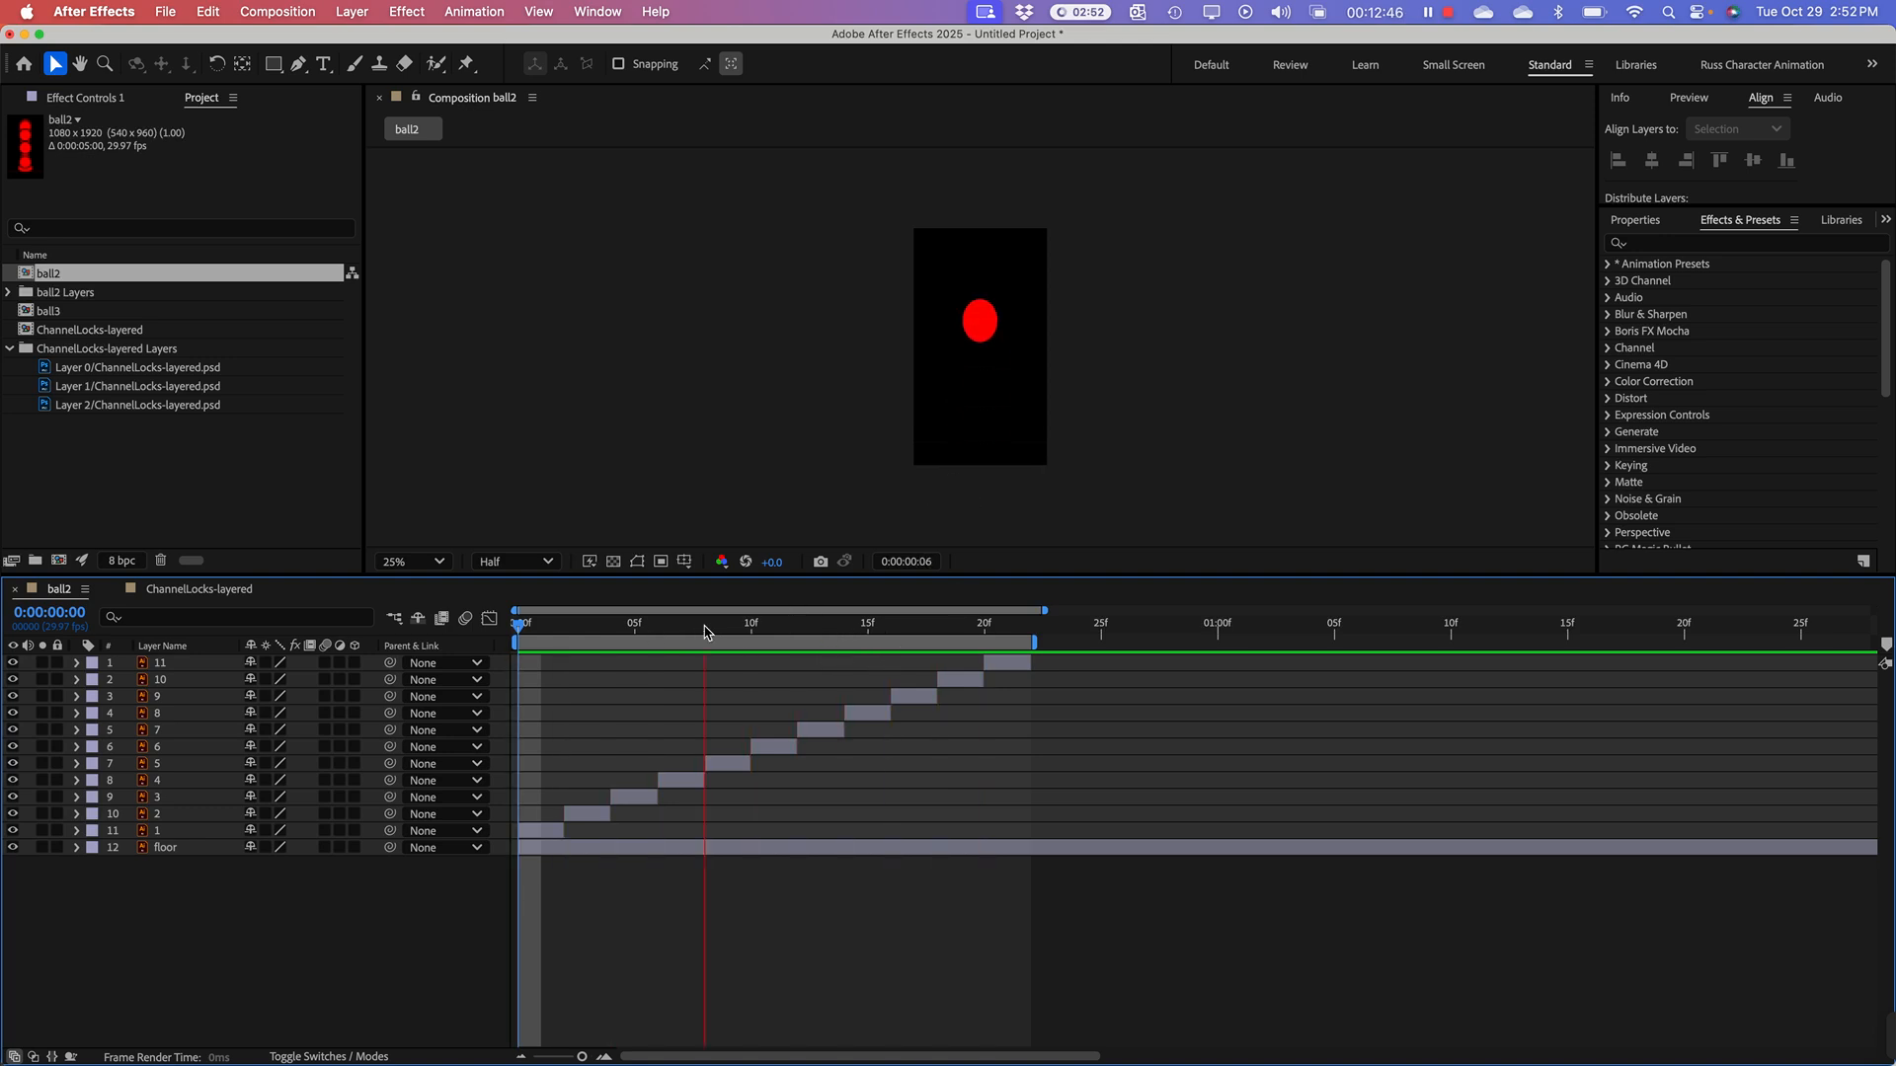
pyautogui.click(533, 627)
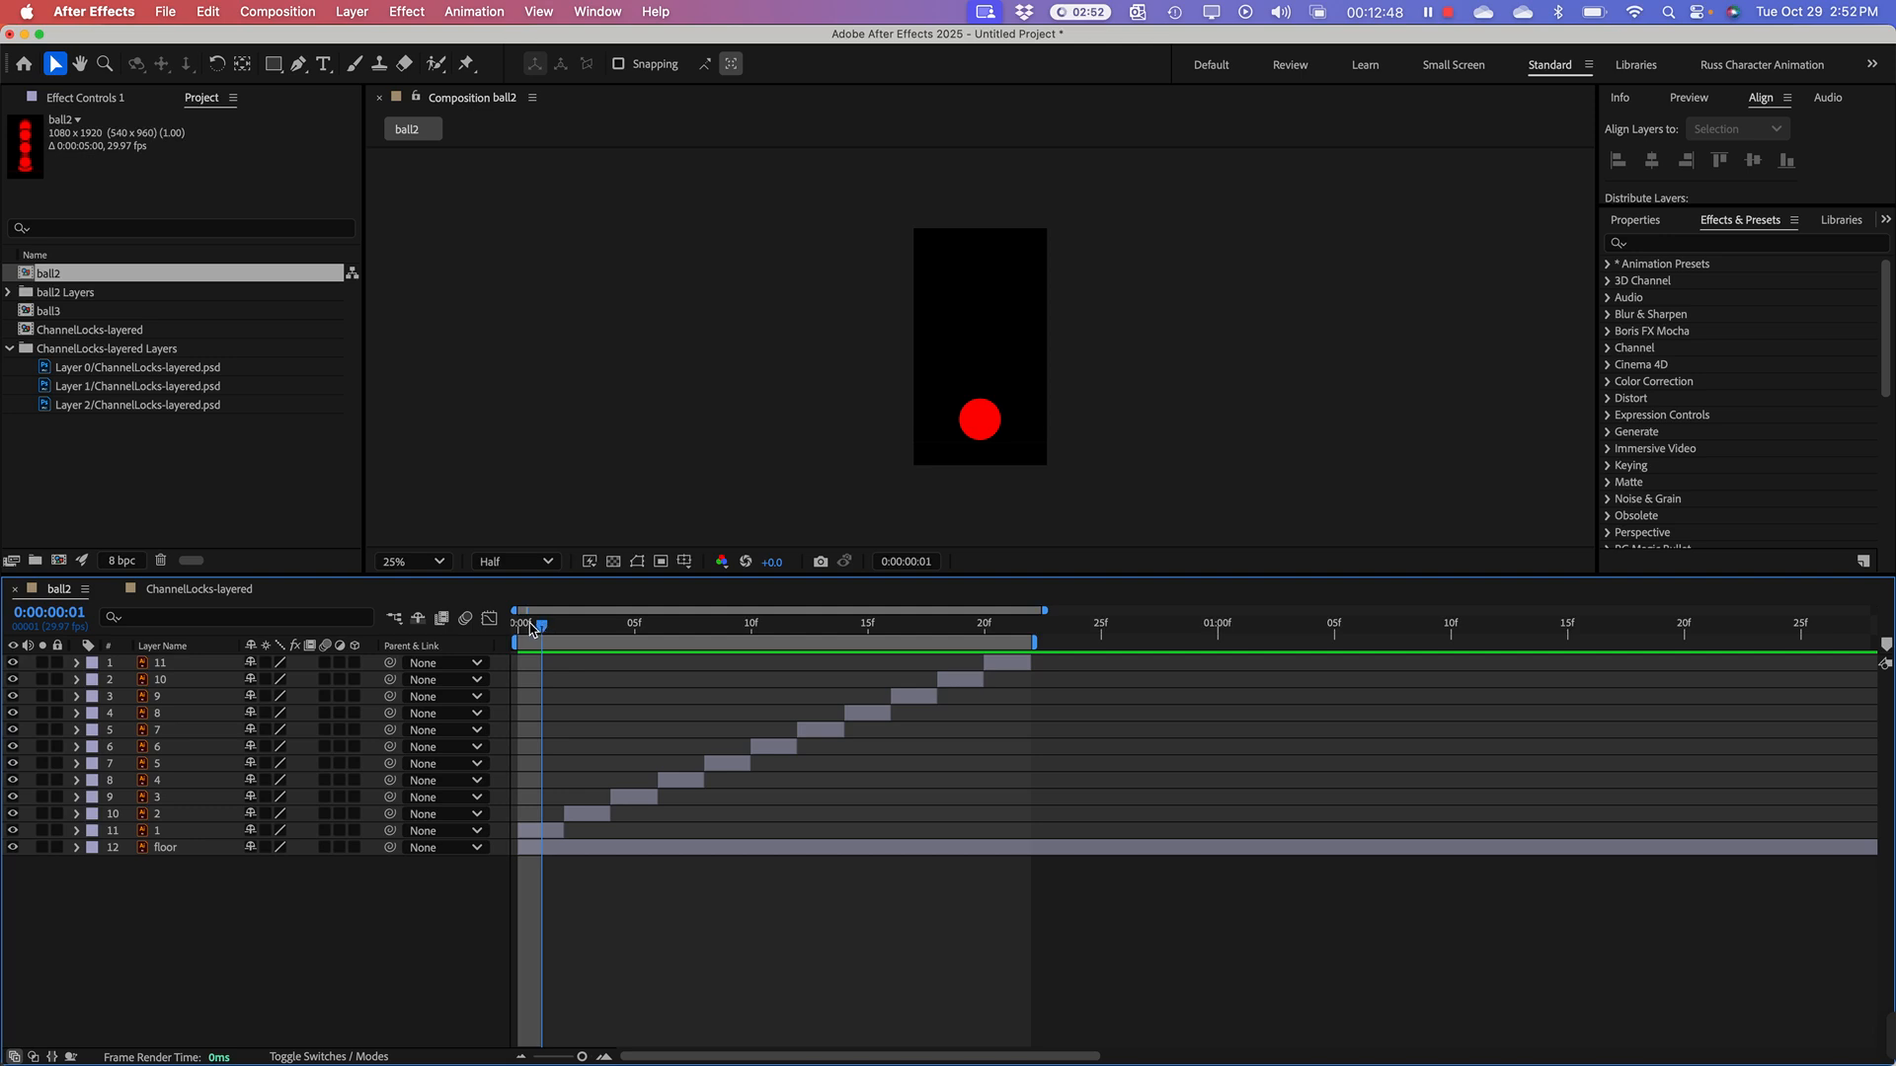
pyautogui.moveTo(534, 627); pyautogui.dragTo(1009, 690)
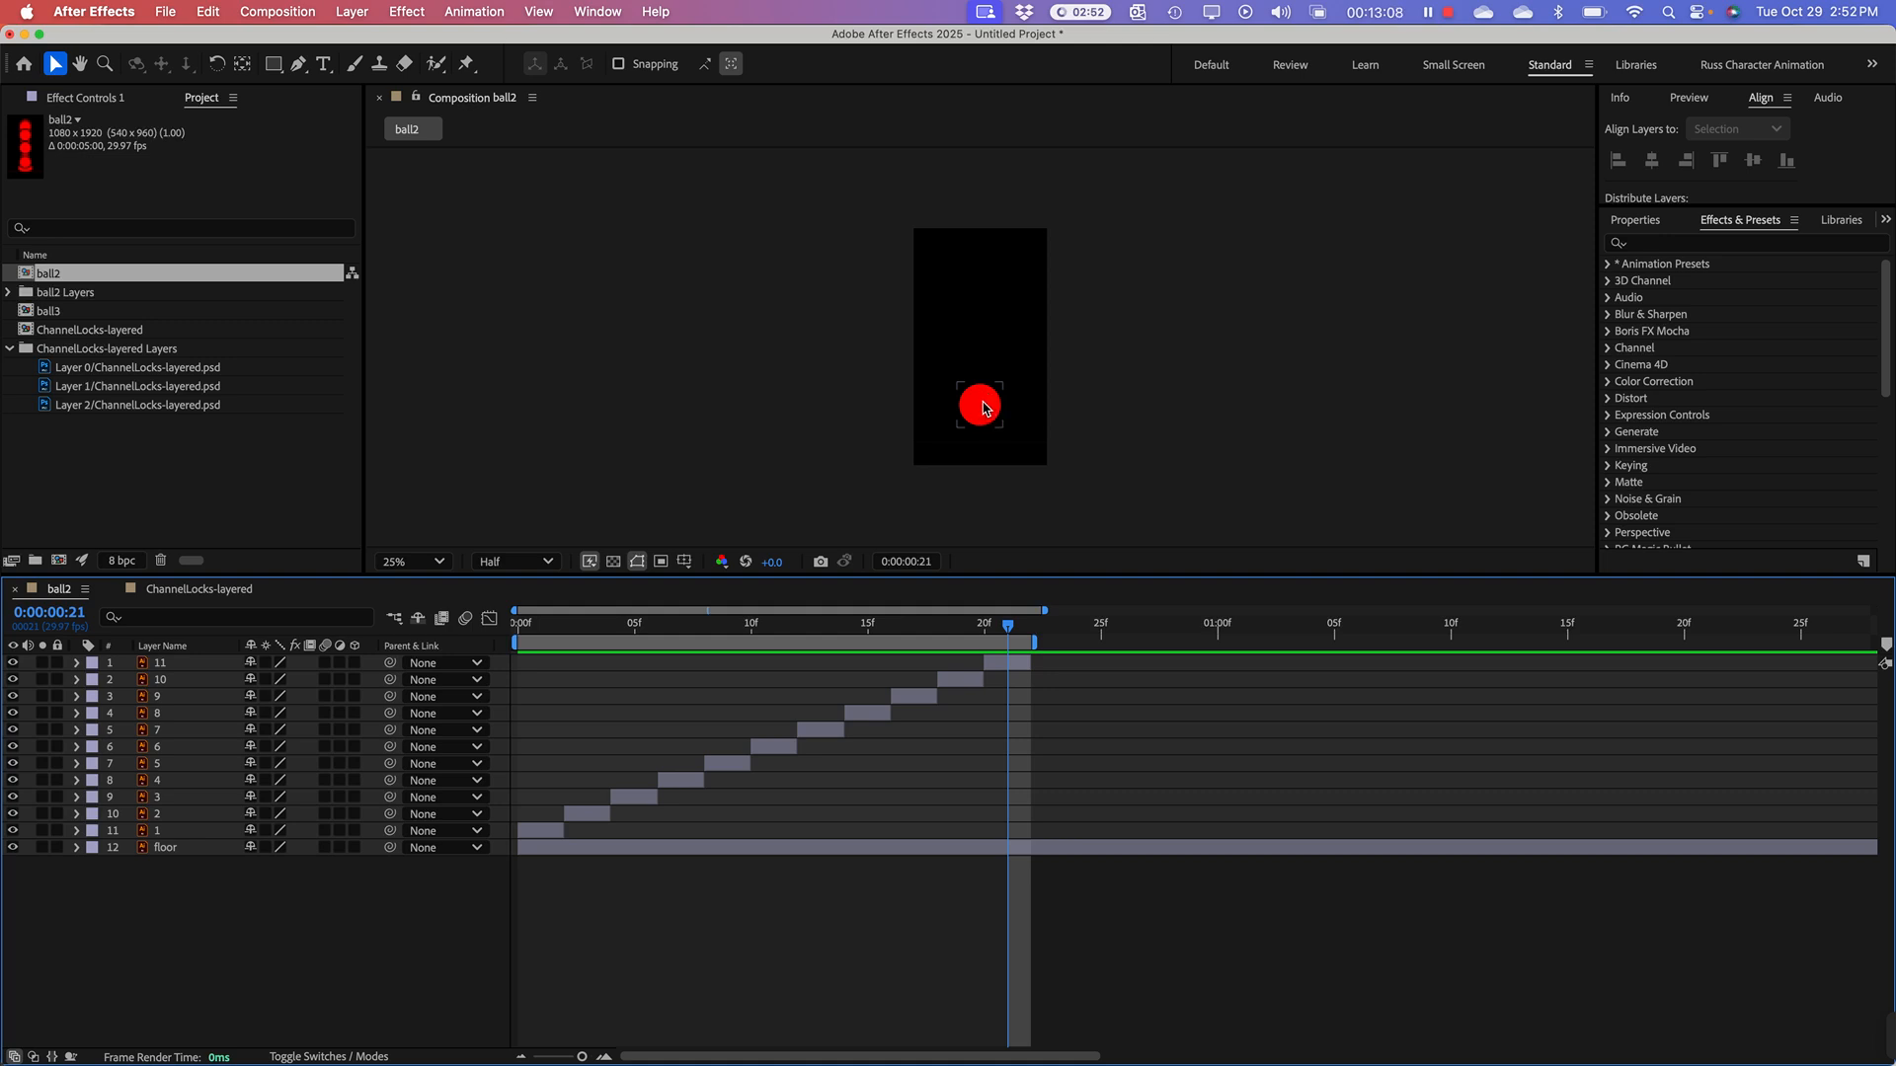
pyautogui.press('space')
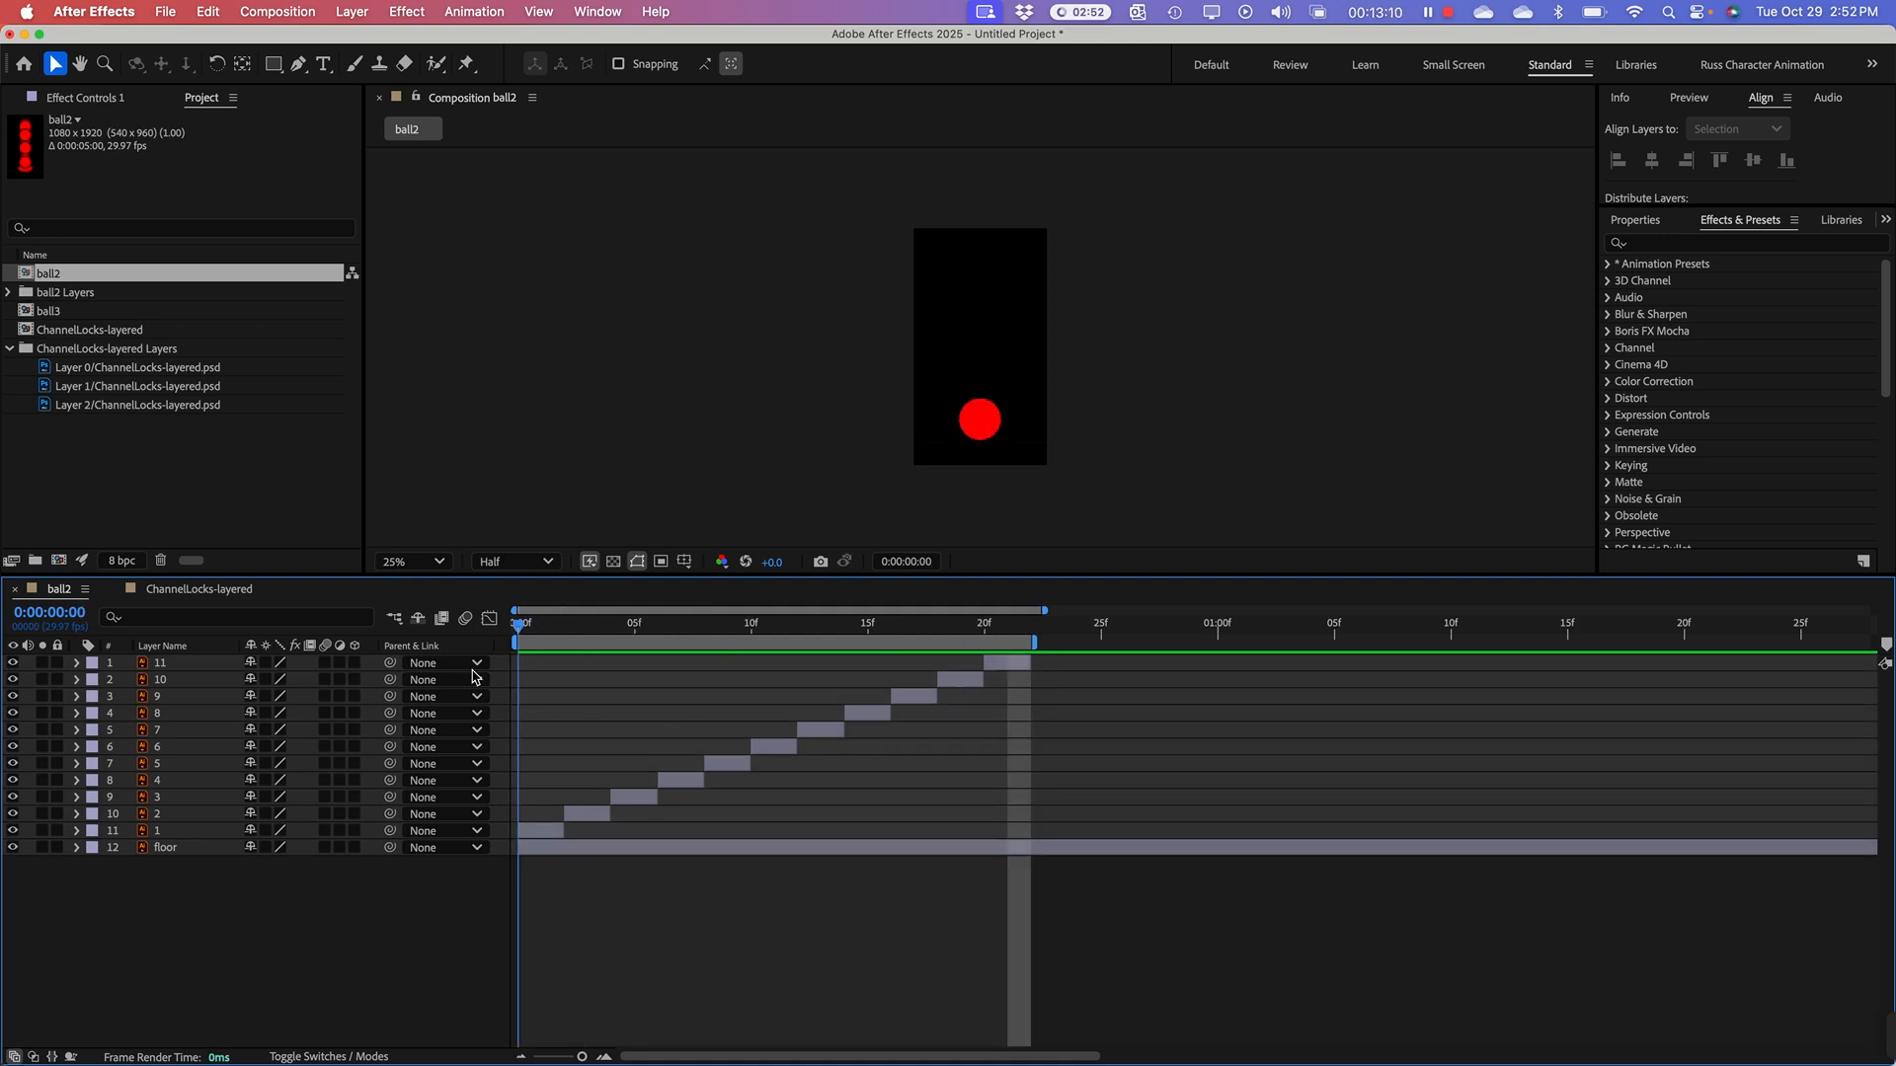
pyautogui.press('space')
pyautogui.moveTo(1008, 657); pyautogui.dragTo(496, 735)
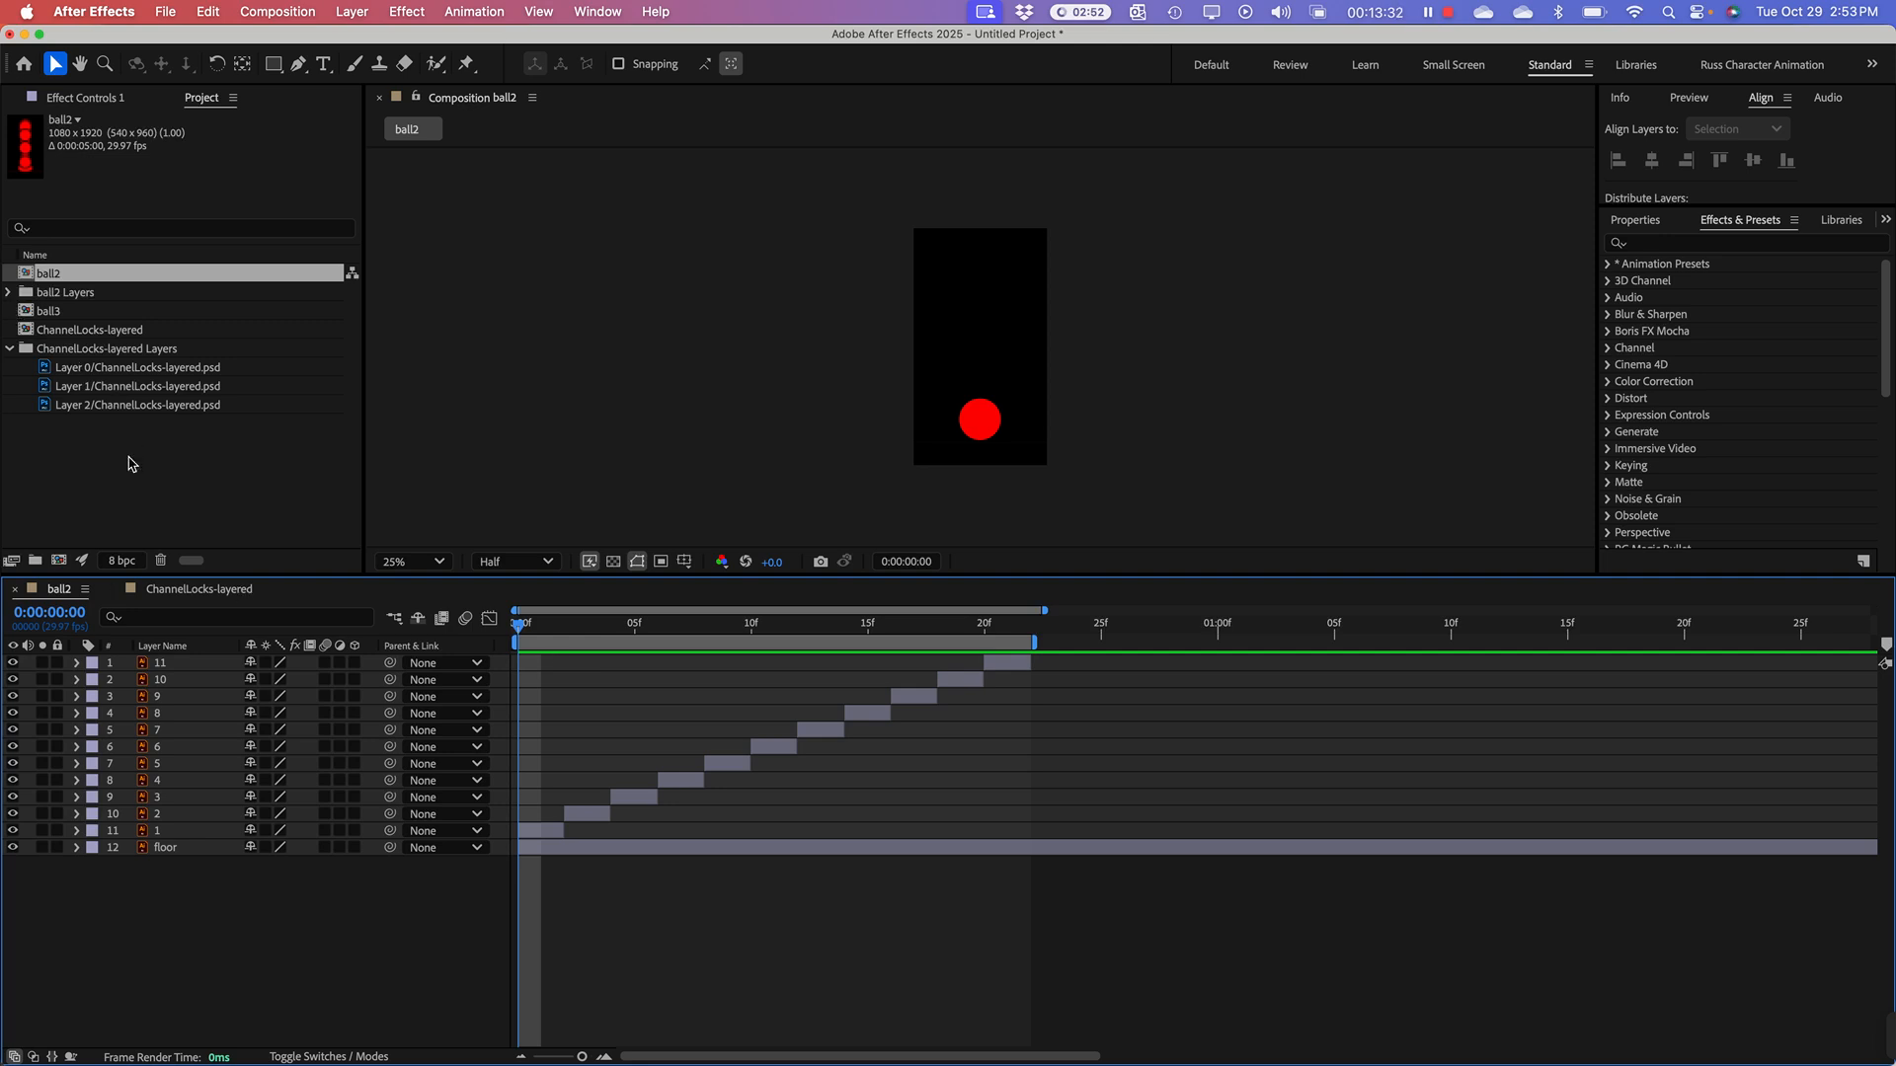
# Step: Open the ball3 composition and magnify its timeline to show individual frames
pyautogui.click(84, 486)
pyautogui.click(27, 314)
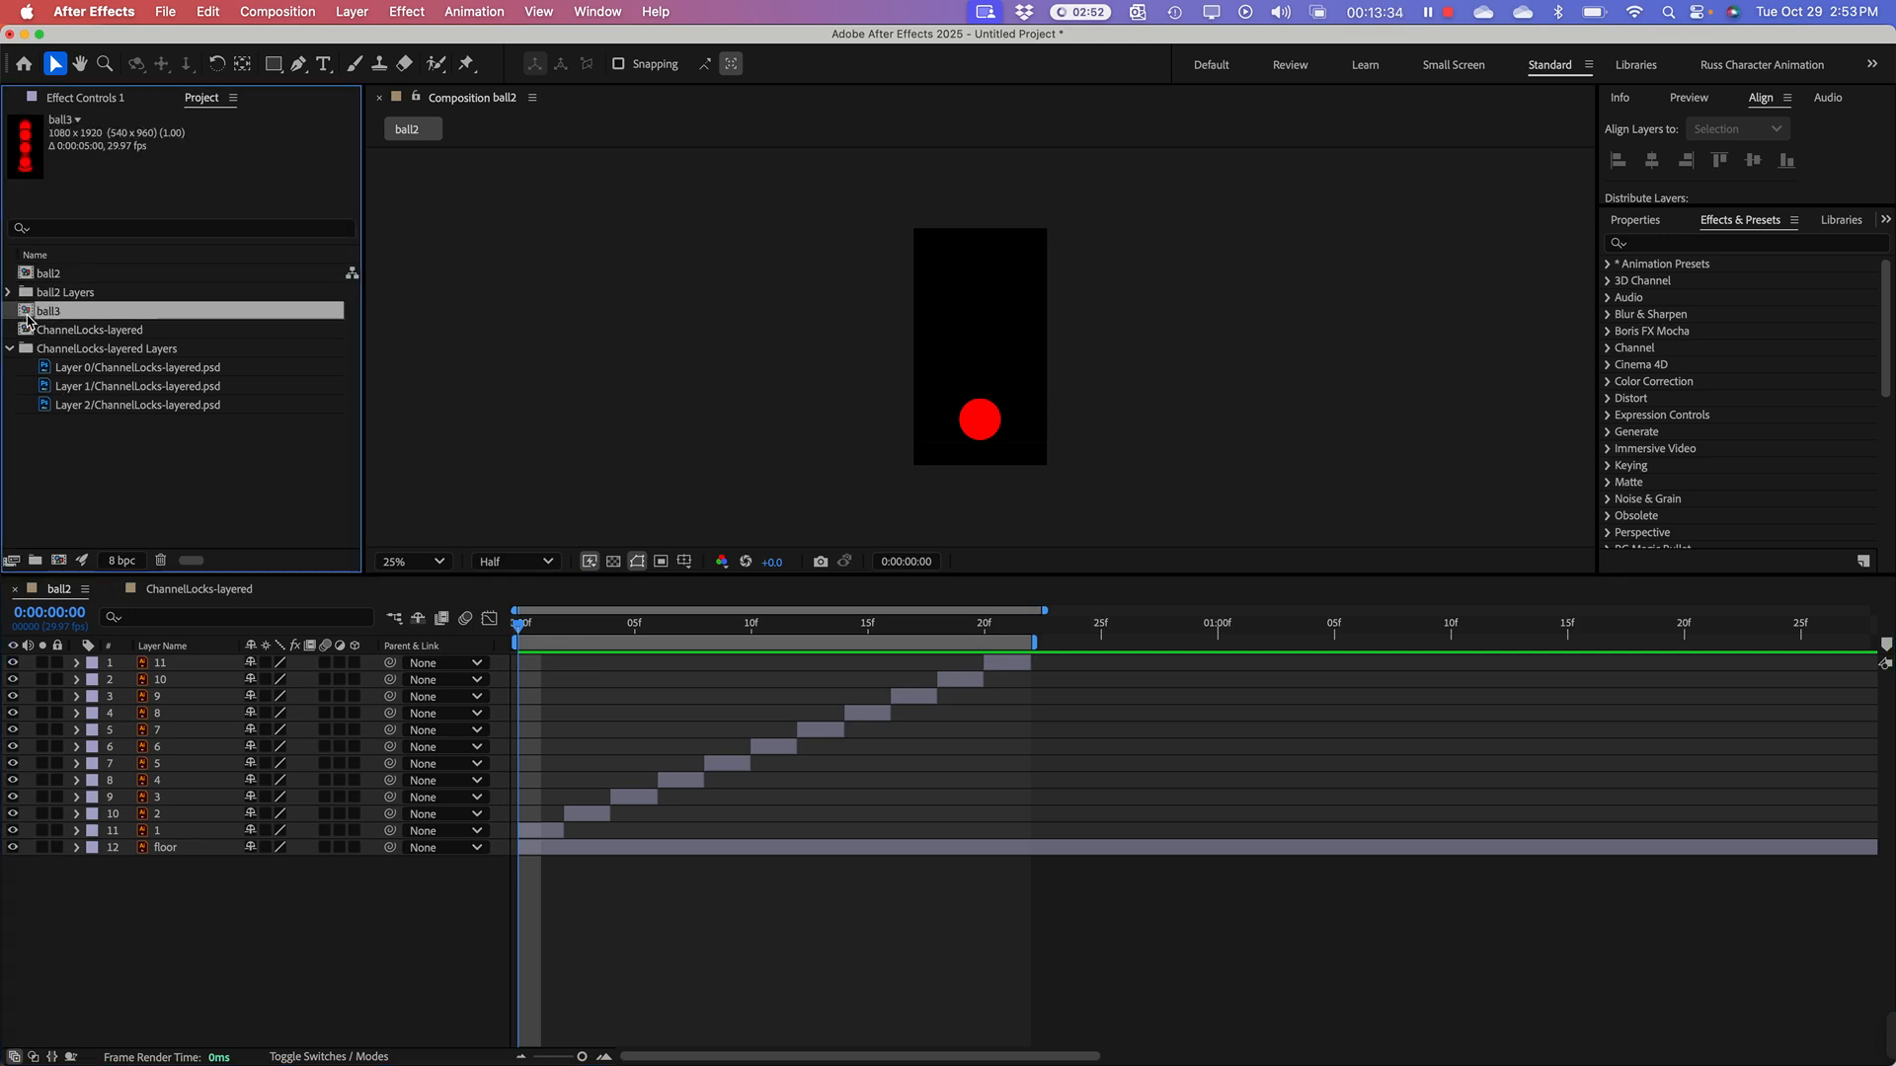
pyautogui.doubleClick(27, 314)
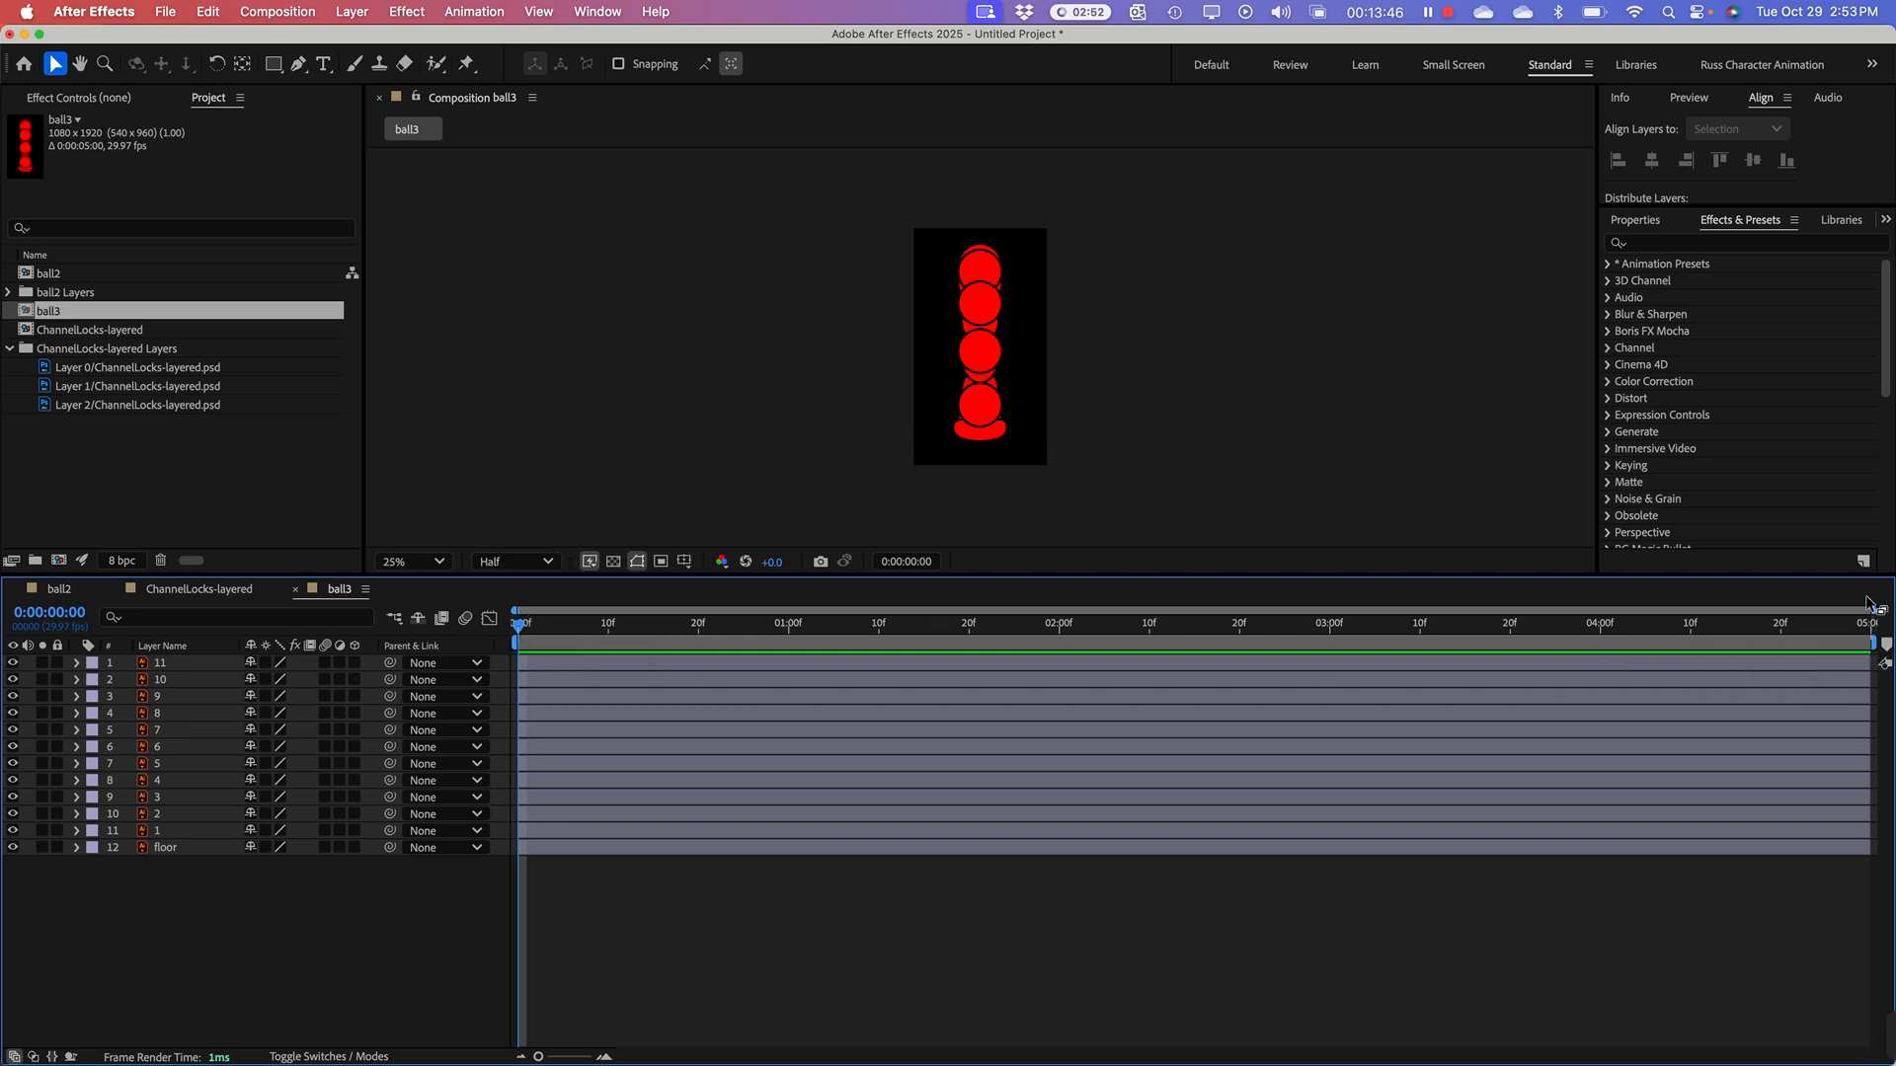
pyautogui.moveTo(1873, 612); pyautogui.dragTo(768, 611)
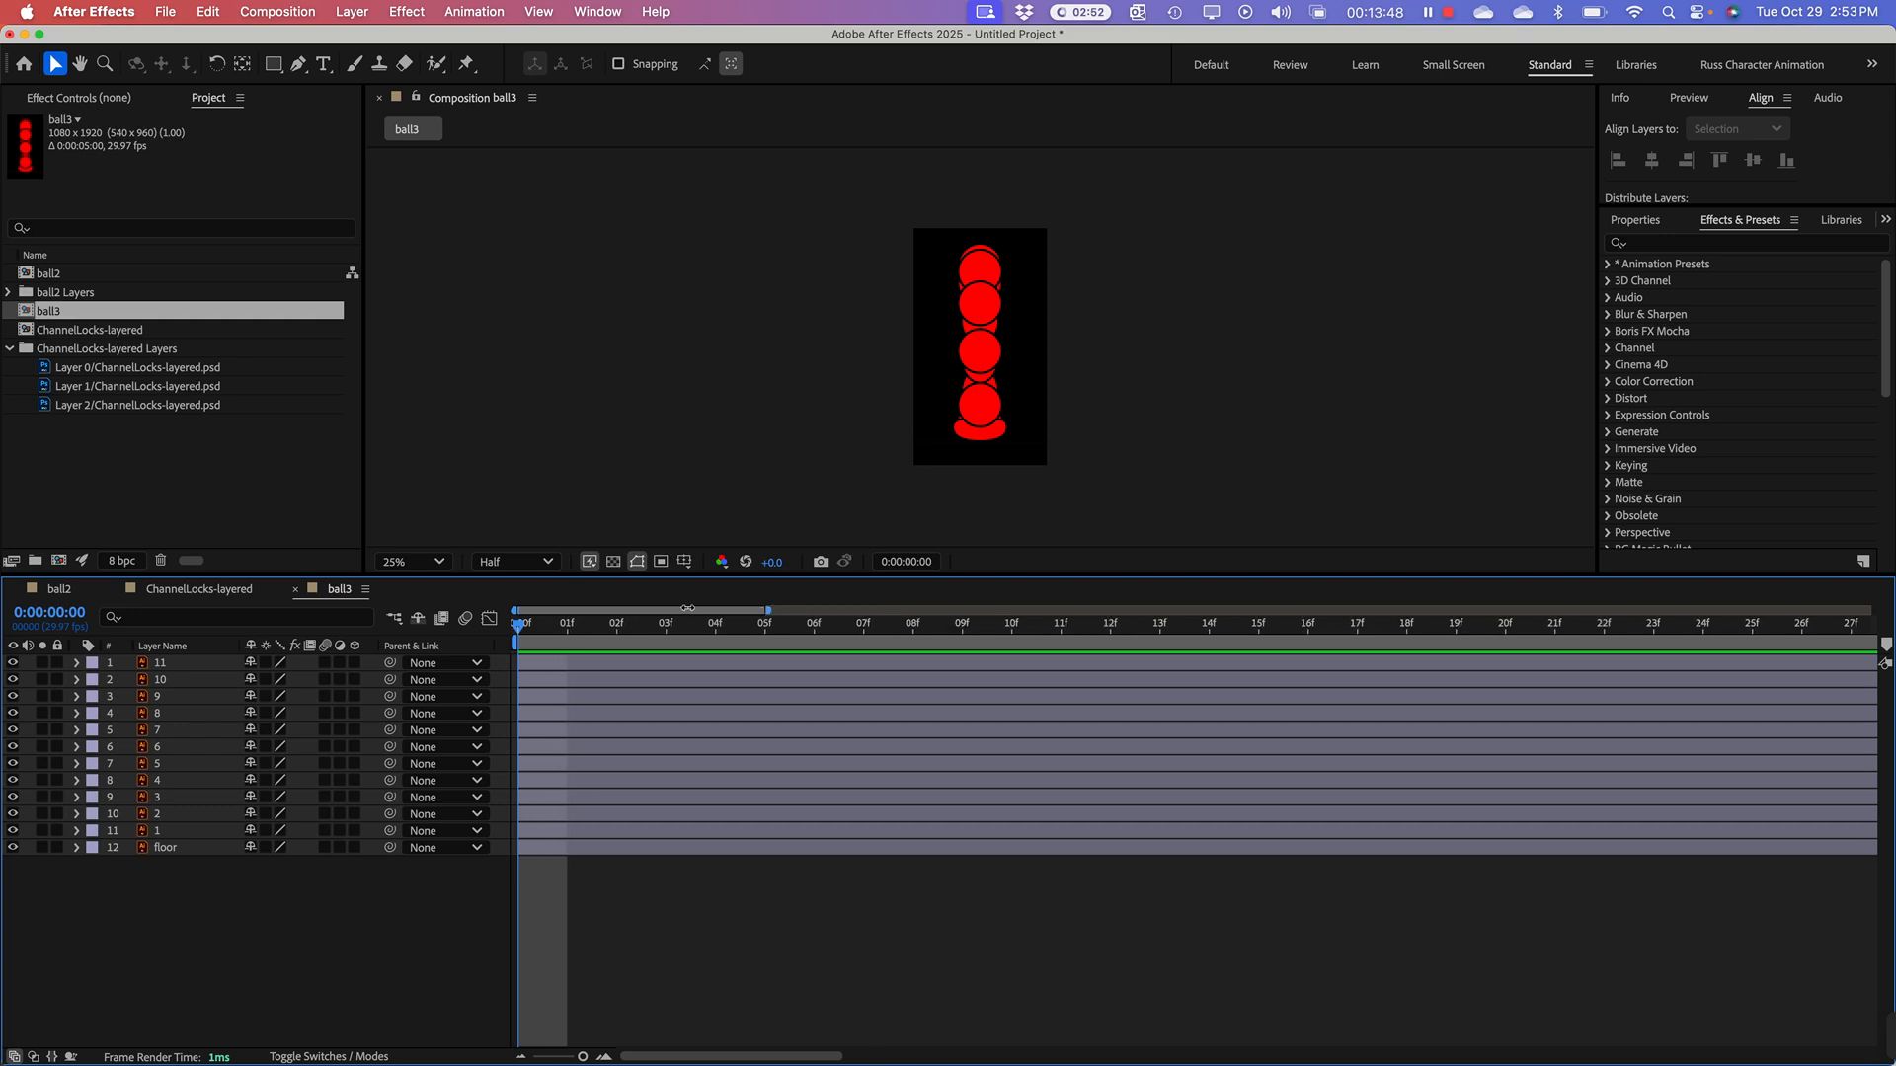
# Step: Select the ball3 layers named 1 through 11, leaving out the floor layer, and trim their ends at frame 2
pyautogui.moveTo(514, 628); pyautogui.dragTo(614, 639)
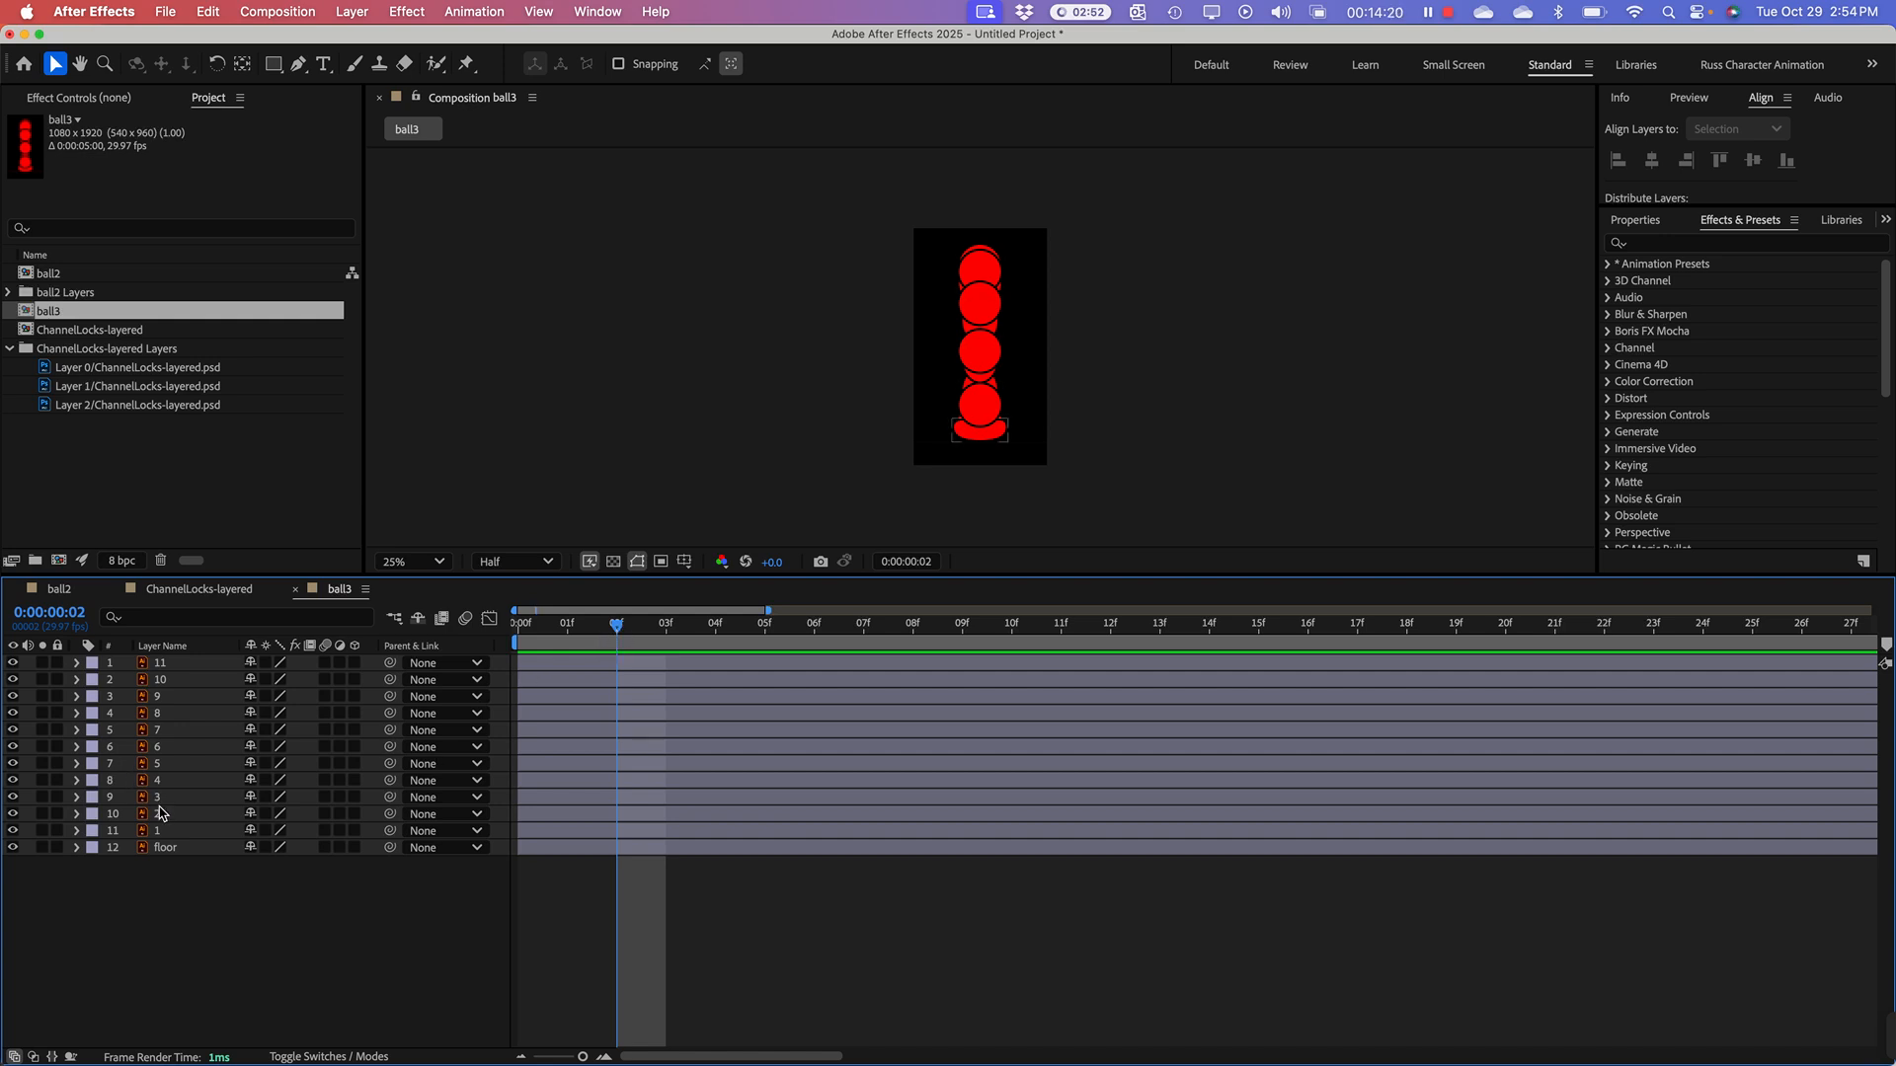
pyautogui.click(170, 834)
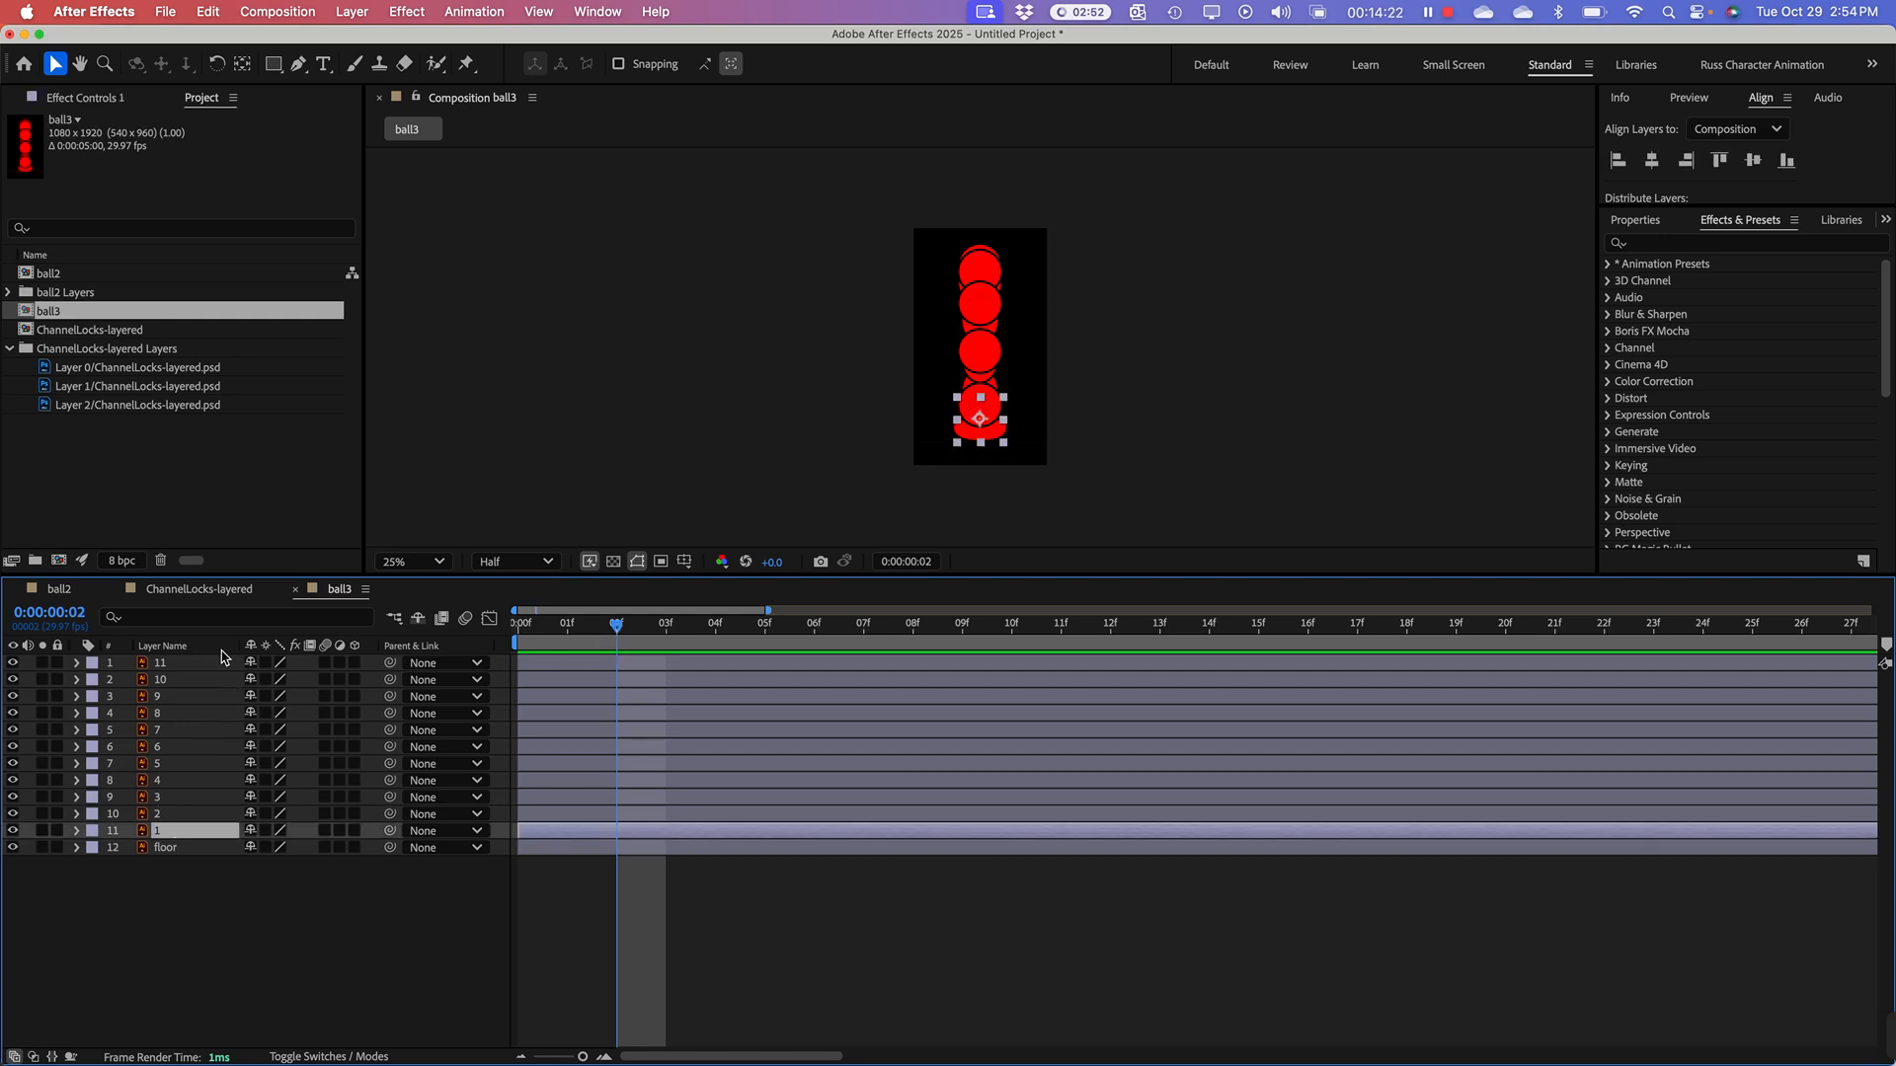
pyautogui.keyDown('shift'); pyautogui.click(168, 678); pyautogui.keyUp('shift')
pyautogui.keyDown('shift'); pyautogui.click(169, 663); pyautogui.keyUp('shift')
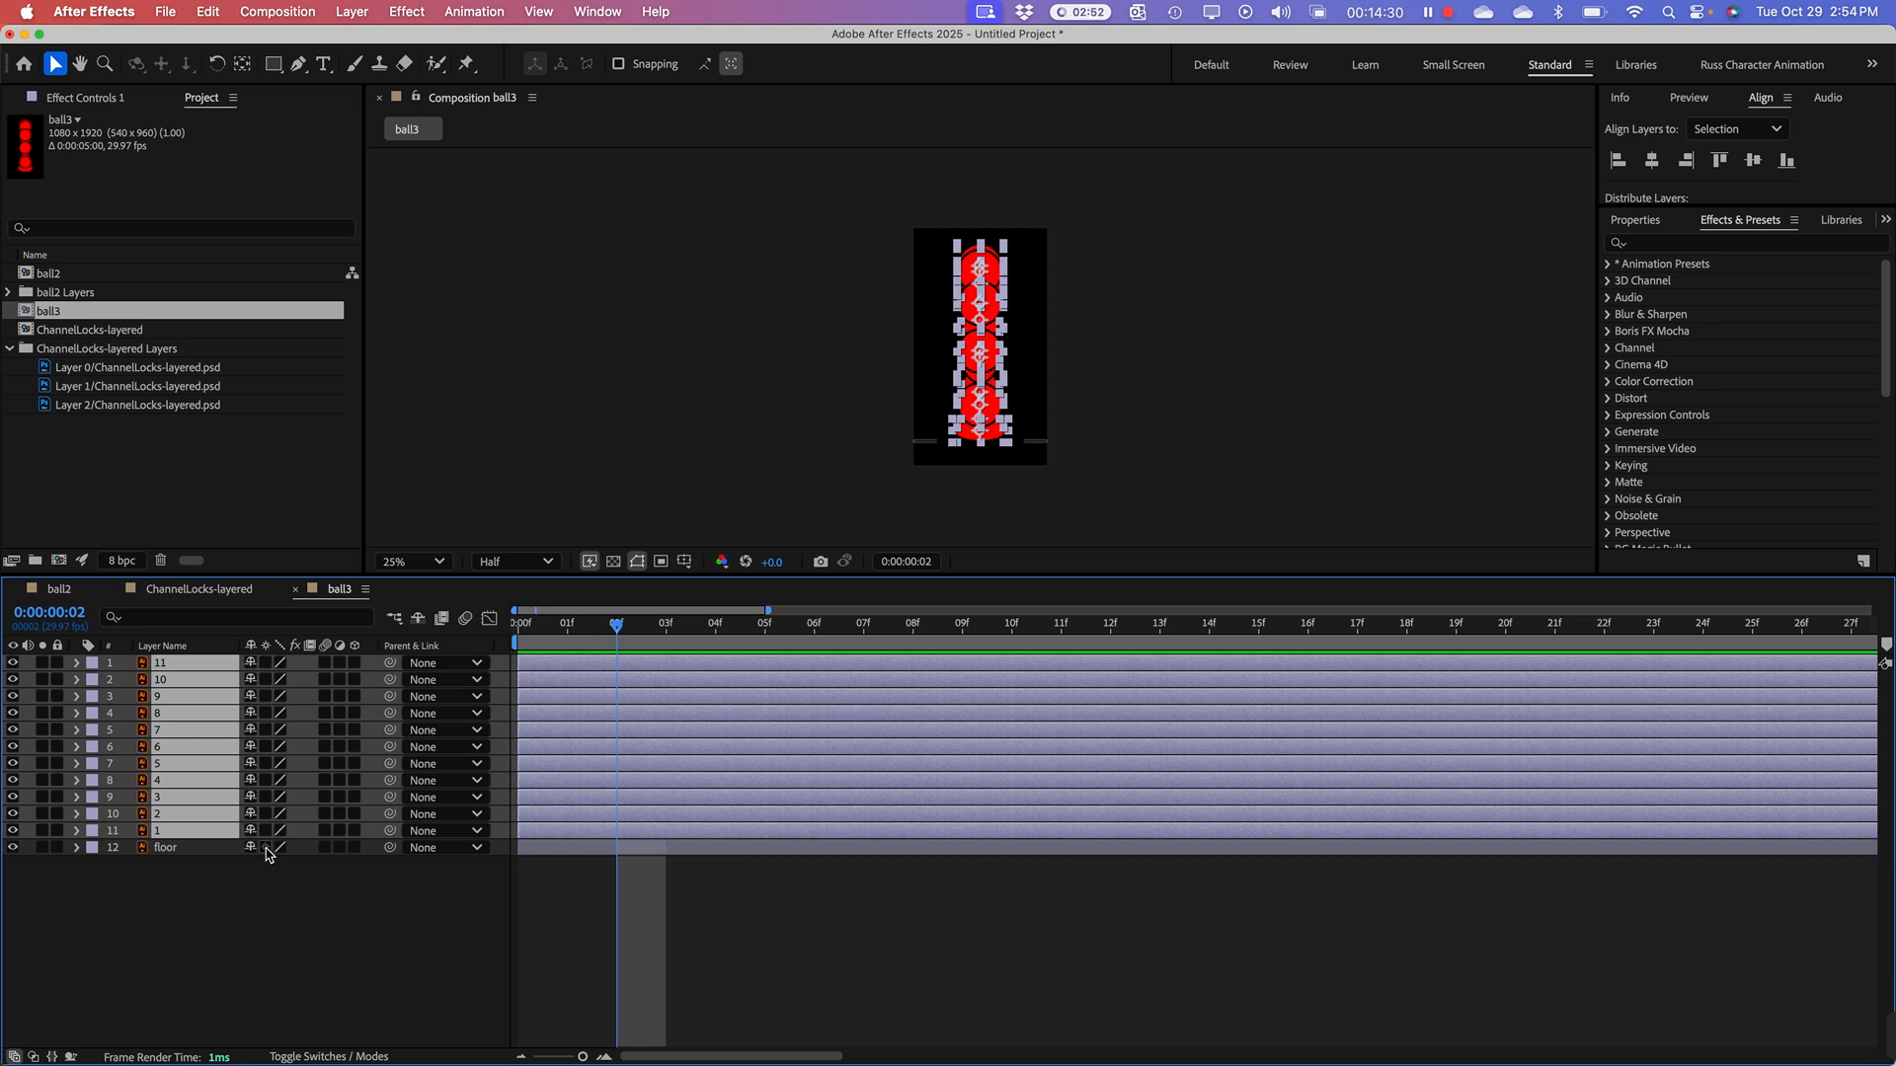
pyautogui.hotkey('alt', ']')
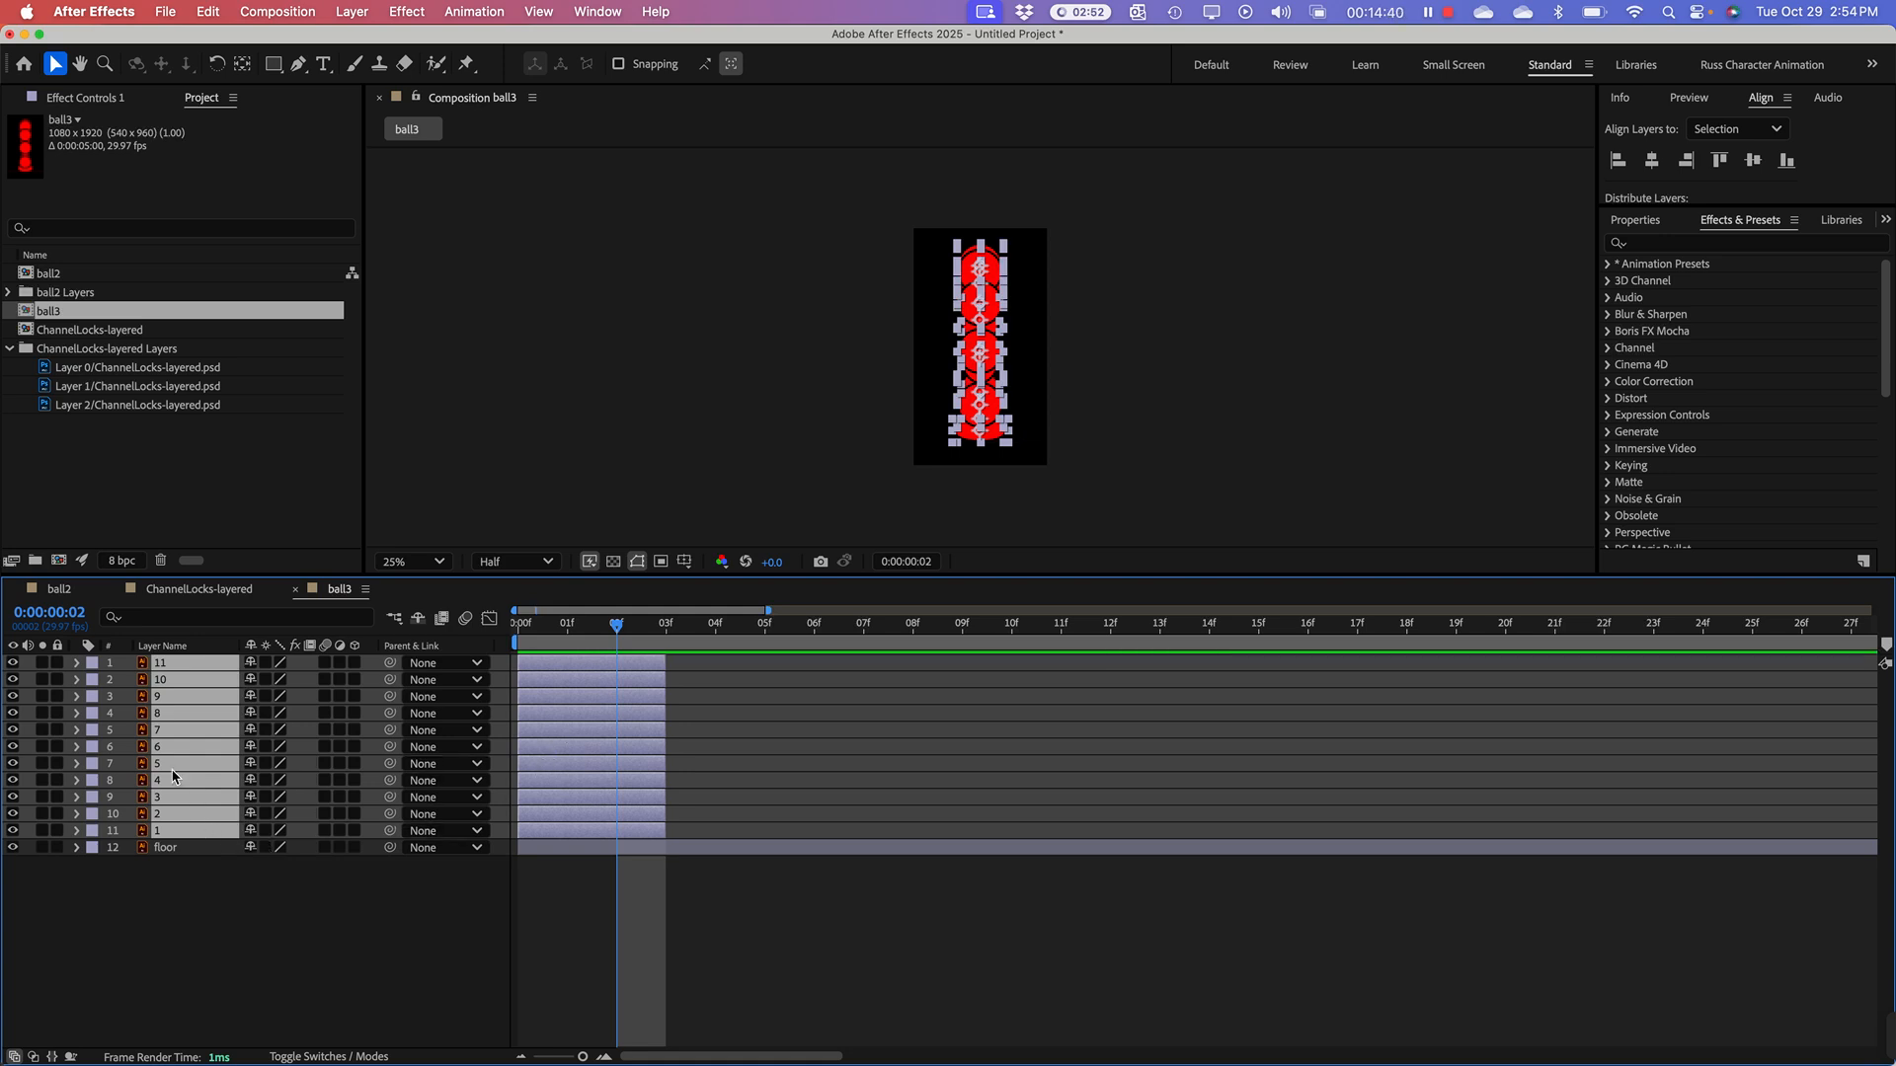
# Step: Sequence ball layers 1 through 11 end to end in ball3, without overlap
pyautogui.rightClick(188, 711)
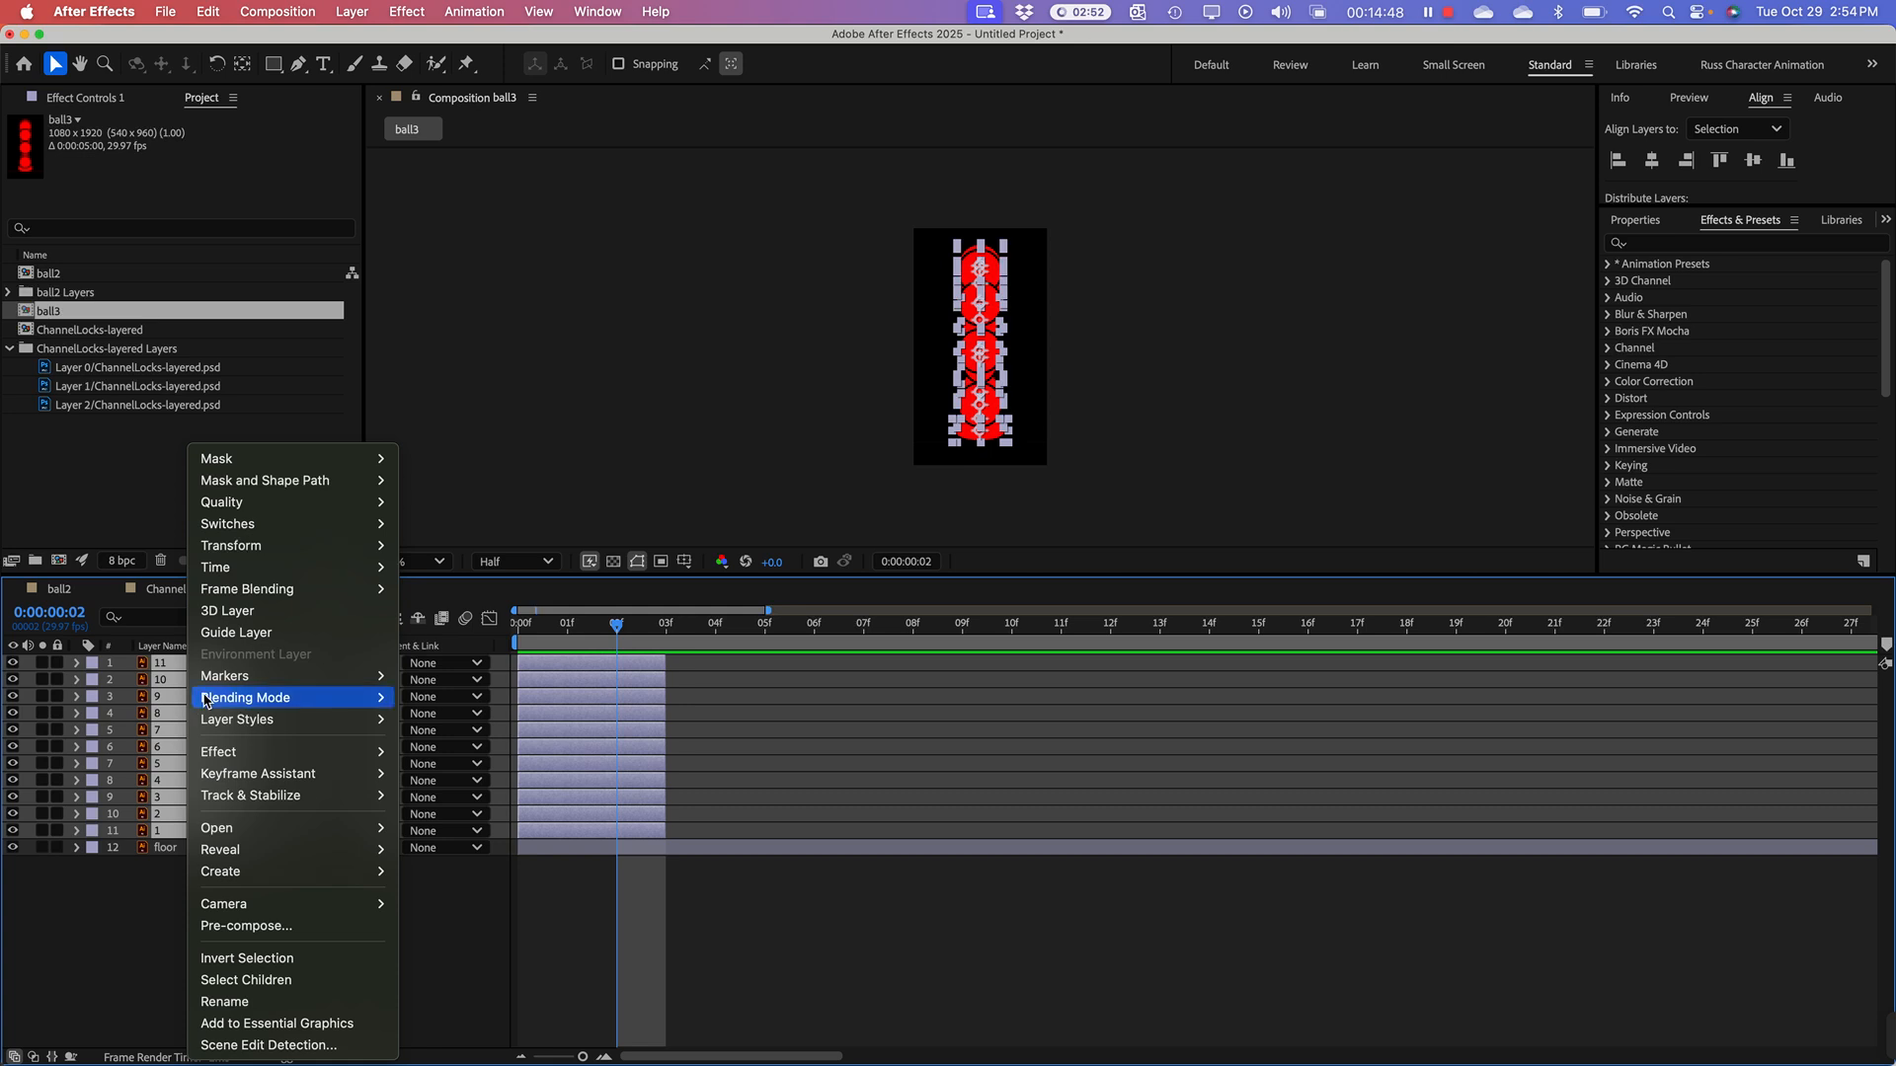
pyautogui.moveTo(242, 778)
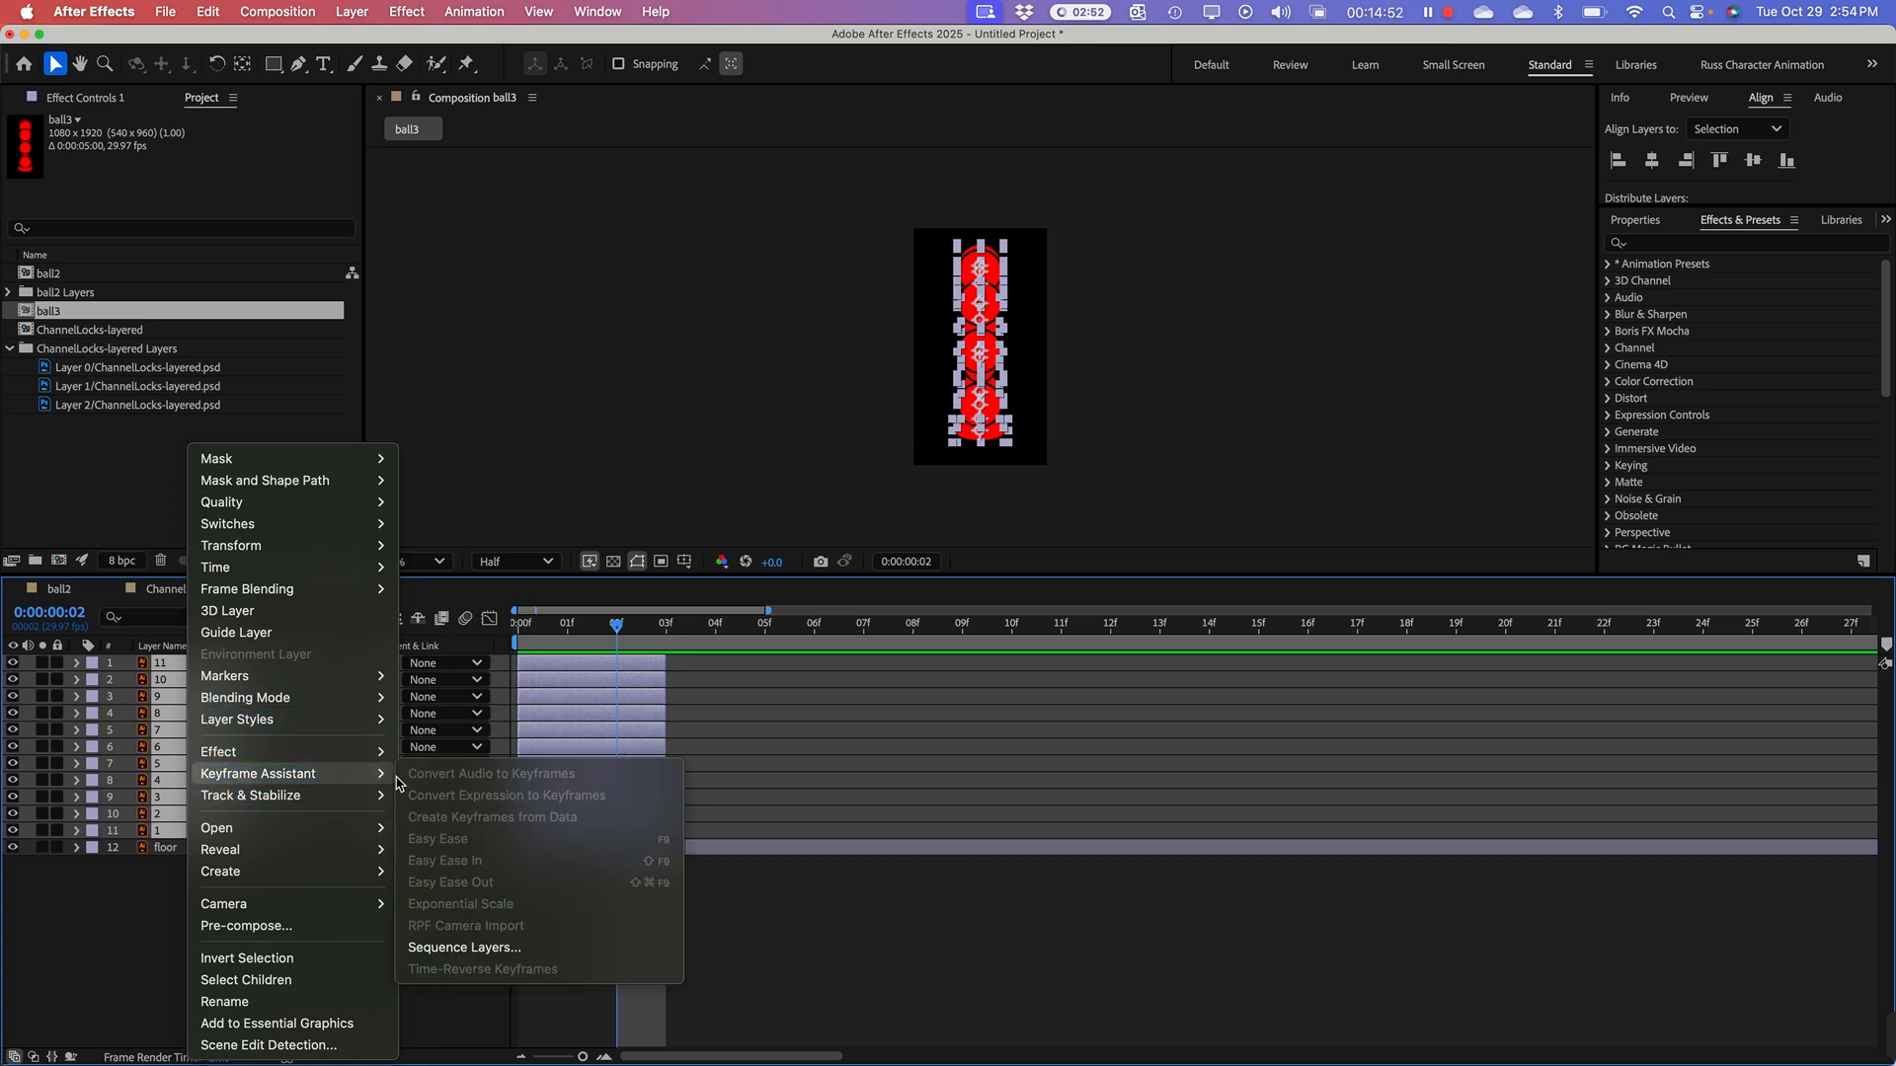
pyautogui.click(474, 949)
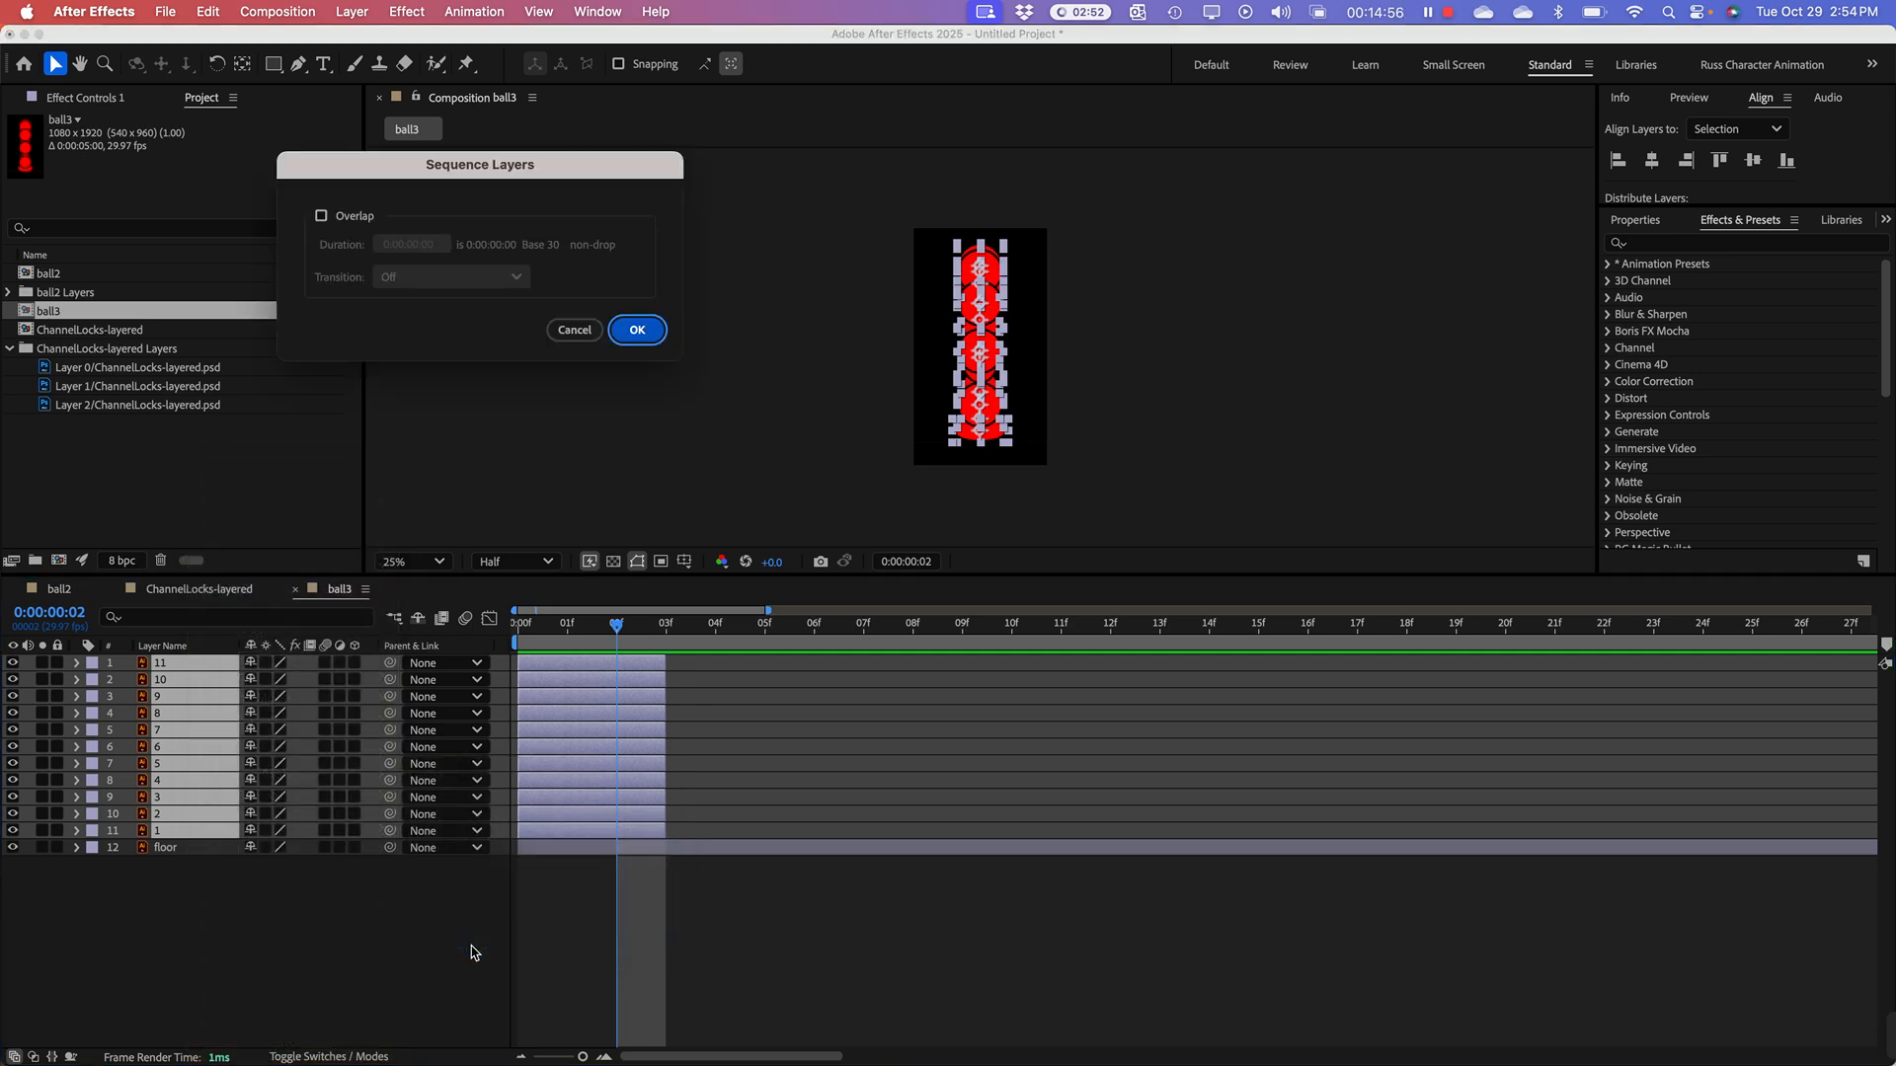
pyautogui.click(638, 332)
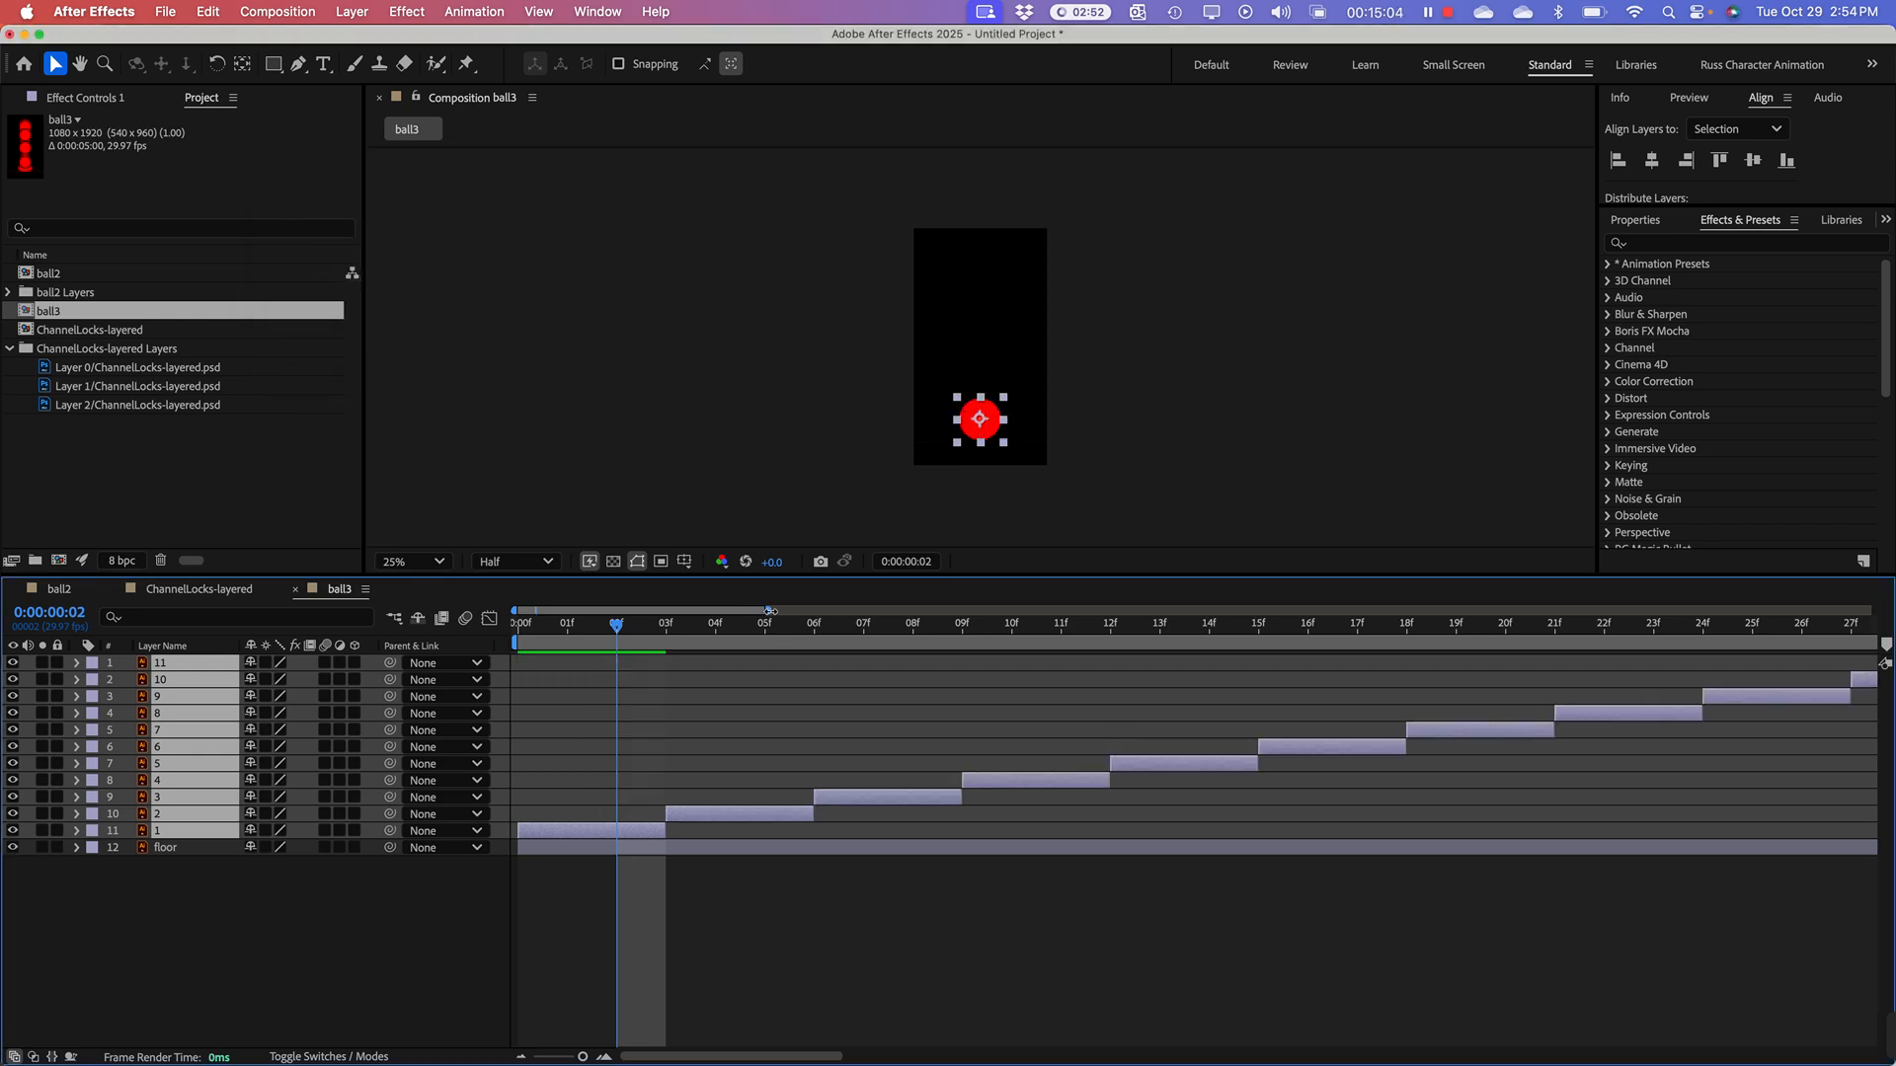
# Step: End the ball3 work area at 1 second 3 frames, and return the playhead to frame 0 with no layers selected
pyautogui.moveTo(770, 611)
pyautogui.mouseDown()
pyautogui.moveTo(1692, 614)
pyautogui.moveTo(1866, 647)
pyautogui.moveTo(1064, 661)
pyautogui.moveTo(813, 691)
pyautogui.mouseUp()
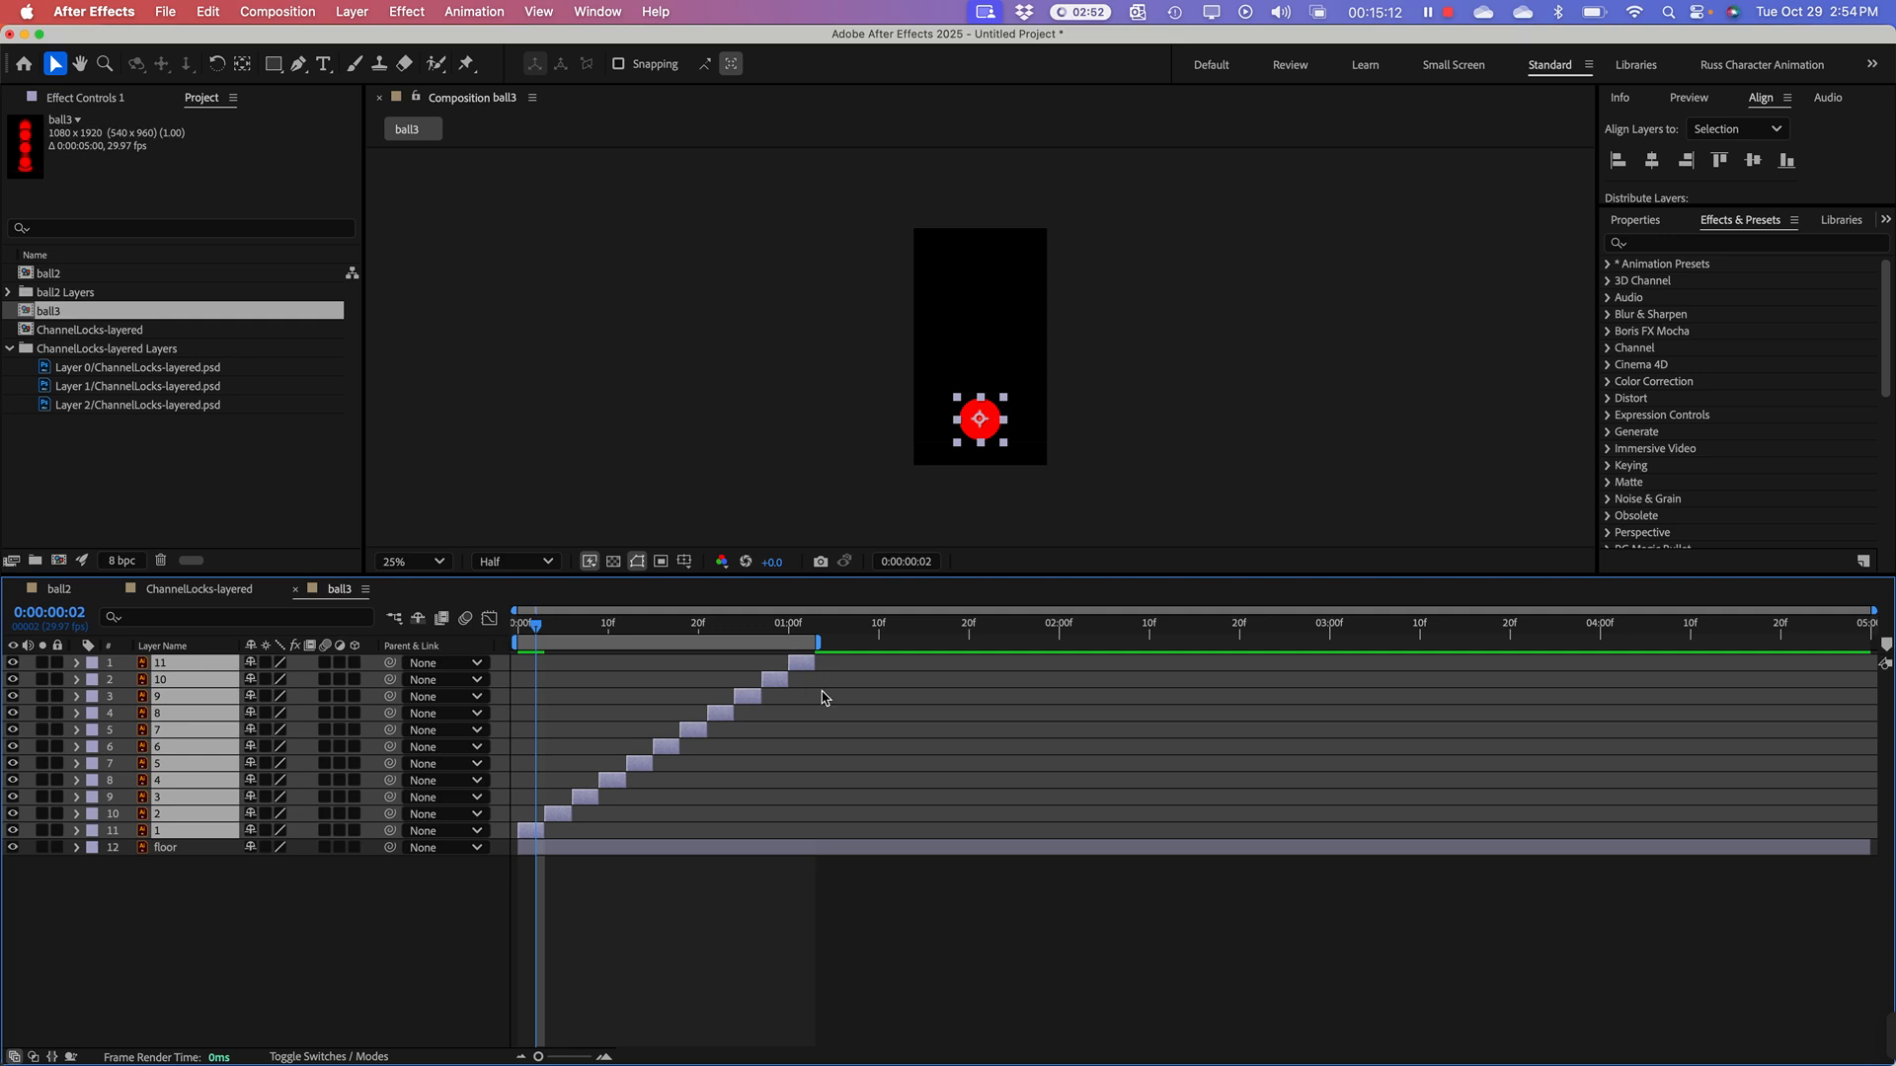
pyautogui.moveTo(1875, 610); pyautogui.dragTo(881, 597)
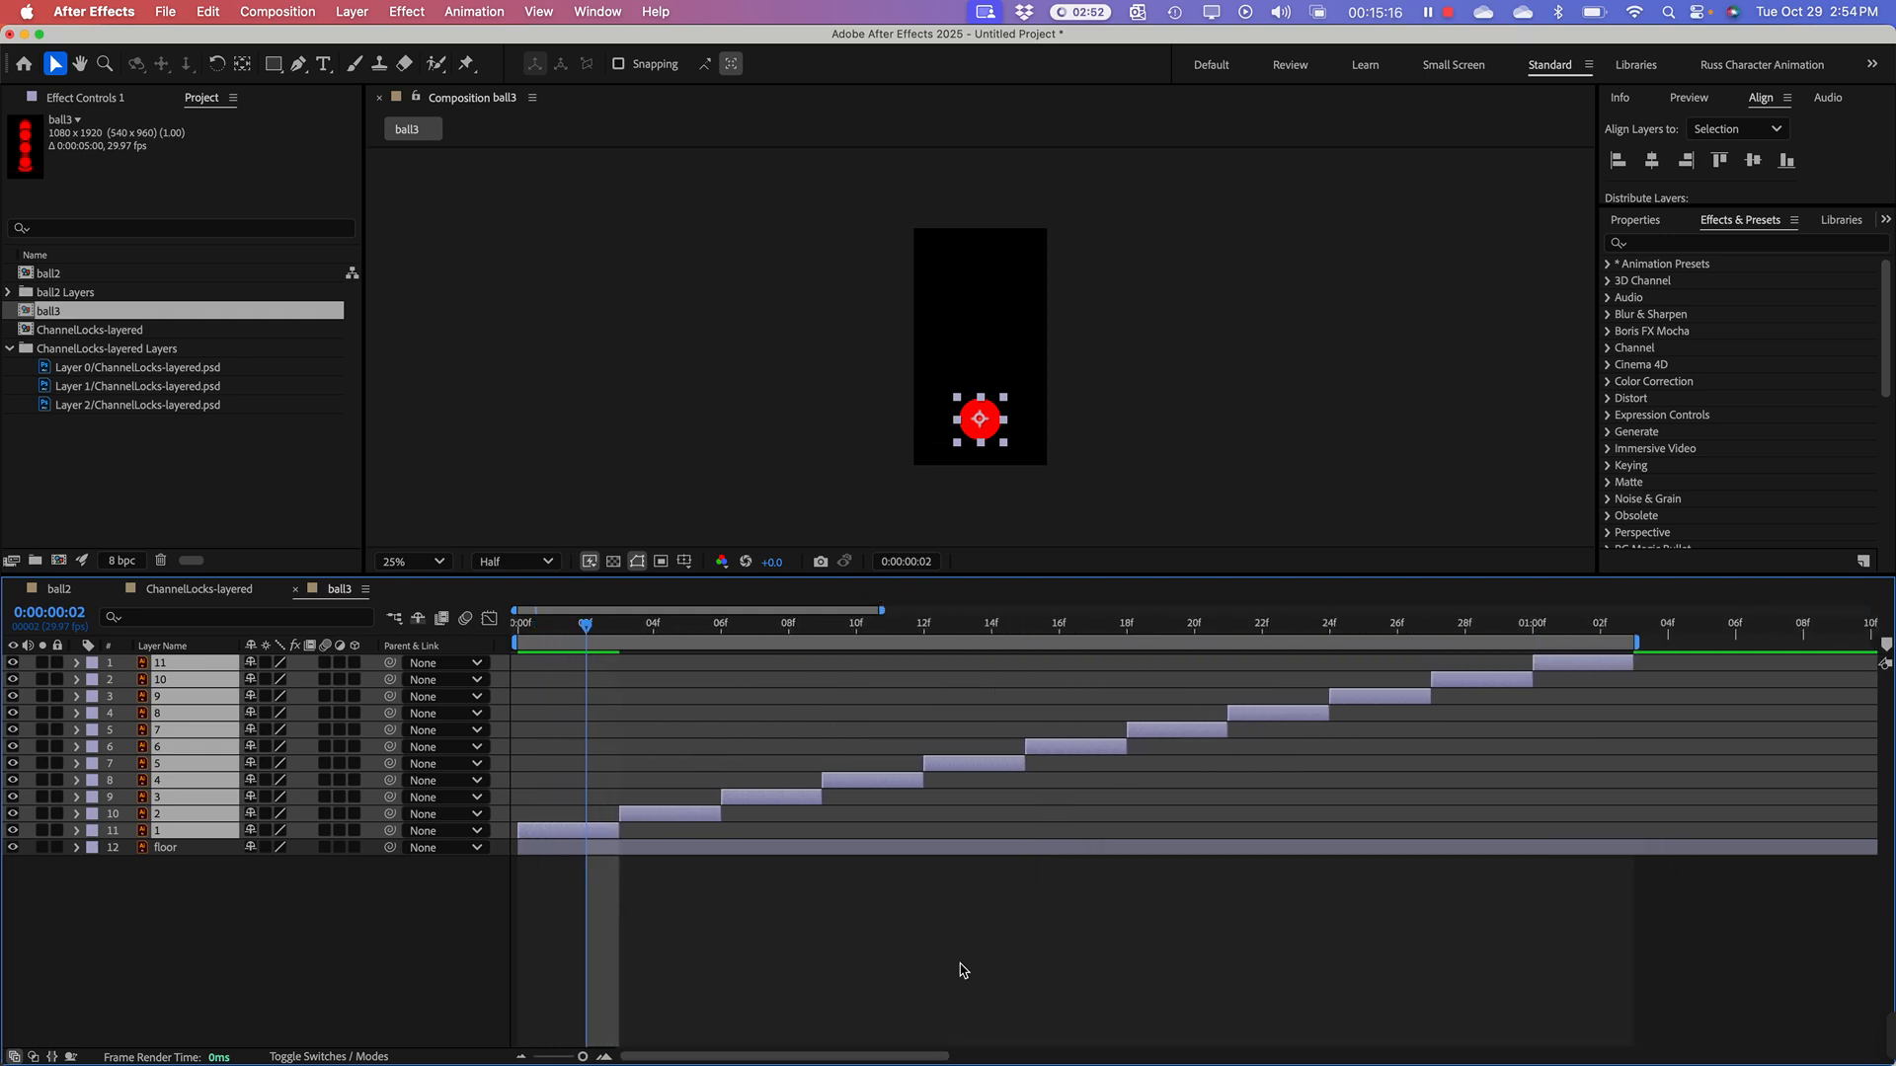
pyautogui.click(517, 623)
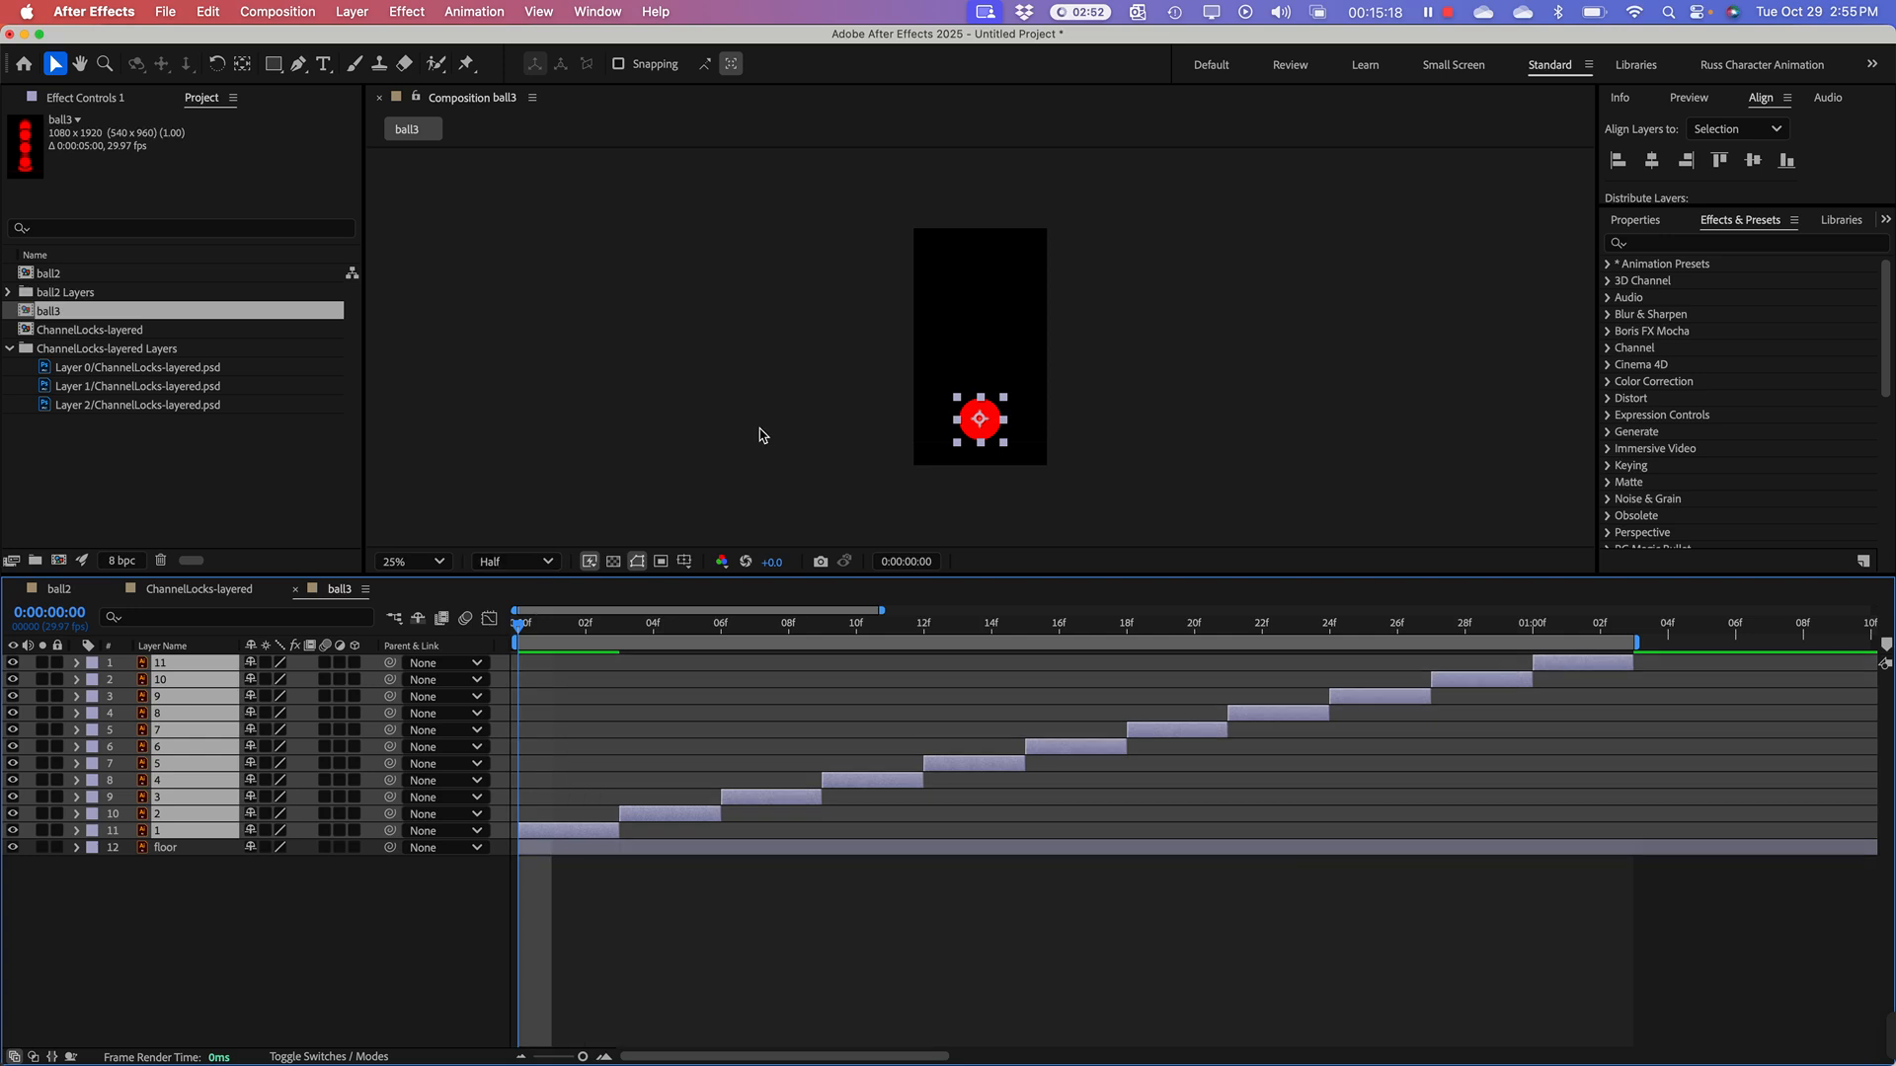
pyautogui.click(725, 406)
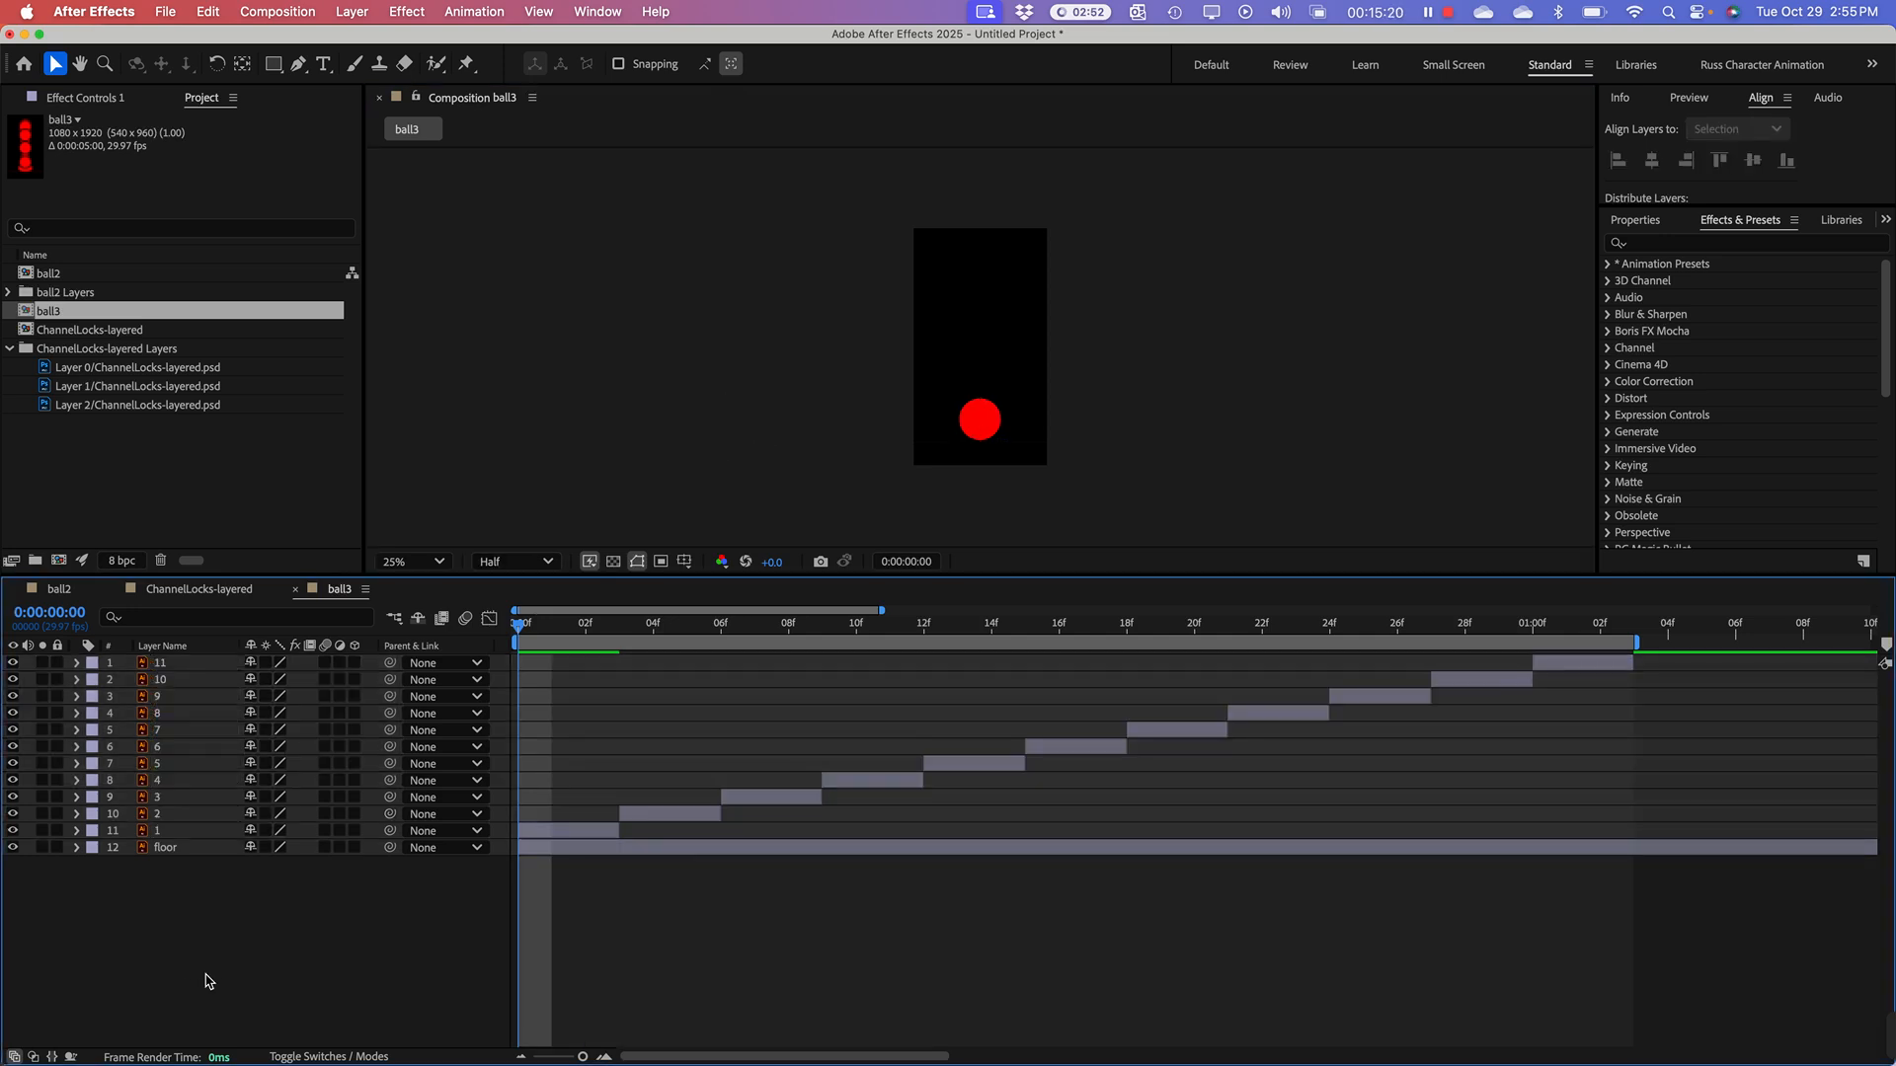
pyautogui.click(173, 986)
# Step: Preview the ball3 animation and scrub through its early frames to check the slower bounce
pyautogui.press('space')
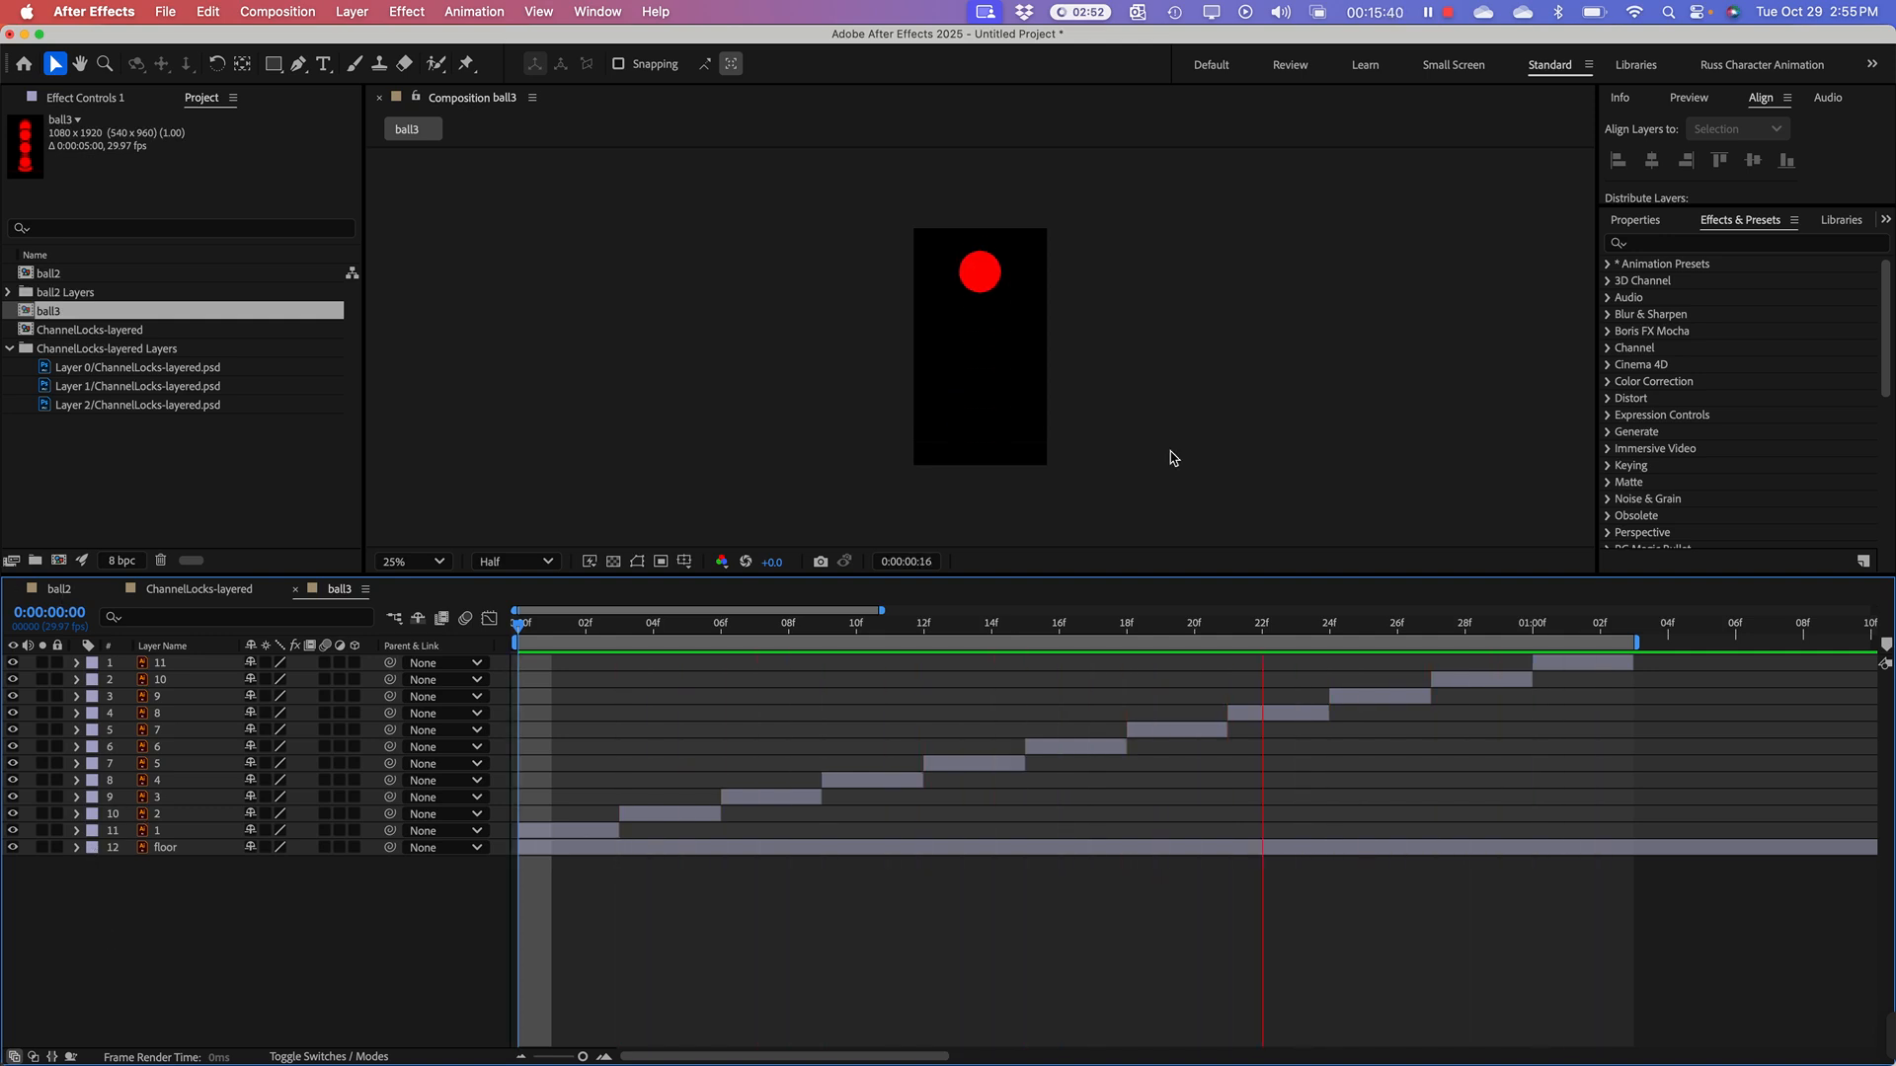
pyautogui.press('space')
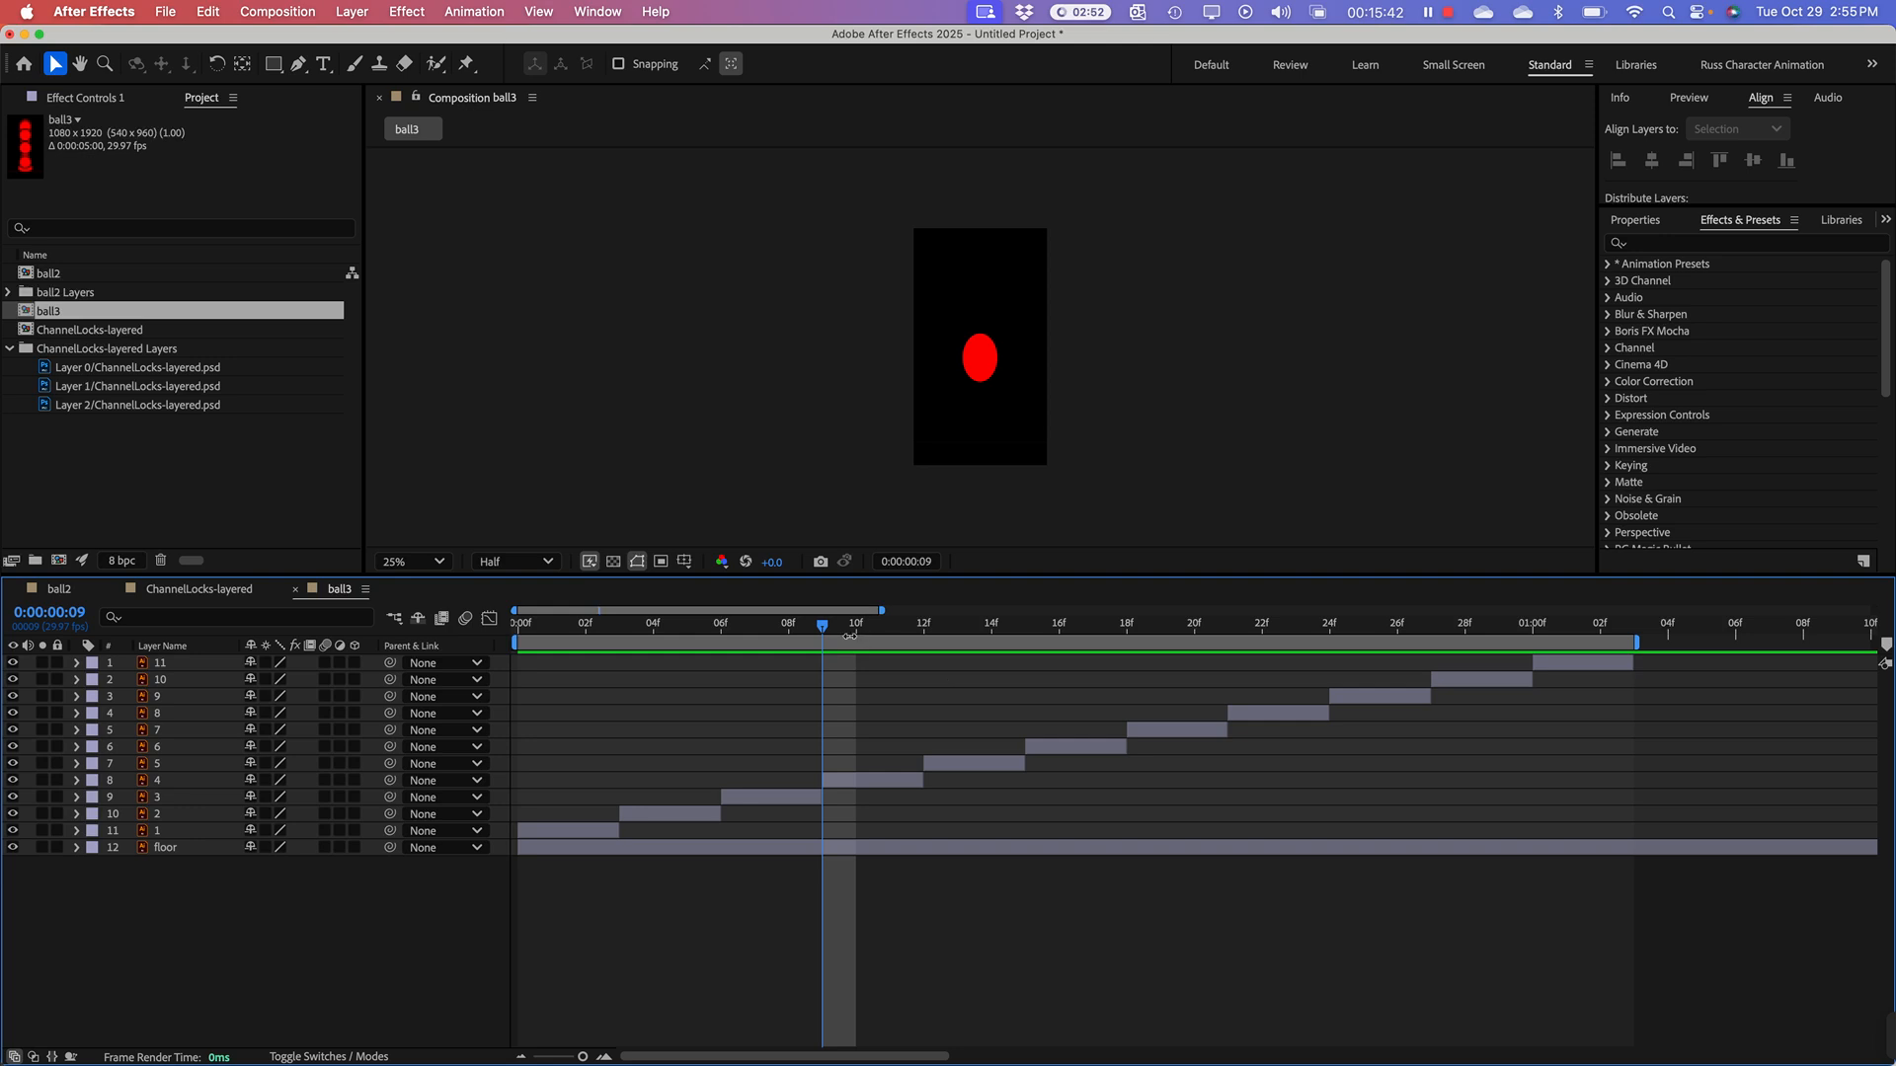
pyautogui.moveTo(850, 635); pyautogui.dragTo(770, 640)
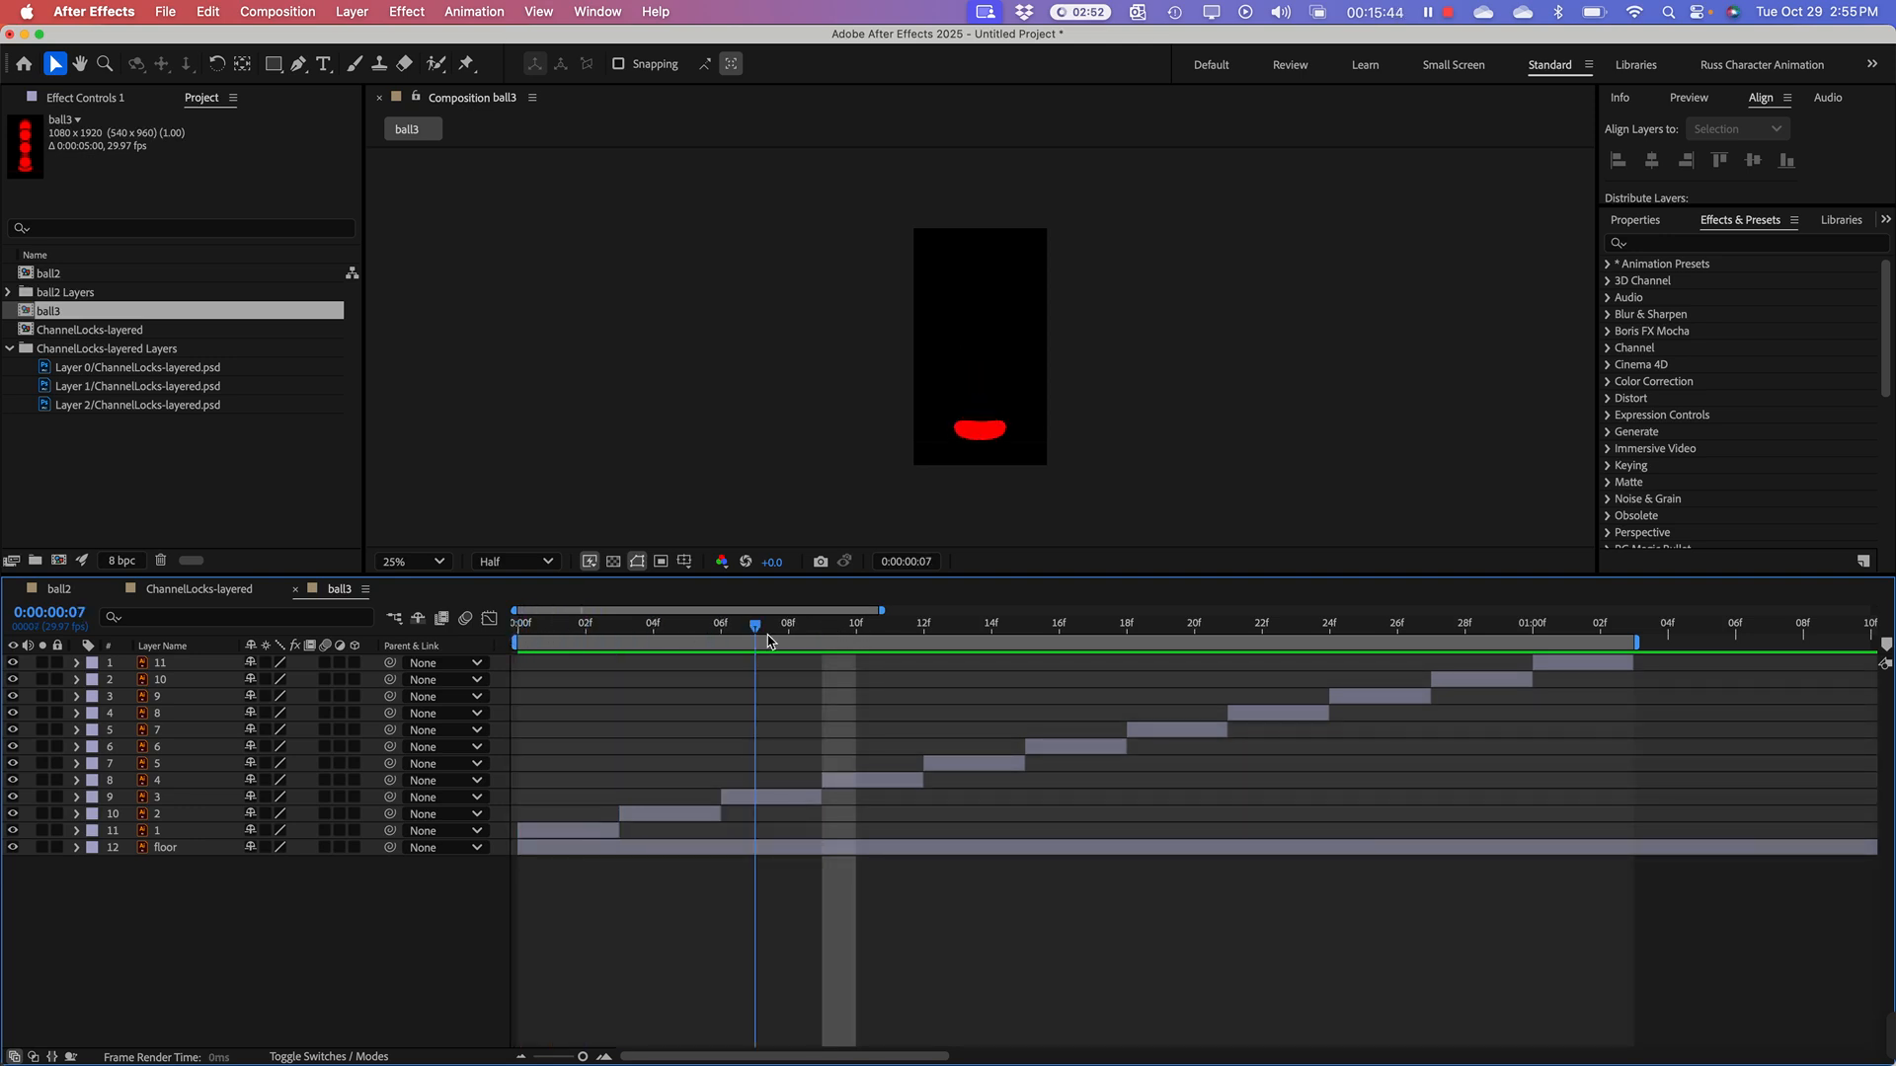
pyautogui.press('space')
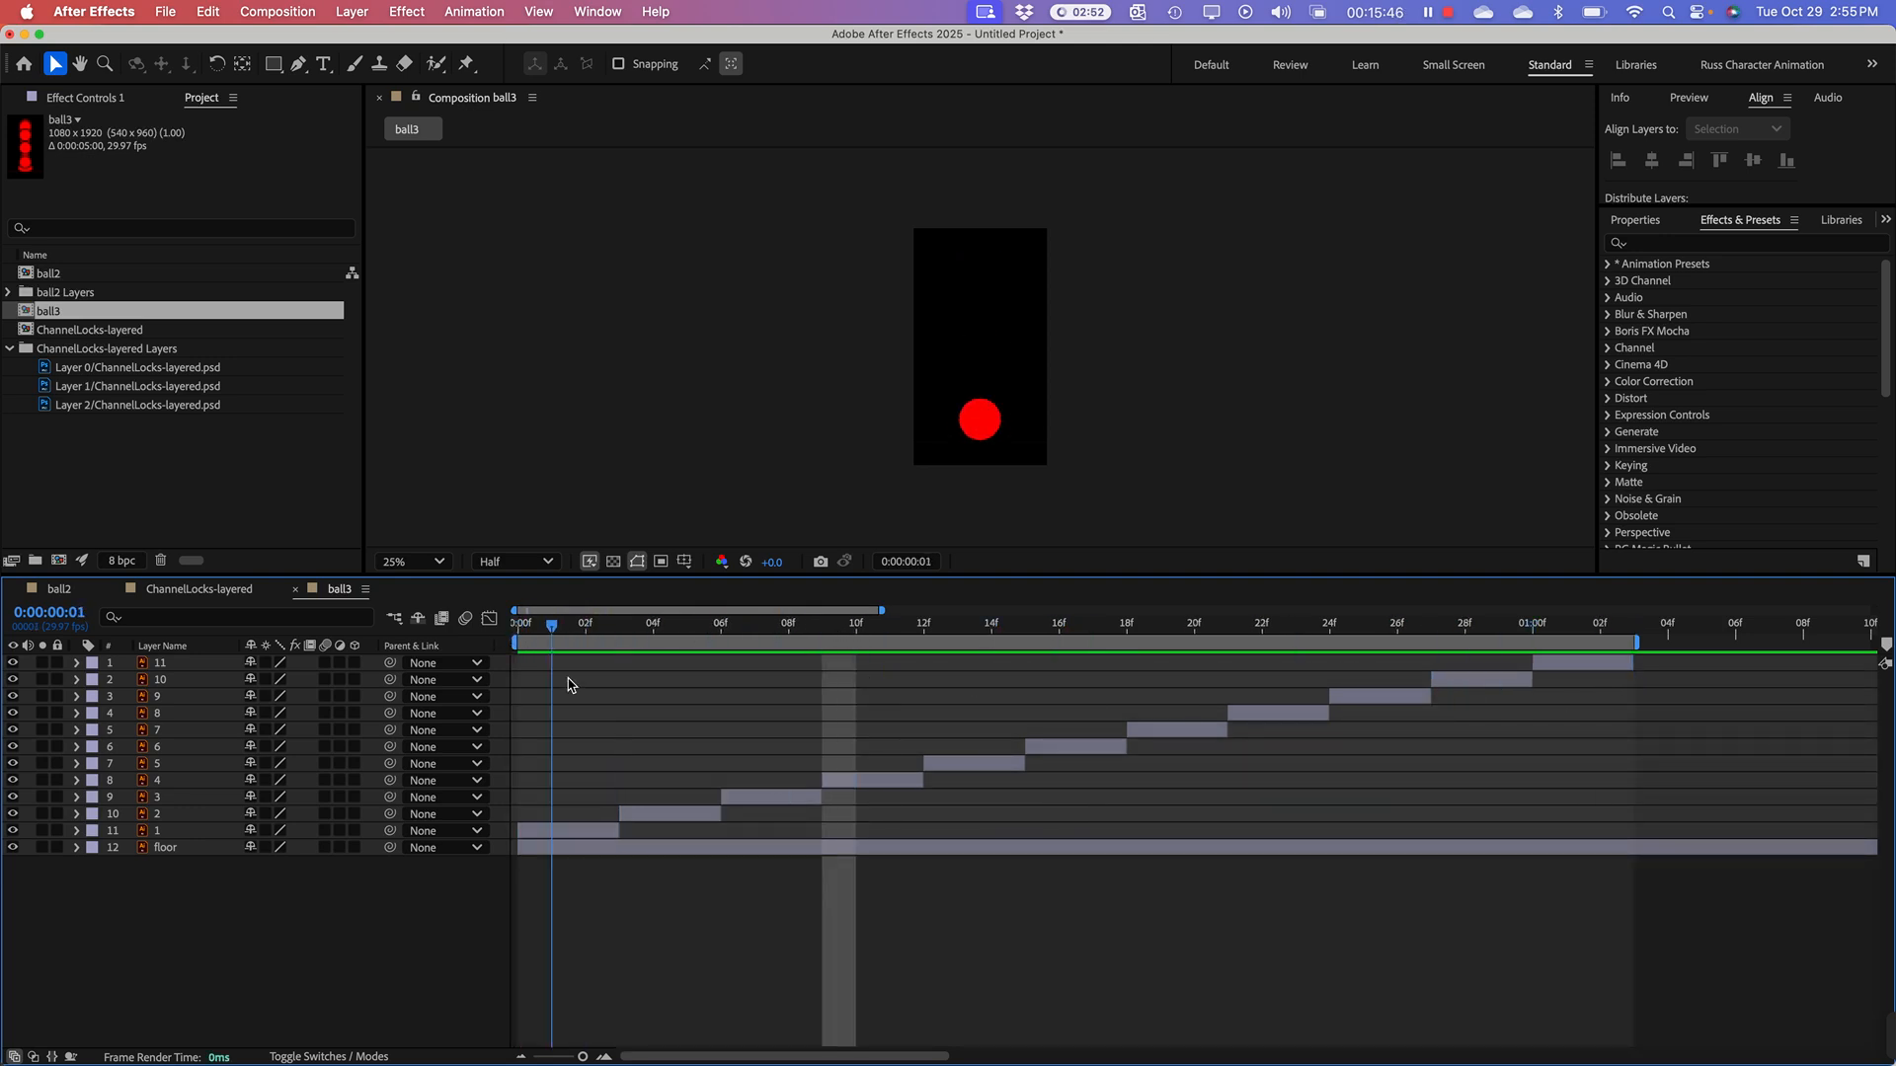
# Step: Add the ball2 composition to ball3 as the top layer and shift it sideways so the two balls sit side by side
pyautogui.press('space')
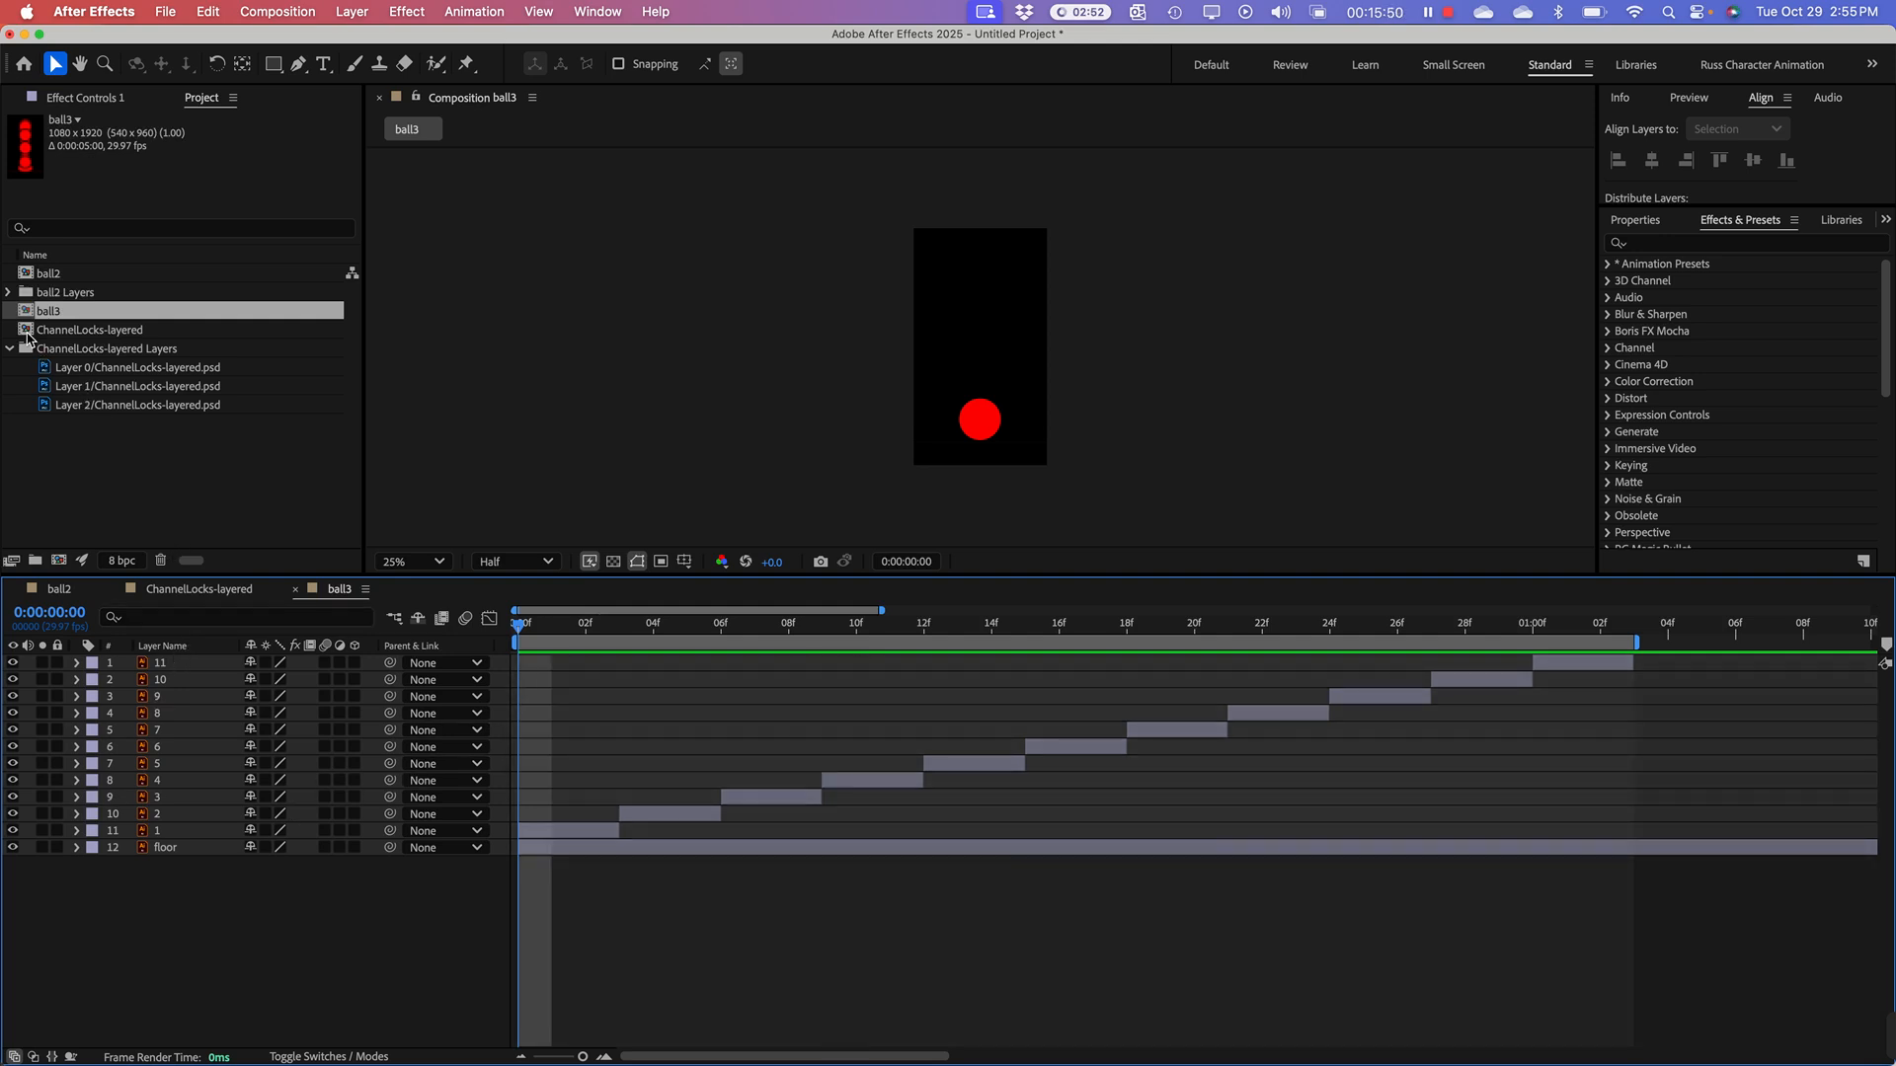
pyautogui.click(35, 277)
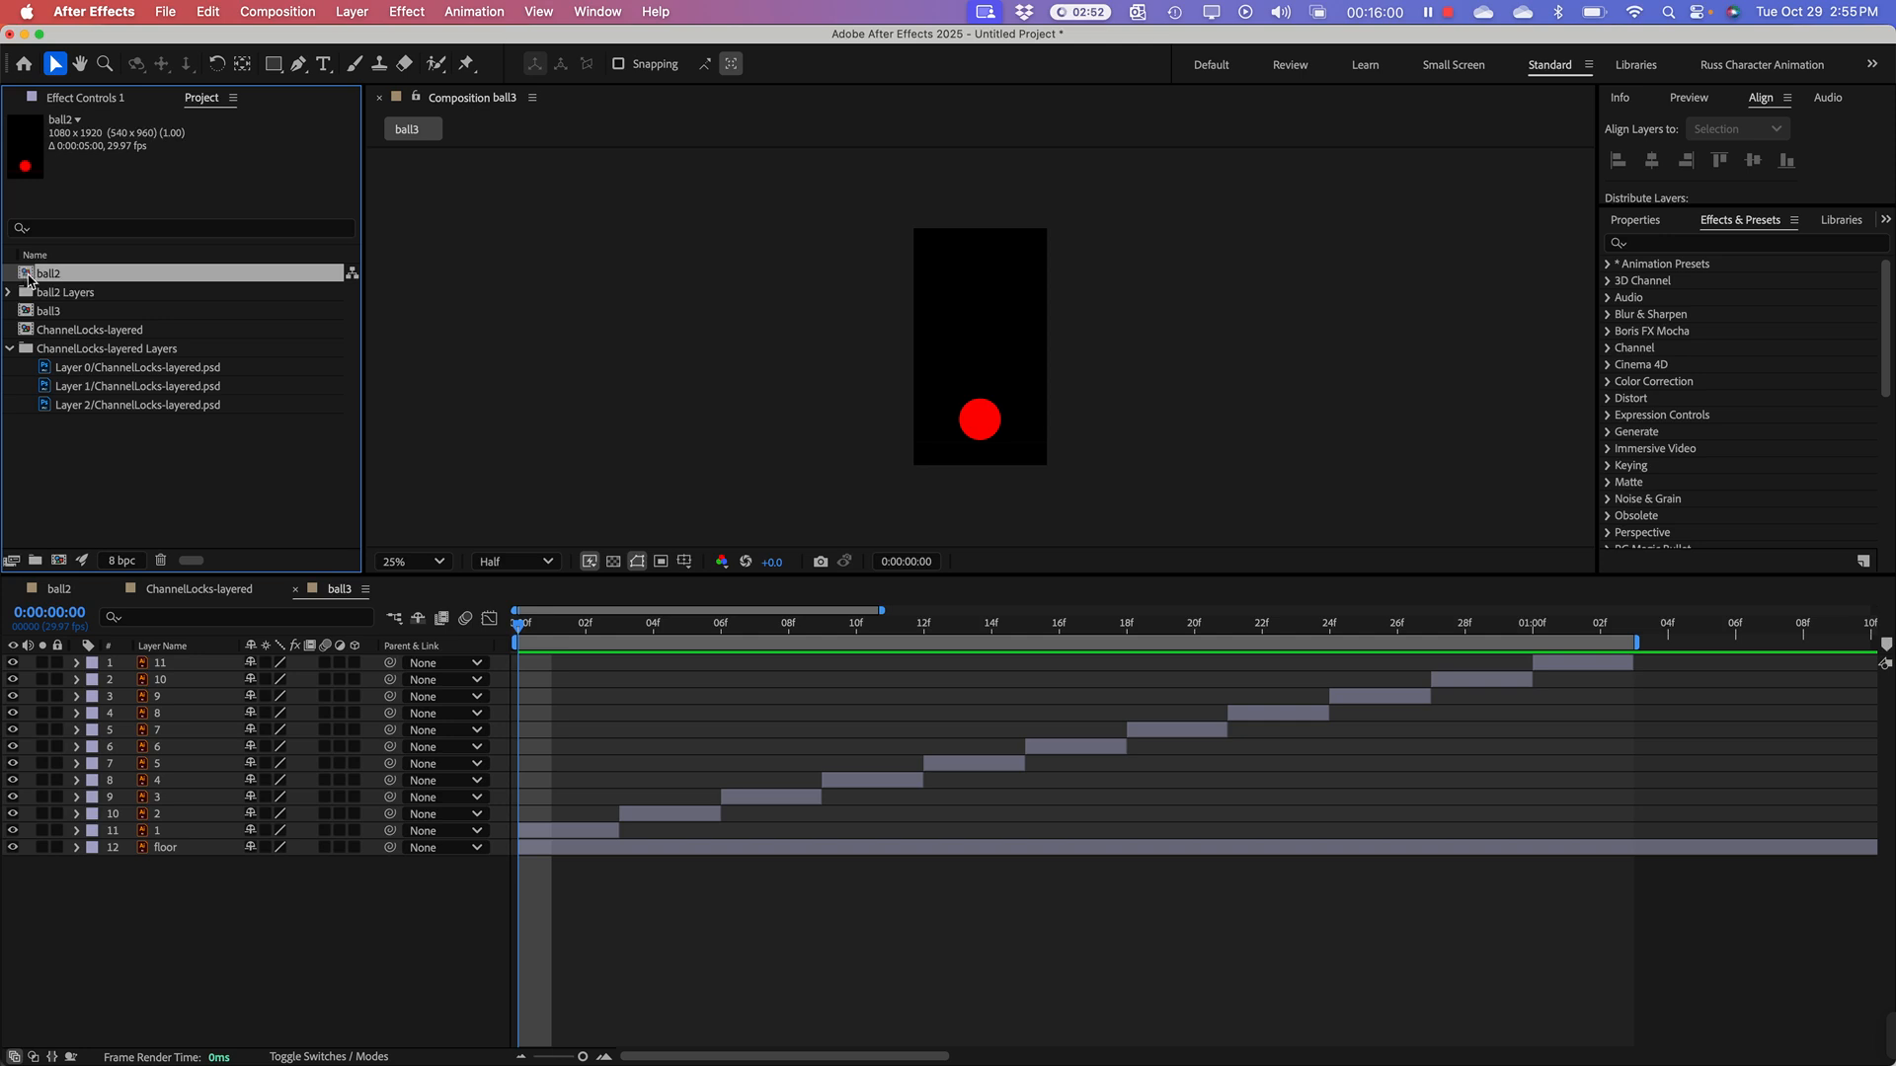
pyautogui.moveTo(28, 275); pyautogui.dragTo(212, 663)
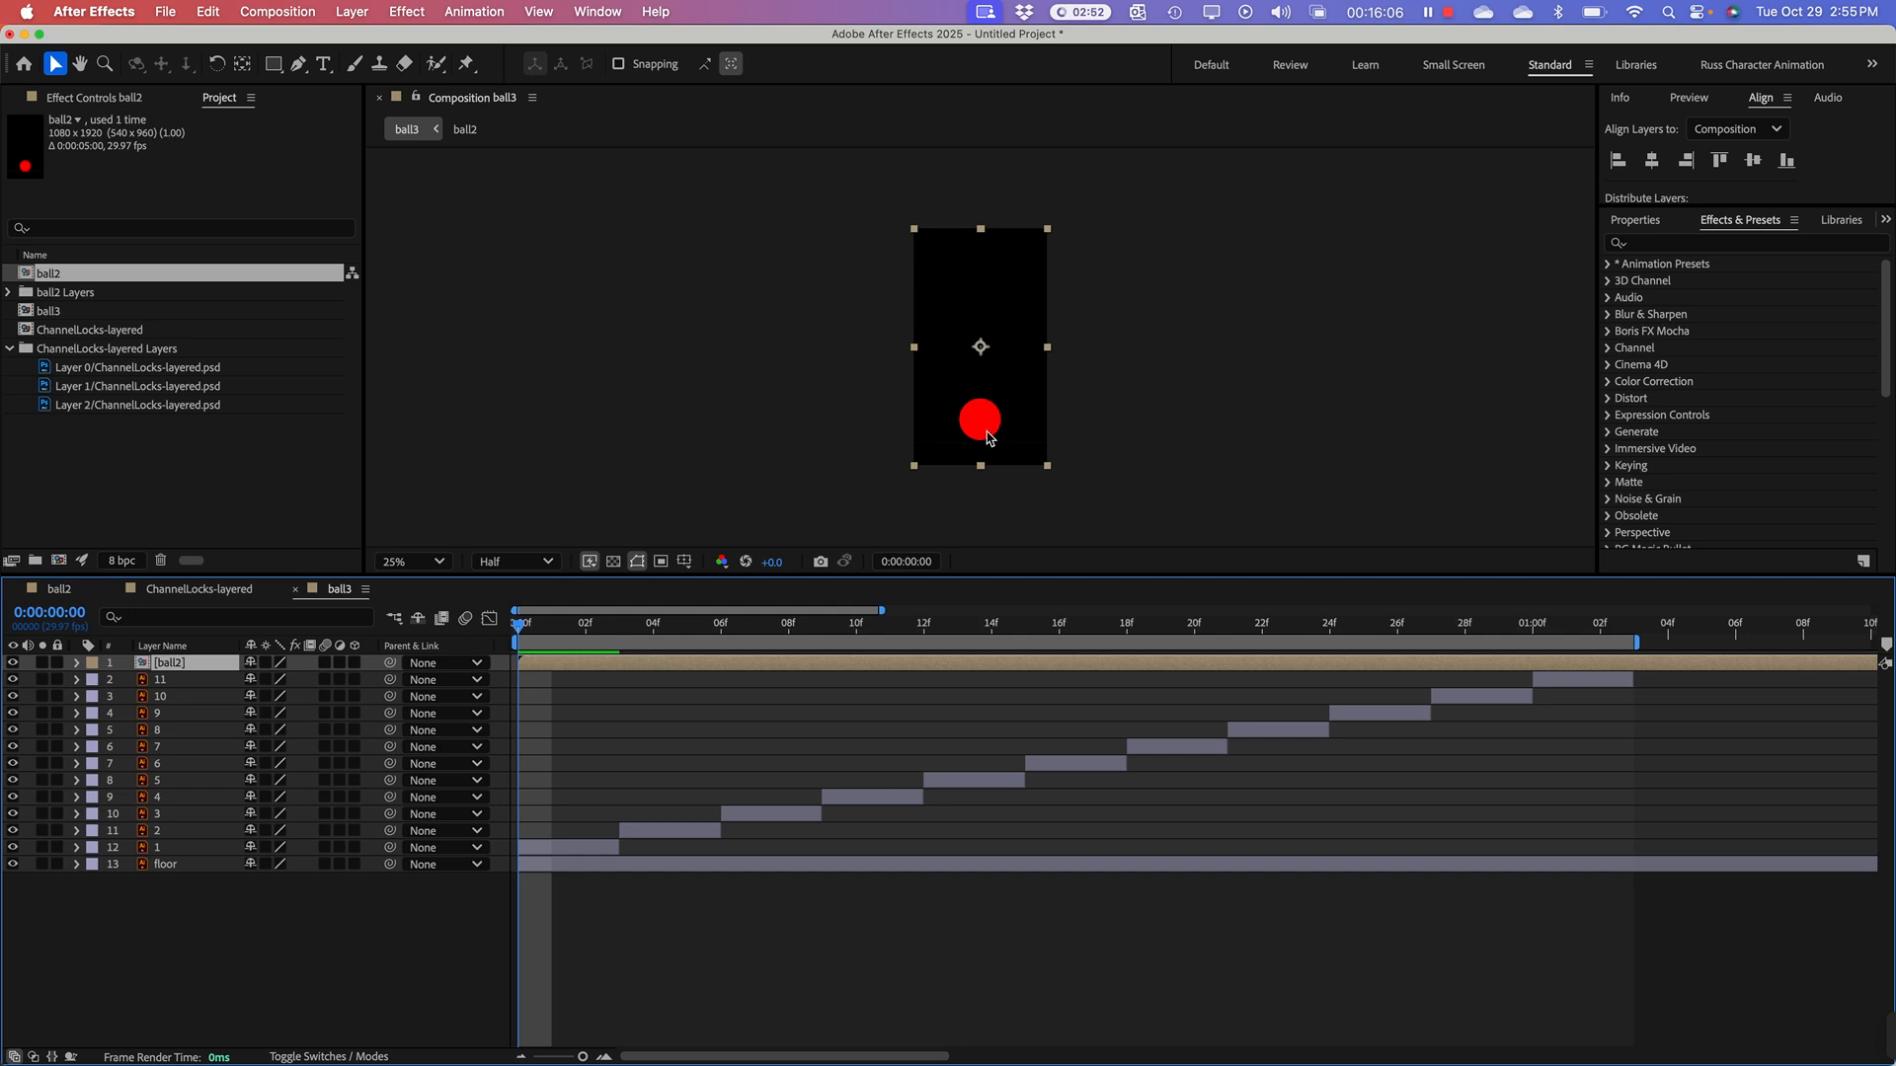
pyautogui.moveTo(989, 435); pyautogui.dragTo(1024, 436)
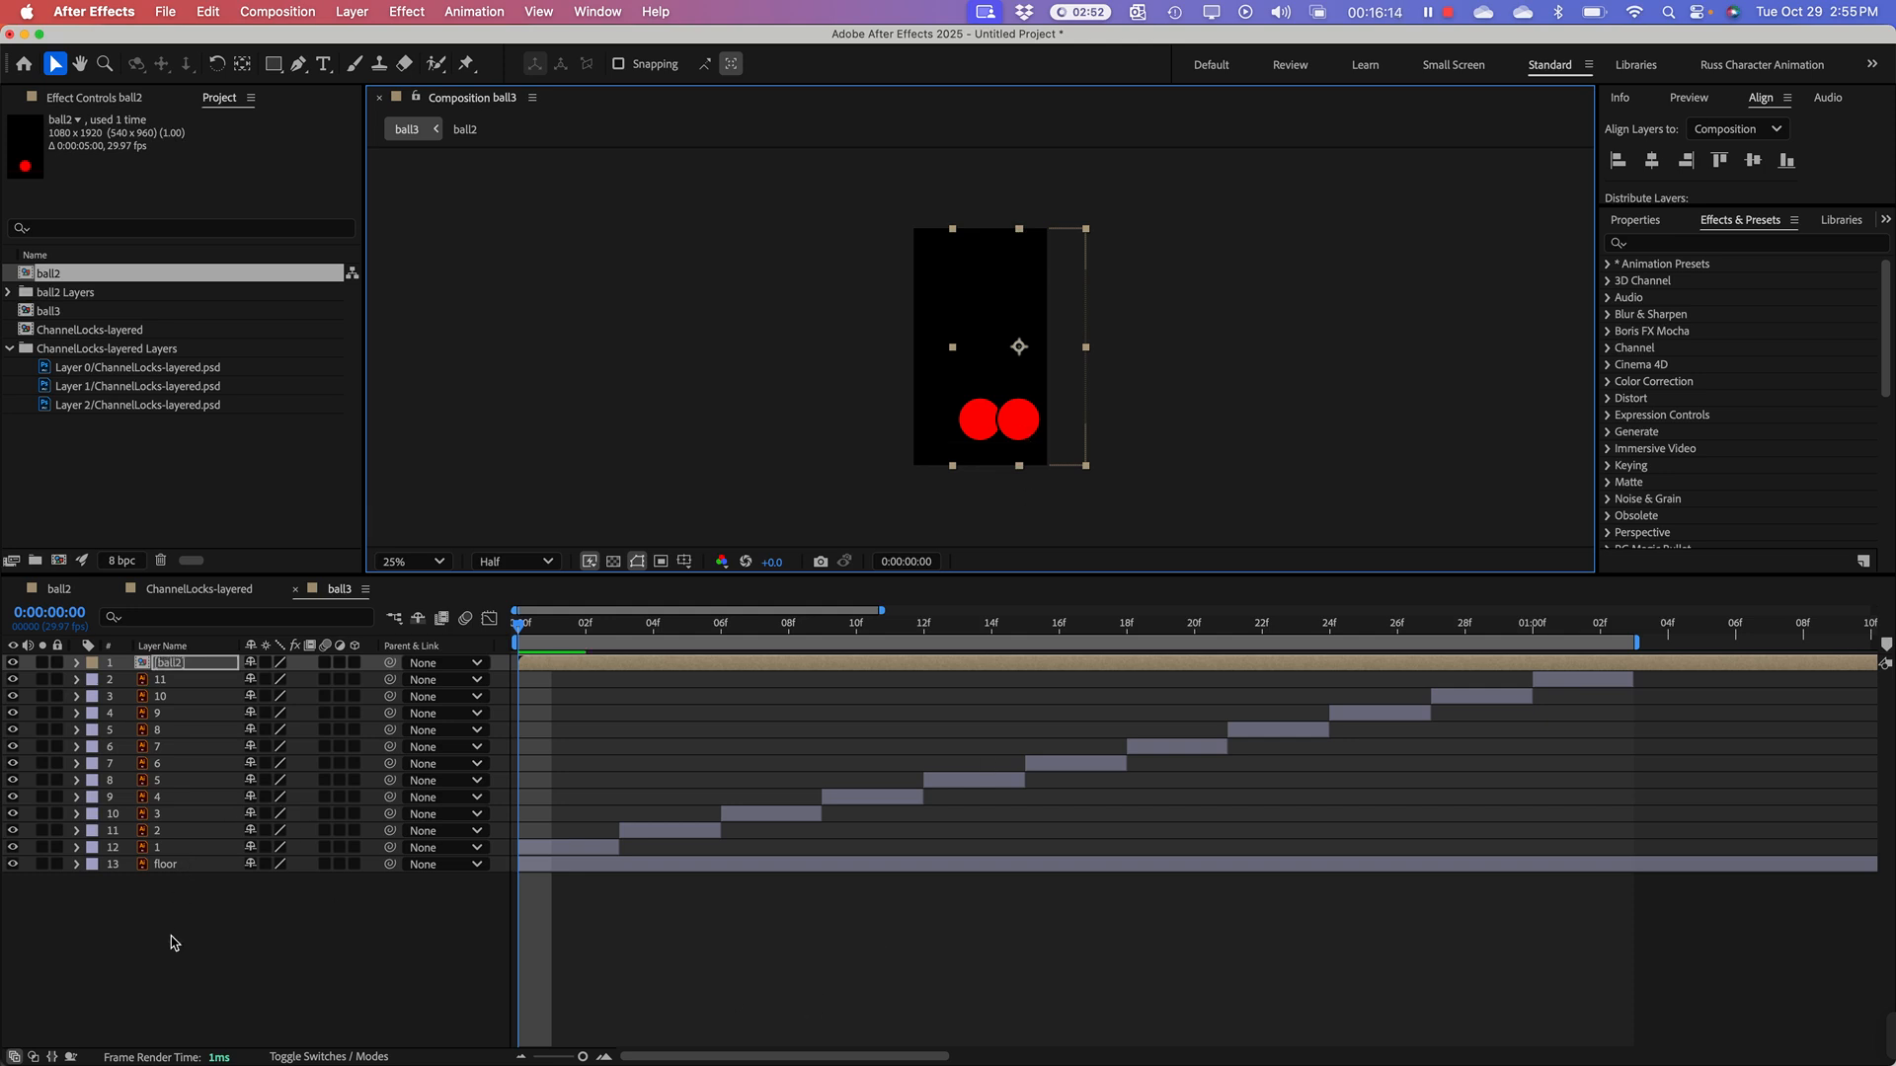
# Step: Preview ball3 to compare the timing of the two bouncing balls, deselect all layers, and return the playhead to frame 0
pyautogui.click(164, 886)
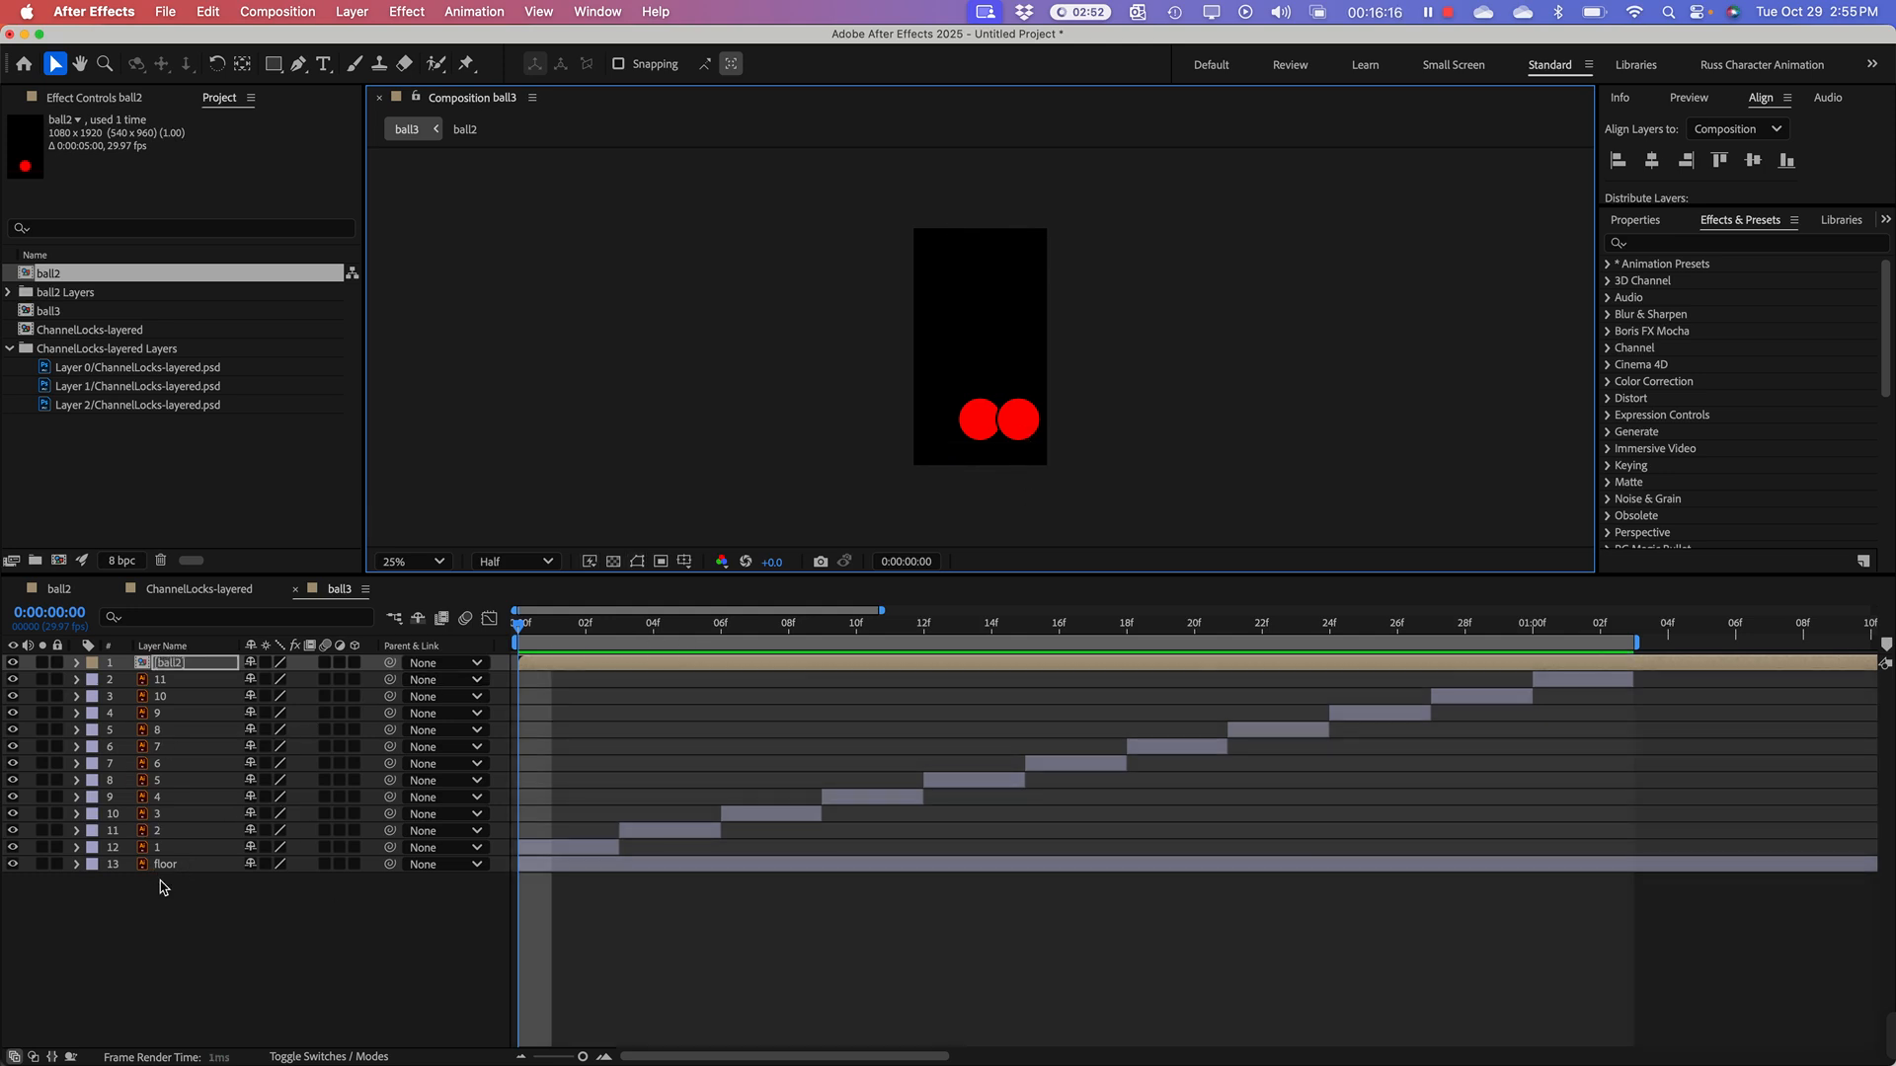
pyautogui.press('space')
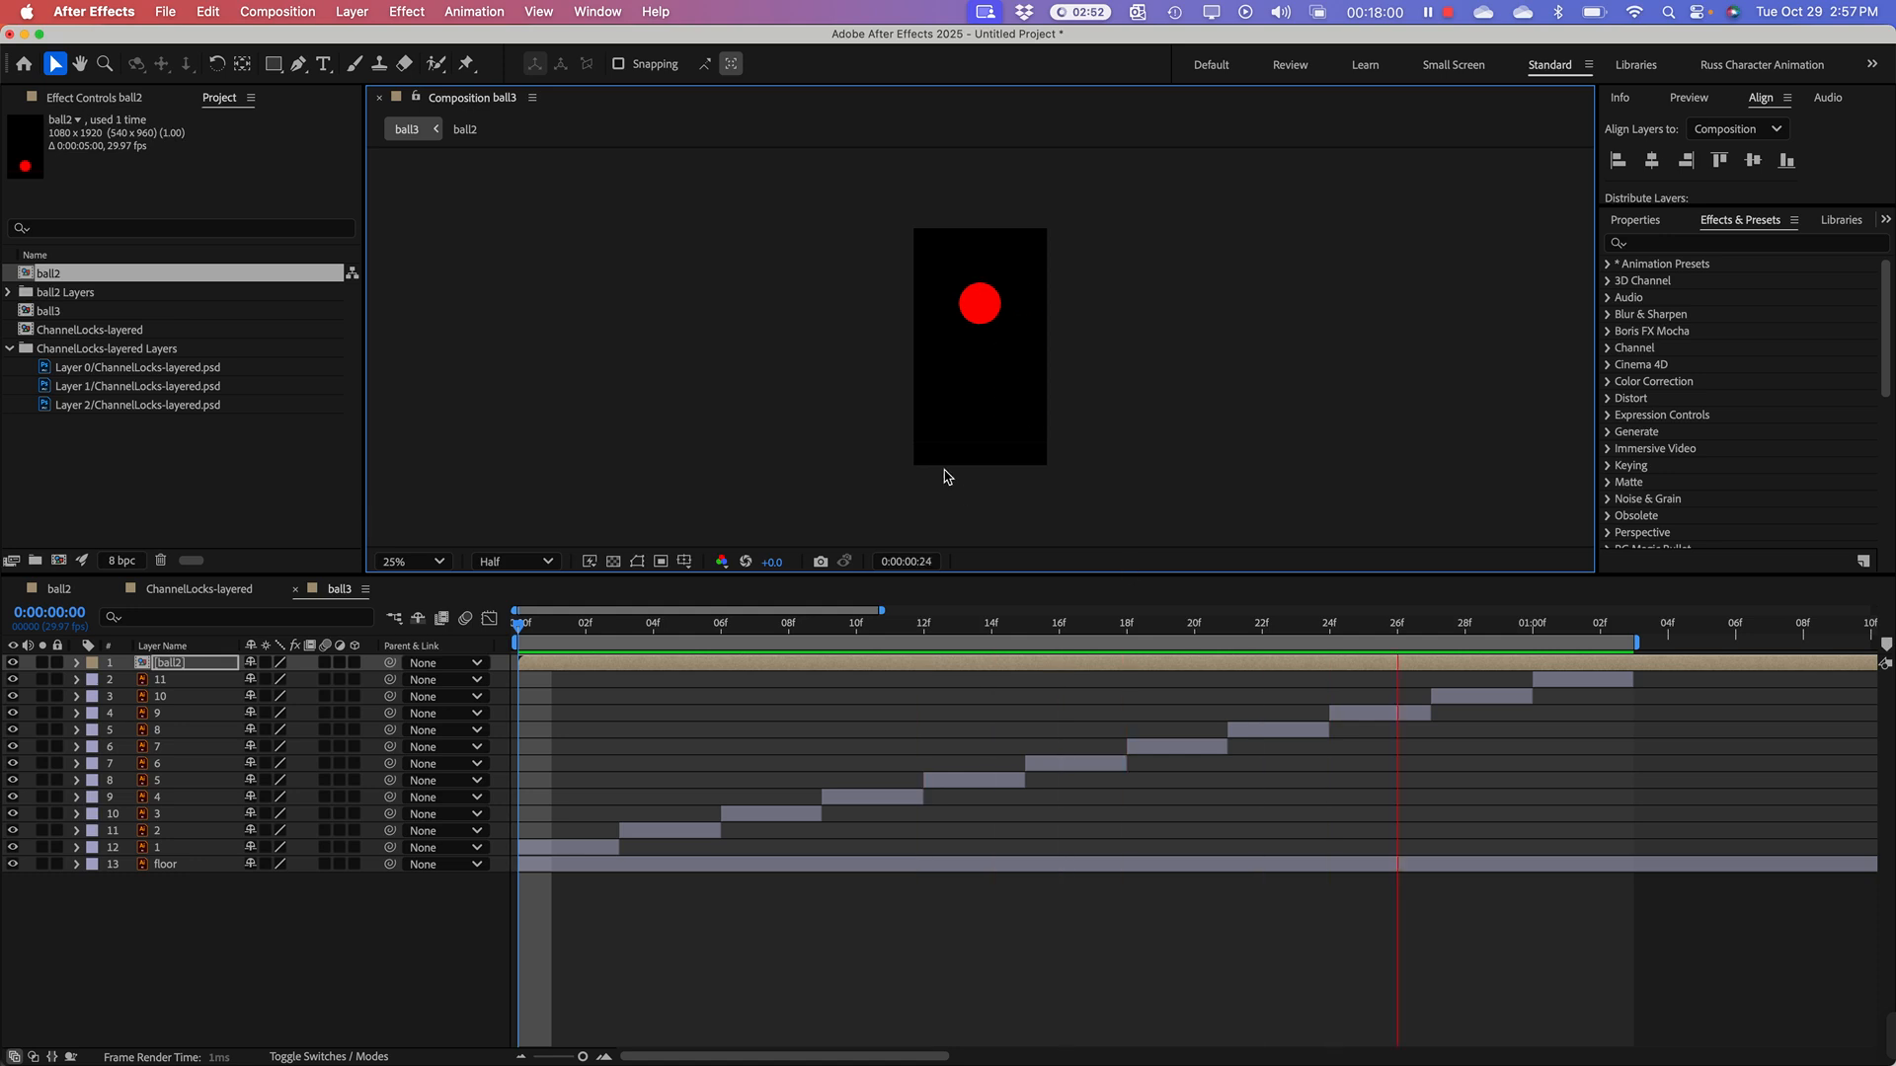
pyautogui.press('space')
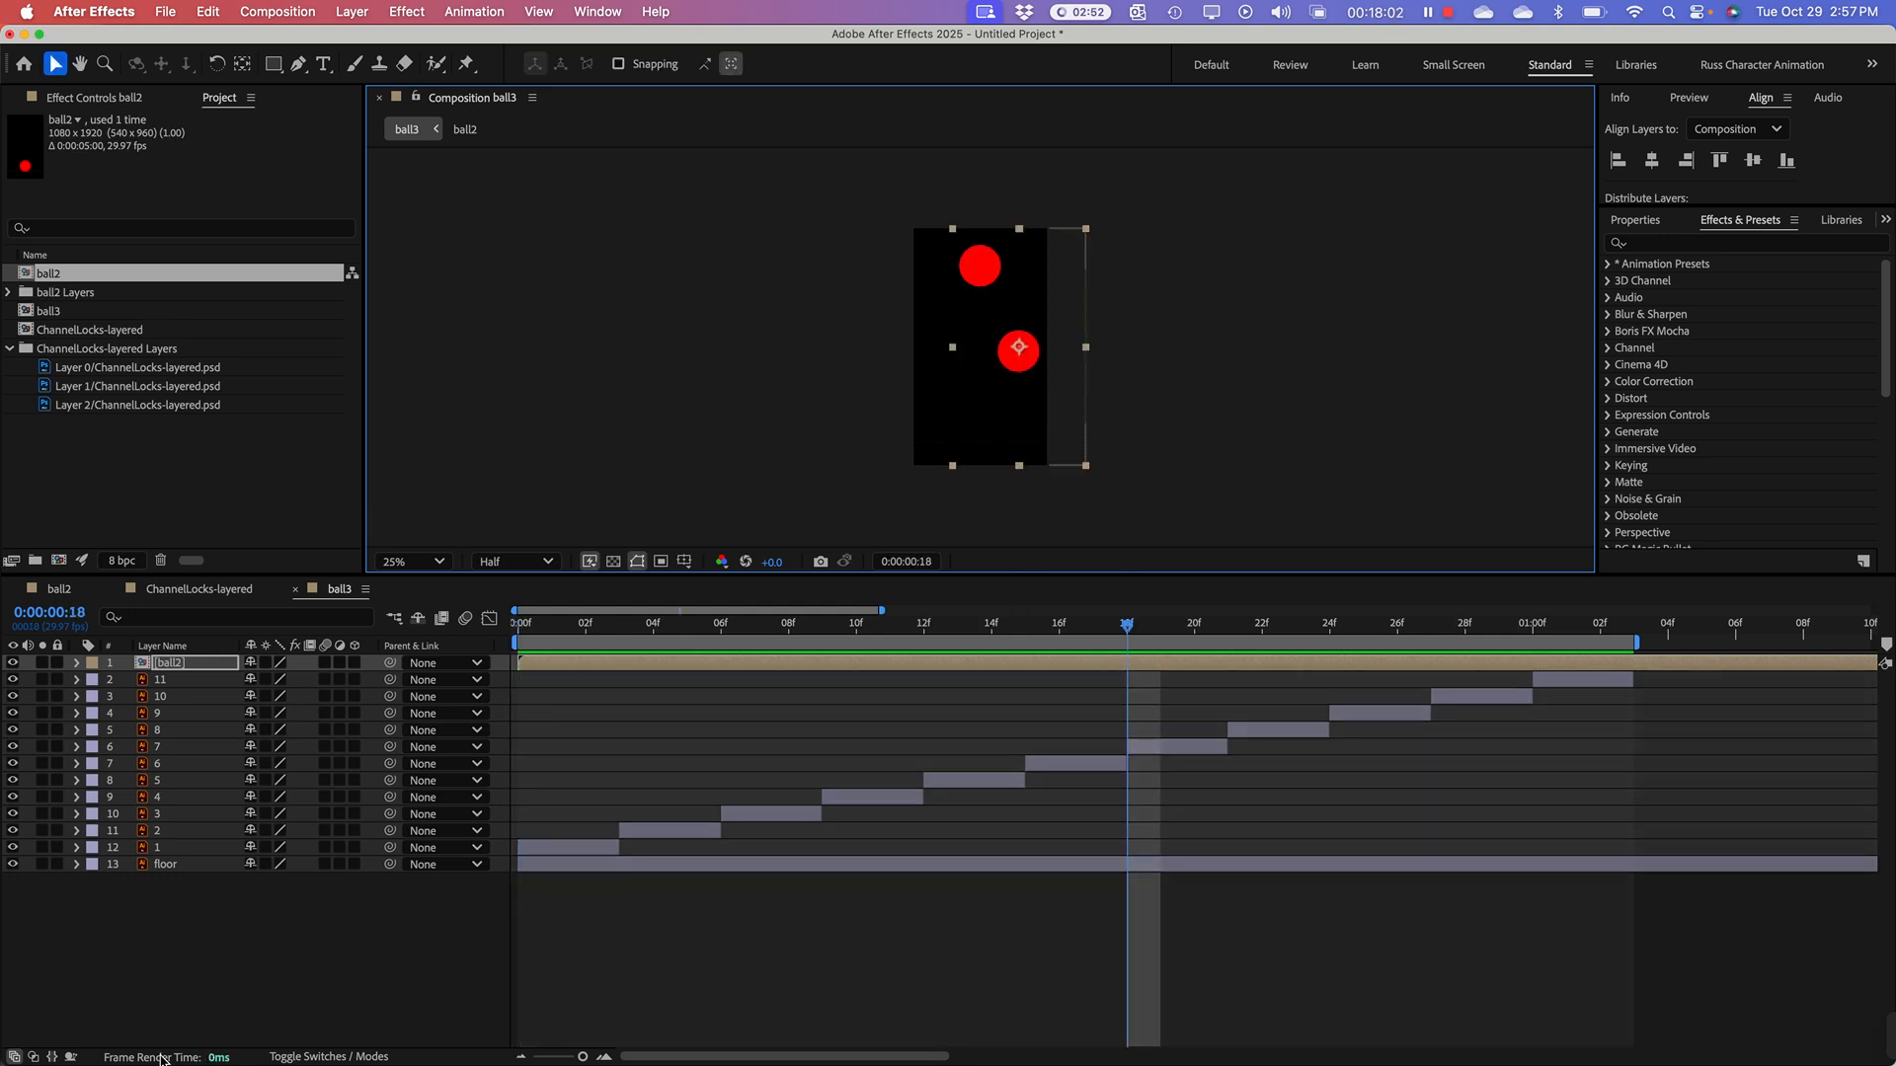
pyautogui.click(225, 950)
pyautogui.press('space')
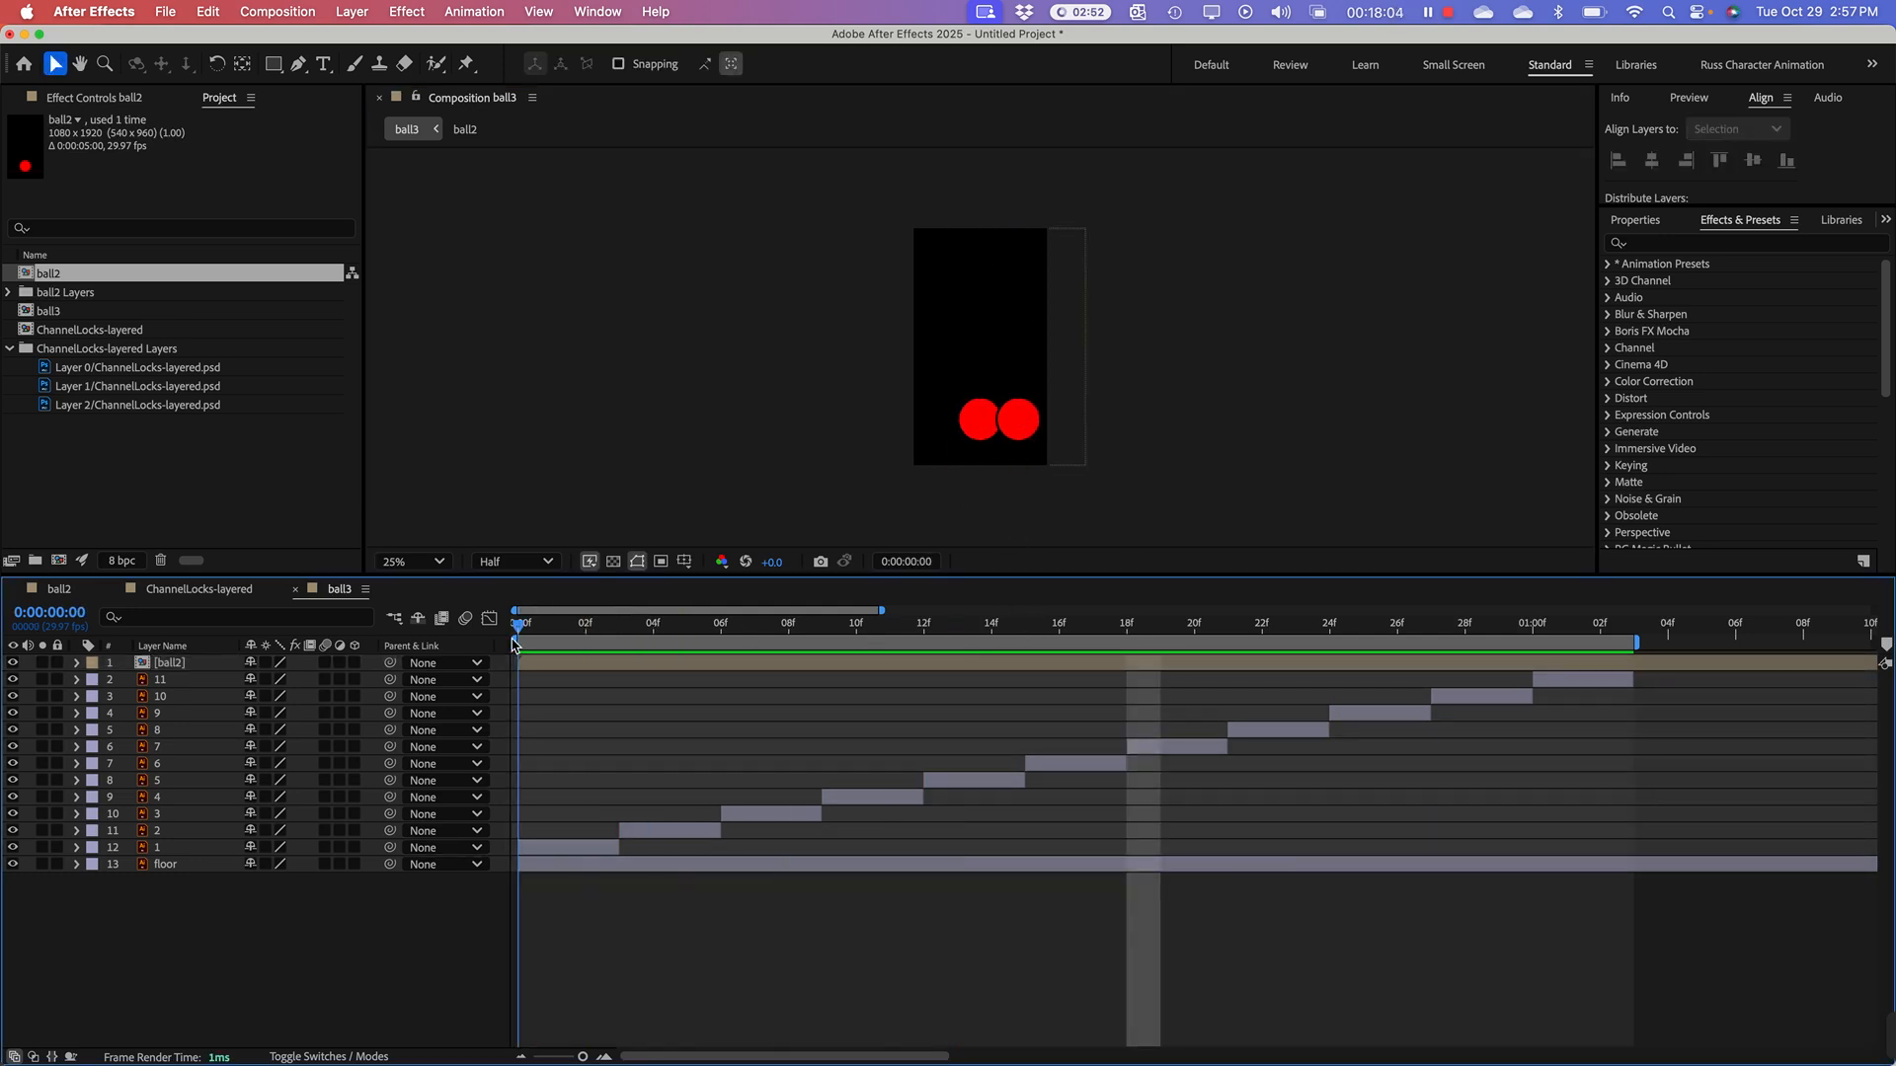
pyautogui.press('Home')
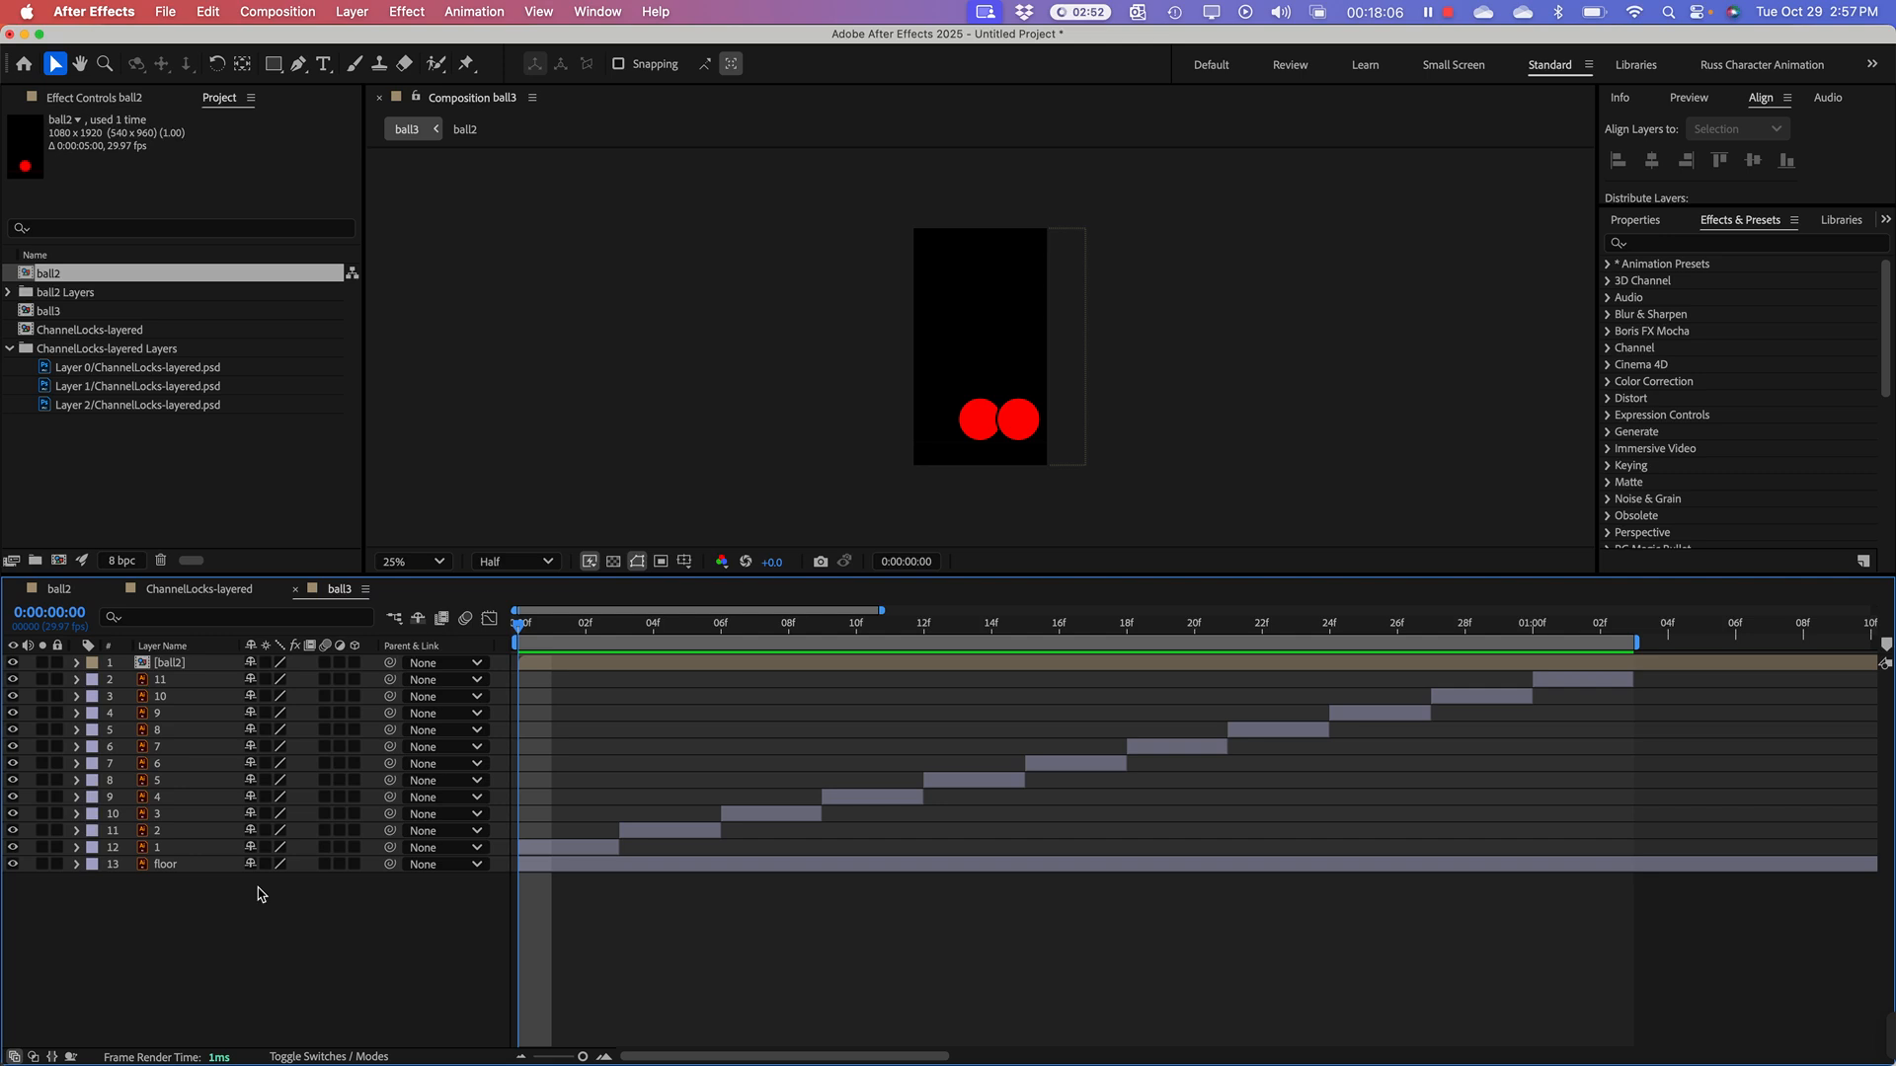
# Step: Open the ChannelLocks-layered composition and view the whole pliers artwork at 12.5% magnification in an enlarged viewer
pyautogui.click(23, 312)
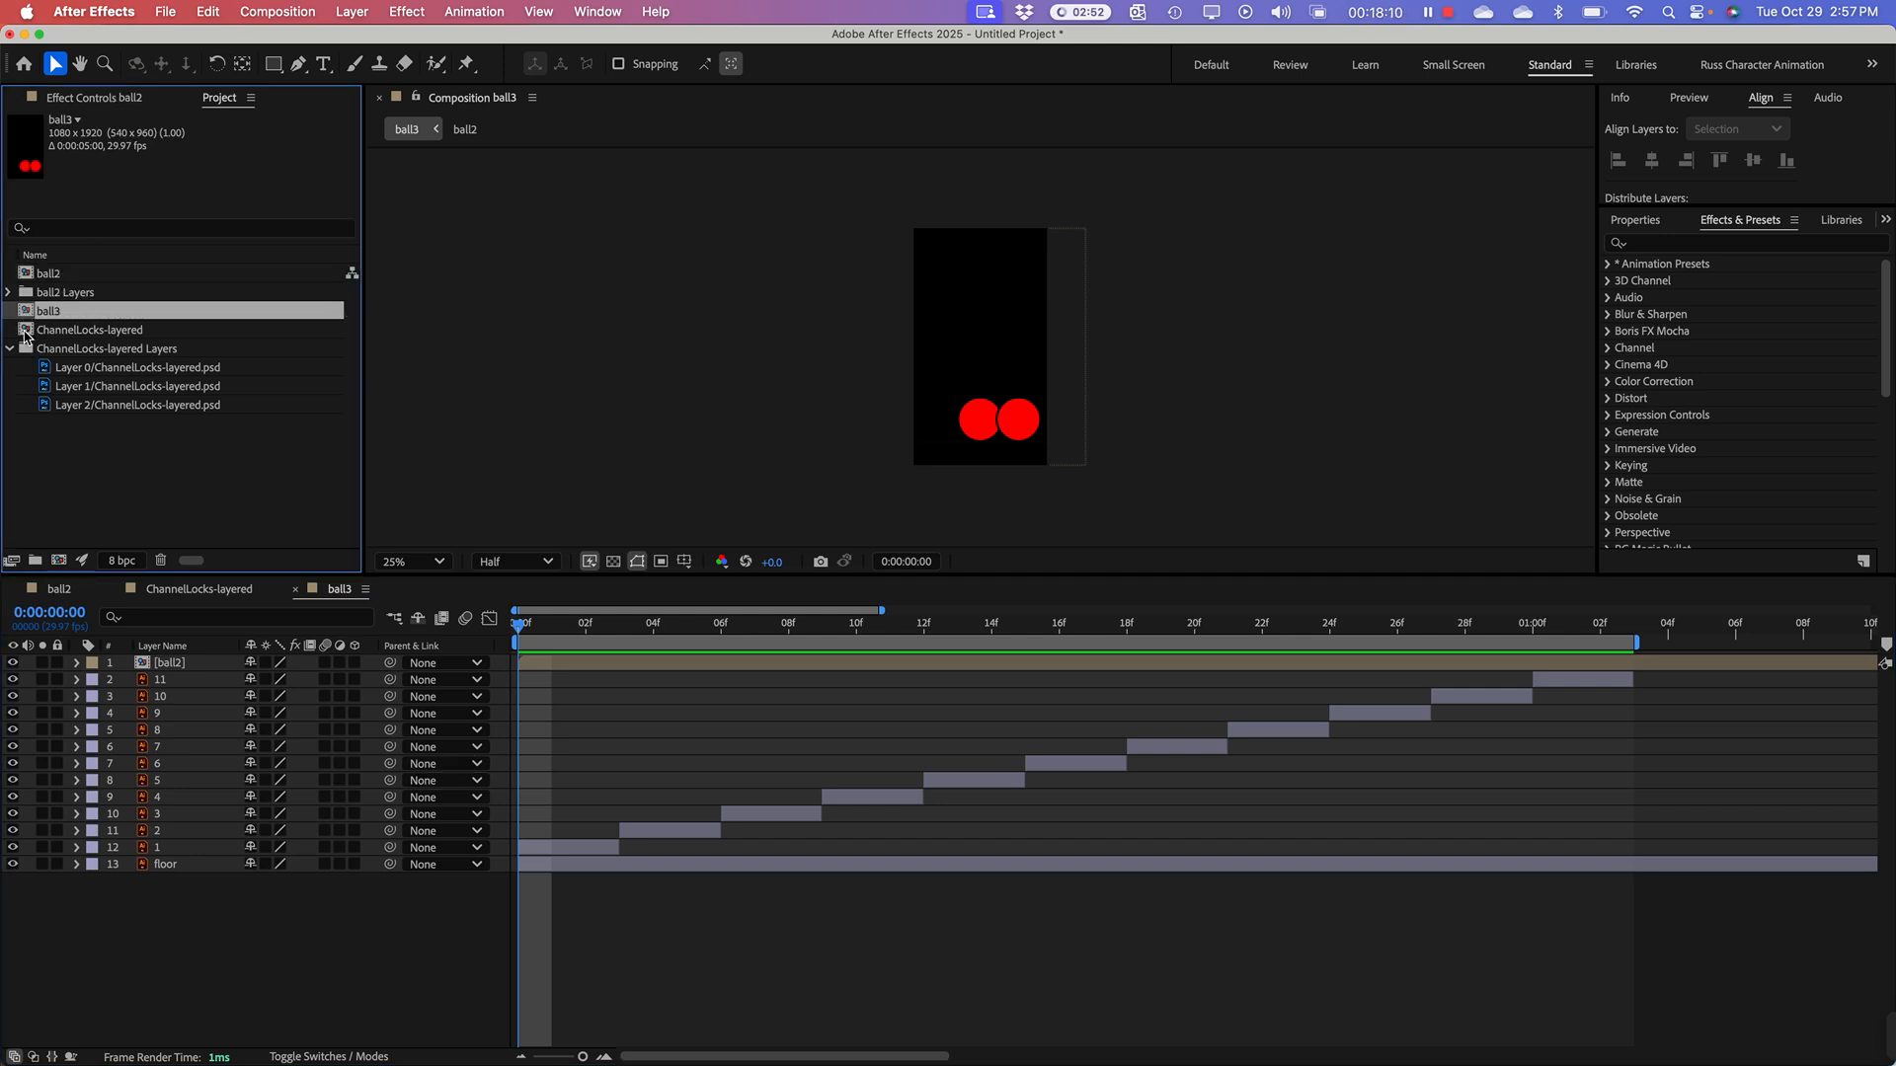
pyautogui.click(25, 332)
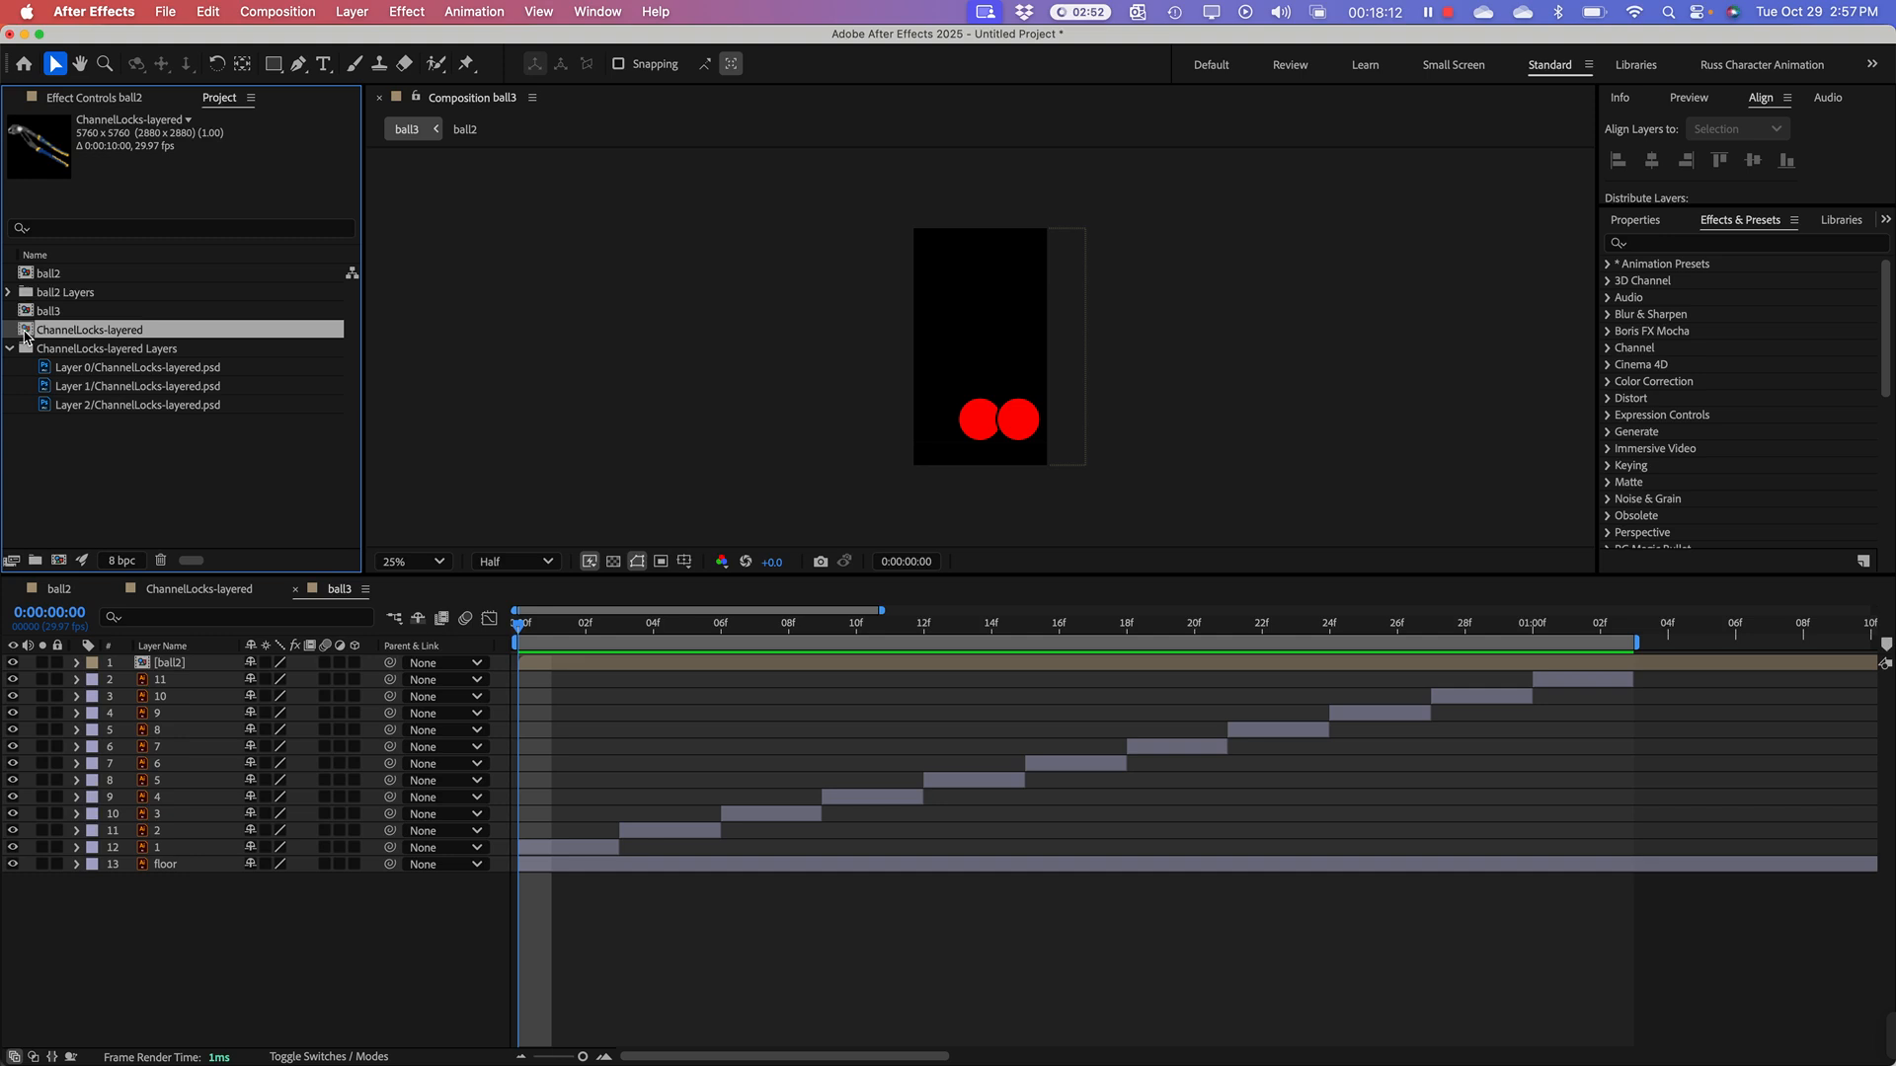
pyautogui.doubleClick(25, 334)
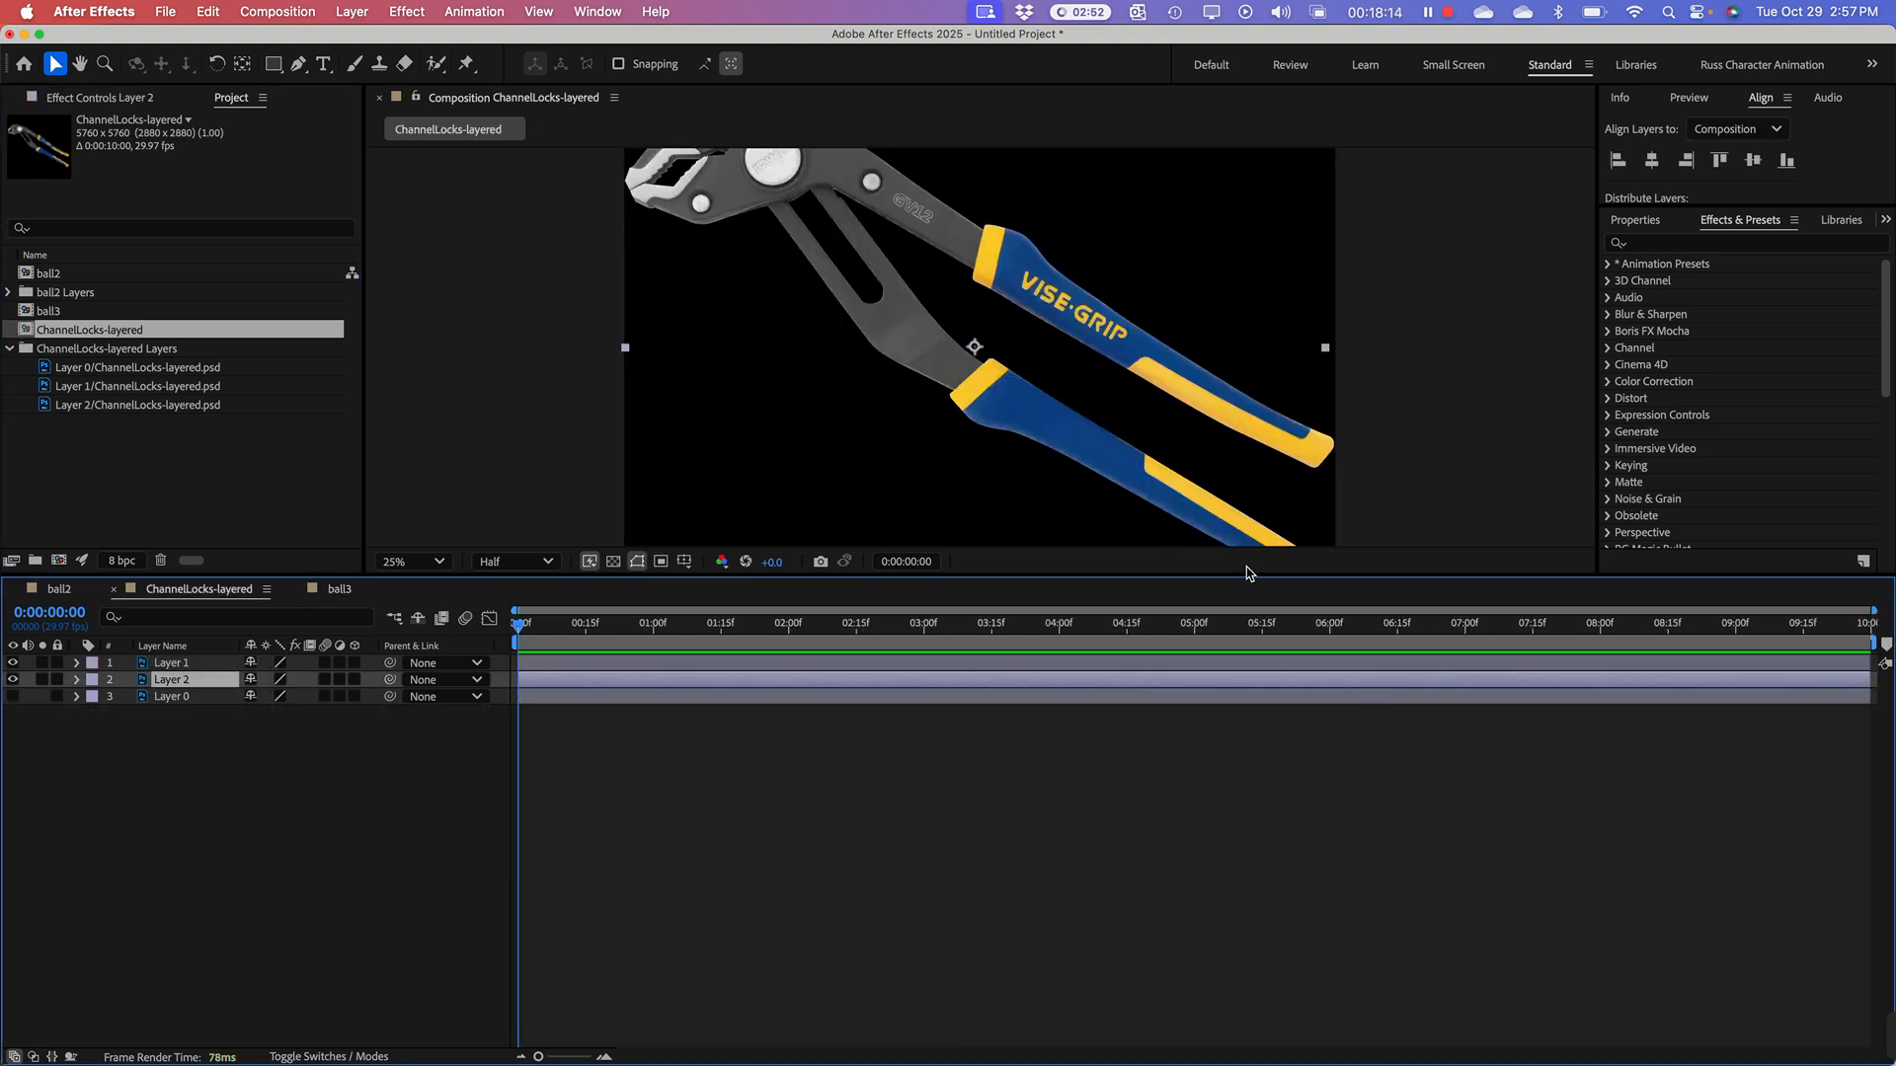
pyautogui.moveTo(1247, 574); pyautogui.dragTo(1250, 940)
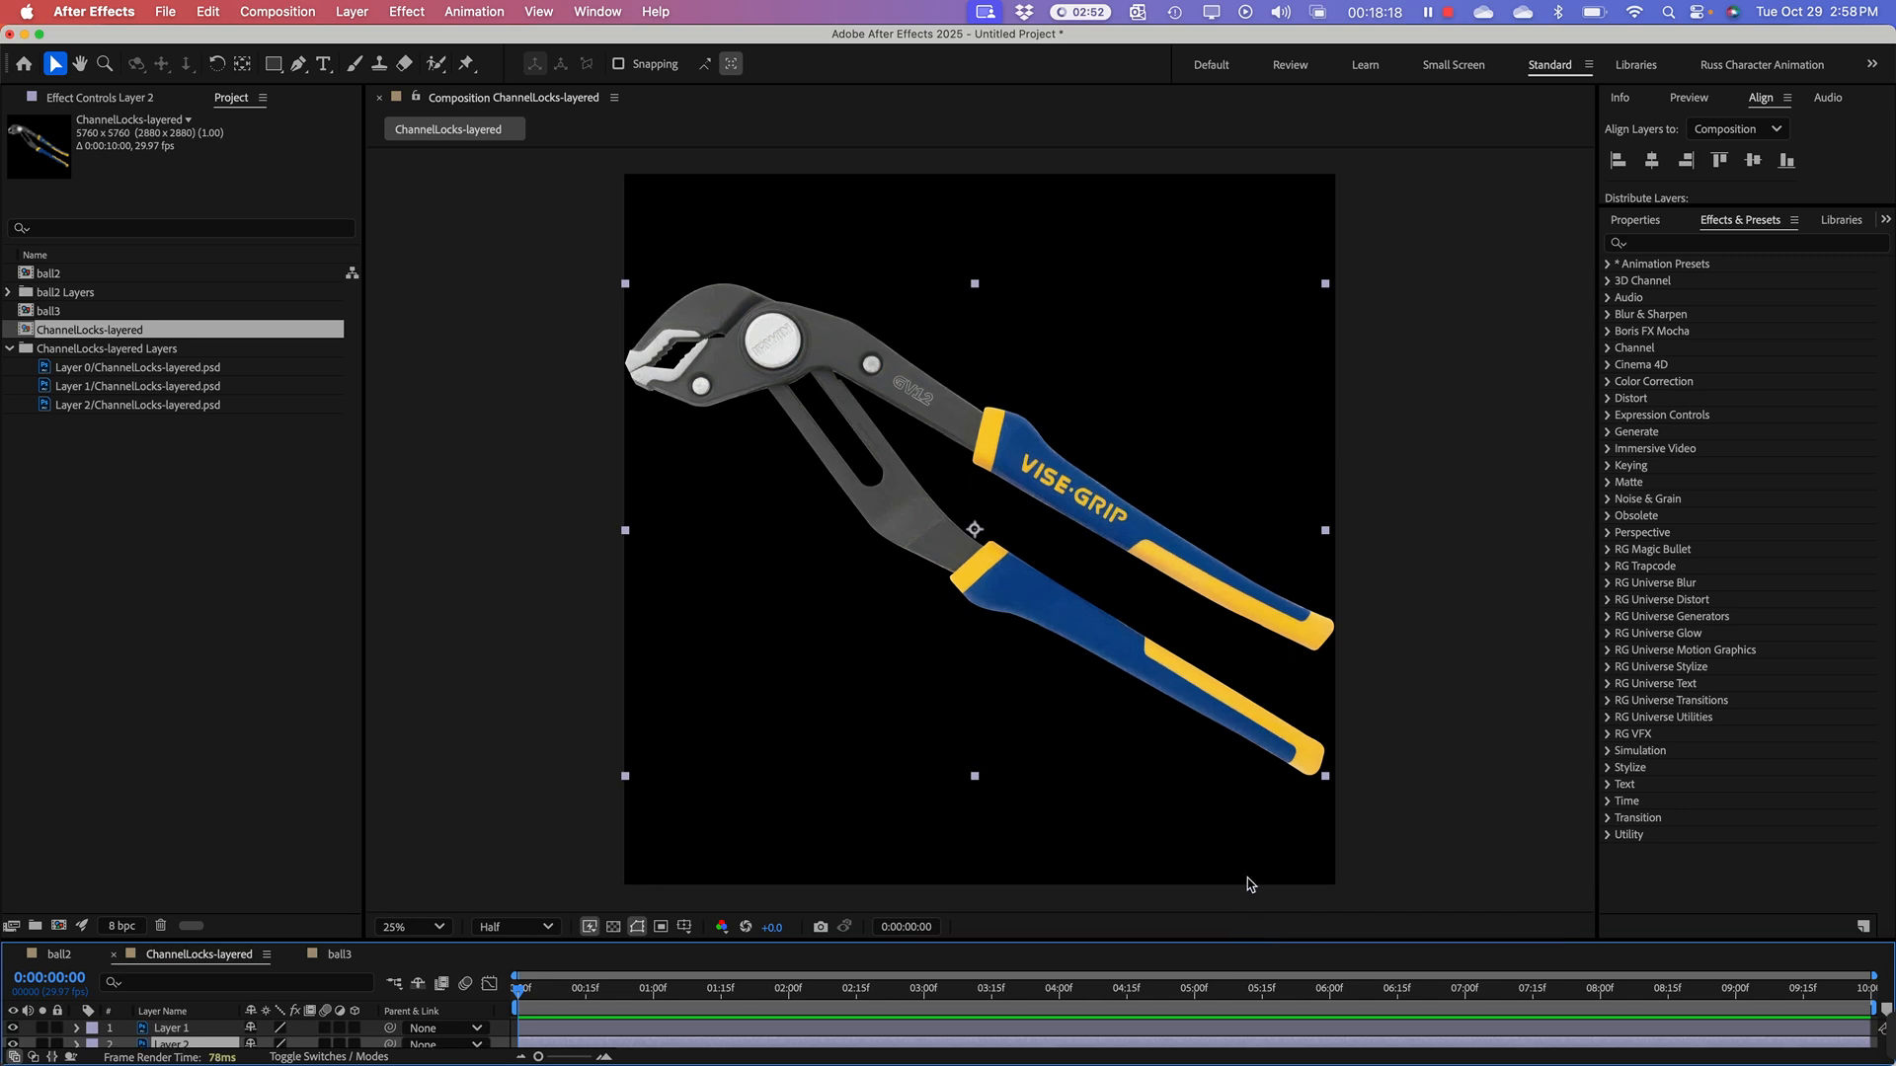
pyautogui.press(',')
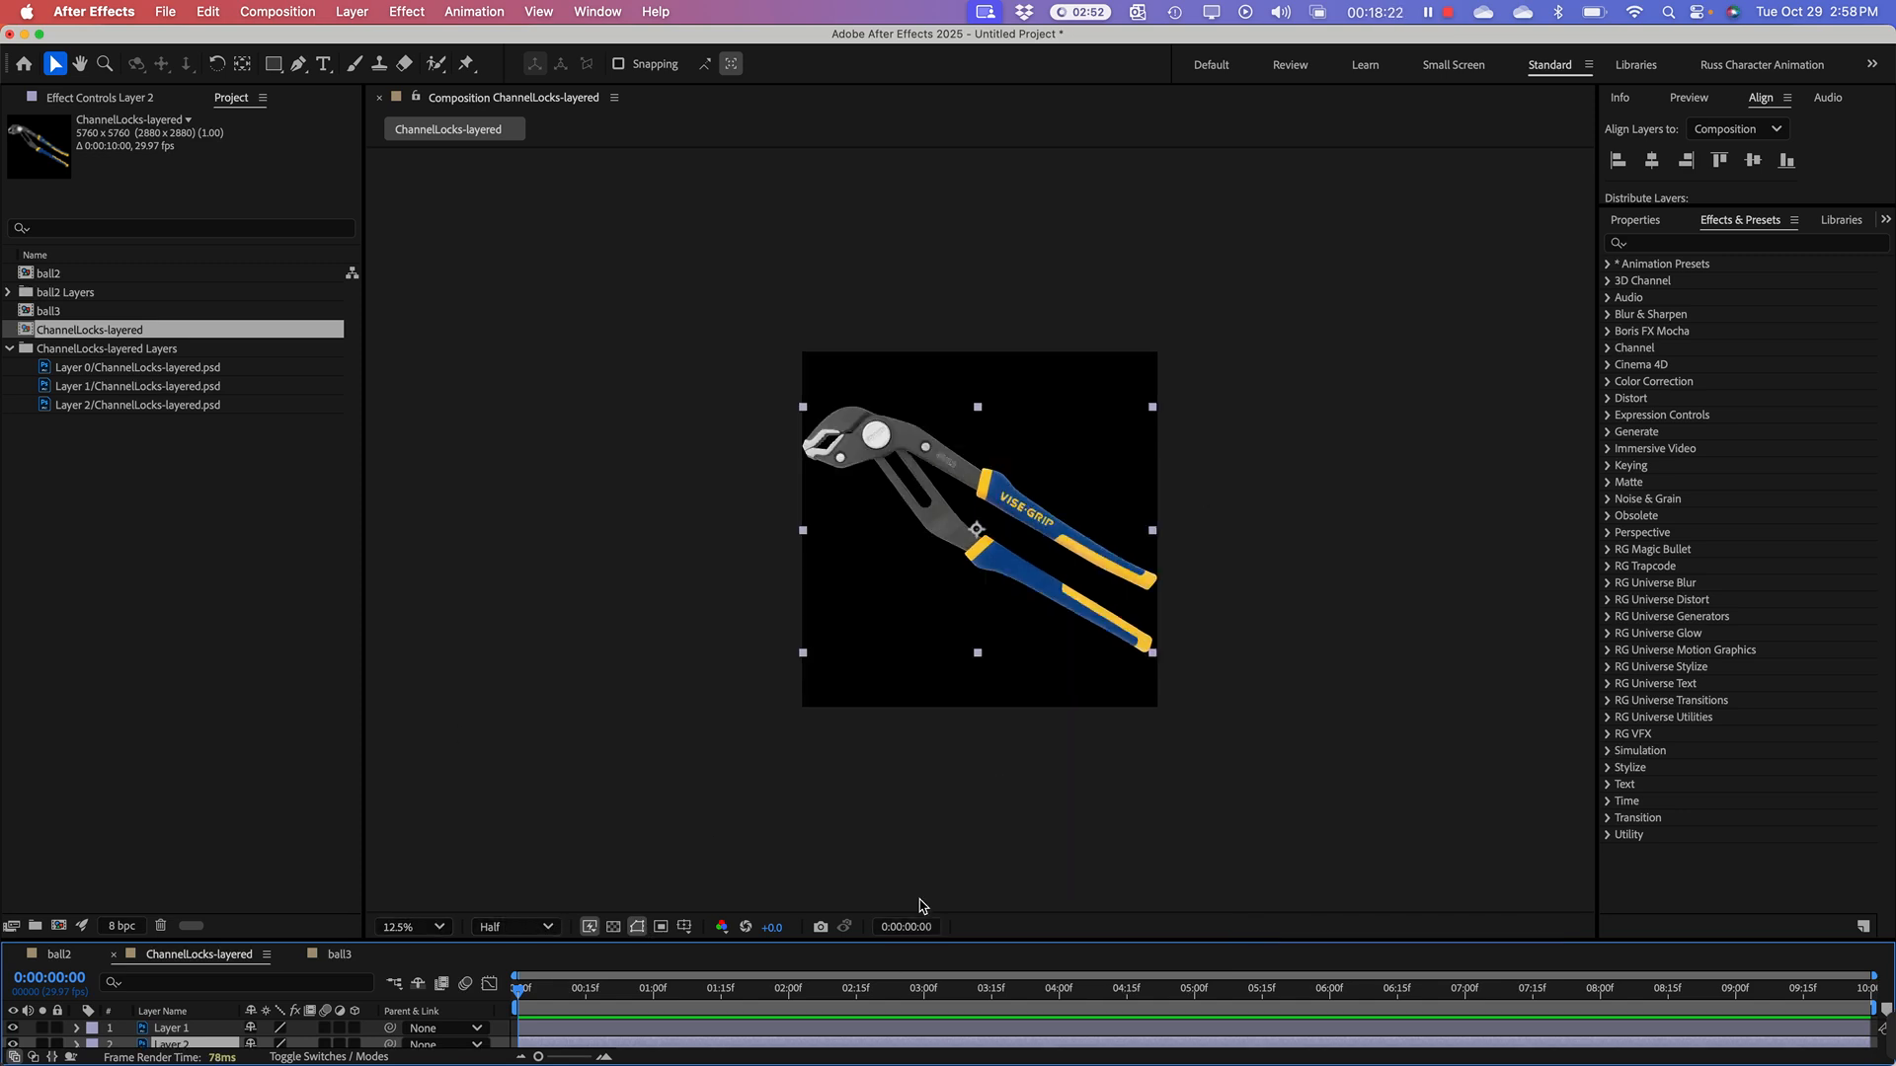
pyautogui.moveTo(953, 939); pyautogui.dragTo(953, 779)
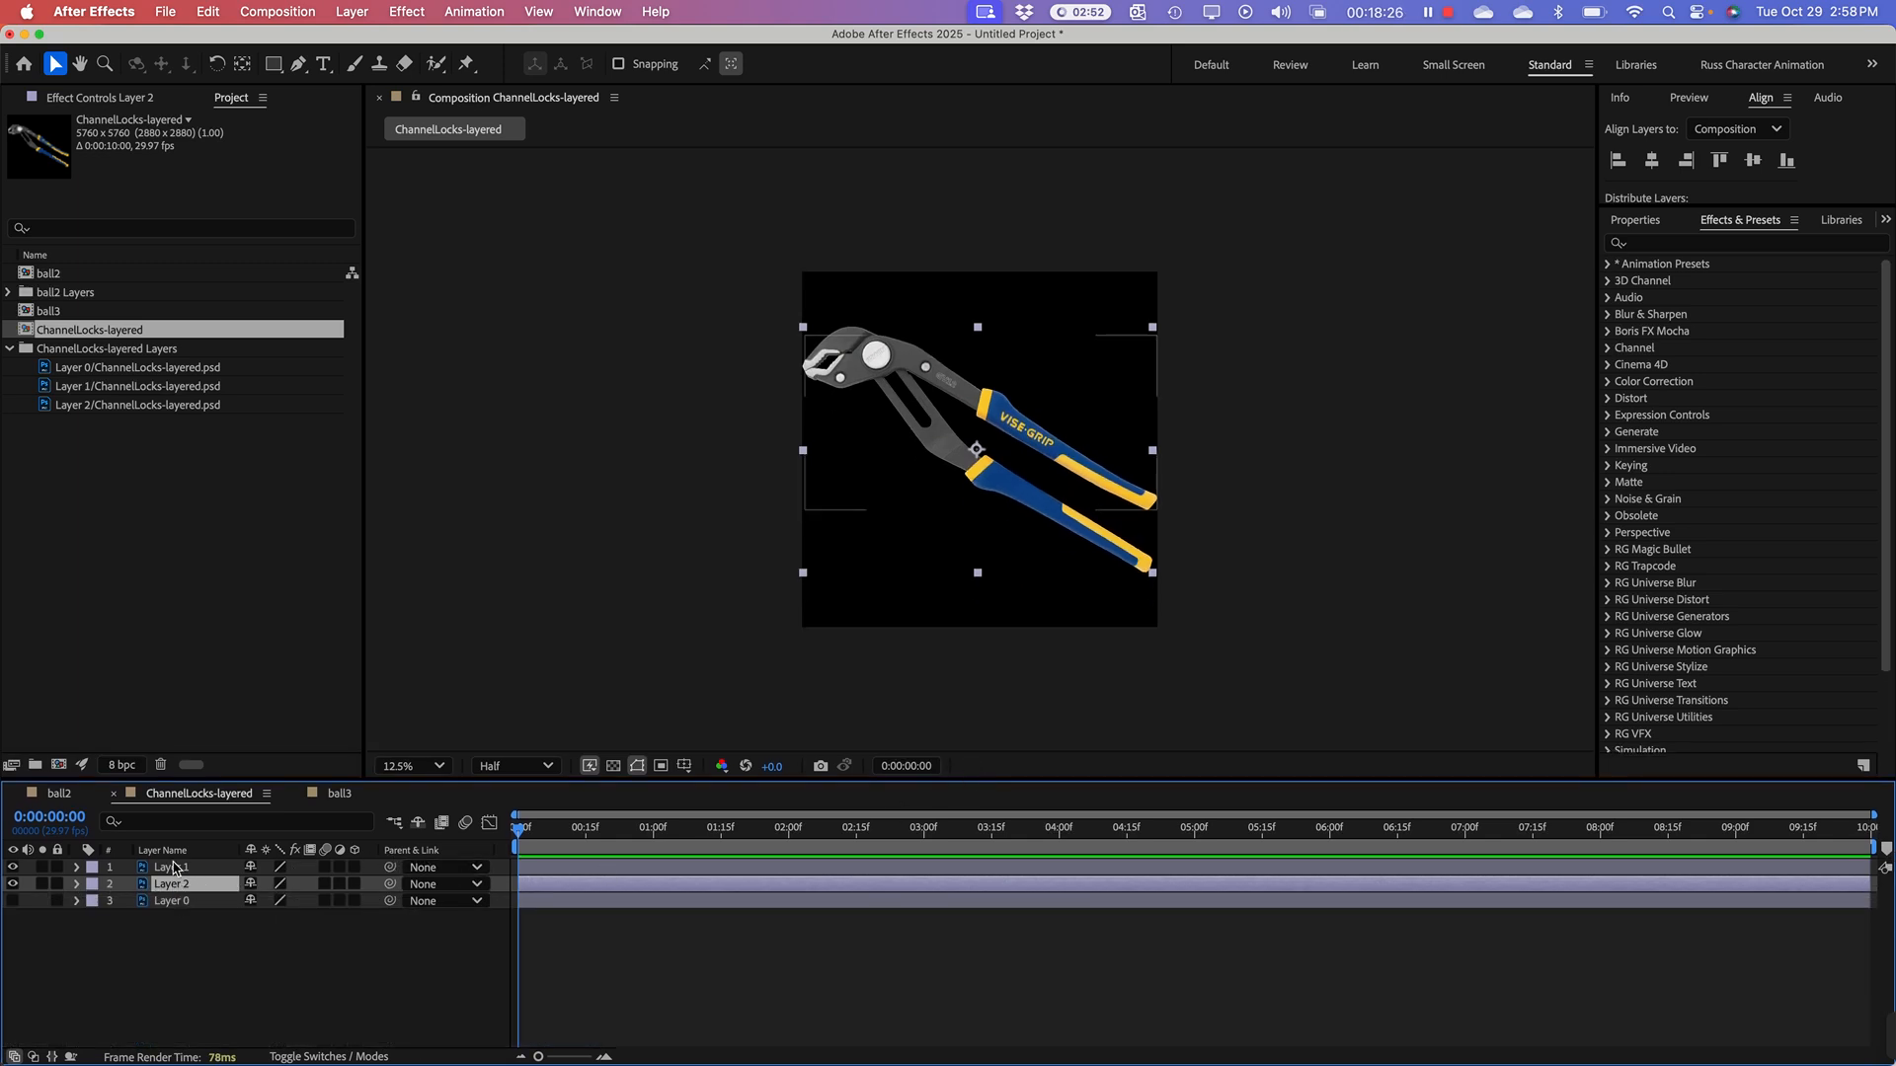
pyautogui.keyDown('shift'); pyautogui.click(225, 869); pyautogui.keyUp('shift')
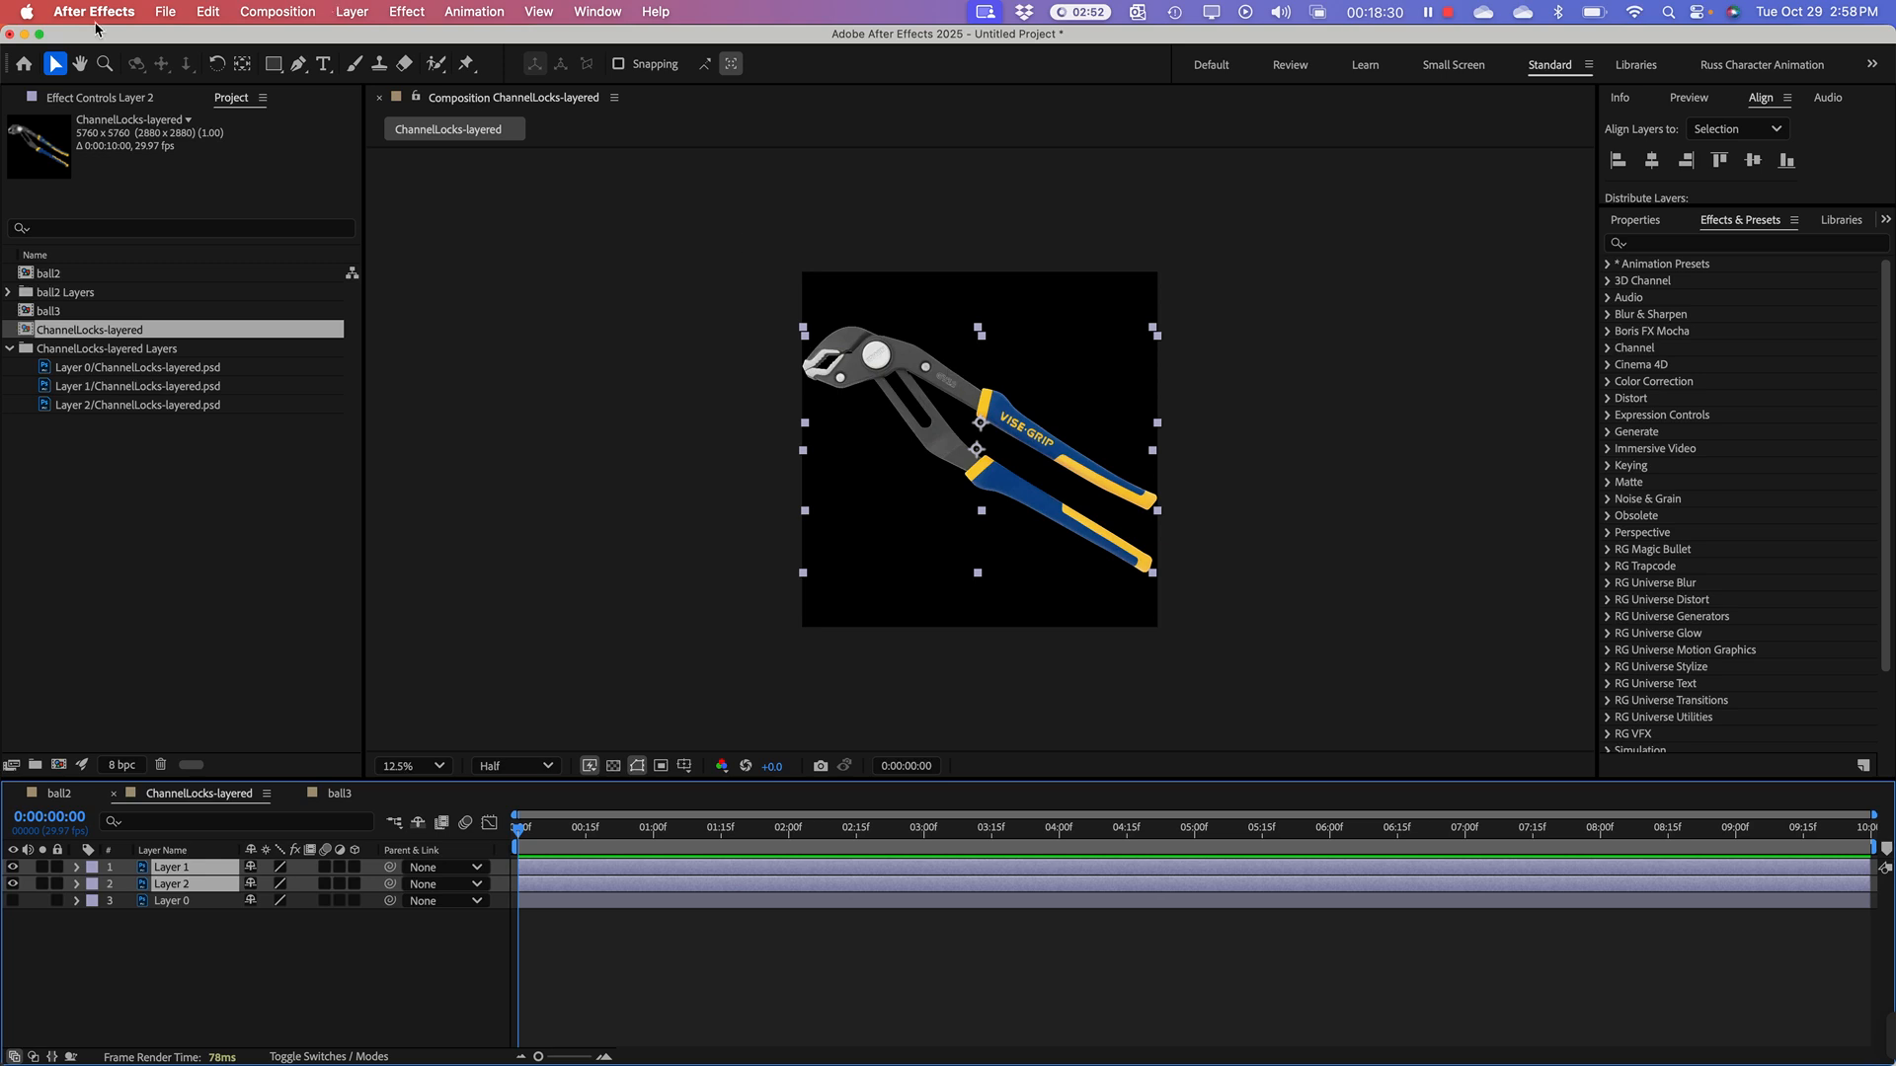
pyautogui.click(207, 961)
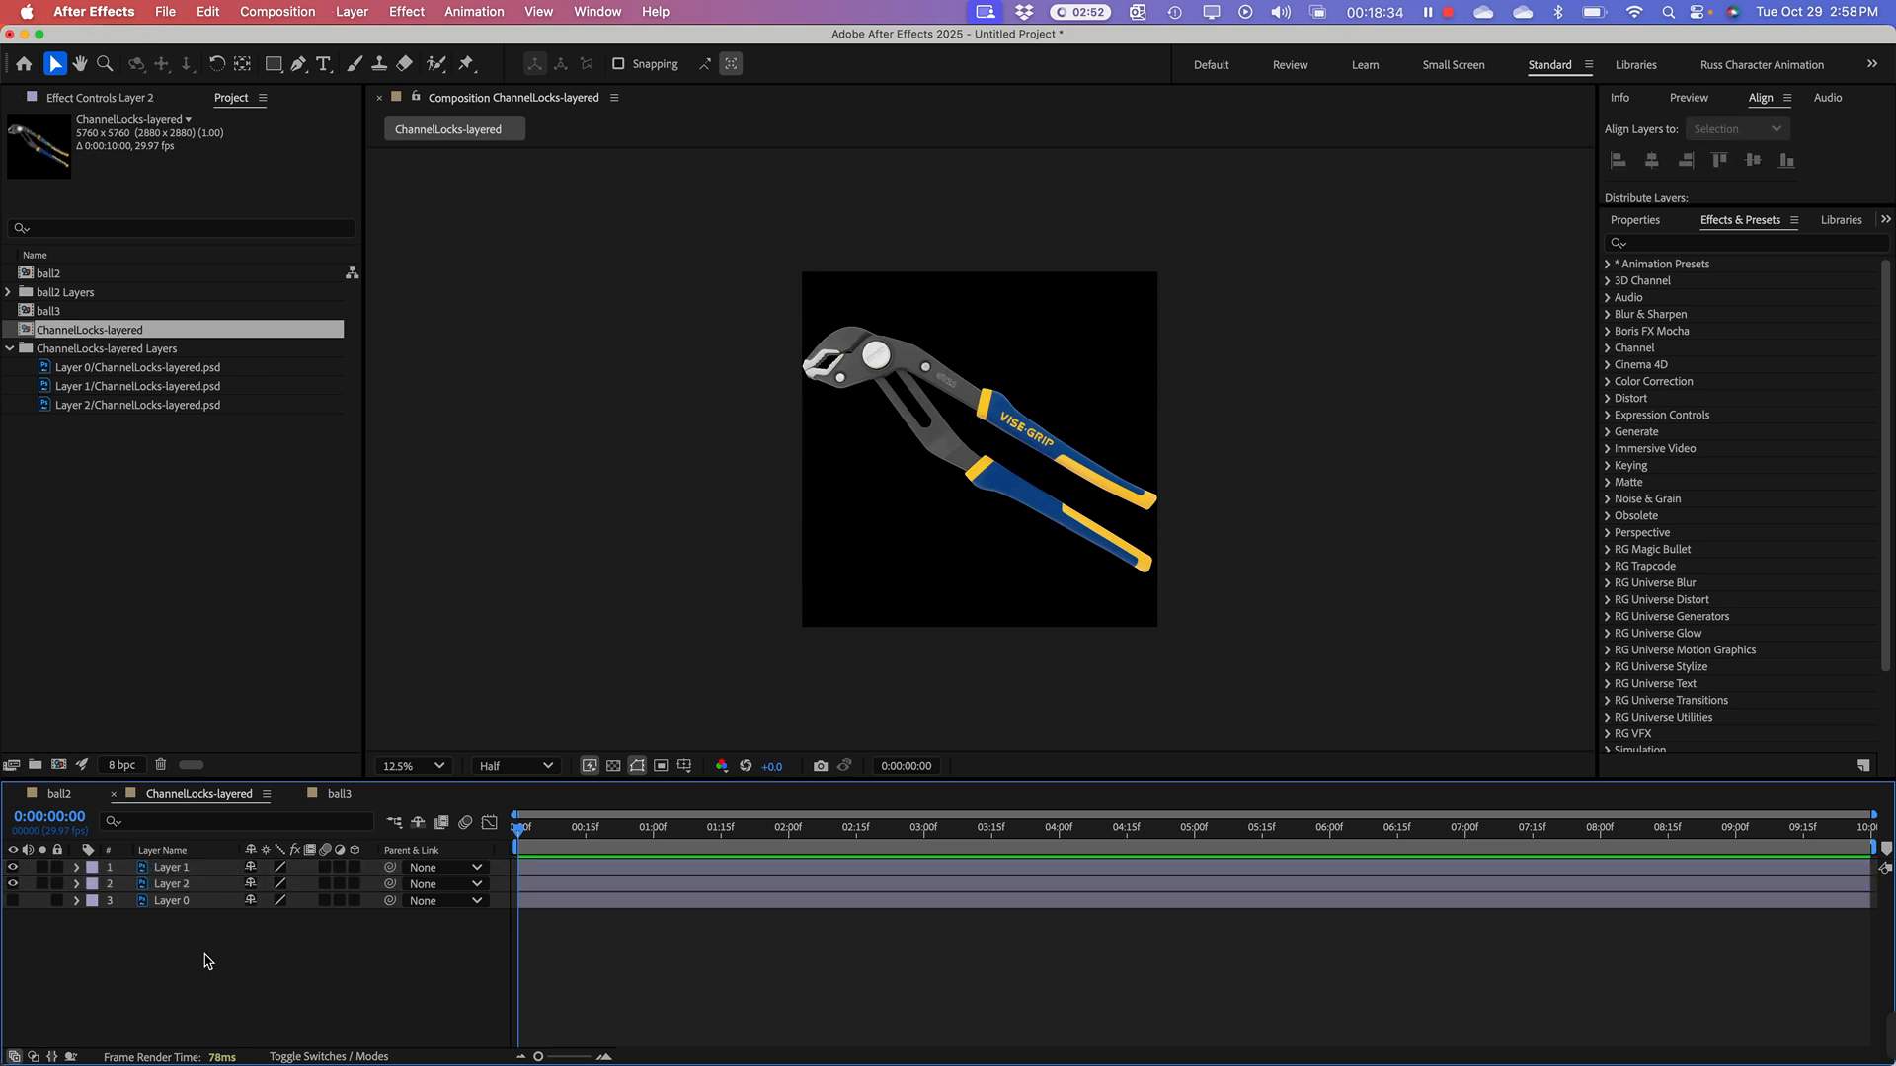
pyautogui.press('.')
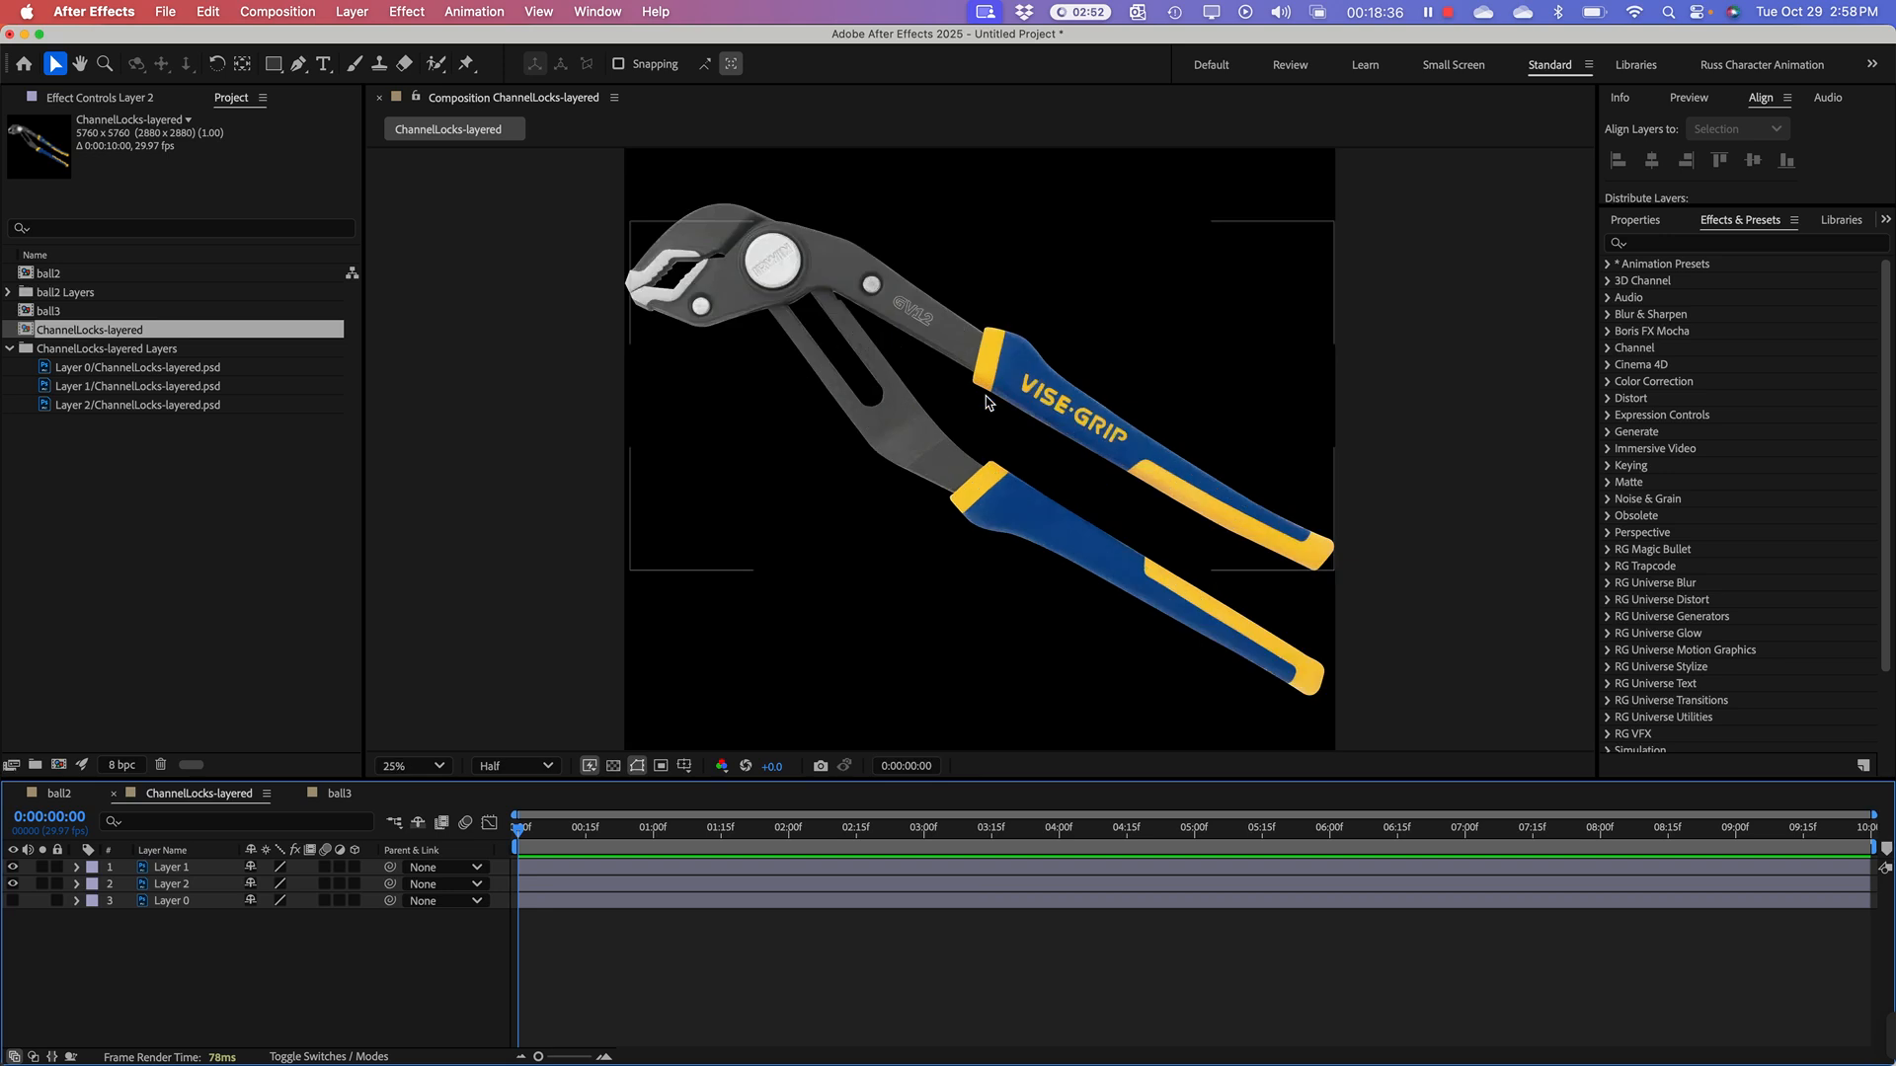
pyautogui.press(',')
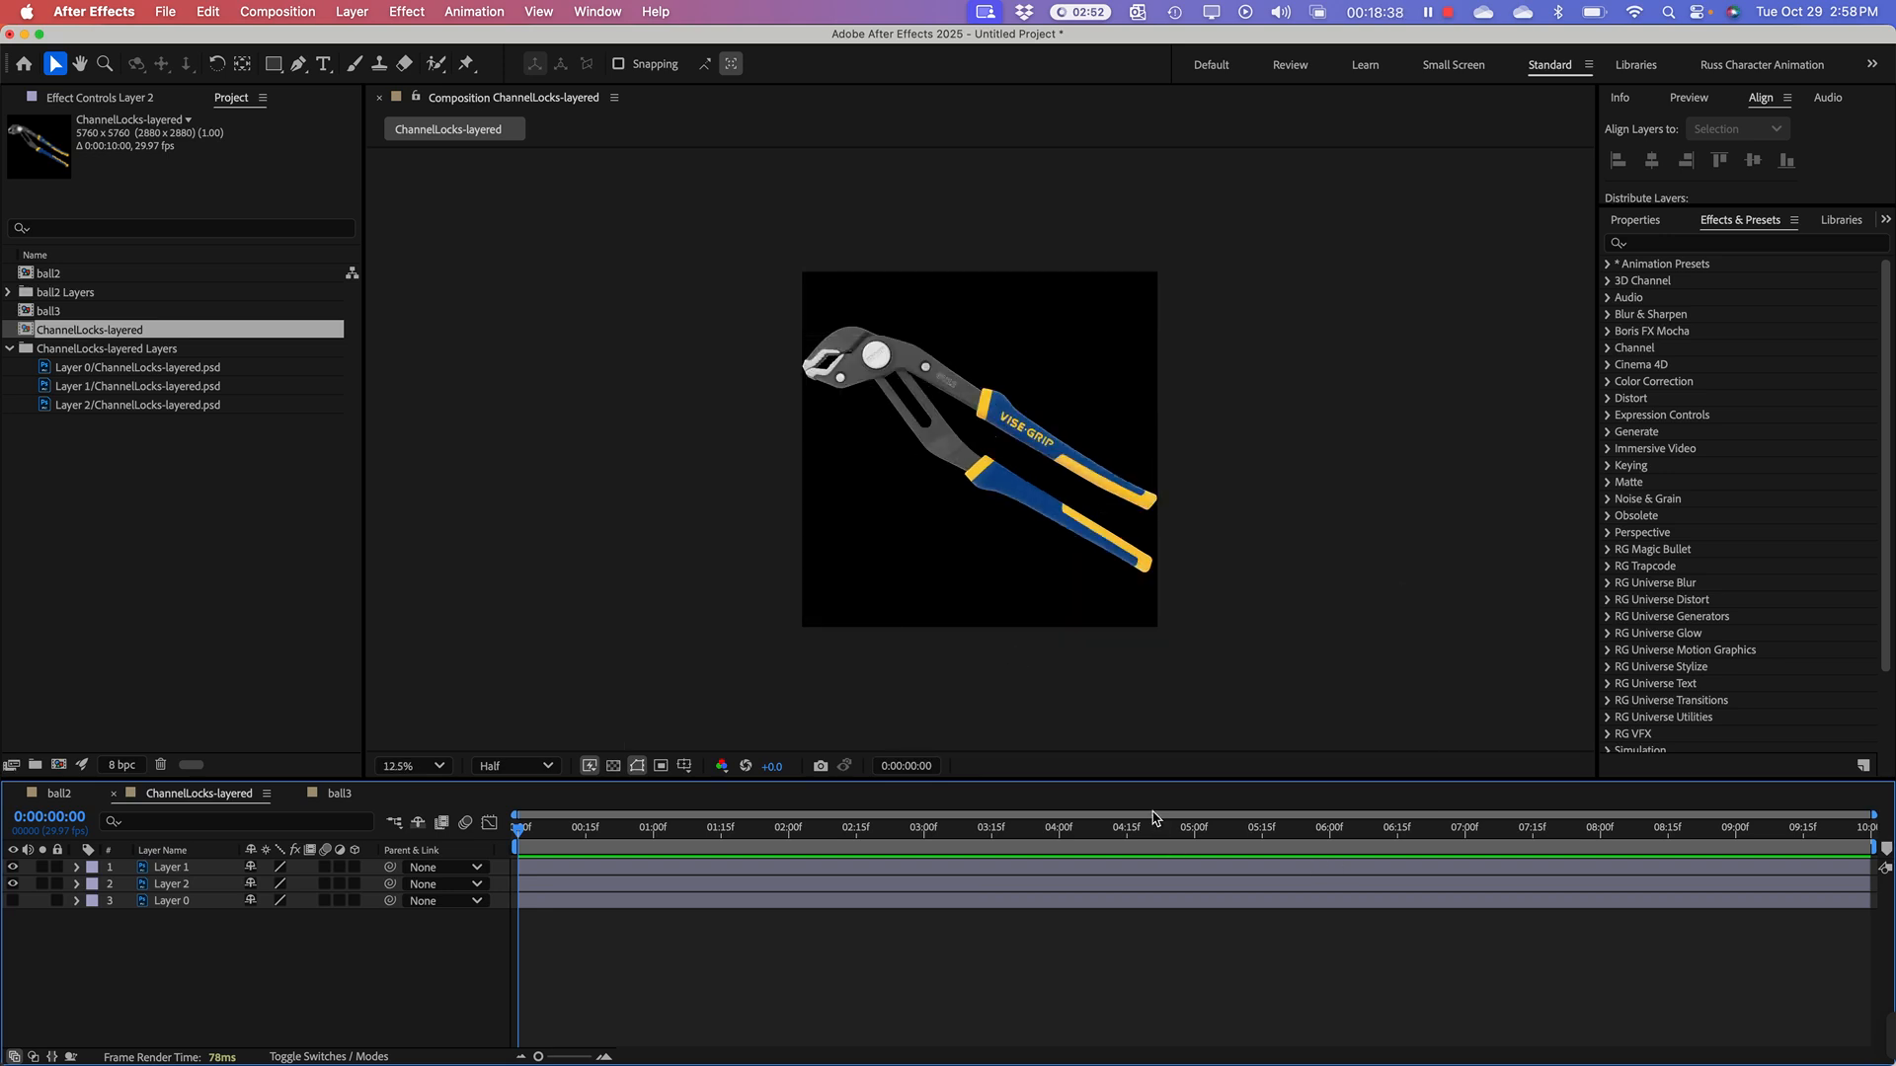
pyautogui.moveTo(1169, 787); pyautogui.dragTo(1168, 929)
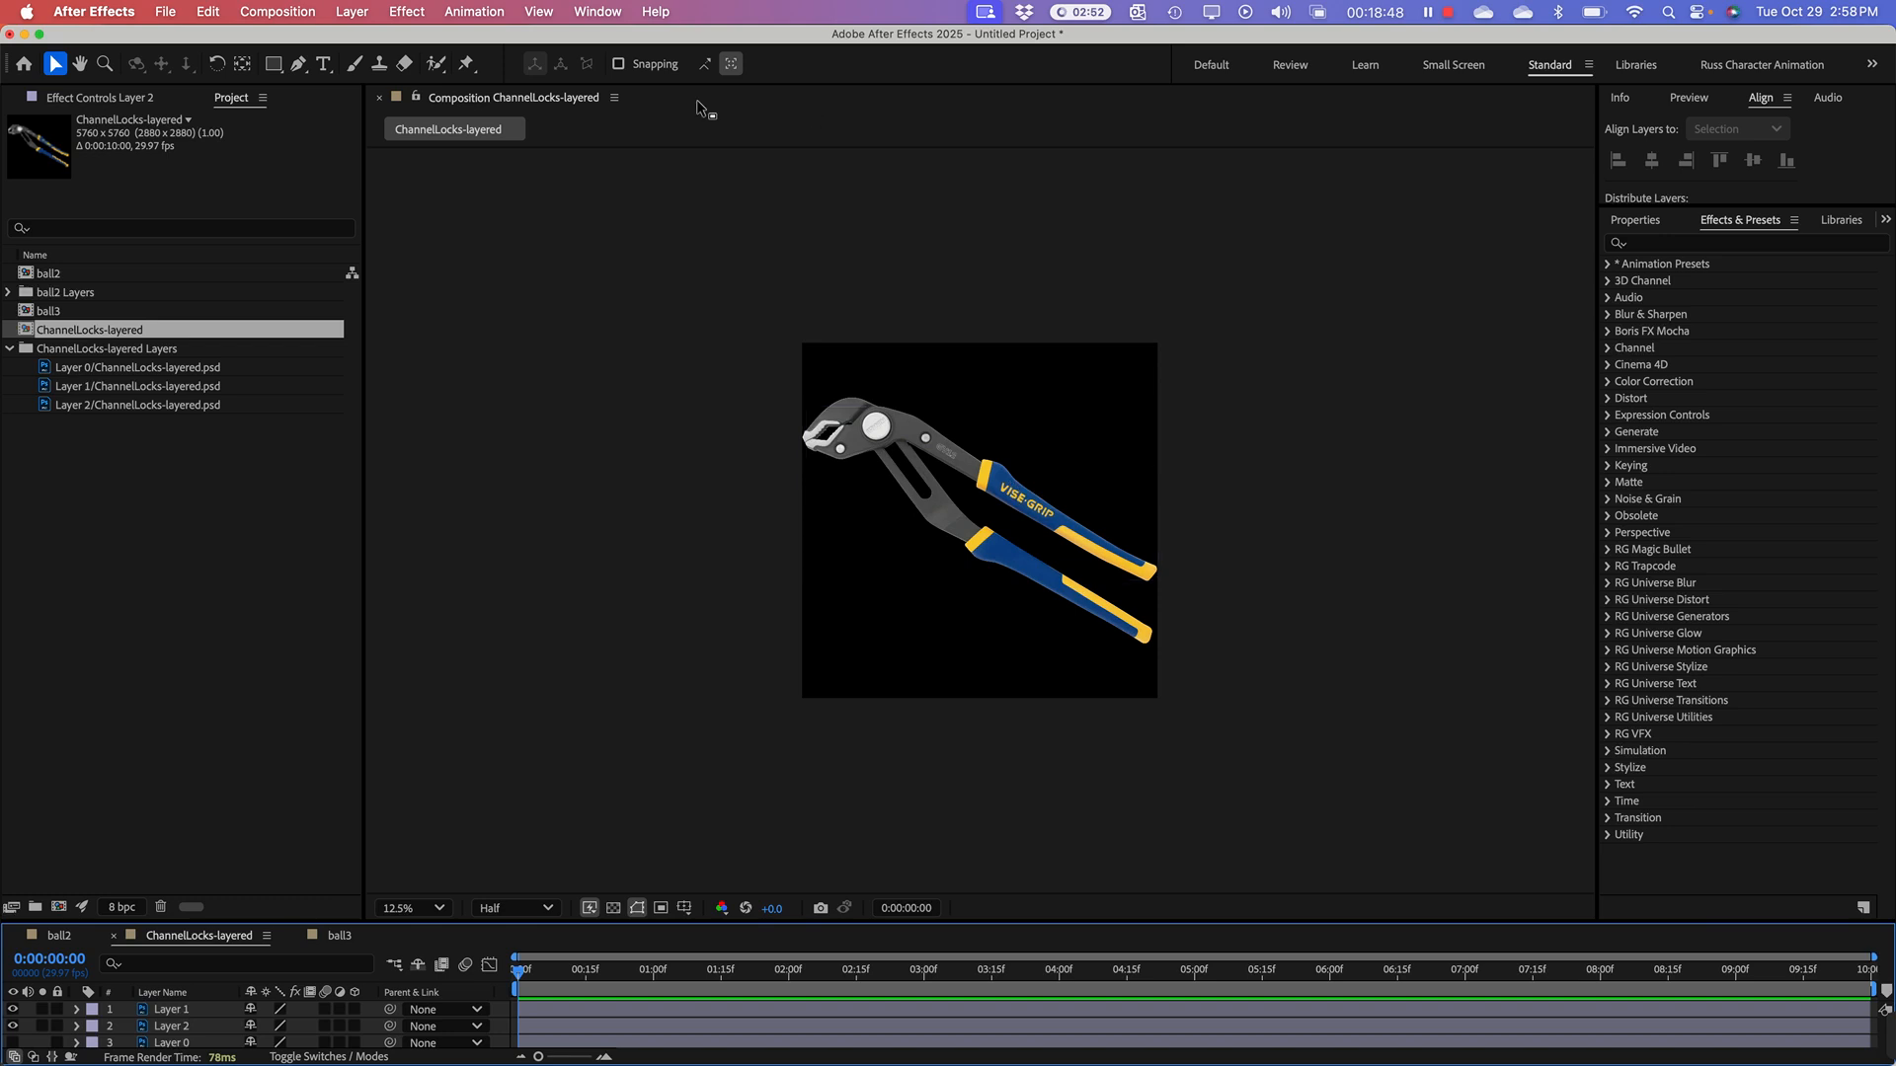
# Step: Enlarge the ChannelLocks-layered composition to a width of 7402 px and a height of 6987 px in its composition settings
pyautogui.click(27, 336)
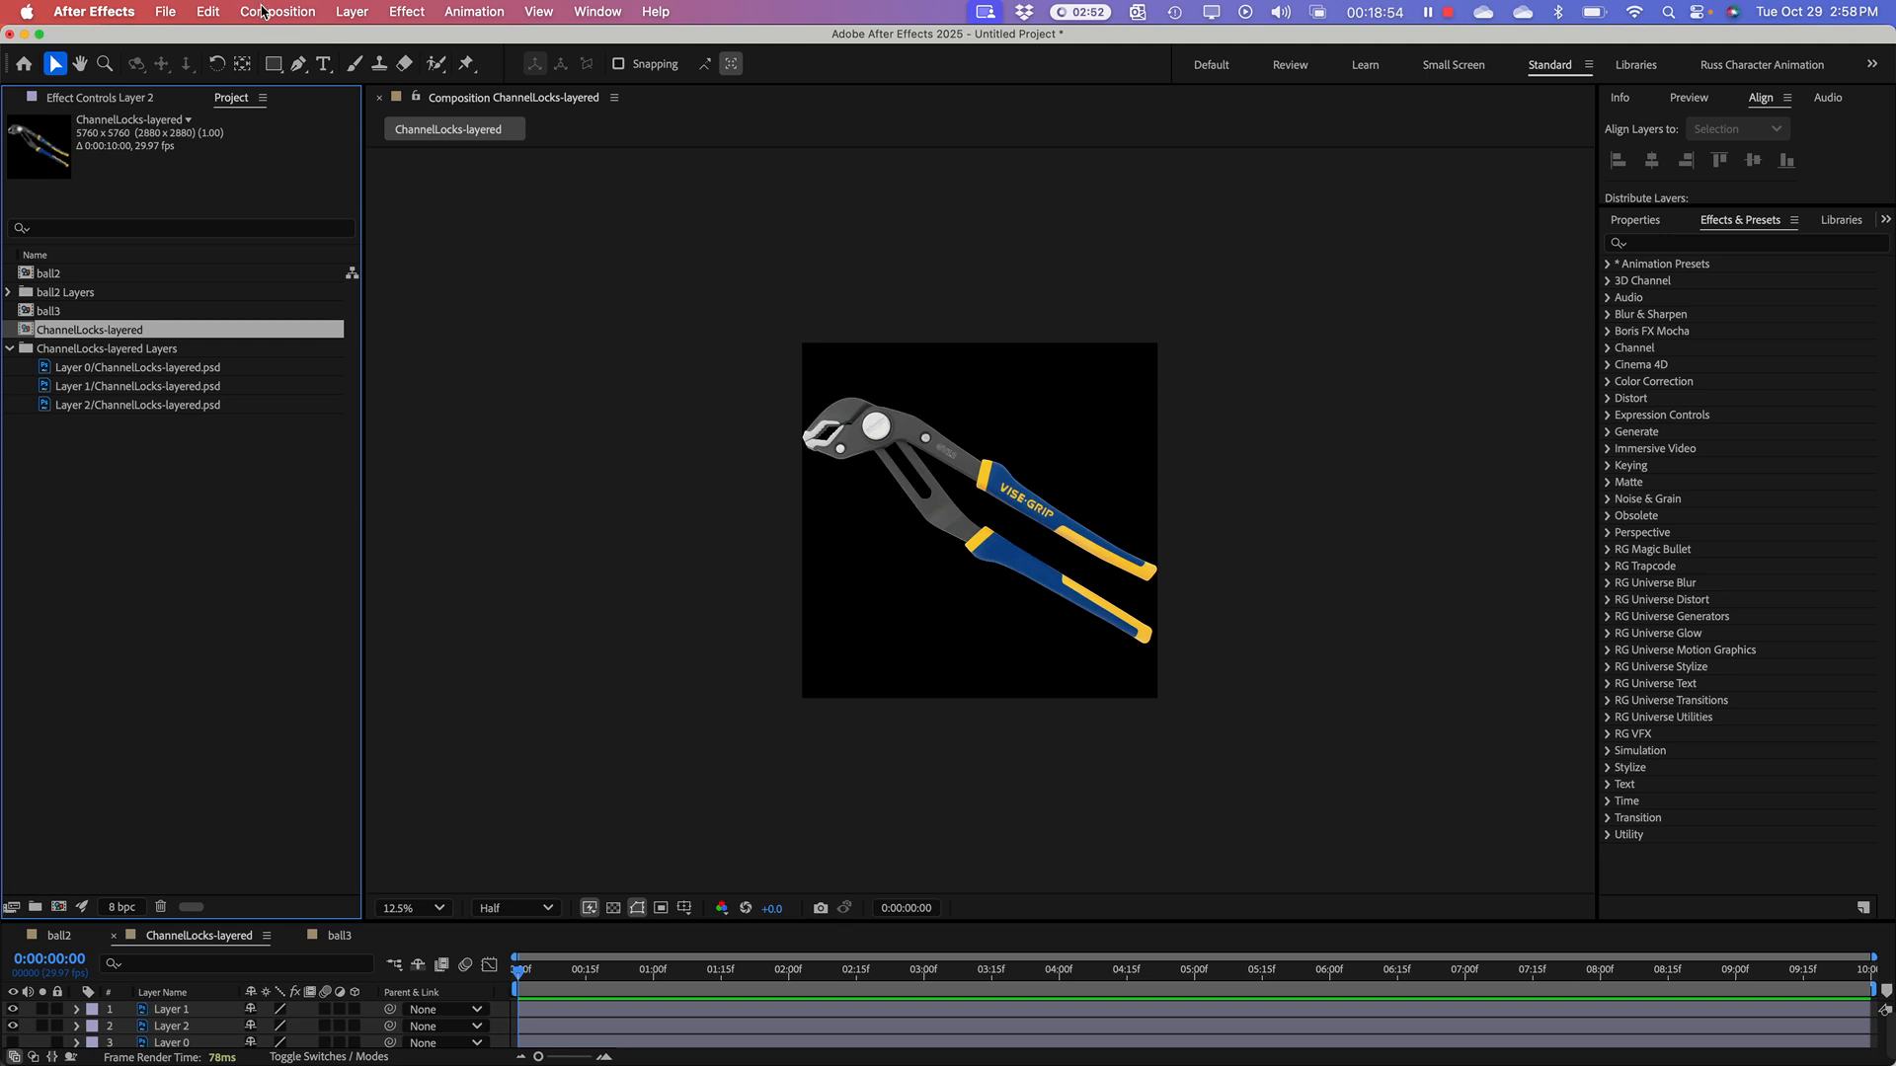
pyautogui.click(269, 12)
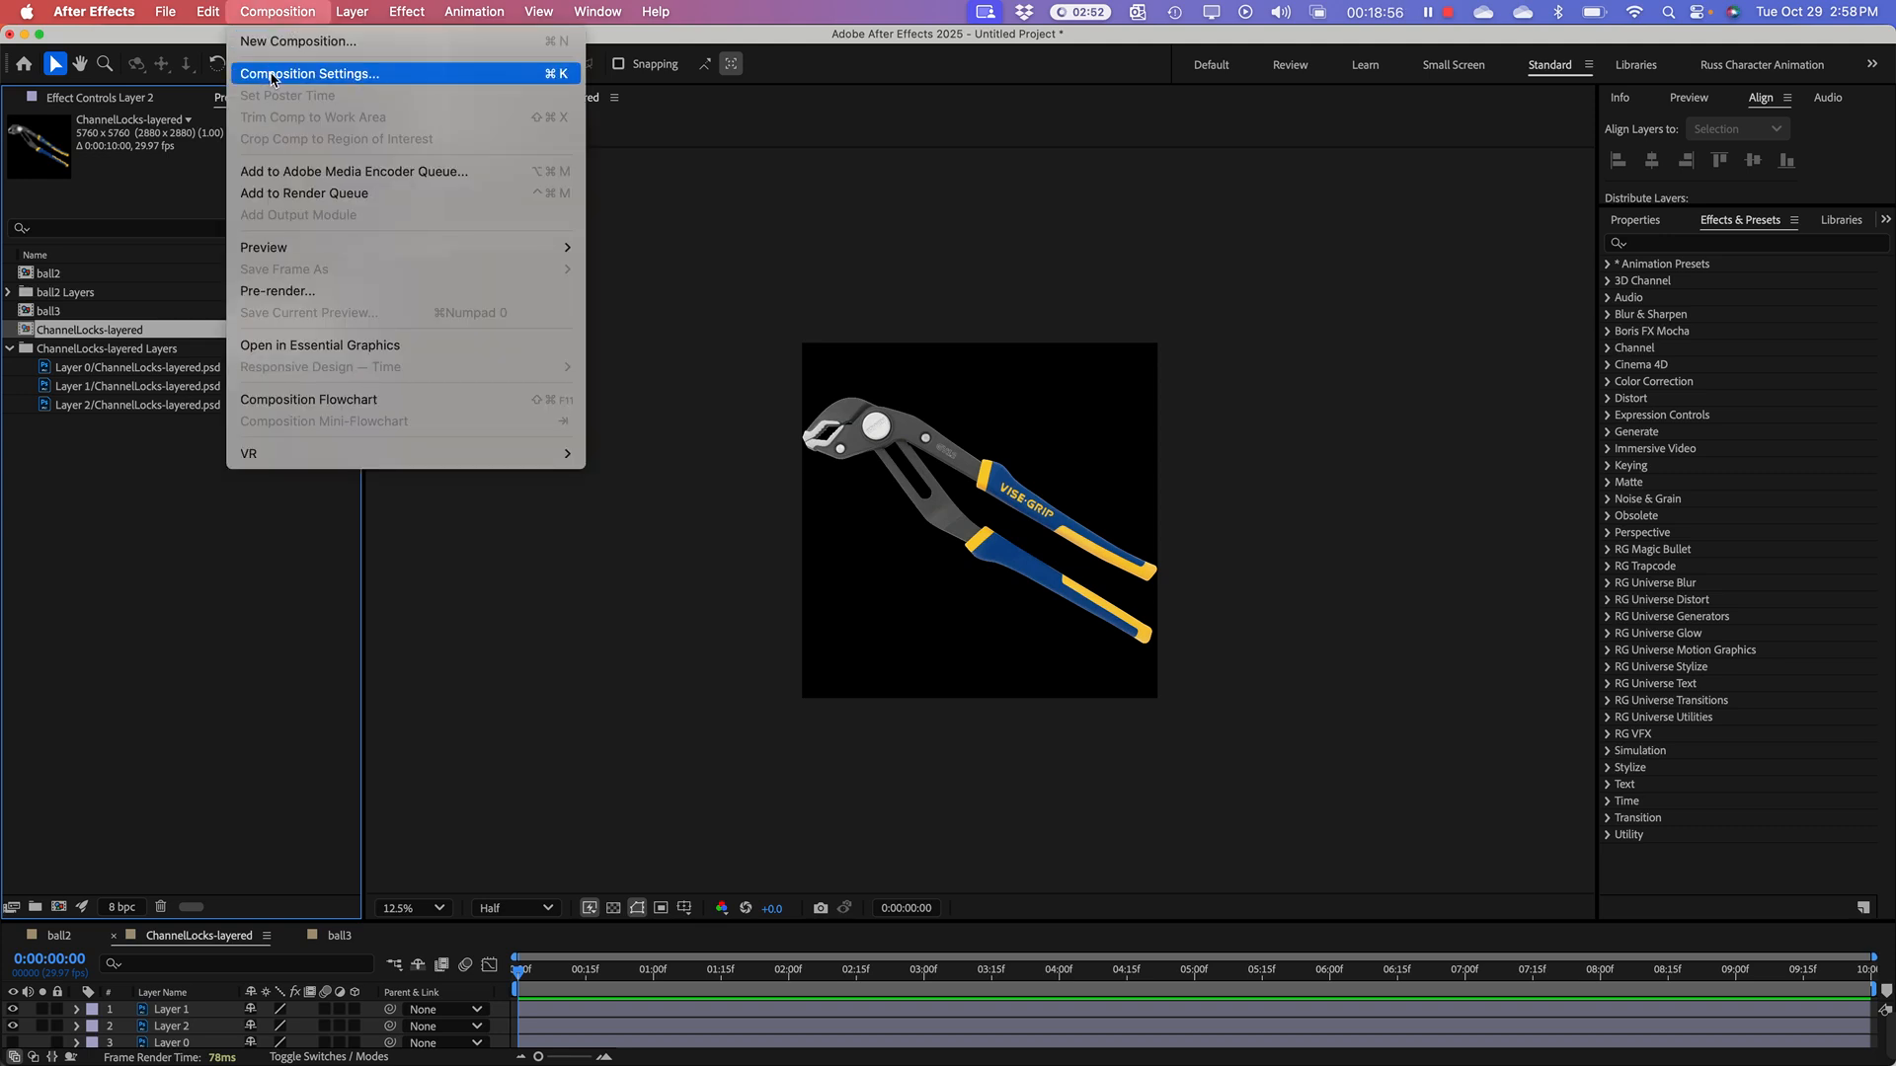
pyautogui.click(264, 71)
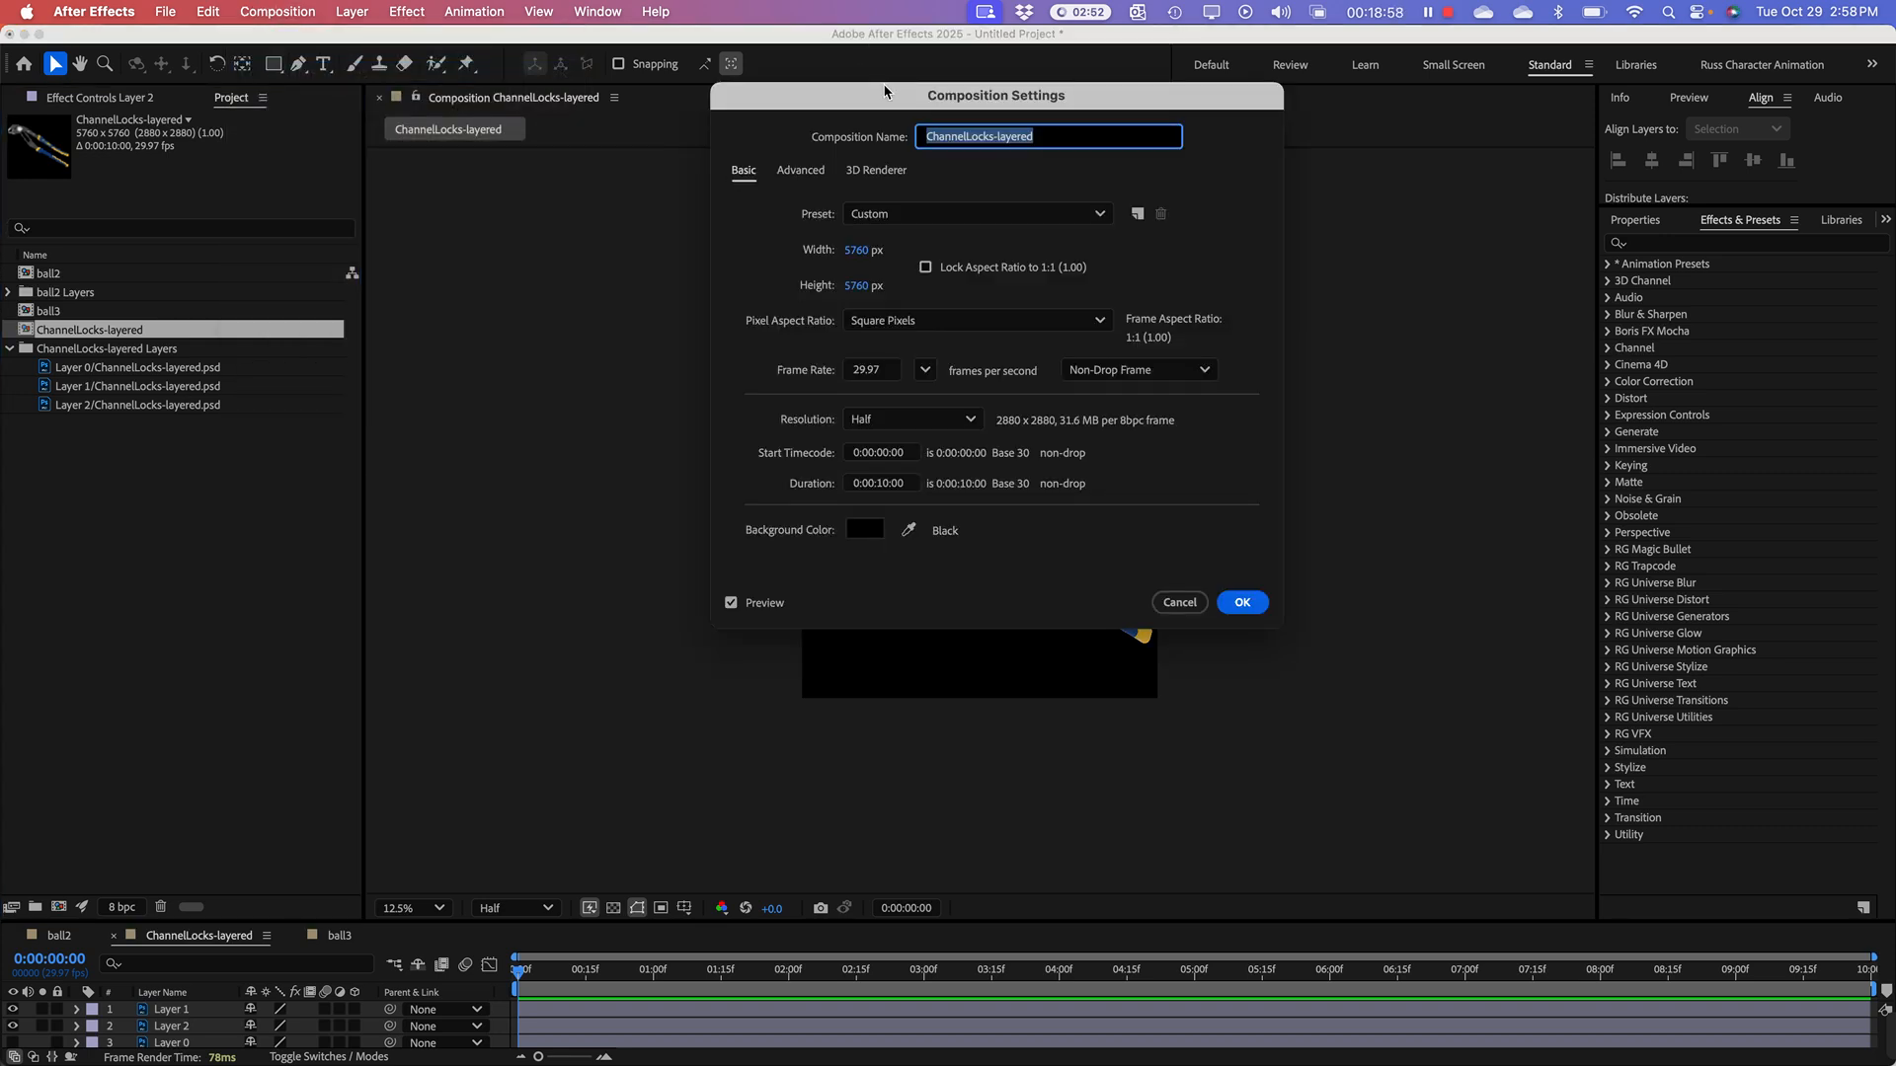
pyautogui.moveTo(888, 95); pyautogui.dragTo(1430, 28)
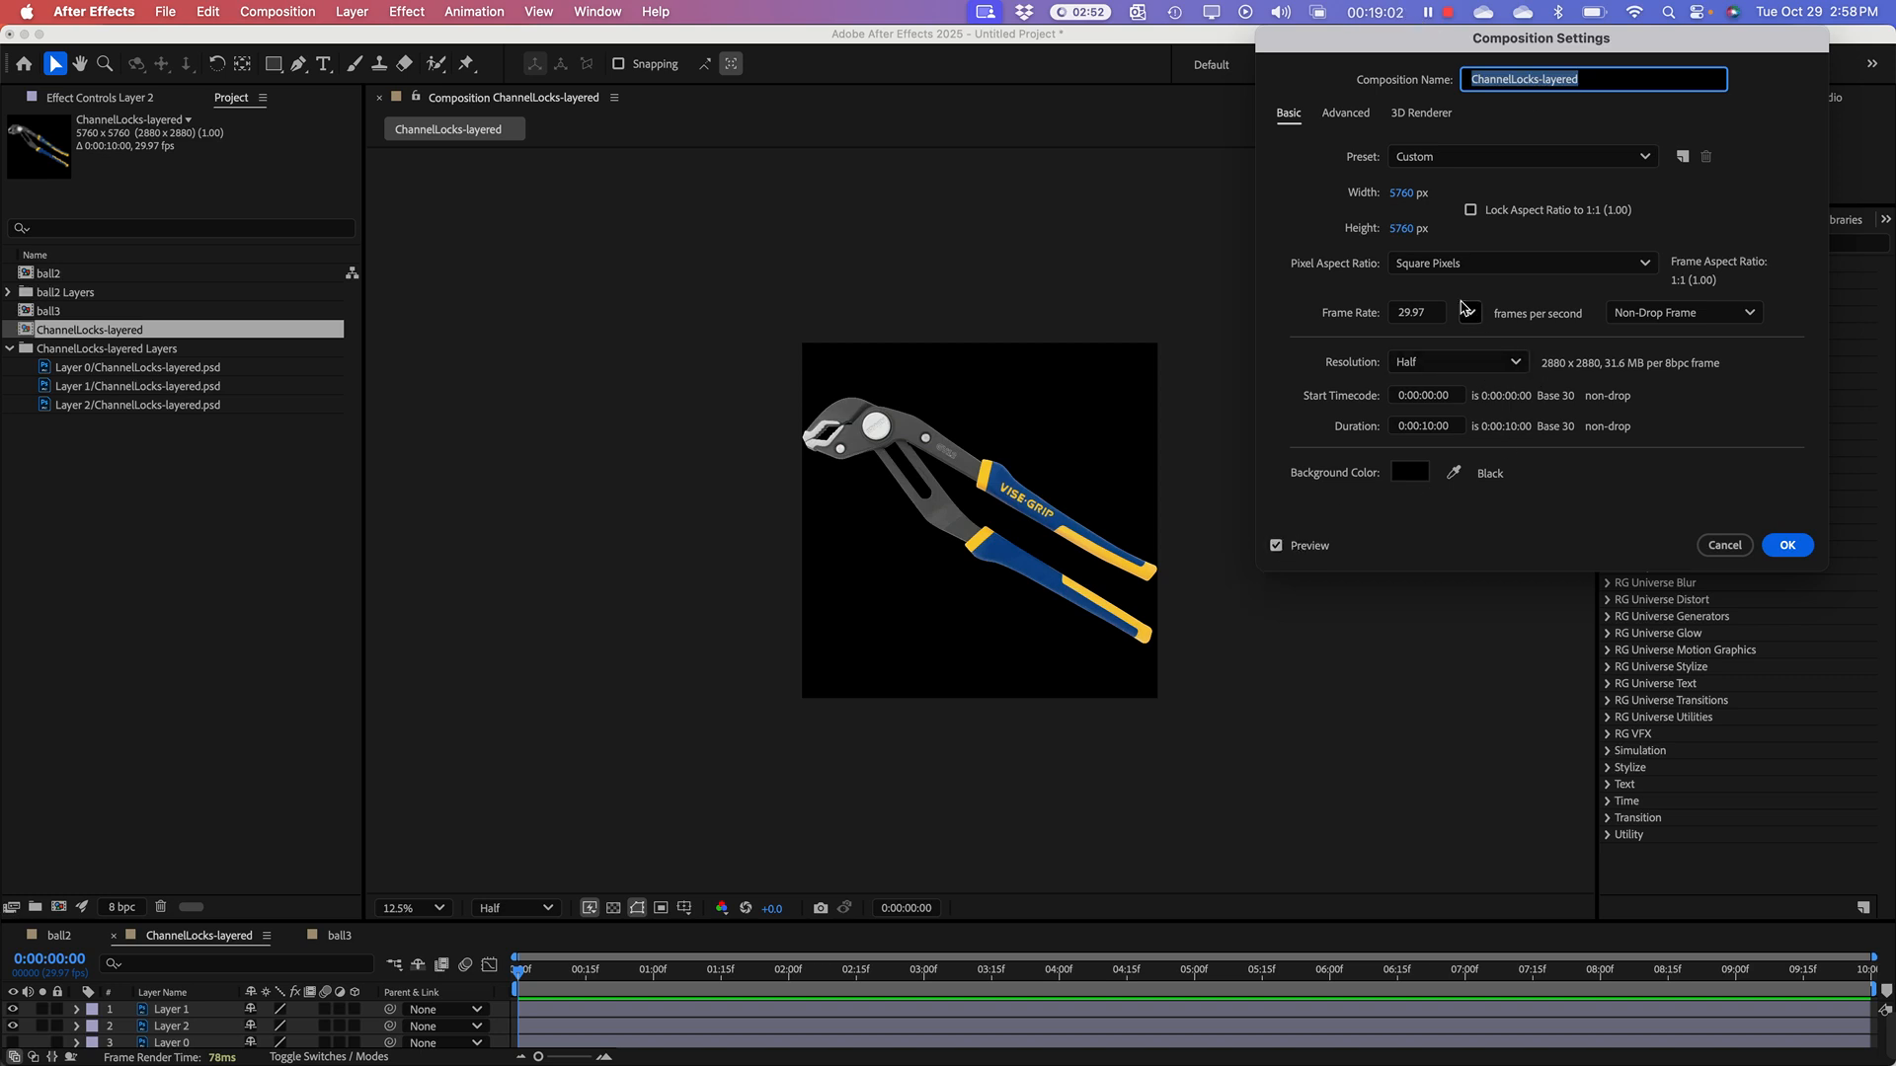
pyautogui.moveTo(1405, 197); pyautogui.dragTo(1716, 202)
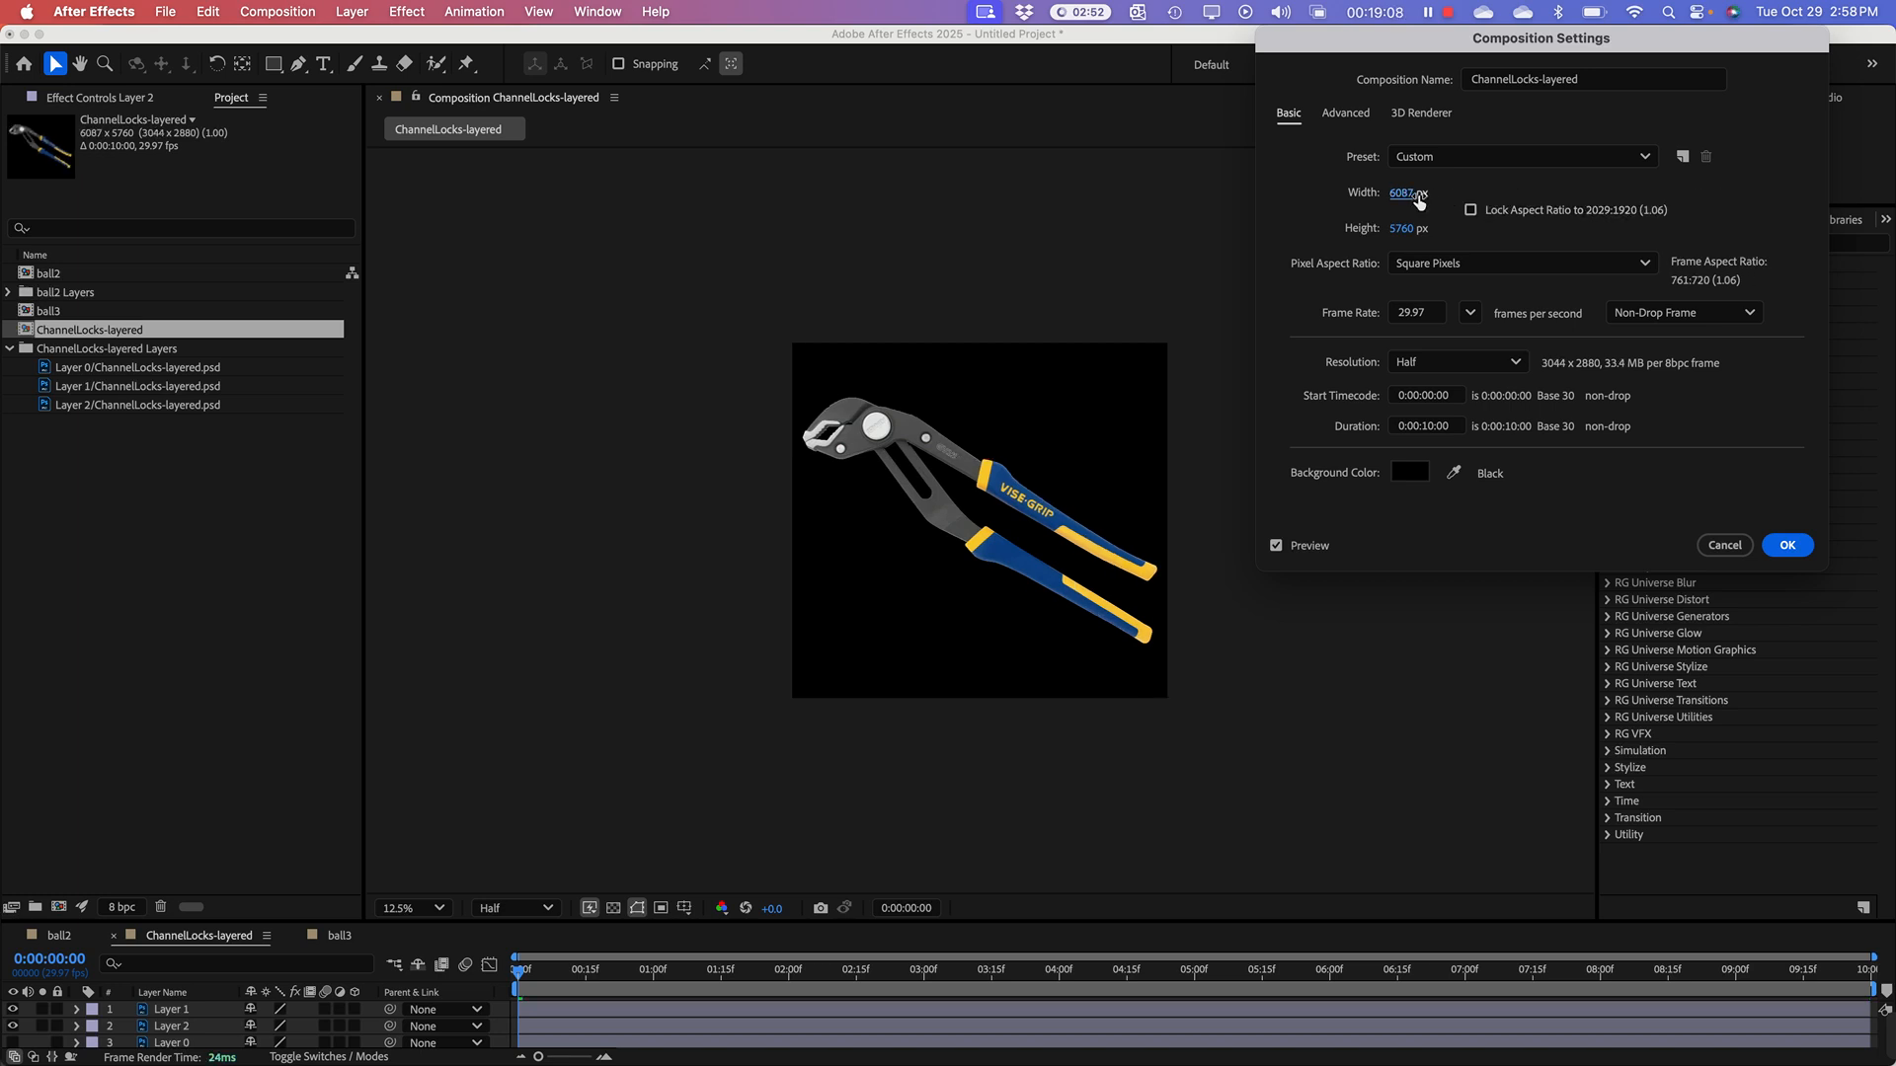
pyautogui.moveTo(1403, 197); pyautogui.dragTo(1695, 237)
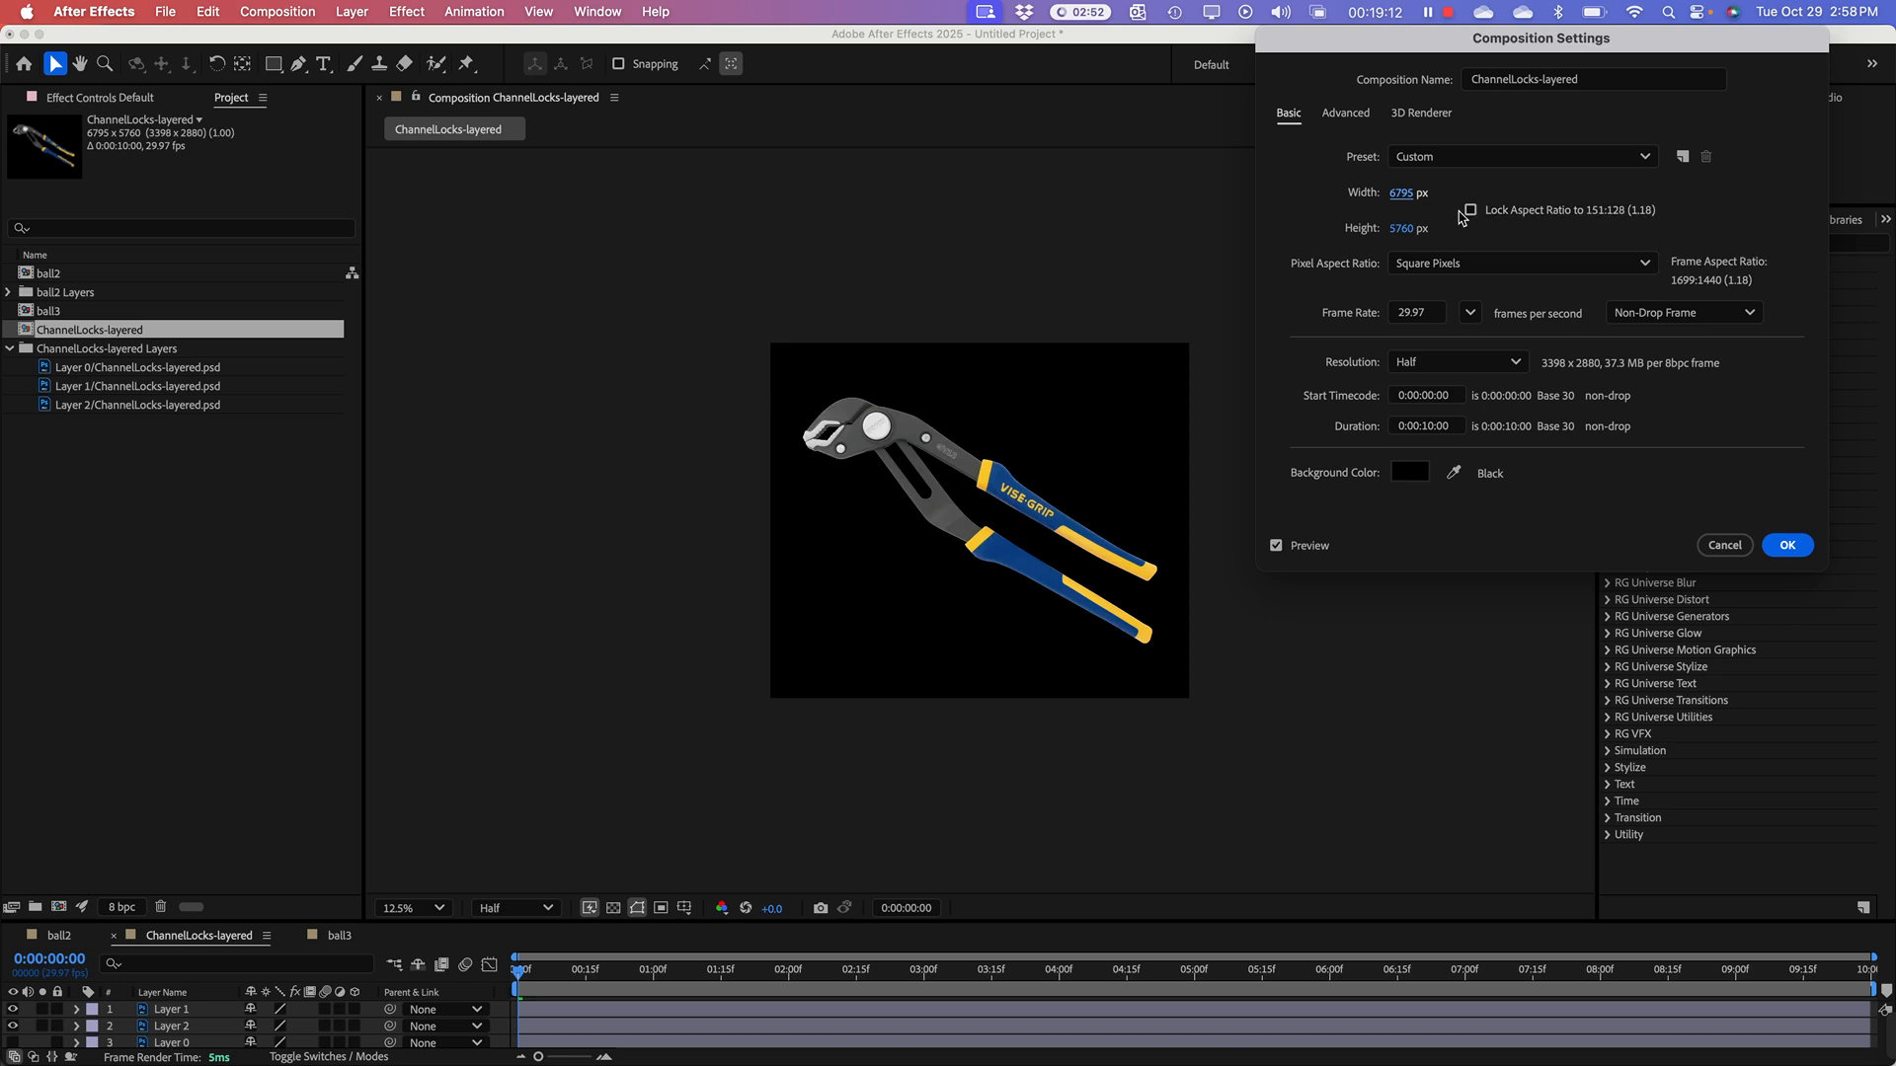
pyautogui.moveTo(1407, 199); pyautogui.dragTo(1532, 202)
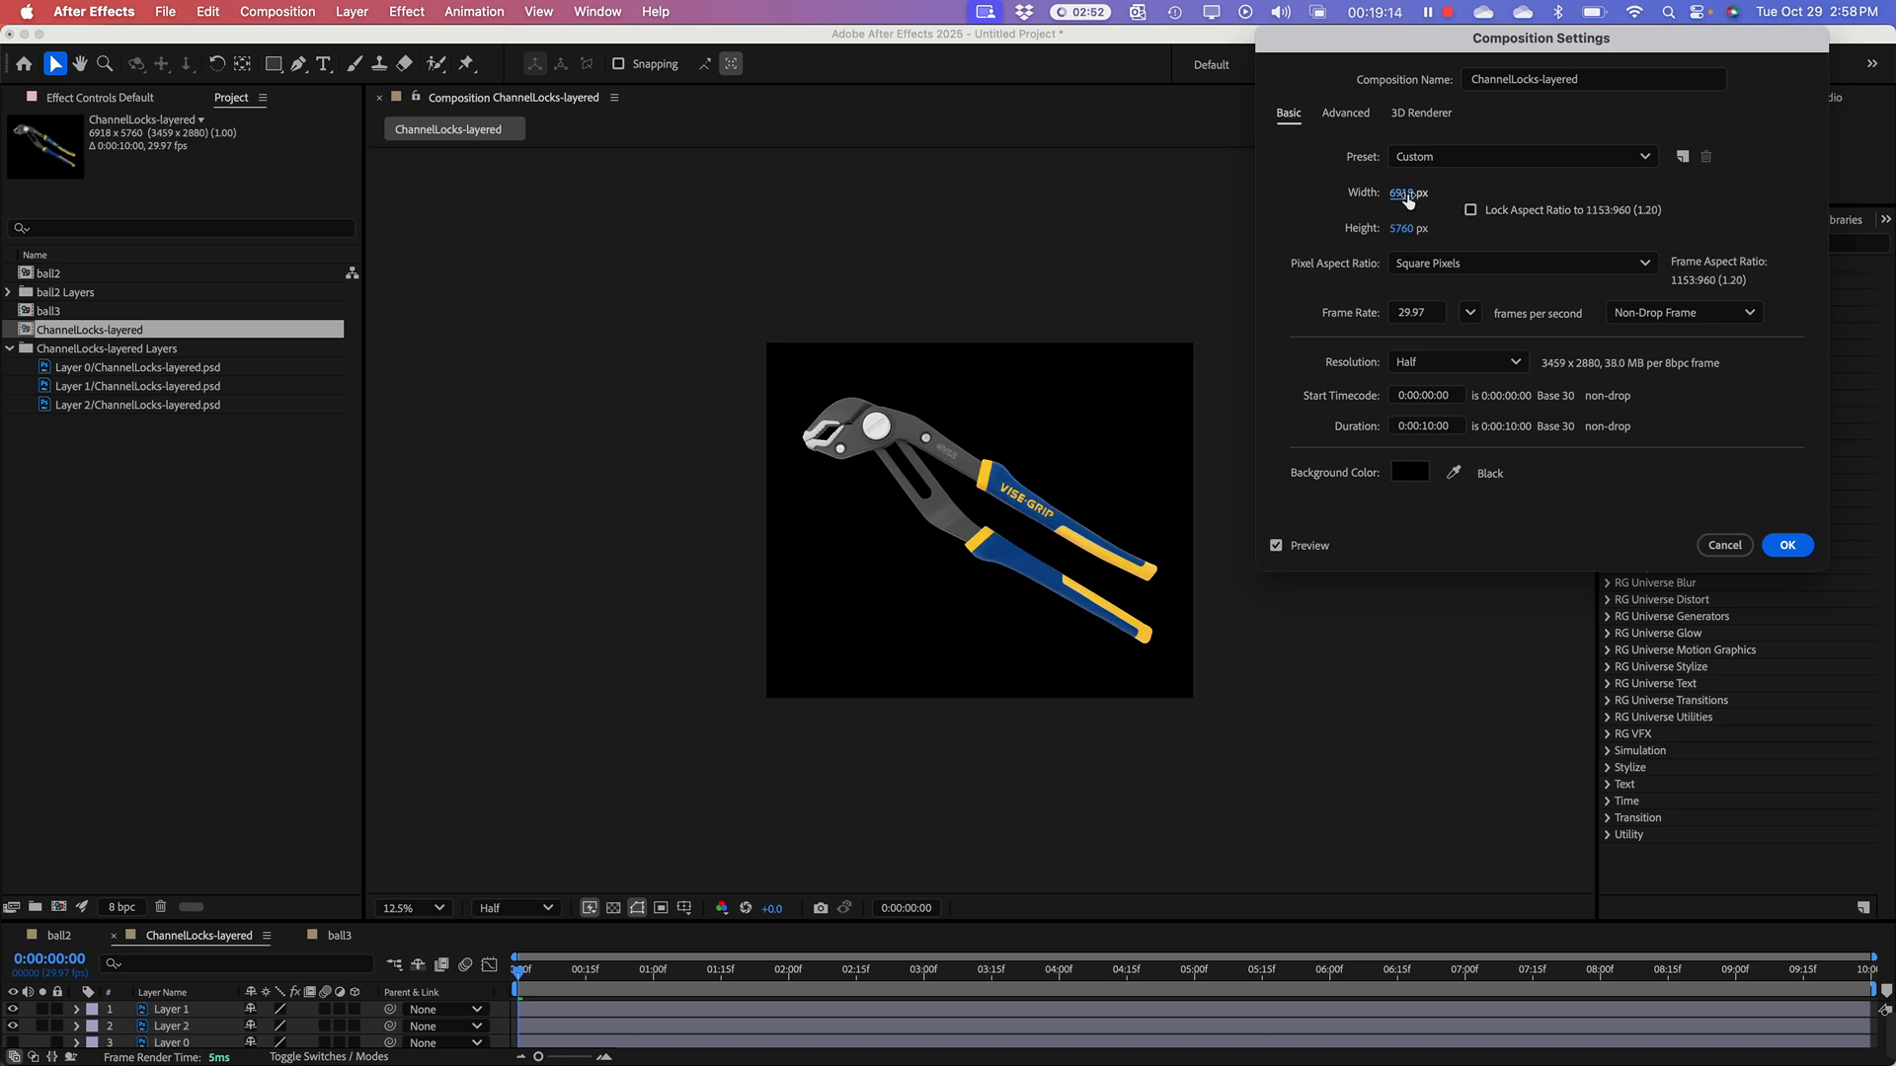
pyautogui.moveTo(1401, 233); pyautogui.dragTo(1600, 234)
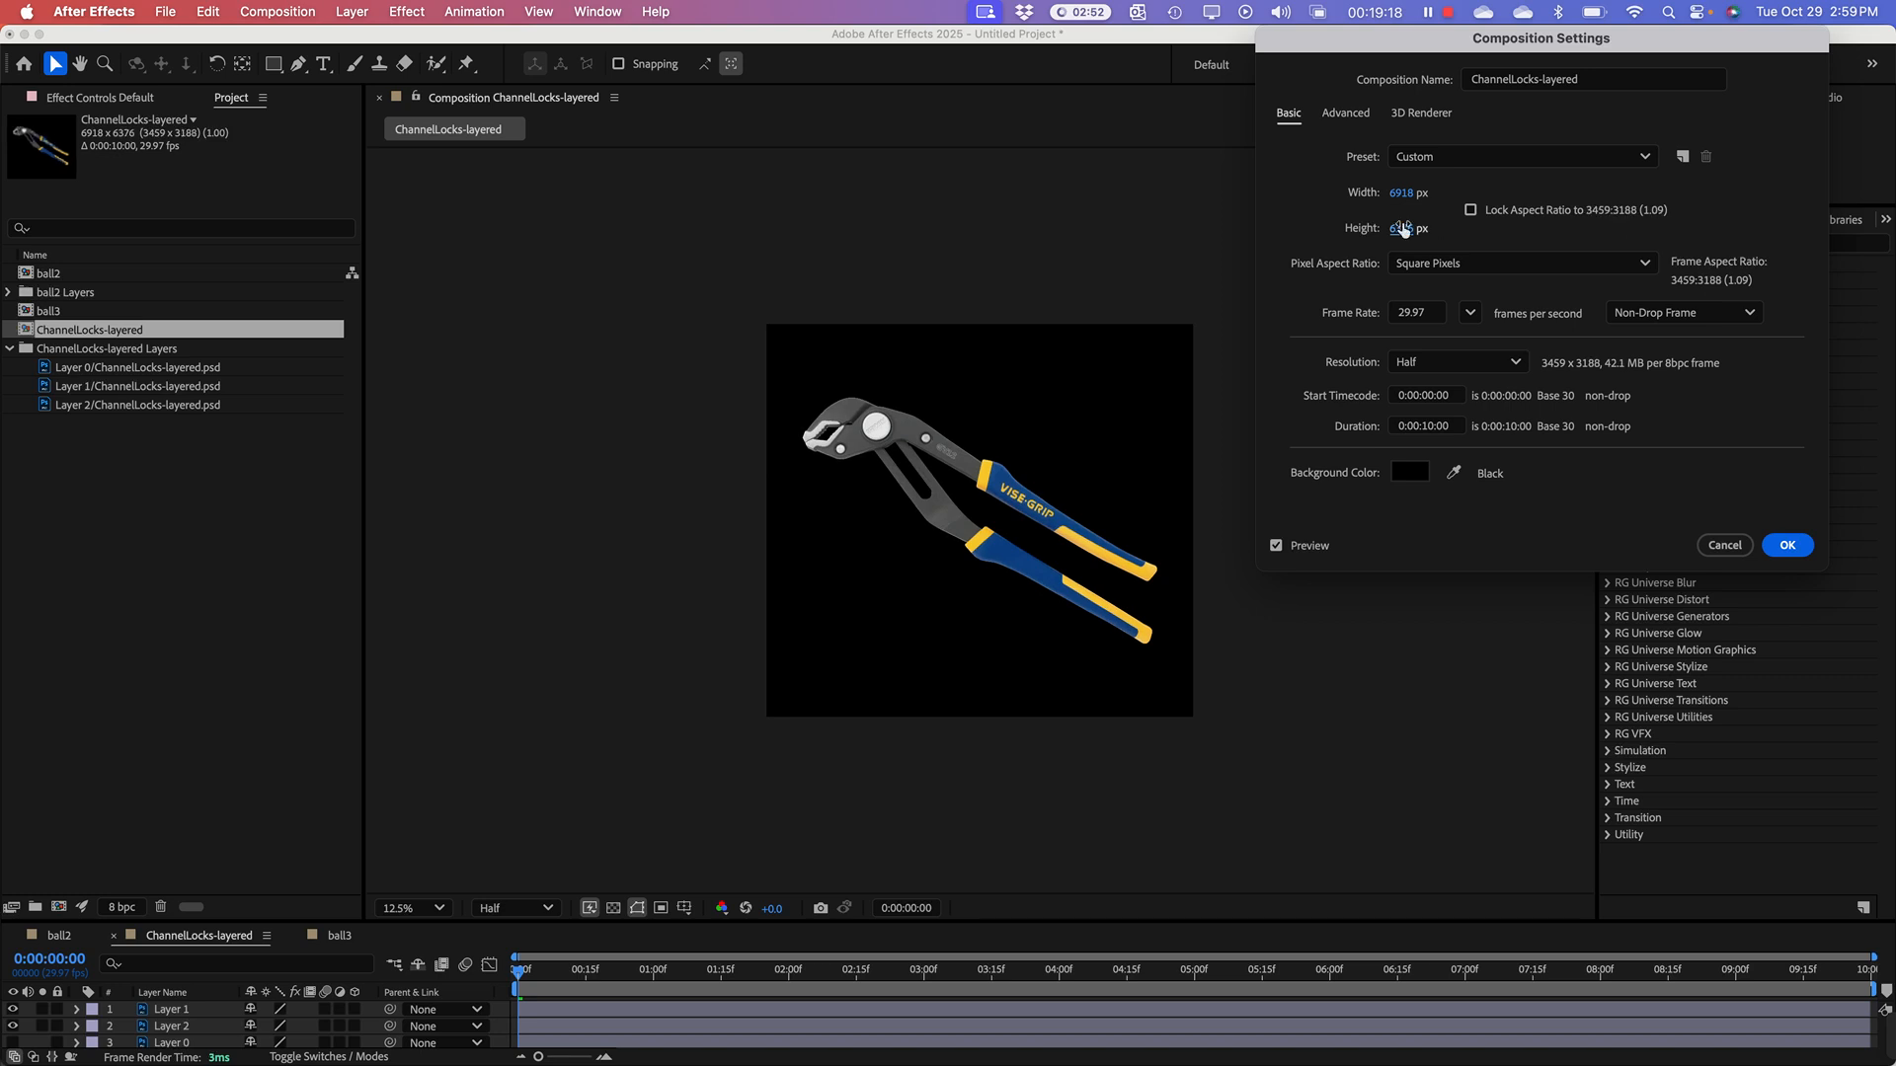
pyautogui.moveTo(1396, 235); pyautogui.dragTo(1520, 250)
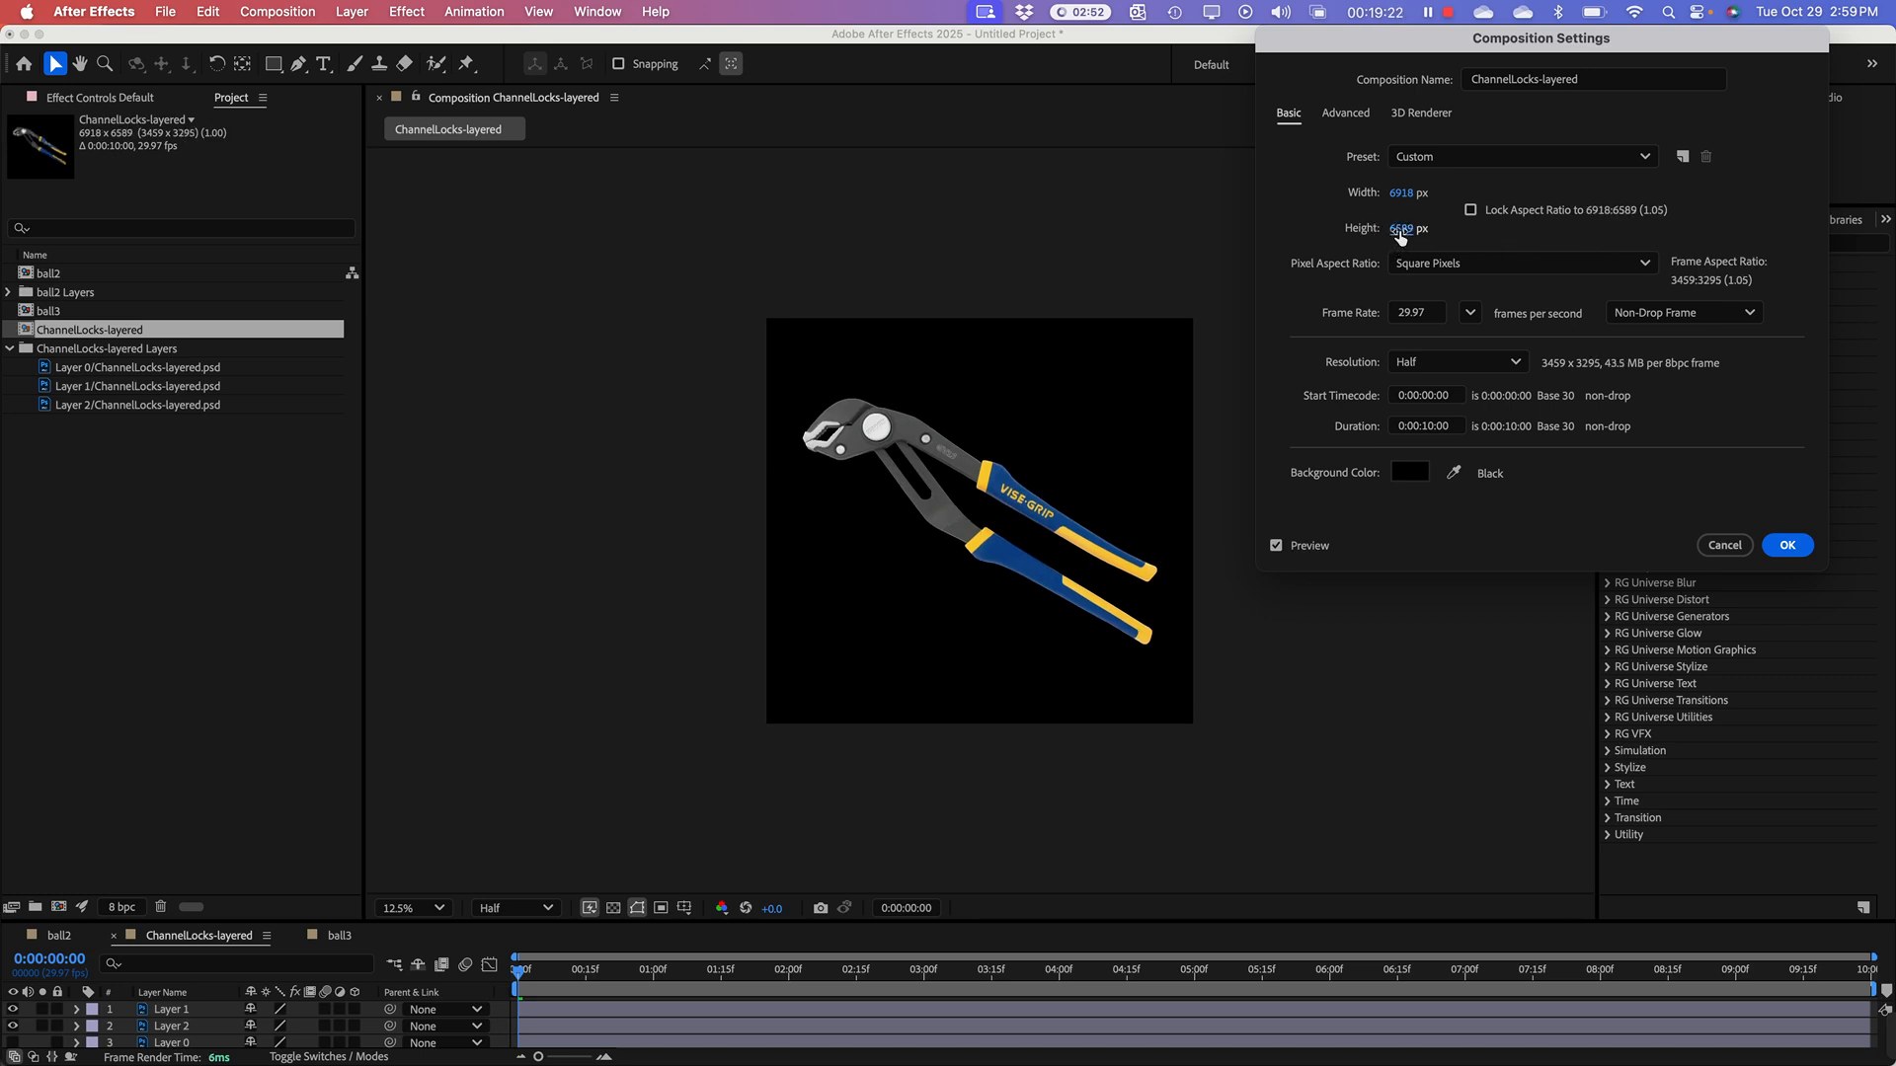
pyautogui.moveTo(1400, 234); pyautogui.dragTo(1564, 196)
pyautogui.moveTo(1410, 196); pyautogui.dragTo(1470, 223)
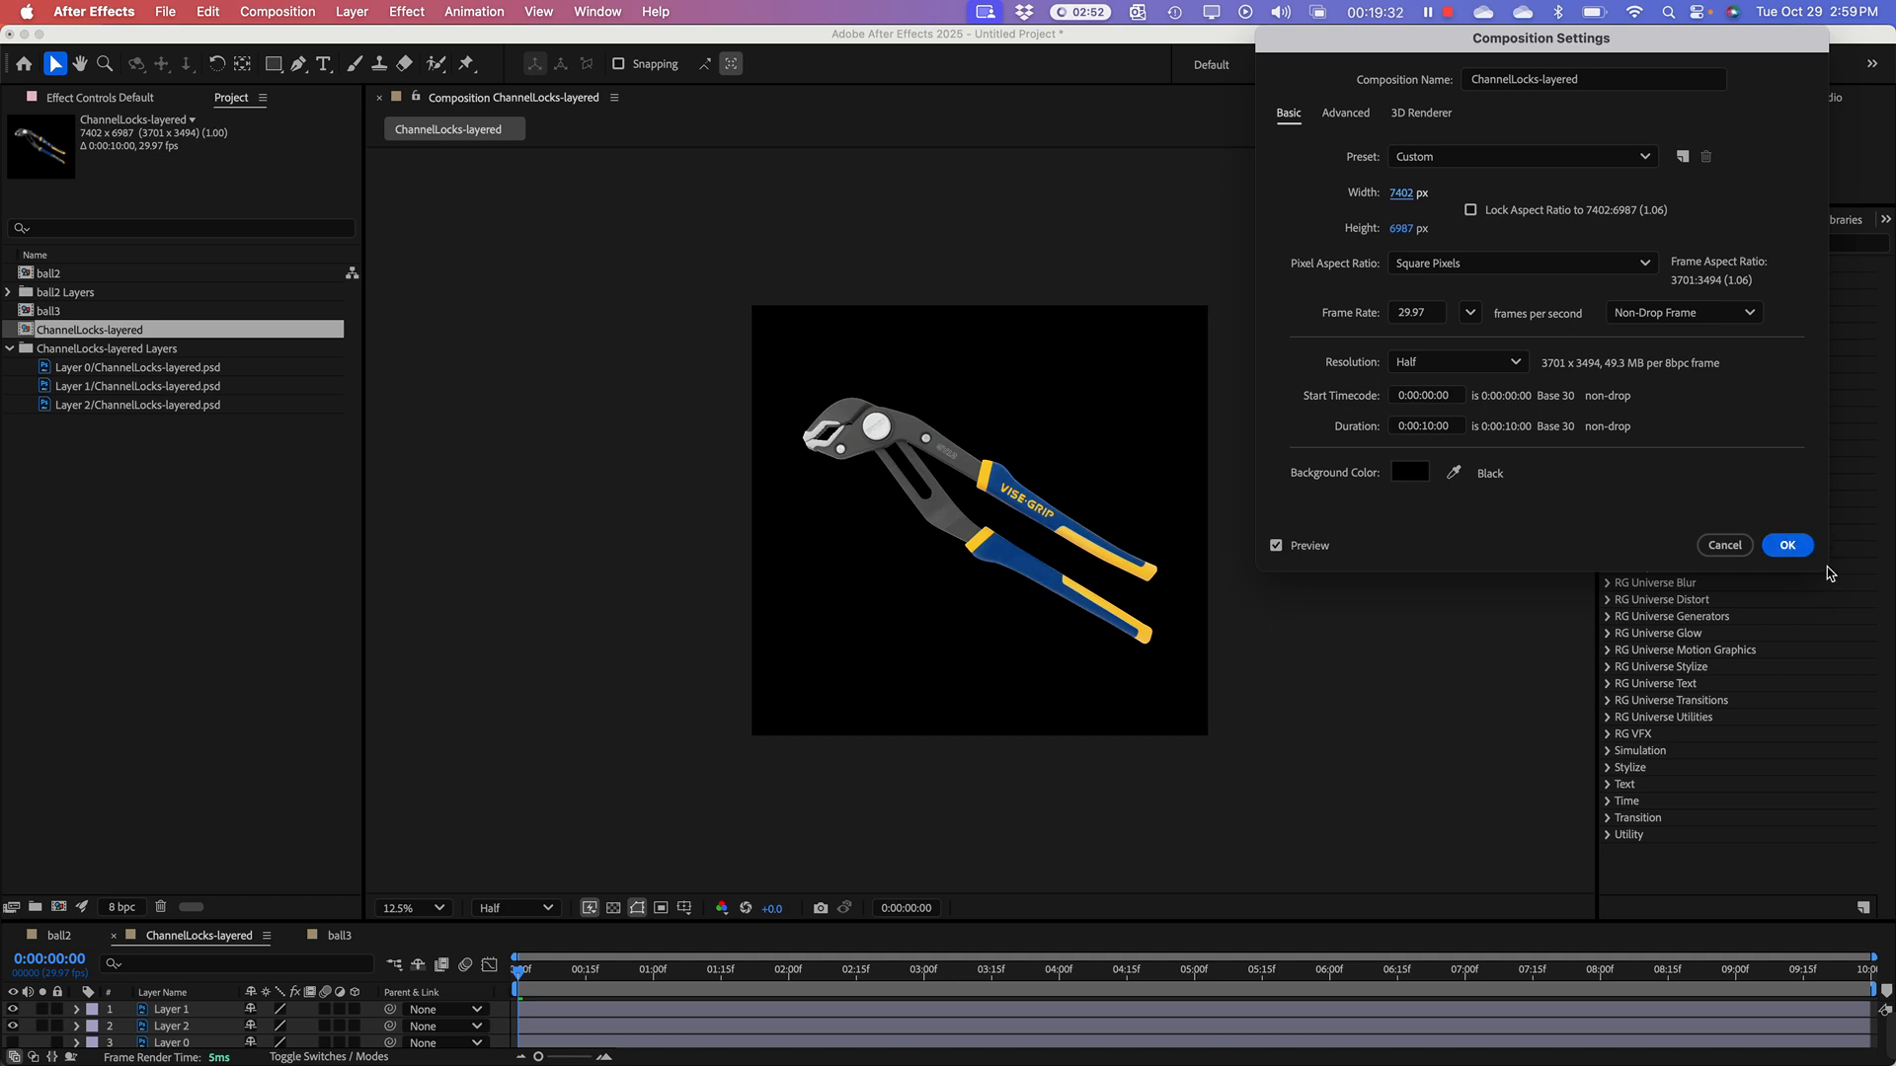
pyautogui.click(1787, 546)
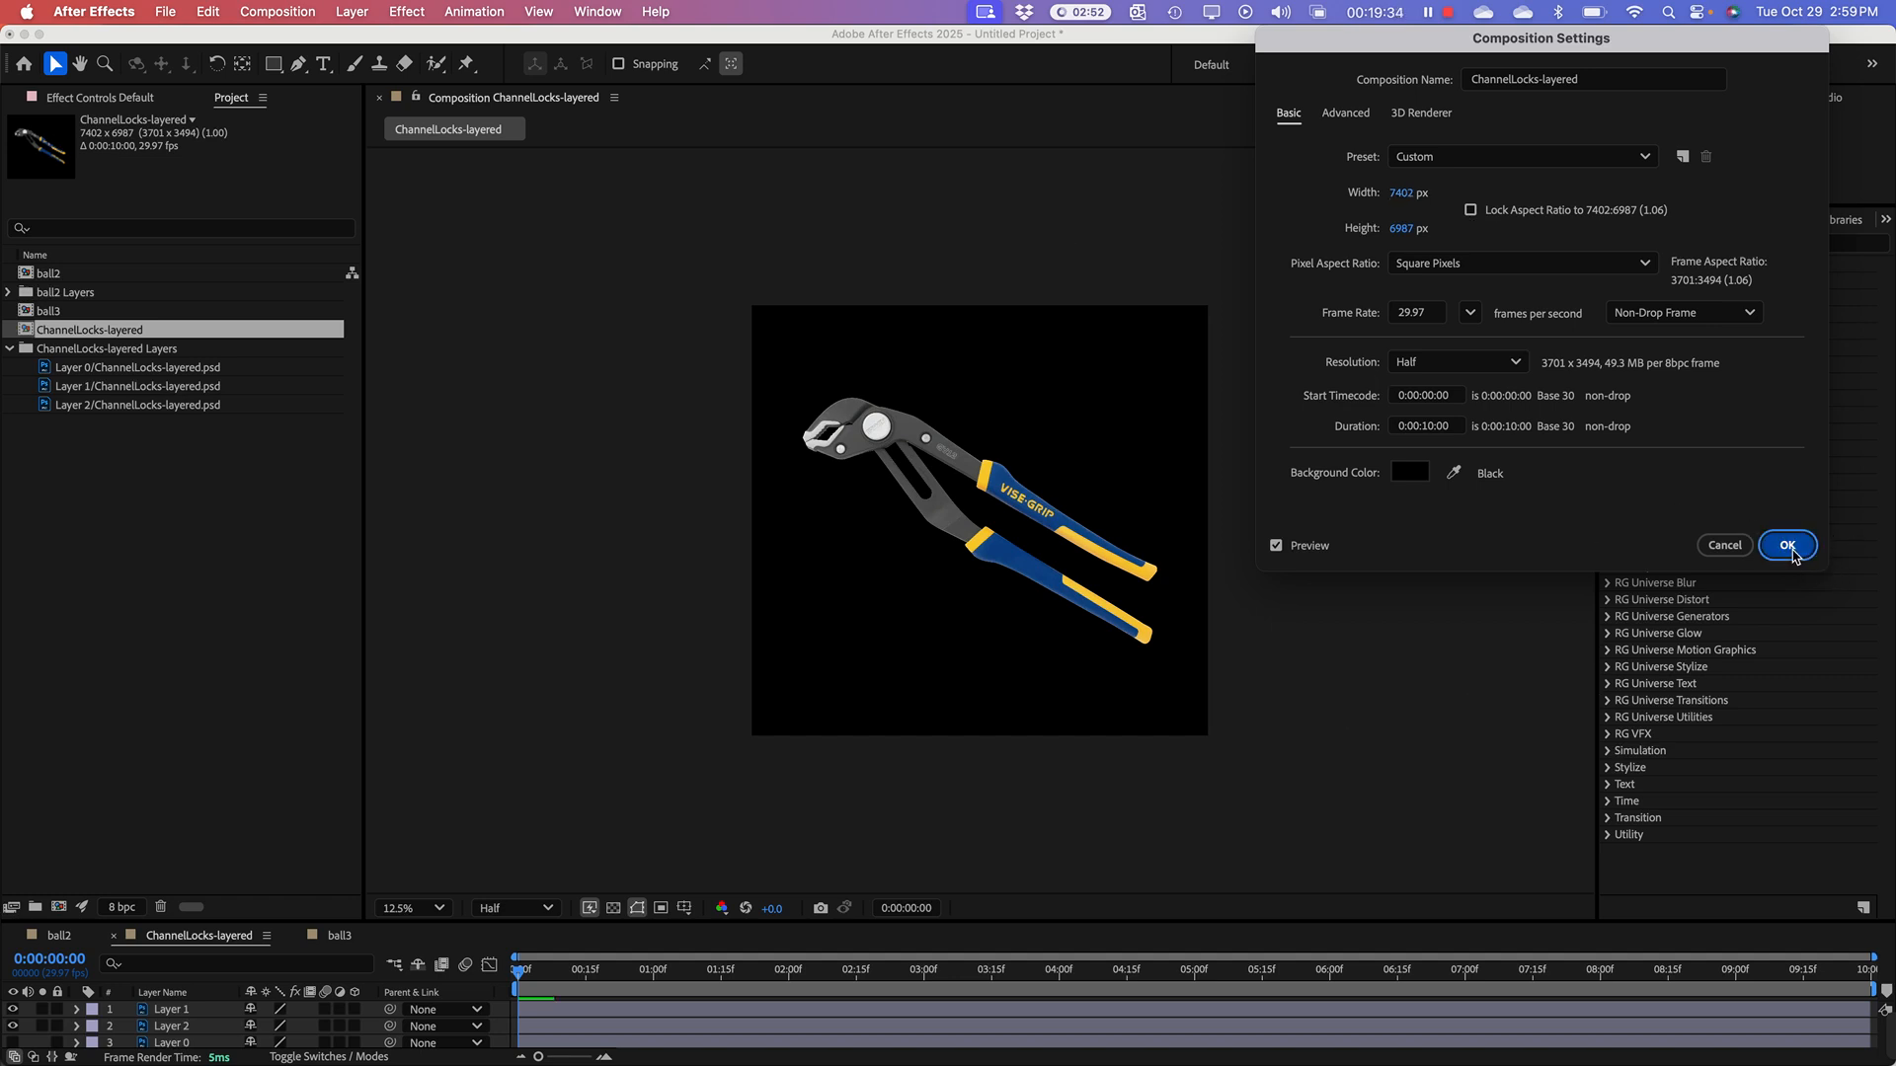
# Step: Select Layer 1 of the pliers and enlarge the timeline area to show all three ChannelLocks-layered layers
pyautogui.click(175, 517)
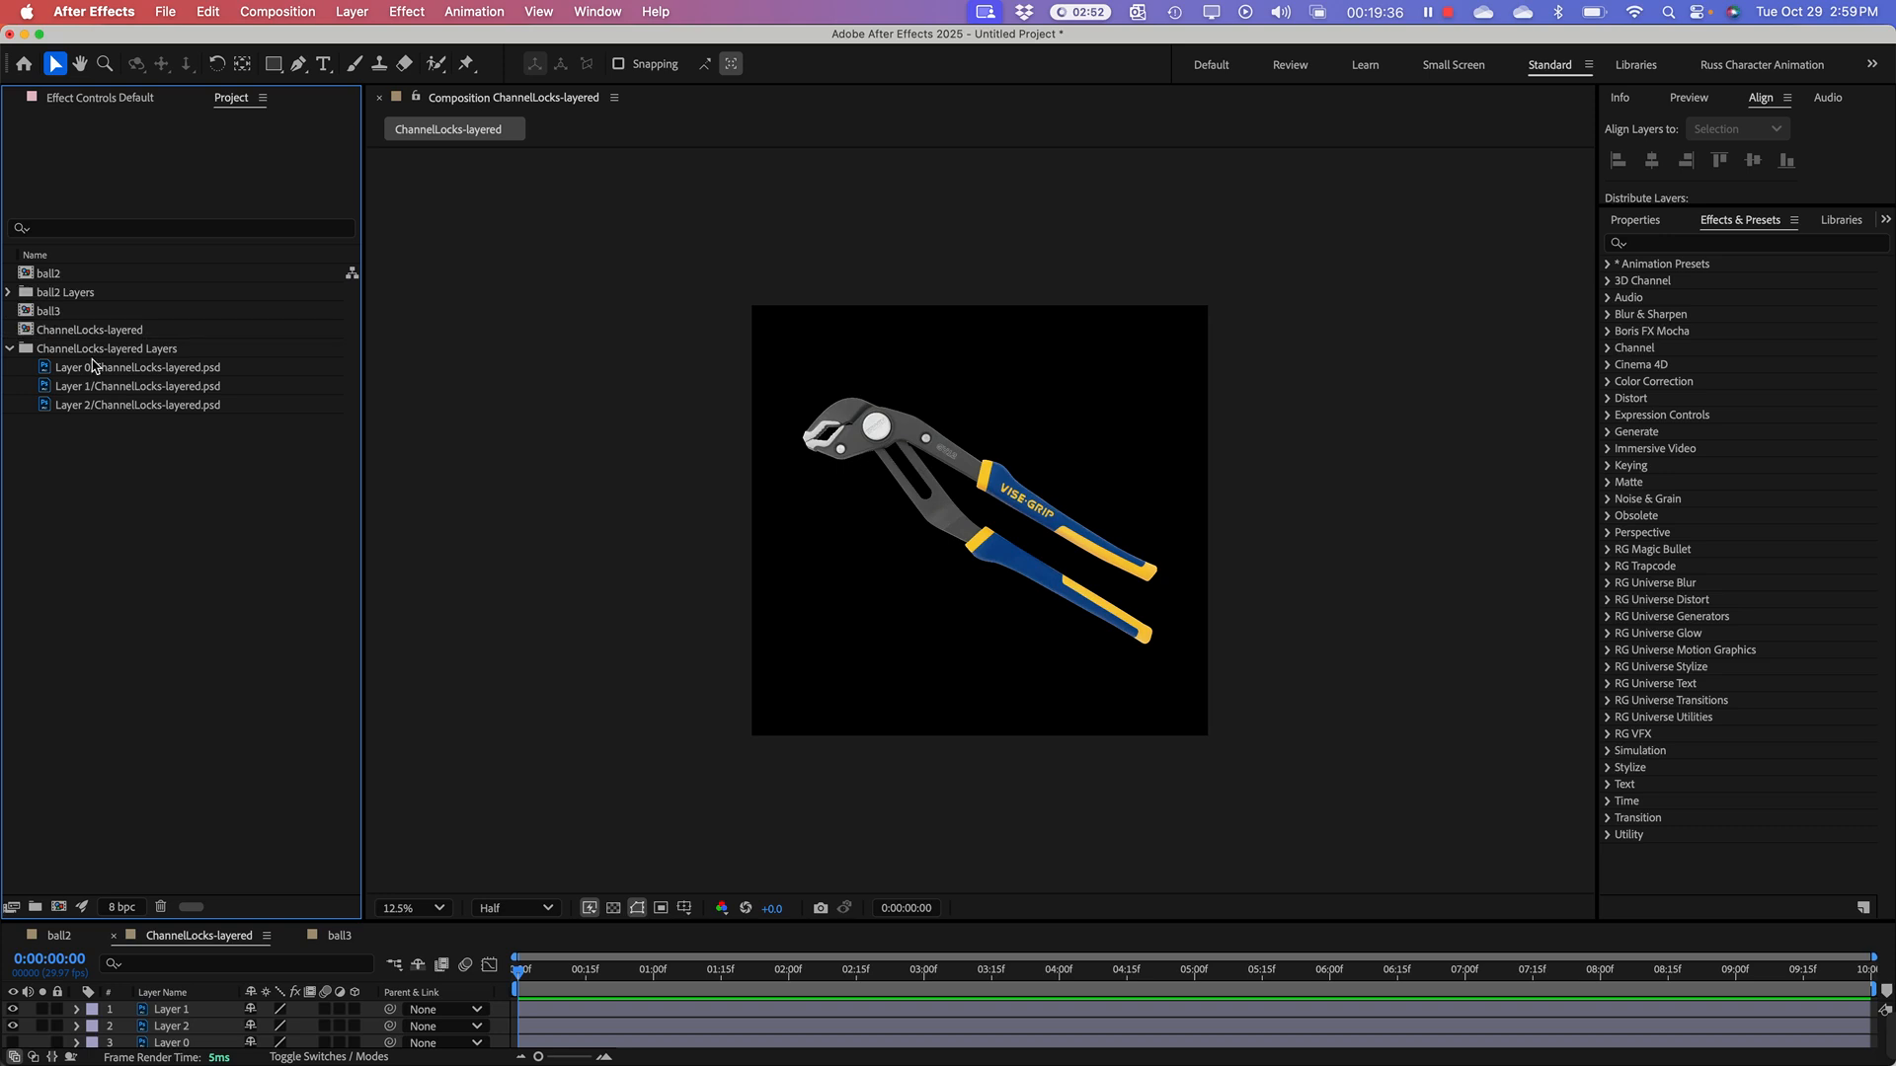
pyautogui.click(21, 336)
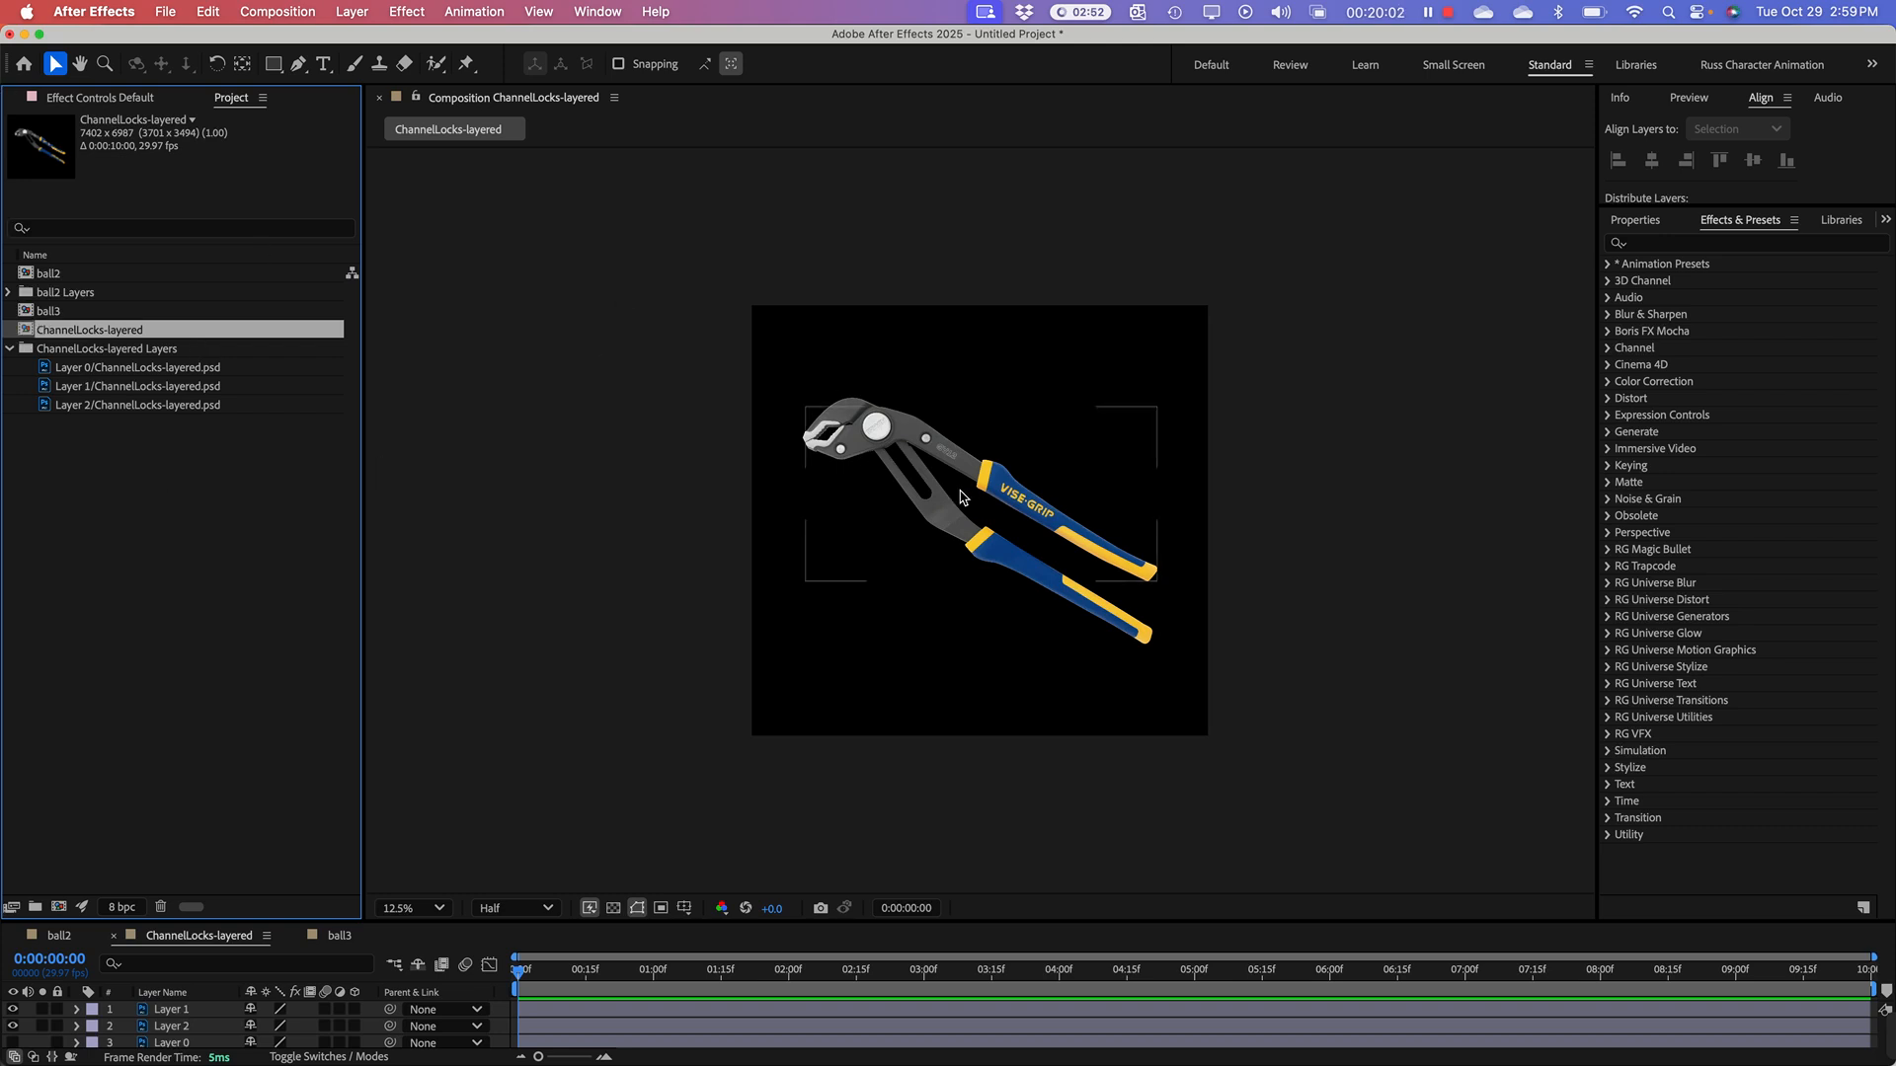
pyautogui.click(965, 489)
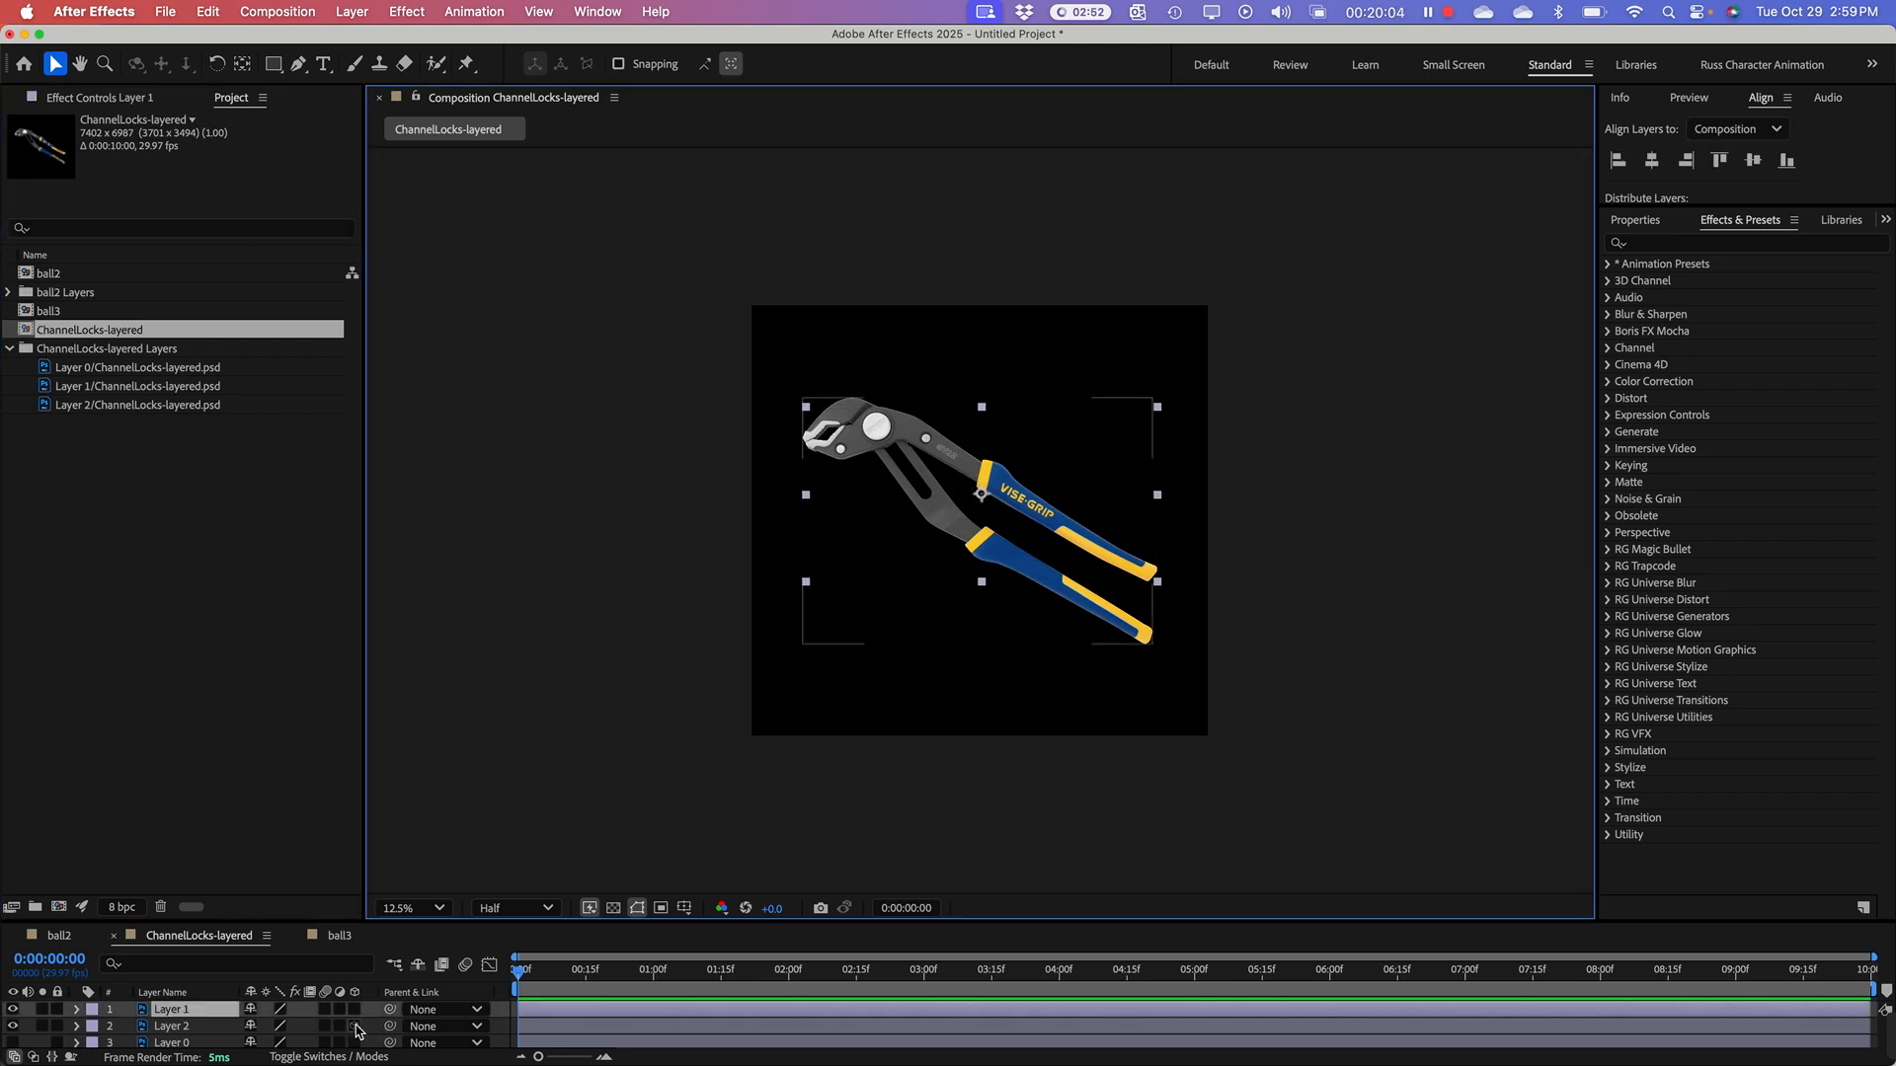
pyautogui.moveTo(982, 923); pyautogui.dragTo(1015, 630)
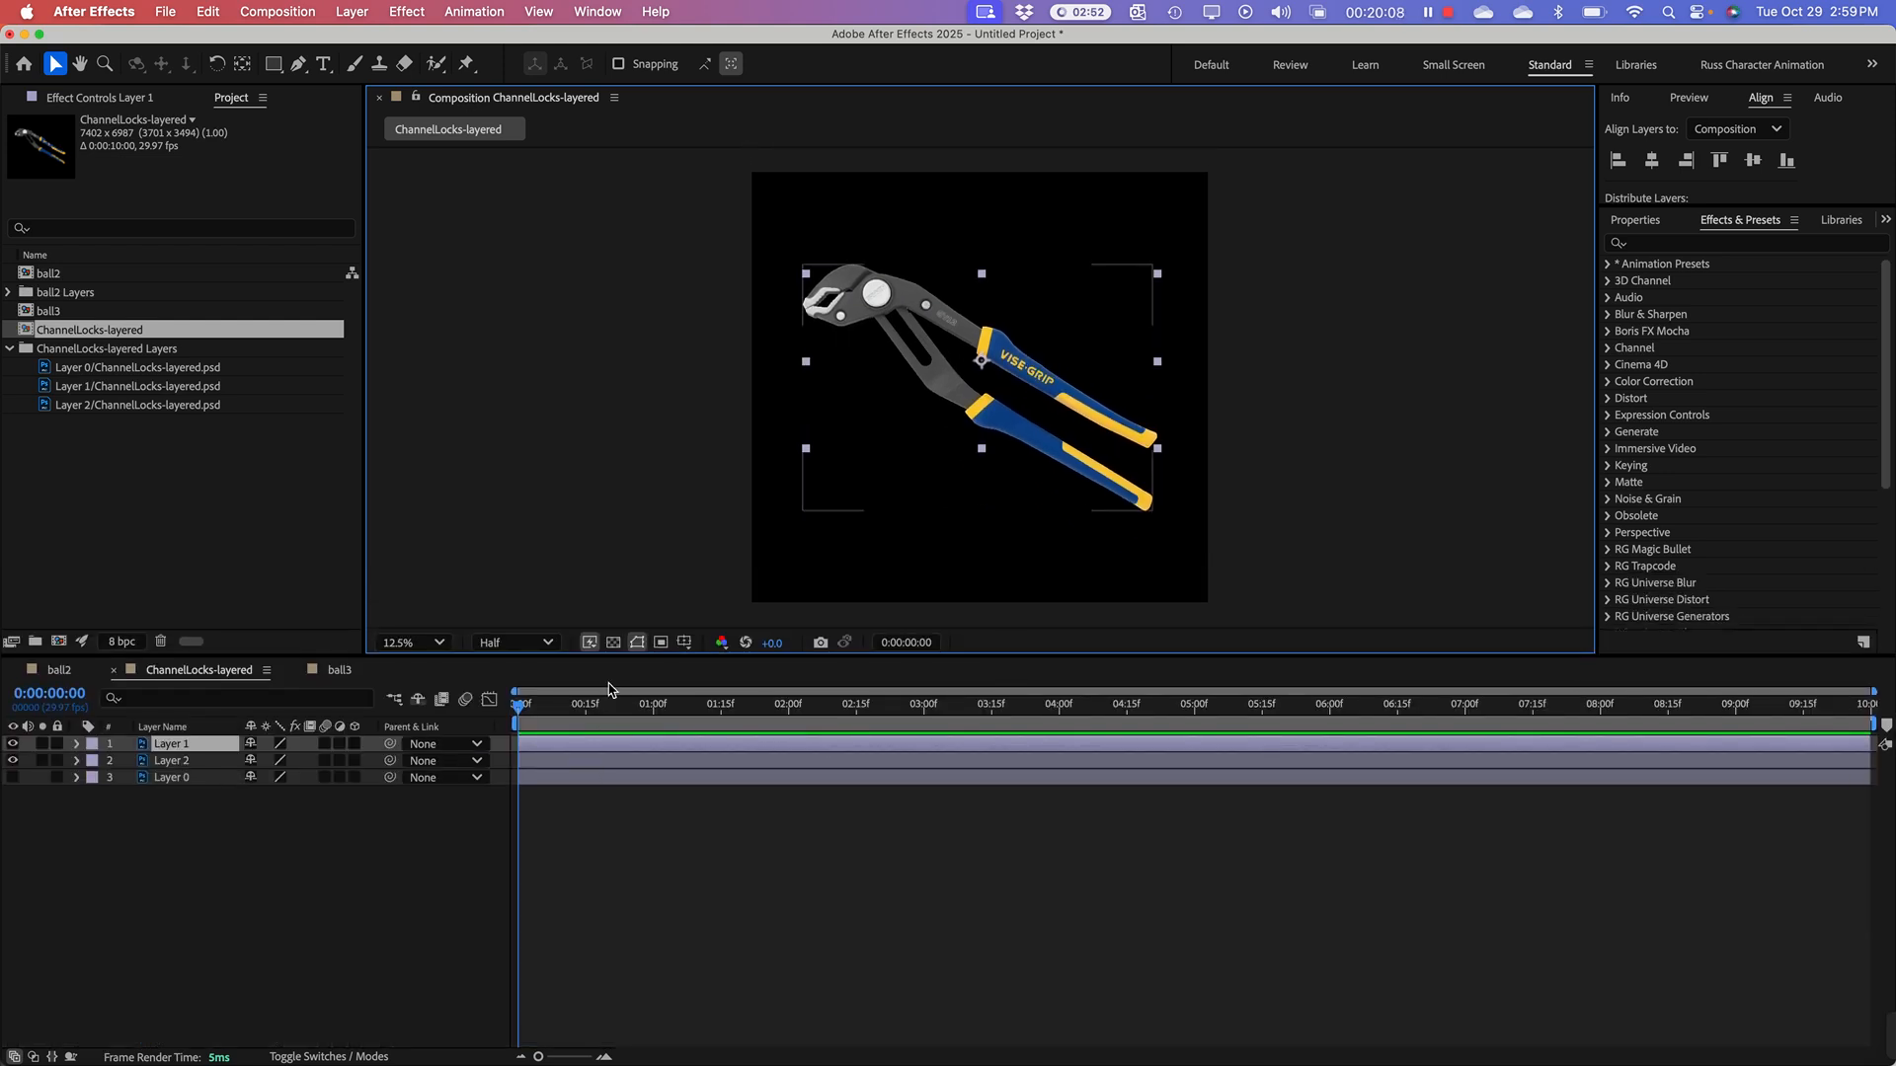
# Step: Select Layer 1 and Layer 2 in turn to identify which arm of the pliers each one holds
pyautogui.click(200, 890)
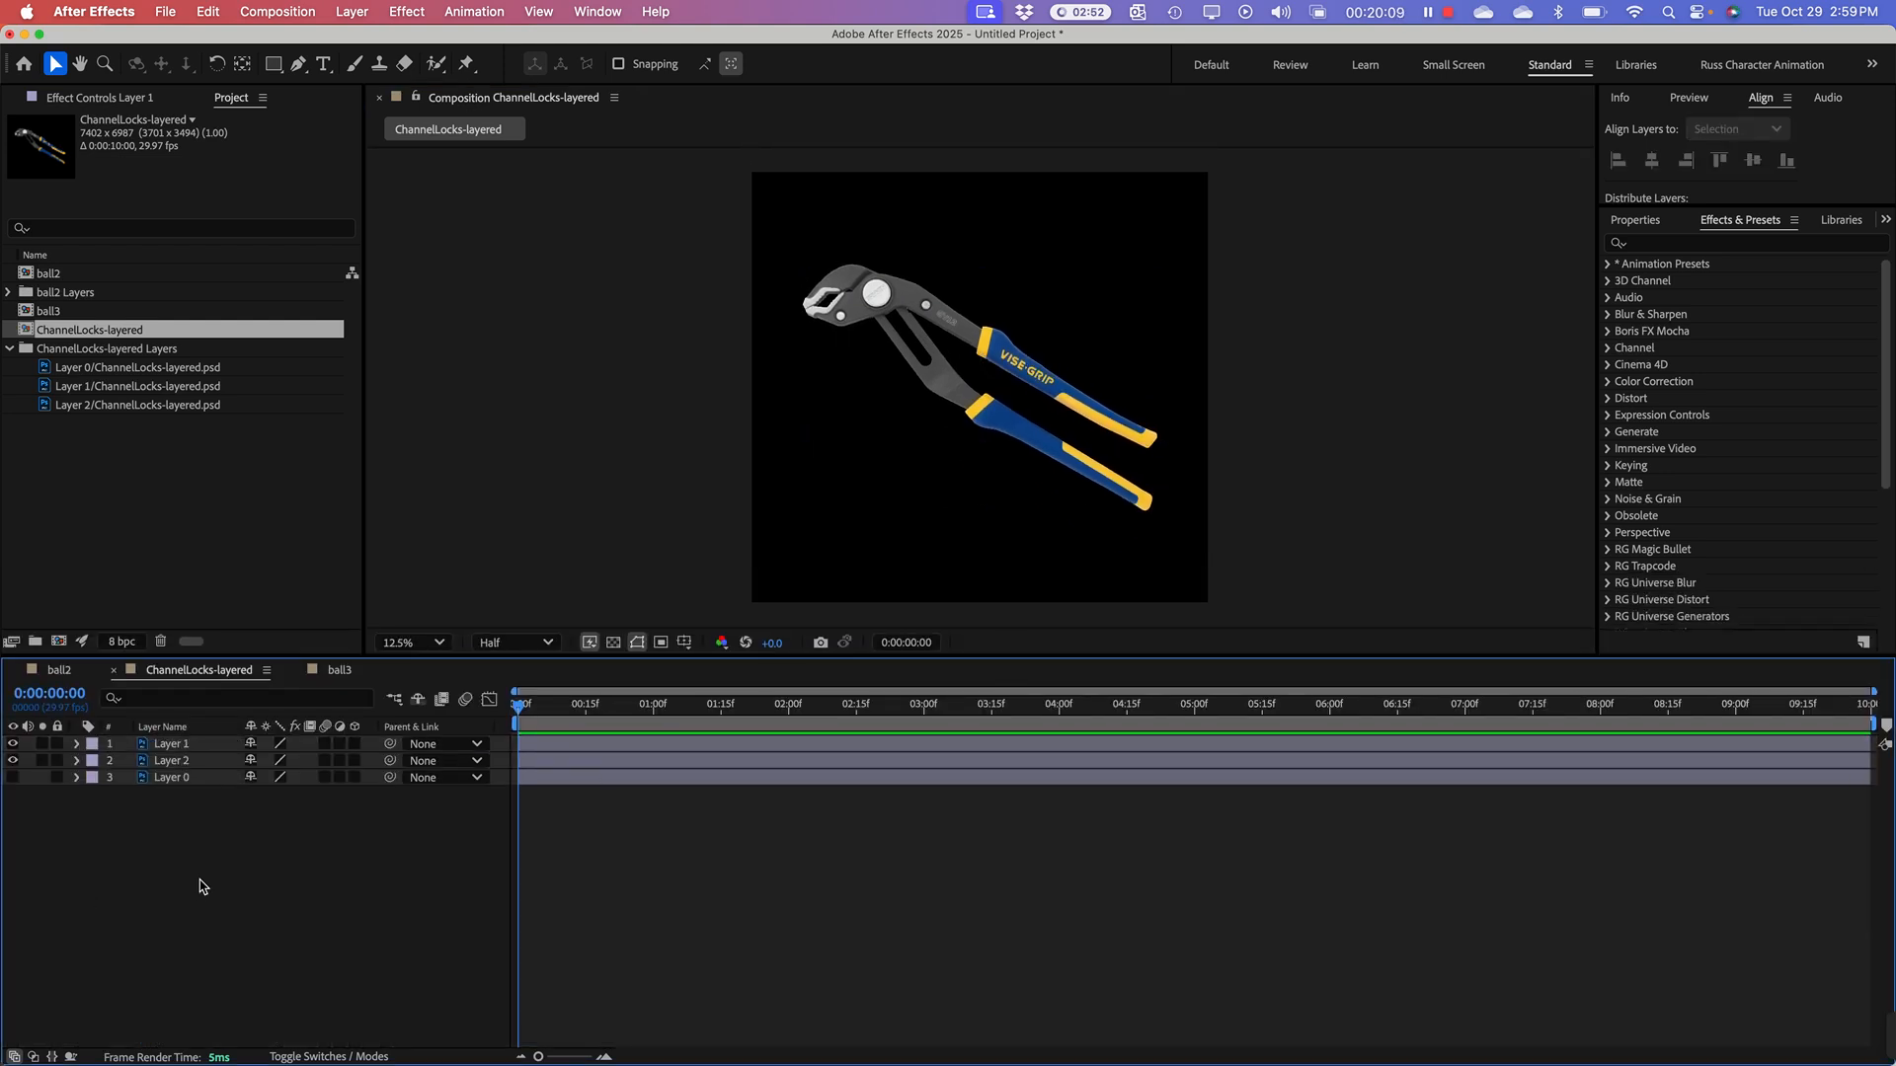
pyautogui.click(186, 765)
pyautogui.click(182, 746)
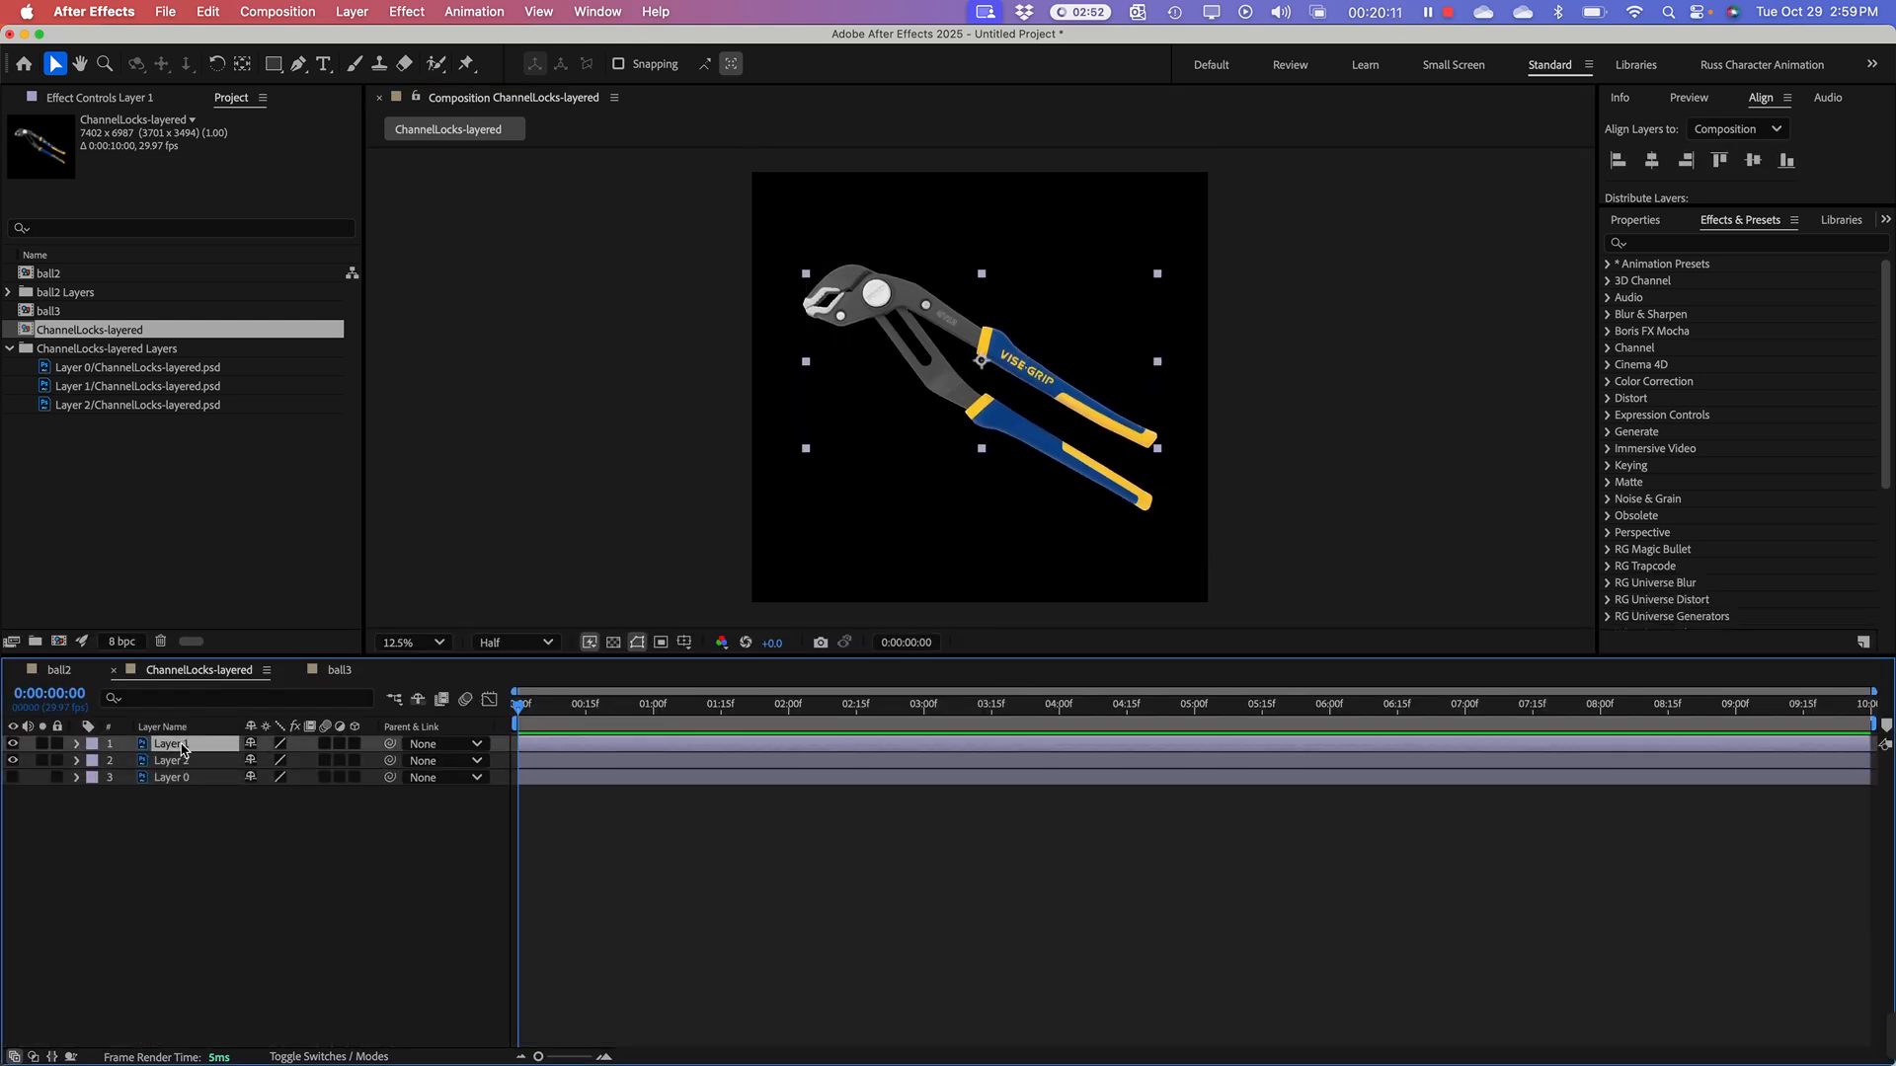
pyautogui.click(1003, 368)
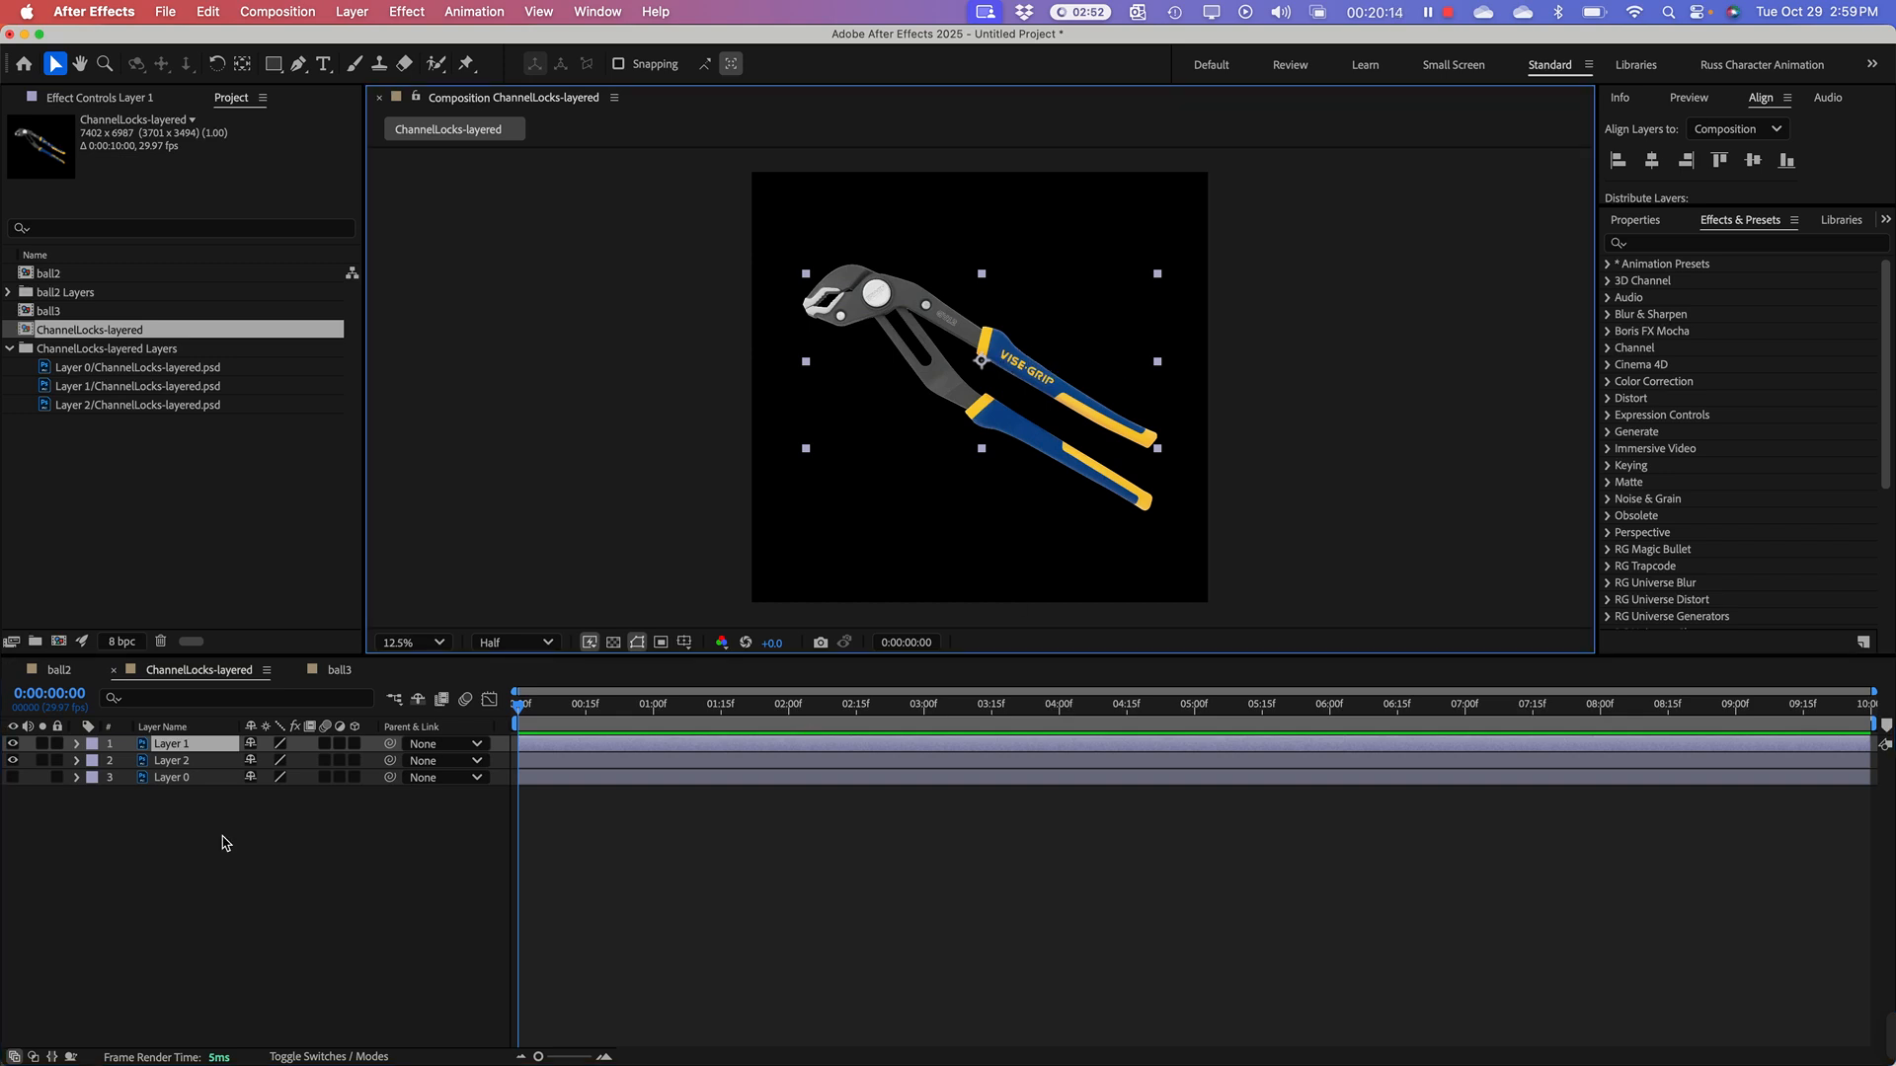
pyautogui.click(189, 818)
pyautogui.click(180, 764)
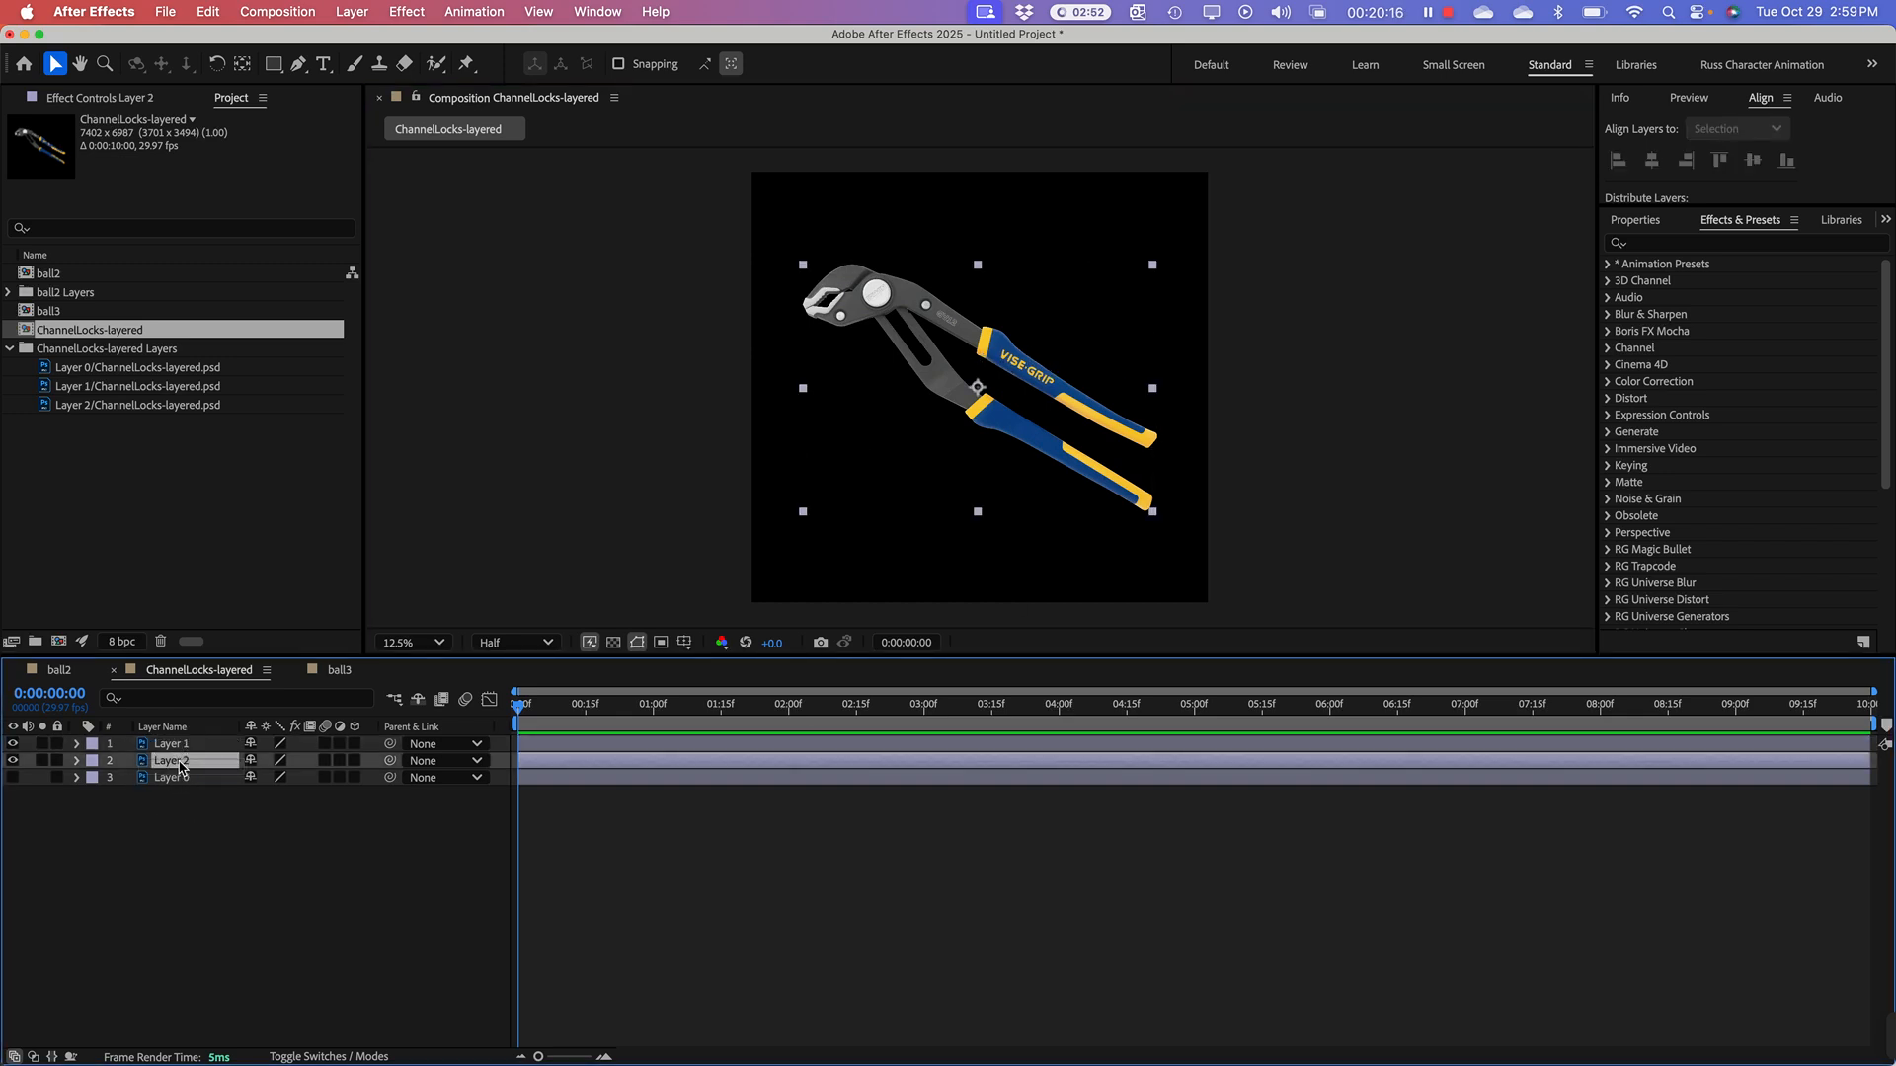
# Step: Hide and show Layer 2, then view its artwork alone in the layer viewer and return to the composition view
pyautogui.click(12, 761)
pyautogui.click(13, 760)
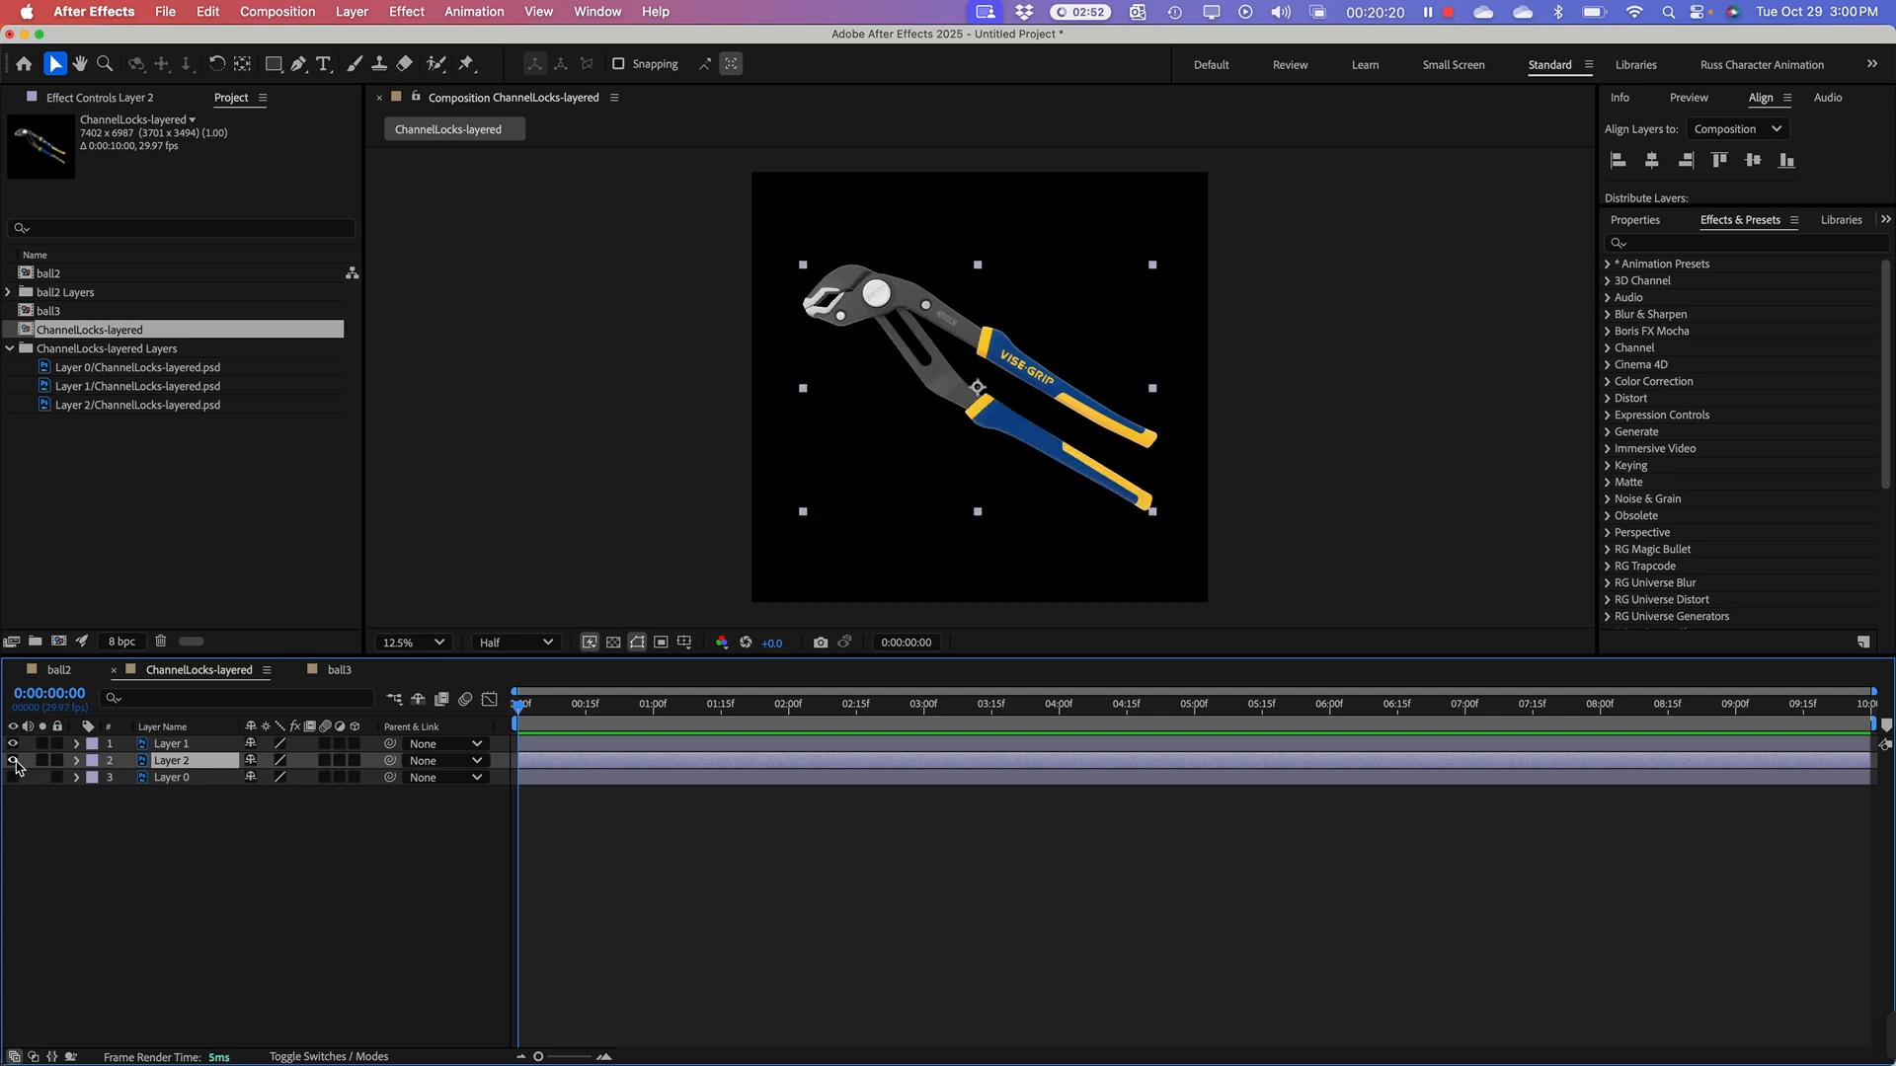
pyautogui.click(13, 760)
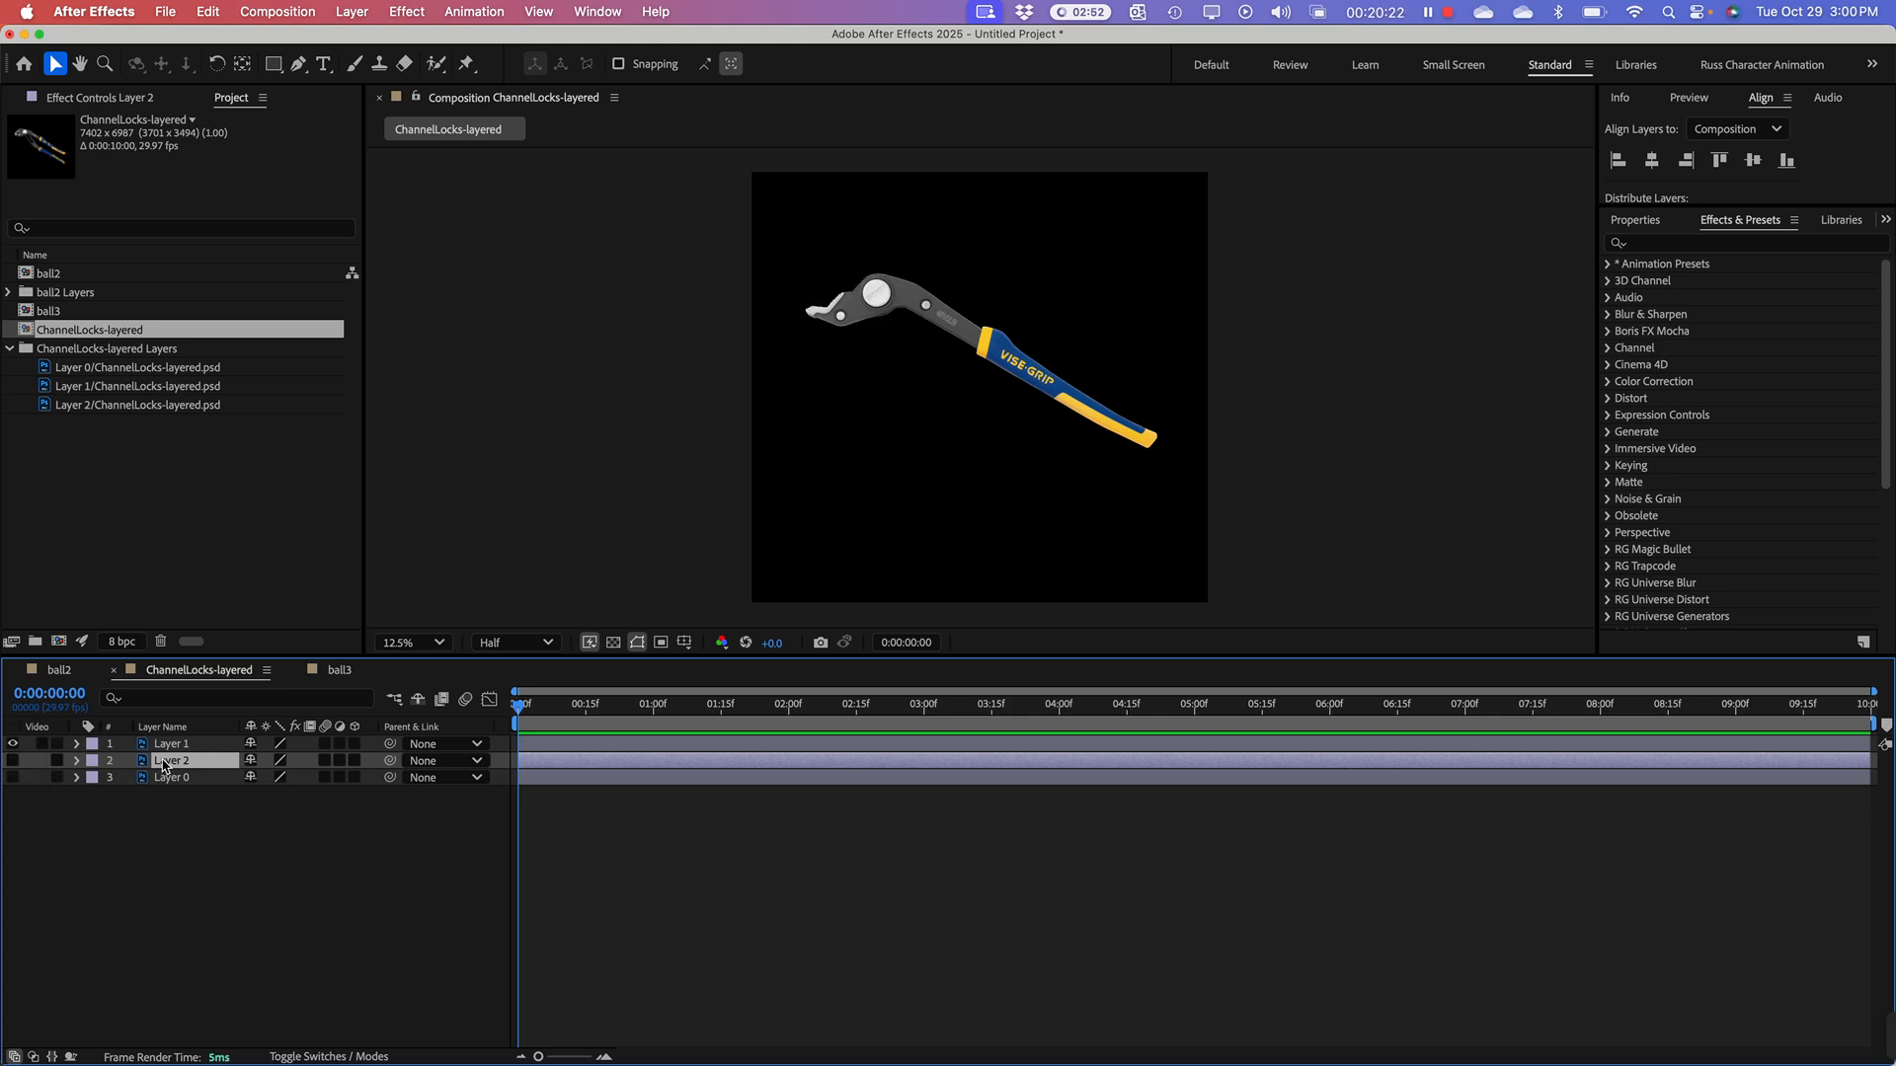
pyautogui.click(13, 760)
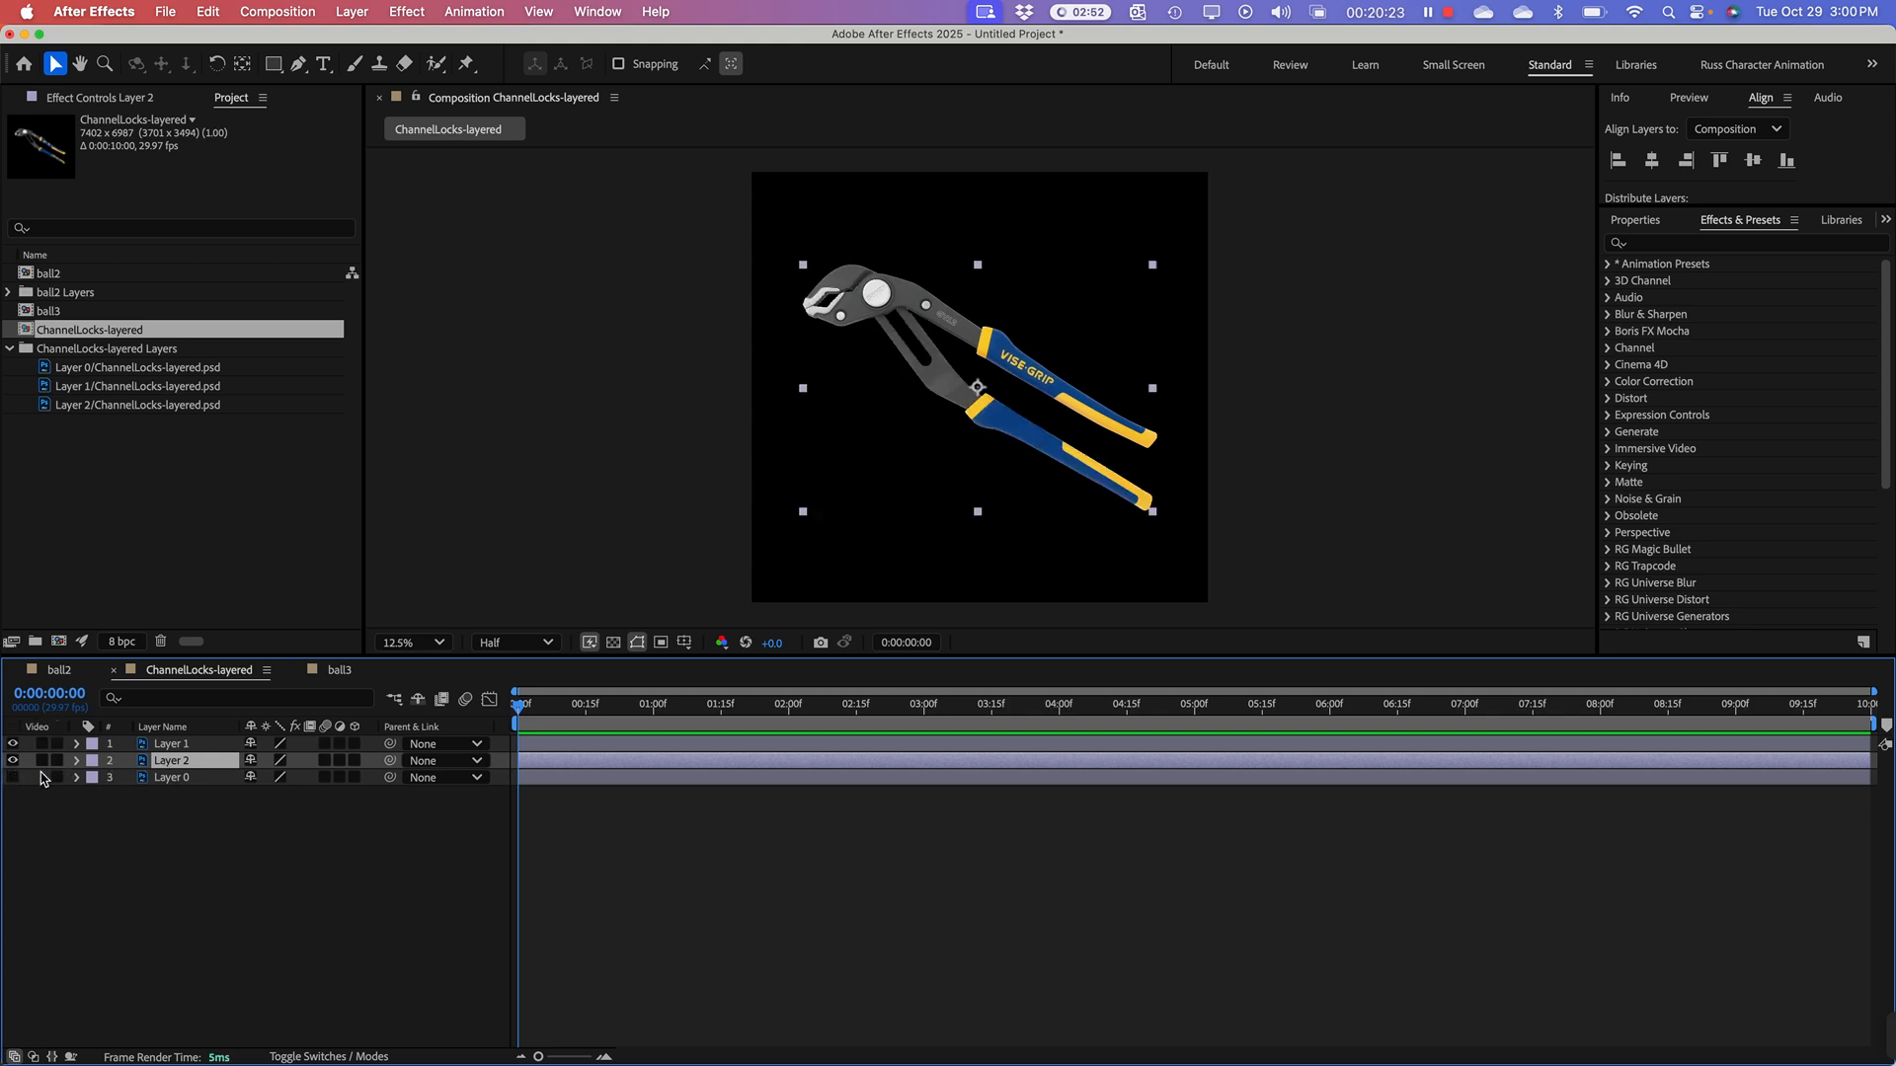
pyautogui.doubleClick(174, 765)
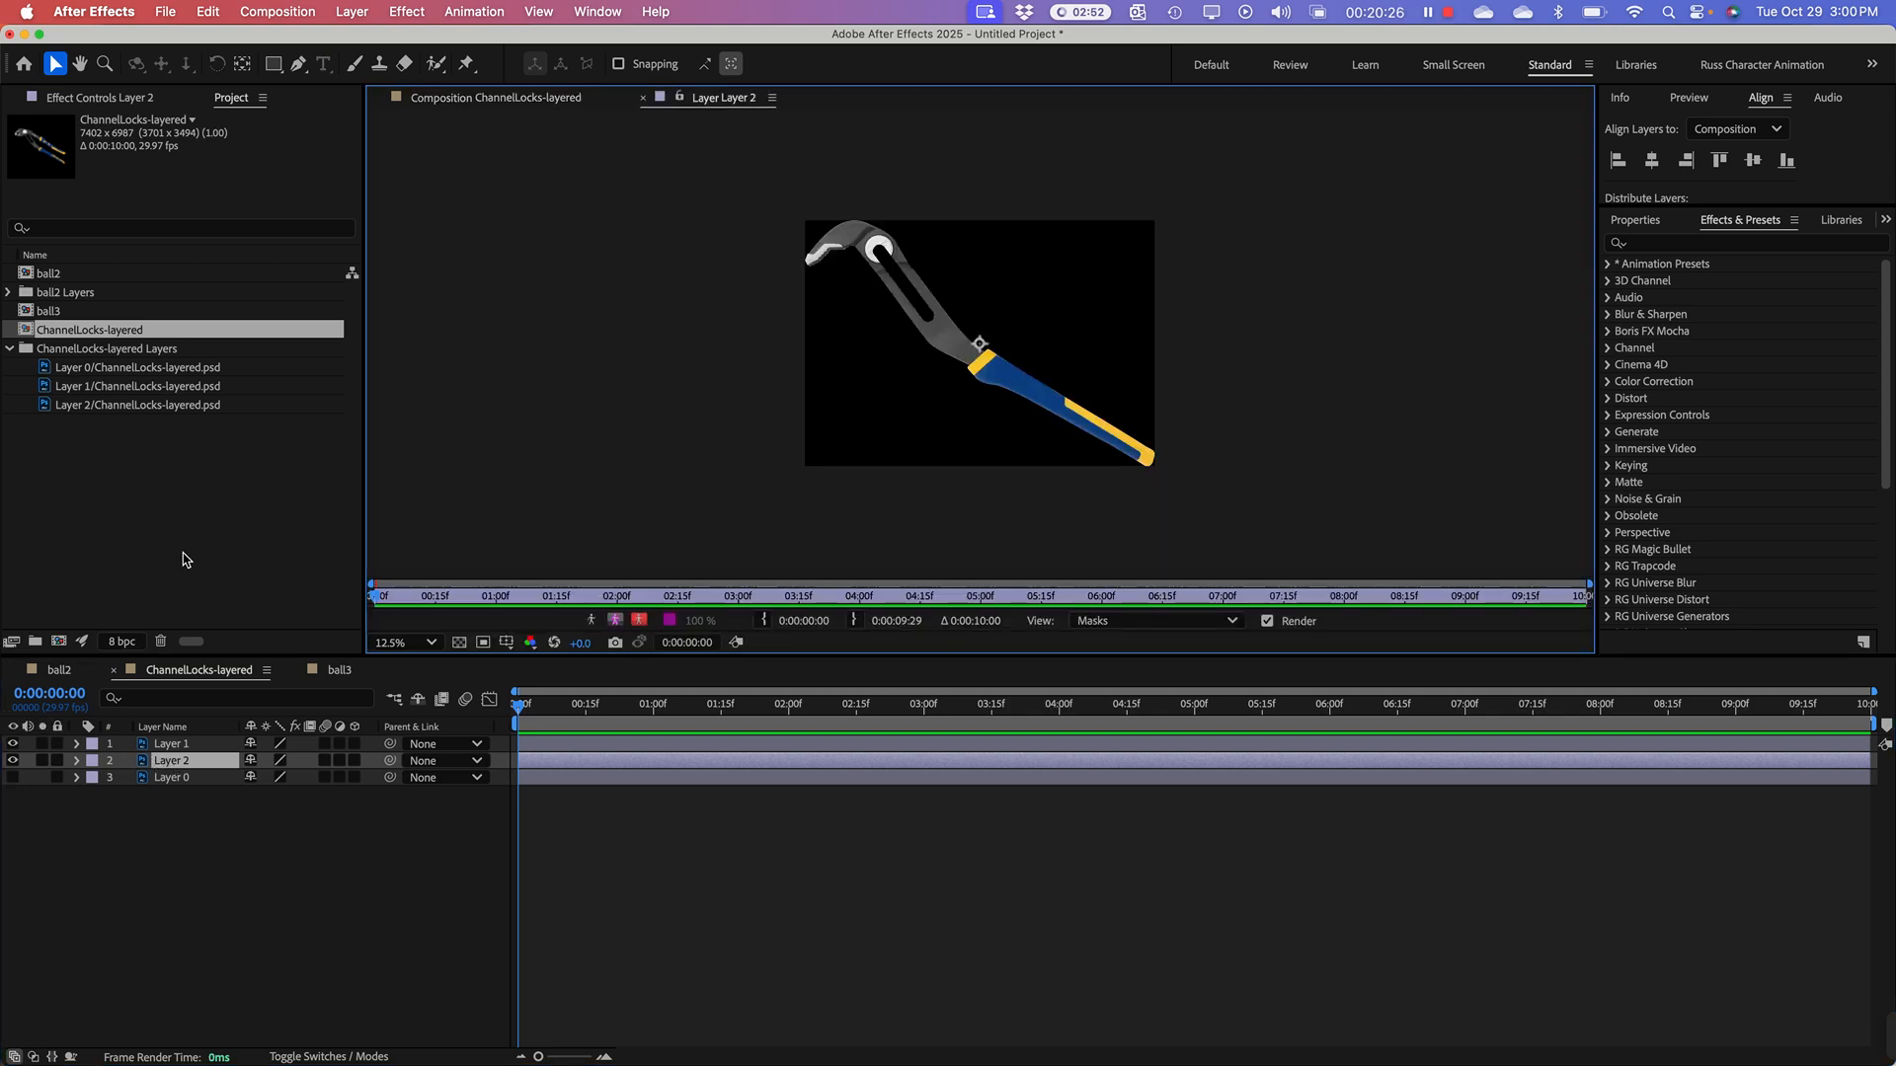
pyautogui.click(643, 97)
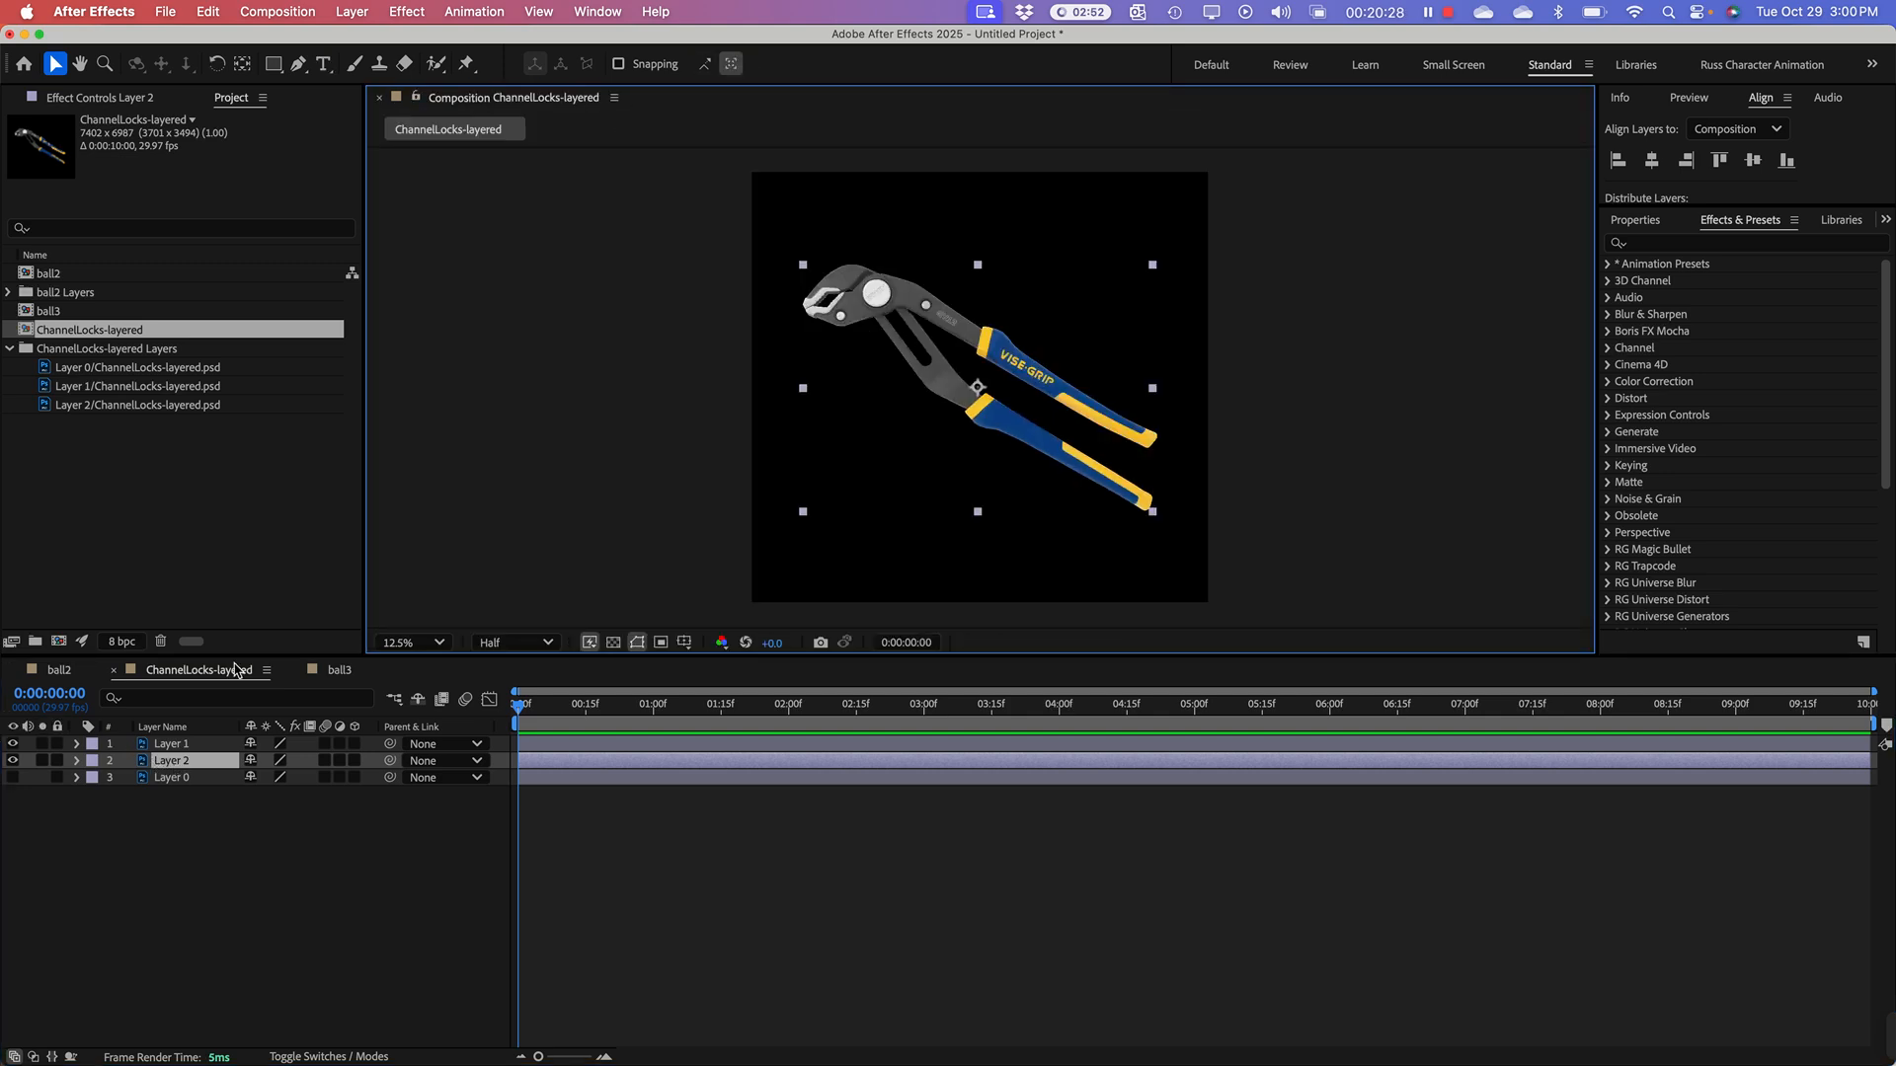
# Step: Rename Layer 2 as "Back arm" and lock it
pyautogui.click(198, 763)
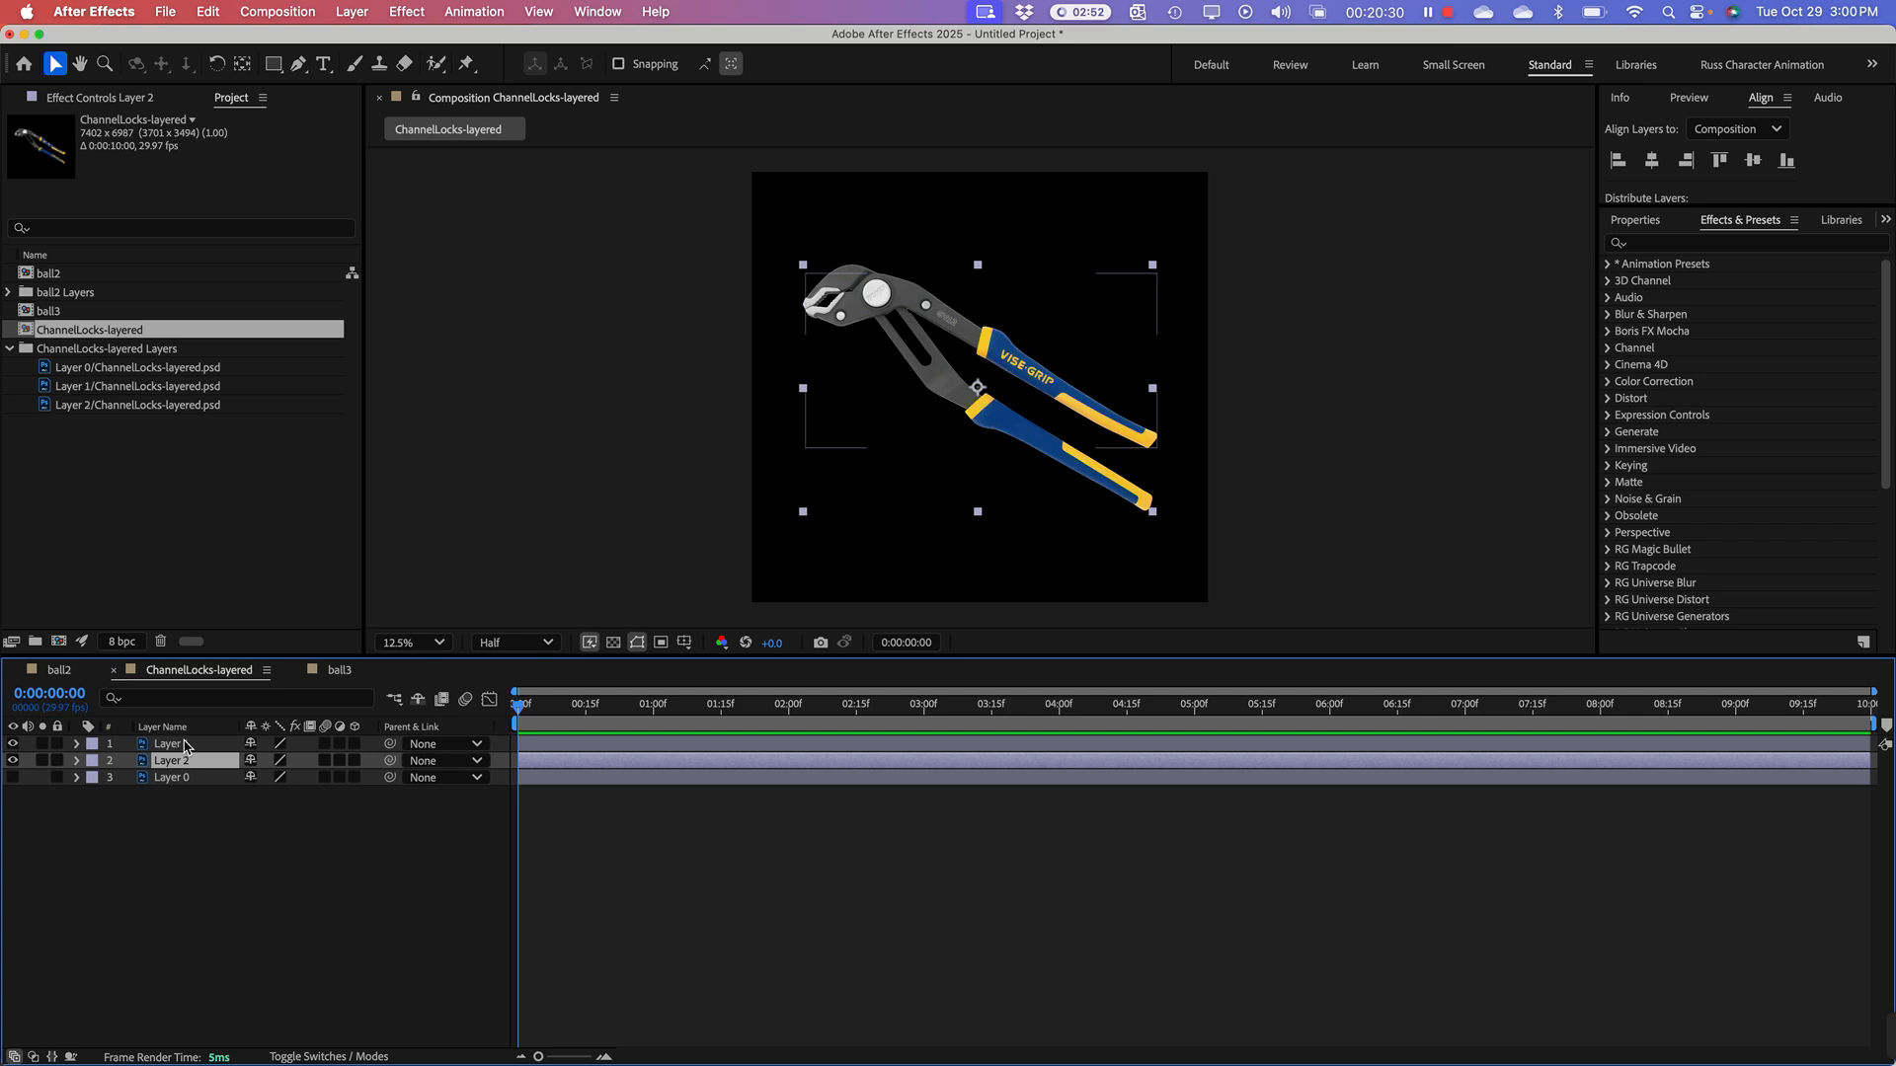
pyautogui.press('Return')
pyautogui.write('Back arm')
pyautogui.press('Return')
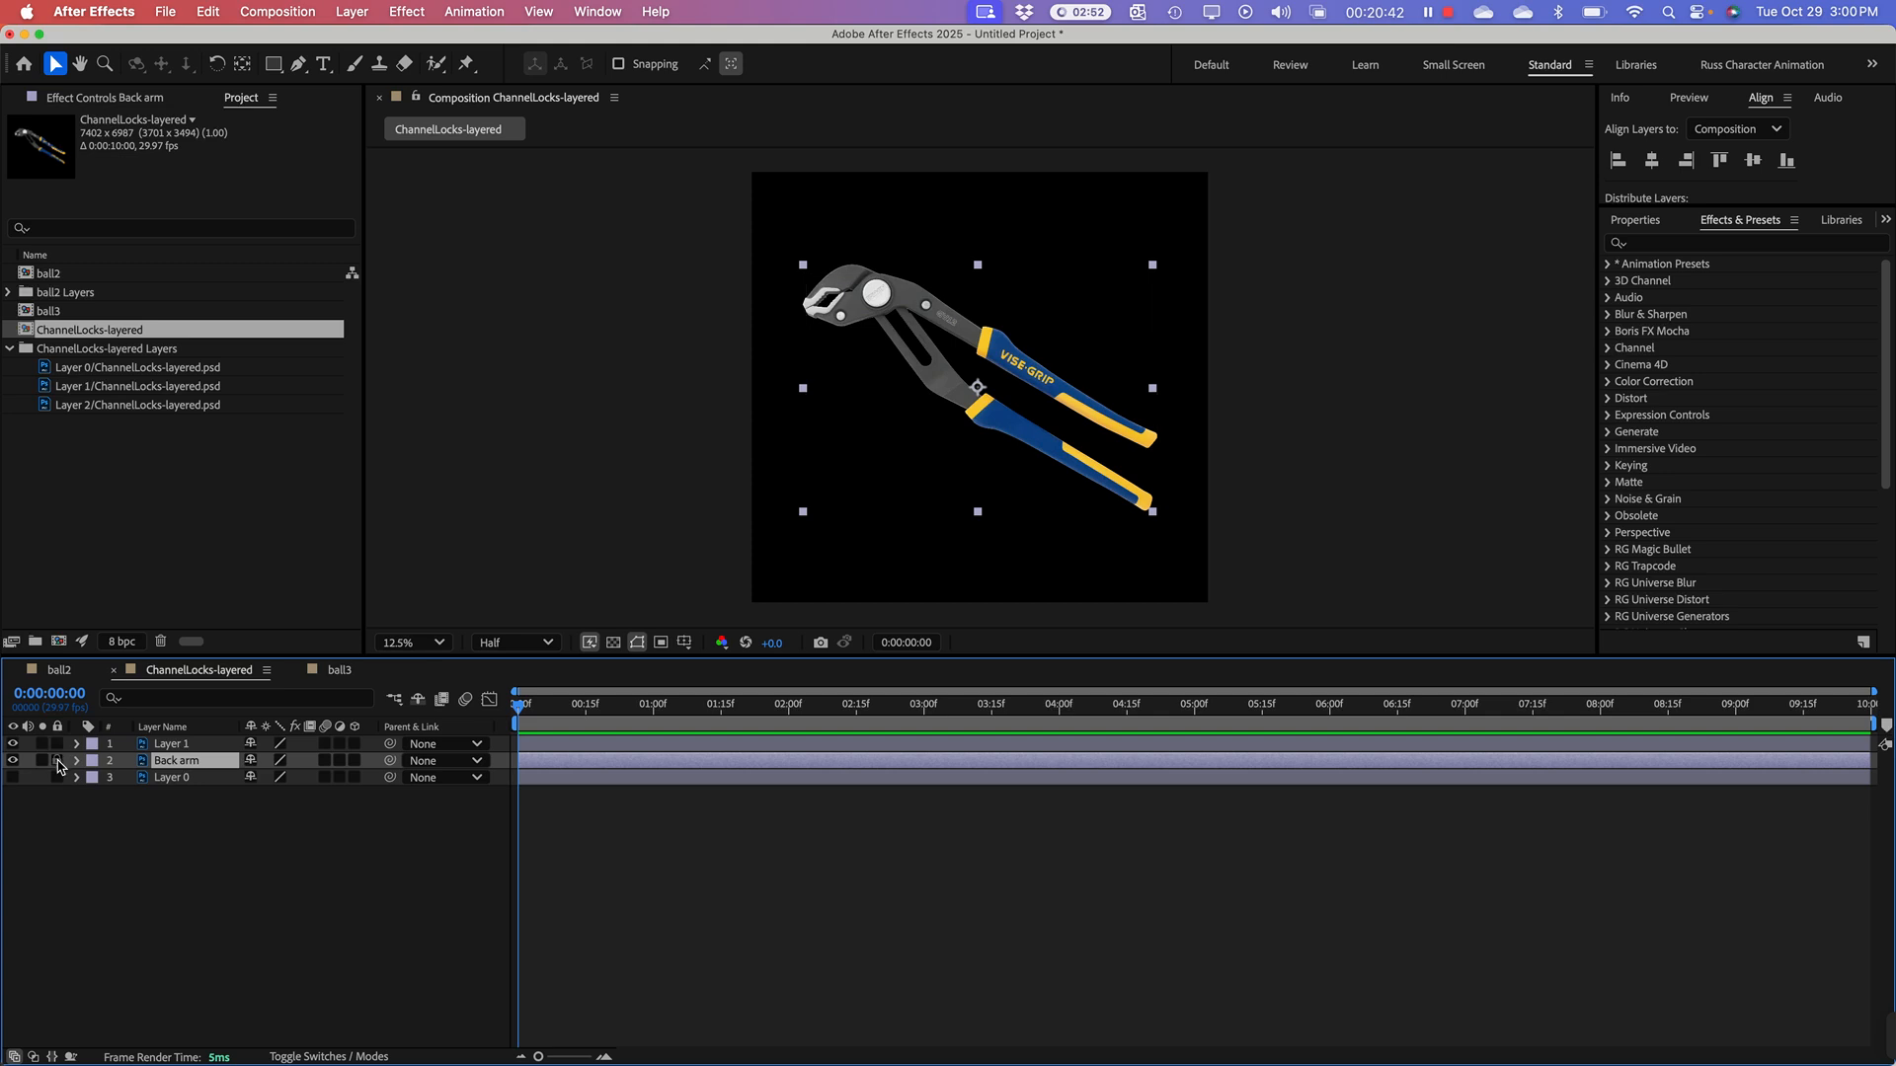
pyautogui.click(57, 762)
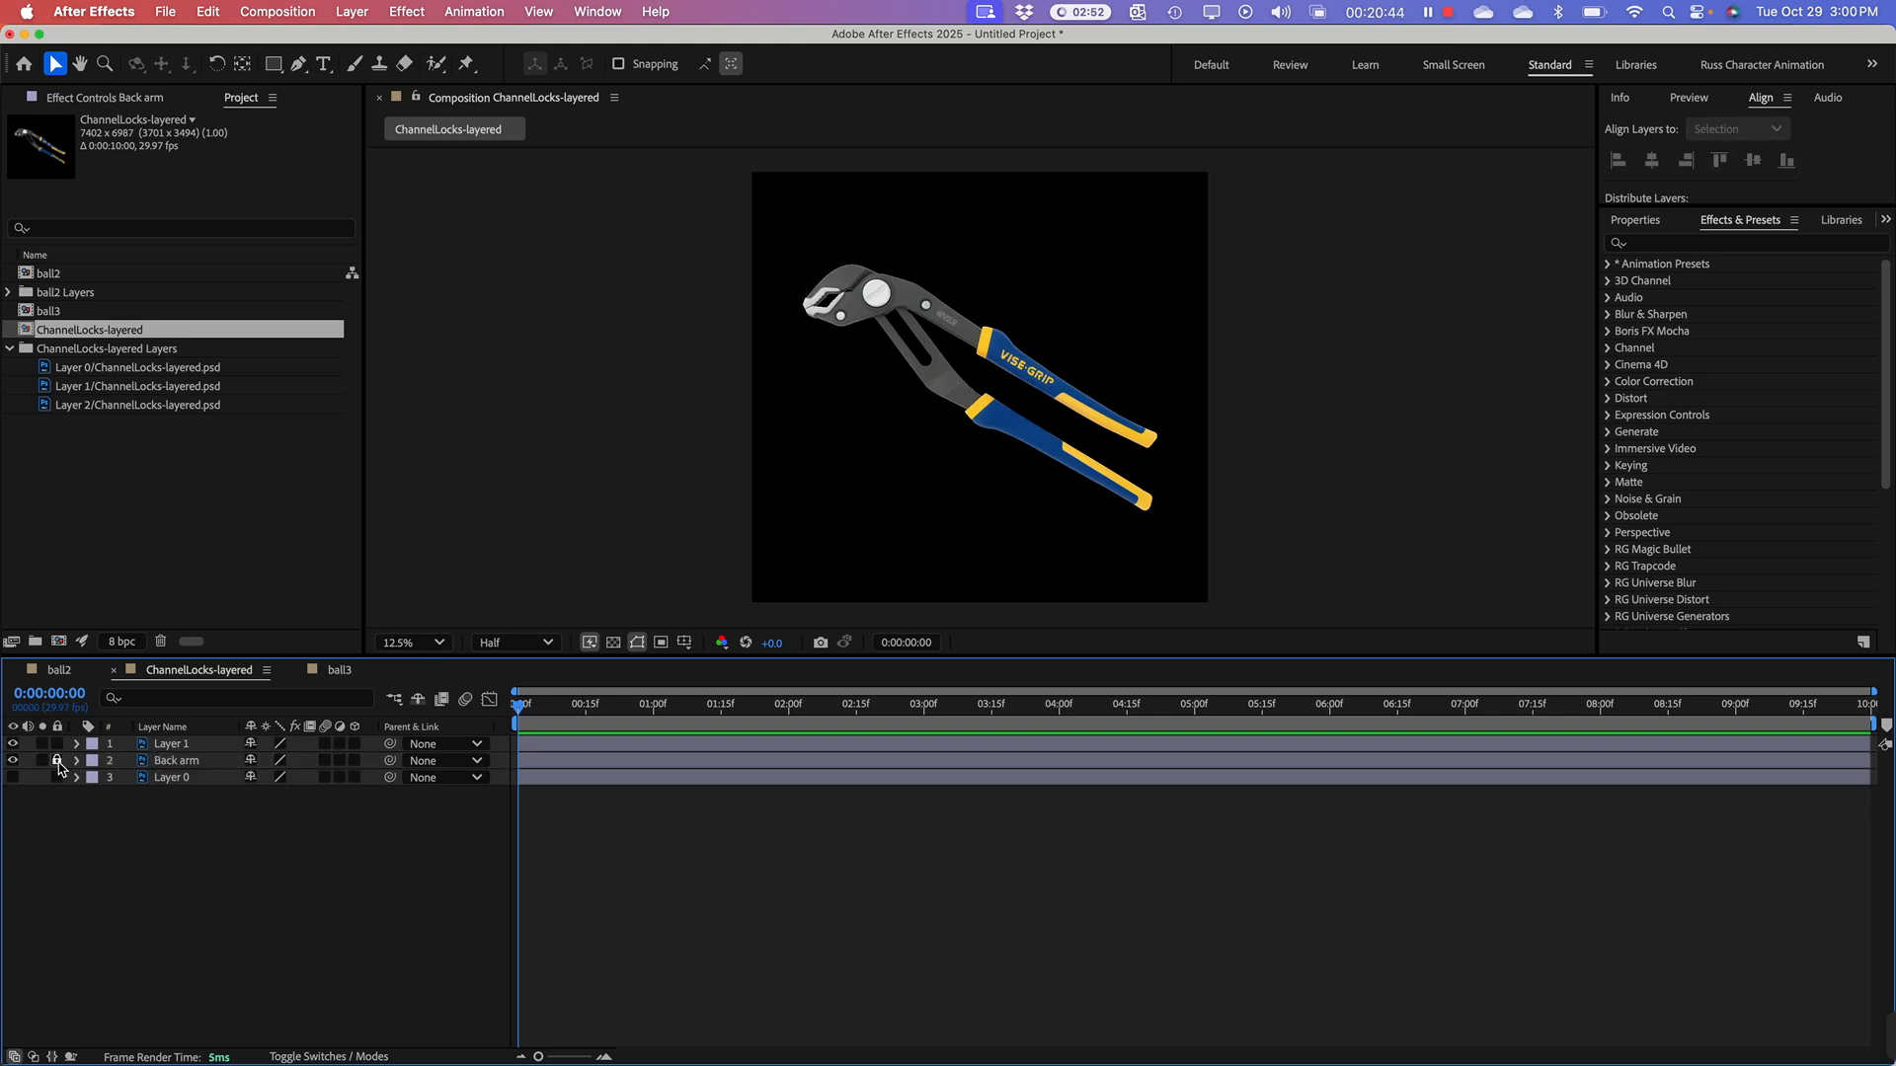
# Step: Rename Layer 1 as "Top Arm" and deselect it
pyautogui.click(1047, 390)
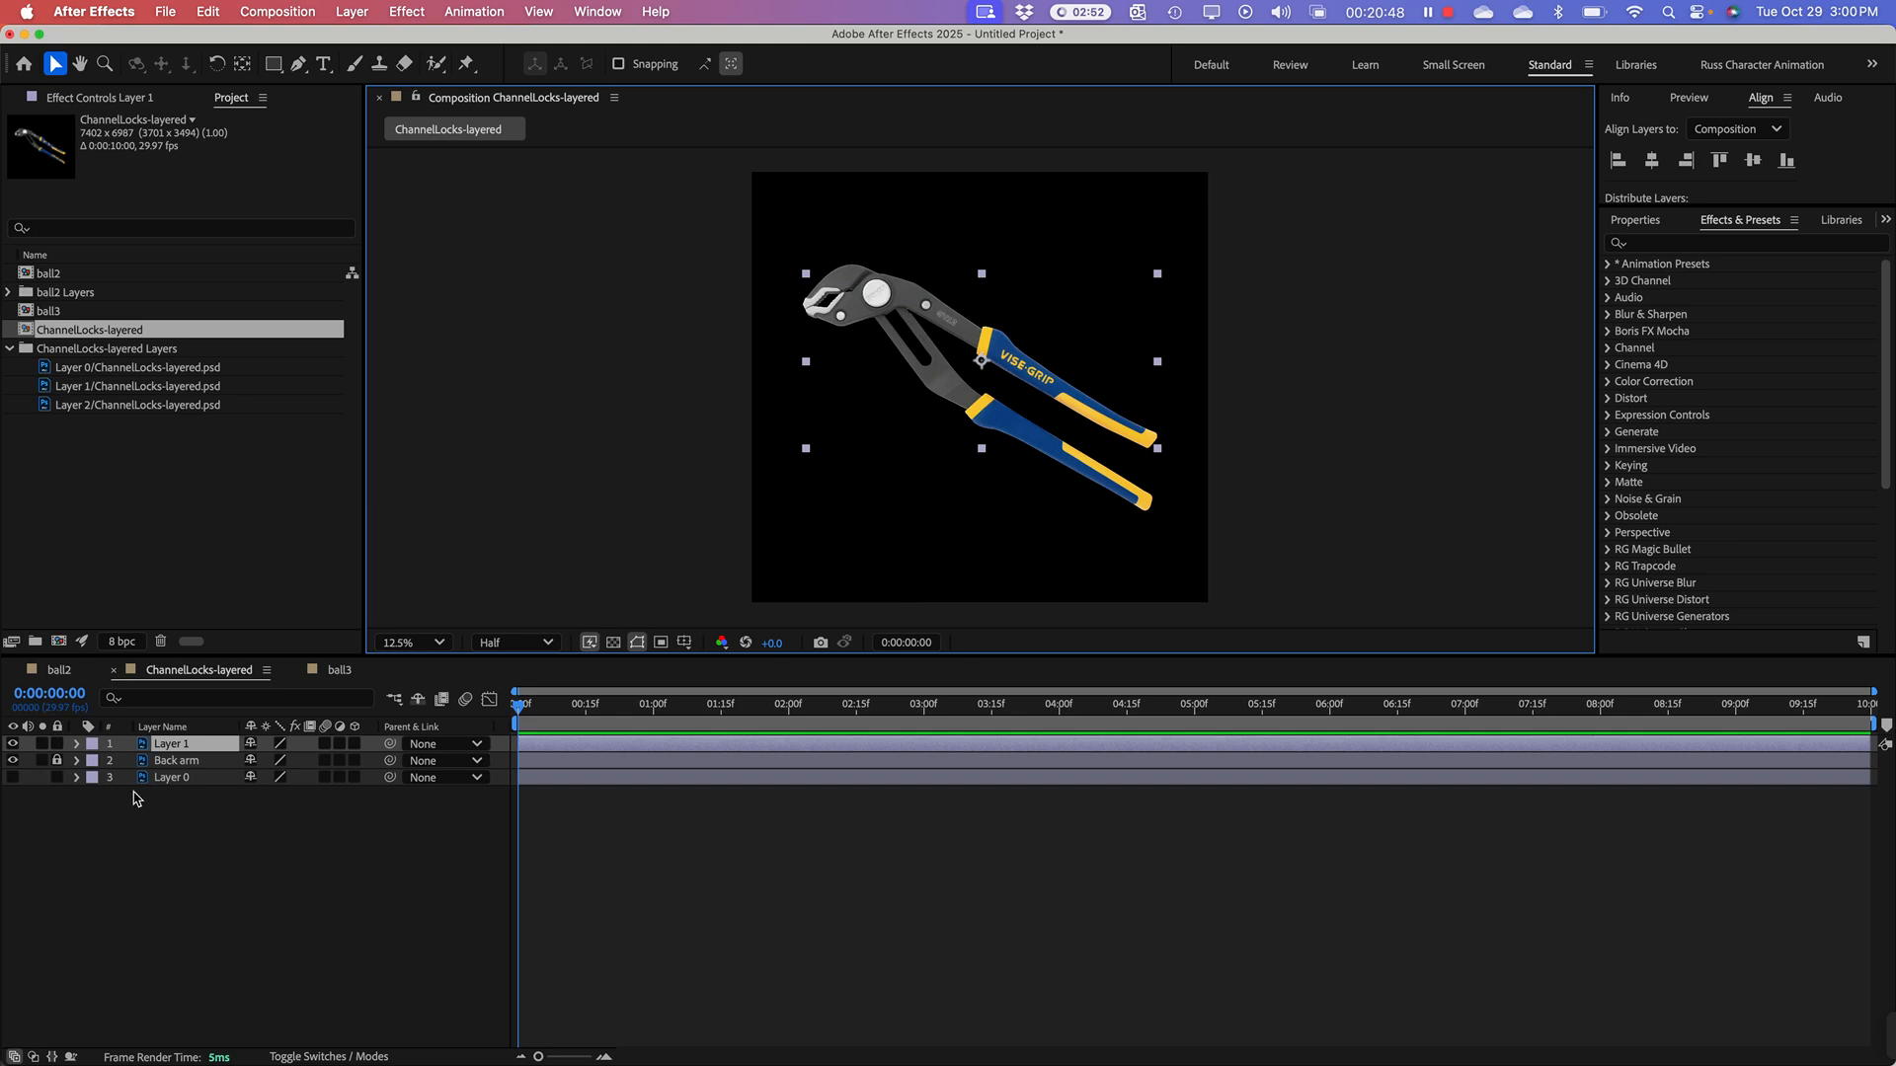
pyautogui.click(172, 748)
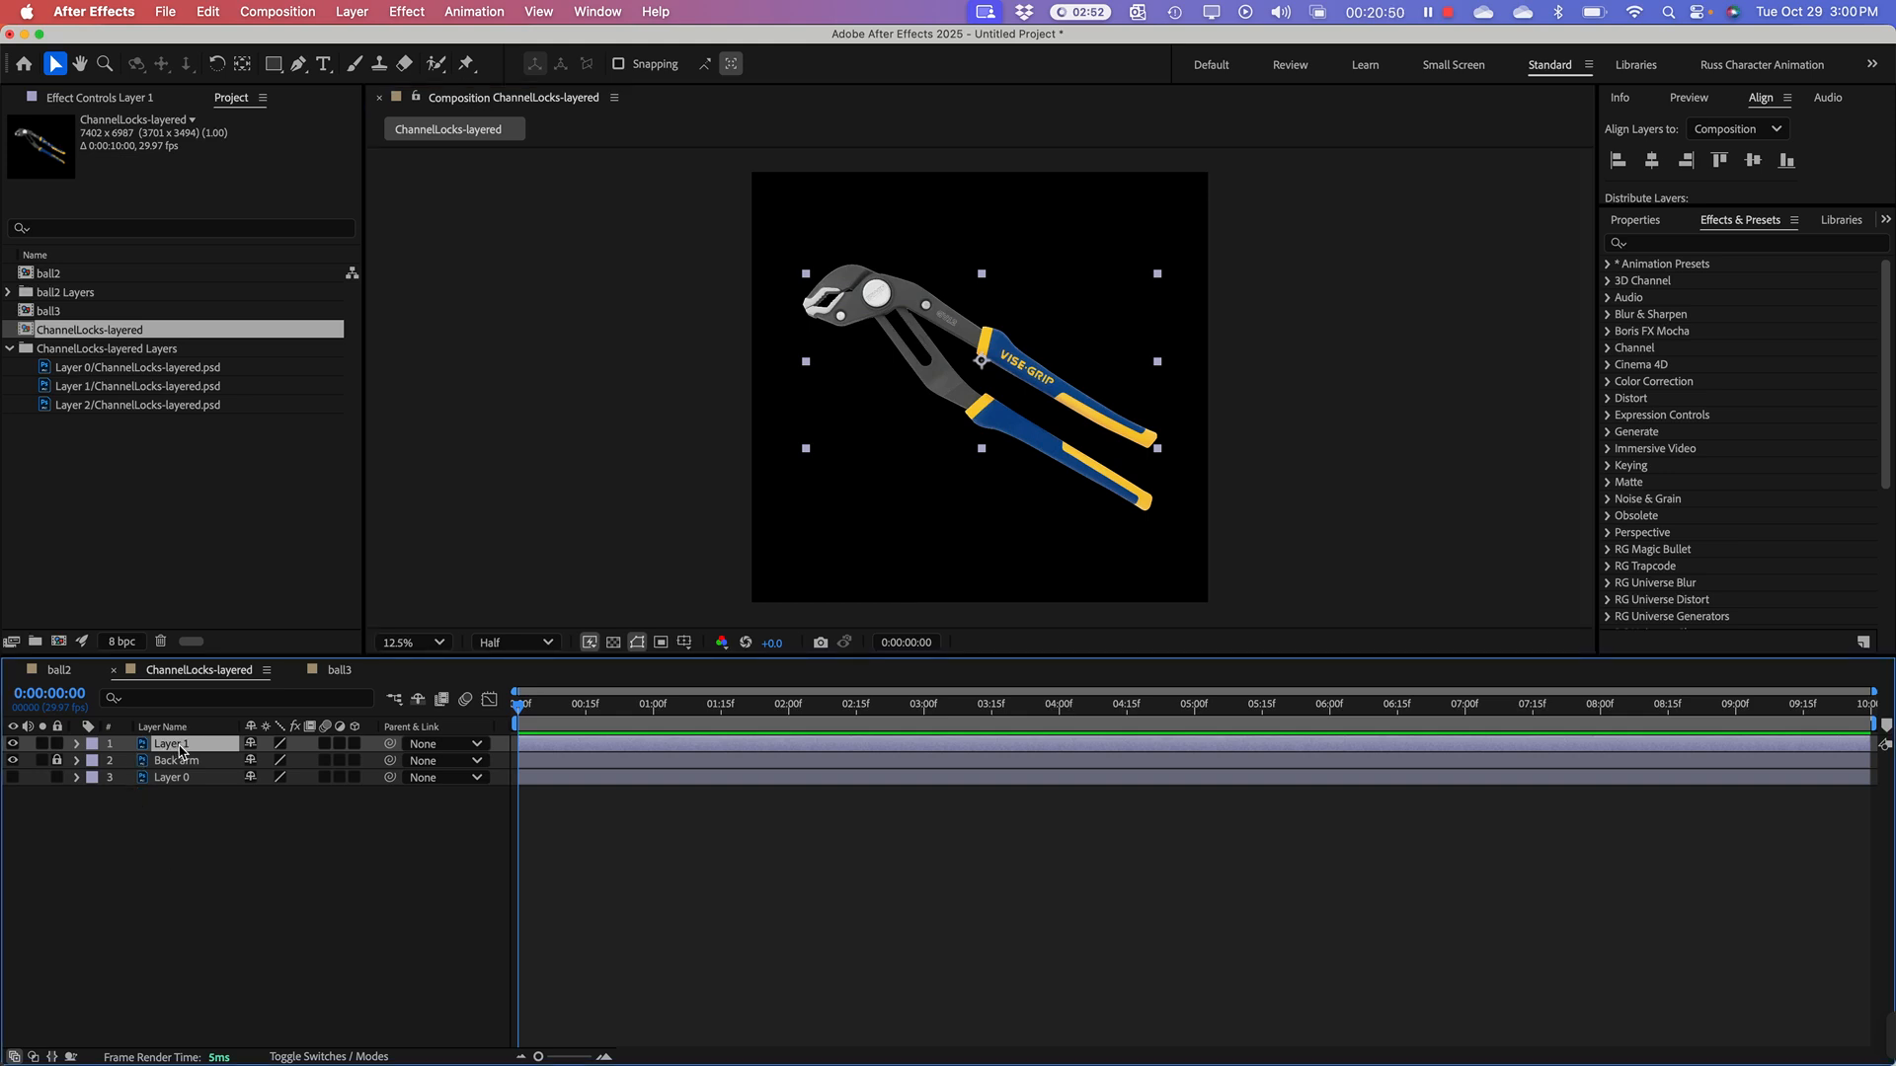
pyautogui.press('Return')
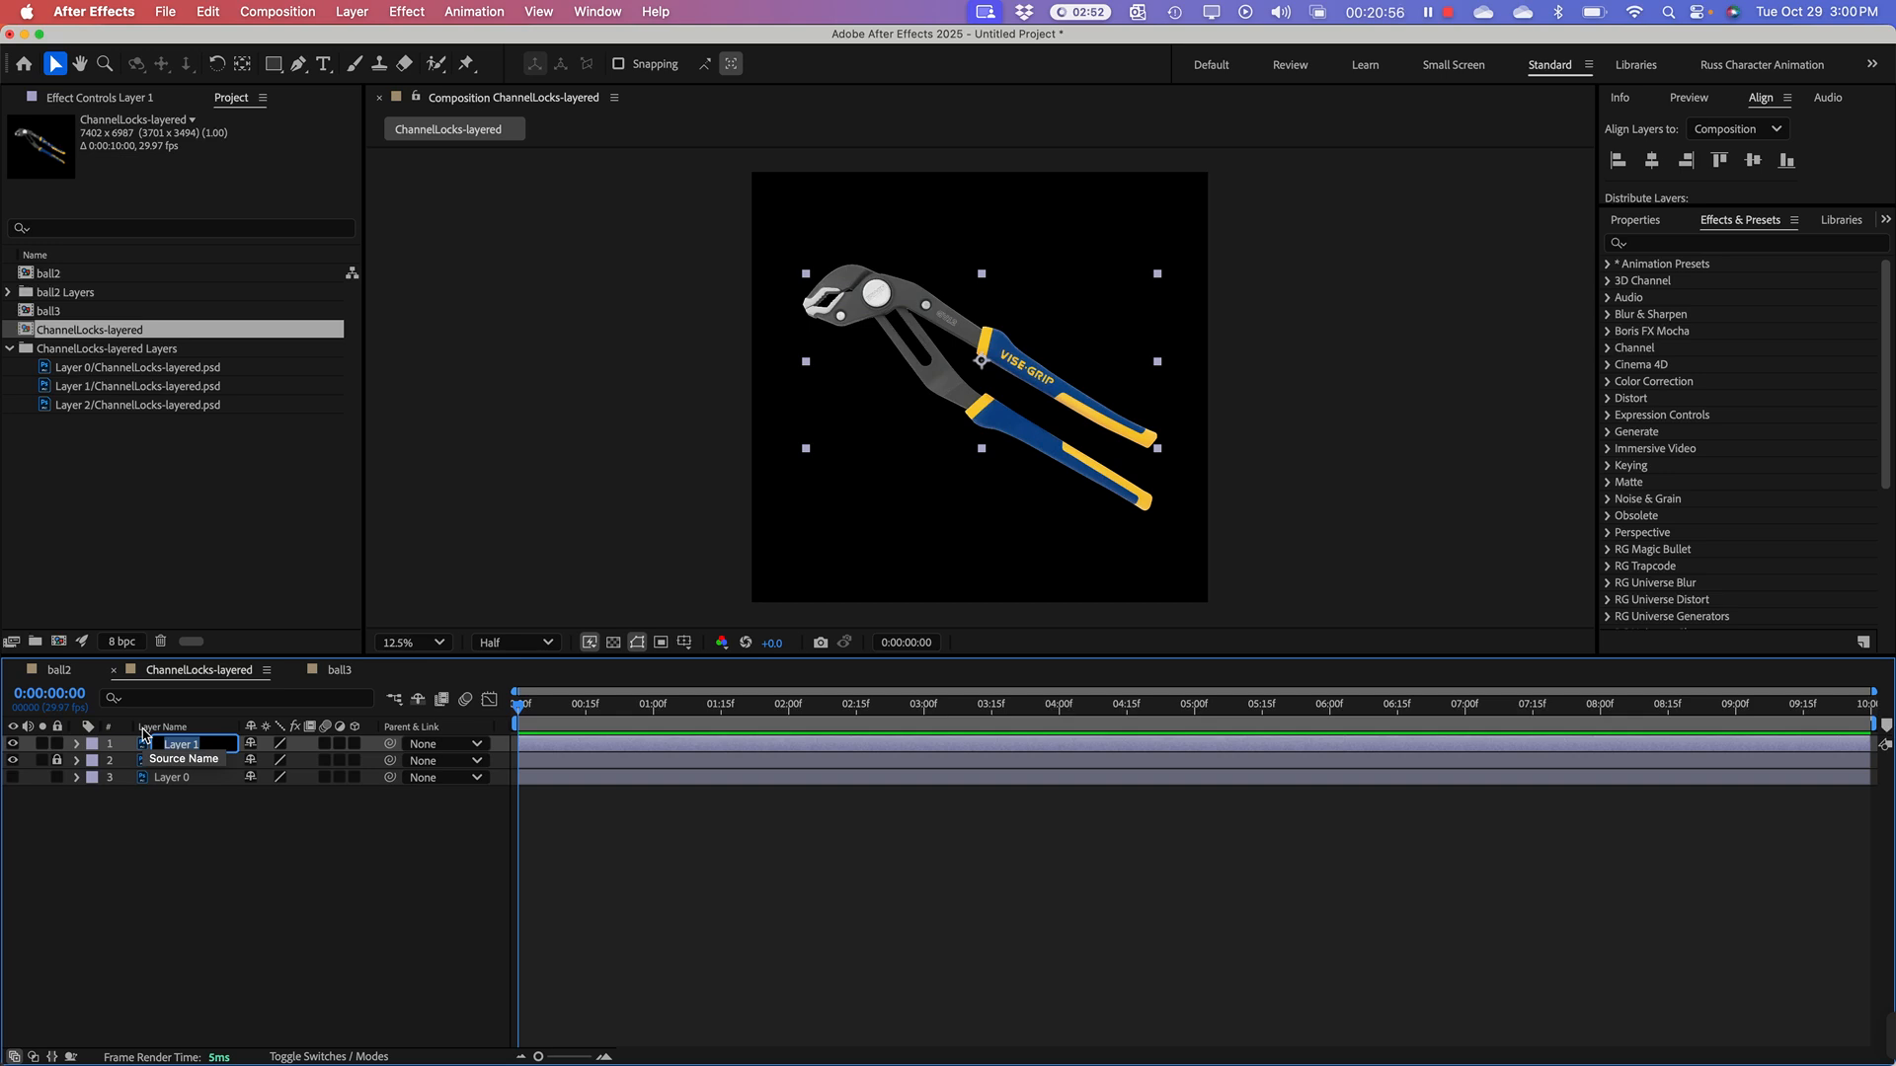
pyautogui.write('Top Arm')
pyautogui.press('Return')
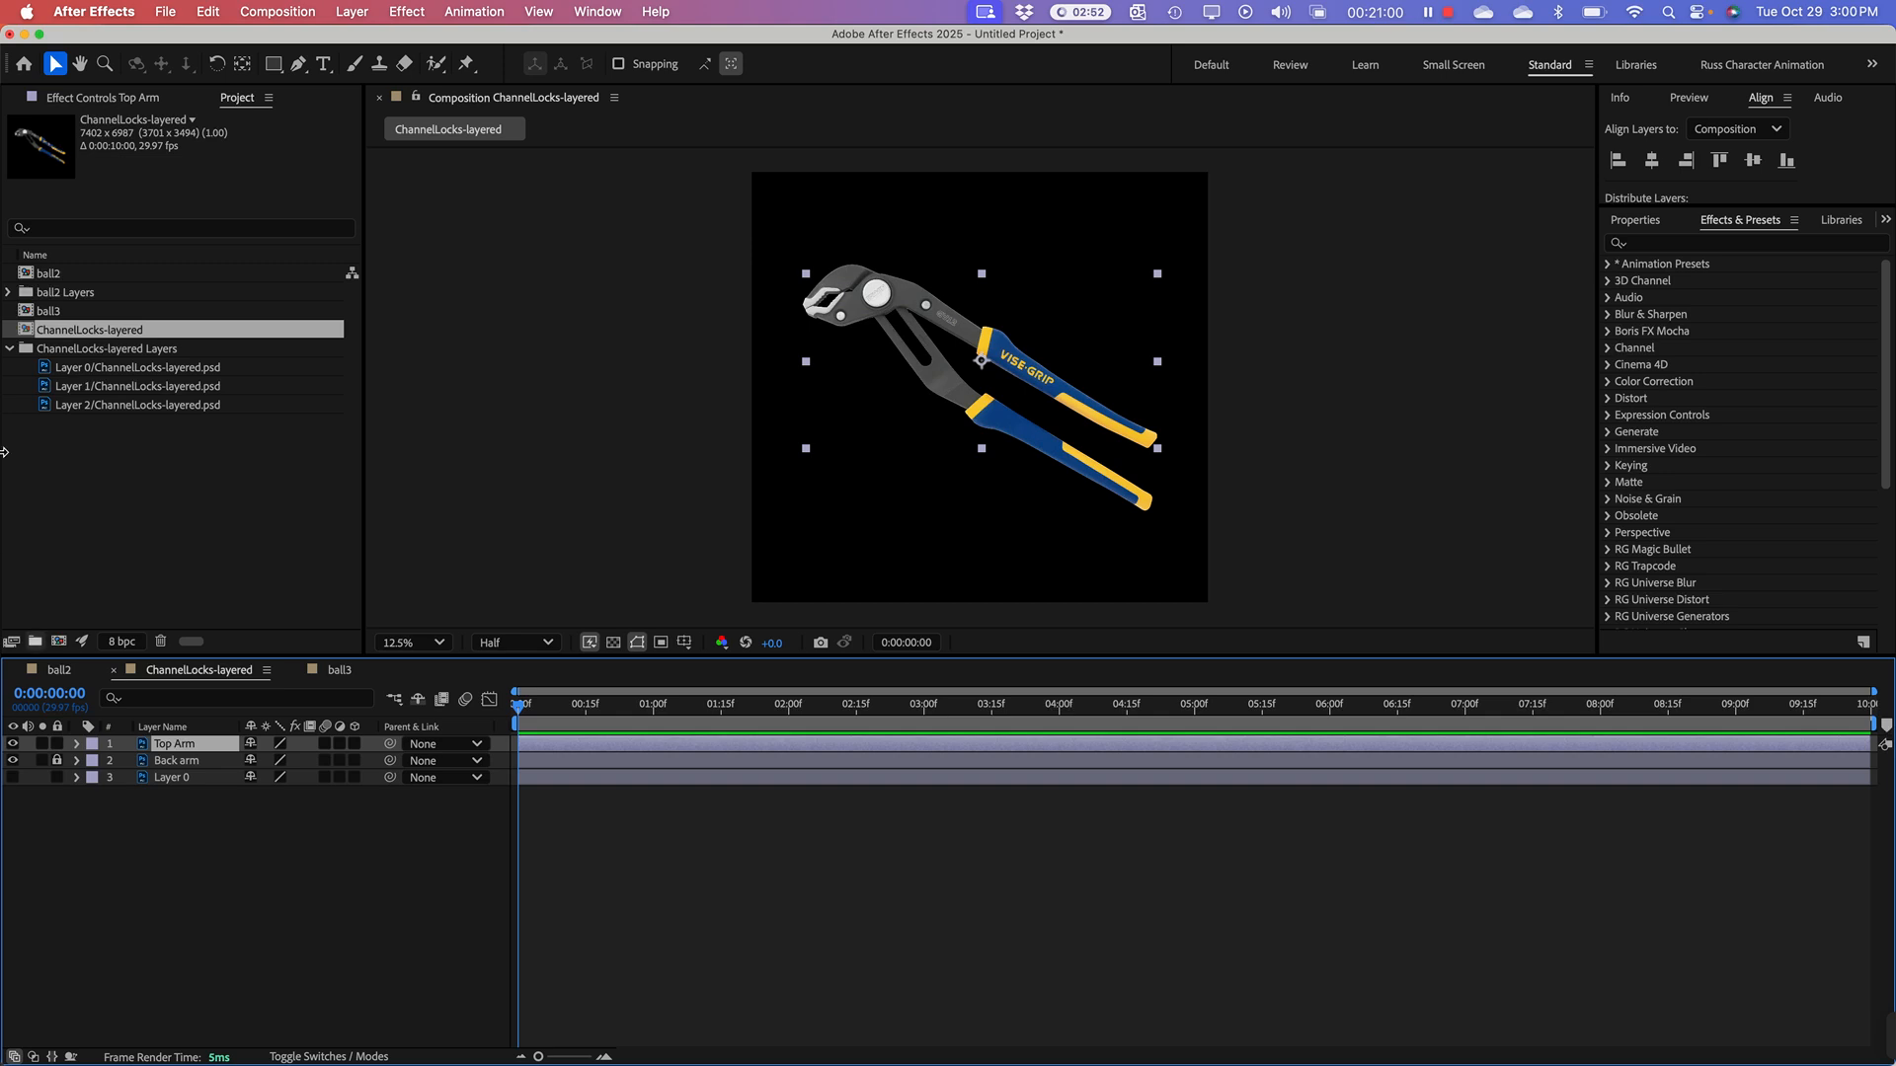
pyautogui.click(219, 819)
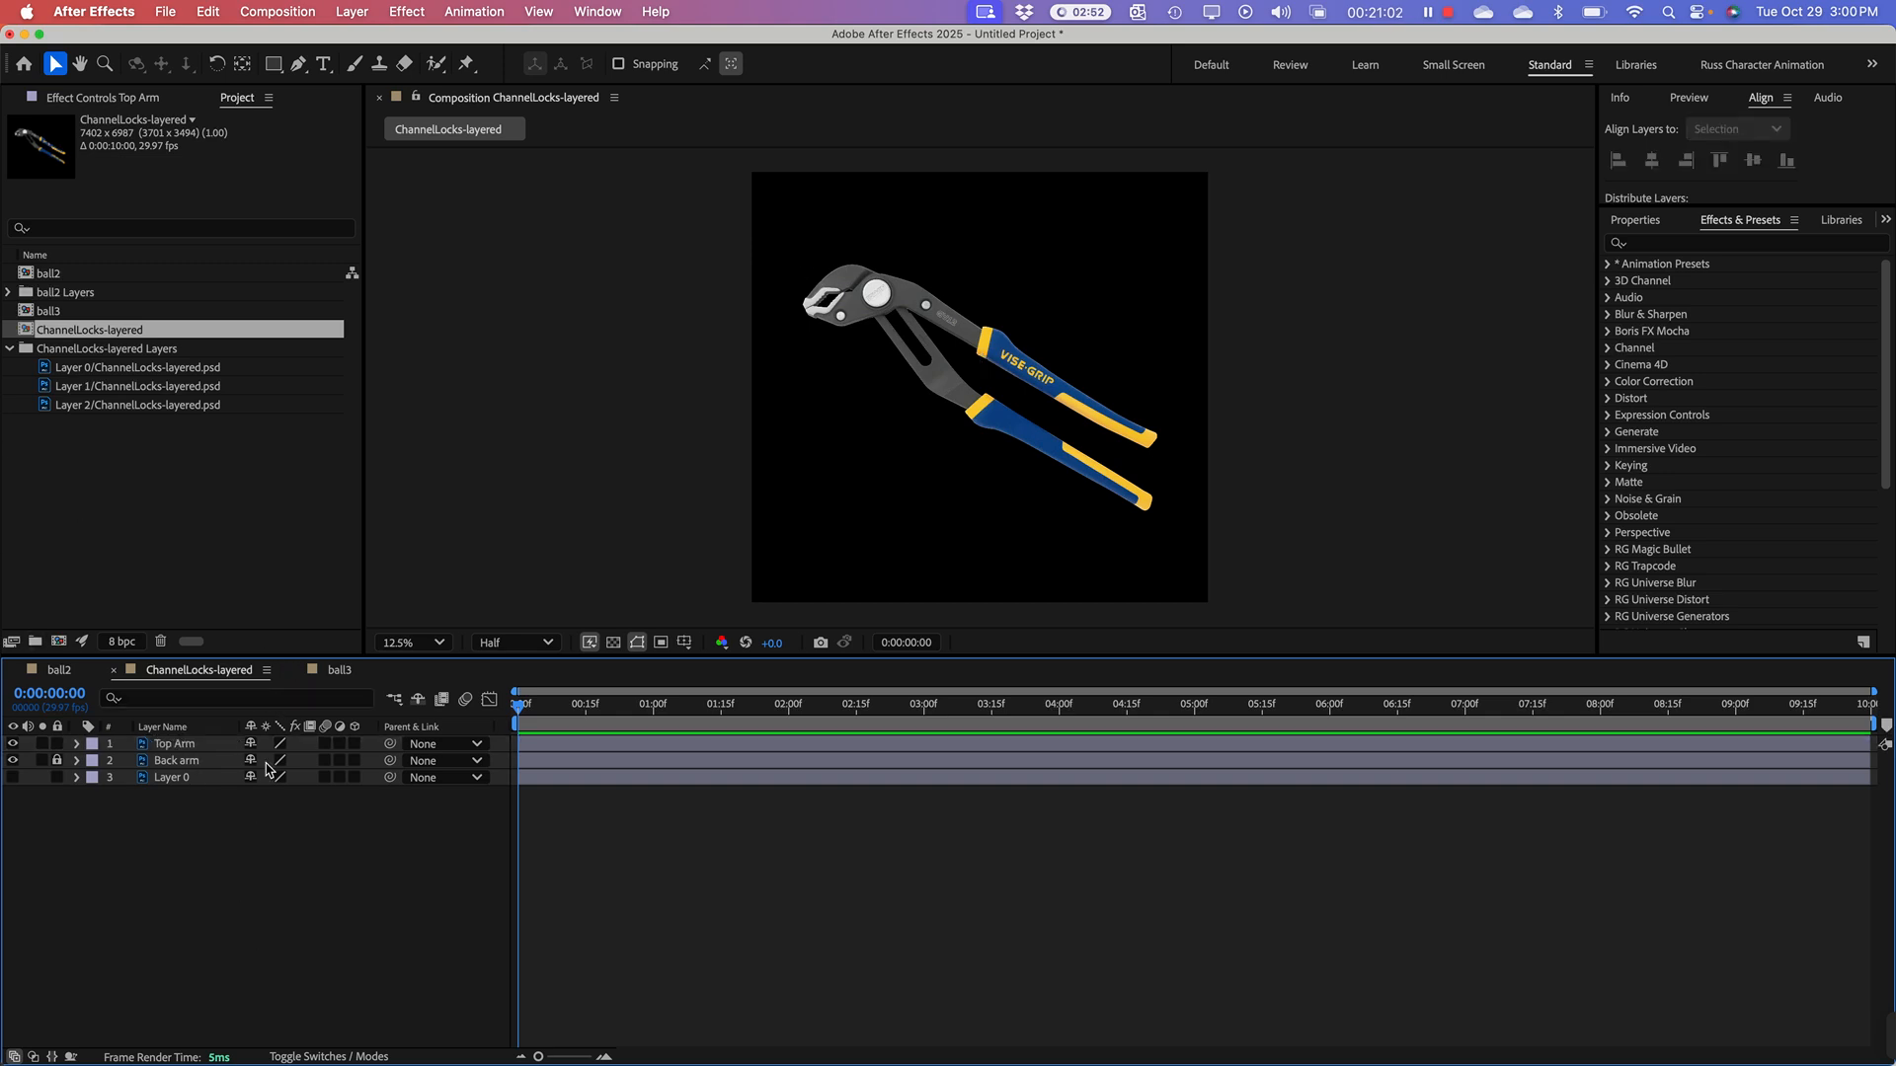
# Step: Trim the end of the Top Arm layer at frame 2 (0:00:00:02)
pyautogui.click(203, 746)
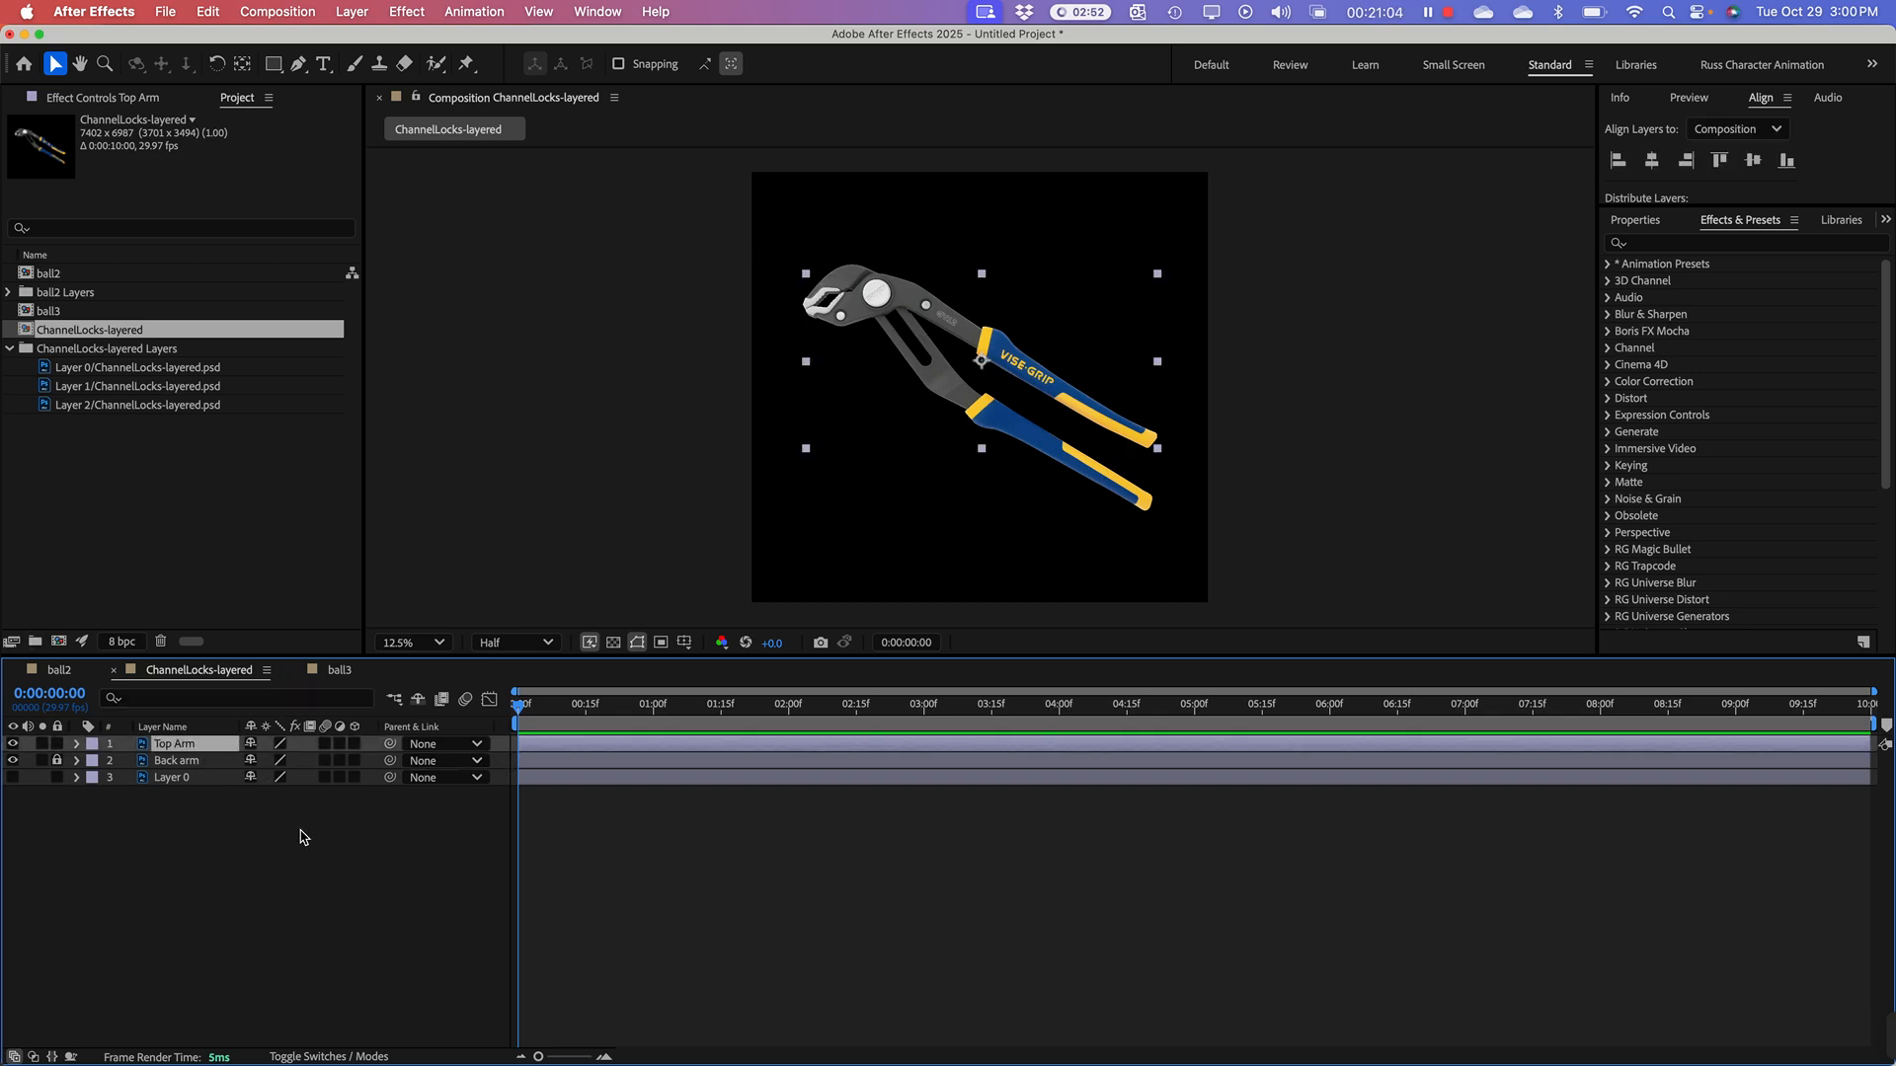
pyautogui.click(672, 760)
pyautogui.click(596, 744)
pyautogui.moveTo(518, 707); pyautogui.dragTo(661, 707)
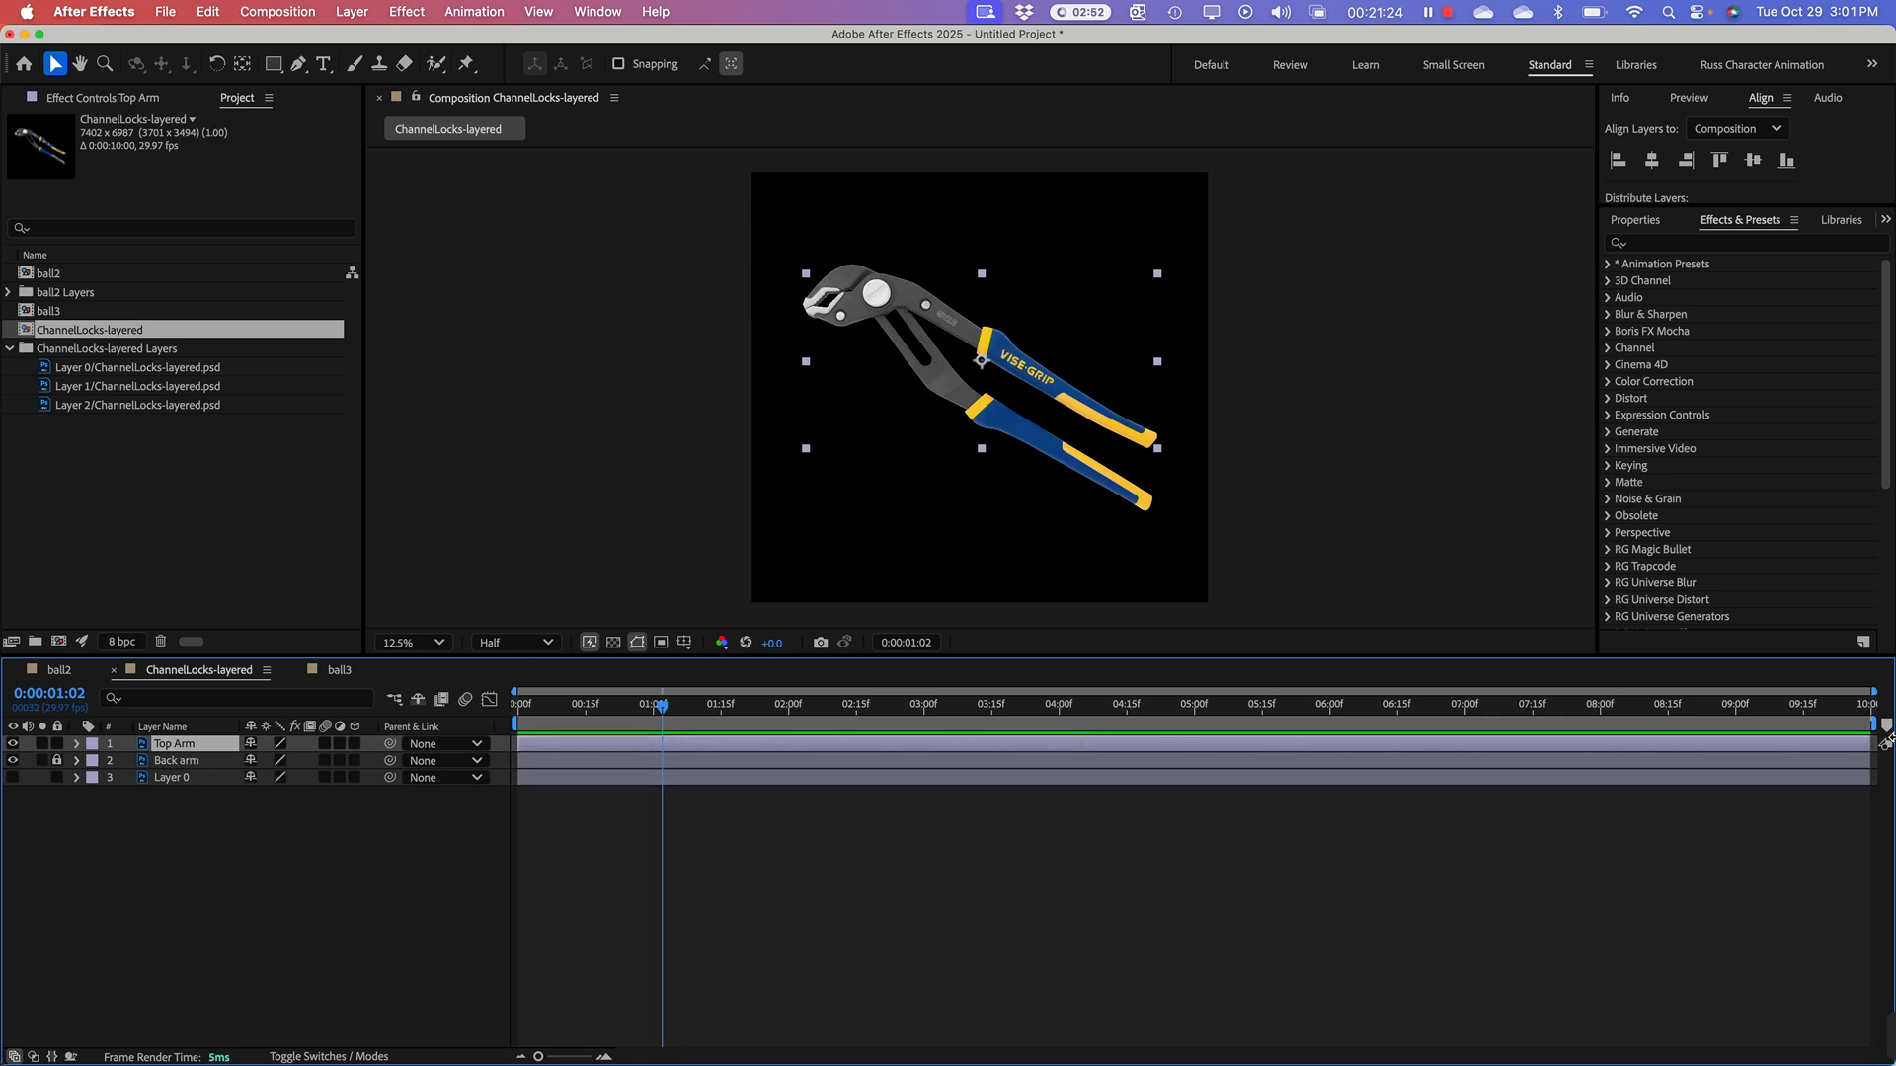
pyautogui.moveTo(1873, 690); pyautogui.dragTo(797, 690)
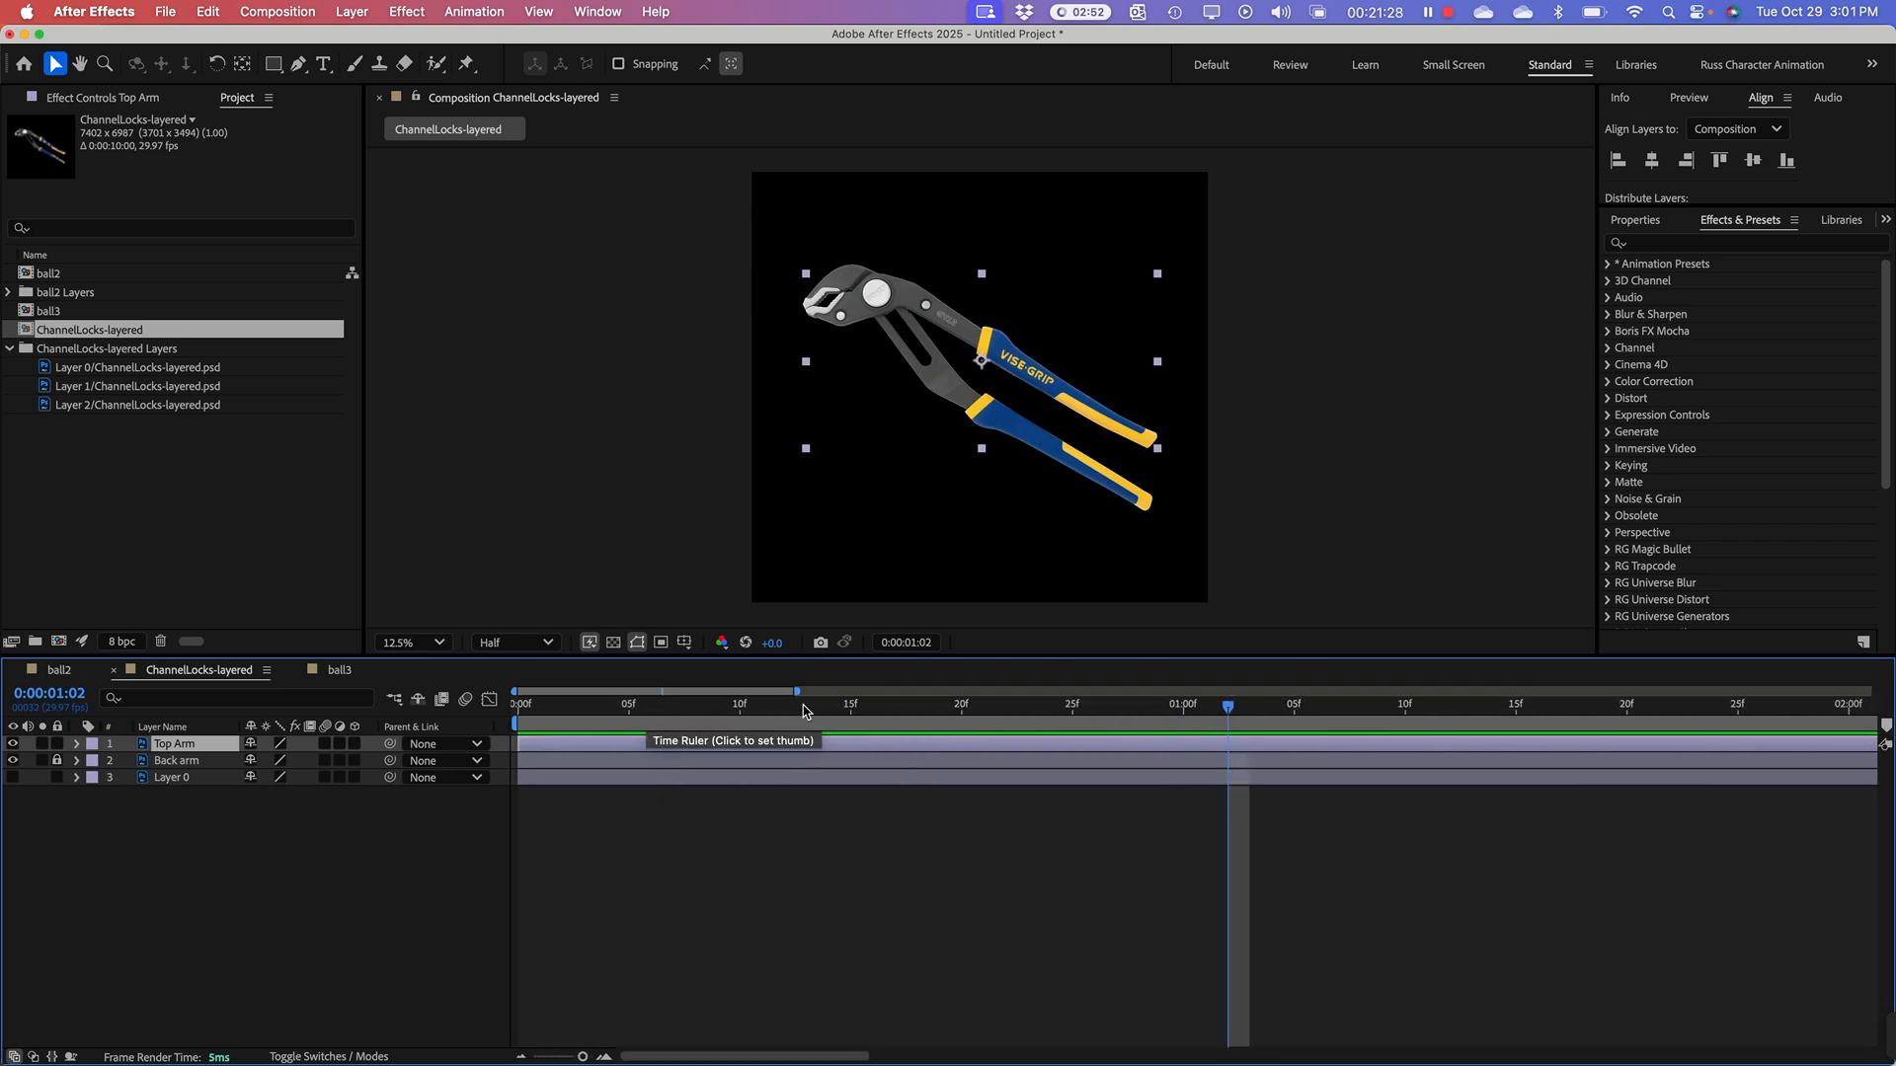
pyautogui.moveTo(797, 691); pyautogui.dragTo(705, 690)
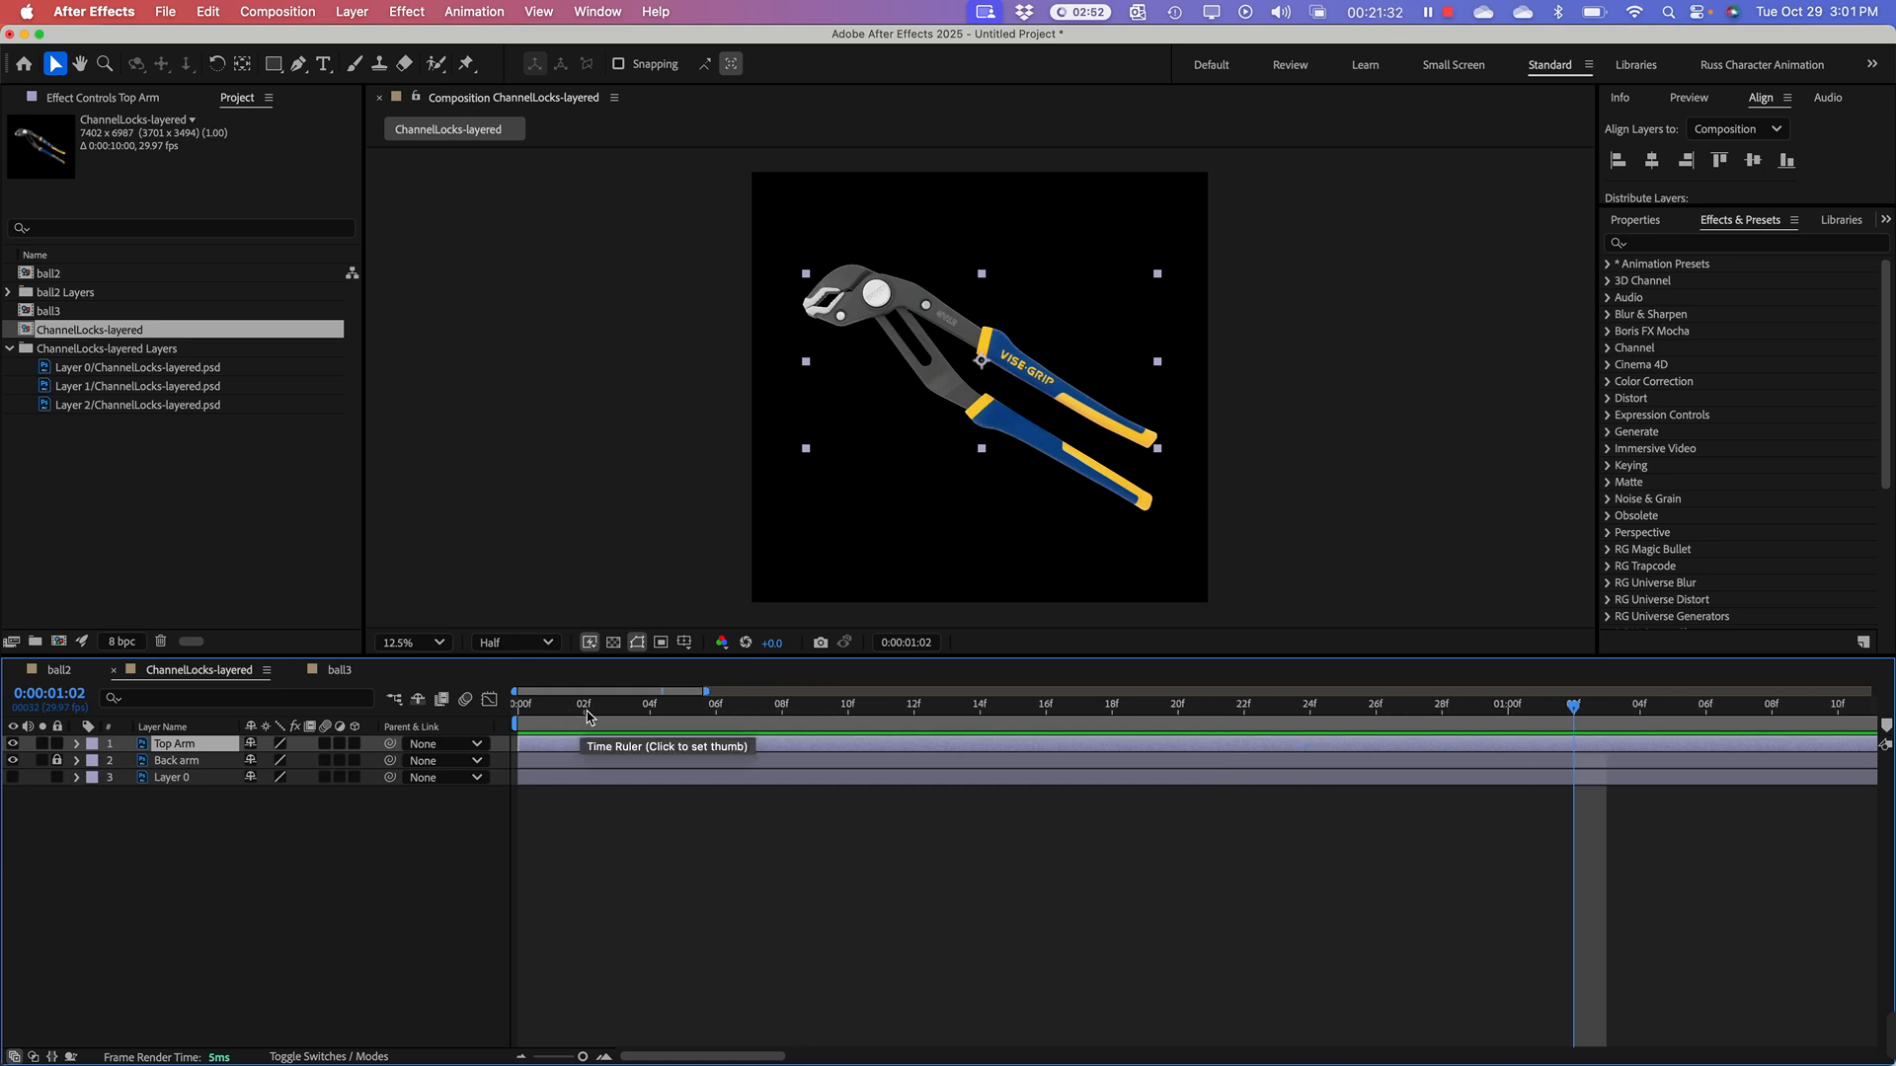
pyautogui.click(585, 709)
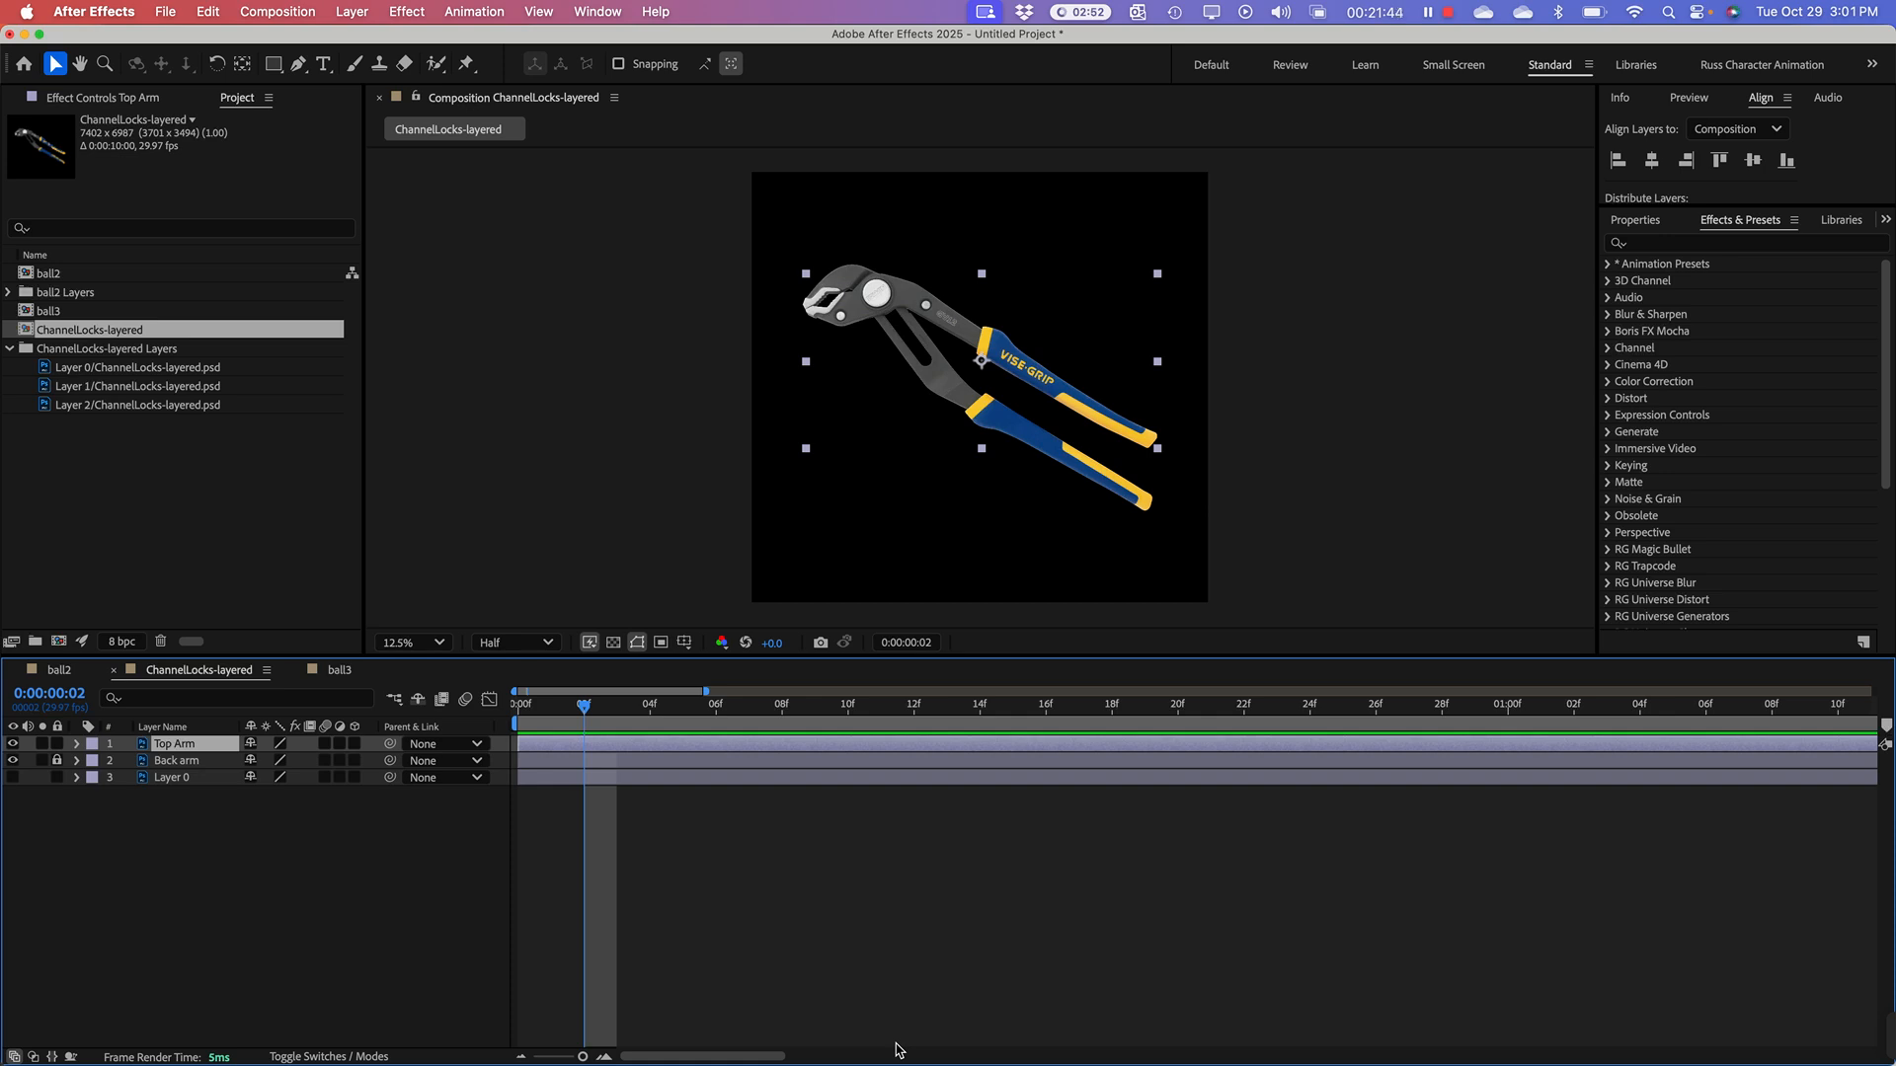
pyautogui.hotkey('alt', ']')
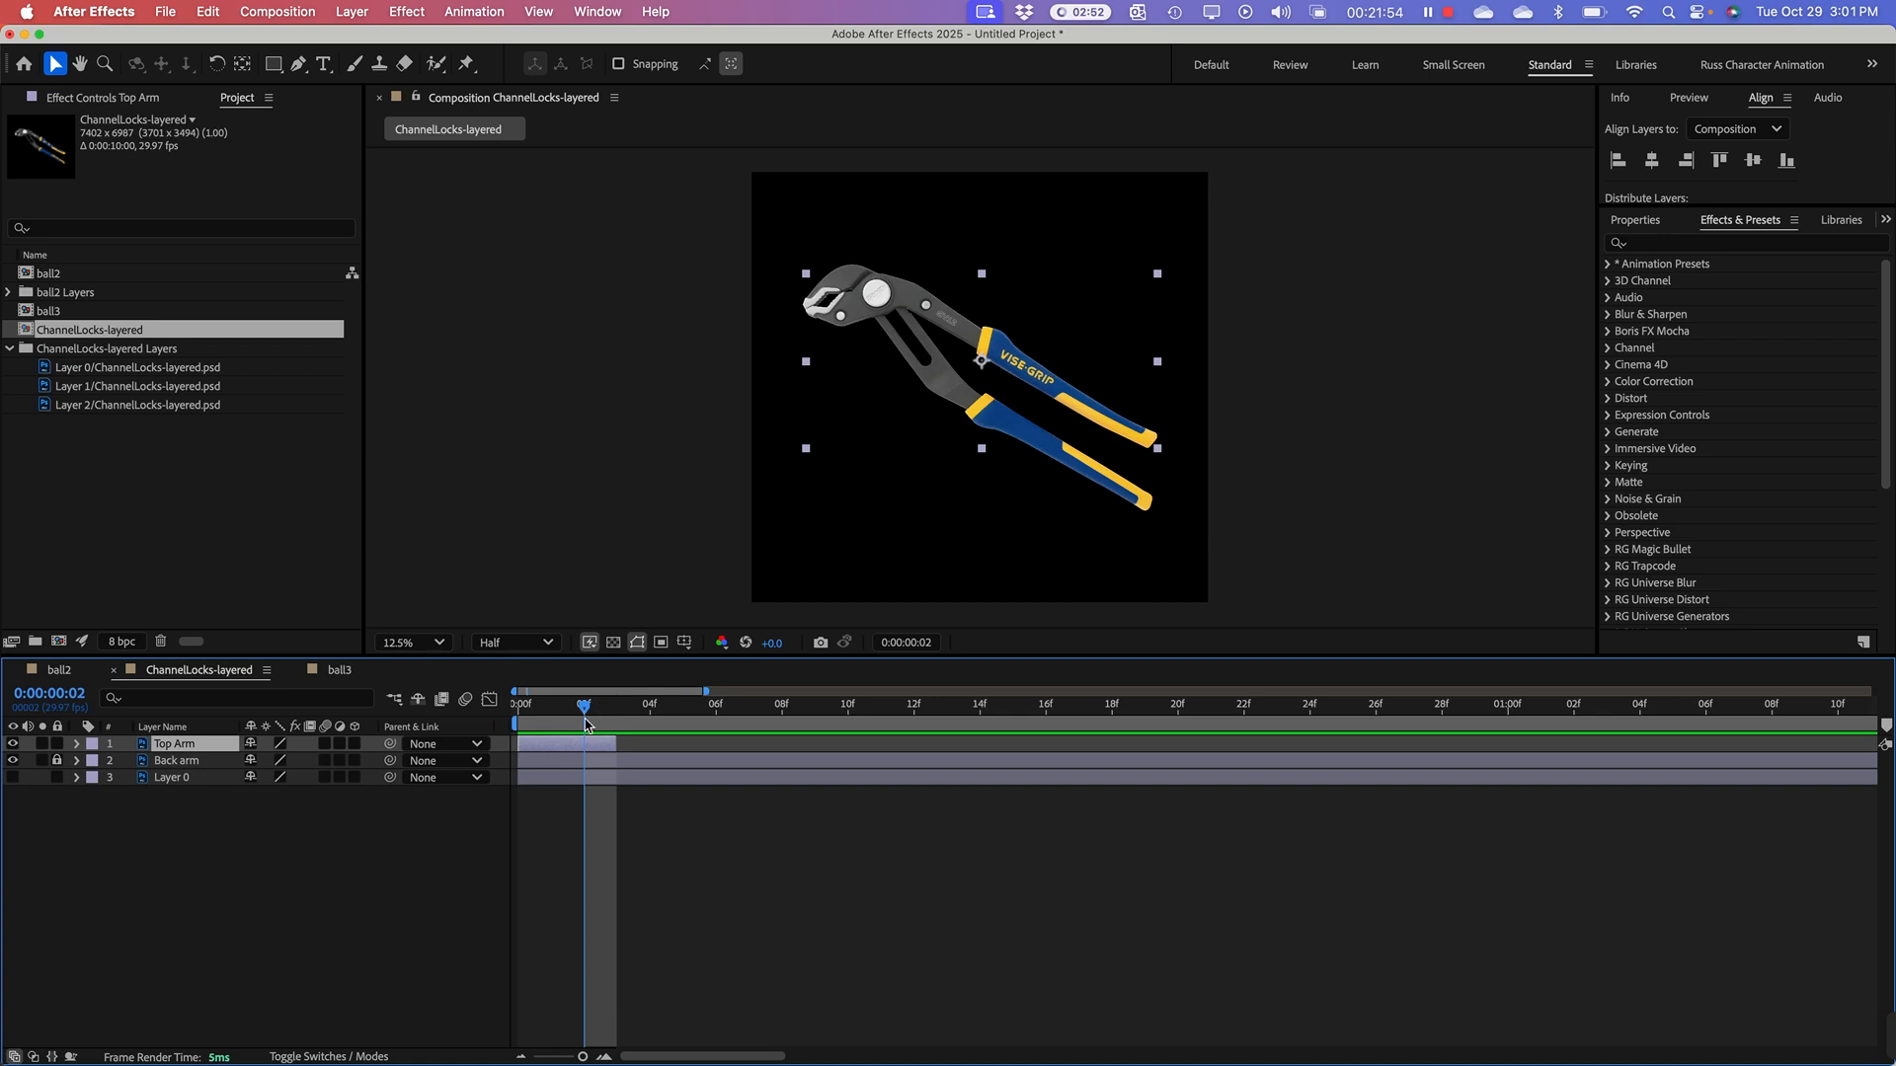
pyautogui.moveTo(587, 705)
pyautogui.mouseDown()
pyautogui.moveTo(669, 707)
pyautogui.moveTo(584, 721)
pyautogui.mouseUp()
# Step: Try rotating the Top Arm layer counterclockwise about its central anchor point, and undo the rotation
pyautogui.press('.')
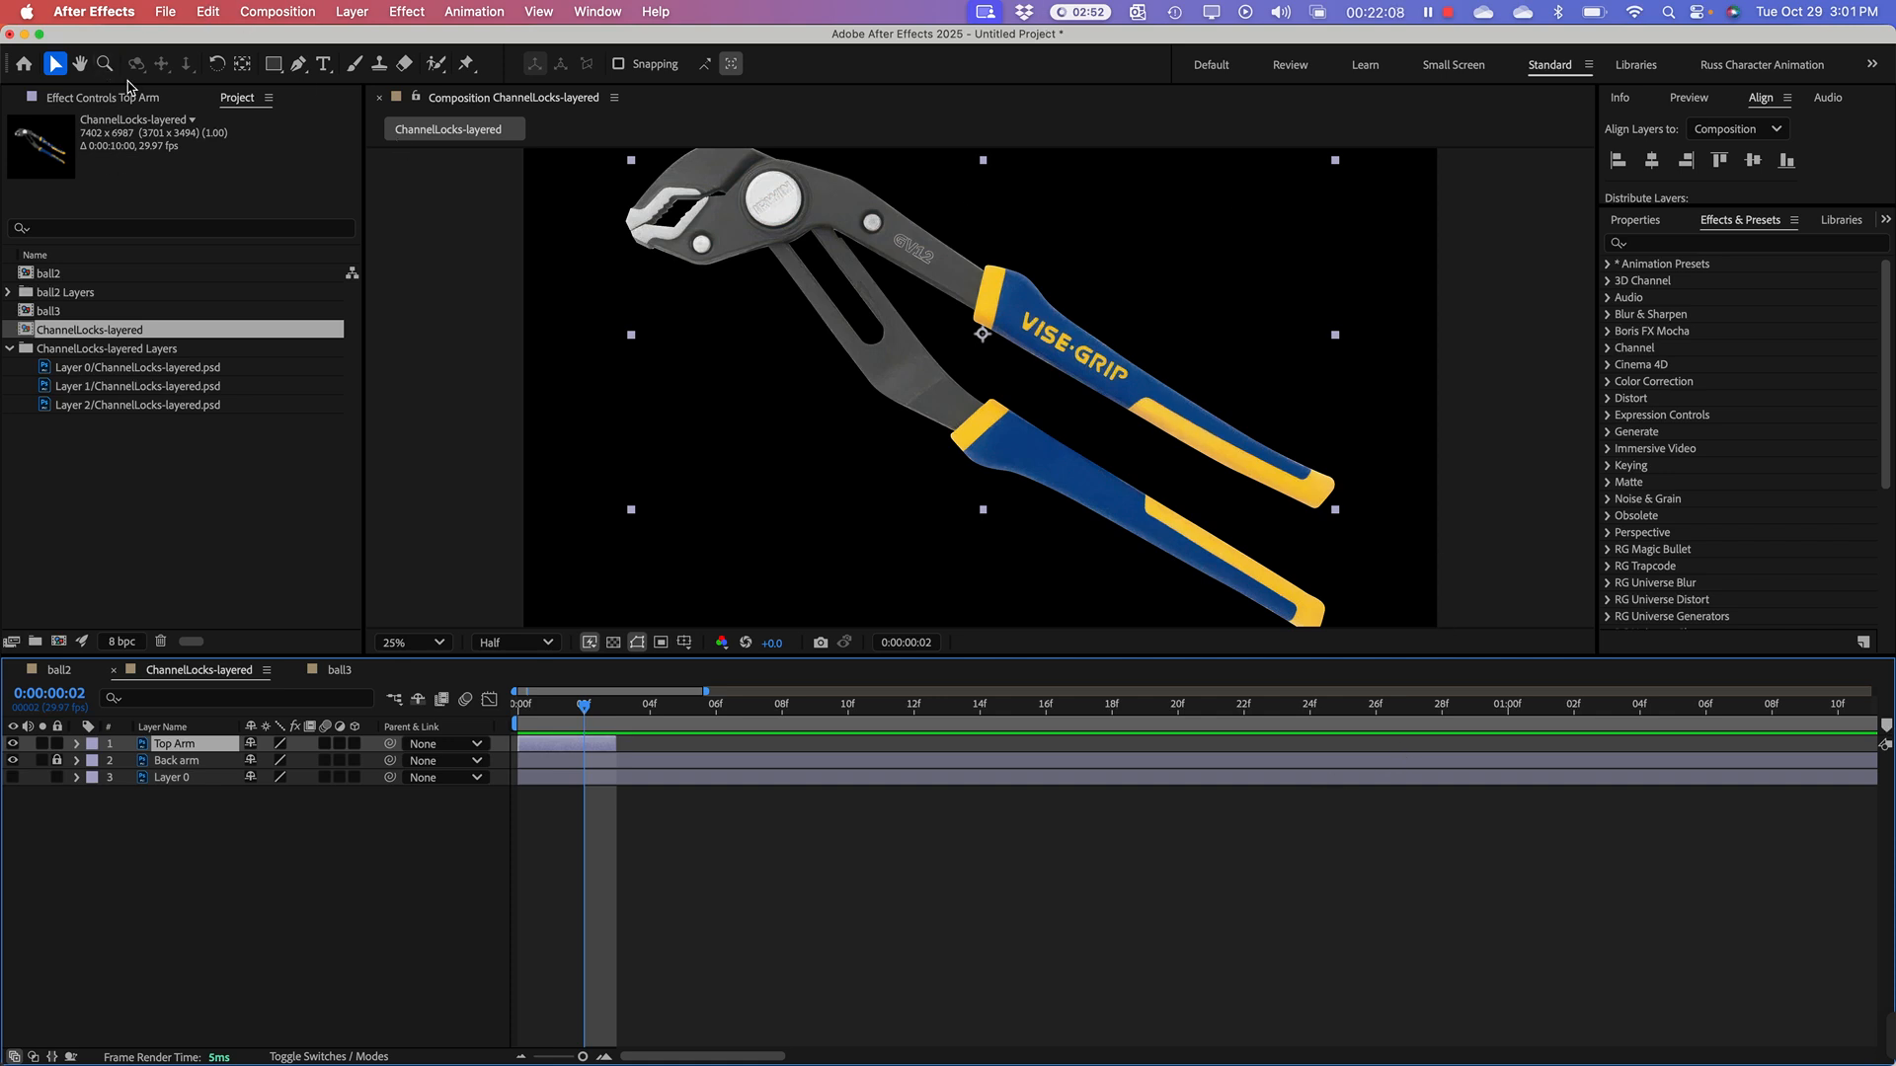
pyautogui.click(219, 65)
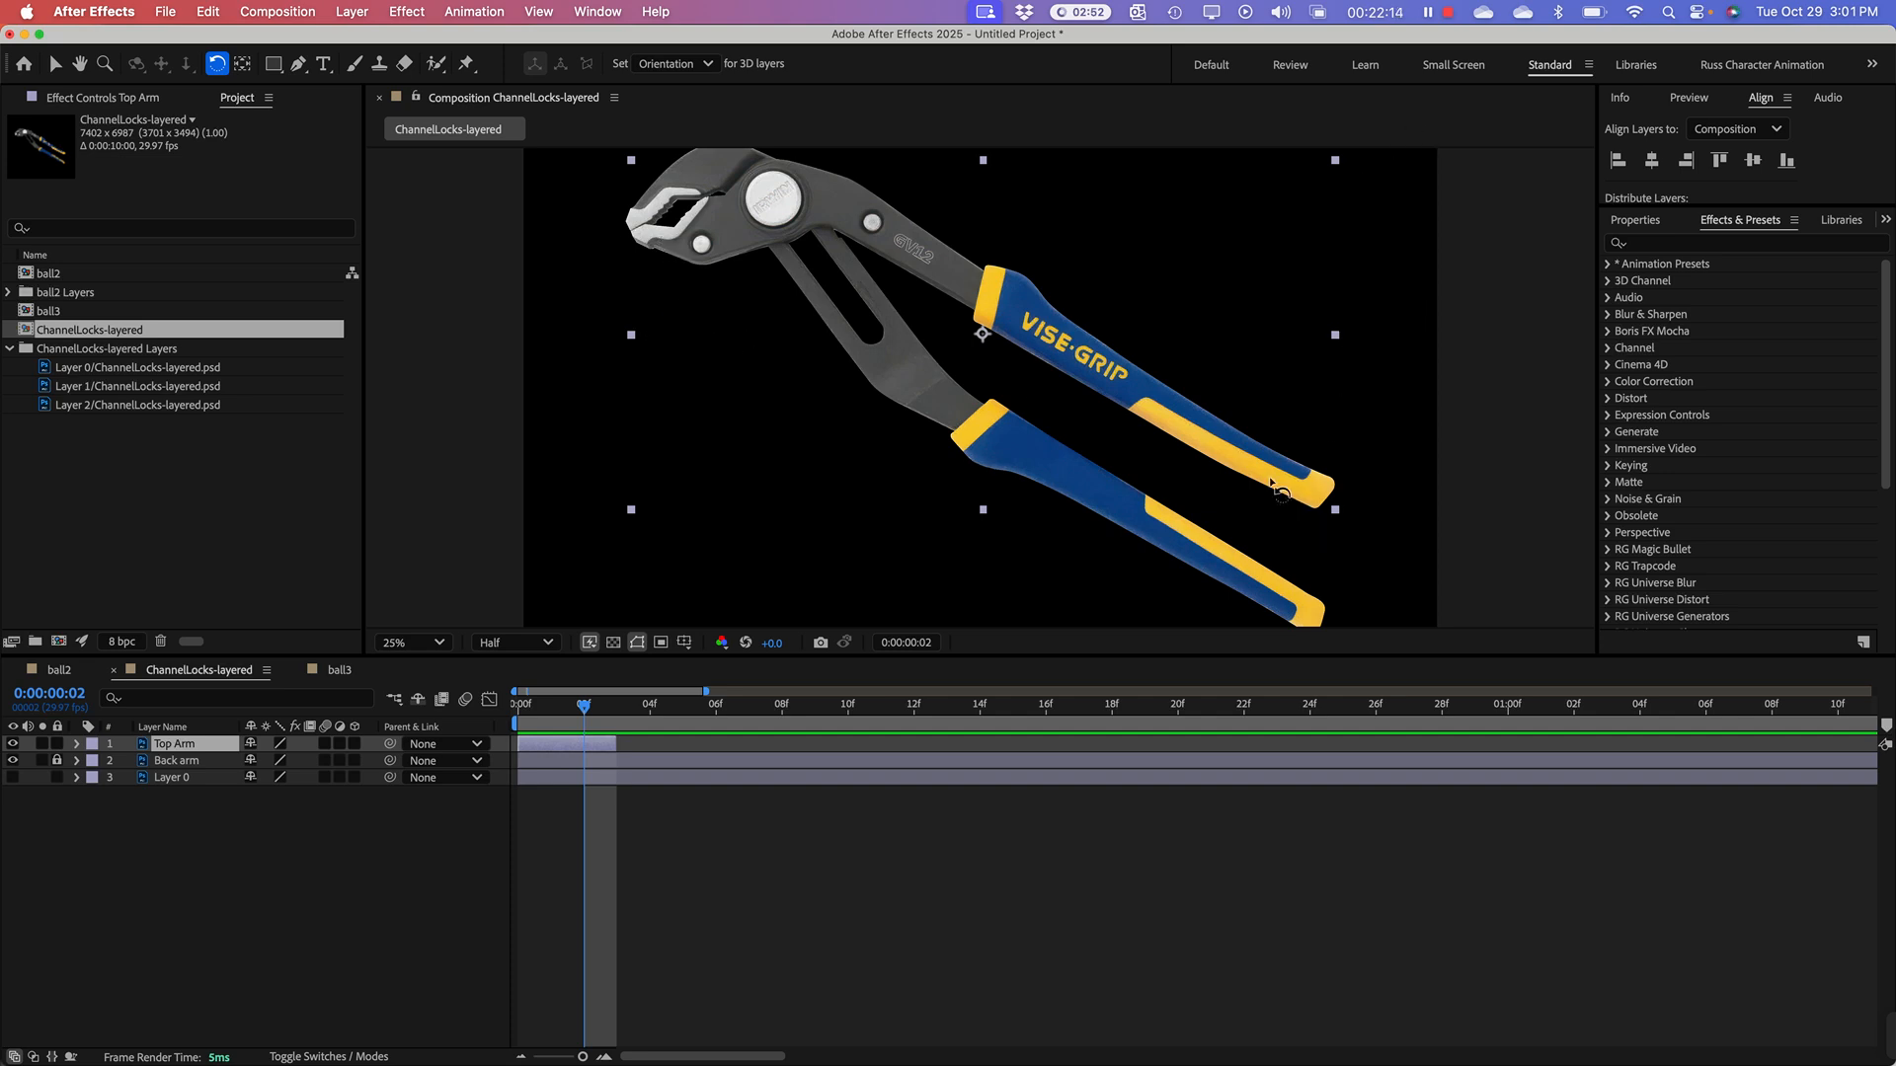
pyautogui.moveTo(1338, 514); pyautogui.dragTo(1417, 331)
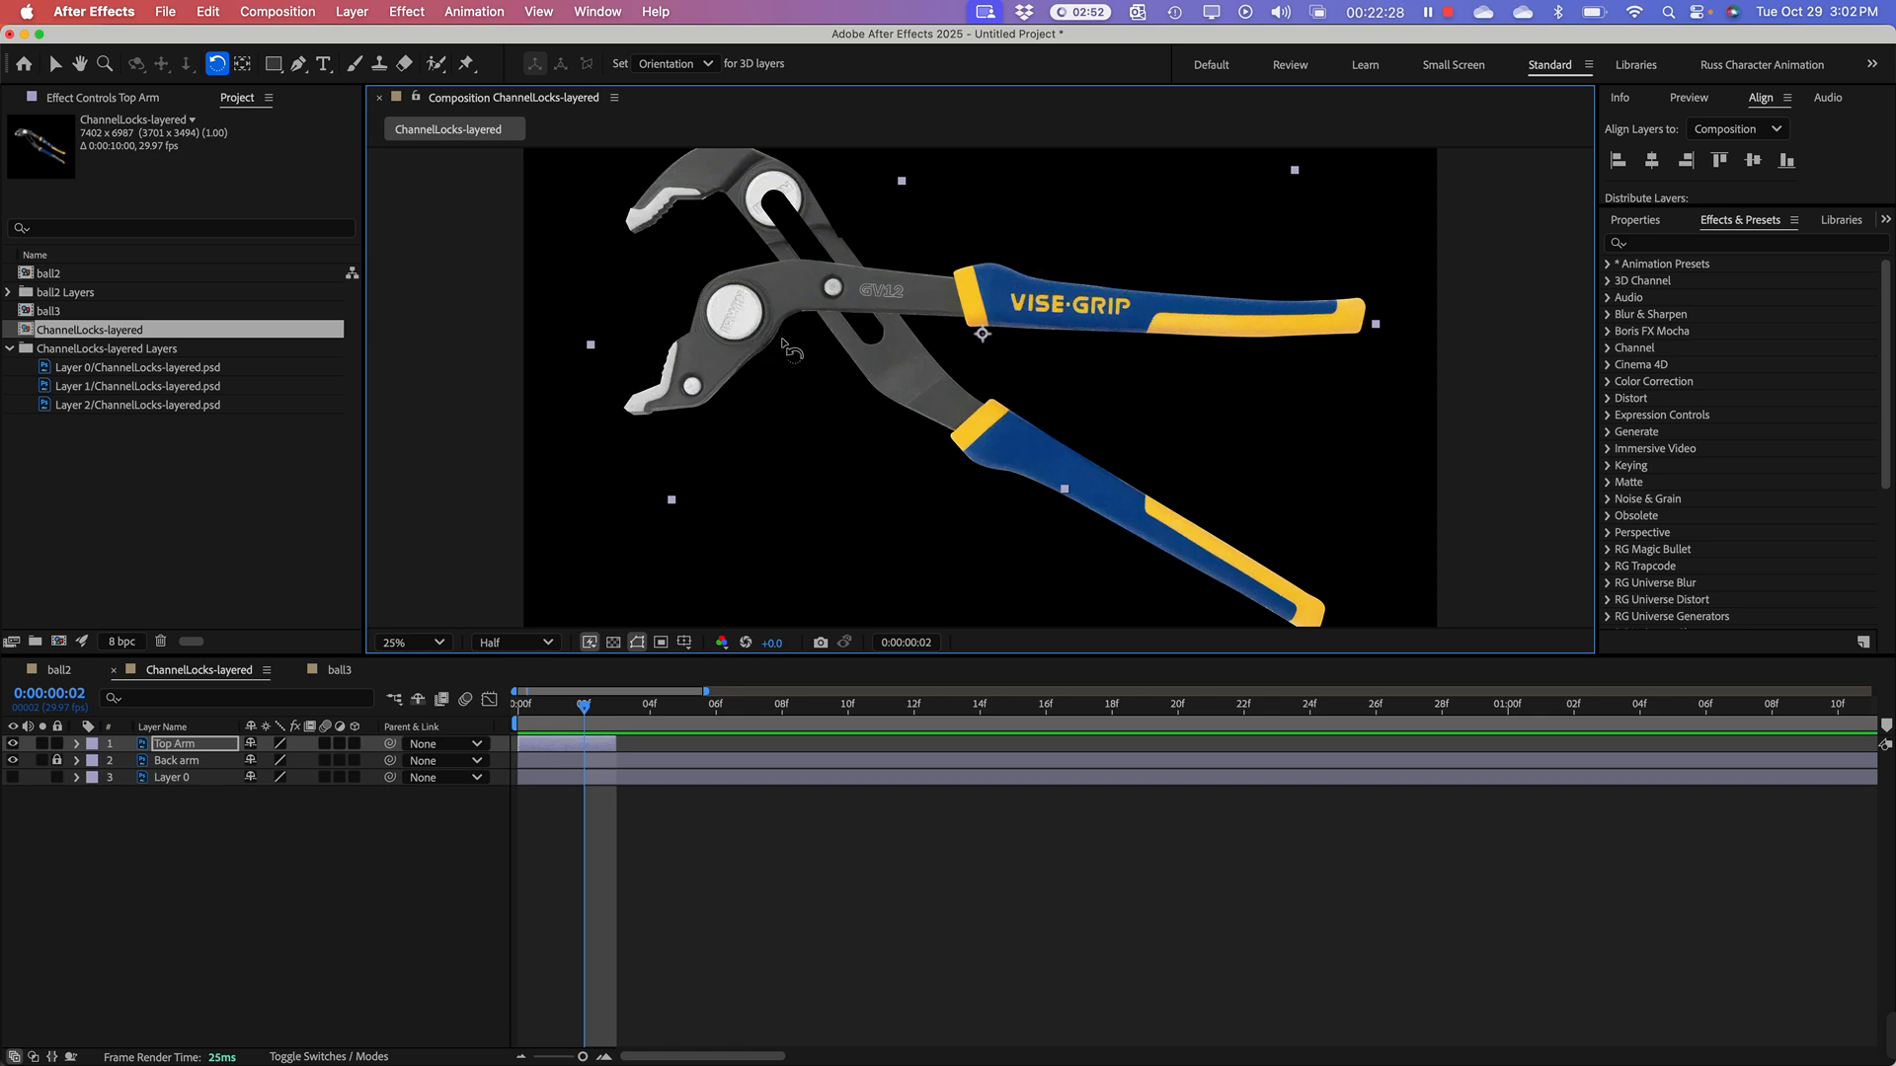
pyautogui.press('super+z')
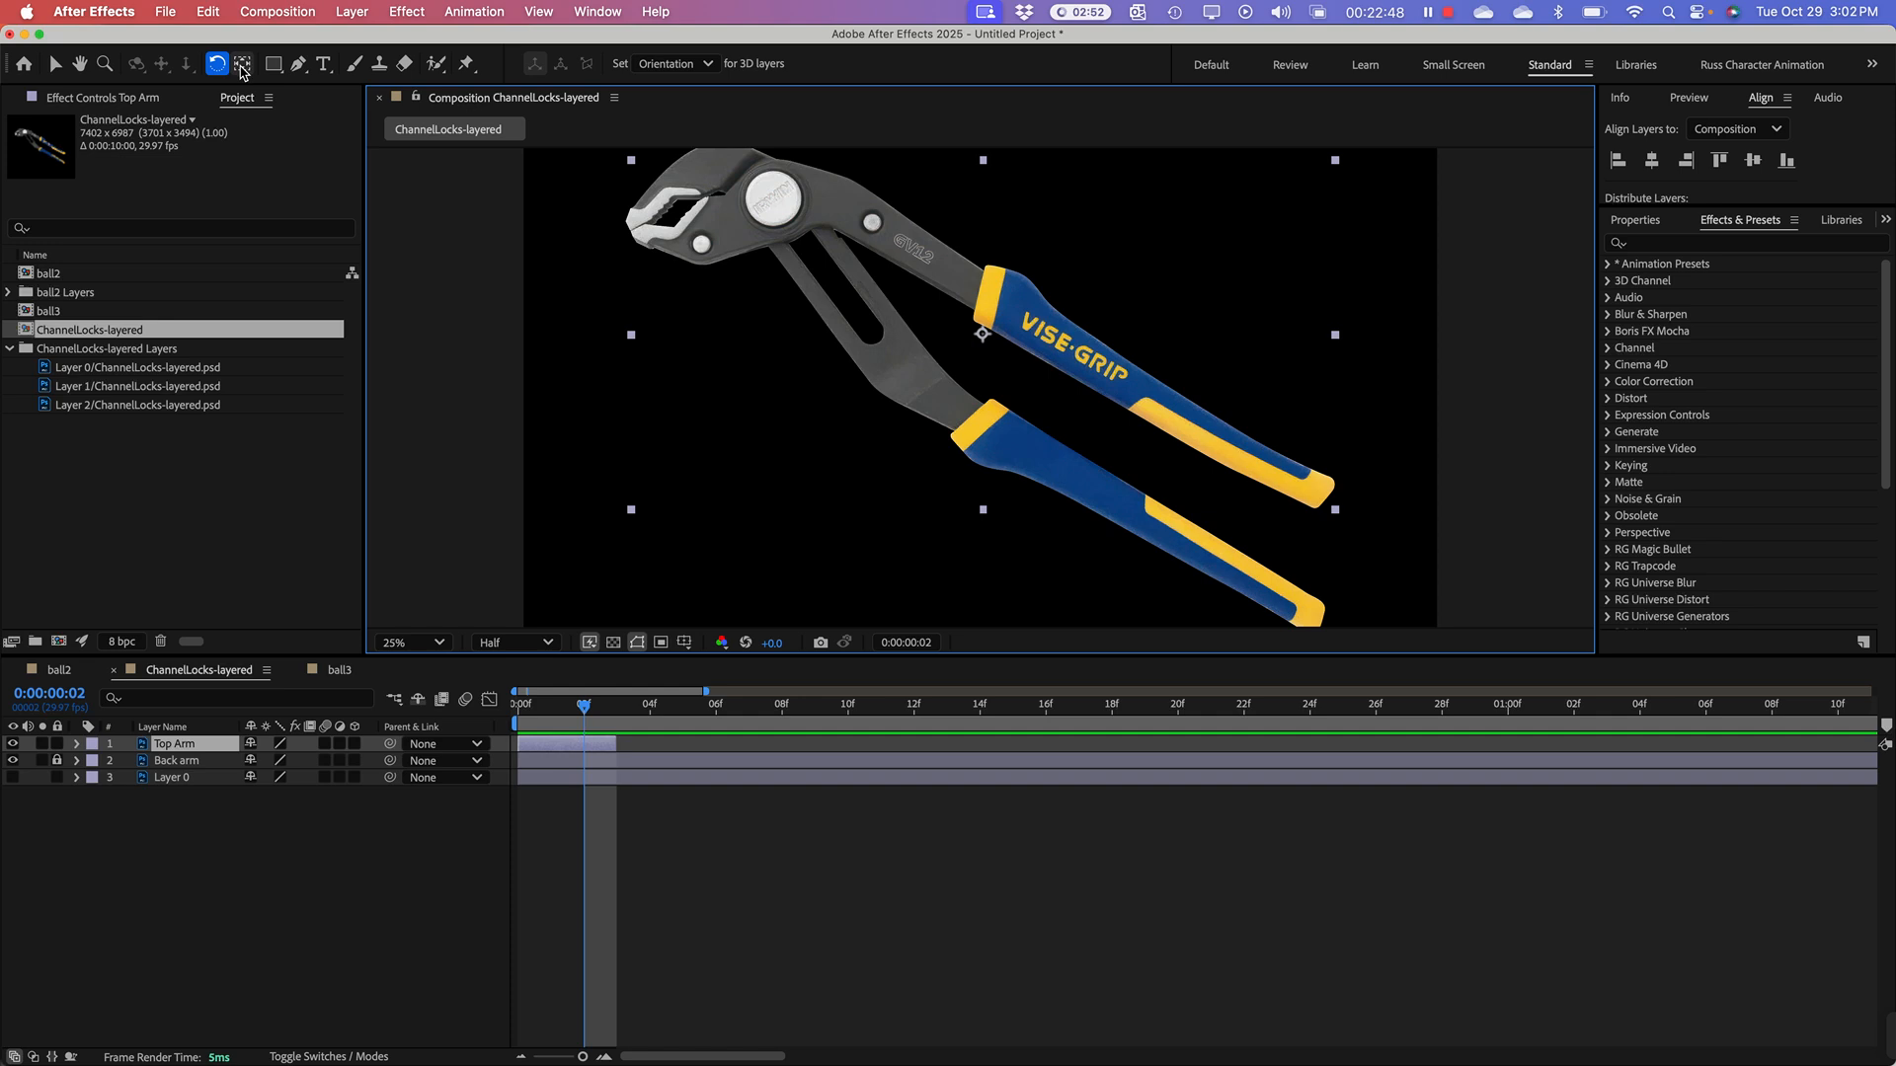
# Step: Move the Top Arm layer's anchor point to the centre of the large round IRWIN pivot bolt
pyautogui.click(242, 67)
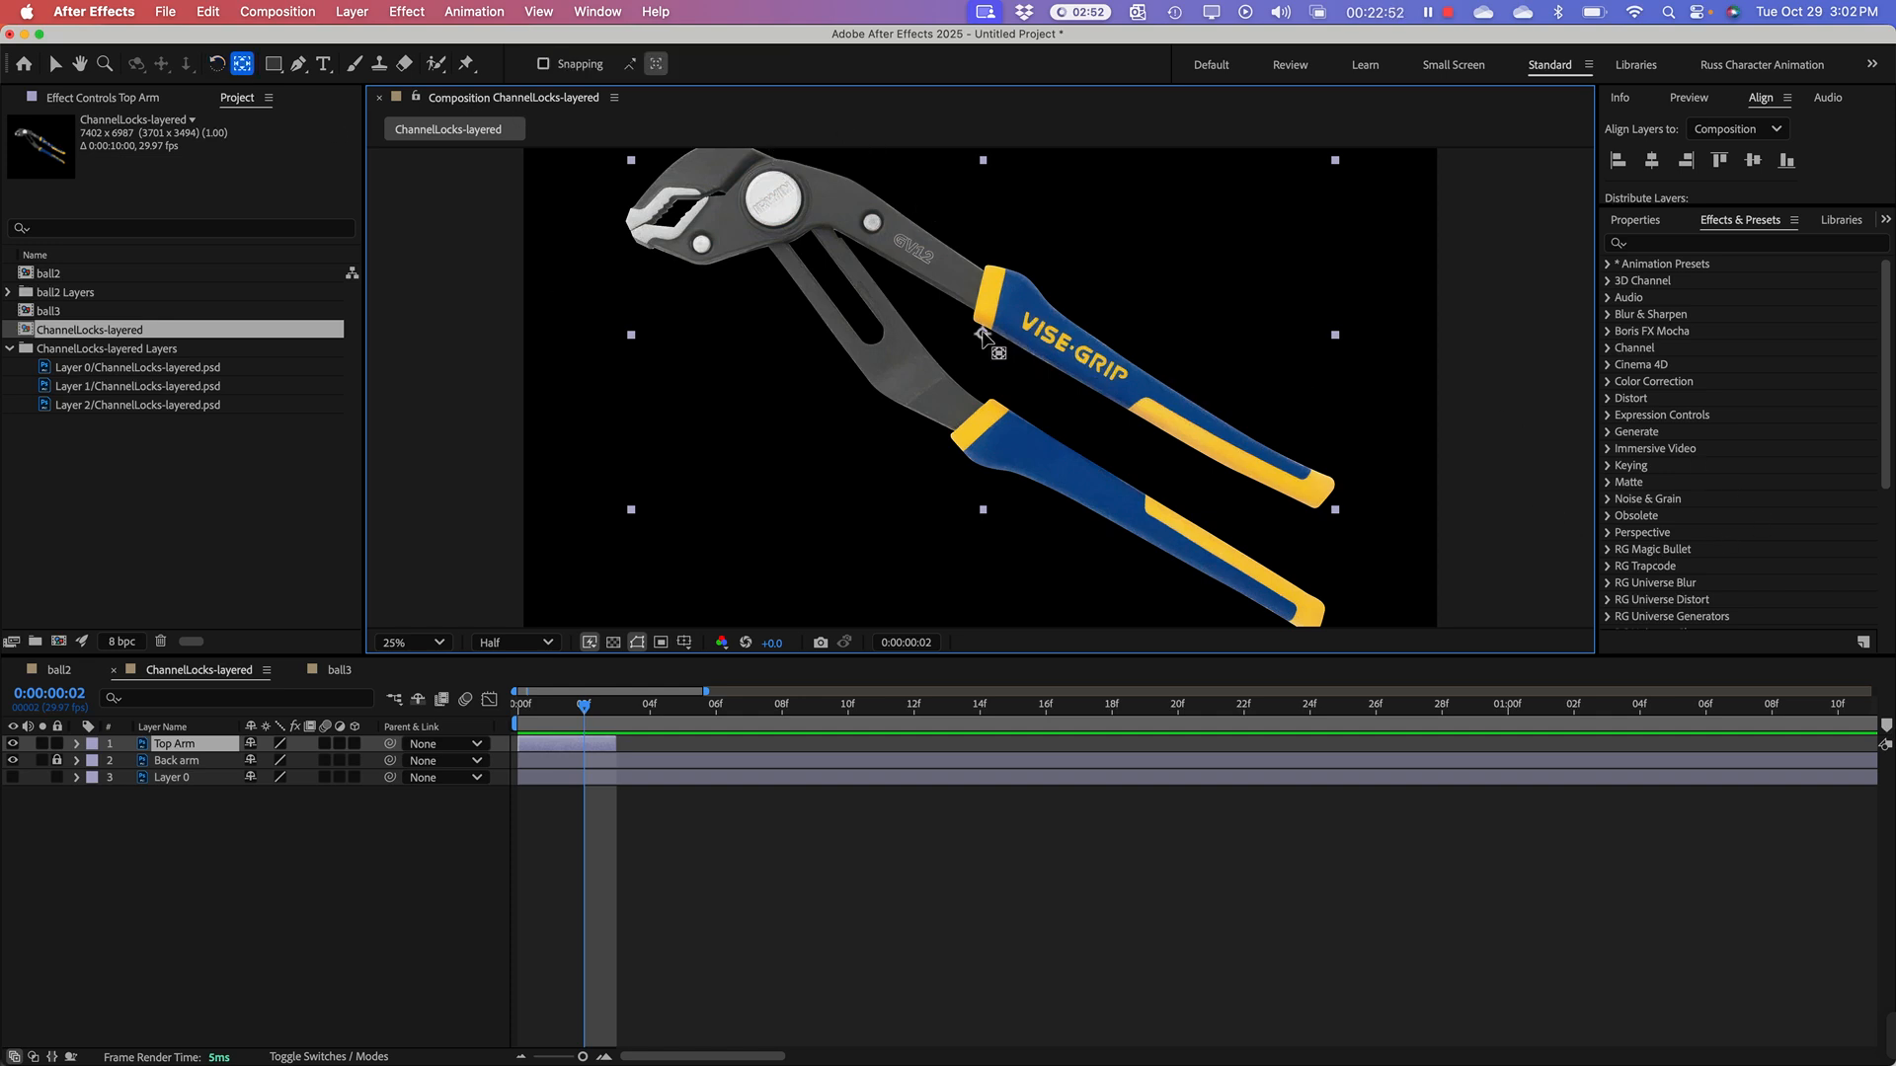
pyautogui.moveTo(983, 336); pyautogui.dragTo(773, 201)
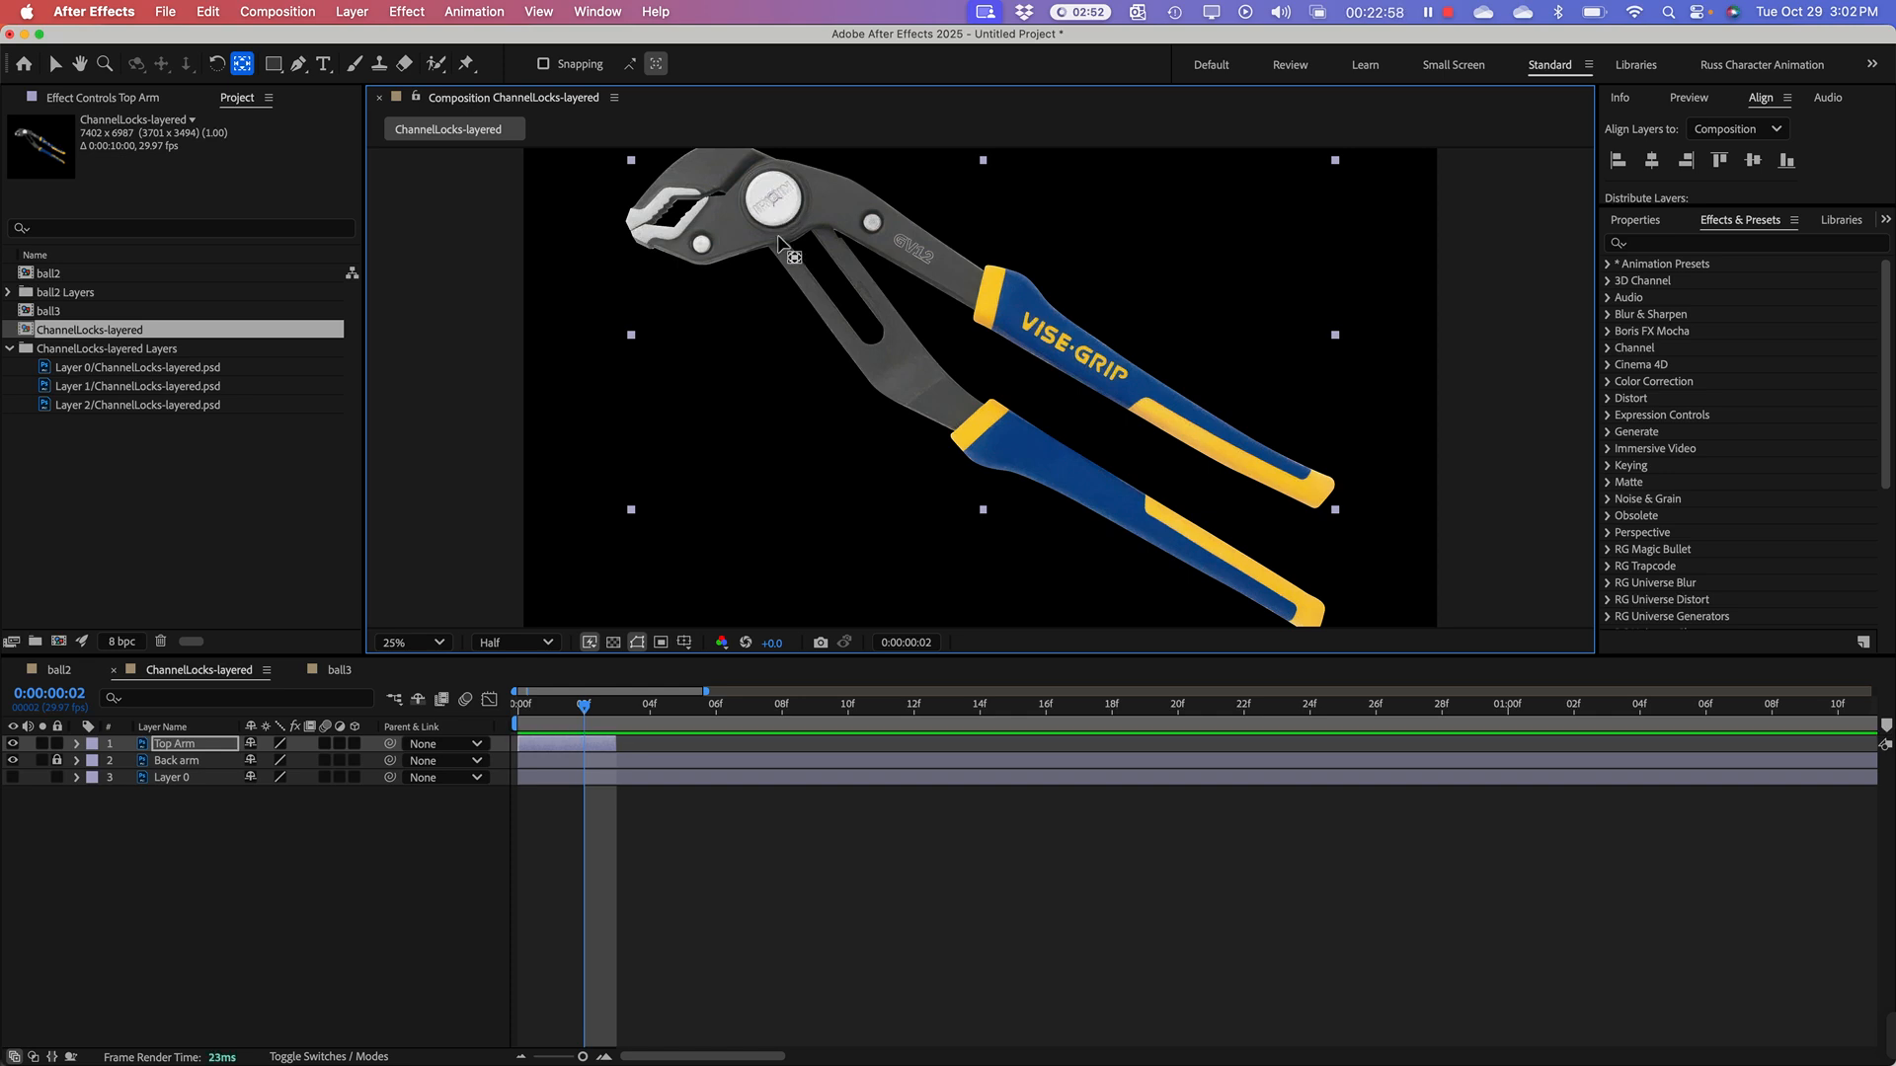
pyautogui.press('/')
pyautogui.press('h')
pyautogui.moveTo(728, 297); pyautogui.dragTo(1077, 531)
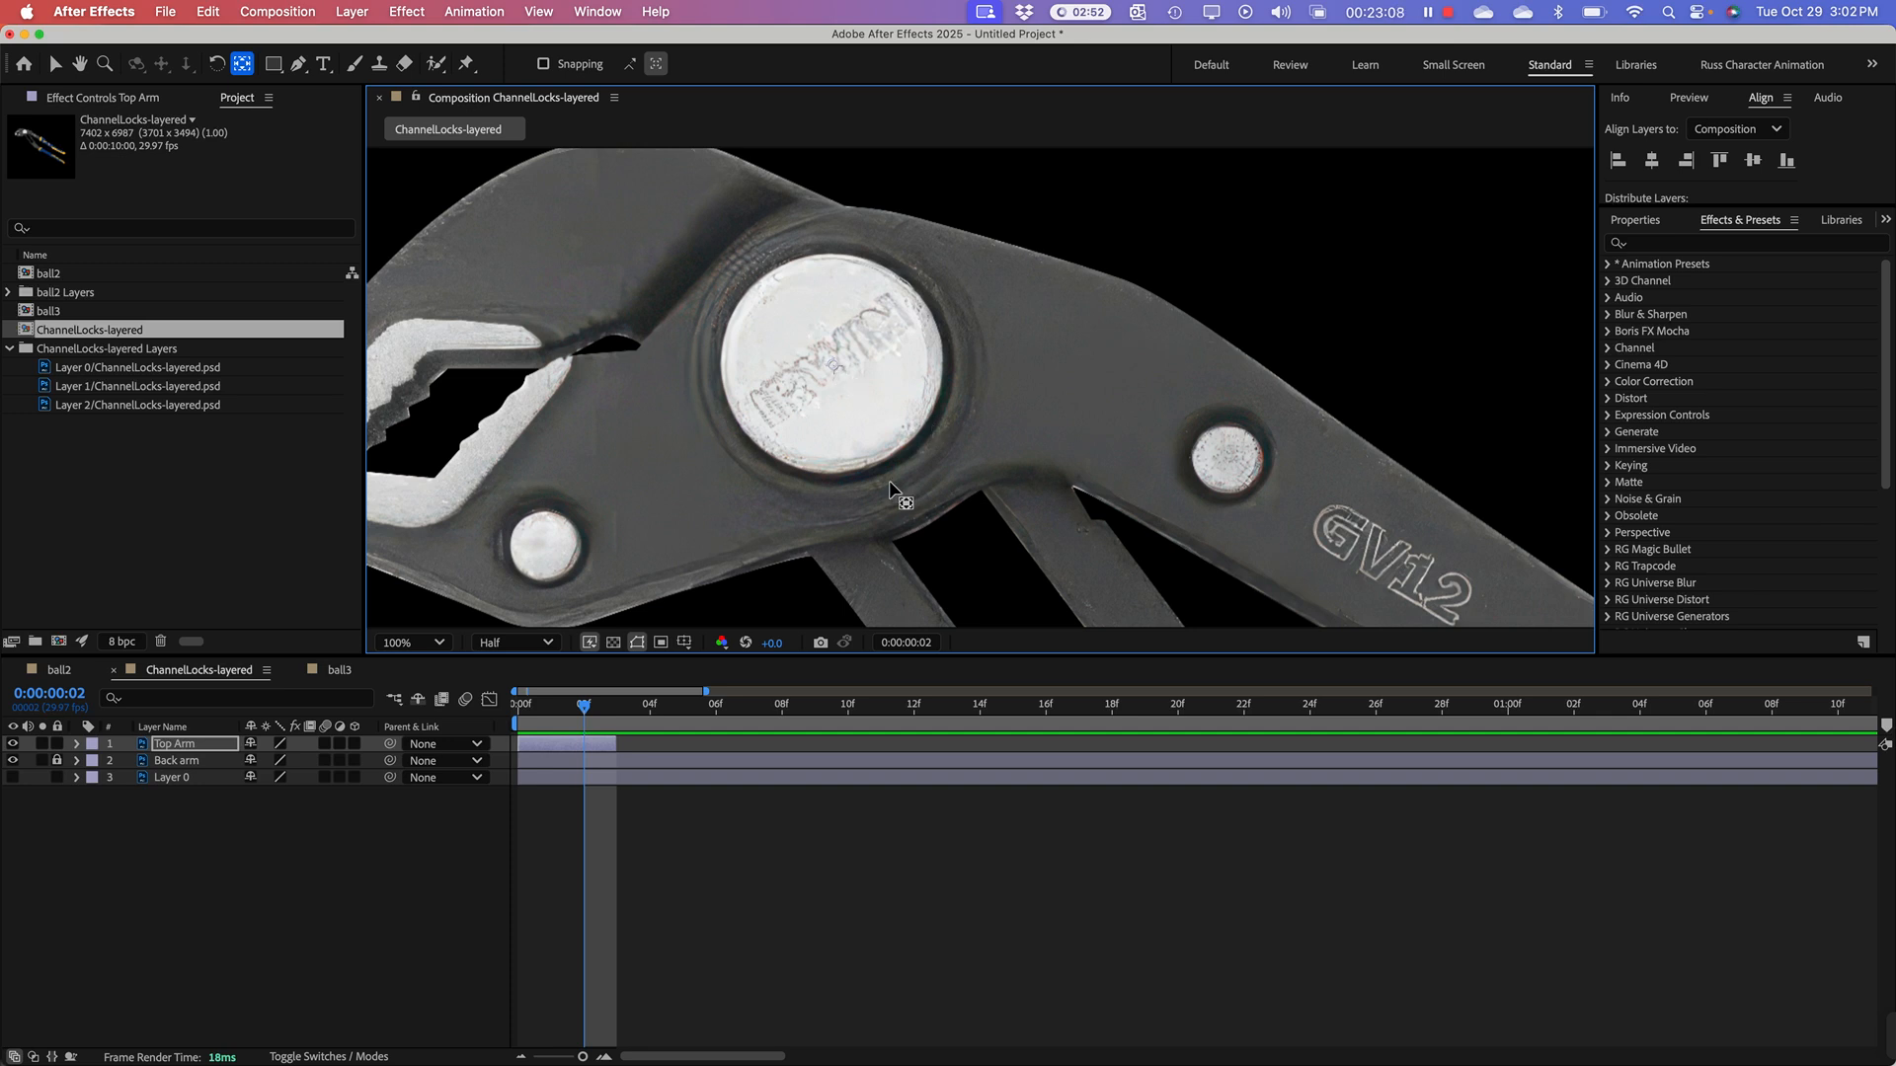
pyautogui.press(',')
pyautogui.press(',')
pyautogui.press(',')
pyautogui.press(',')
pyautogui.press(',')
pyautogui.press(',')
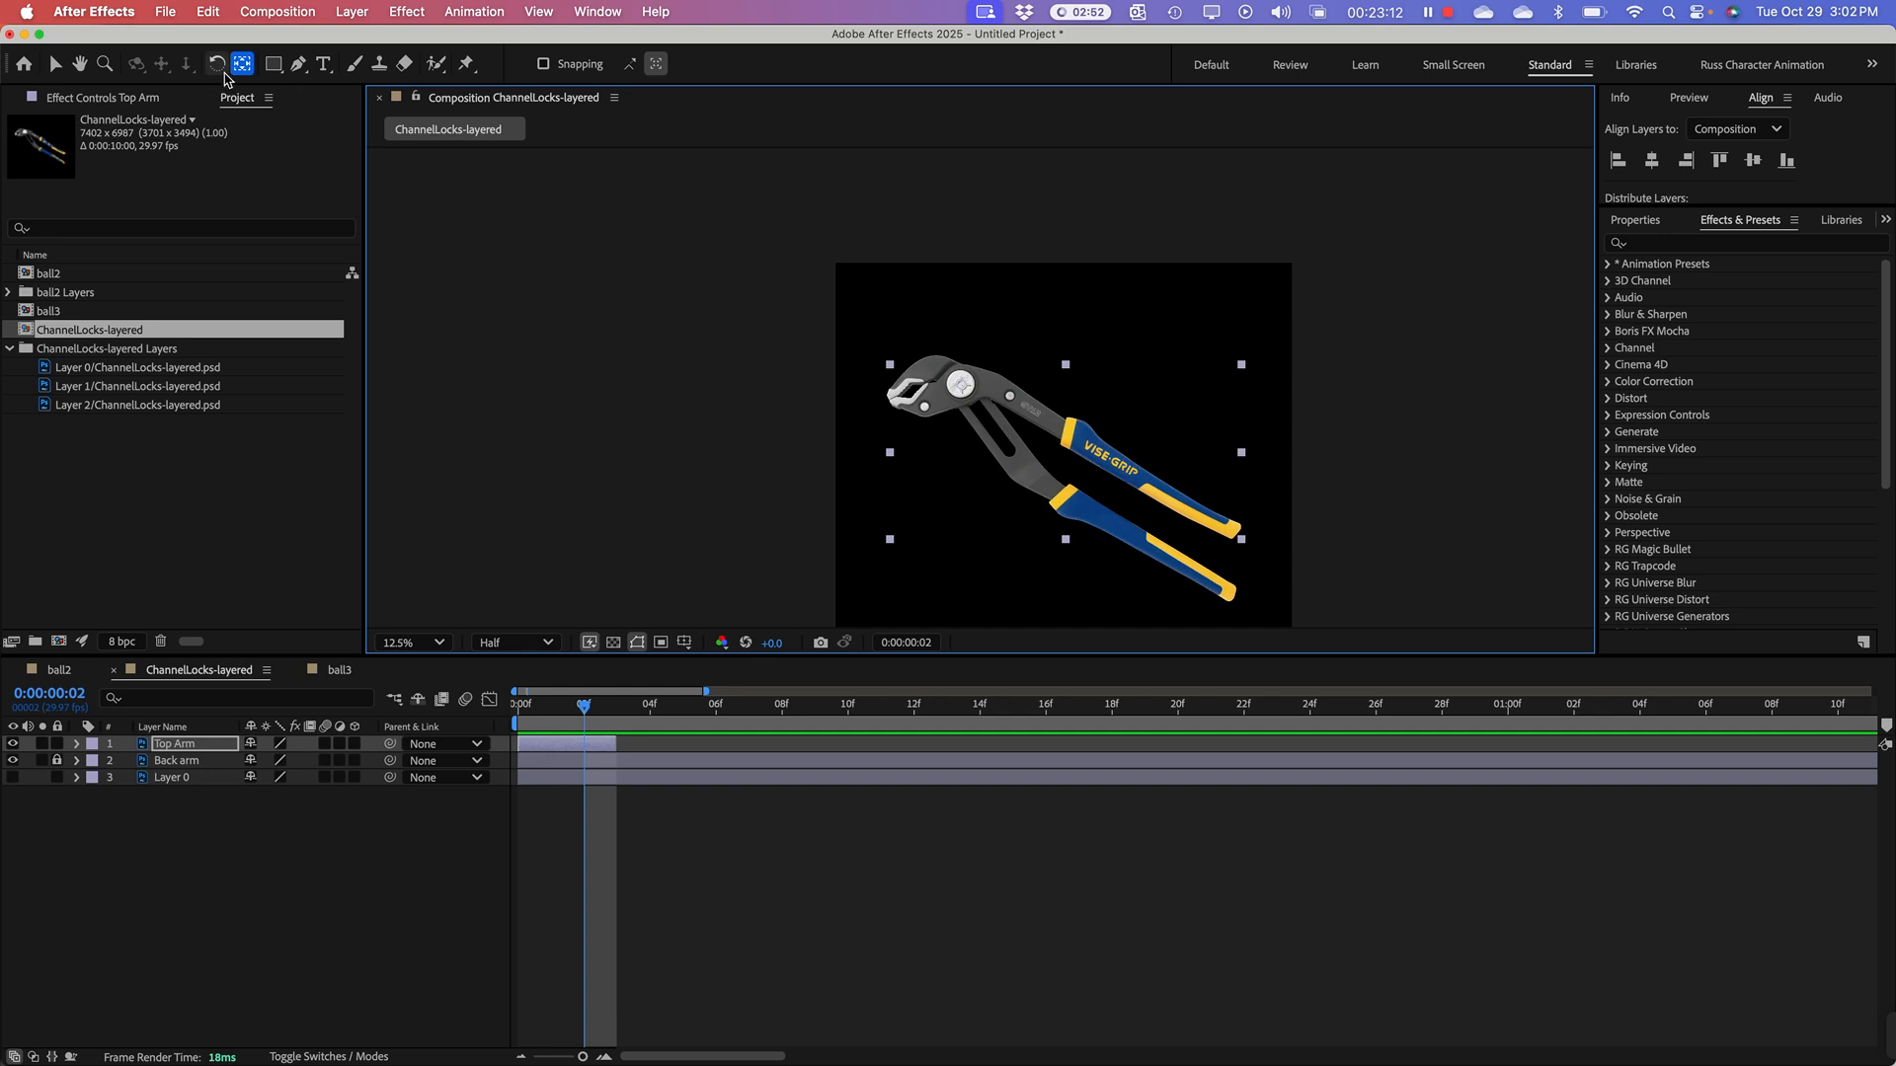
# Step: Try rotating the Top Arm slightly counterclockwise about the pivot bolt to open the pliers, and undo the rotation
pyautogui.click(216, 64)
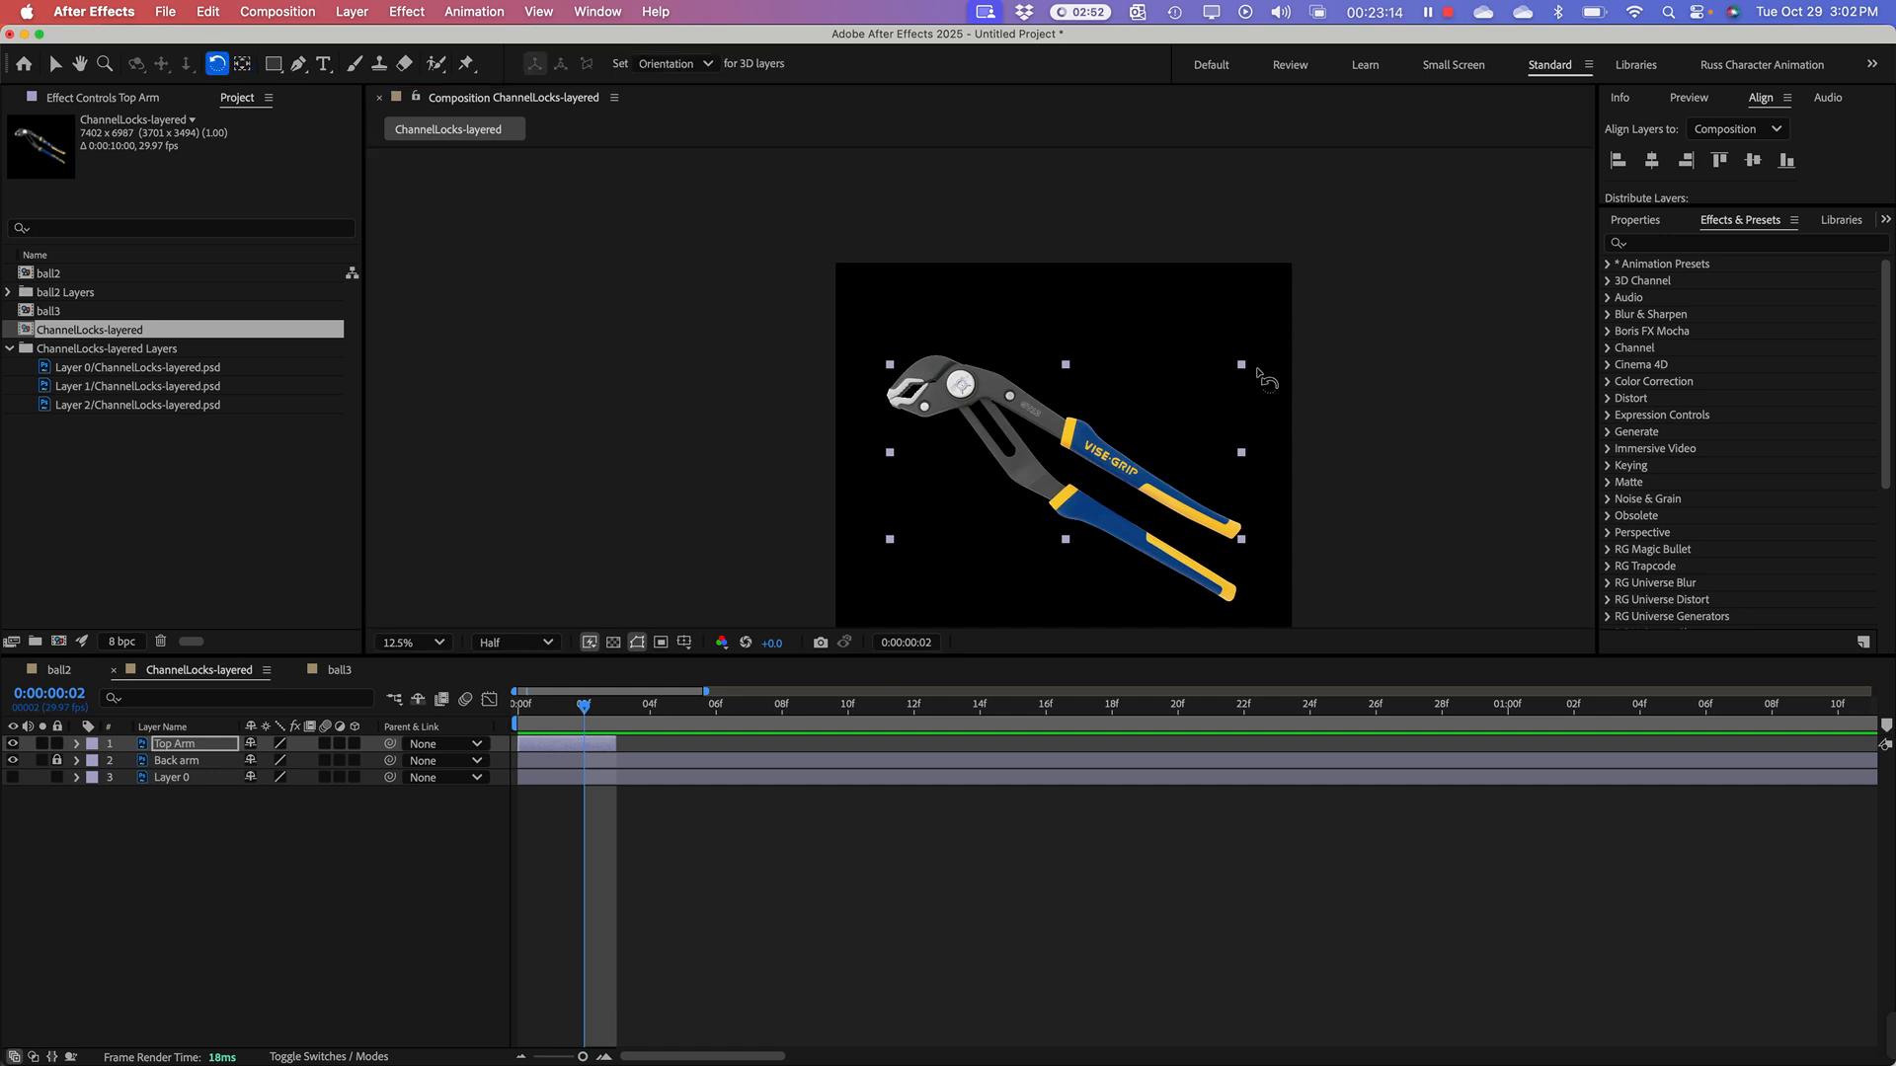
pyautogui.click(1244, 372)
pyautogui.moveTo(1244, 371); pyautogui.dragTo(1242, 331)
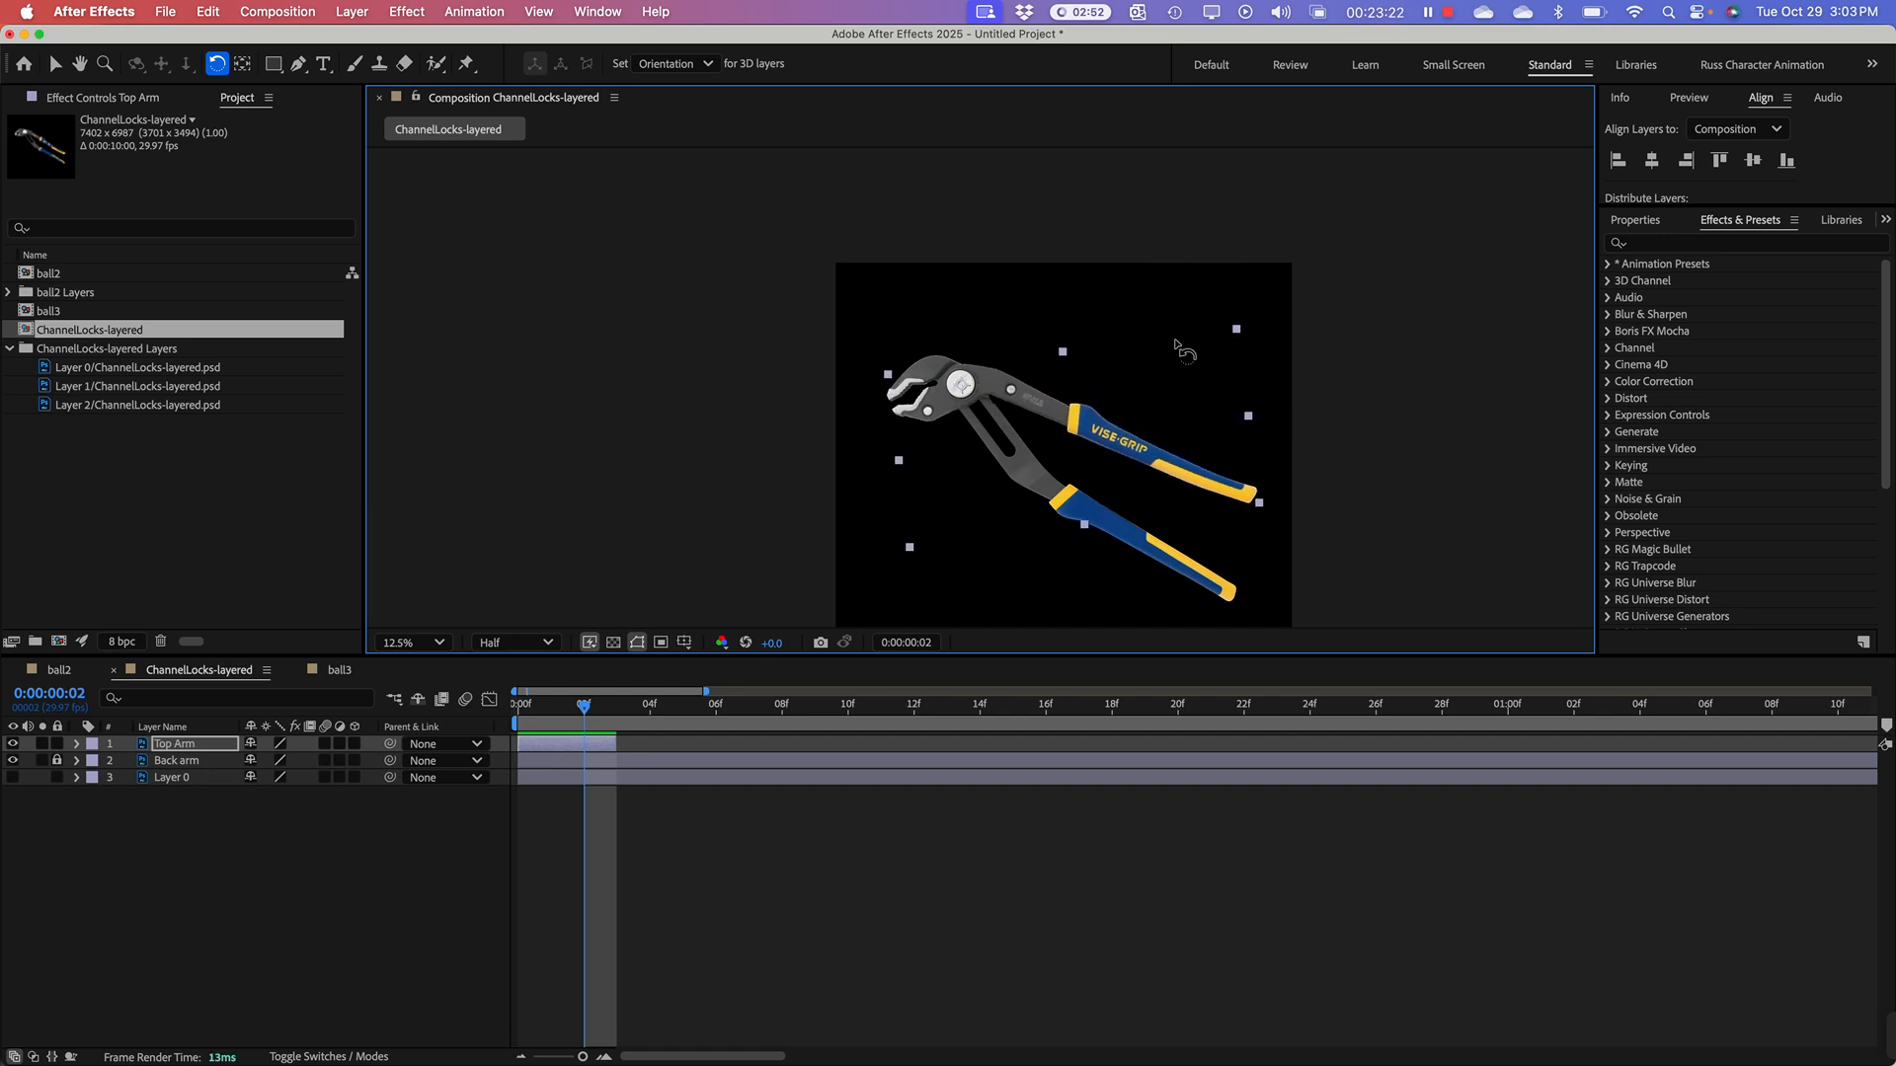
pyautogui.press('super+z')
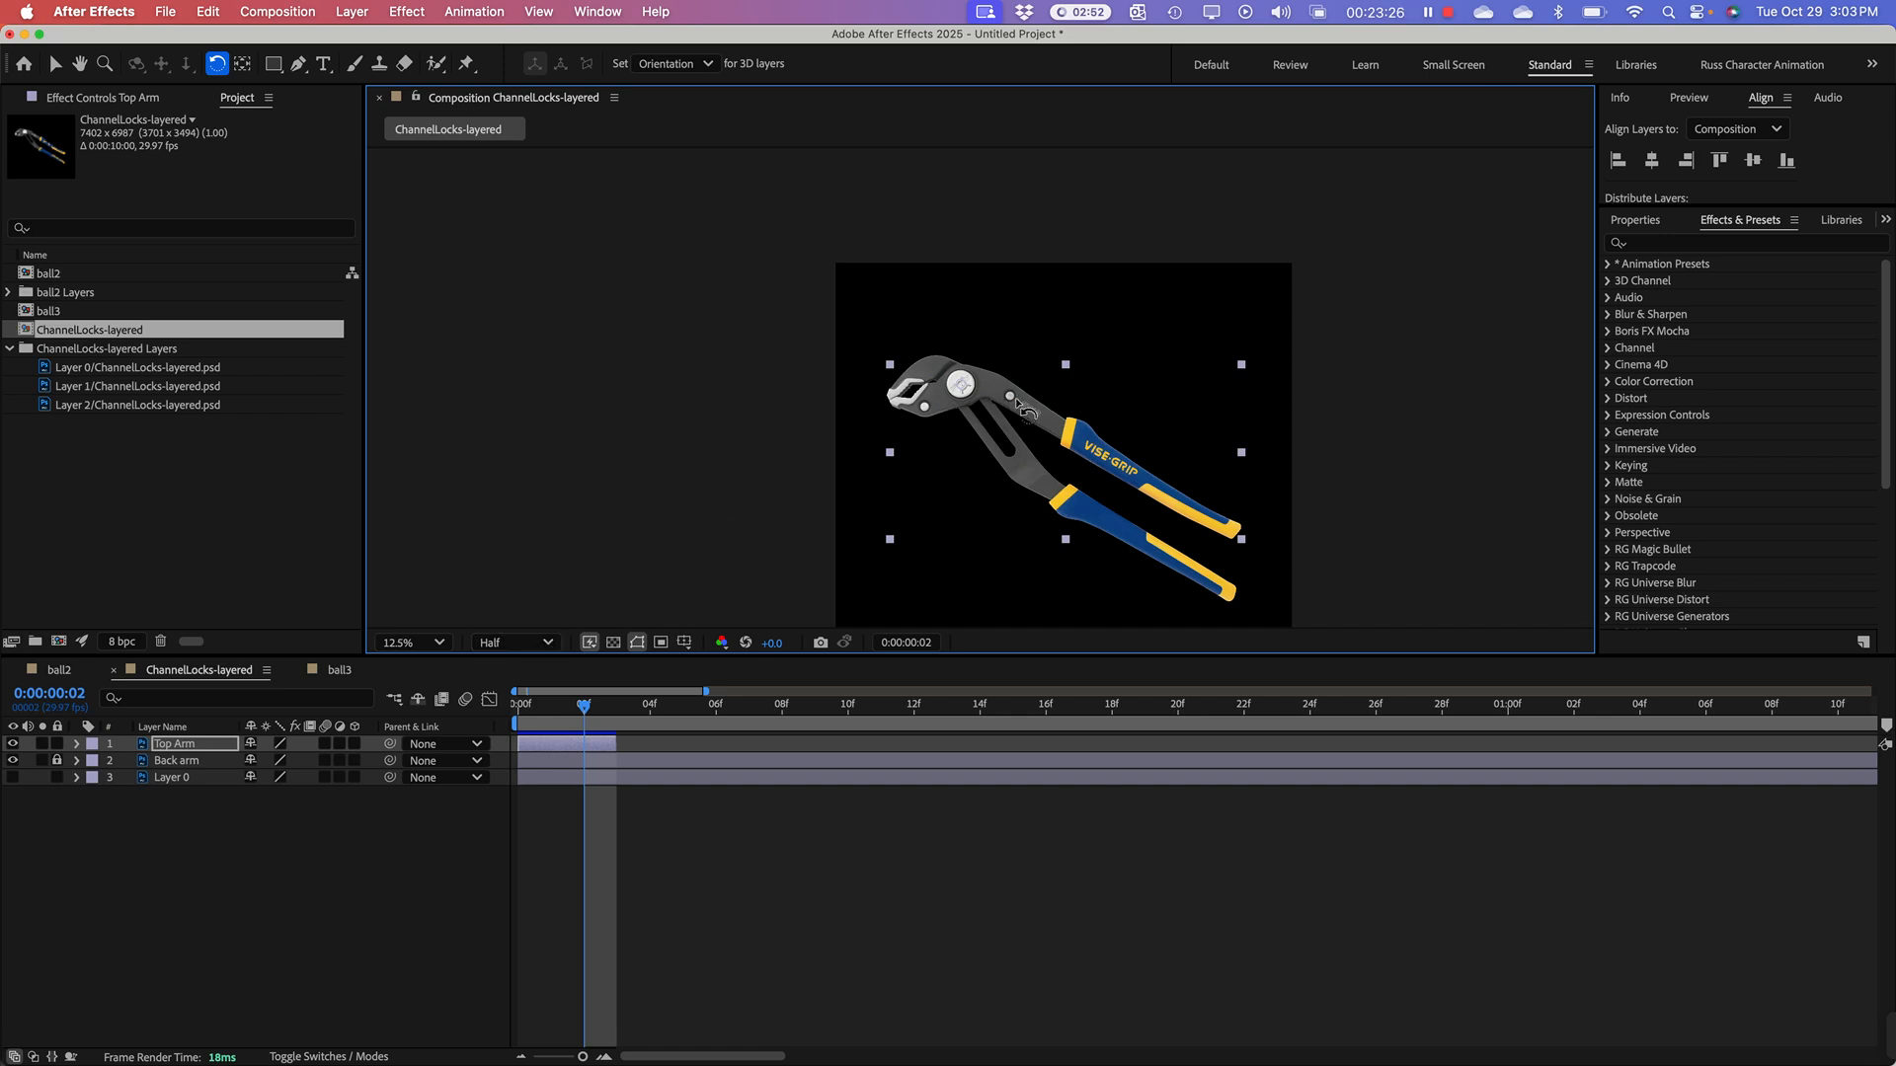
# Step: Duplicate the trimmed Top Arm layer
pyautogui.click(562, 745)
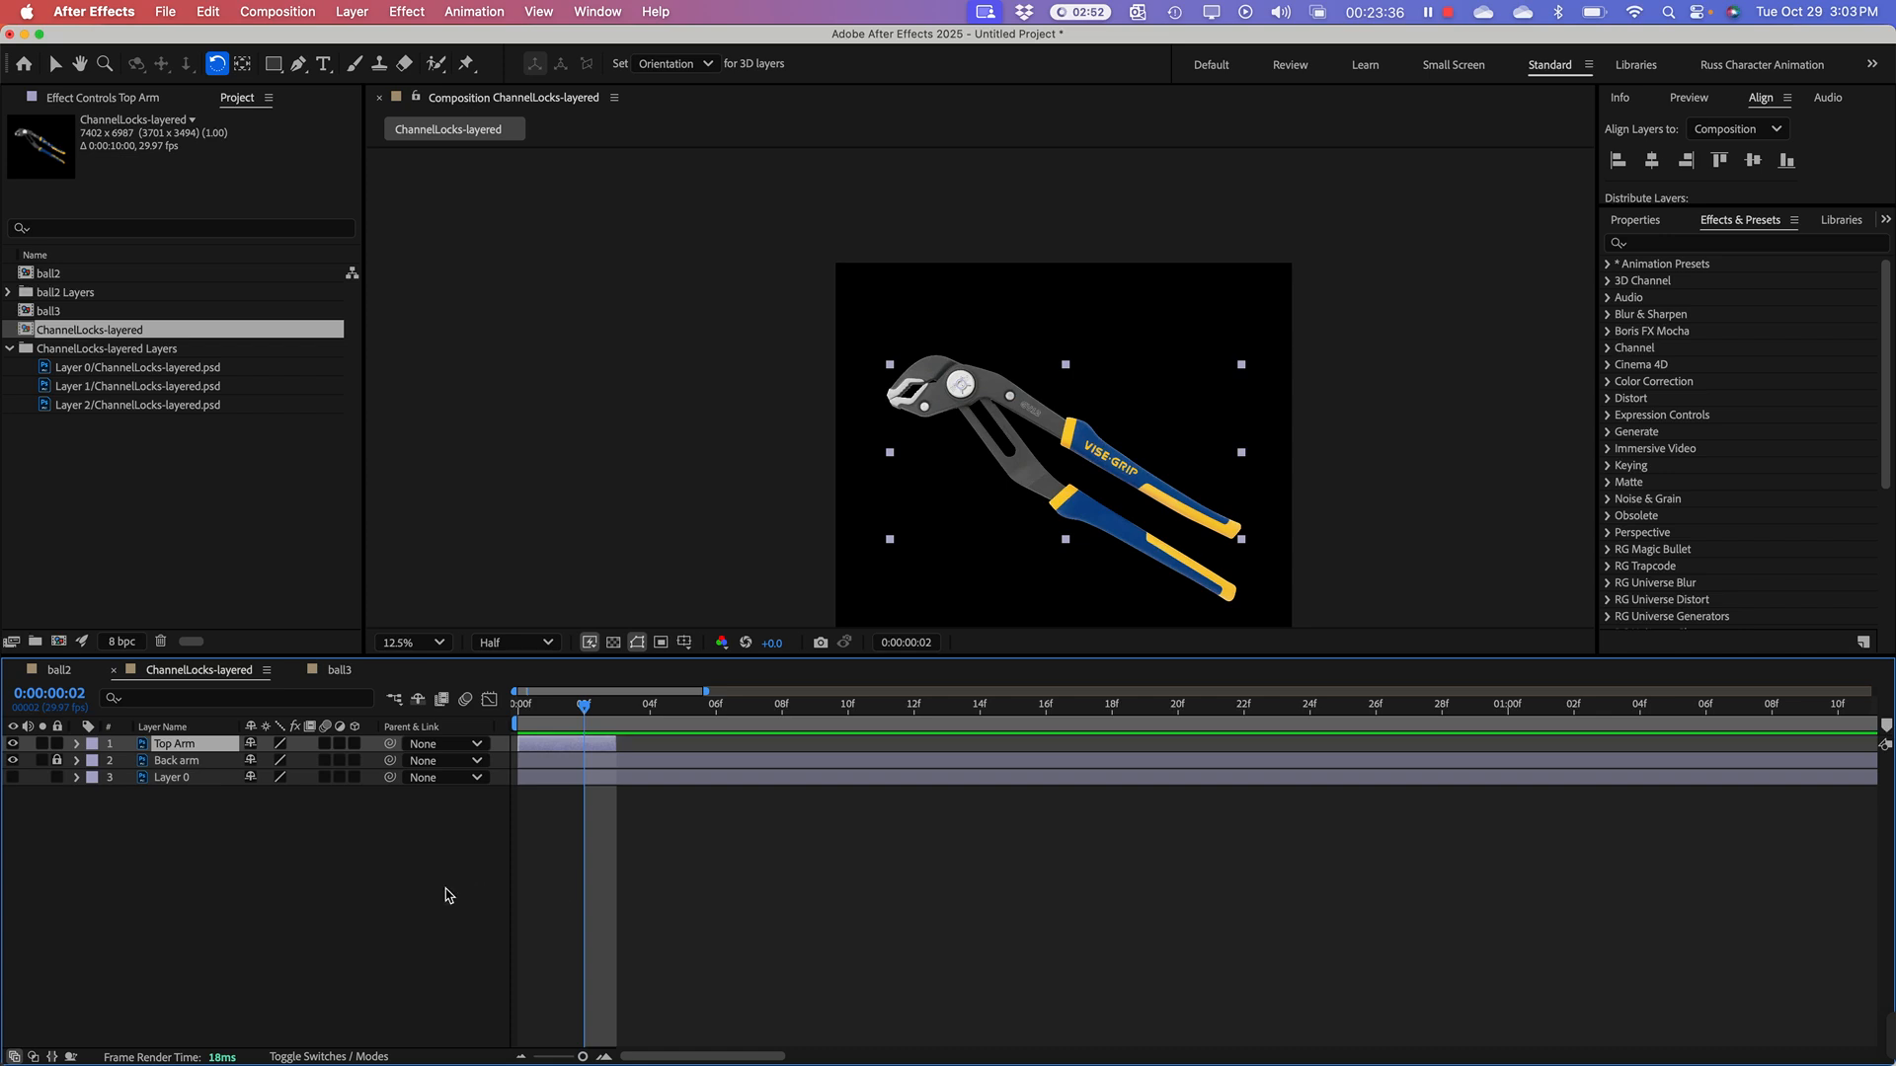
pyautogui.press('super+d')
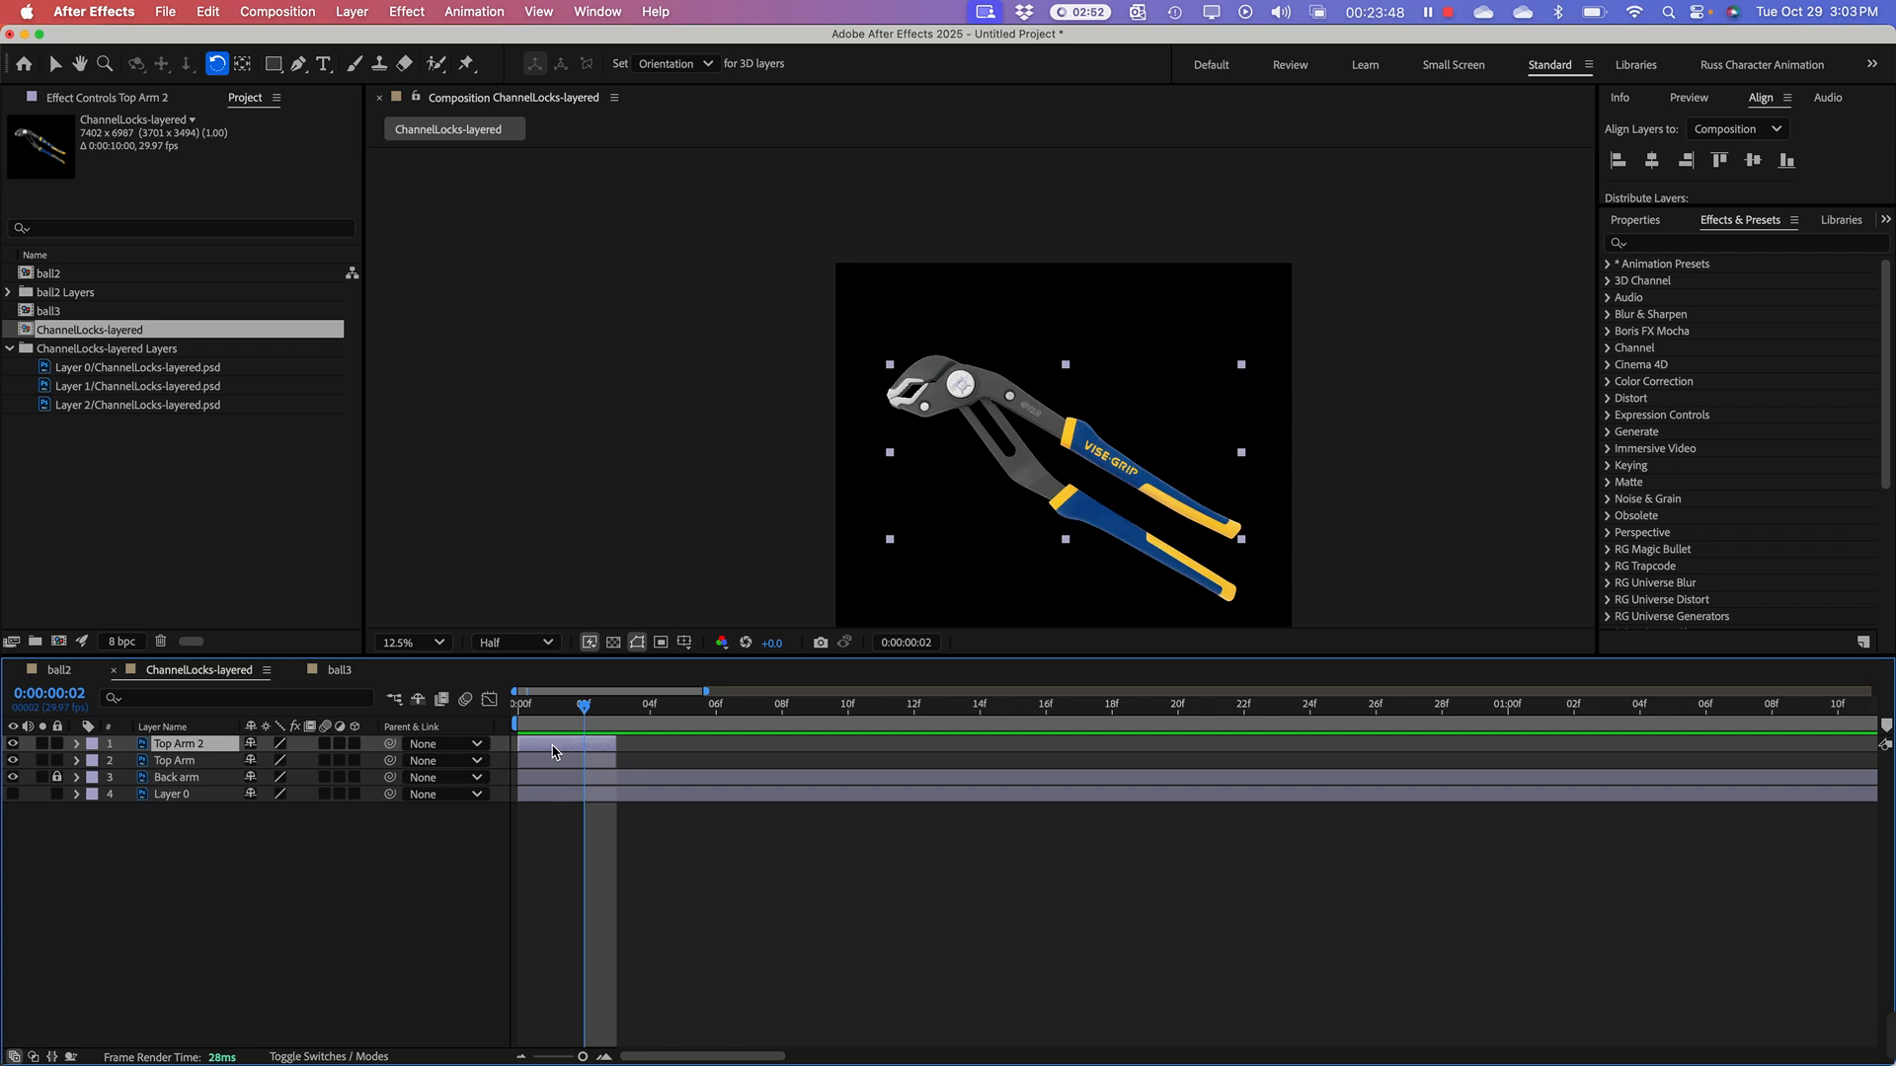
# Step: Rotate the duplicated Top Arm 2 layer slightly counterclockwise about the pivot bolt so its handle sits just above the original's
pyautogui.moveTo(553, 752); pyautogui.dragTo(645, 753)
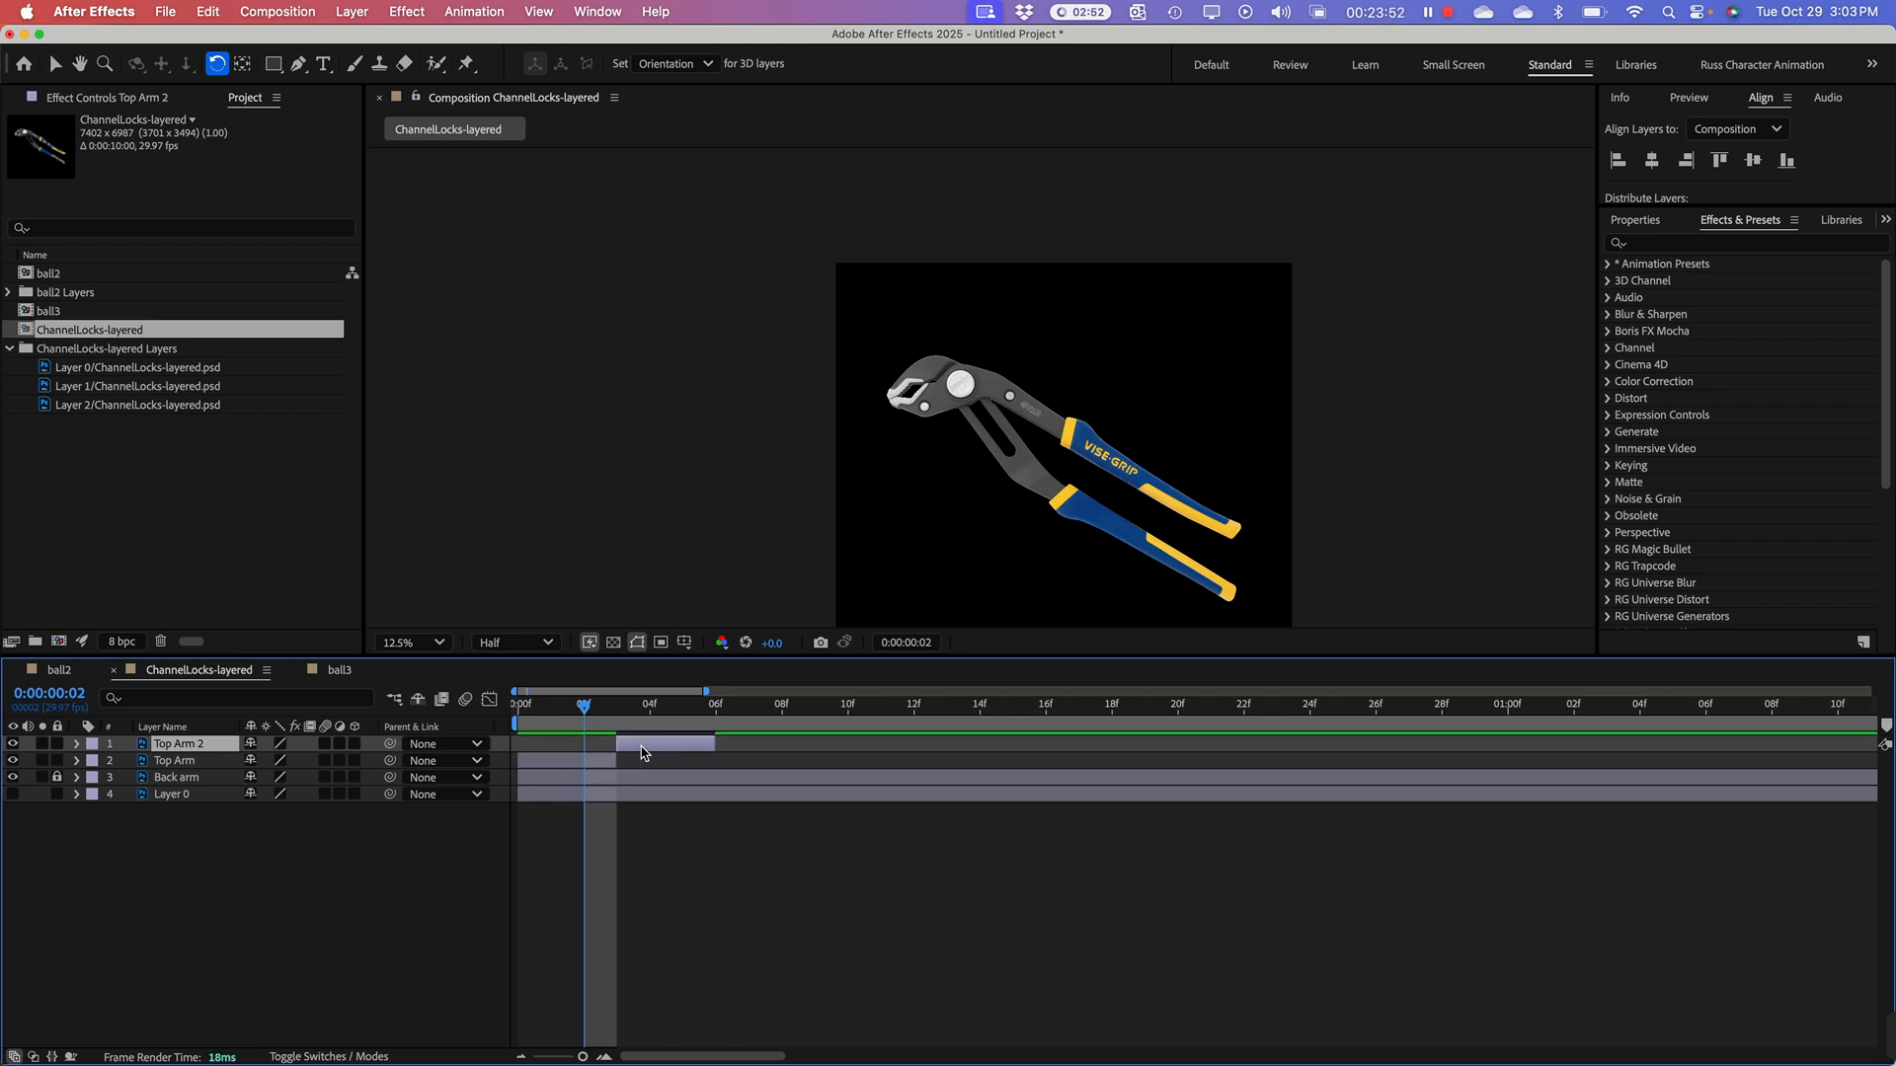
pyautogui.press('super+z')
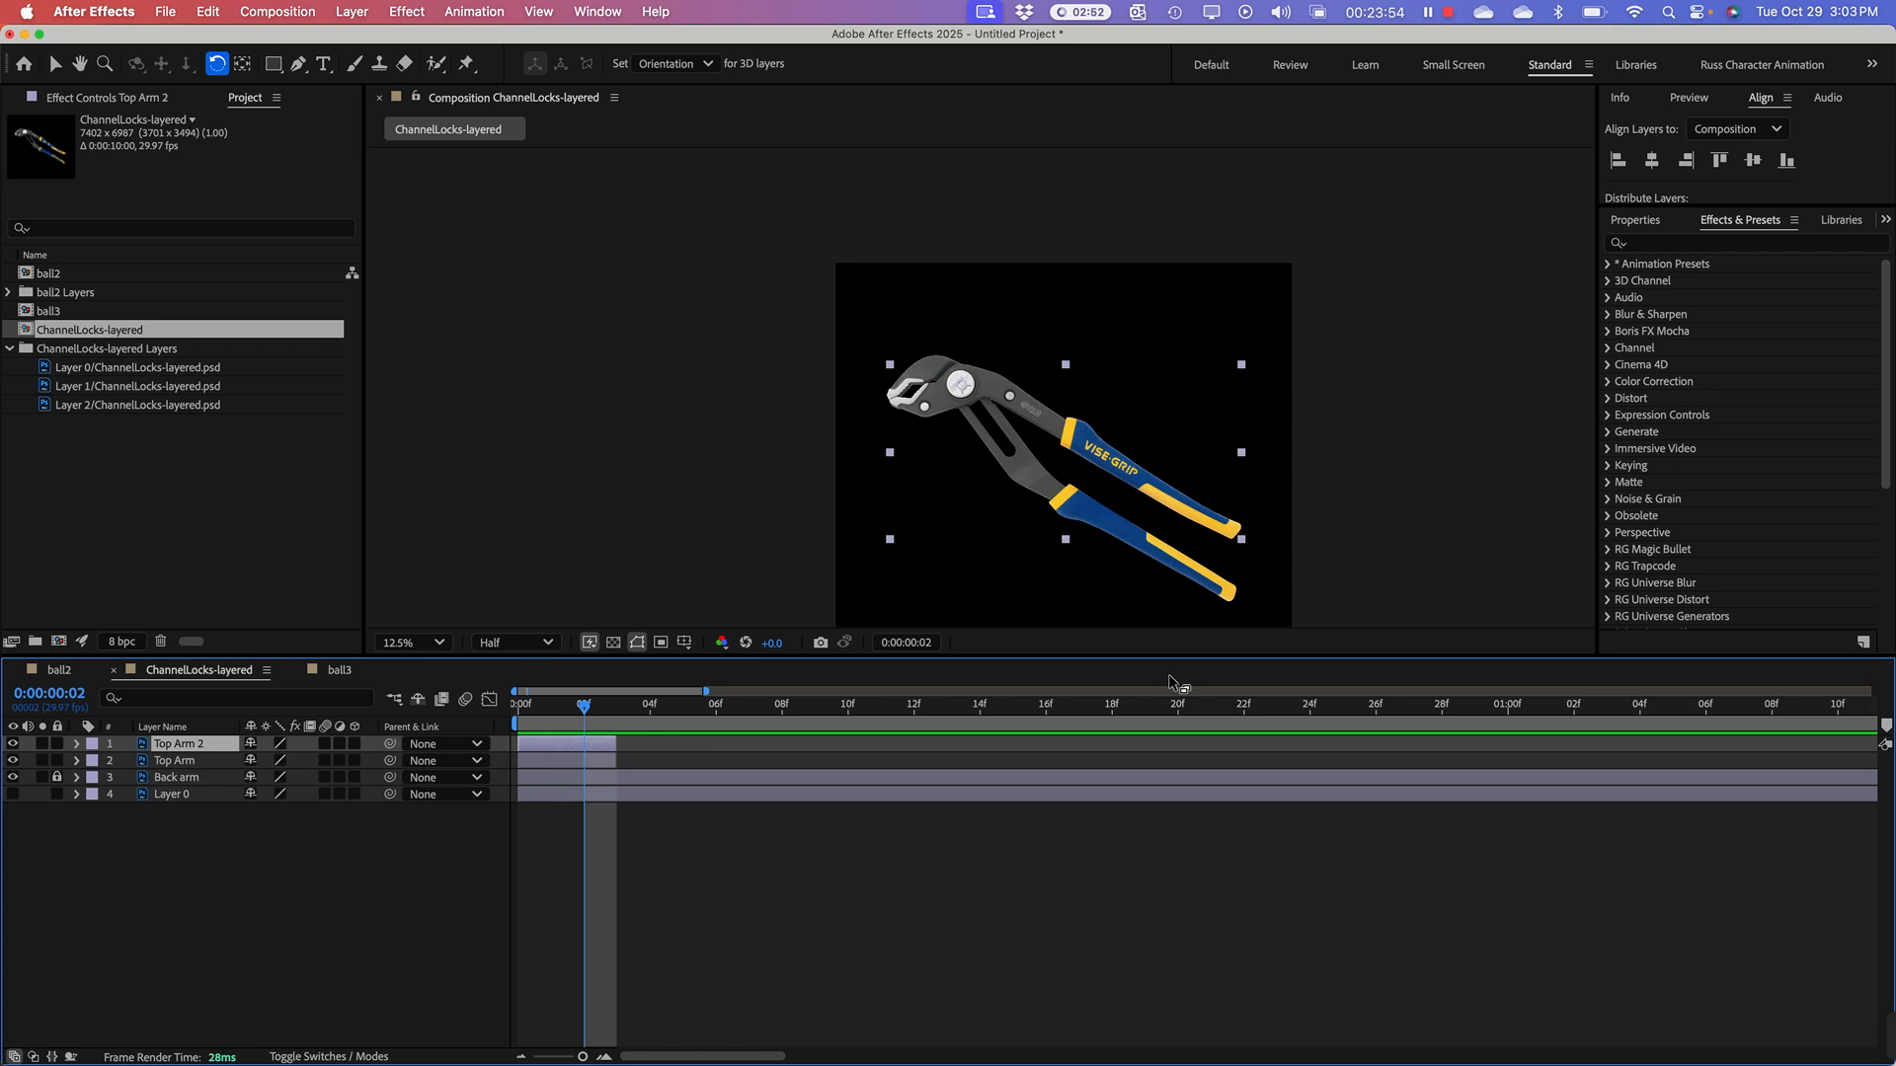
pyautogui.click(1242, 368)
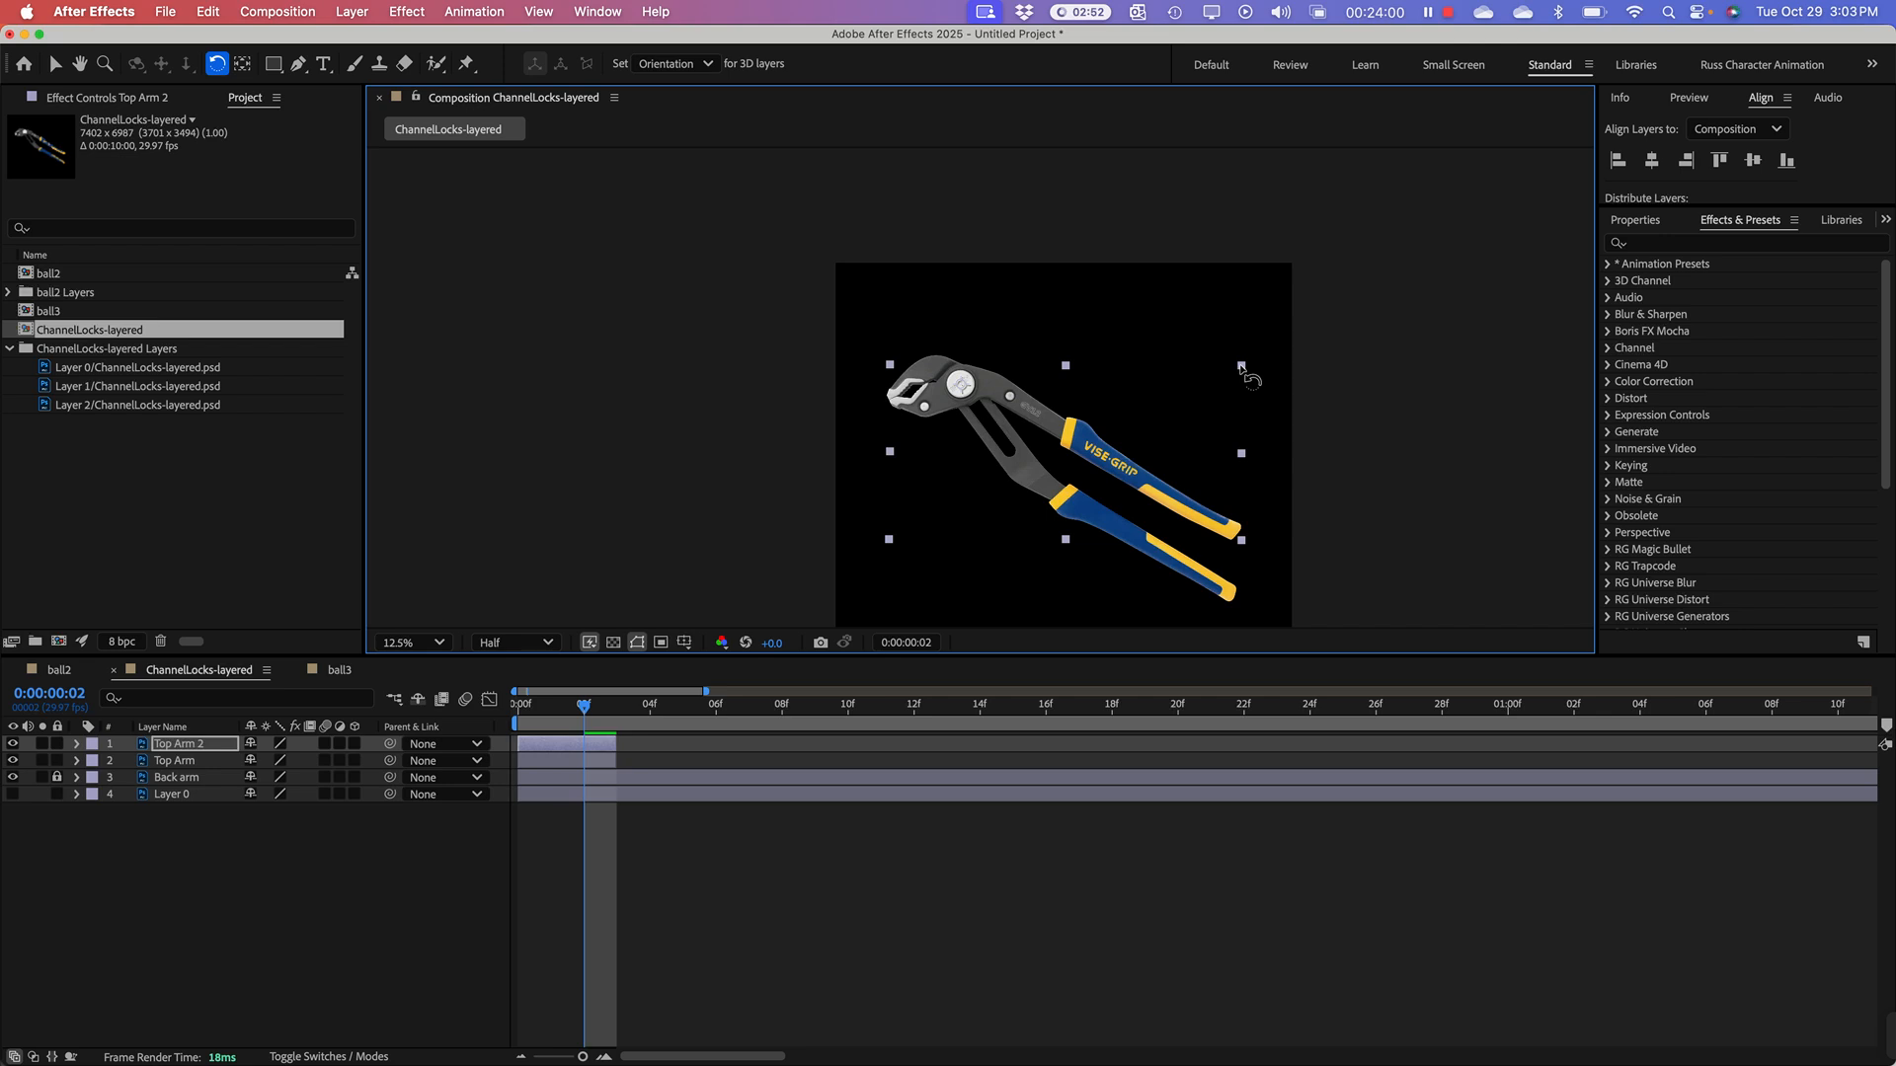
pyautogui.moveTo(1242, 369); pyautogui.dragTo(1240, 347)
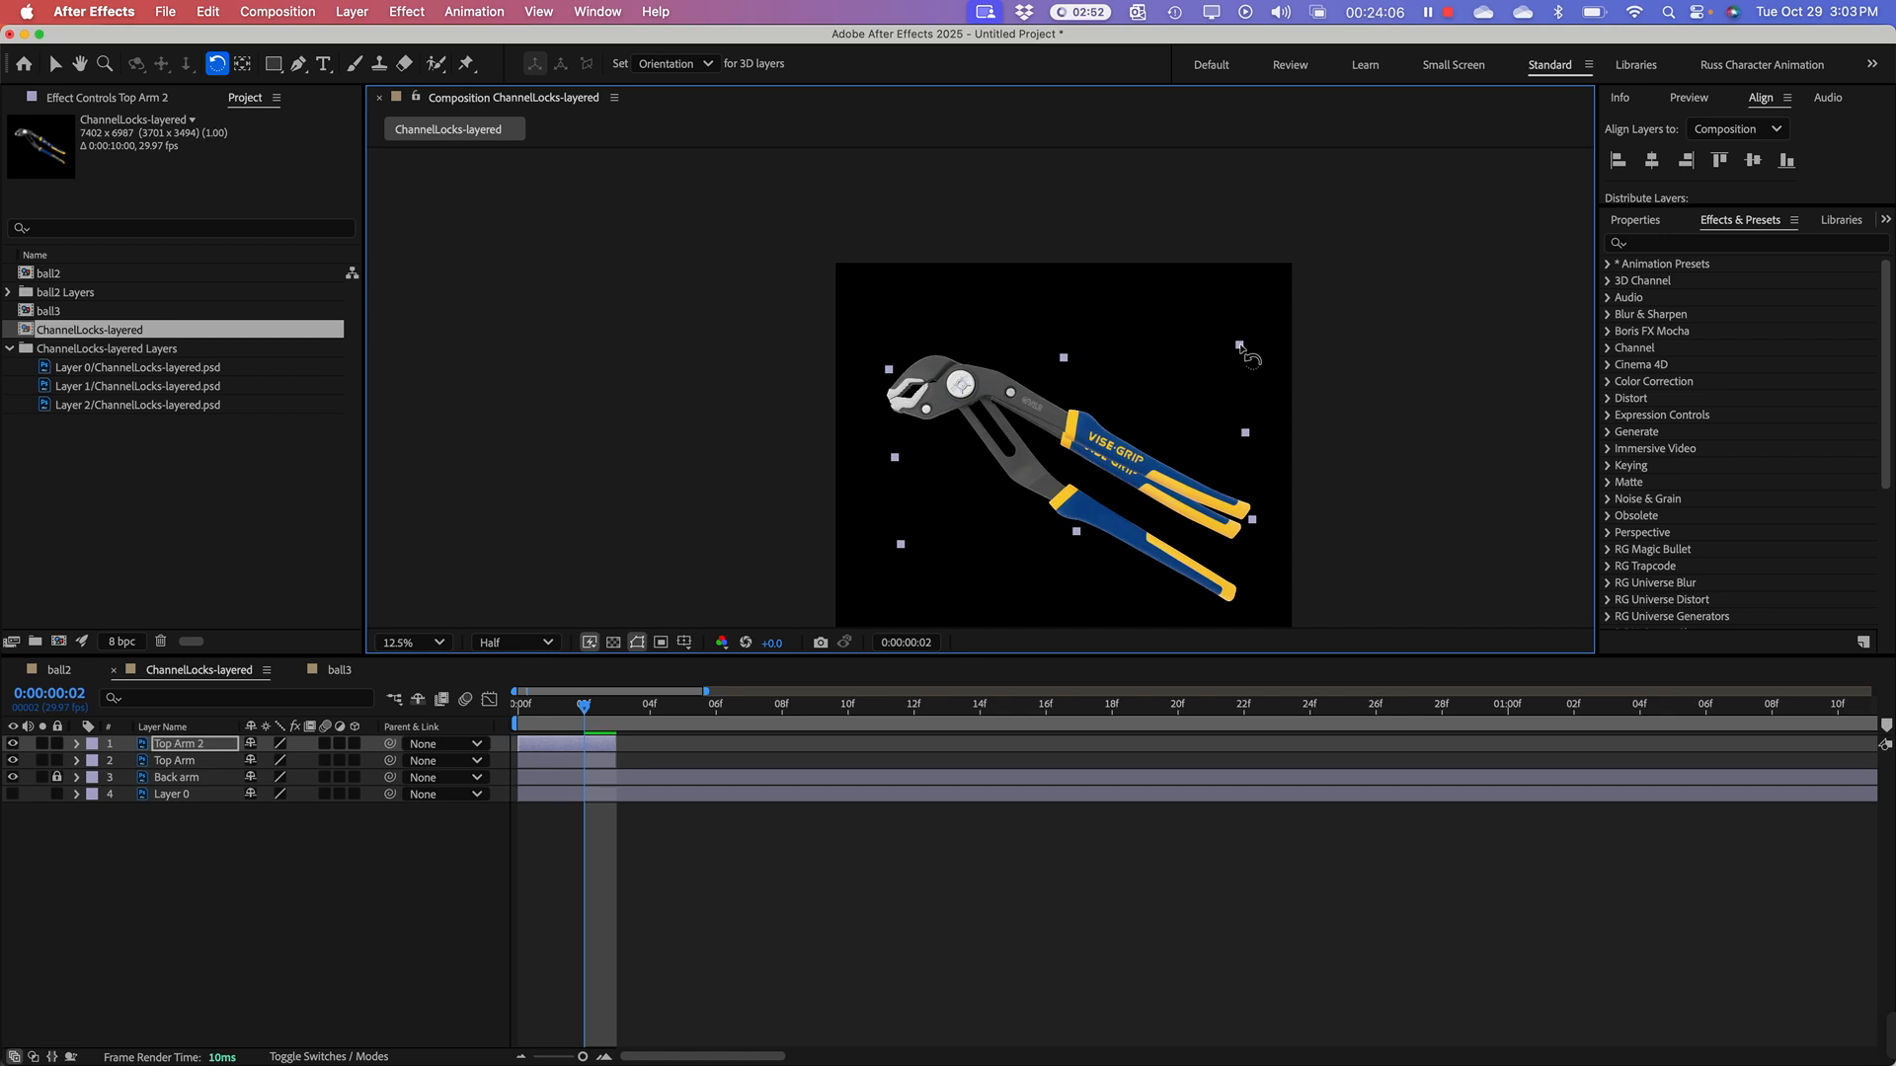
pyautogui.moveTo(1240, 344); pyautogui.dragTo(1241, 344)
pyautogui.moveTo(1240, 346); pyautogui.dragTo(1240, 350)
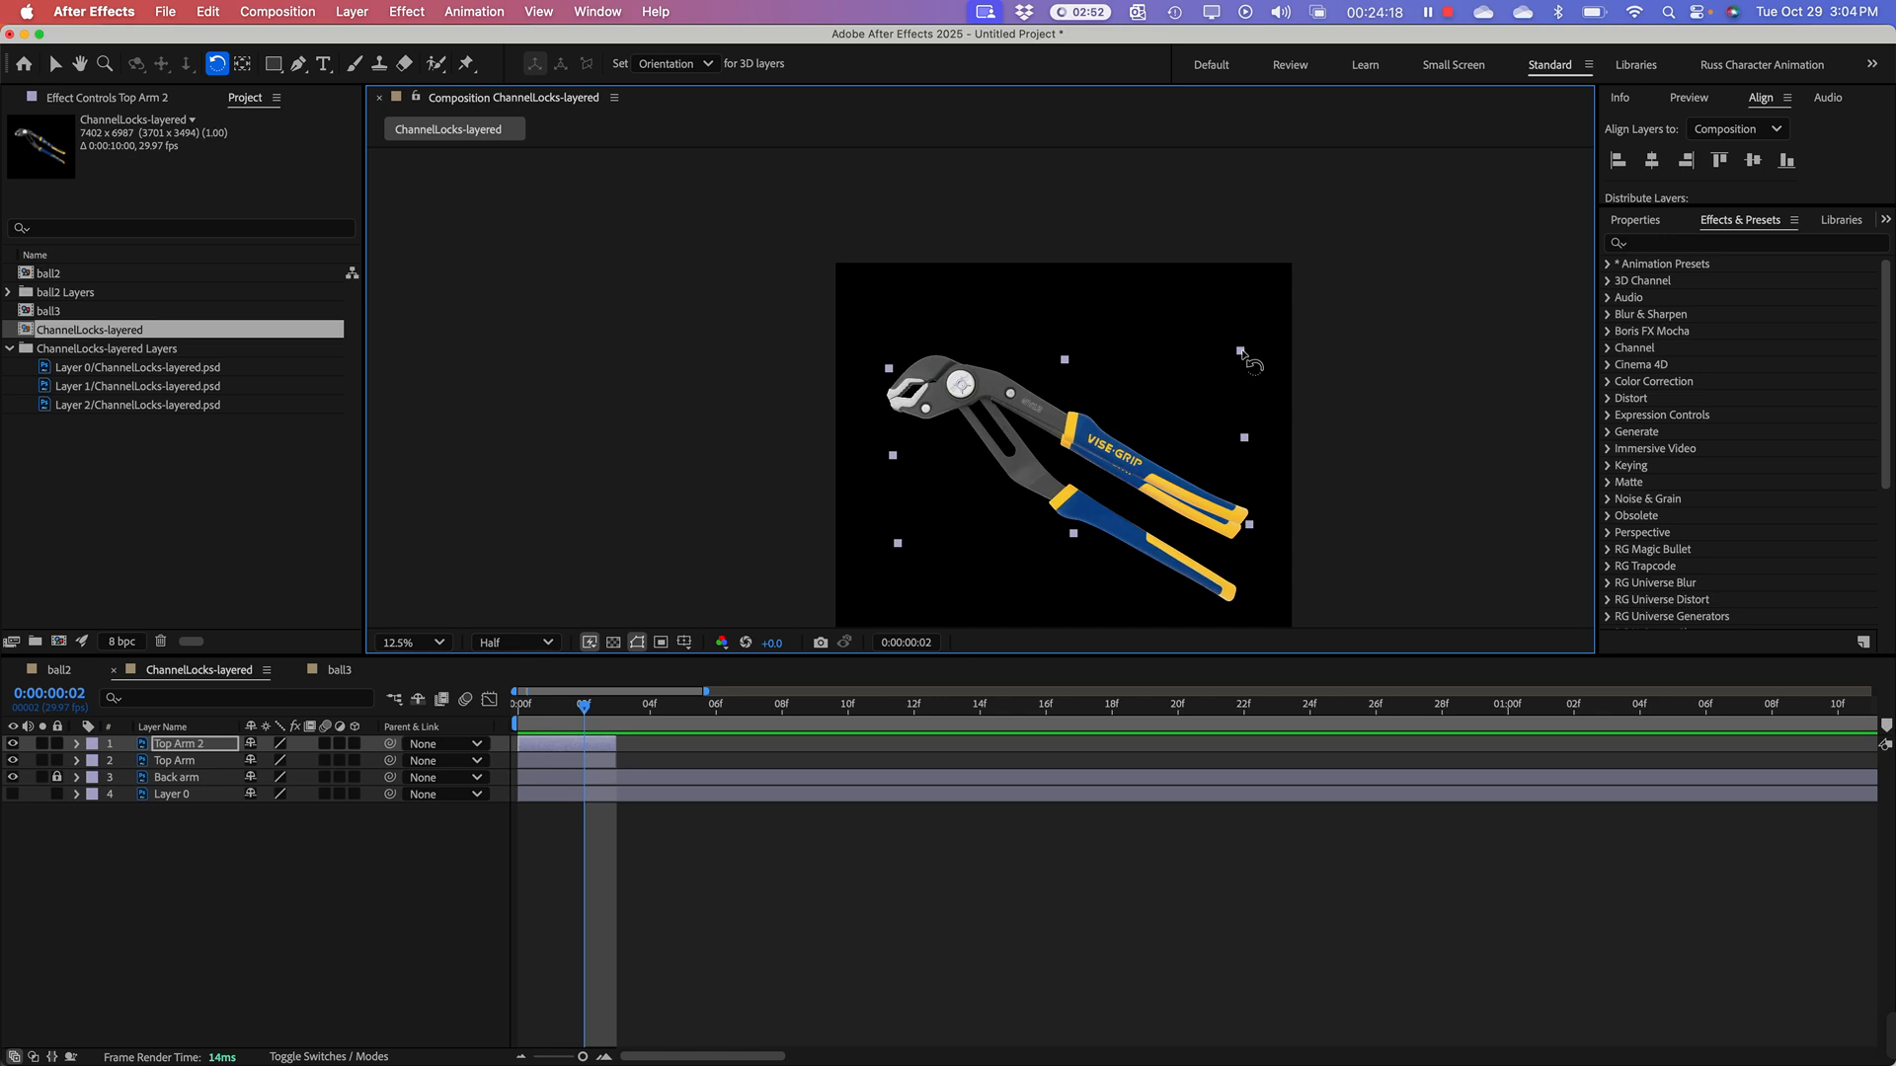
# Step: Make two successive duplicates starting from Top Arm 2, rotating each new copy a little further counterclockwise about the pivot bolt
pyautogui.click(183, 747)
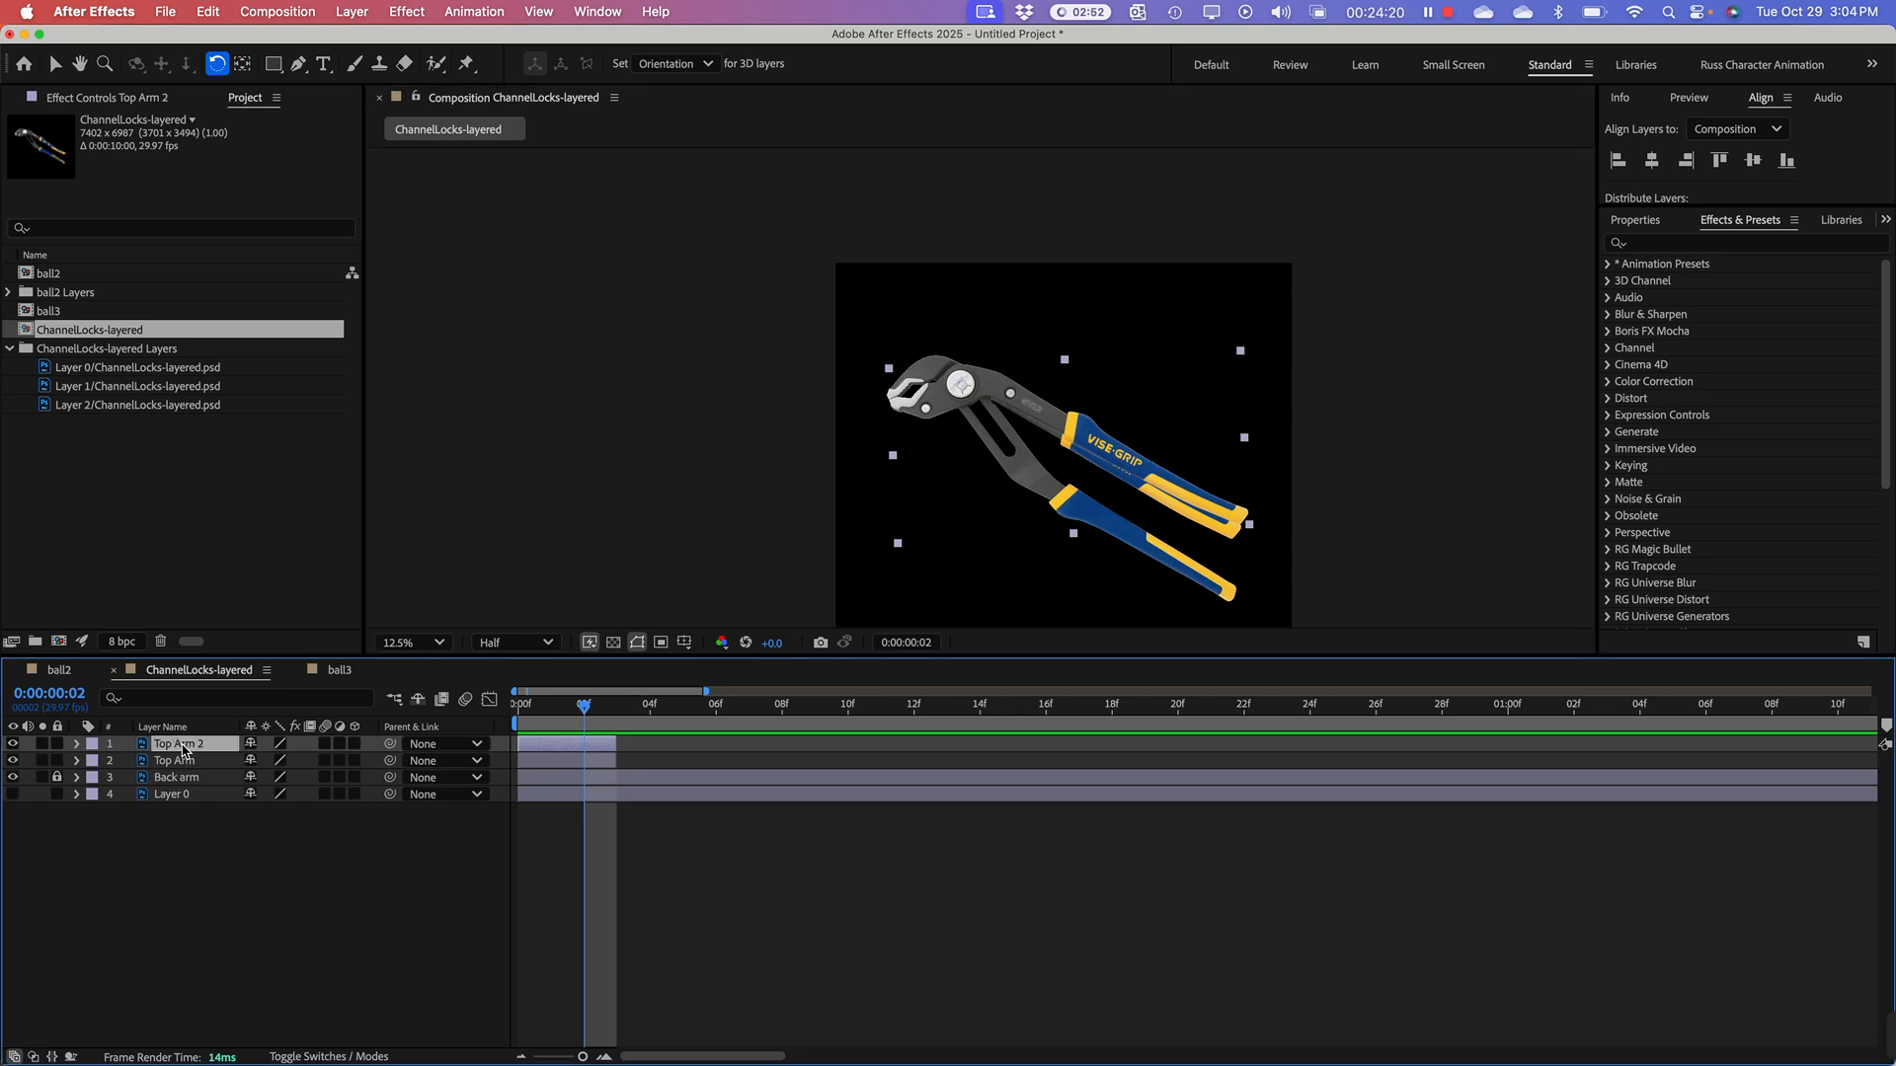
pyautogui.press('super+d')
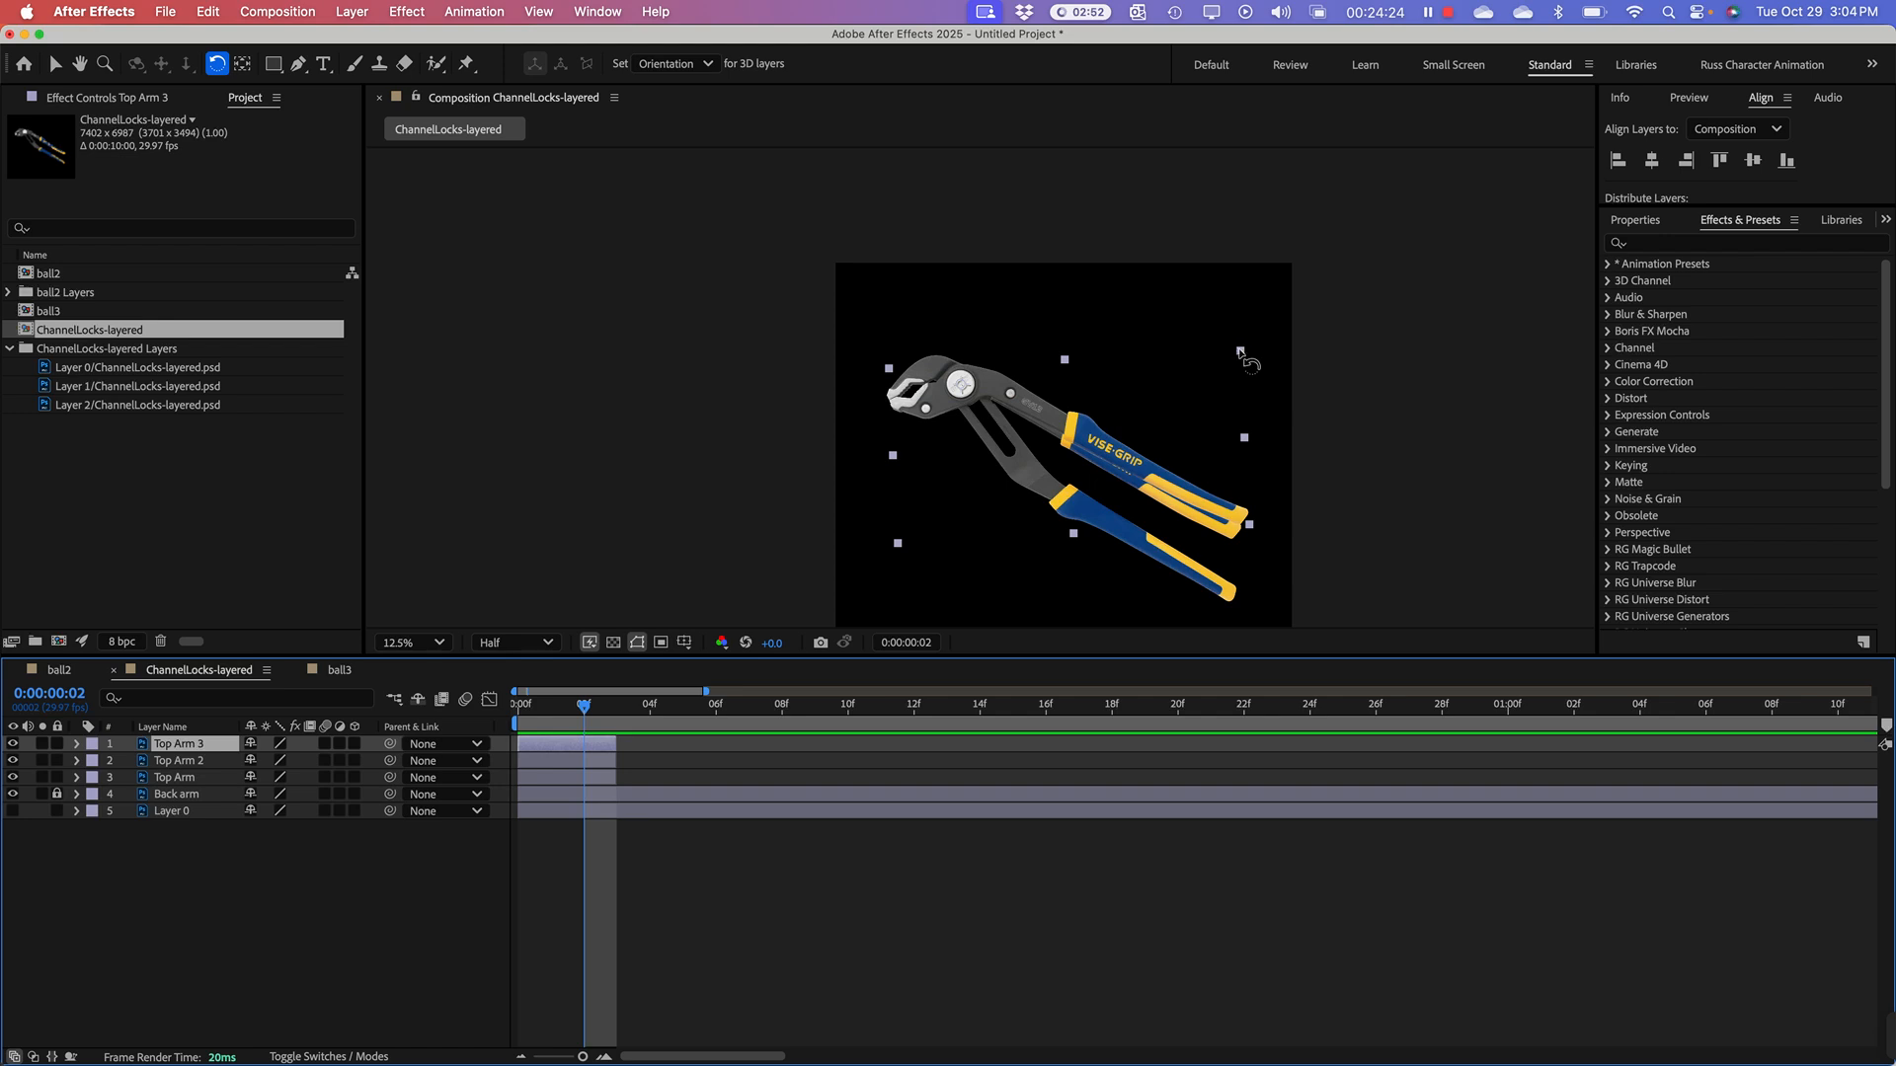
pyautogui.moveTo(1252, 361); pyautogui.dragTo(1252, 346)
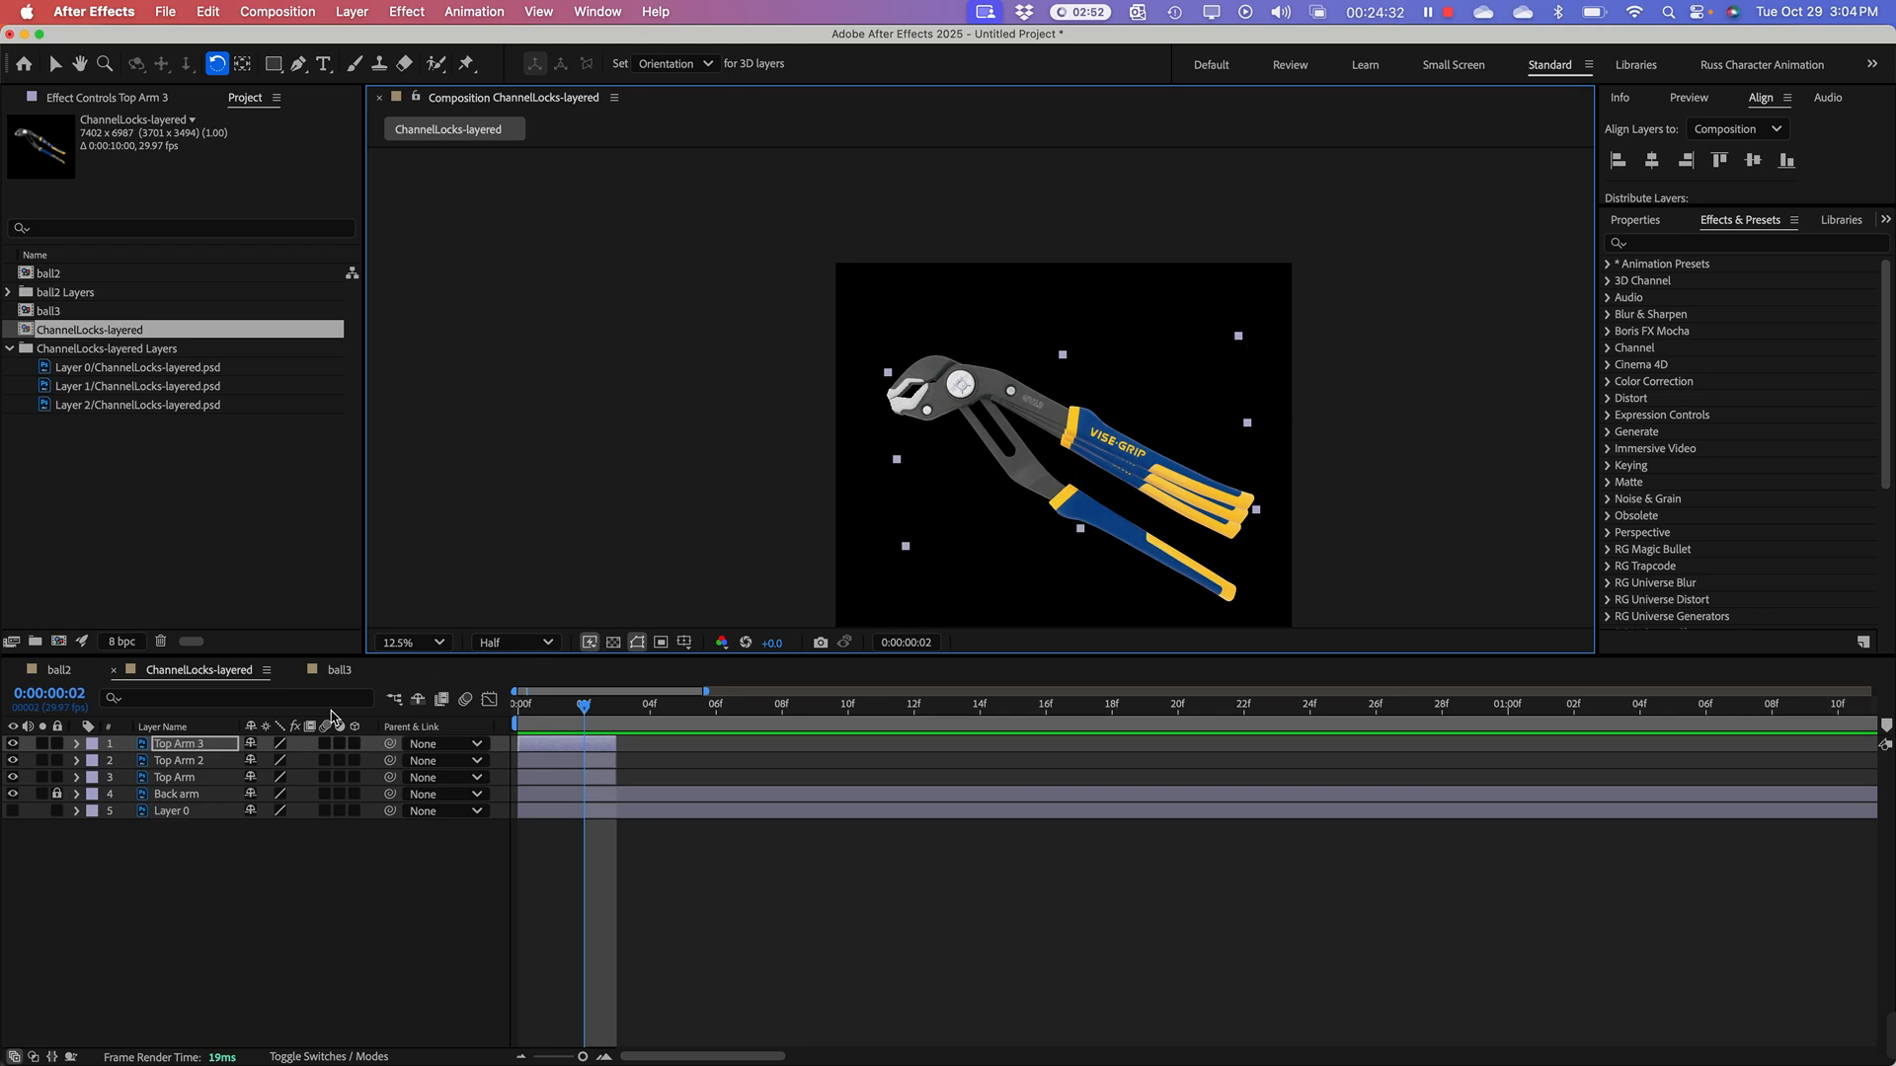
pyautogui.click(201, 752)
pyautogui.press('super+d')
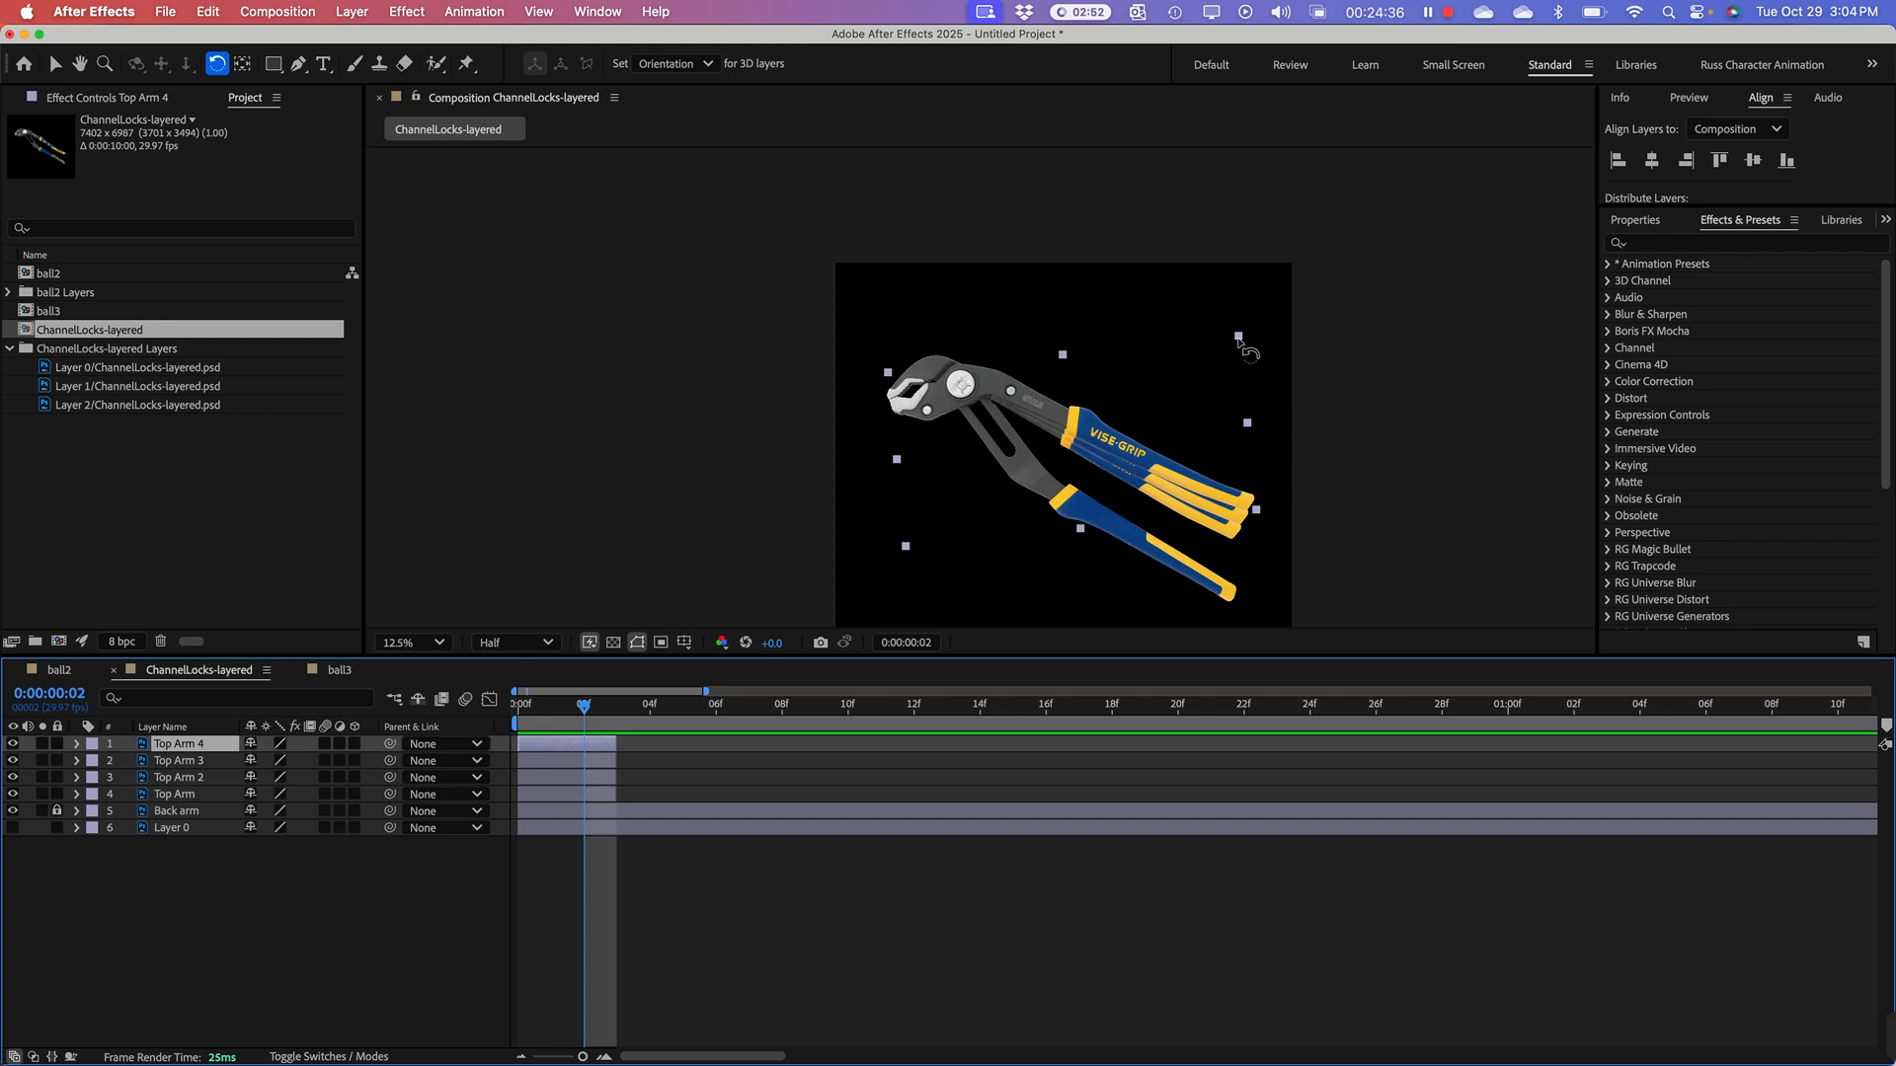
pyautogui.moveTo(1239, 340); pyautogui.dragTo(1241, 313)
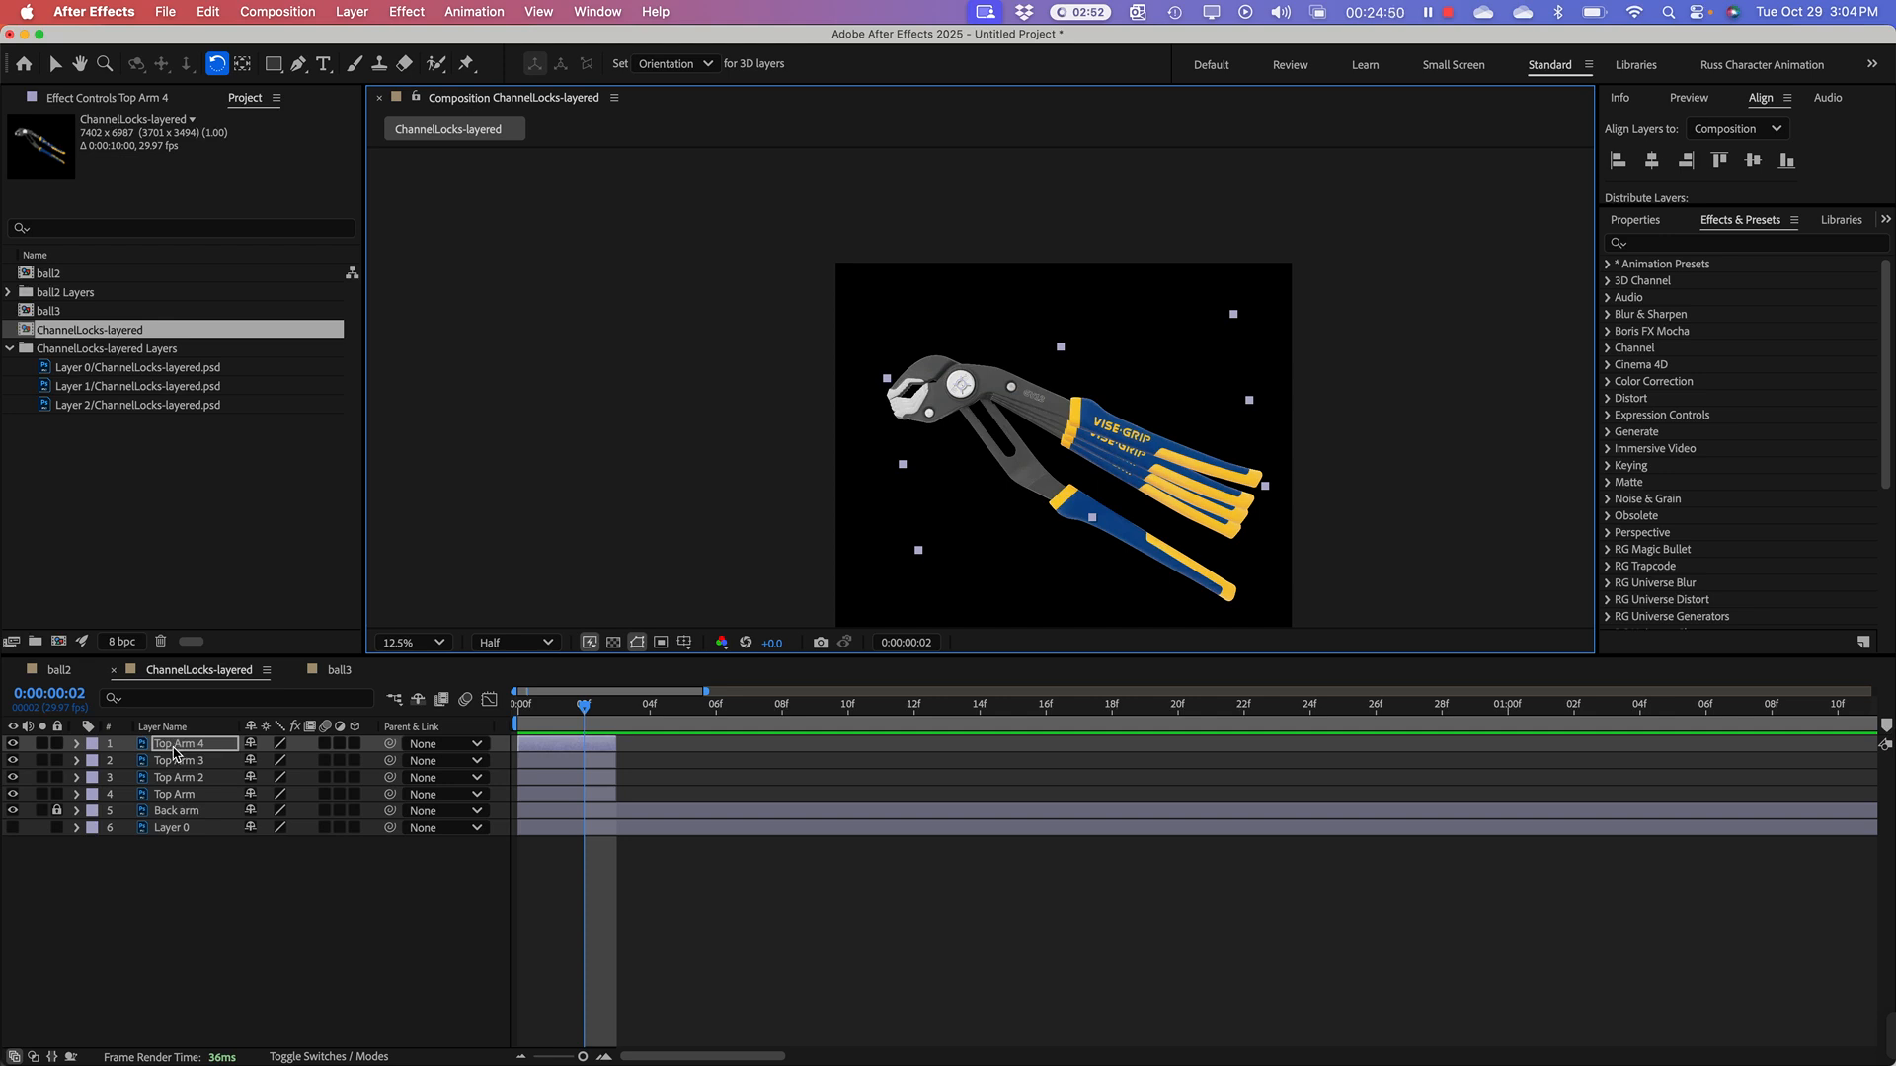
# Step: Add three more successive arm duplicates, each rotated further counterclockwise, with a larger jump on the last so its handle angles upward
pyautogui.press('super+d')
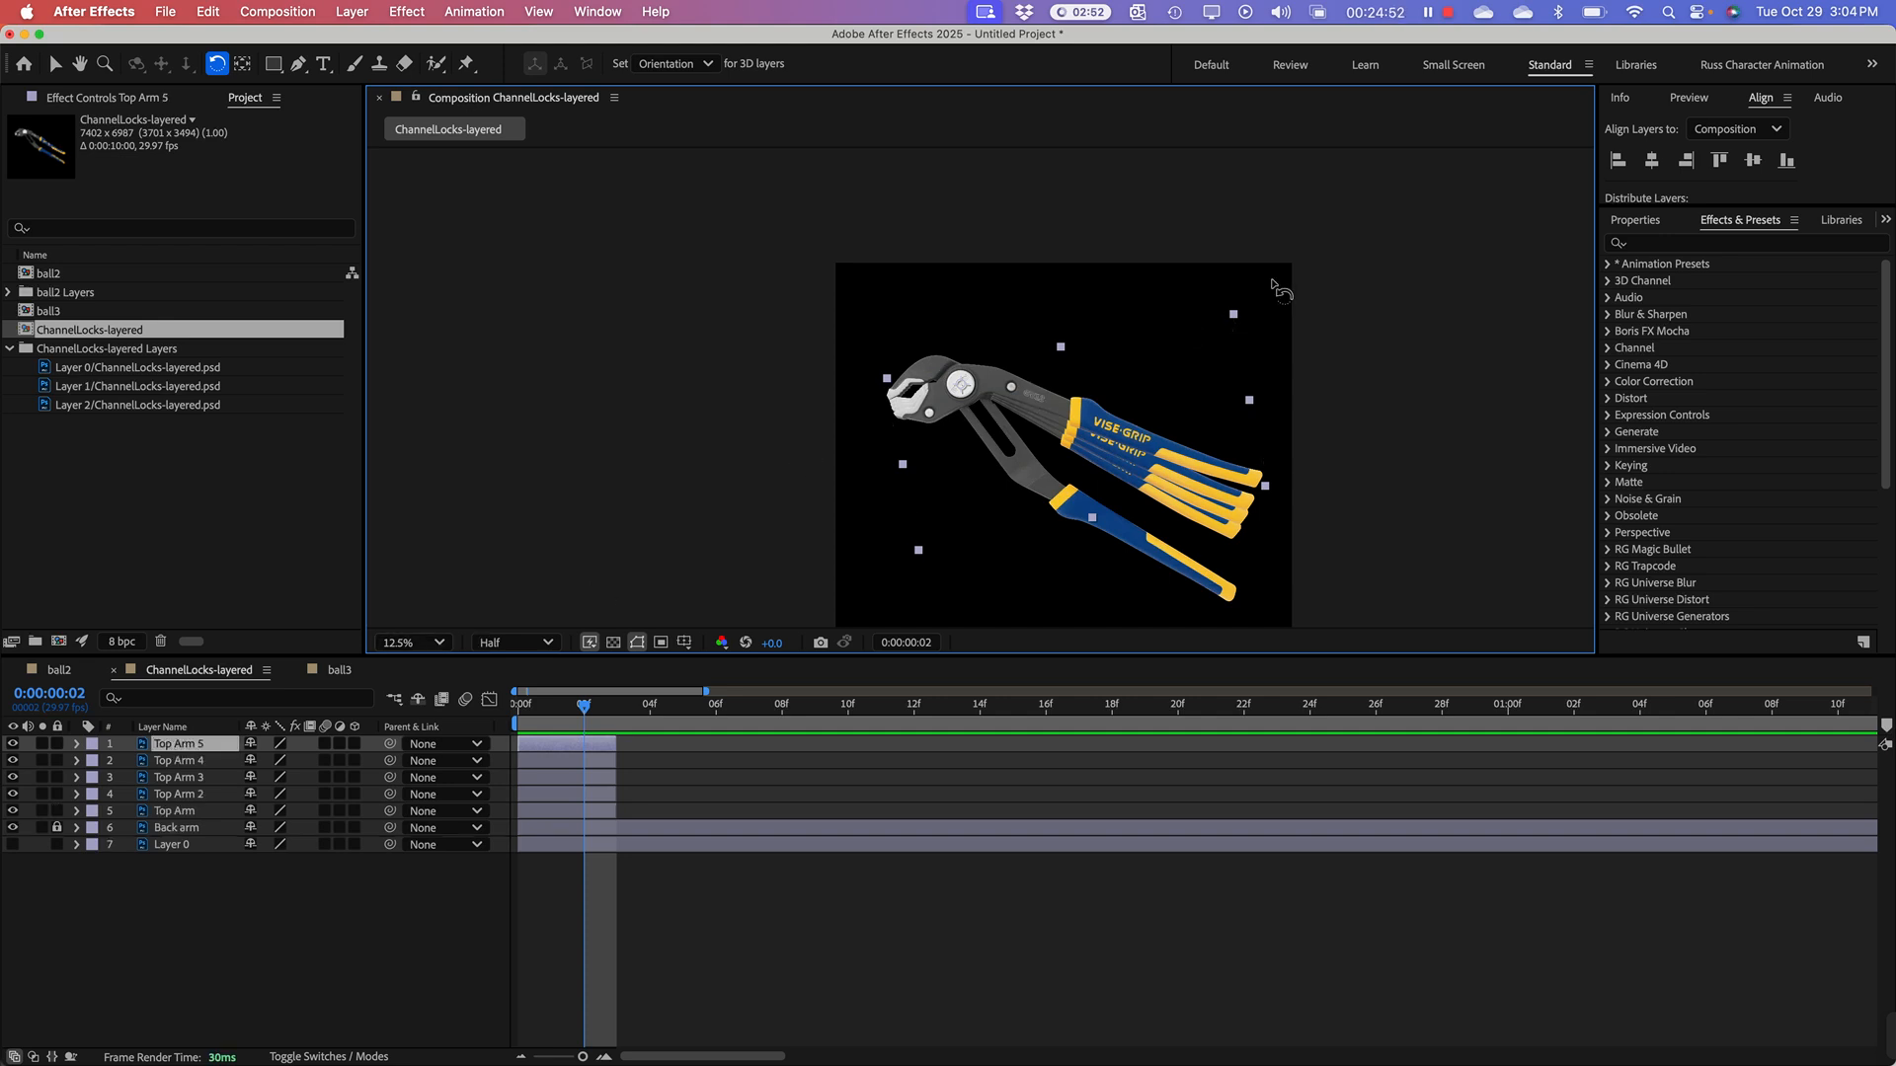
pyautogui.moveTo(1232, 315); pyautogui.dragTo(1236, 286)
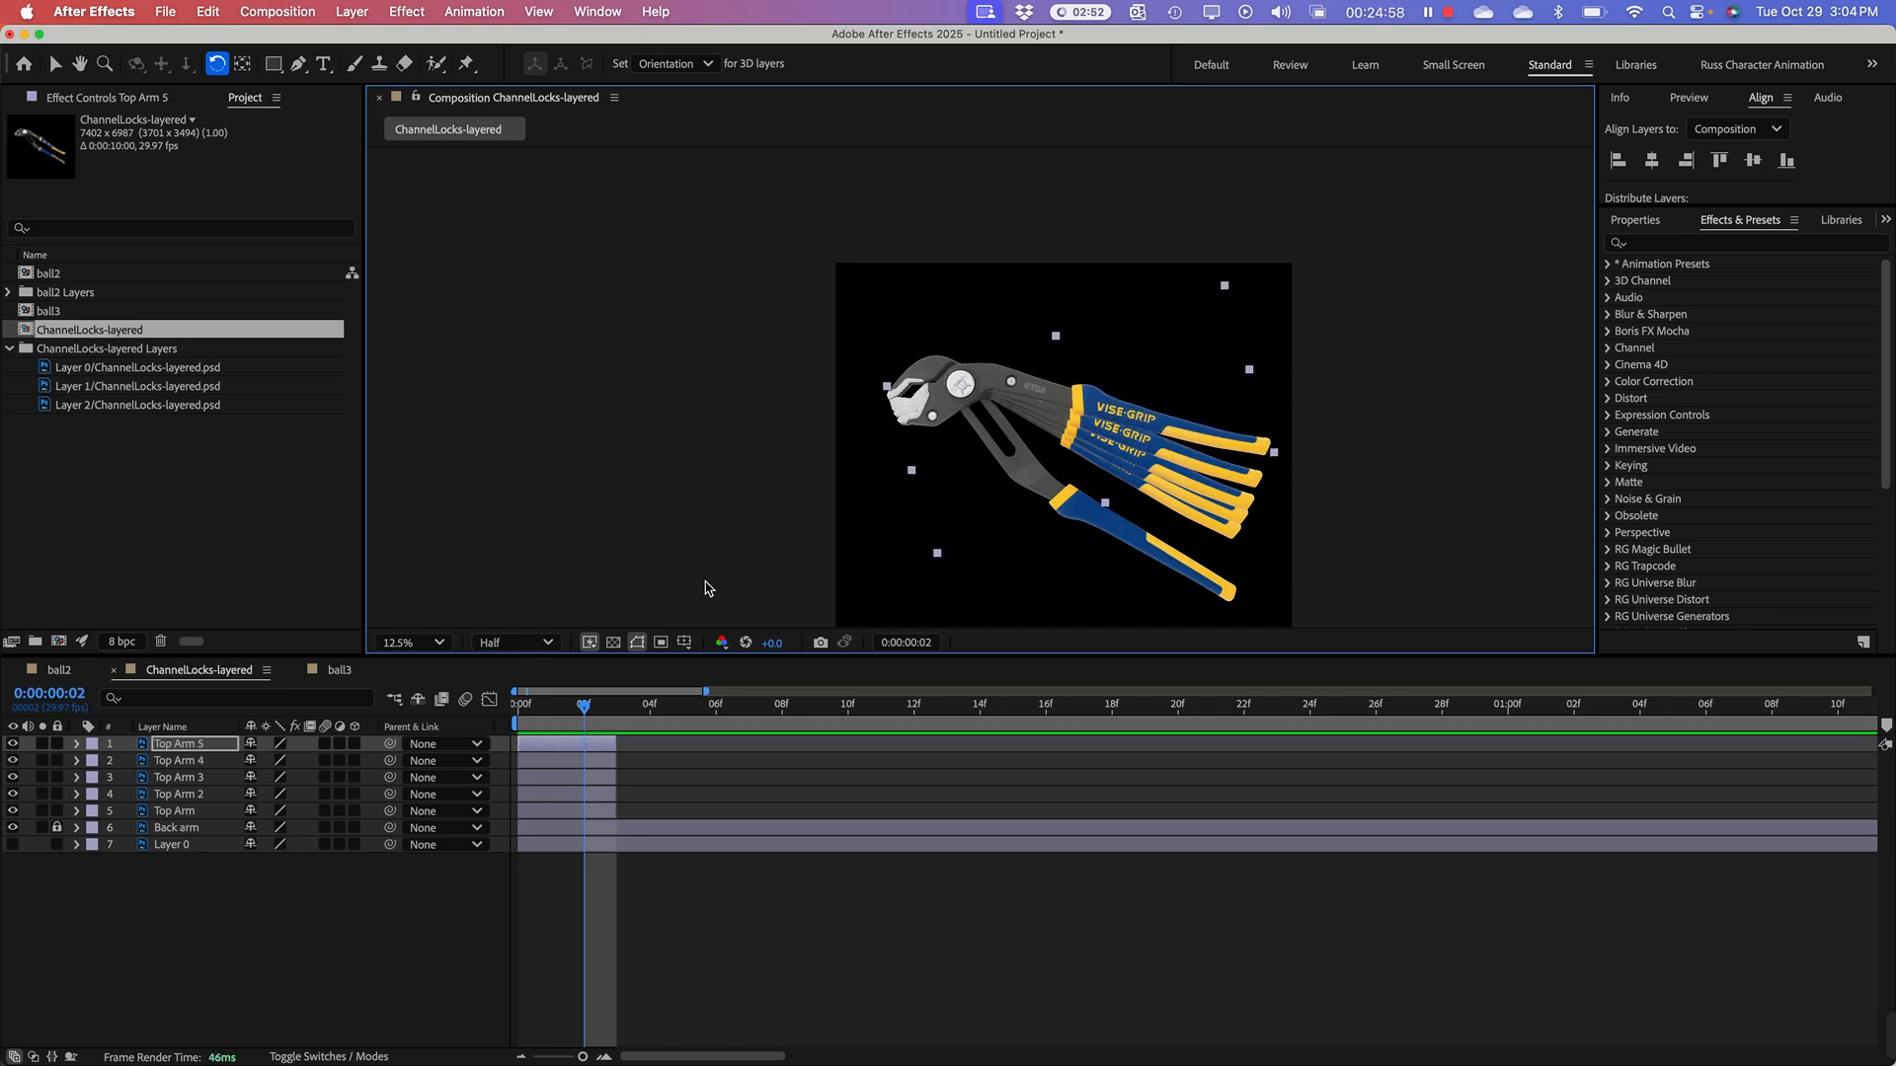
pyautogui.press('super+d')
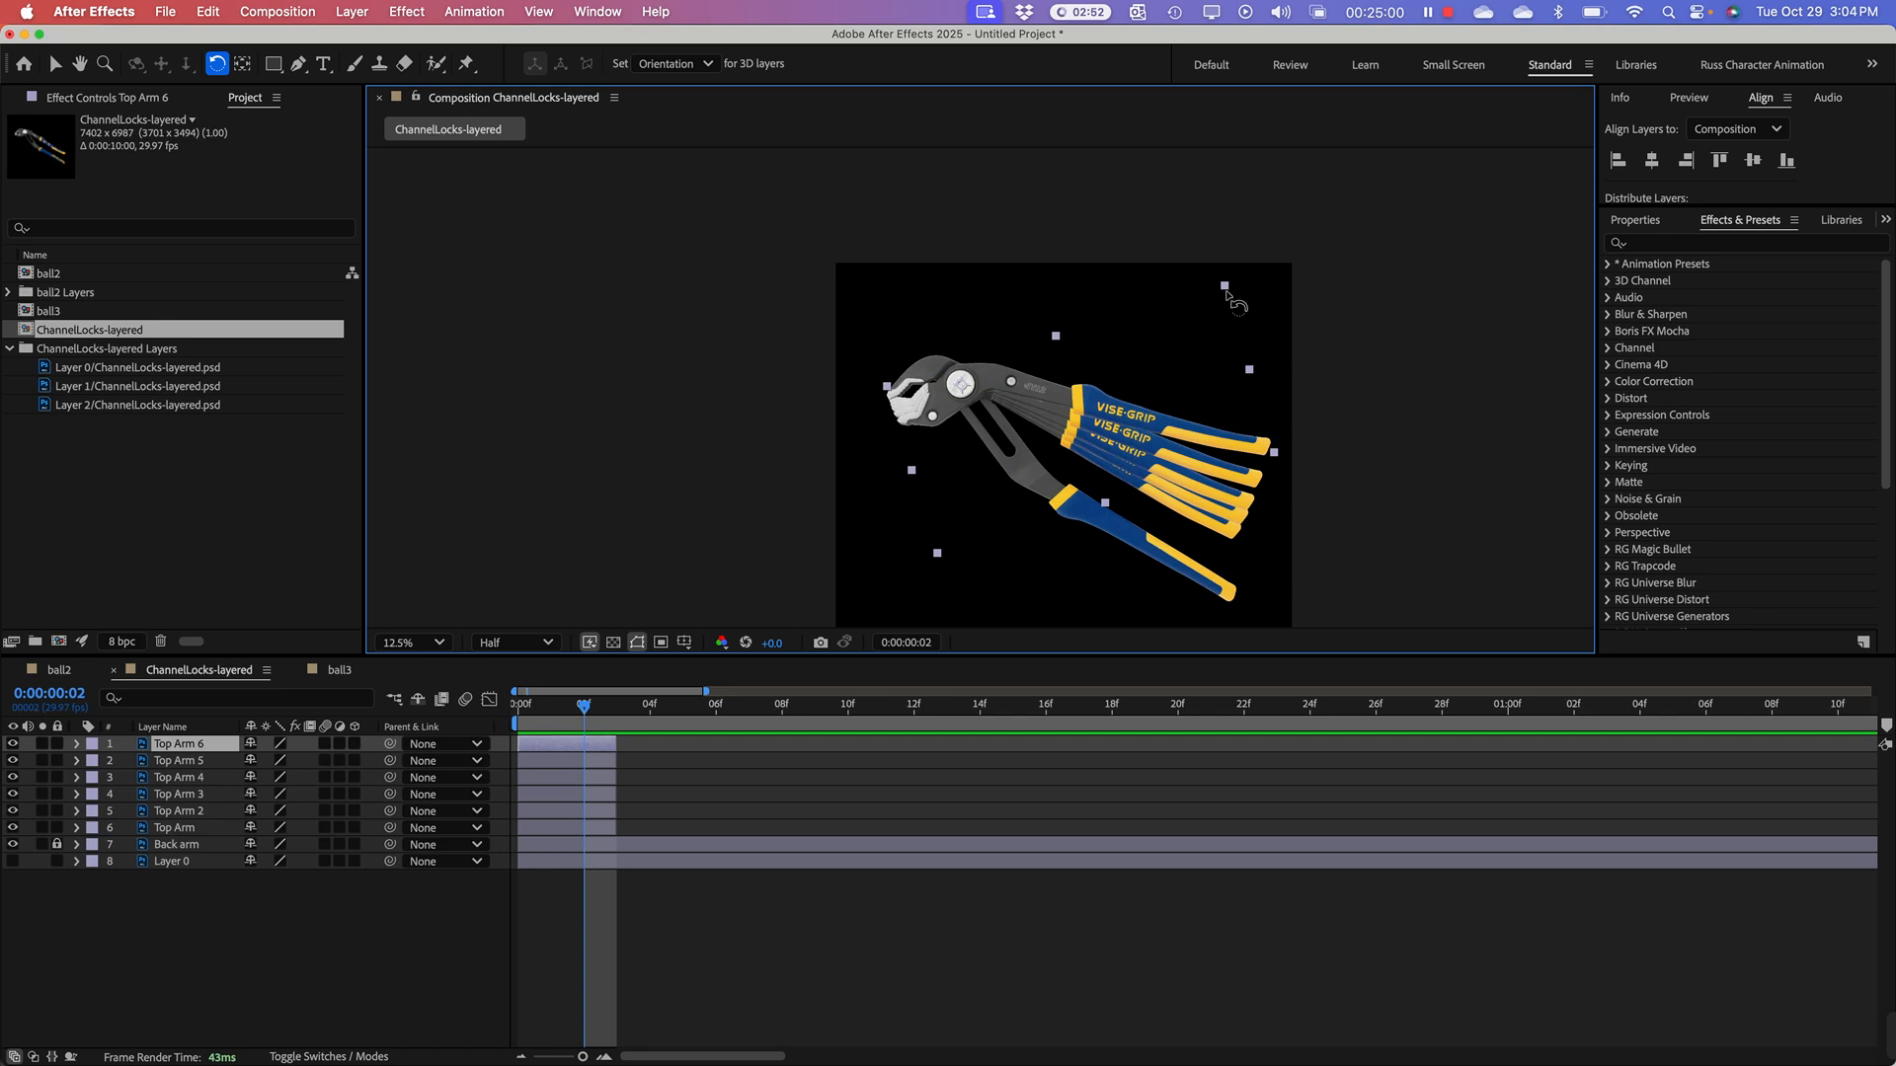
pyautogui.moveTo(1225, 292); pyautogui.dragTo(1223, 258)
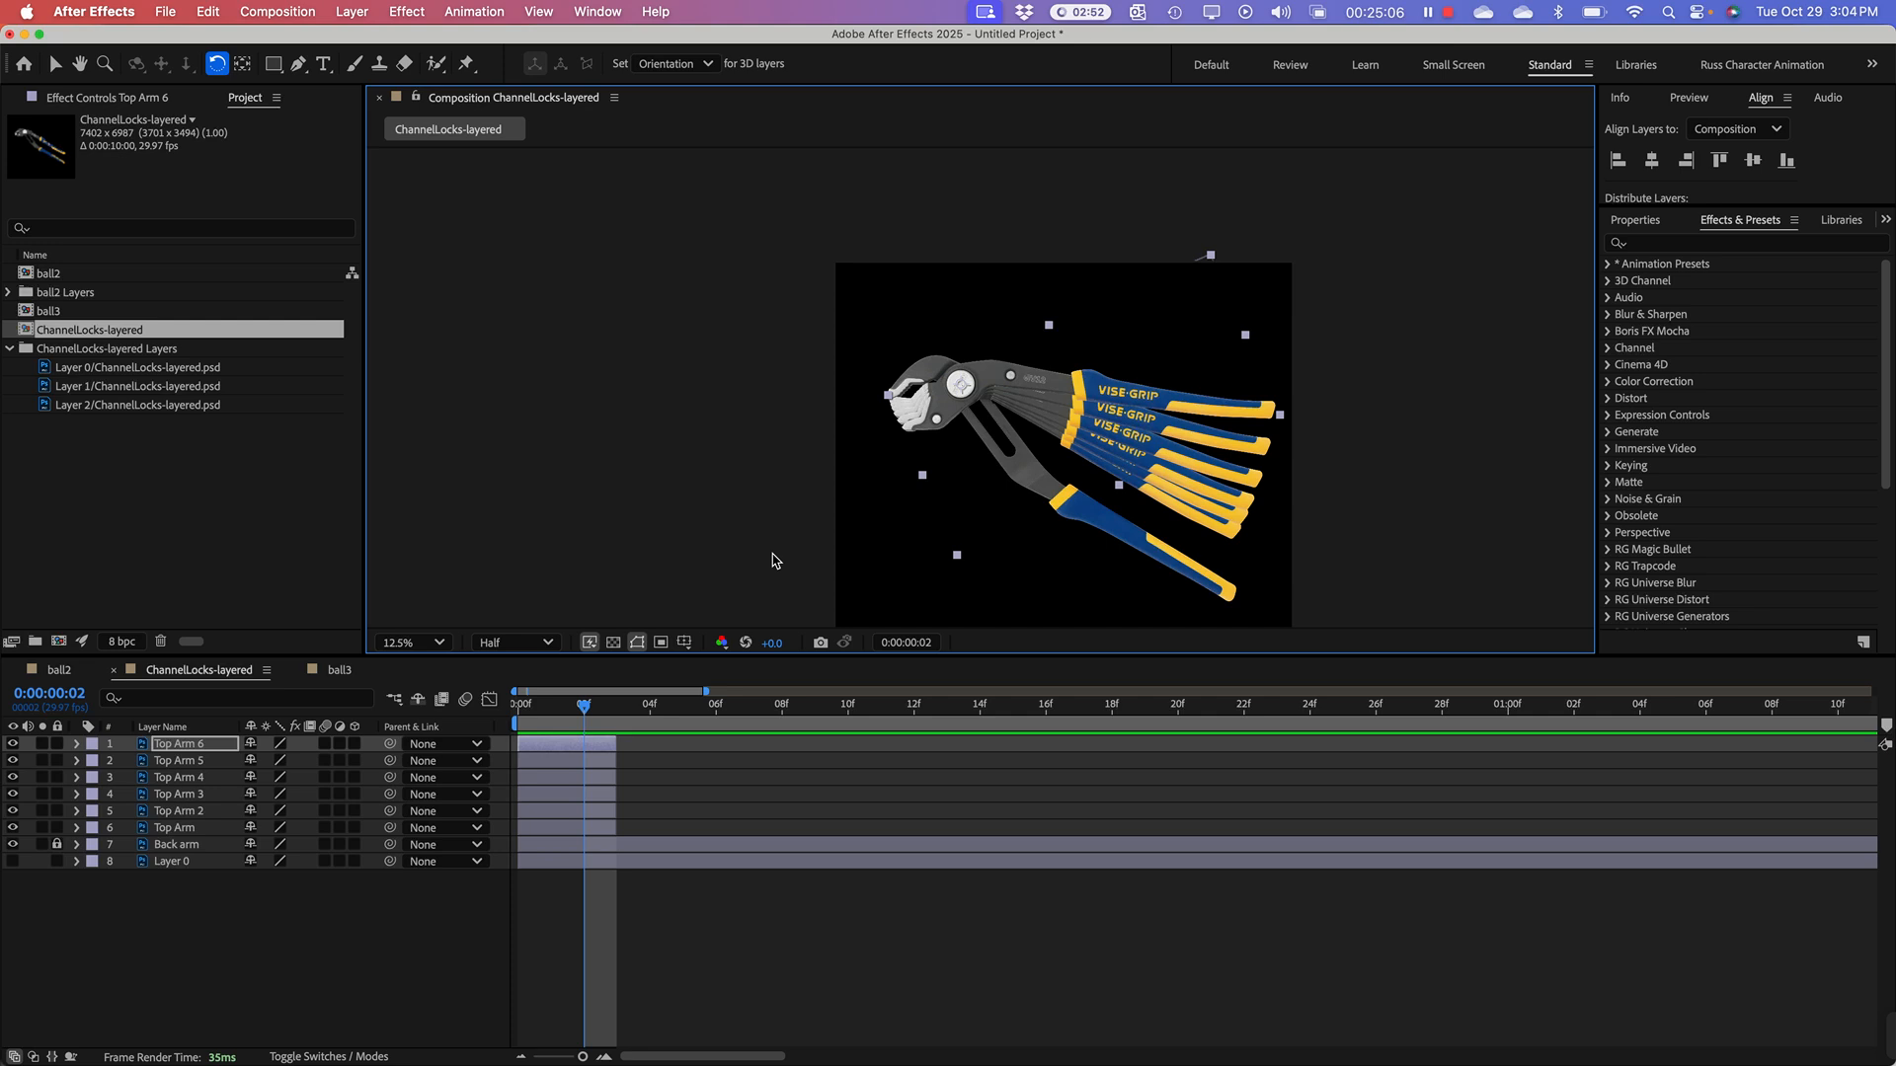
pyautogui.press('super+d')
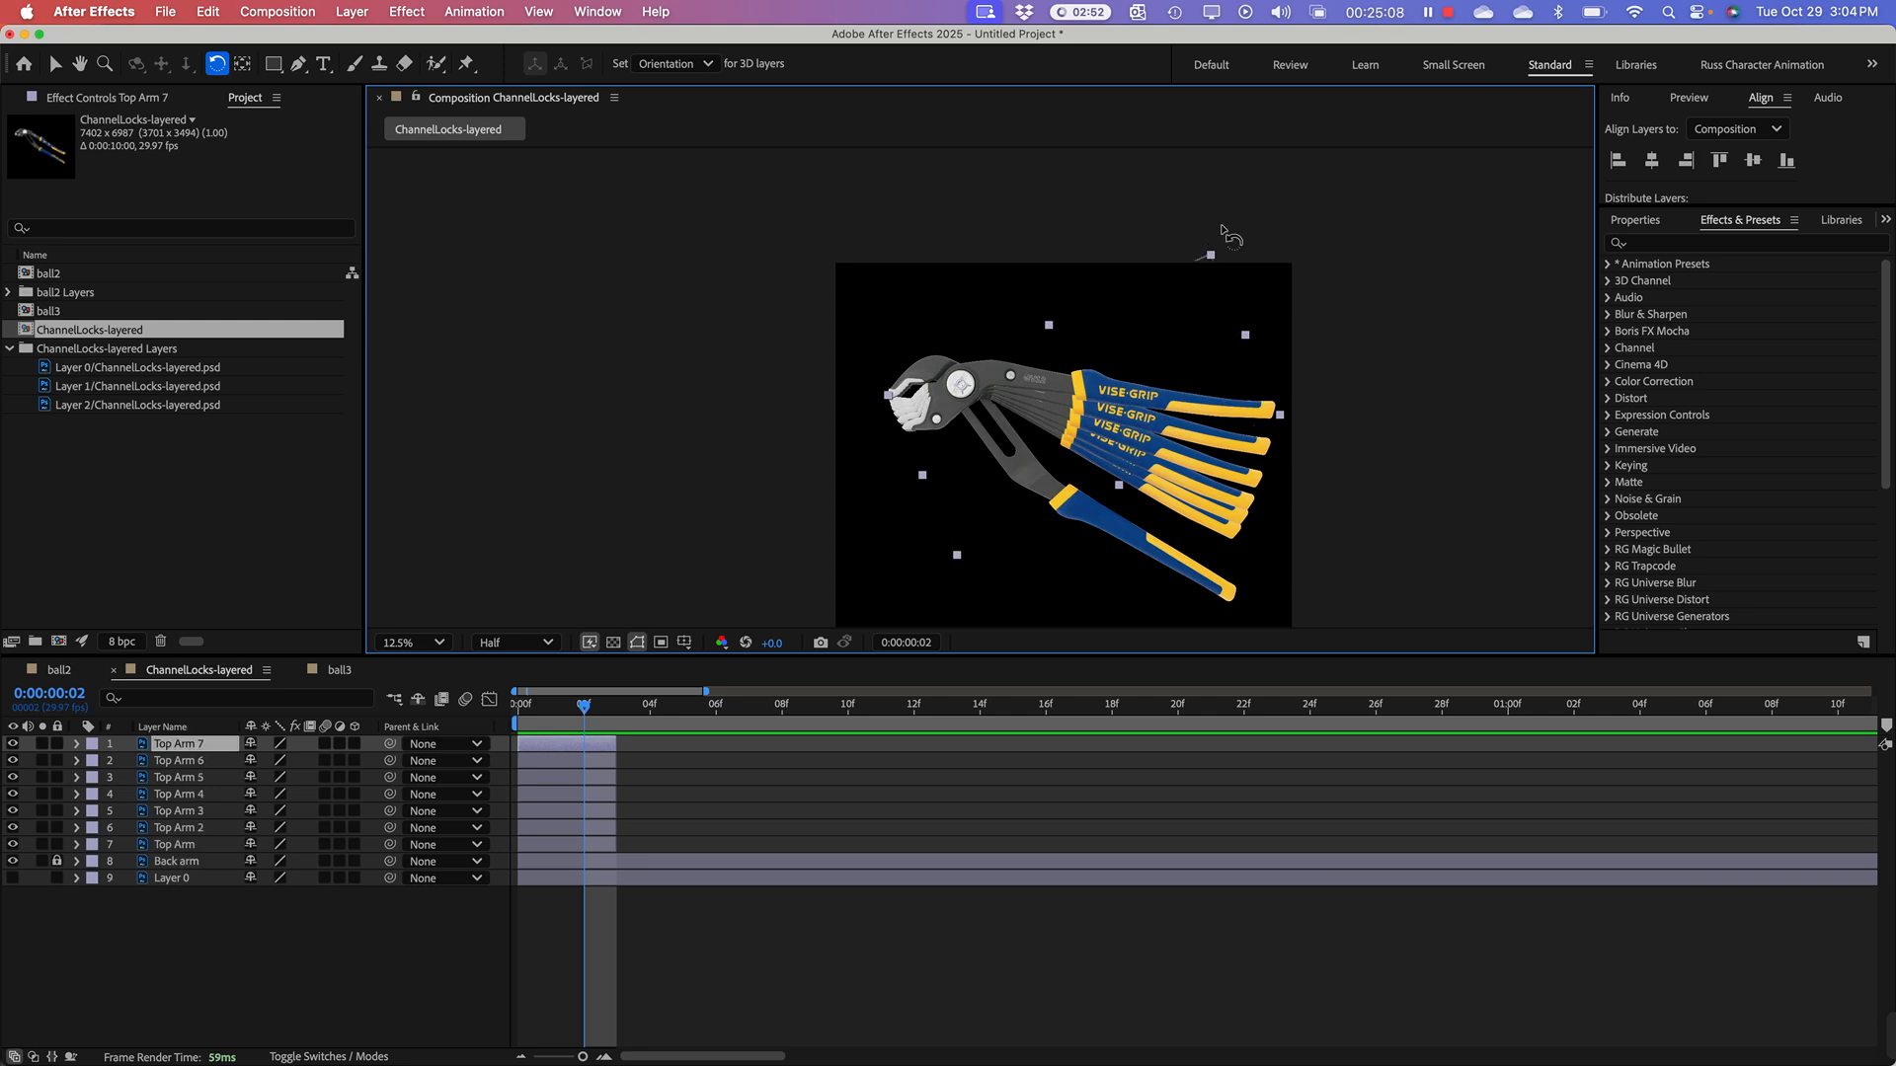
pyautogui.moveTo(1221, 261); pyautogui.dragTo(1173, 153)
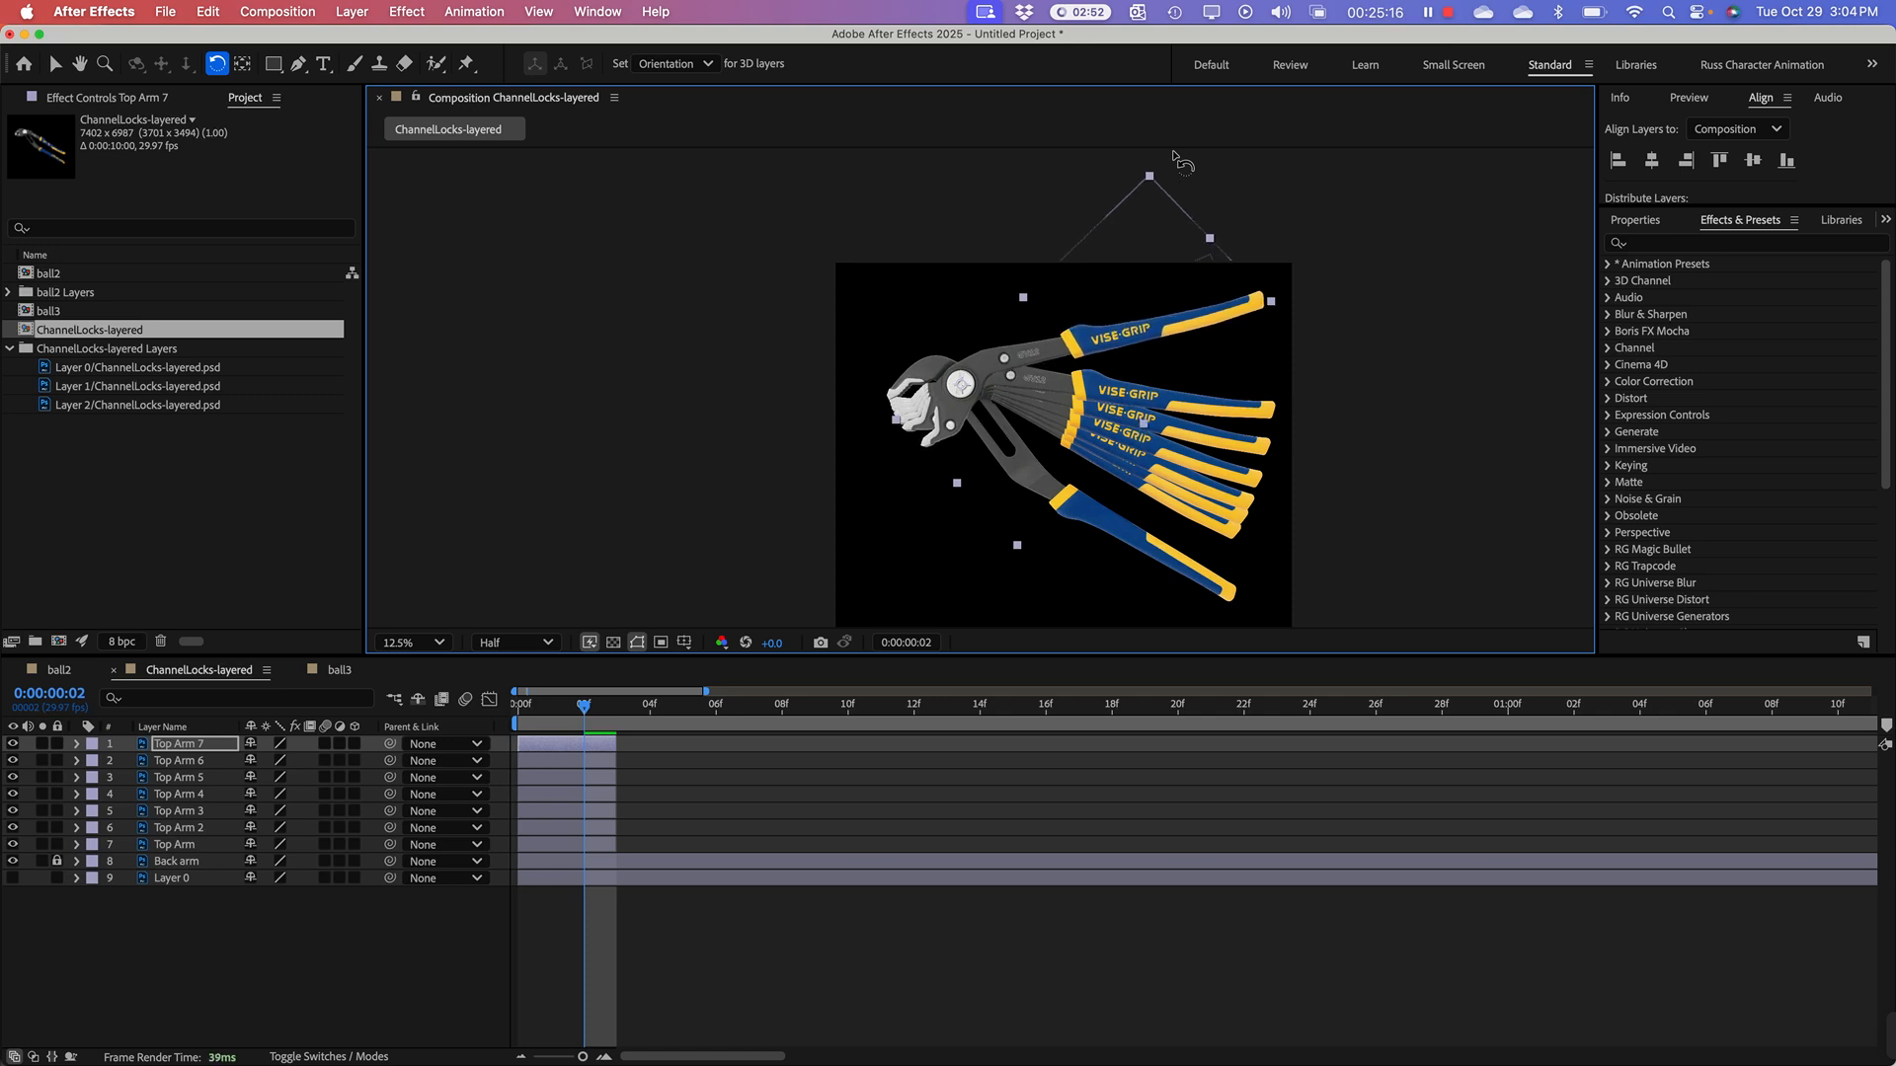
pyautogui.moveTo(1173, 153); pyautogui.dragTo(1179, 157)
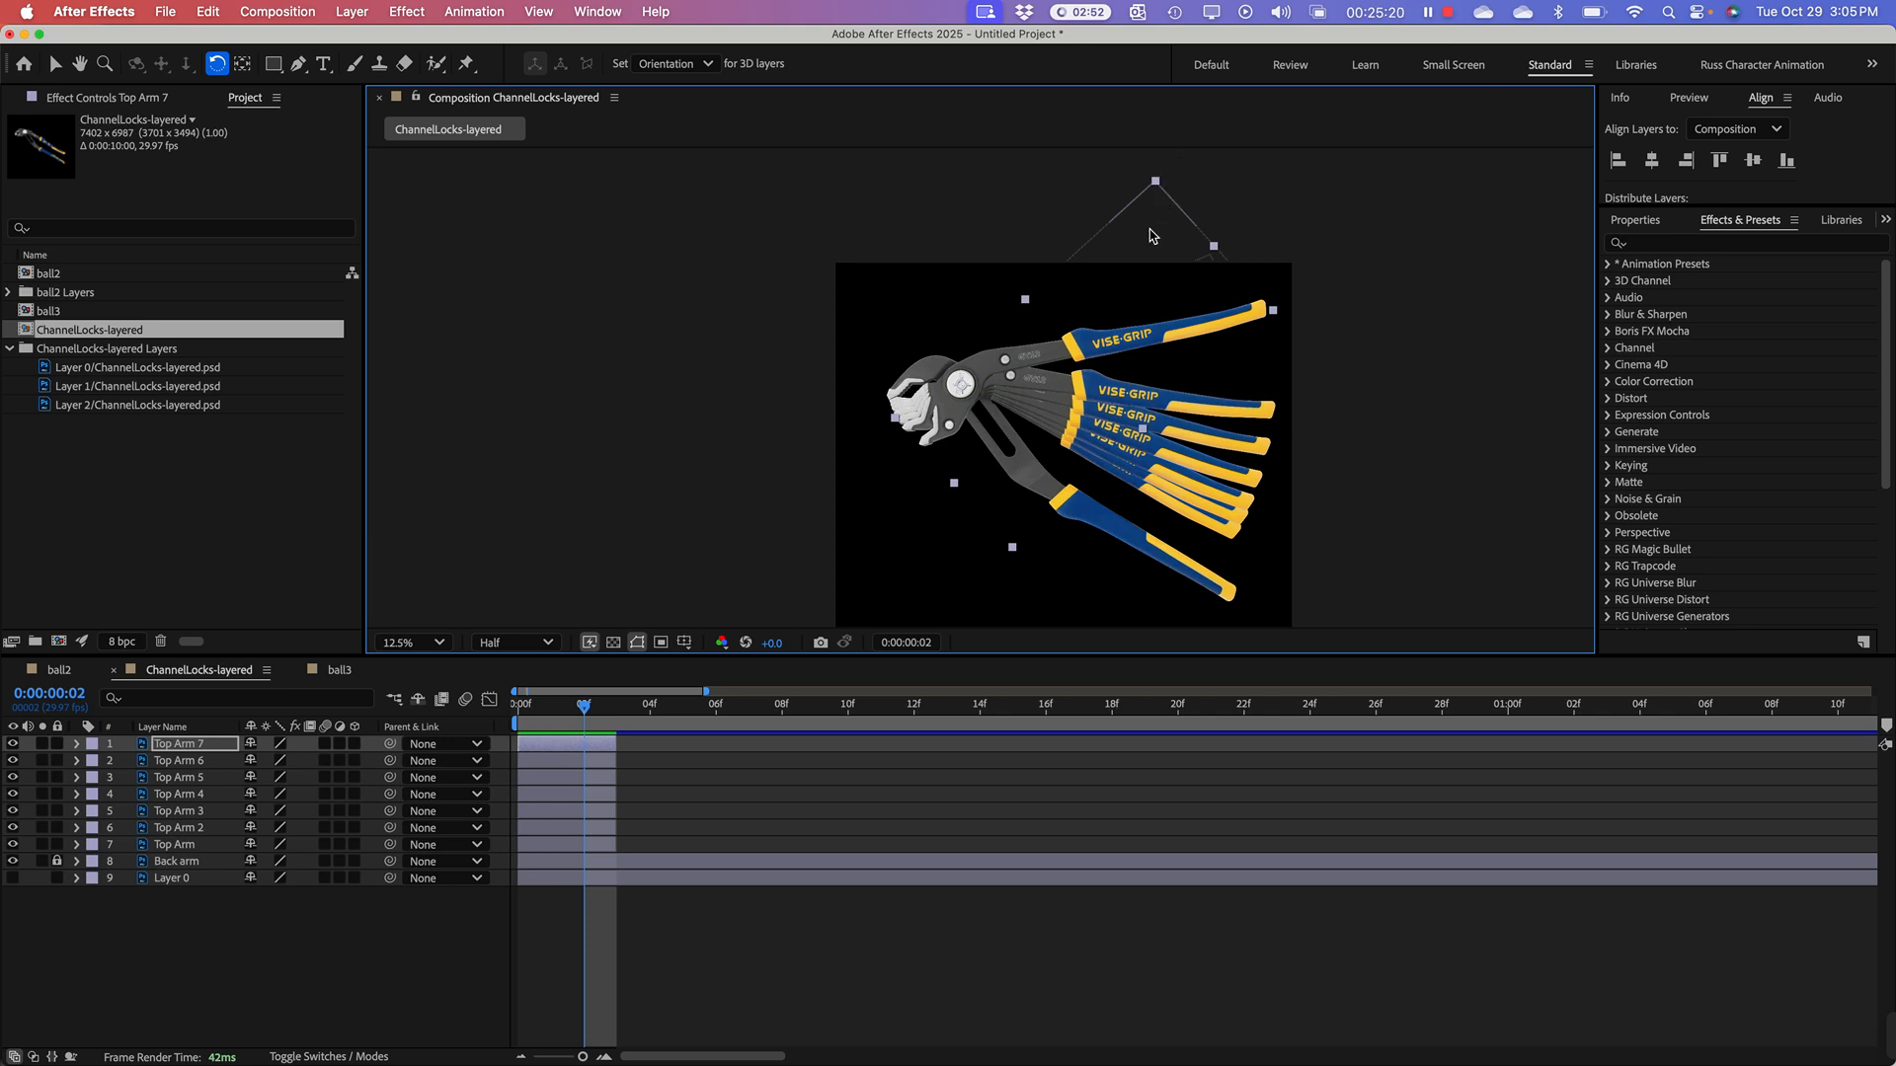
# Step: Create three further arm duplicates, rotating each by a large counterclockwise increment until the last handle points to the upper left
pyautogui.press('super+d')
pyautogui.moveTo(1157, 184); pyautogui.dragTo(1044, 101)
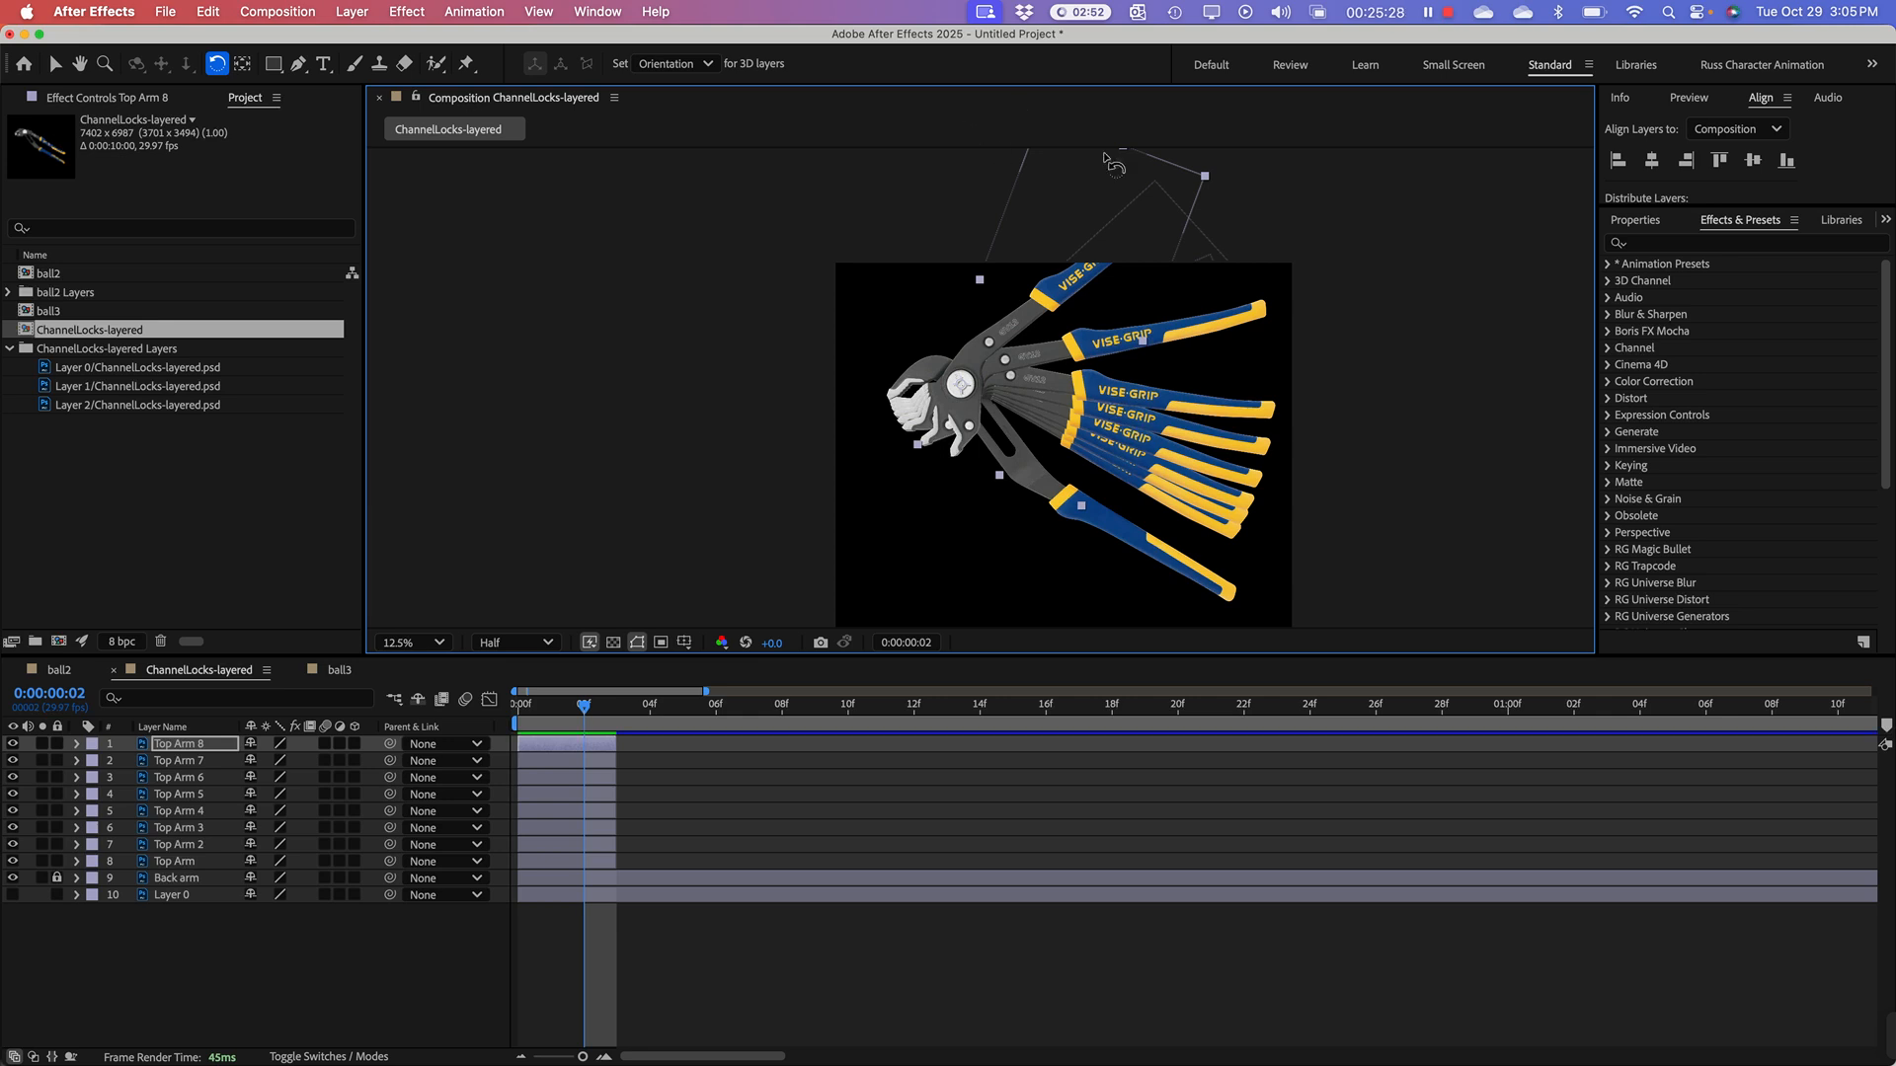
pyautogui.press('super+d')
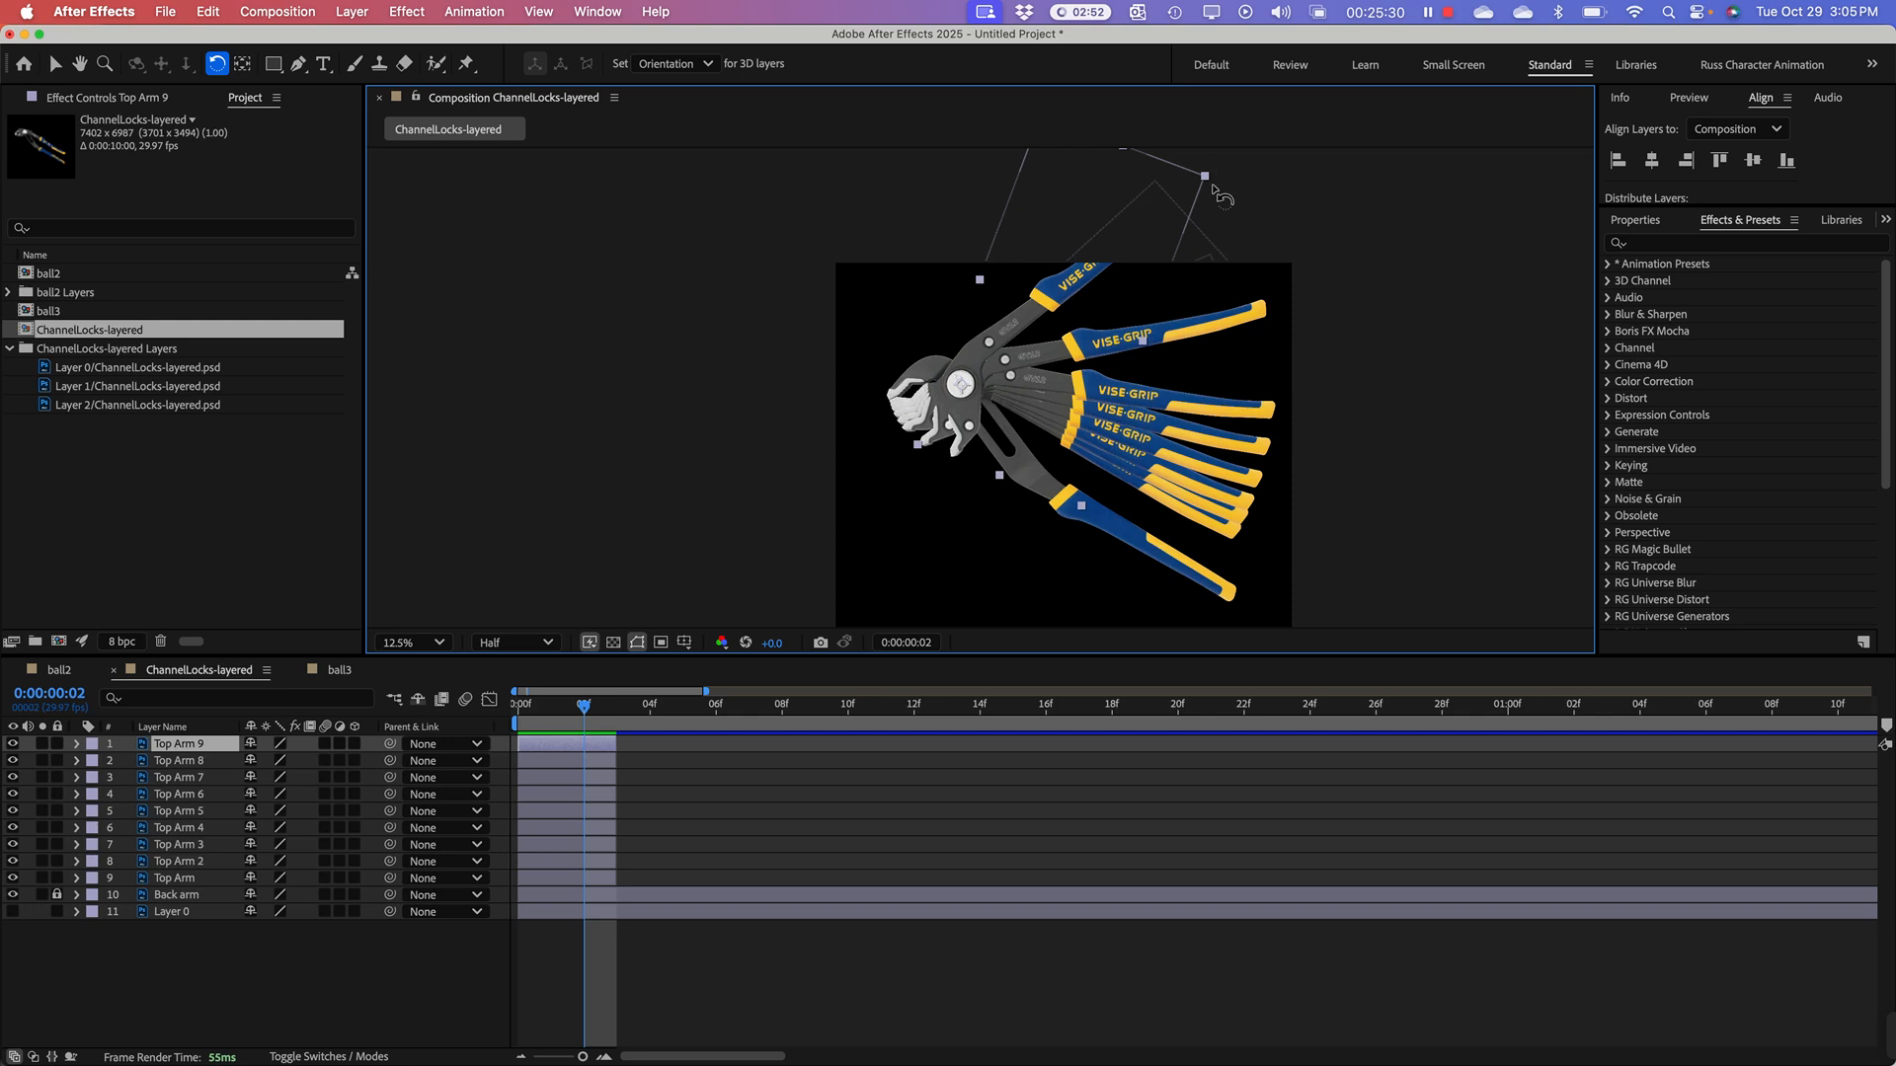
pyautogui.moveTo(1221, 190); pyautogui.dragTo(974, 133)
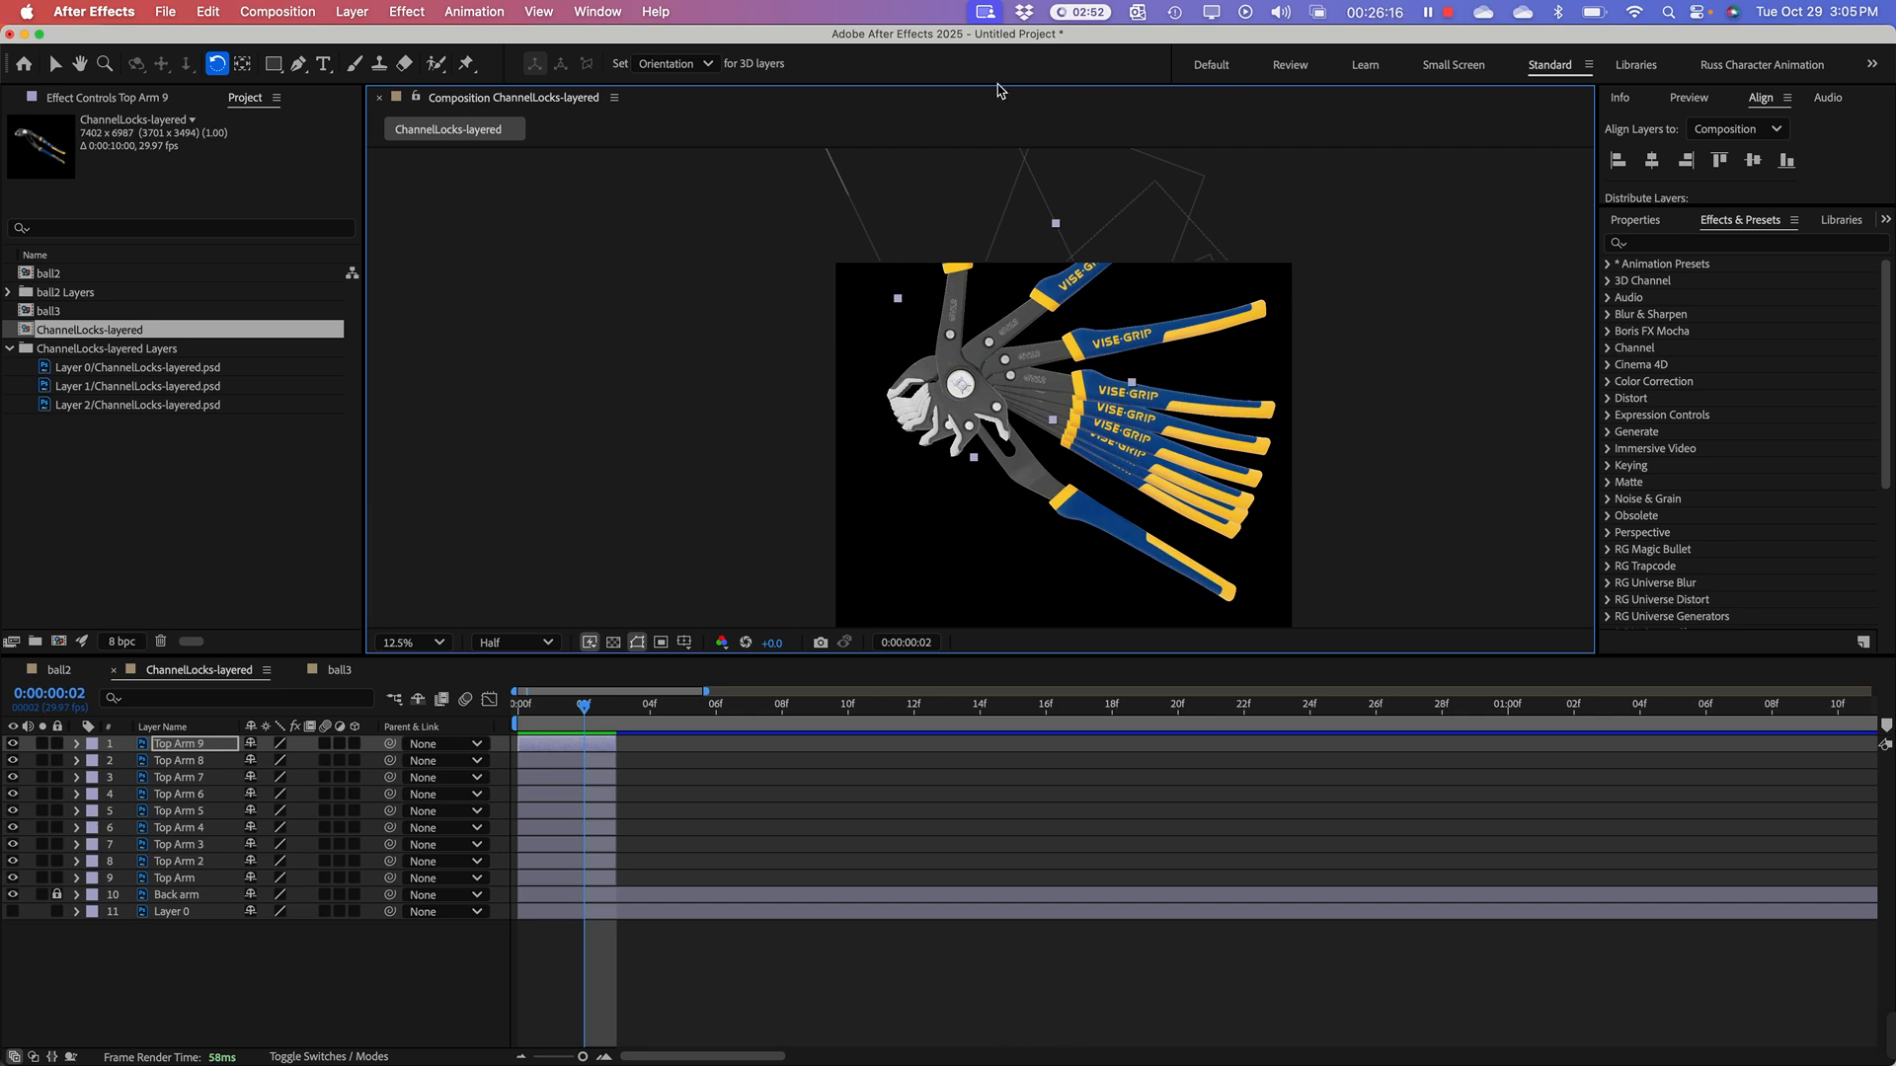
pyautogui.press('super+d')
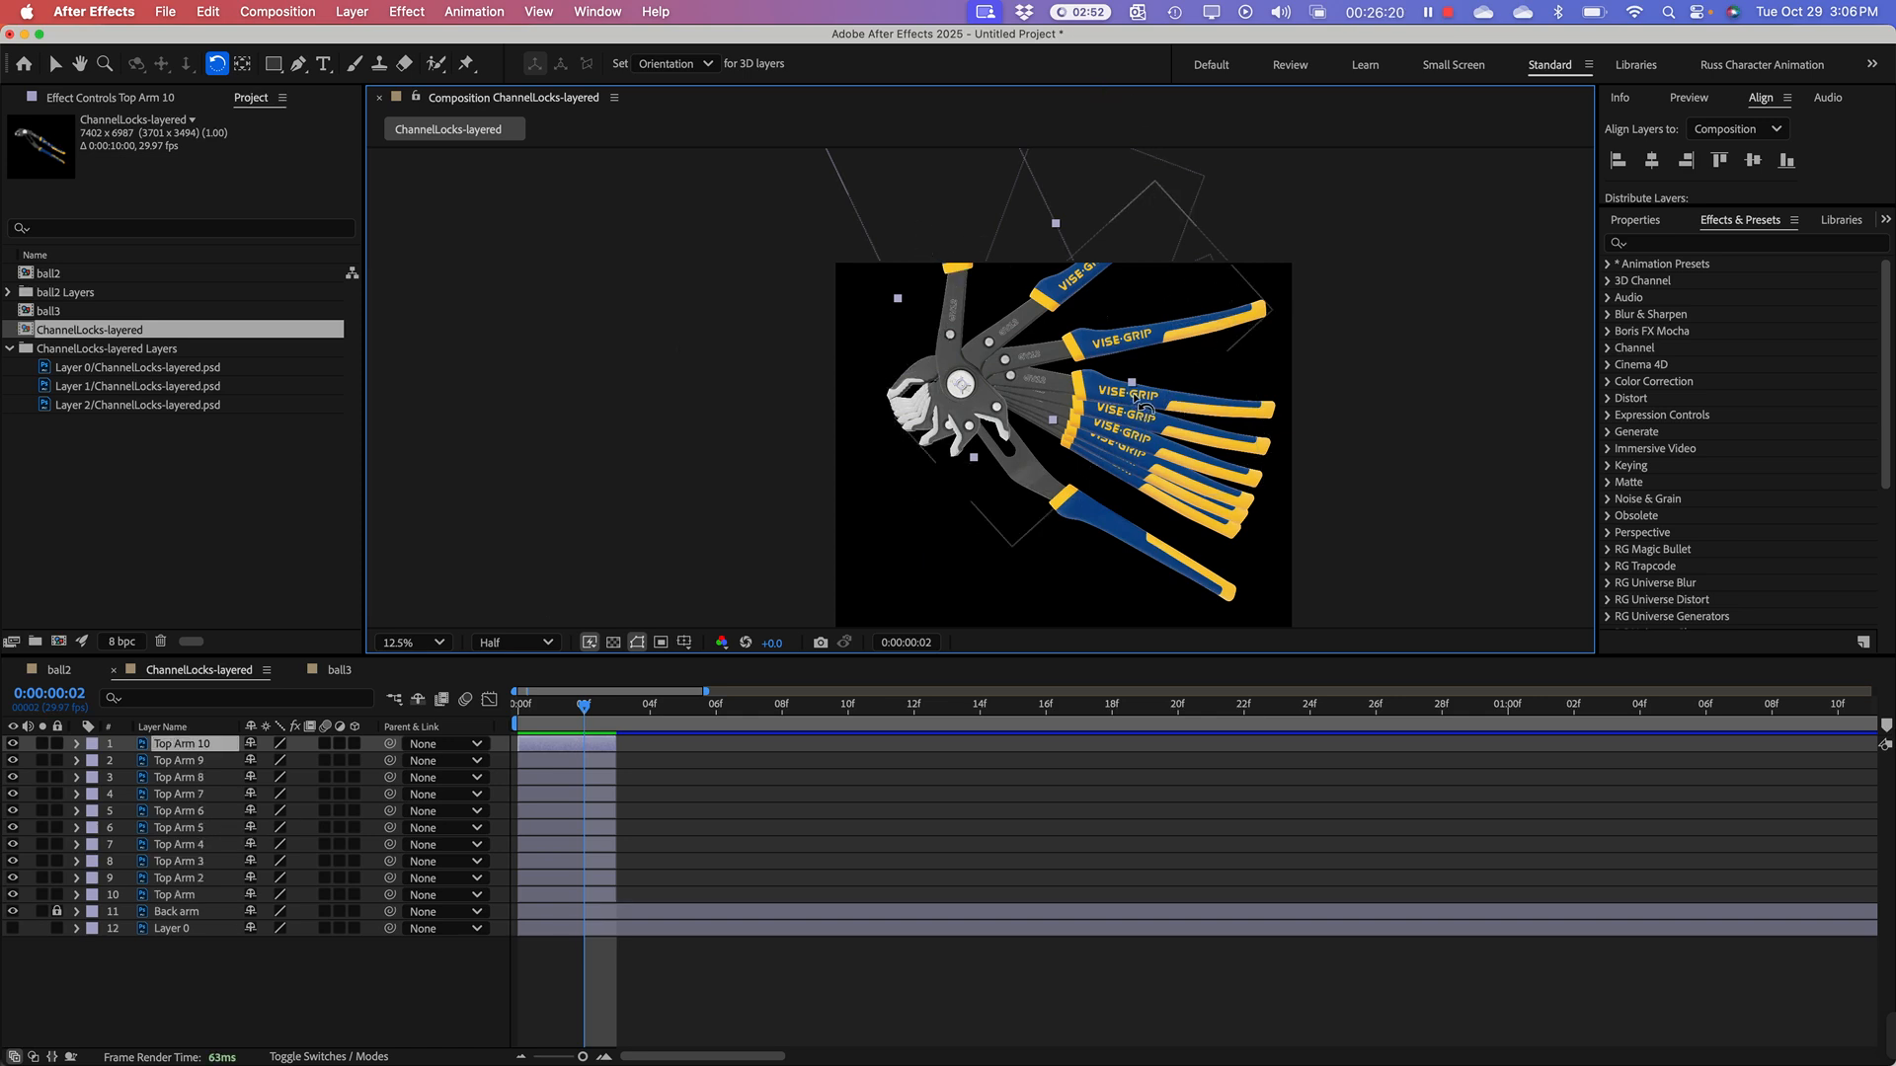
pyautogui.moveTo(1136, 397); pyautogui.dragTo(1129, 178)
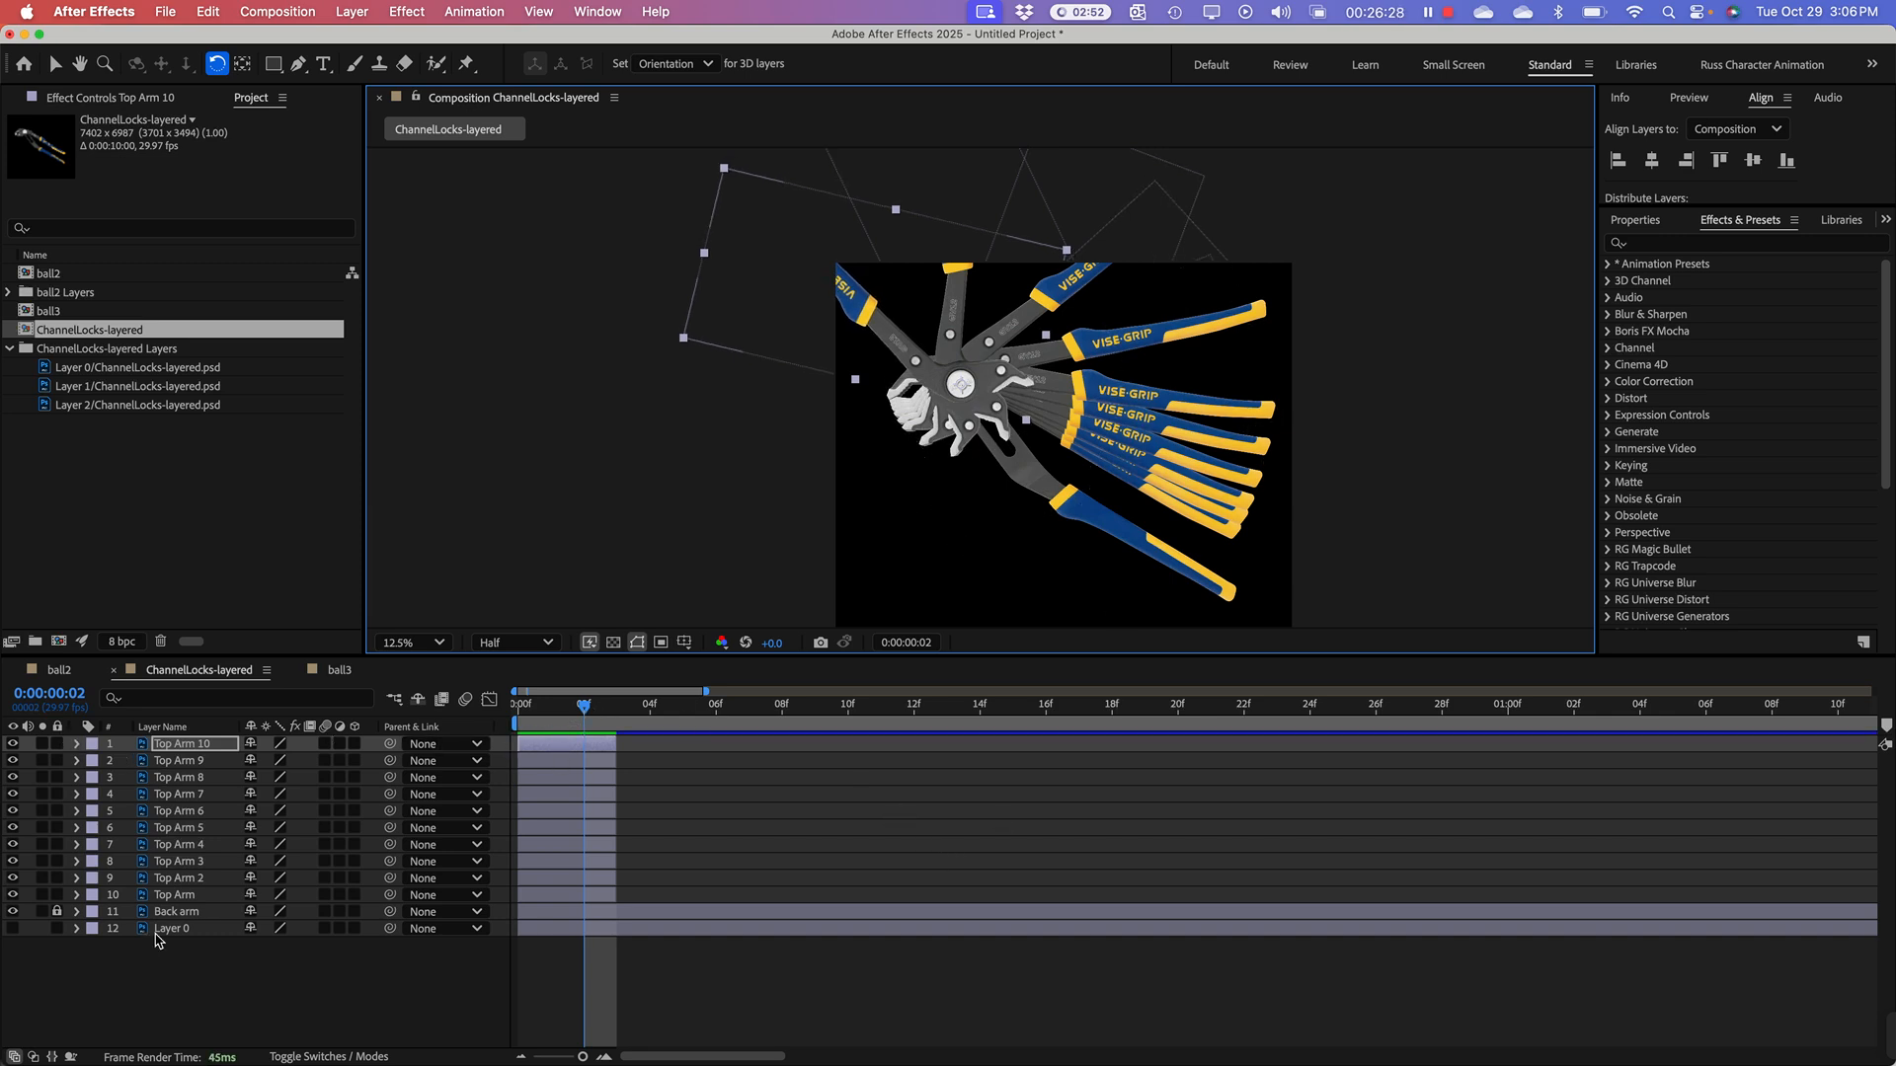
# Step: Sequence all ten Top Arm layers end to end in time, starting from the original Top Arm, with no overlap
pyautogui.click(186, 896)
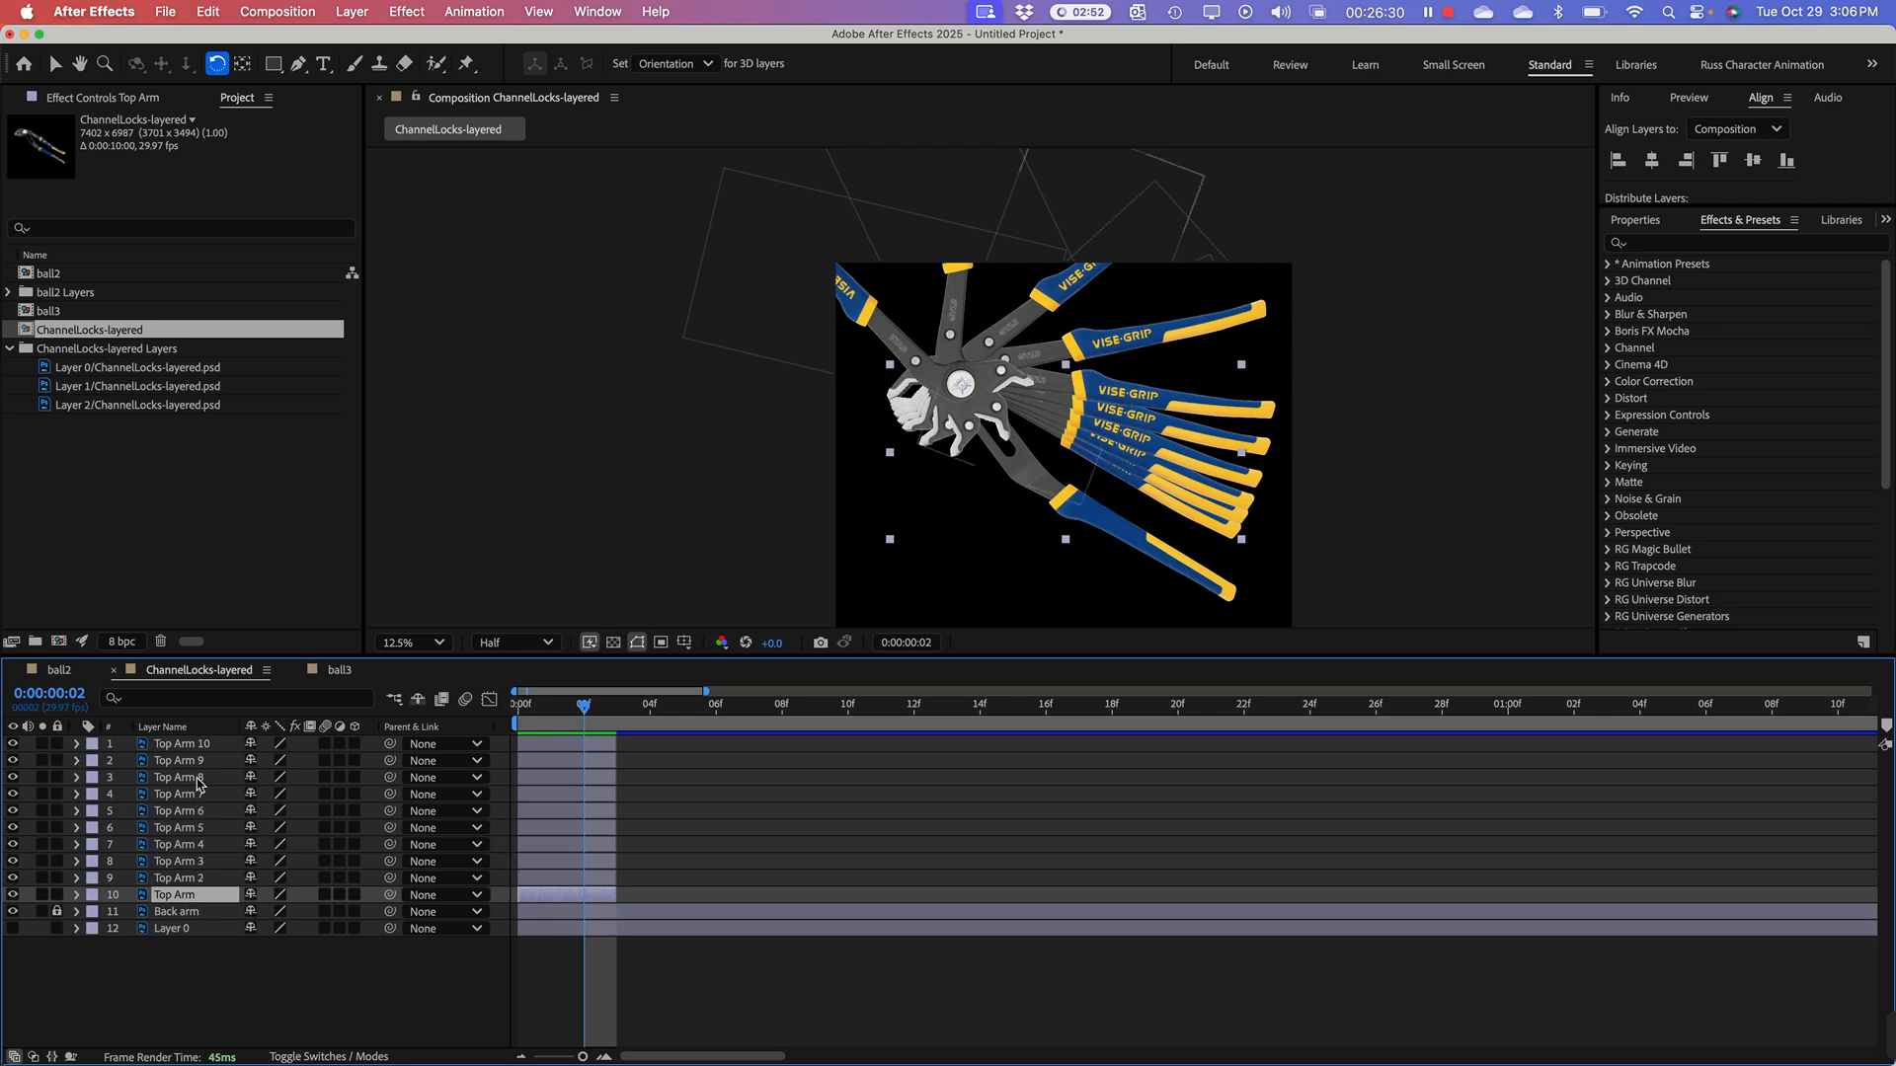
pyautogui.keyDown('shift'); pyautogui.click(189, 745); pyautogui.keyUp('shift')
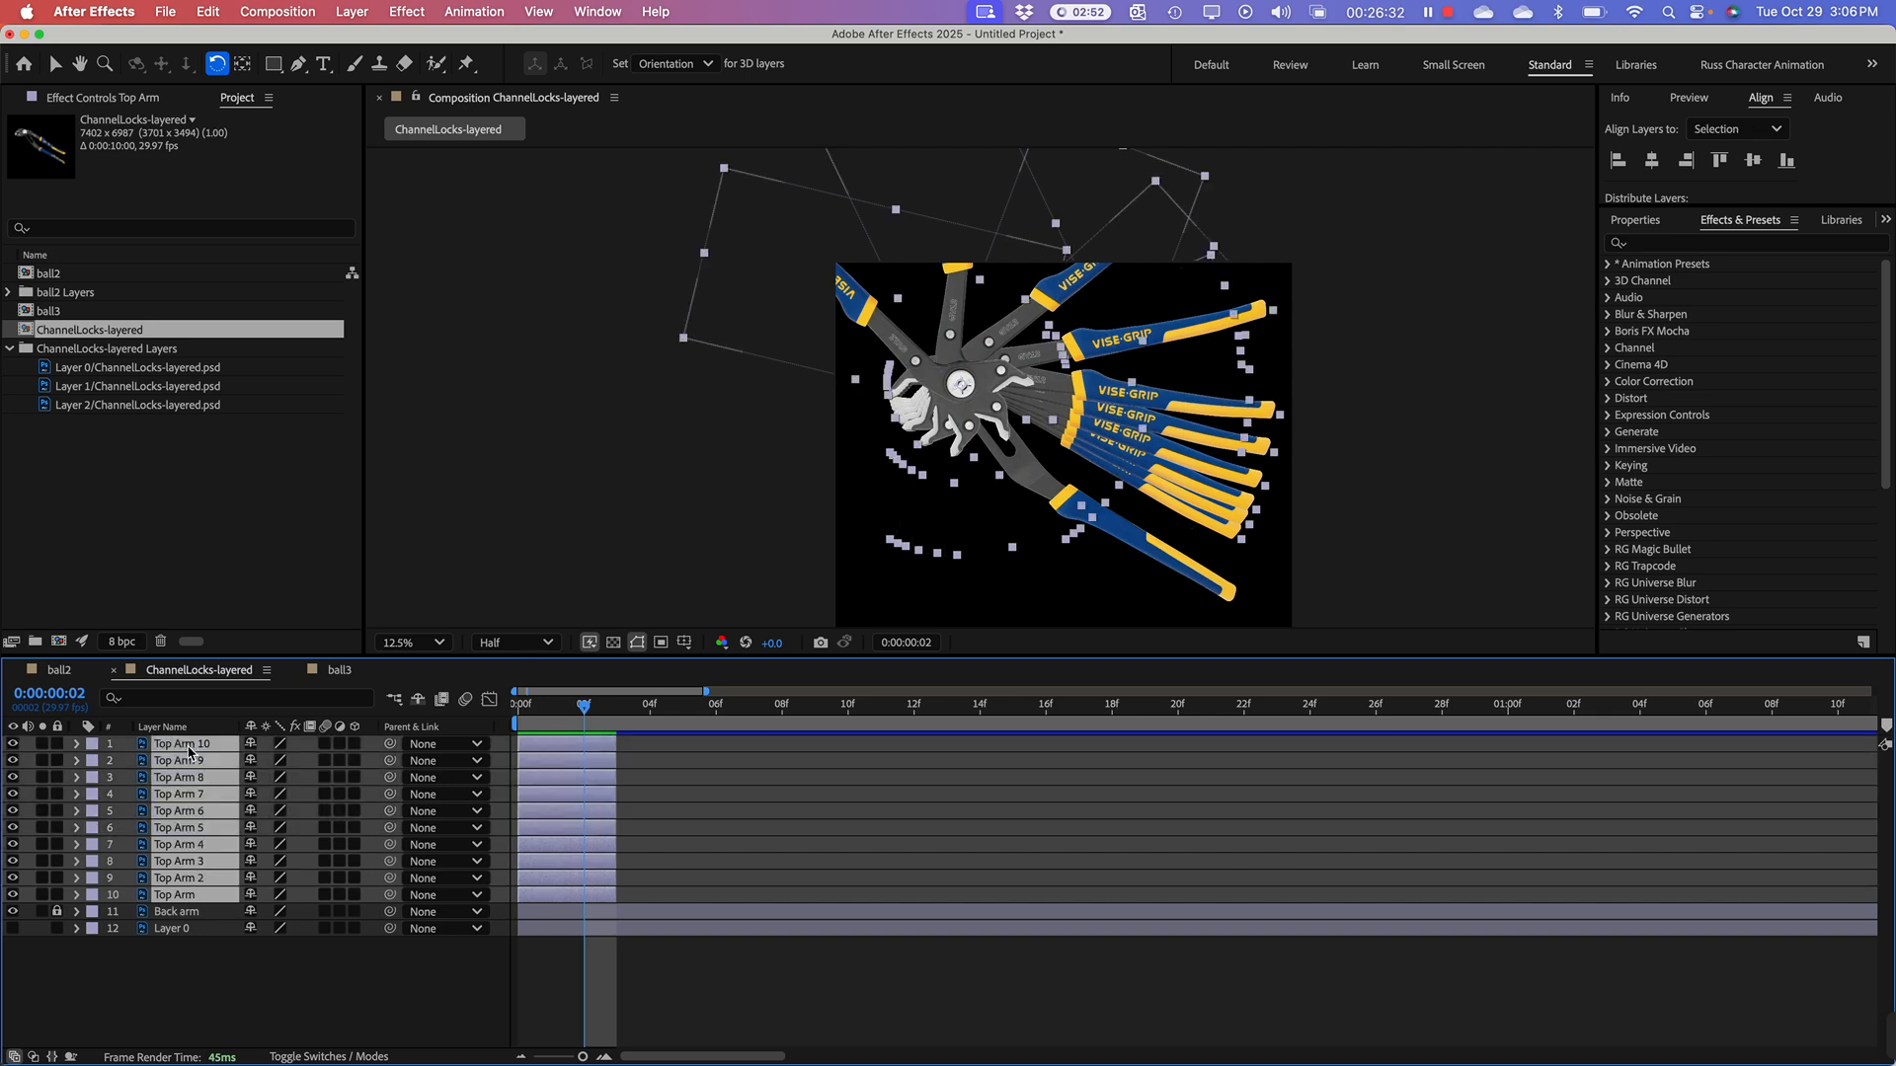
pyautogui.rightClick(189, 751)
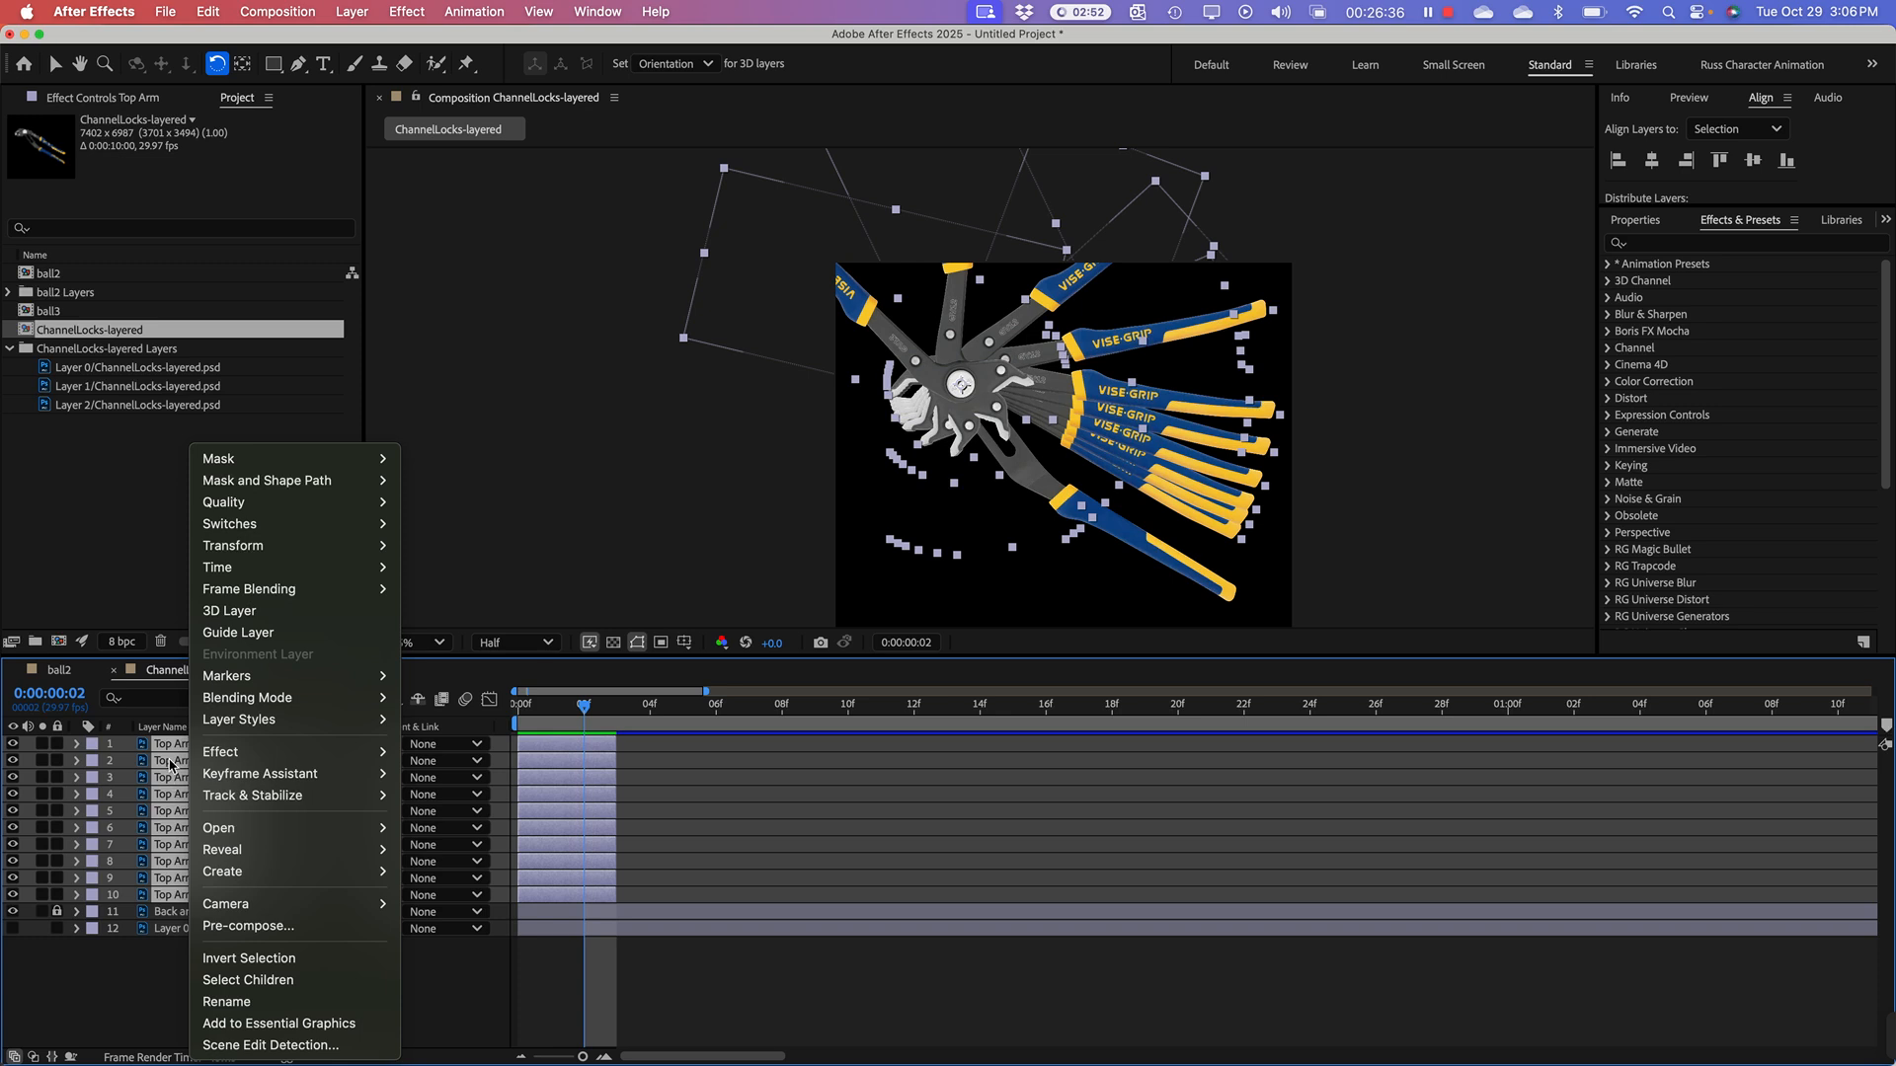
pyautogui.click(174, 844)
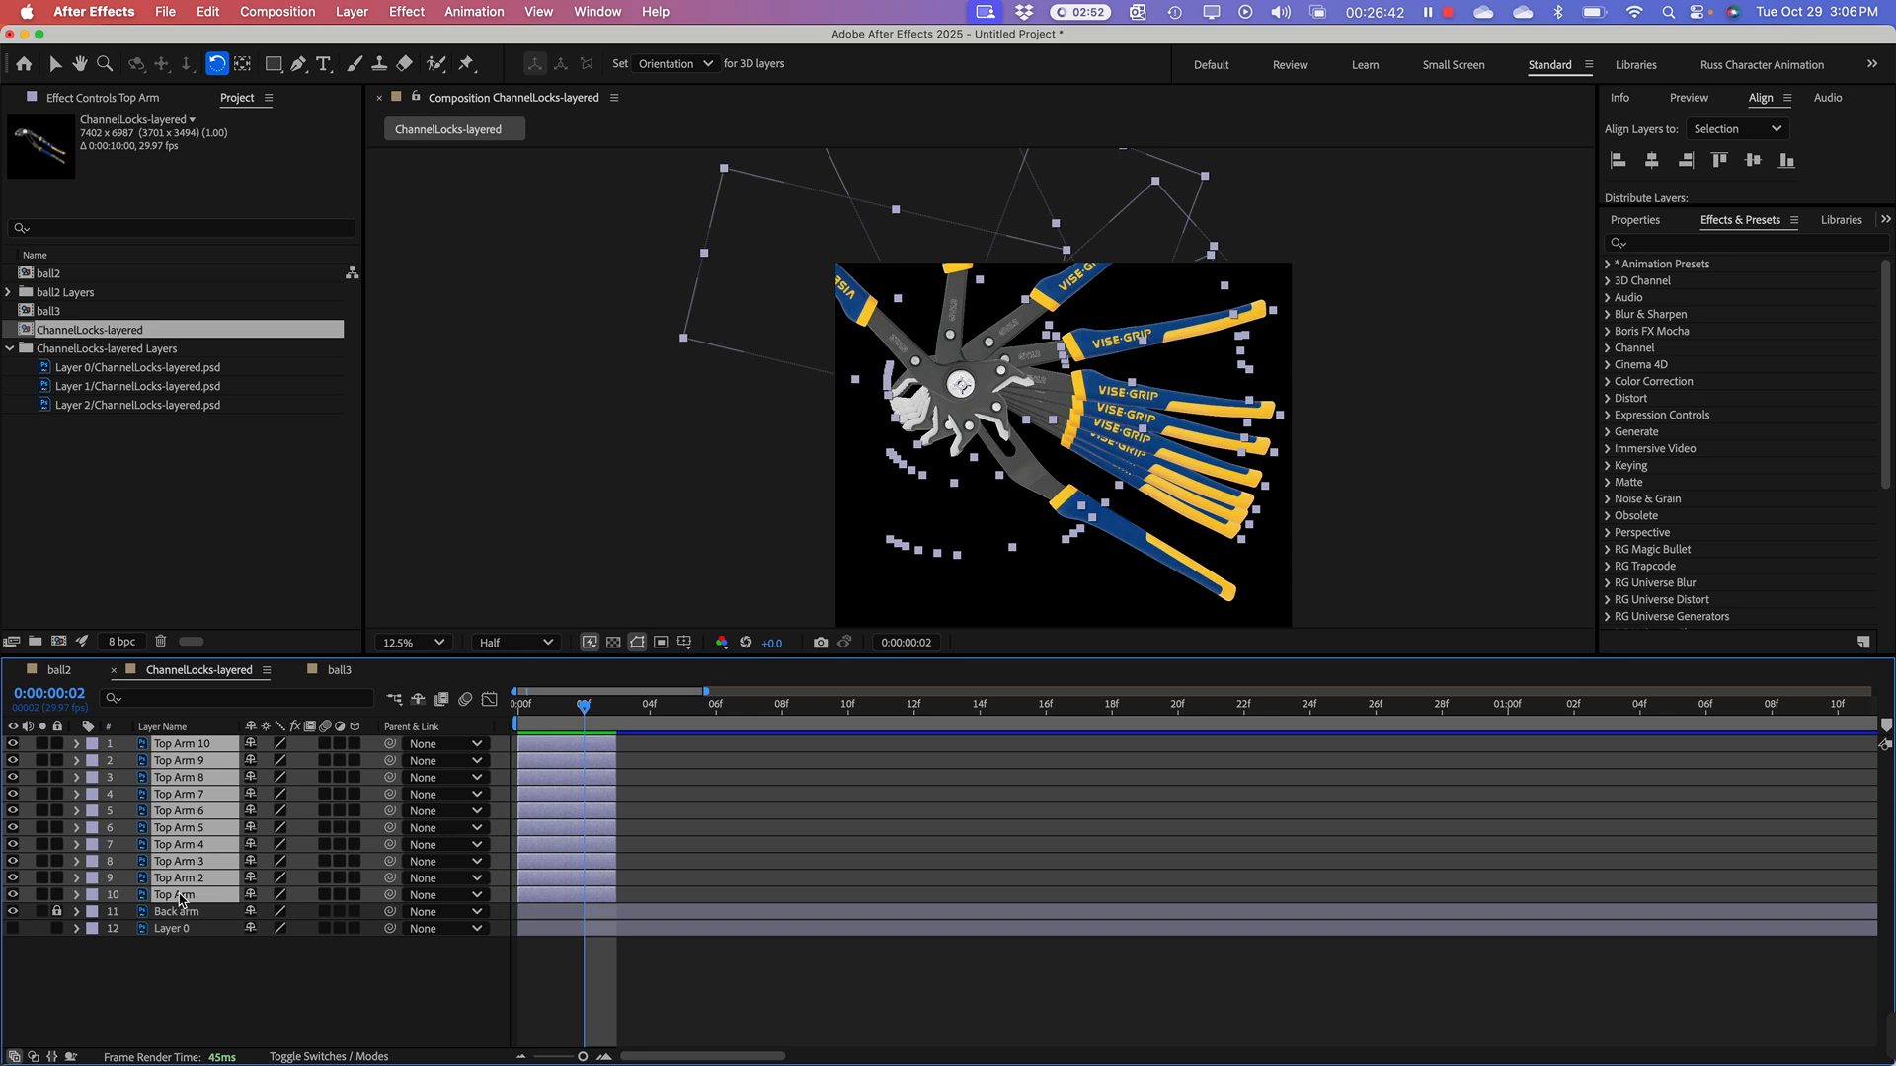
pyautogui.rightClick(180, 772)
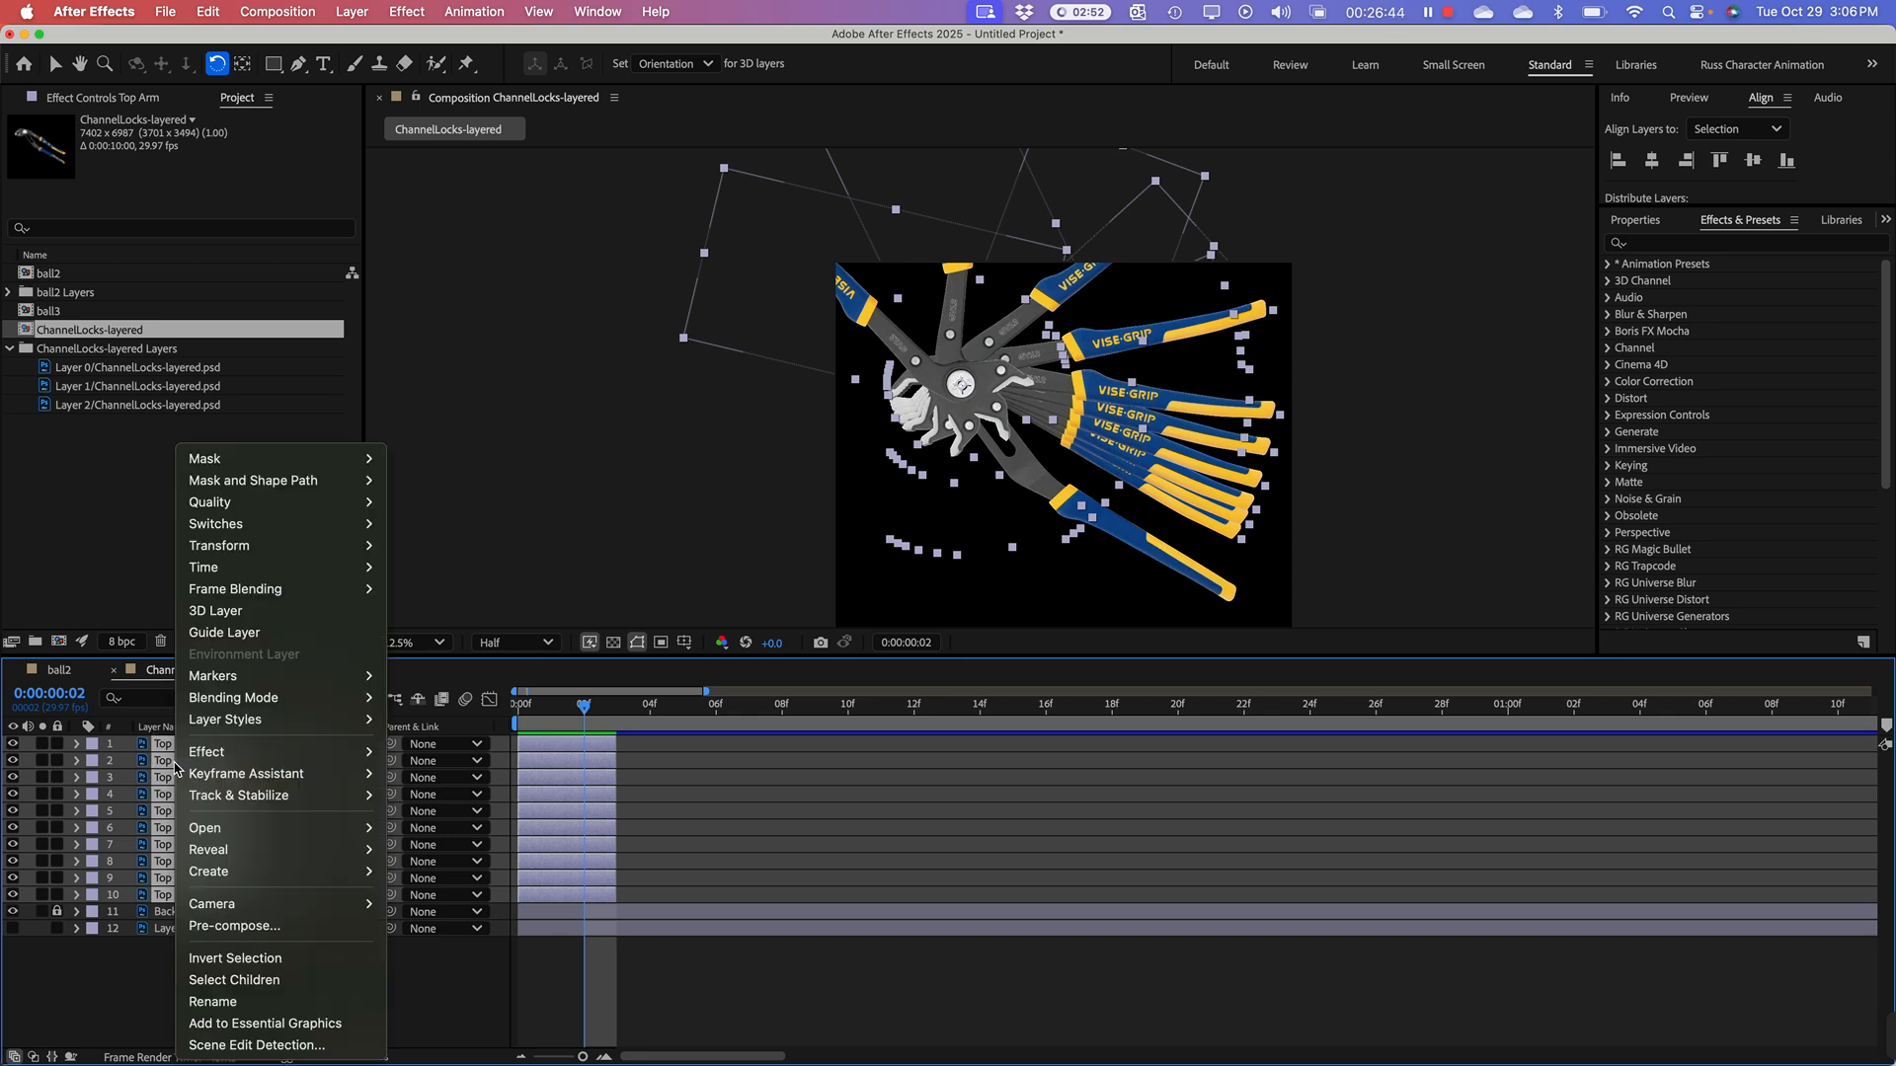
pyautogui.moveTo(235, 773)
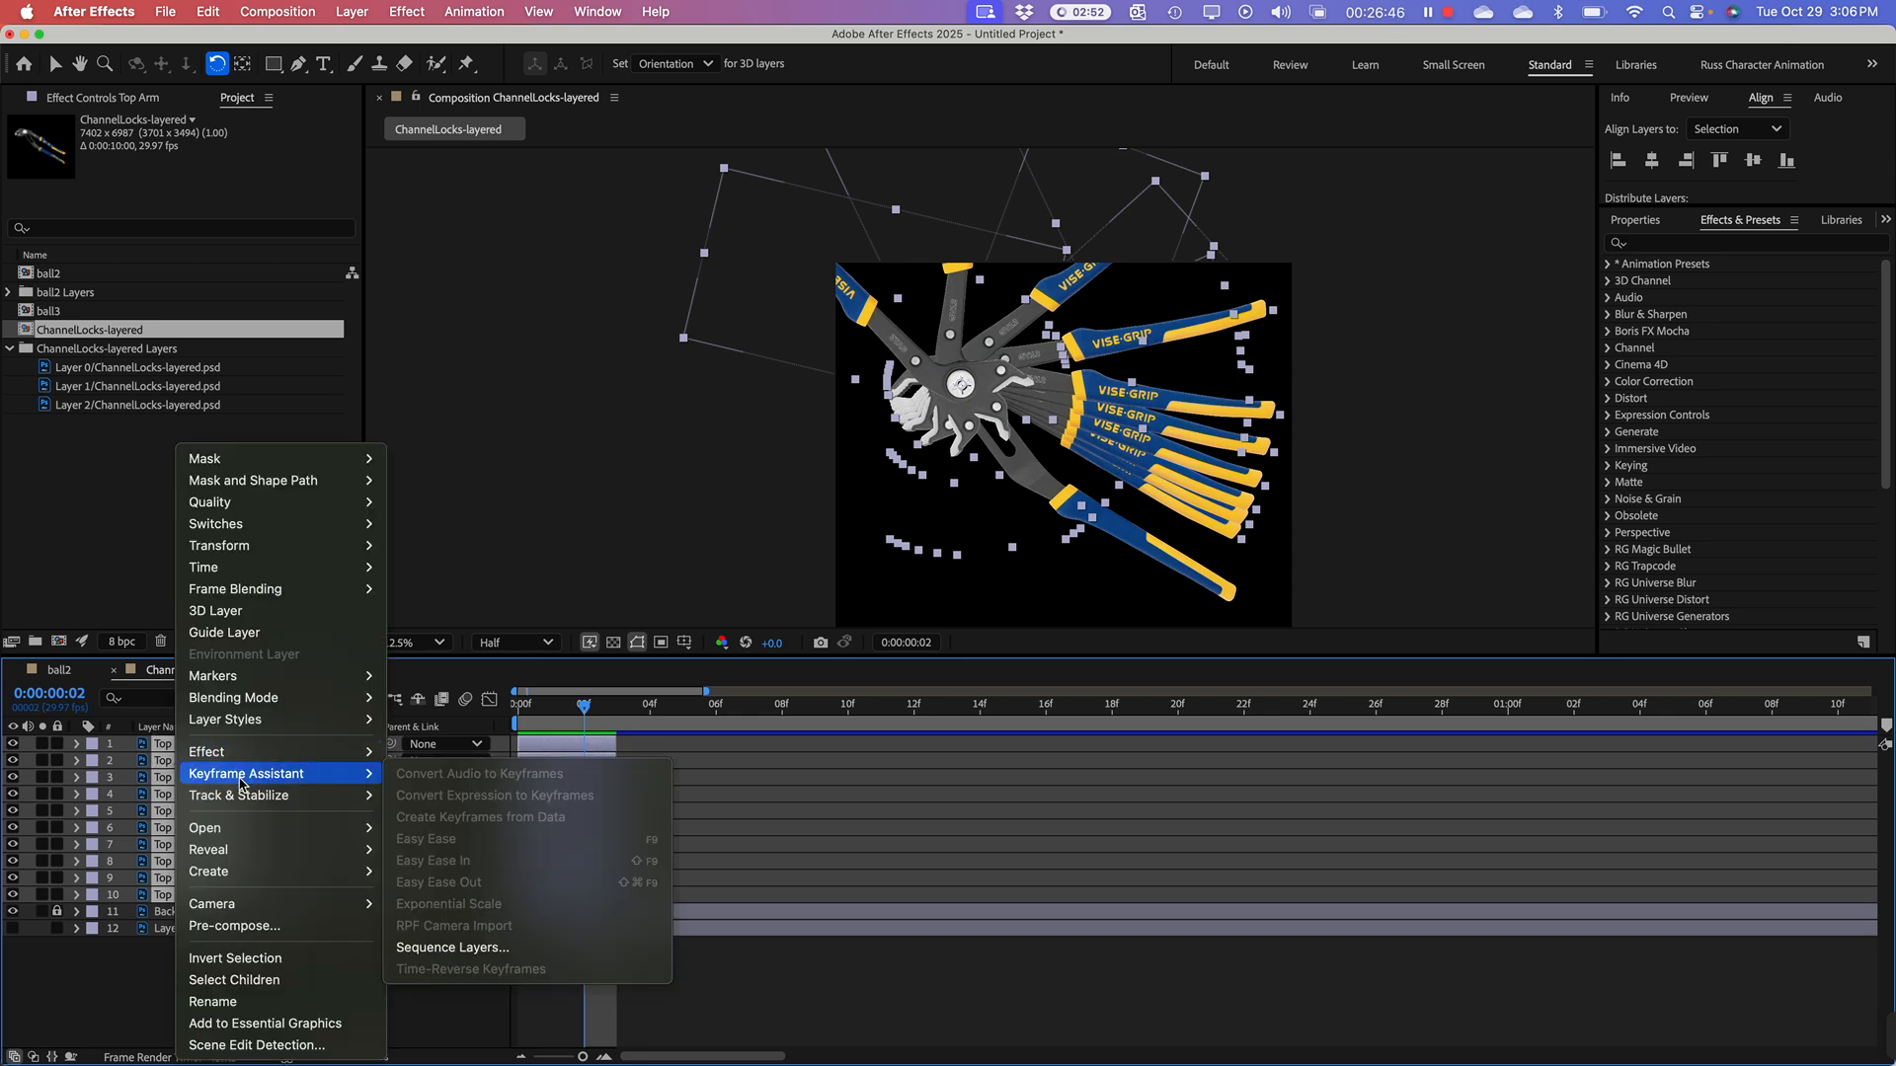
pyautogui.moveTo(301, 751)
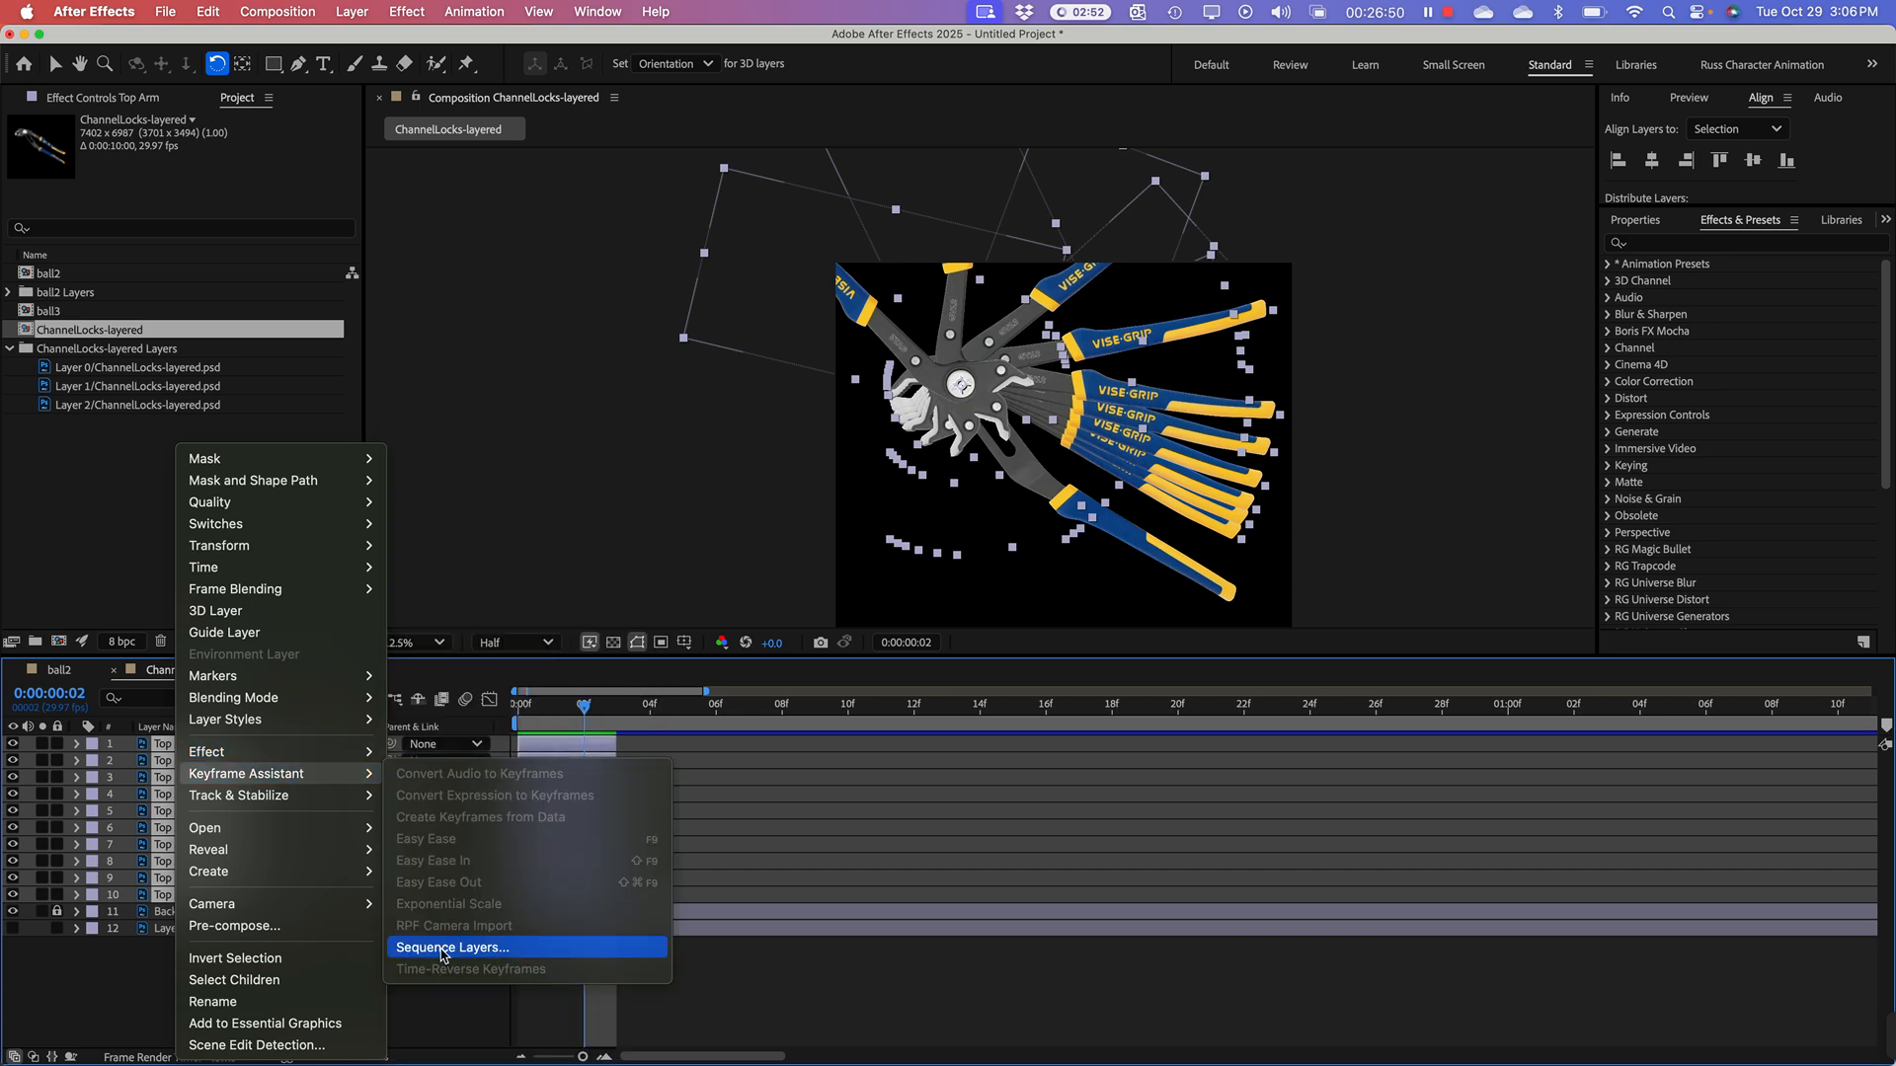
pyautogui.click(441, 949)
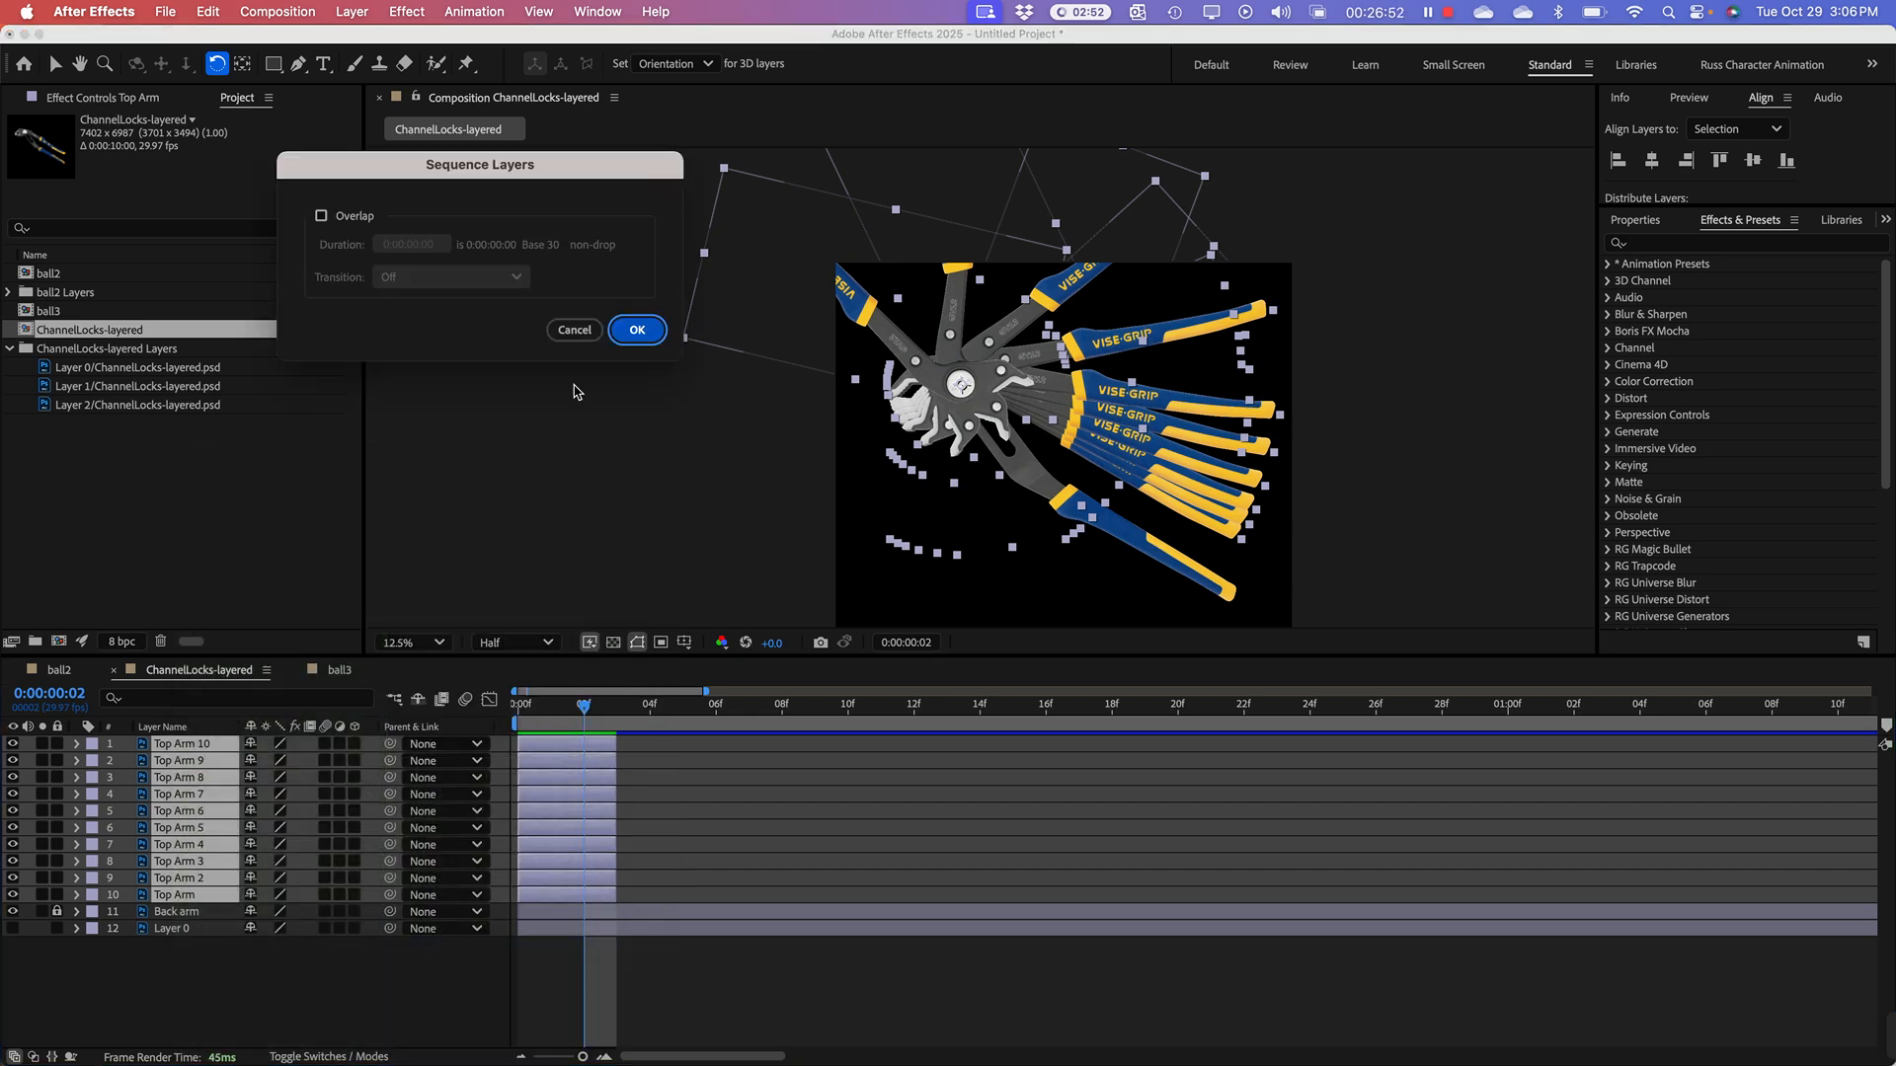
pyautogui.click(637, 330)
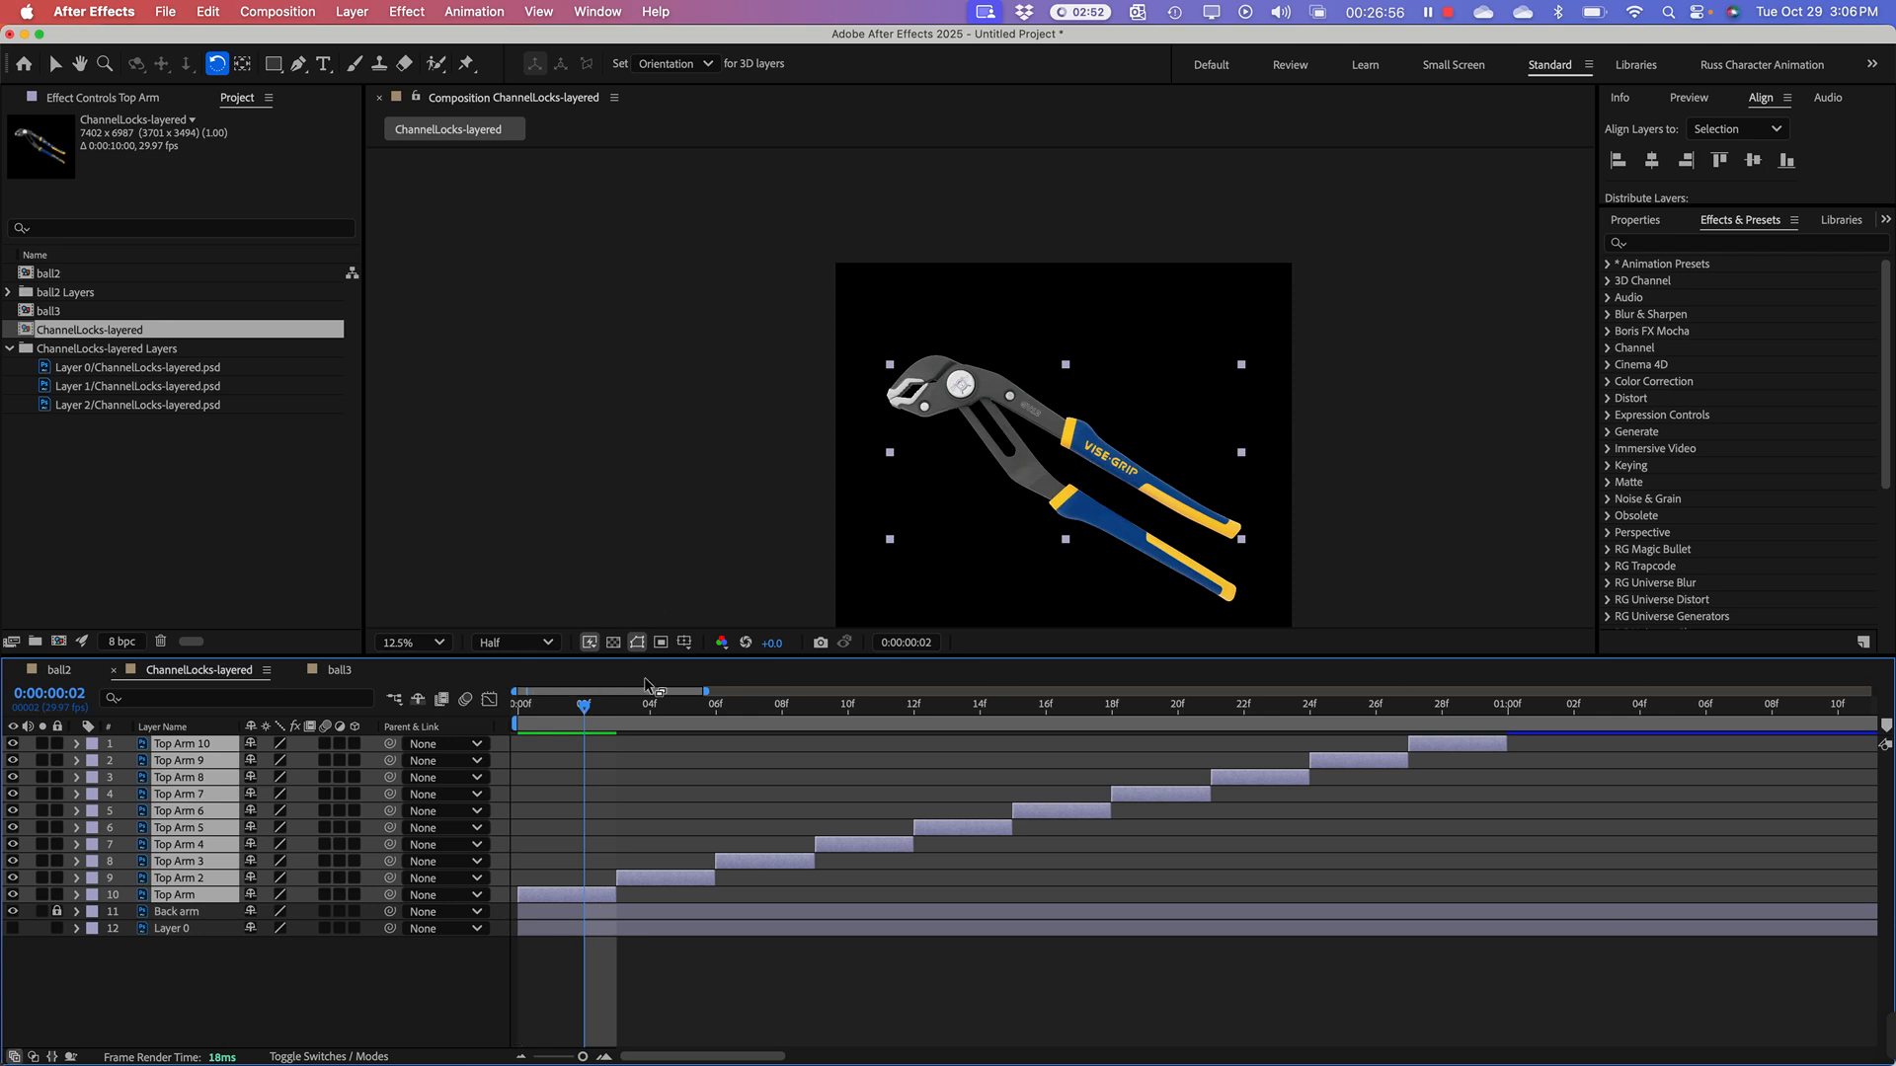
# Step: End the work area at 01:00f, where the last arm layer finishes, and preview the pliers animation
pyautogui.moveTo(708, 691); pyautogui.dragTo(1874, 691)
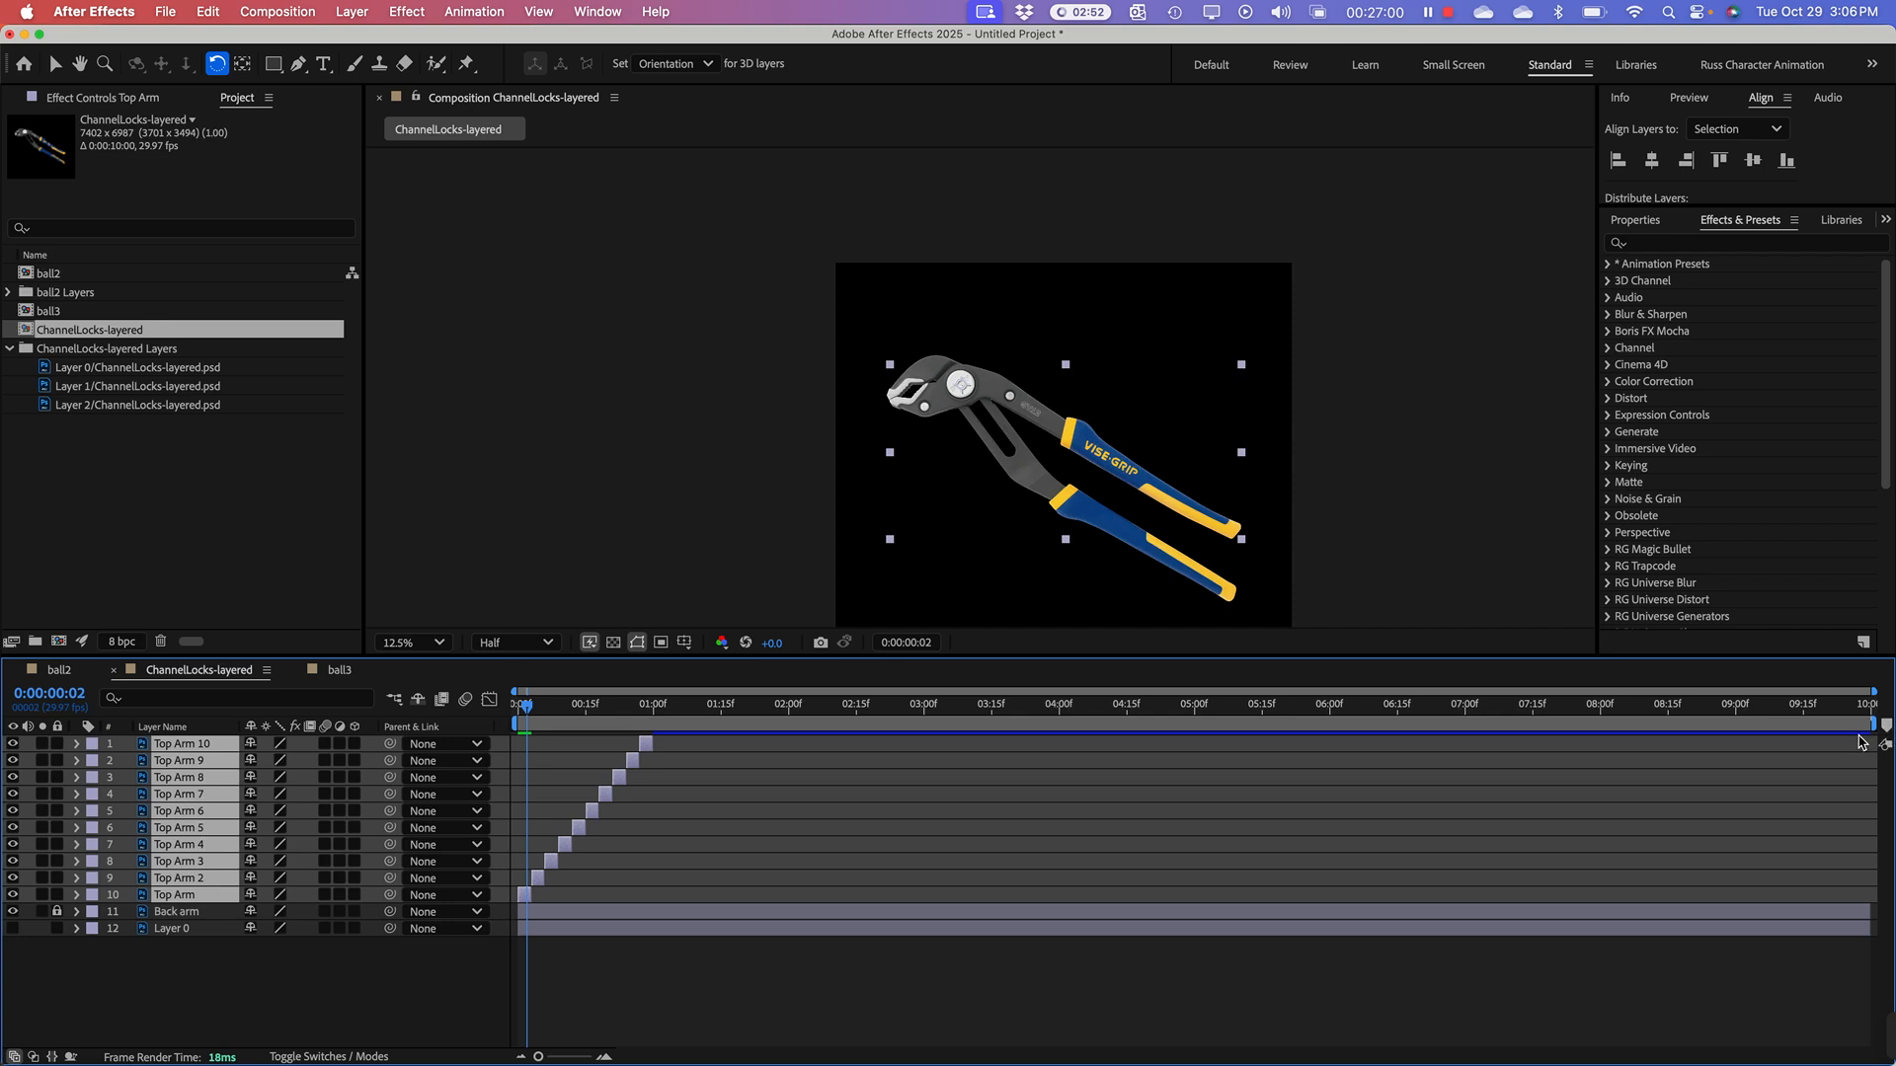
pyautogui.moveTo(1866, 723); pyautogui.dragTo(657, 758)
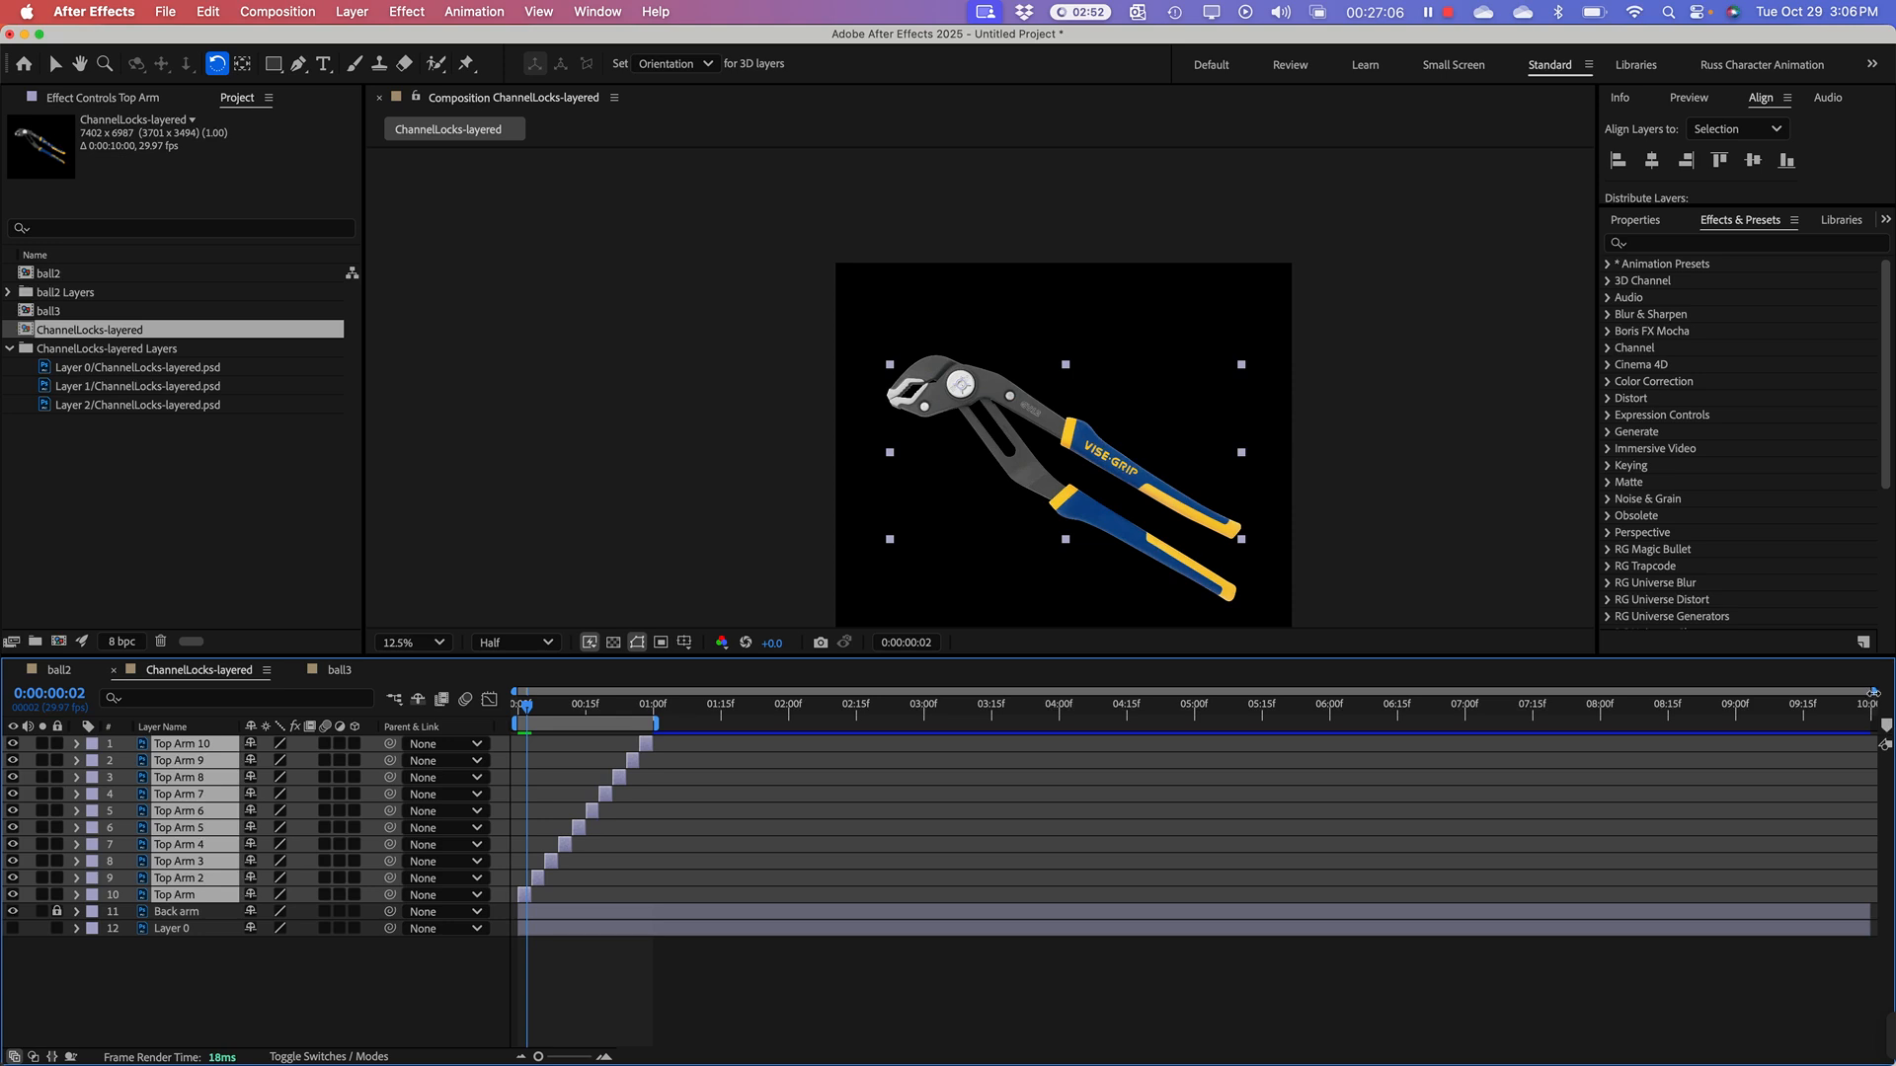
pyautogui.moveTo(1873, 692); pyautogui.dragTo(689, 691)
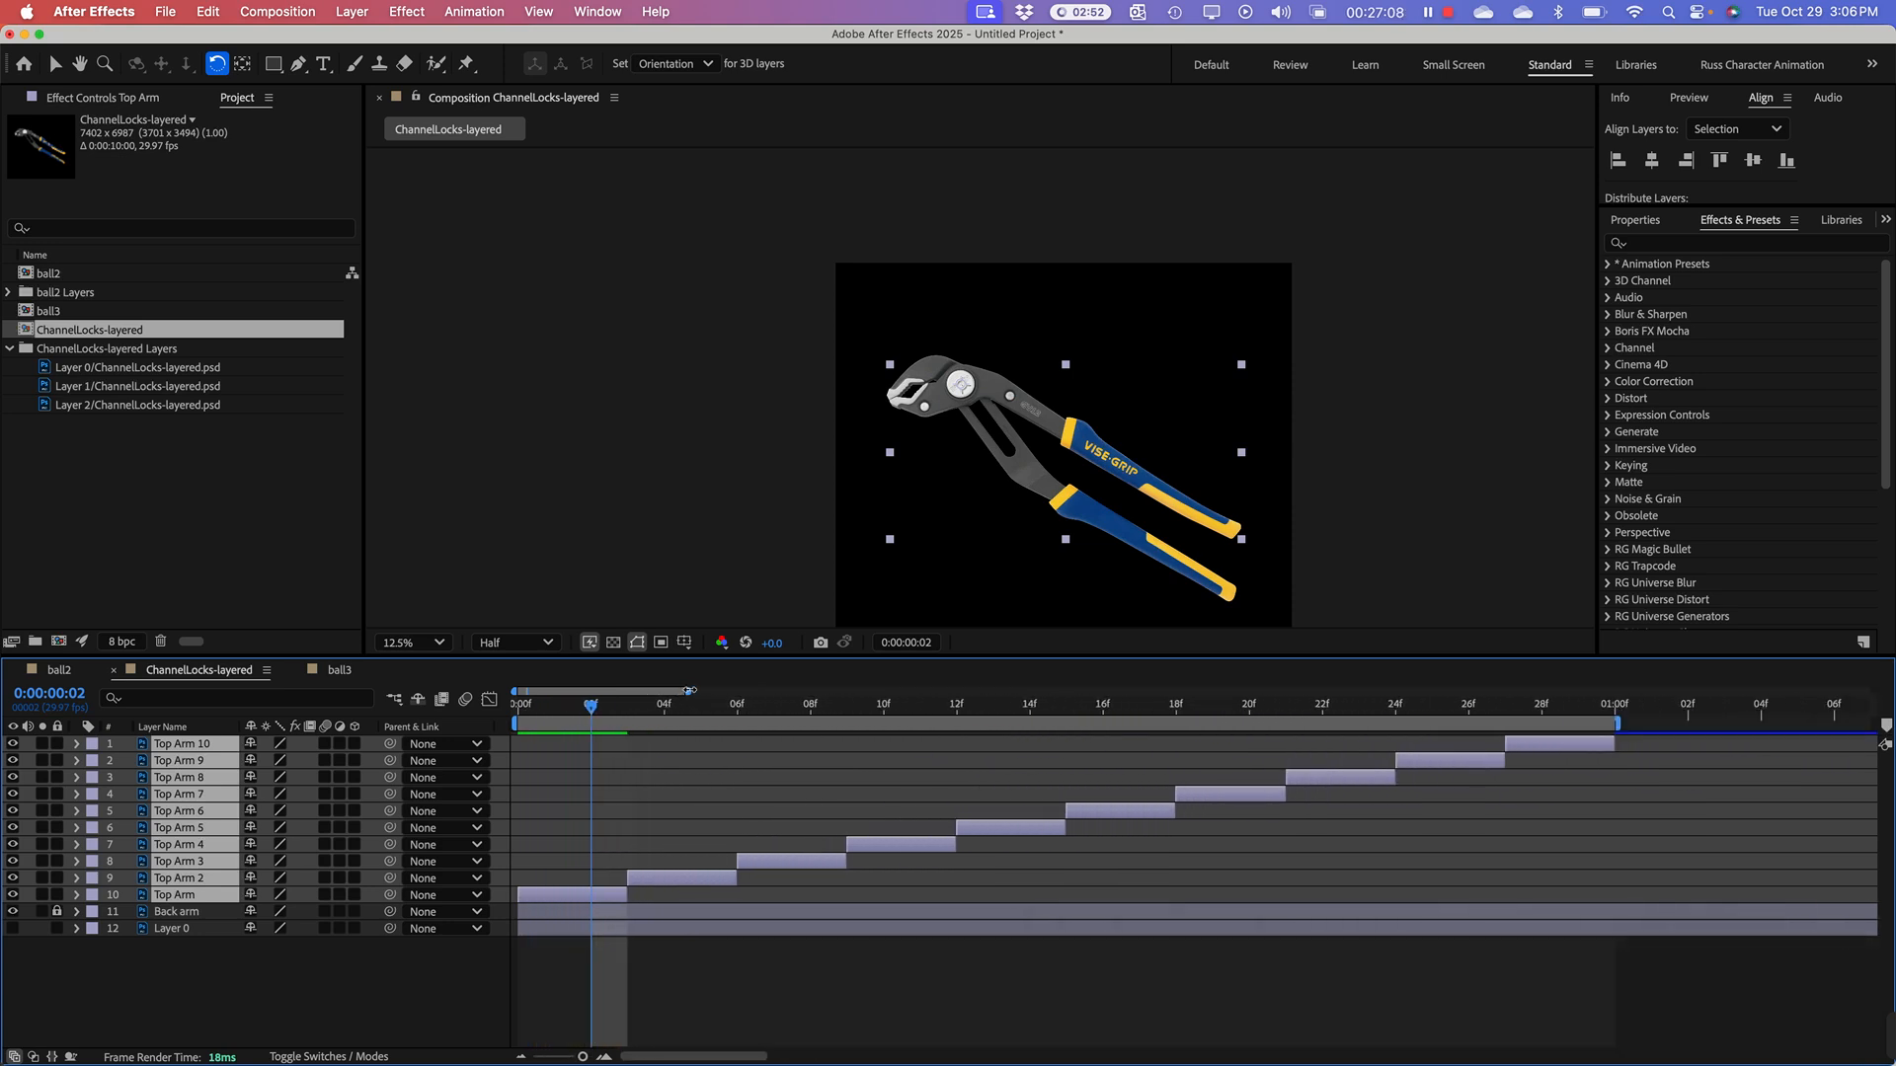
pyautogui.press('space')
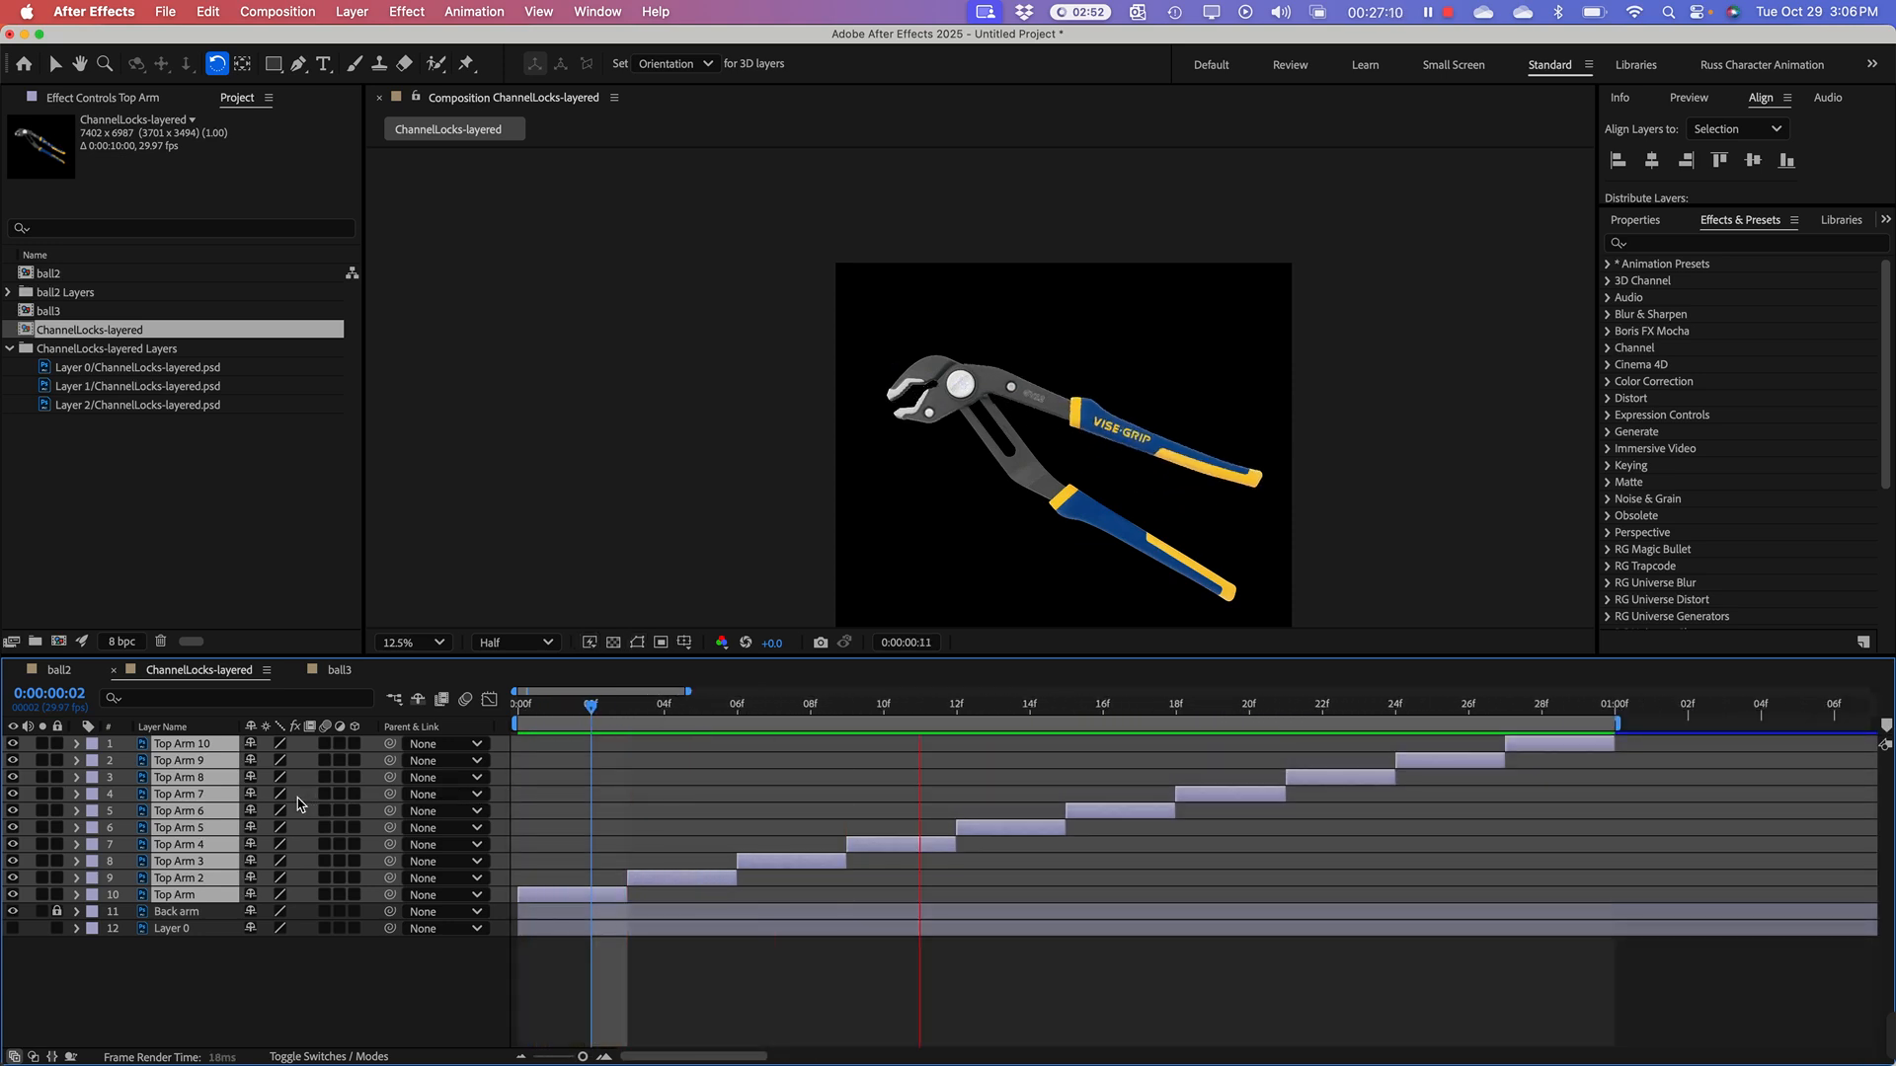
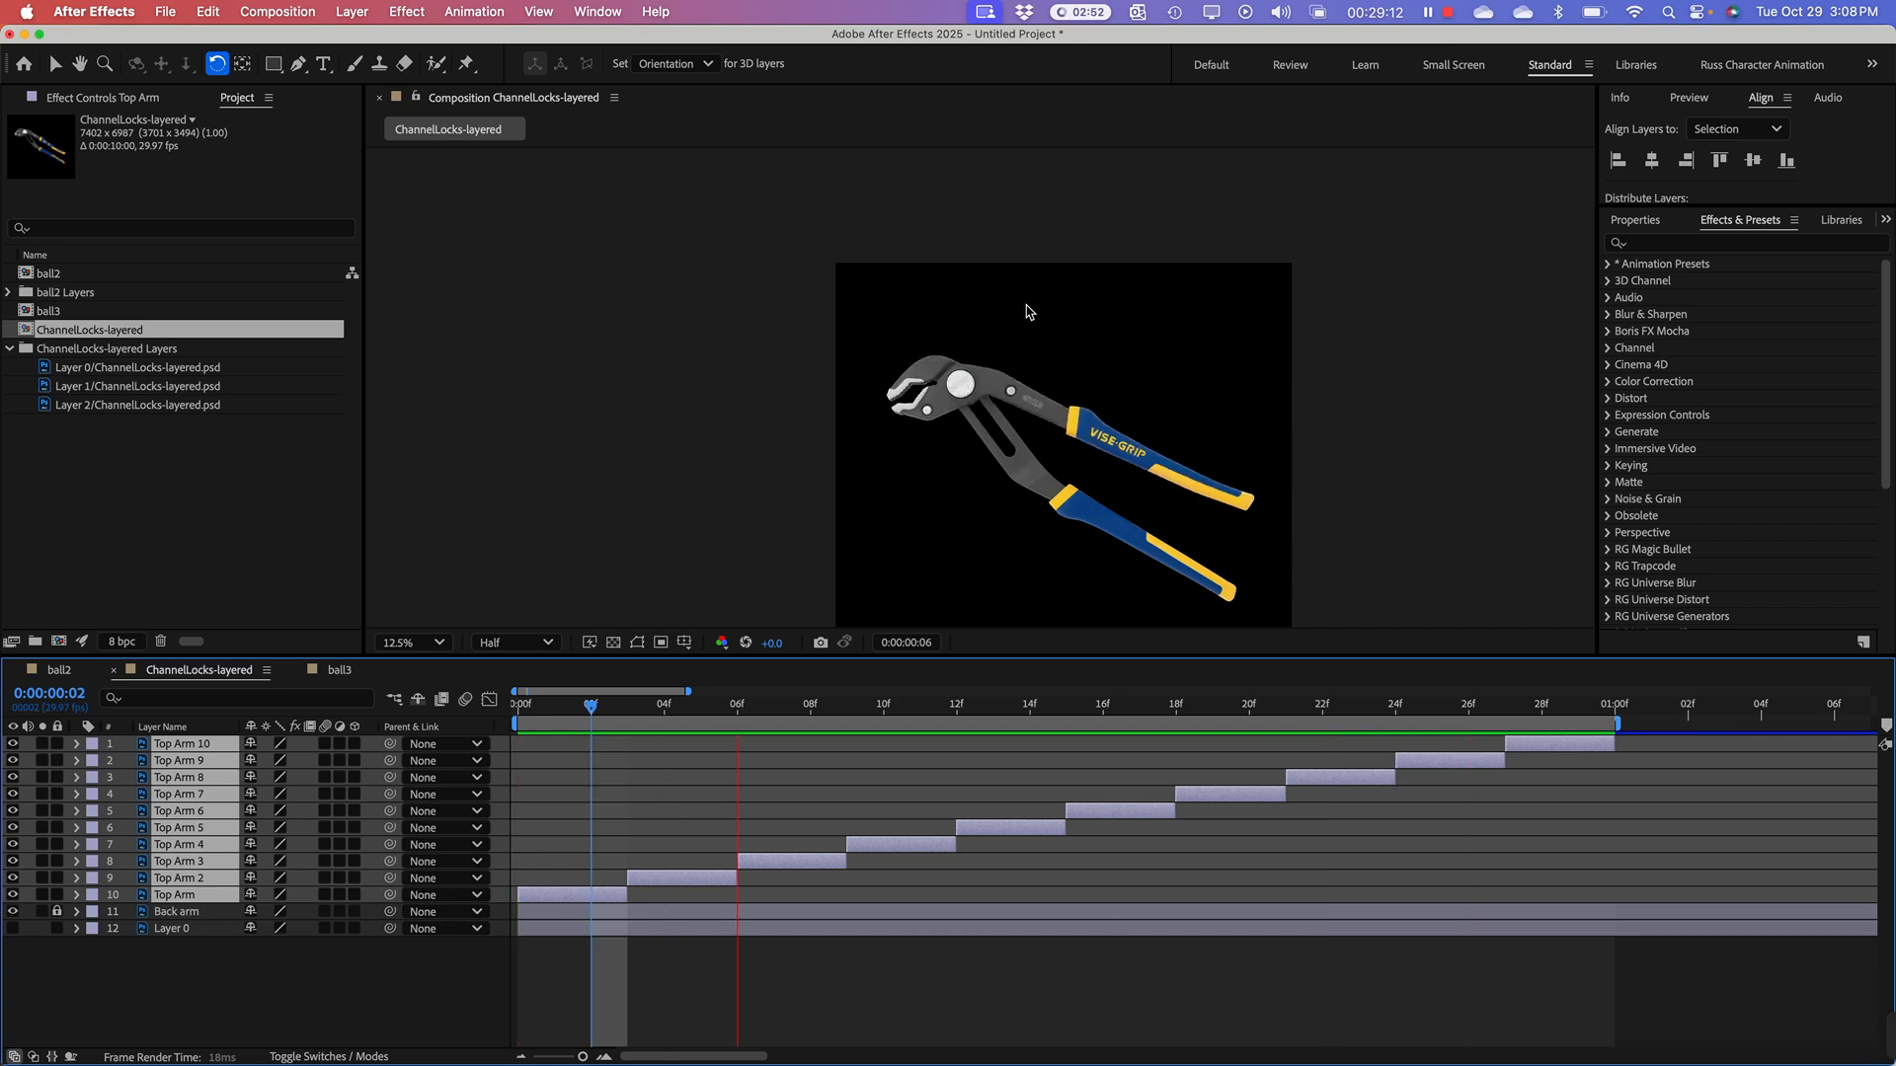
# Step: Play the finished ChannelLocks_1.mp4 example in QuickTime Player, then move its window aside and return to After Effects
pyautogui.press('space')
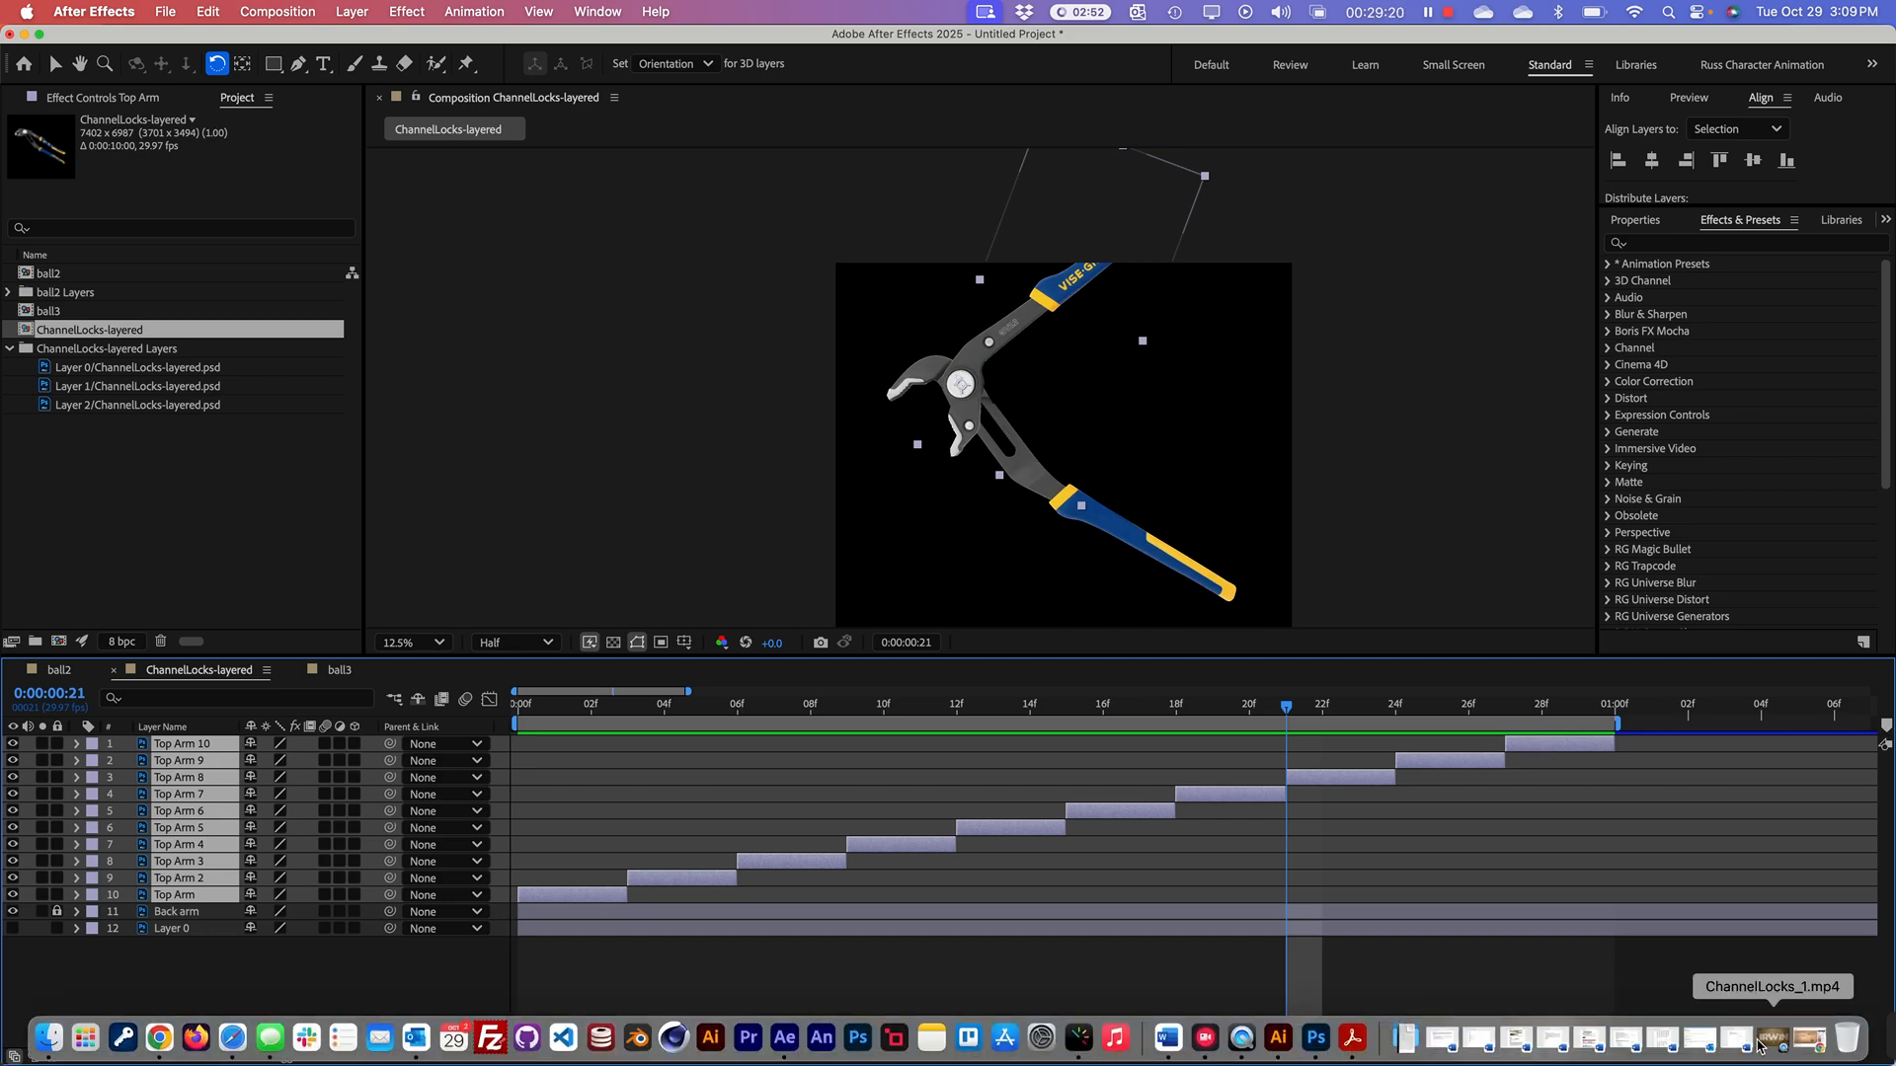
pyautogui.click(1764, 1044)
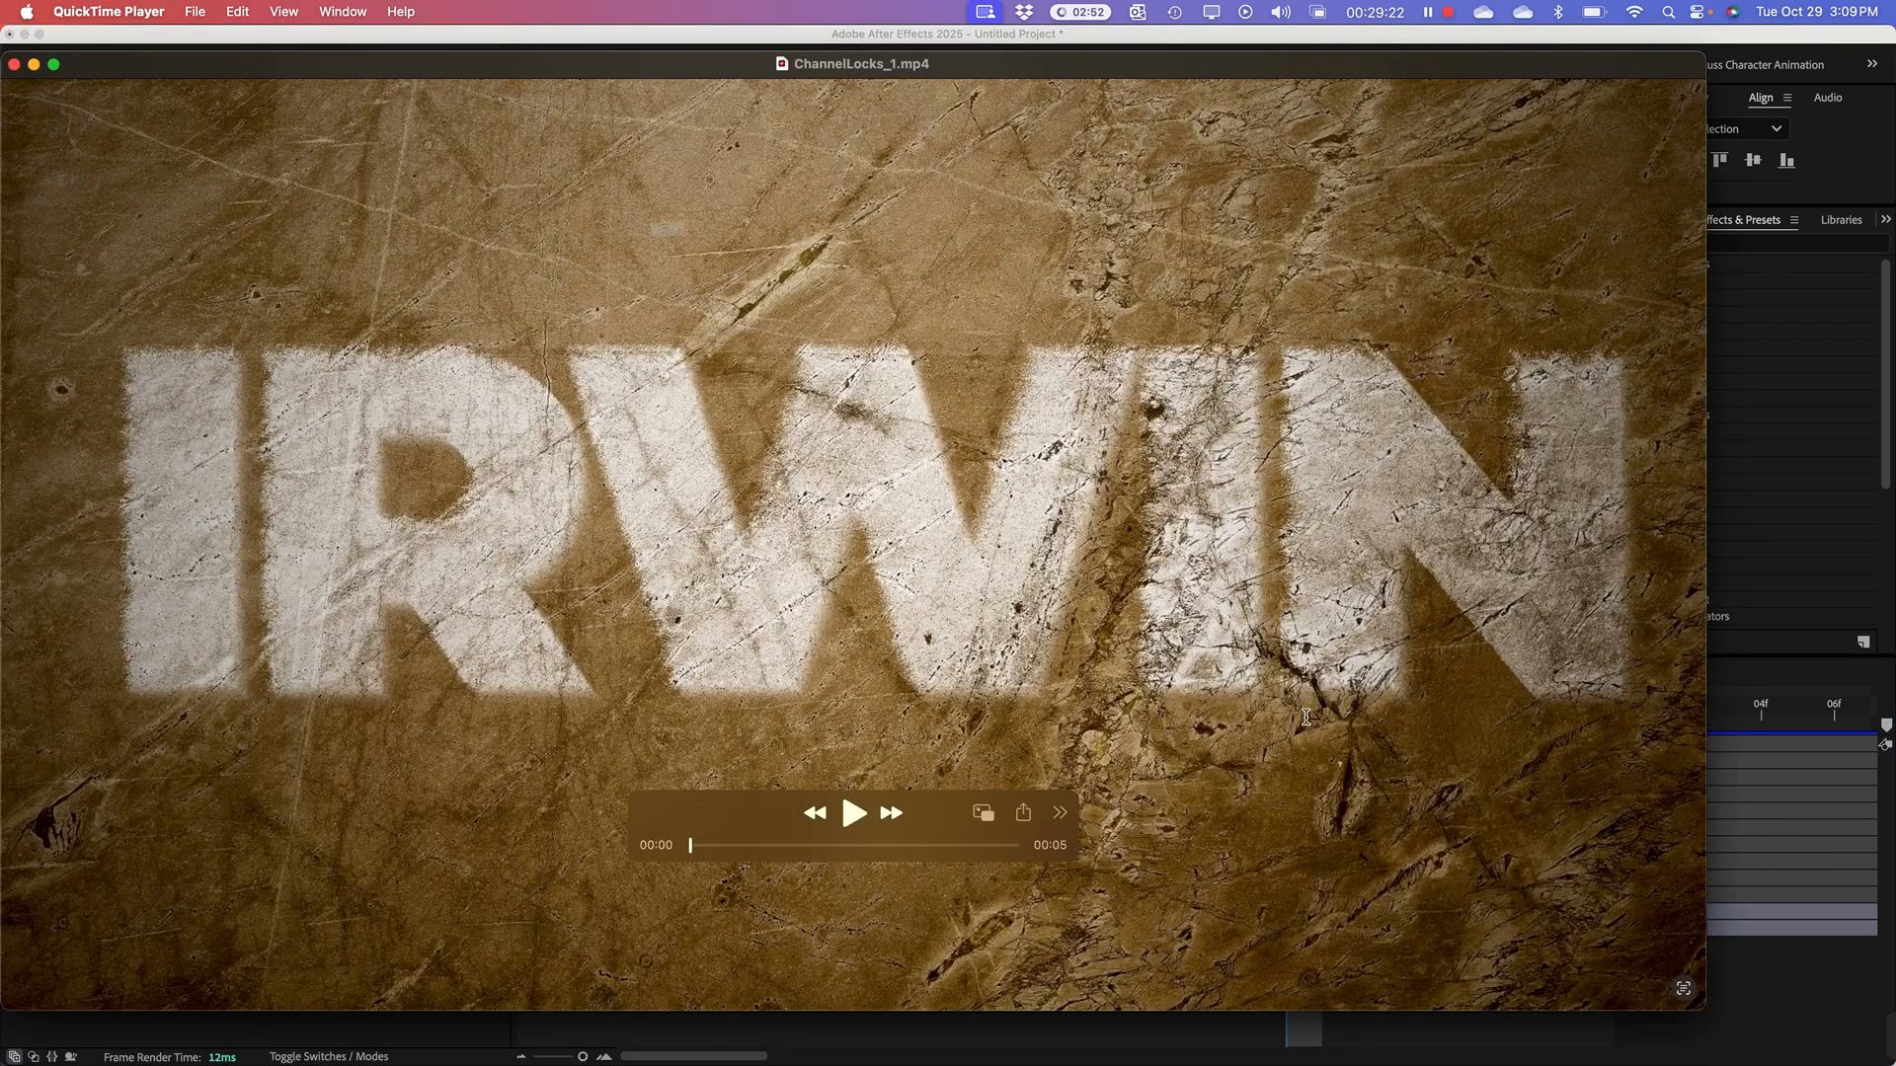
pyautogui.press('space')
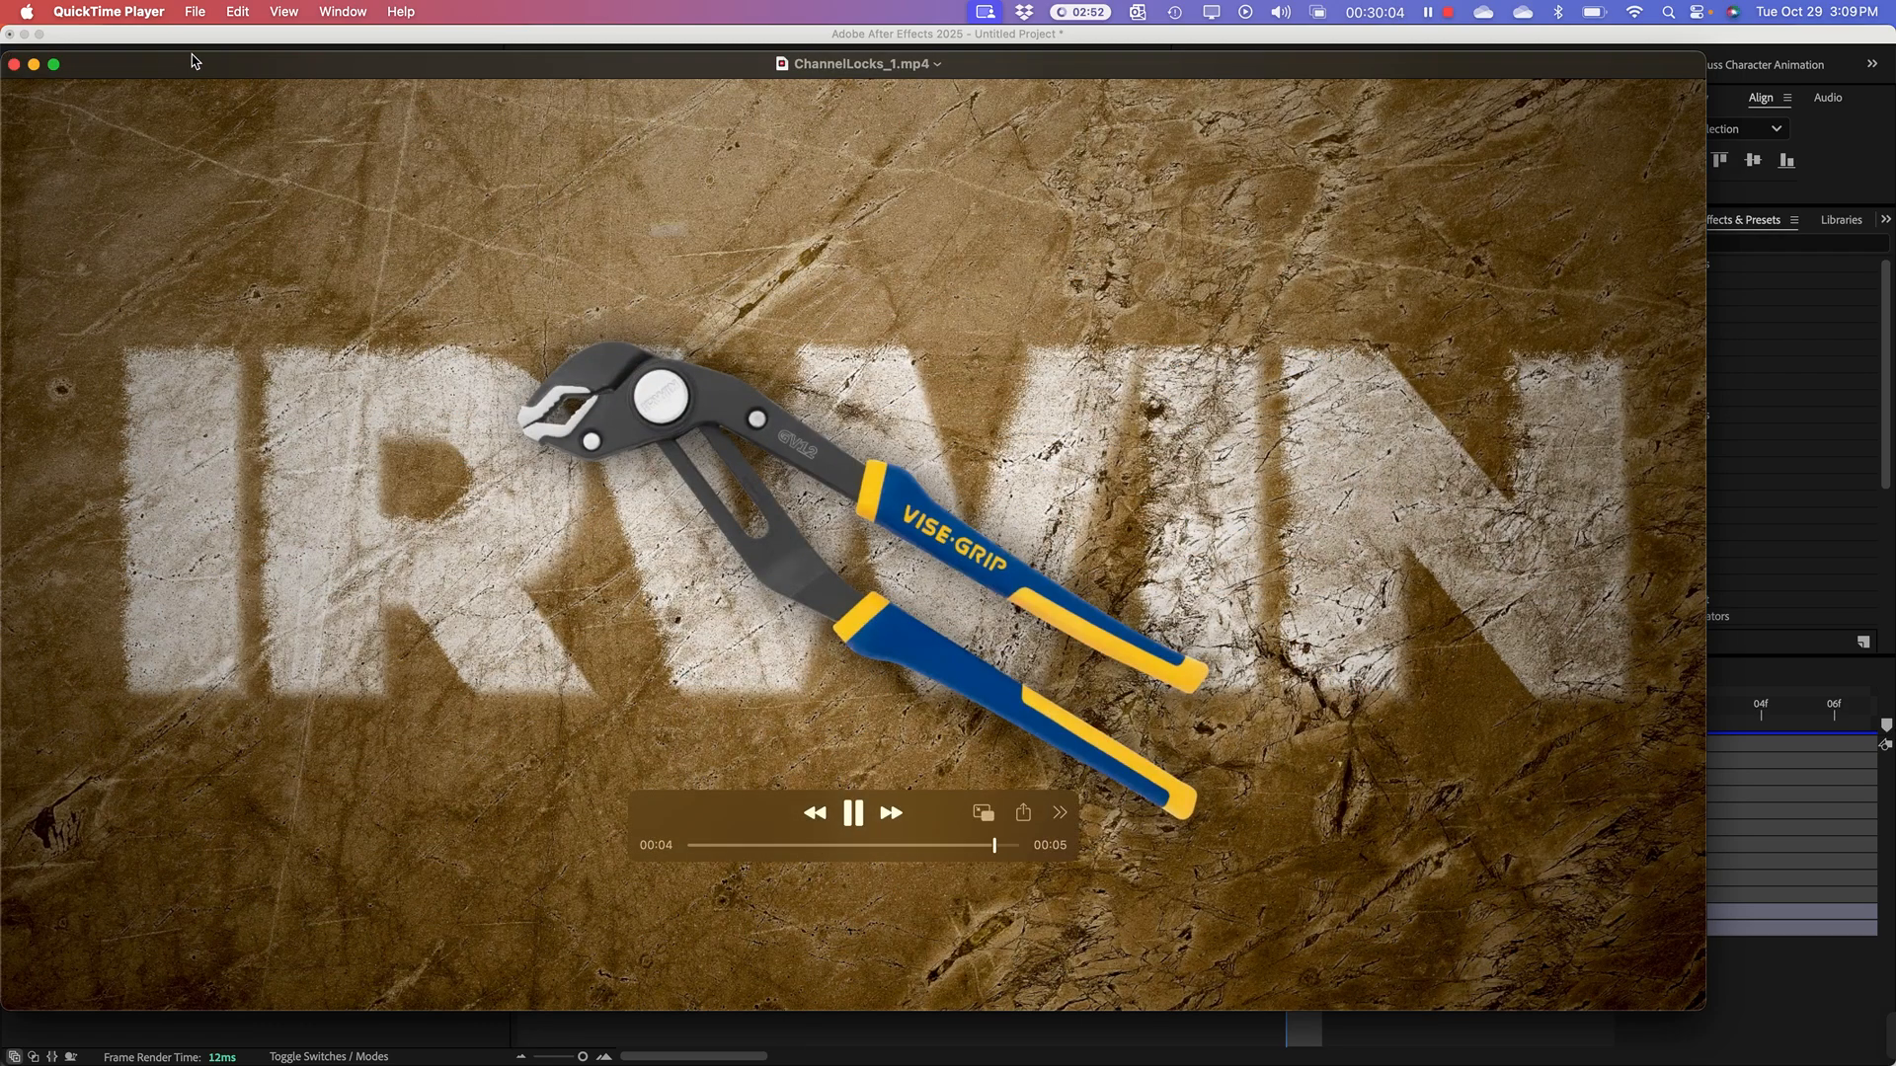
pyautogui.moveTo(197, 68); pyautogui.dragTo(577, 813)
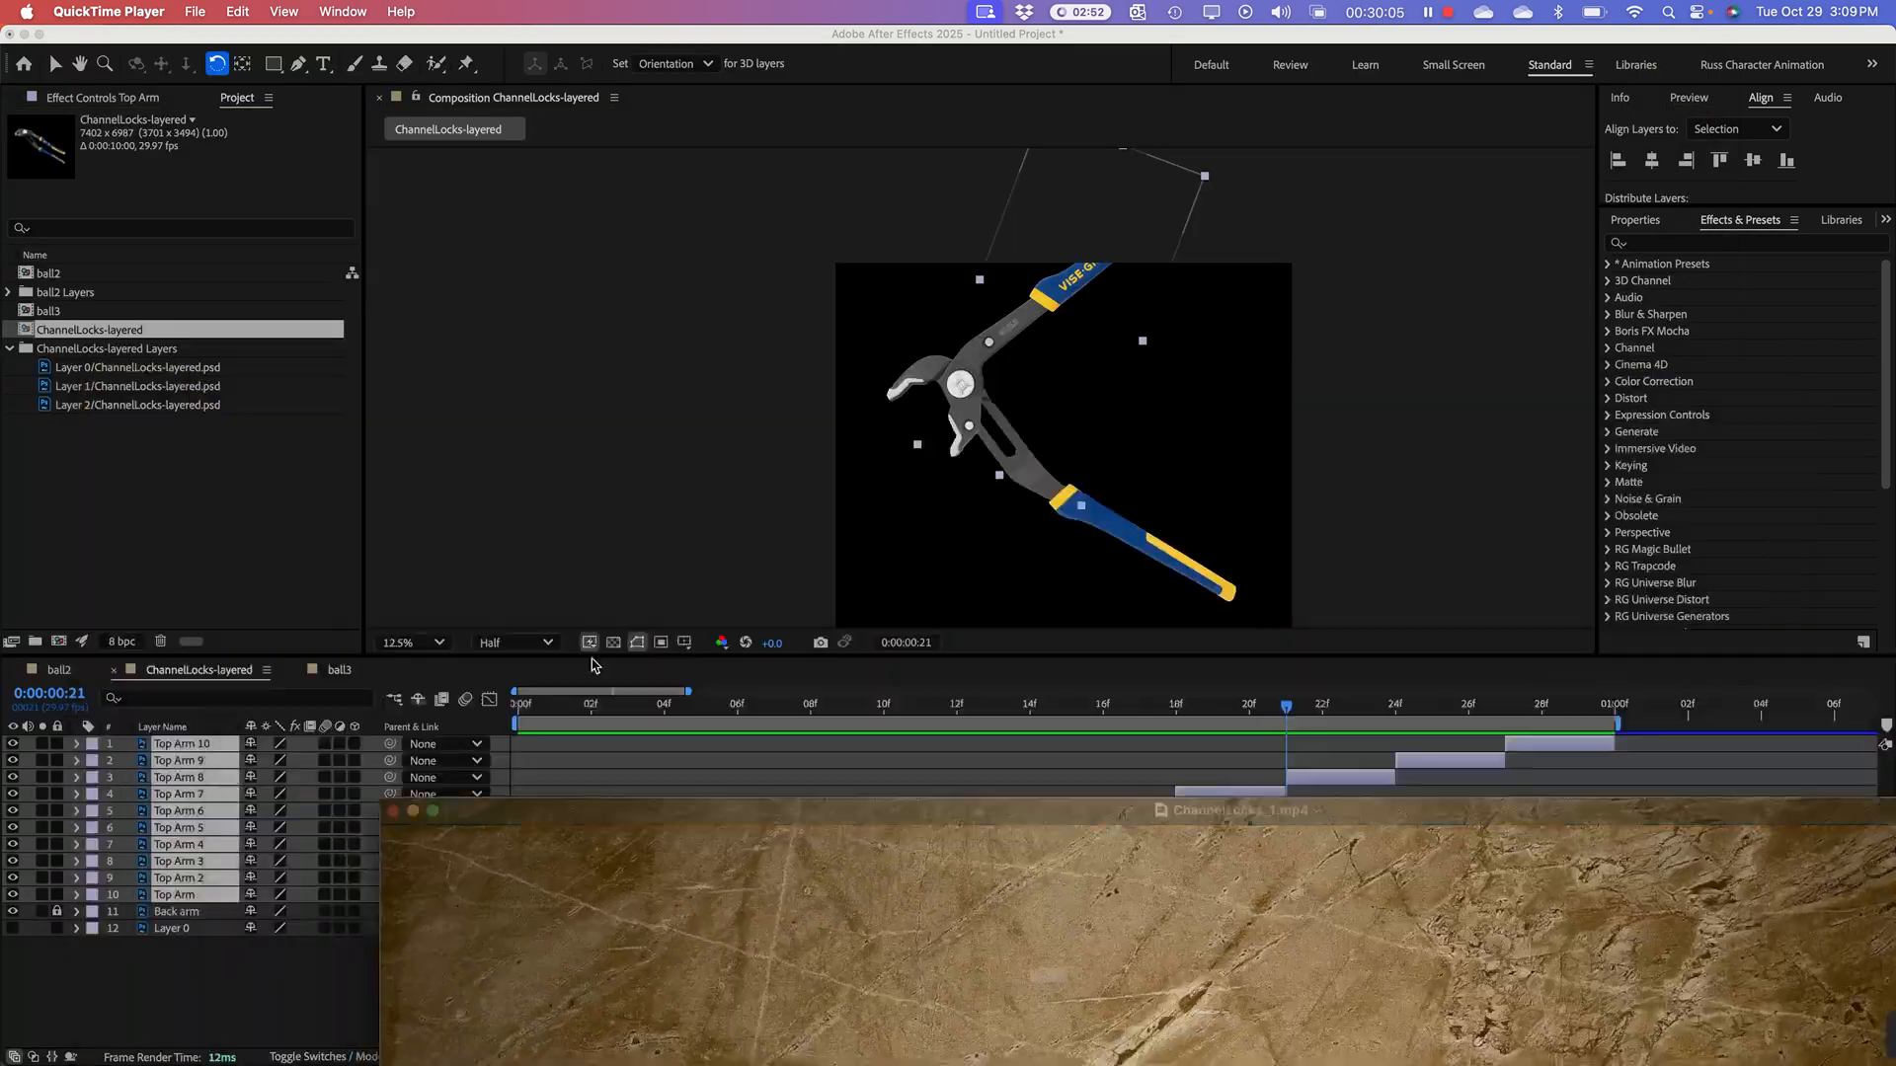
pyautogui.click(604, 31)
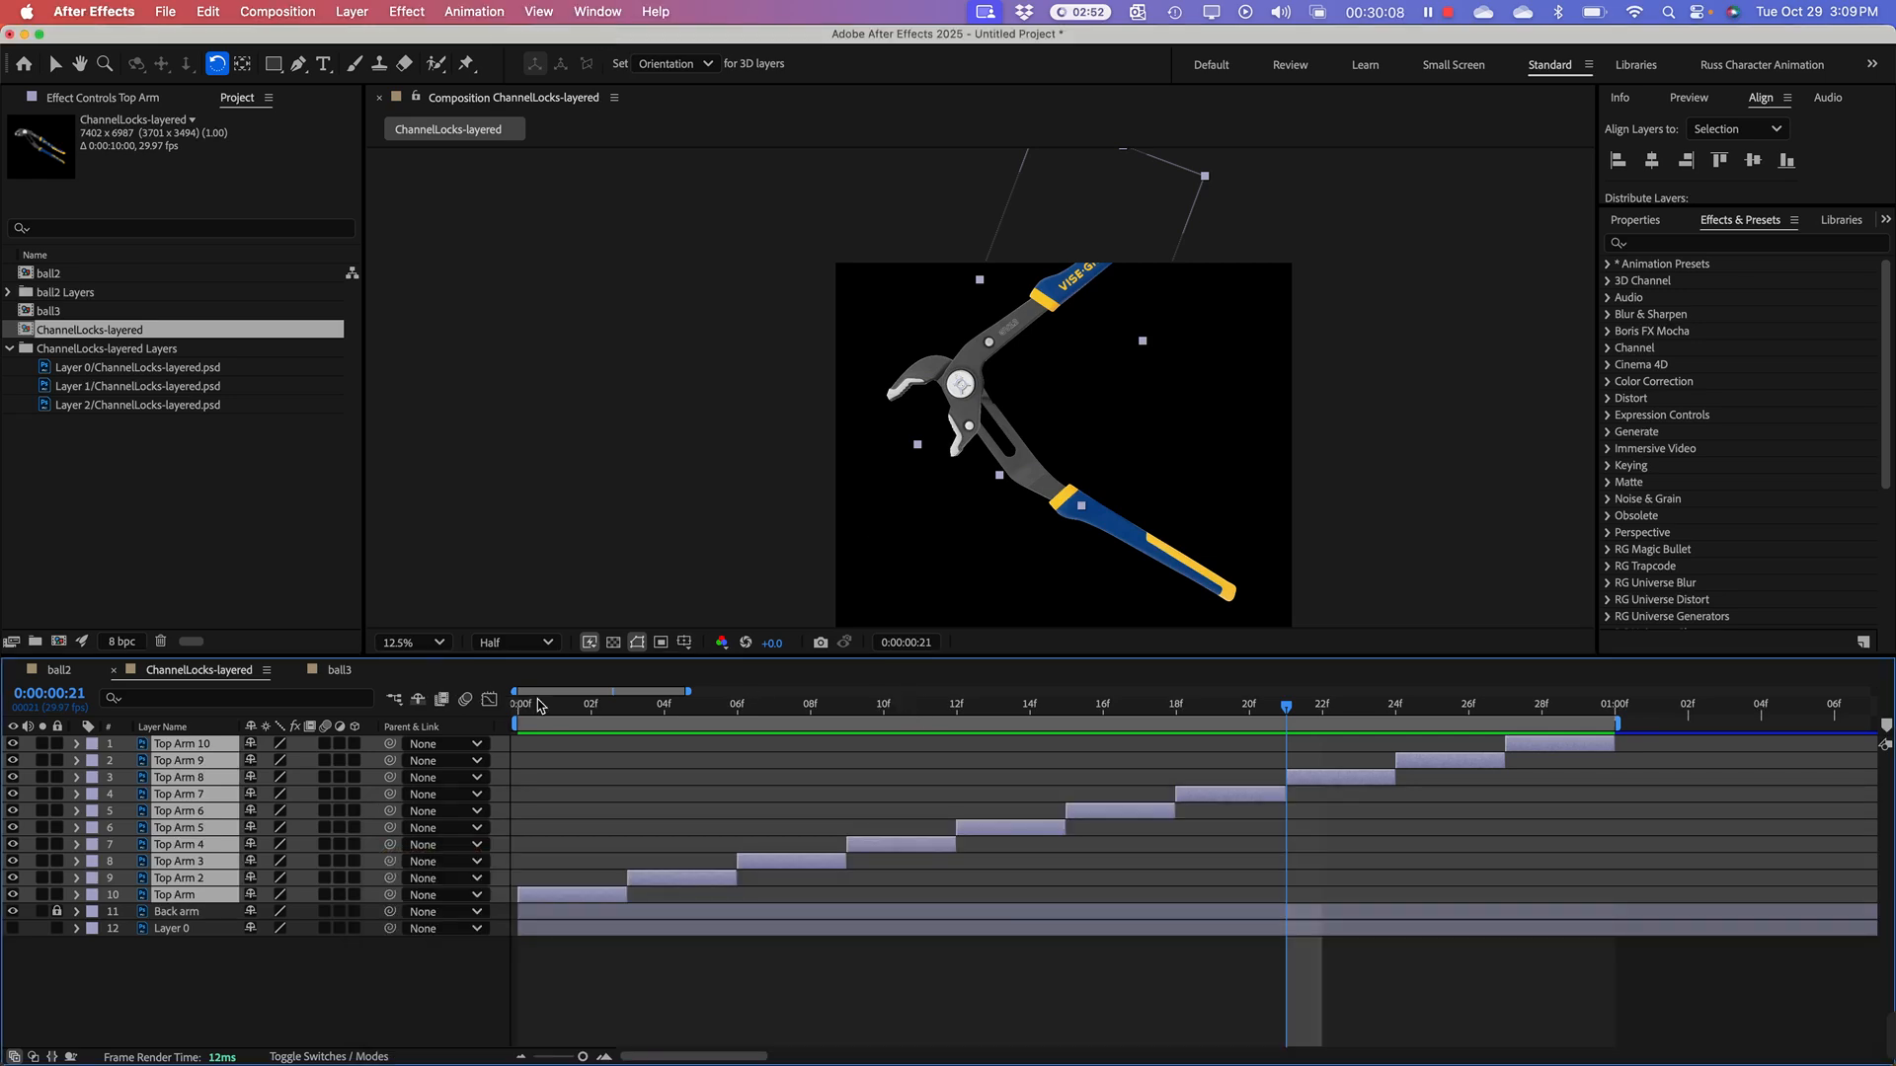
# Step: Preview the pliers animation from the first frame and scrub through the sequenced Top Arm layers
pyautogui.click(538, 704)
pyautogui.press('space')
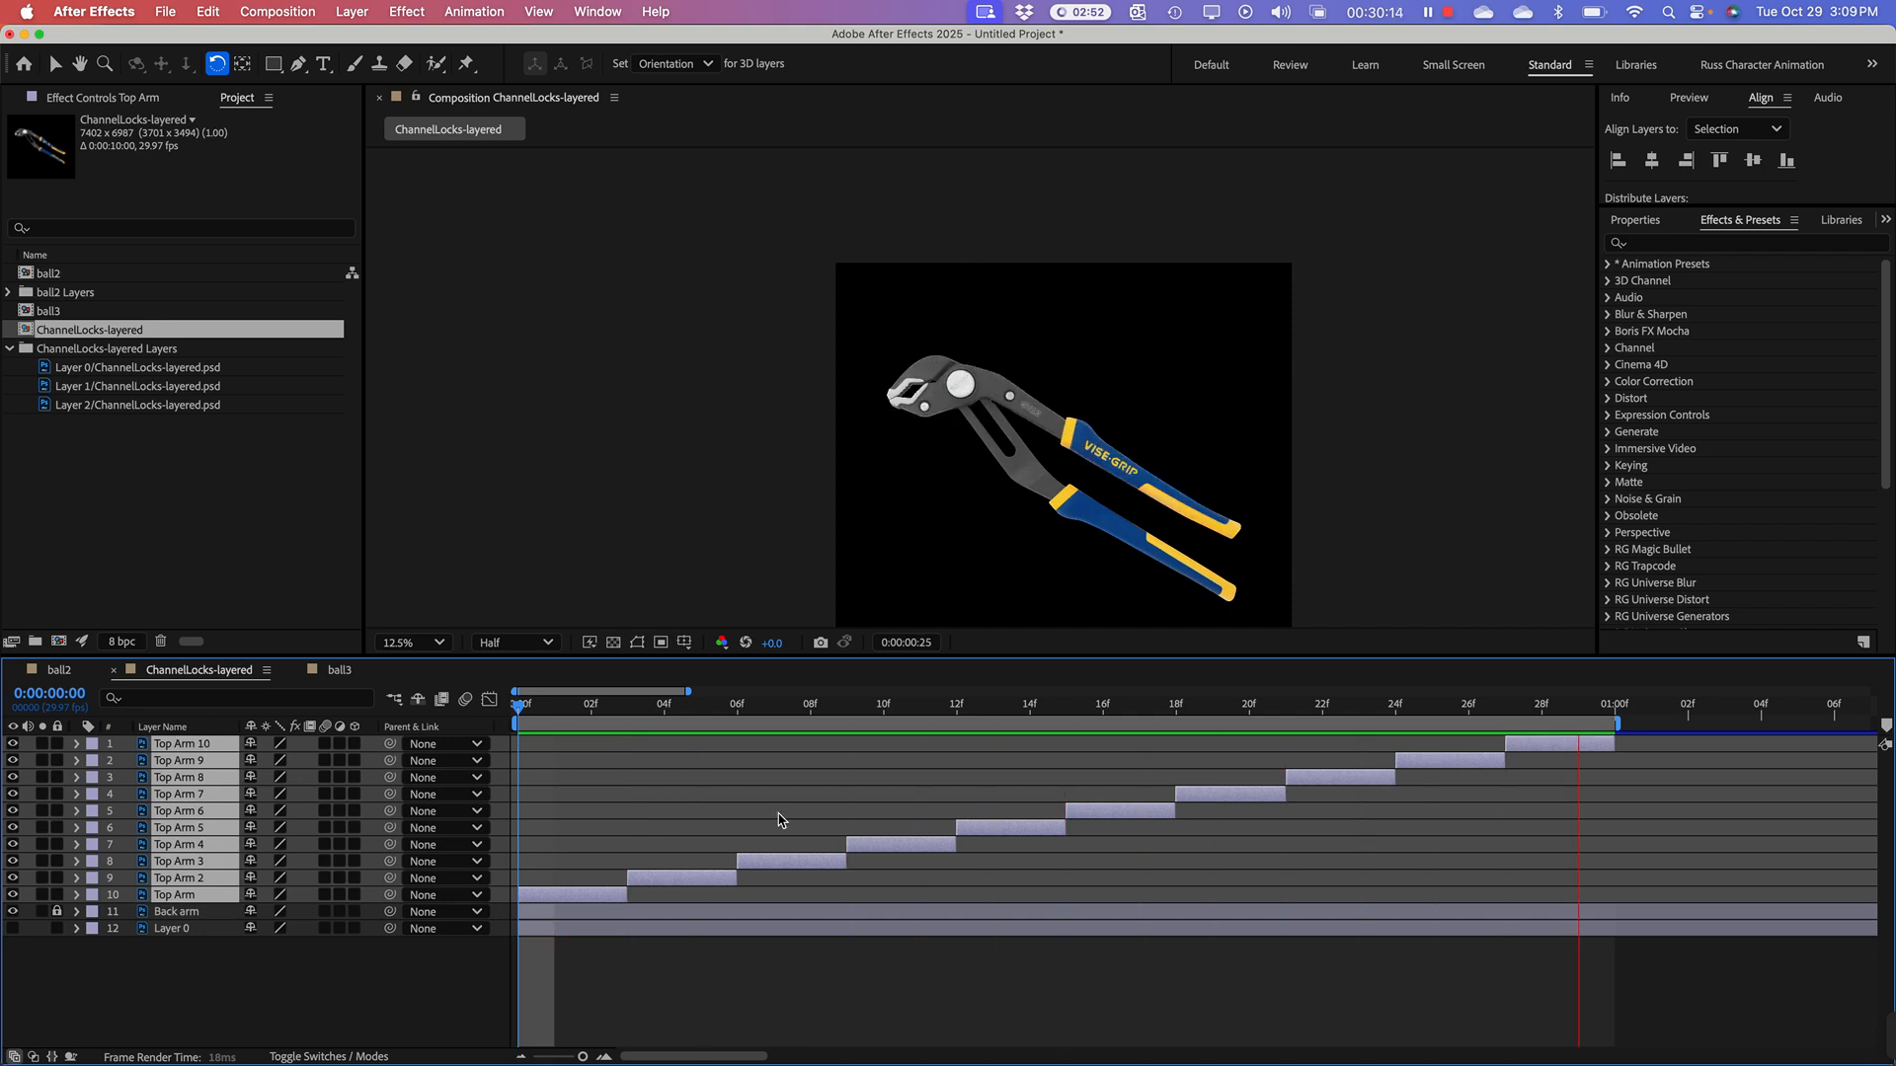
pyautogui.press('space')
pyautogui.click(640, 709)
pyautogui.moveTo(640, 709); pyautogui.dragTo(498, 772)
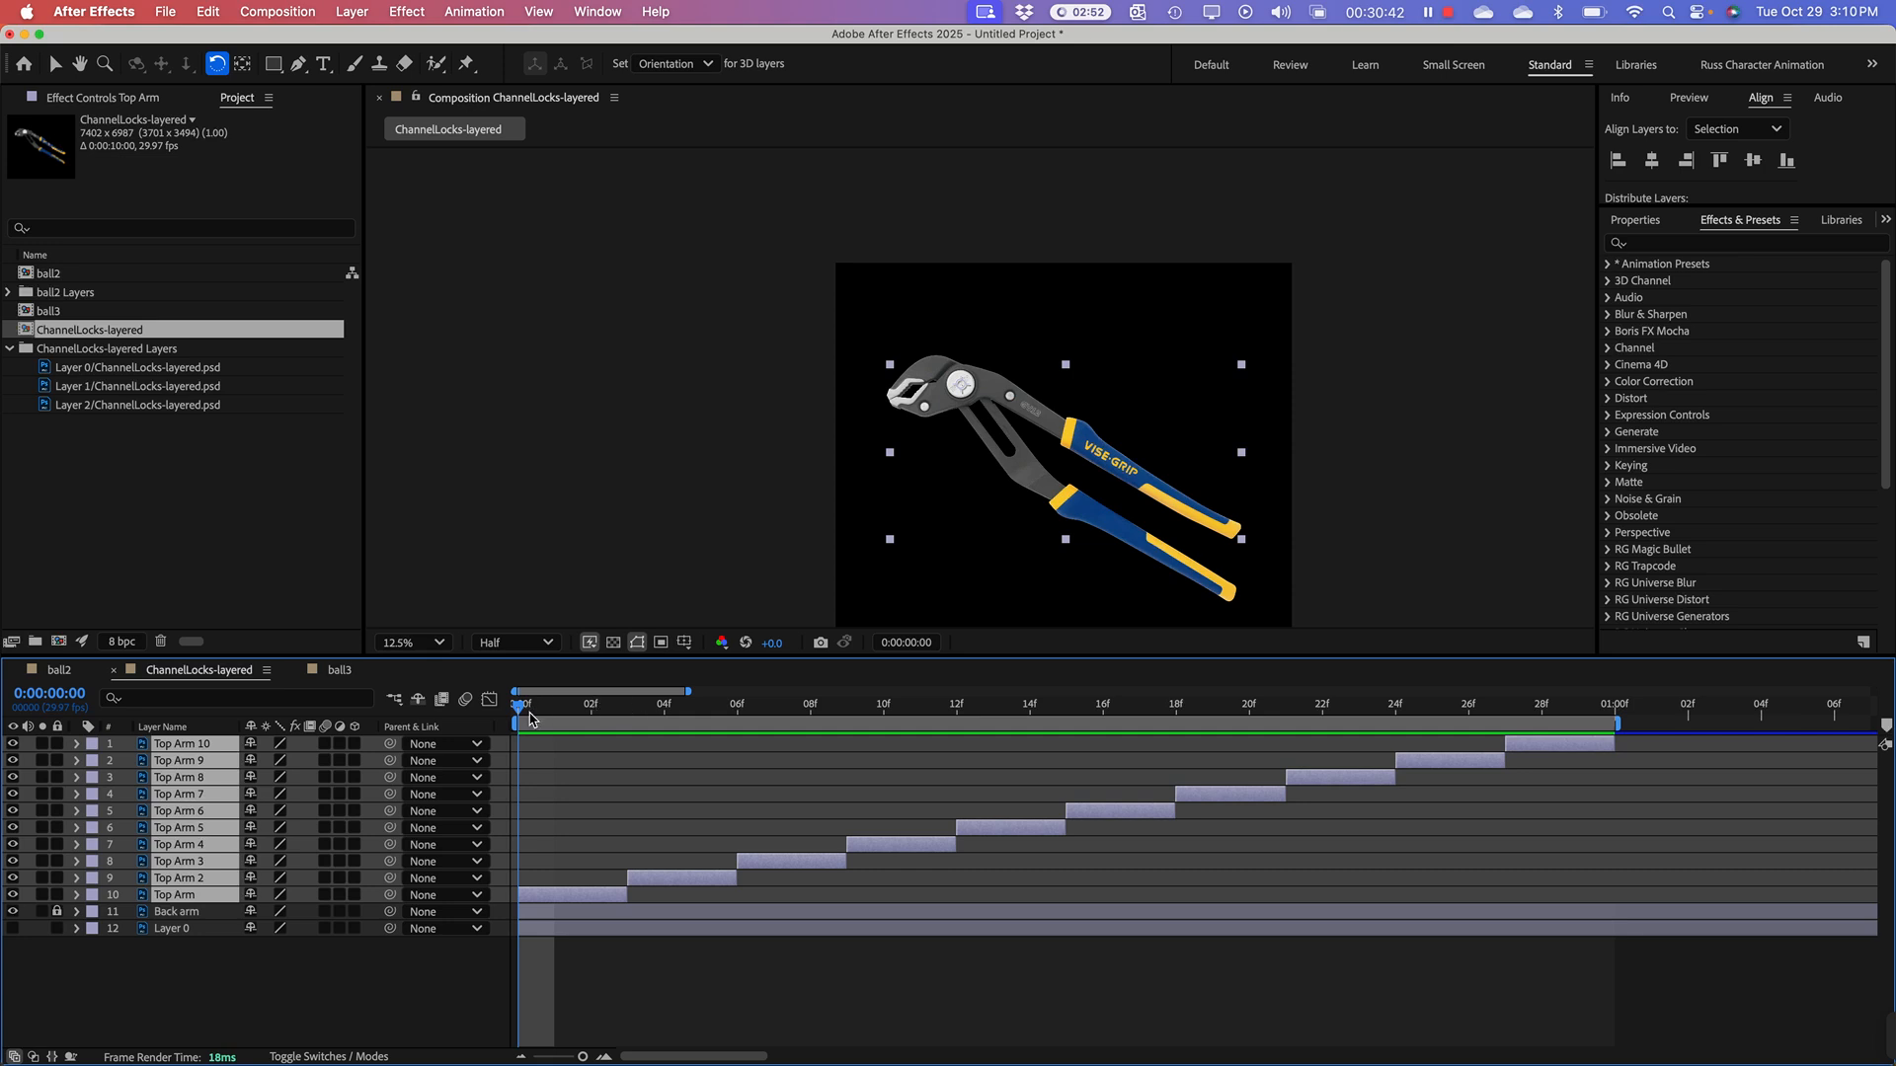
pyautogui.moveTo(529, 718); pyautogui.dragTo(1152, 767)
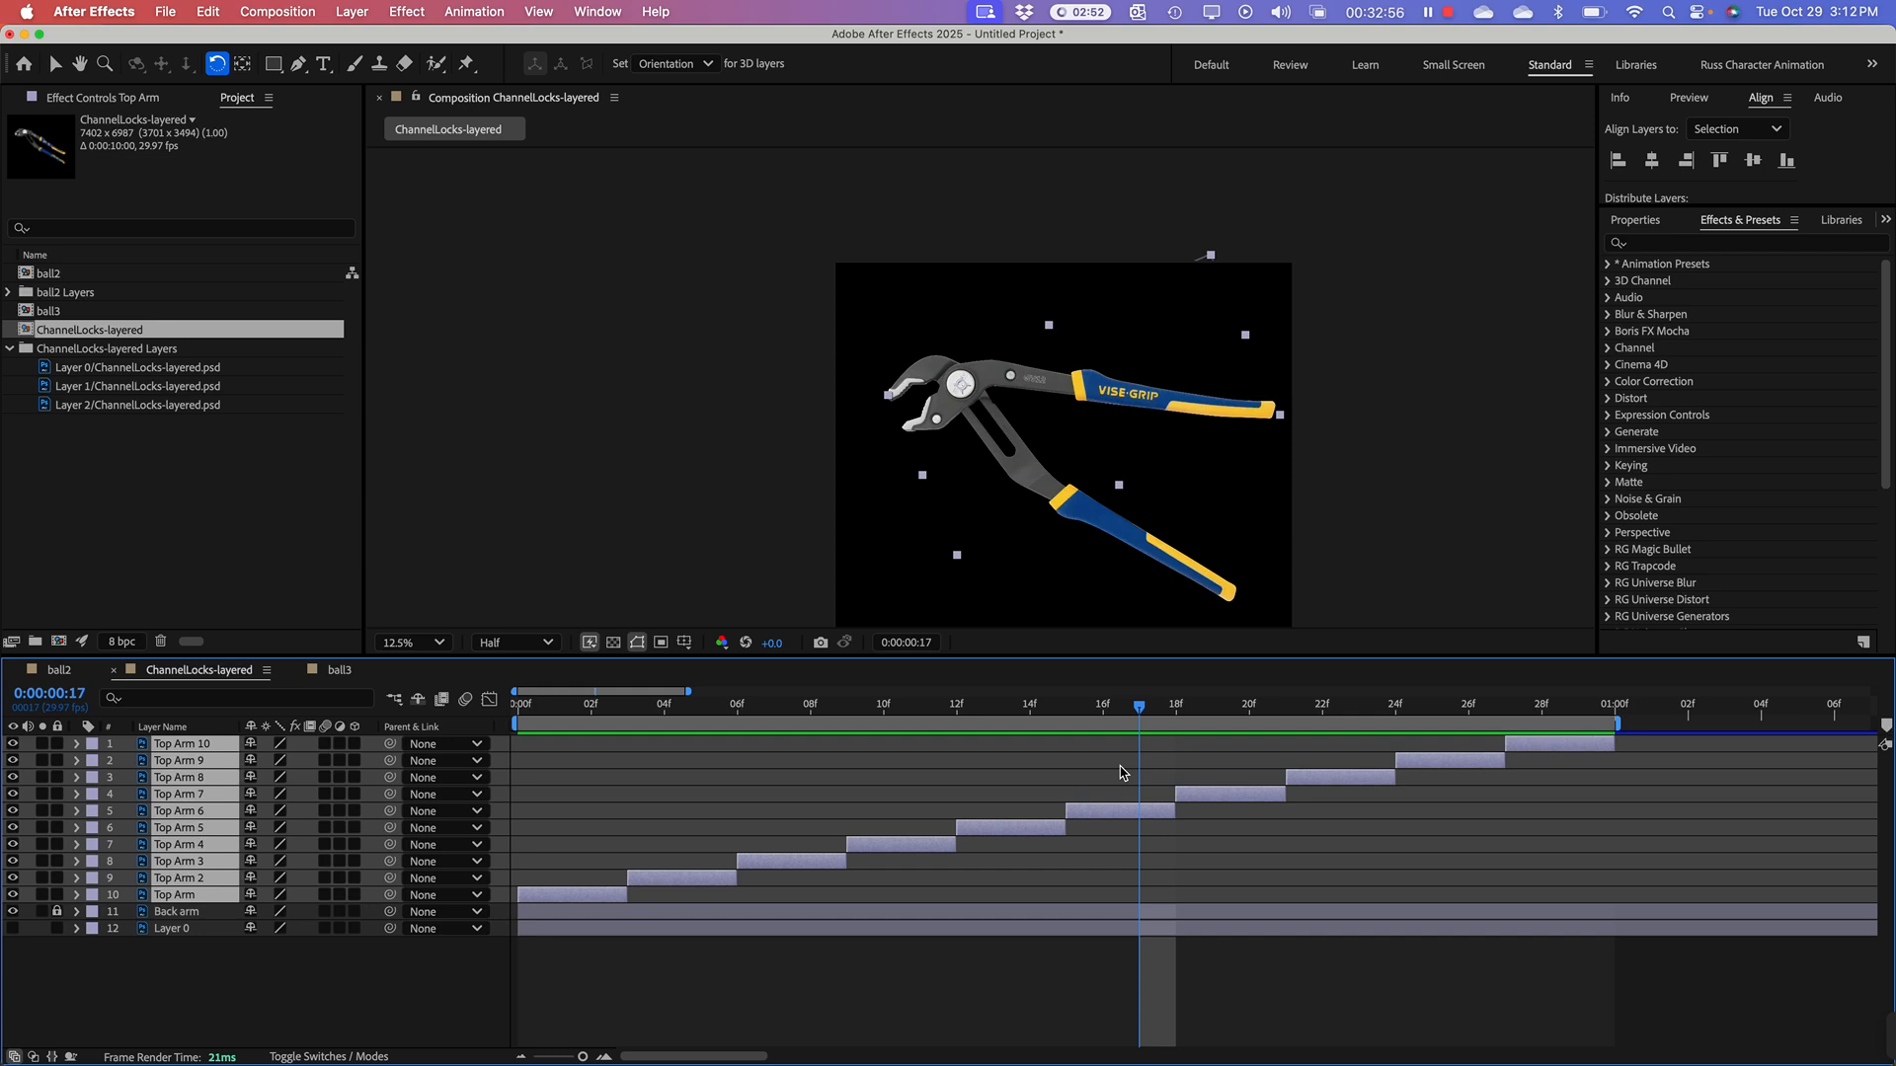
# Step: Activate the Selection tool and return the current time to 0:00:00:00
pyautogui.click(78, 585)
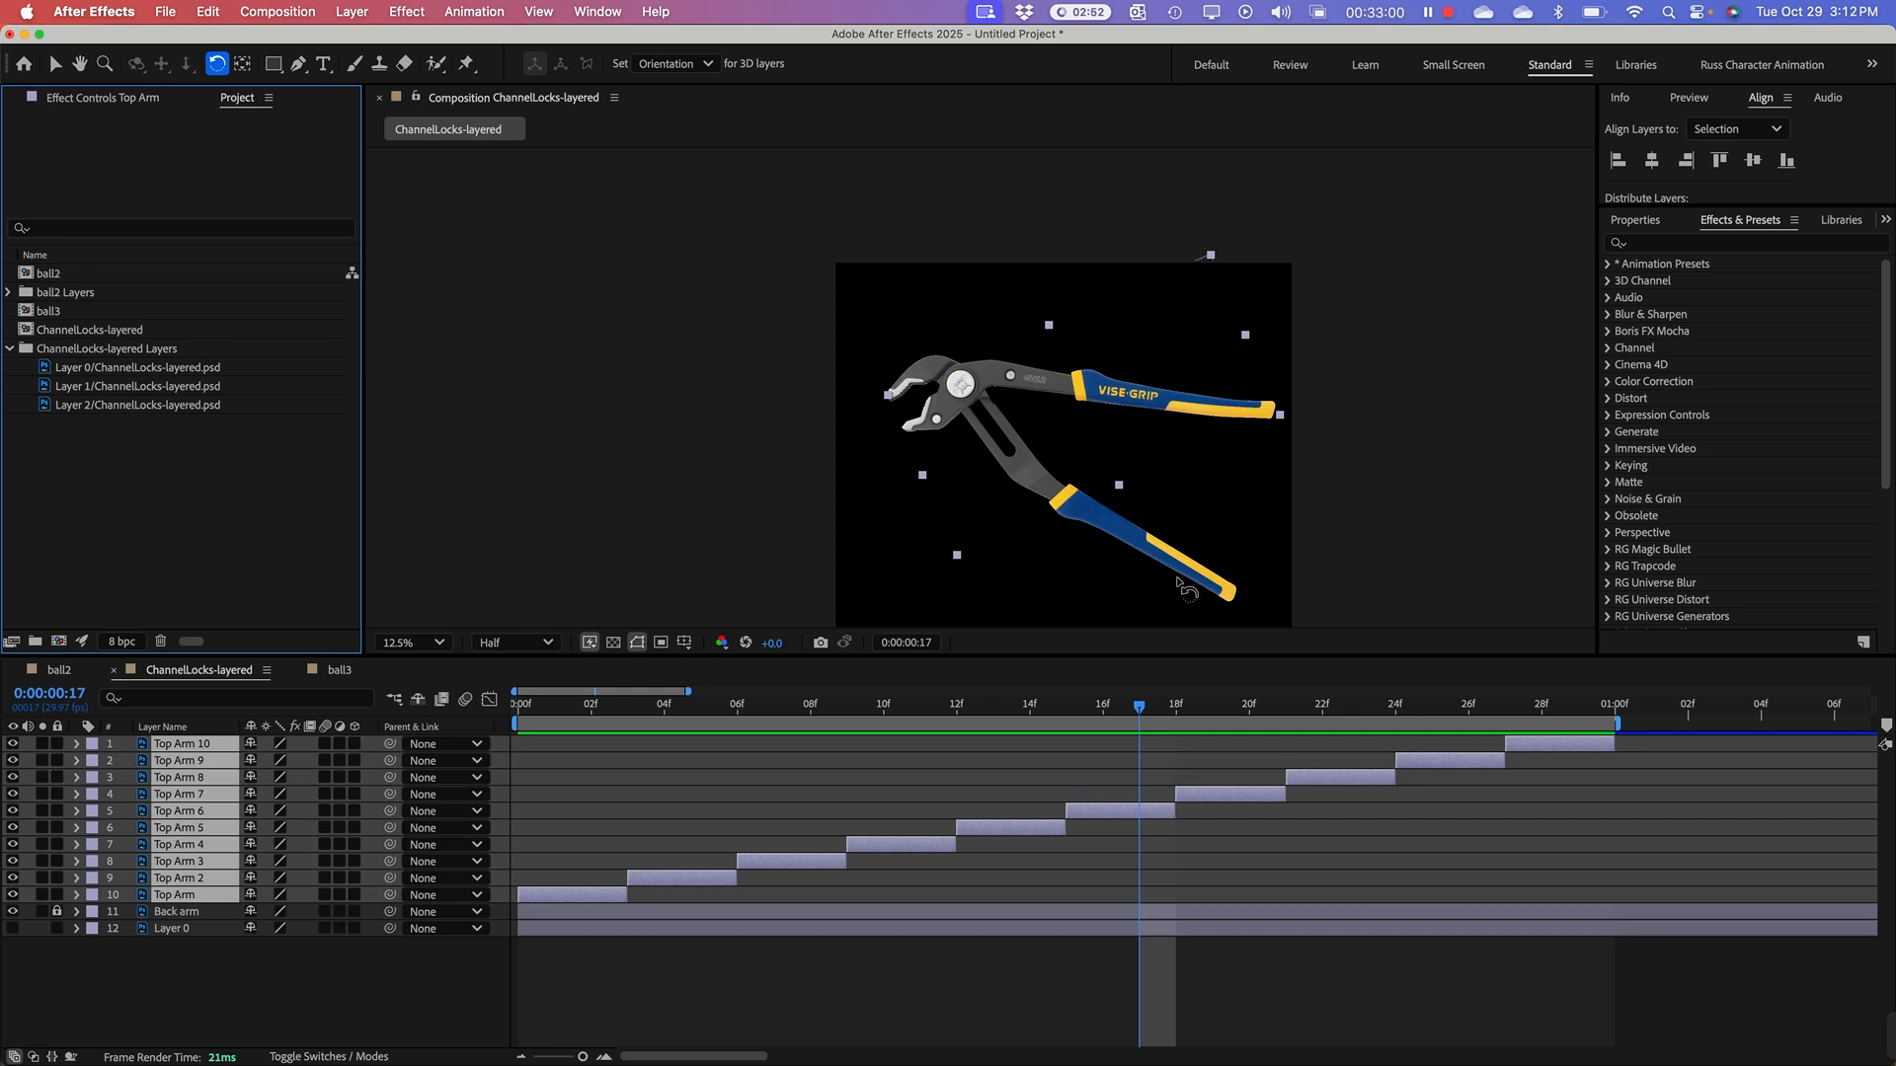
pyautogui.click(54, 63)
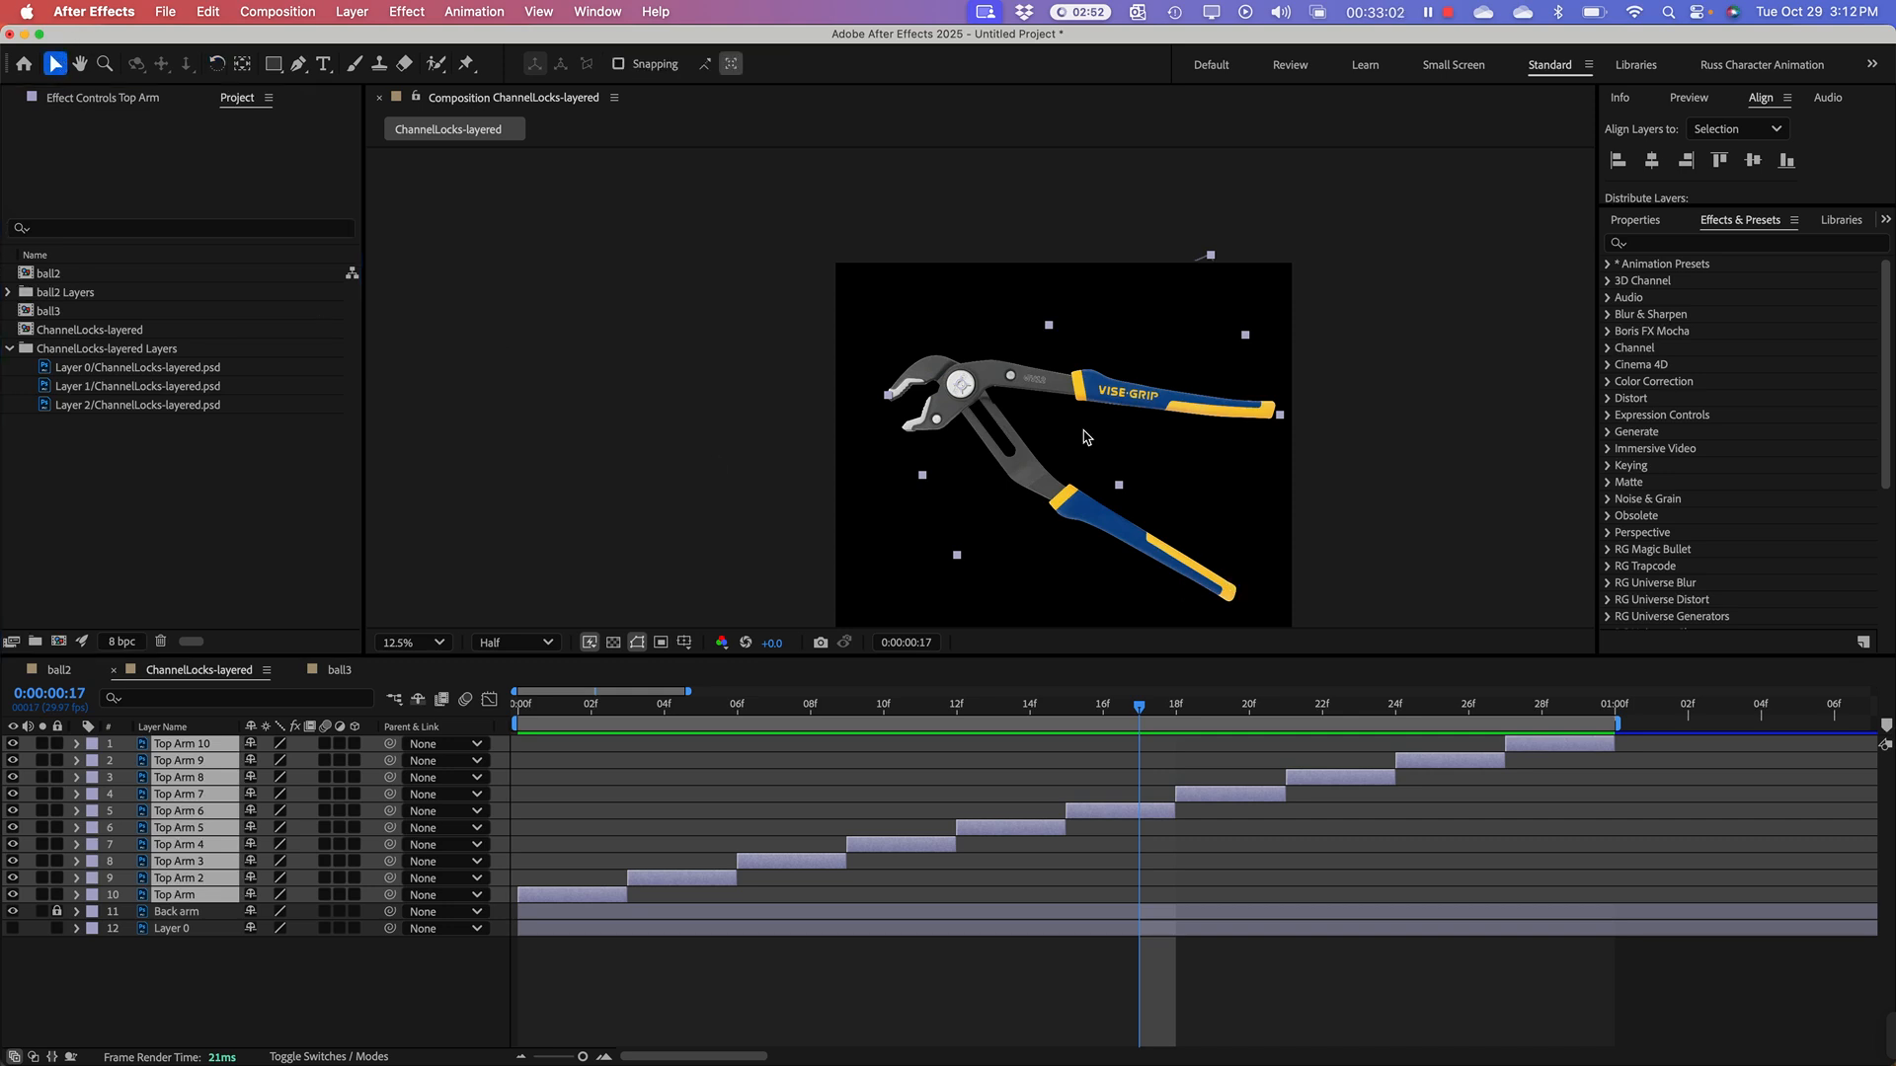
pyautogui.click(1195, 415)
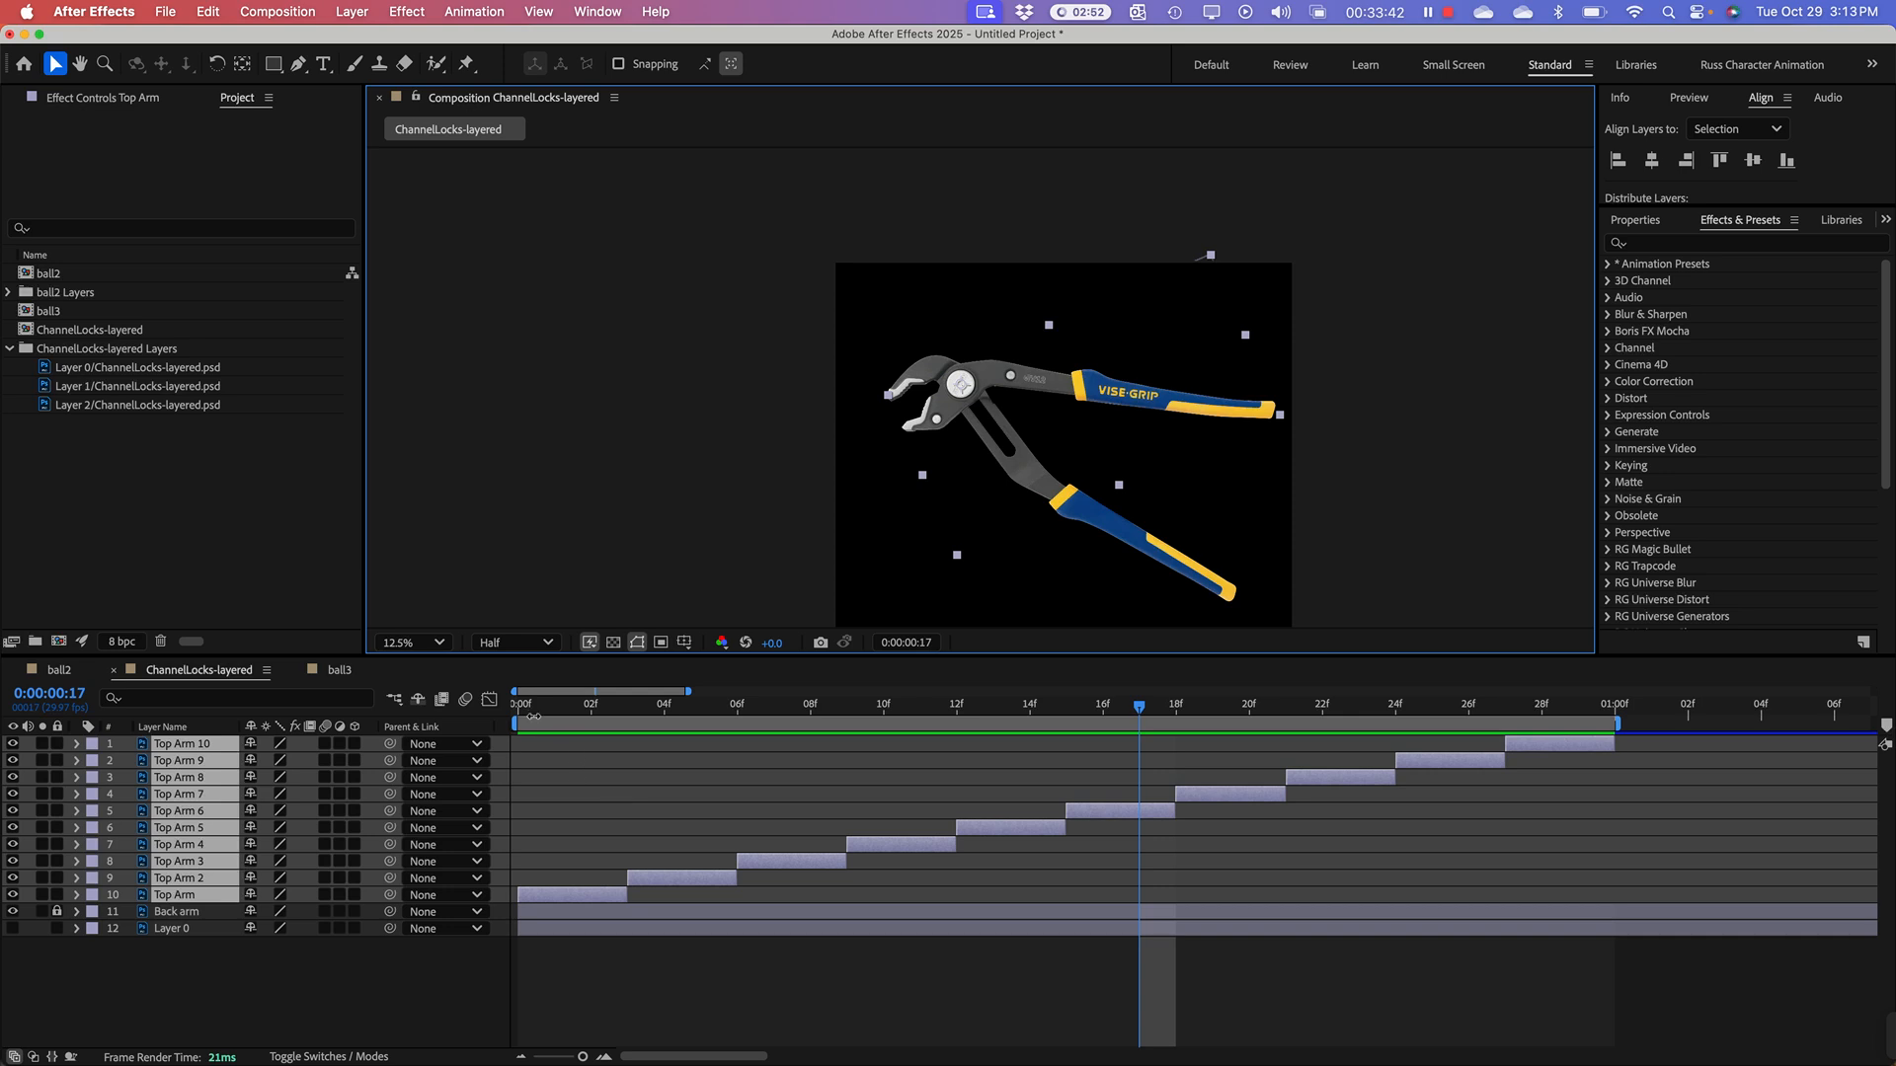
pyautogui.moveTo(533, 715); pyautogui.dragTo(484, 731)
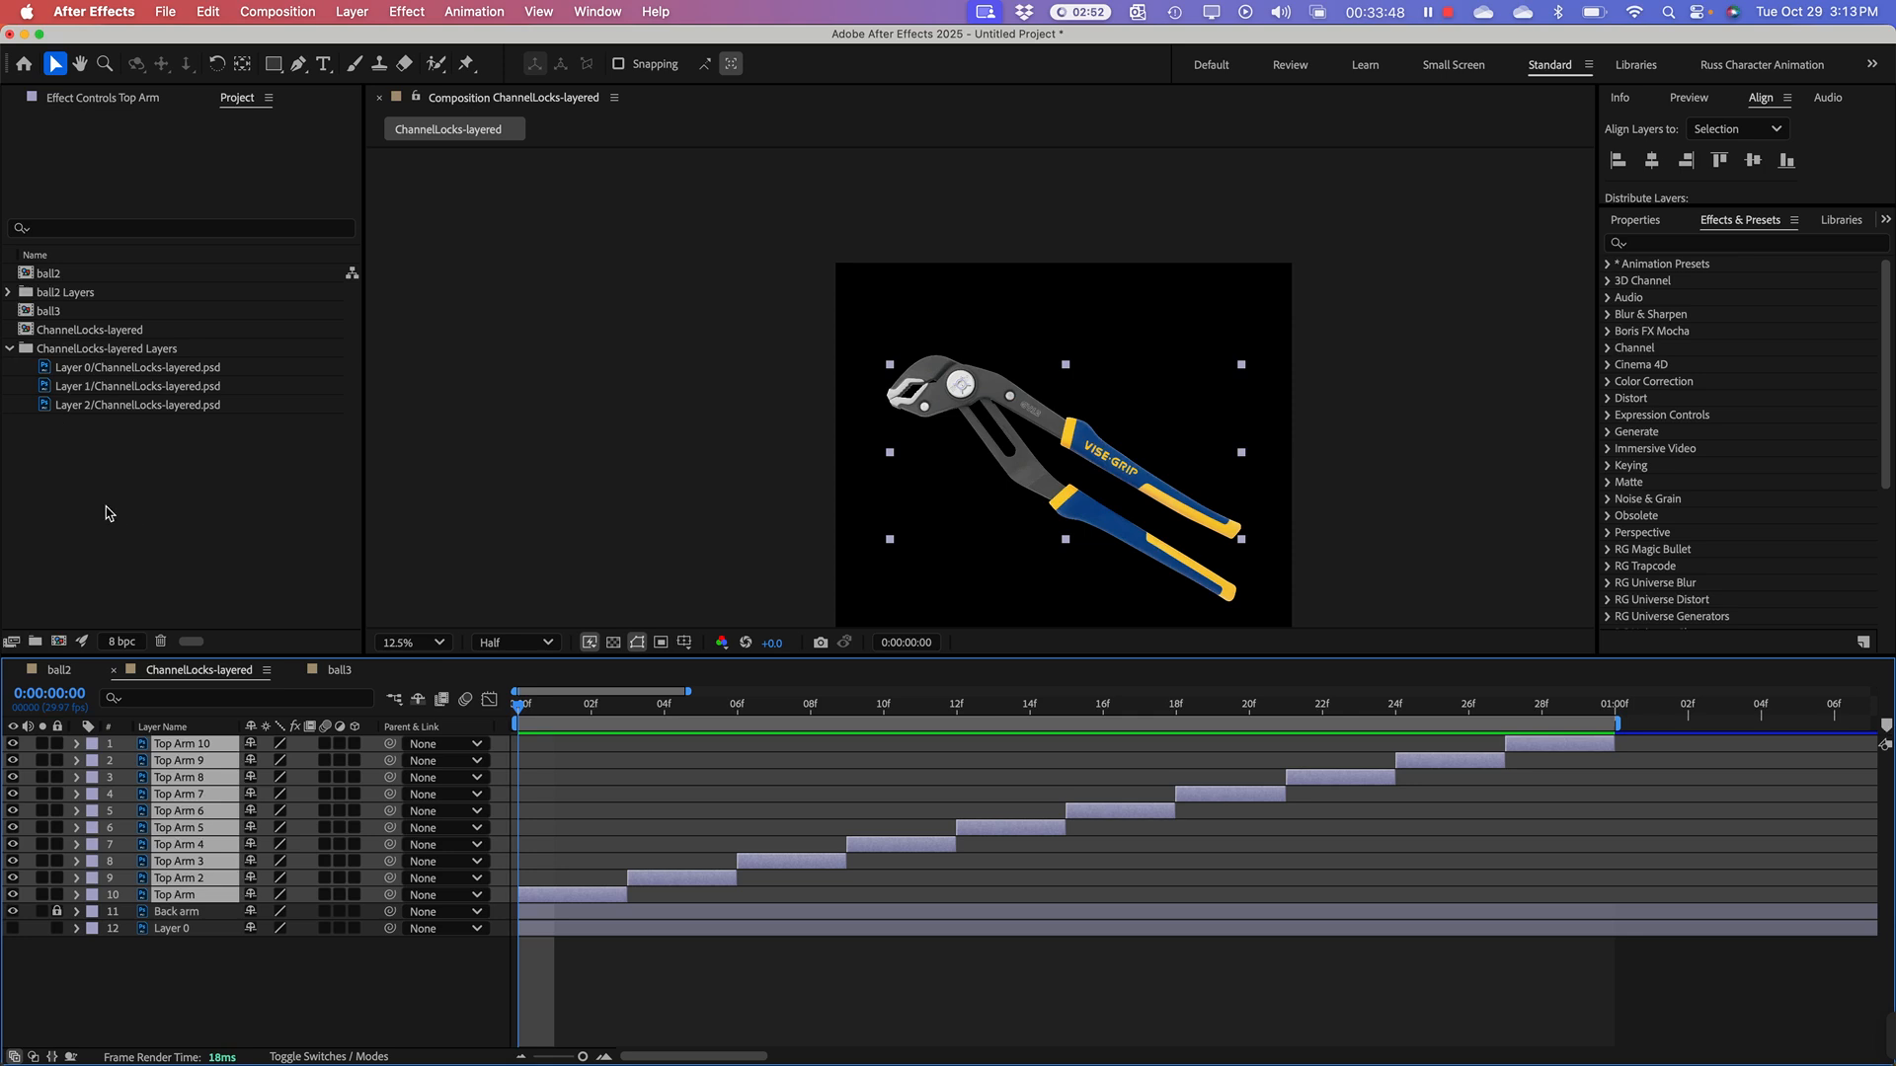
# Step: Review Car.psd and Robby.ai in Finder's 0_day2-AE folder, then switch back to After Effects
pyautogui.press('super+Tab')
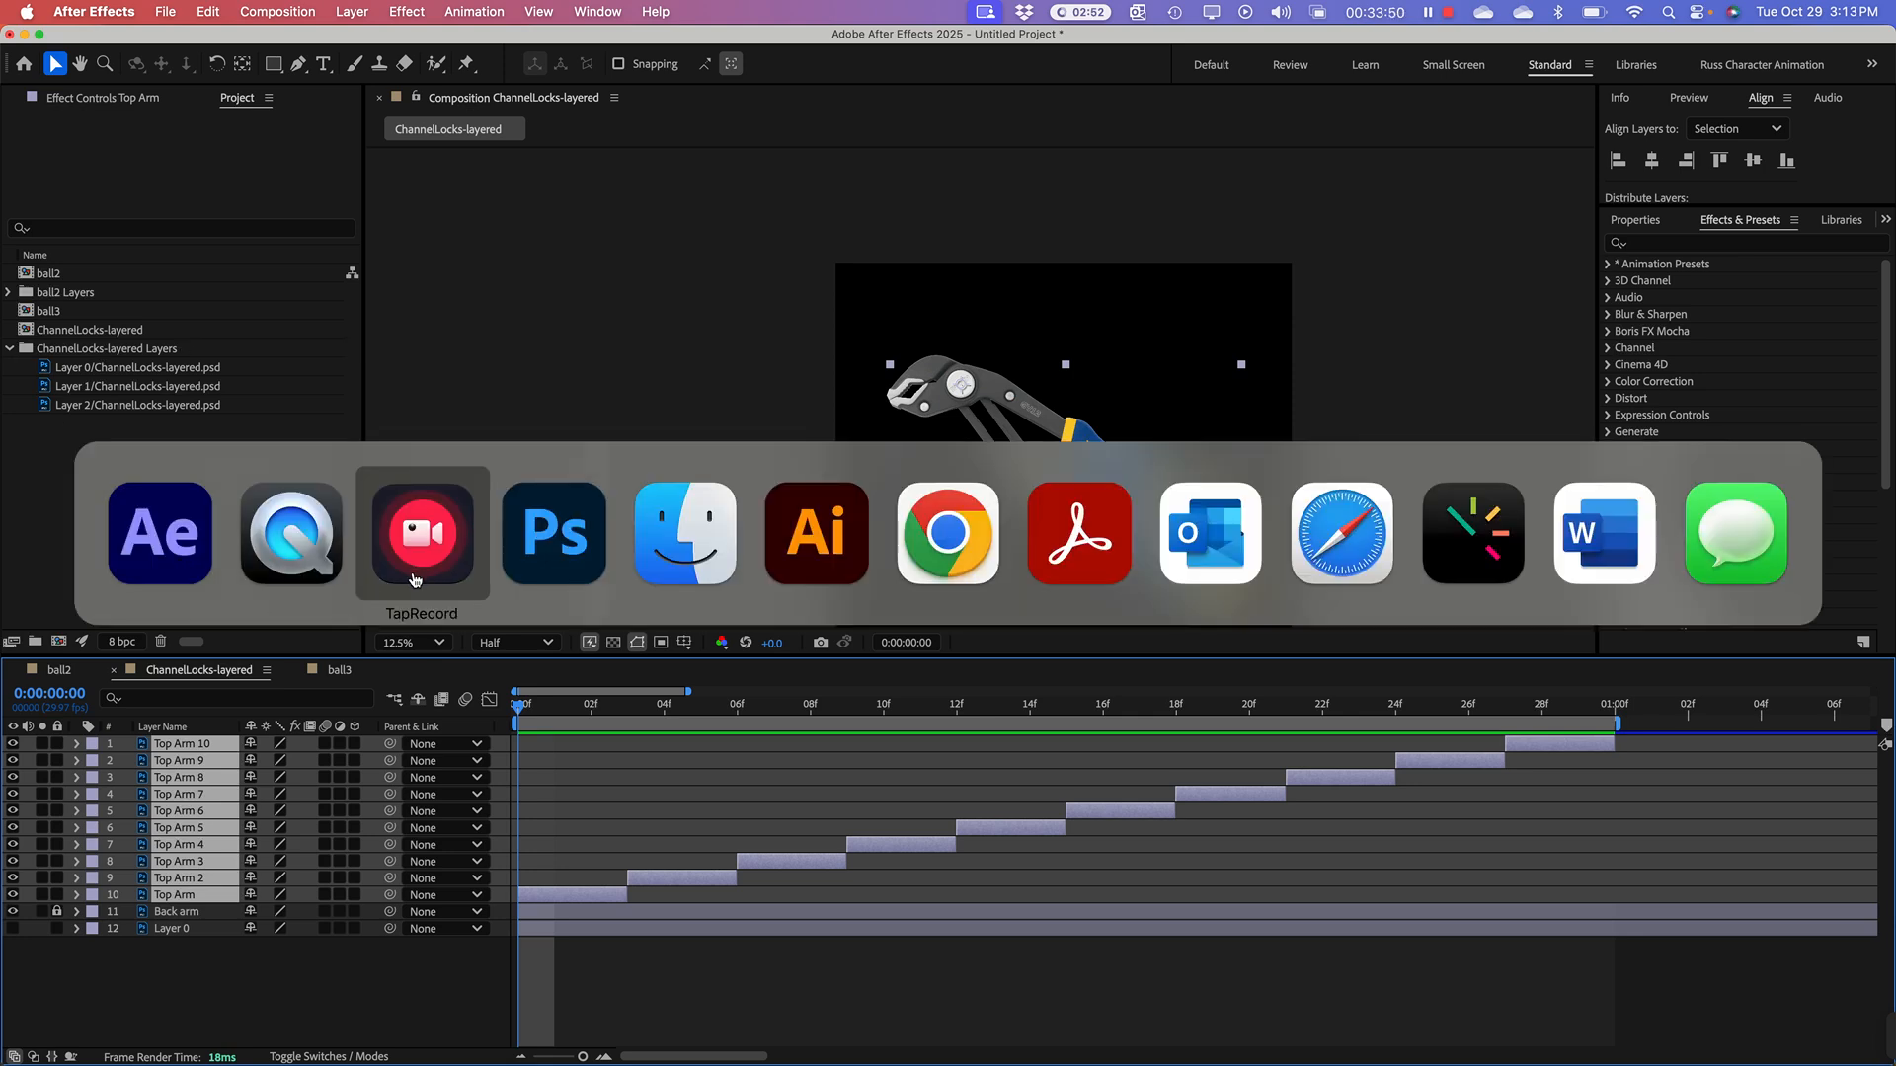
pyautogui.click(669, 561)
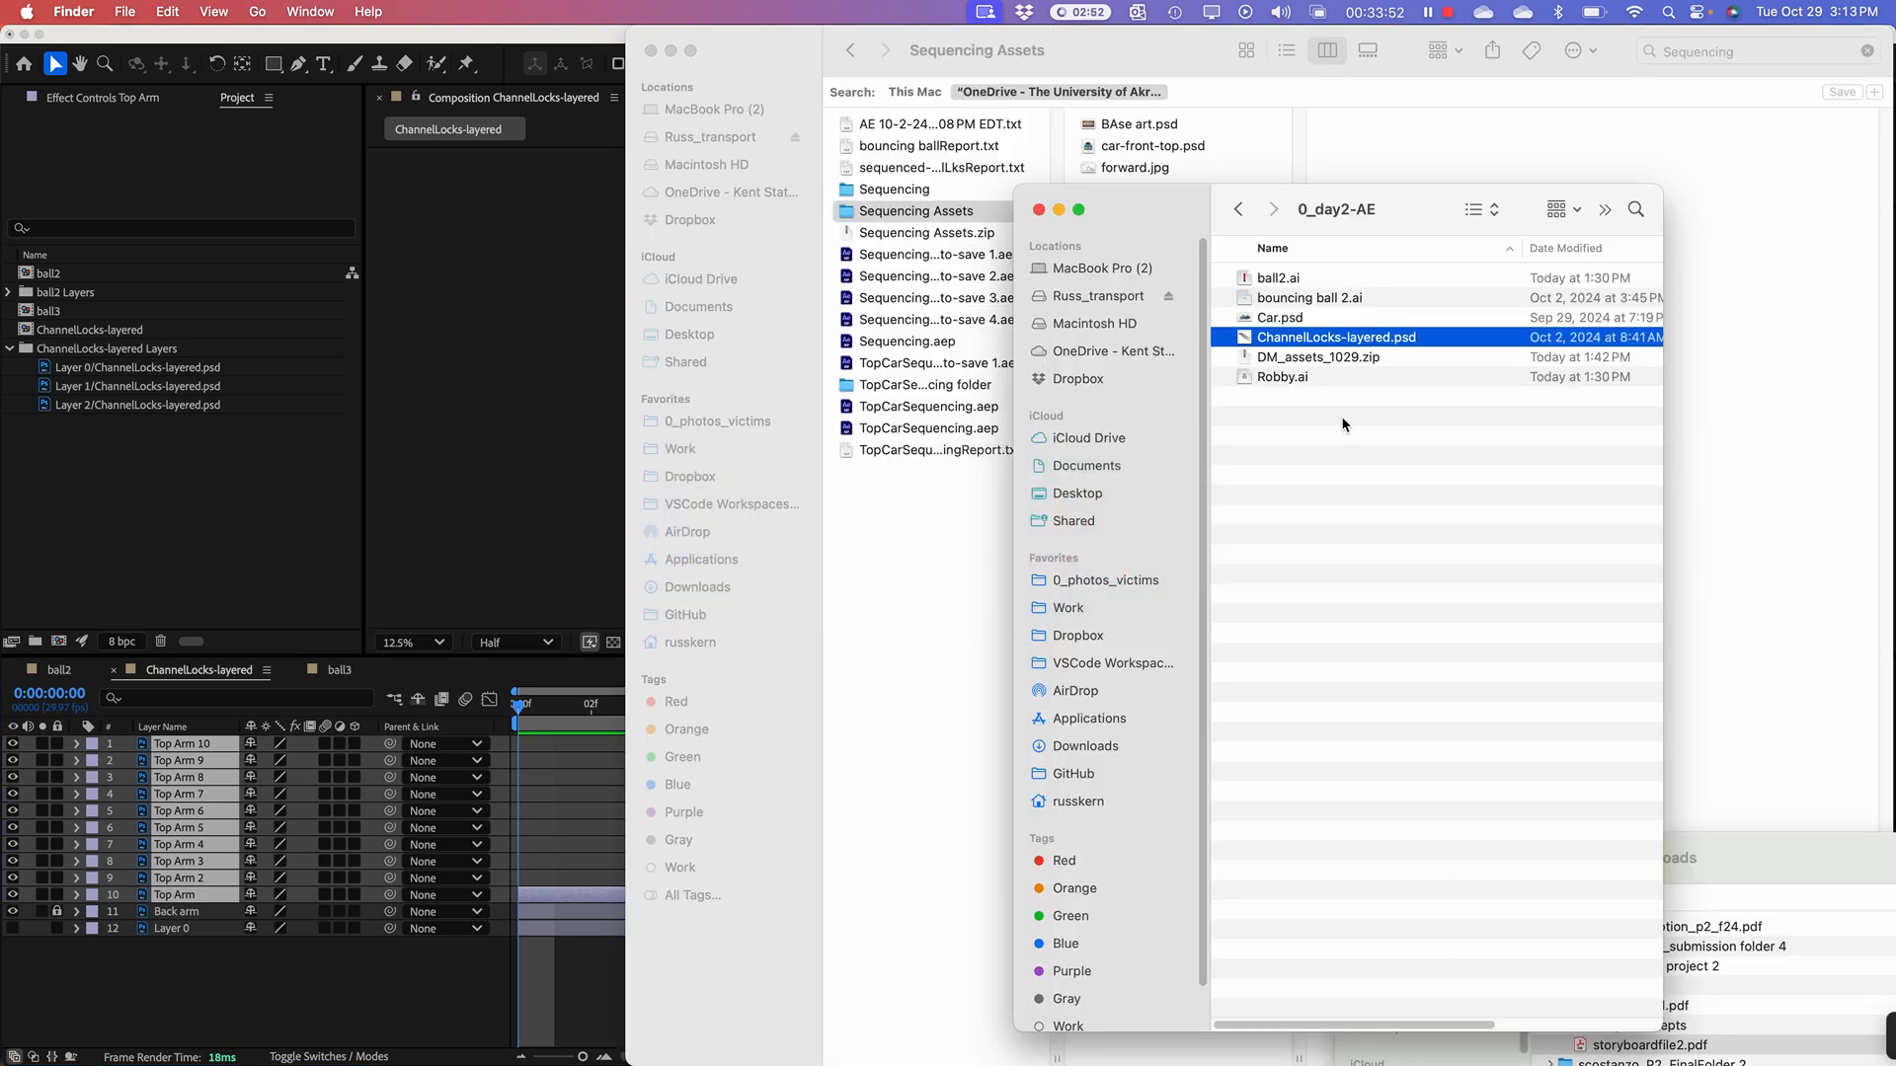
pyautogui.click(1365, 455)
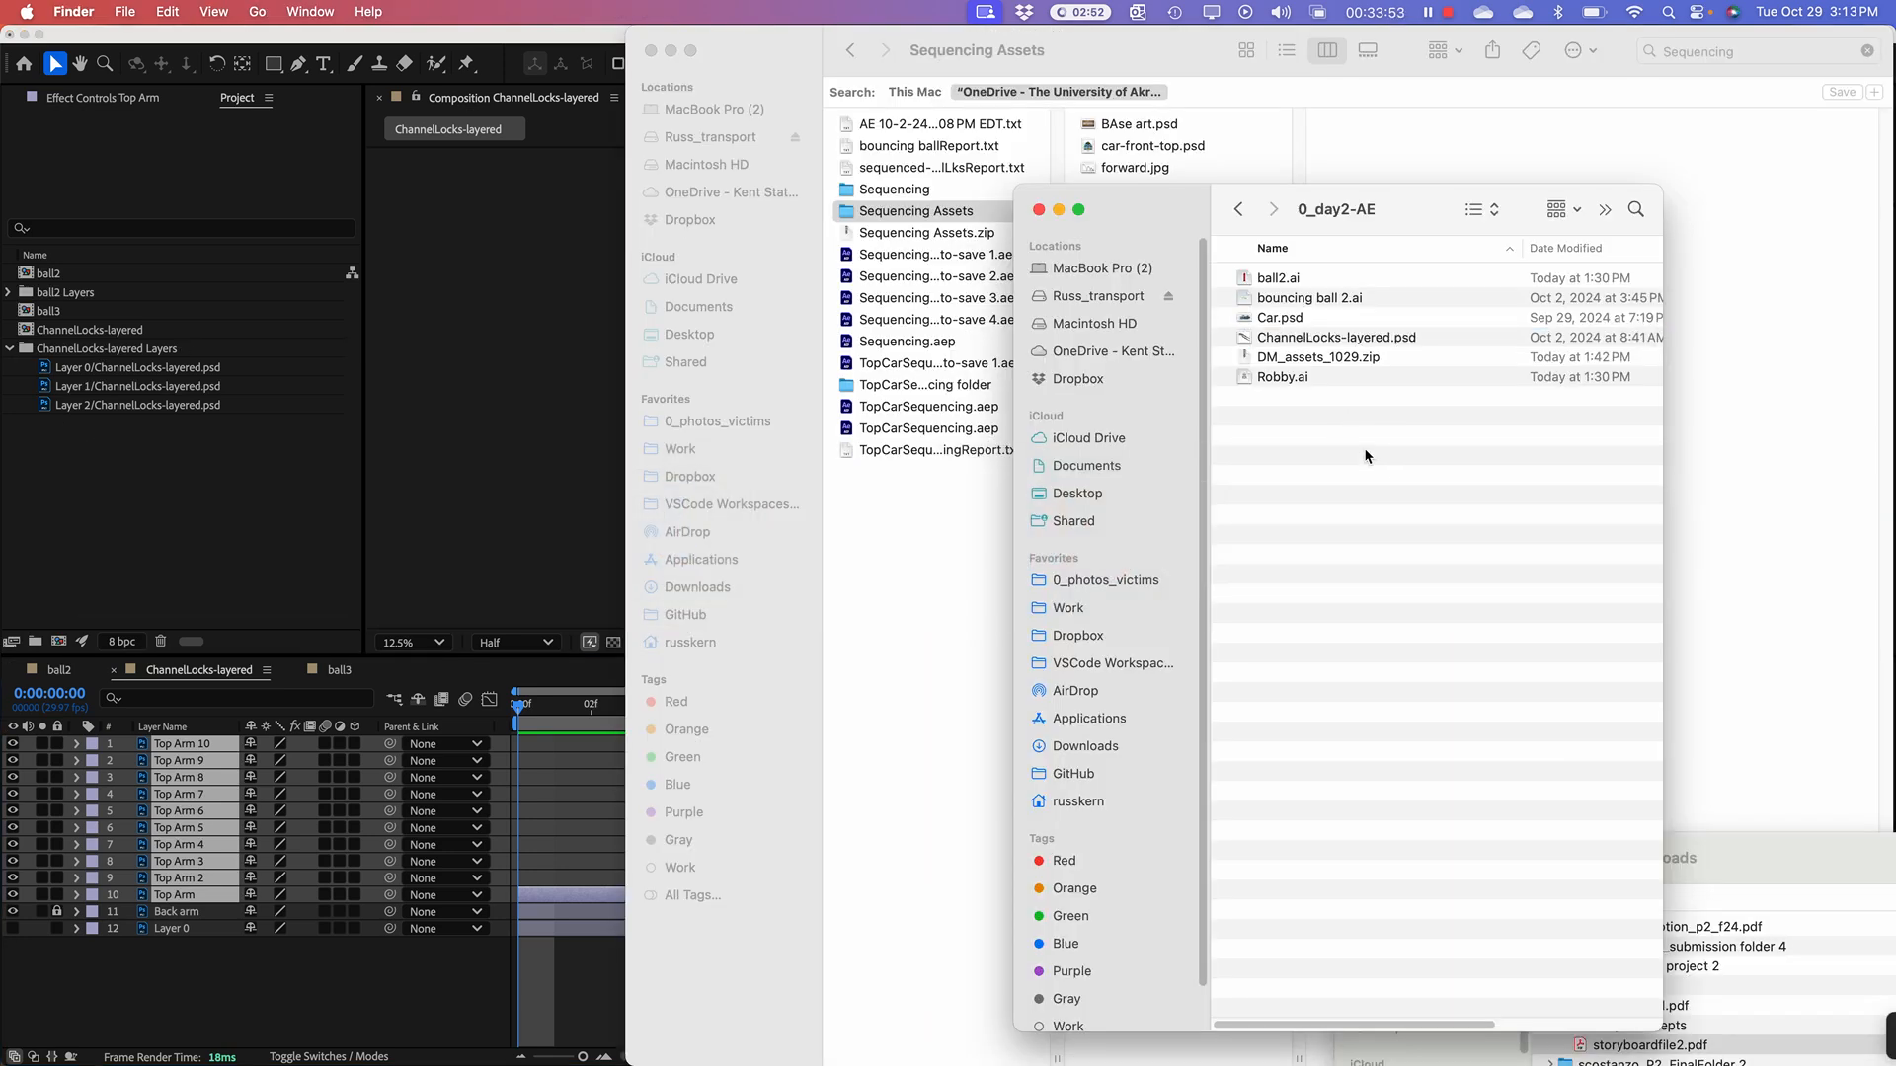
pyautogui.click(1249, 321)
pyautogui.click(1256, 381)
pyautogui.click(1280, 488)
pyautogui.click(140, 477)
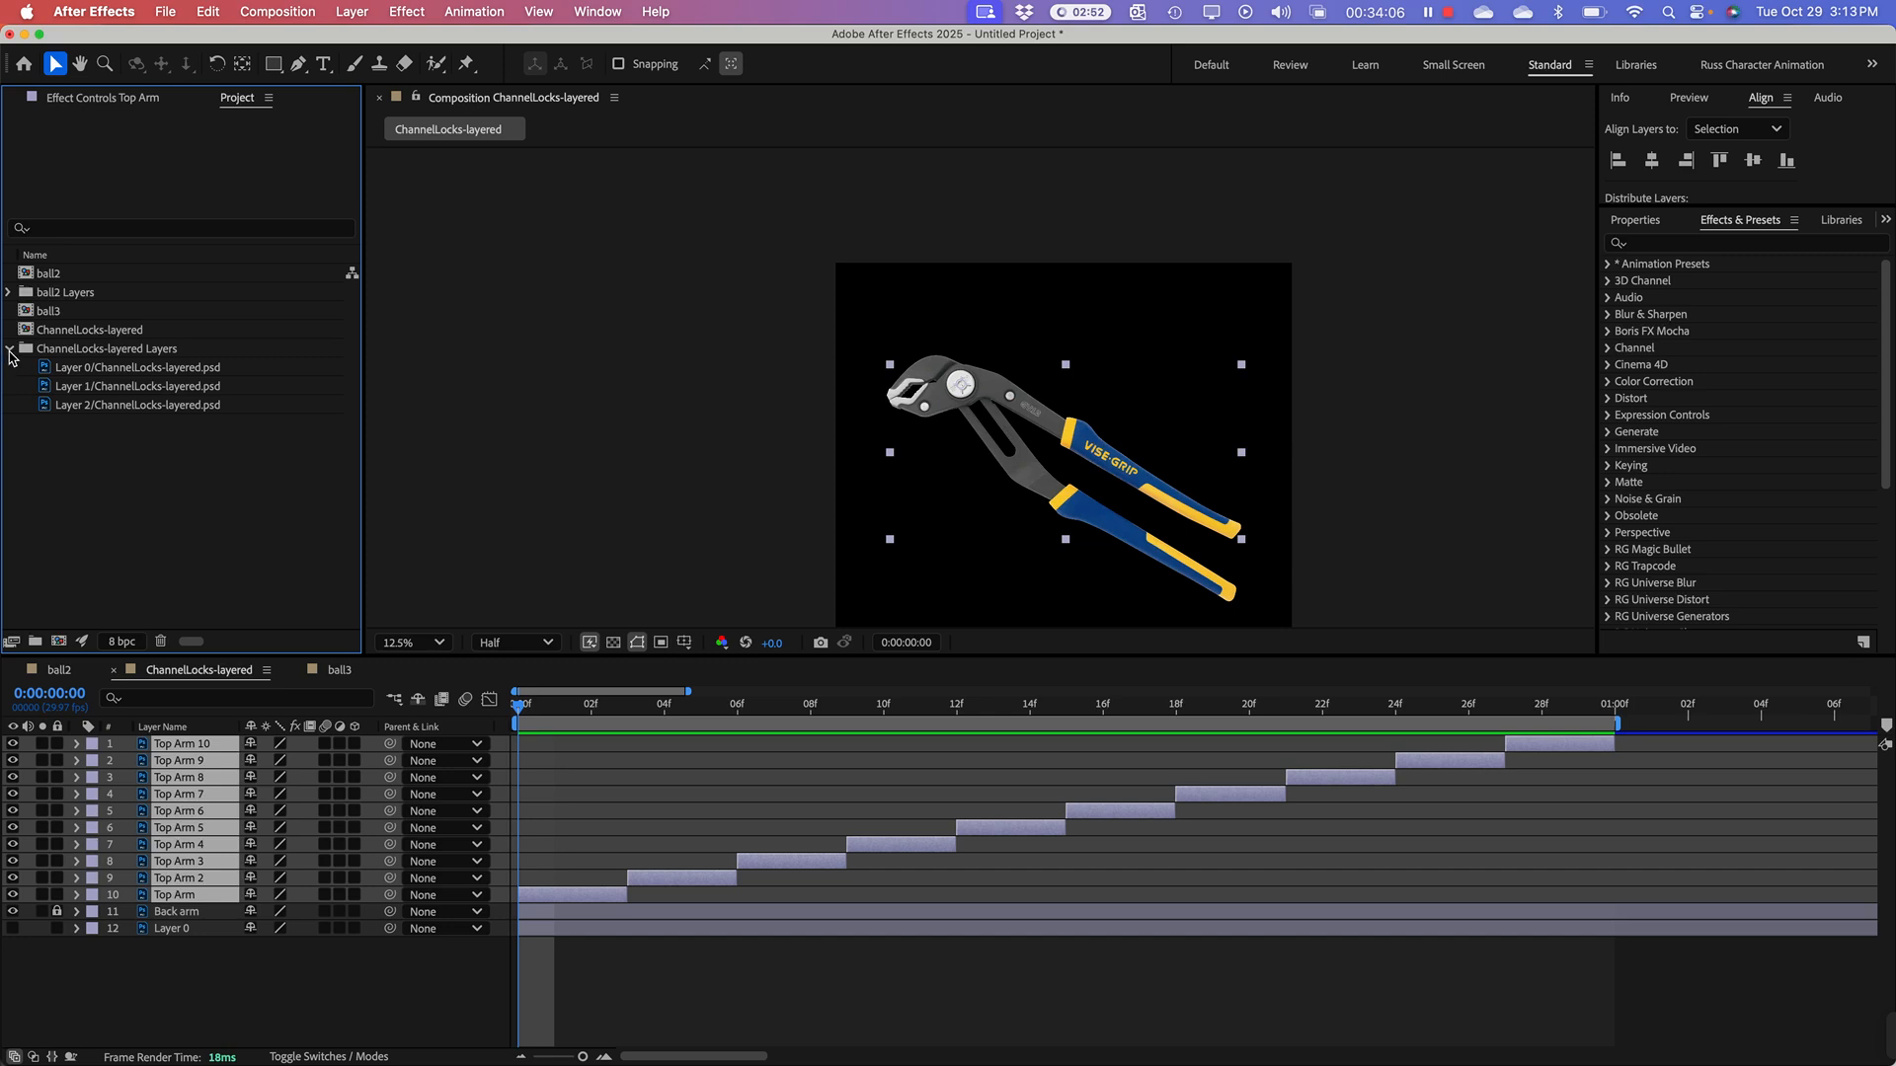
# Step: Collapse the ChannelLocks-layered Layers folder and import Robby.ai from the 0_day2-AE folder as a composition
pyautogui.click(10, 350)
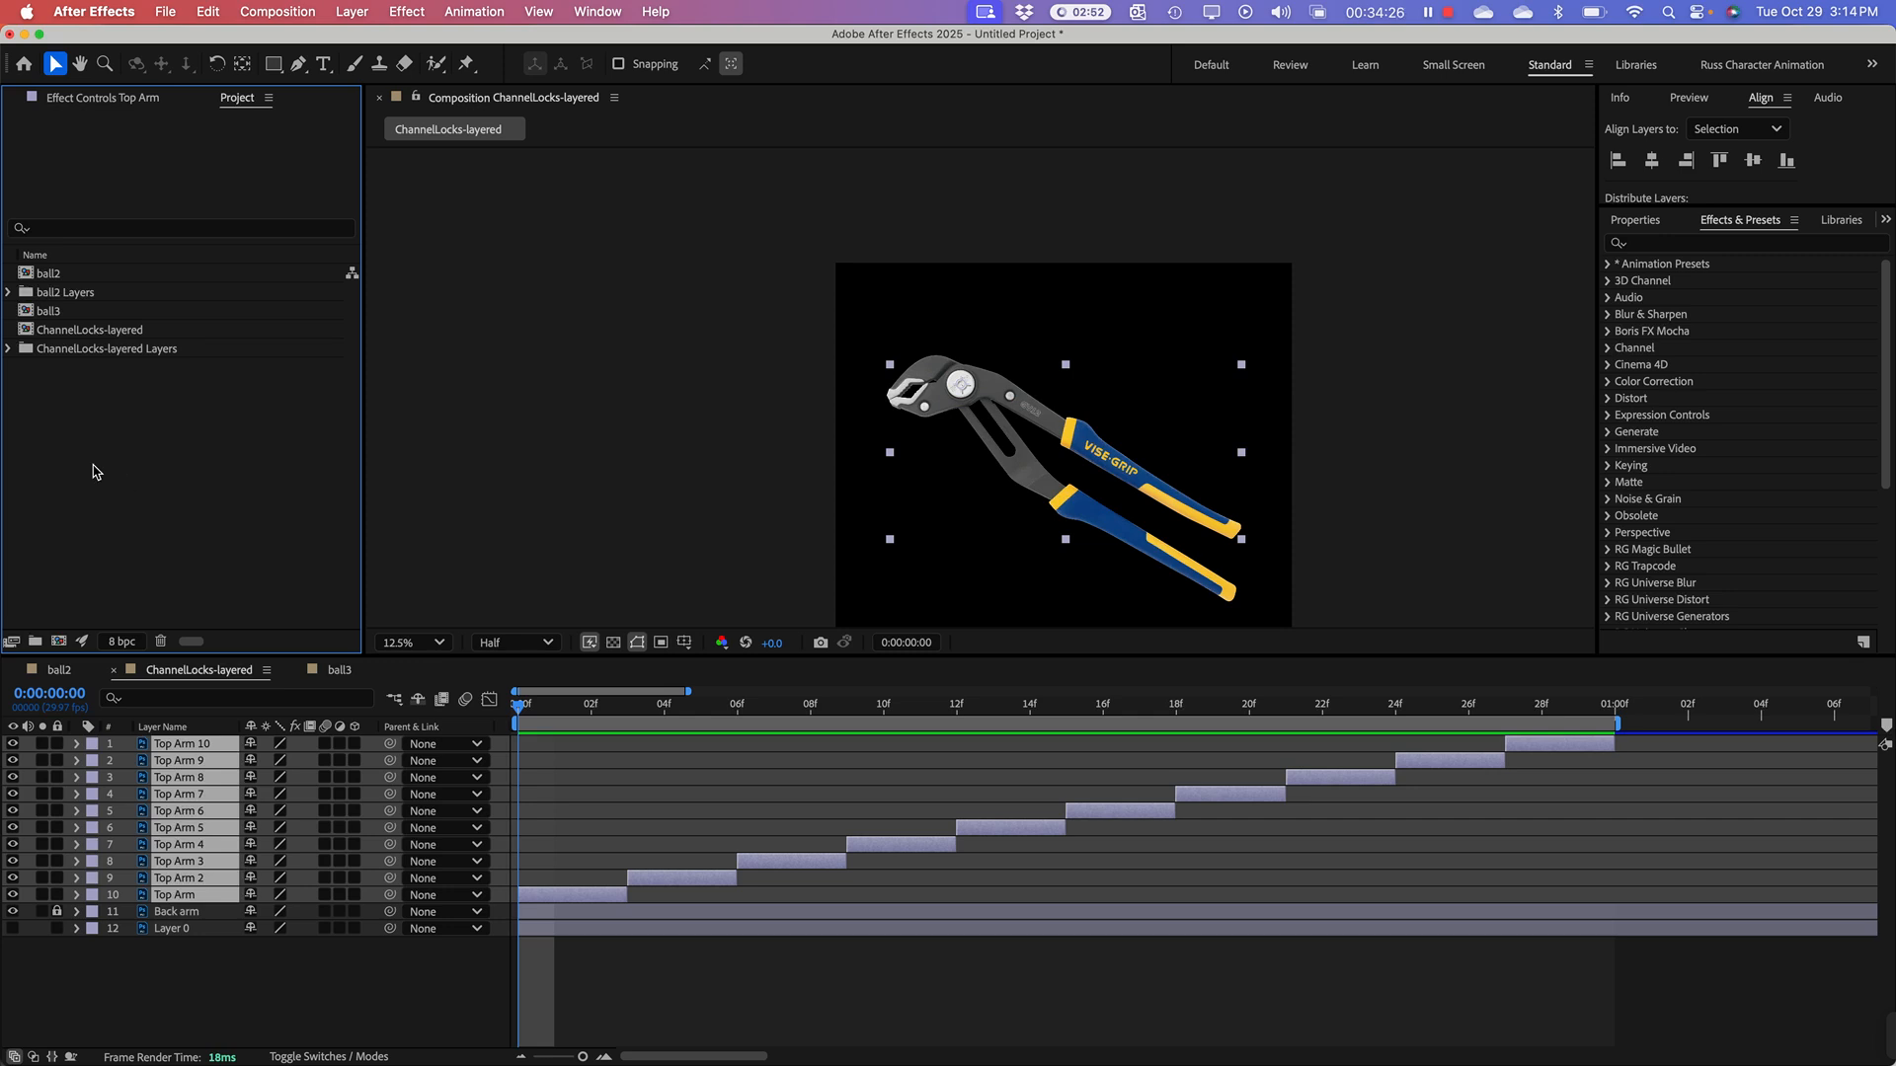
pyautogui.rightClick(107, 474)
pyautogui.moveTo(193, 585)
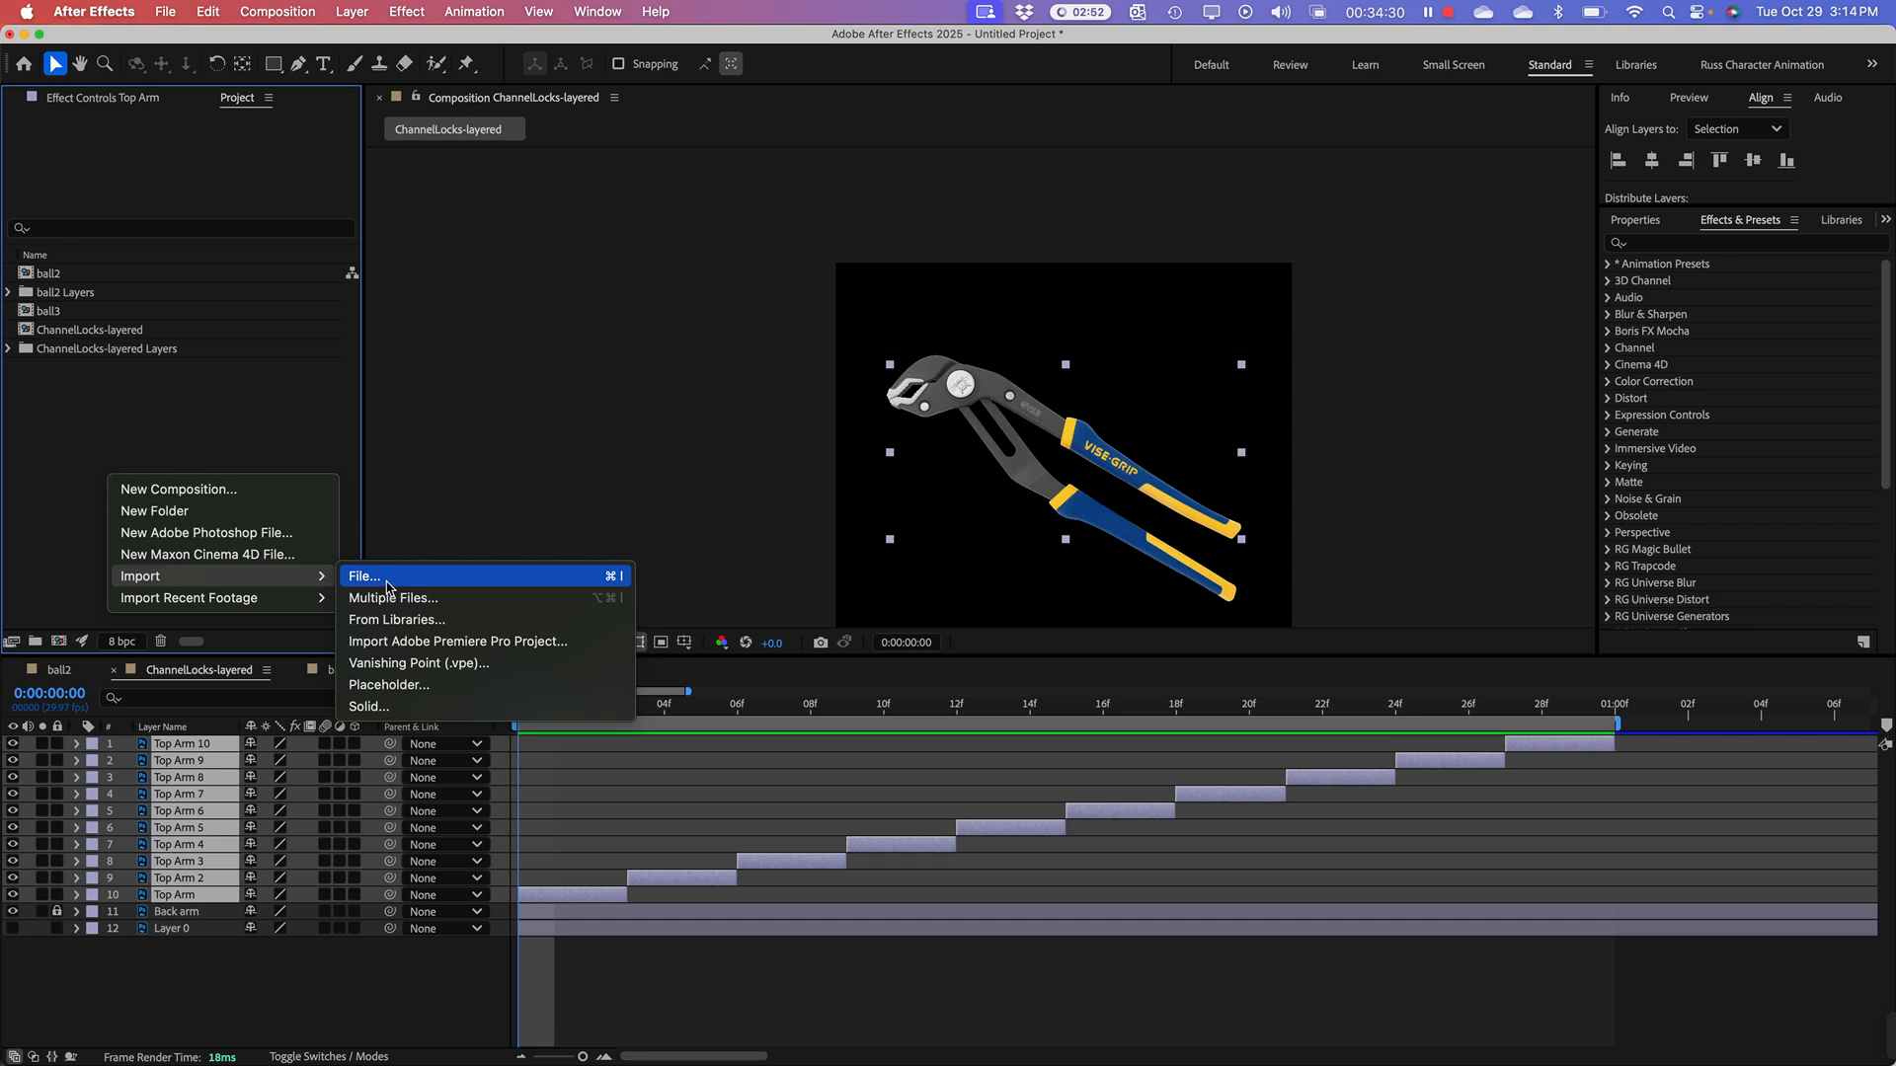
pyautogui.click(387, 588)
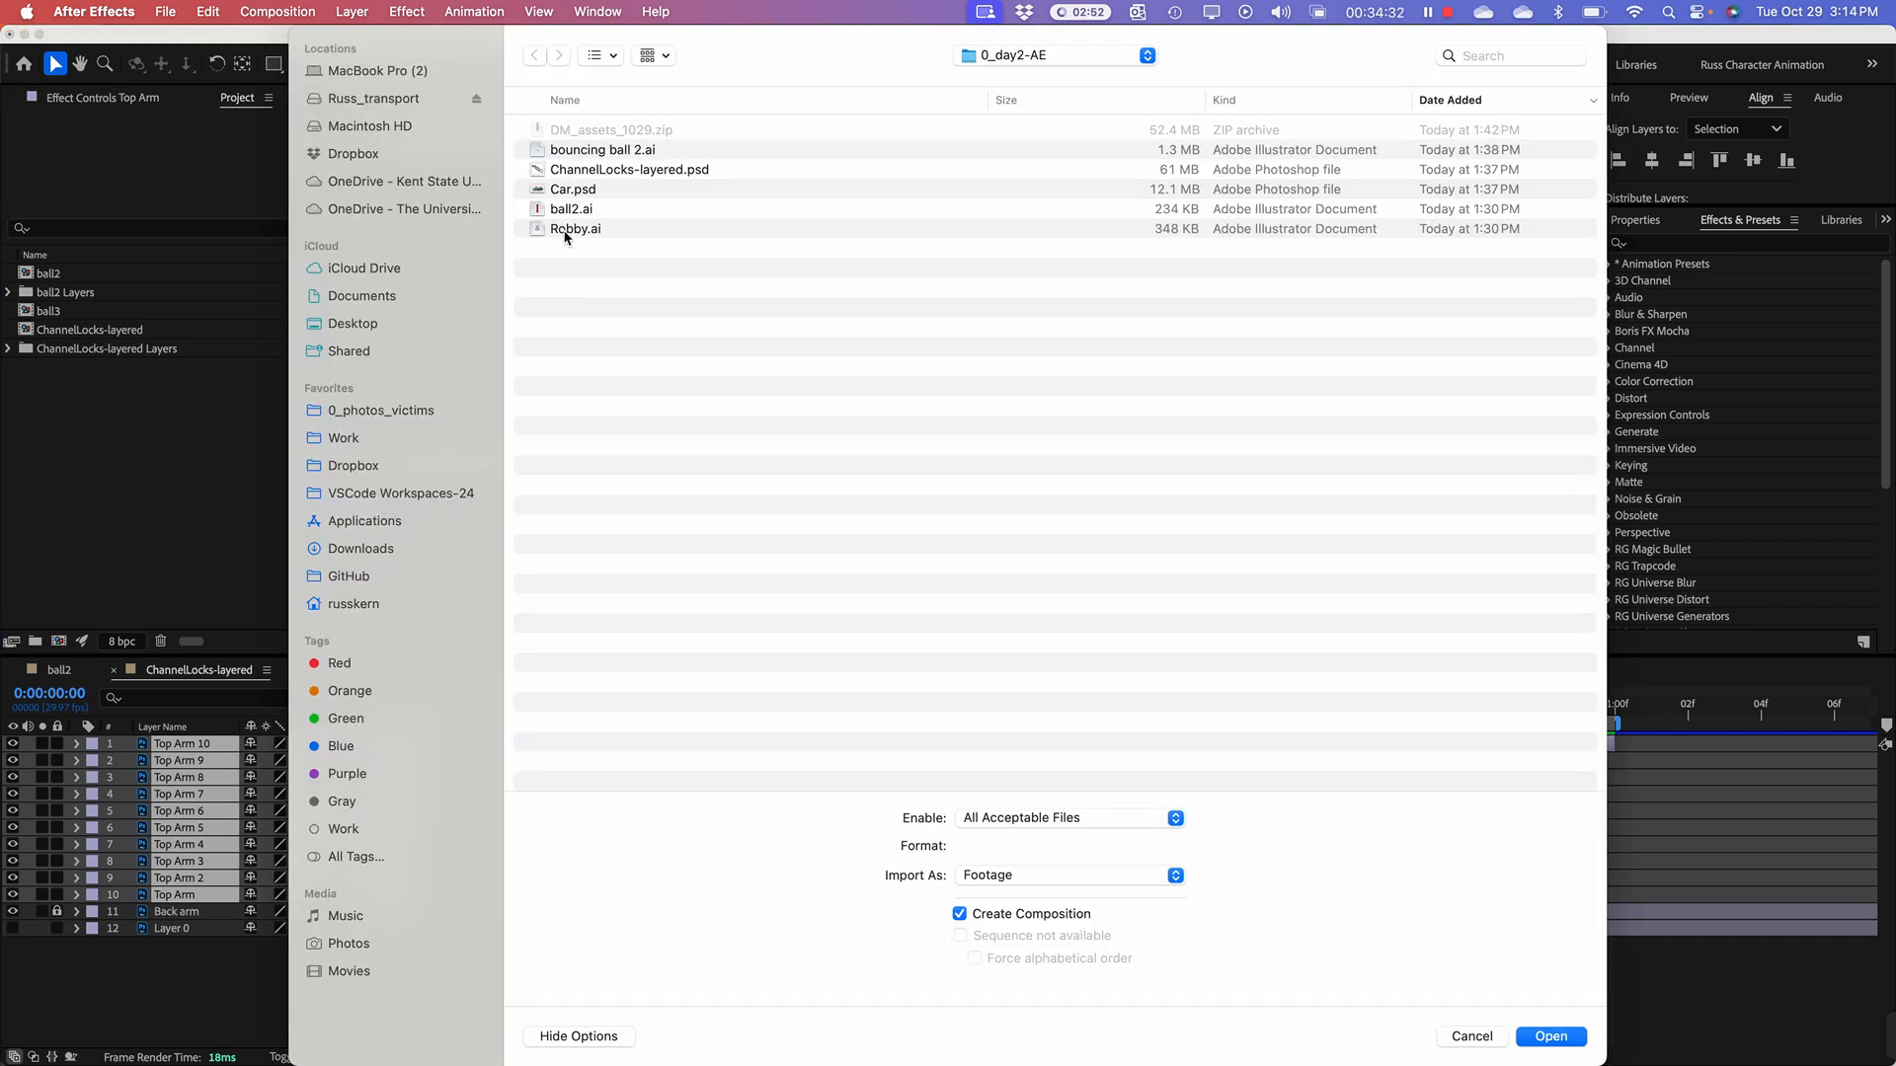
pyautogui.click(563, 231)
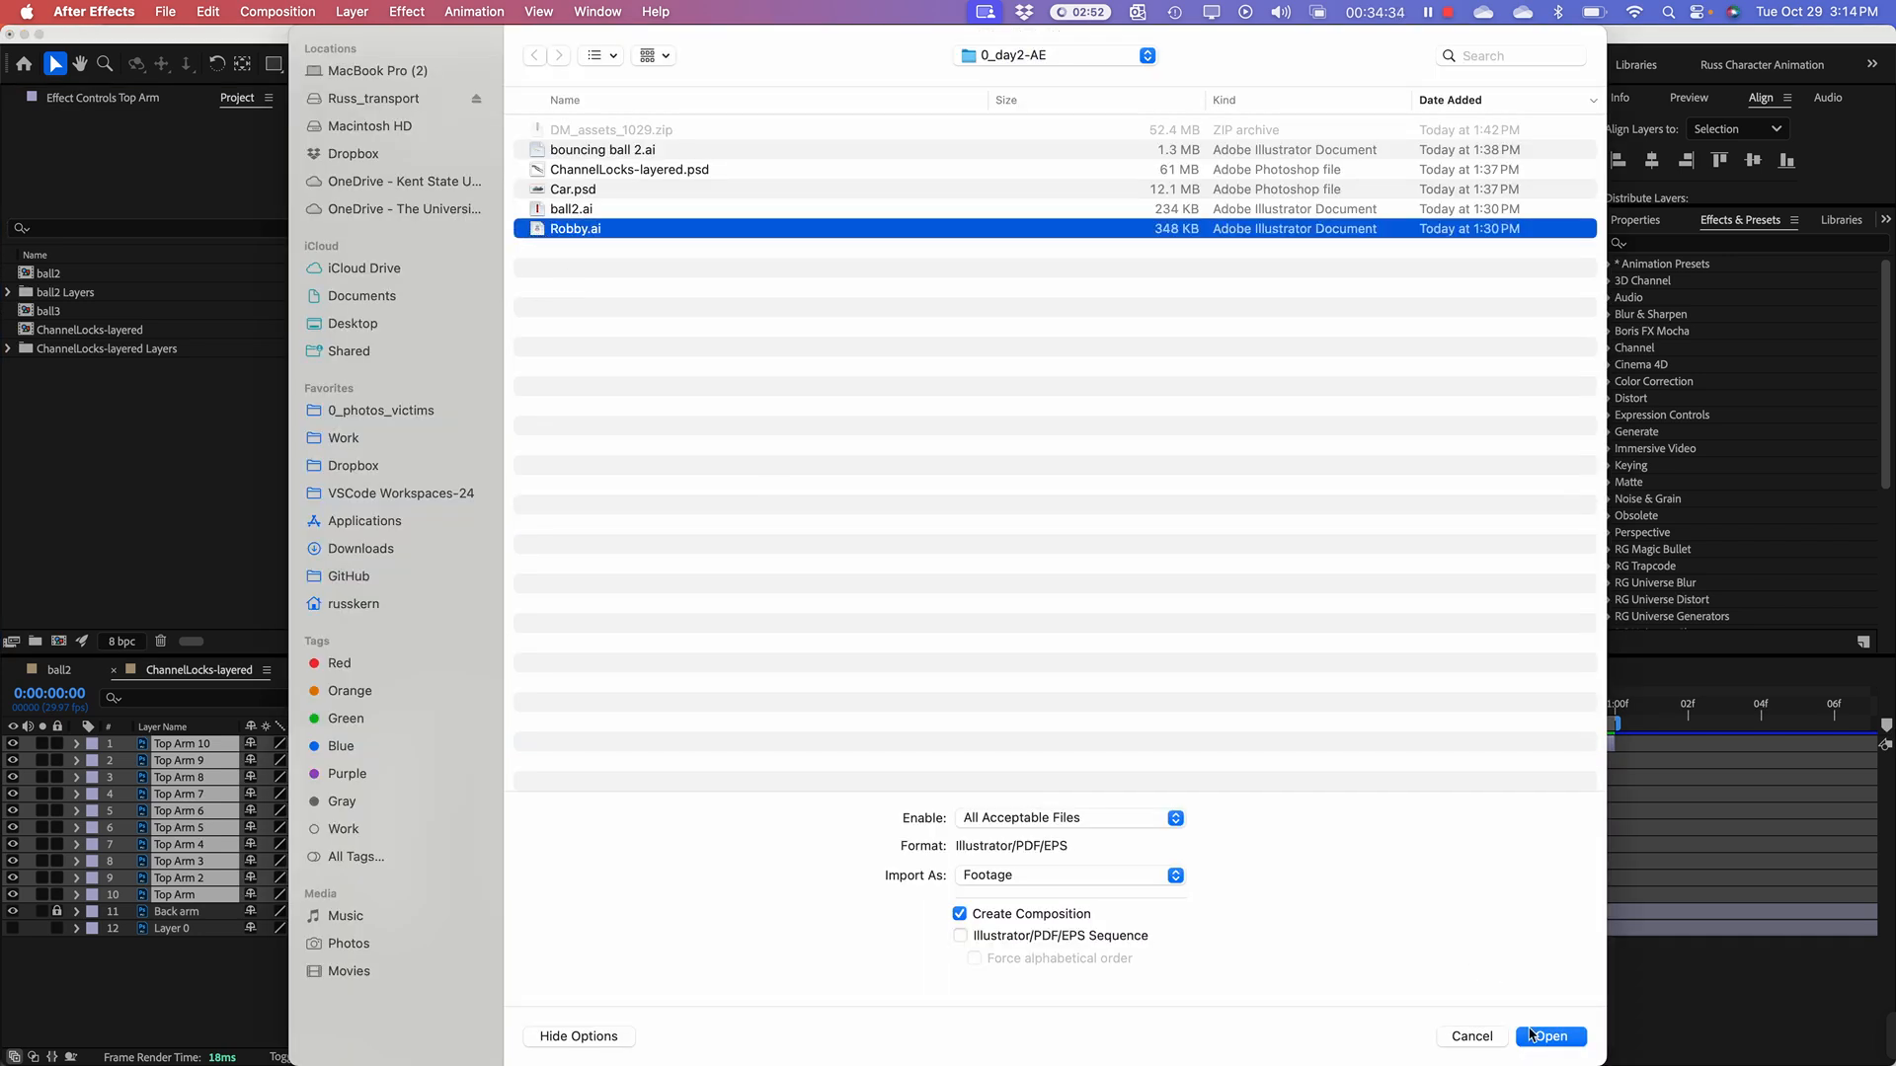
pyautogui.click(1015, 876)
pyautogui.click(1020, 901)
pyautogui.click(1550, 1037)
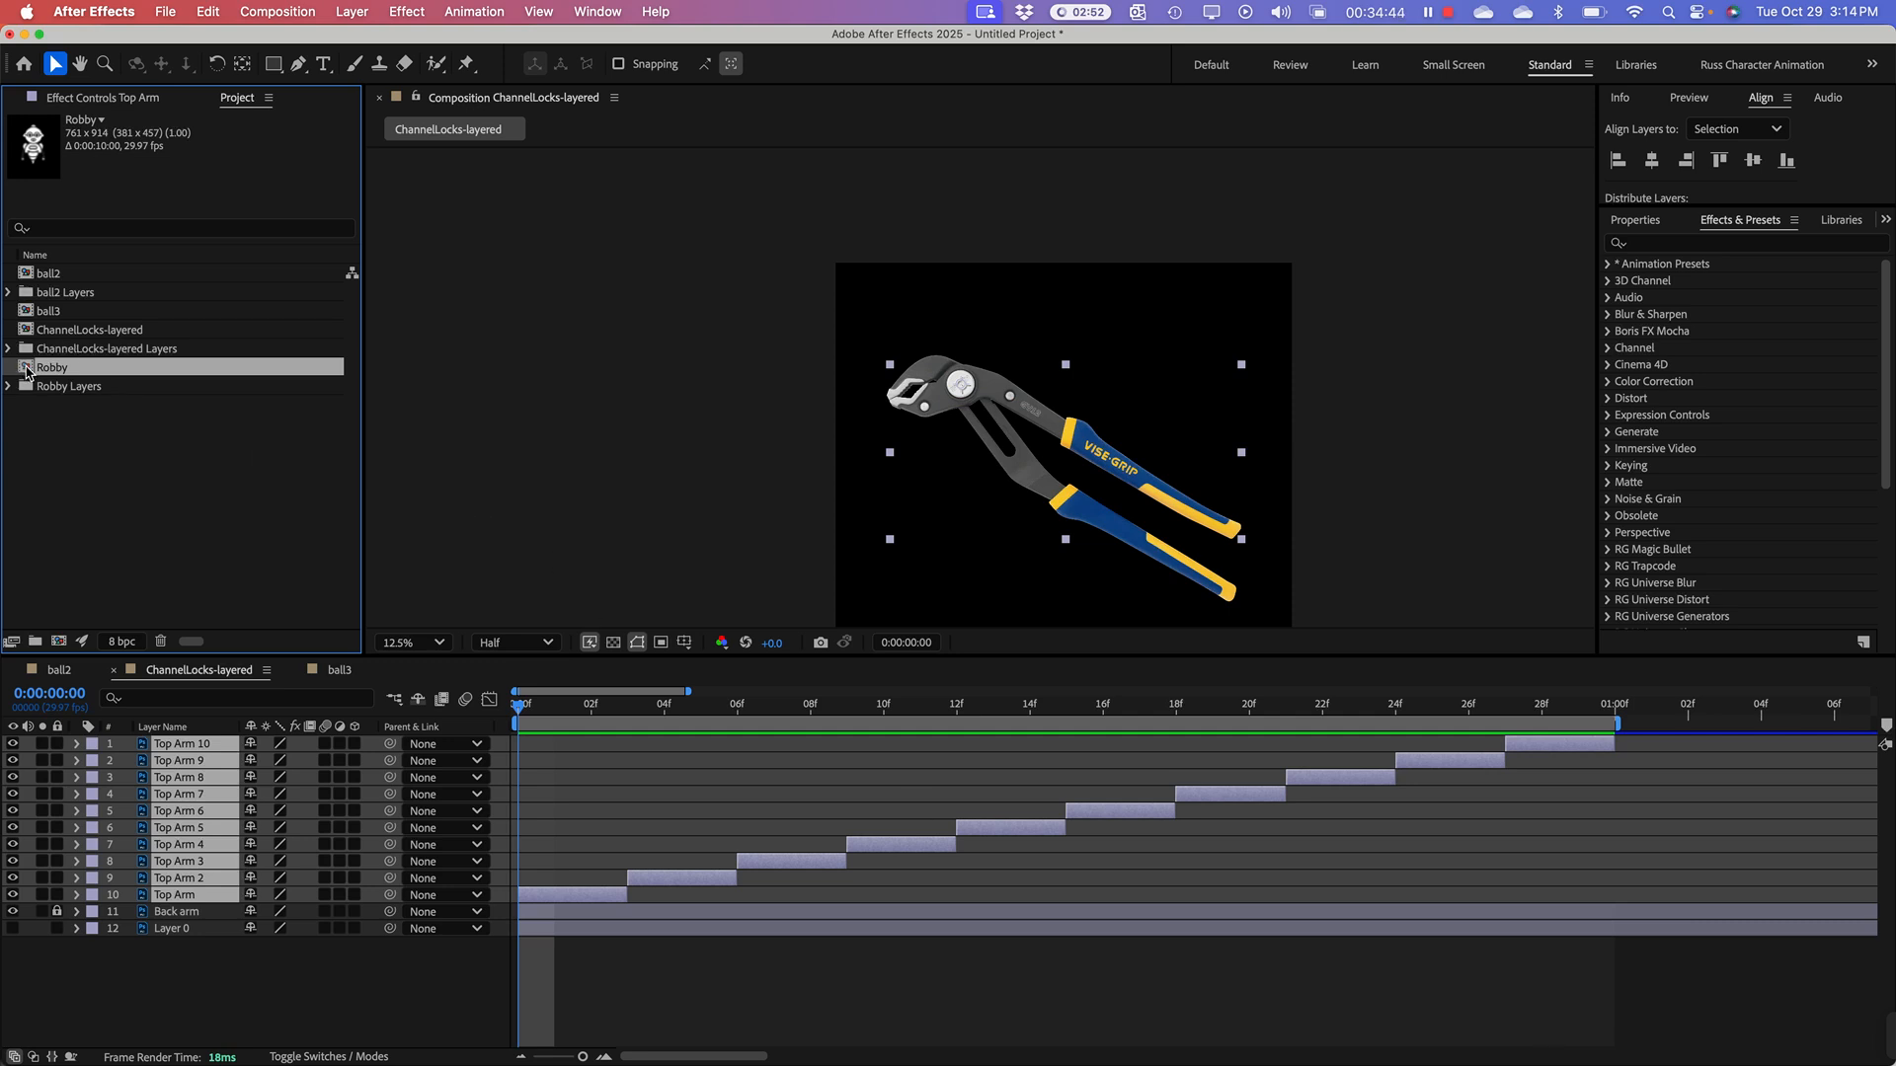
# Step: Open the Robby composition and set its viewer magnification to 100%
pyautogui.doubleClick(27, 371)
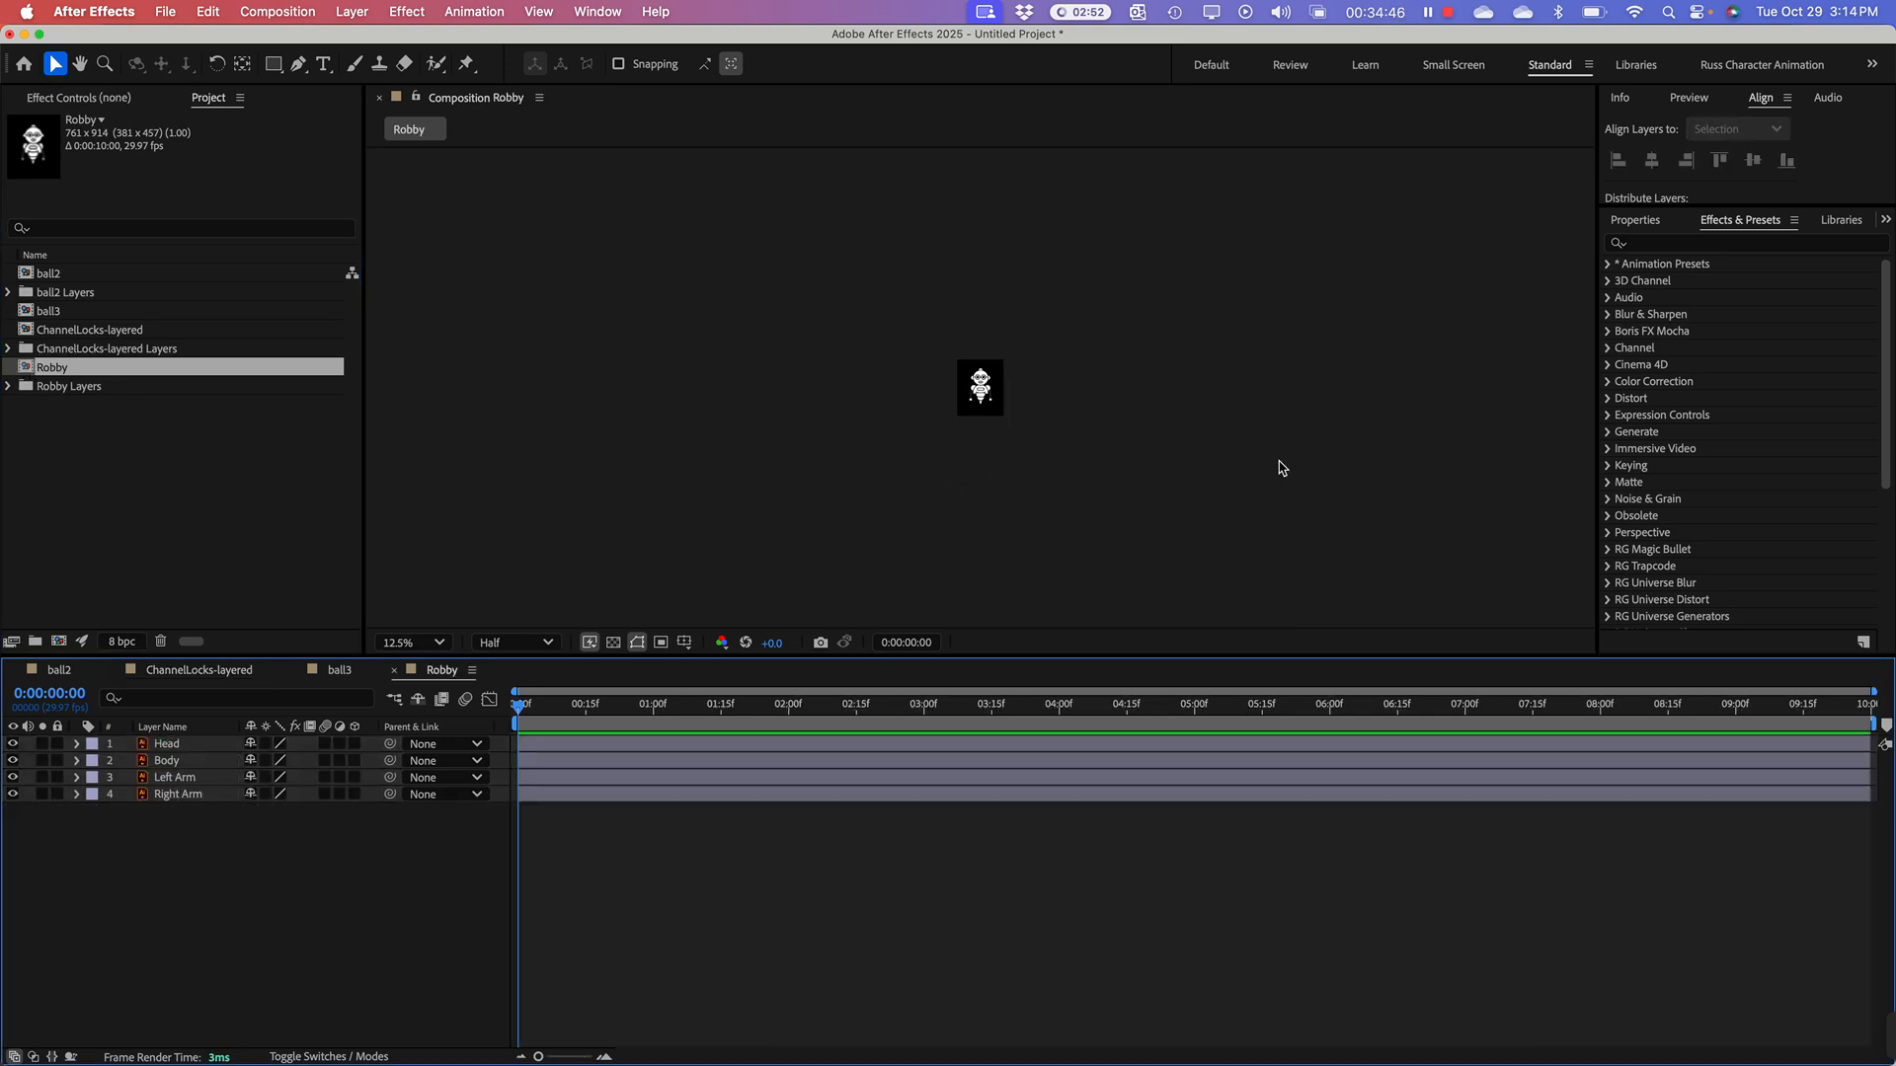
pyautogui.press('/')
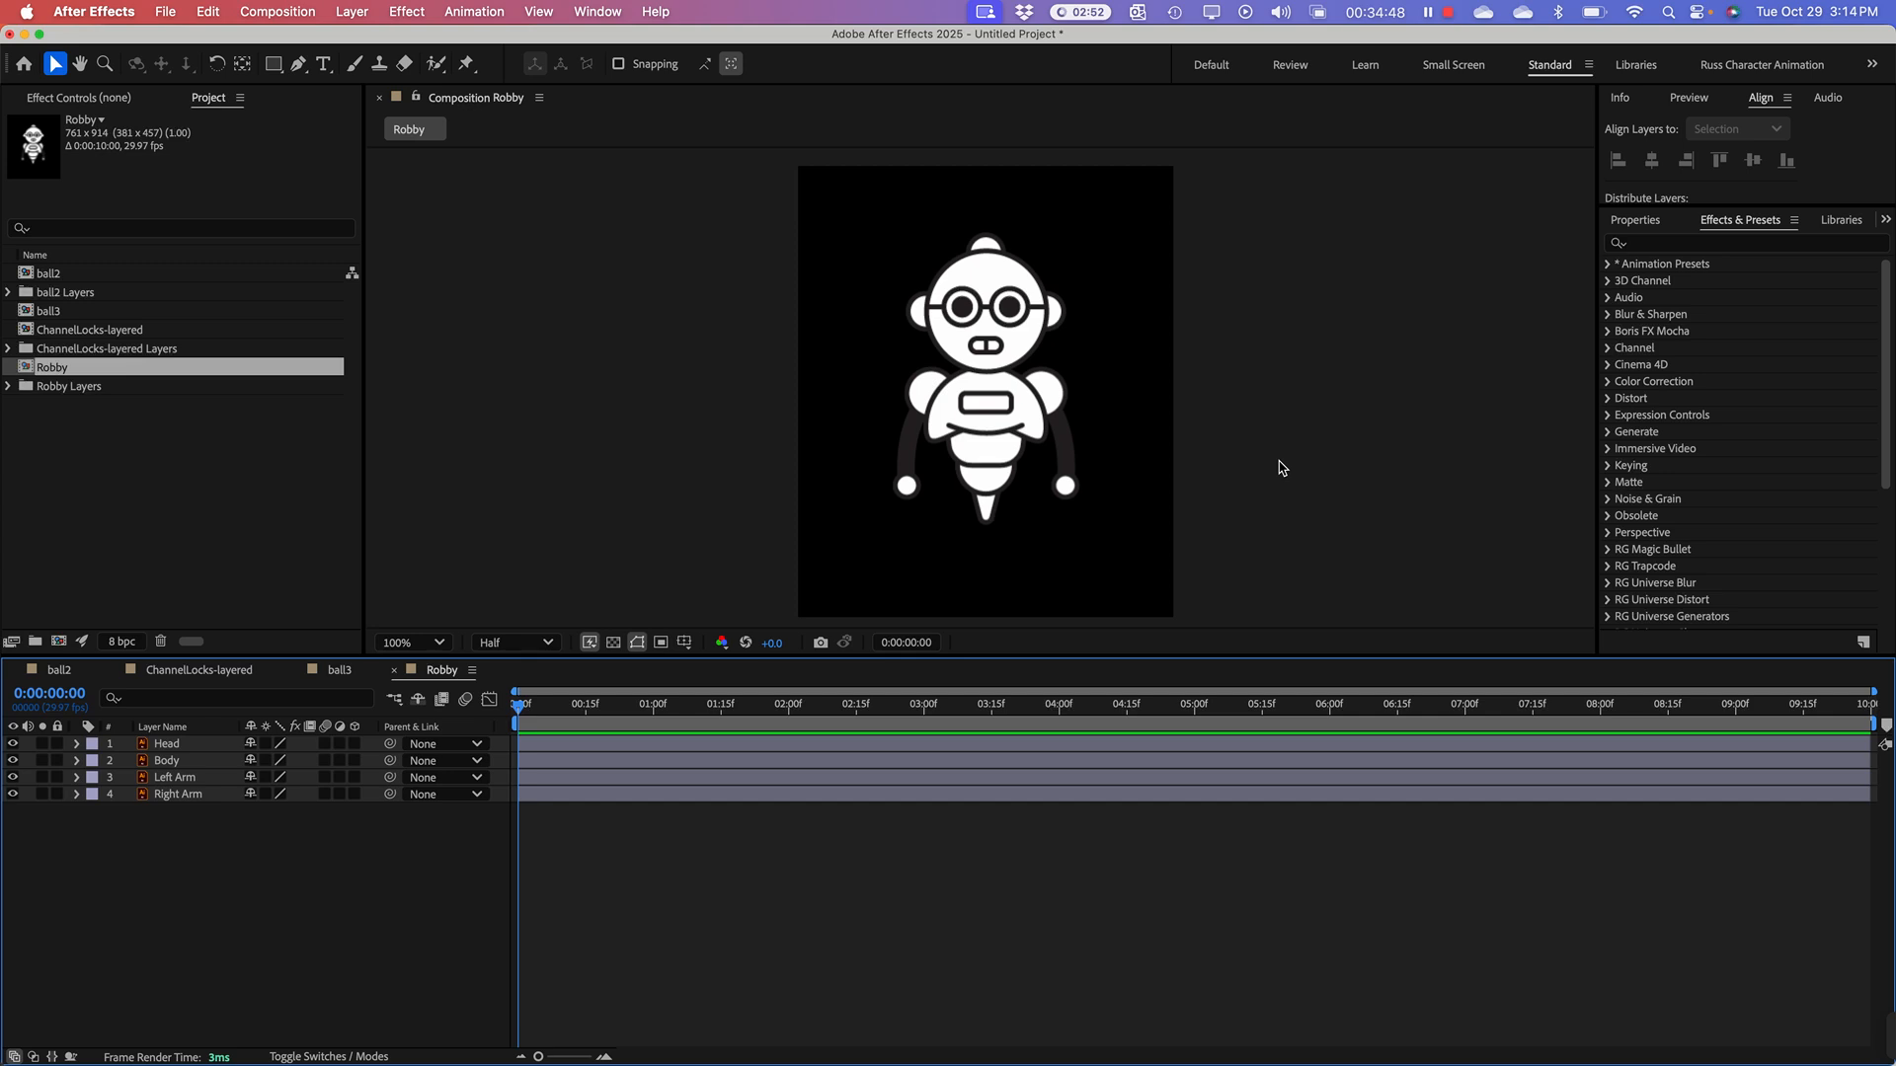
pyautogui.press(',')
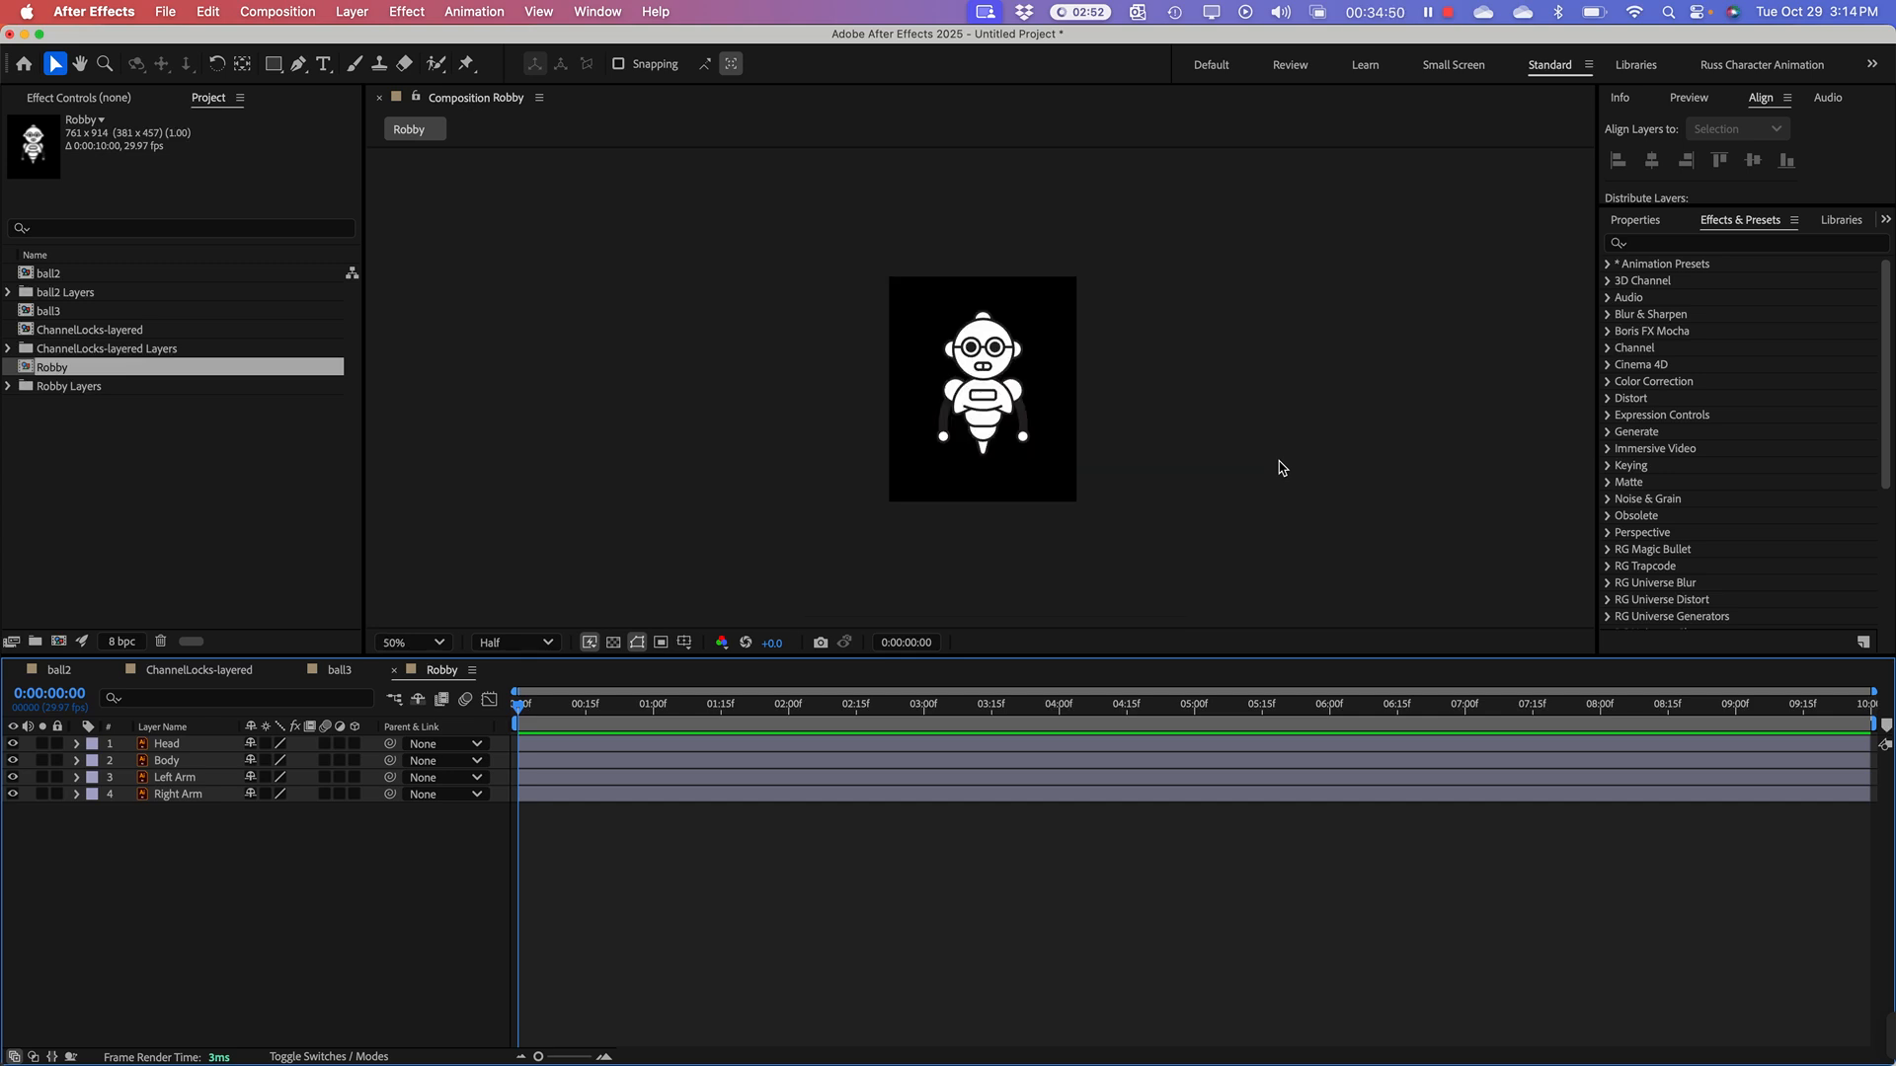
pyautogui.press('.')
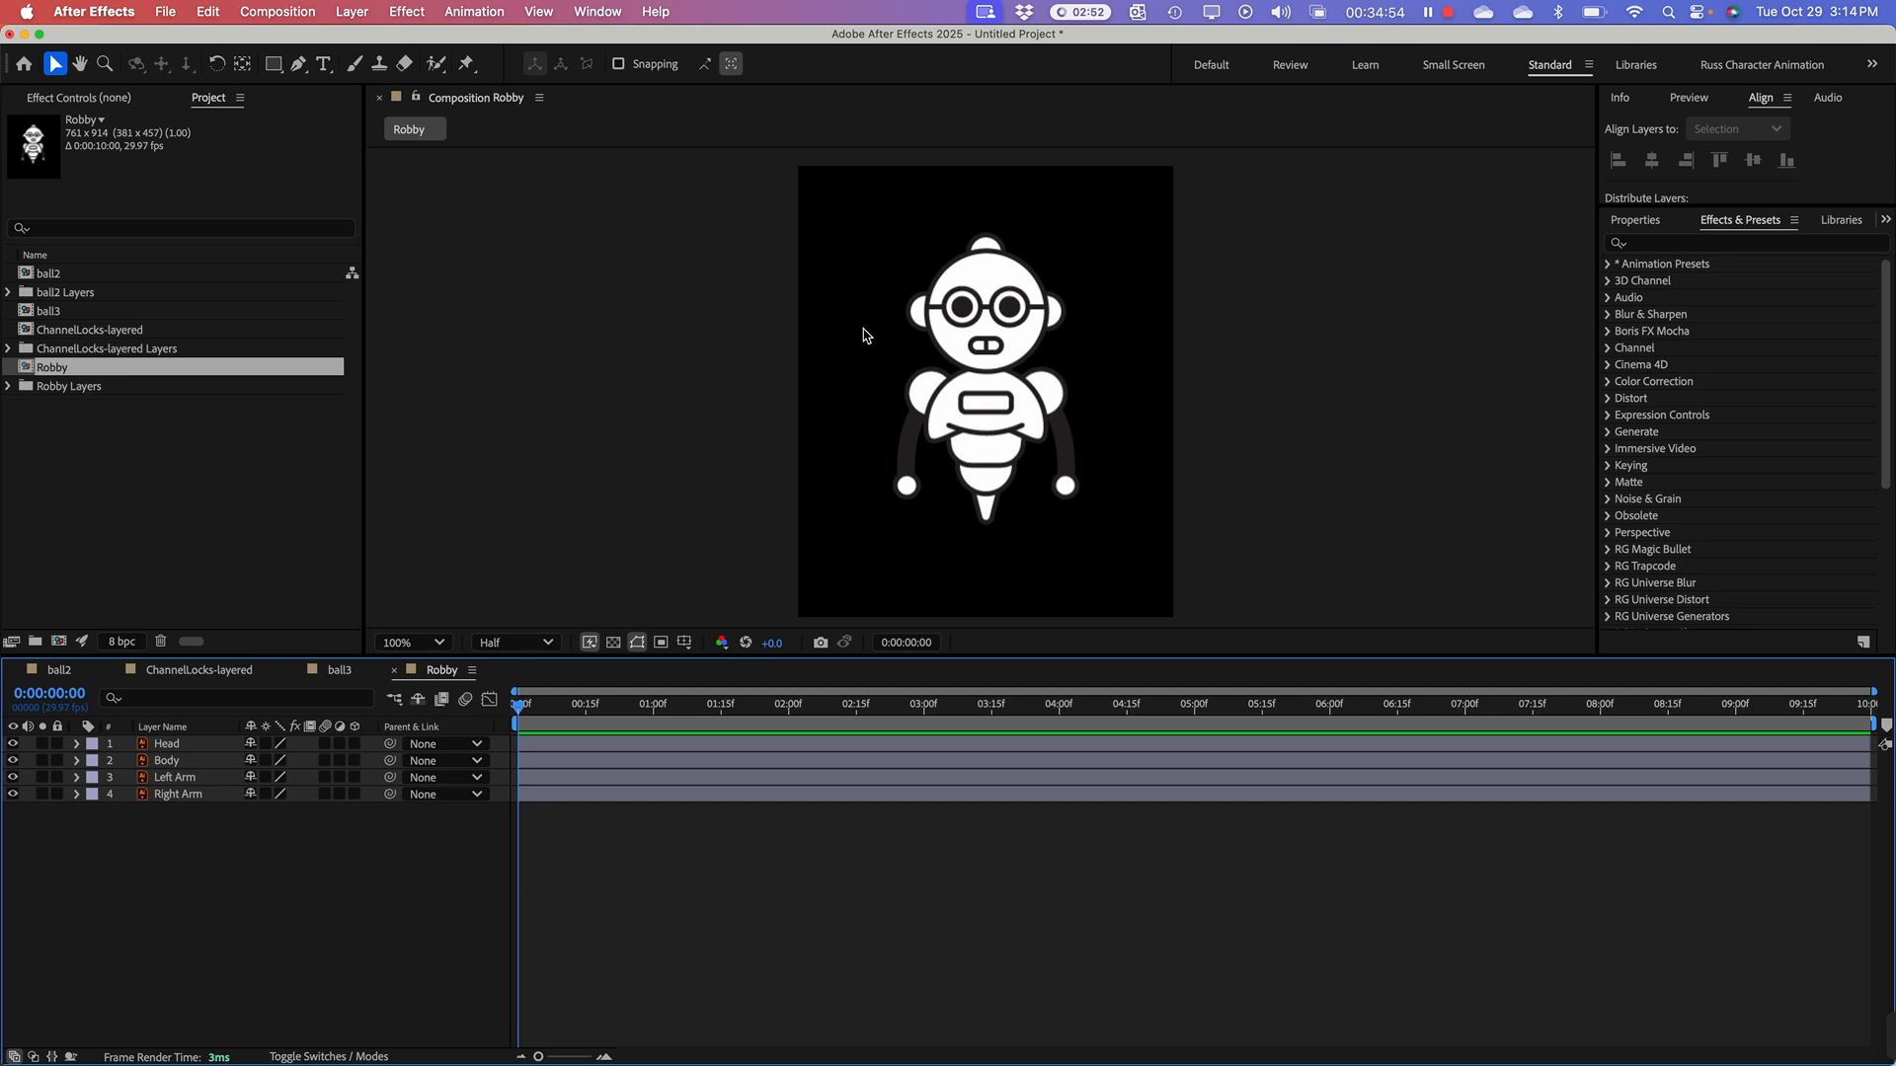
# Step: Add a 761 x 914 px pale yellow solid (E5ED8E) to the Robby composition and place it beneath all the robot layers
pyautogui.rightClick(105, 842)
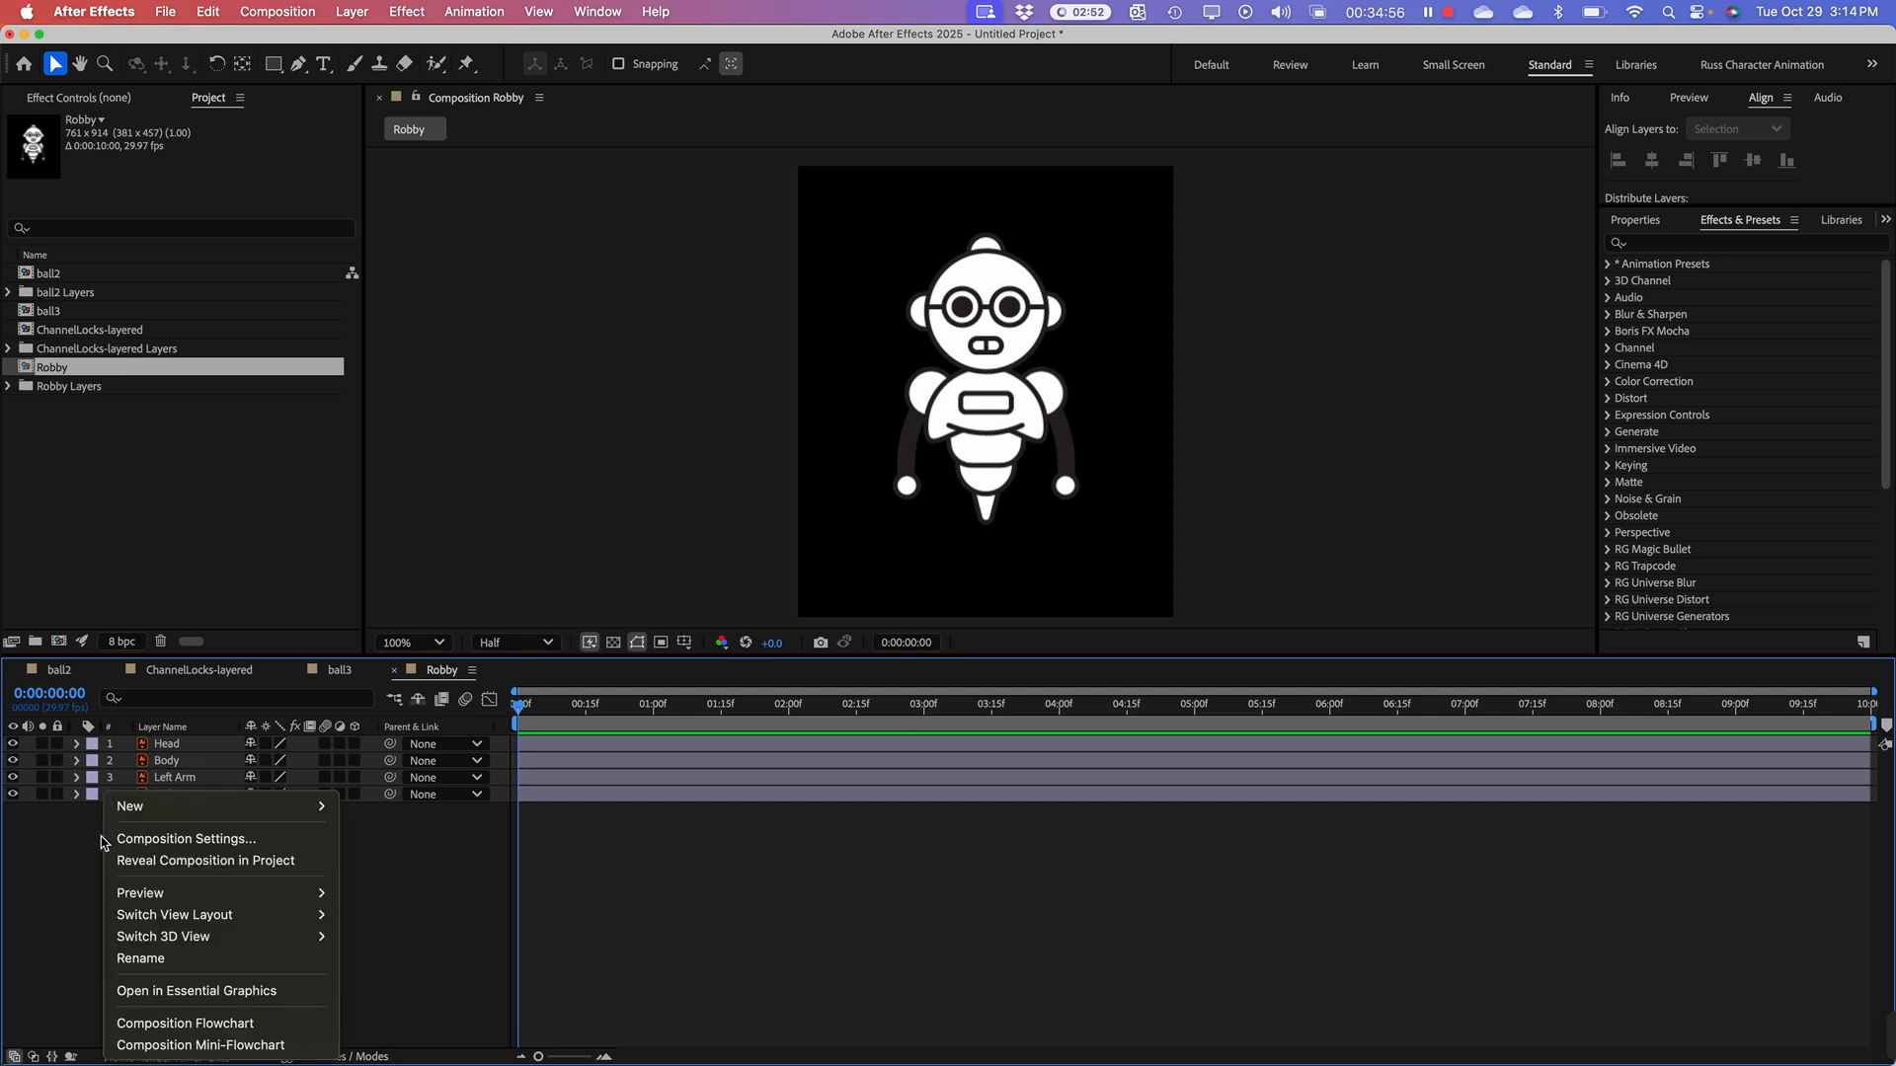
pyautogui.click(77, 925)
pyautogui.rightClick(131, 874)
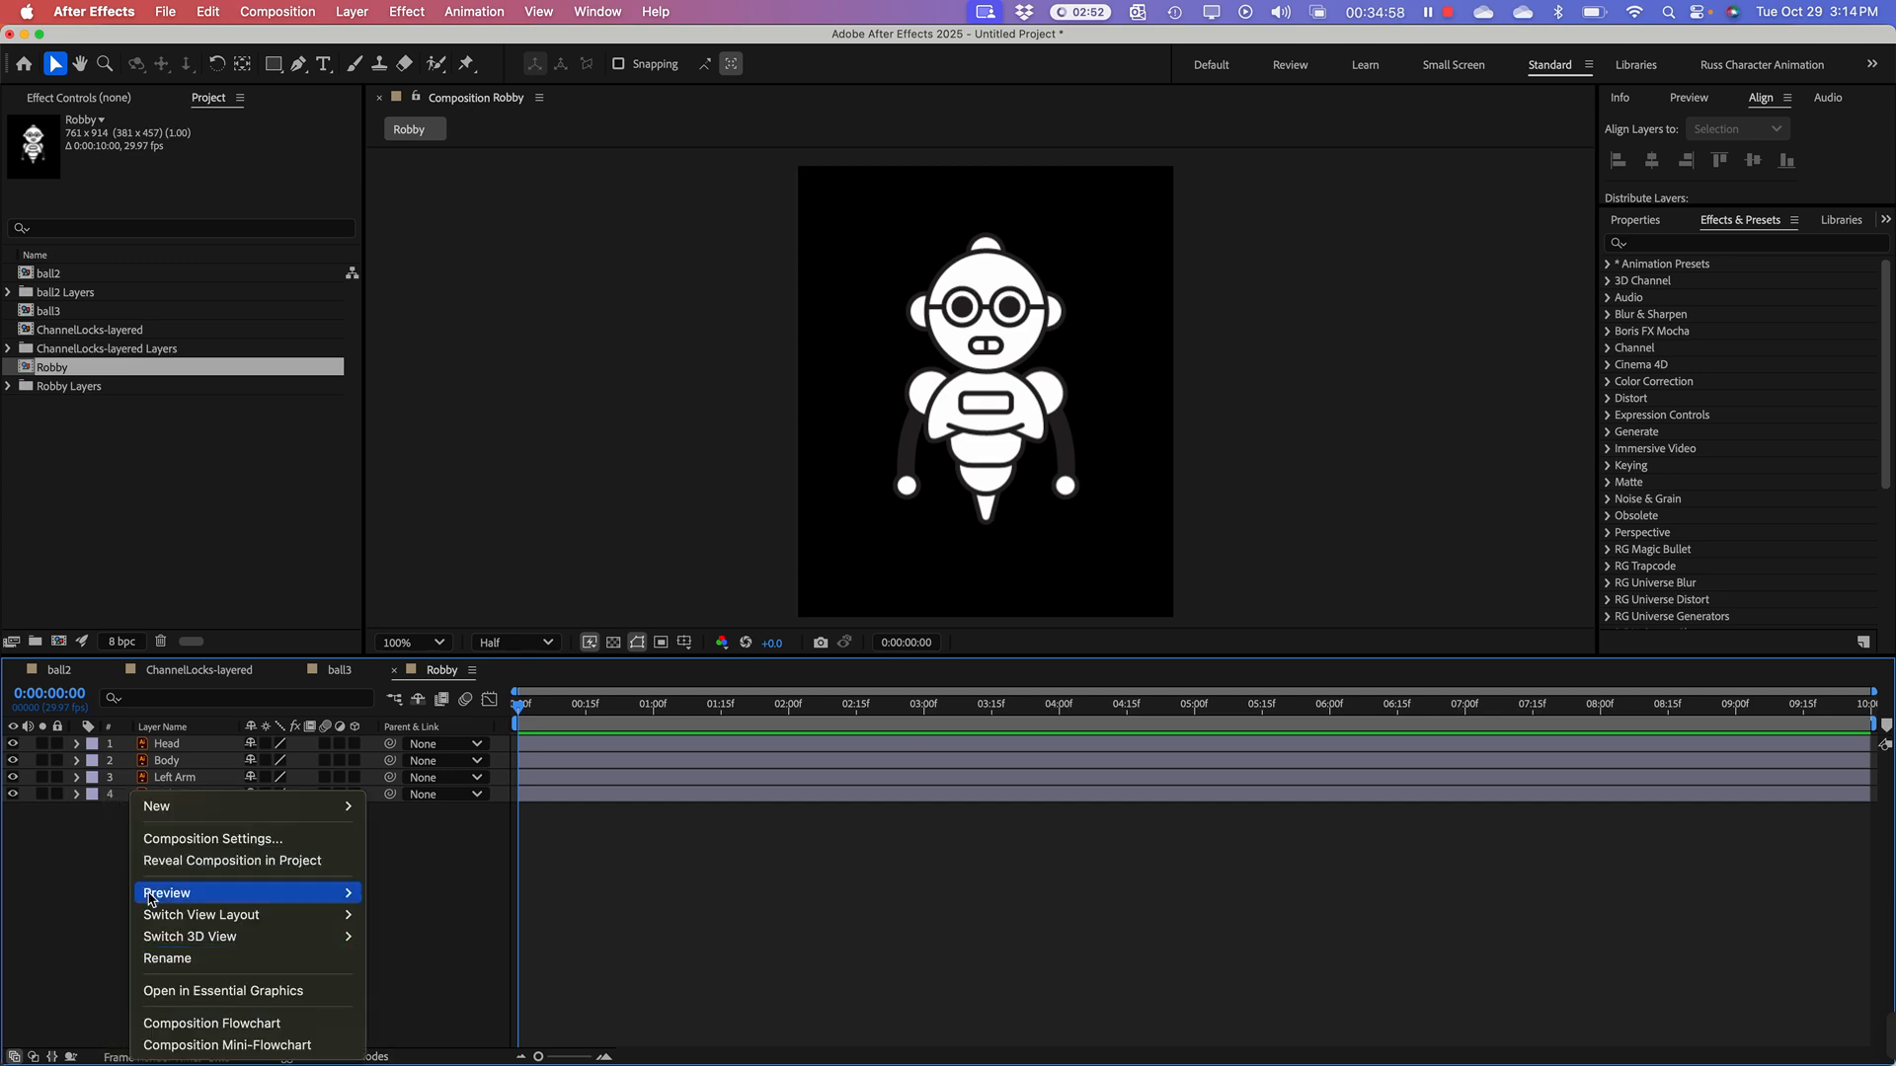
pyautogui.moveTo(217, 808)
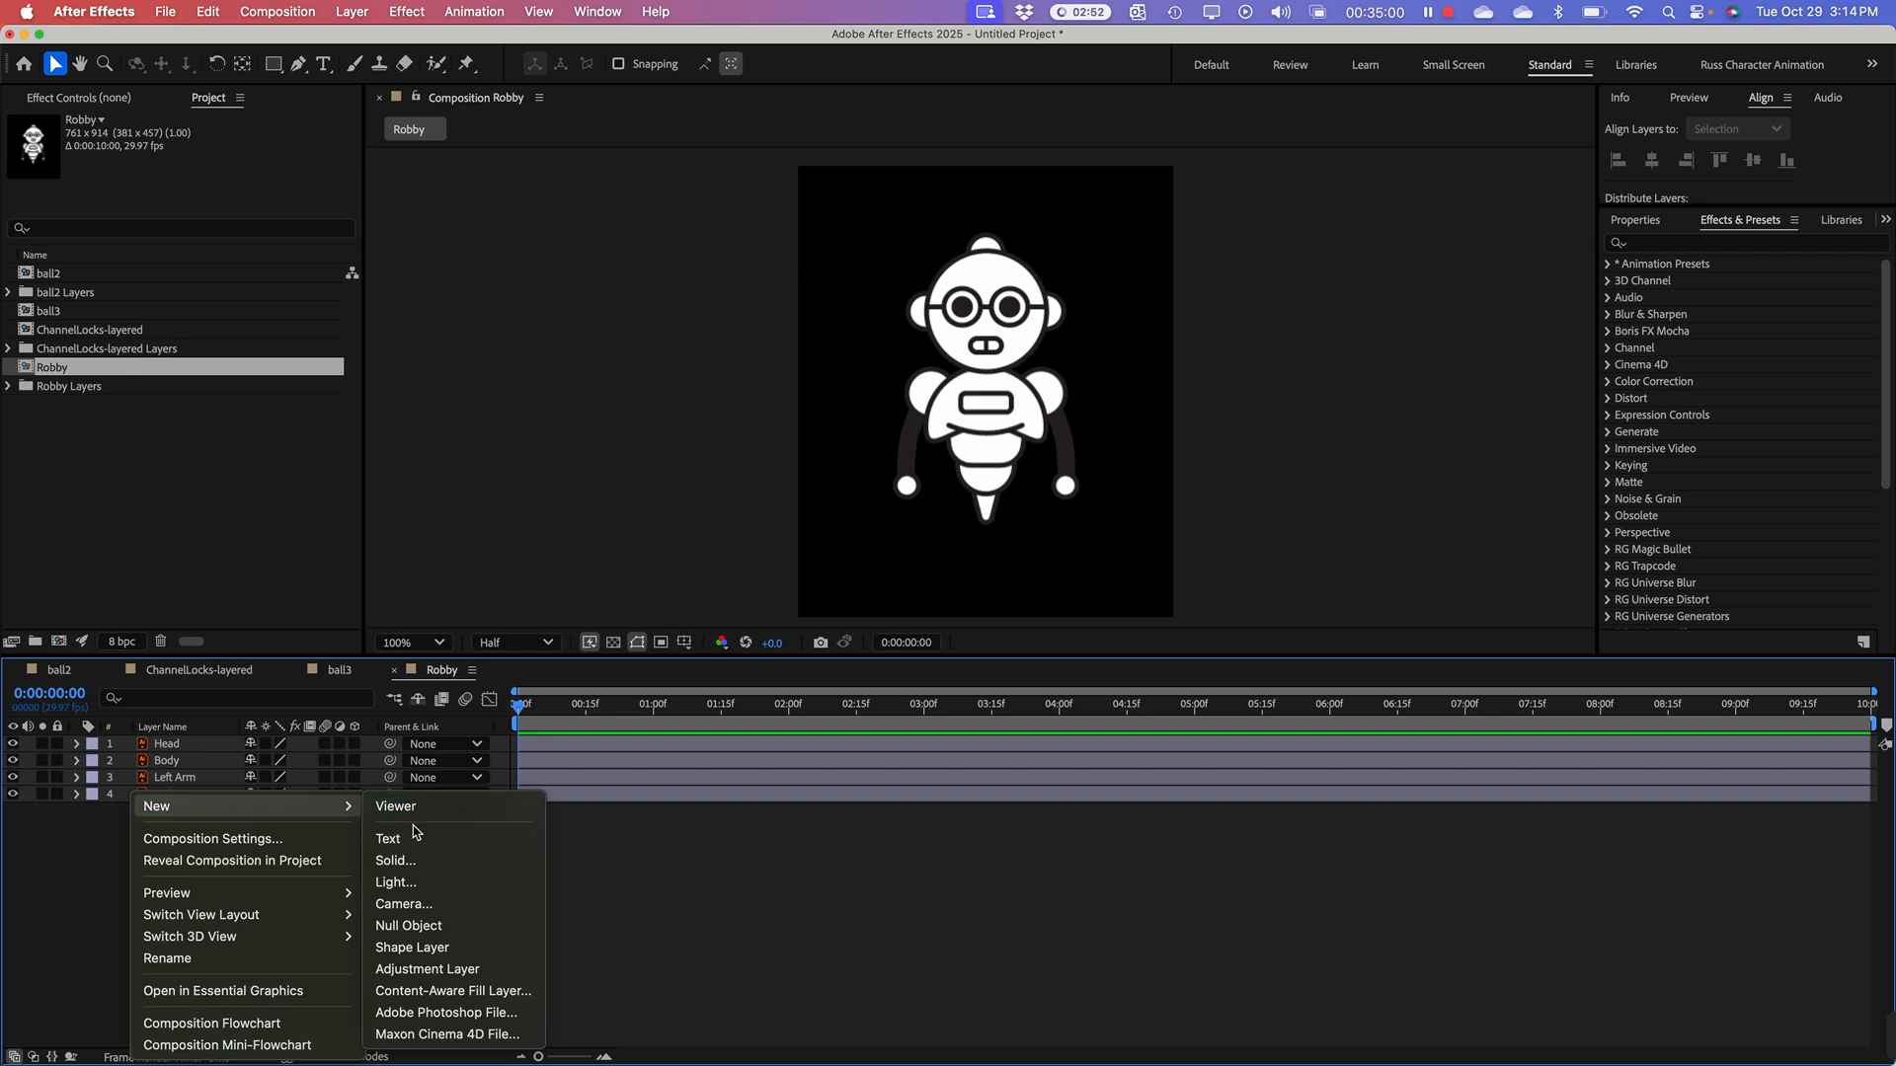
pyautogui.click(397, 860)
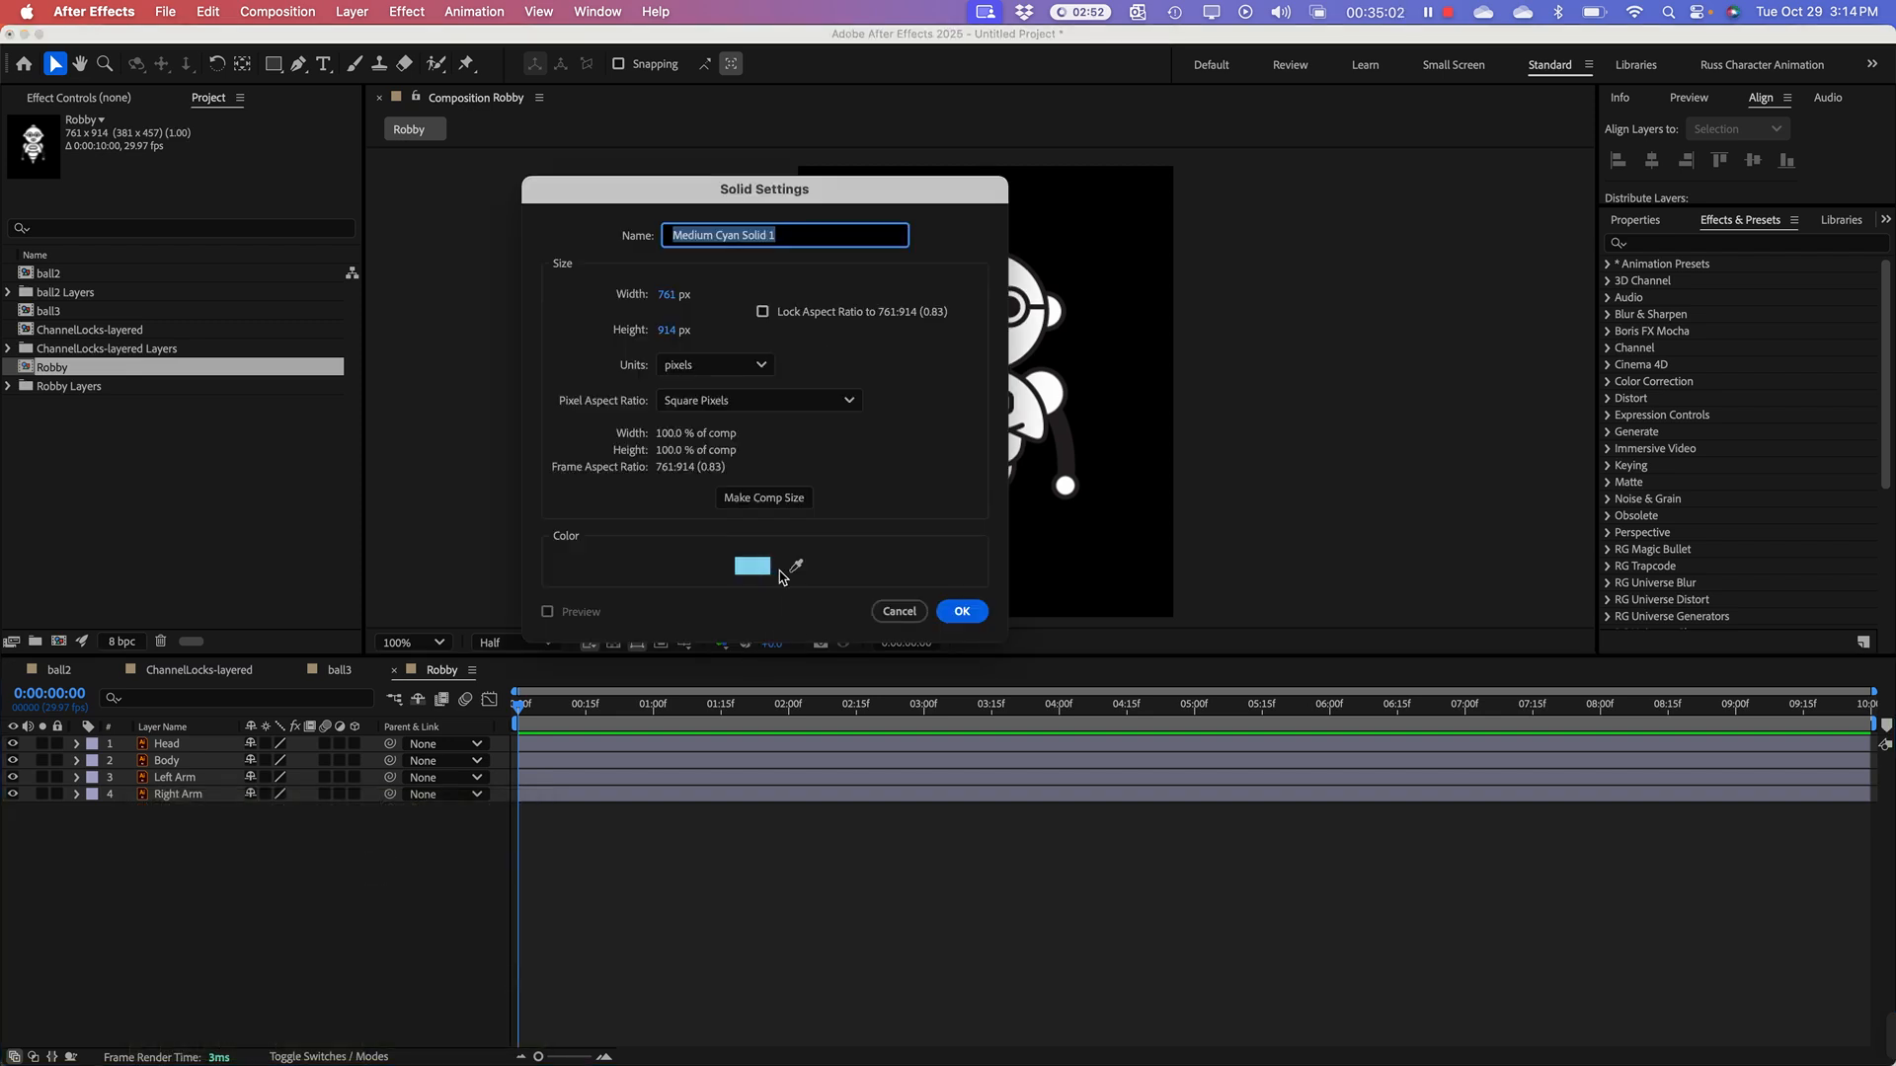
pyautogui.click(756, 567)
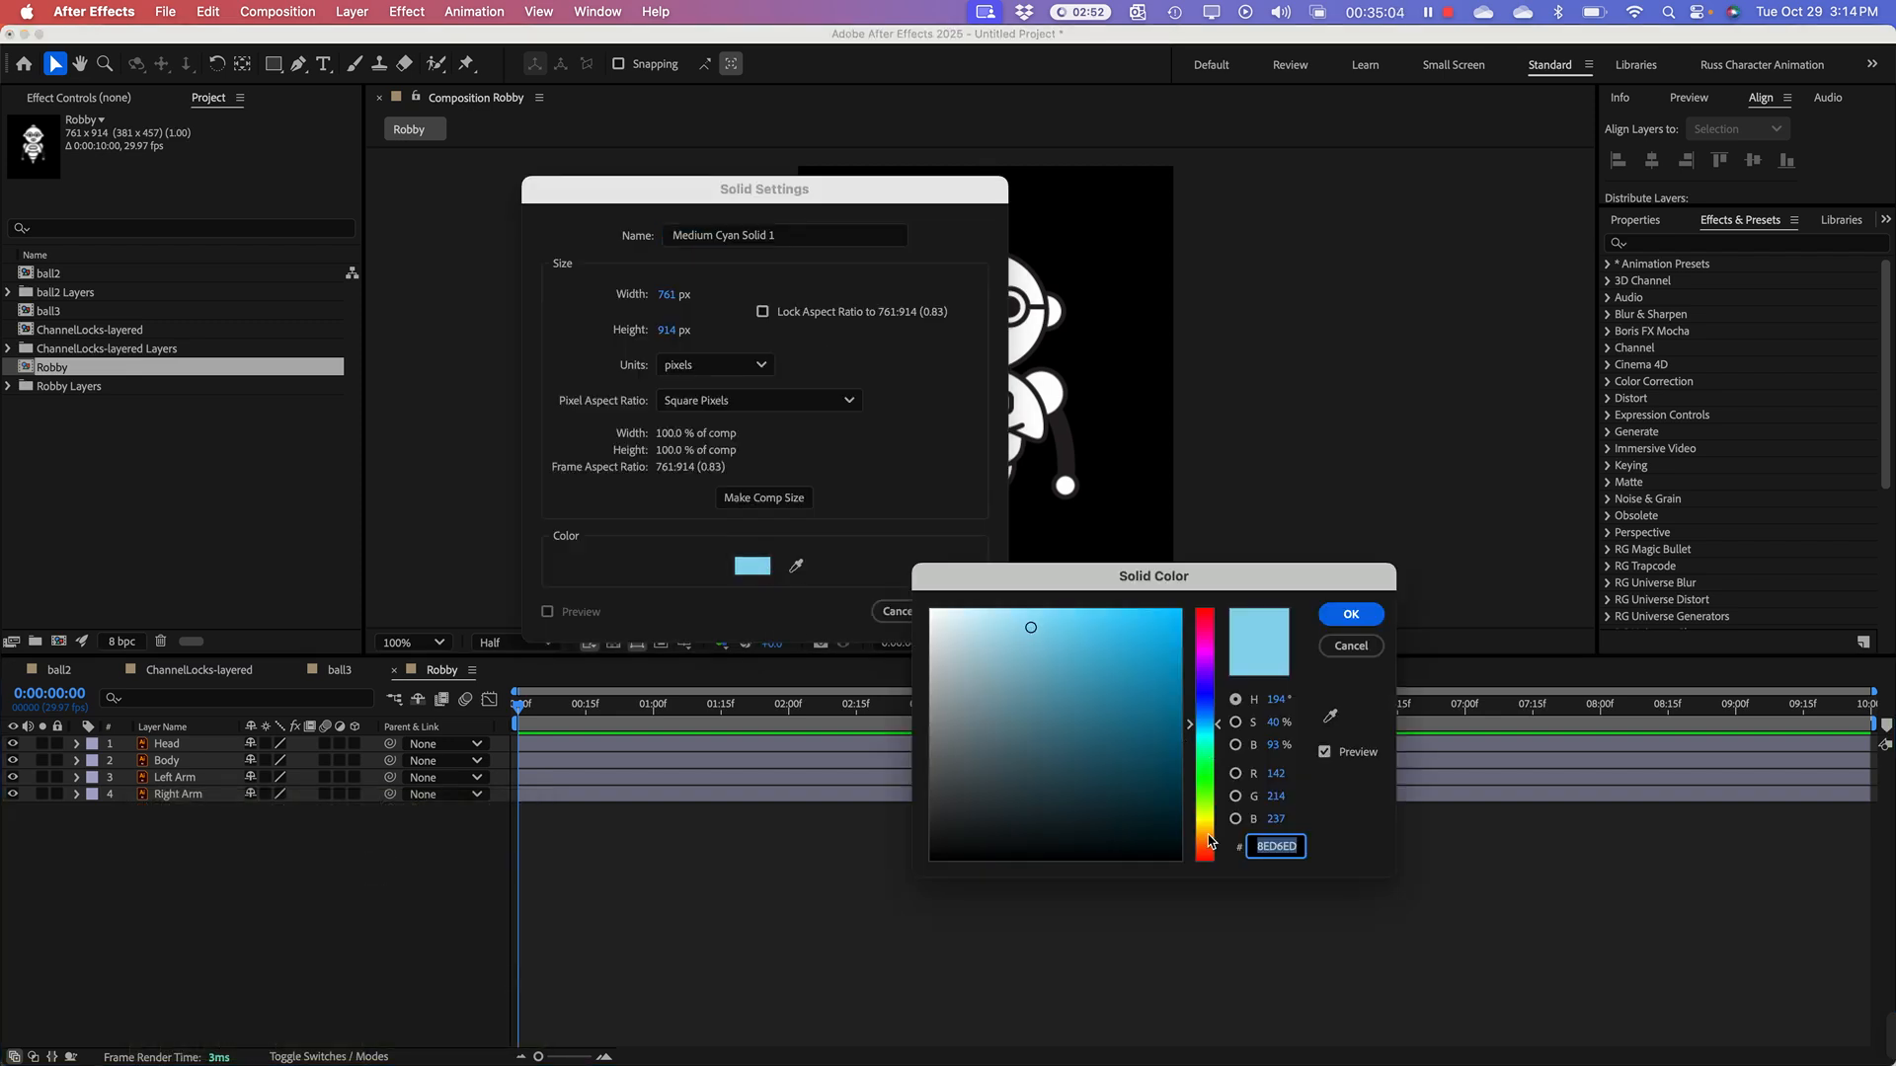
pyautogui.moveTo(1211, 842); pyautogui.dragTo(1212, 821)
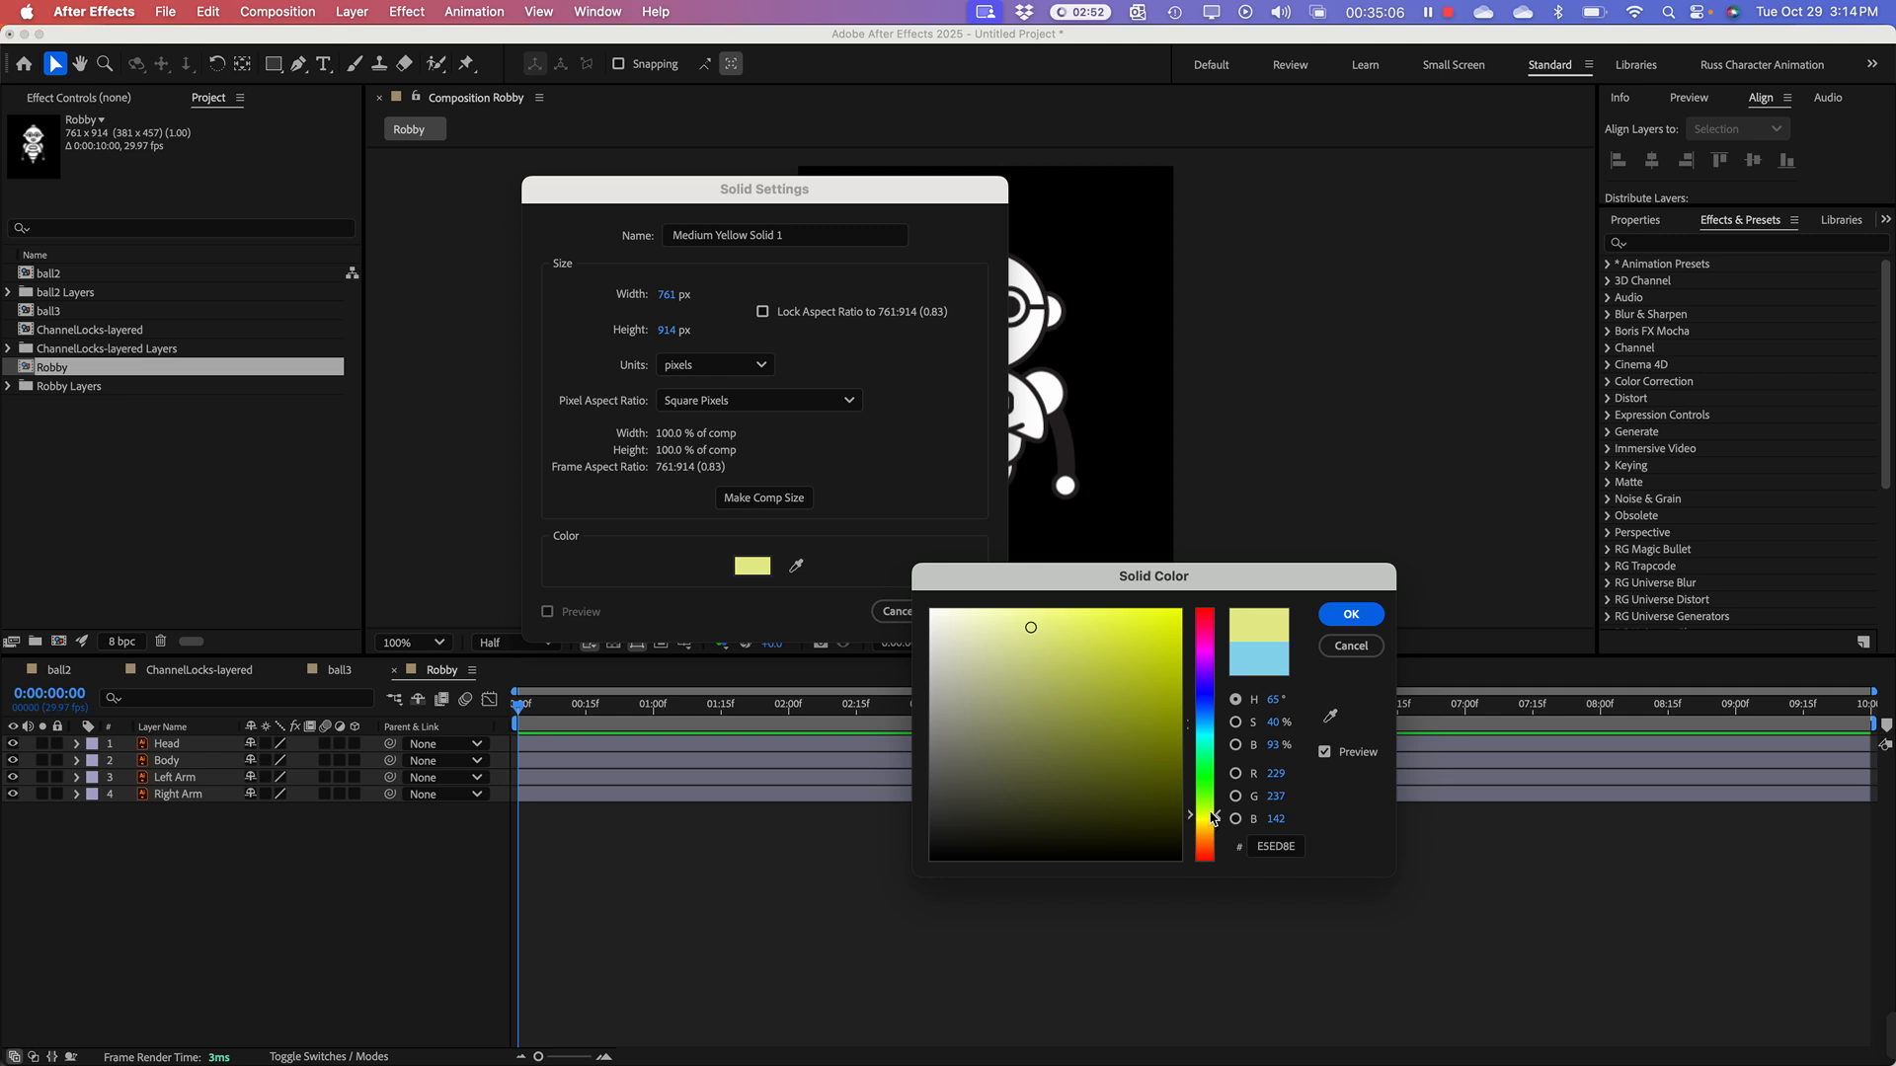
pyautogui.click(1349, 616)
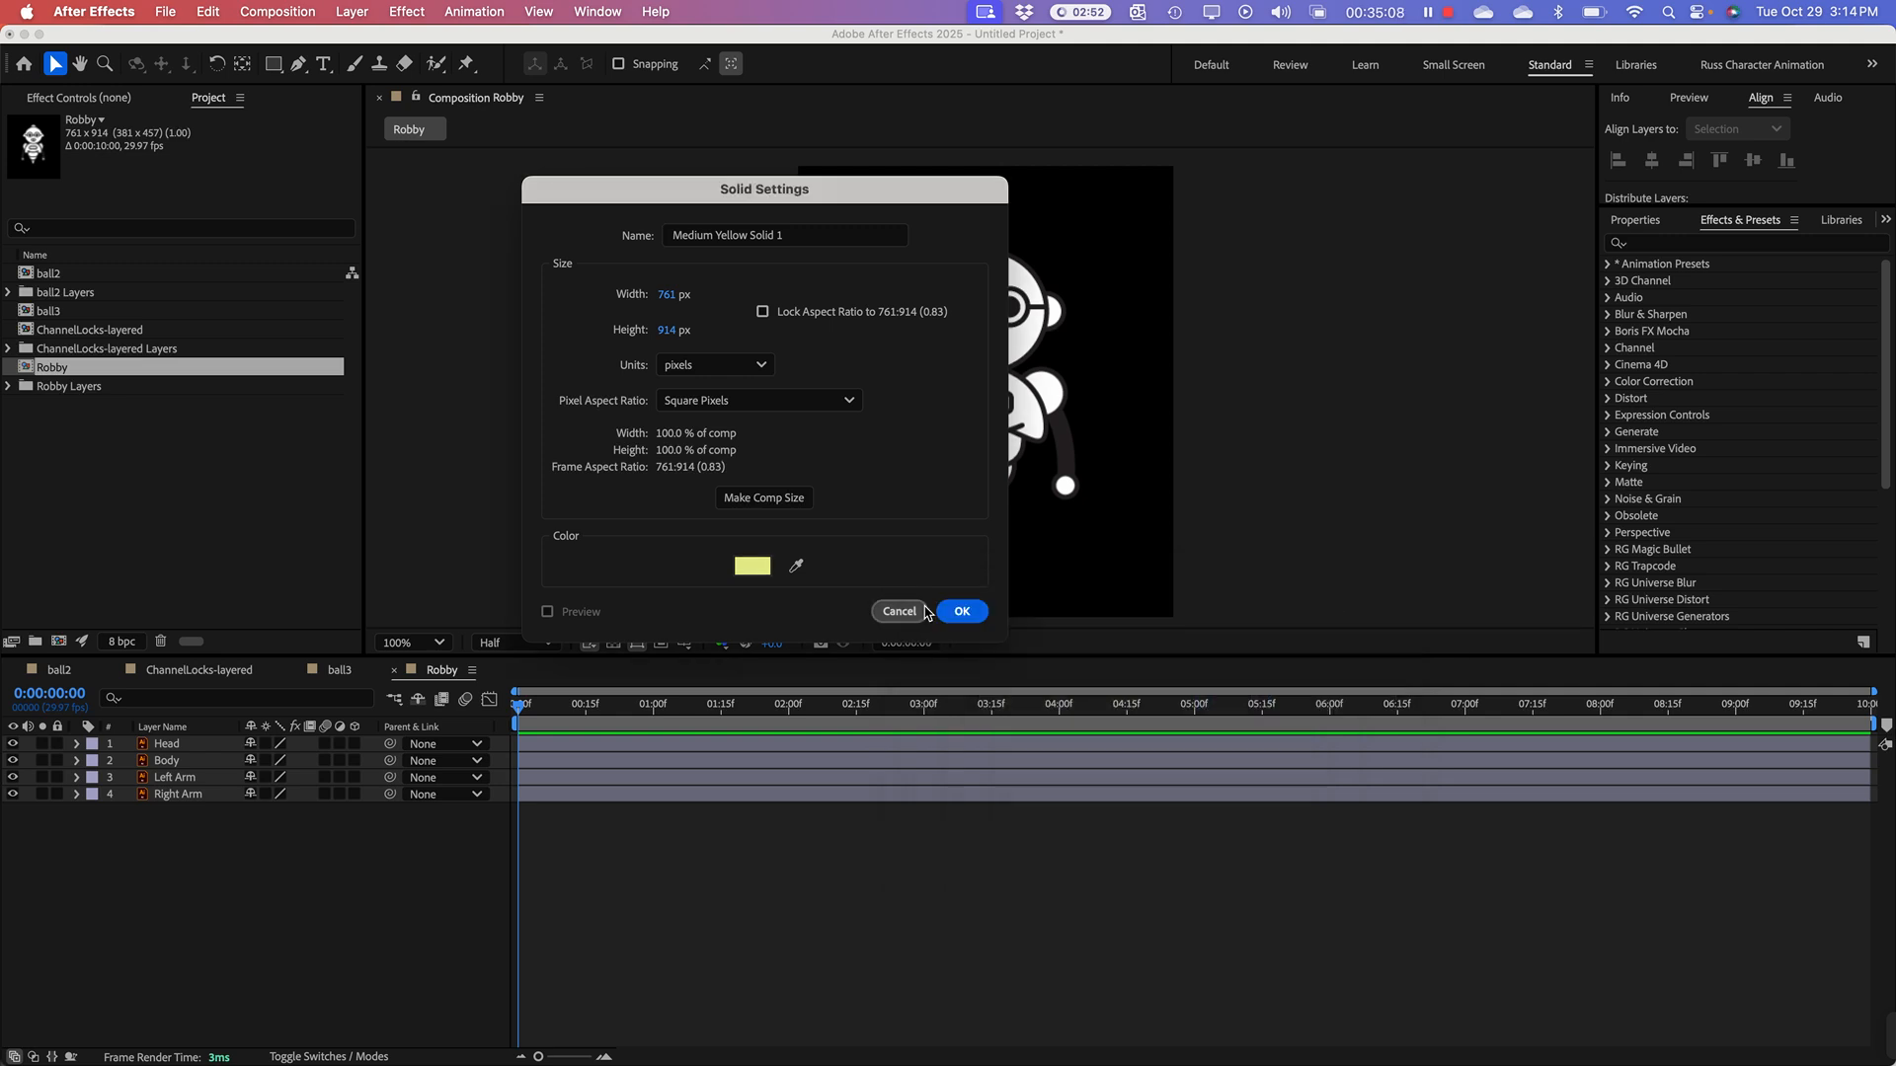
pyautogui.click(962, 611)
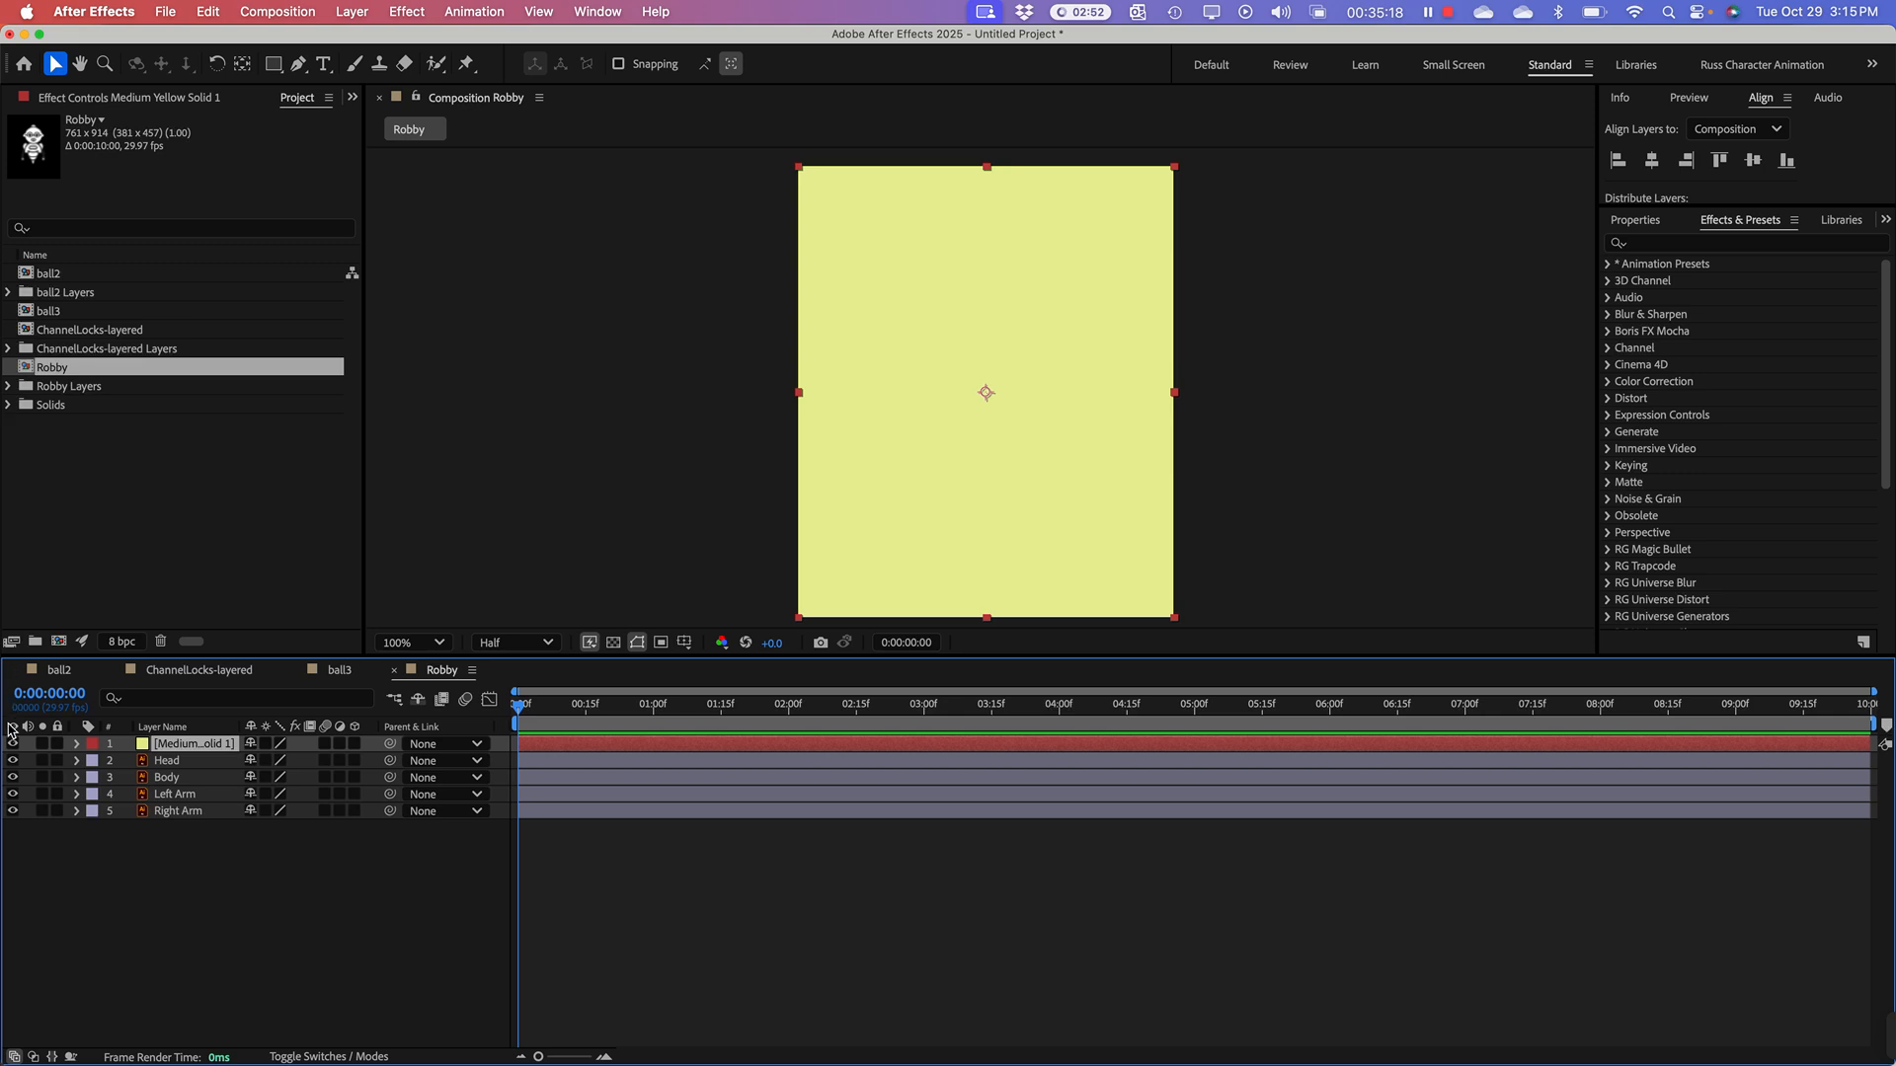
pyautogui.moveTo(190, 745); pyautogui.dragTo(196, 839)
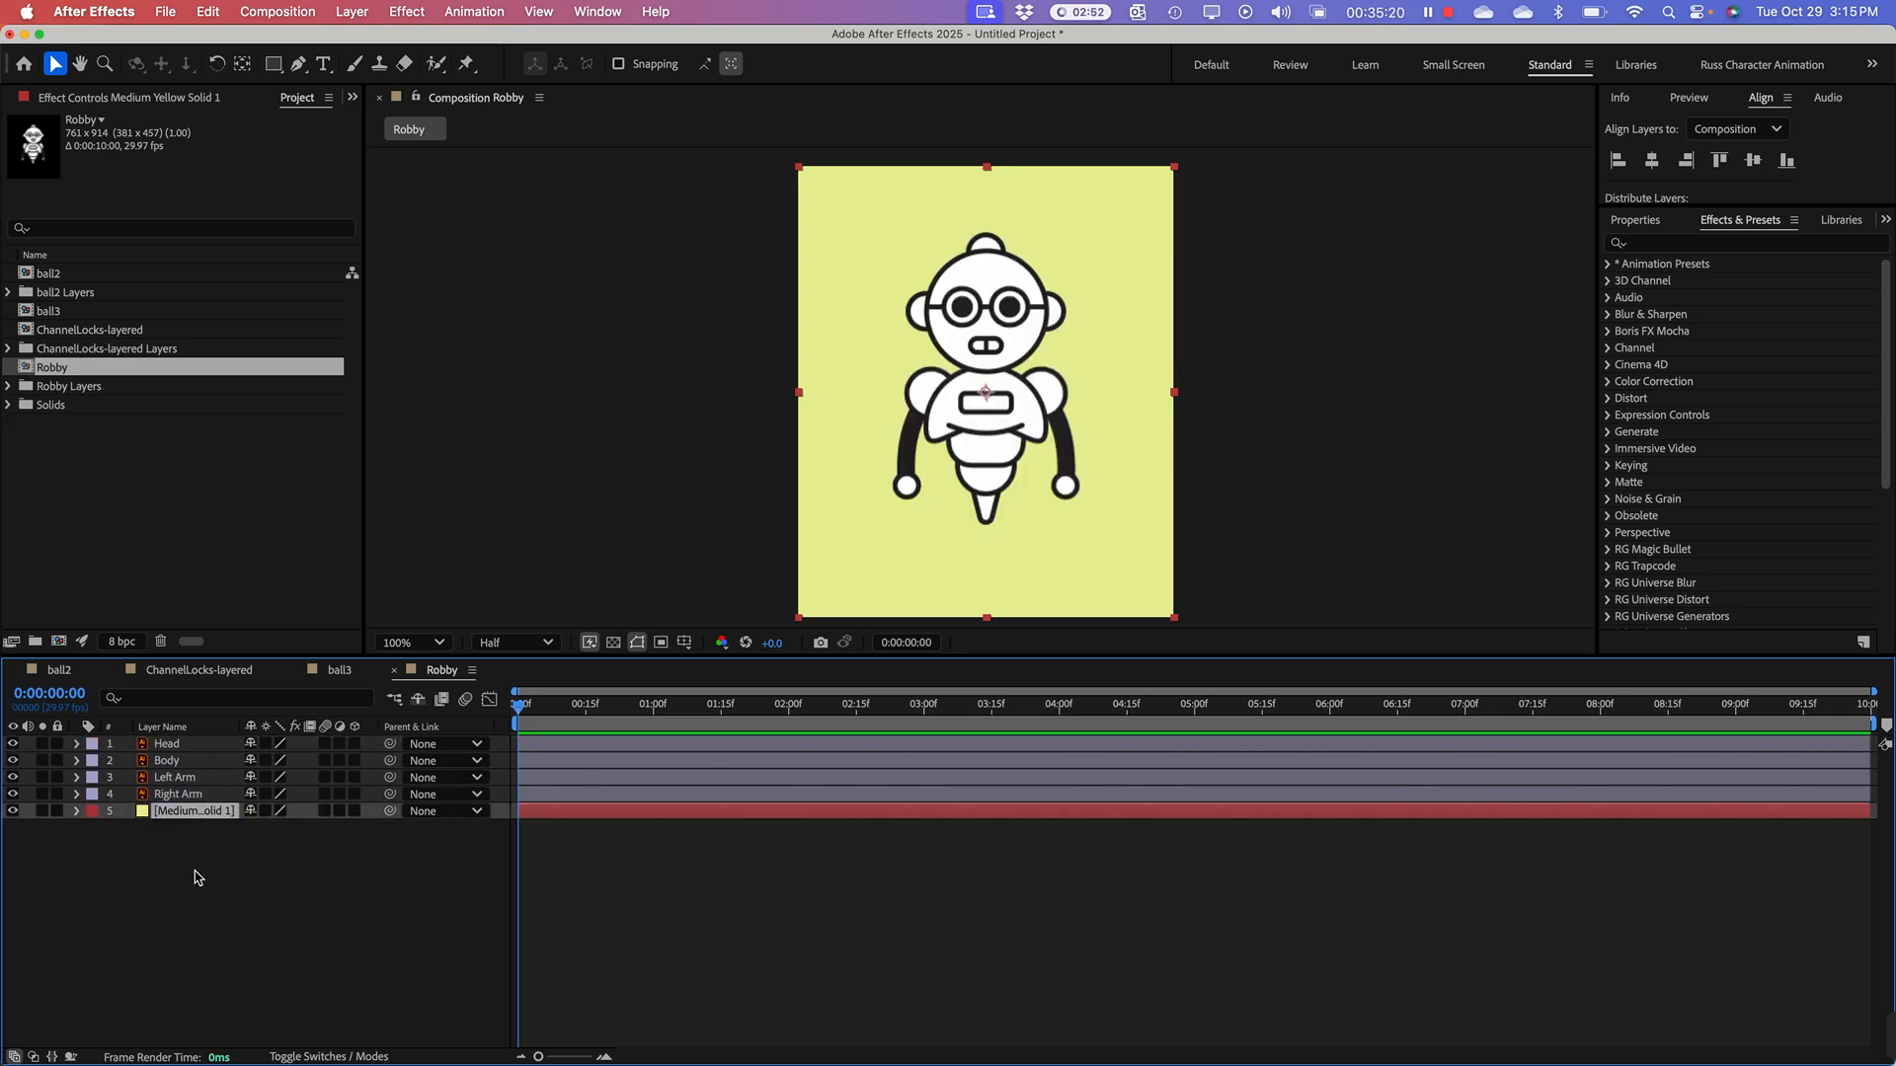
pyautogui.click(197, 877)
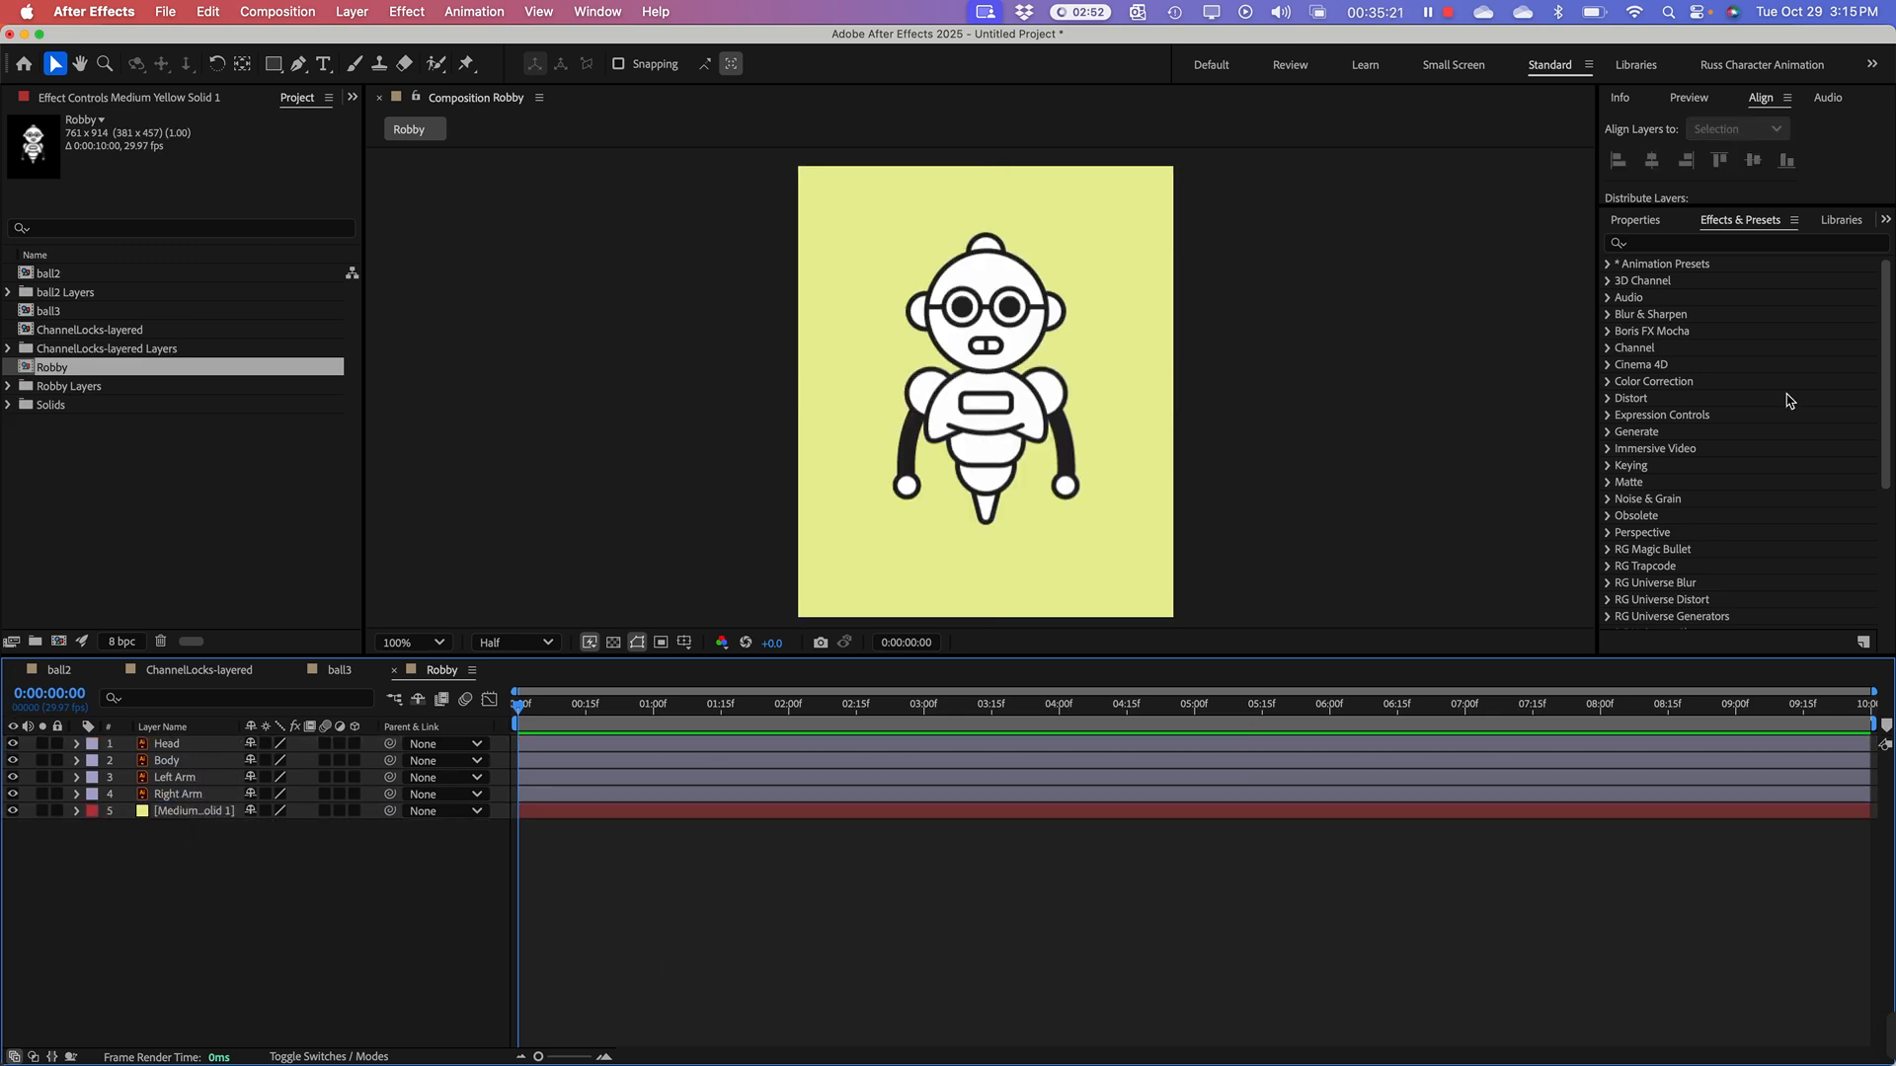
# Step: Disconnect screen mirroring to AppleTV-Folk147 and reconnect it, mirroring the built-in display
pyautogui.click(1707, 15)
pyautogui.click(1856, 198)
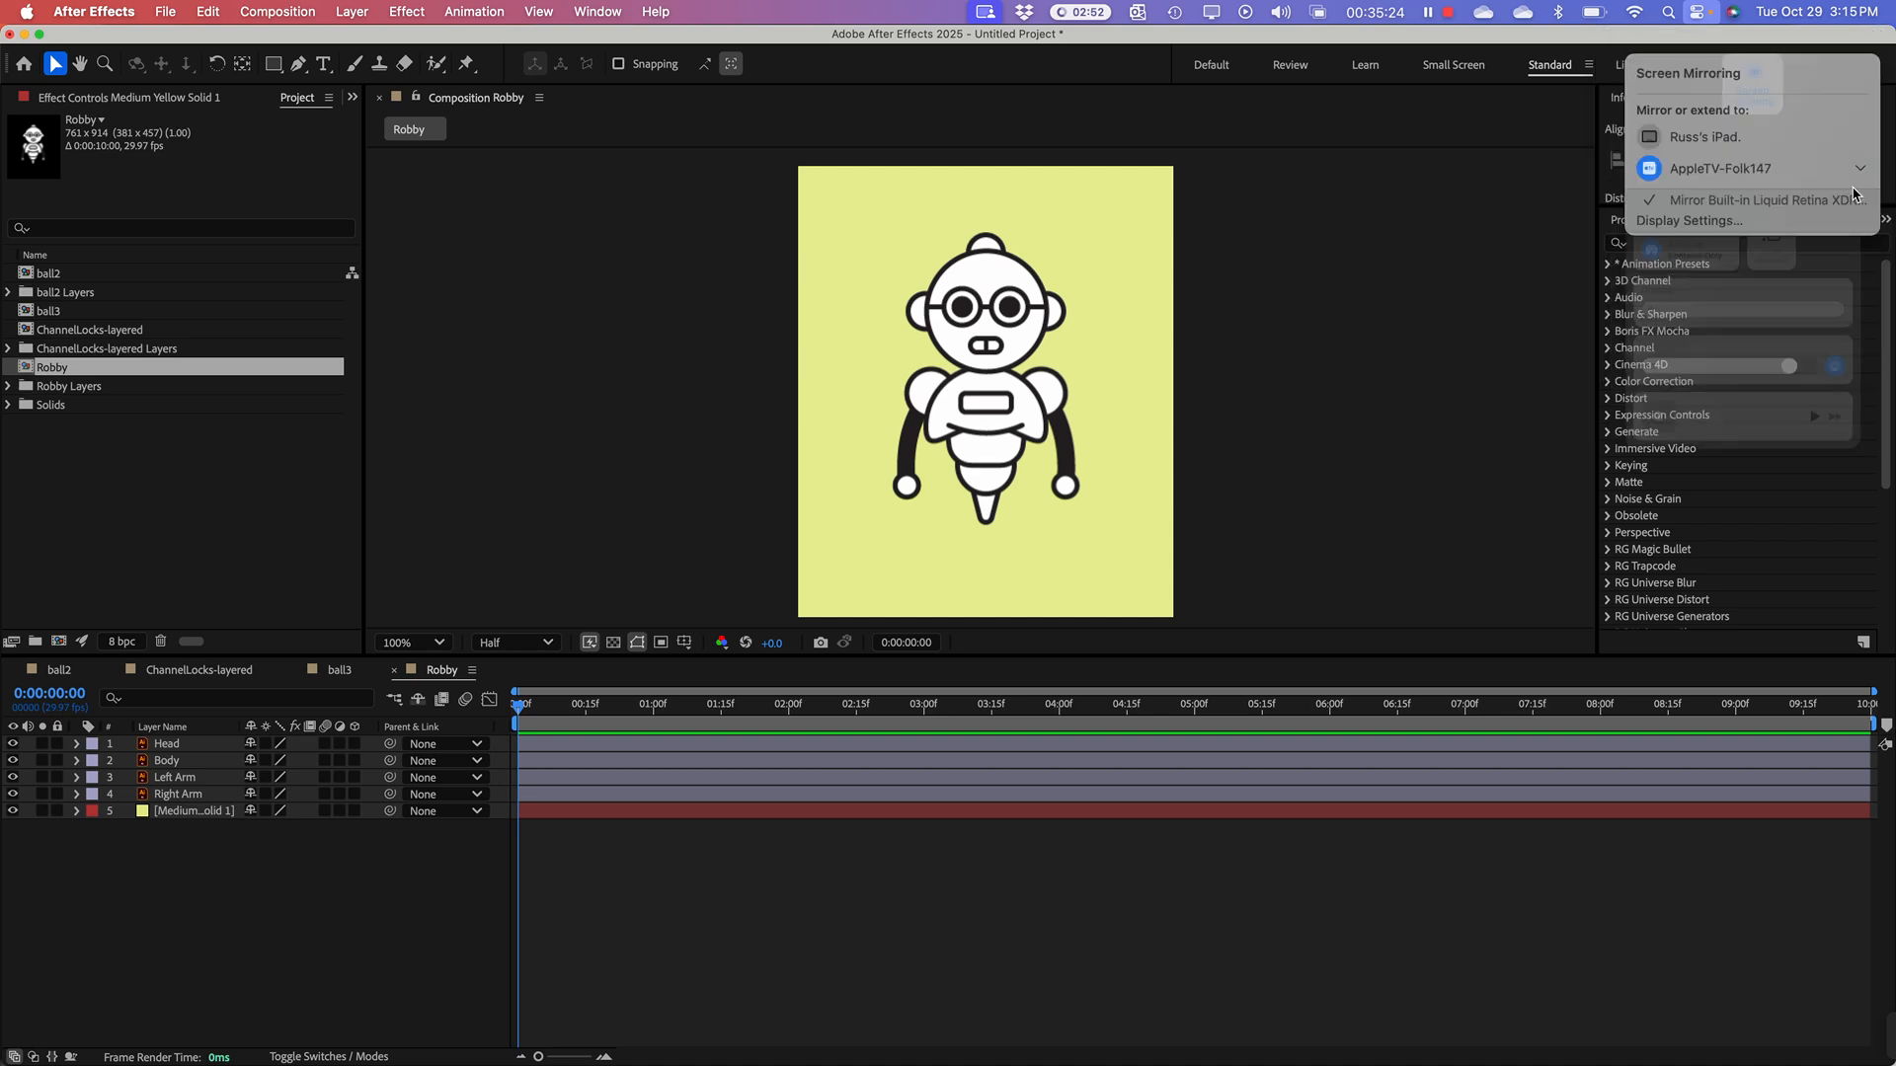
pyautogui.click(1687, 151)
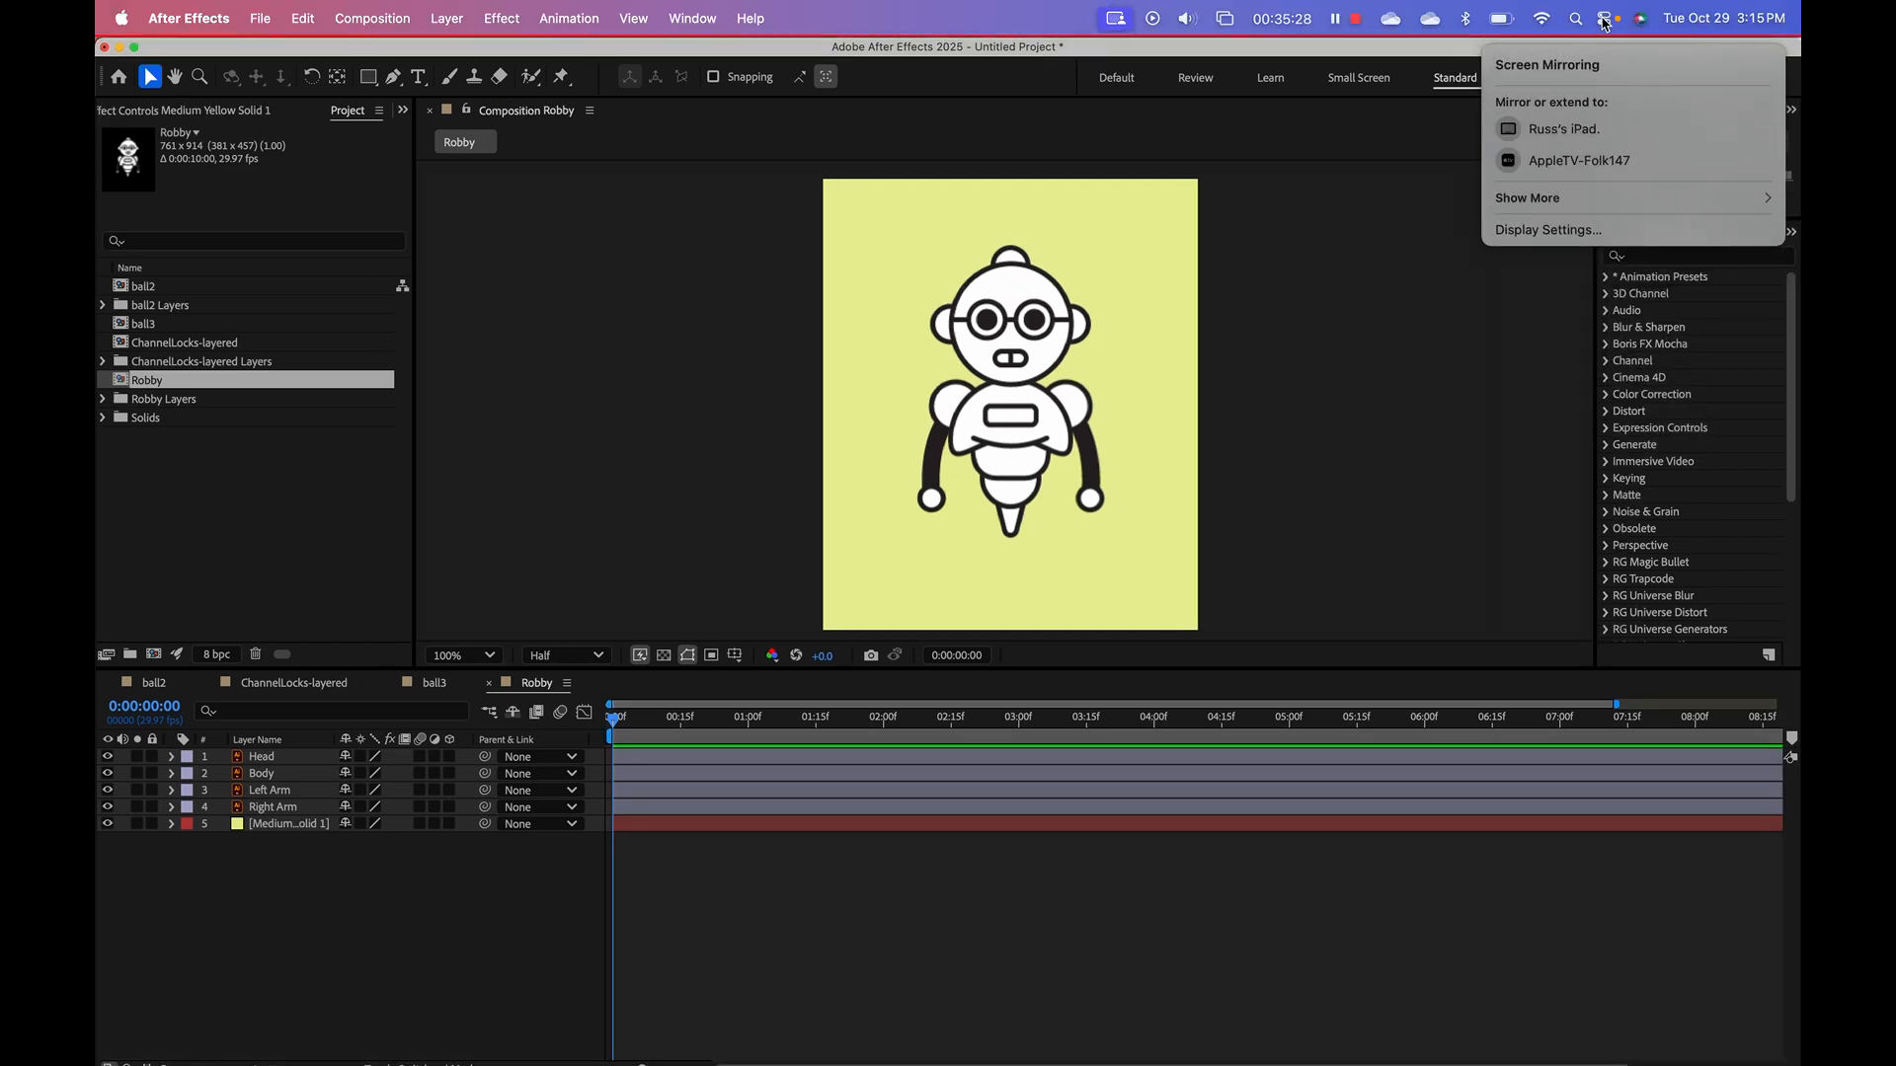
pyautogui.click(1605, 22)
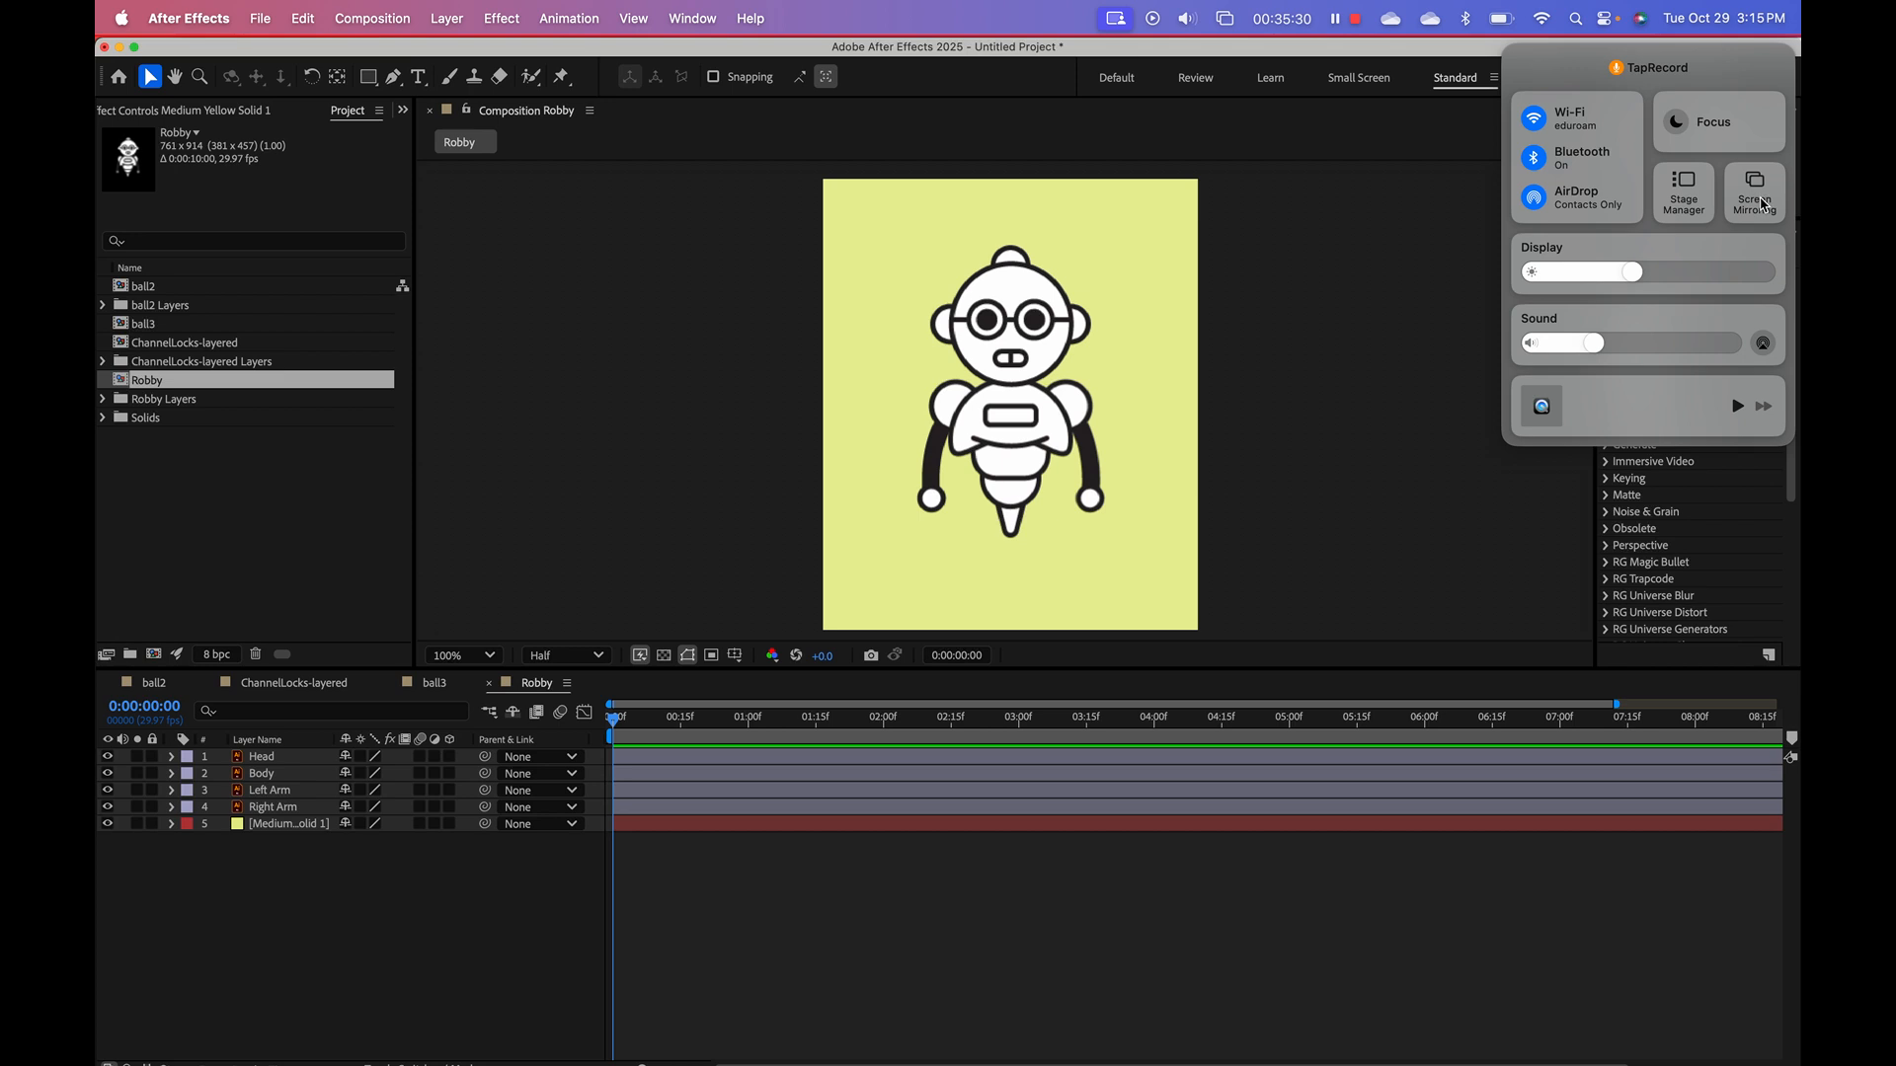
pyautogui.click(1758, 203)
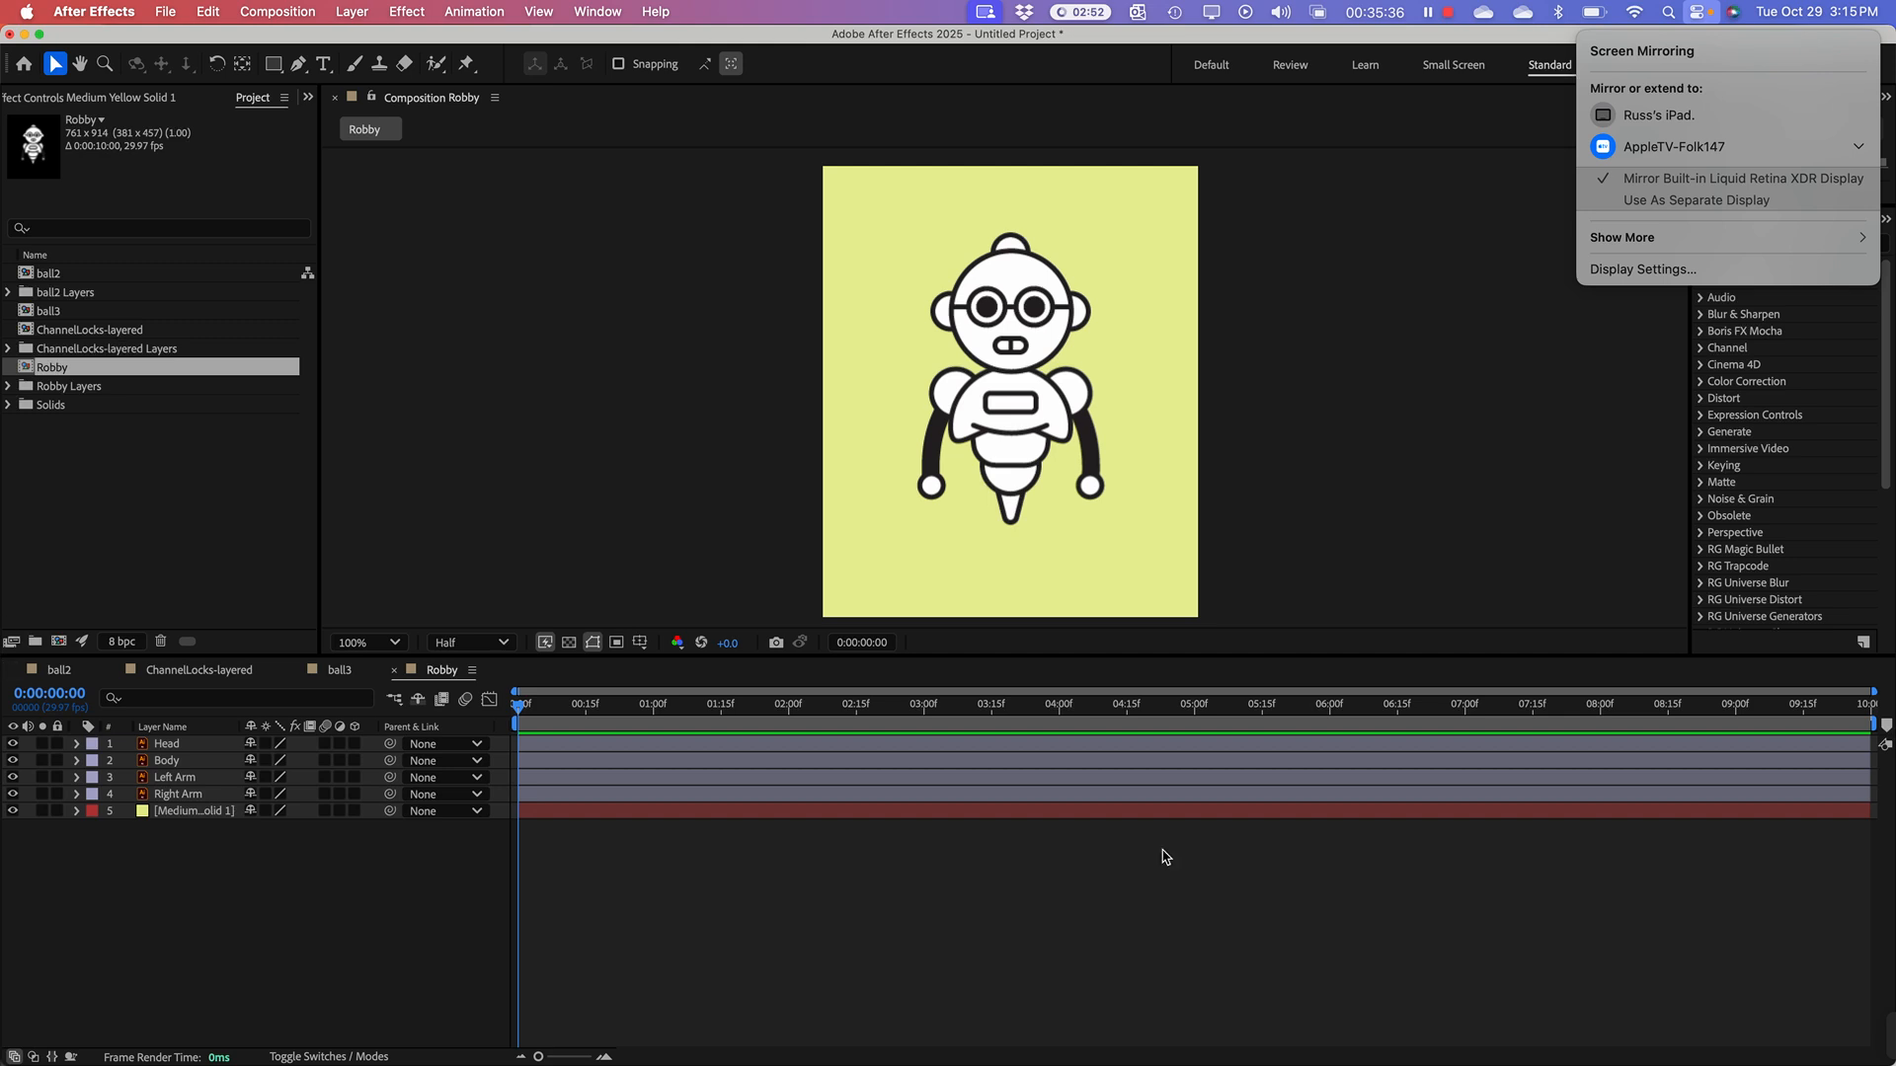
# Step: Undo the recent work on Robby until both the yellow solid and the Robby.ai import are removed from the project
pyautogui.click(189, 871)
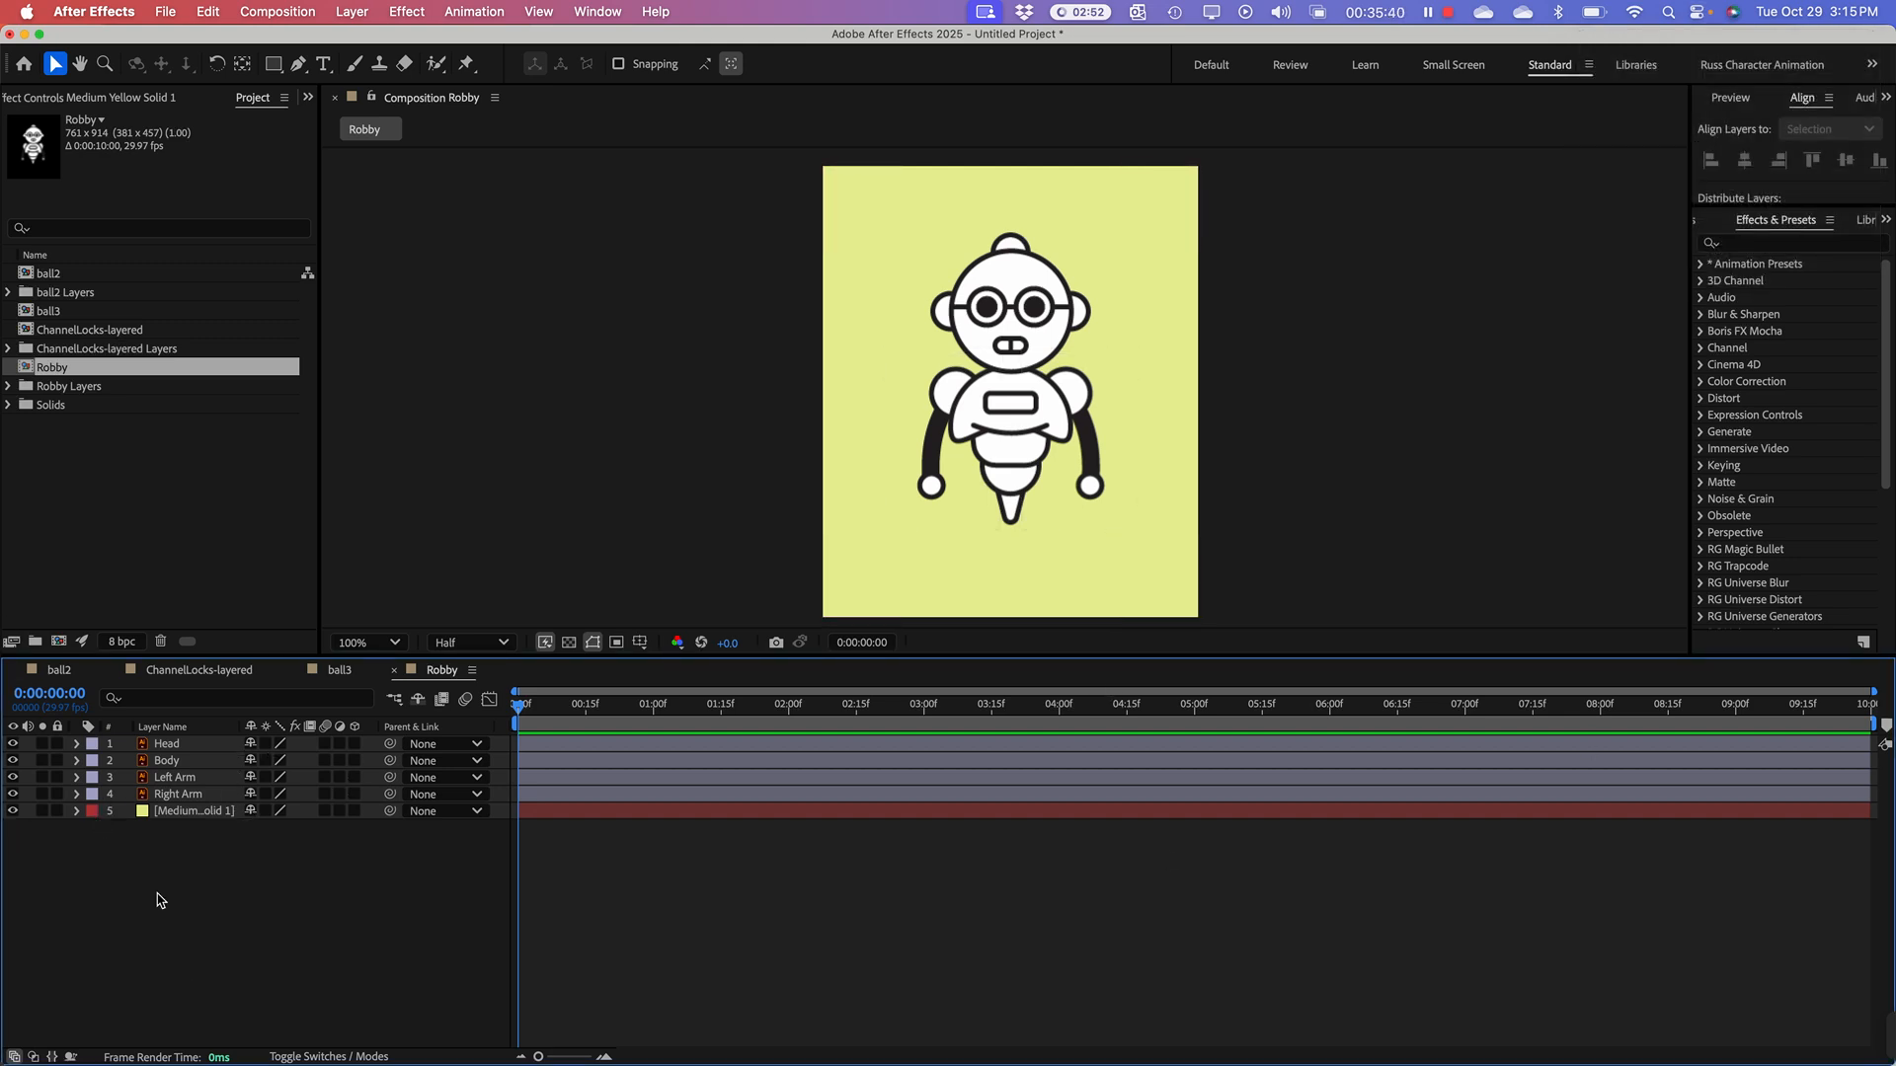
pyautogui.press('super+z')
pyautogui.press('super+z')
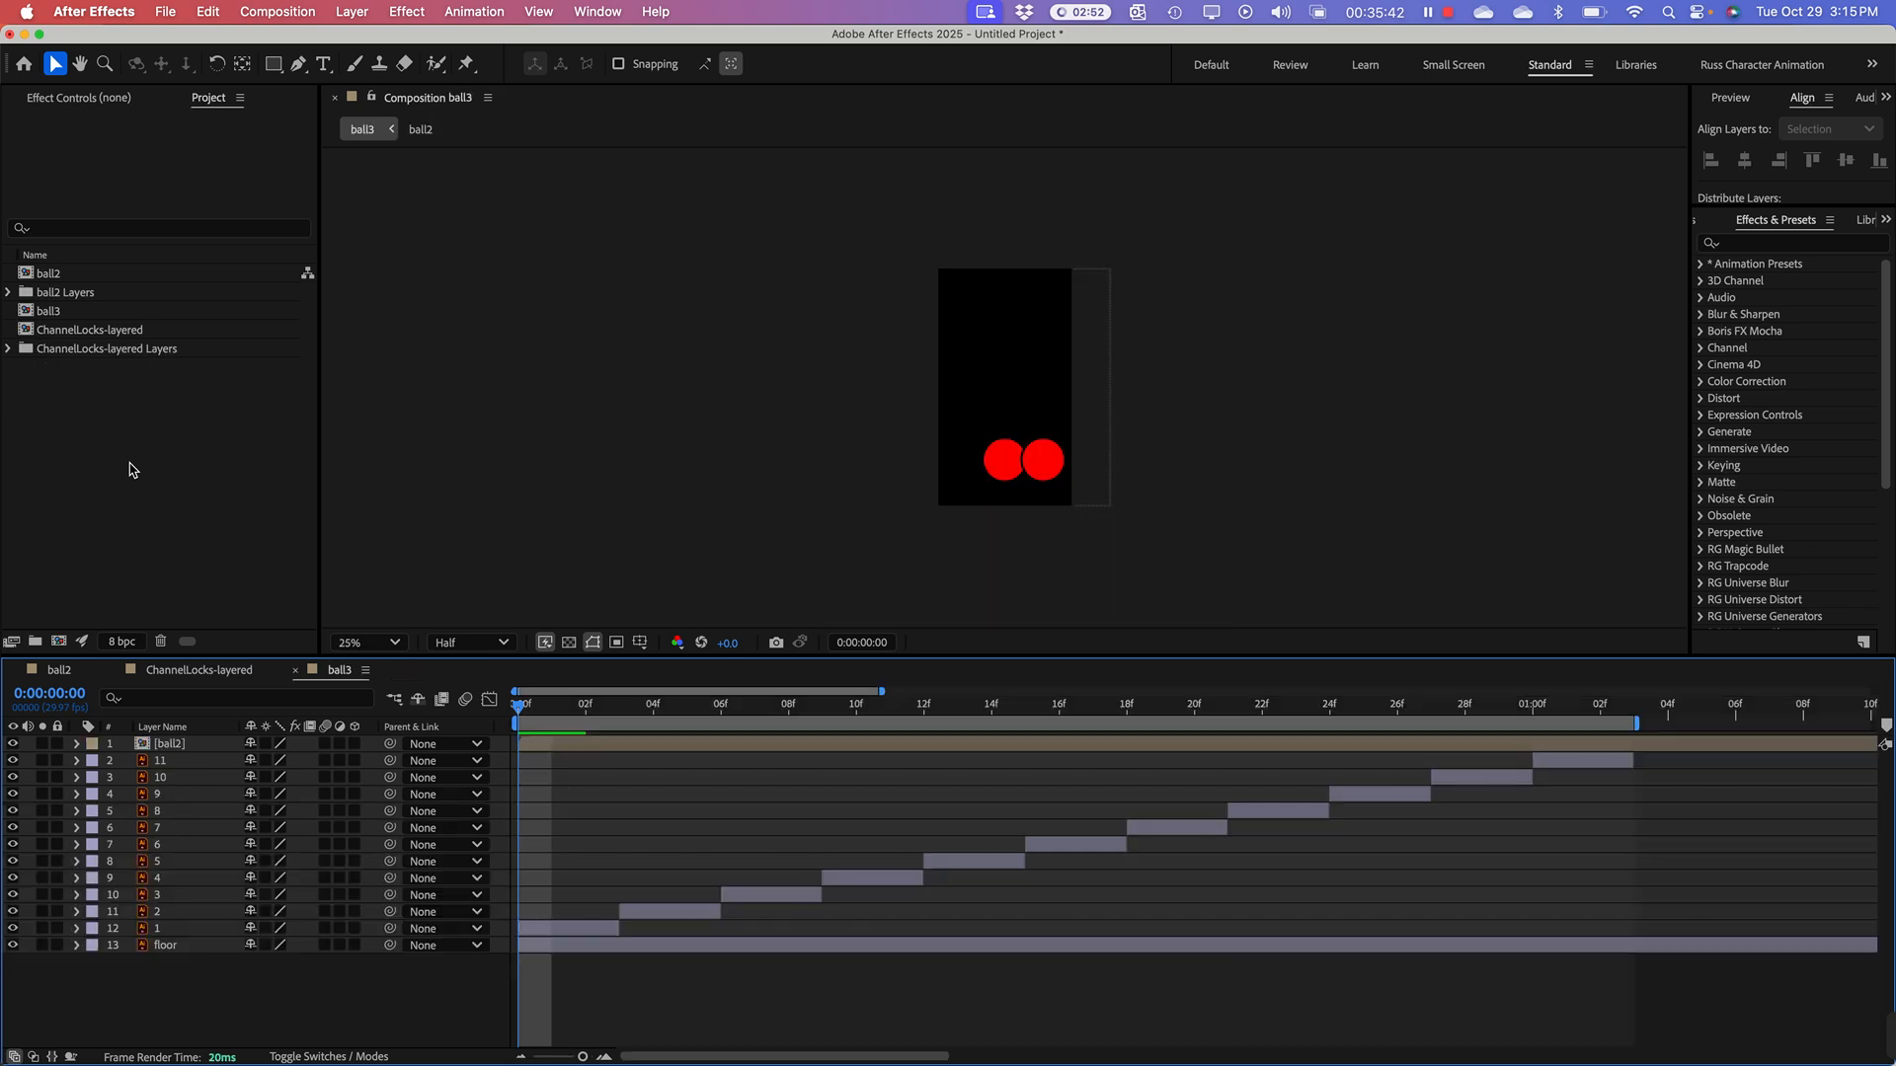
pyautogui.click(127, 454)
pyautogui.rightClick(99, 436)
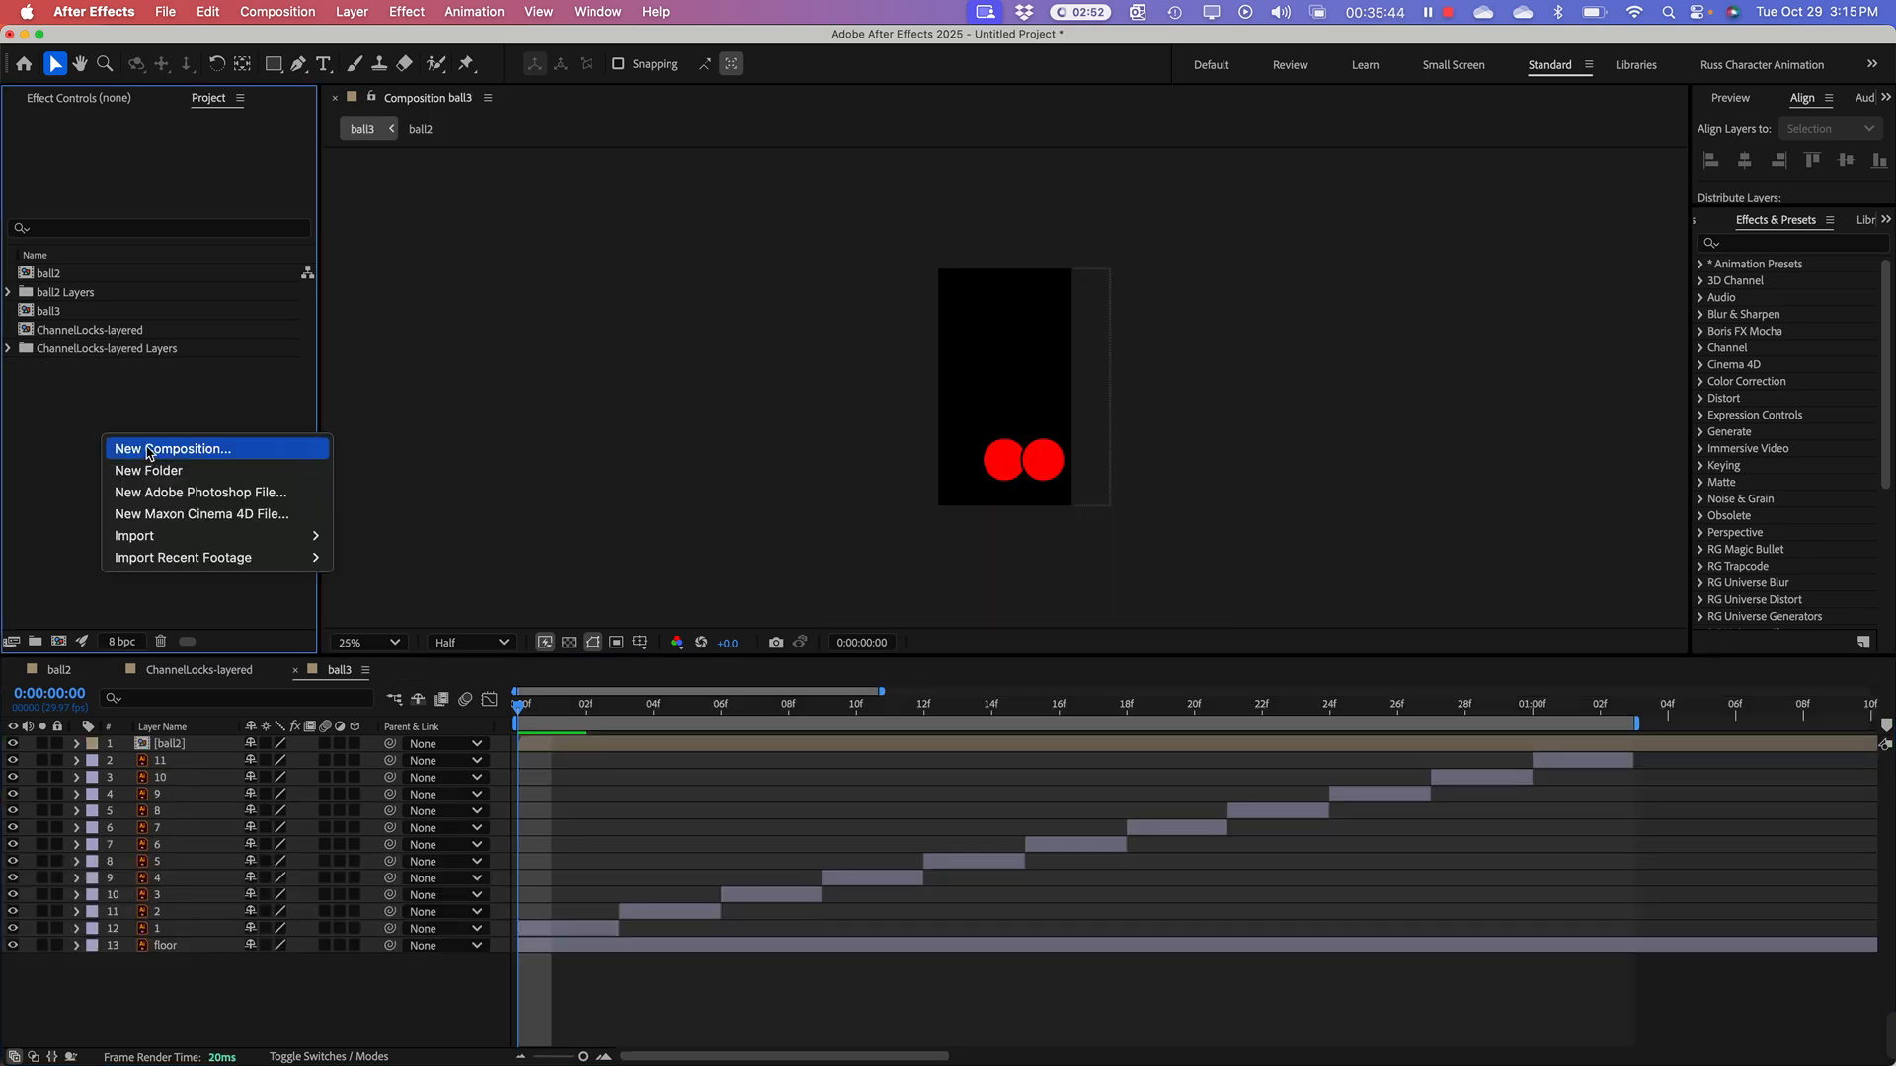
pyautogui.moveTo(153, 538)
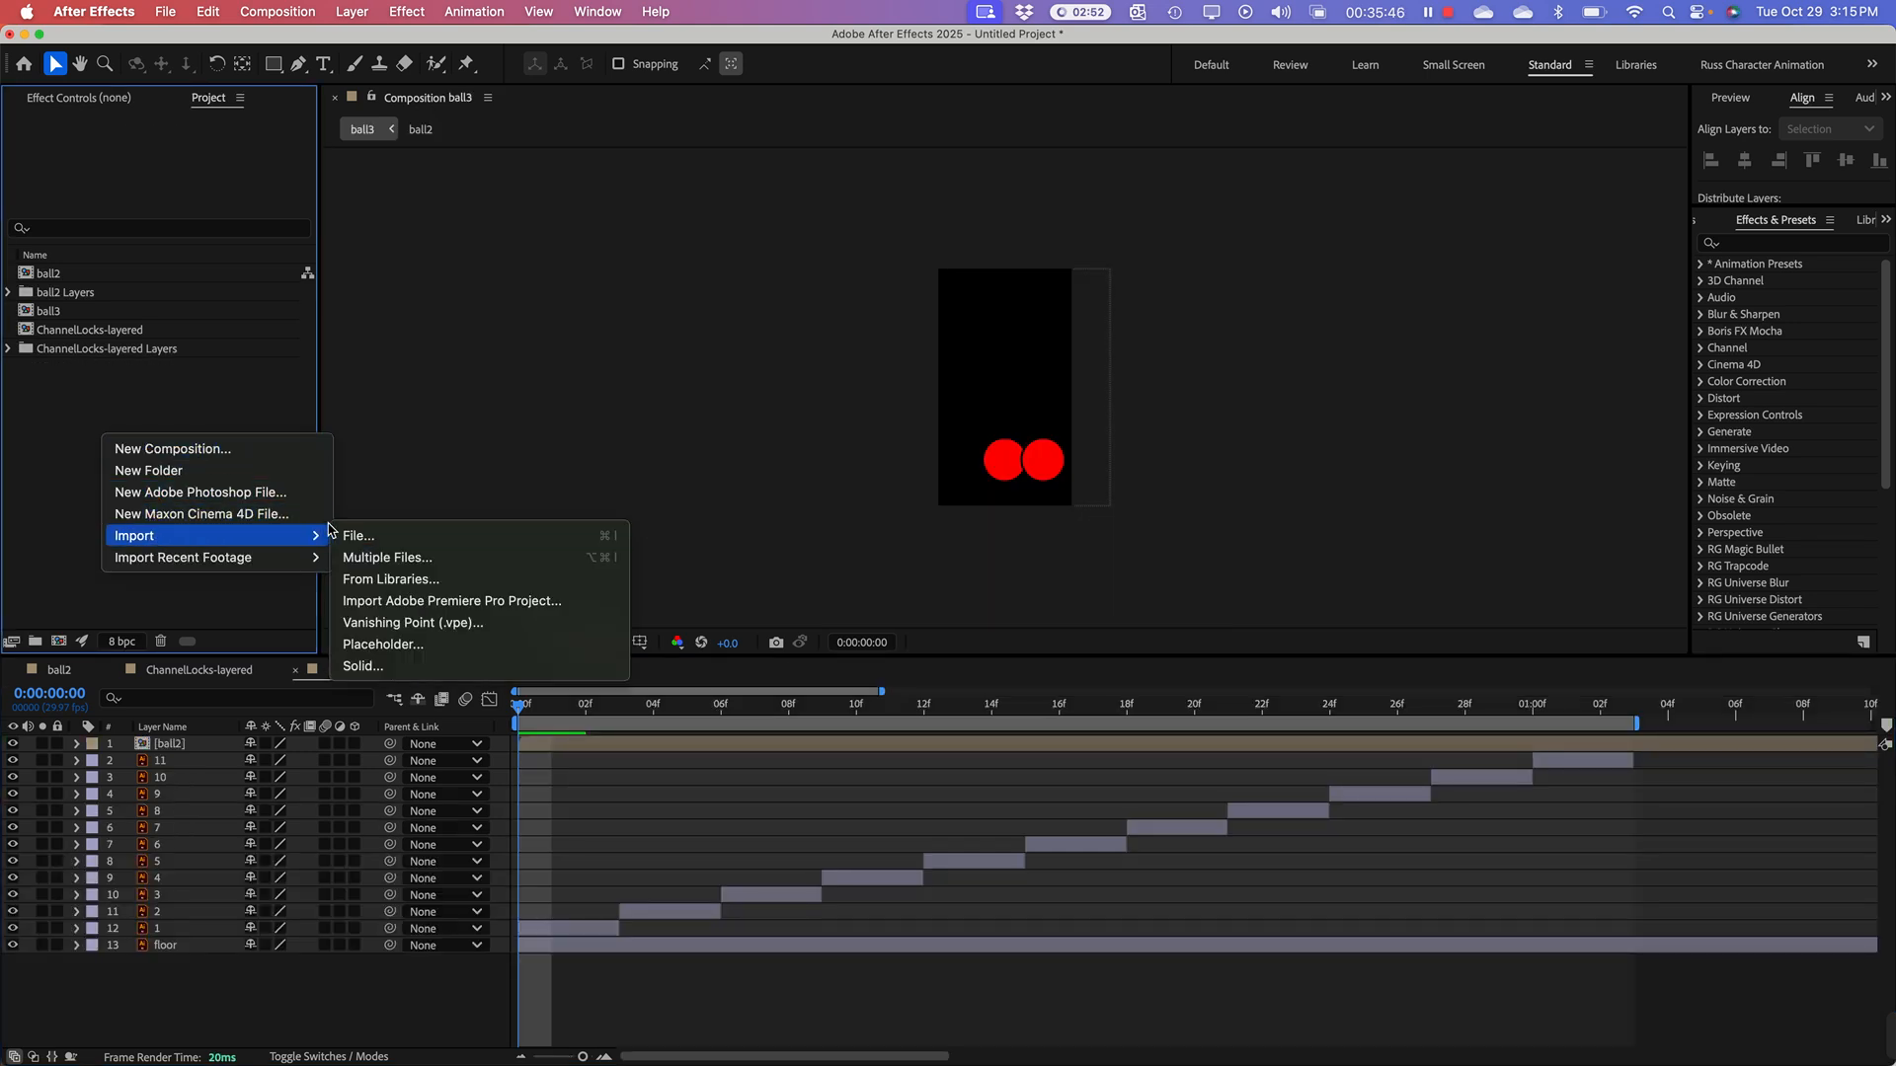
pyautogui.click(348, 538)
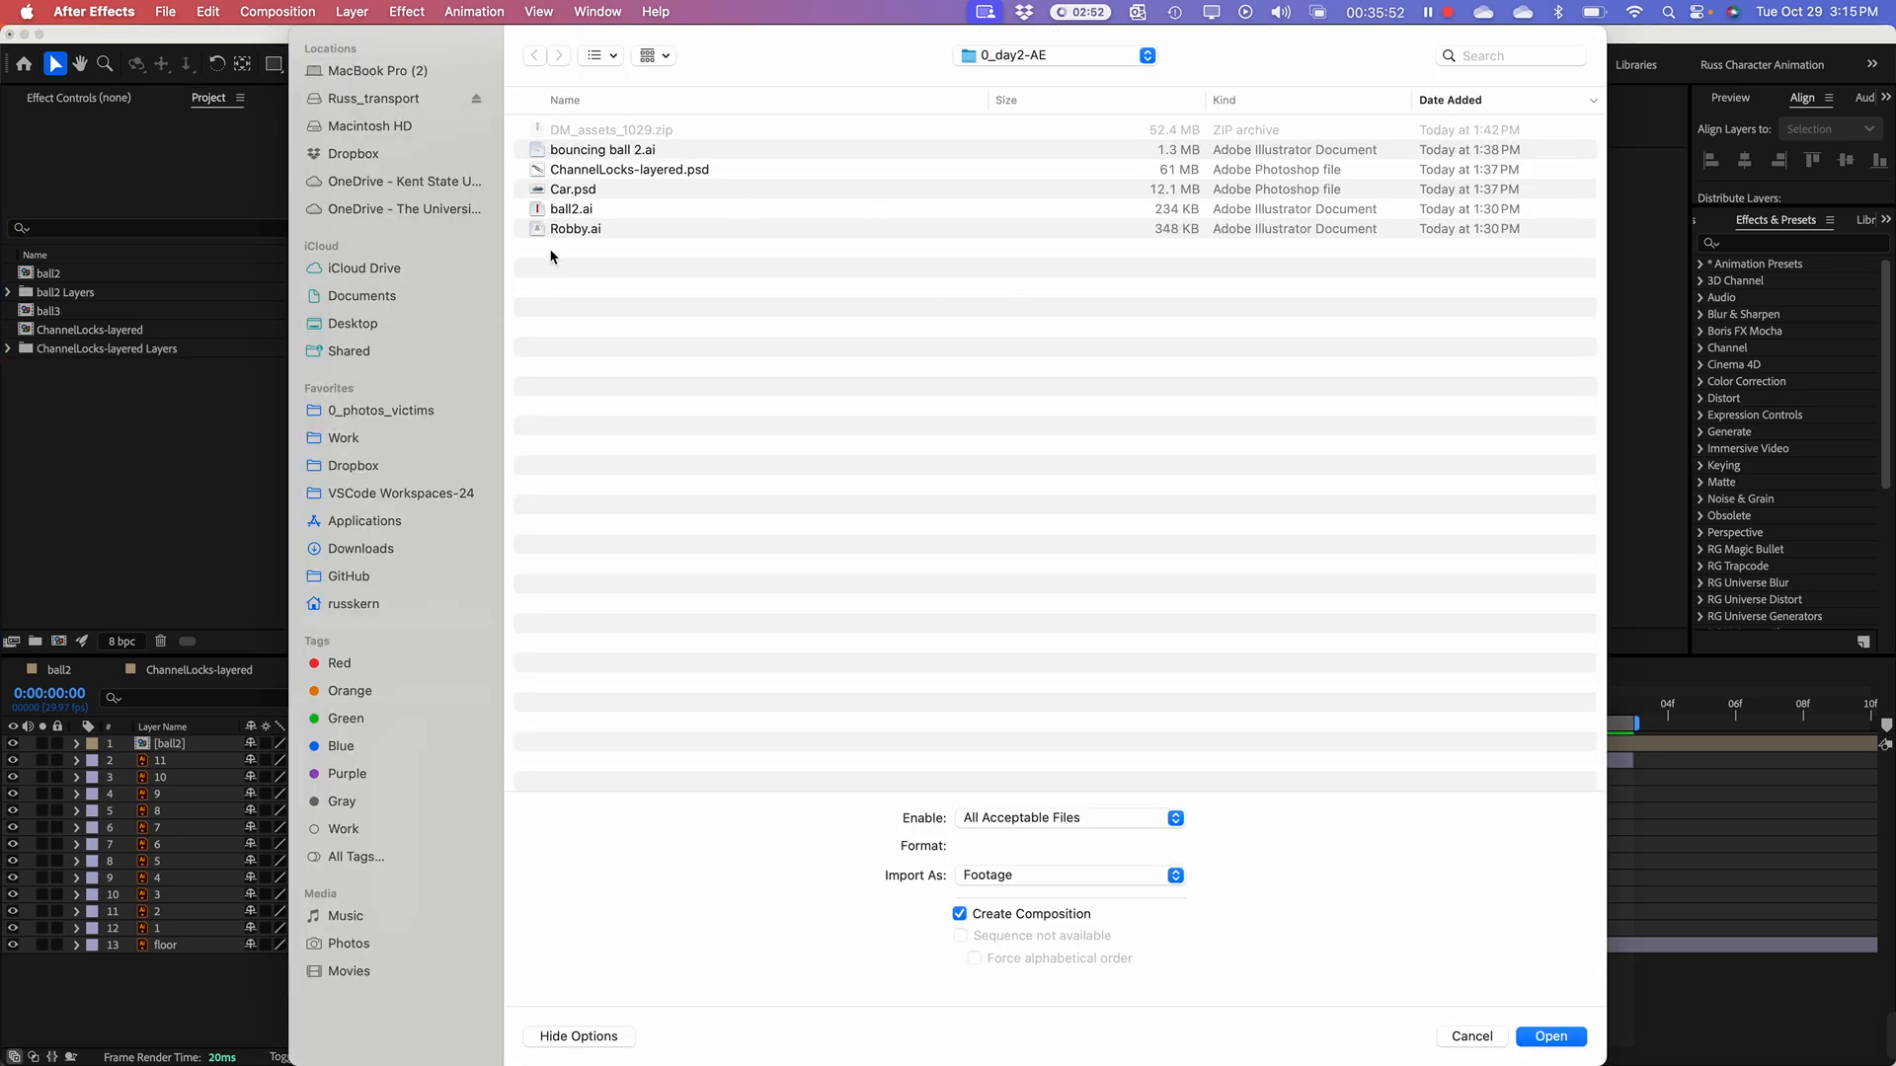
pyautogui.click(544, 233)
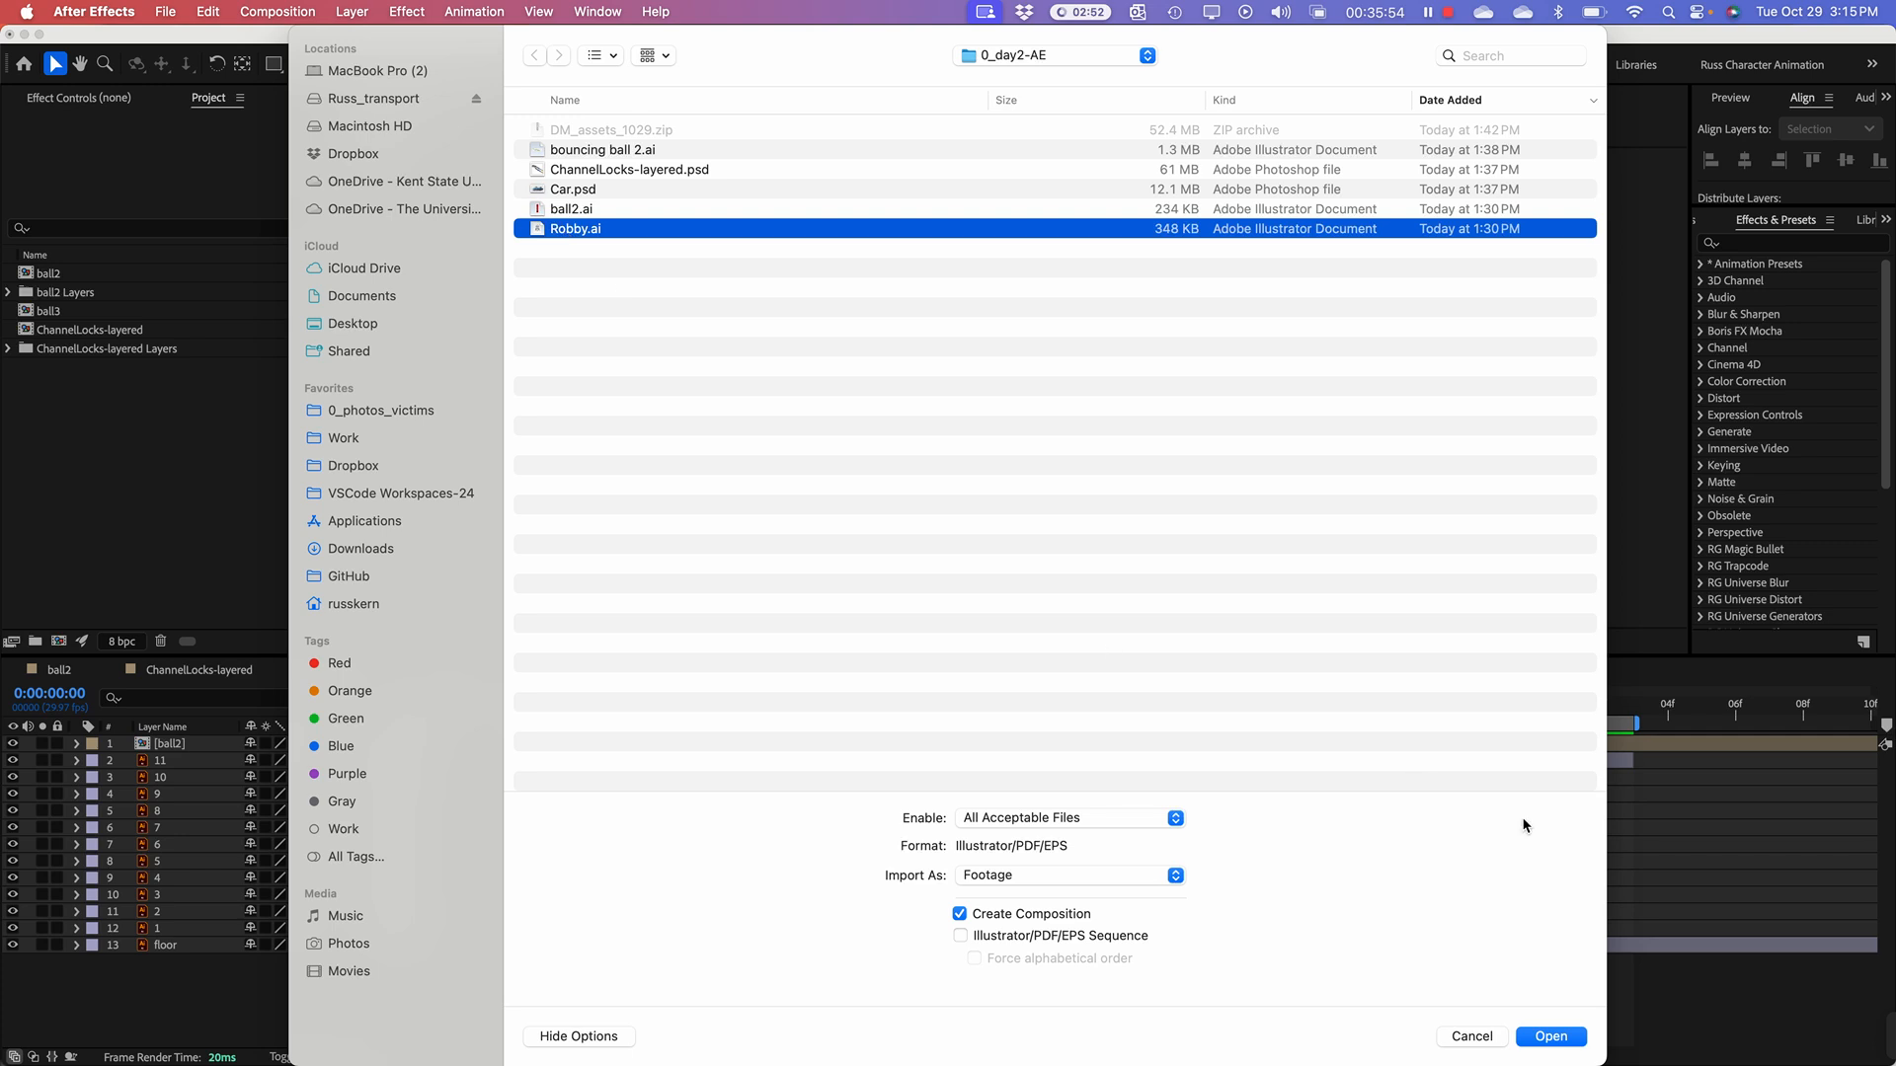
pyautogui.click(1551, 1037)
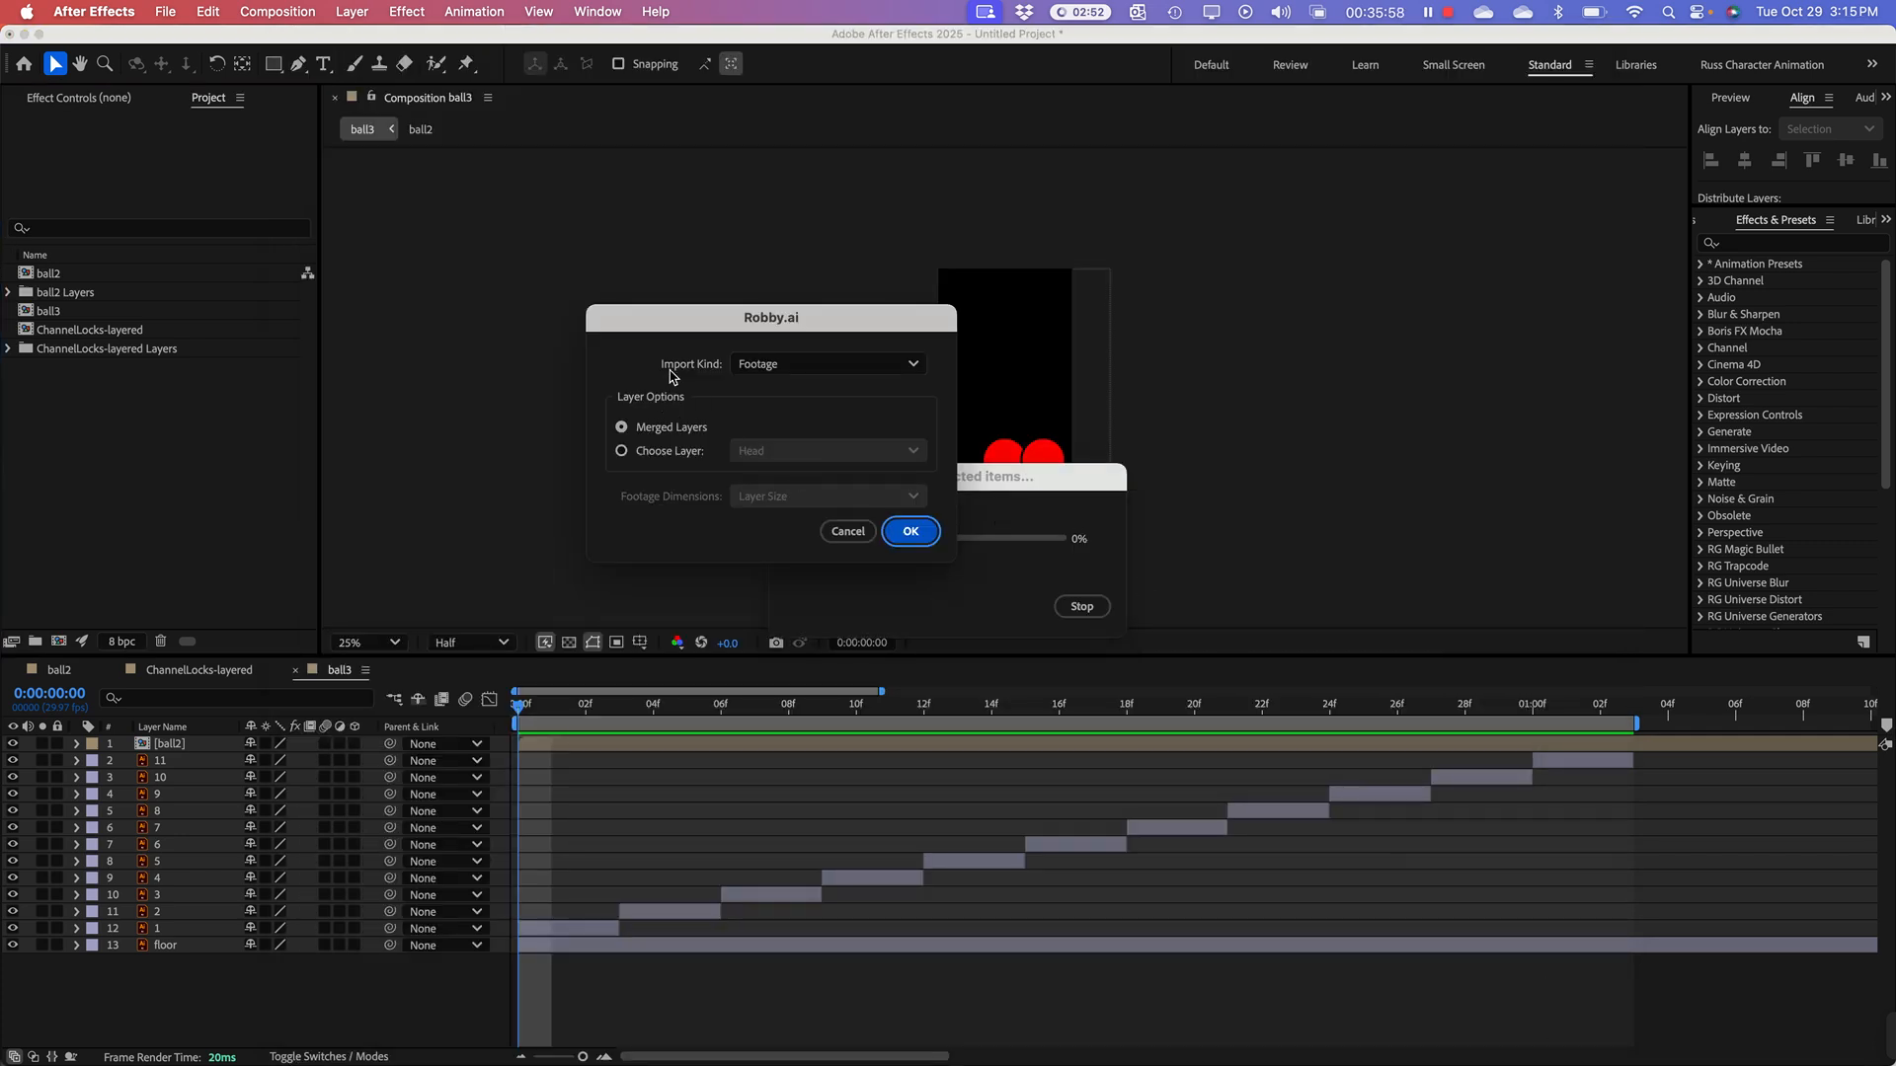
pyautogui.click(855, 536)
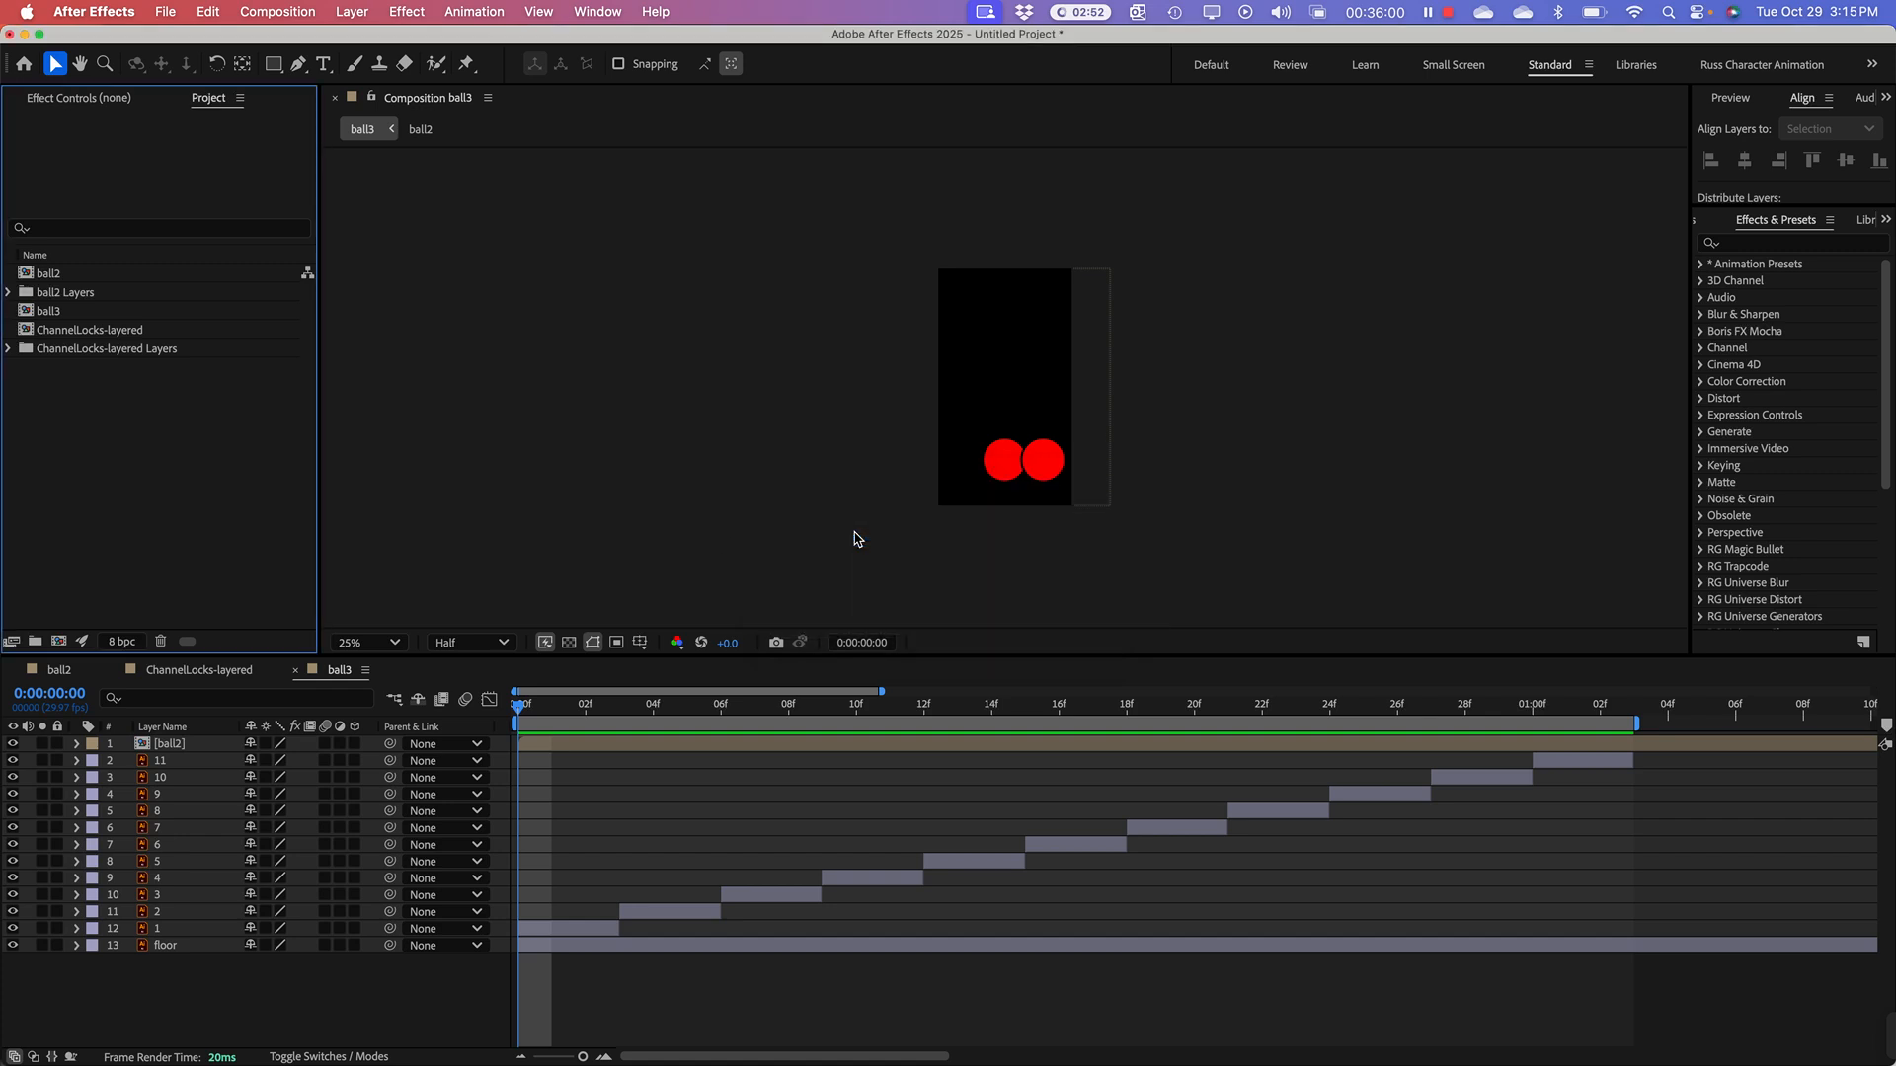
# Step: Import Robby.ai from the 0_day2-AE folder as Composition - Retain Layer Sizes
pyautogui.rightClick(173, 453)
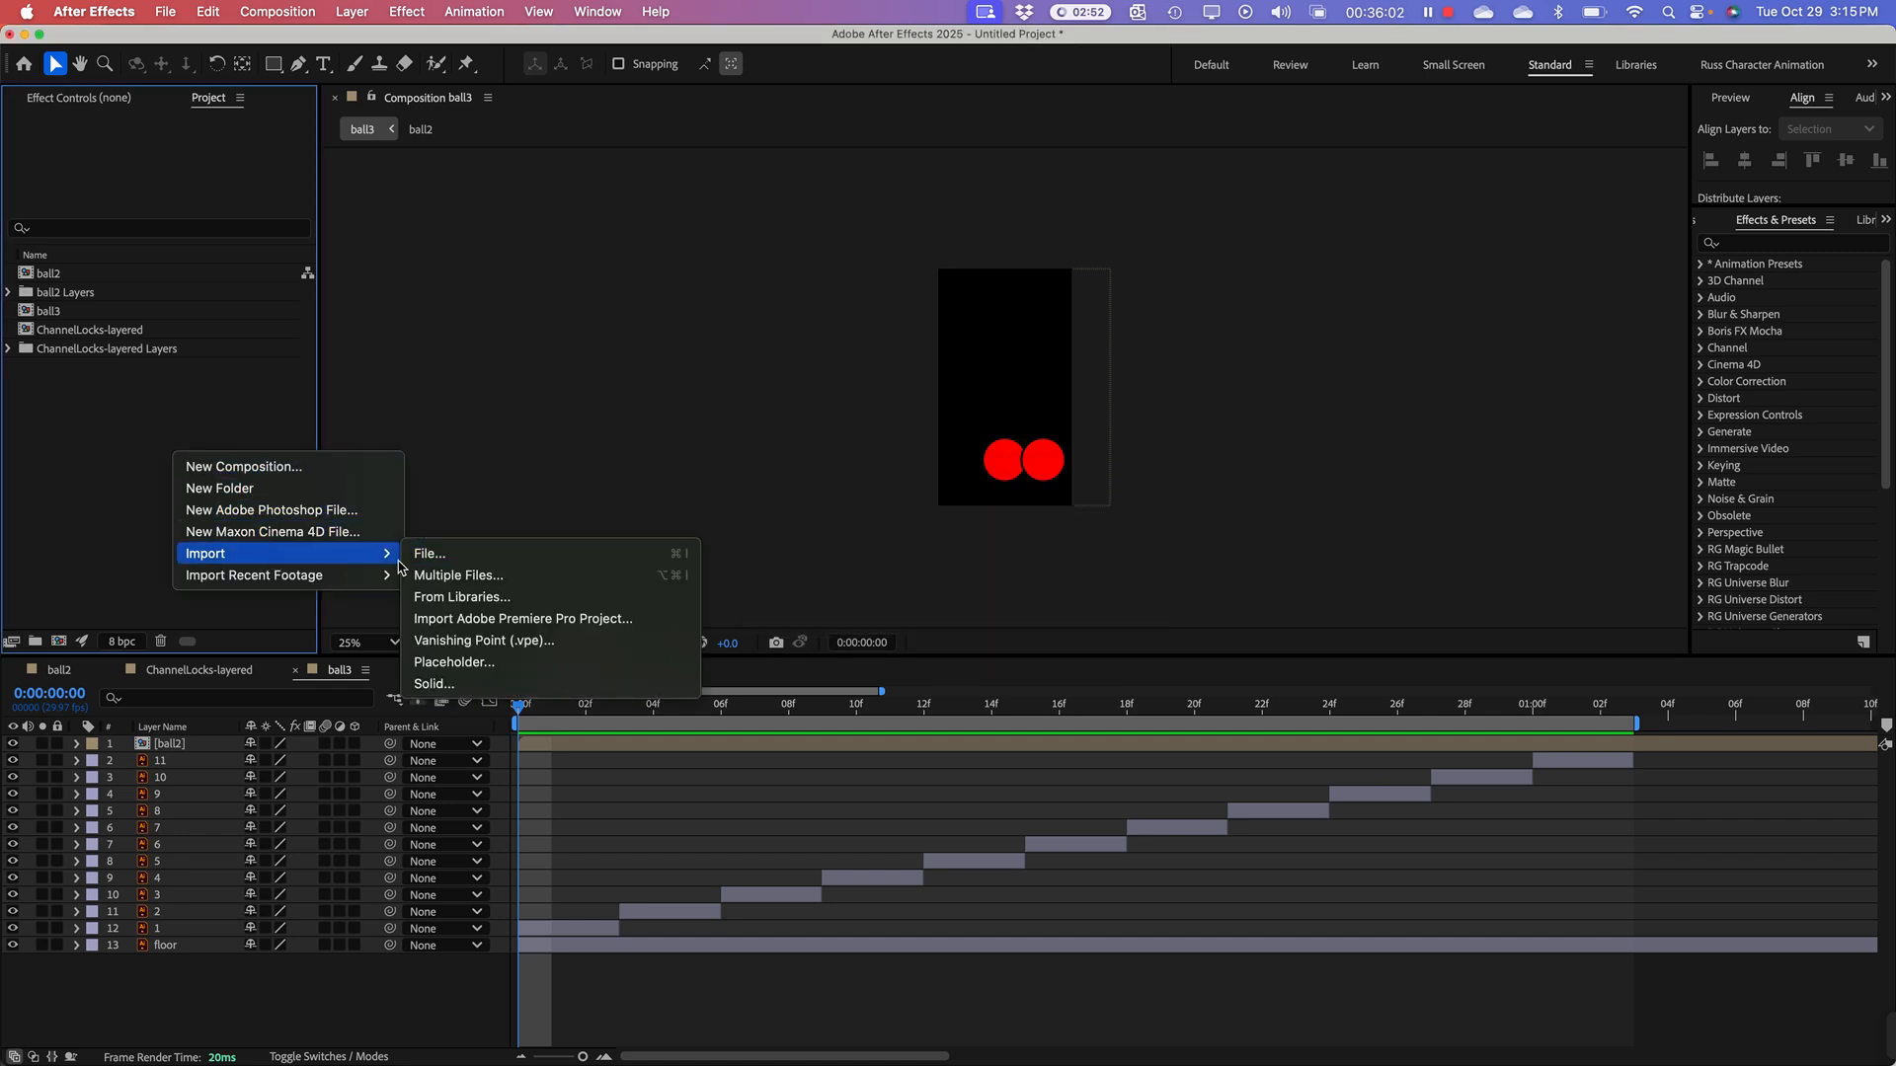
pyautogui.click(440, 556)
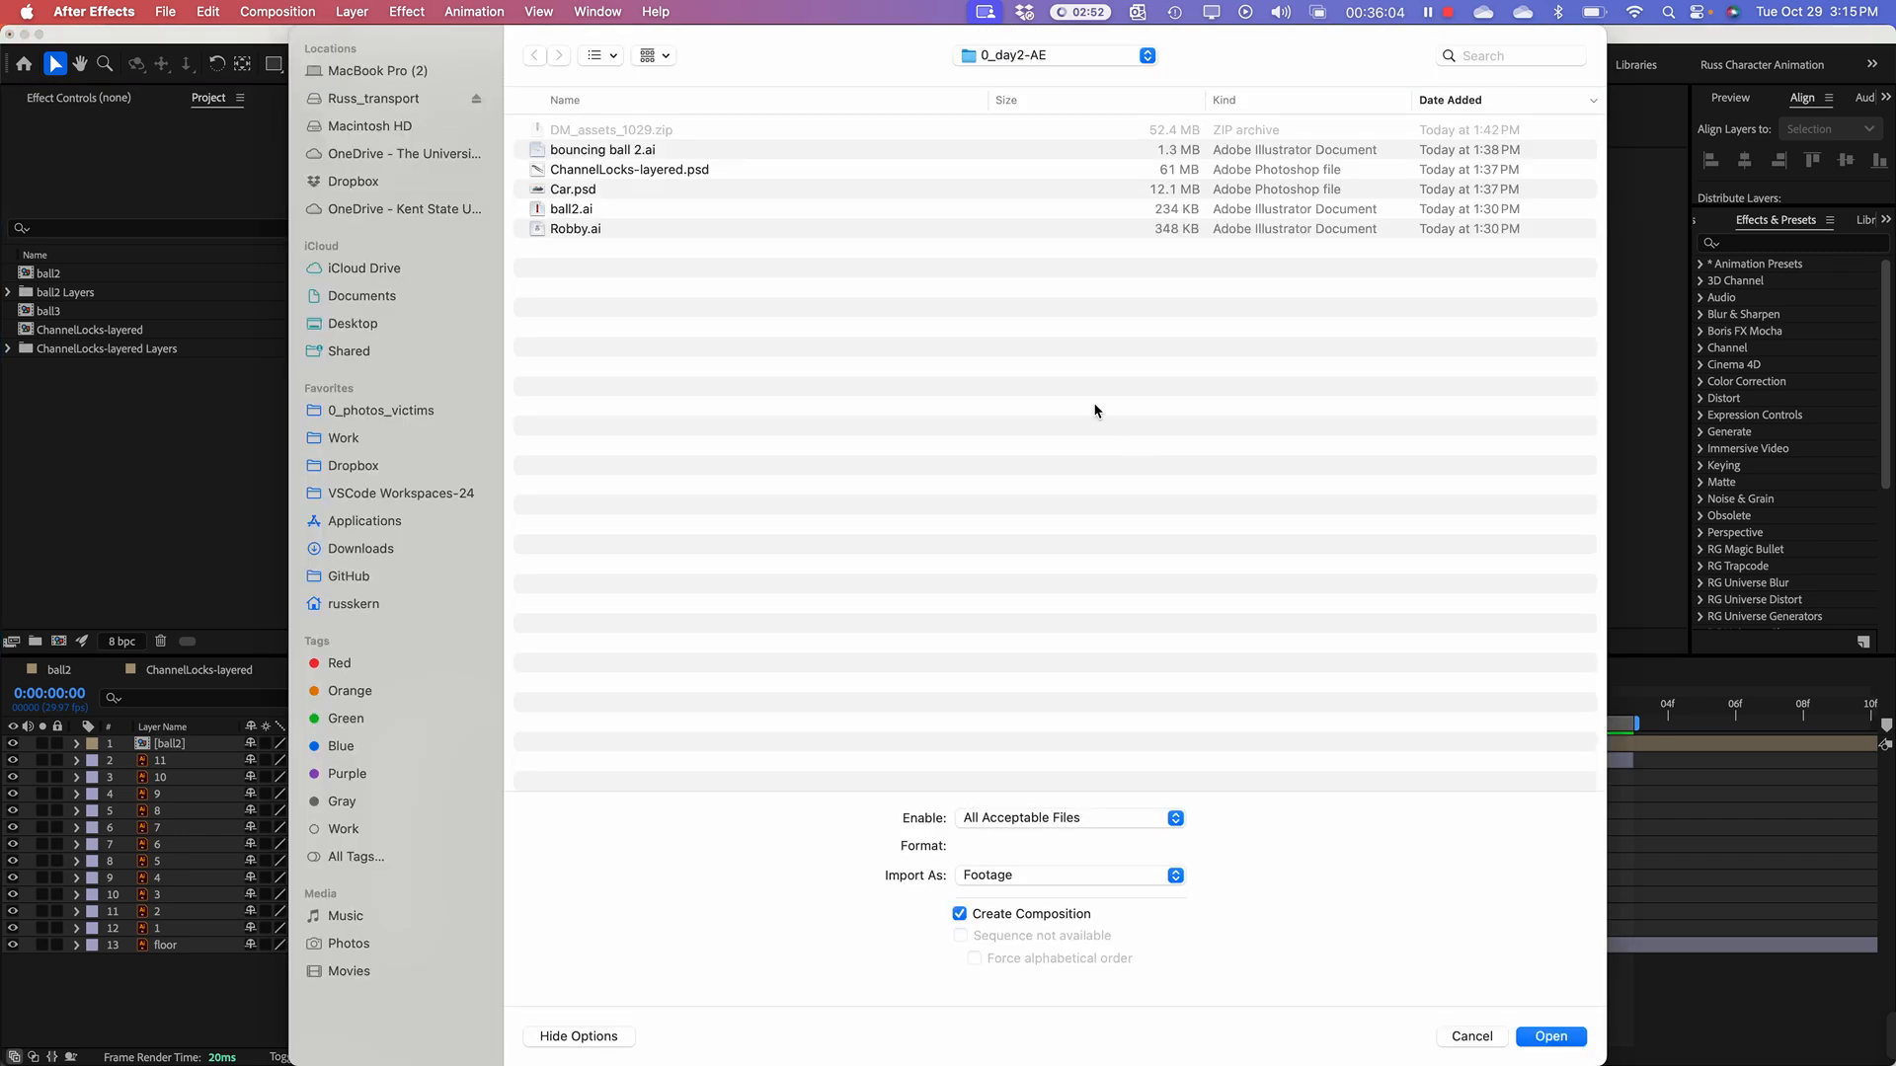
pyautogui.click(602, 229)
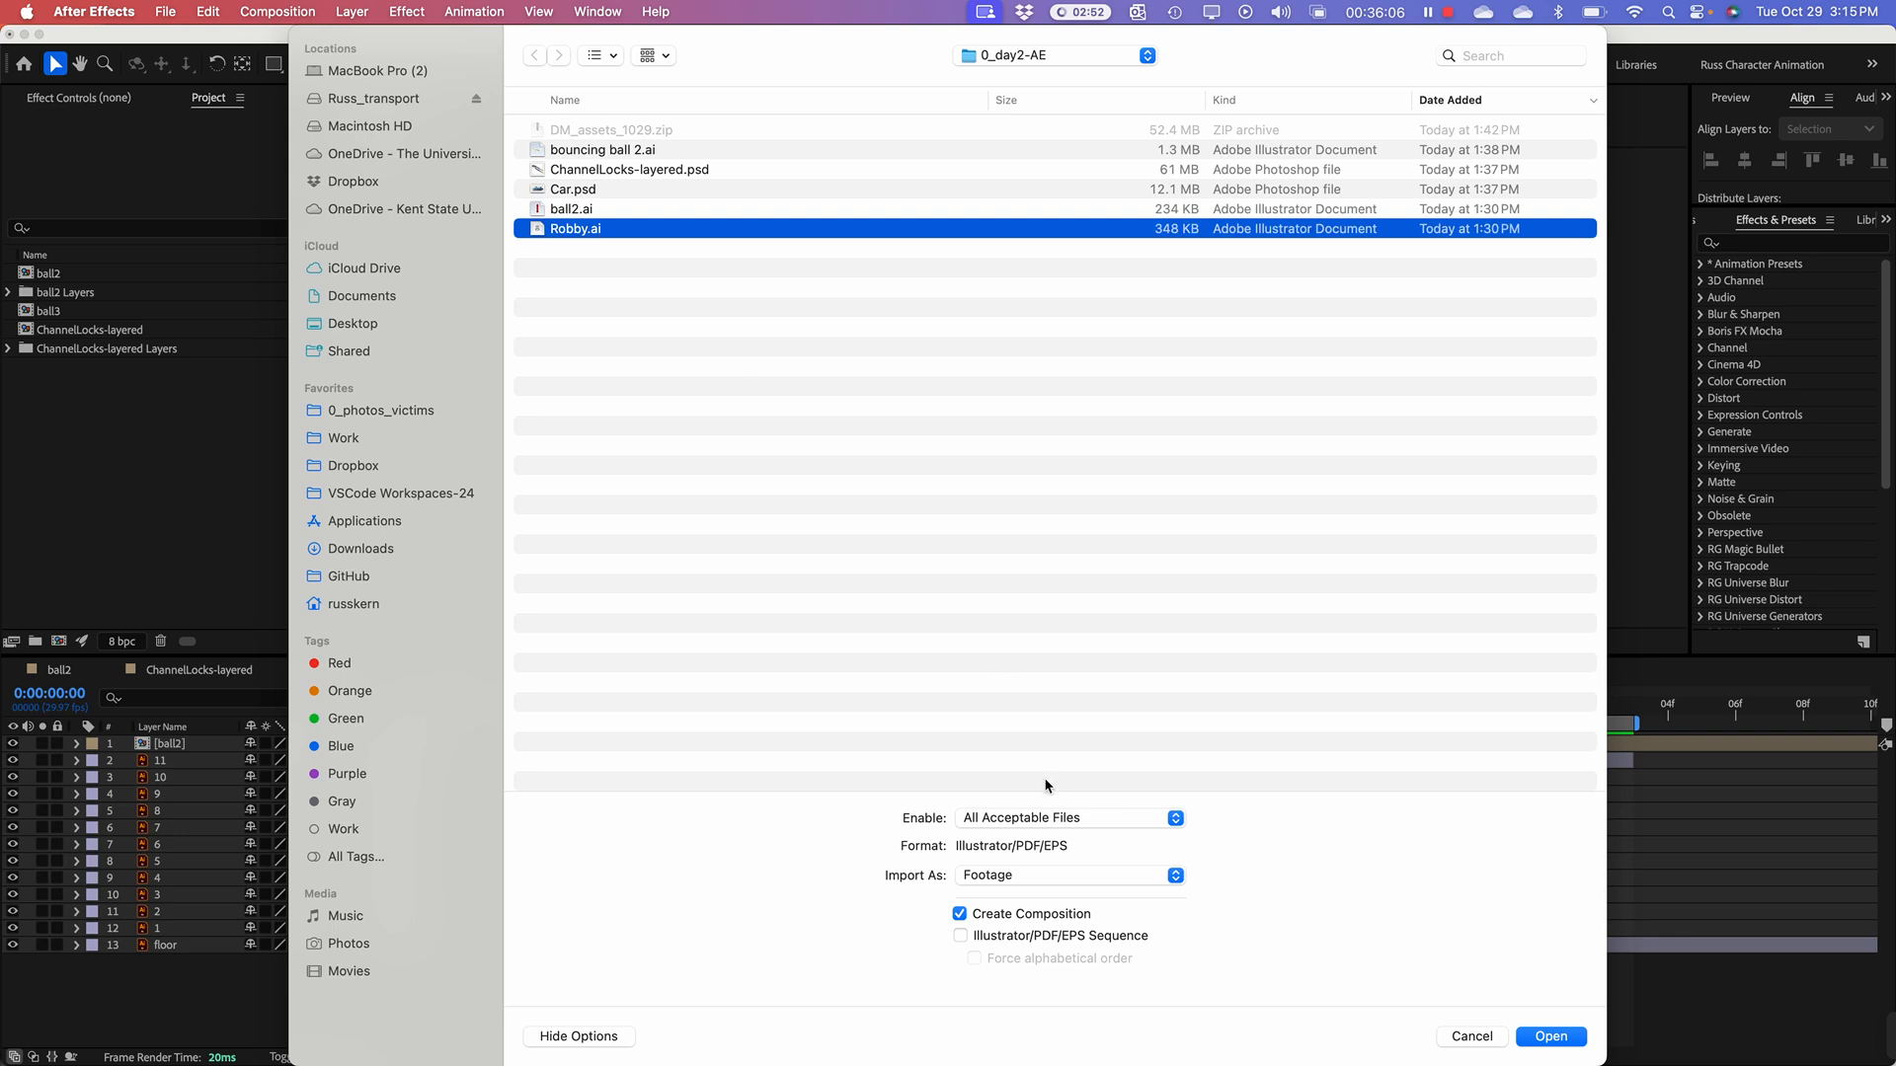
pyautogui.click(1053, 877)
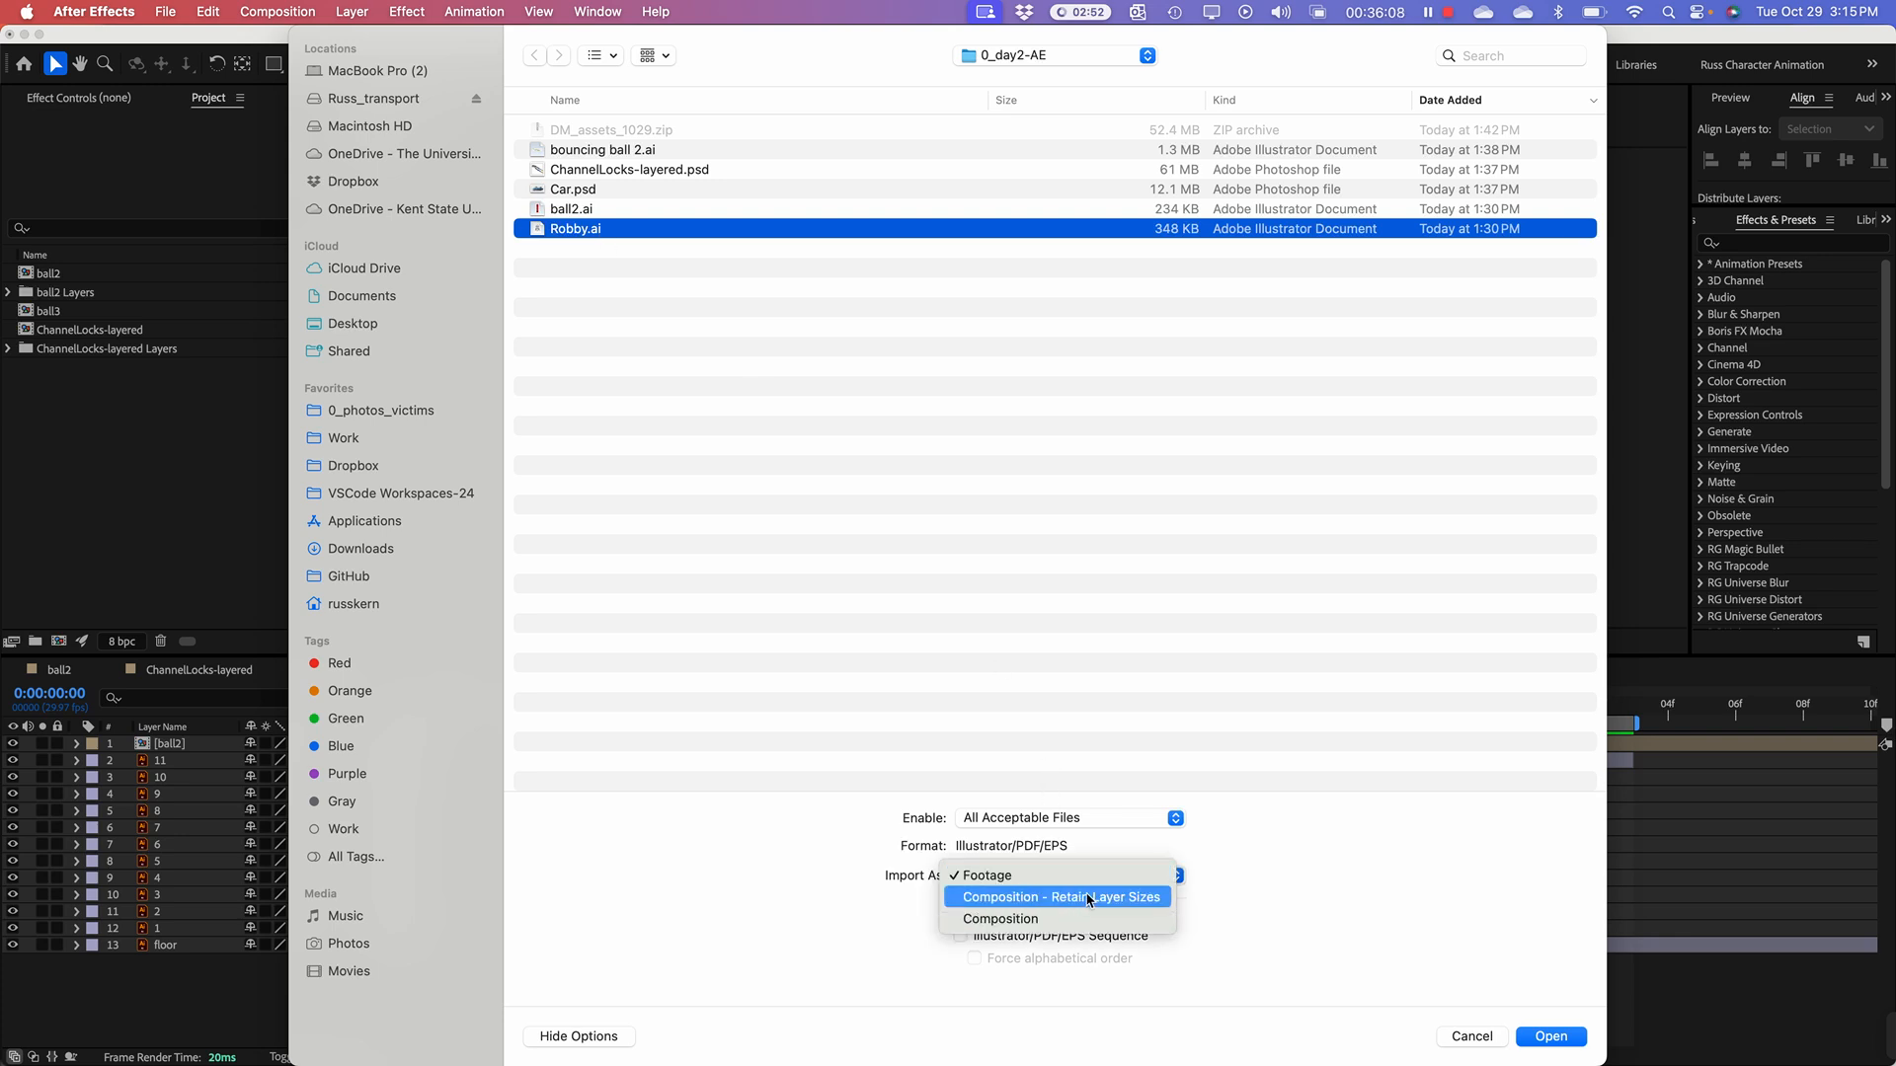
pyautogui.click(1090, 899)
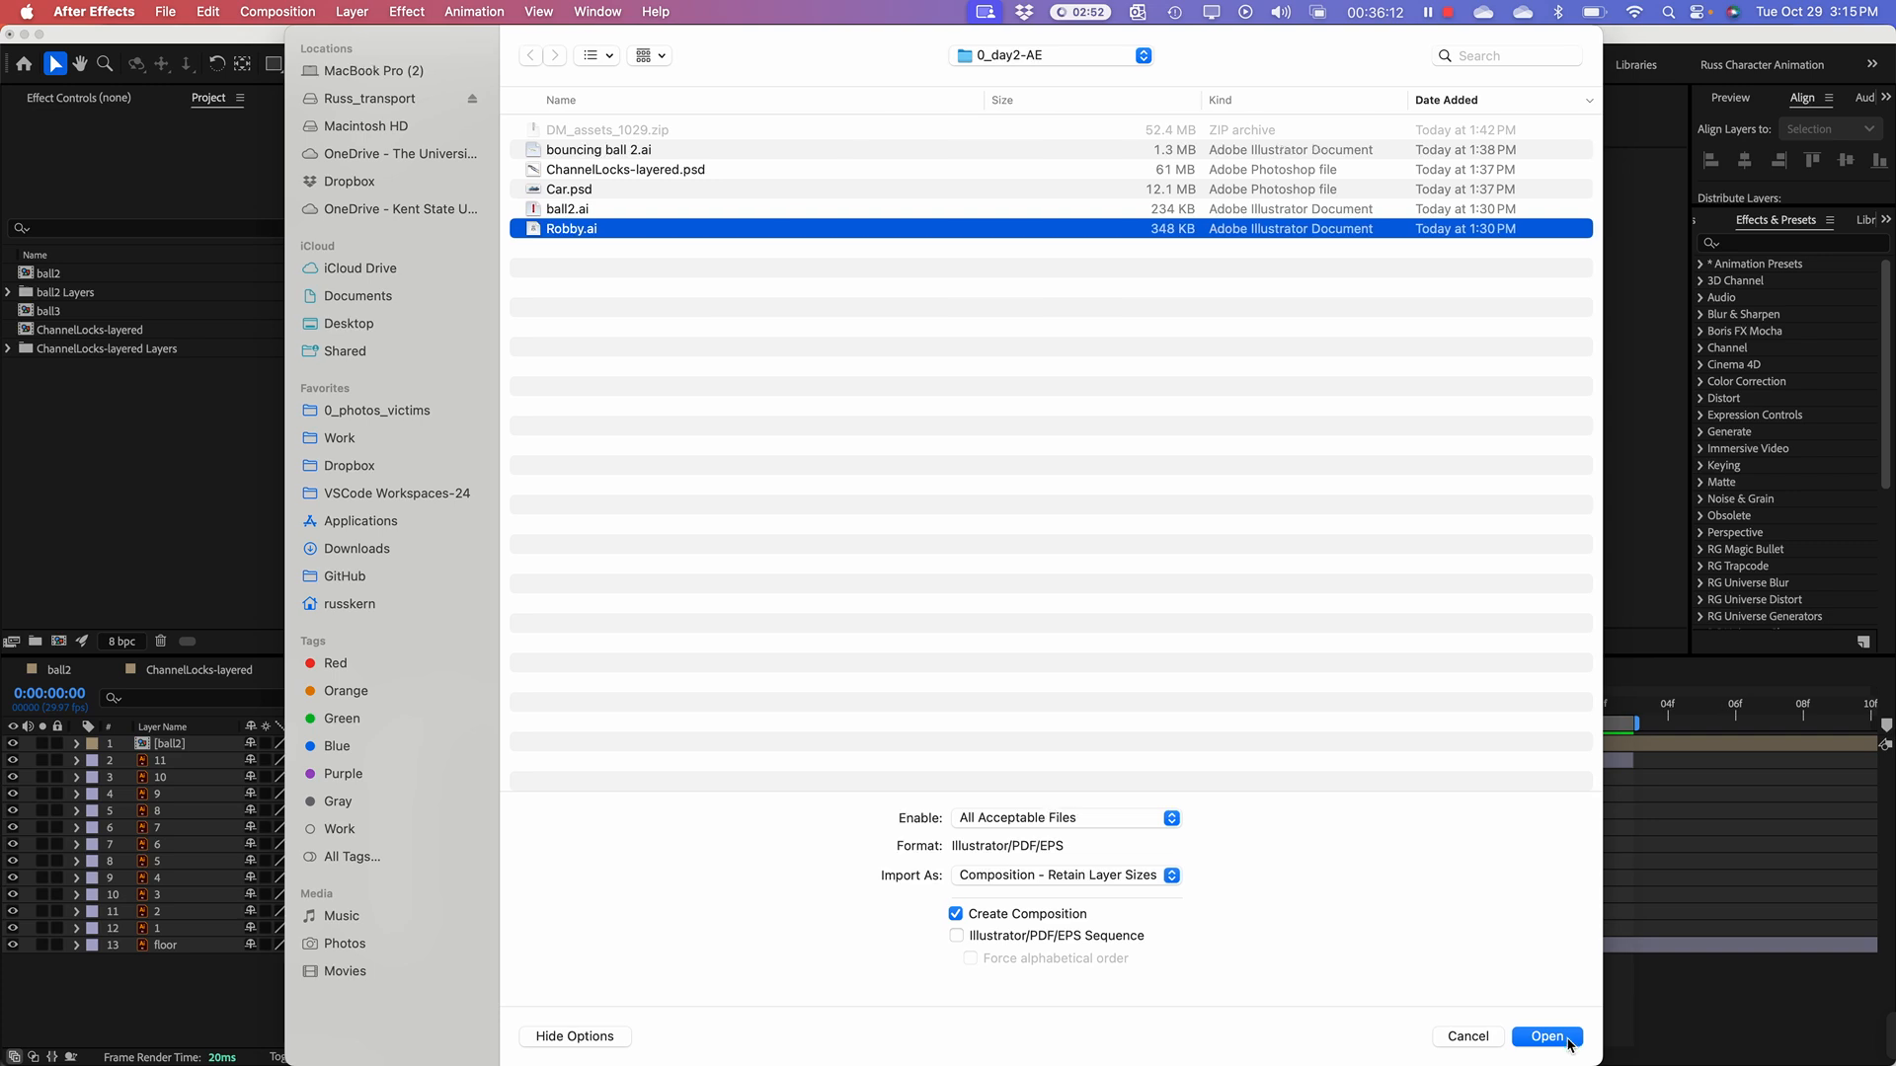
pyautogui.click(1545, 1037)
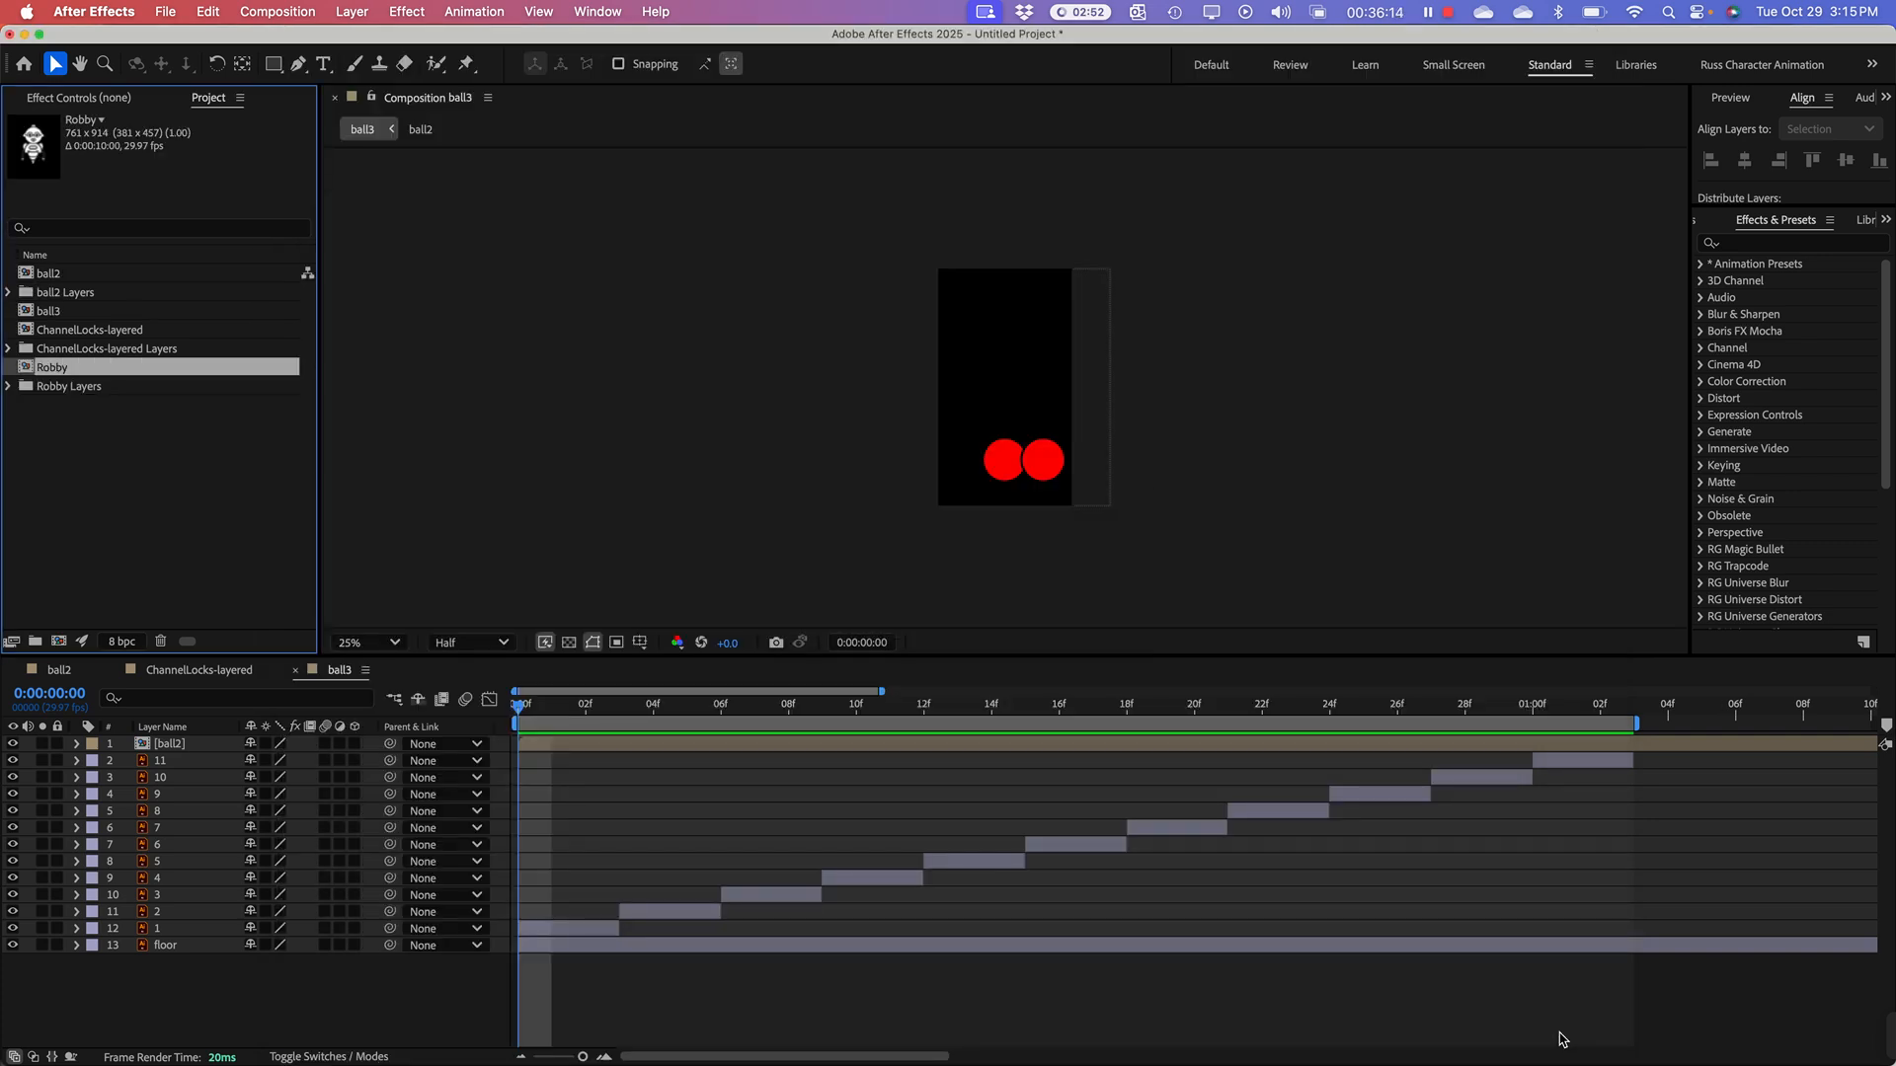
# Step: Open the Robby composition and set its viewer magnification to 100%
pyautogui.click(180, 459)
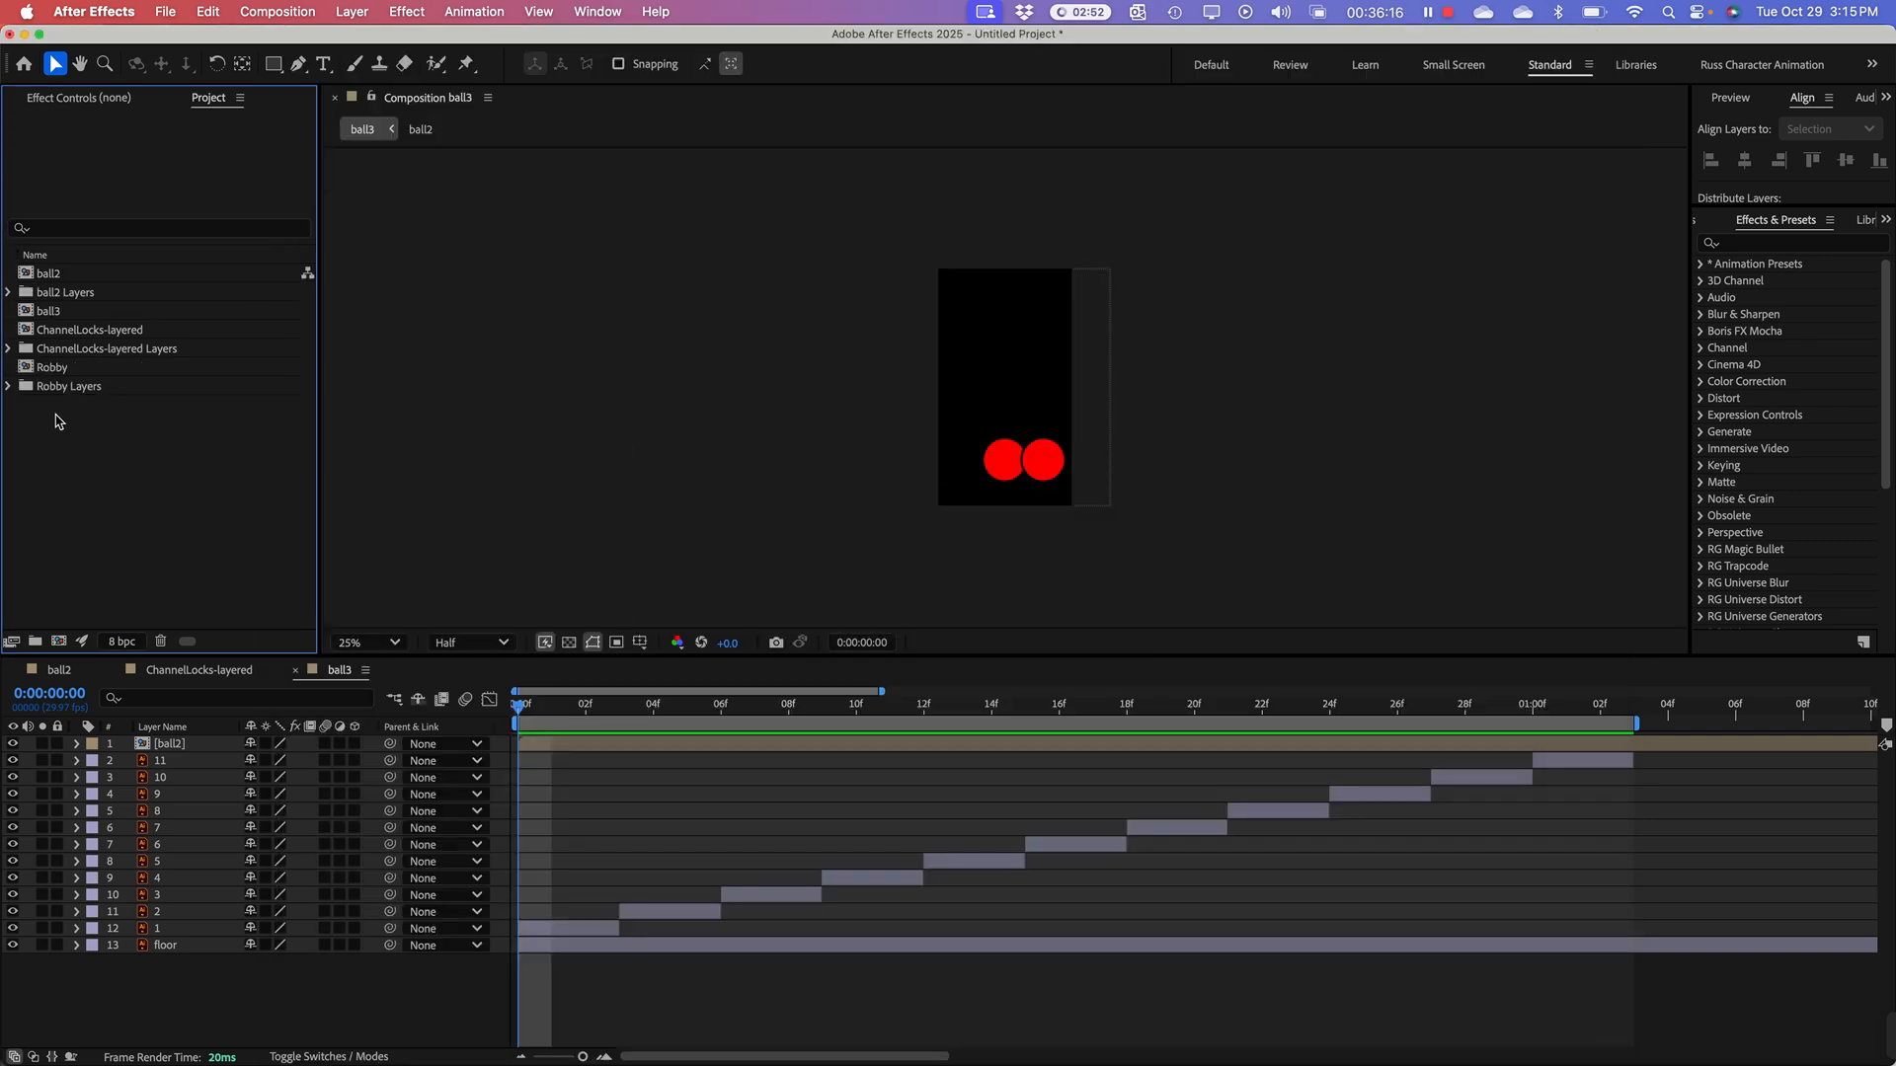
pyautogui.doubleClick(22, 368)
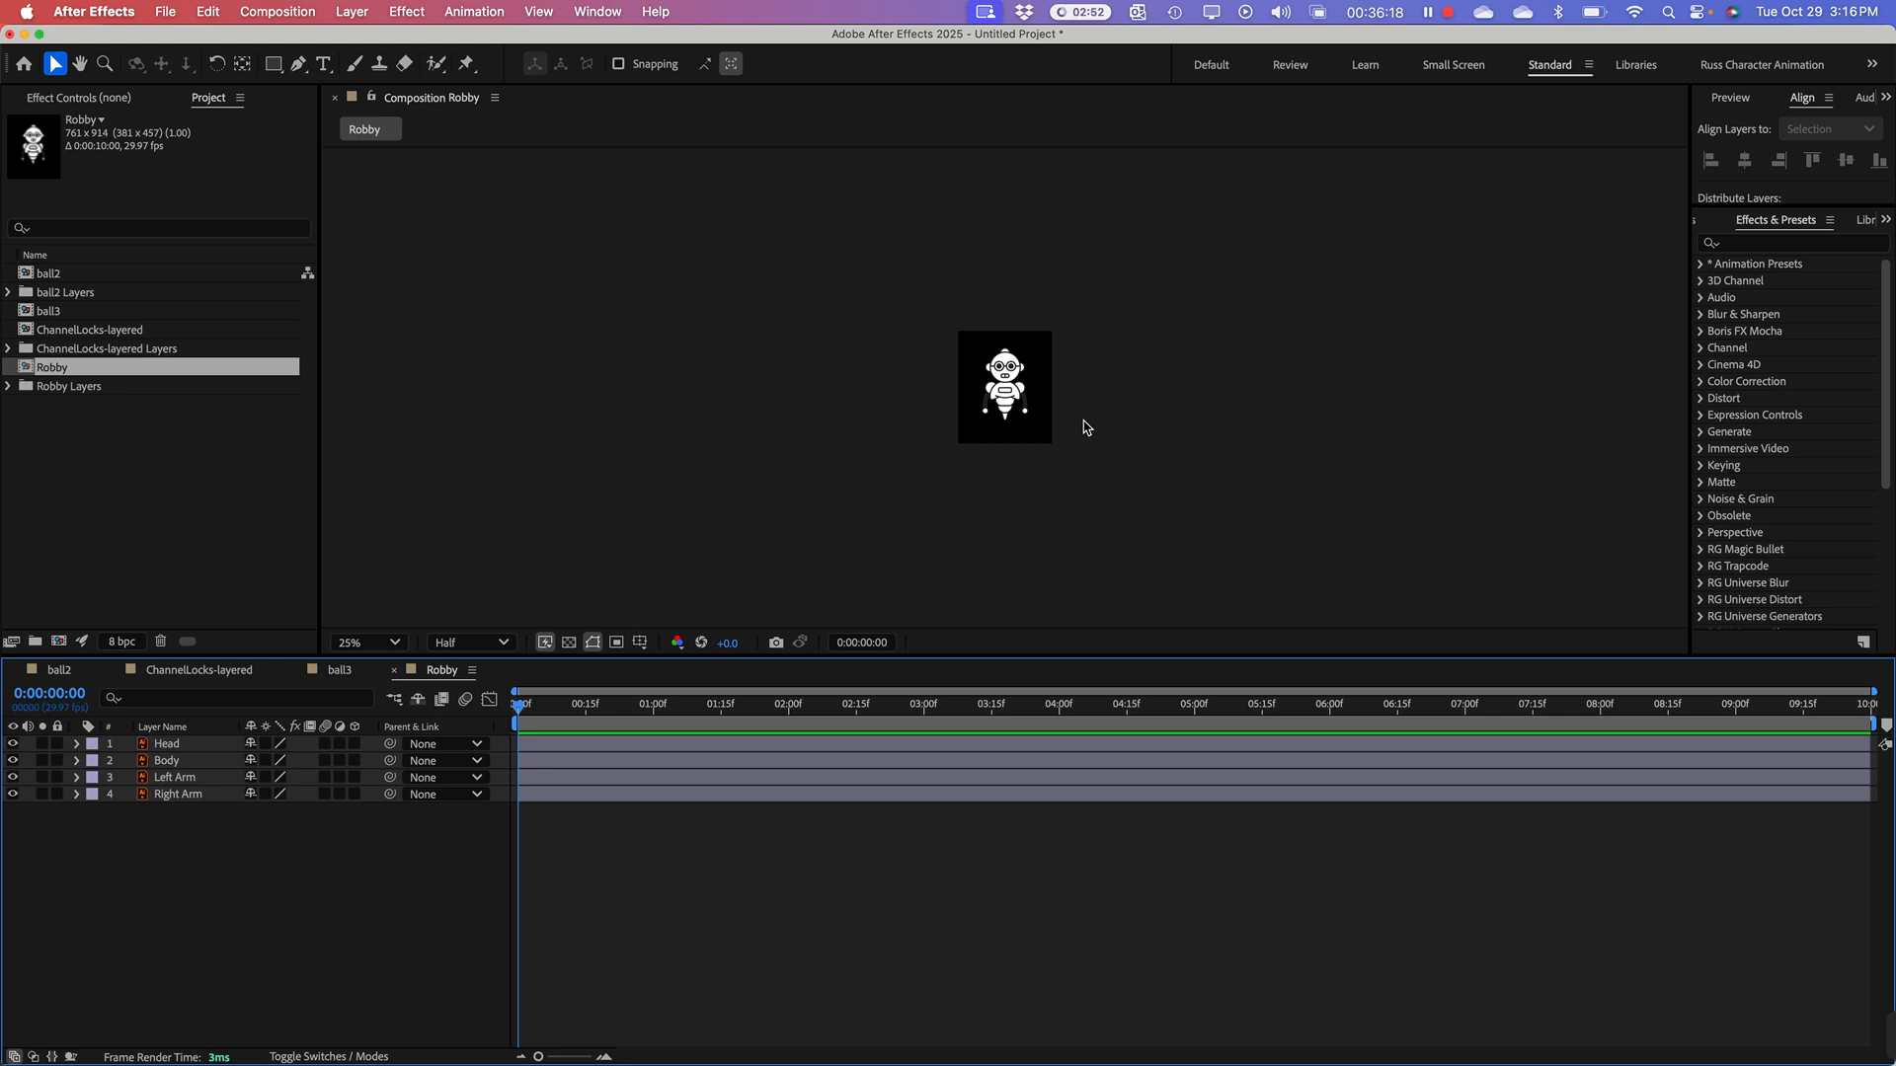
pyautogui.scroll(2, 1083, 428)
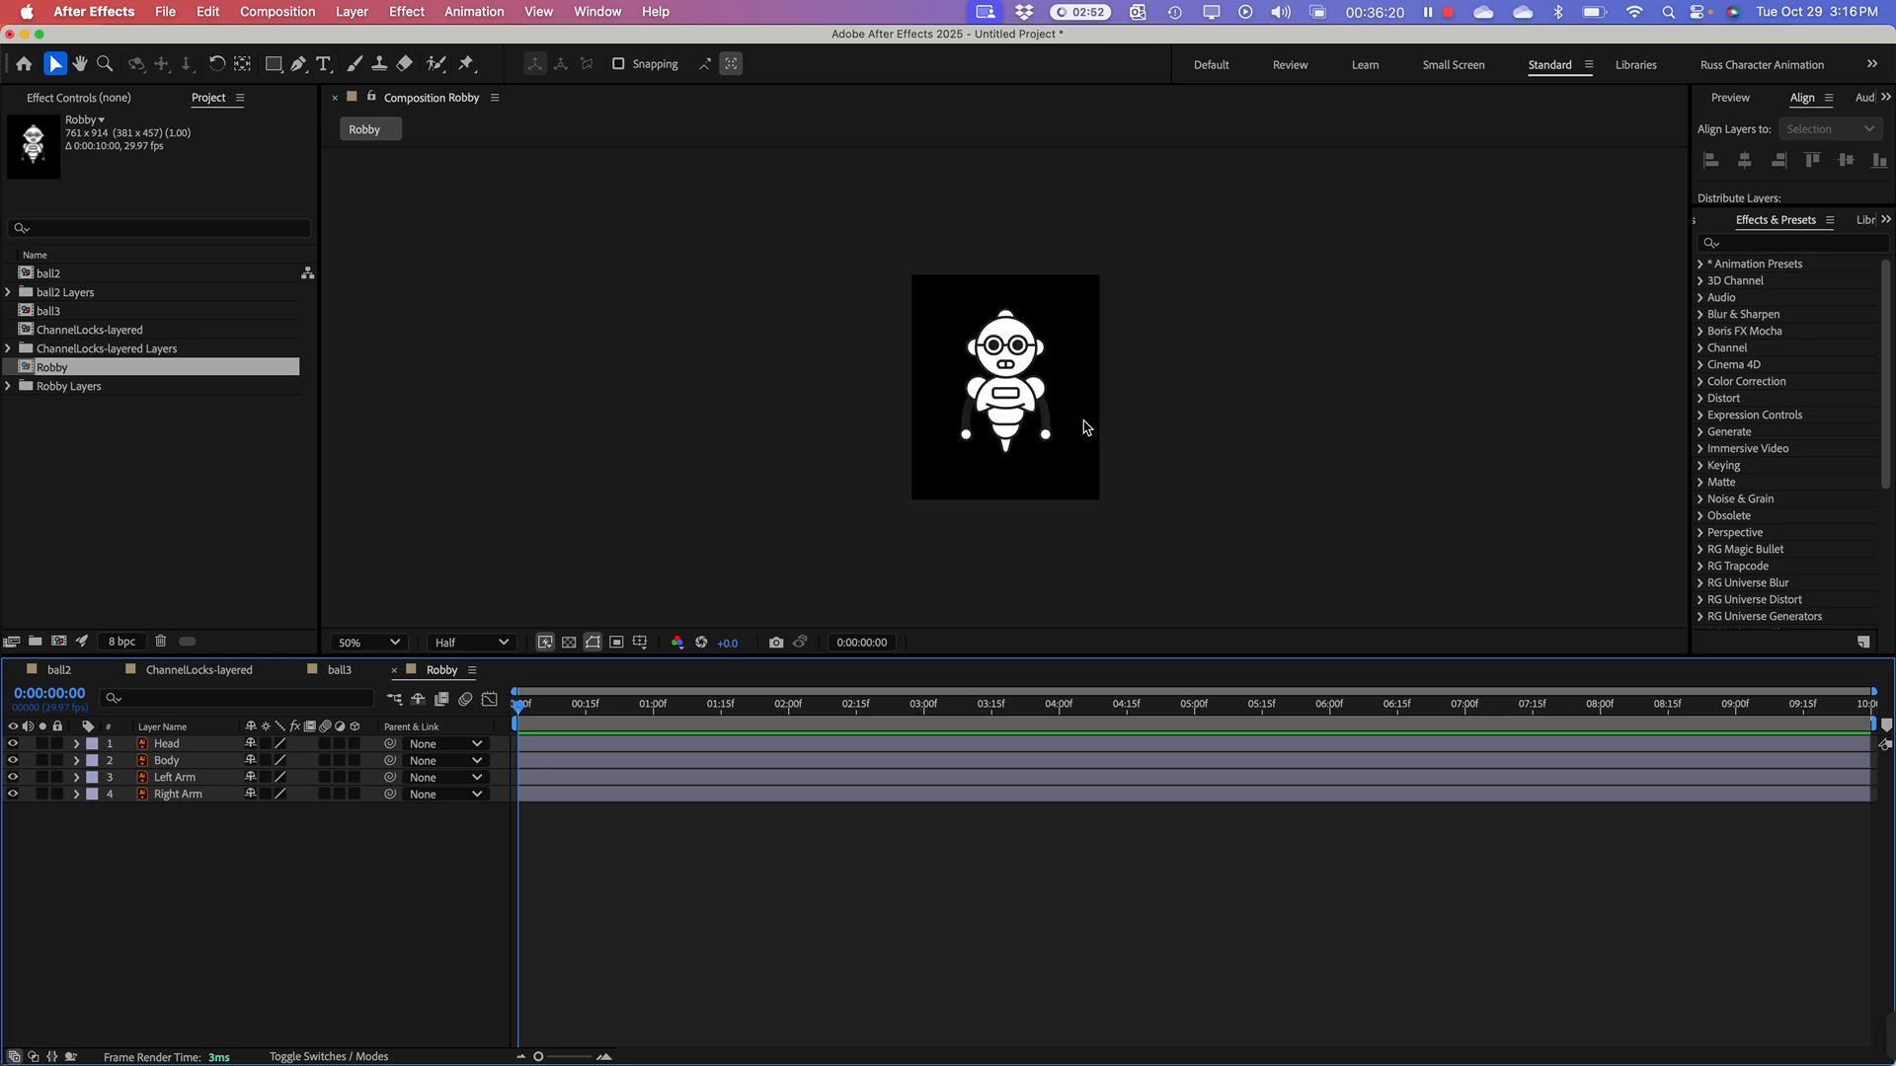
pyautogui.scroll(1, 1083, 427)
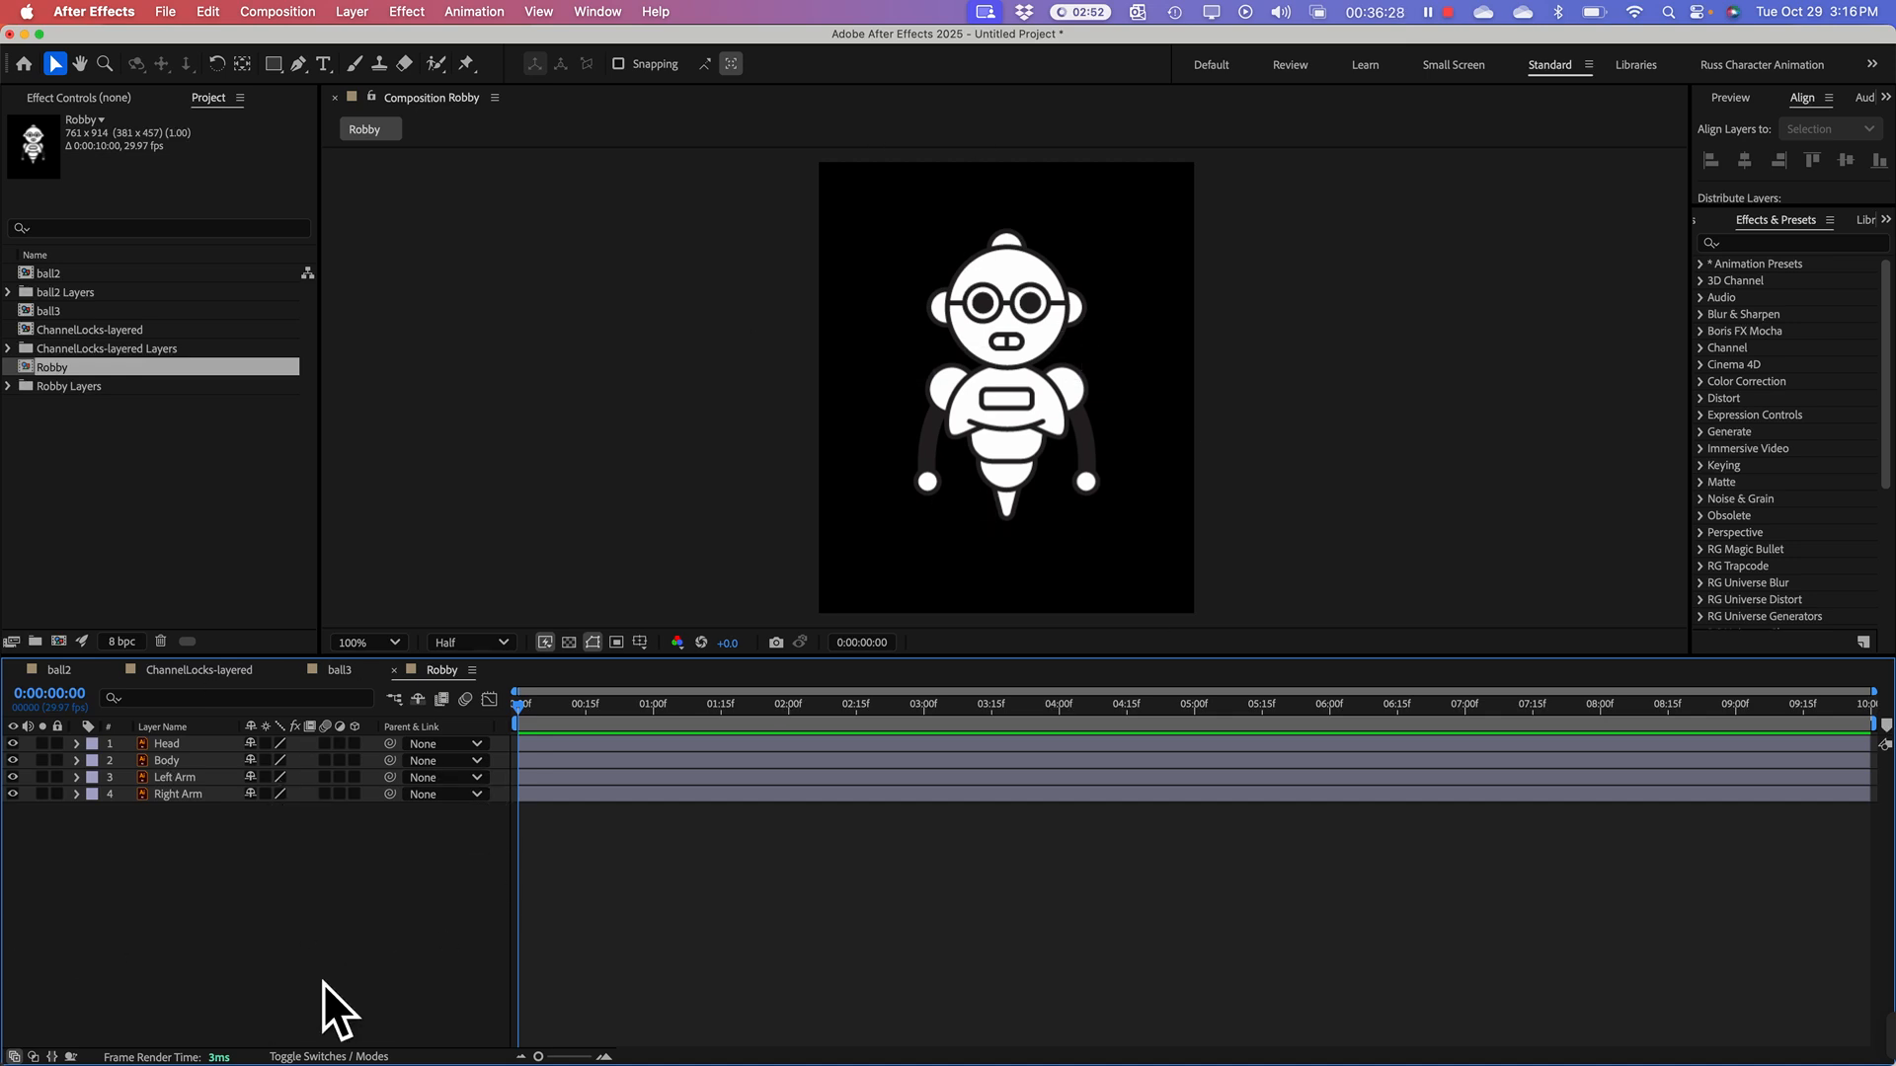
# Step: Add a pale yellow solid of 761 x 914 px to the Robby composition and move it beneath the Right Arm layer
pyautogui.rightClick(230, 888)
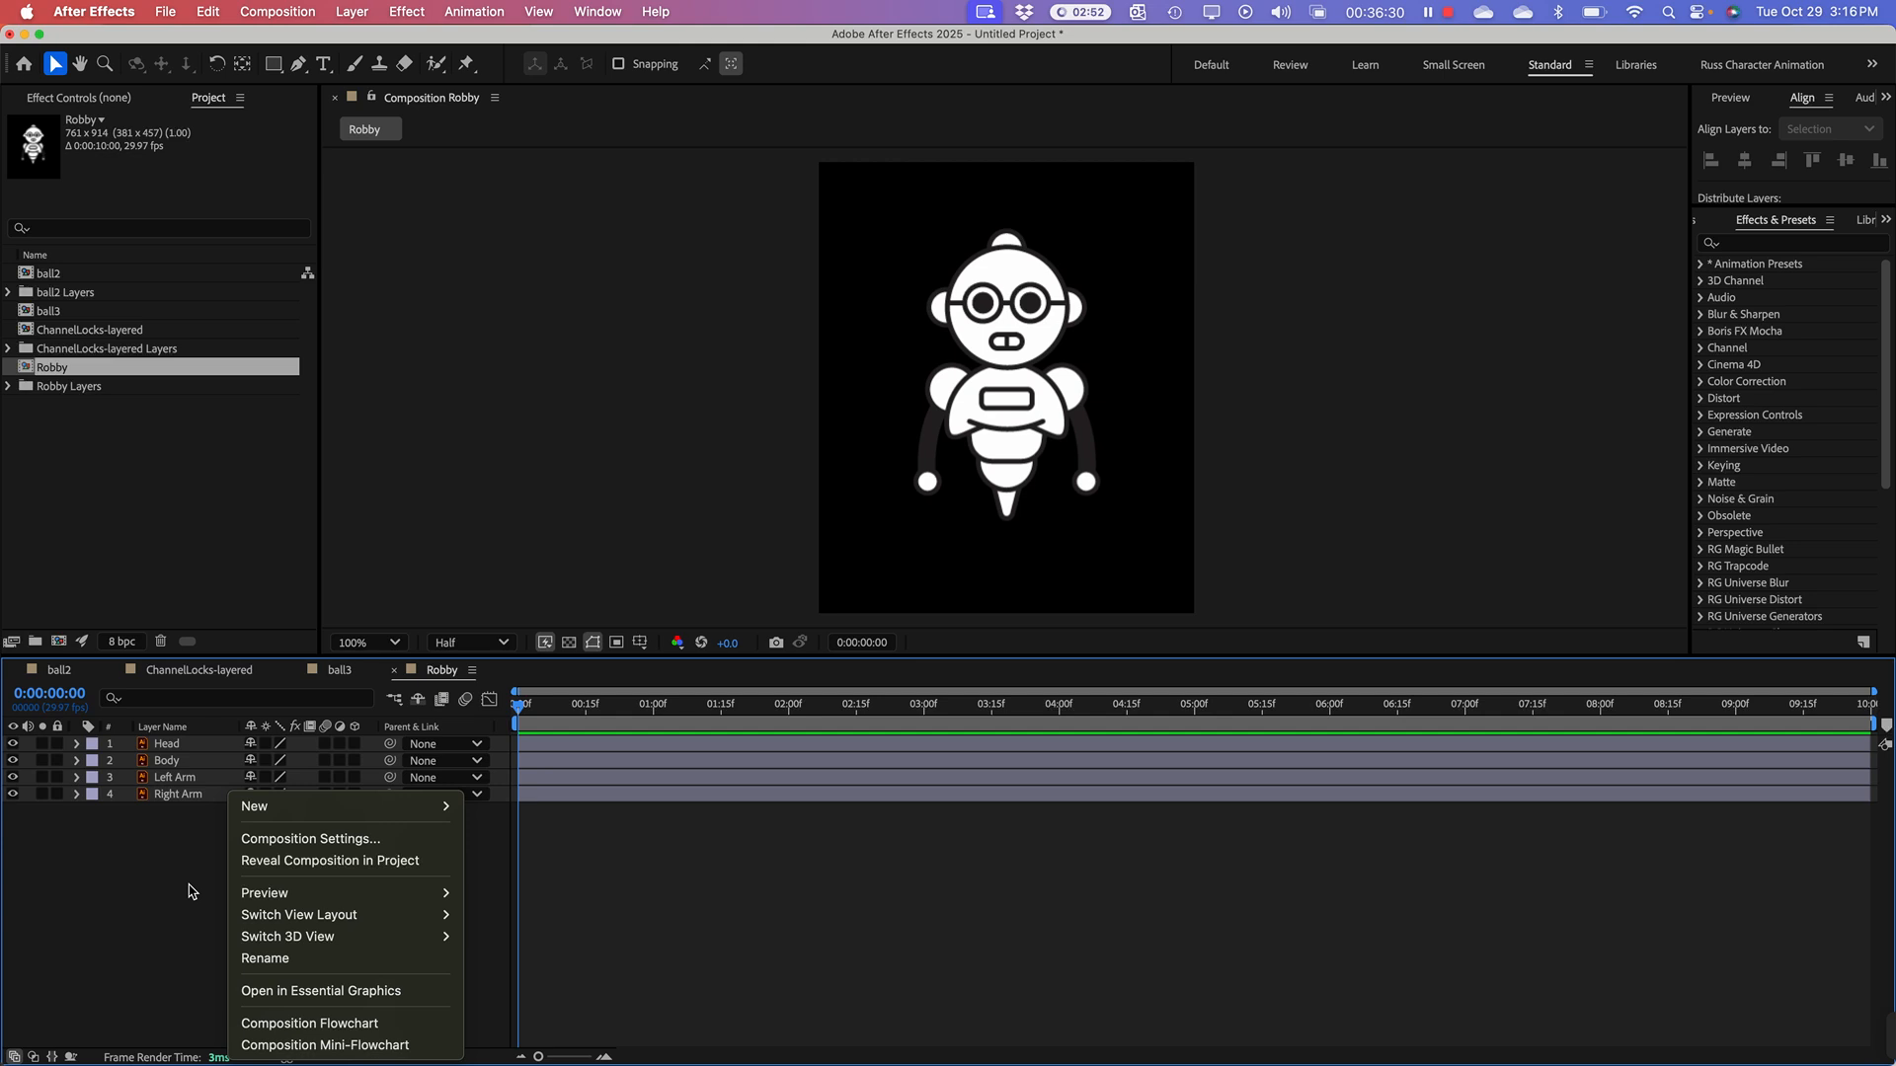
pyautogui.click(190, 891)
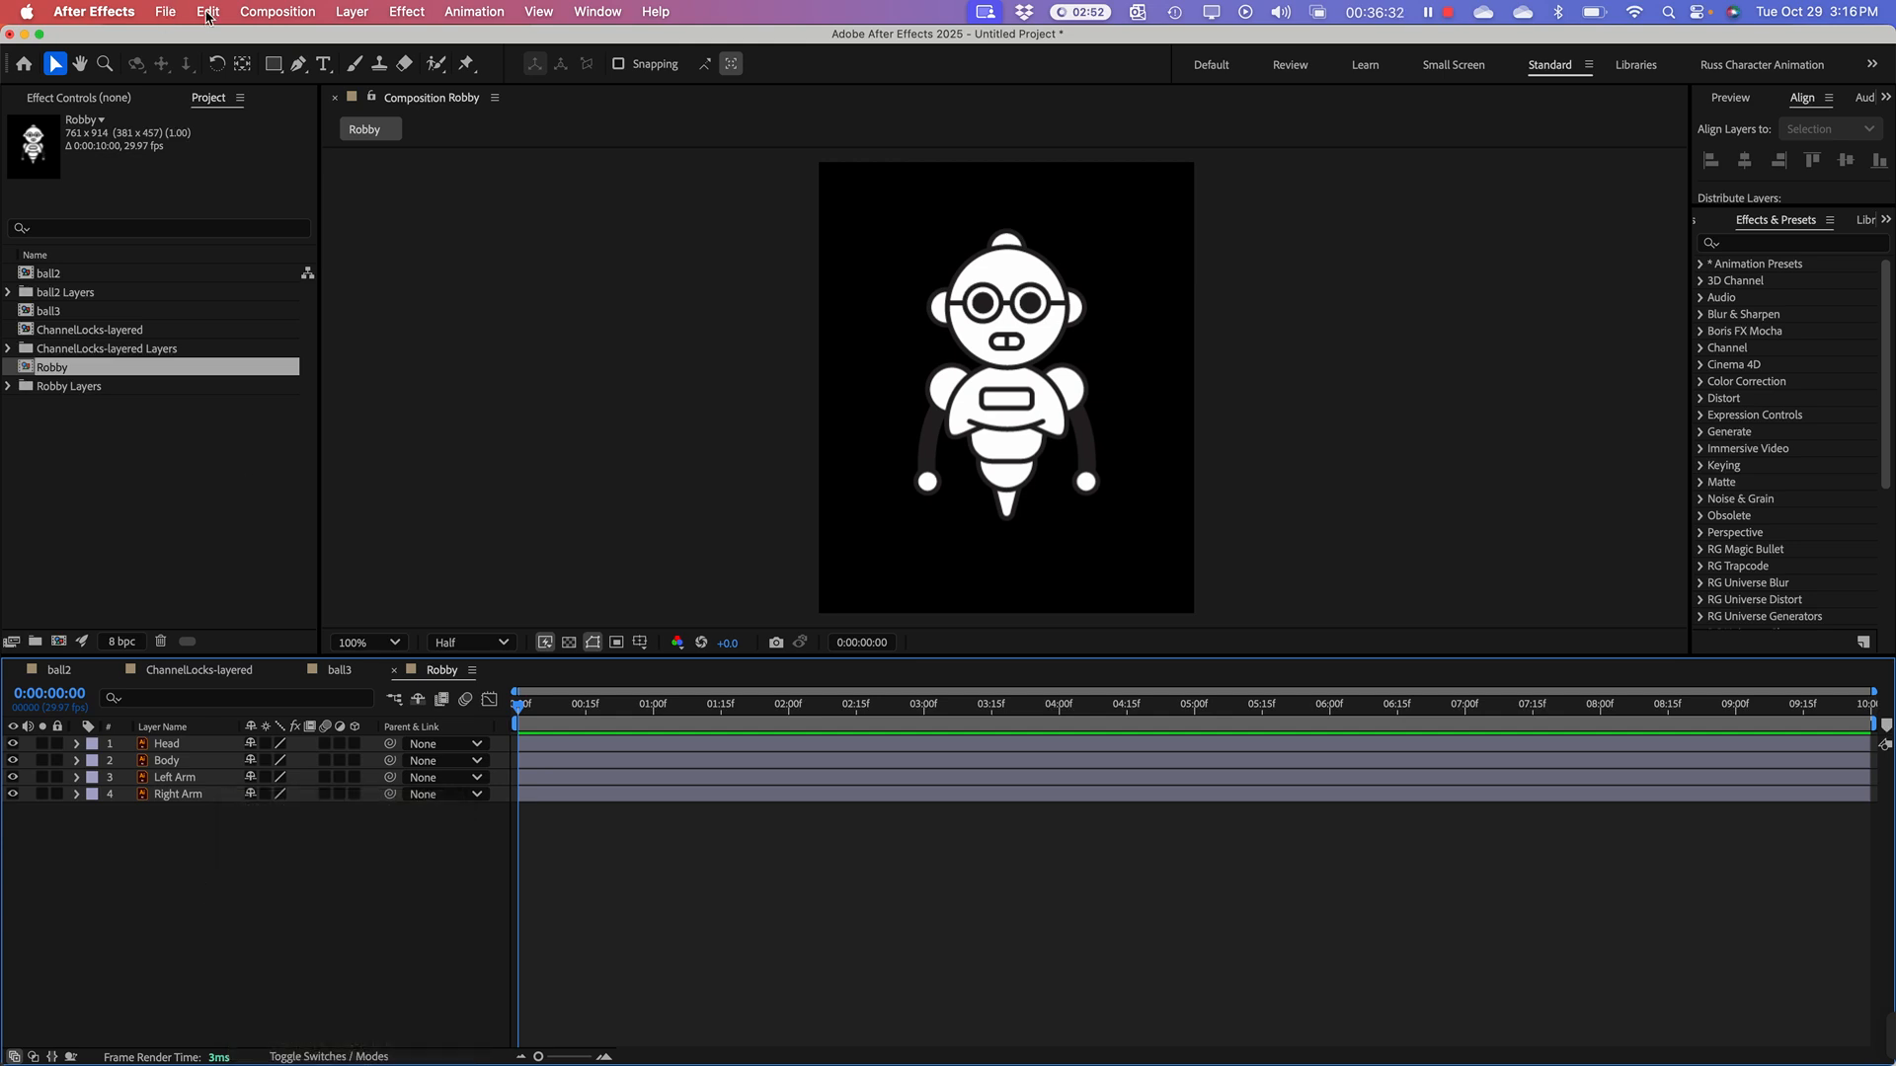
pyautogui.click(351, 12)
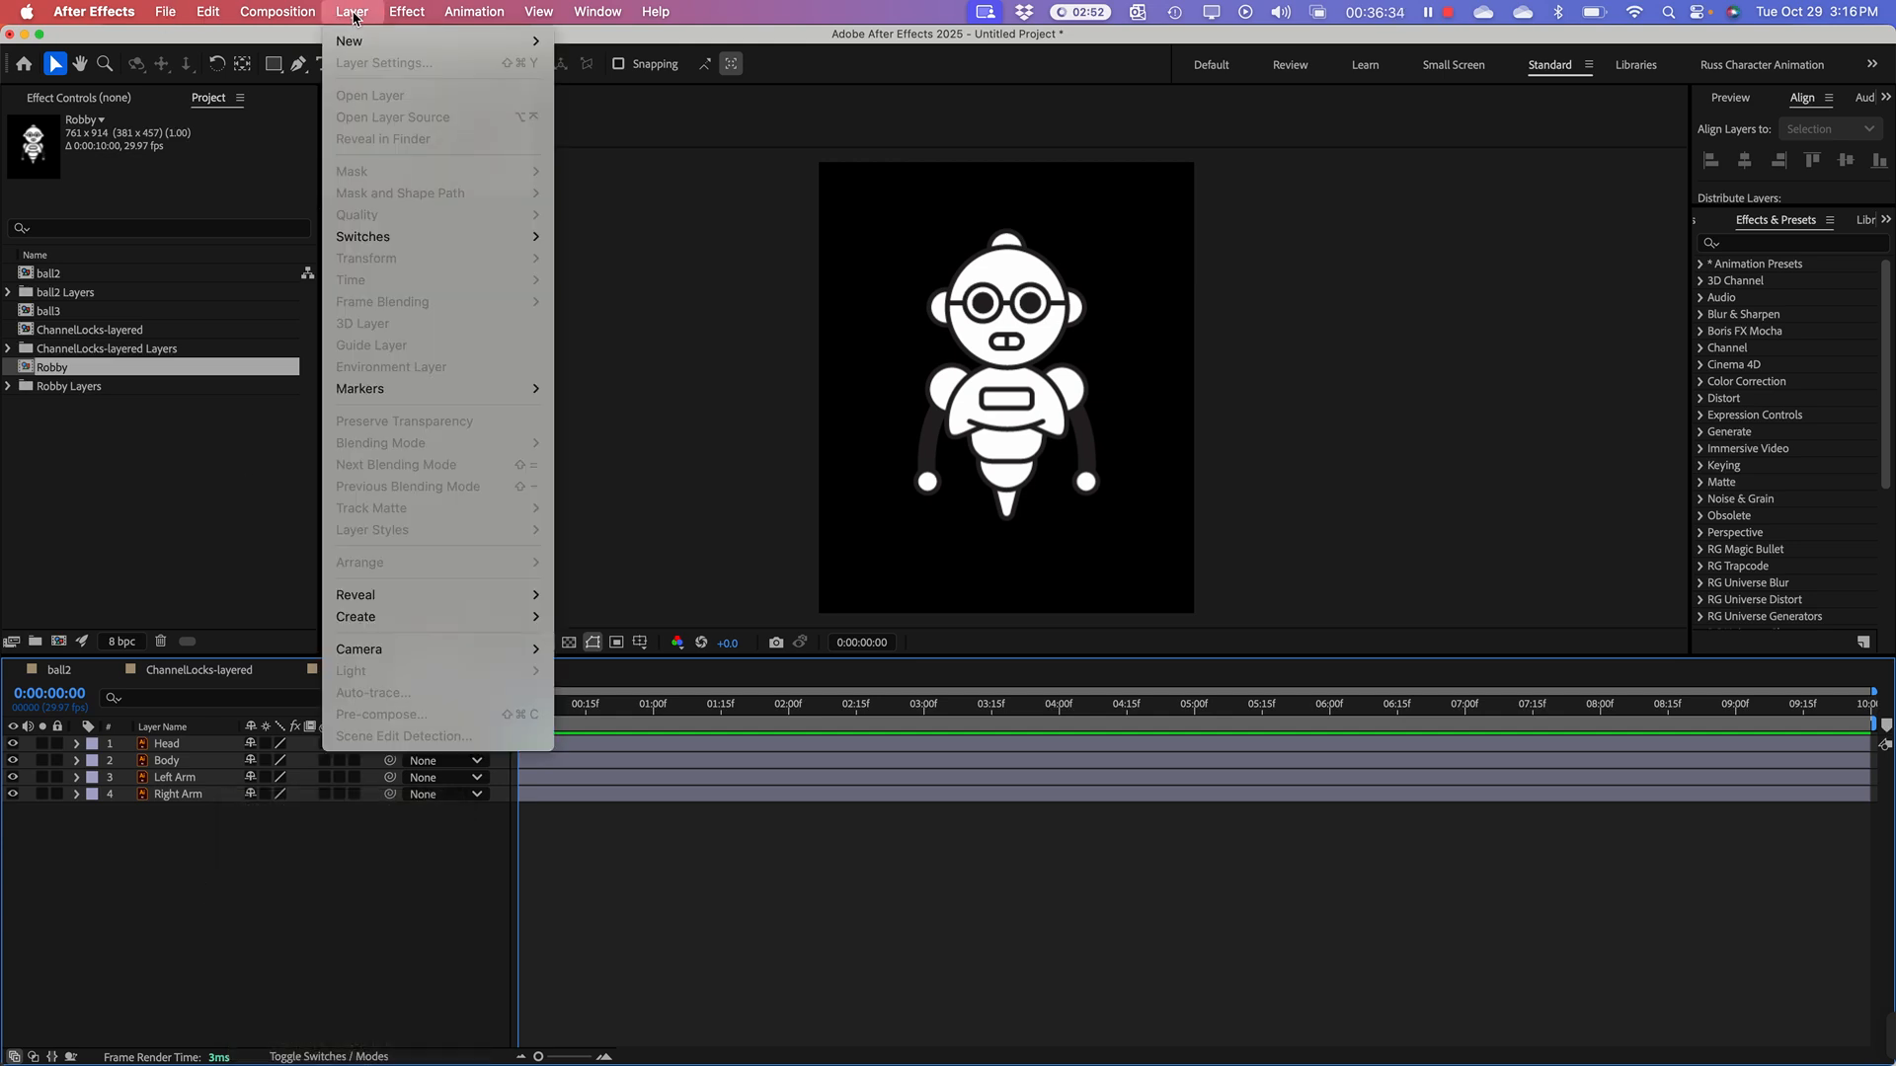
pyautogui.click(645, 326)
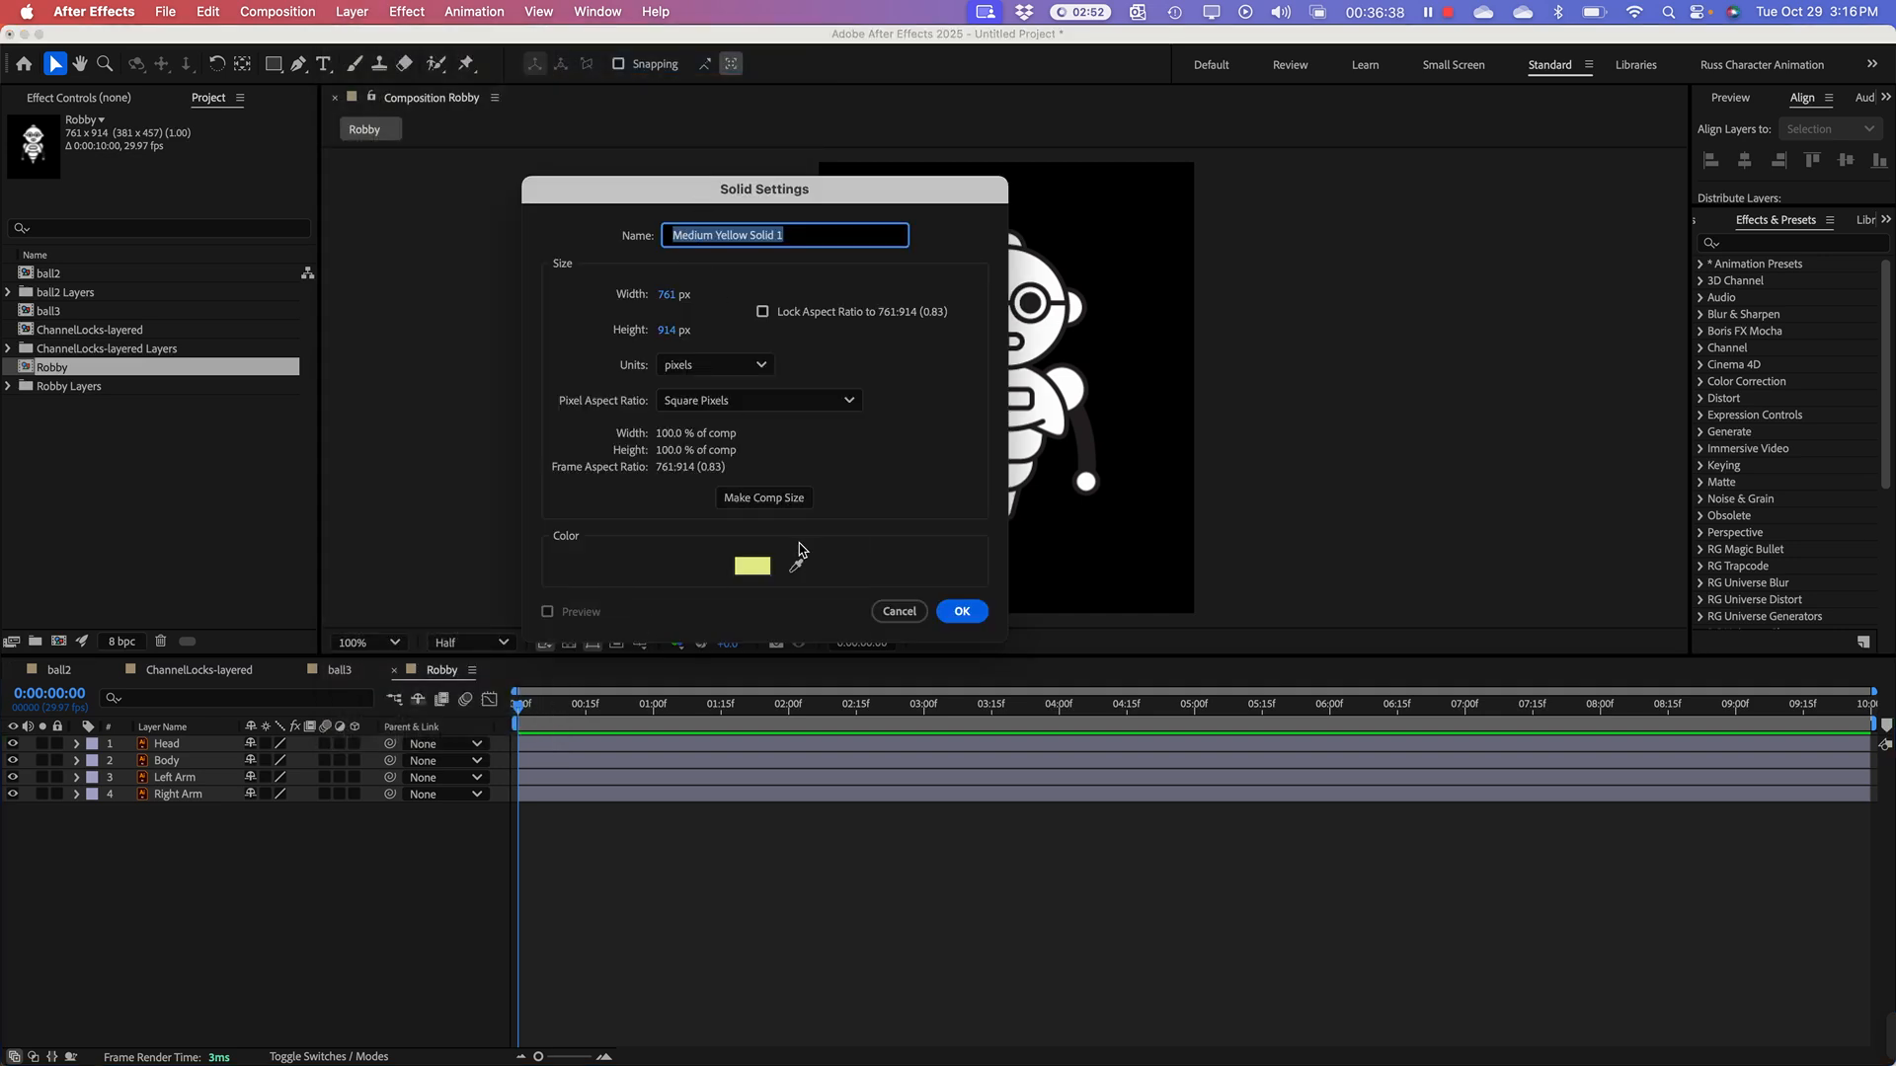
pyautogui.click(963, 612)
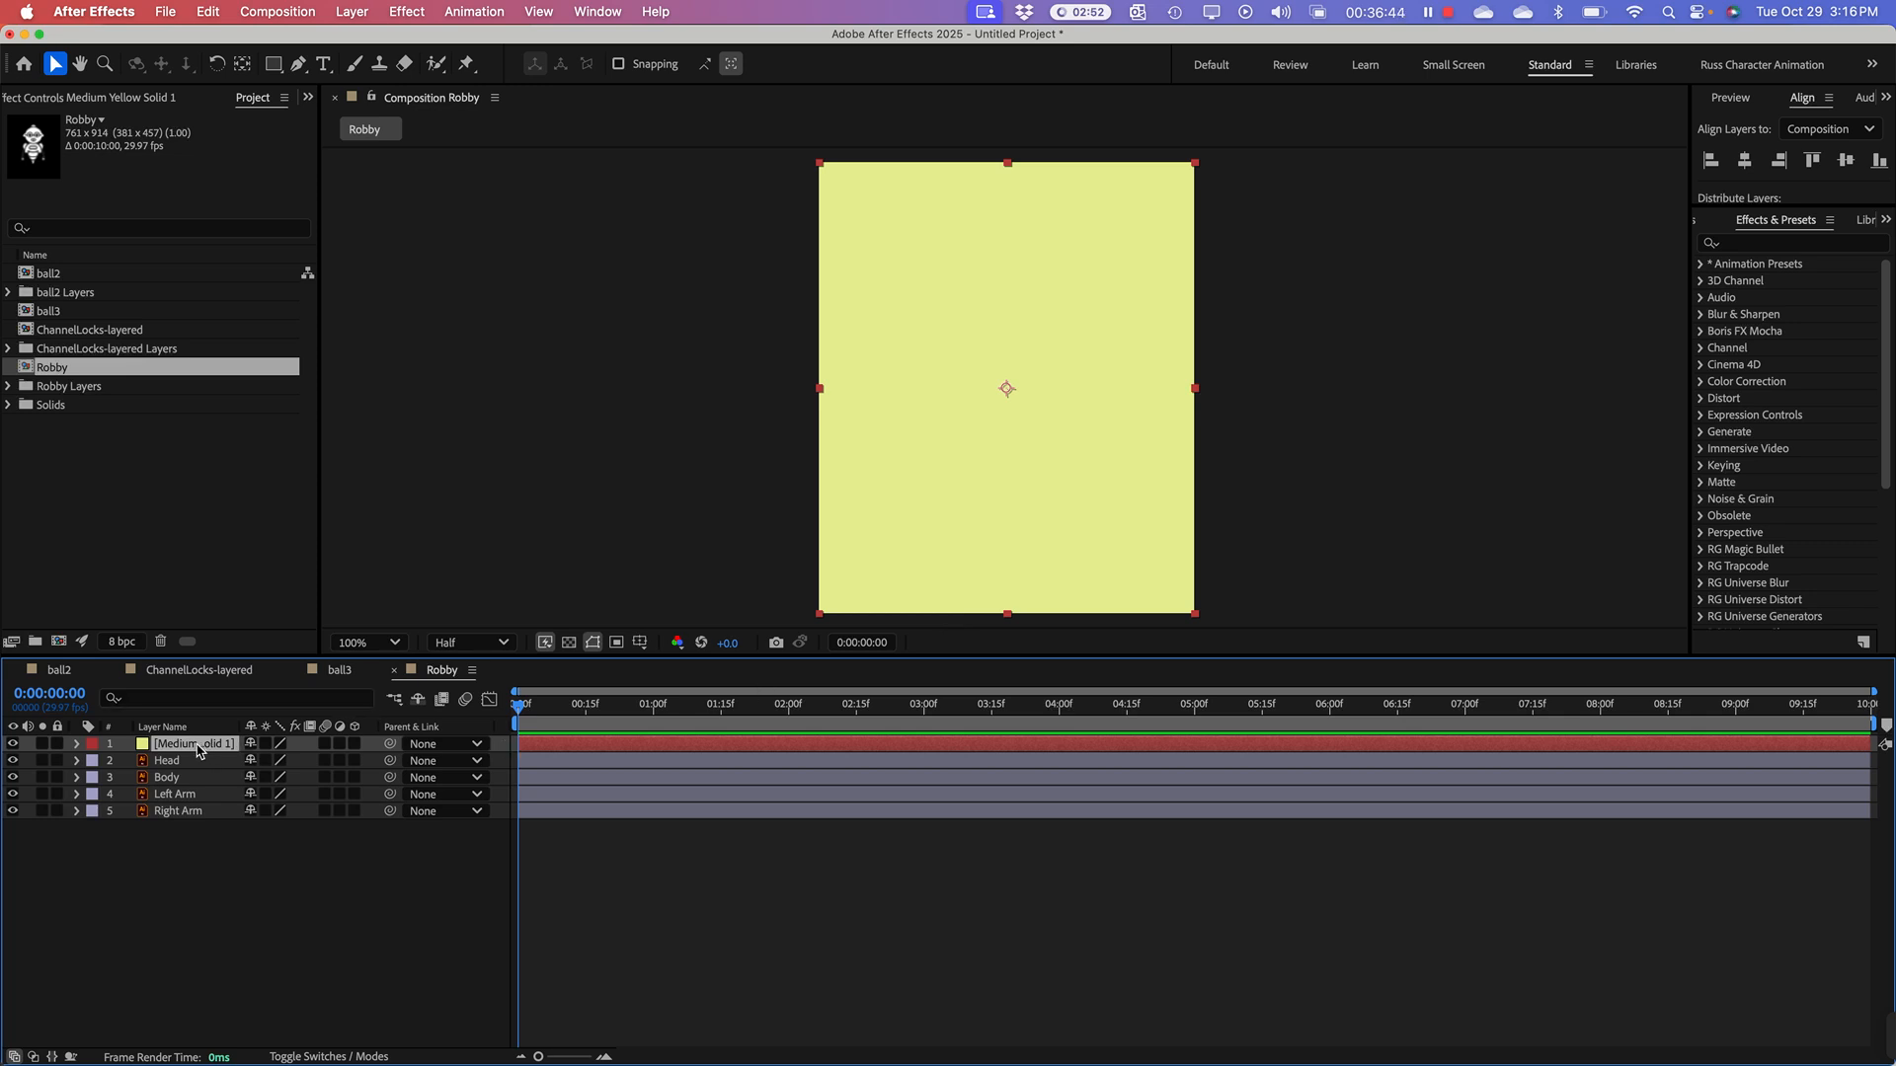
pyautogui.moveTo(198, 750); pyautogui.dragTo(218, 882)
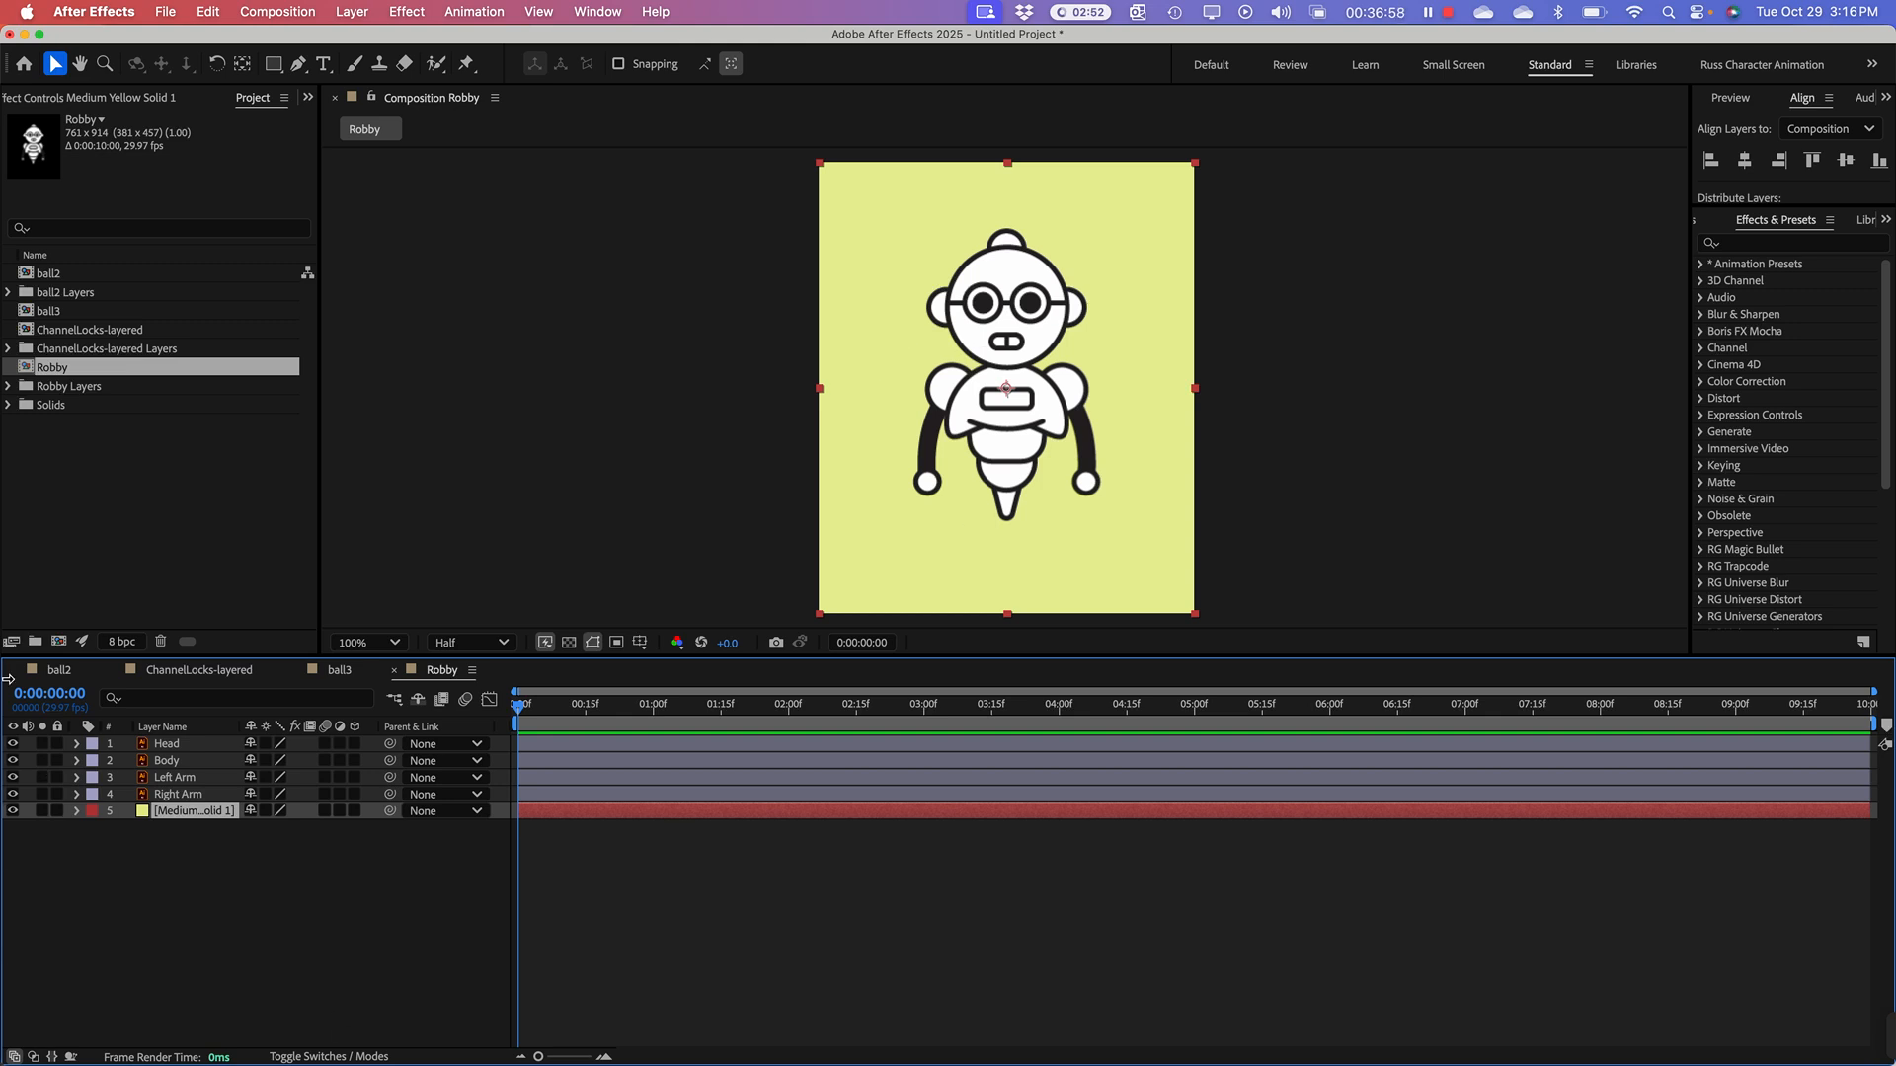
# Step: Duplicate the Robby composition in the project and reselect the original composition
pyautogui.click(175, 747)
pyautogui.click(177, 760)
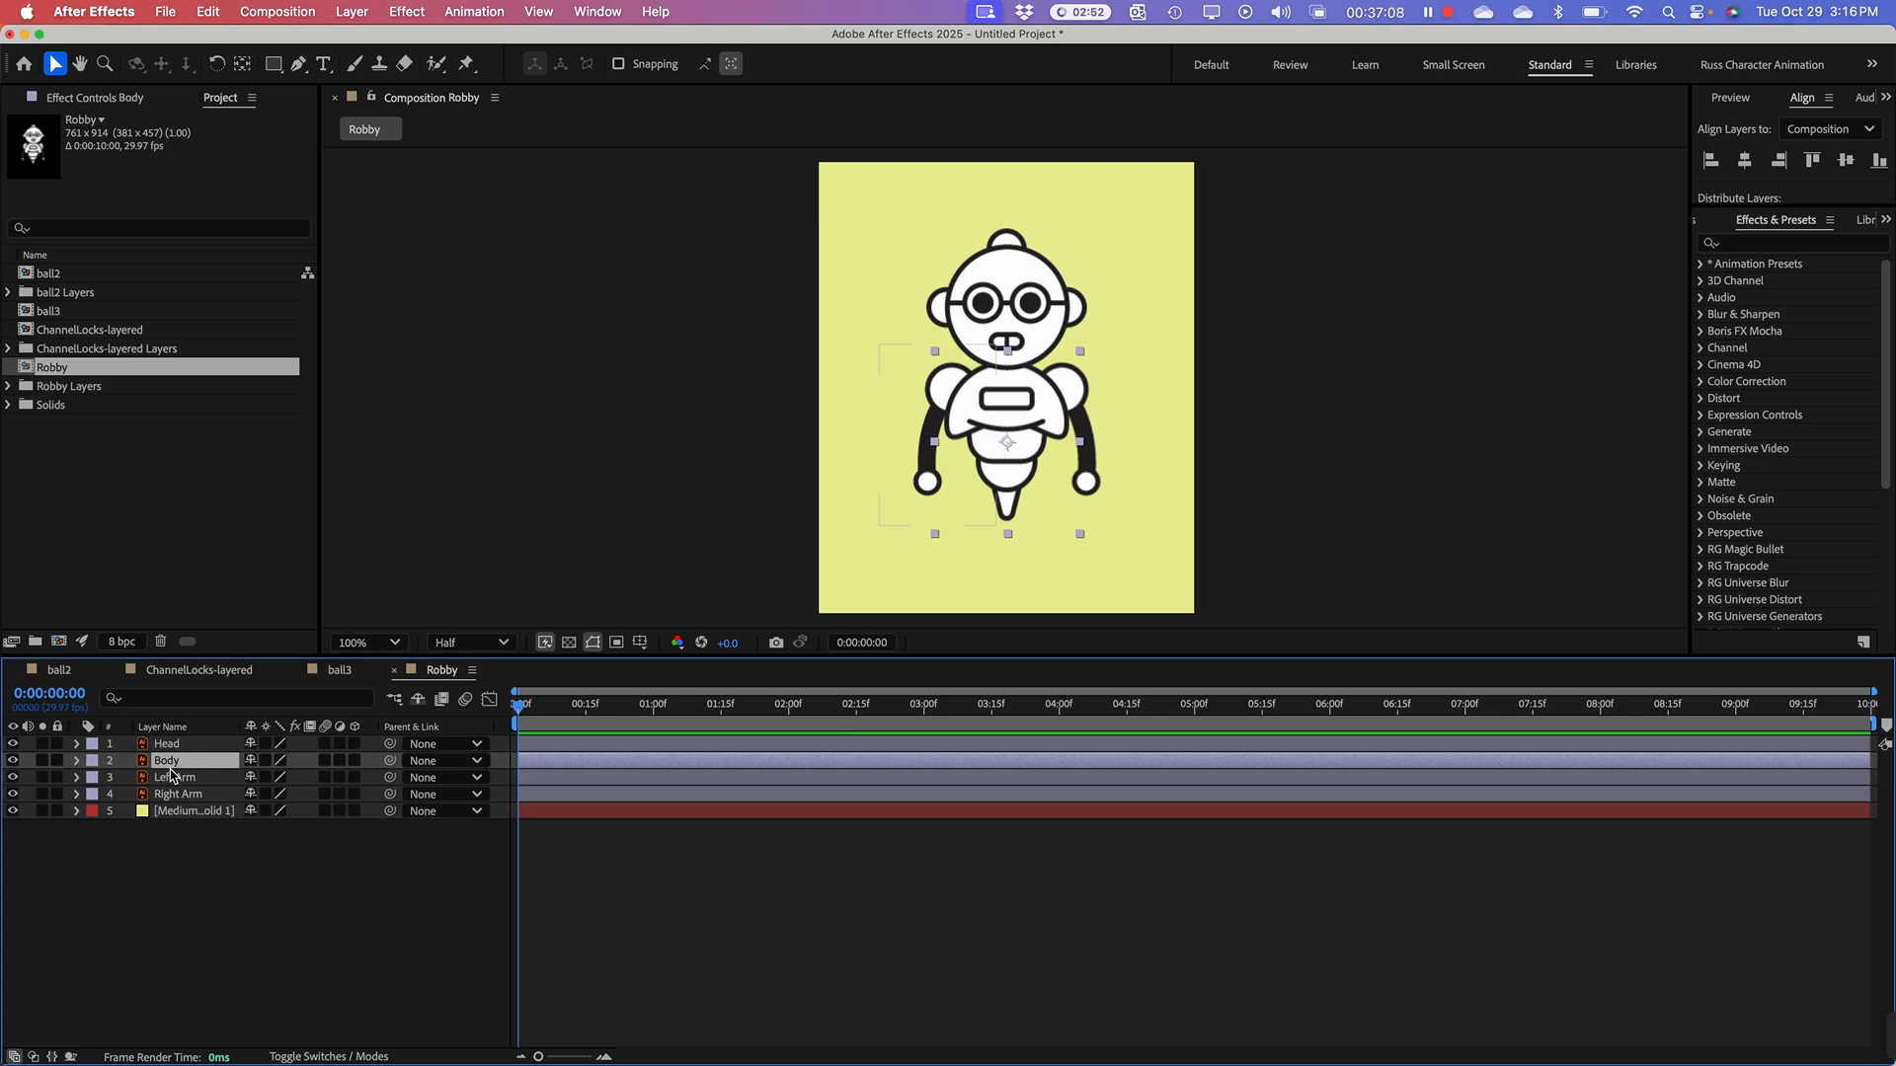
pyautogui.click(69, 457)
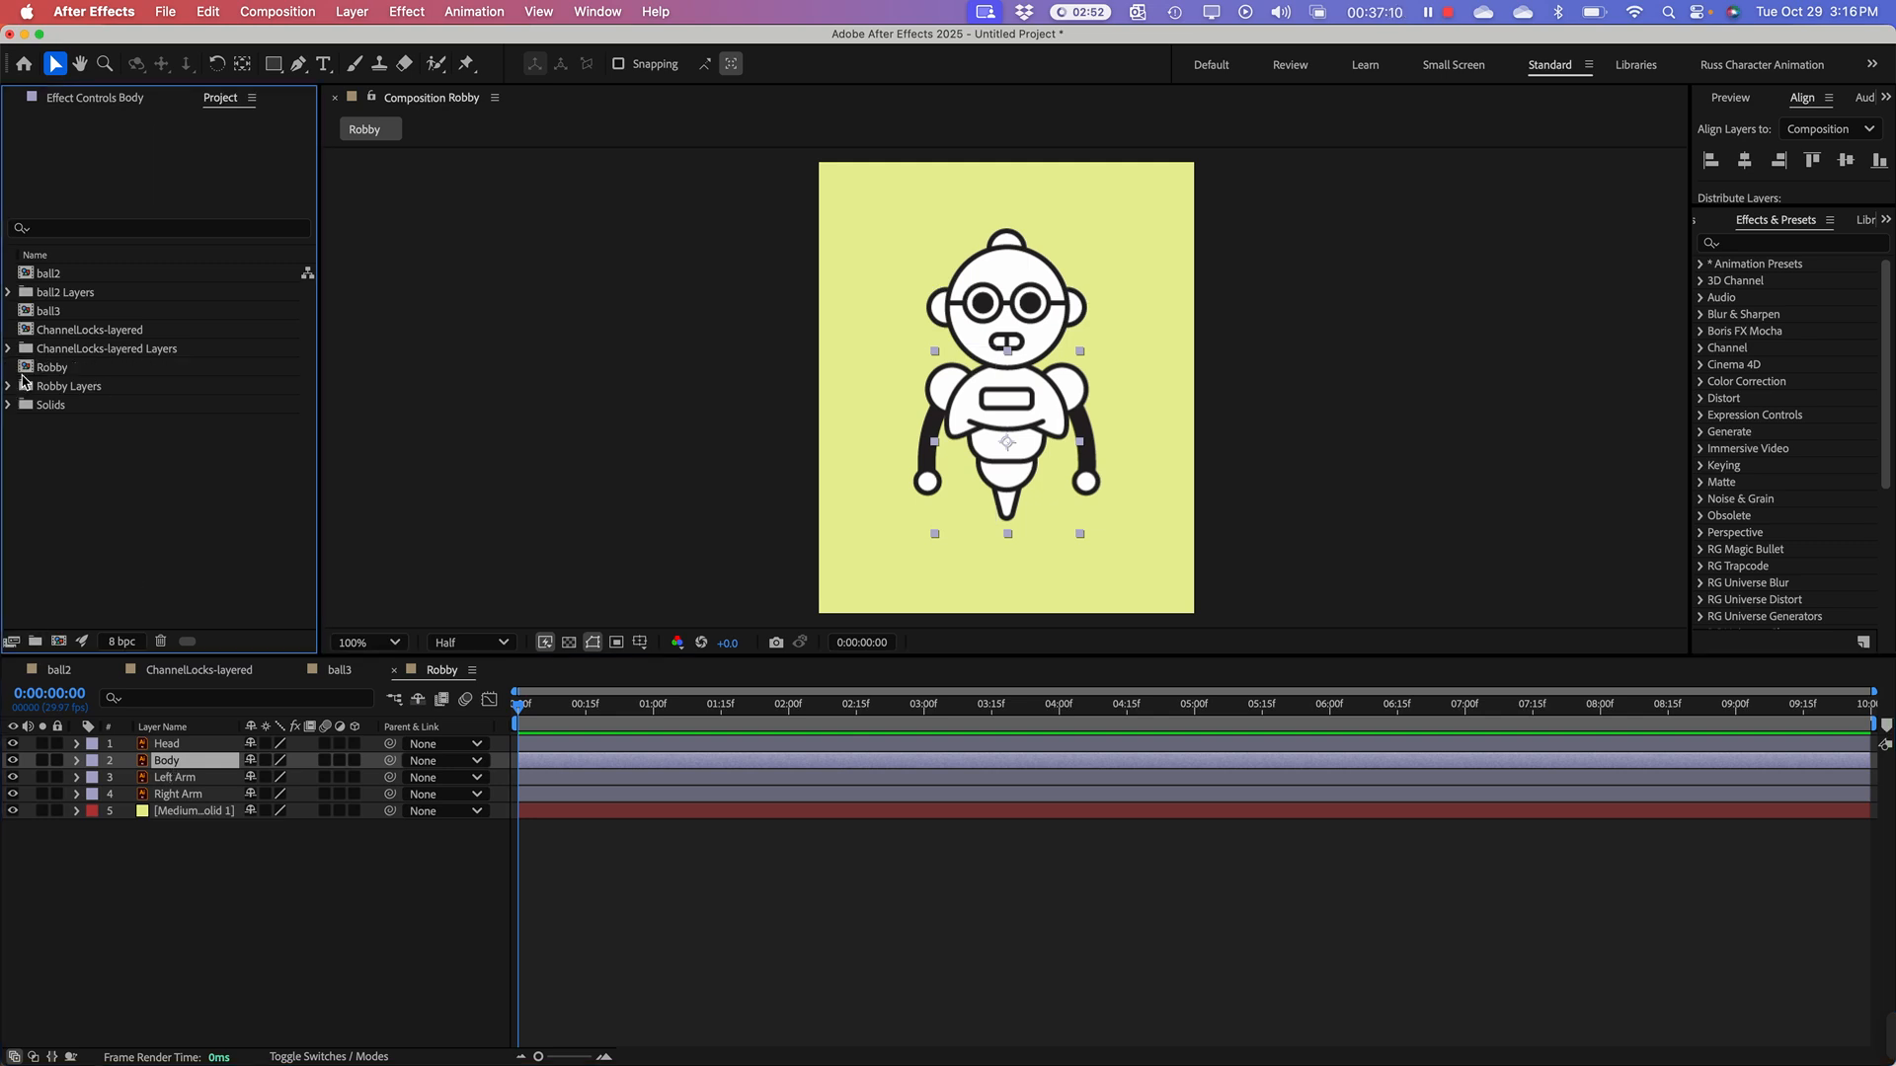
pyautogui.click(27, 372)
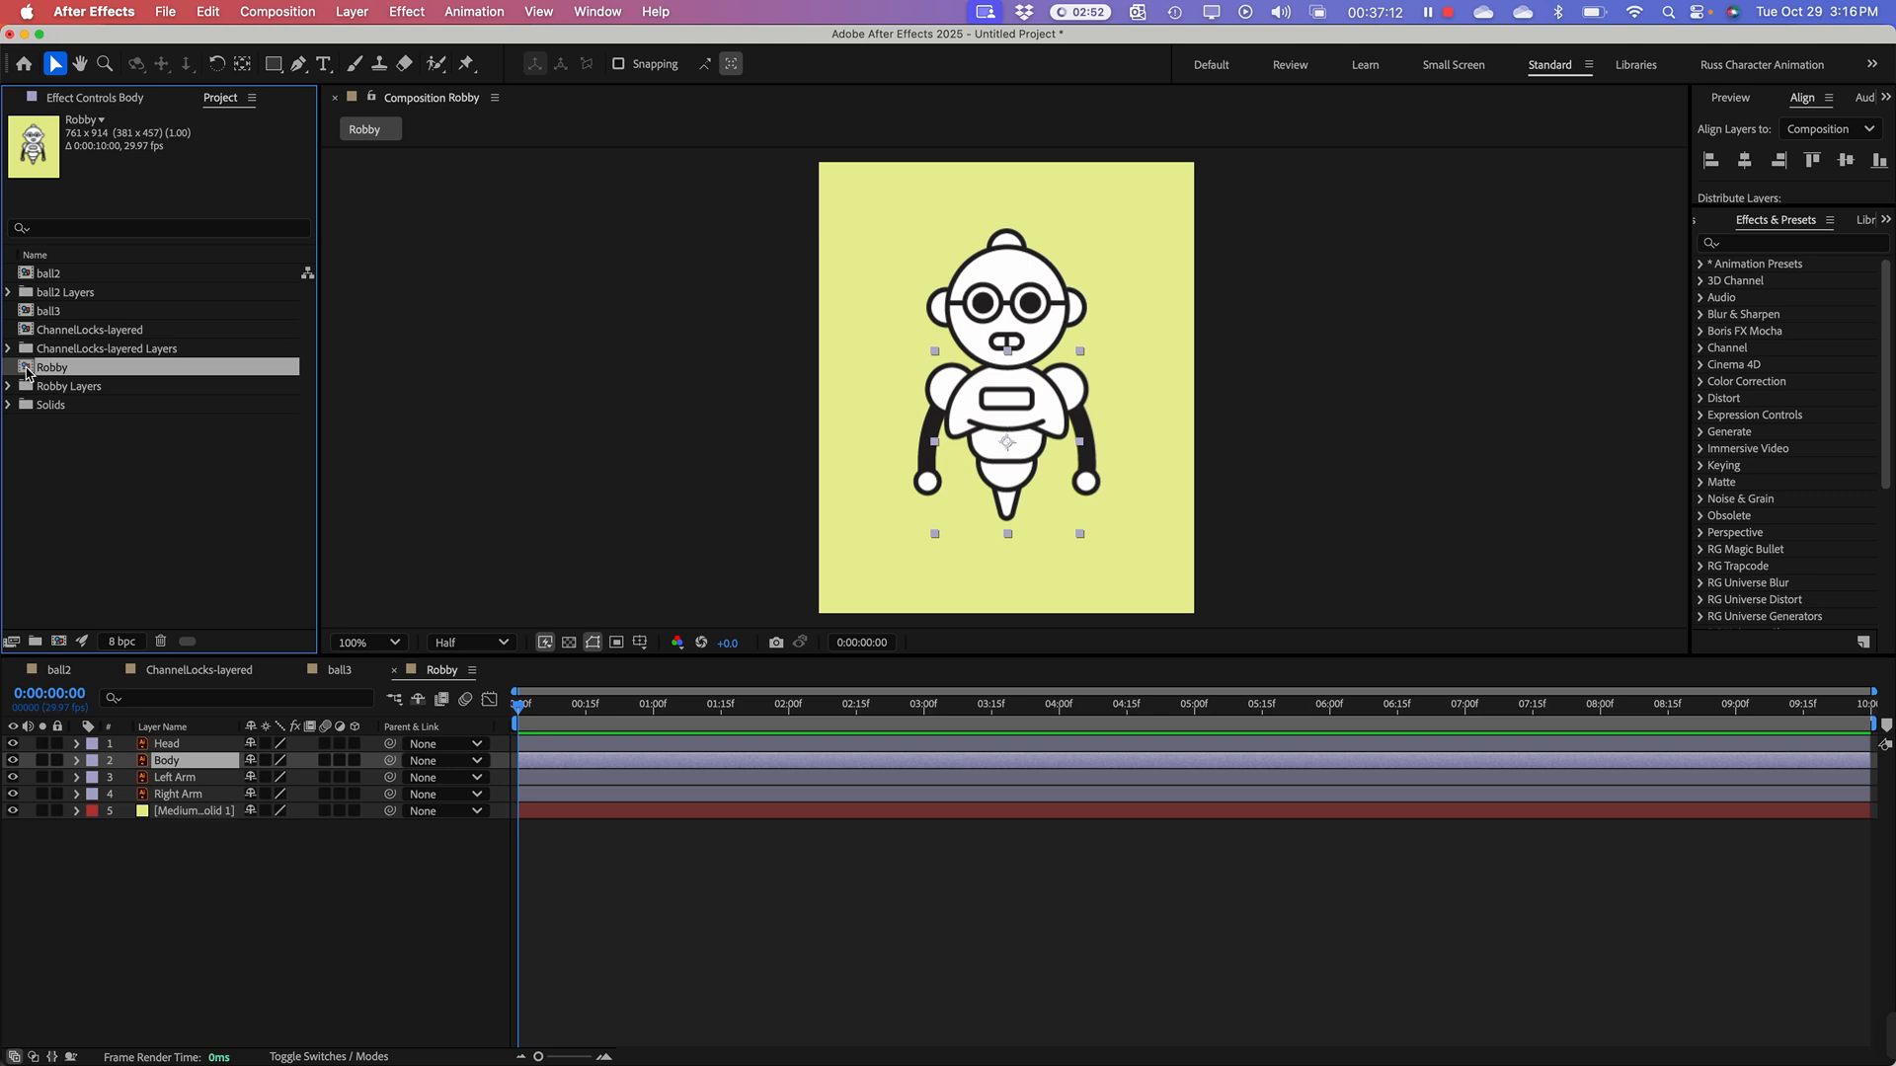
pyautogui.rightClick(26, 372)
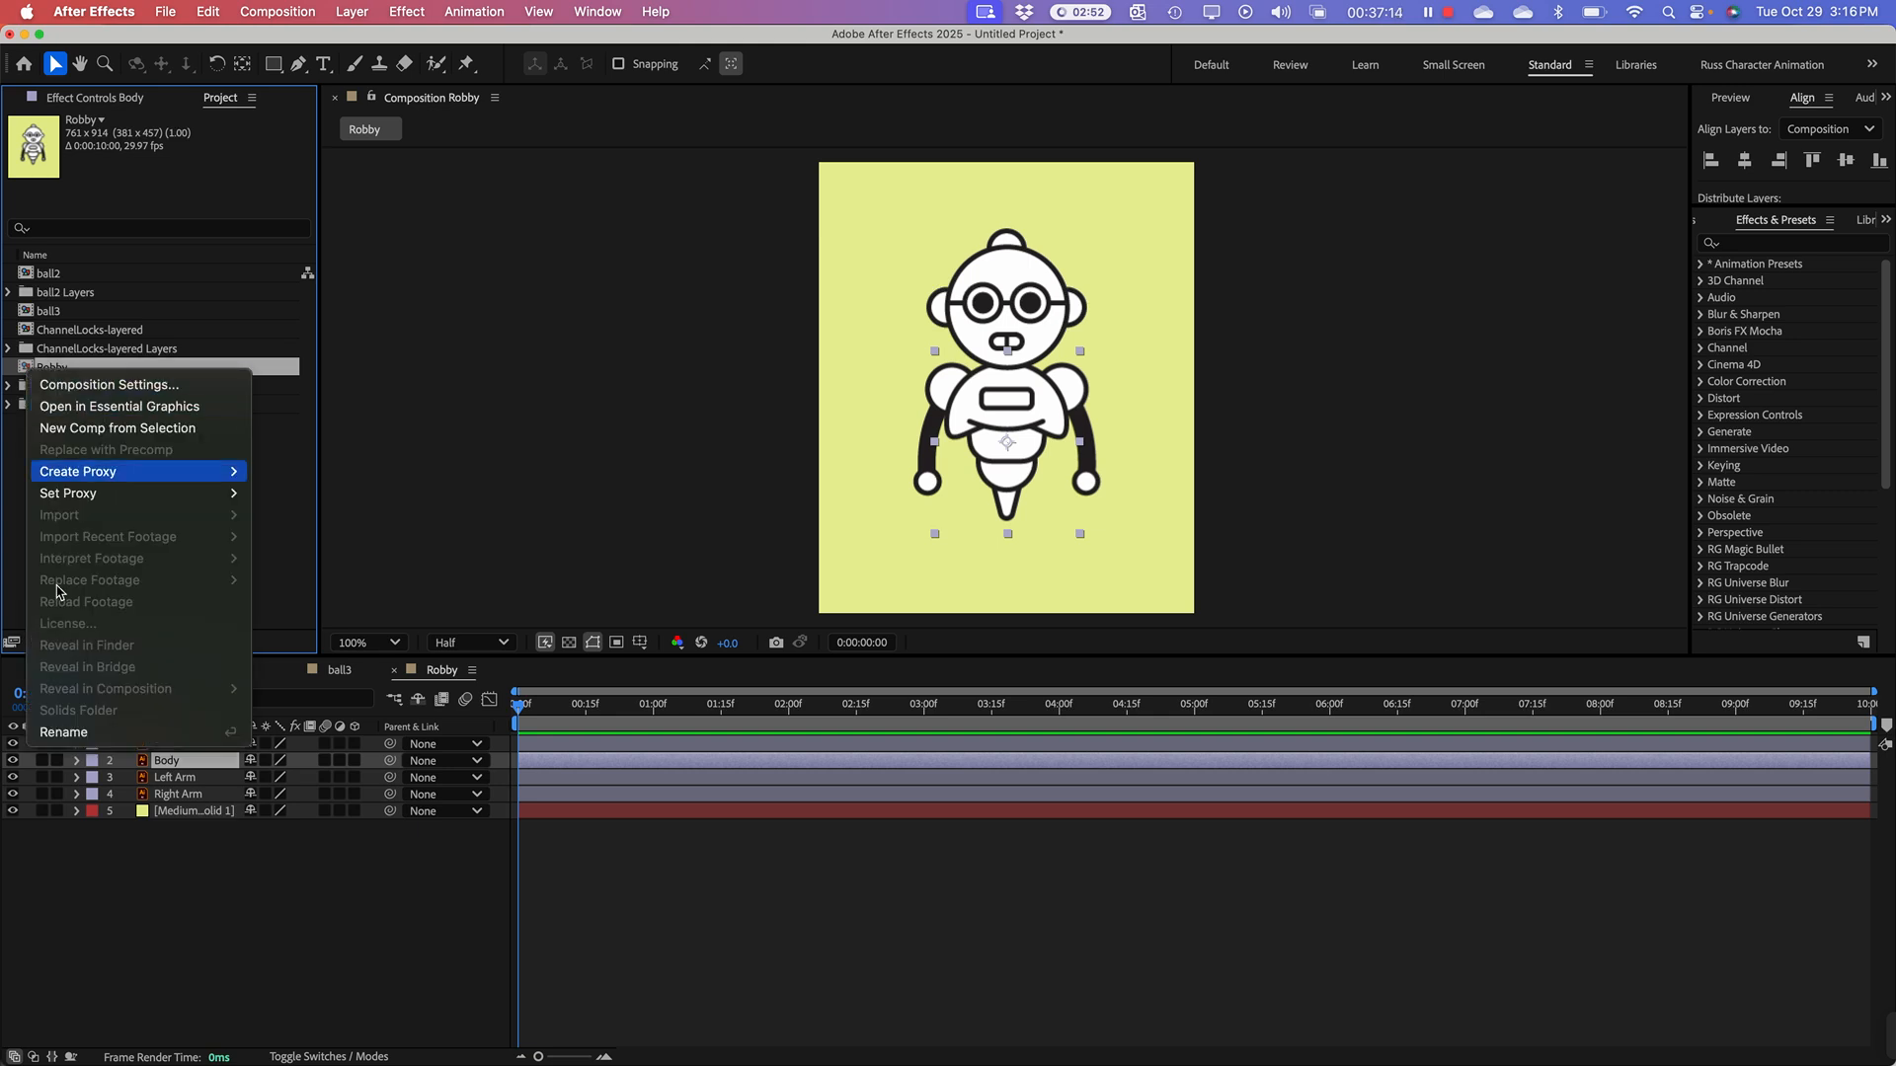
pyautogui.click(12, 489)
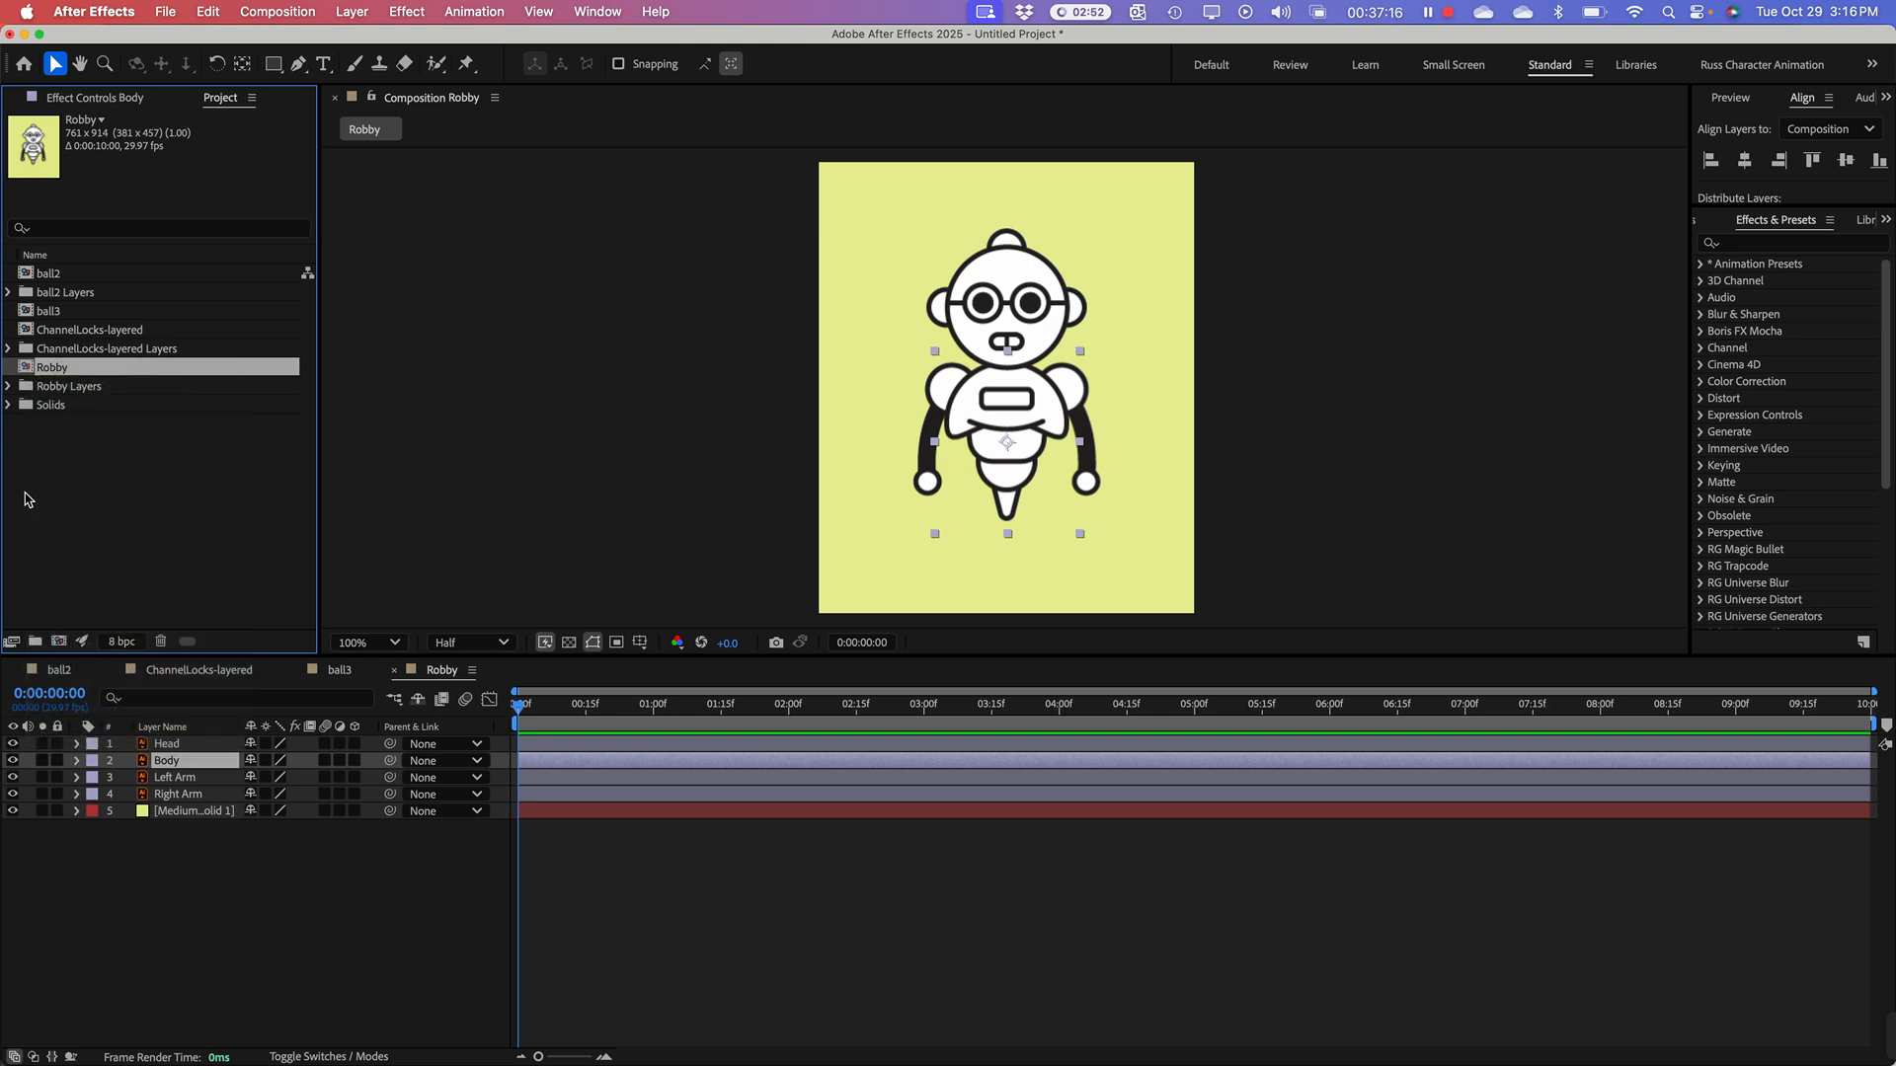
pyautogui.press('super+d')
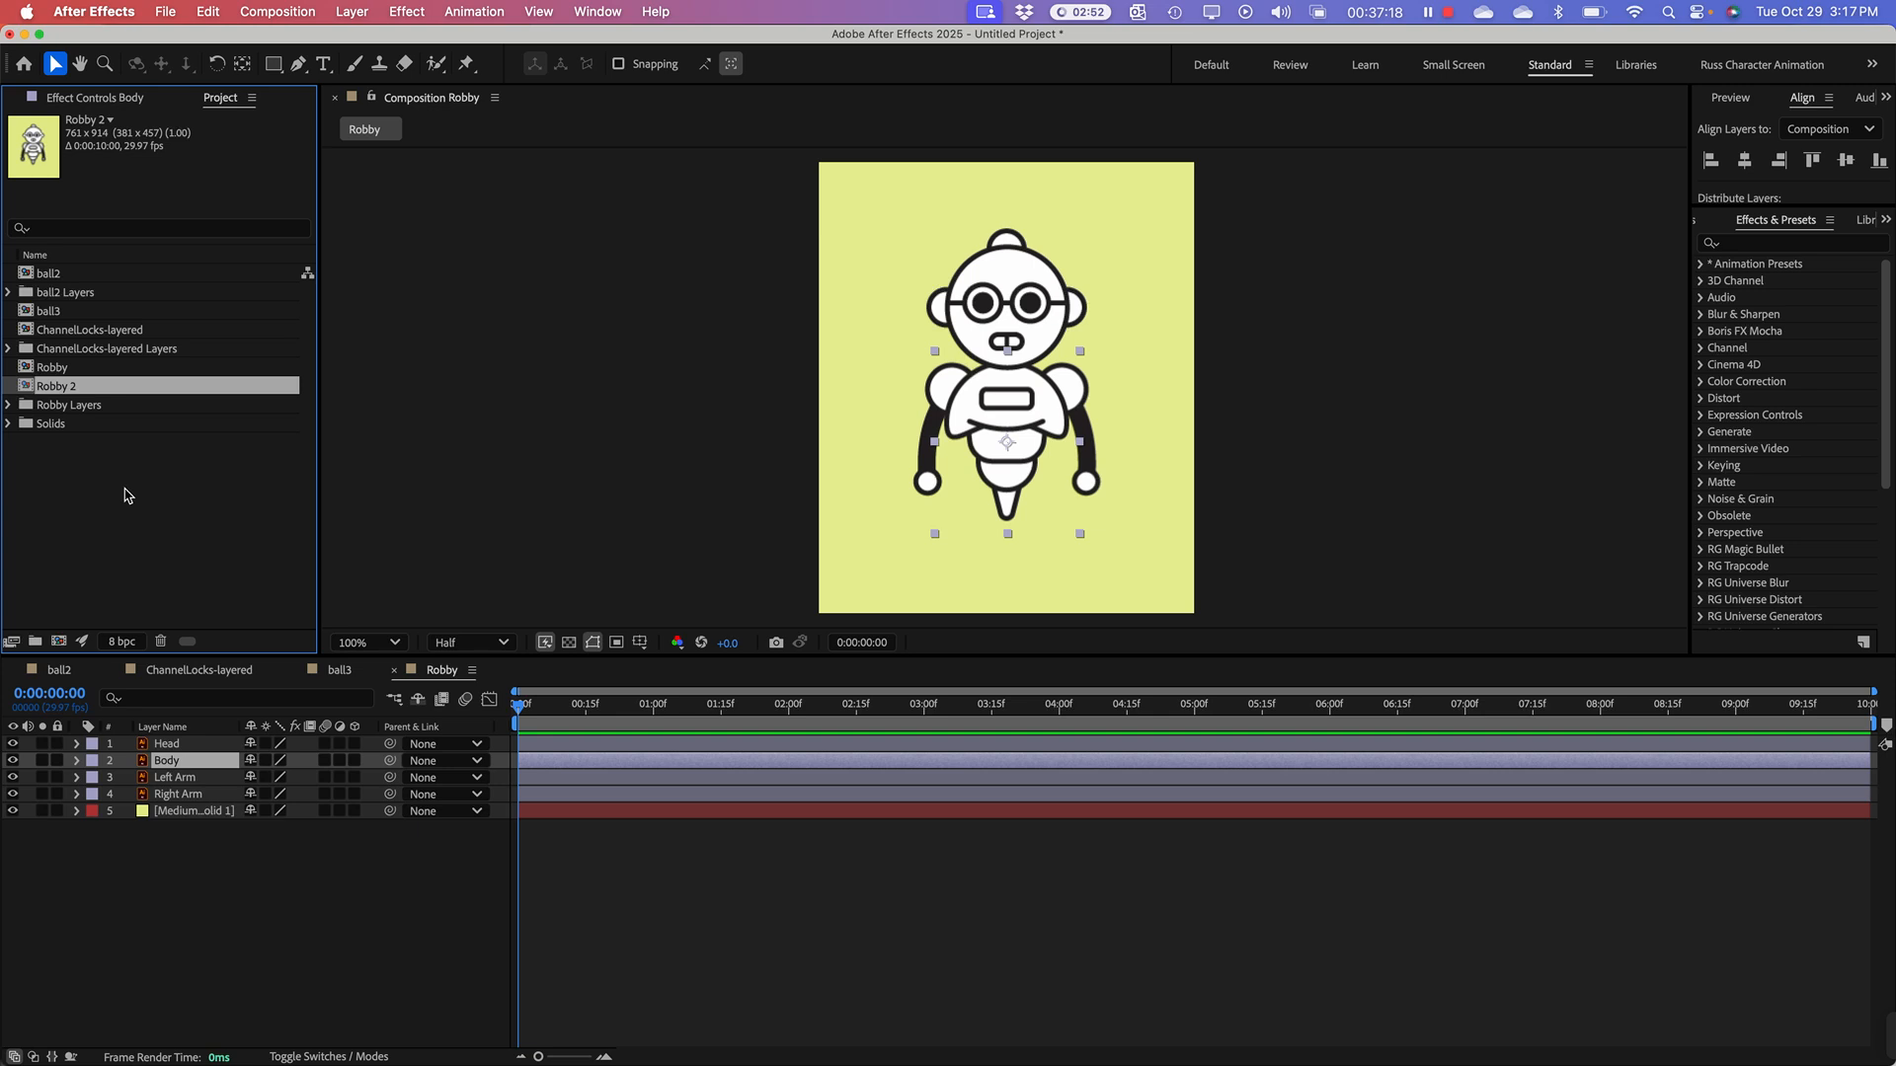
pyautogui.click(128, 494)
pyautogui.click(25, 371)
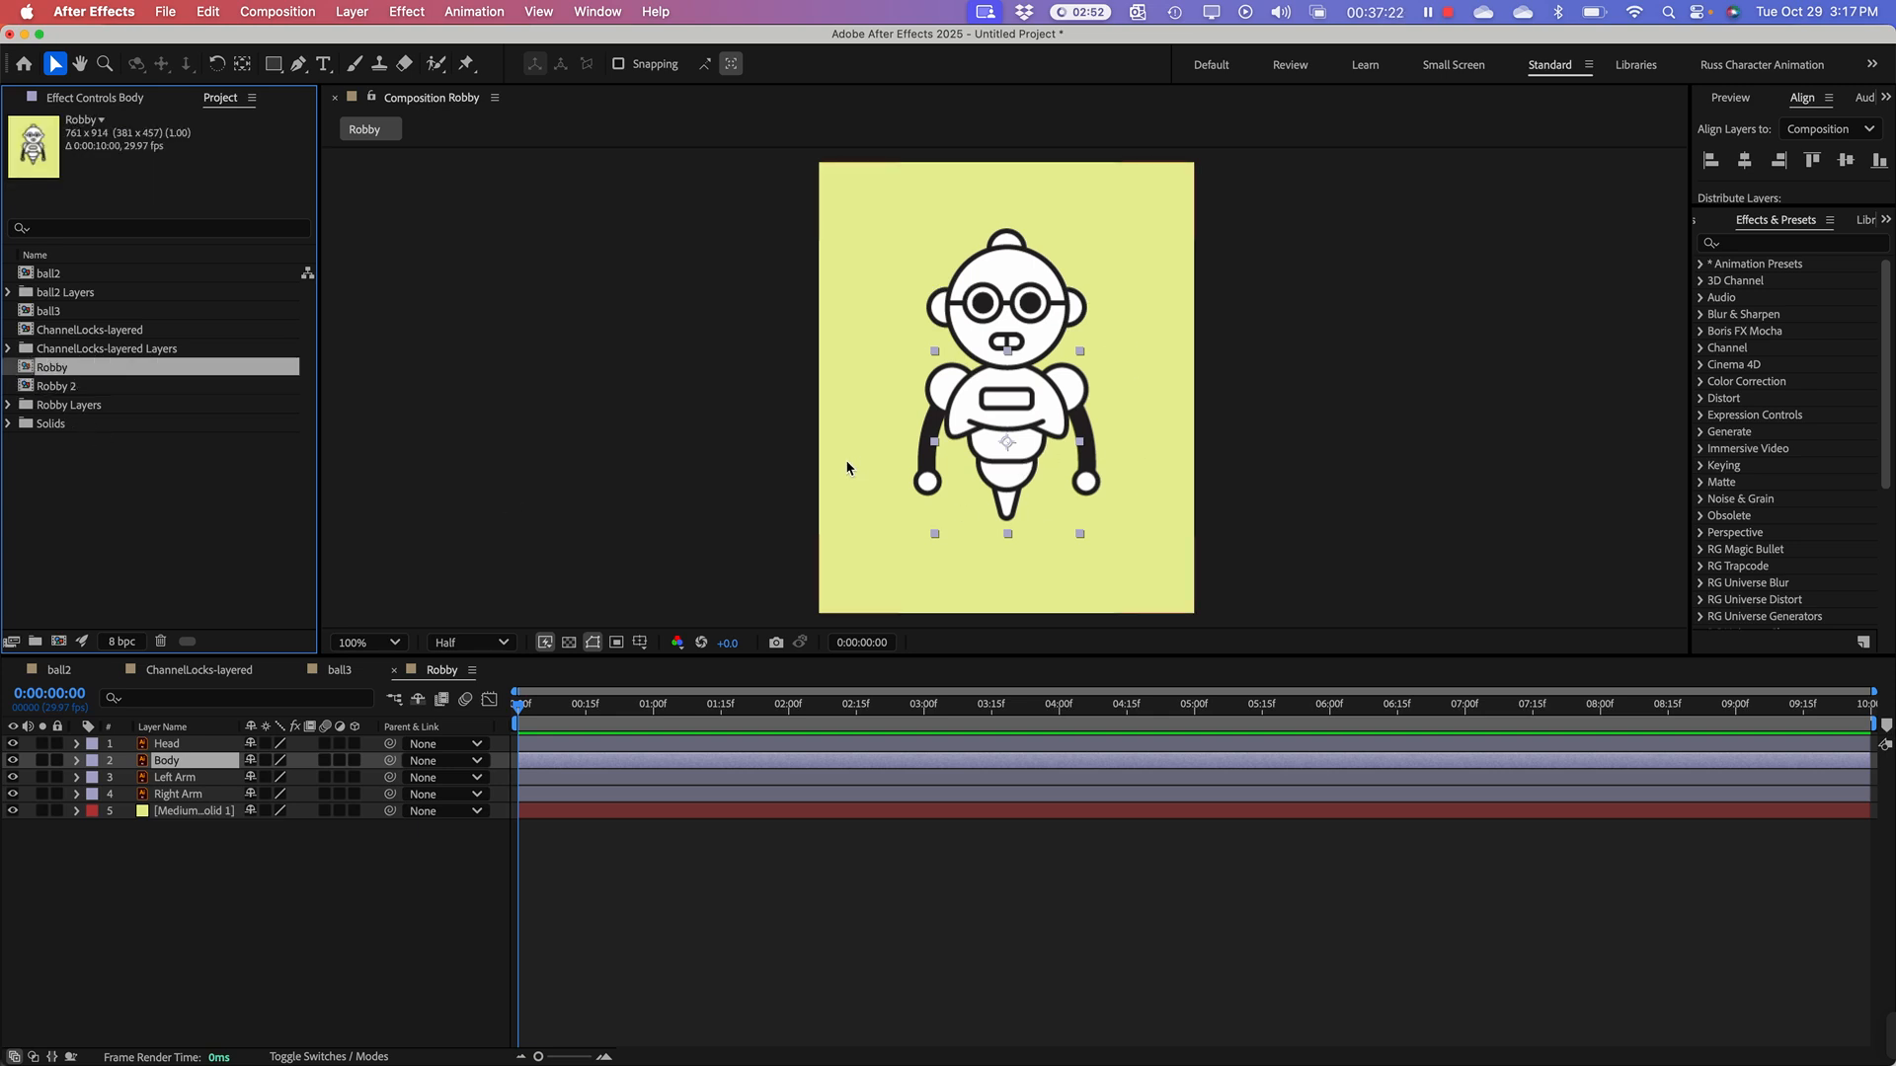
# Step: Try moving the Head, Body and Left Arm layers apart in the Robby composition and undo the moves
pyautogui.click(1042, 292)
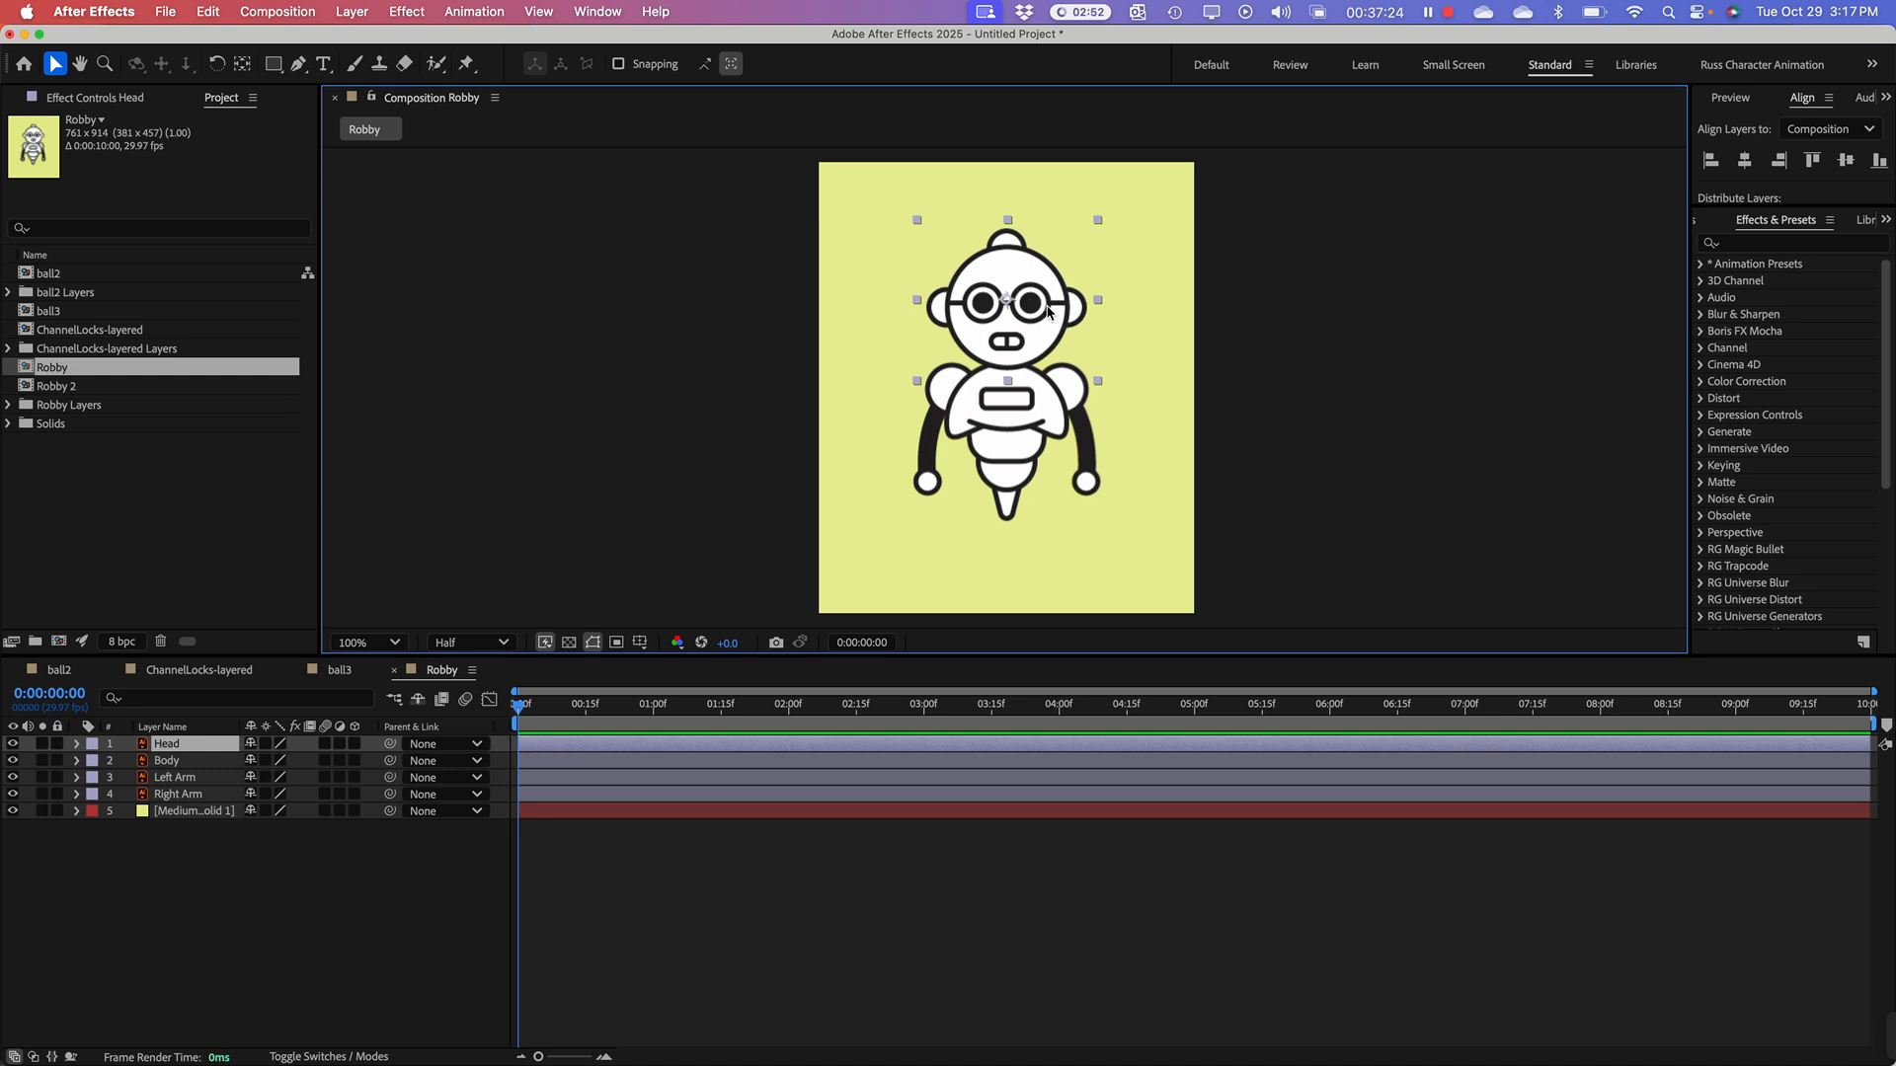
pyautogui.moveTo(1047, 312); pyautogui.dragTo(985, 289)
pyautogui.moveTo(1081, 393); pyautogui.dragTo(1109, 445)
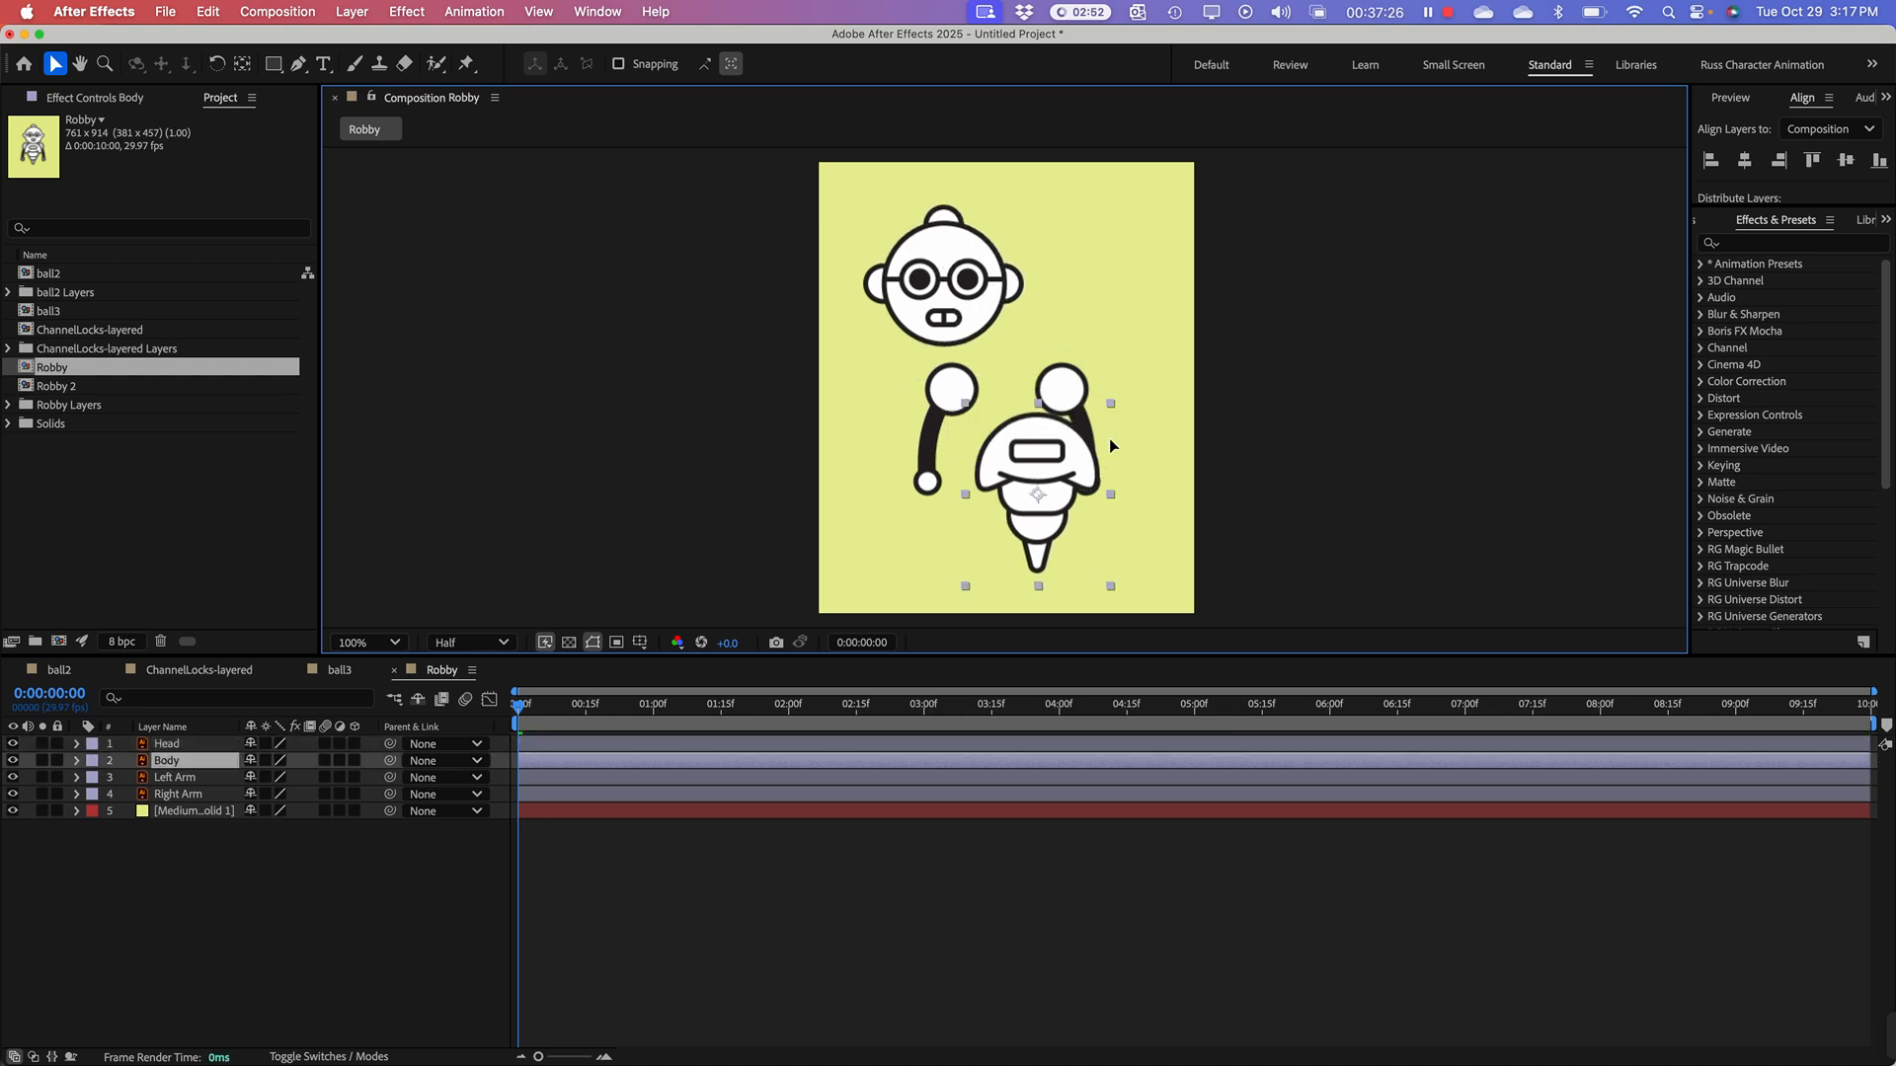
pyautogui.moveTo(948, 464); pyautogui.dragTo(897, 511)
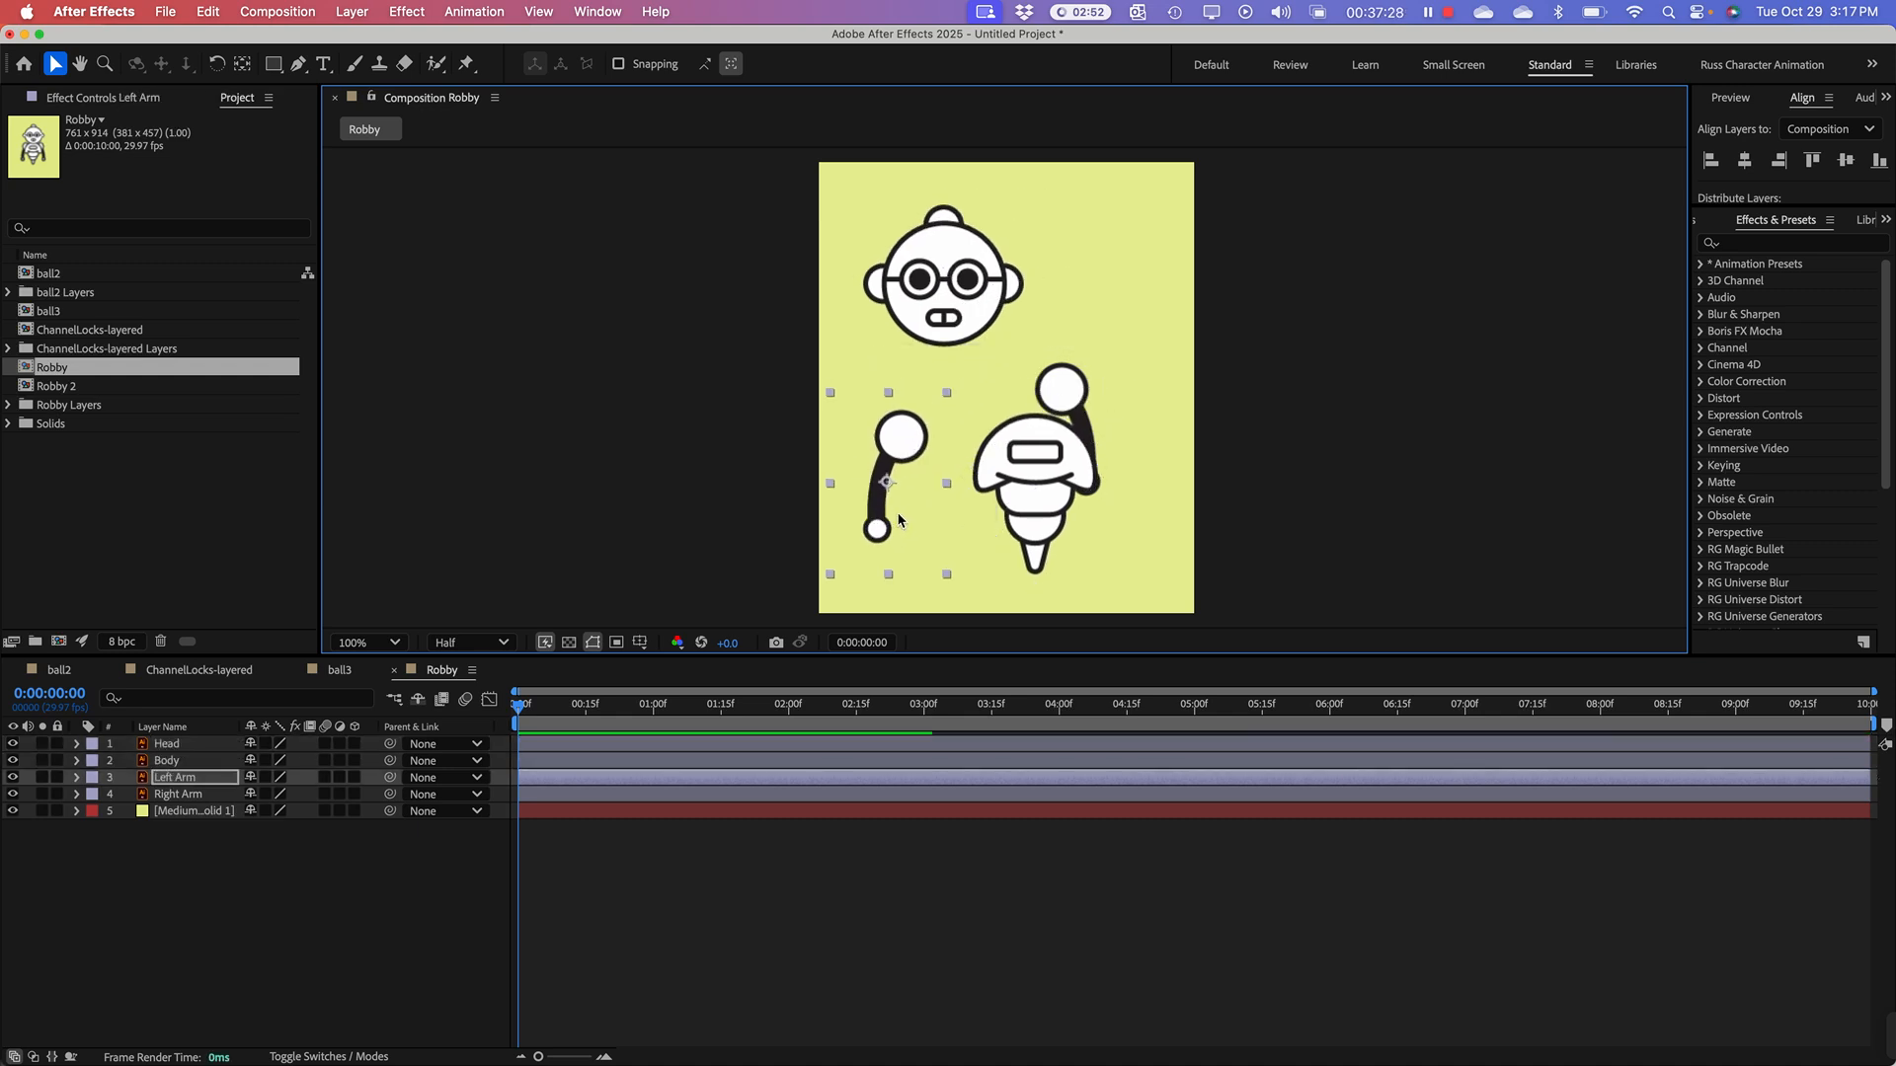
pyautogui.press('super+z')
pyautogui.press('super+z')
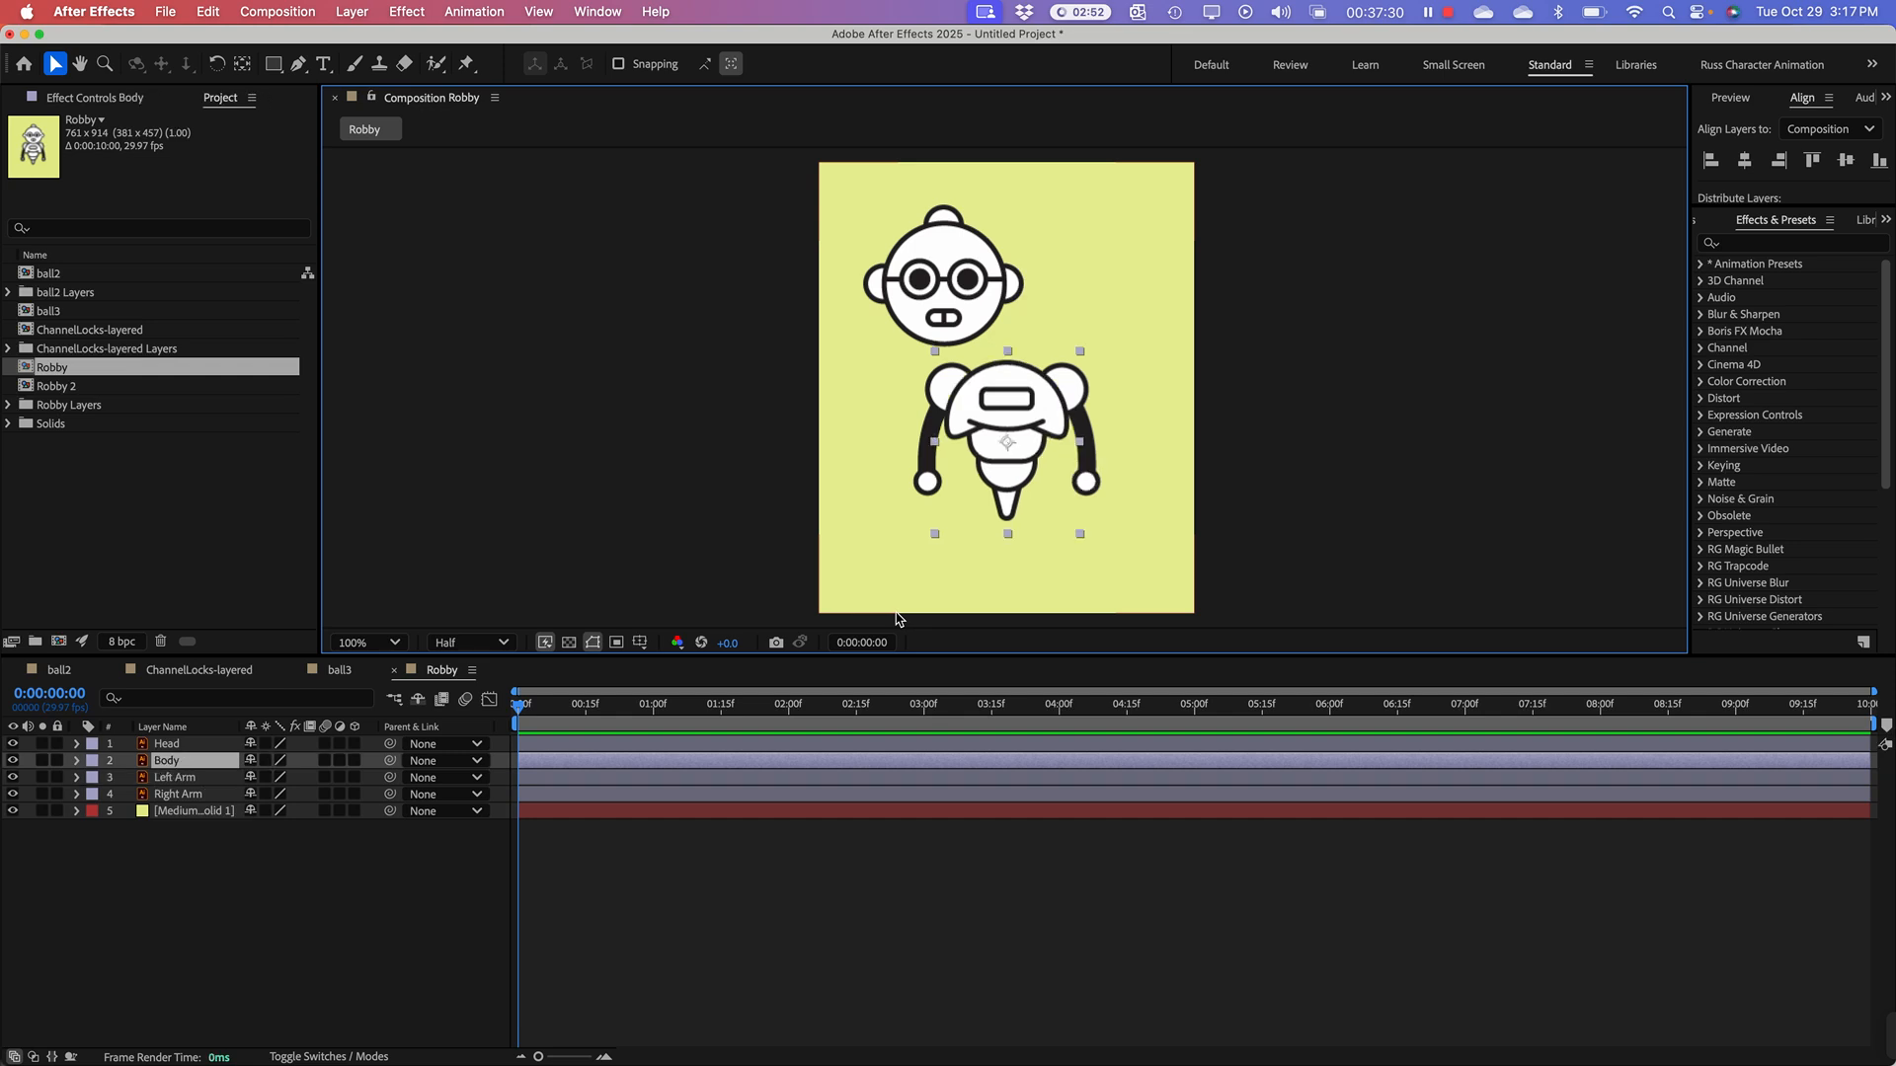
pyautogui.press('super+z')
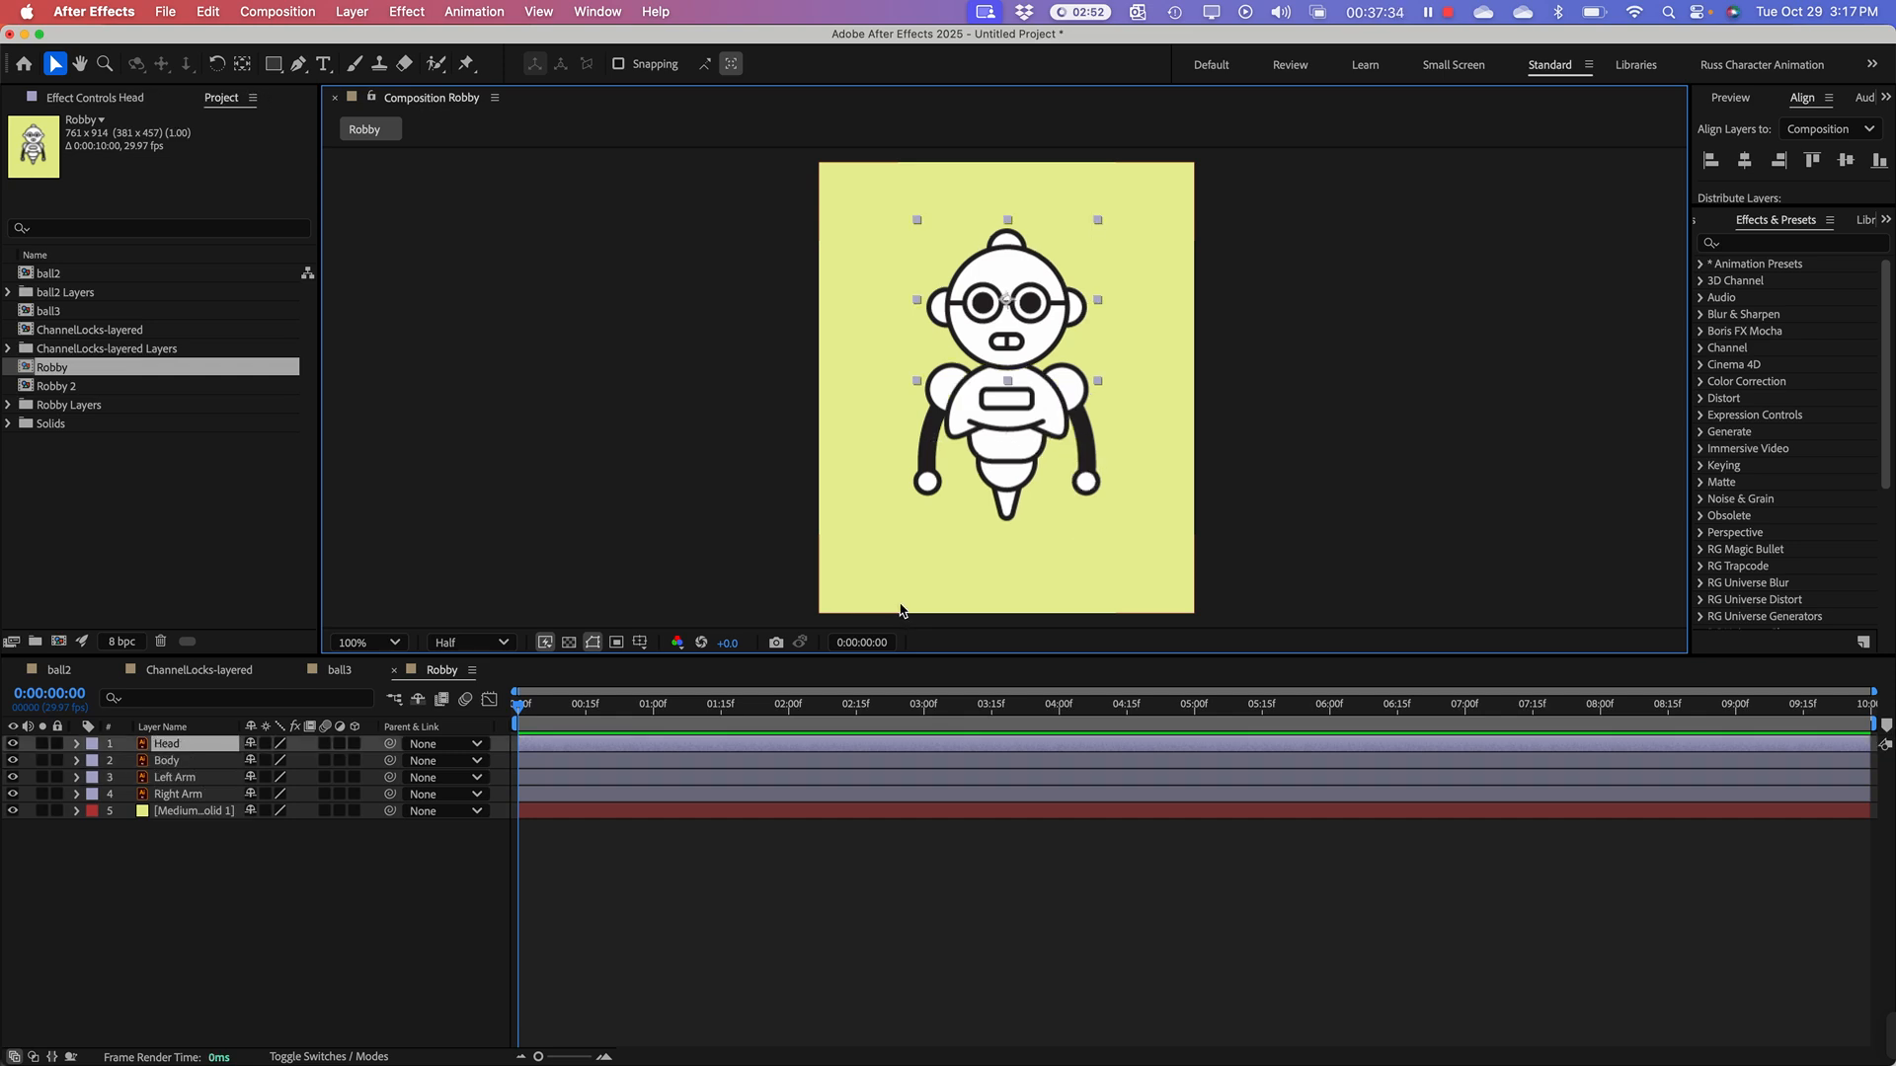
# Step: Move the Head layer's anchor point down to the neck joint and tilt the head slightly clockwise around it
pyautogui.press('.')
pyautogui.press(',')
pyautogui.press('.')
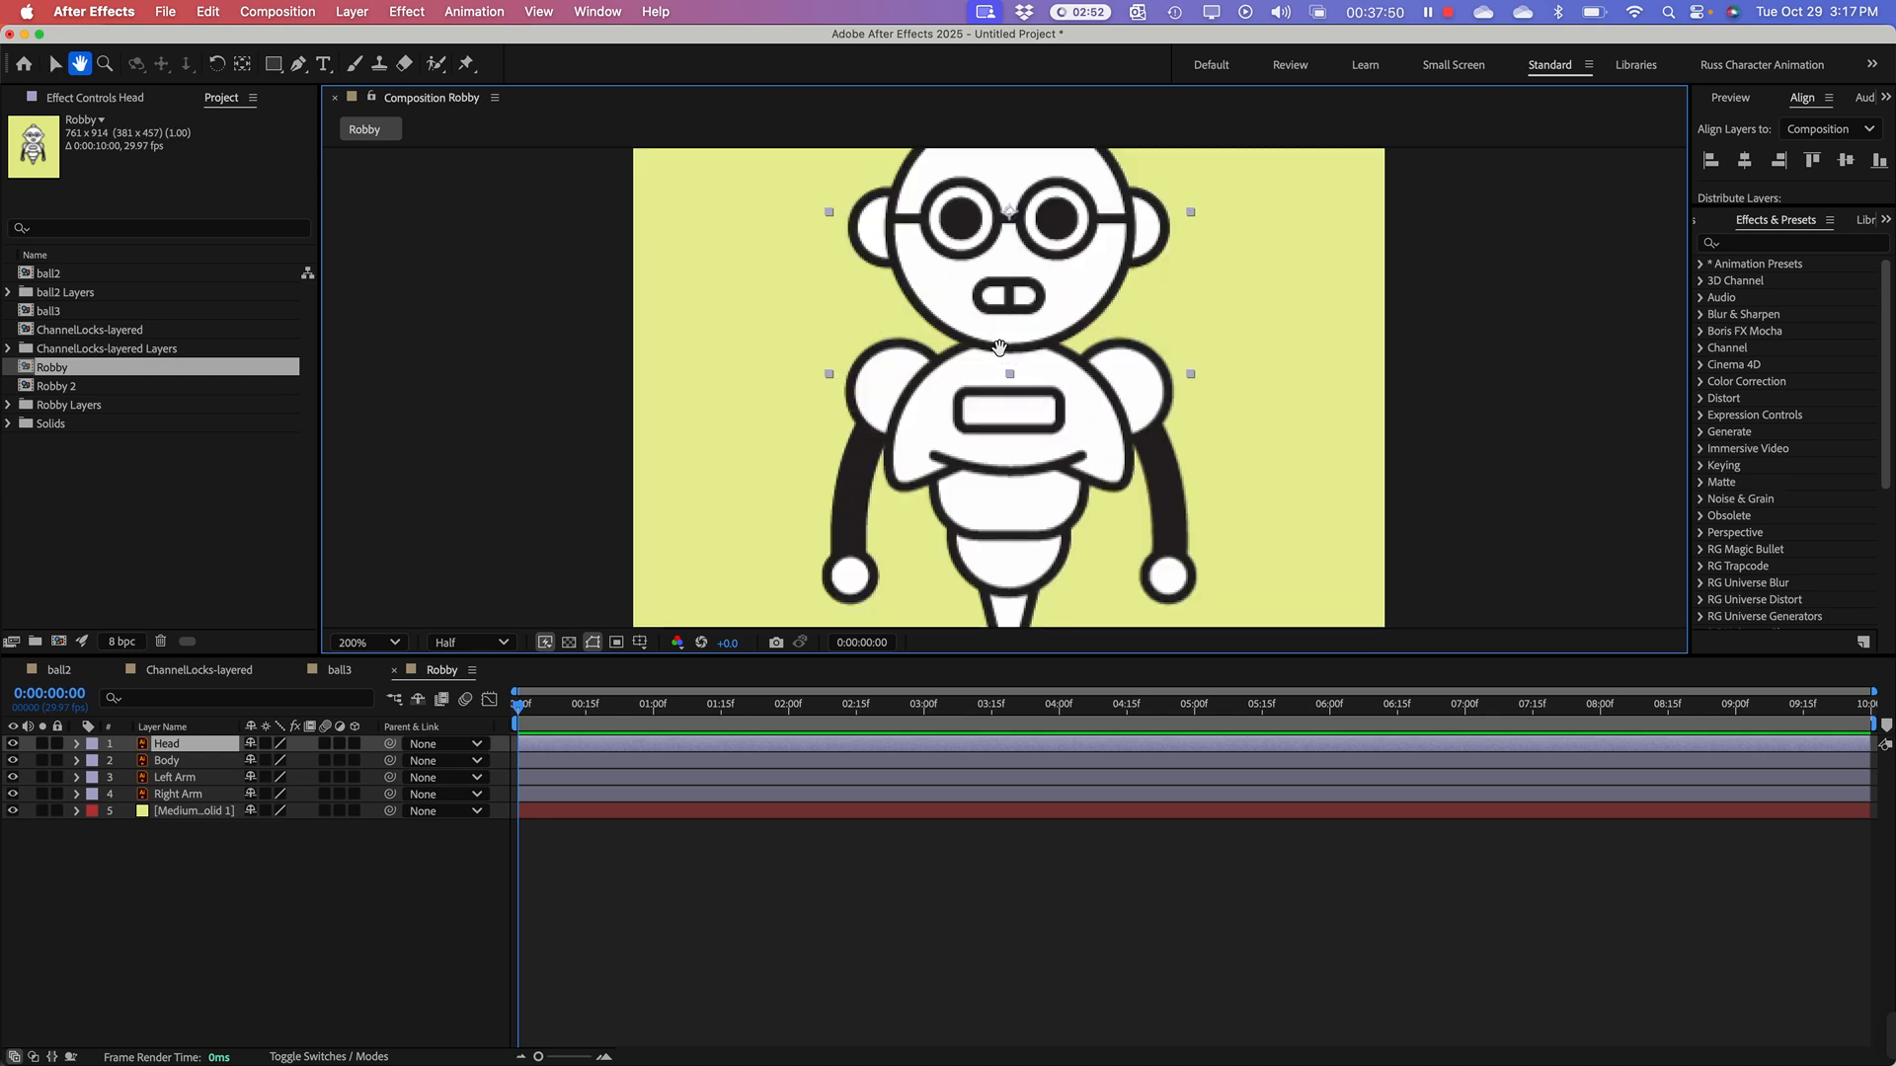
pyautogui.scroll(3, 1025, 405)
pyautogui.press('h')
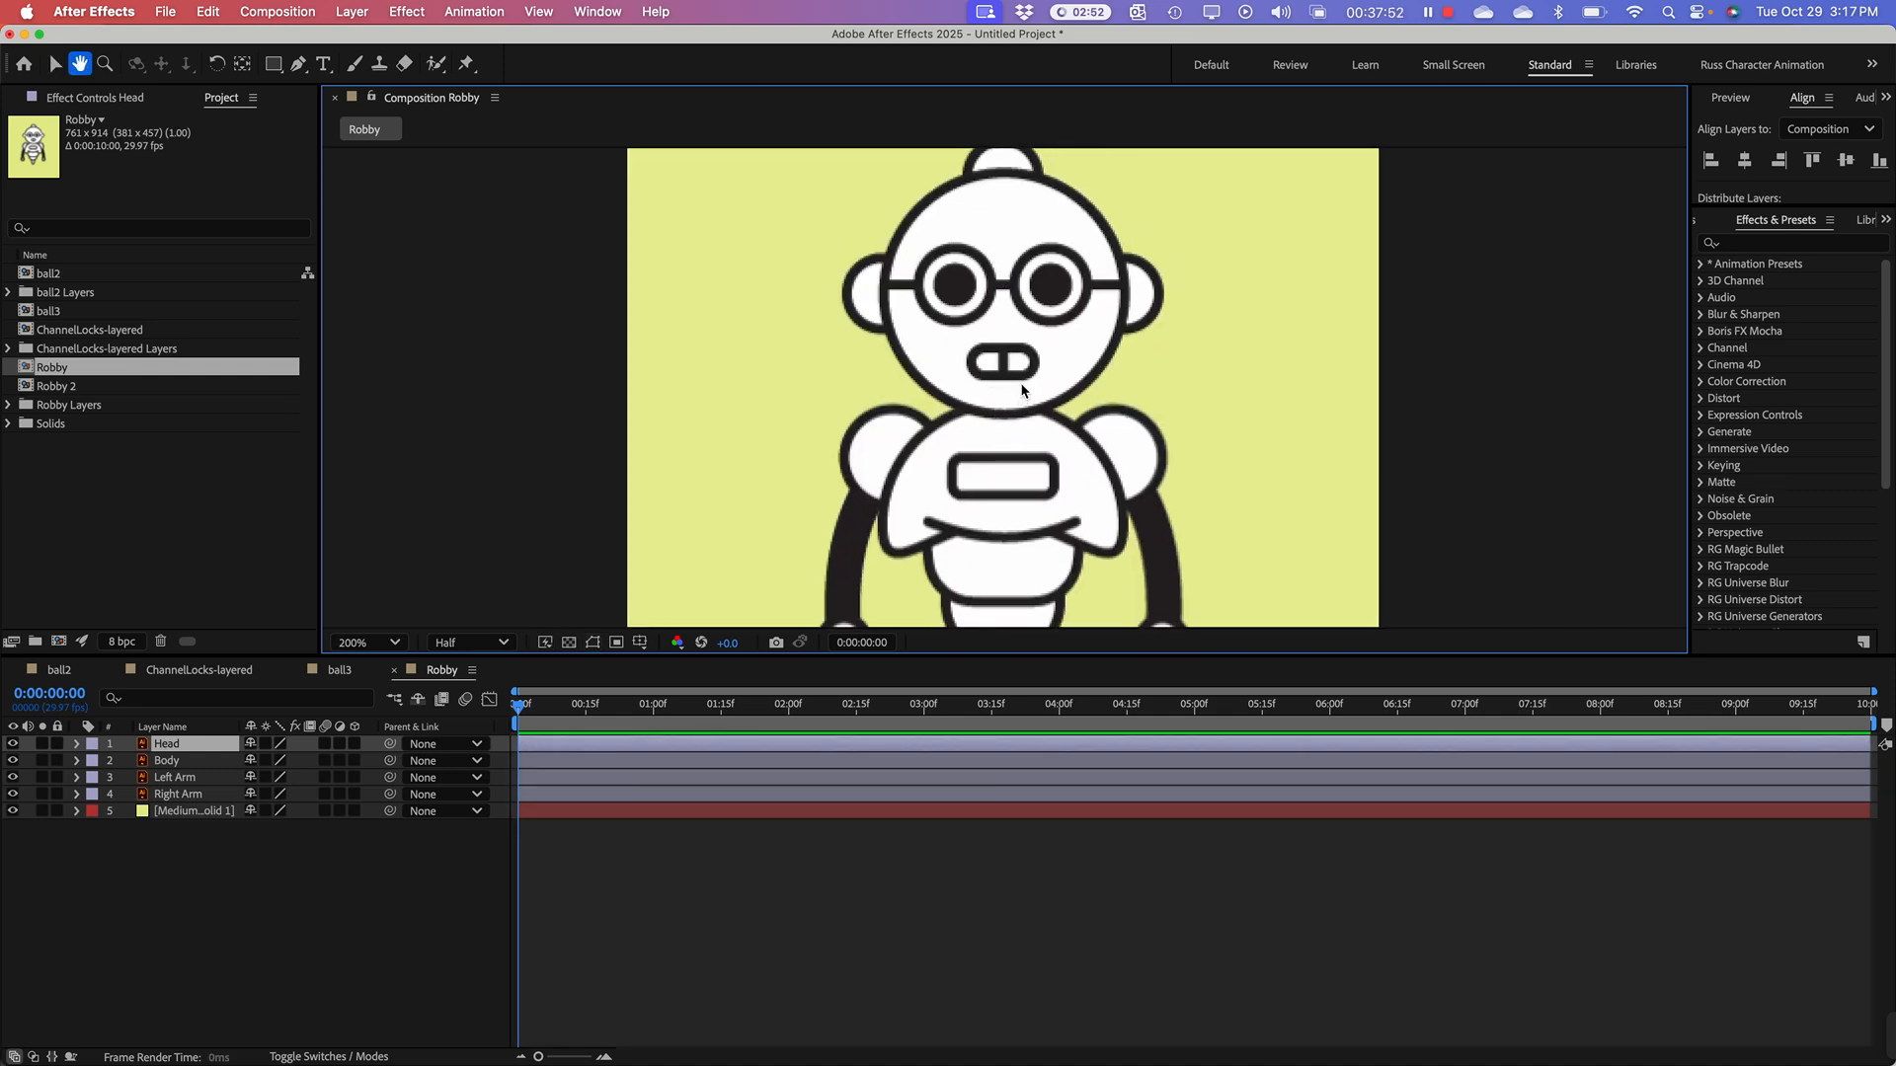
pyautogui.moveTo(1027, 316); pyautogui.dragTo(1026, 408)
pyautogui.scroll(-2, 1027, 408)
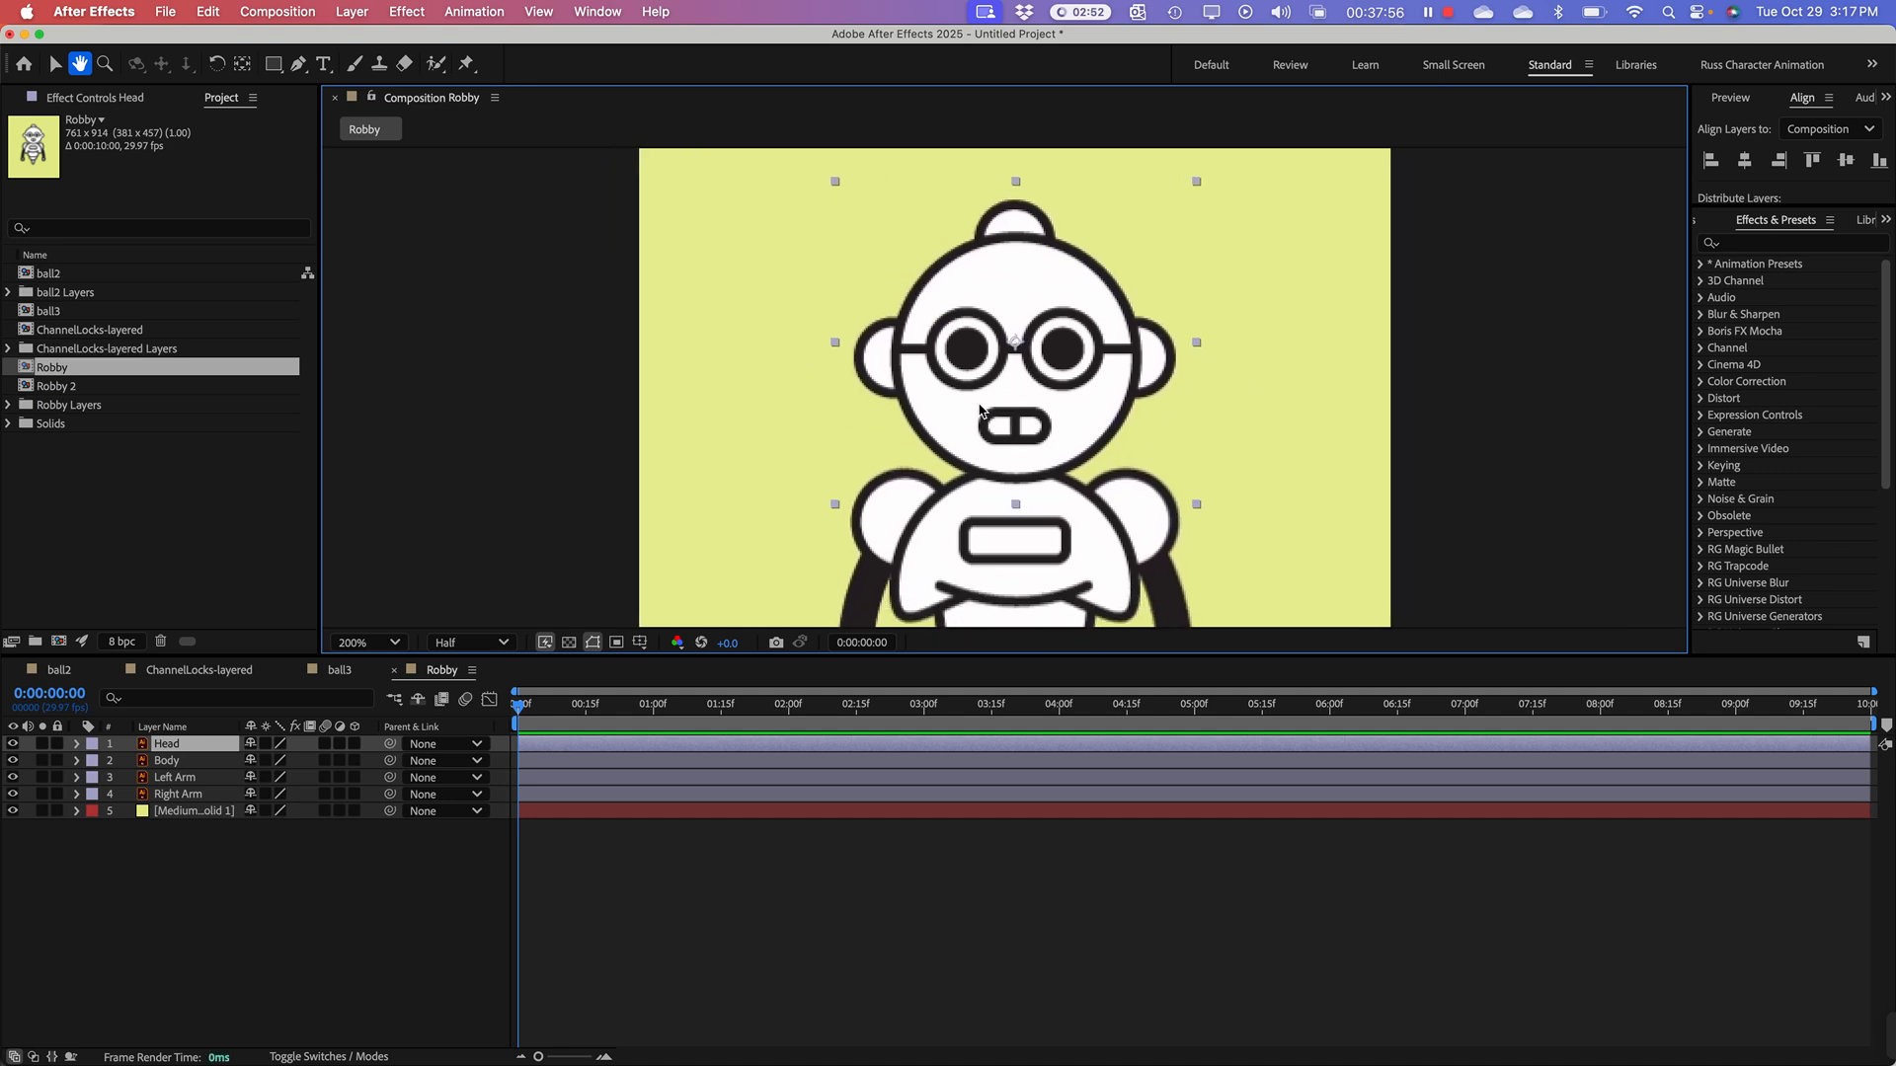
pyautogui.press('v')
pyautogui.press('h')
pyautogui.moveTo(963, 403); pyautogui.dragTo(962, 396)
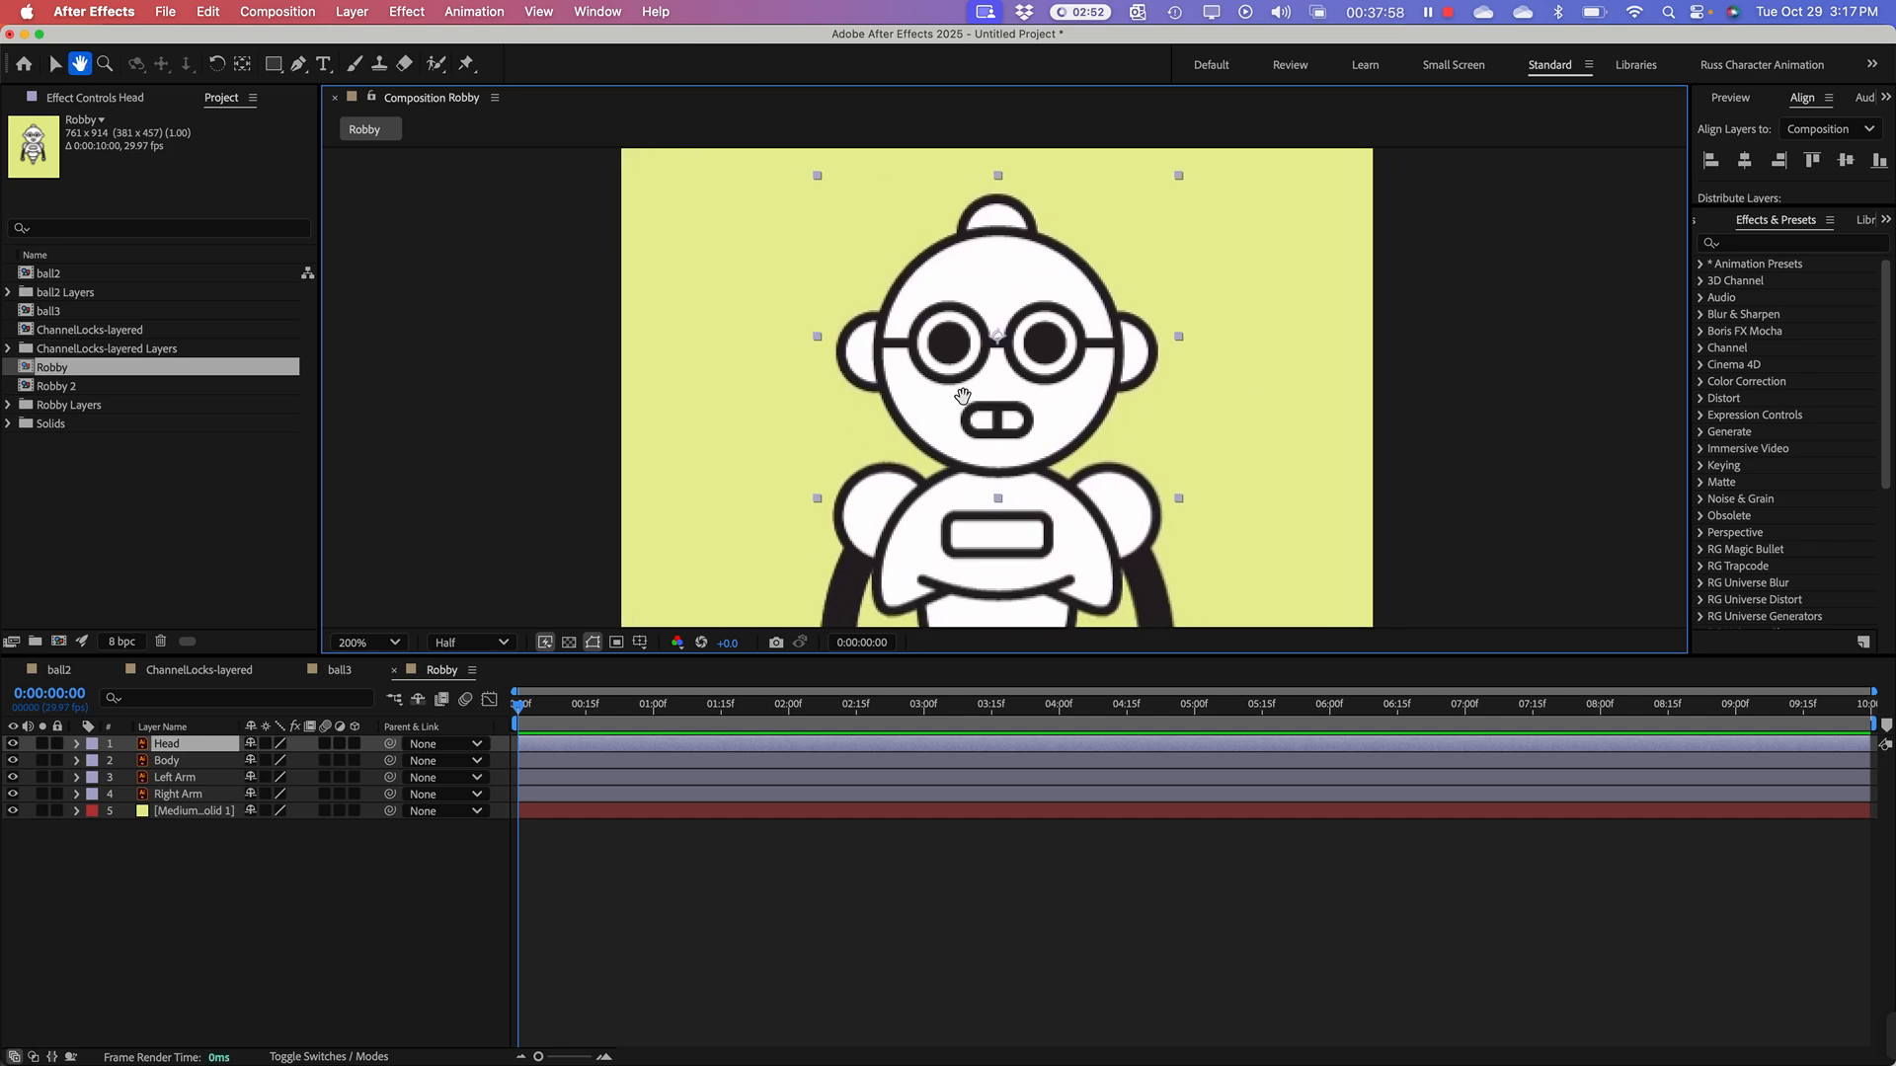
pyautogui.press('v')
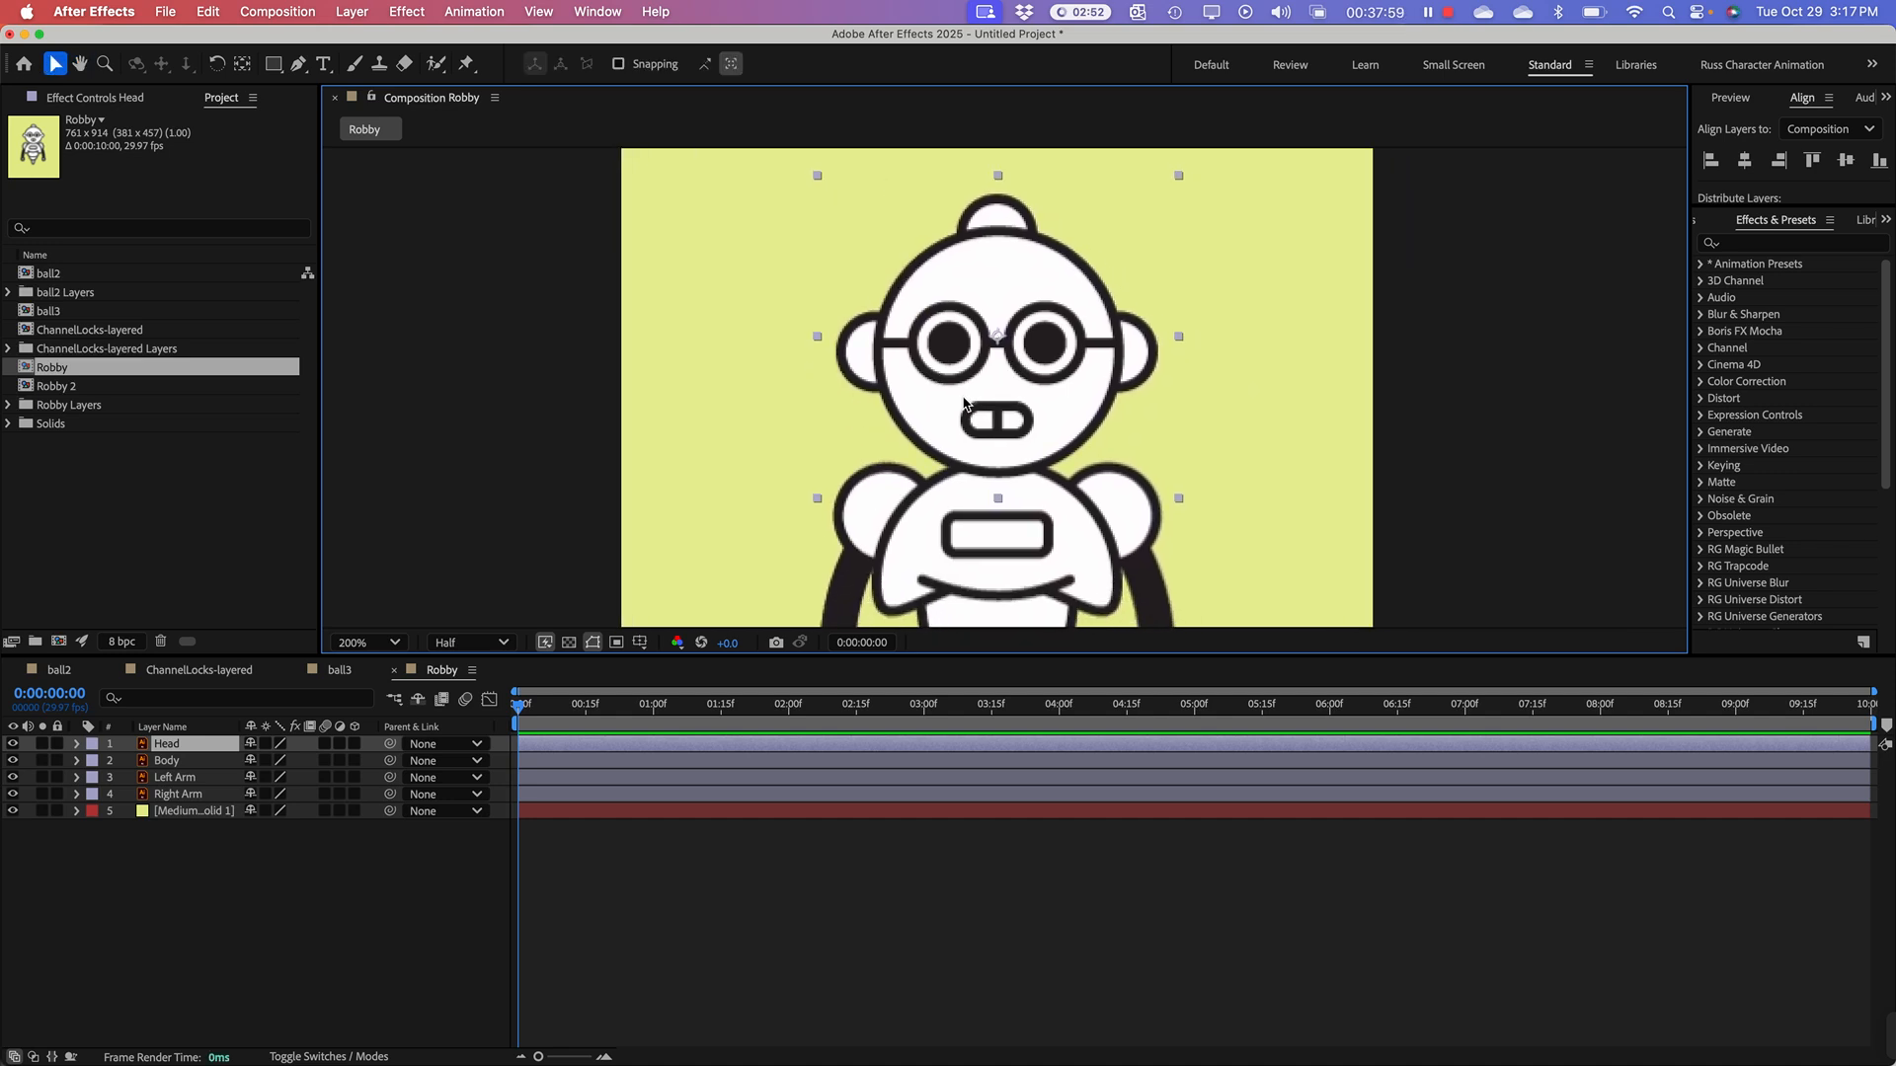
pyautogui.click(243, 65)
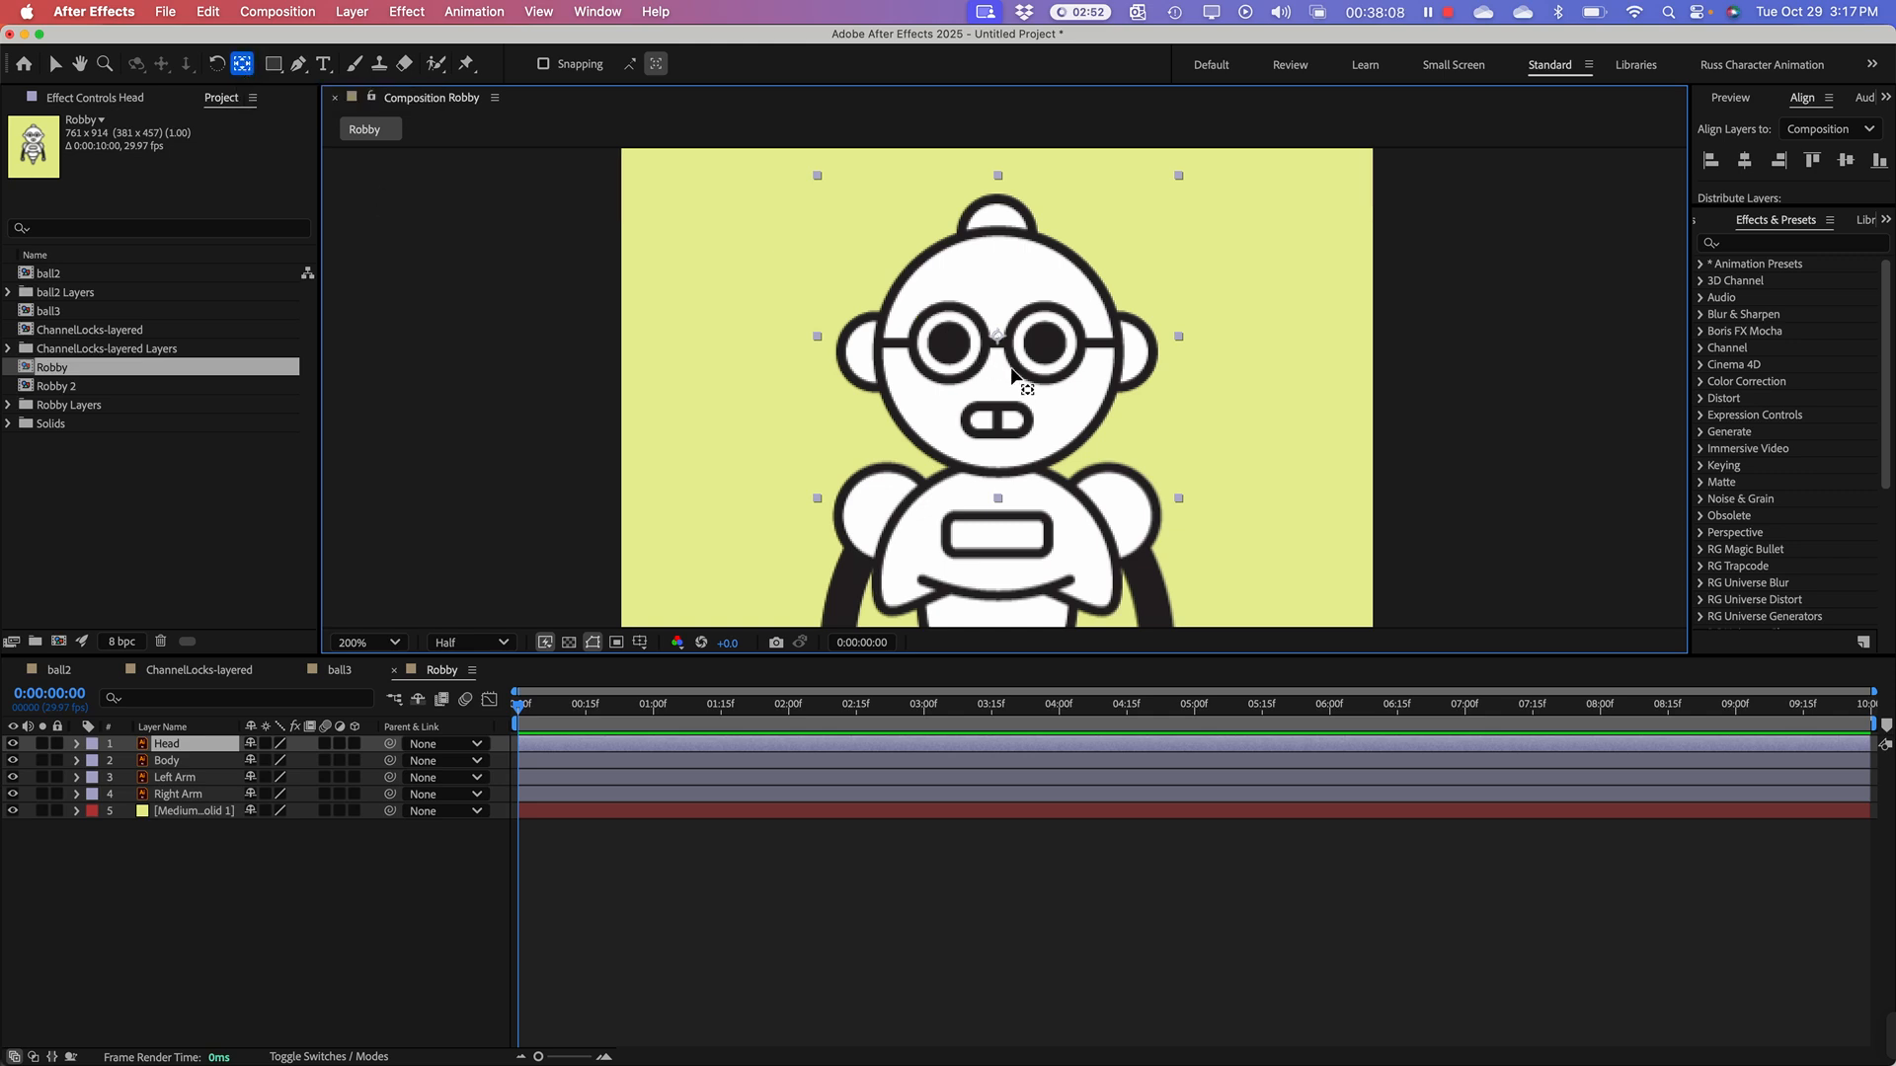
pyautogui.moveTo(997, 340); pyautogui.dragTo(994, 464)
pyautogui.click(220, 63)
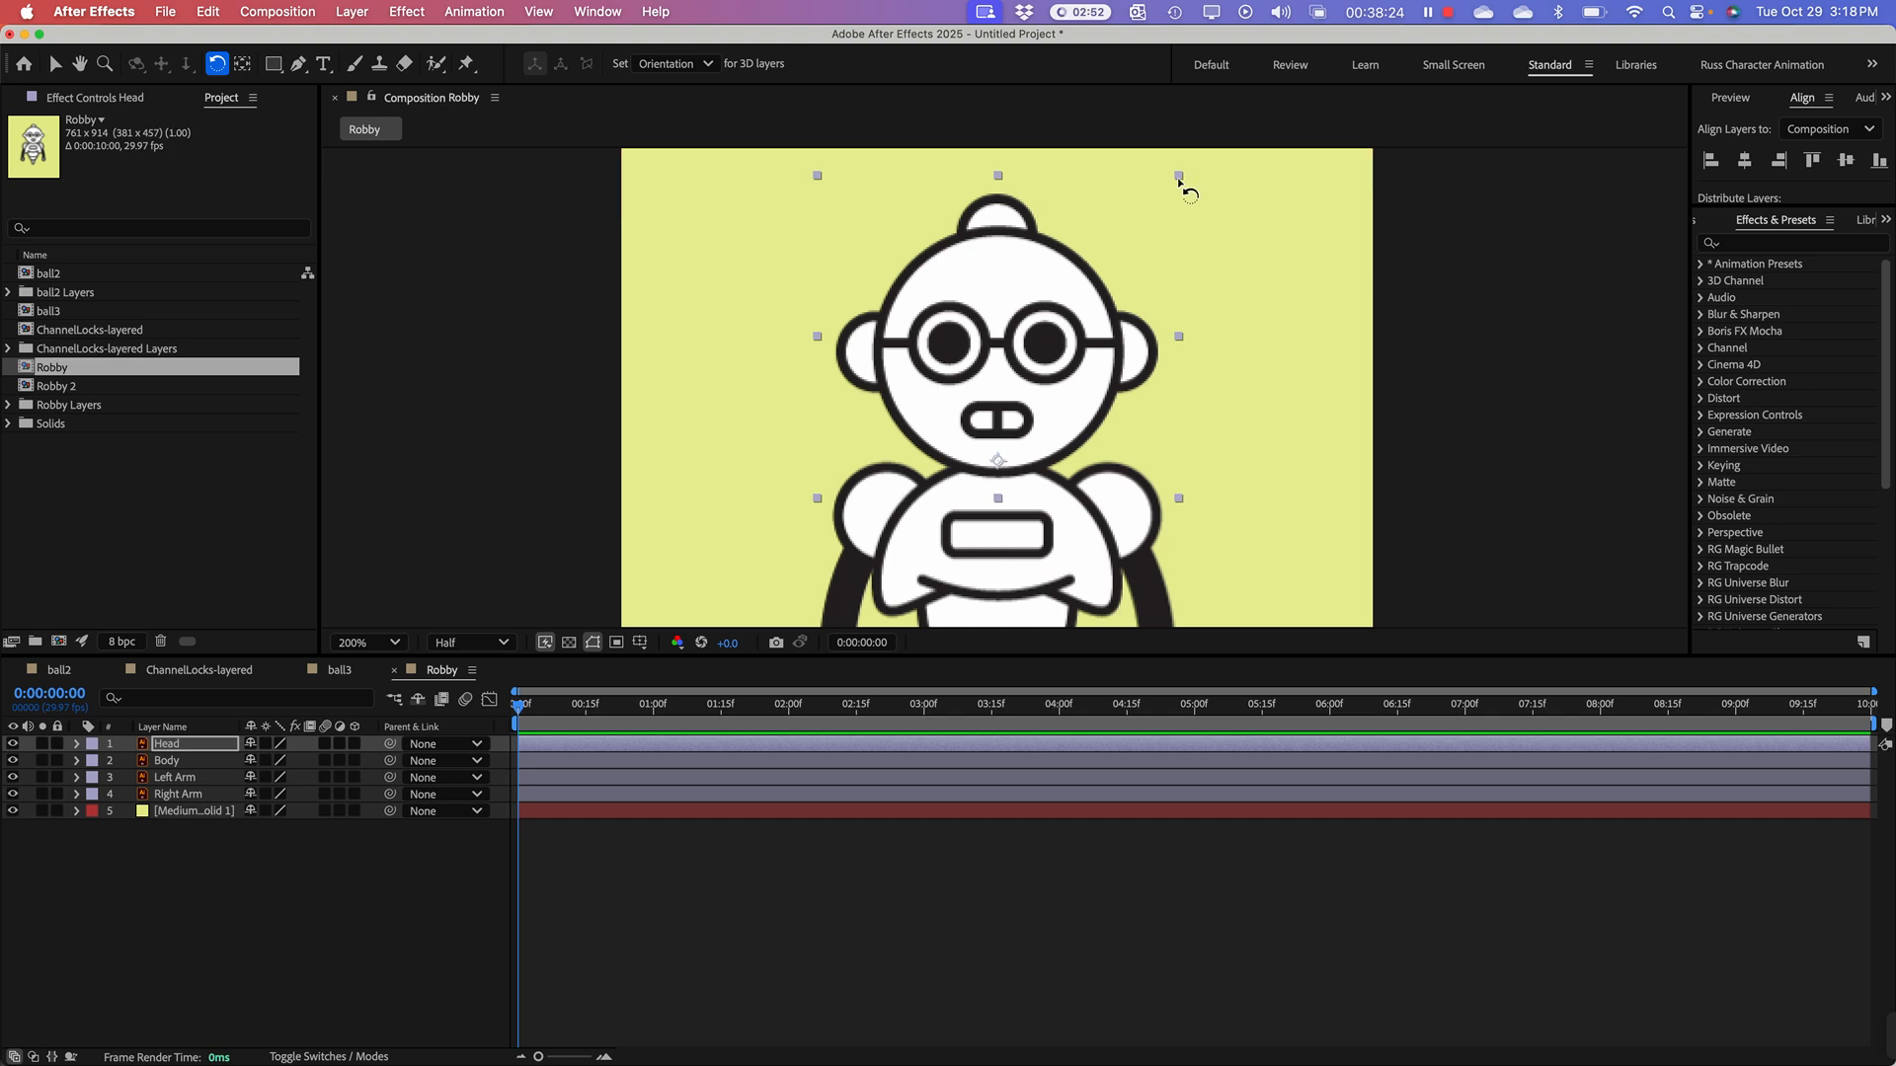
pyautogui.moveTo(1179, 180); pyautogui.dragTo(1218, 241)
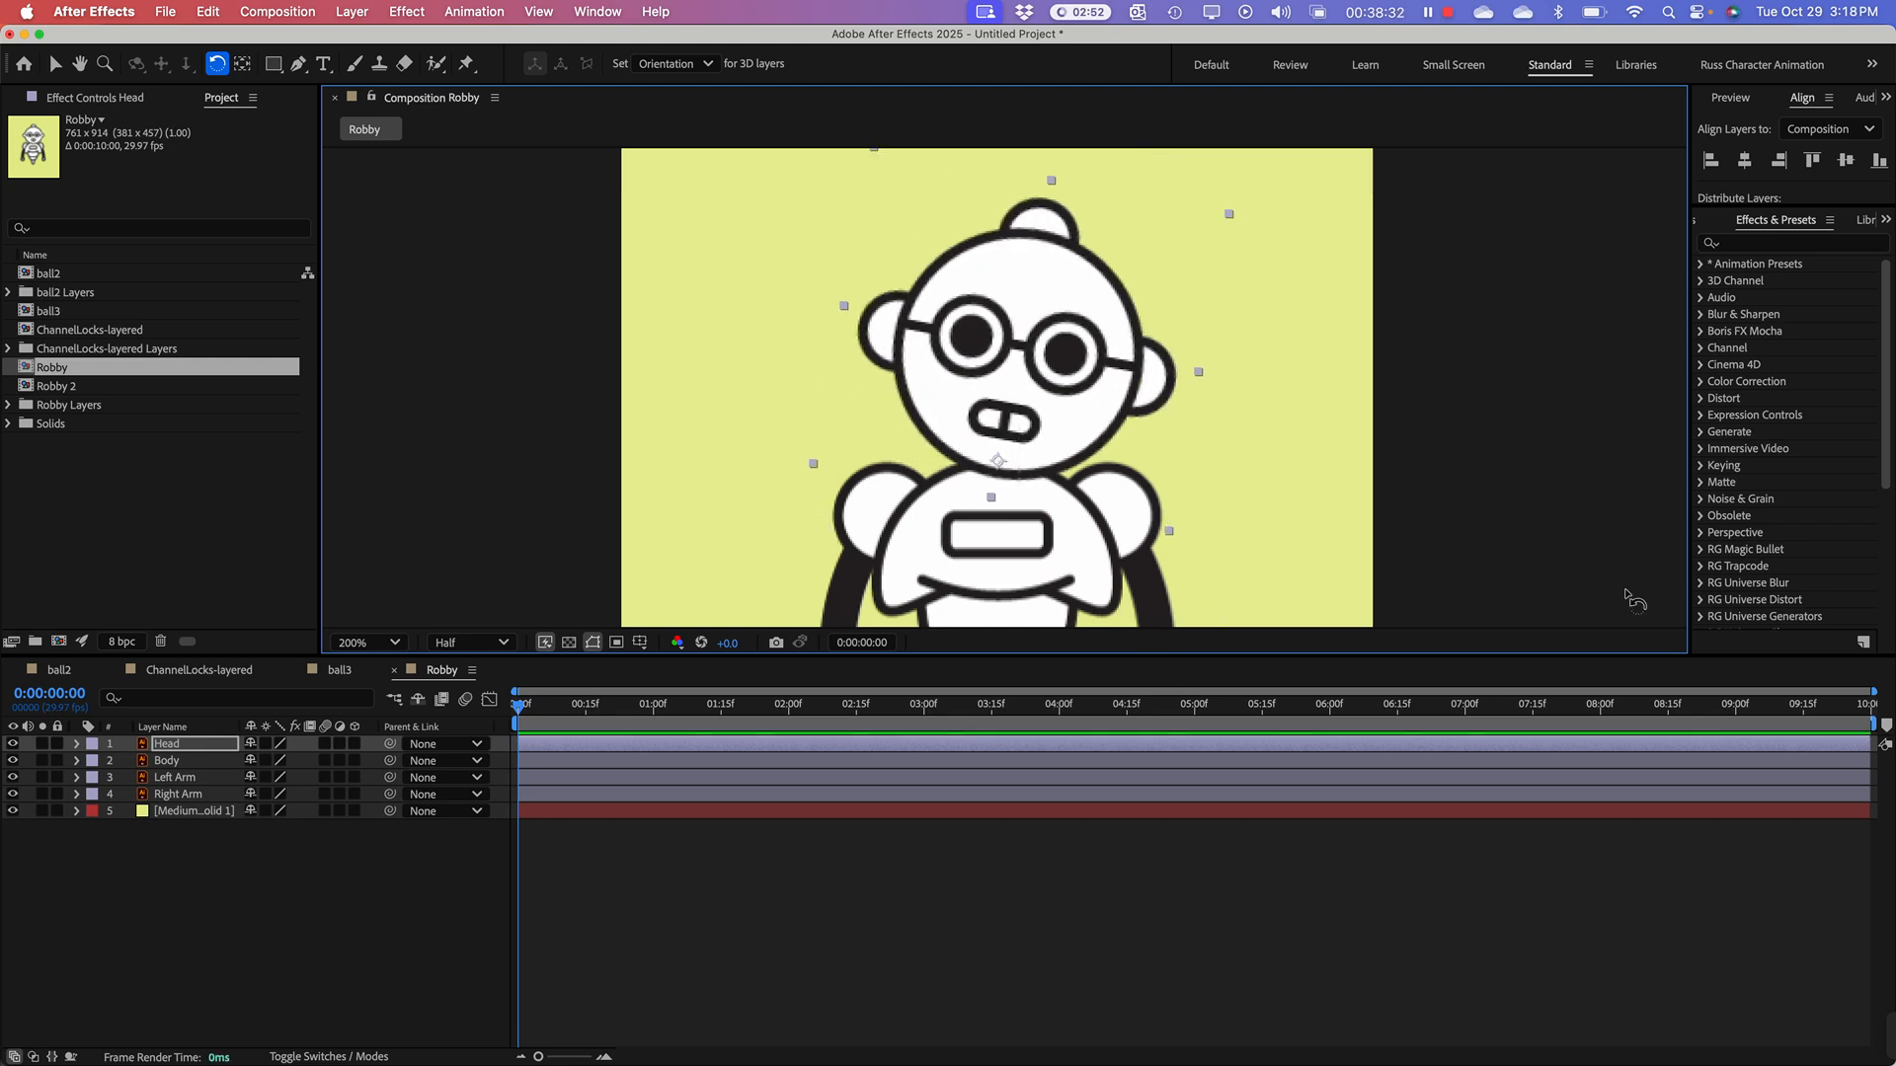
# Step: Enlarge the composition viewer by shrinking the timeline area and frame the whole robot at 200% magnification
pyautogui.press('h')
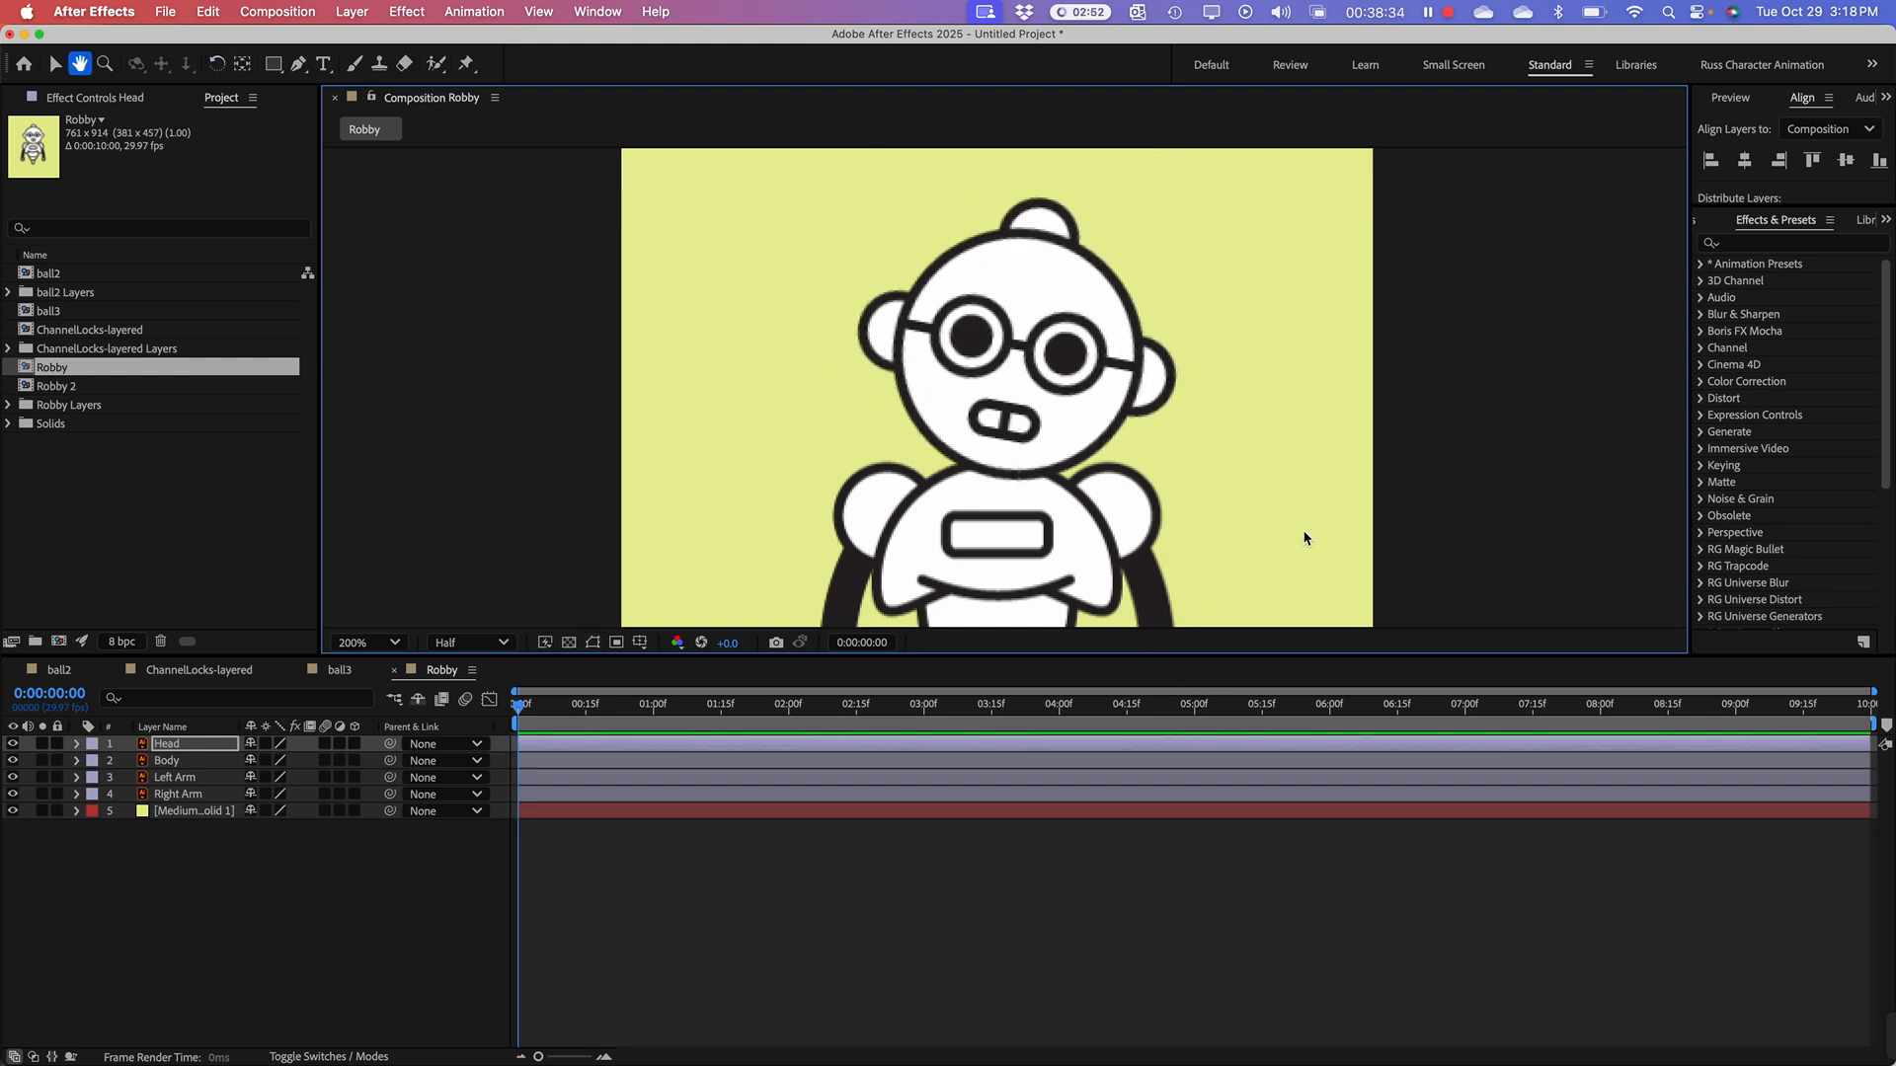
pyautogui.moveTo(1275, 472); pyautogui.dragTo(1323, 504)
pyautogui.press('space')
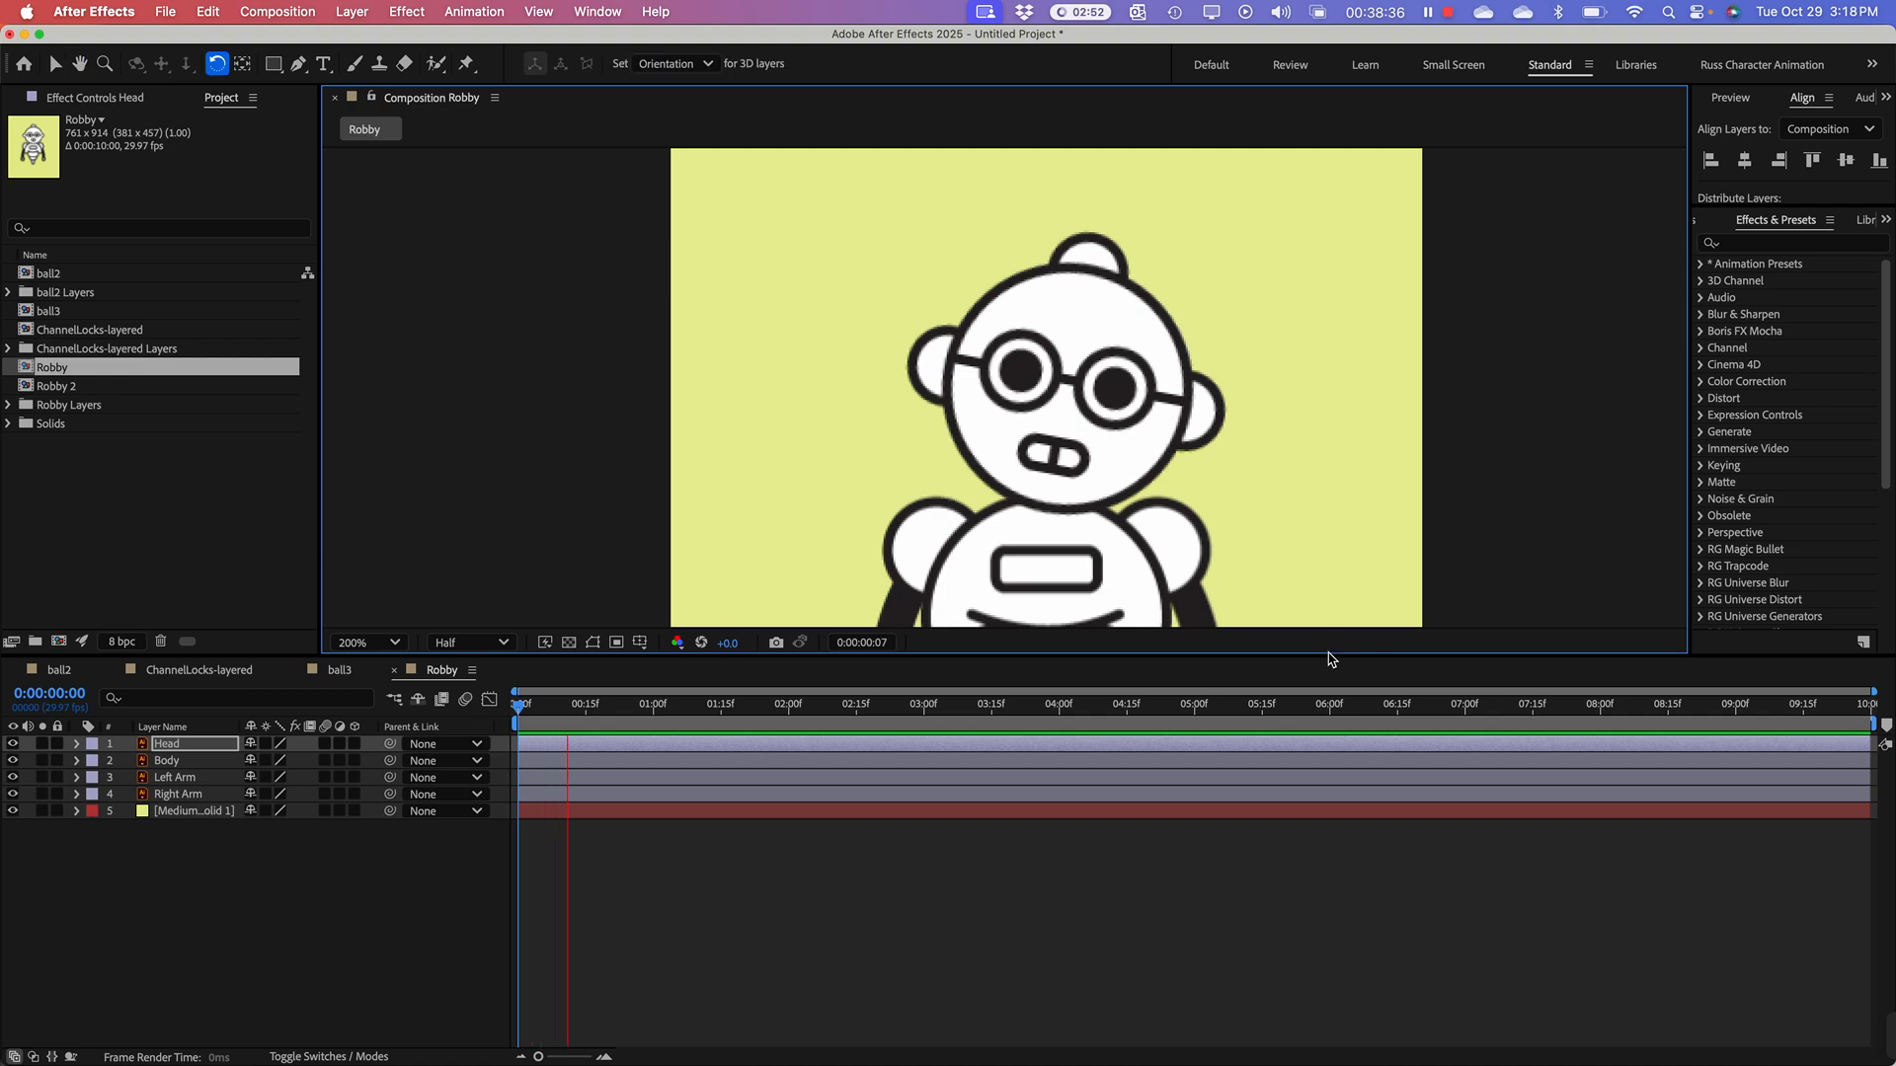
pyautogui.moveTo(1328, 654); pyautogui.dragTo(1332, 684)
pyautogui.press('space')
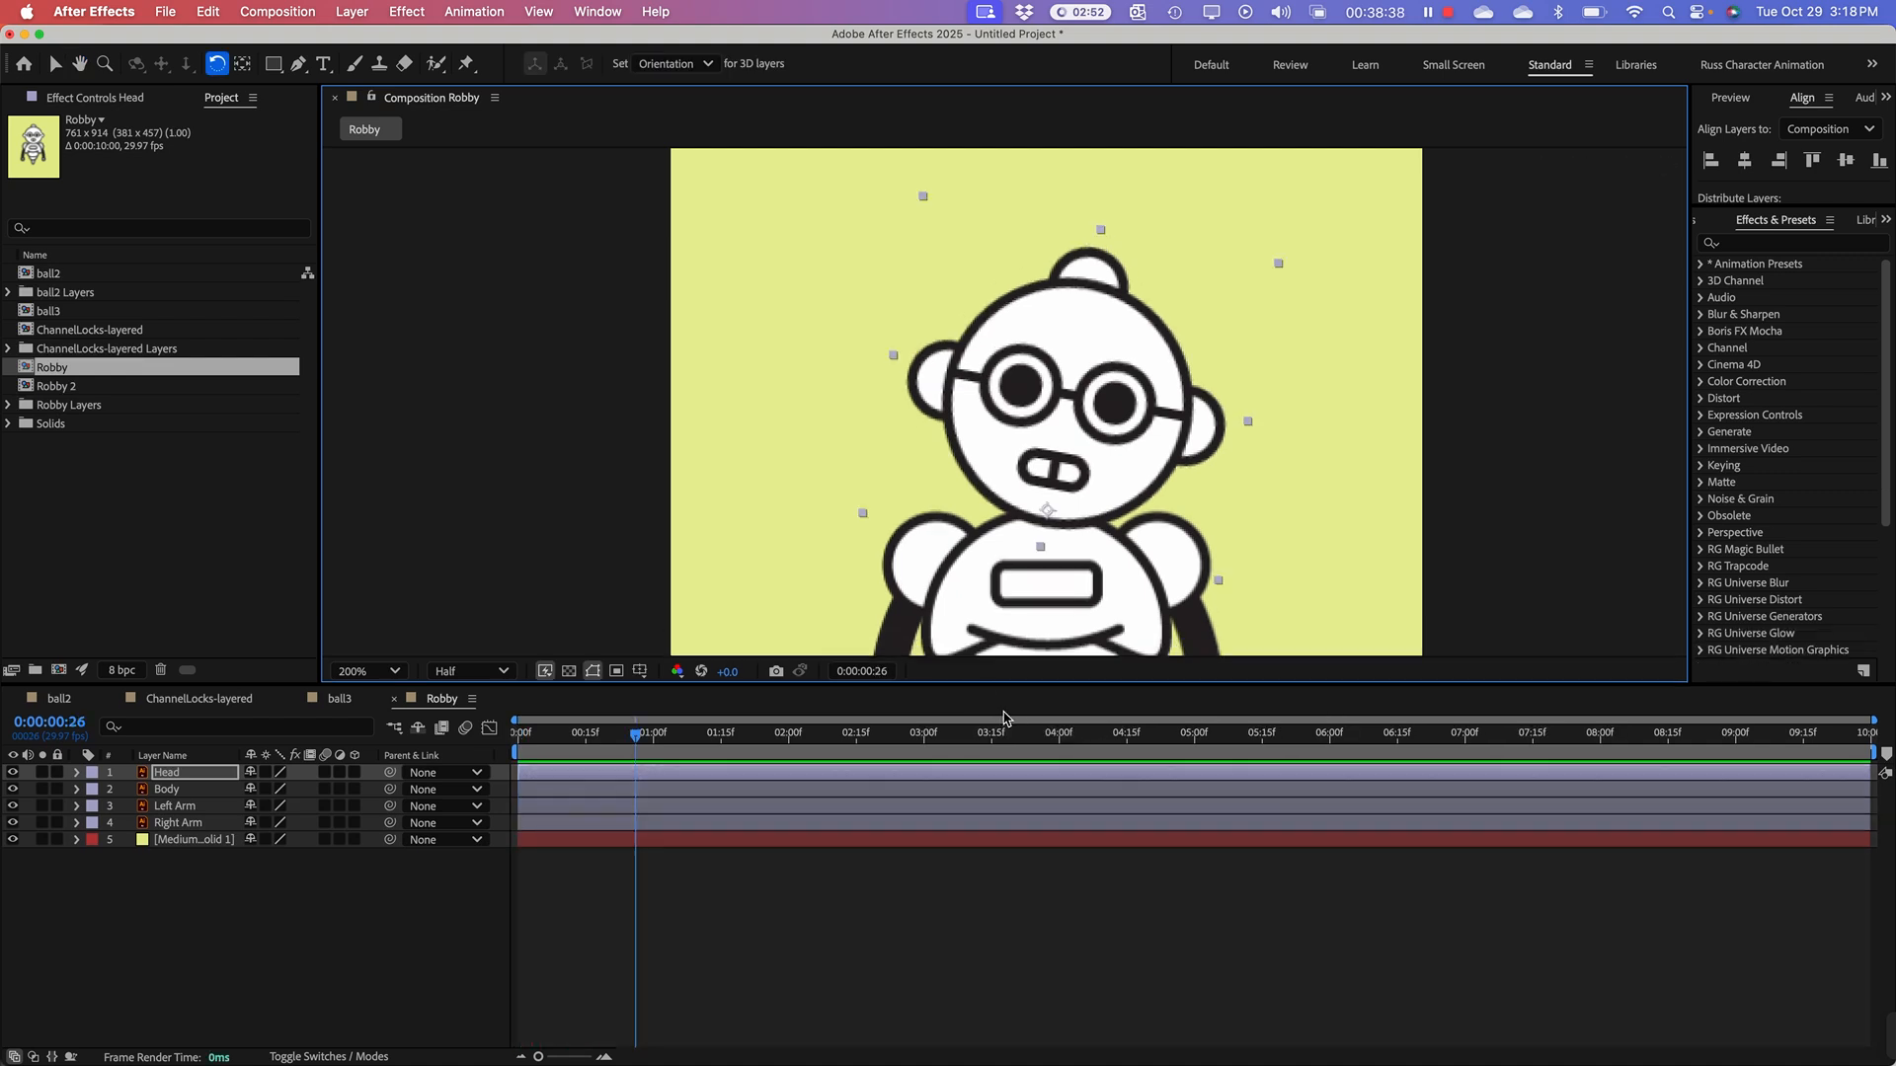
pyautogui.moveTo(1007, 686); pyautogui.dragTo(1254, 809)
pyautogui.press('space')
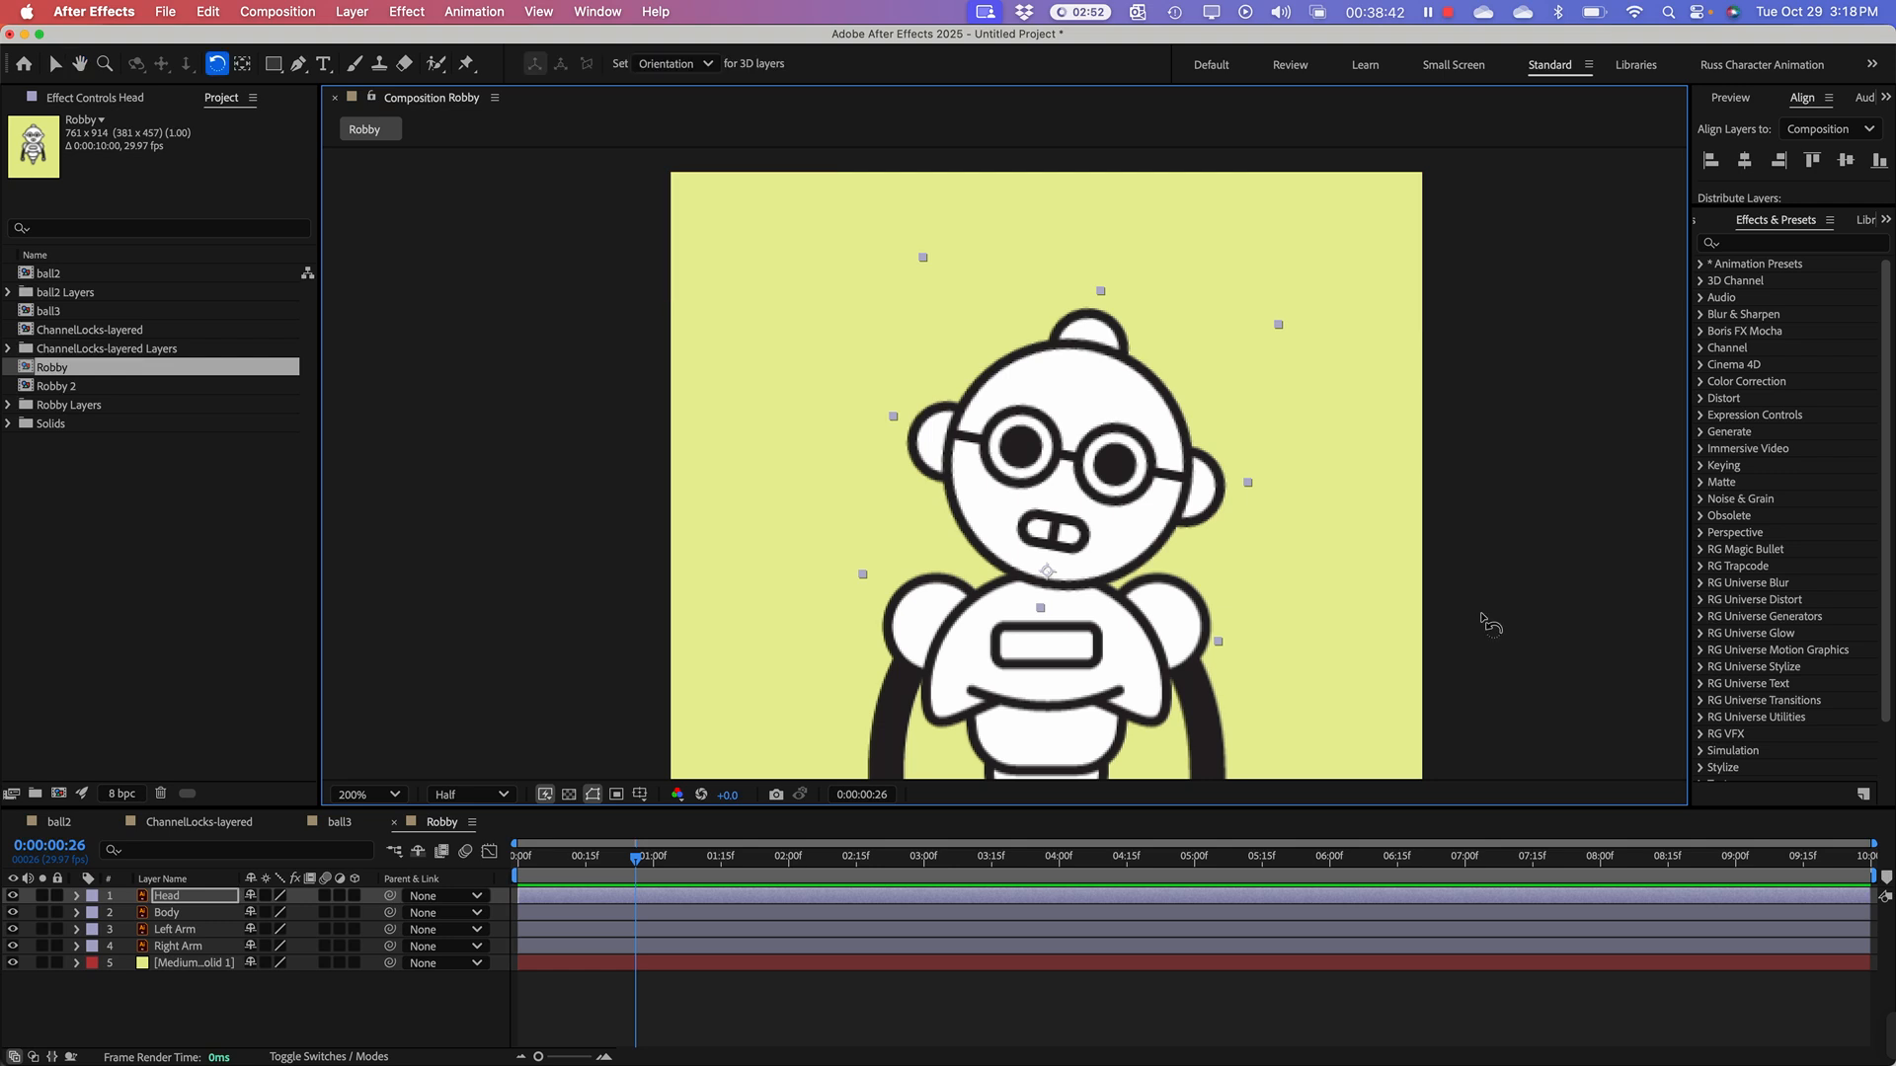
pyautogui.click(1484, 615)
pyautogui.press('space')
pyautogui.moveTo(1471, 633); pyautogui.dragTo(1418, 478)
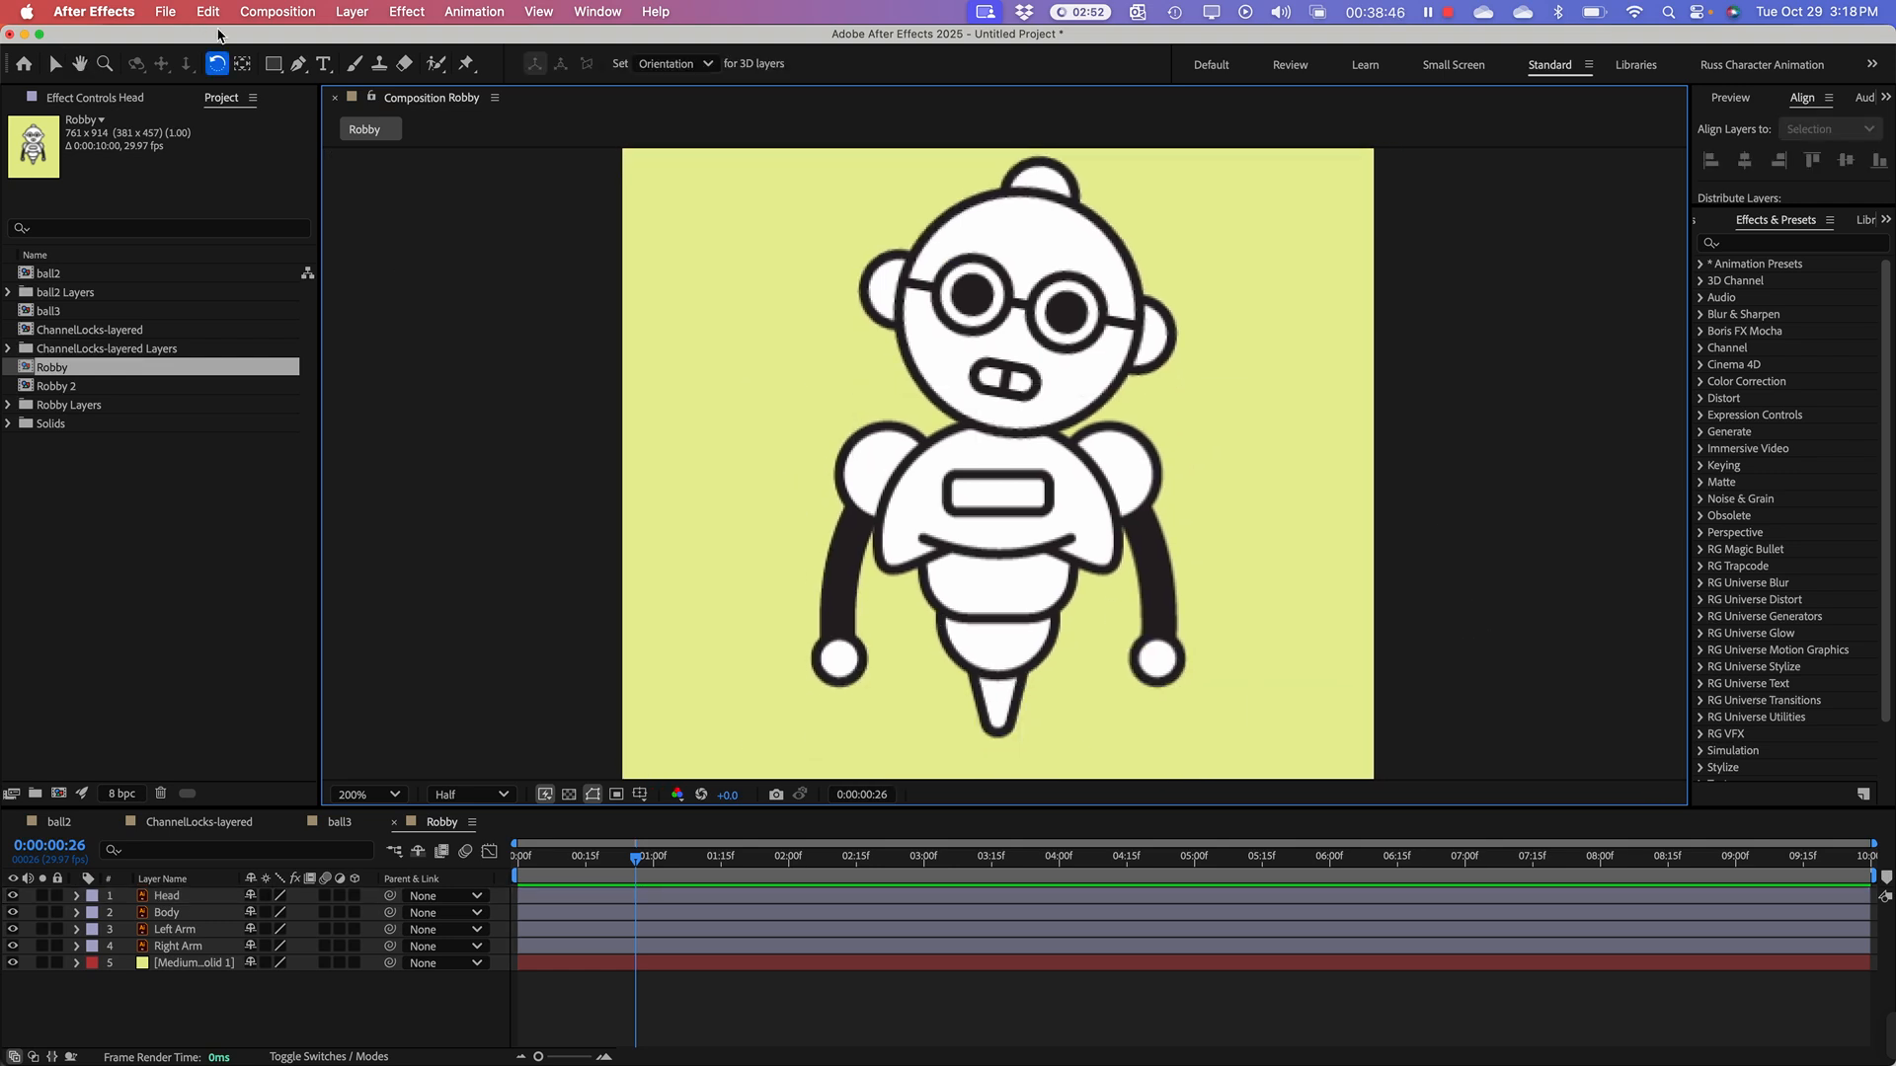
# Step: Move the Left Arm layer's anchor point to the centre of its shoulder circle
pyautogui.click(244, 65)
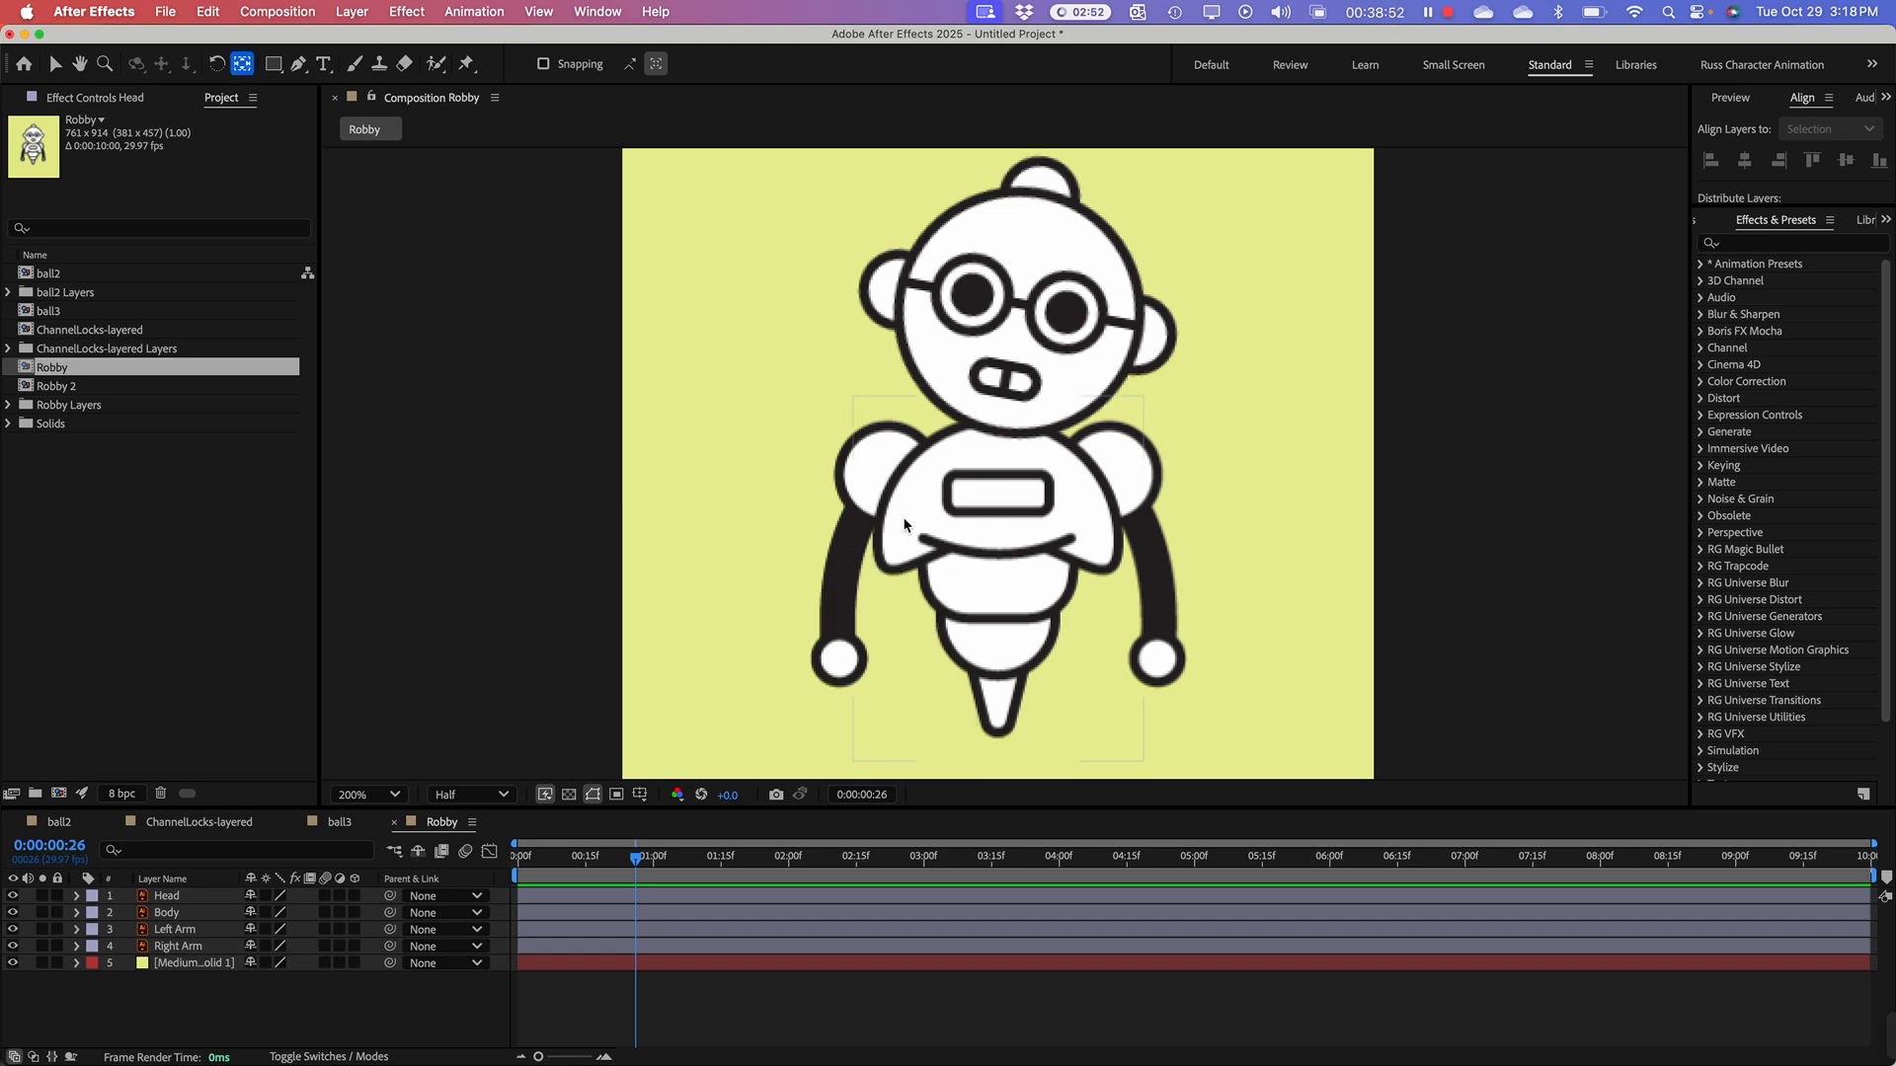
pyautogui.press('.')
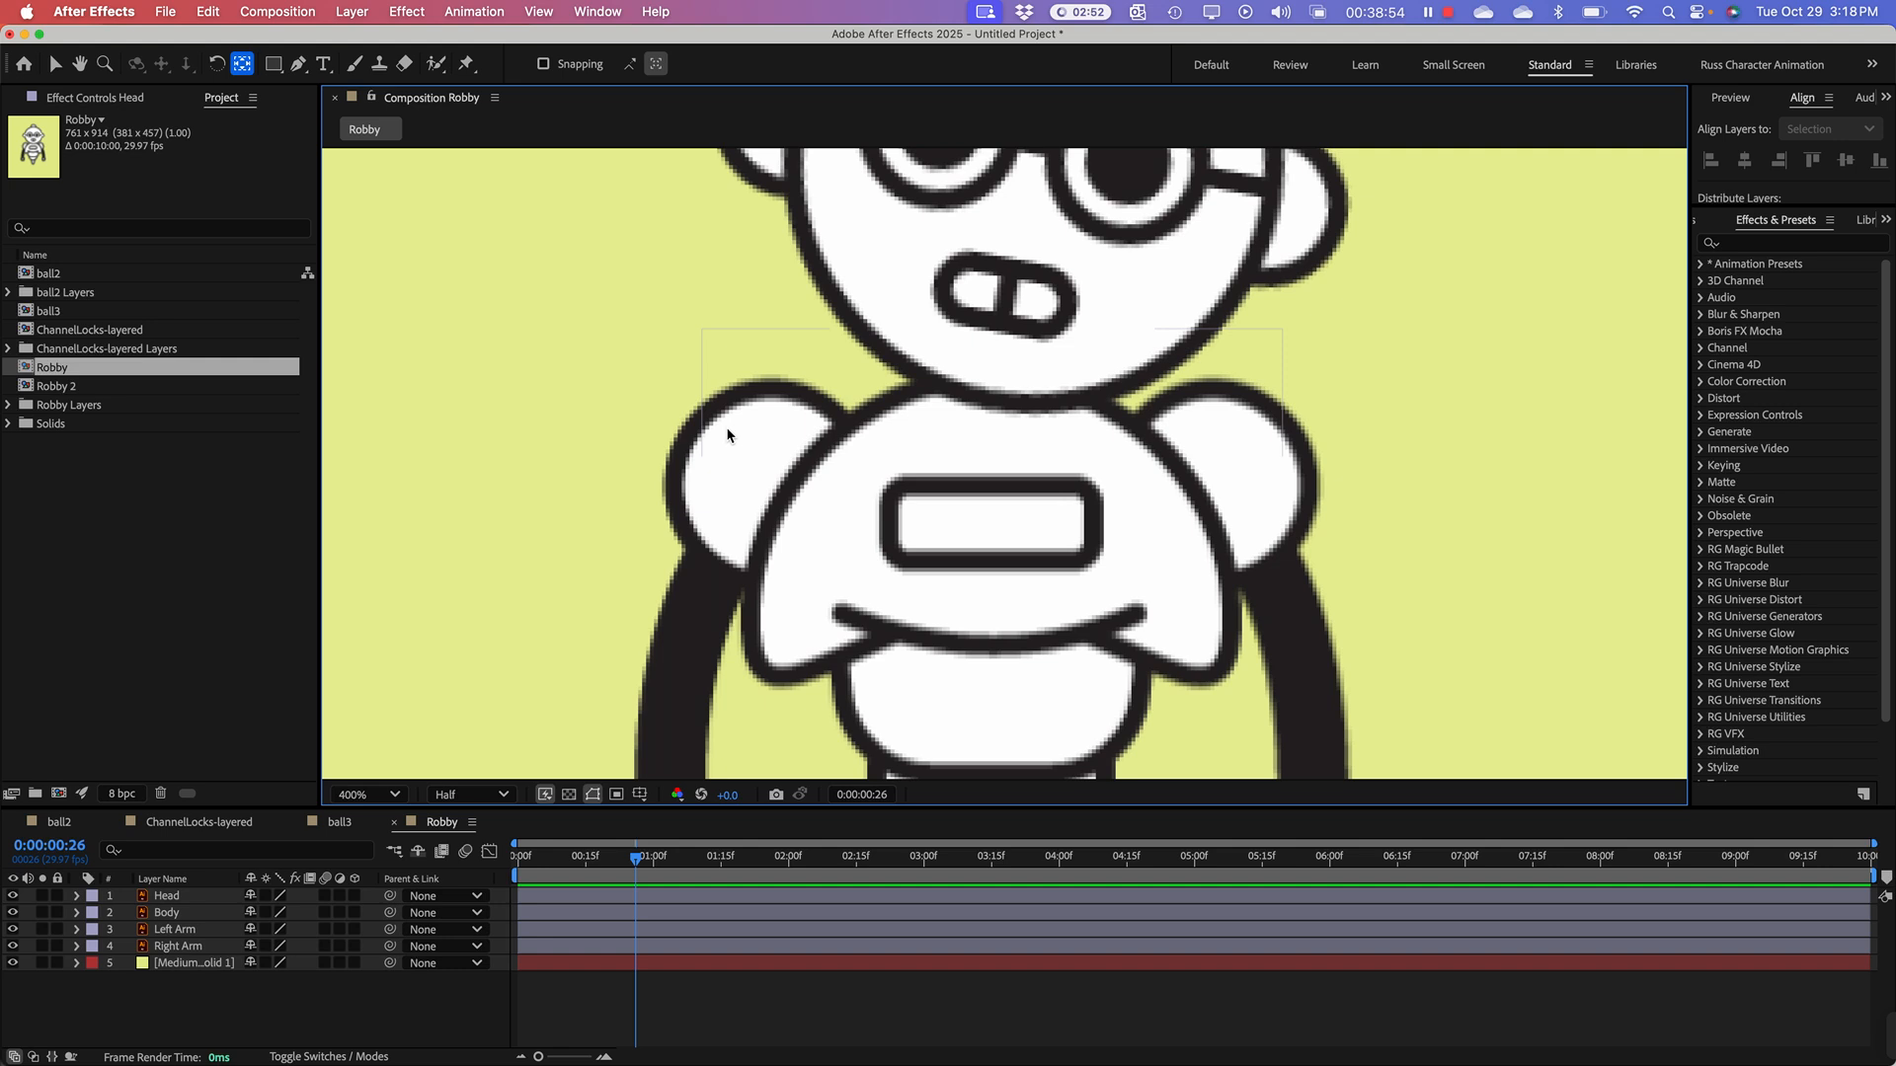
pyautogui.click(726, 489)
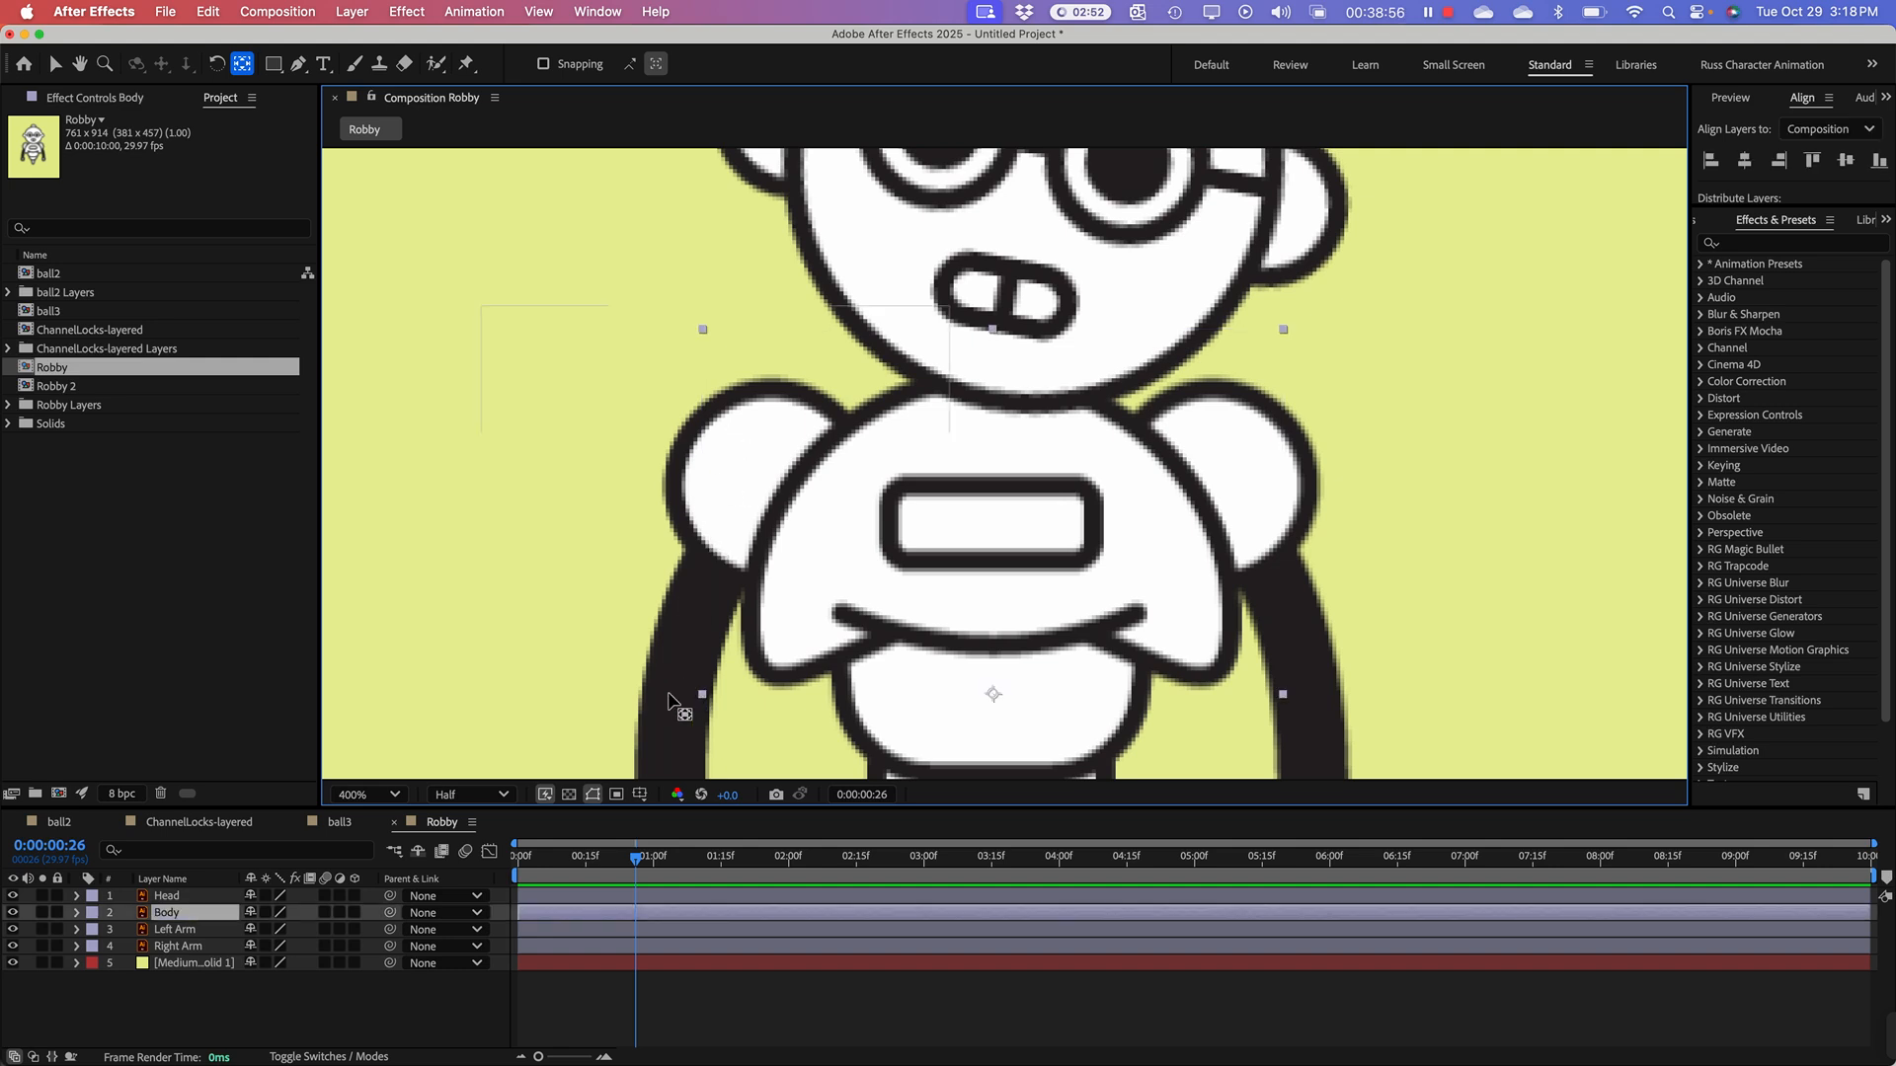
pyautogui.click(168, 932)
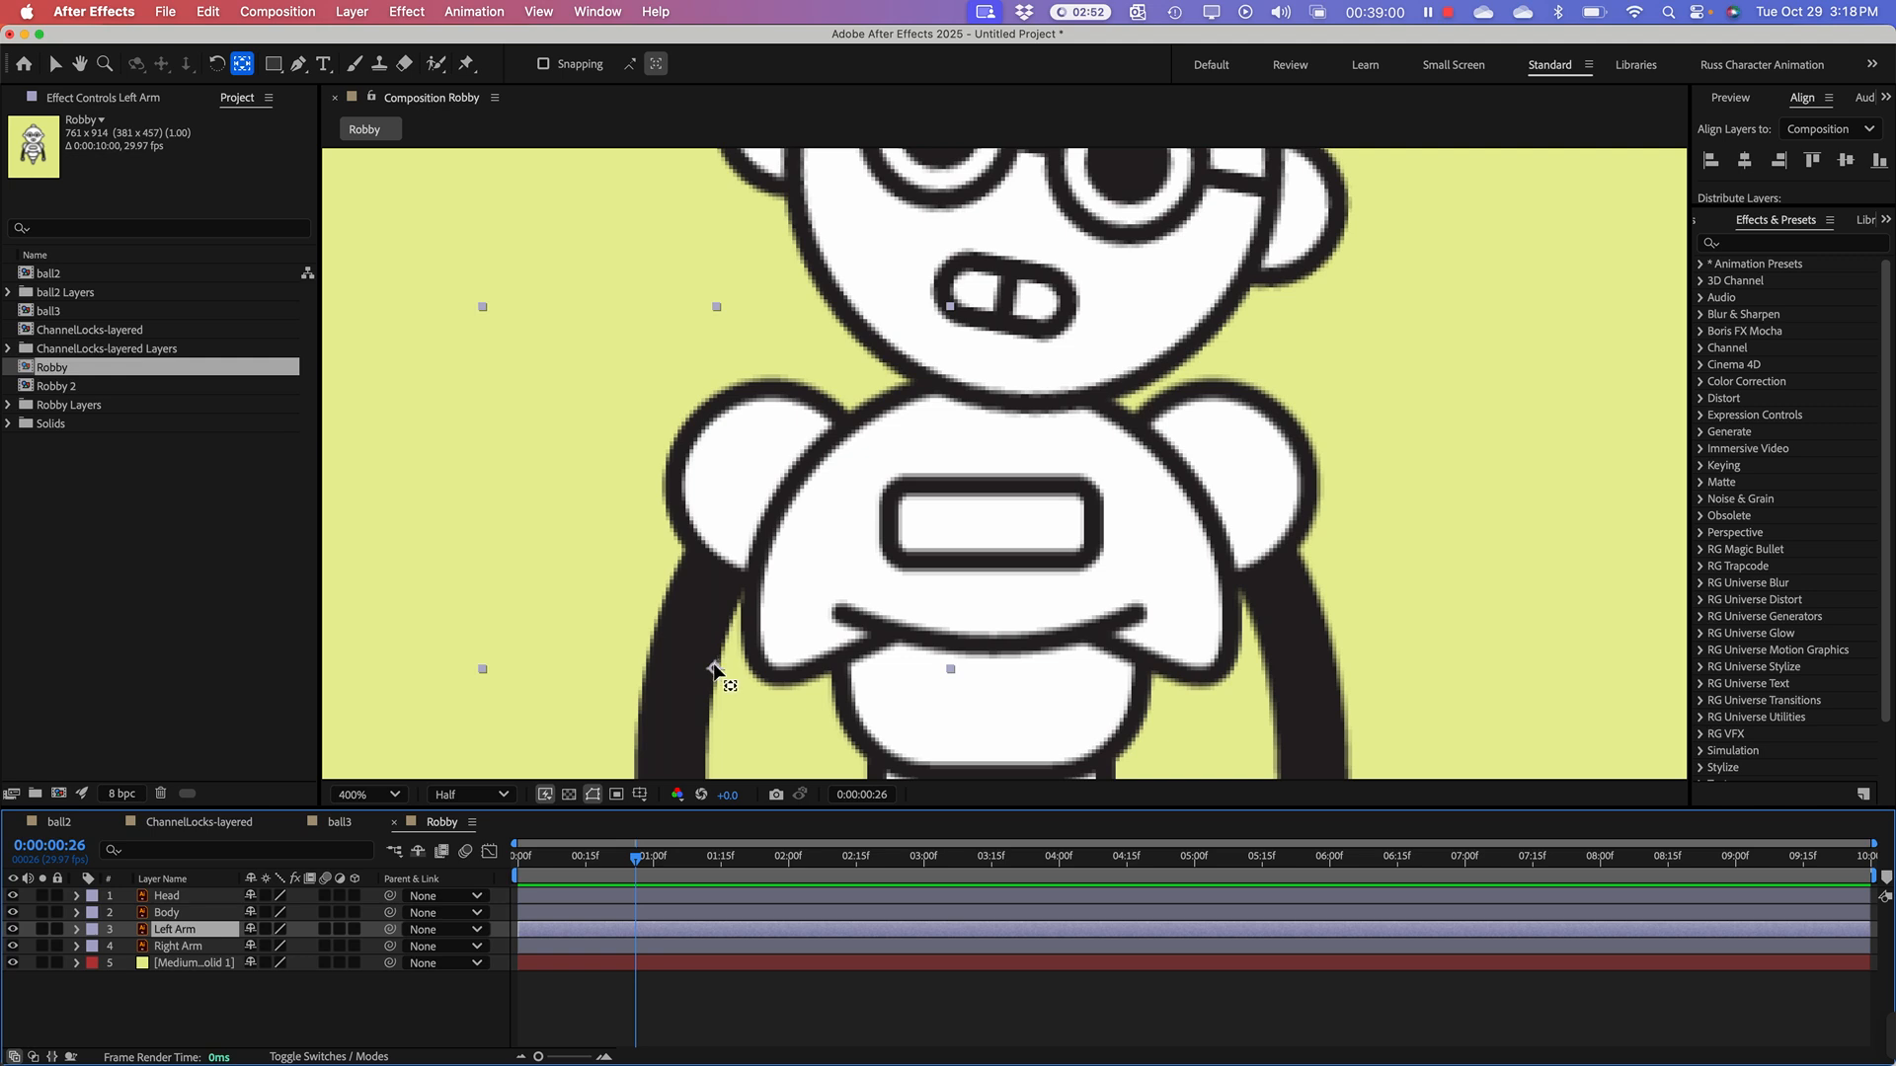
pyautogui.moveTo(715, 666); pyautogui.dragTo(770, 480)
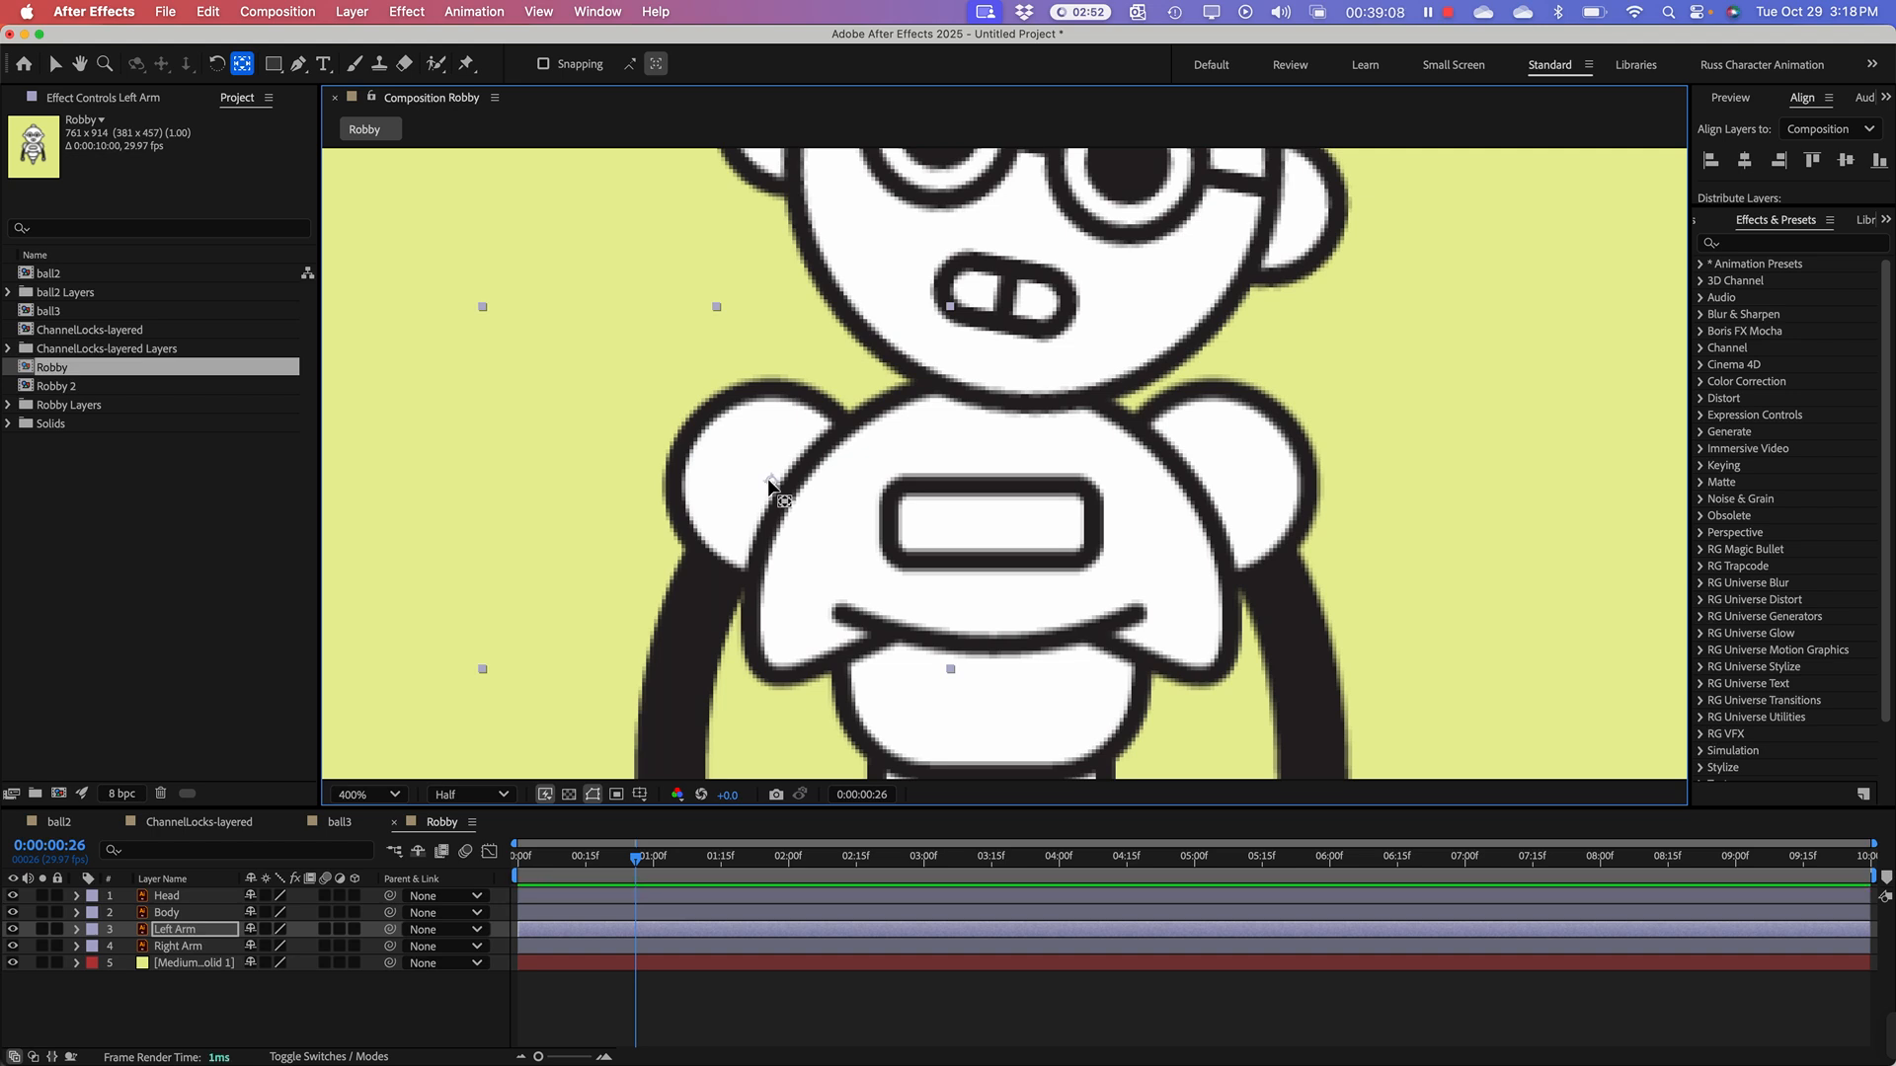
# Step: Move the Right Arm layer's anchor point to the centre of its shoulder circle
pyautogui.click(173, 946)
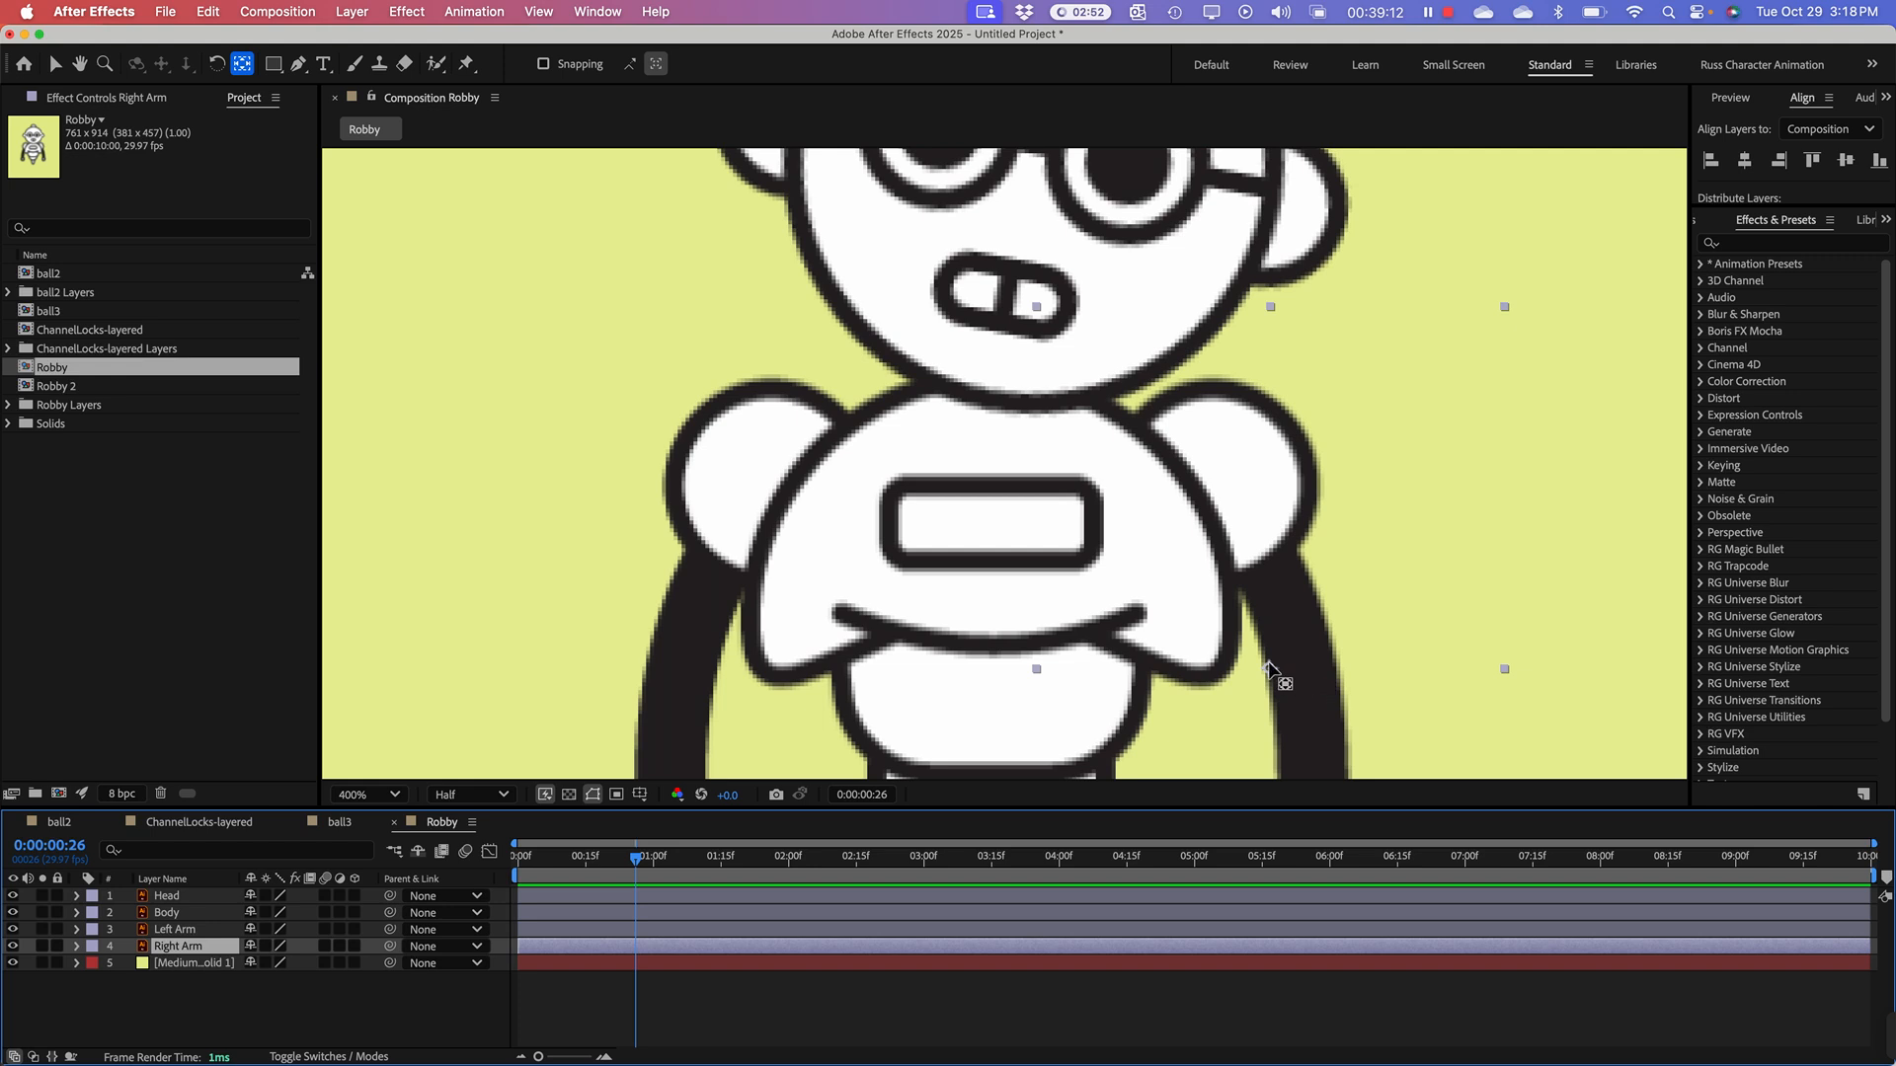
pyautogui.click(1271, 671)
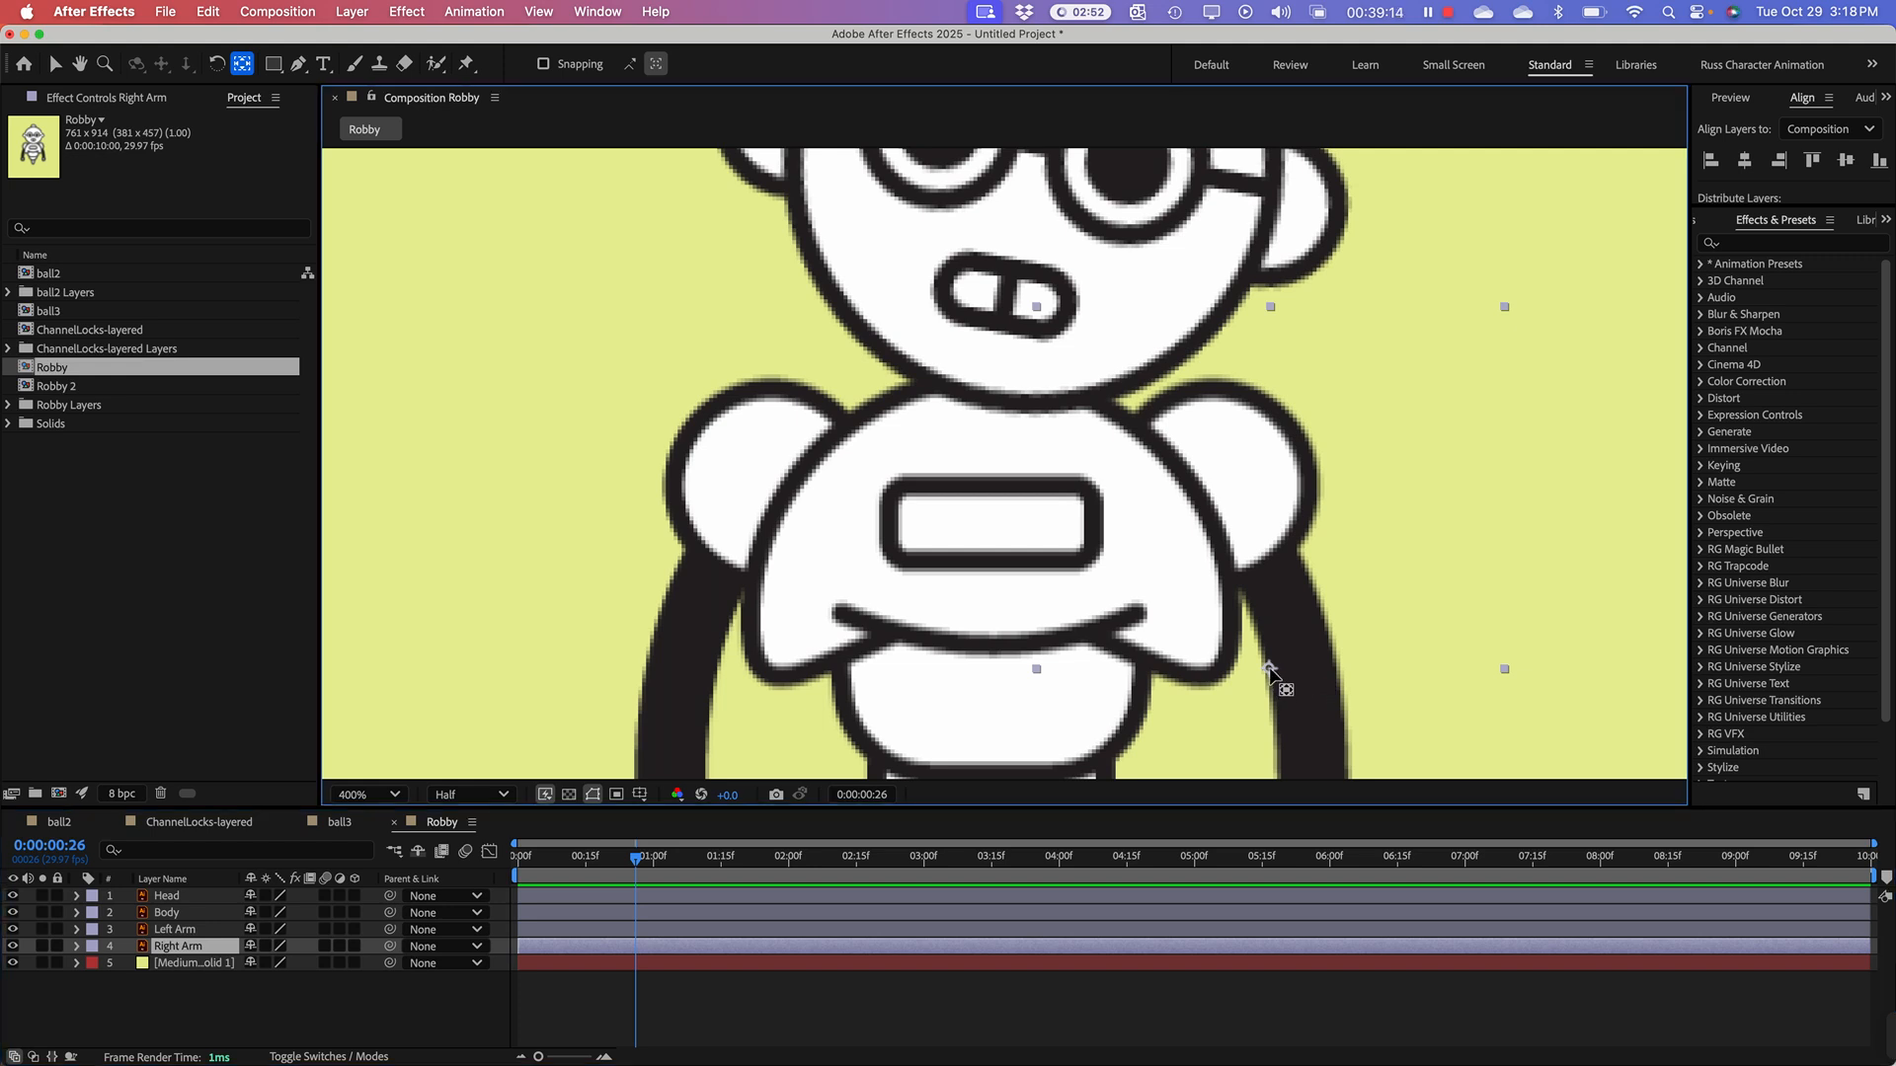
pyautogui.moveTo(1269, 668); pyautogui.dragTo(1215, 477)
pyautogui.moveTo(1214, 476); pyautogui.dragTo(1214, 481)
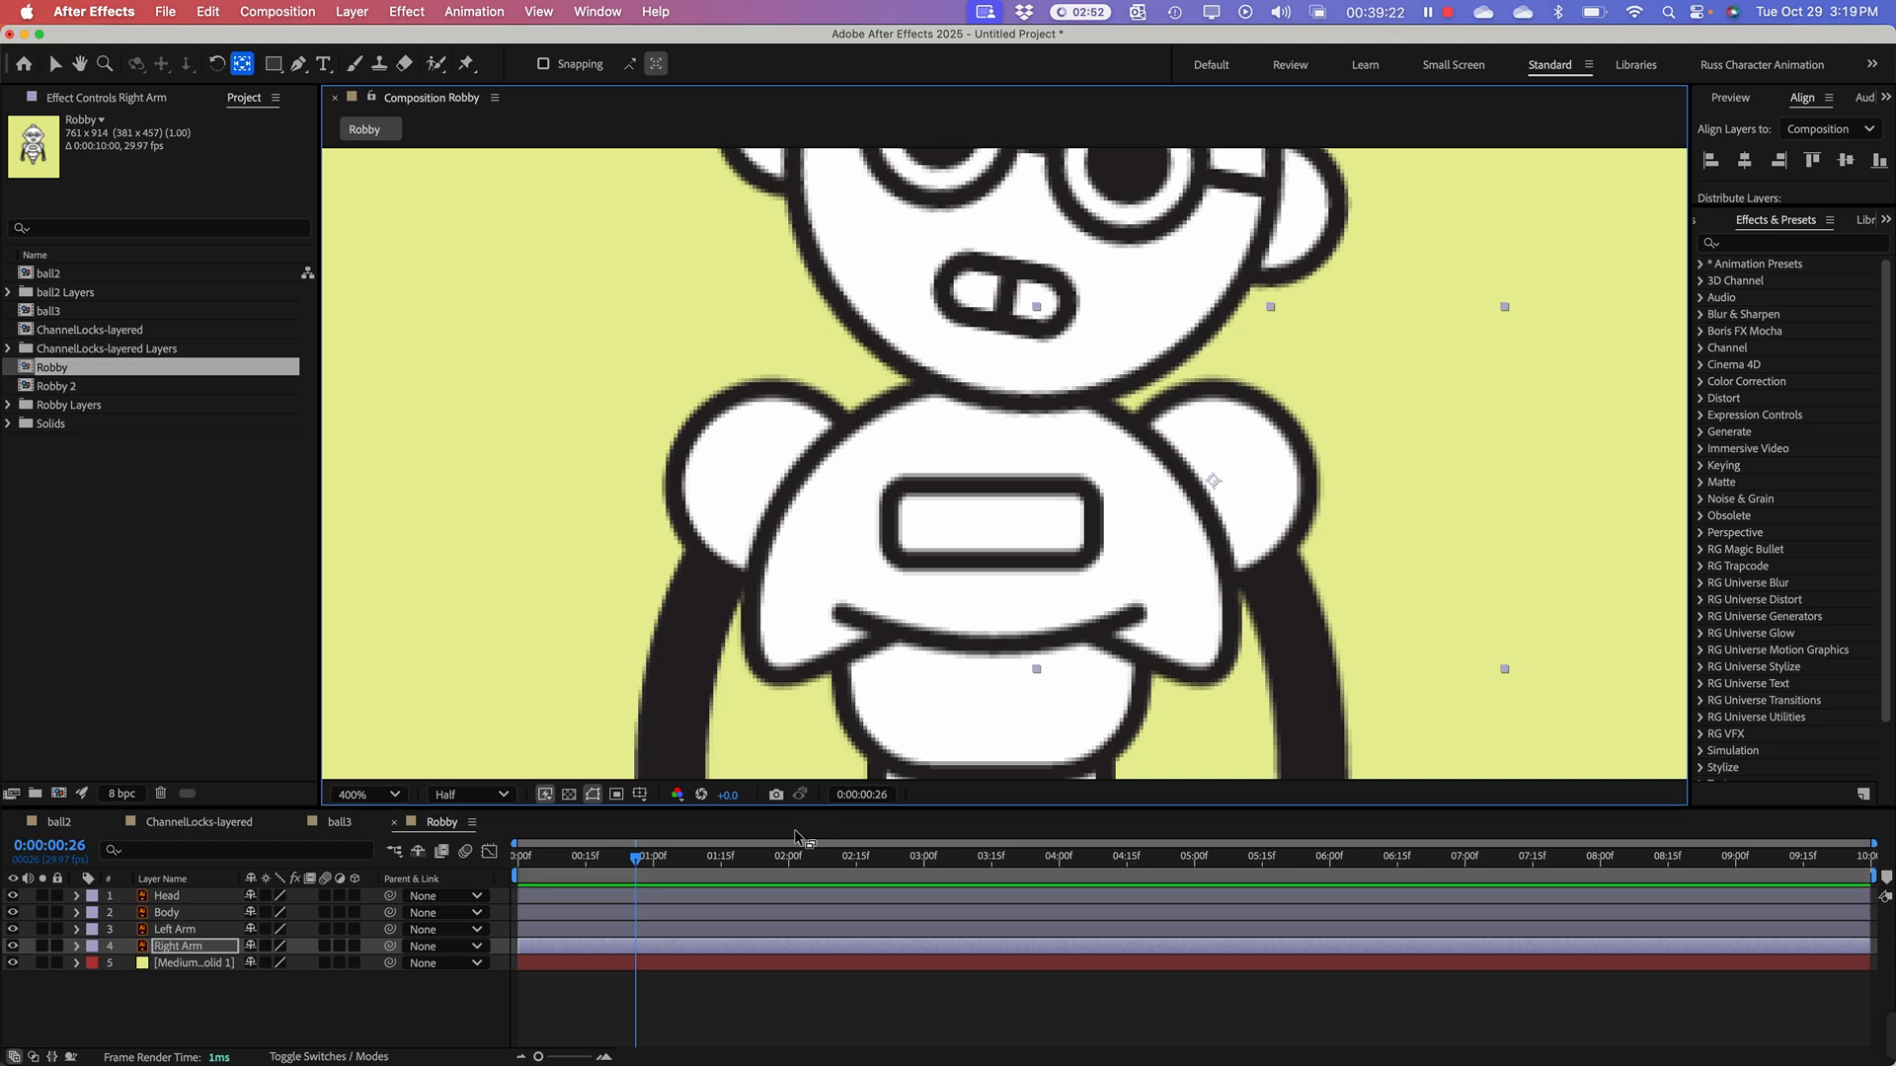
# Step: Rotate the Right Arm well outward and the Left Arm slightly outward around their shoulder anchor points
pyautogui.scroll(-1, 751, 731)
pyautogui.scroll(-1, 509, 441)
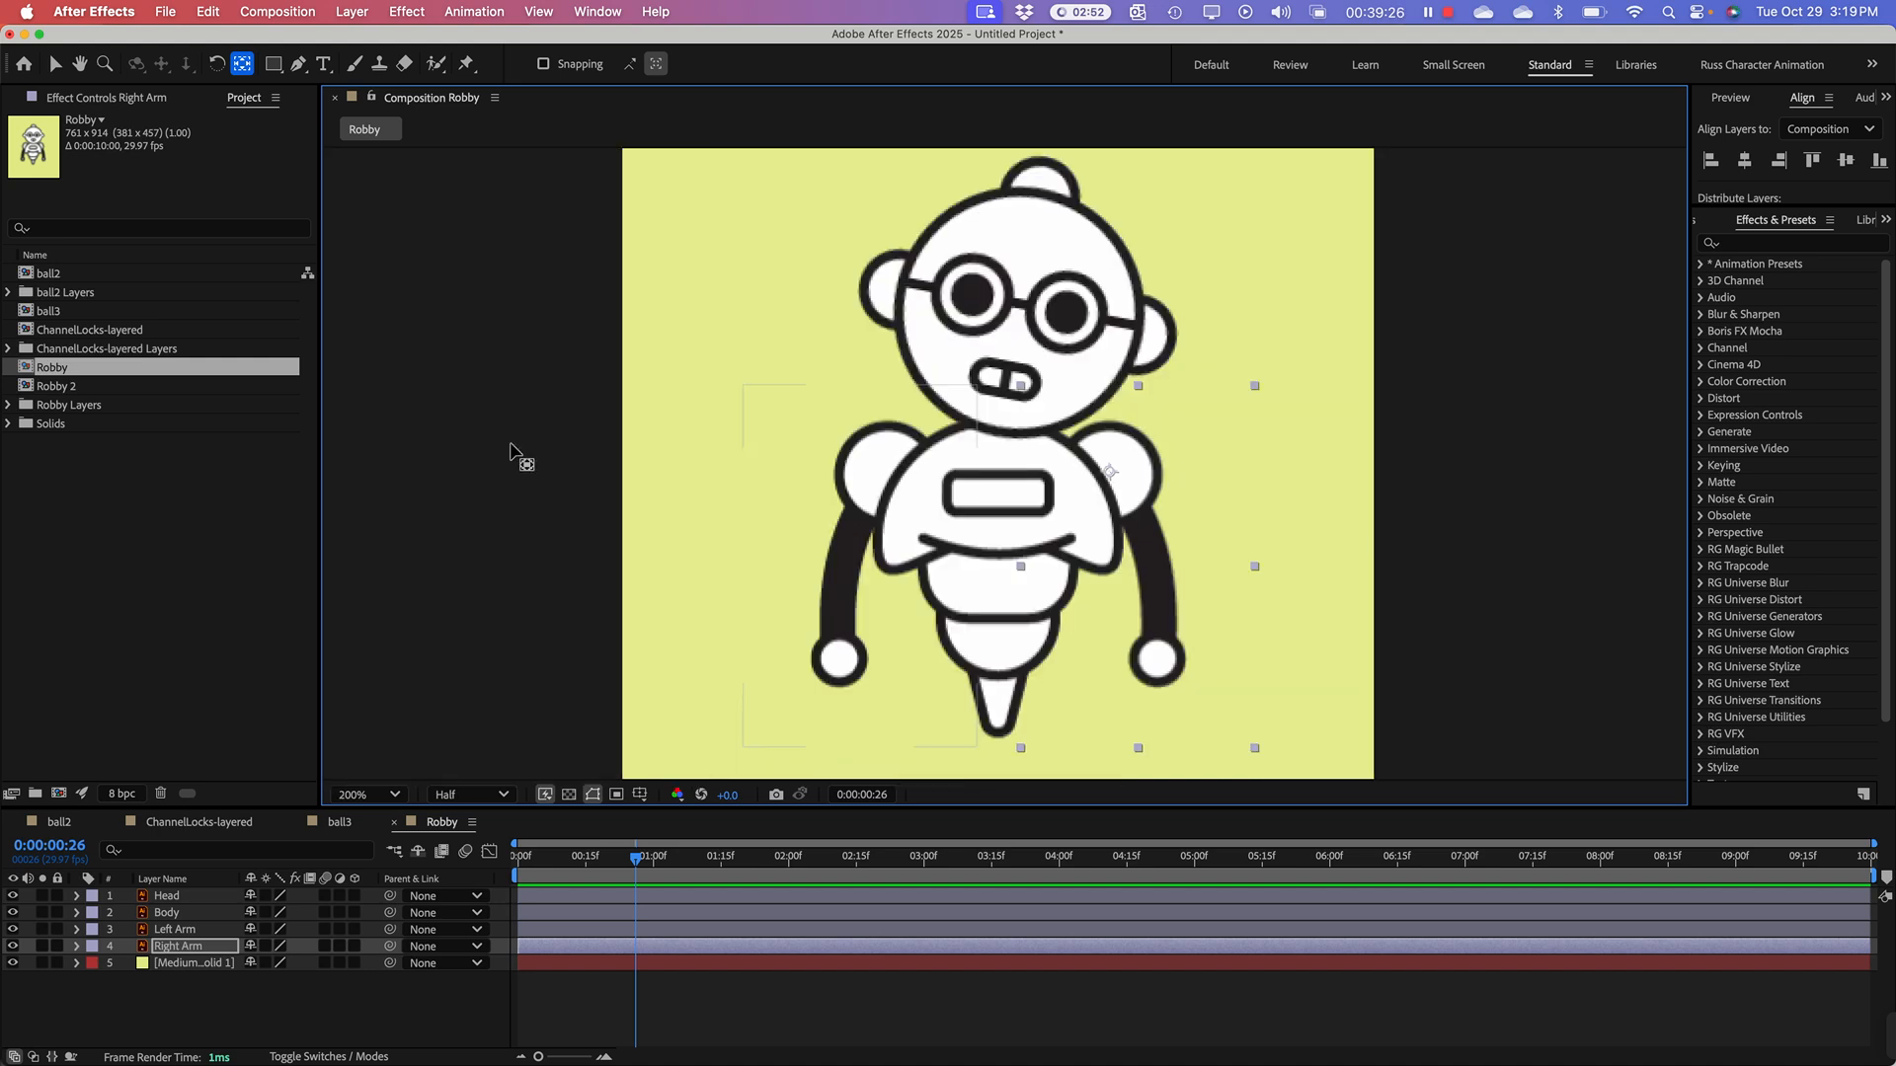
pyautogui.click(217, 64)
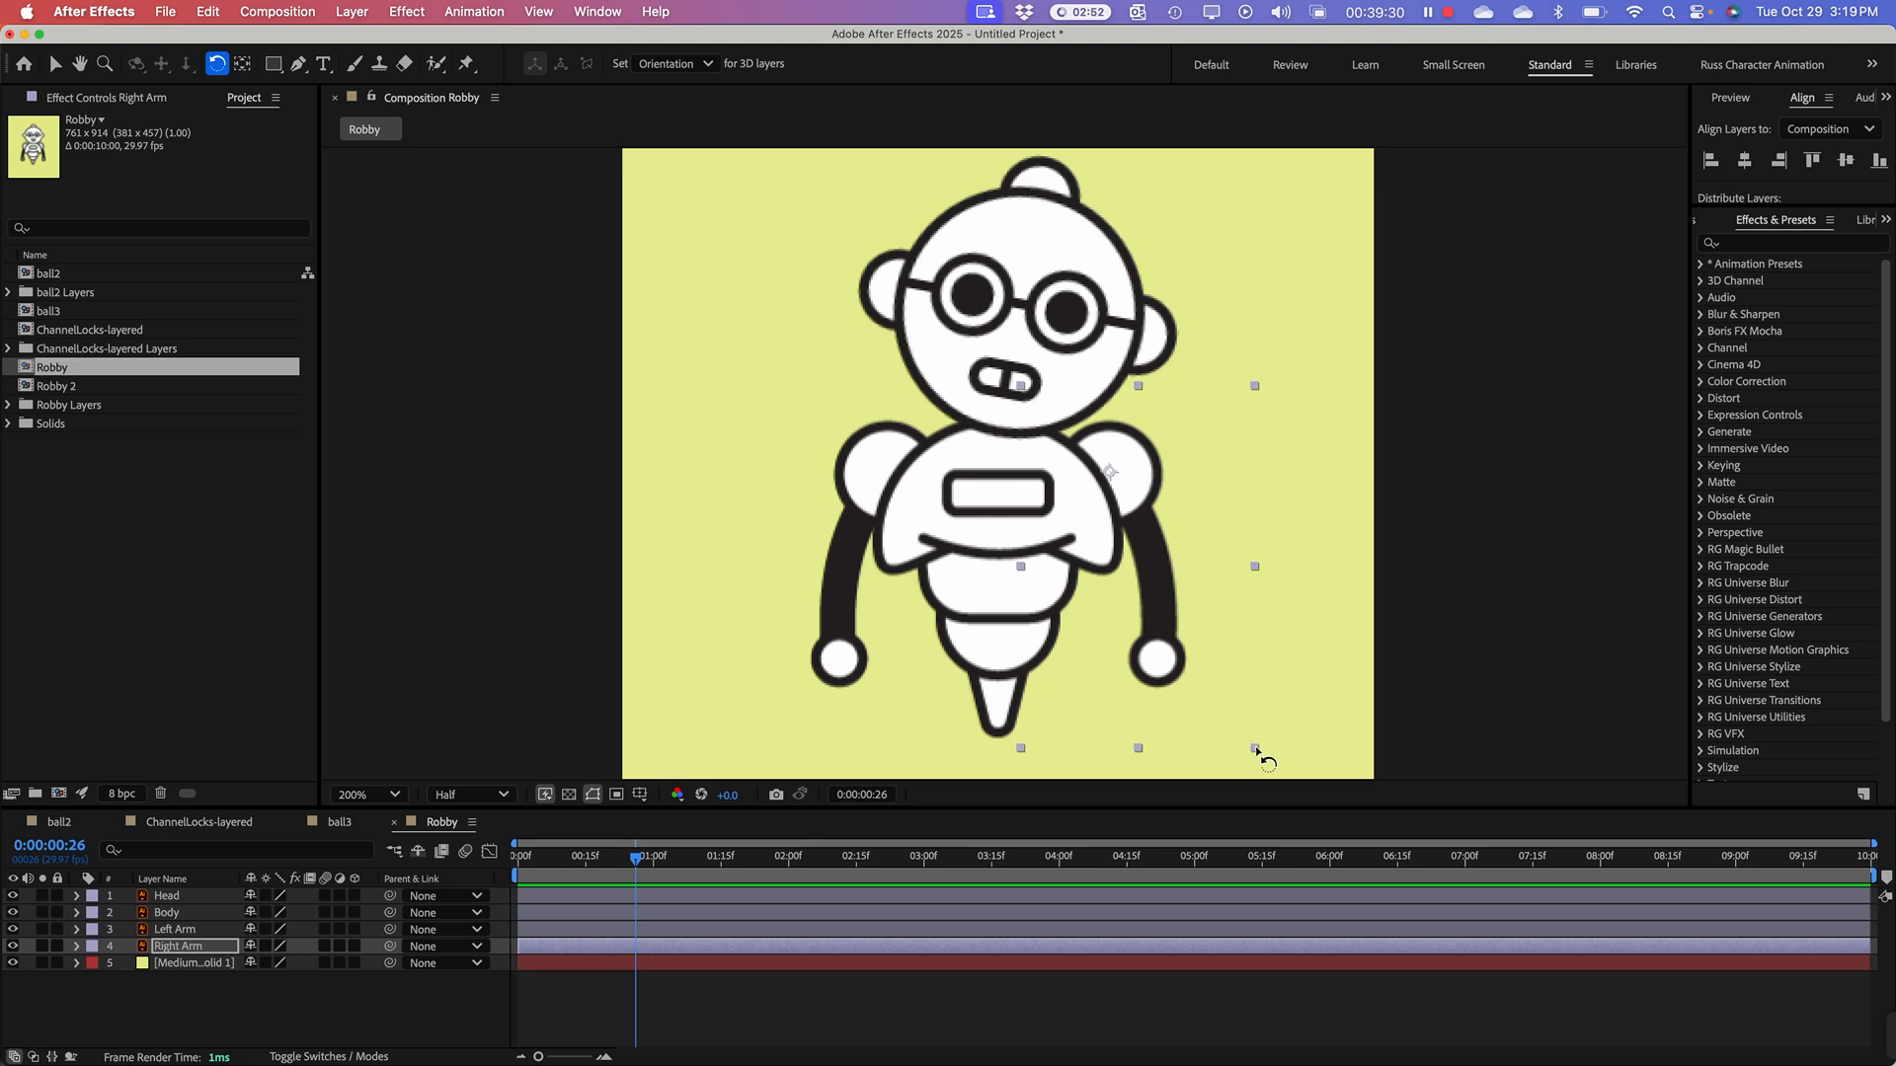
pyautogui.moveTo(1256, 750); pyautogui.dragTo(1299, 591)
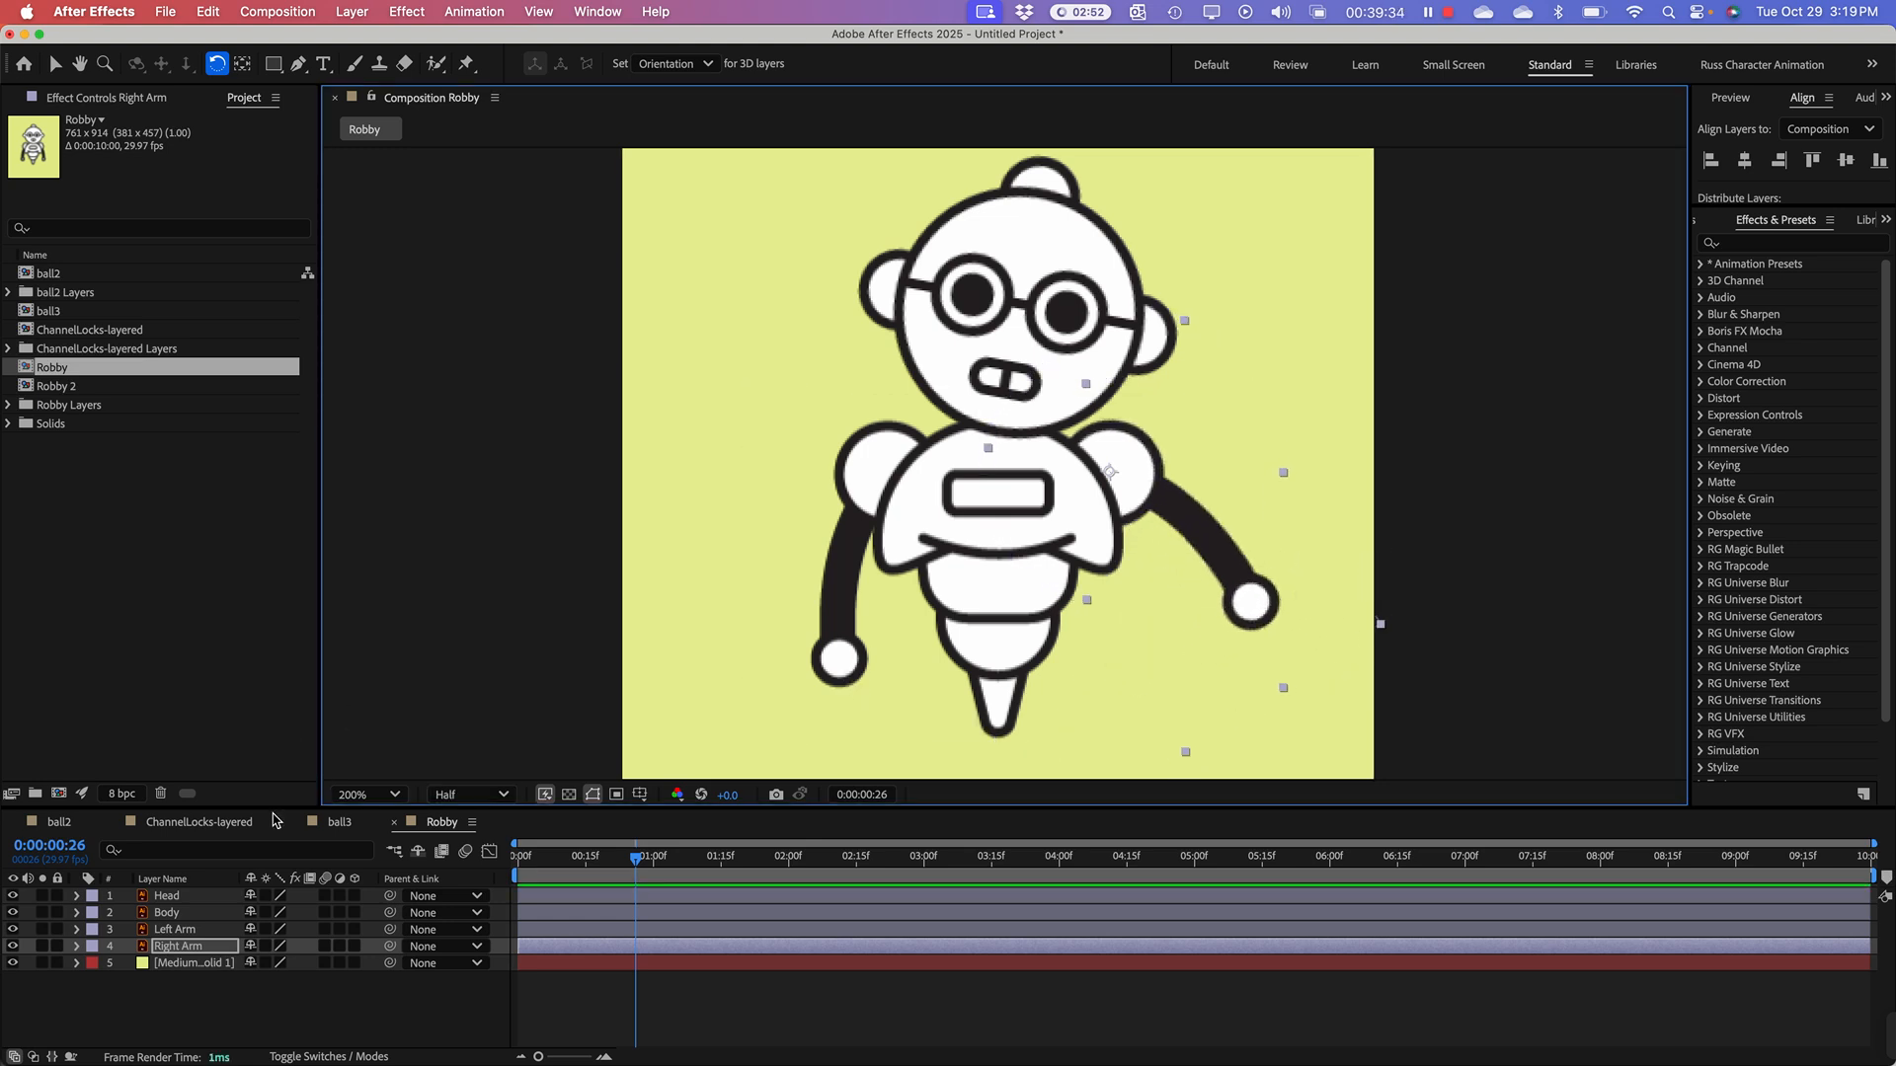
pyautogui.click(184, 923)
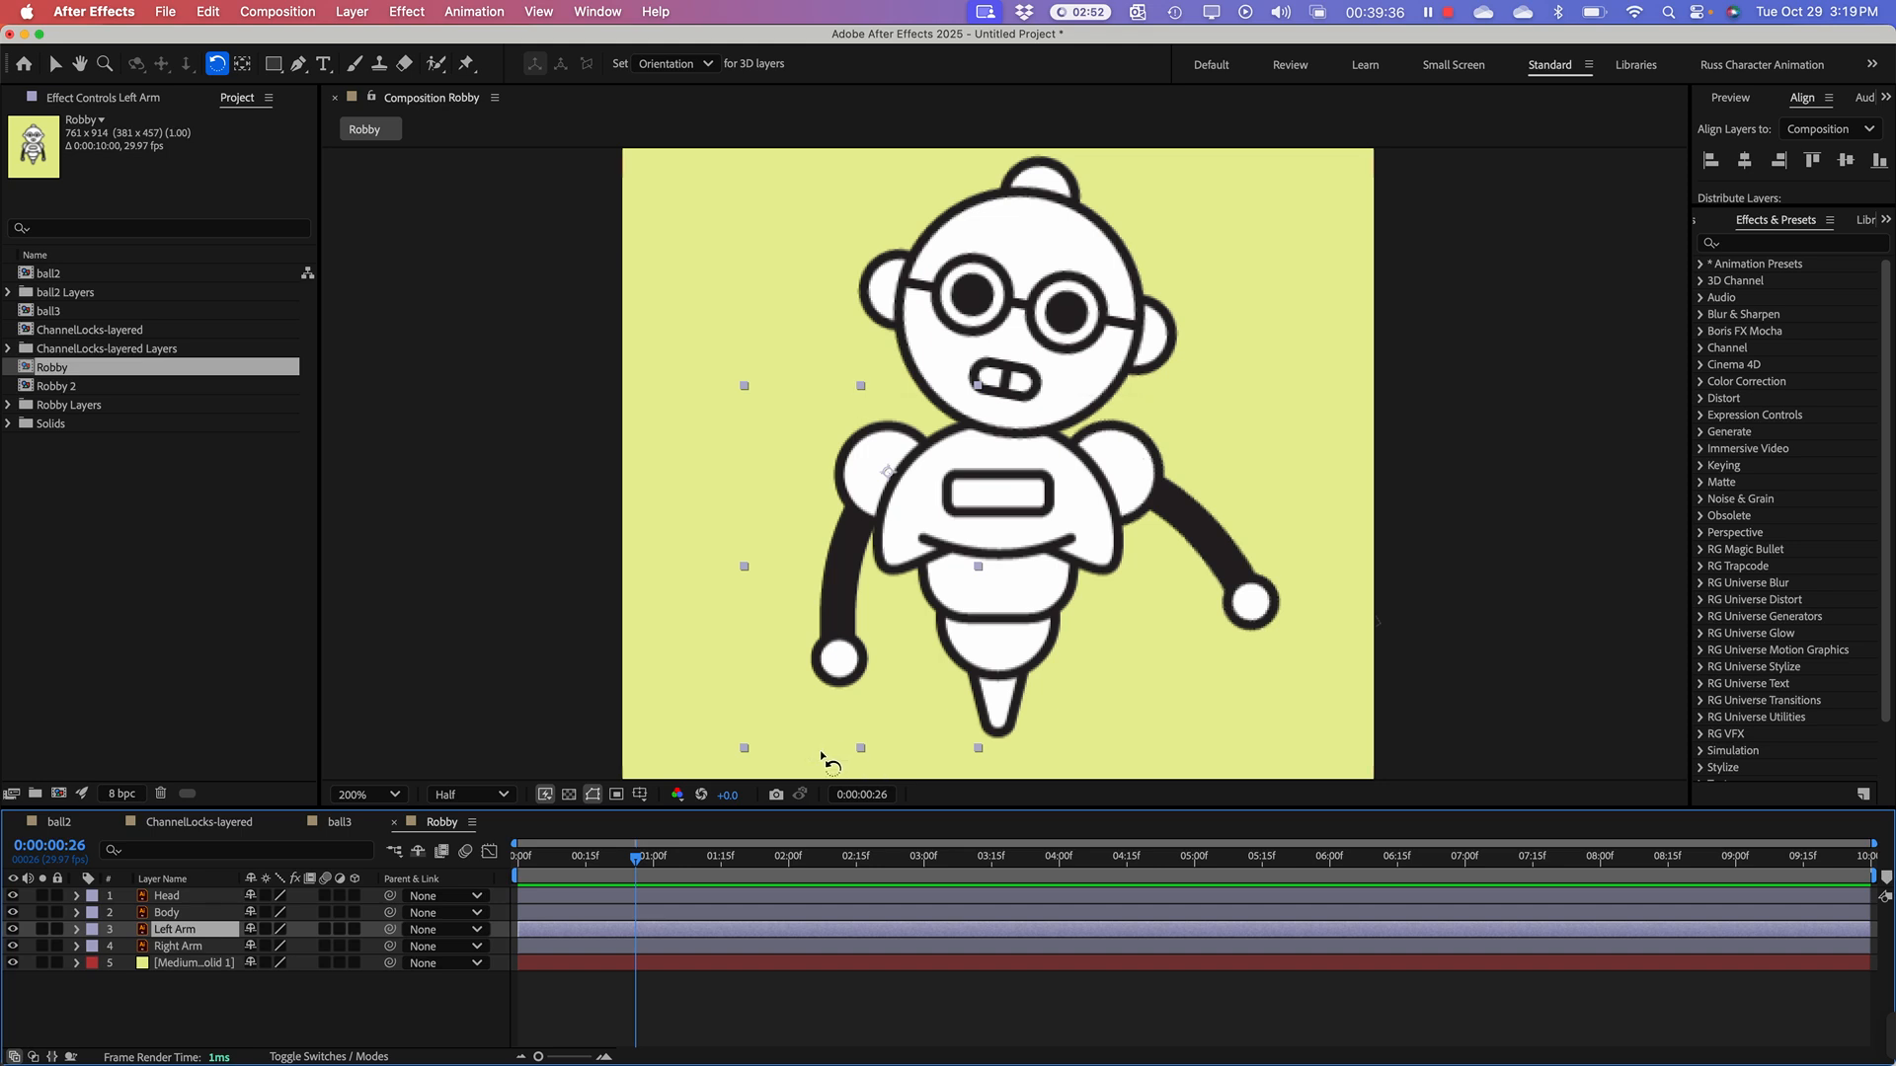
pyautogui.moveTo(740, 750); pyautogui.dragTo(803, 614)
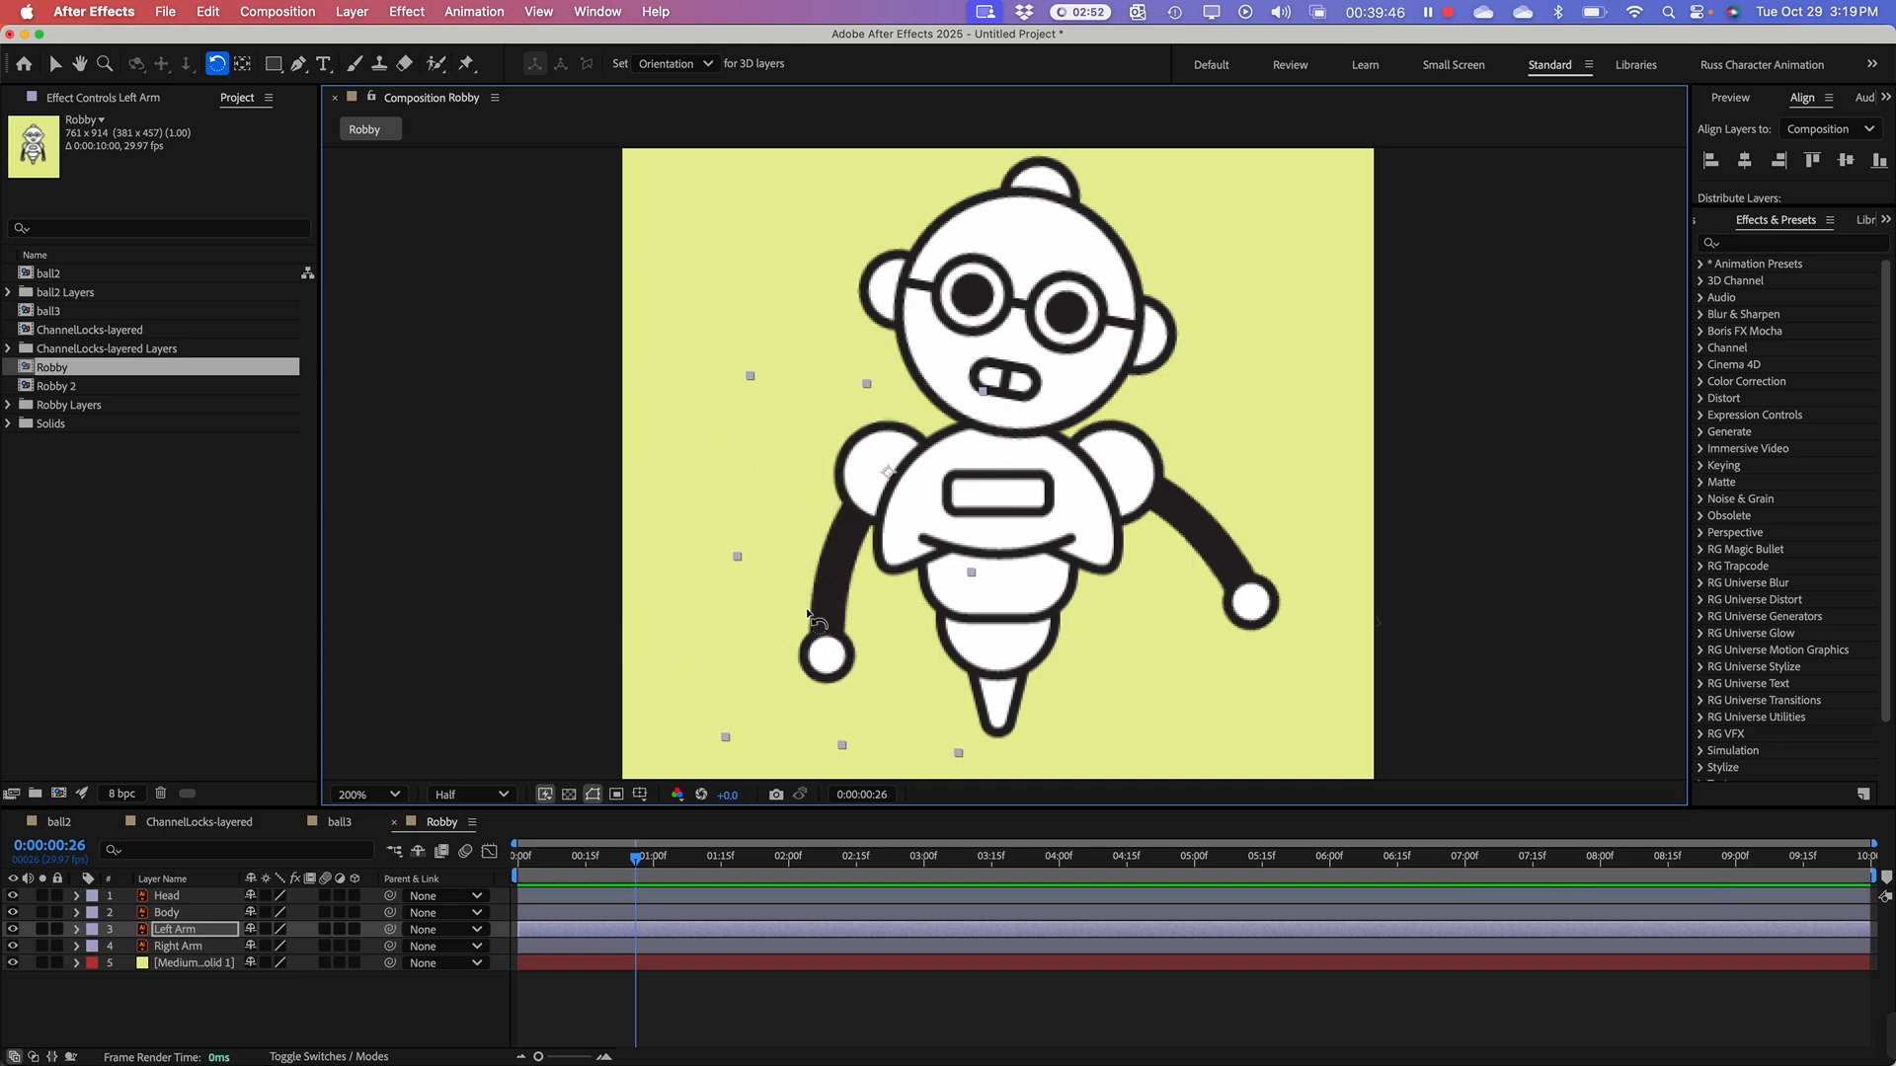
# Step: Rotate the Right Arm back down to a slight outward angle and swing the Left Arm slightly further out to match
pyautogui.click(1249, 608)
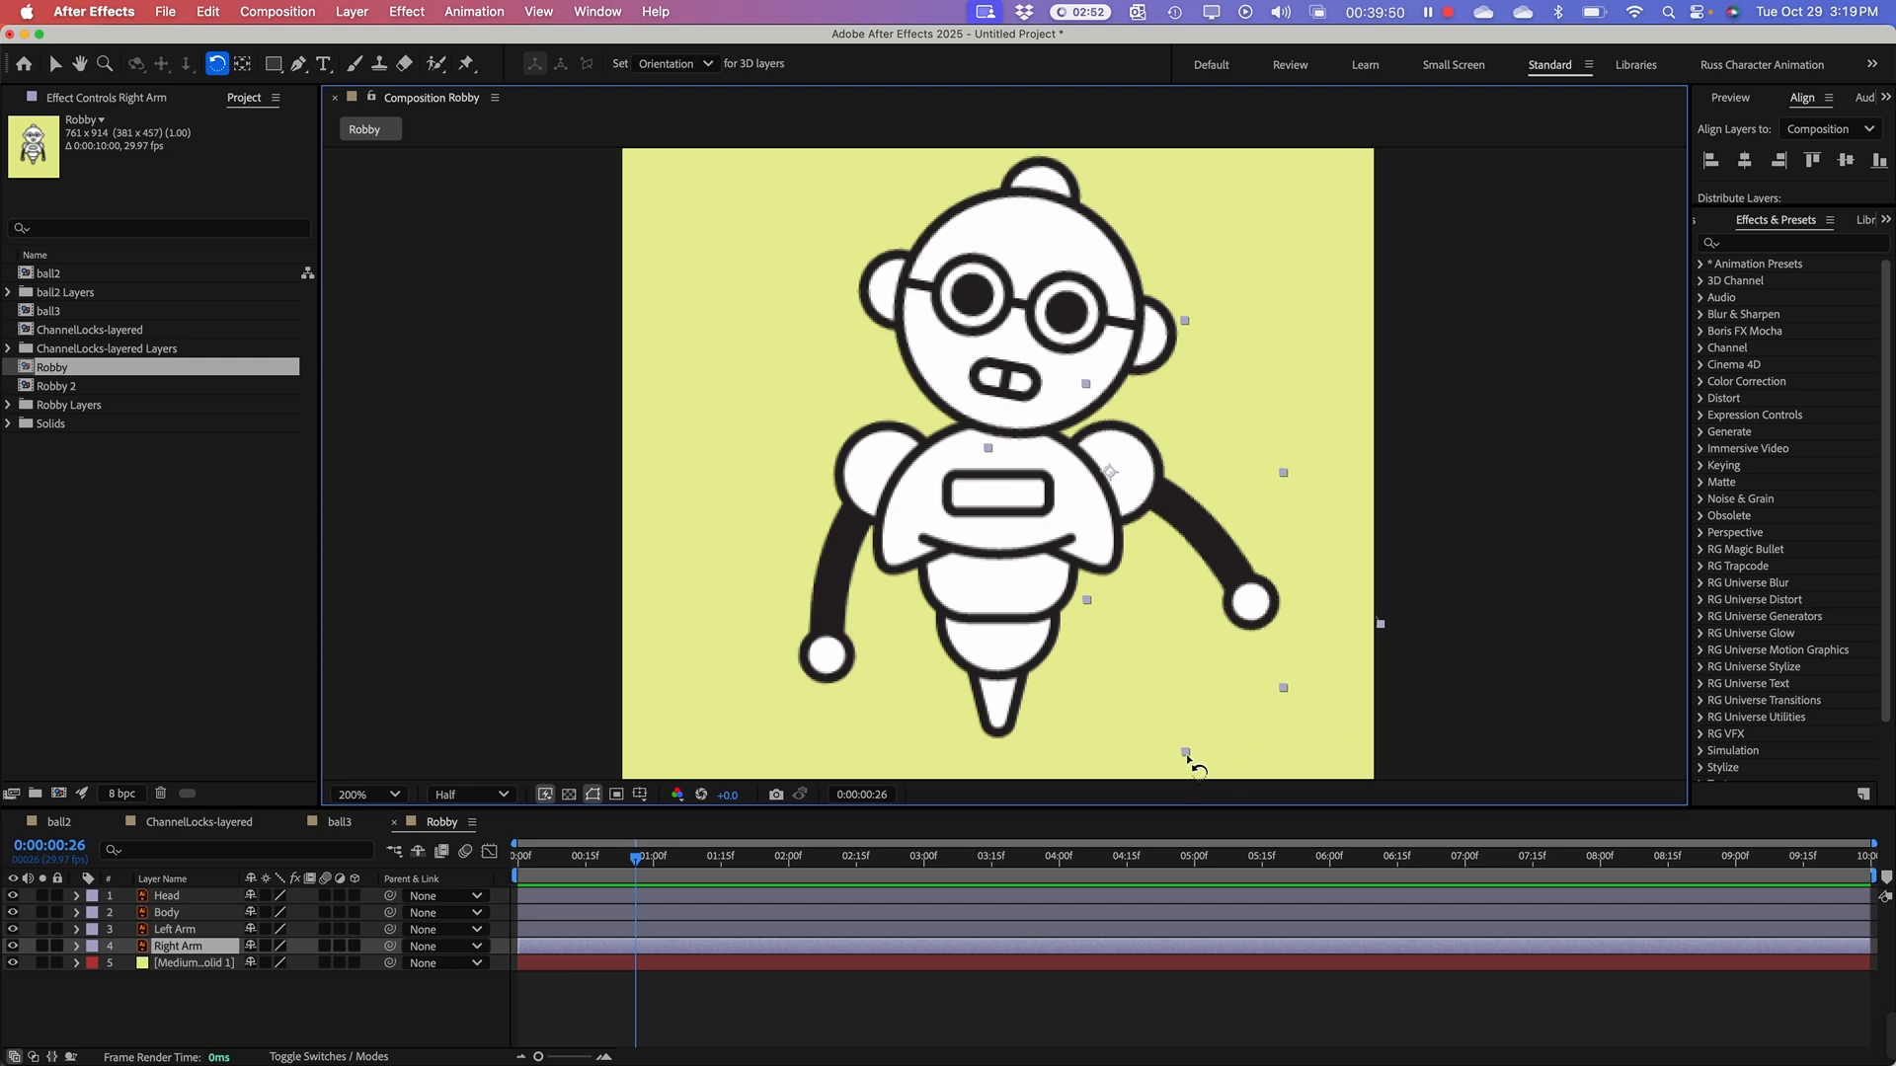
pyautogui.moveTo(1186, 756); pyautogui.dragTo(1046, 816)
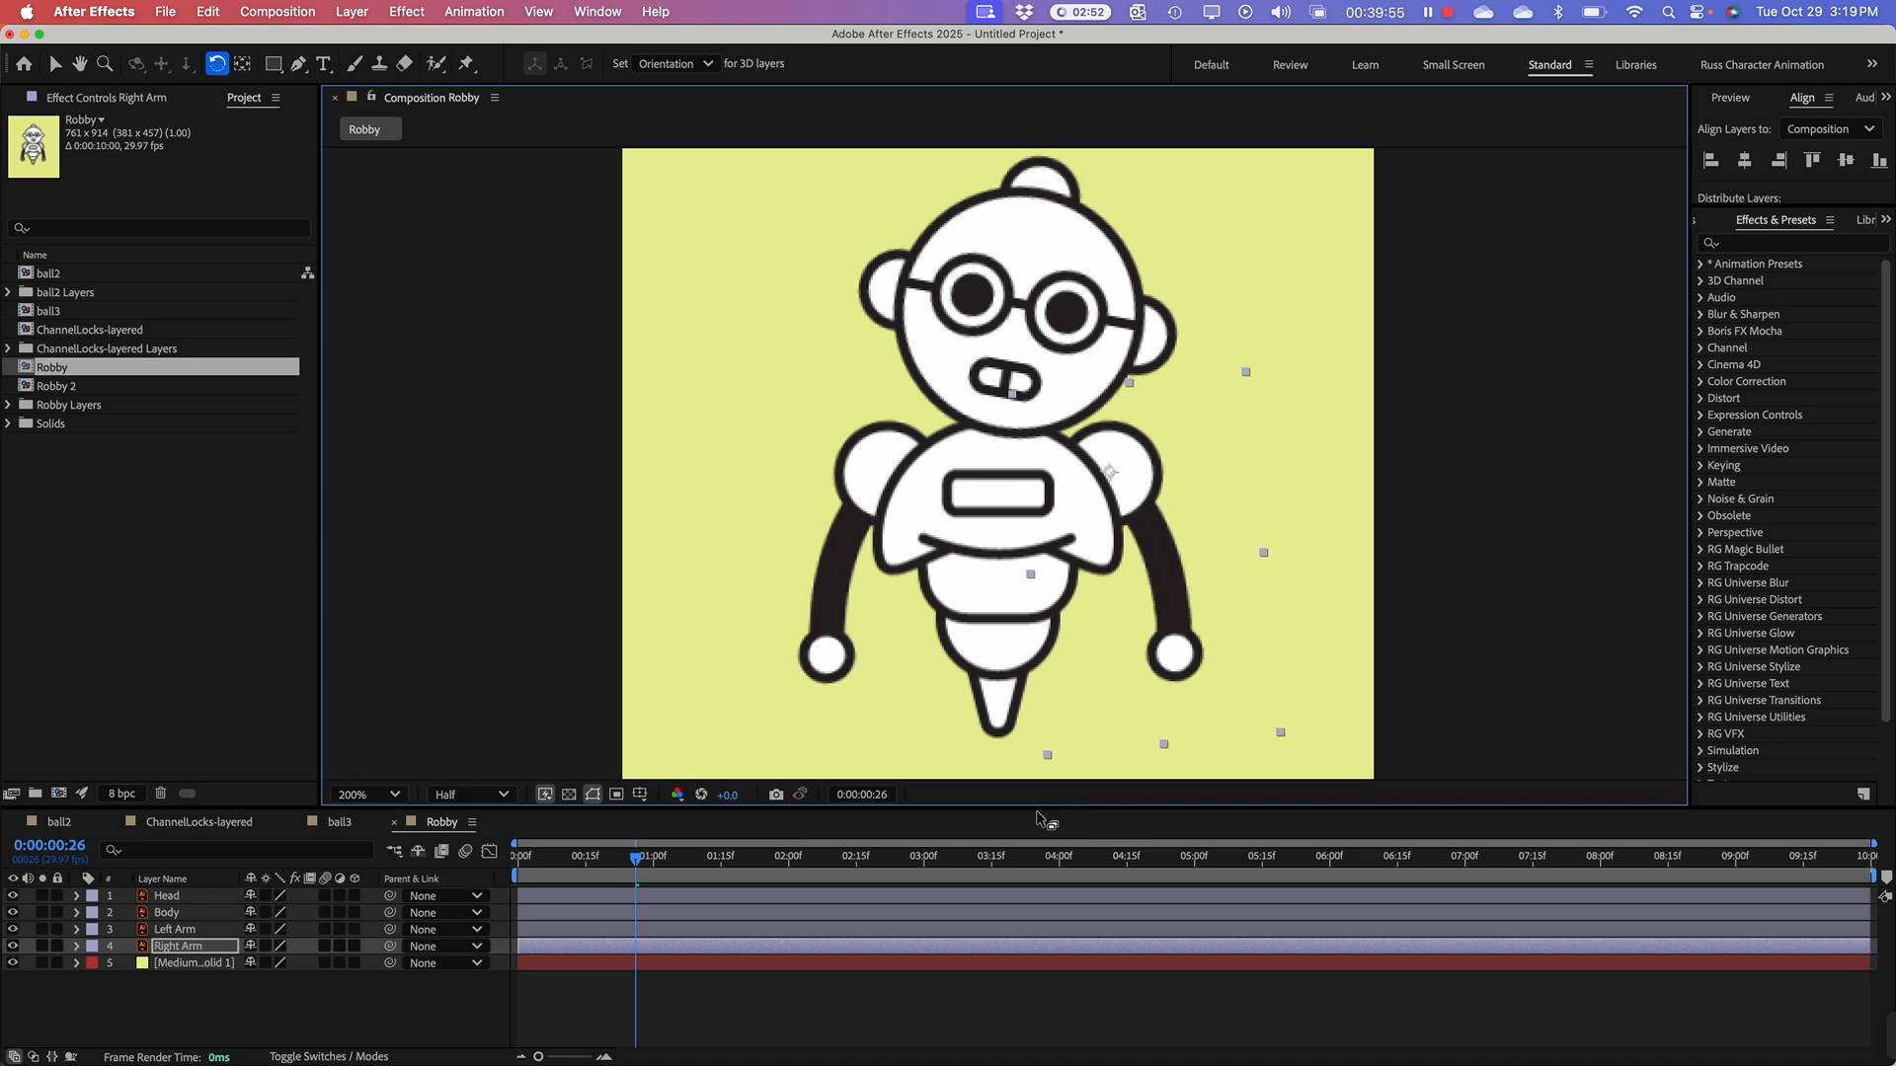
pyautogui.click(836, 669)
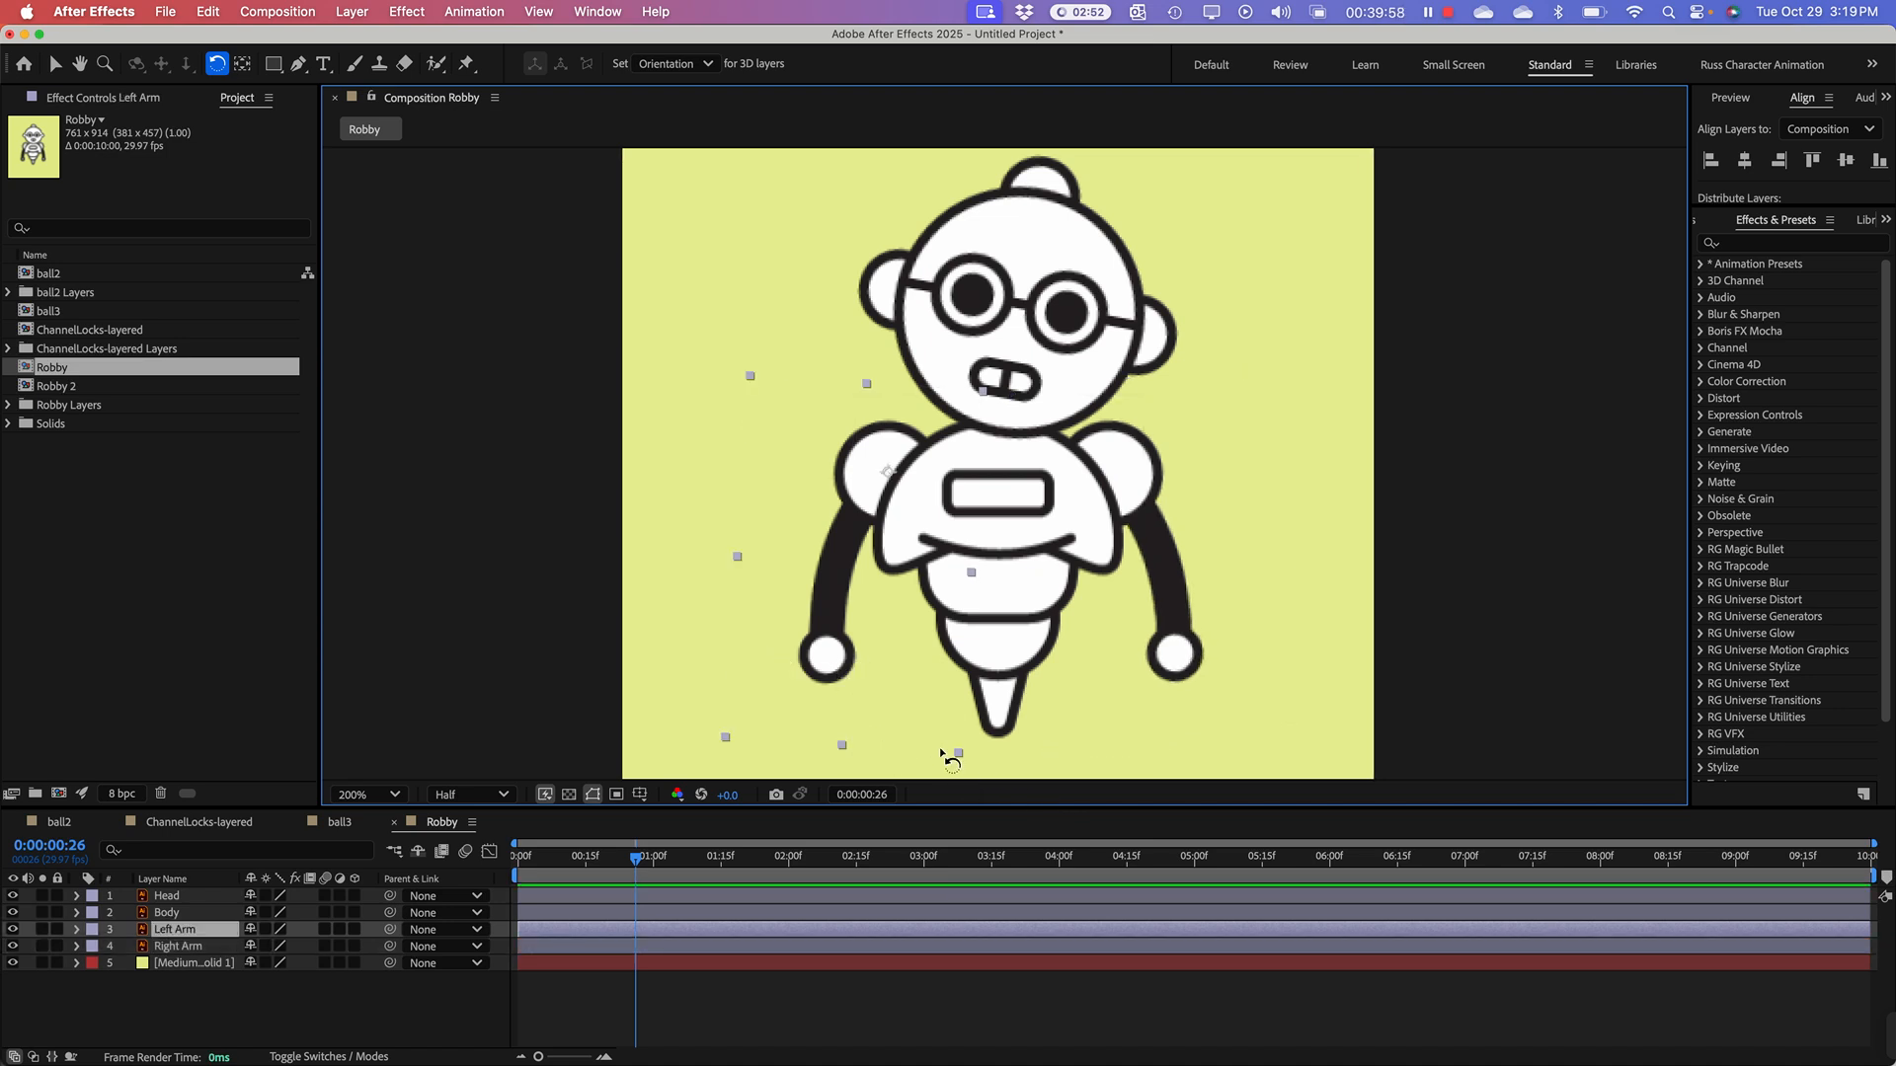
pyautogui.moveTo(965, 761)
pyautogui.mouseDown()
pyautogui.moveTo(940, 755)
pyautogui.moveTo(939, 773)
pyautogui.mouseUp()
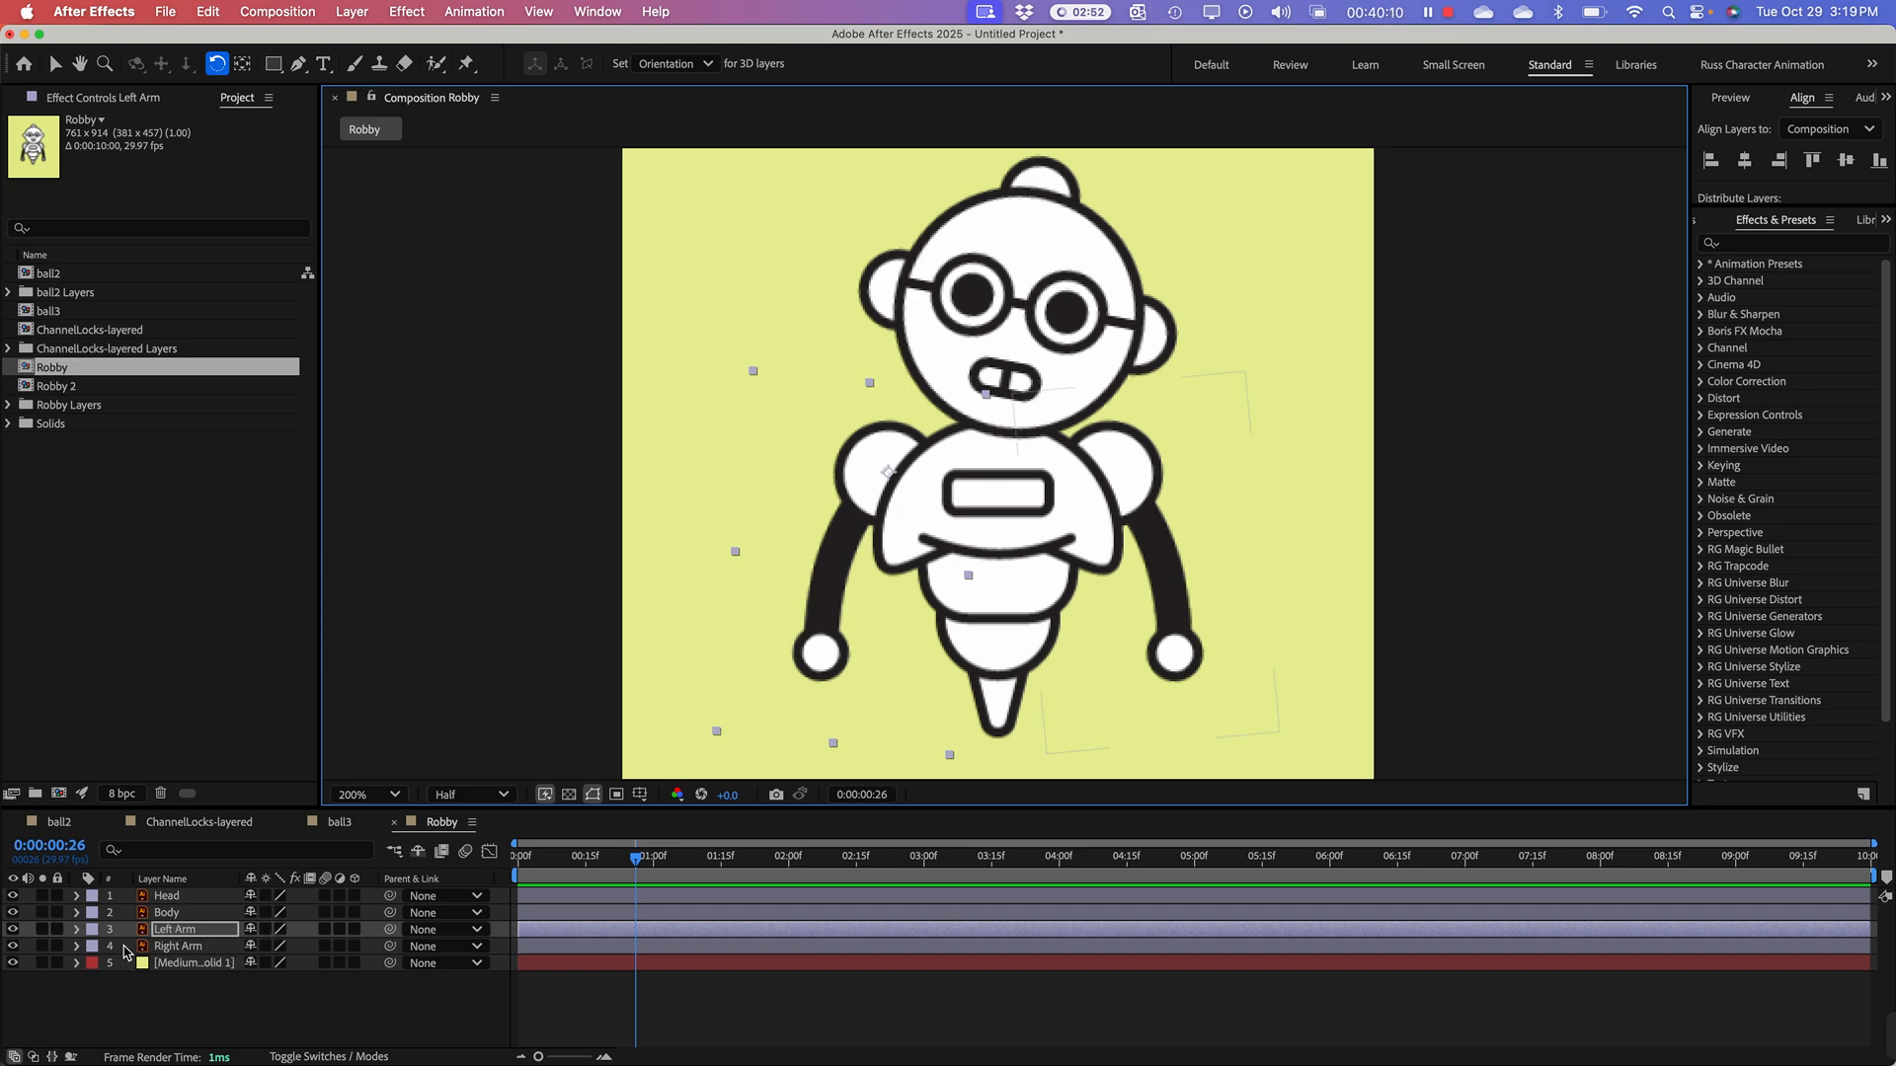
pyautogui.click(164, 932)
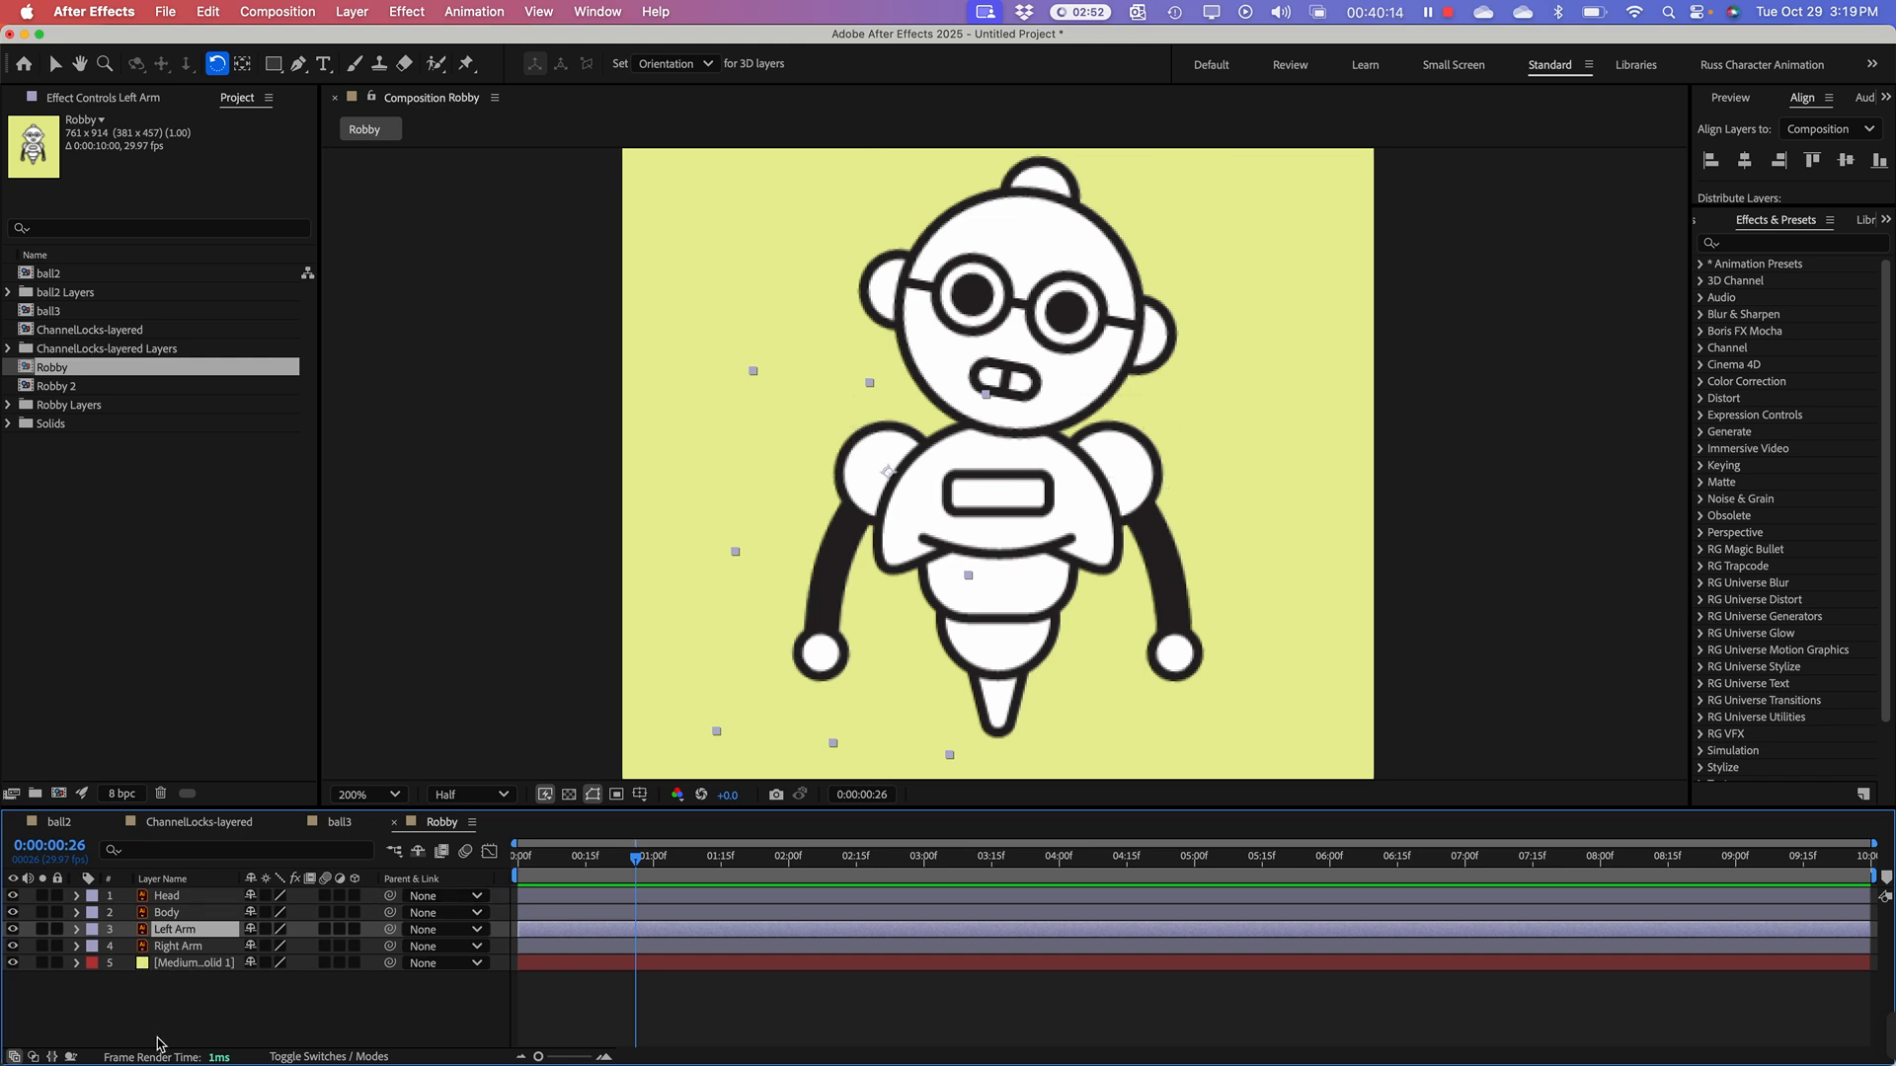
pyautogui.press('super+d')
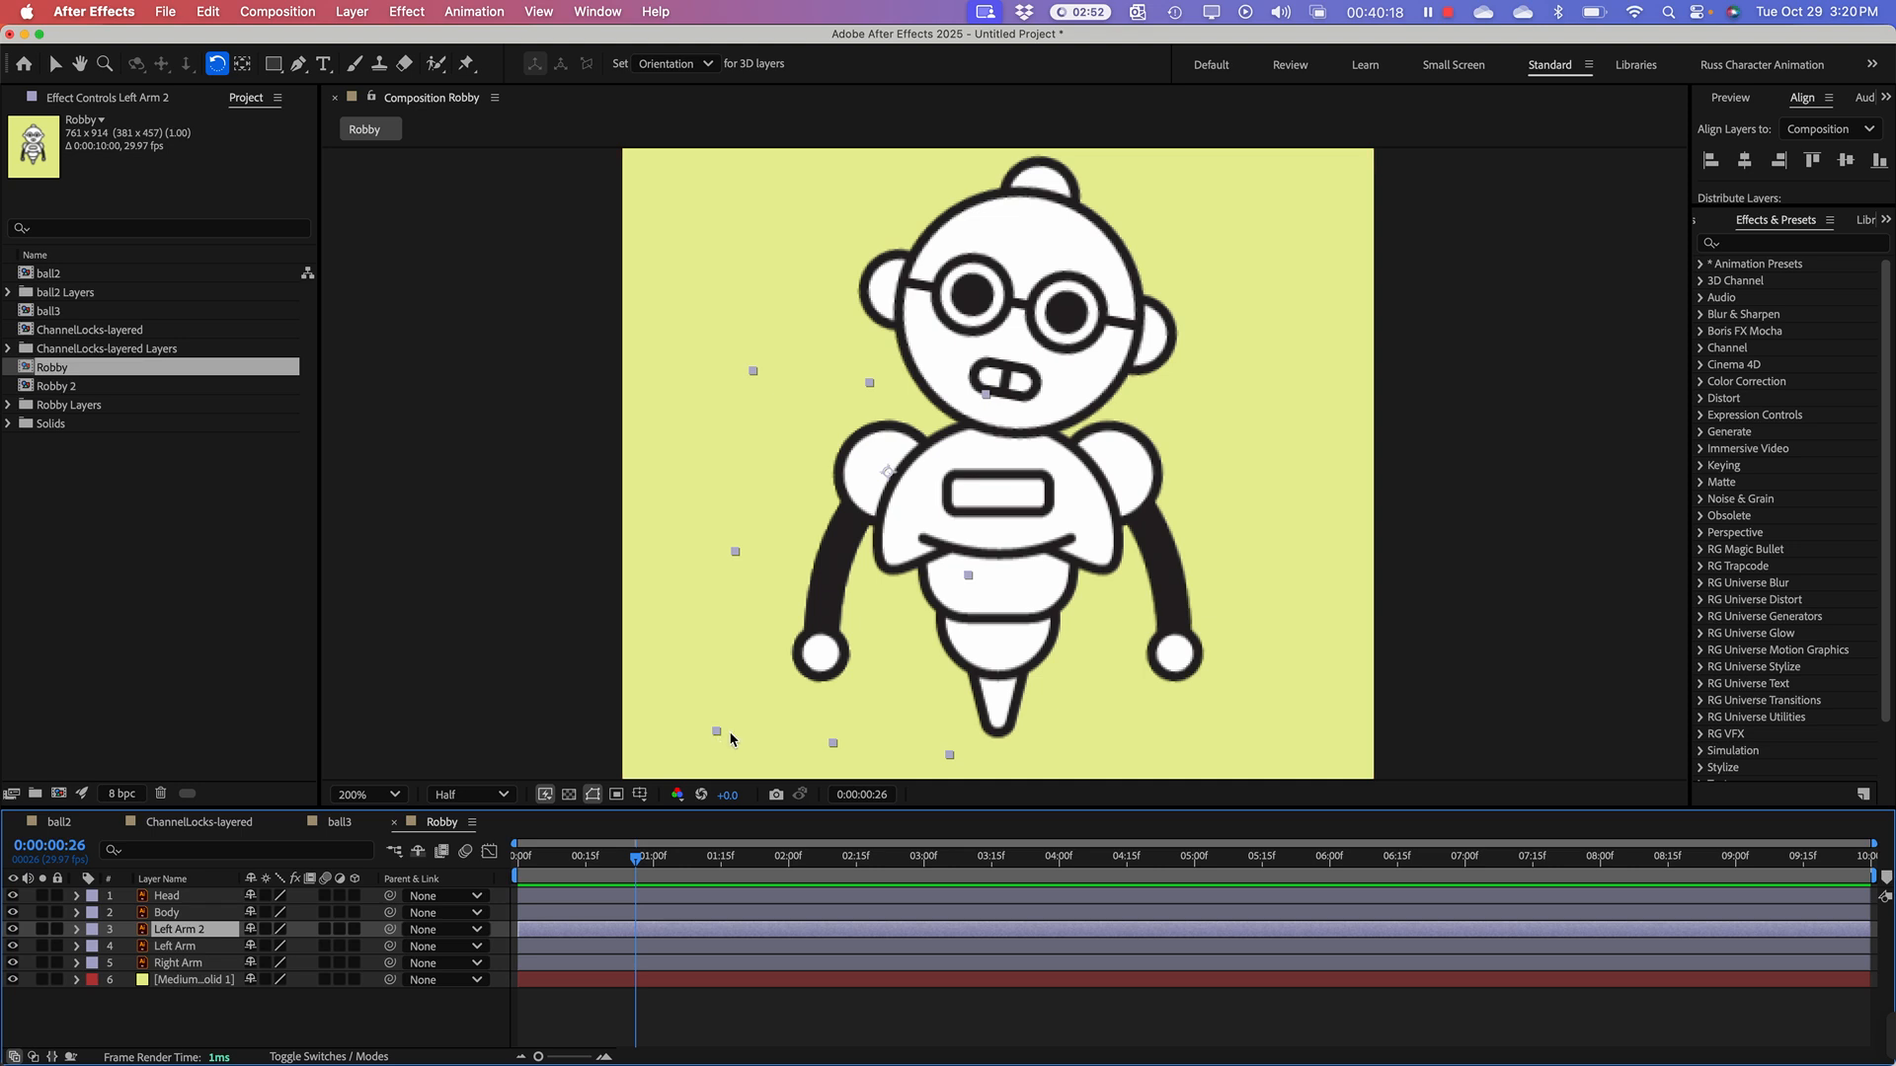
pyautogui.press('super+z')
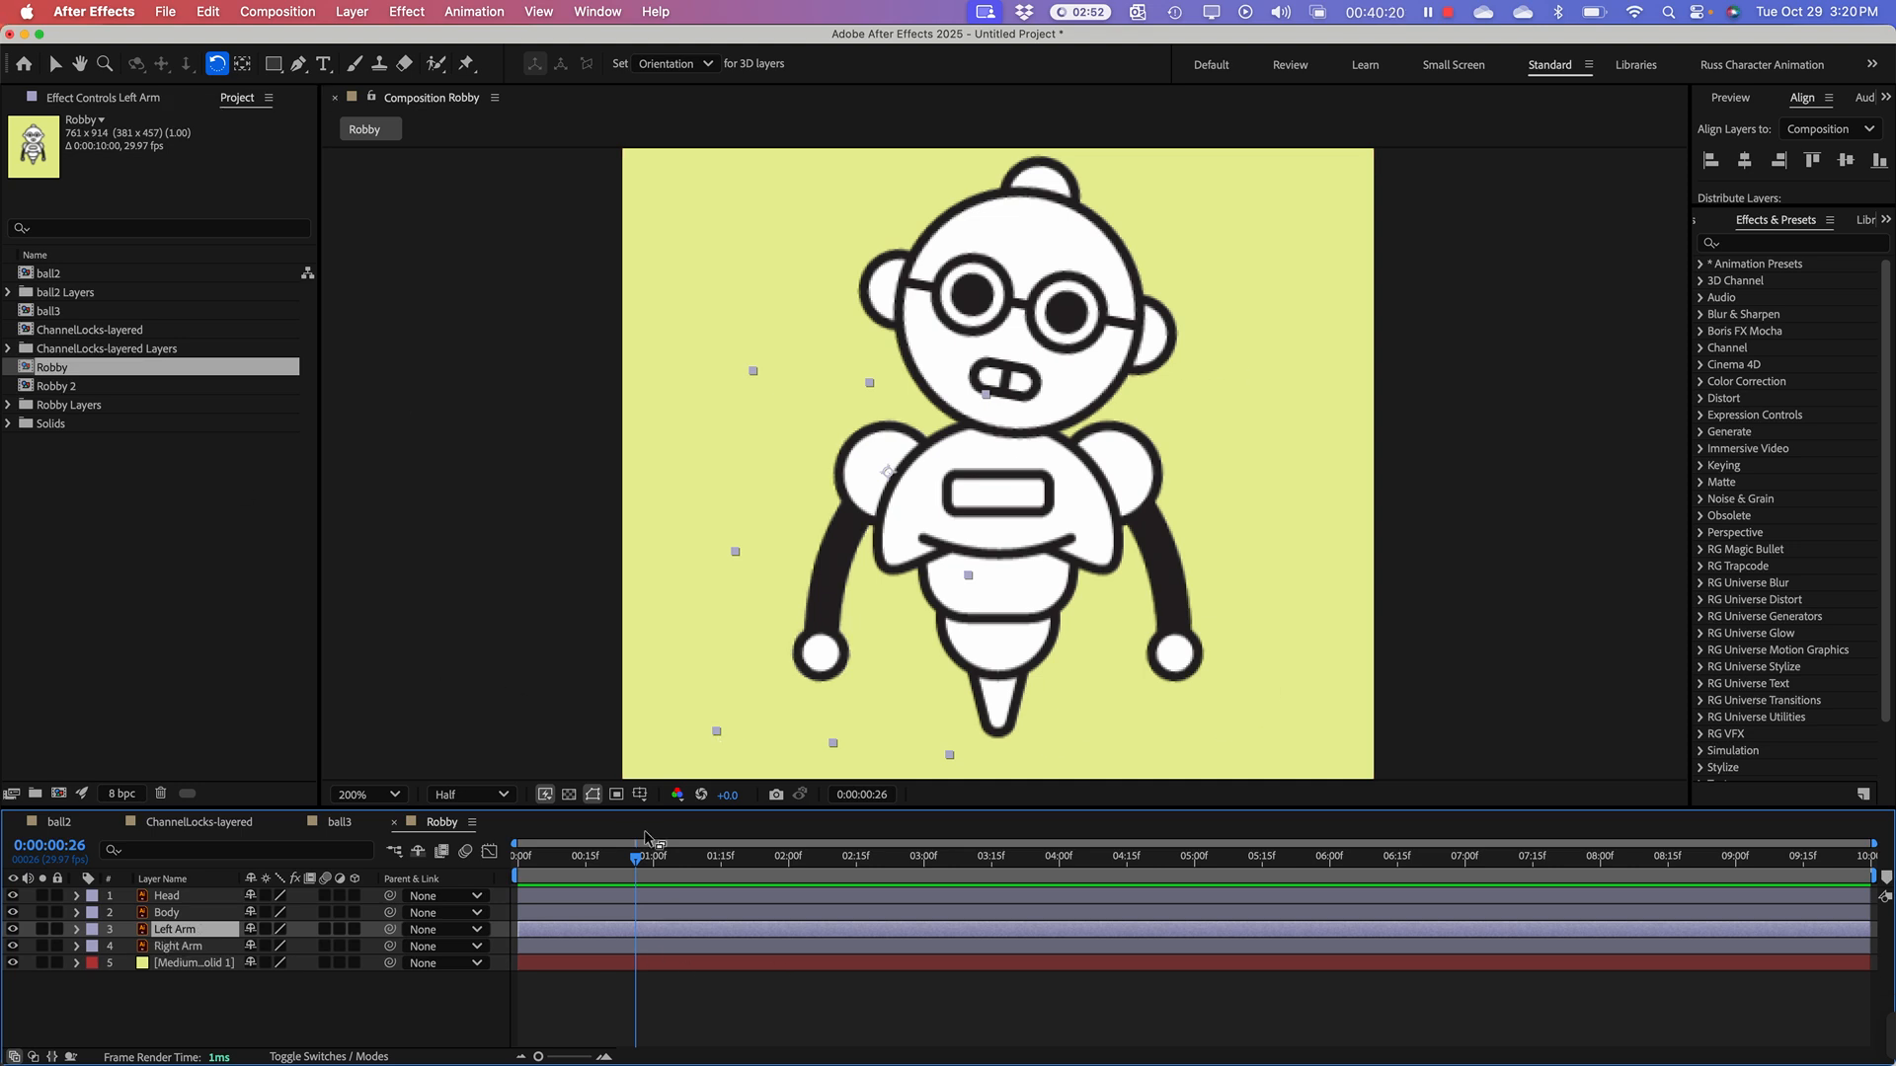
# Step: Trim the end of the Left Arm layer at frame 0:00:00:01, leaving a two-frame clip at the start of the composition
pyautogui.moveTo(1874, 844); pyautogui.dragTo(675, 845)
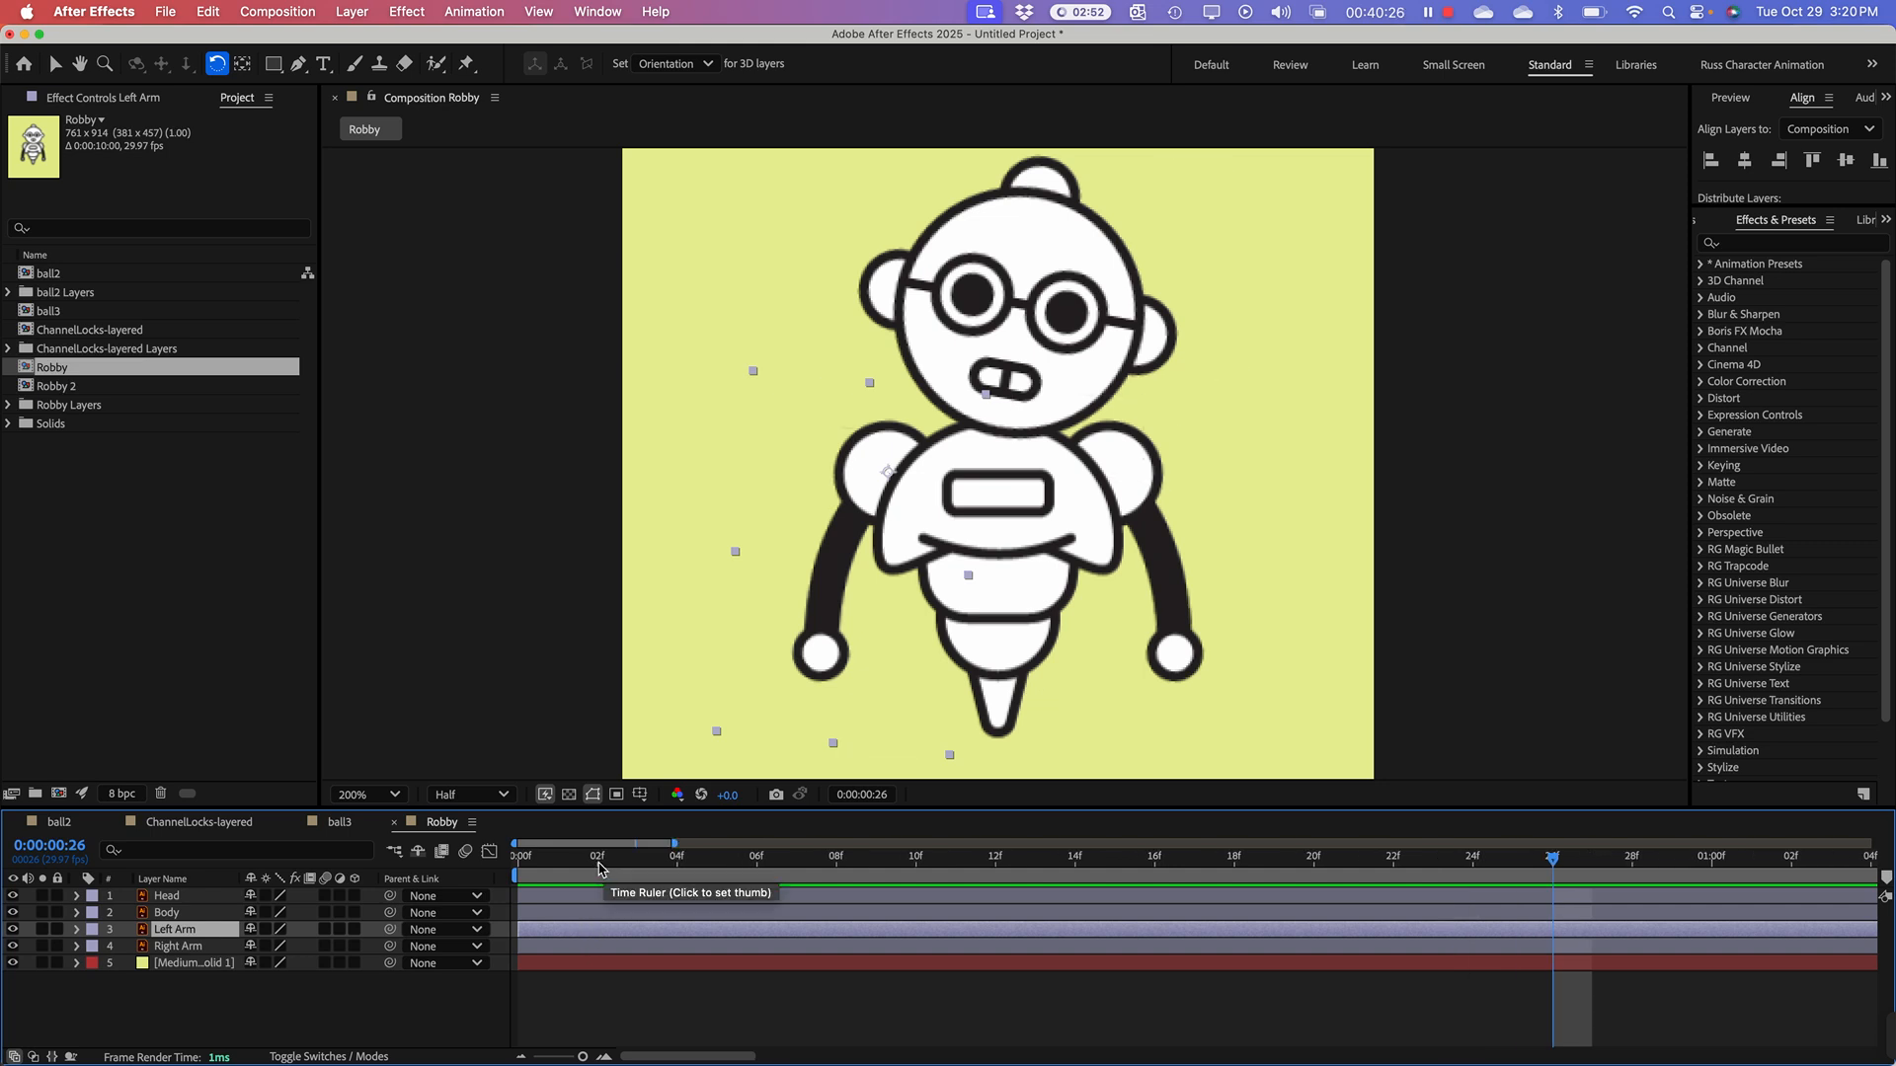
pyautogui.click(599, 868)
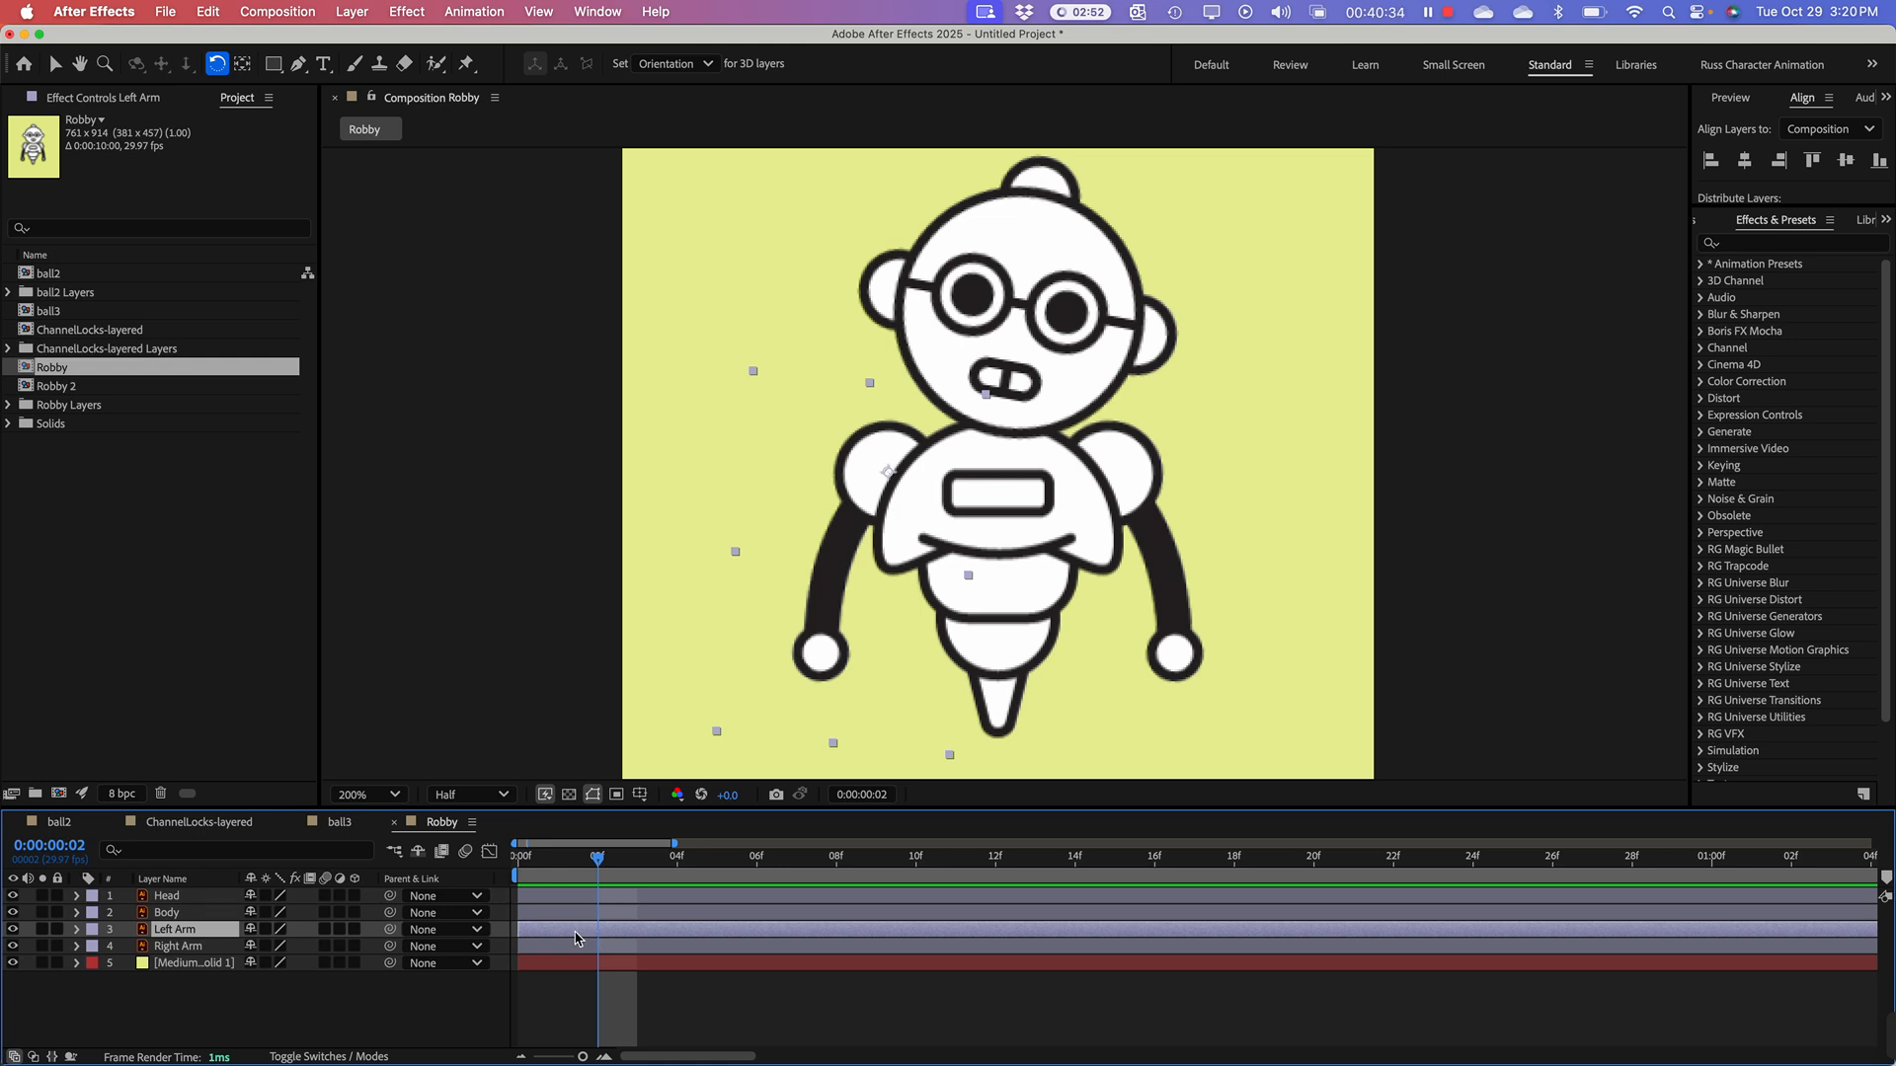
pyautogui.hotkey('alt', ']')
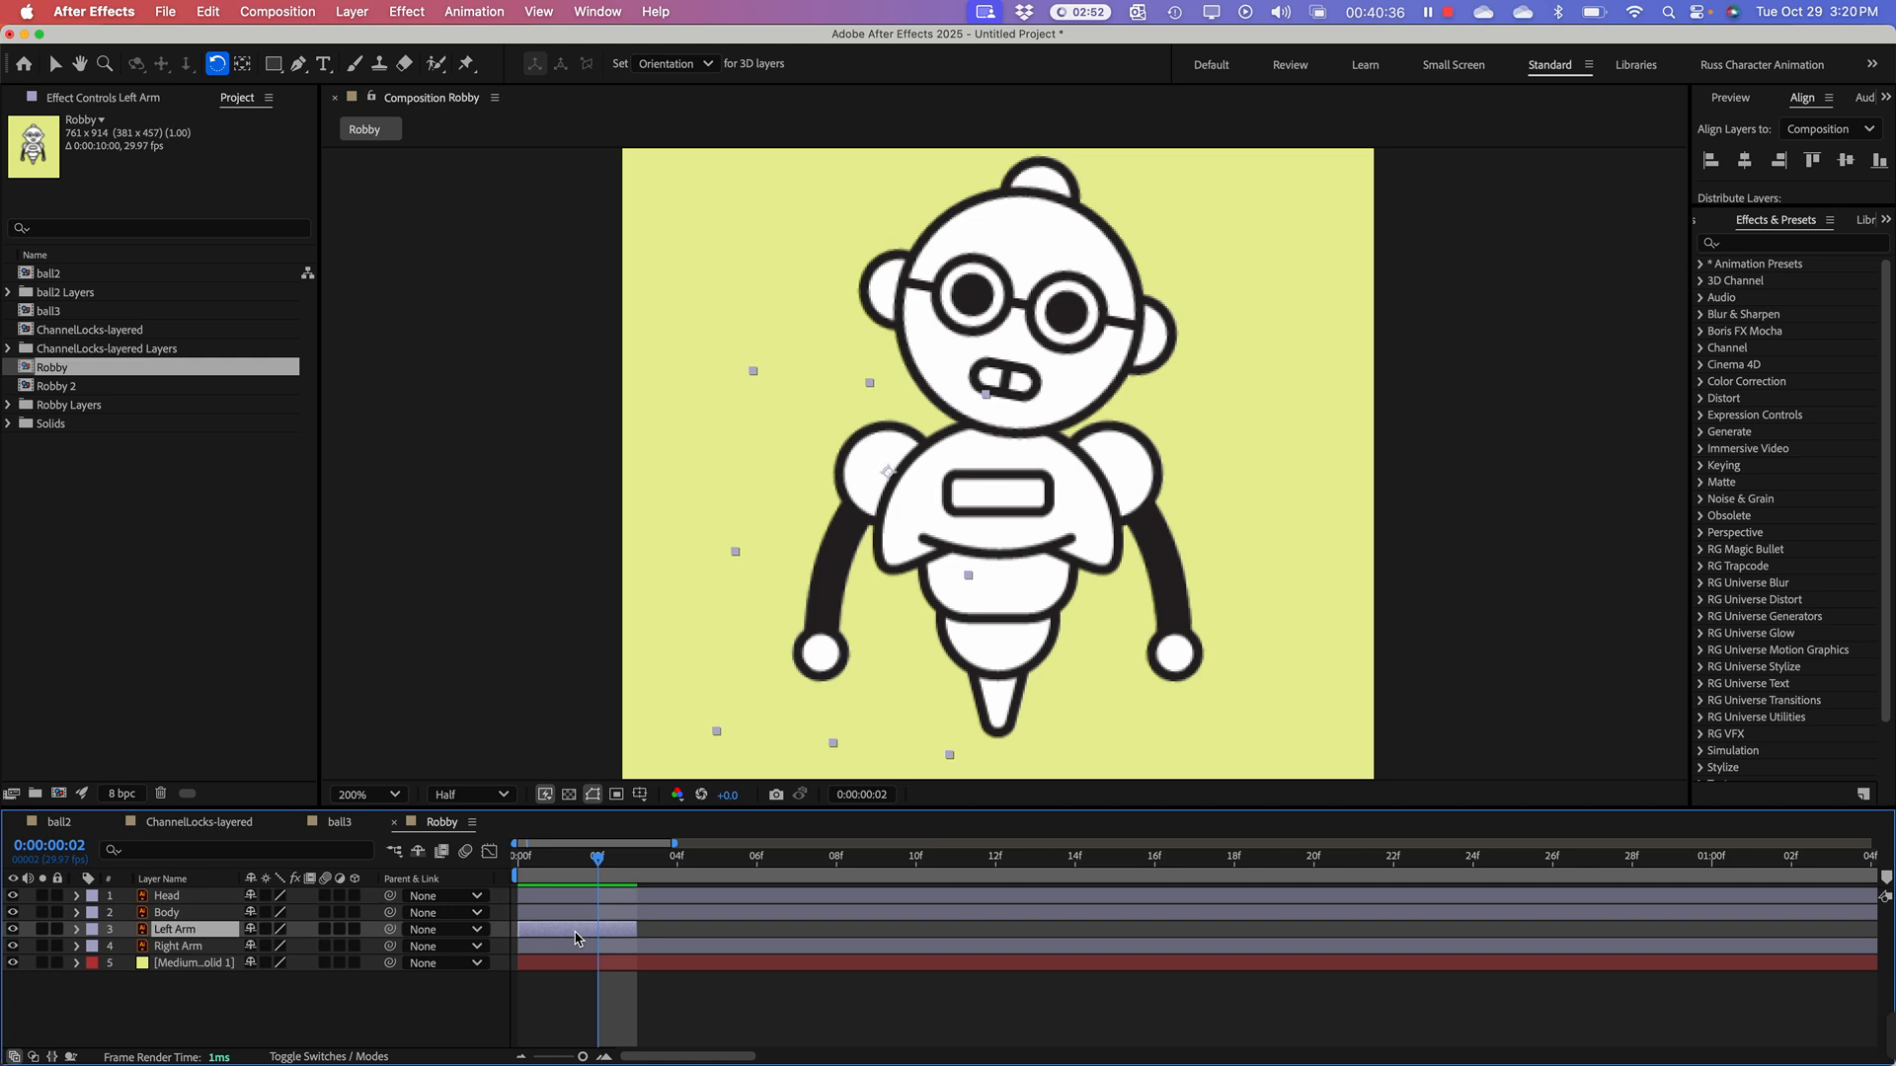
pyautogui.press('super+z')
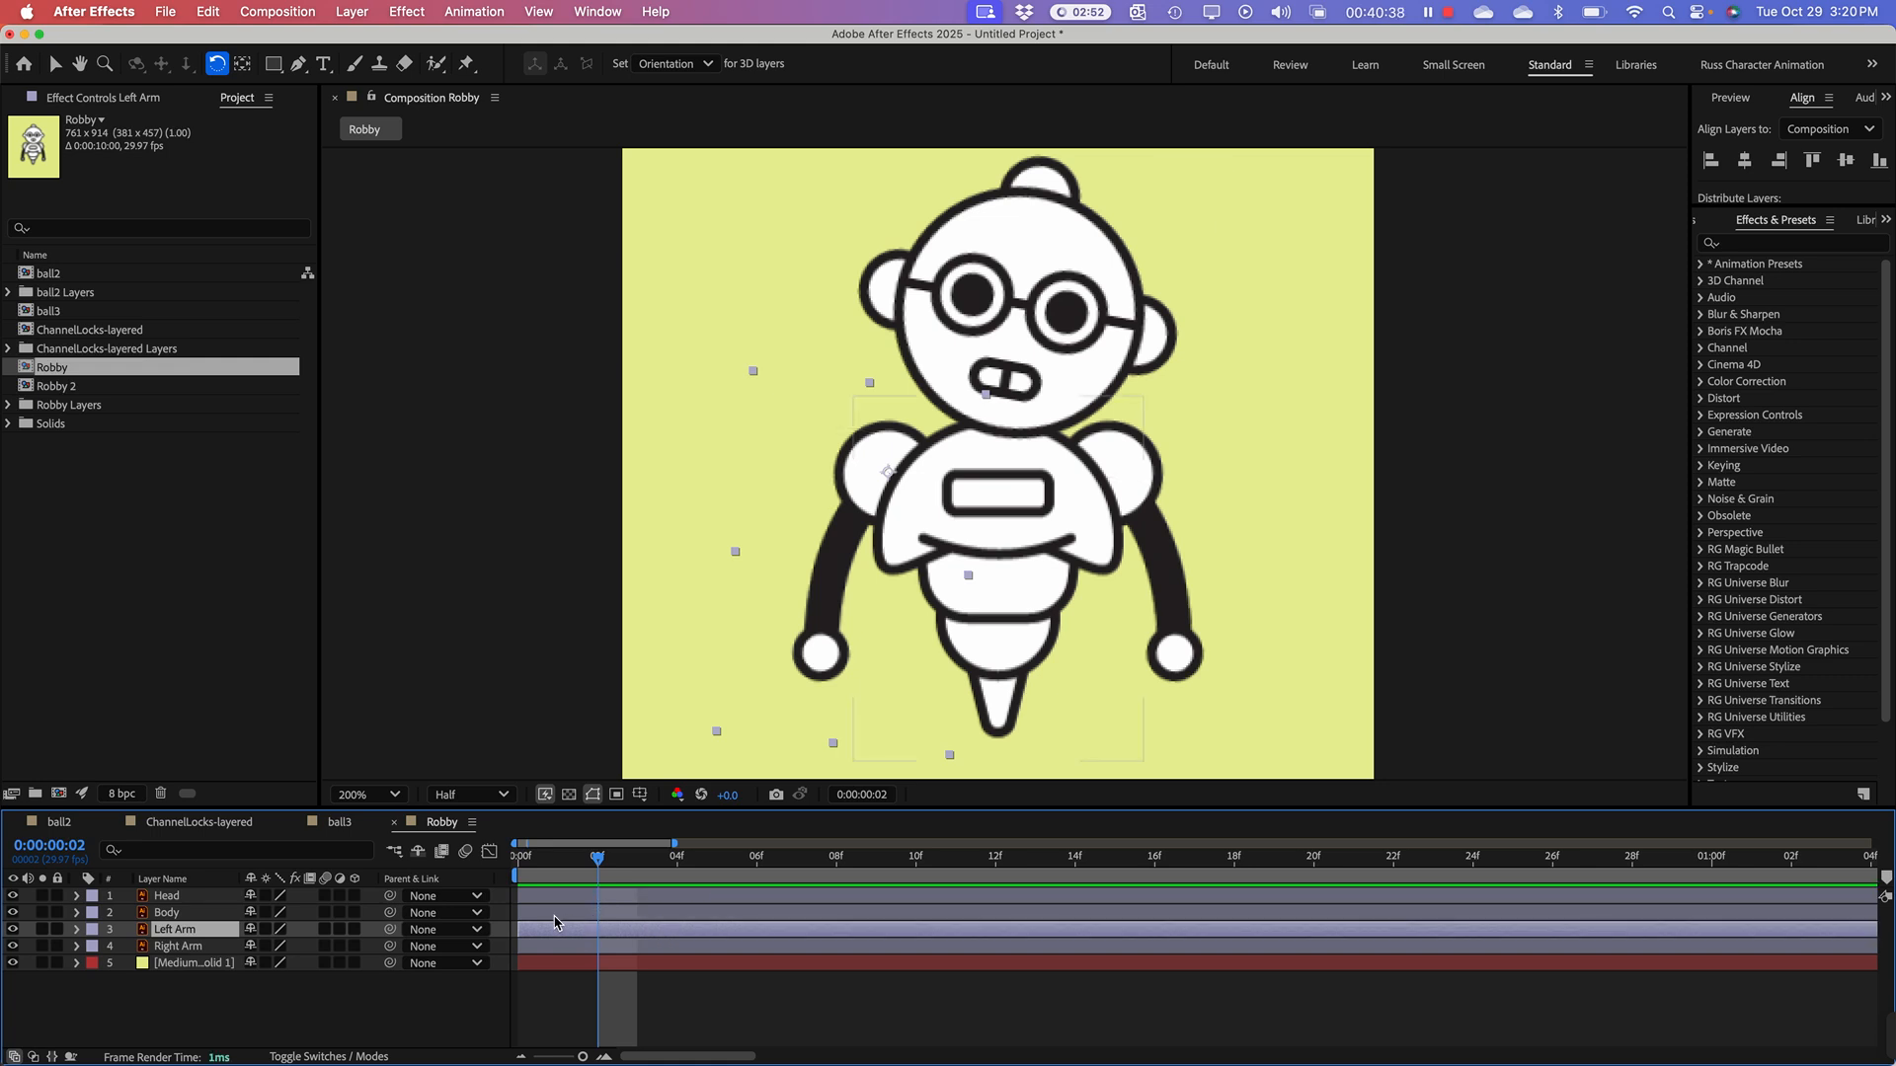
pyautogui.click(564, 866)
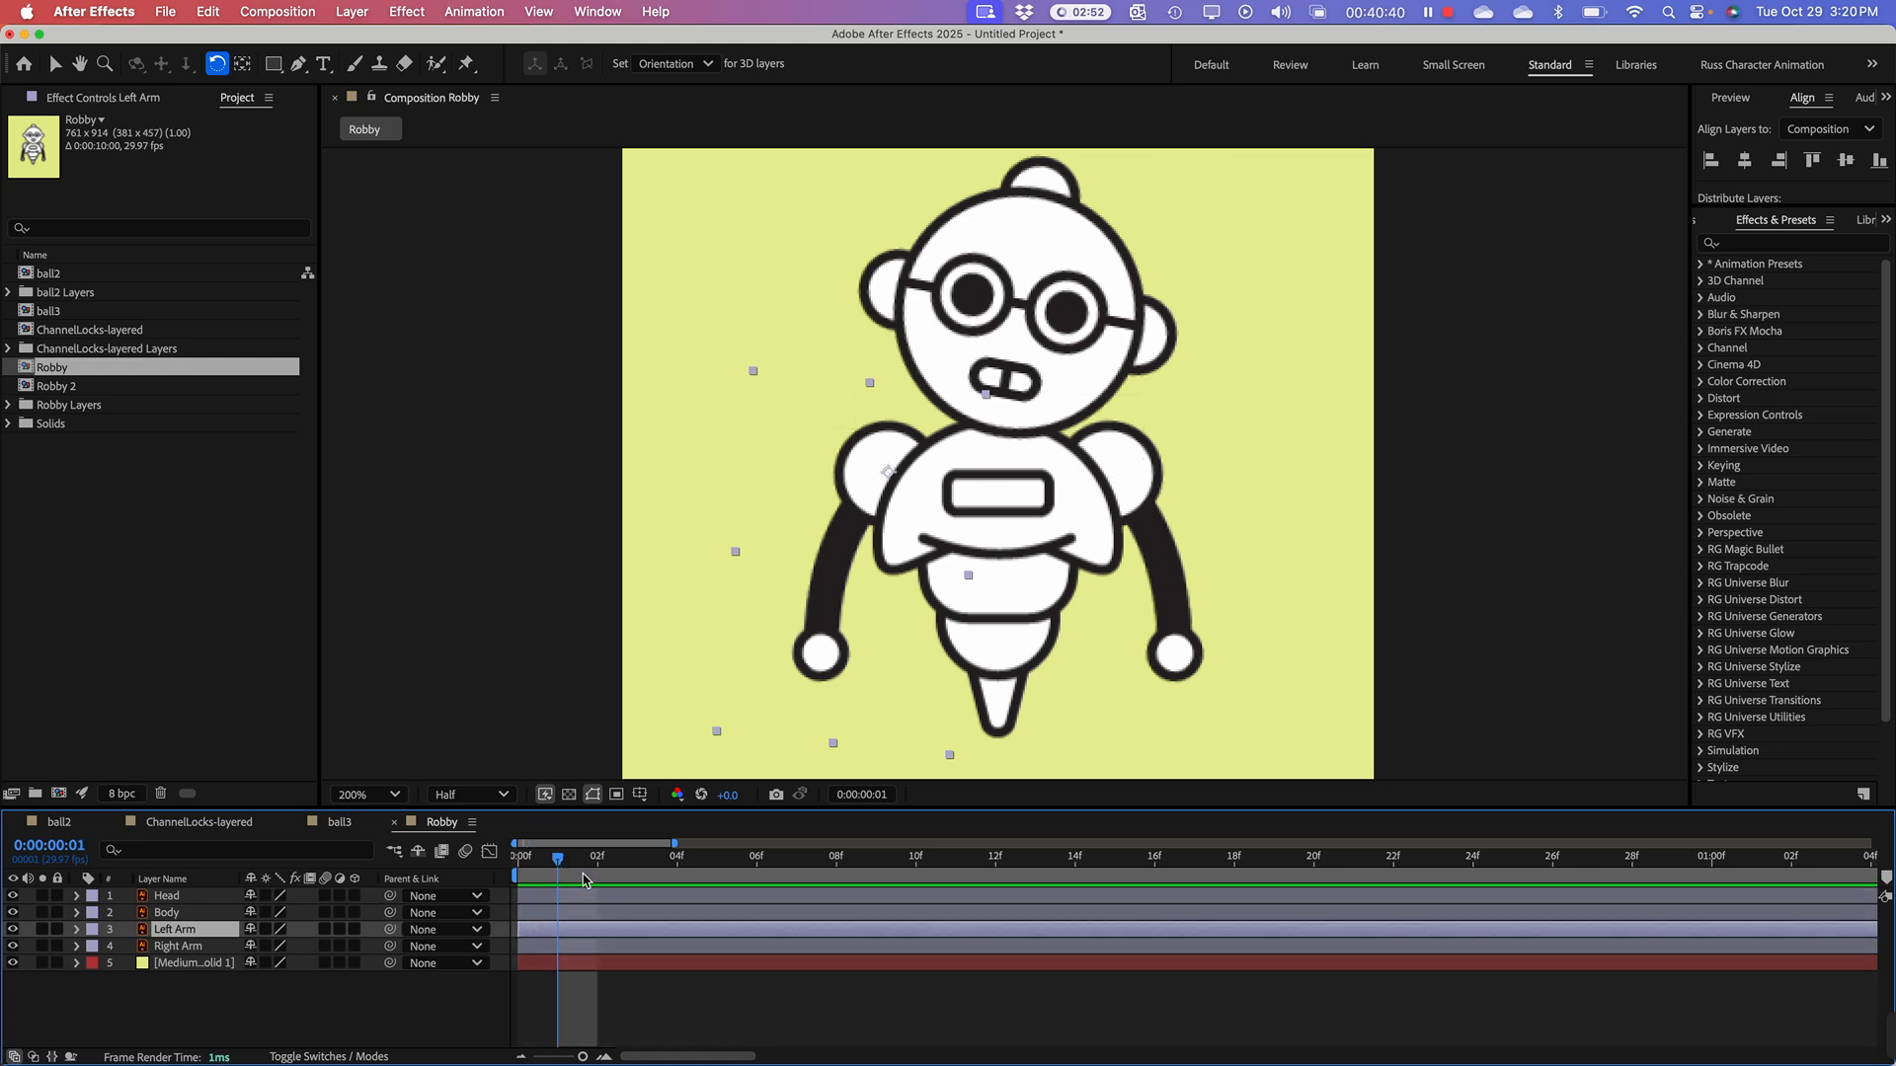
pyautogui.hotkey('alt', ']')
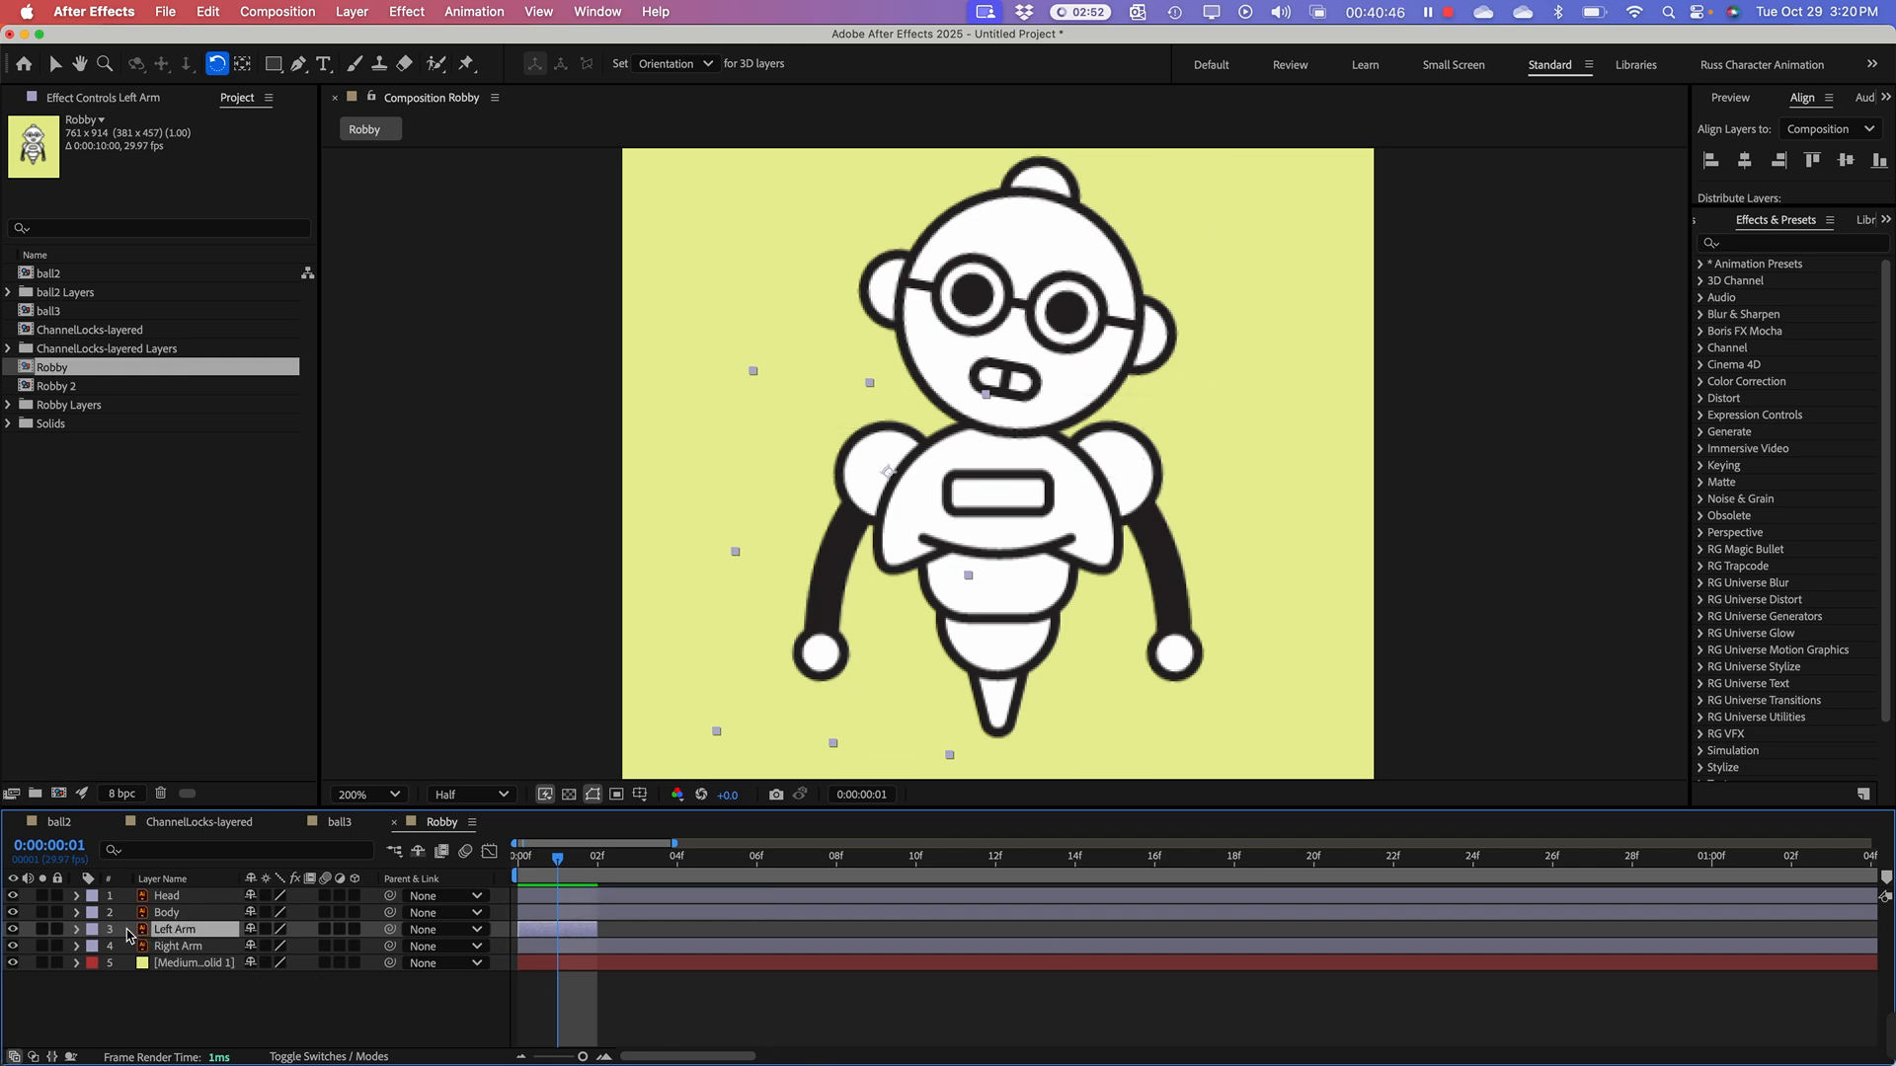
# Step: Duplicate the trimmed Left Arm three times, rotating each new copy further outward and upward around the shoulder until the last rises above it
pyautogui.press('super+d')
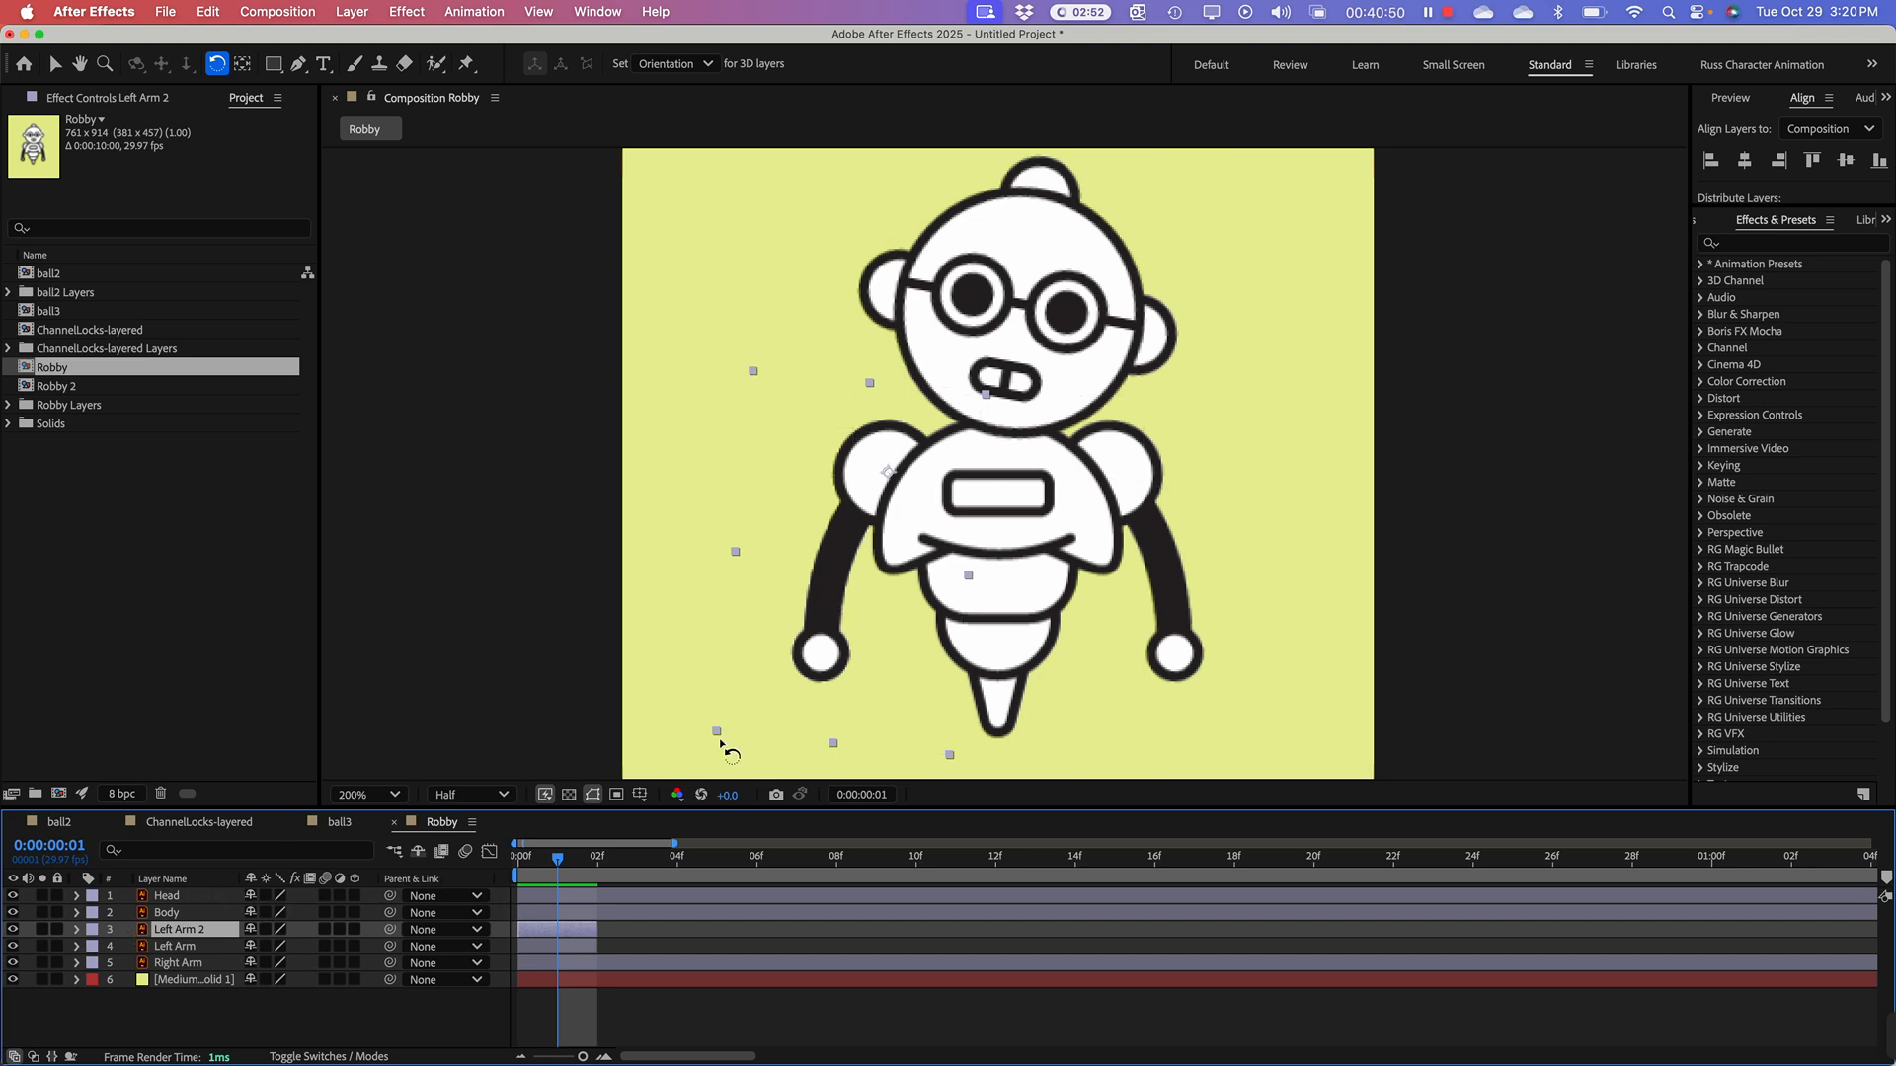
pyautogui.moveTo(727, 746); pyautogui.dragTo(653, 586)
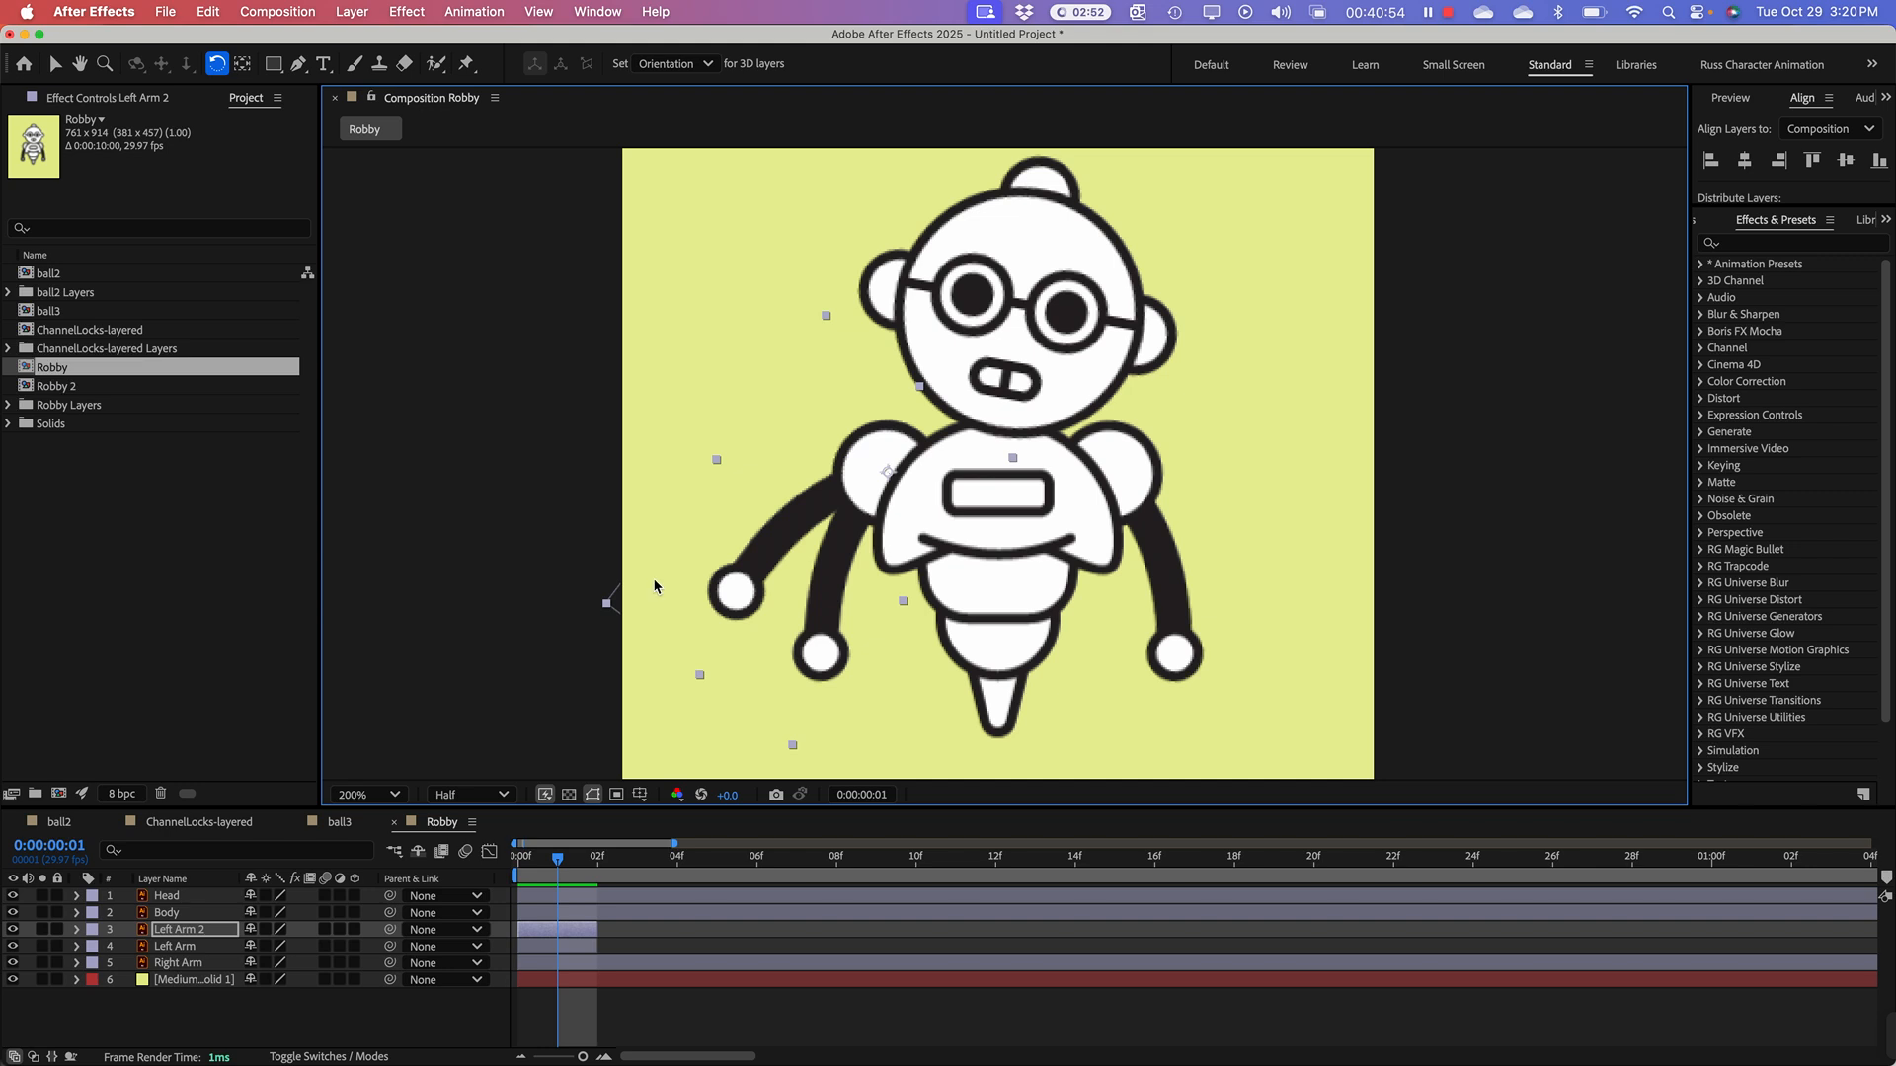
pyautogui.press('super+d')
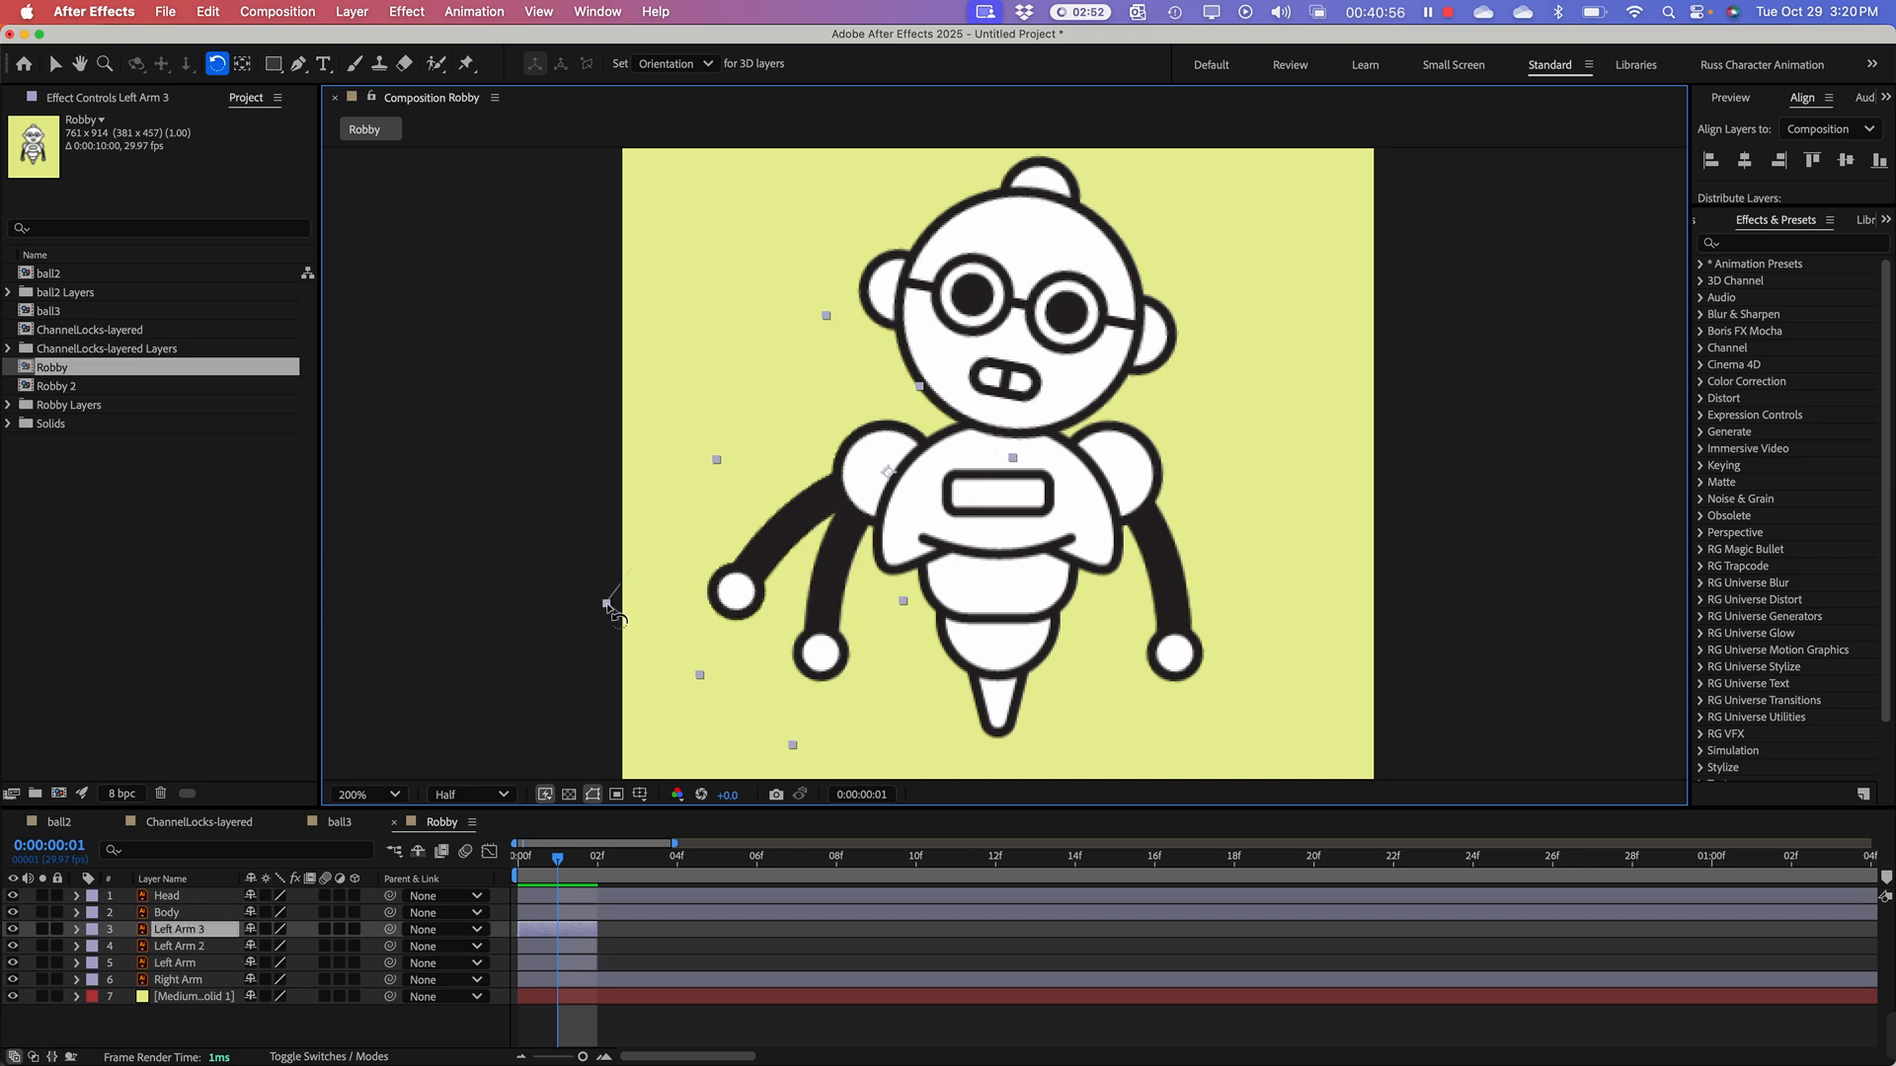
pyautogui.moveTo(609, 606); pyautogui.dragTo(608, 412)
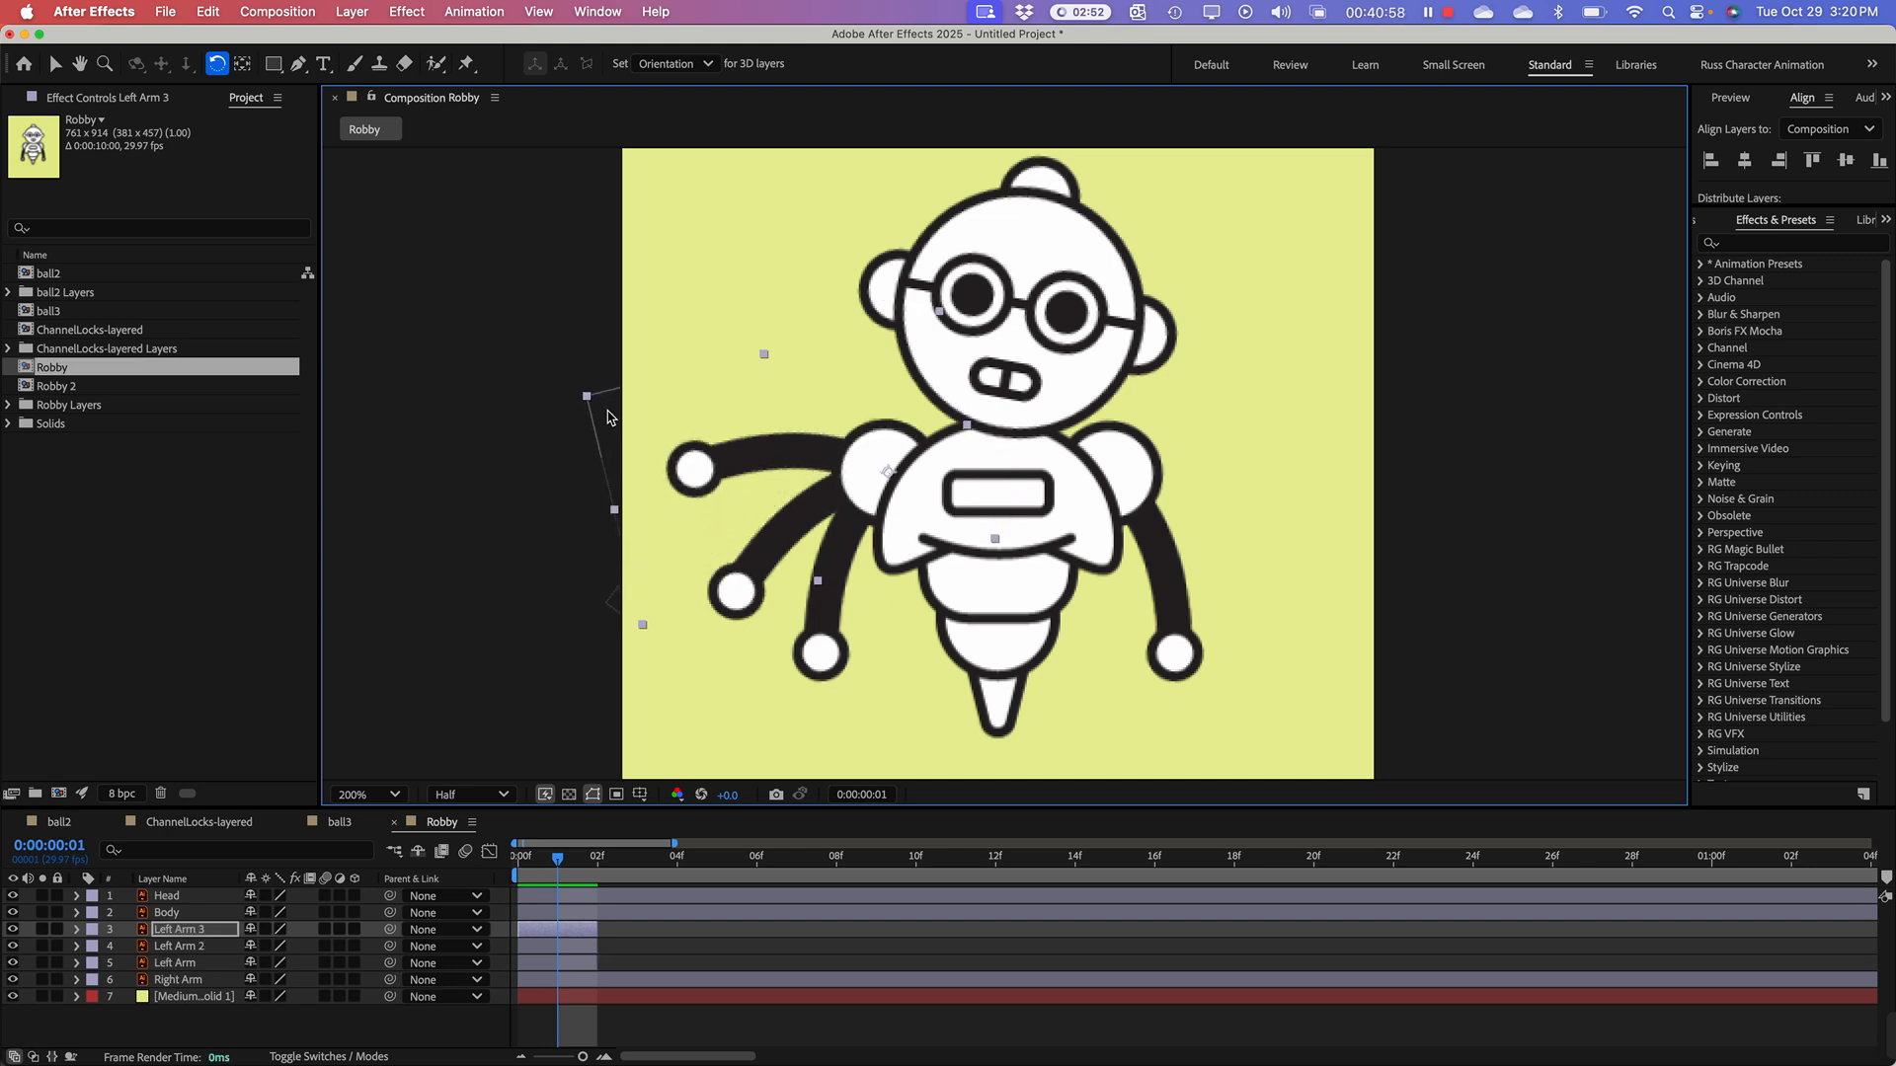
pyautogui.press('super+d')
pyautogui.moveTo(591, 395); pyautogui.dragTo(643, 252)
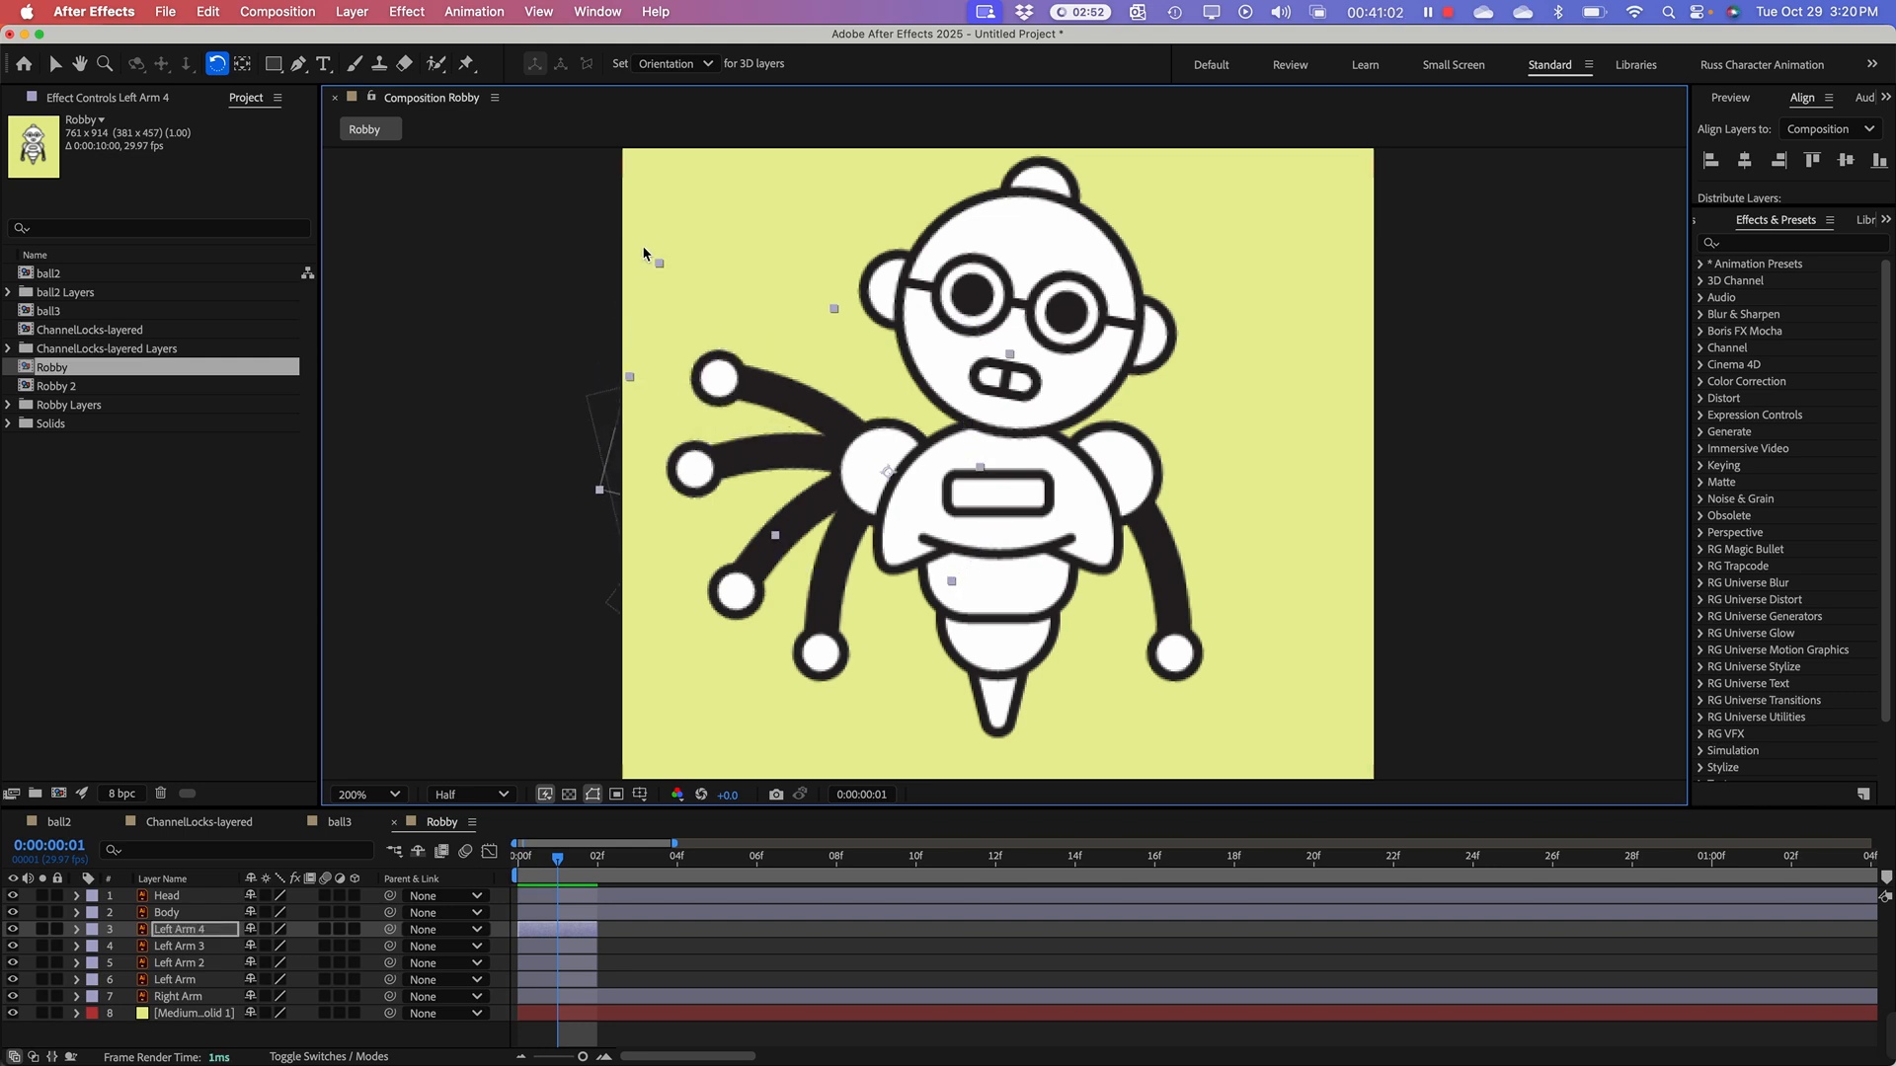
# Step: Add six more Left Arm copies, up to Left Arm 10, rotating each in small increments upward until the hand nears the head
pyautogui.press('super+d')
pyautogui.moveTo(660, 264); pyautogui.dragTo(720, 224)
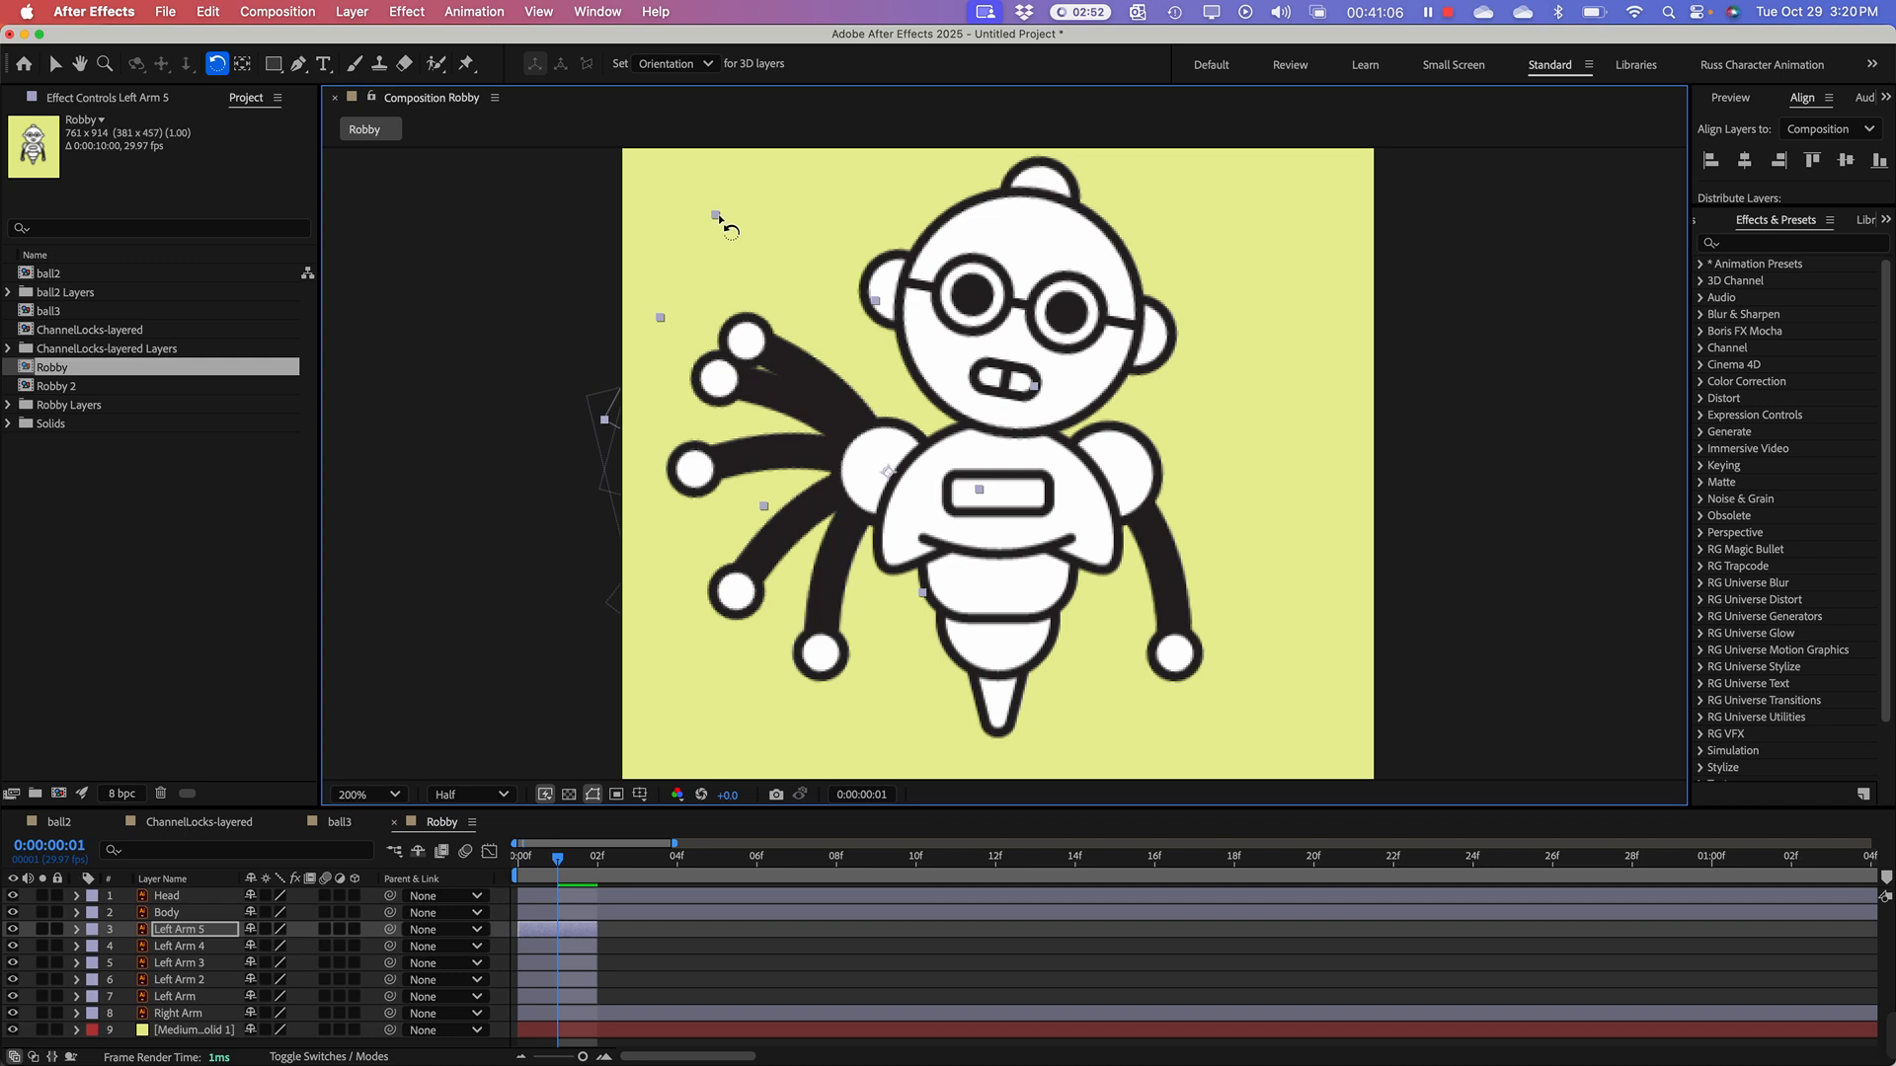
pyautogui.press('super+d')
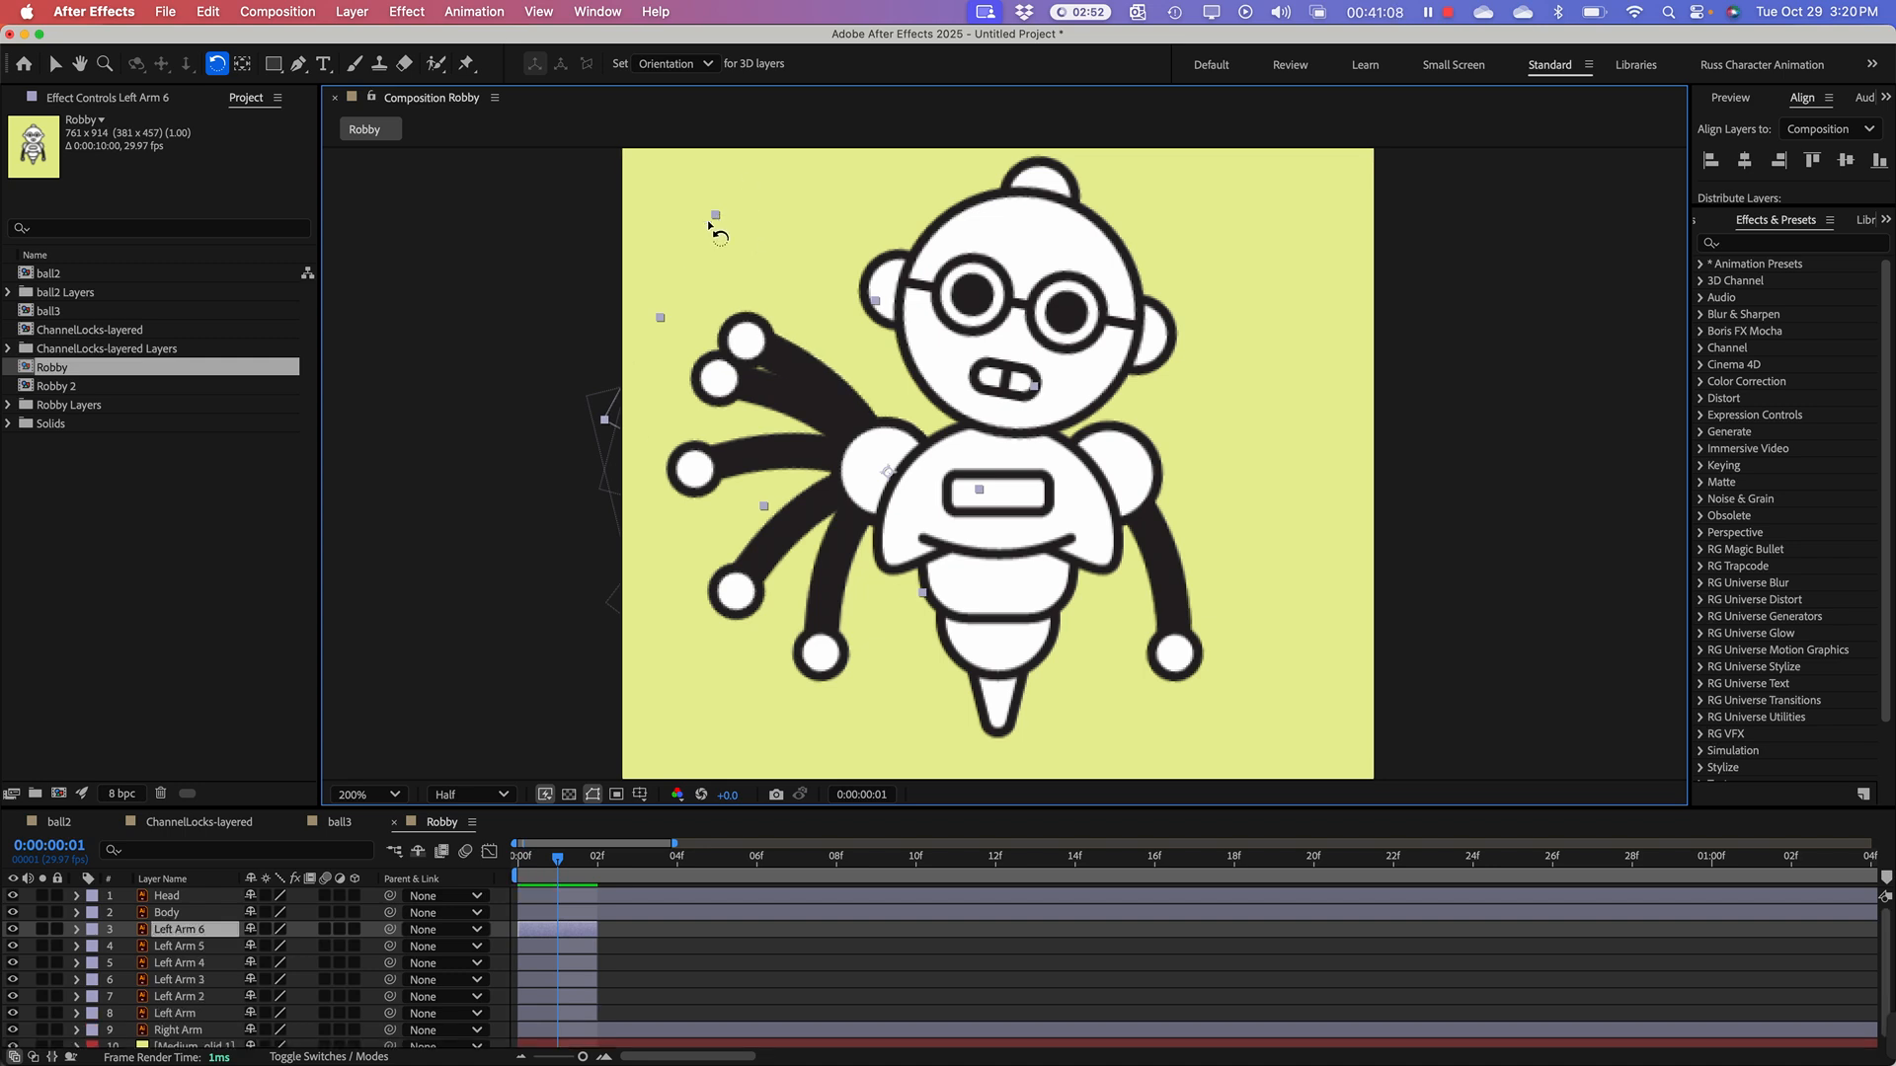
pyautogui.moveTo(728, 216); pyautogui.dragTo(885, 161)
pyautogui.press('super+d')
pyautogui.press('super+d')
pyautogui.press('super+d')
pyautogui.press('super+d')
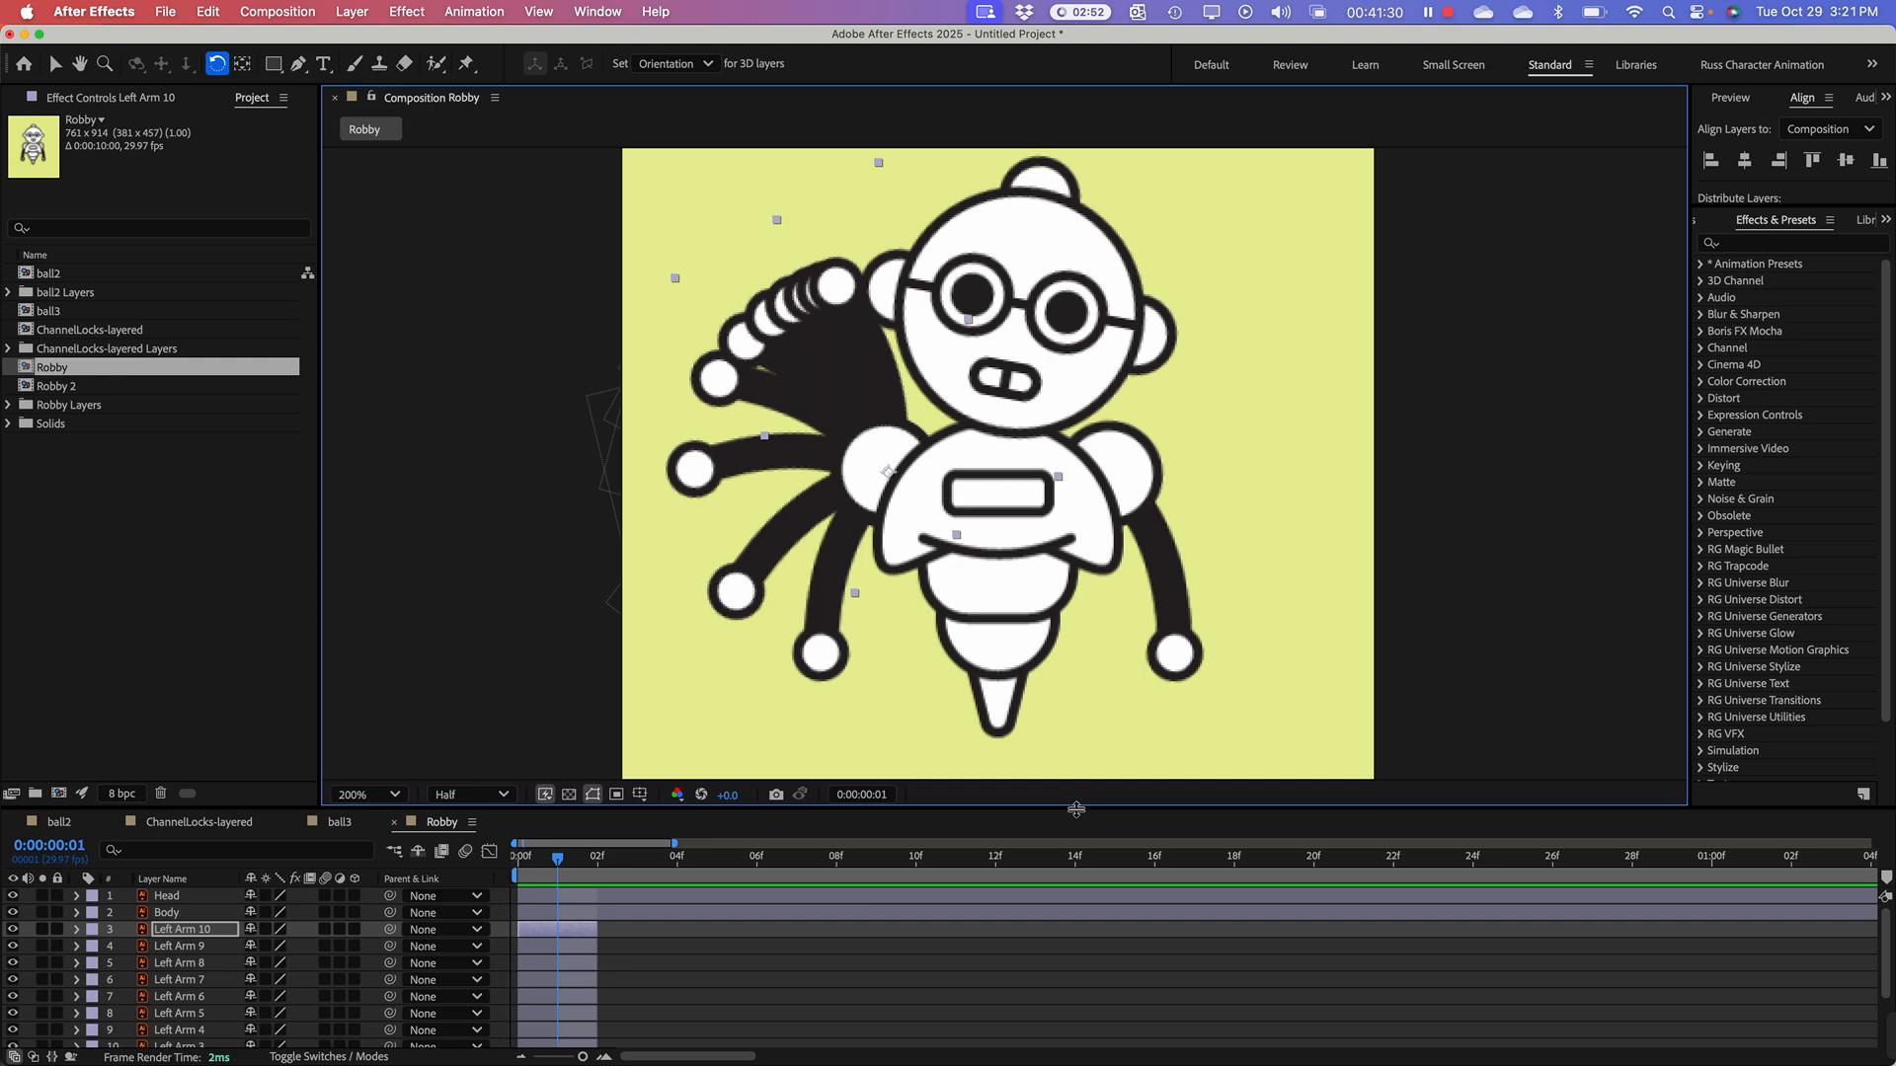
# Step: Sequence all ten Left Arm layers end to end without overlap, starting with the original Left Arm and ending with Left Arm 10
pyautogui.press('/')
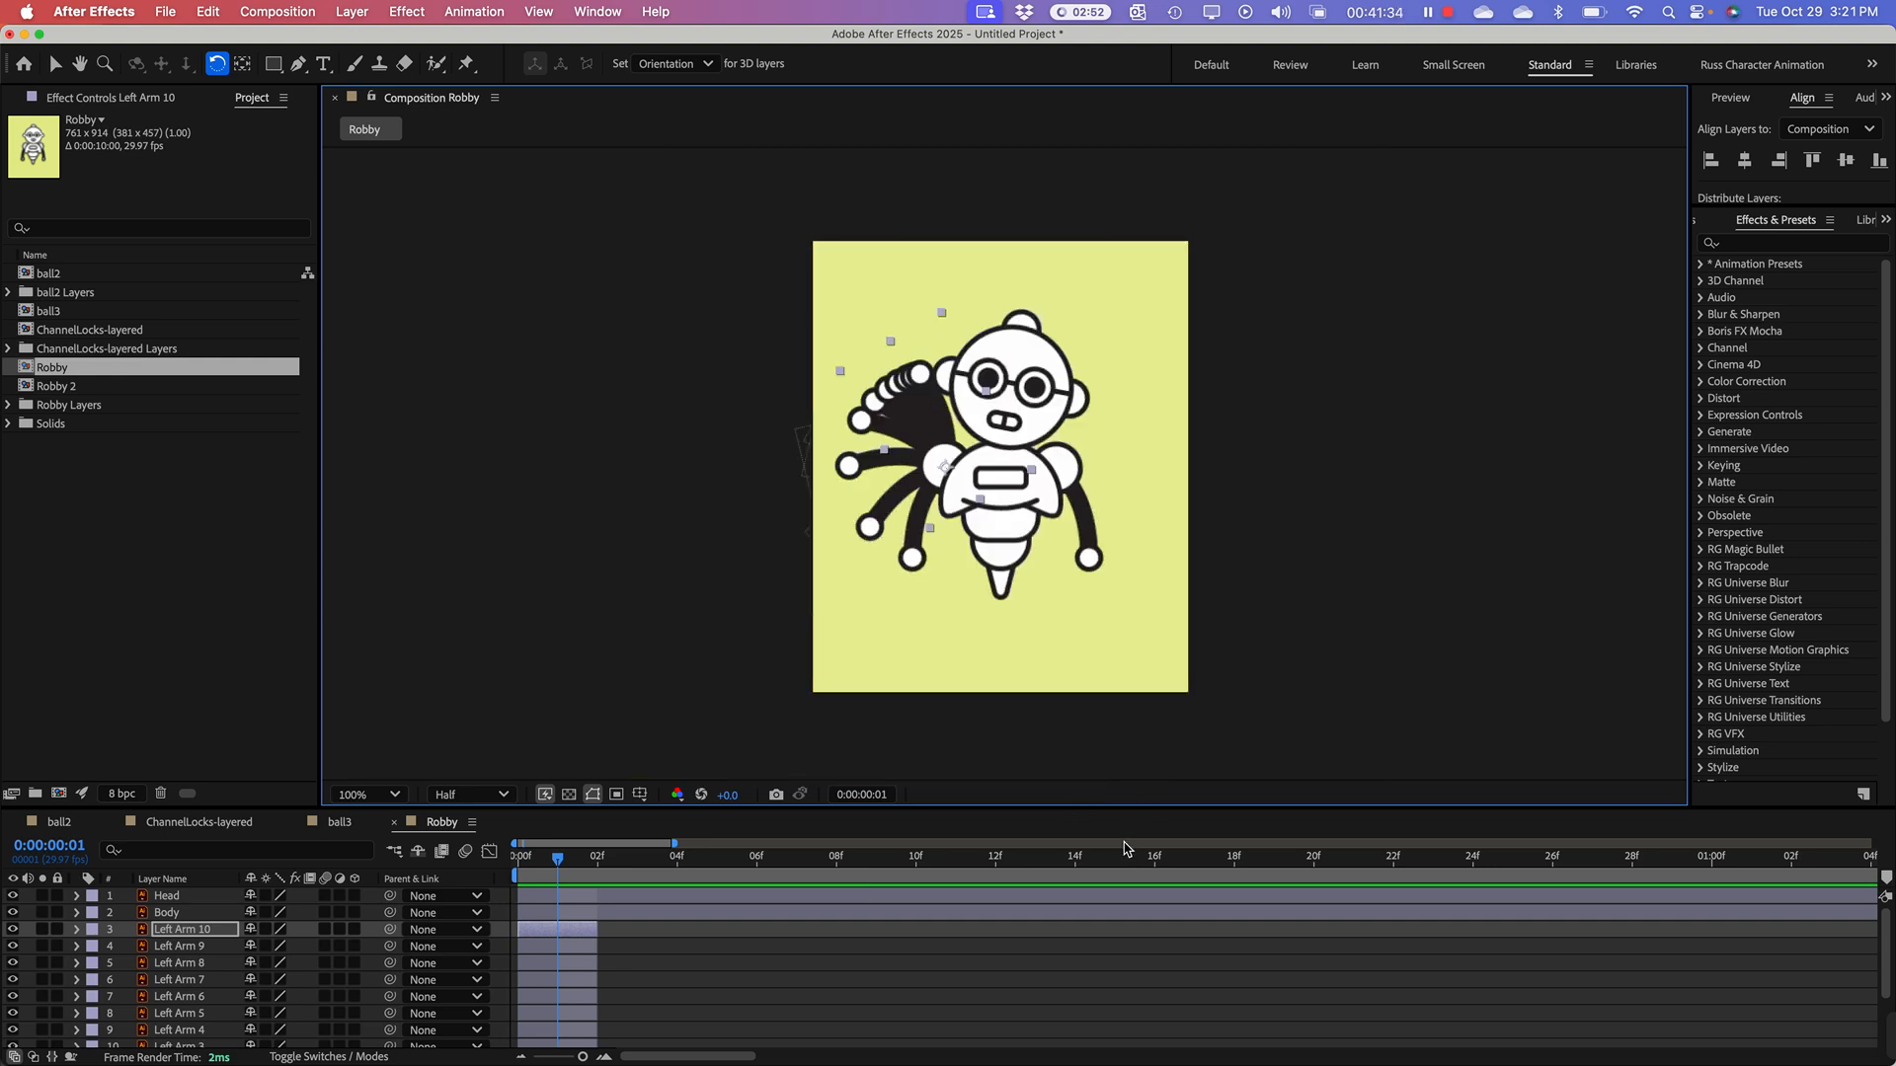
pyautogui.moveTo(1138, 807); pyautogui.dragTo(1135, 708)
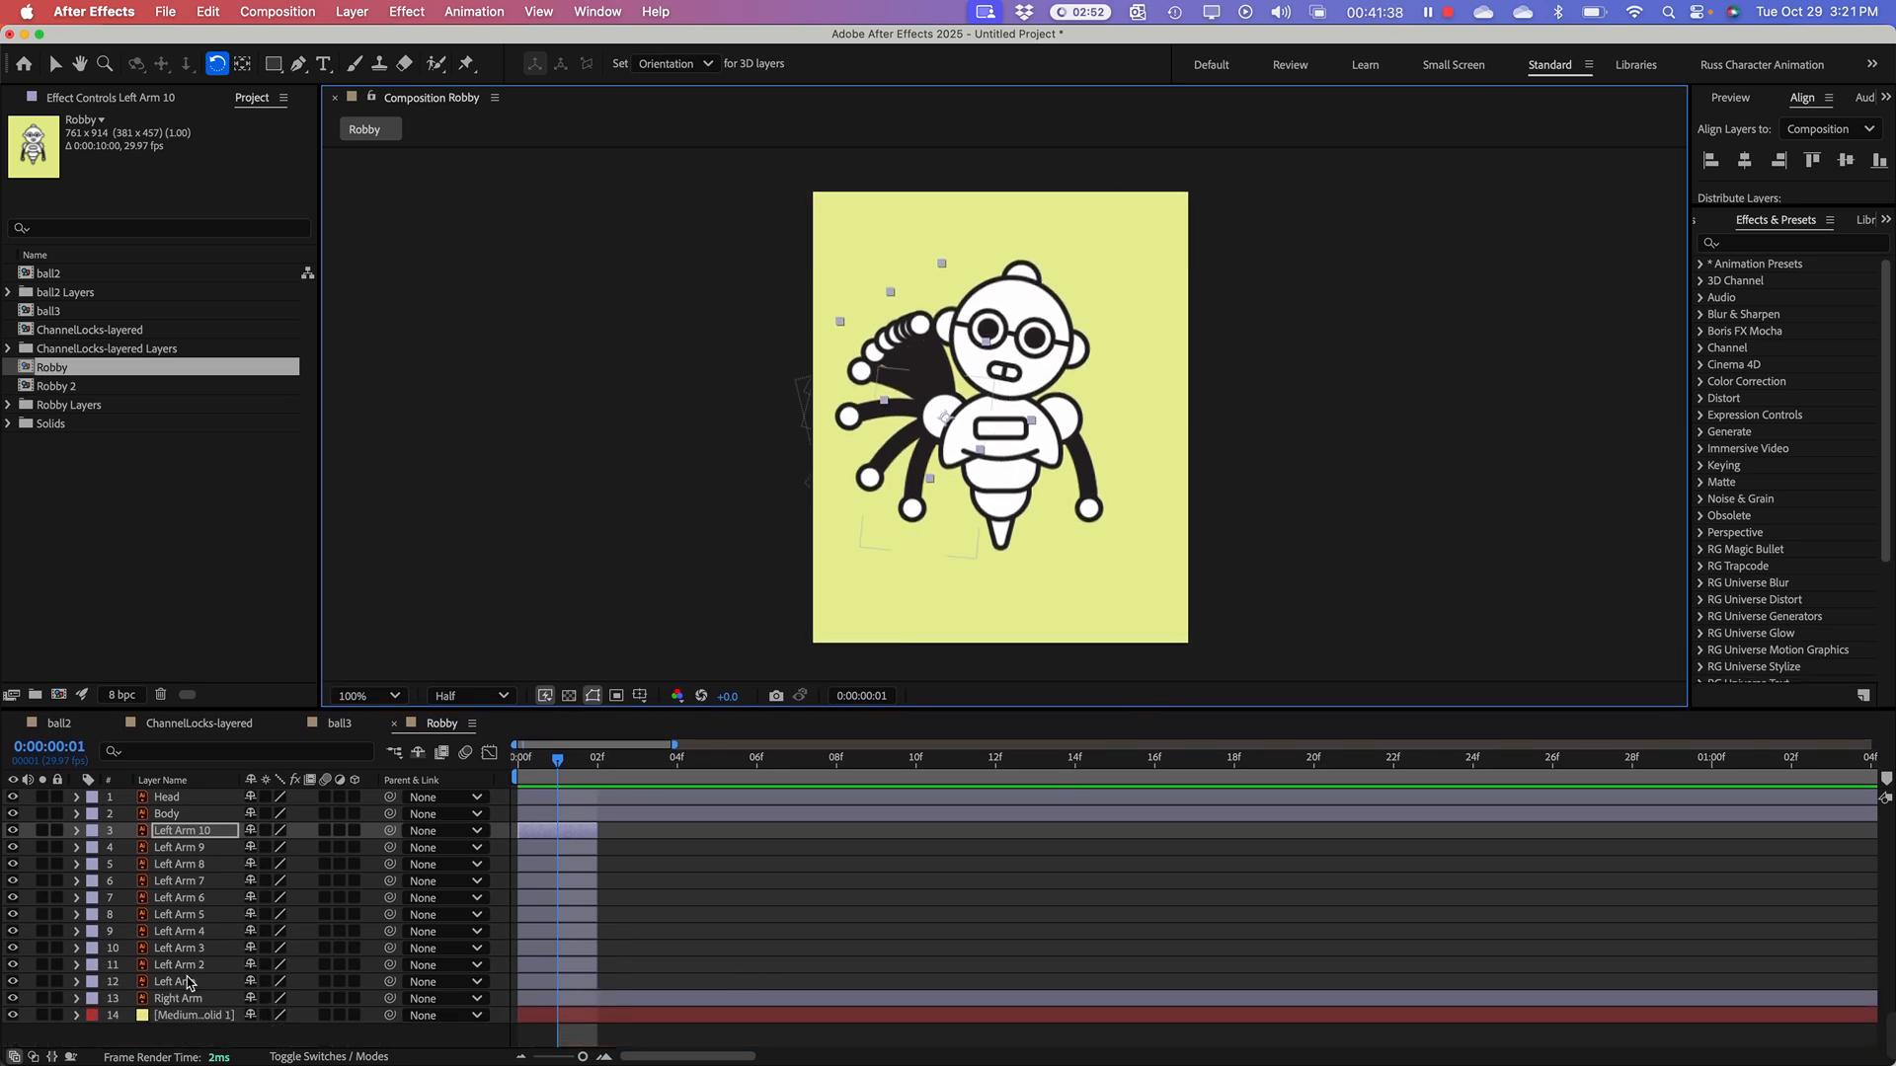
pyautogui.click(541, 988)
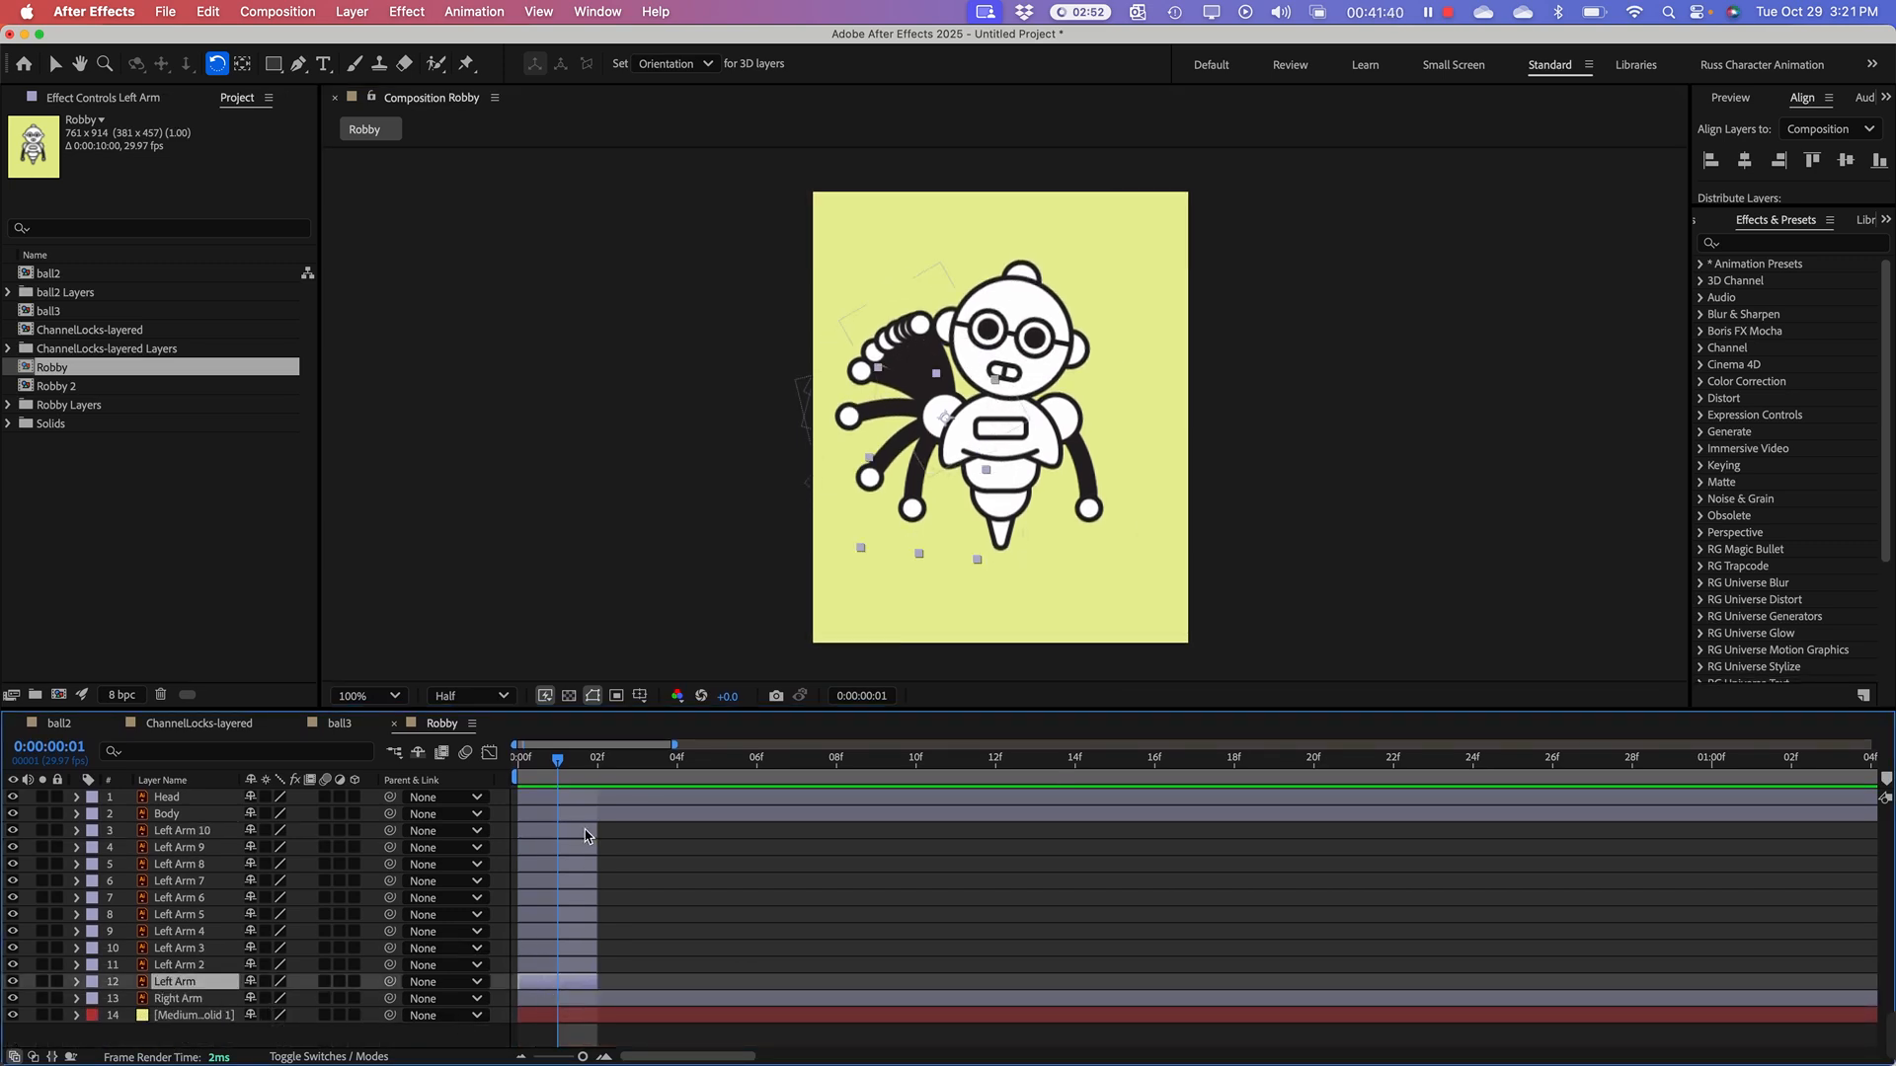
pyautogui.keyDown('shift'); pyautogui.click(192, 836); pyautogui.keyUp('shift')
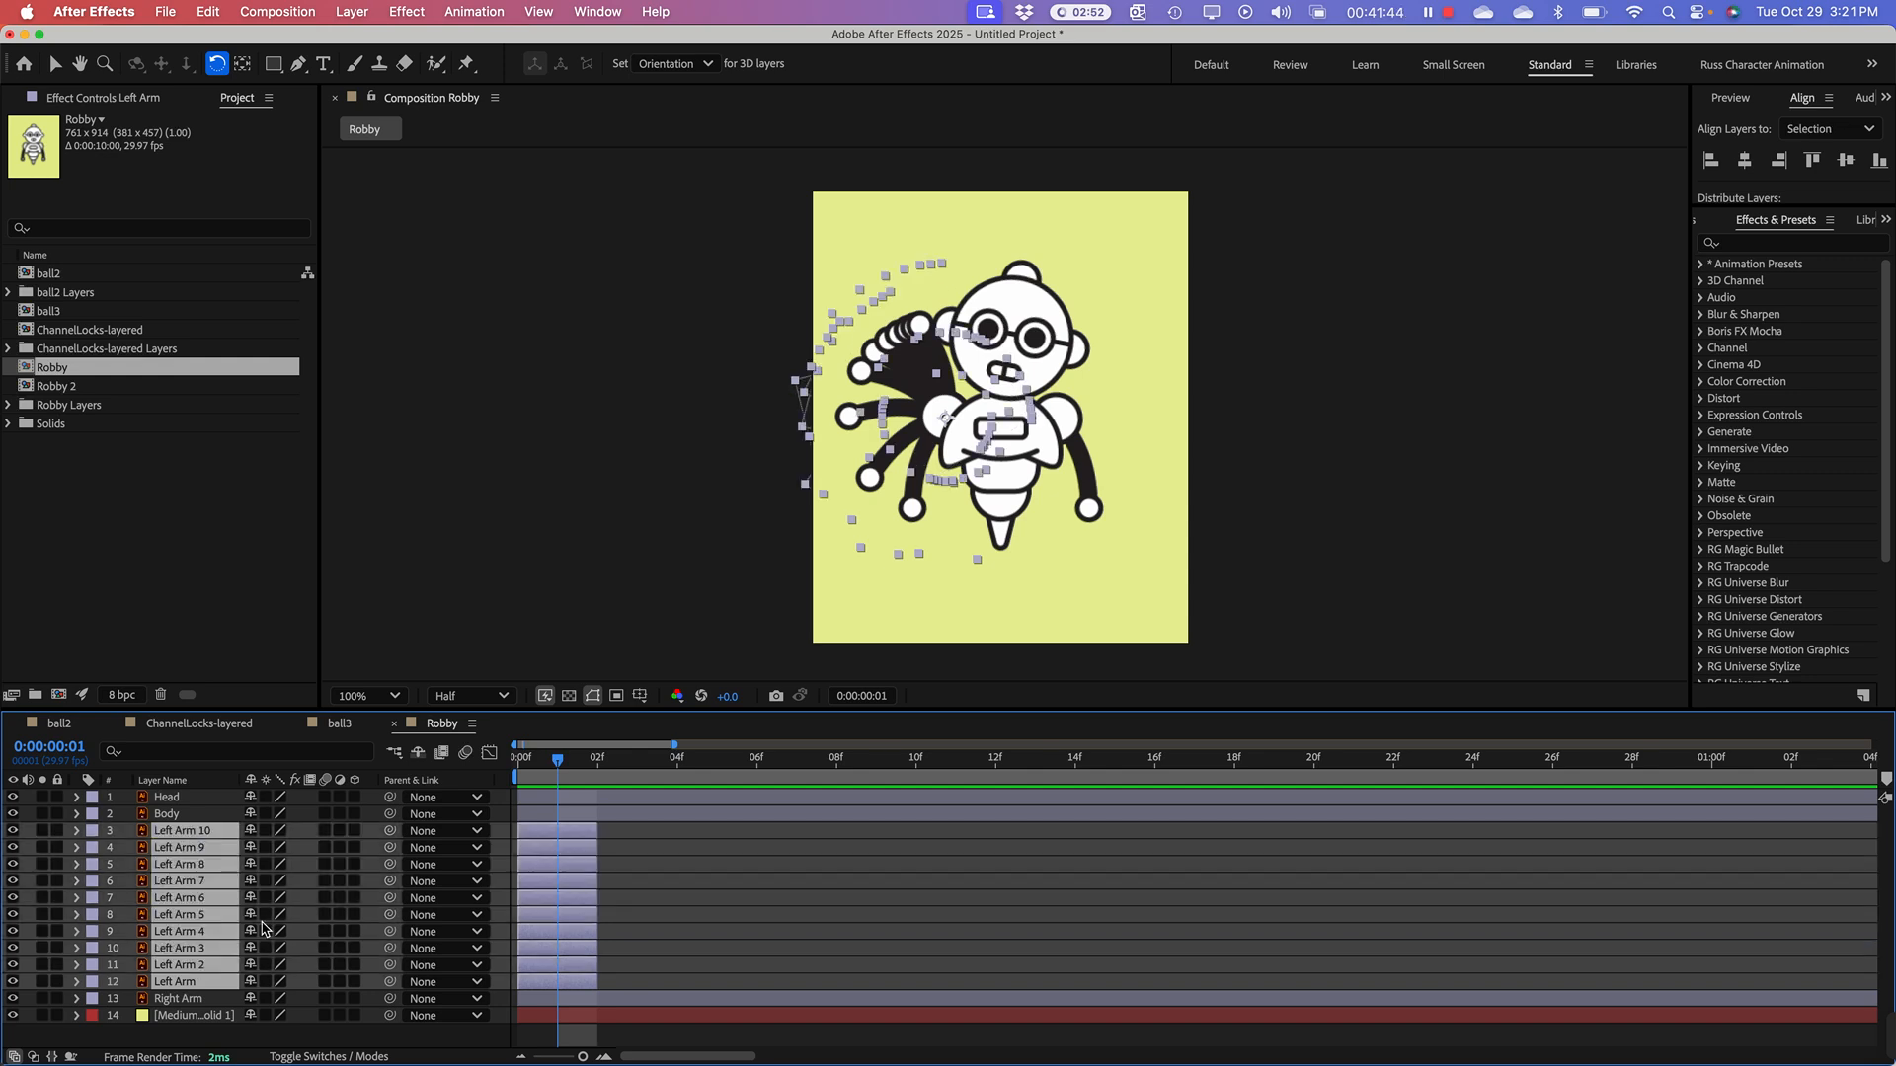
pyautogui.rightClick(197, 872)
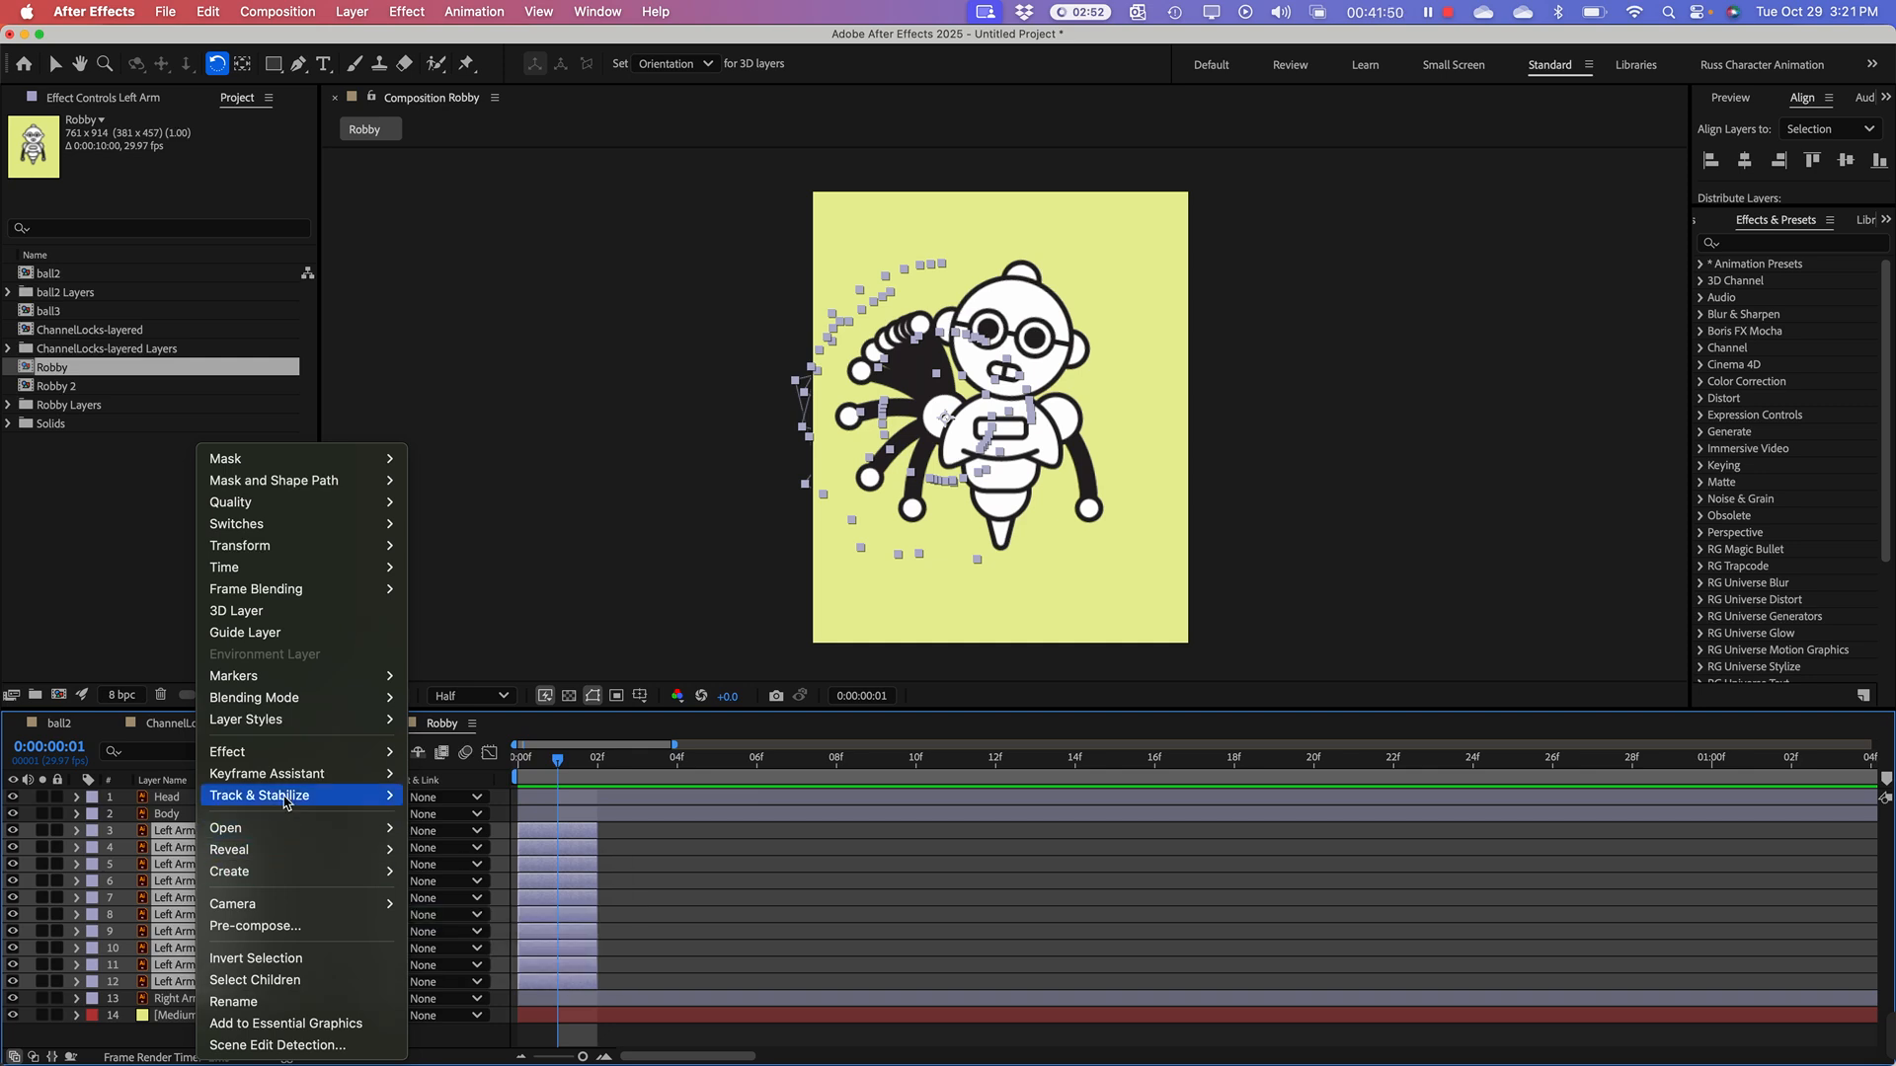
pyautogui.moveTo(289, 781)
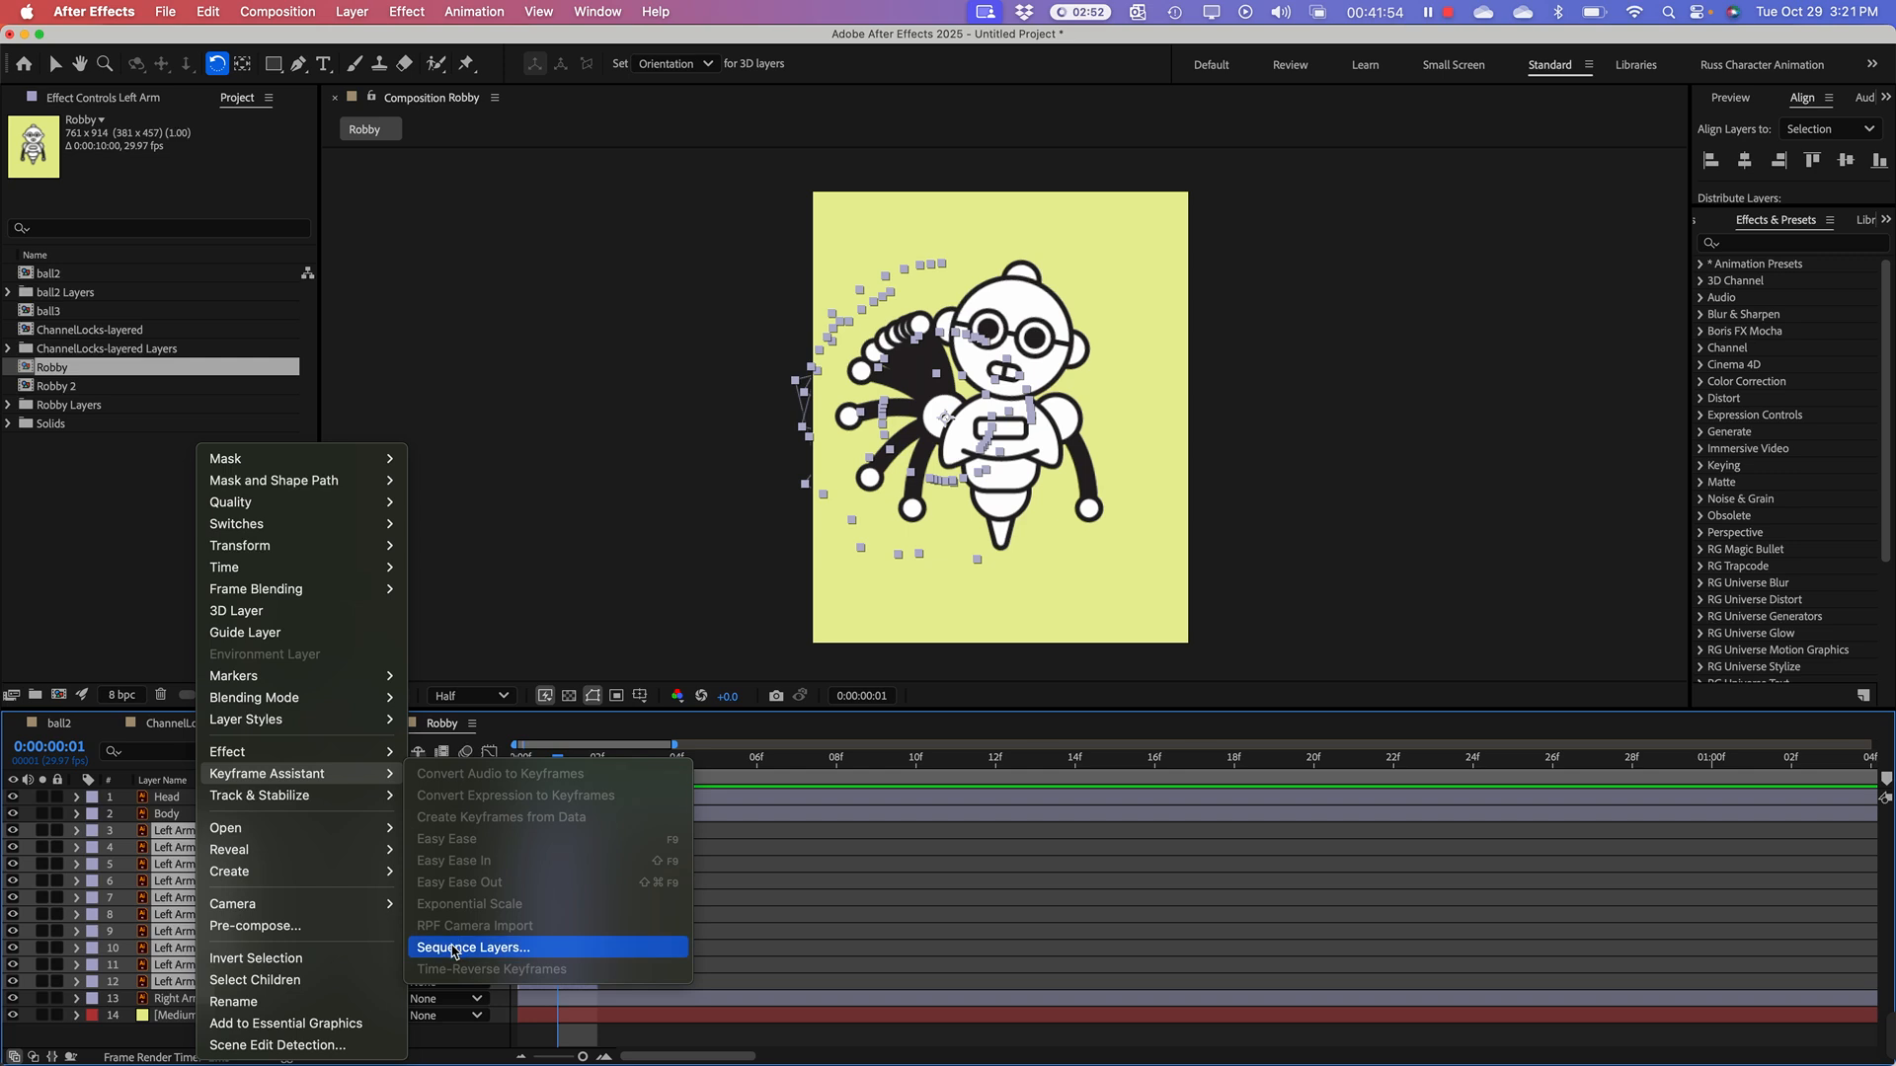
pyautogui.click(455, 948)
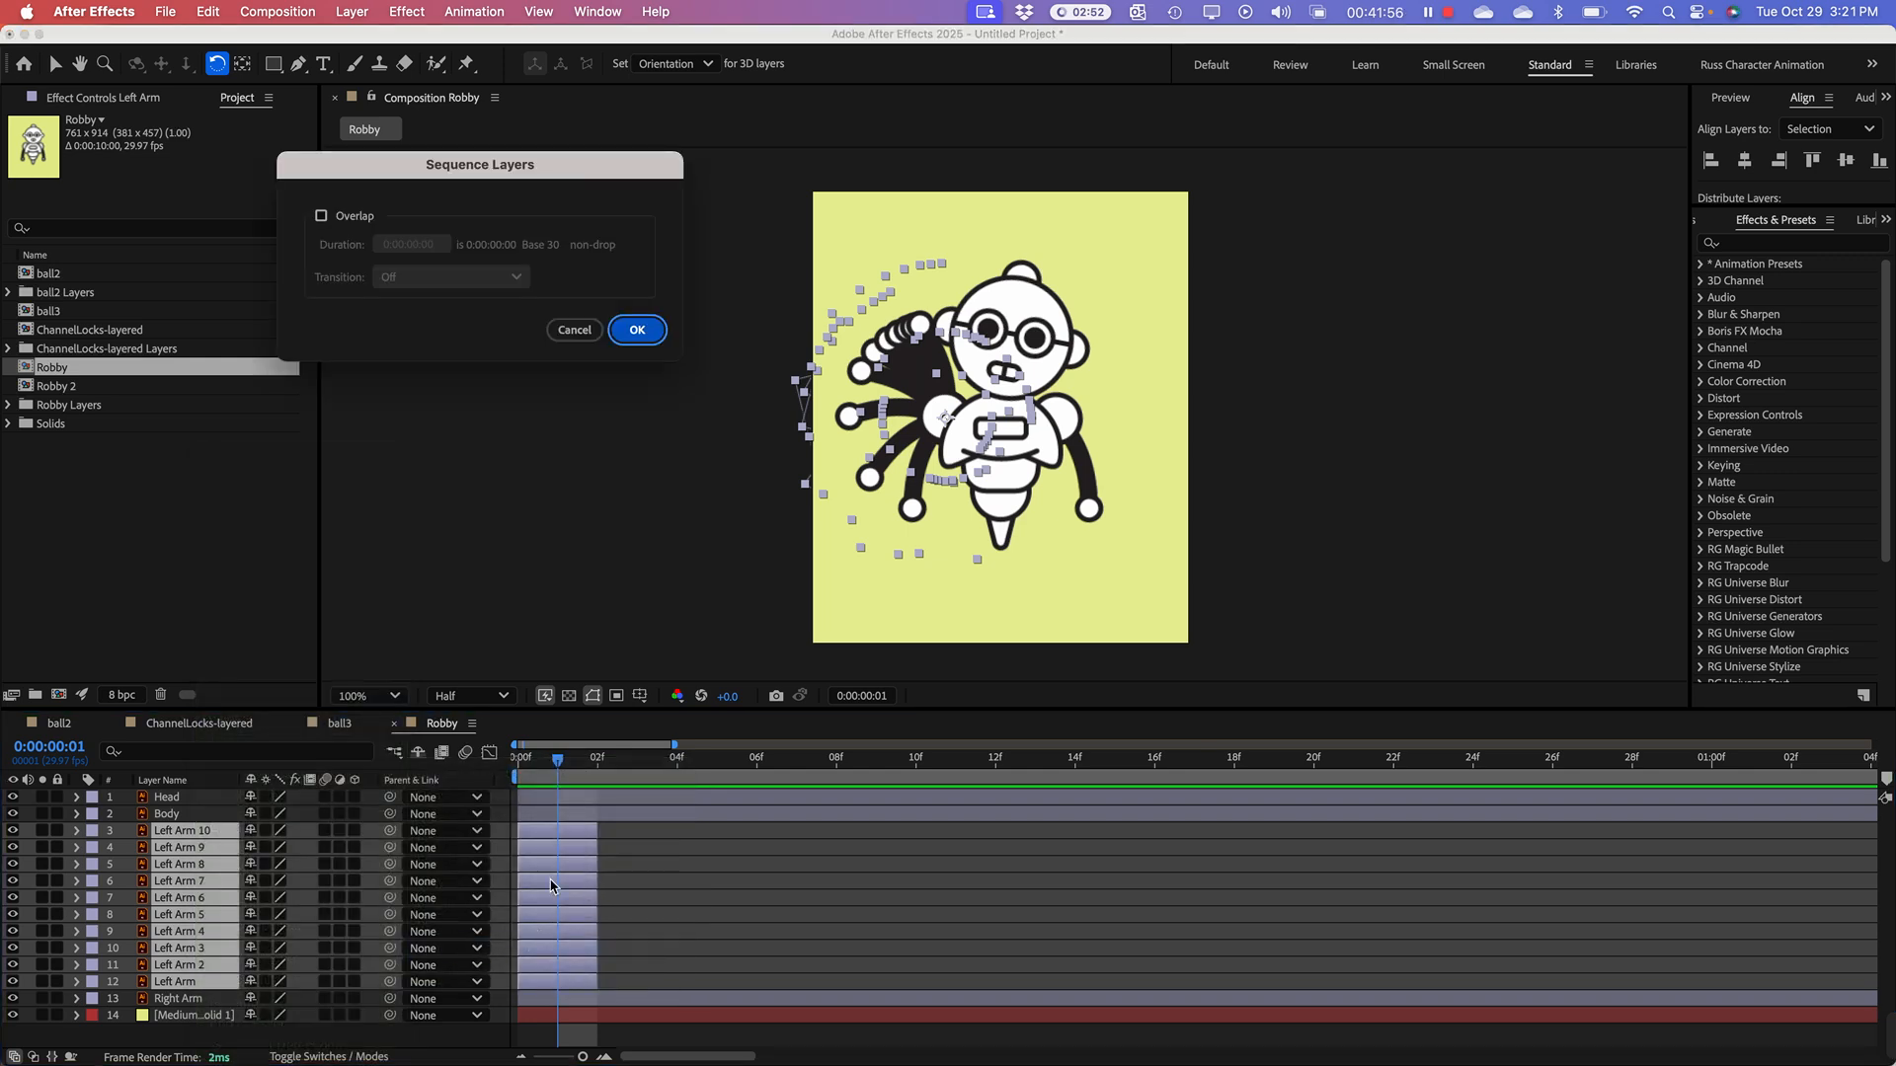
pyautogui.click(637, 330)
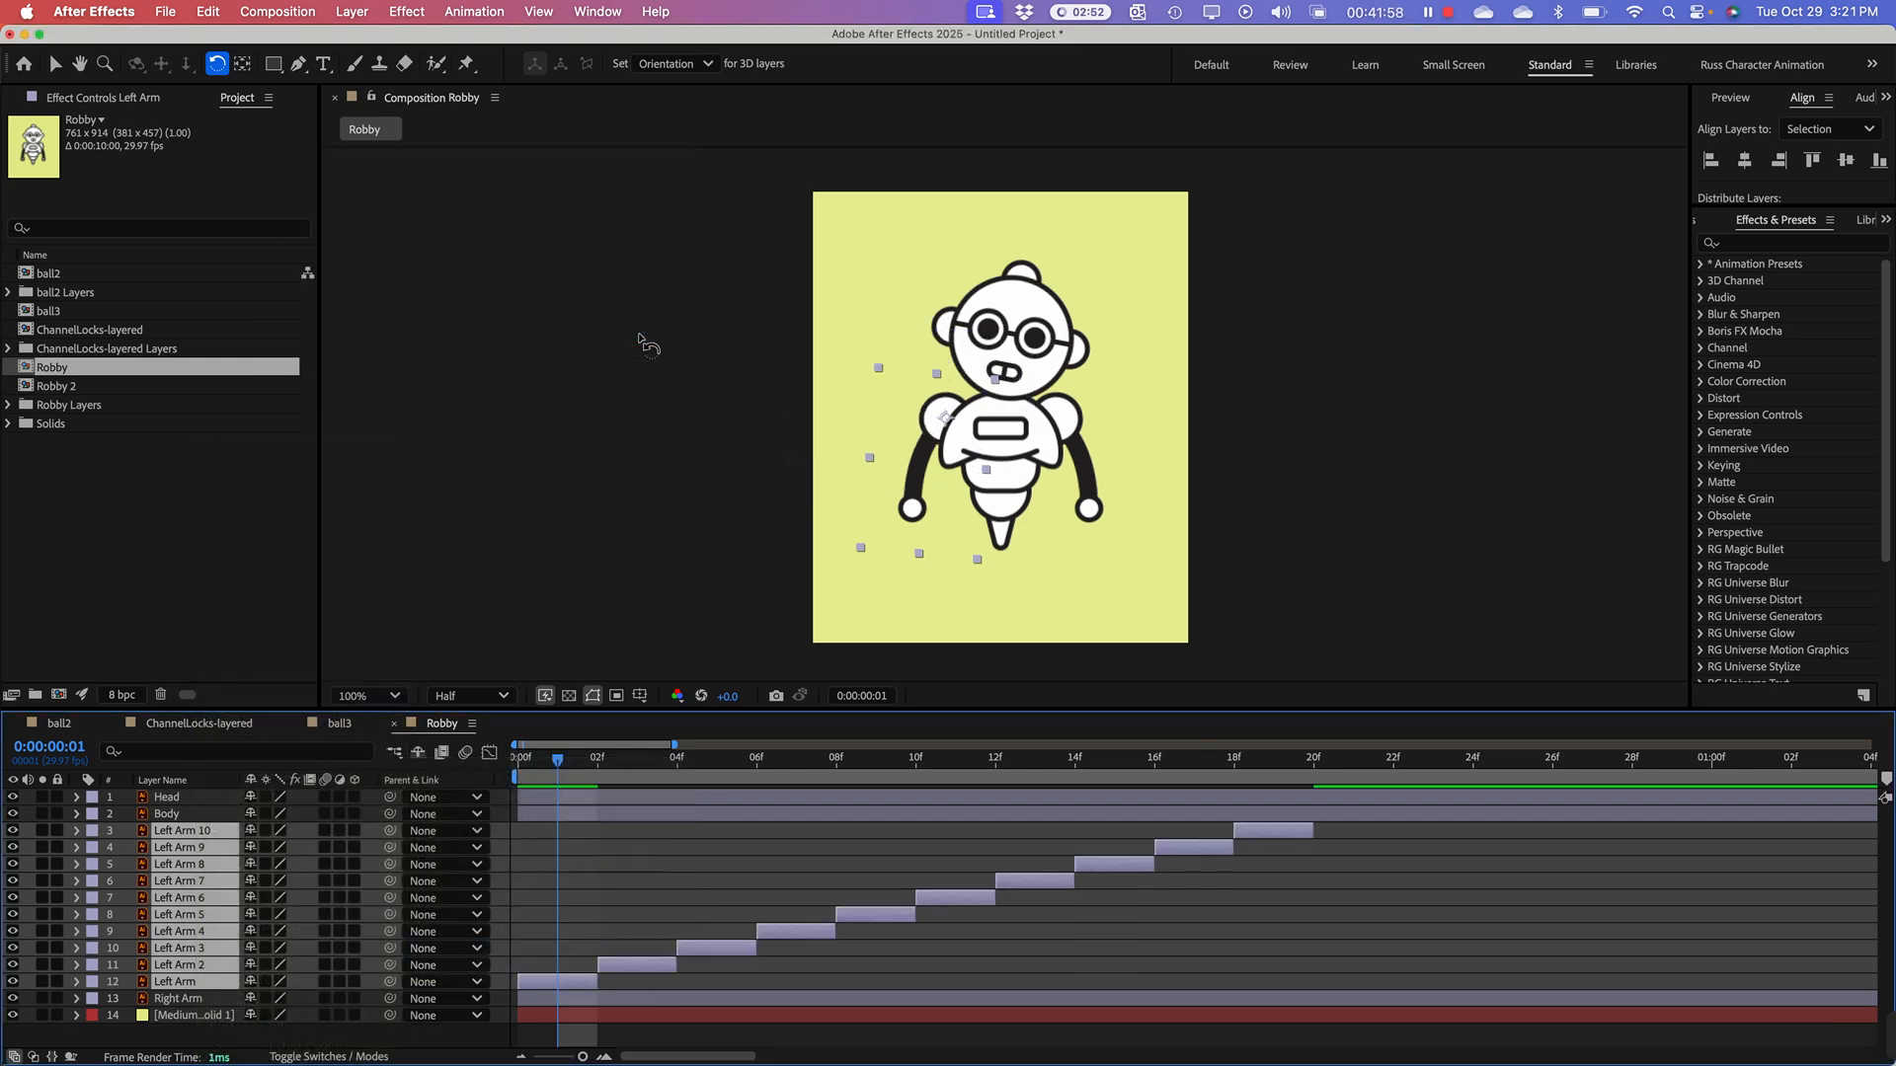
# Step: Return to the first frame and shorten the work area to end with the Left Arm 10 clip at frame 20
pyautogui.moveTo(604, 766); pyautogui.dragTo(515, 765)
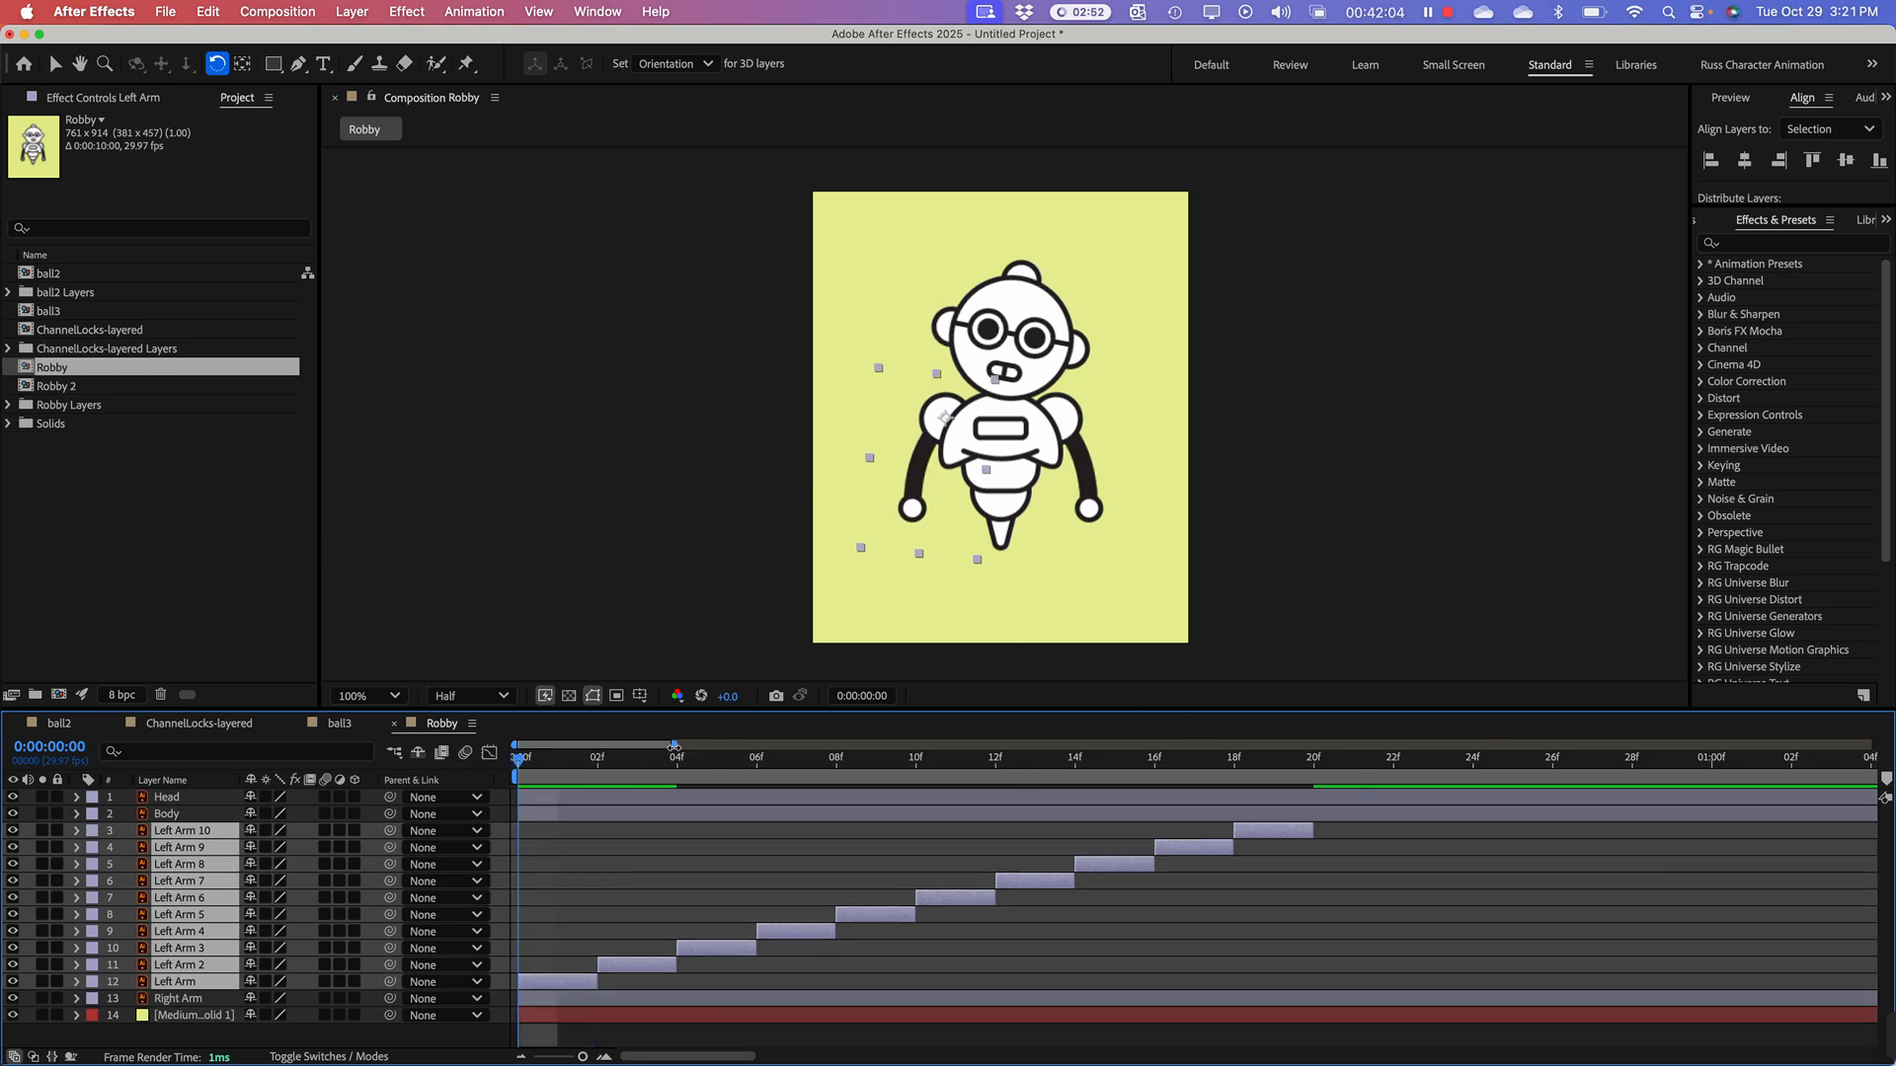
pyautogui.moveTo(675, 746); pyautogui.dragTo(1873, 778)
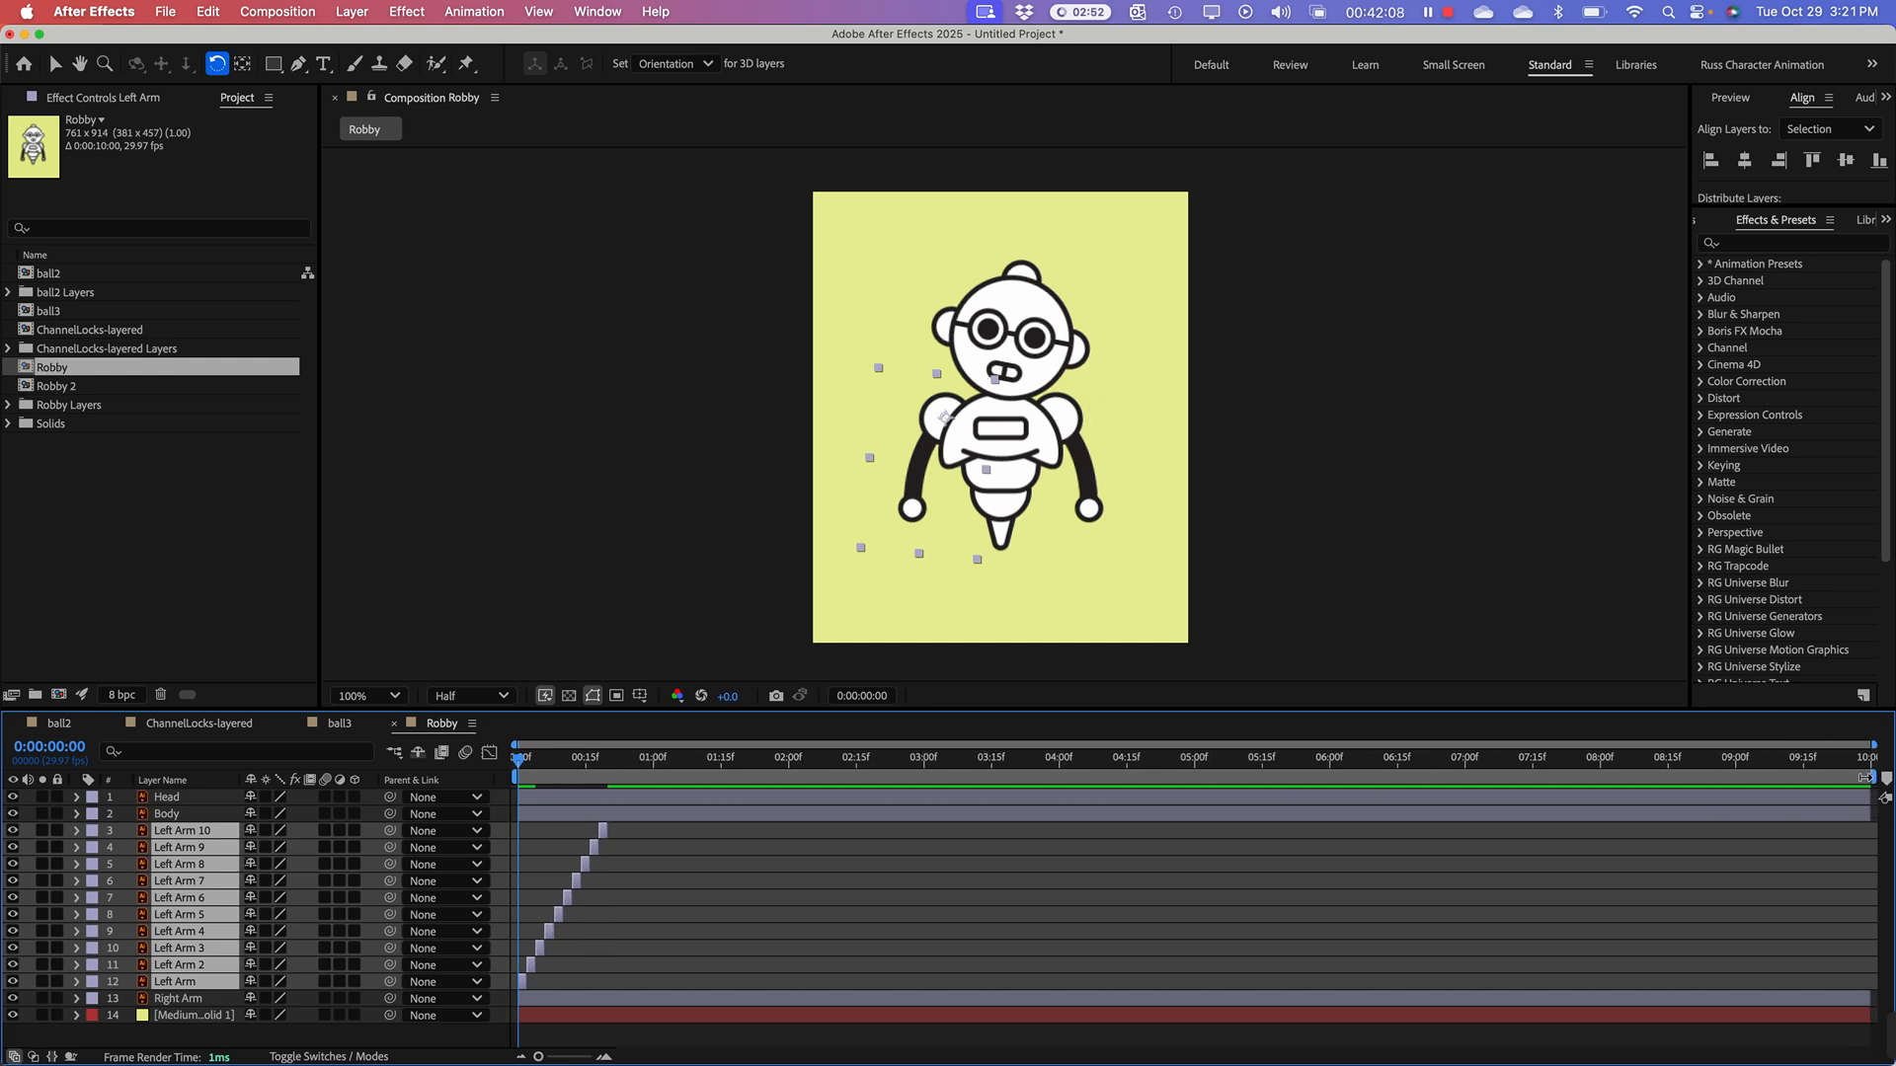
pyautogui.moveTo(1864, 778)
pyautogui.mouseDown()
pyautogui.moveTo(1090, 730)
pyautogui.moveTo(603, 740)
pyautogui.mouseUp()
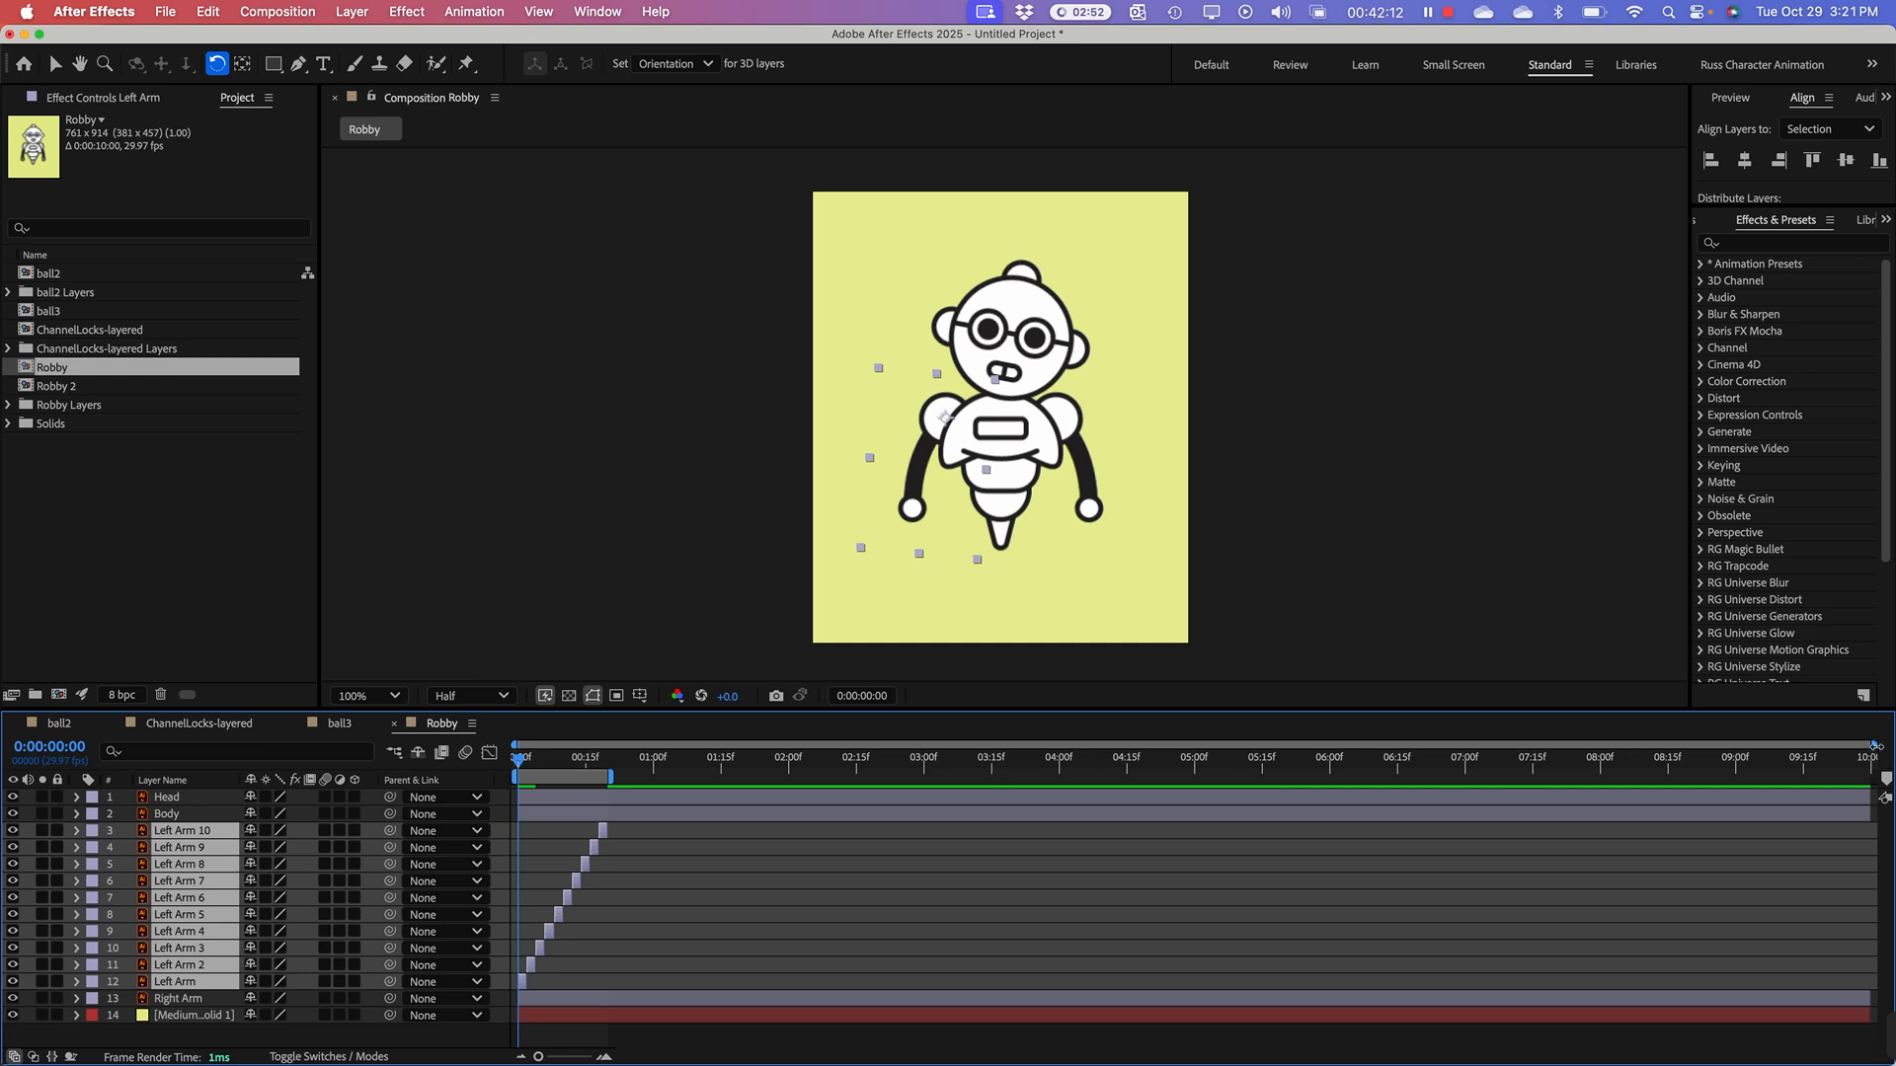
pyautogui.moveTo(1876, 746); pyautogui.dragTo(711, 746)
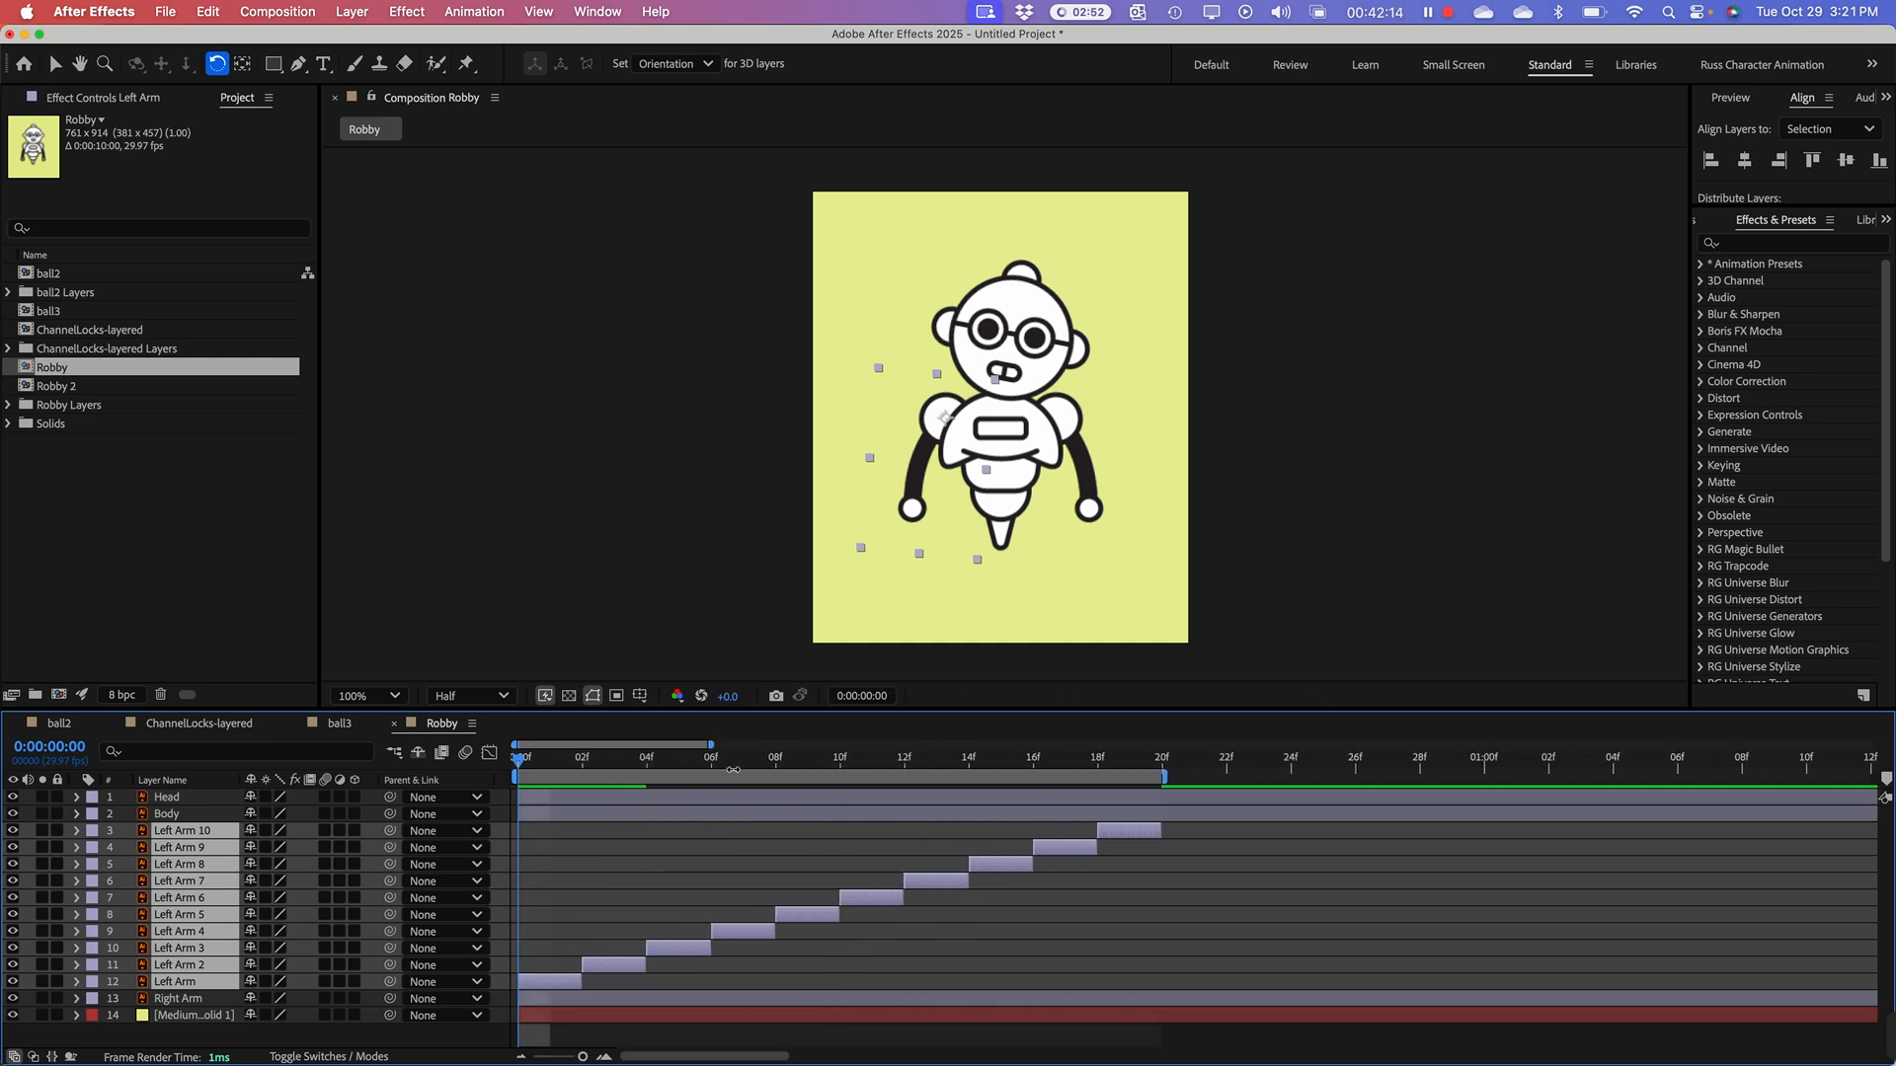
# Step: Preview the sequenced arm-raising animation, then replay it from the first frame
pyautogui.press('space')
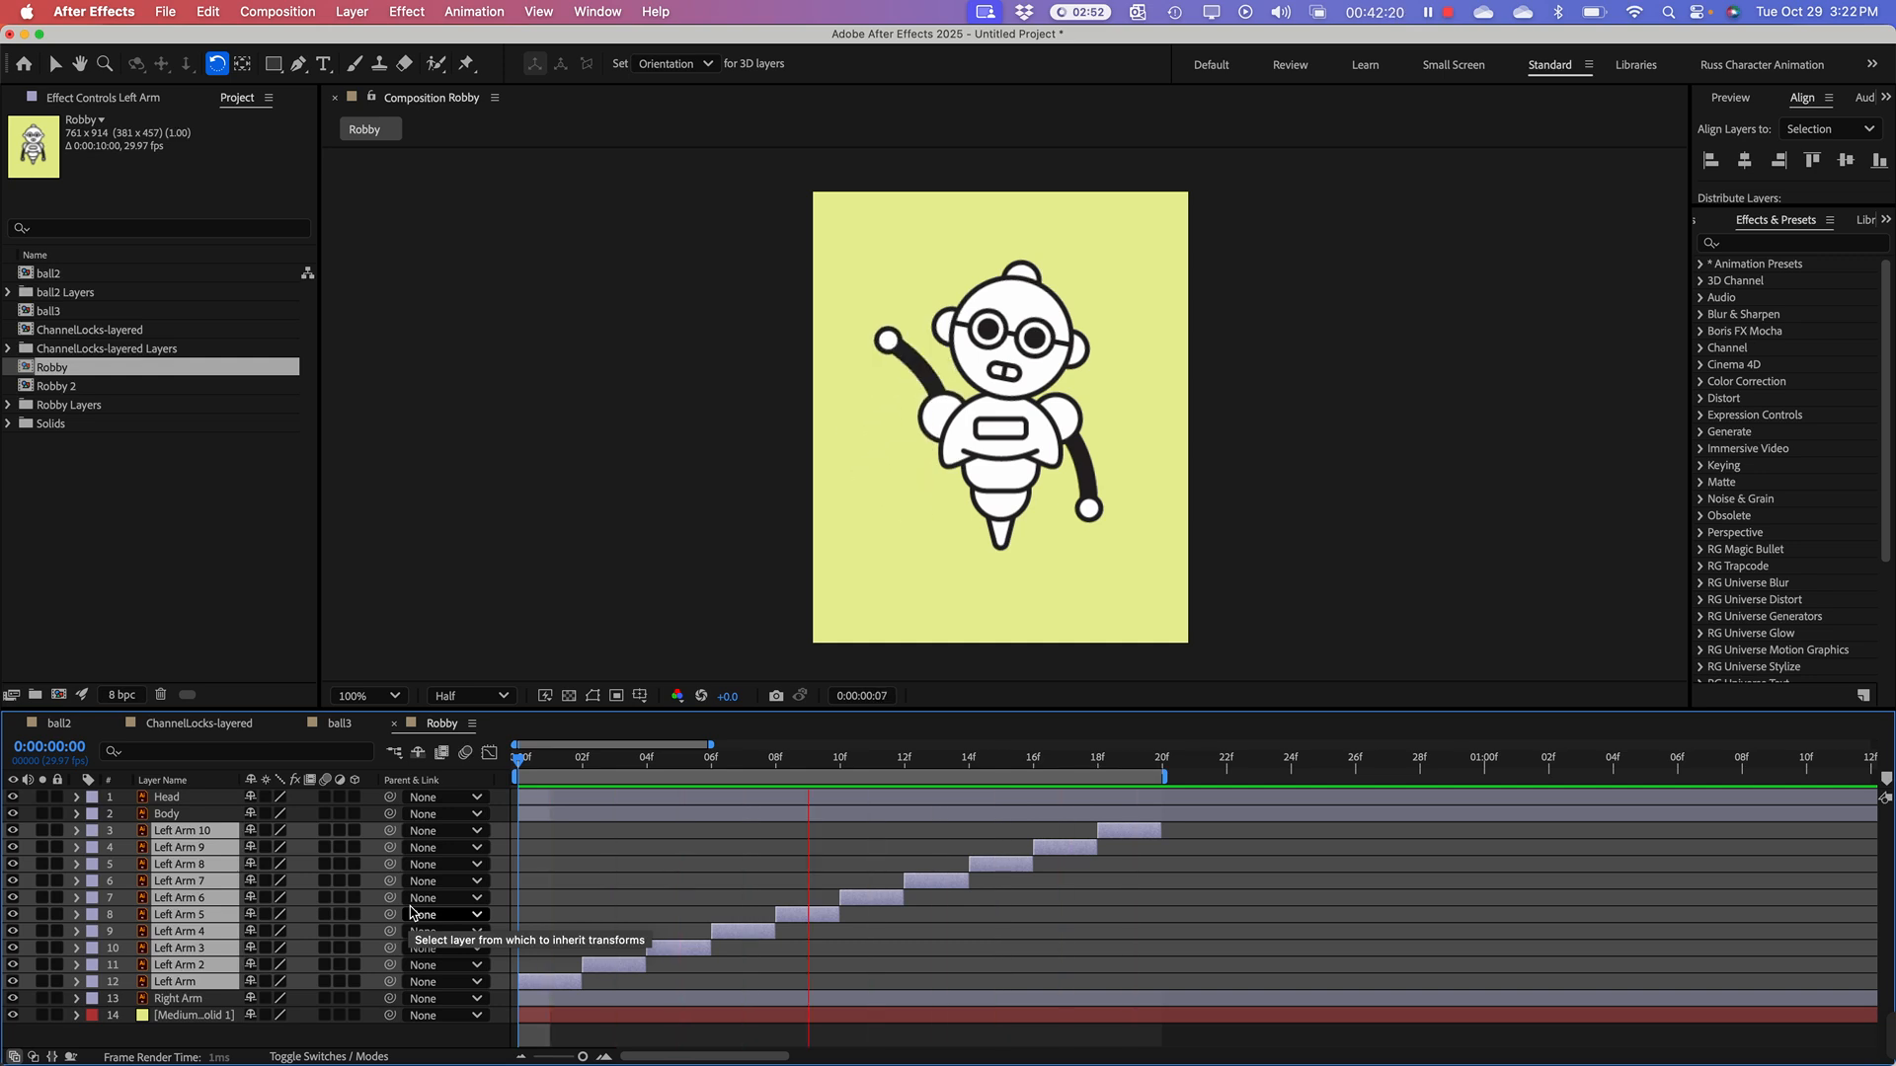
pyautogui.press('space')
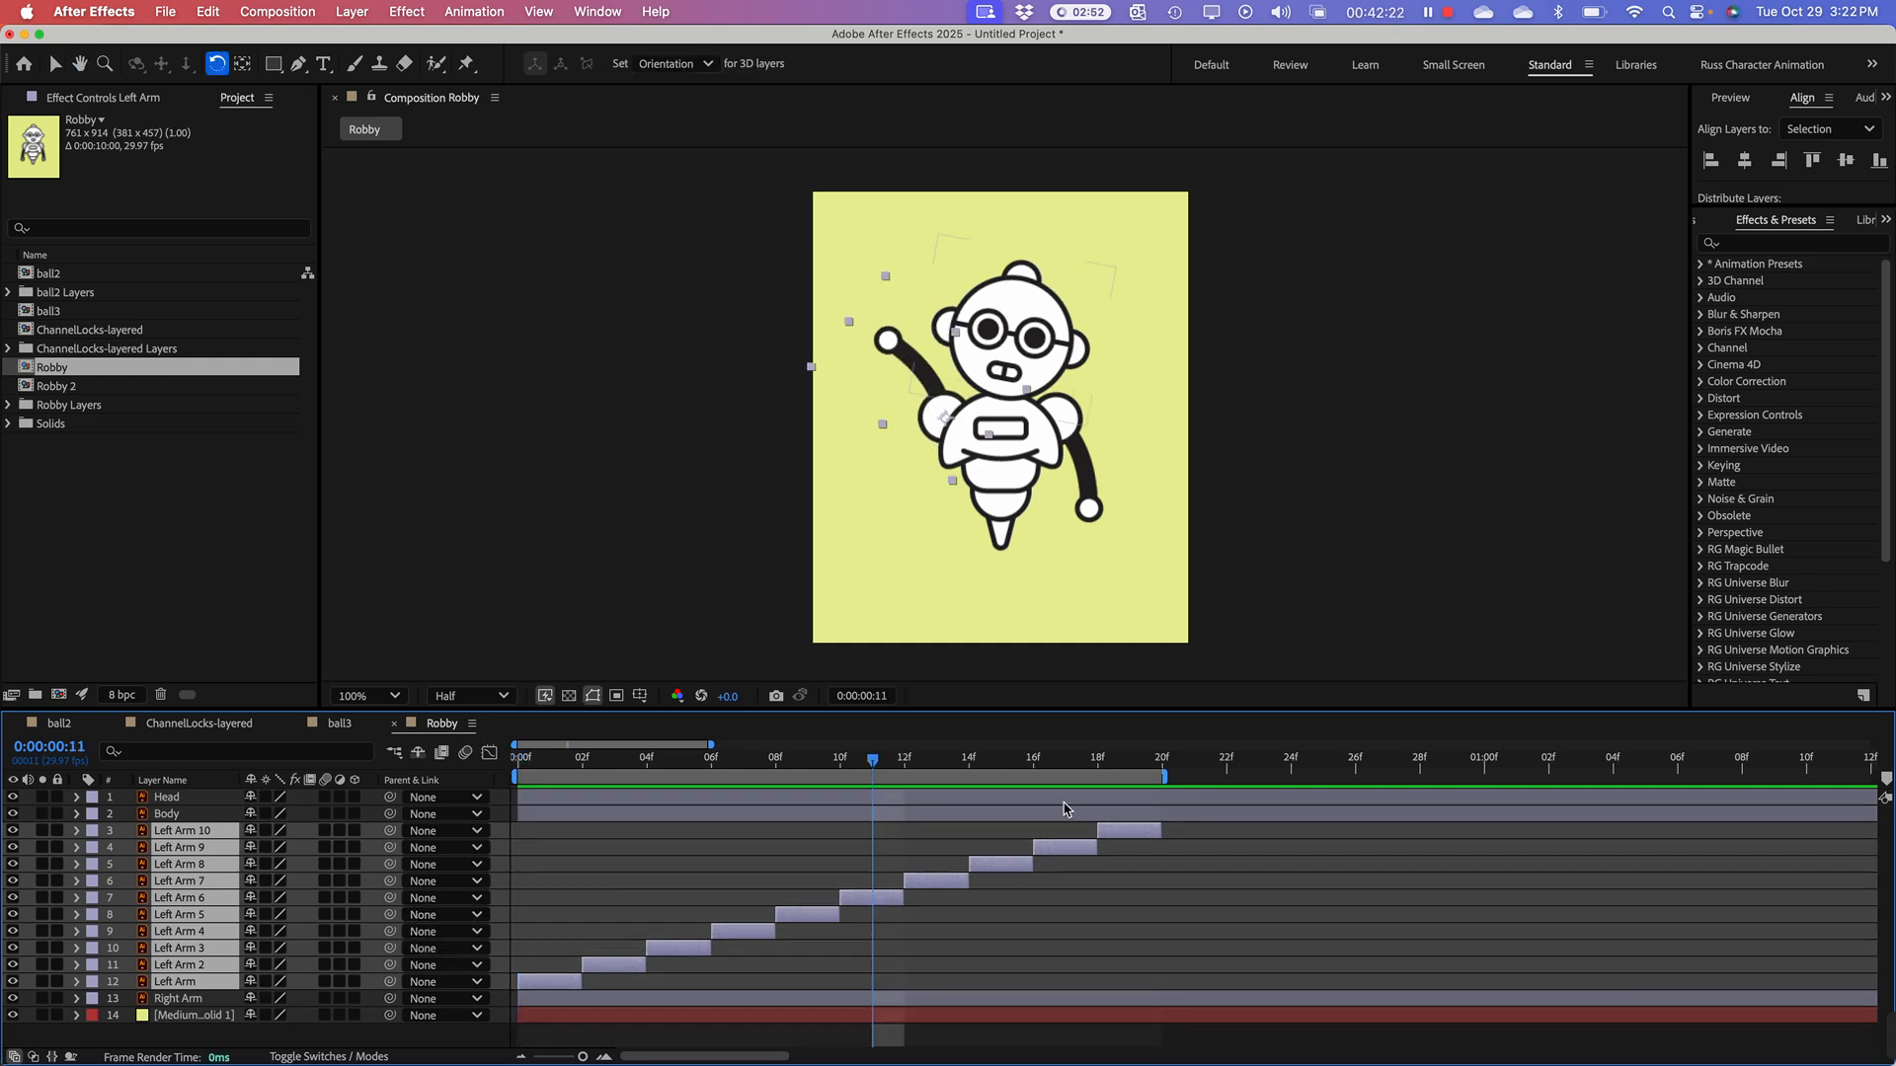
pyautogui.moveTo(875, 759); pyautogui.dragTo(534, 871)
pyautogui.press('space')
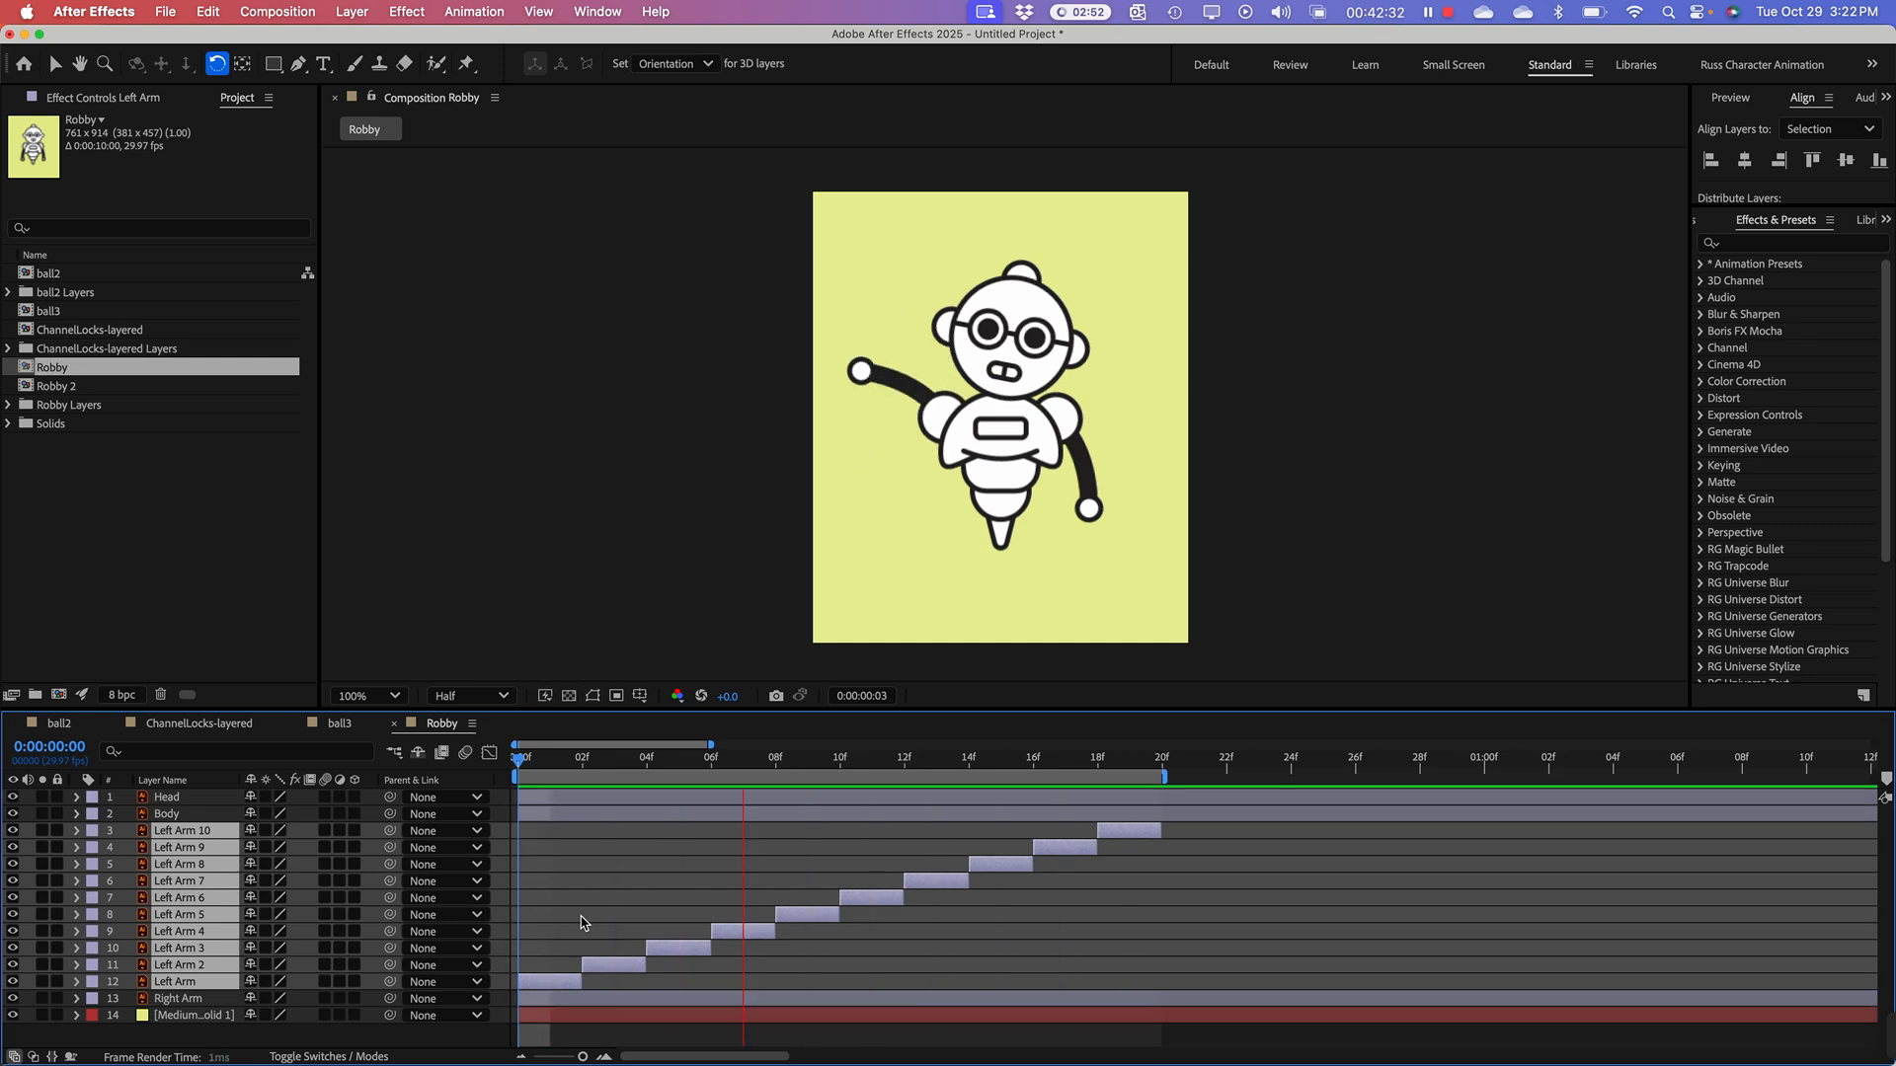
pyautogui.press('space')
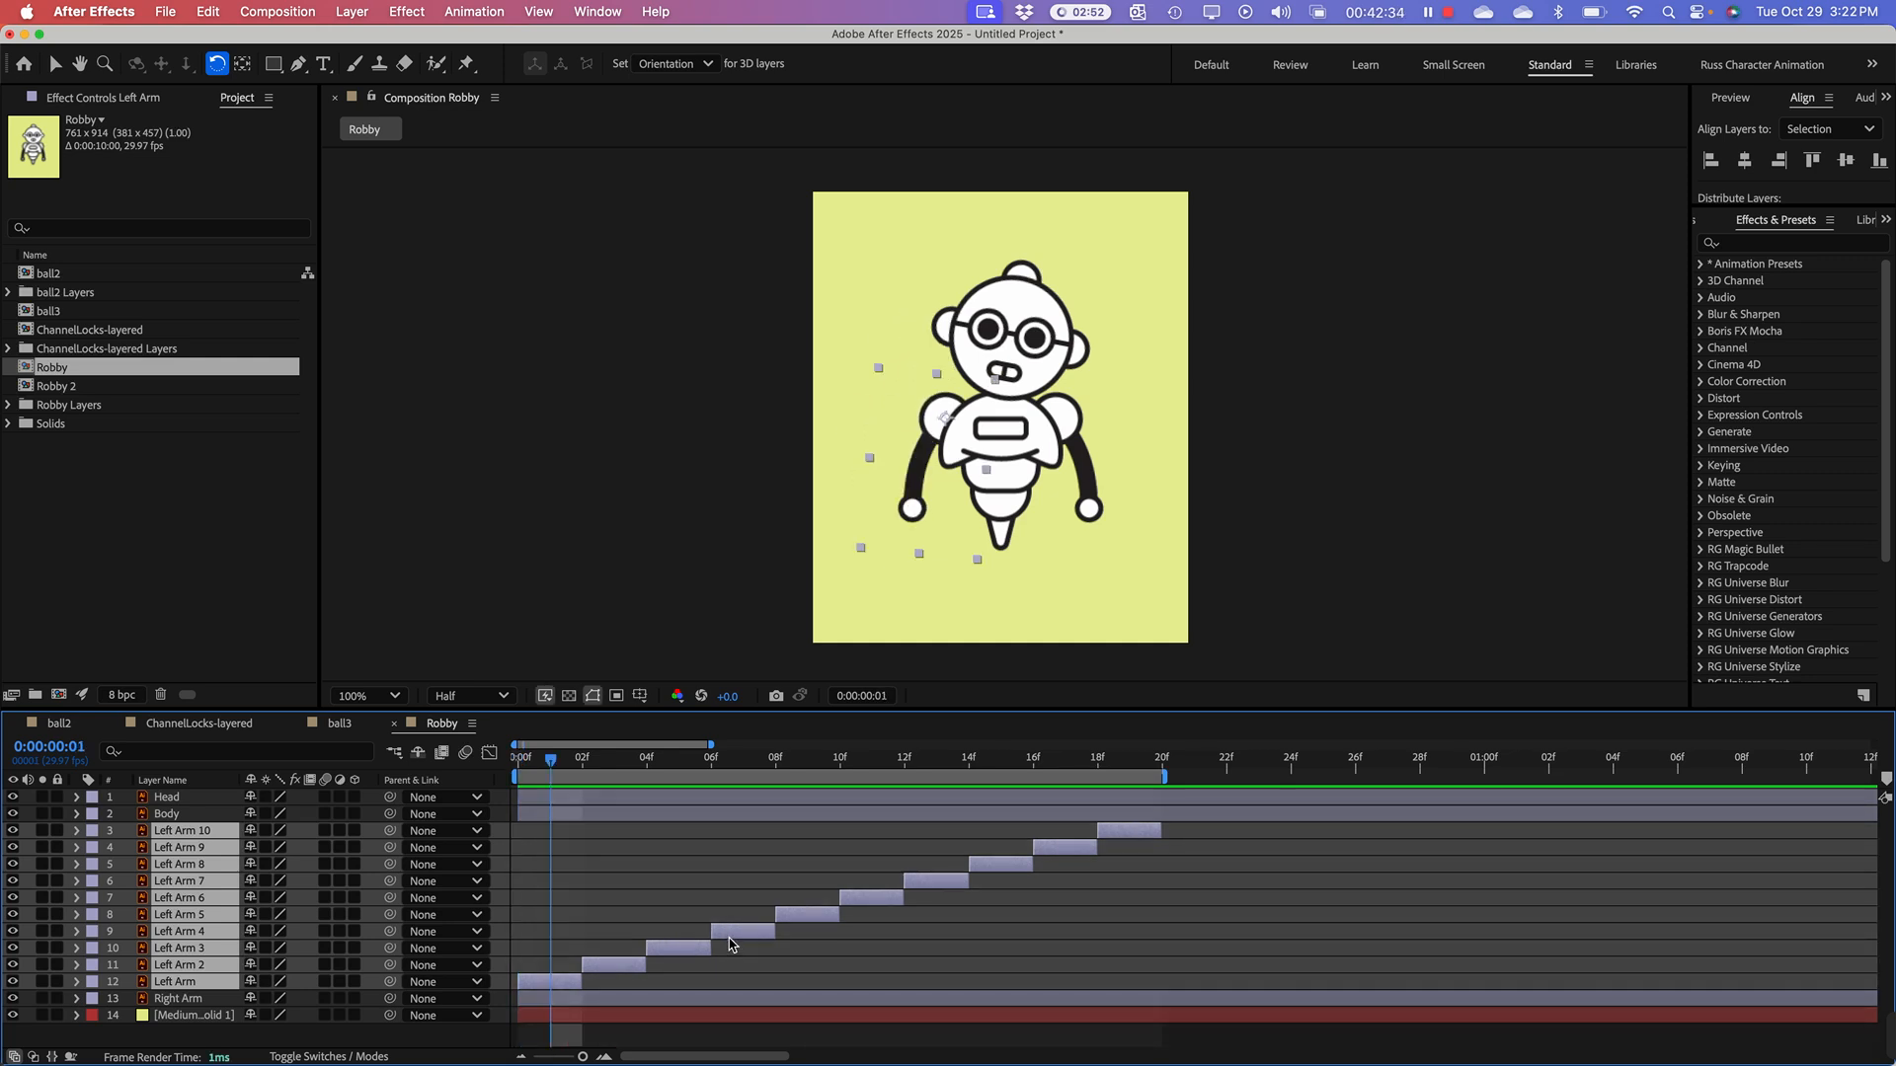
# Step: Undo the work area change and the layer sequencing, and deselect the Left Arm layers
pyautogui.press('super+z')
pyautogui.press('super+z')
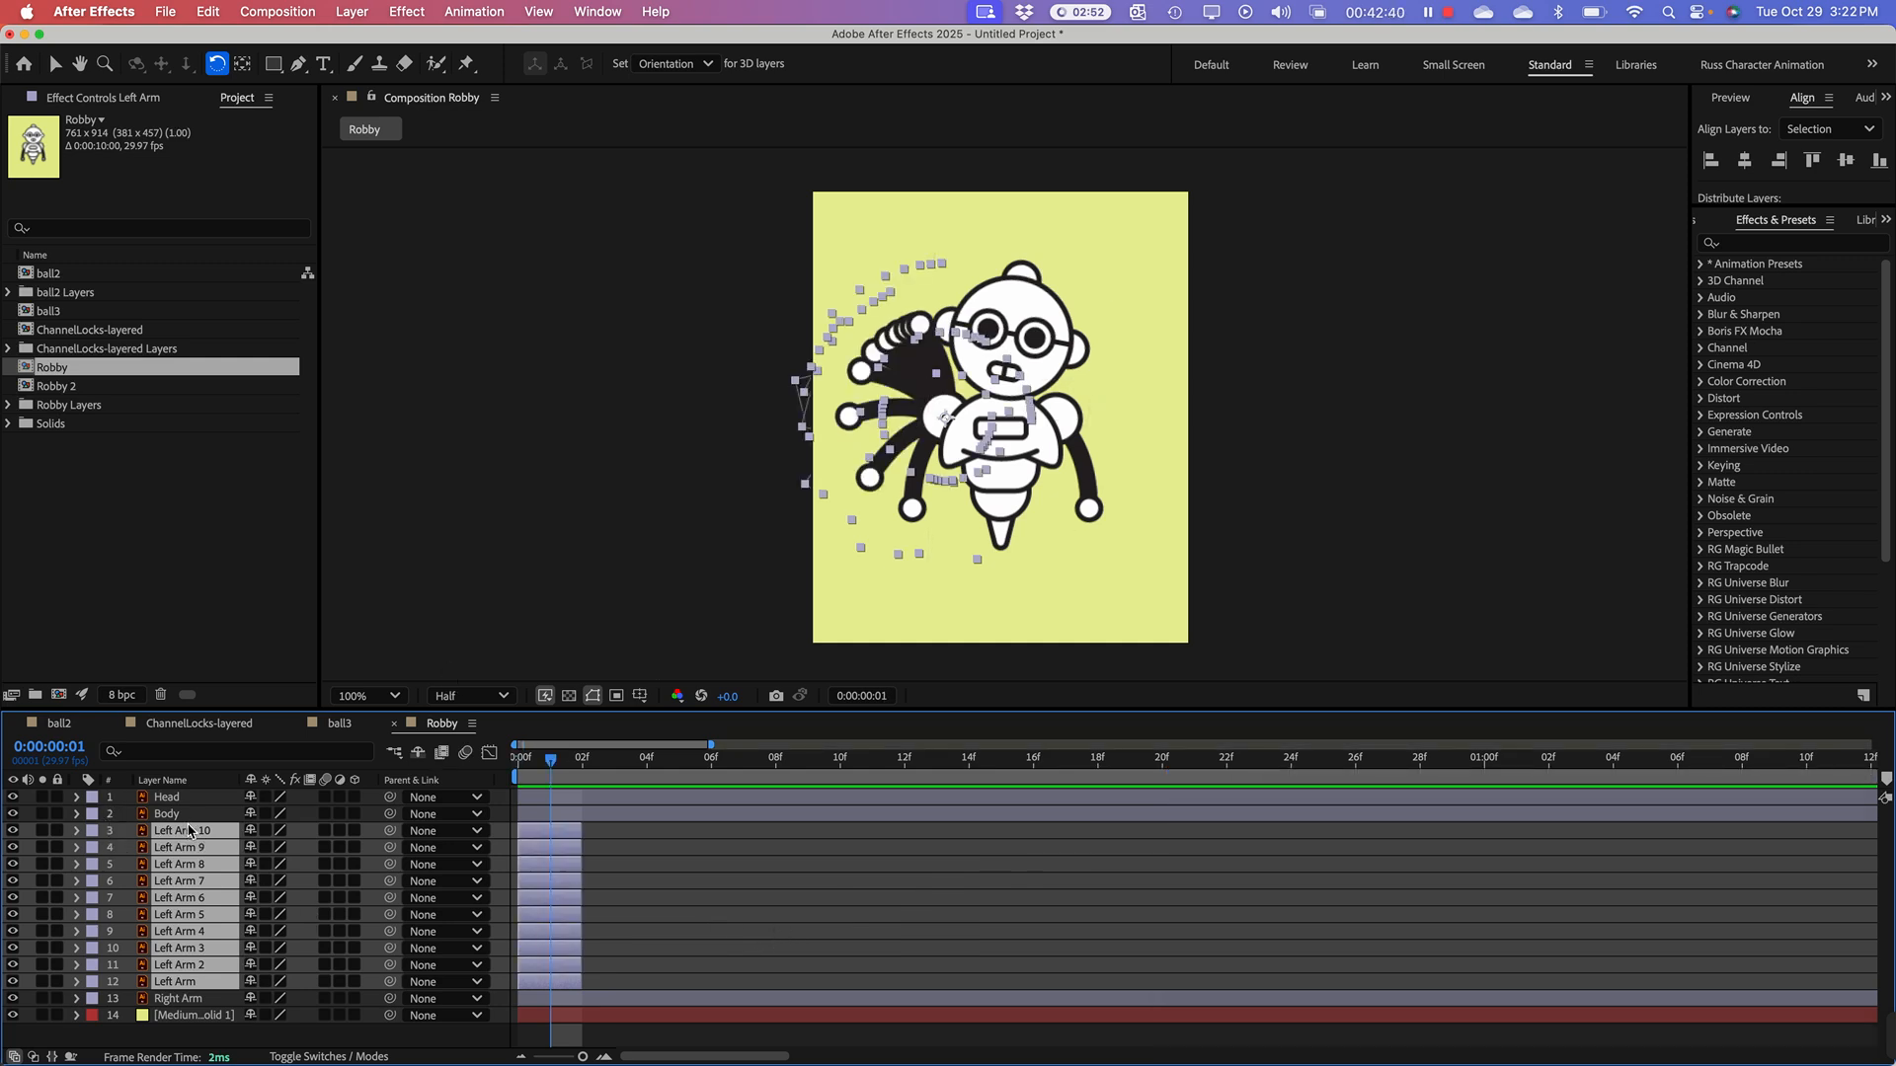
pyautogui.click(690, 890)
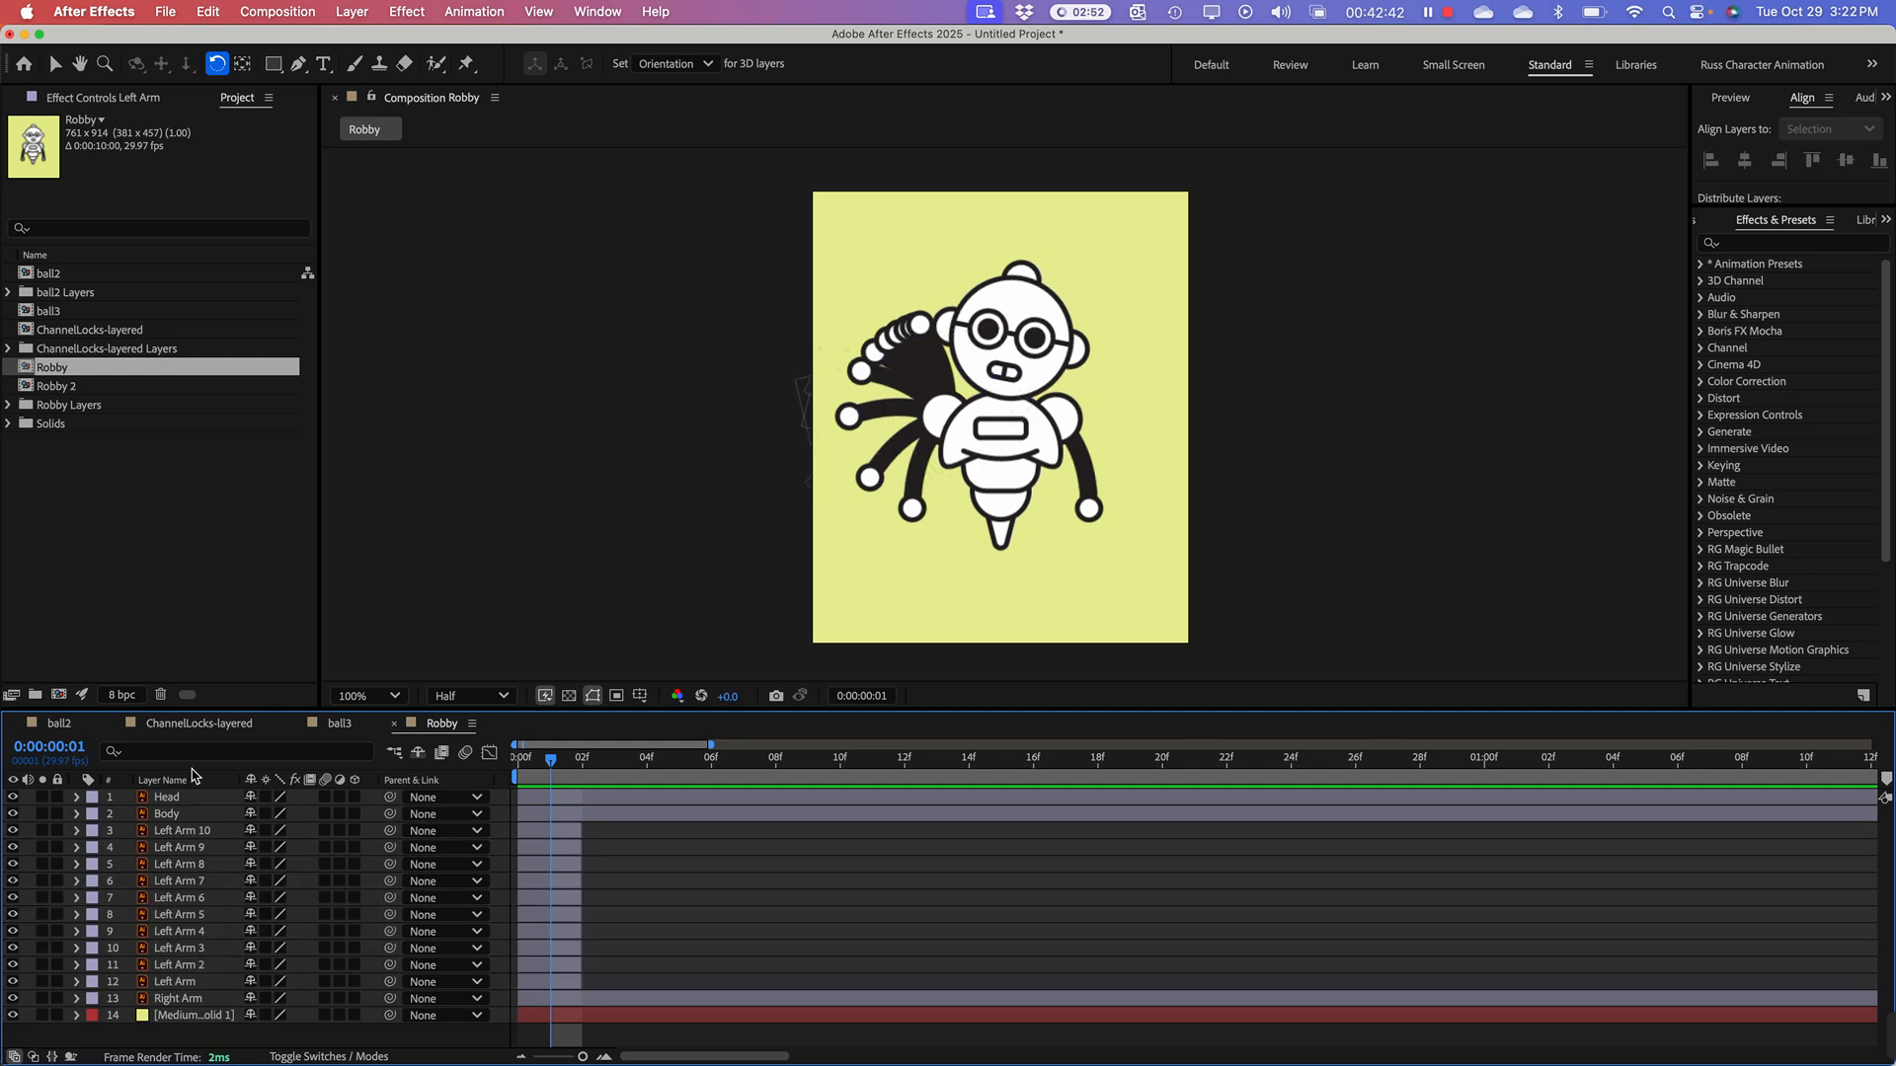
# Step: Duplicate the Left Arm 10 layer twice in succession, rotating each copy counterclockwise so the raised arm starts lowering
pyautogui.click(184, 833)
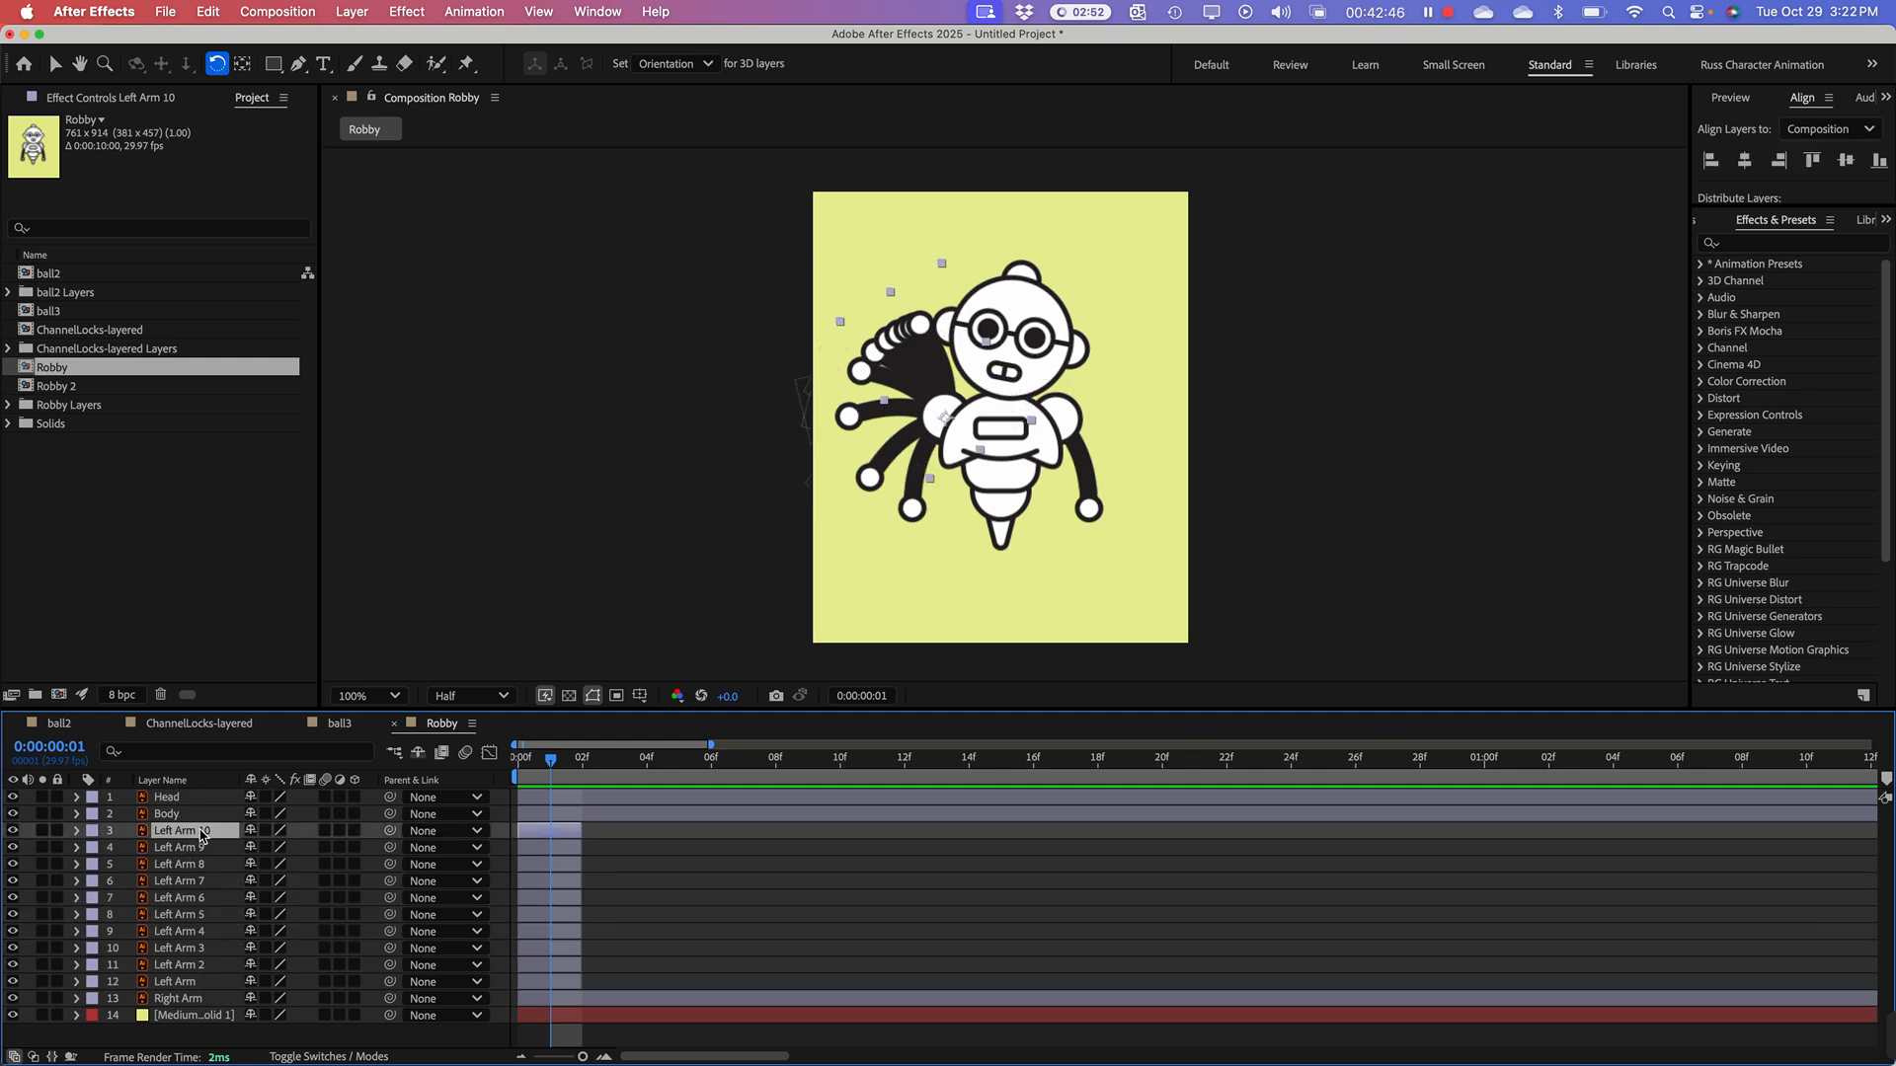
pyautogui.press('super+d')
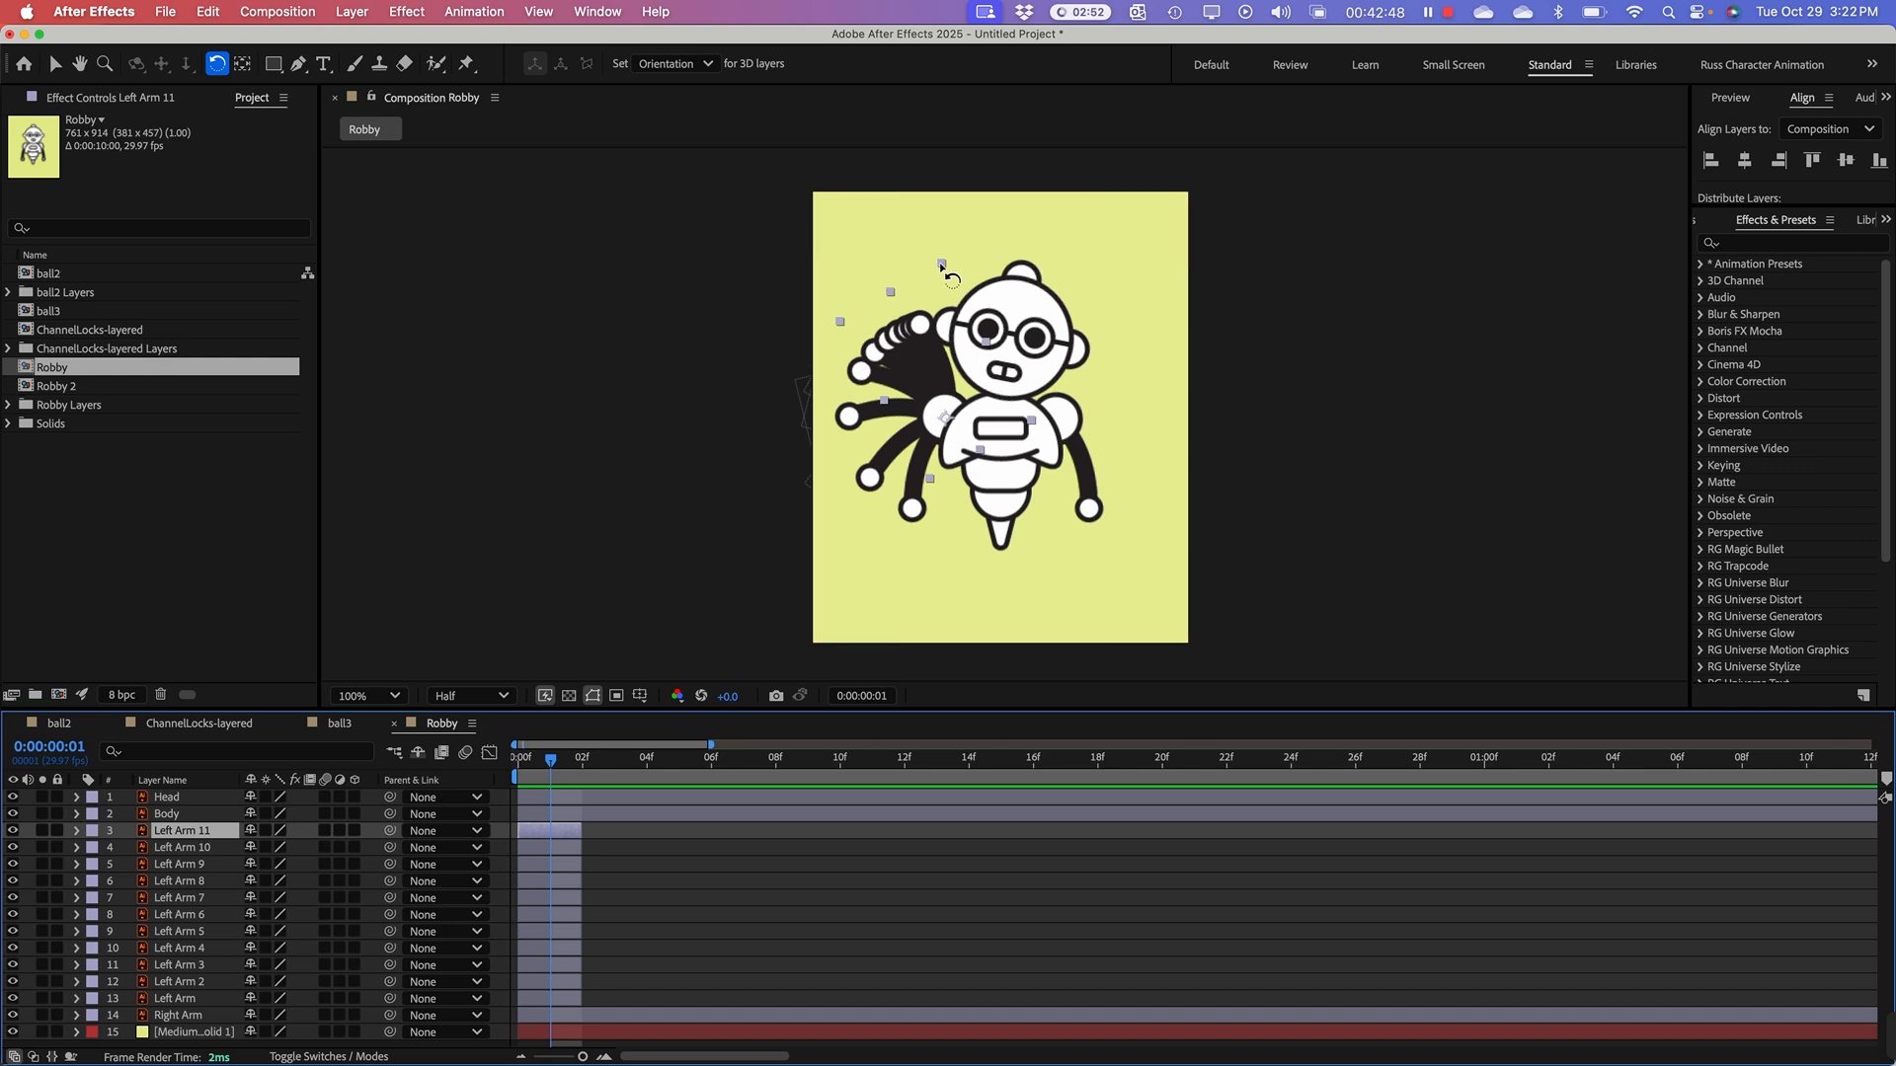
pyautogui.moveTo(941, 265); pyautogui.dragTo(887, 329)
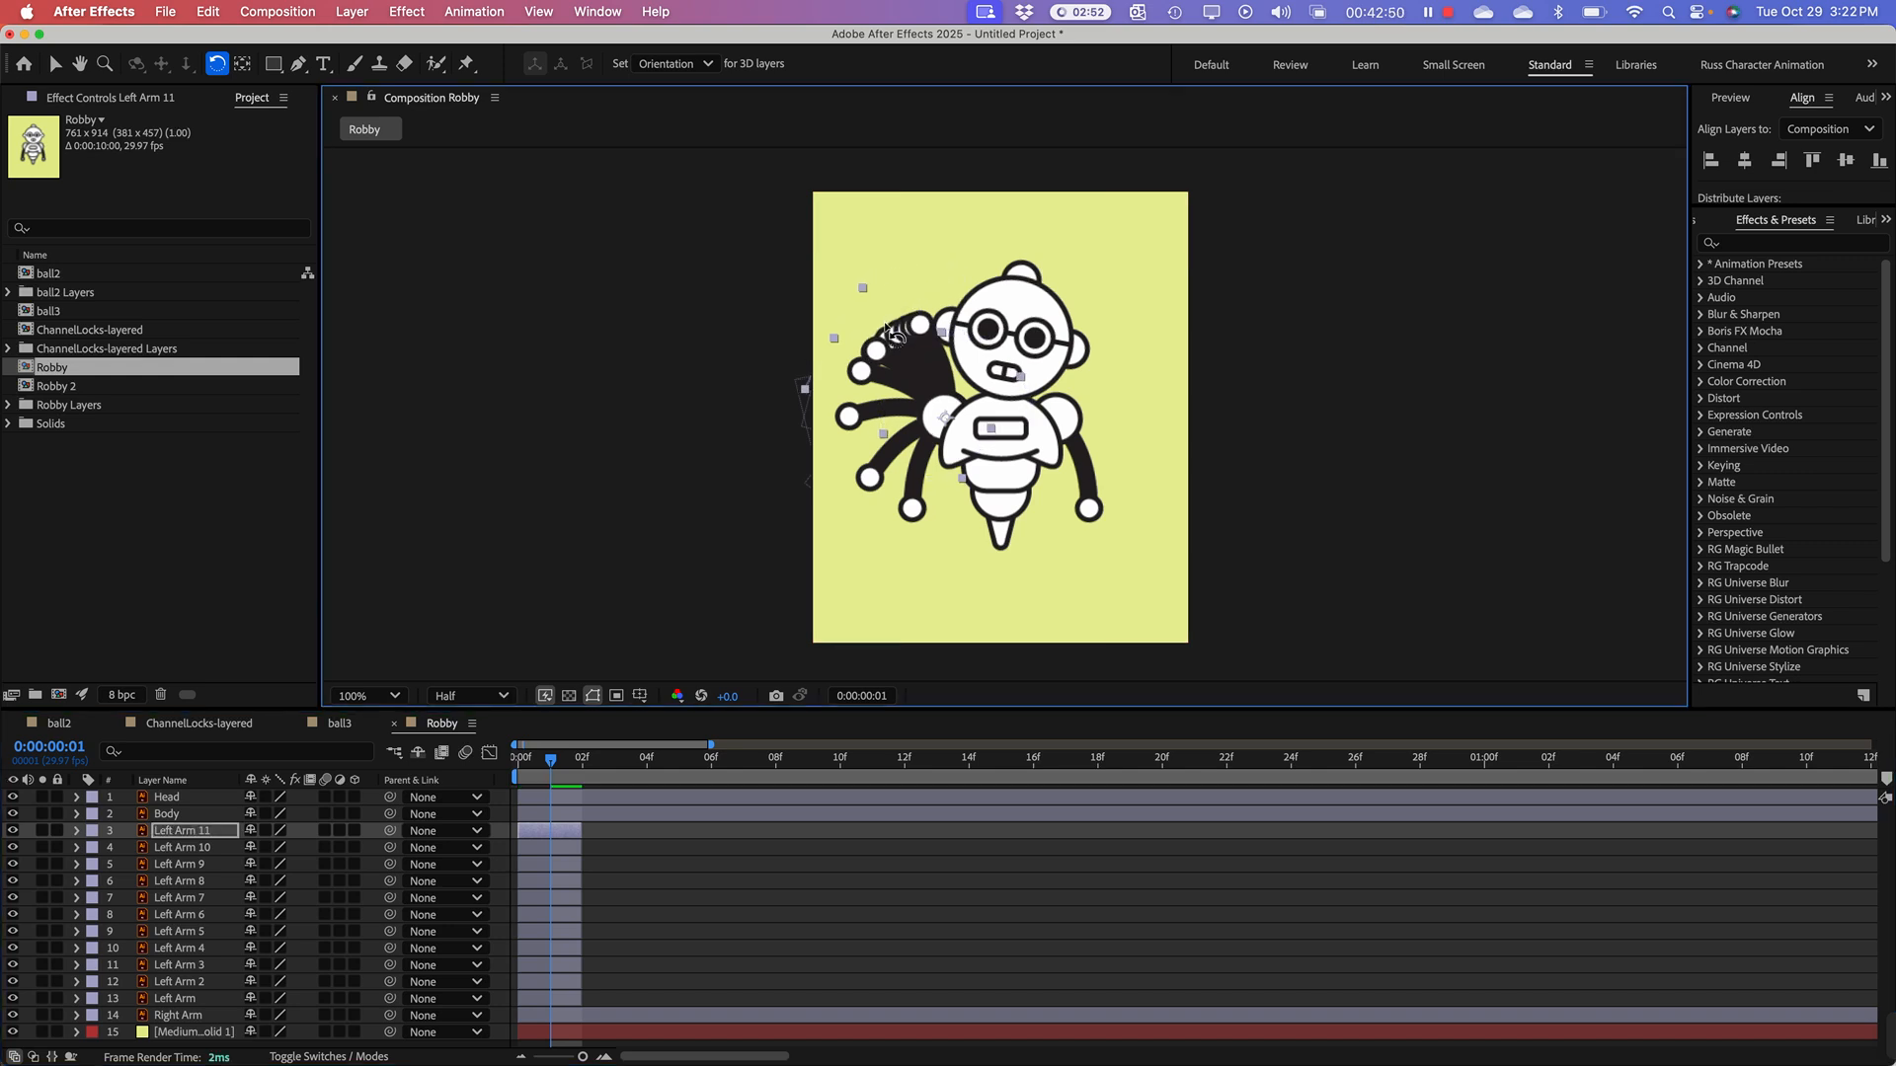
pyautogui.press('super+d')
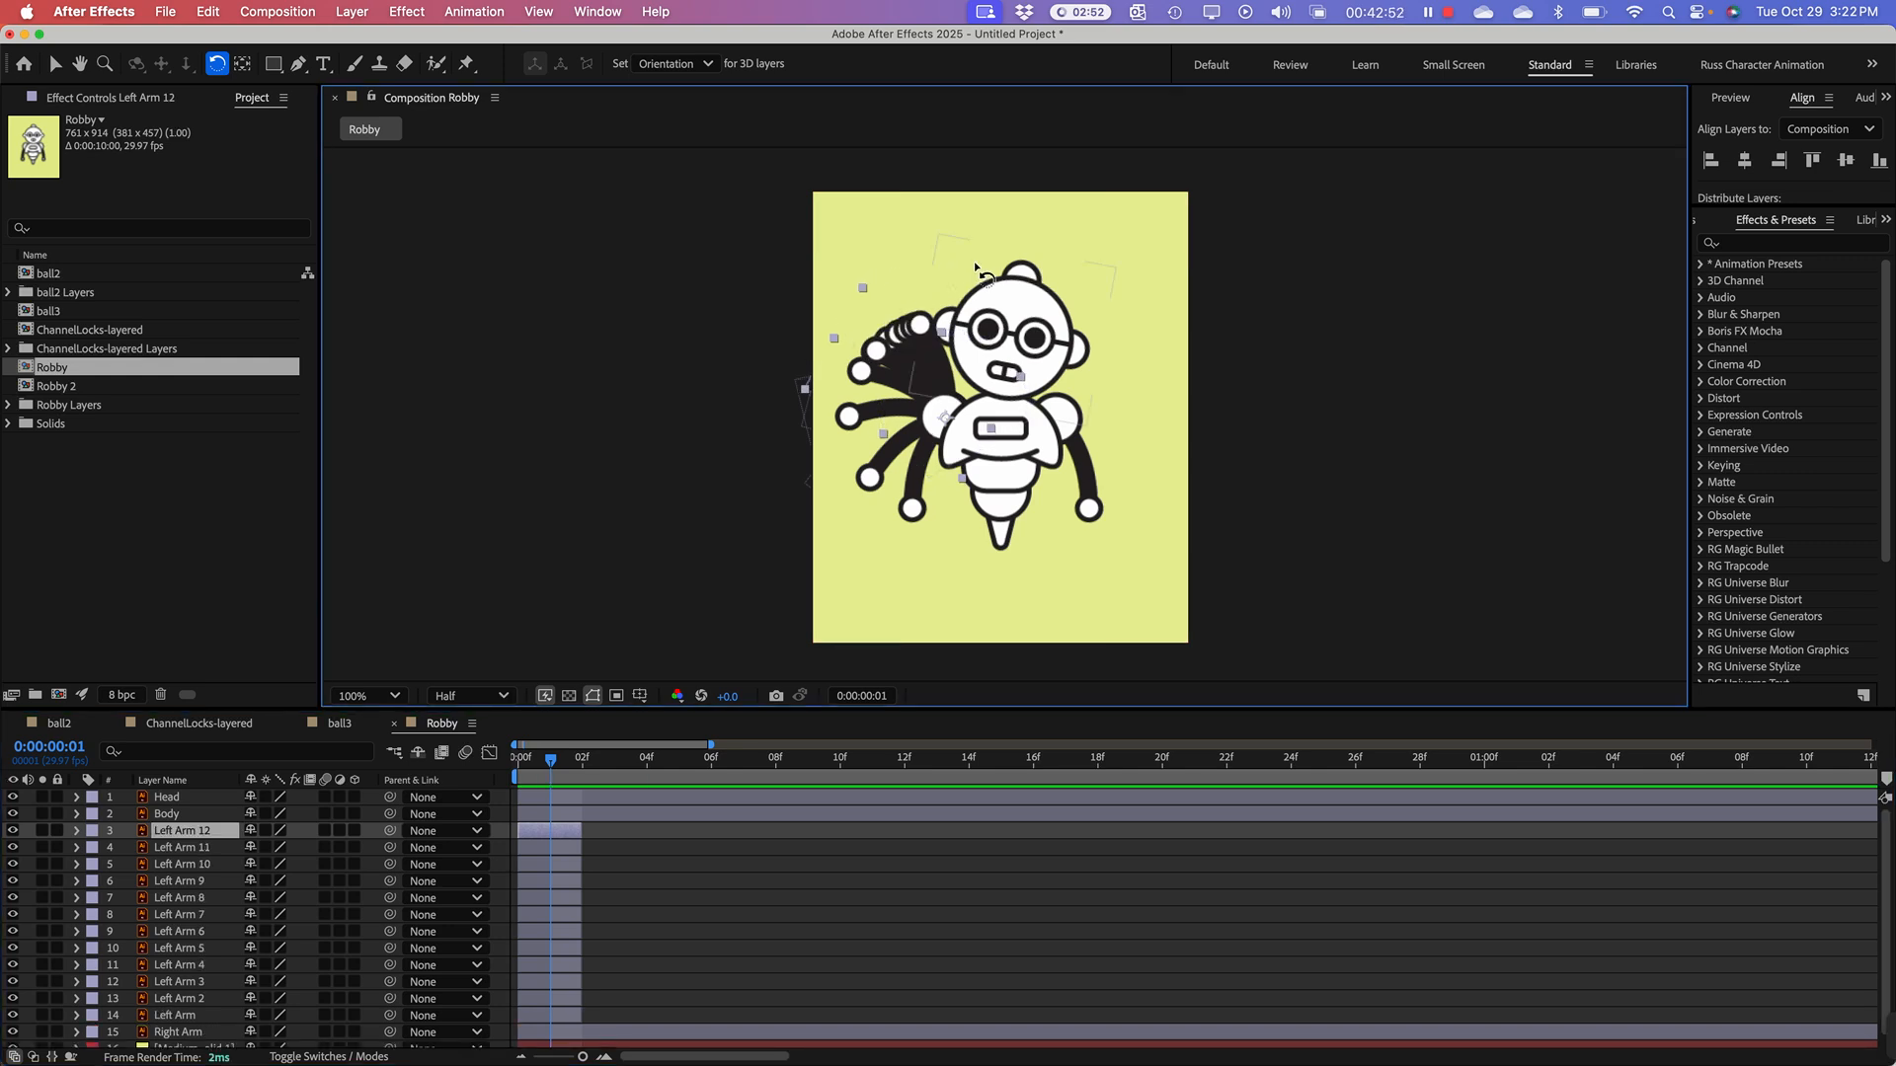
pyautogui.moveTo(949, 245); pyautogui.dragTo(858, 393)
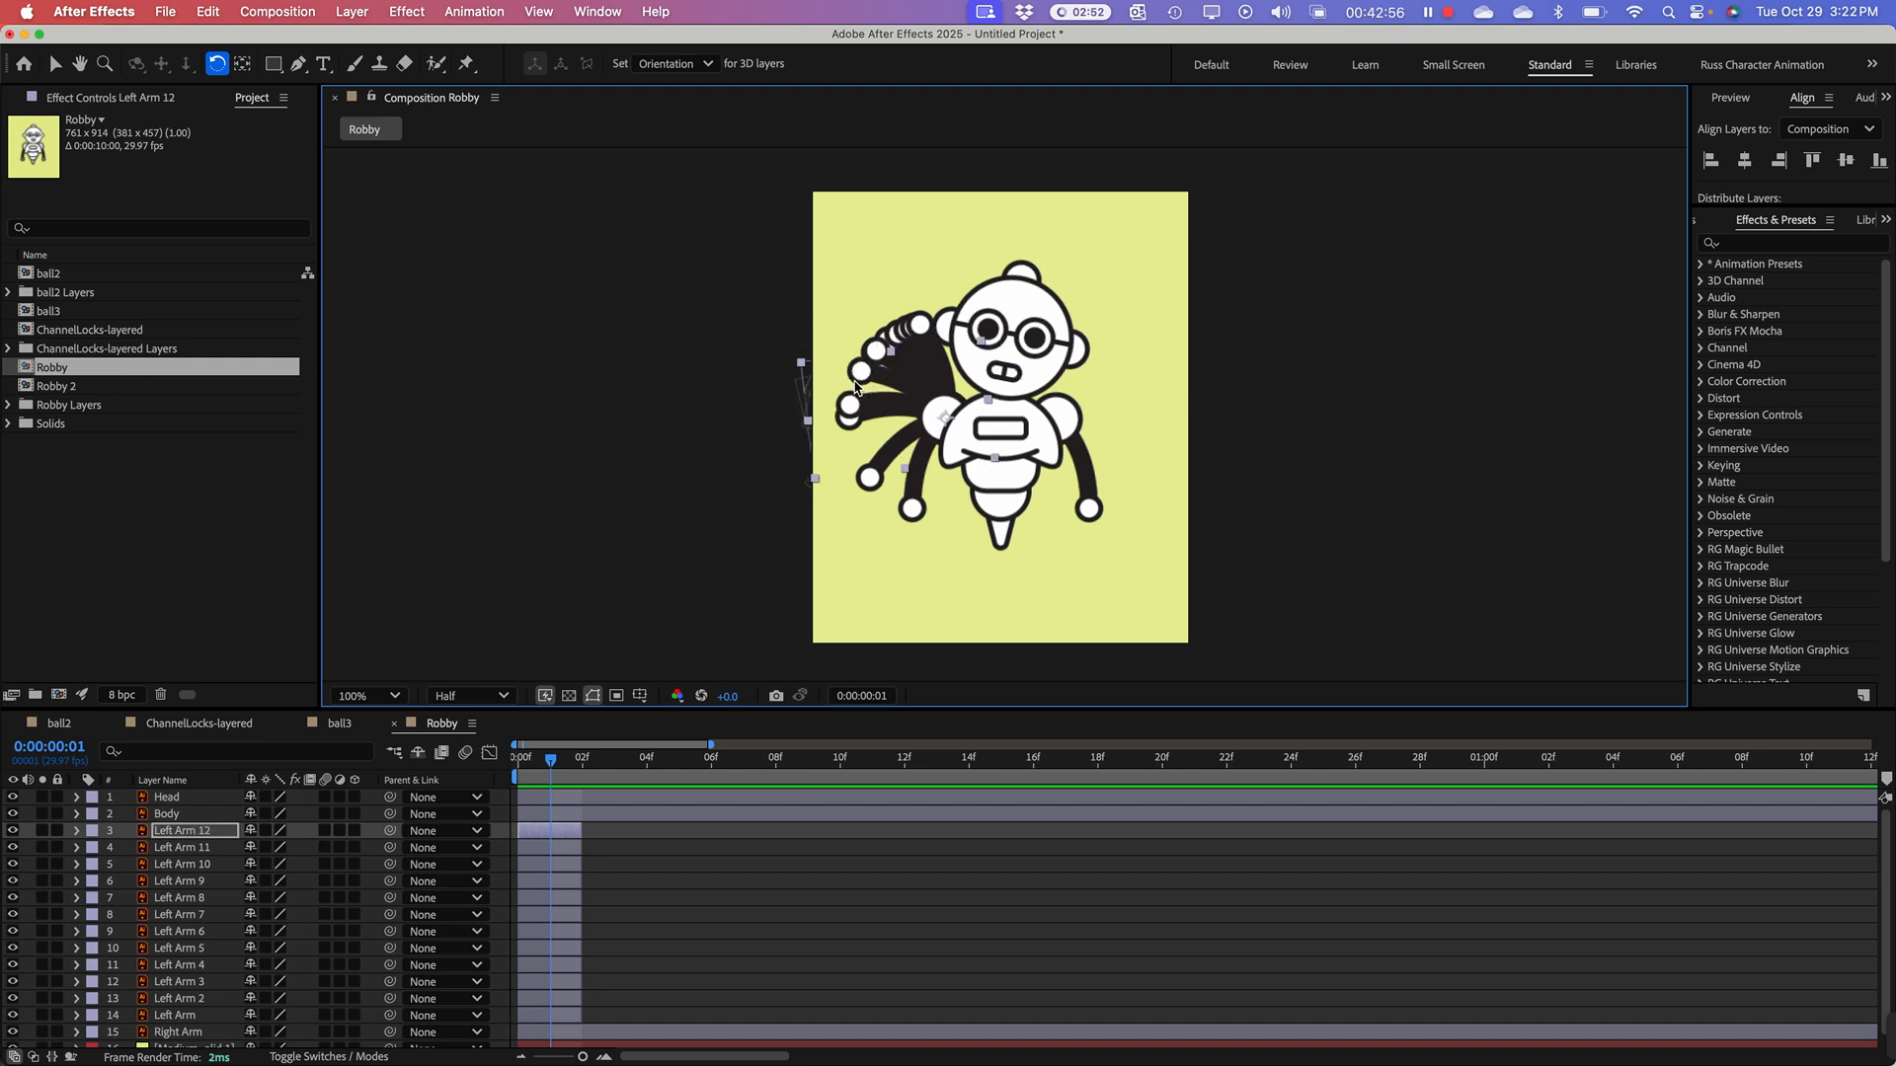
# Step: Add seven more successive Left Arm duplicates, rotating each one further down until the arm hangs at the robot's side again
pyautogui.press('super+d')
pyautogui.moveTo(804, 375); pyautogui.dragTo(872, 560)
pyautogui.press('super+d')
pyautogui.press('super+d')
pyautogui.press('super+d')
pyautogui.press('super+d')
pyautogui.press('super+d')
pyautogui.press('super+d')
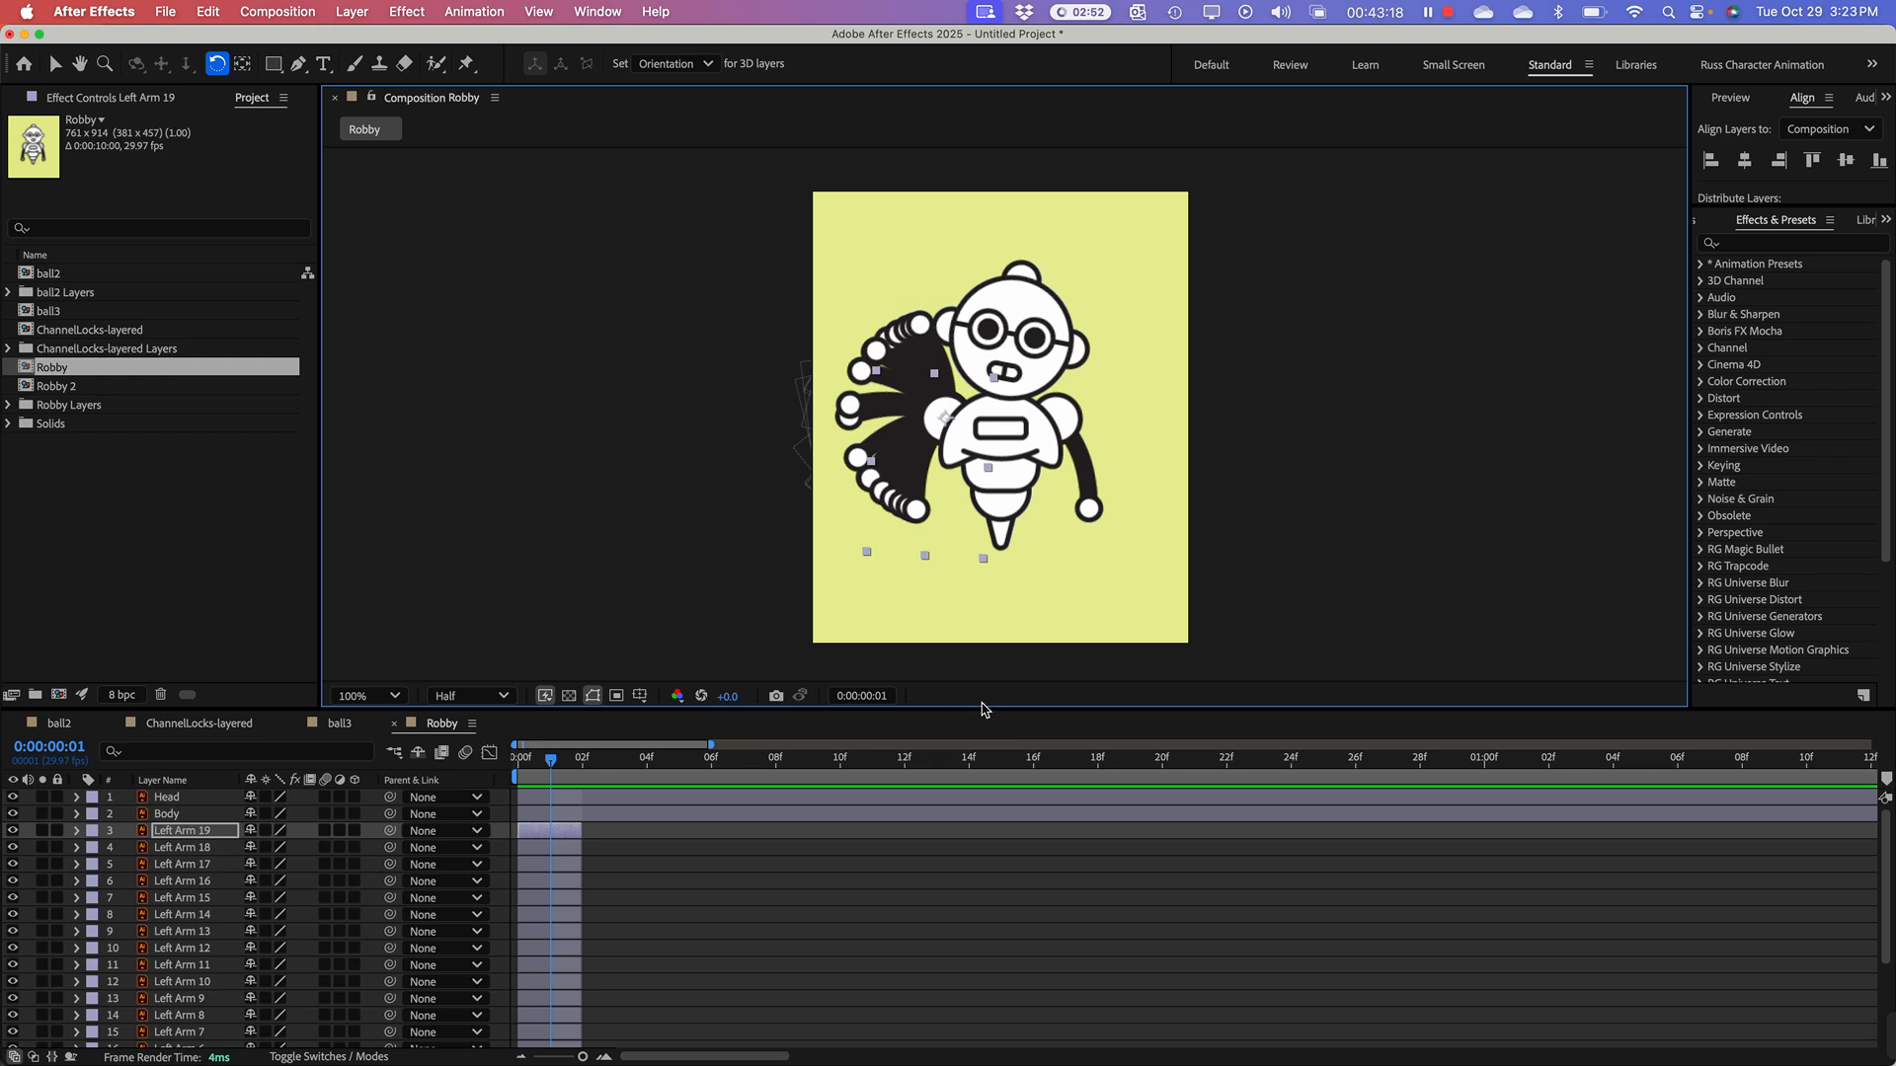
# Step: Enlarge the timeline area and try to sequence all nineteen Left Arm layers without overlap, starting with Left Arm 19
pyautogui.moveTo(984, 704); pyautogui.dragTo(983, 456)
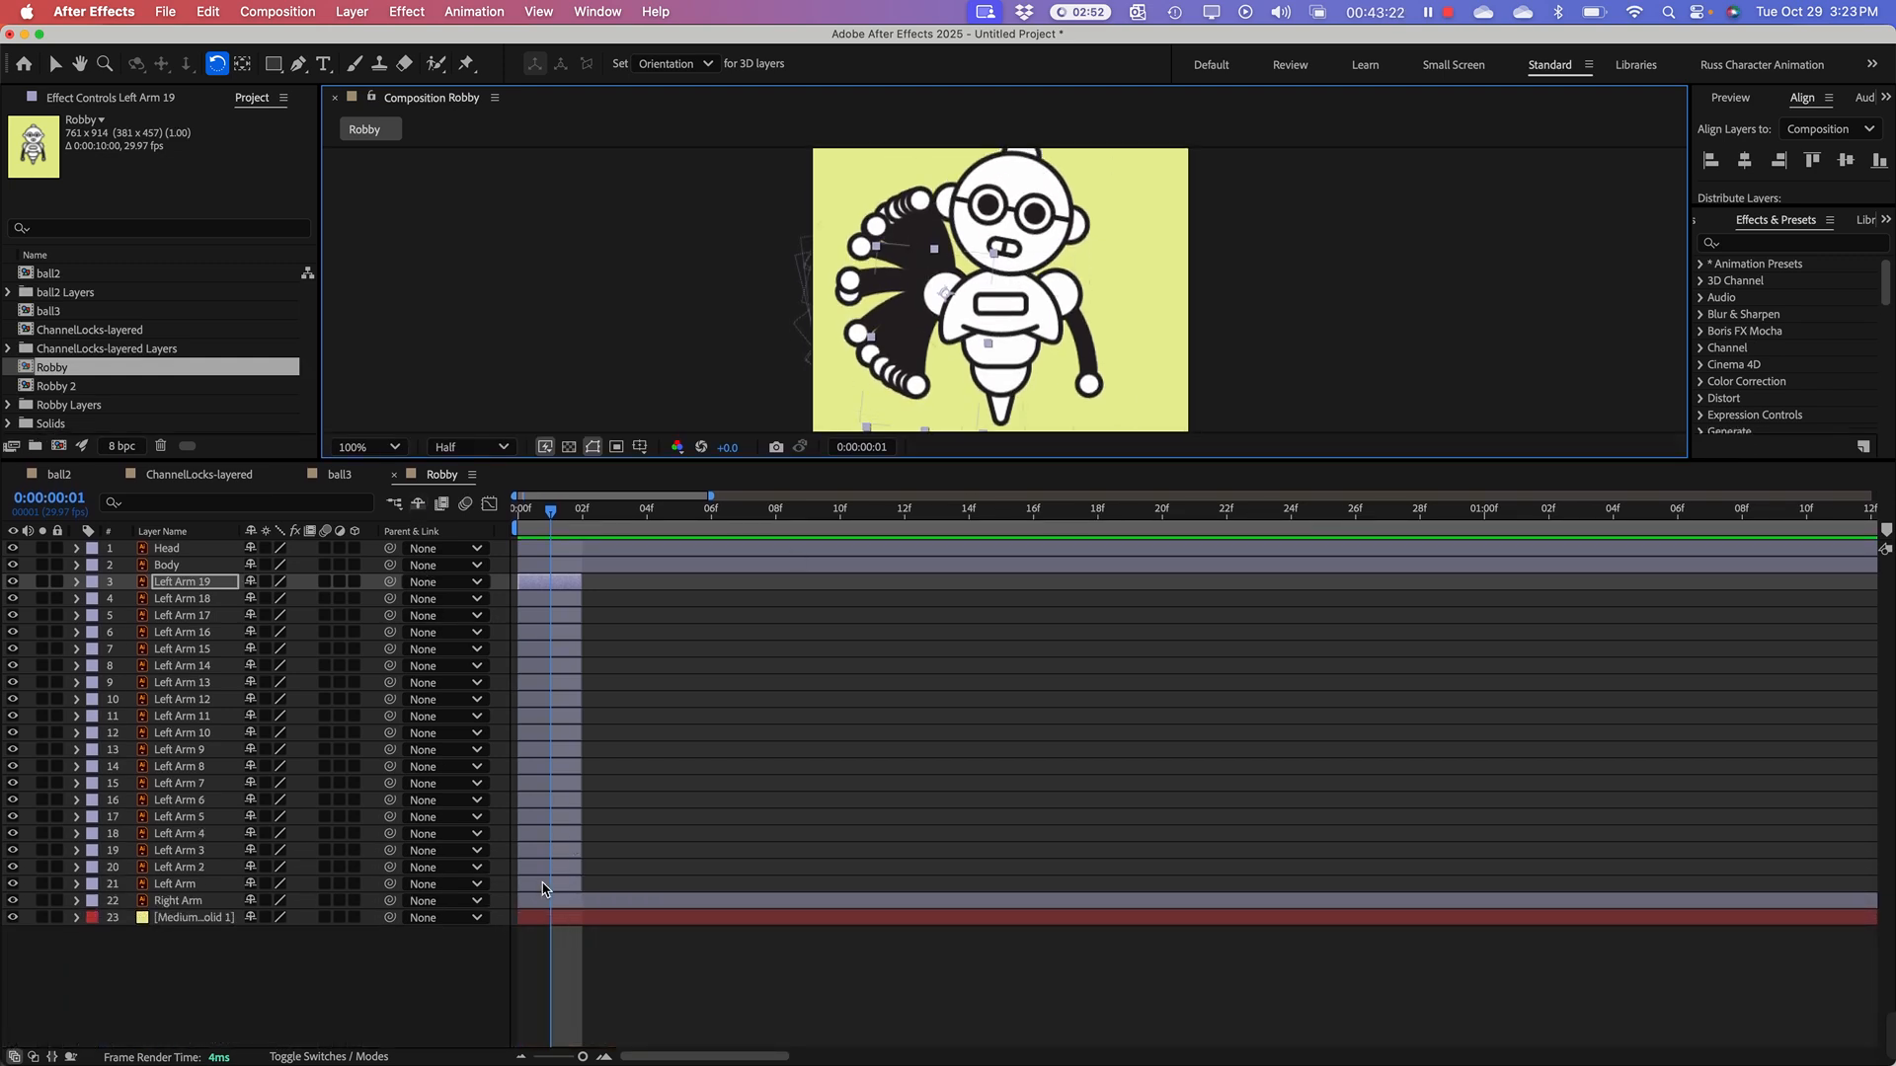
pyautogui.keyDown('shift'); pyautogui.click(542, 887); pyautogui.keyUp('shift')
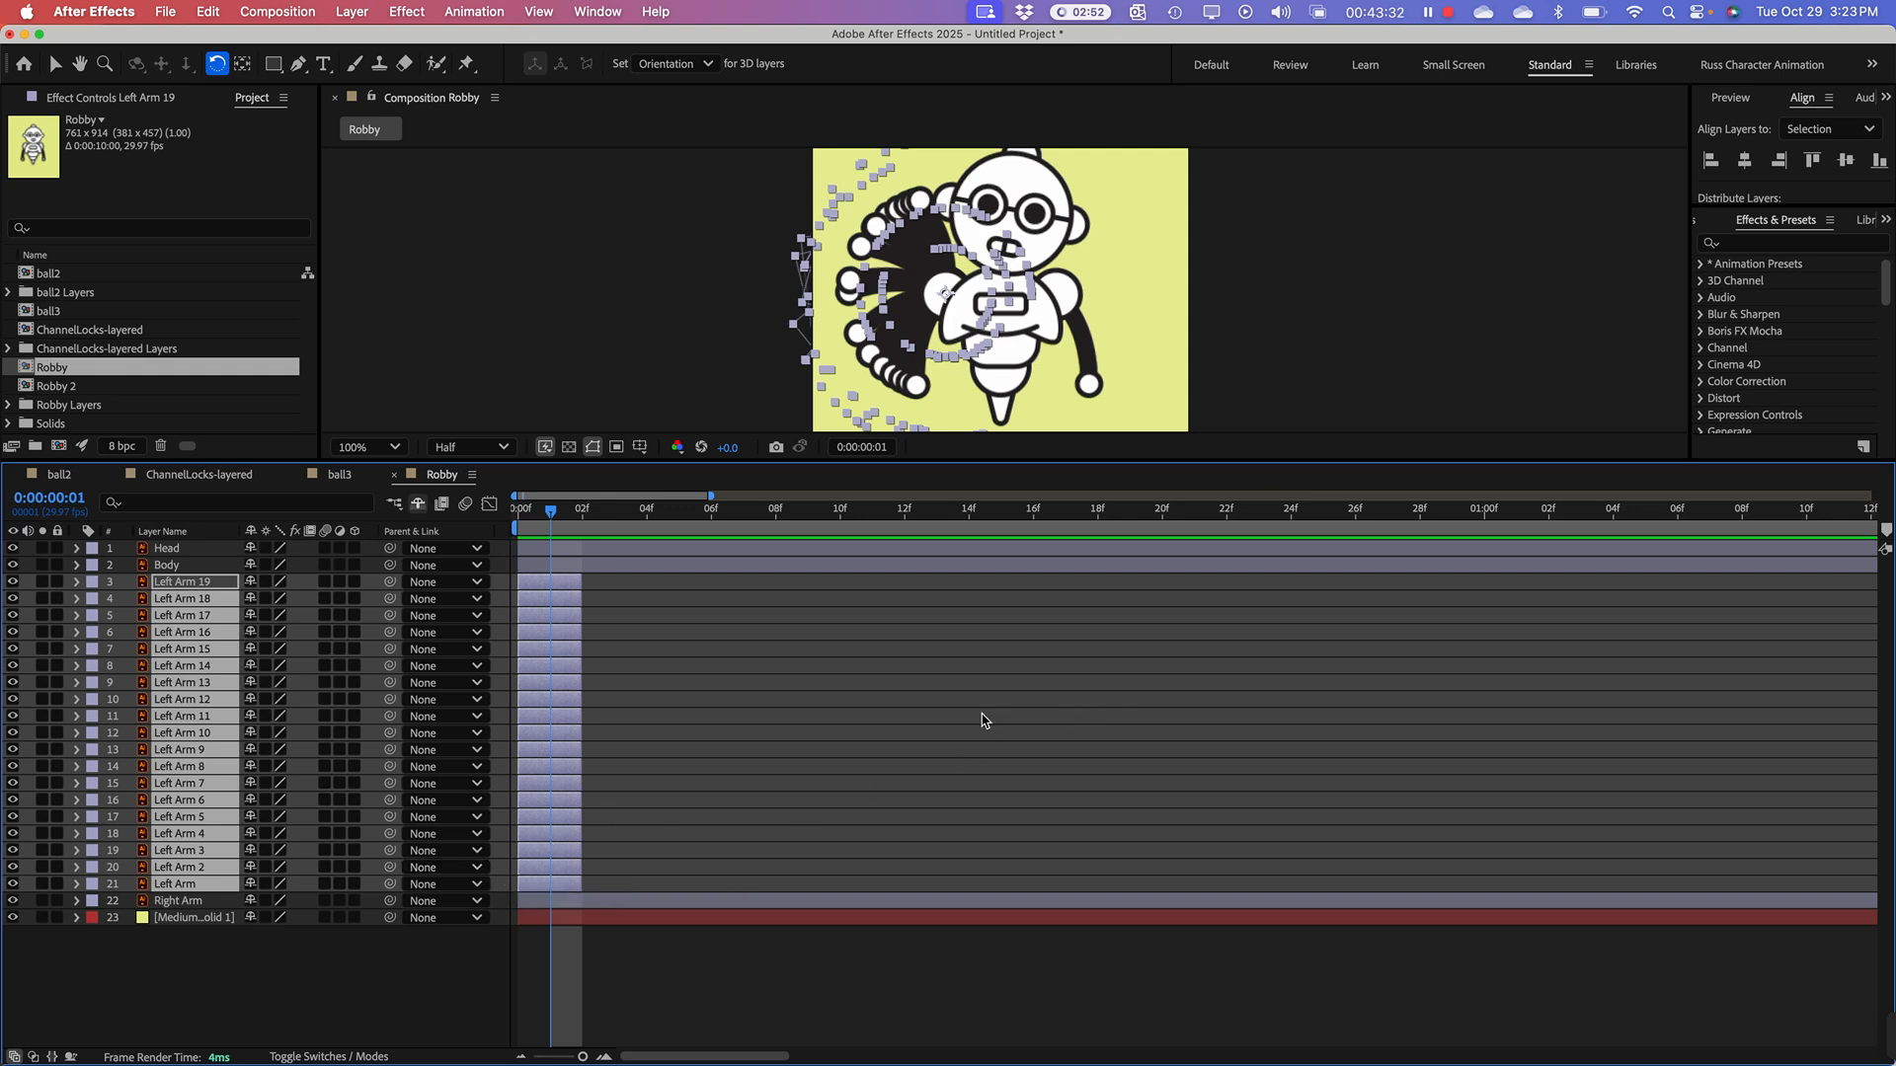
pyautogui.rightClick(194, 685)
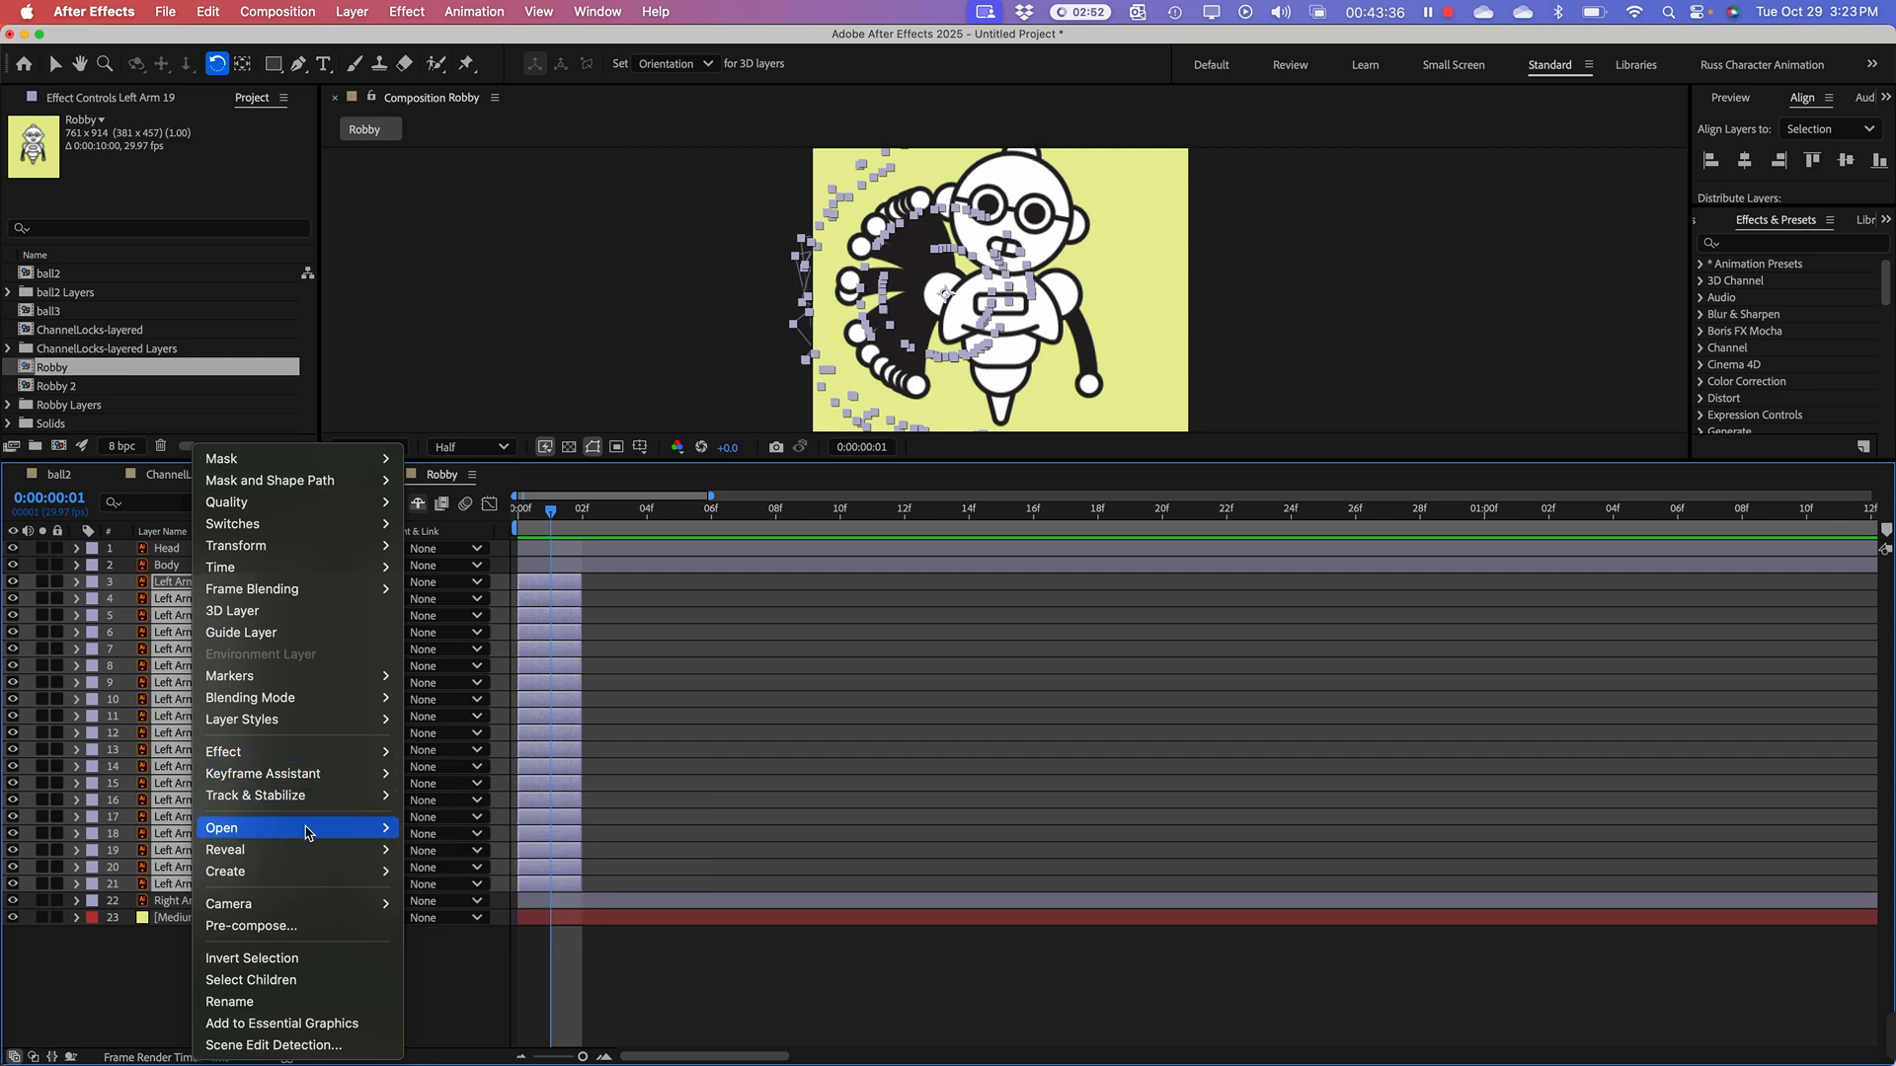
pyautogui.moveTo(293, 780)
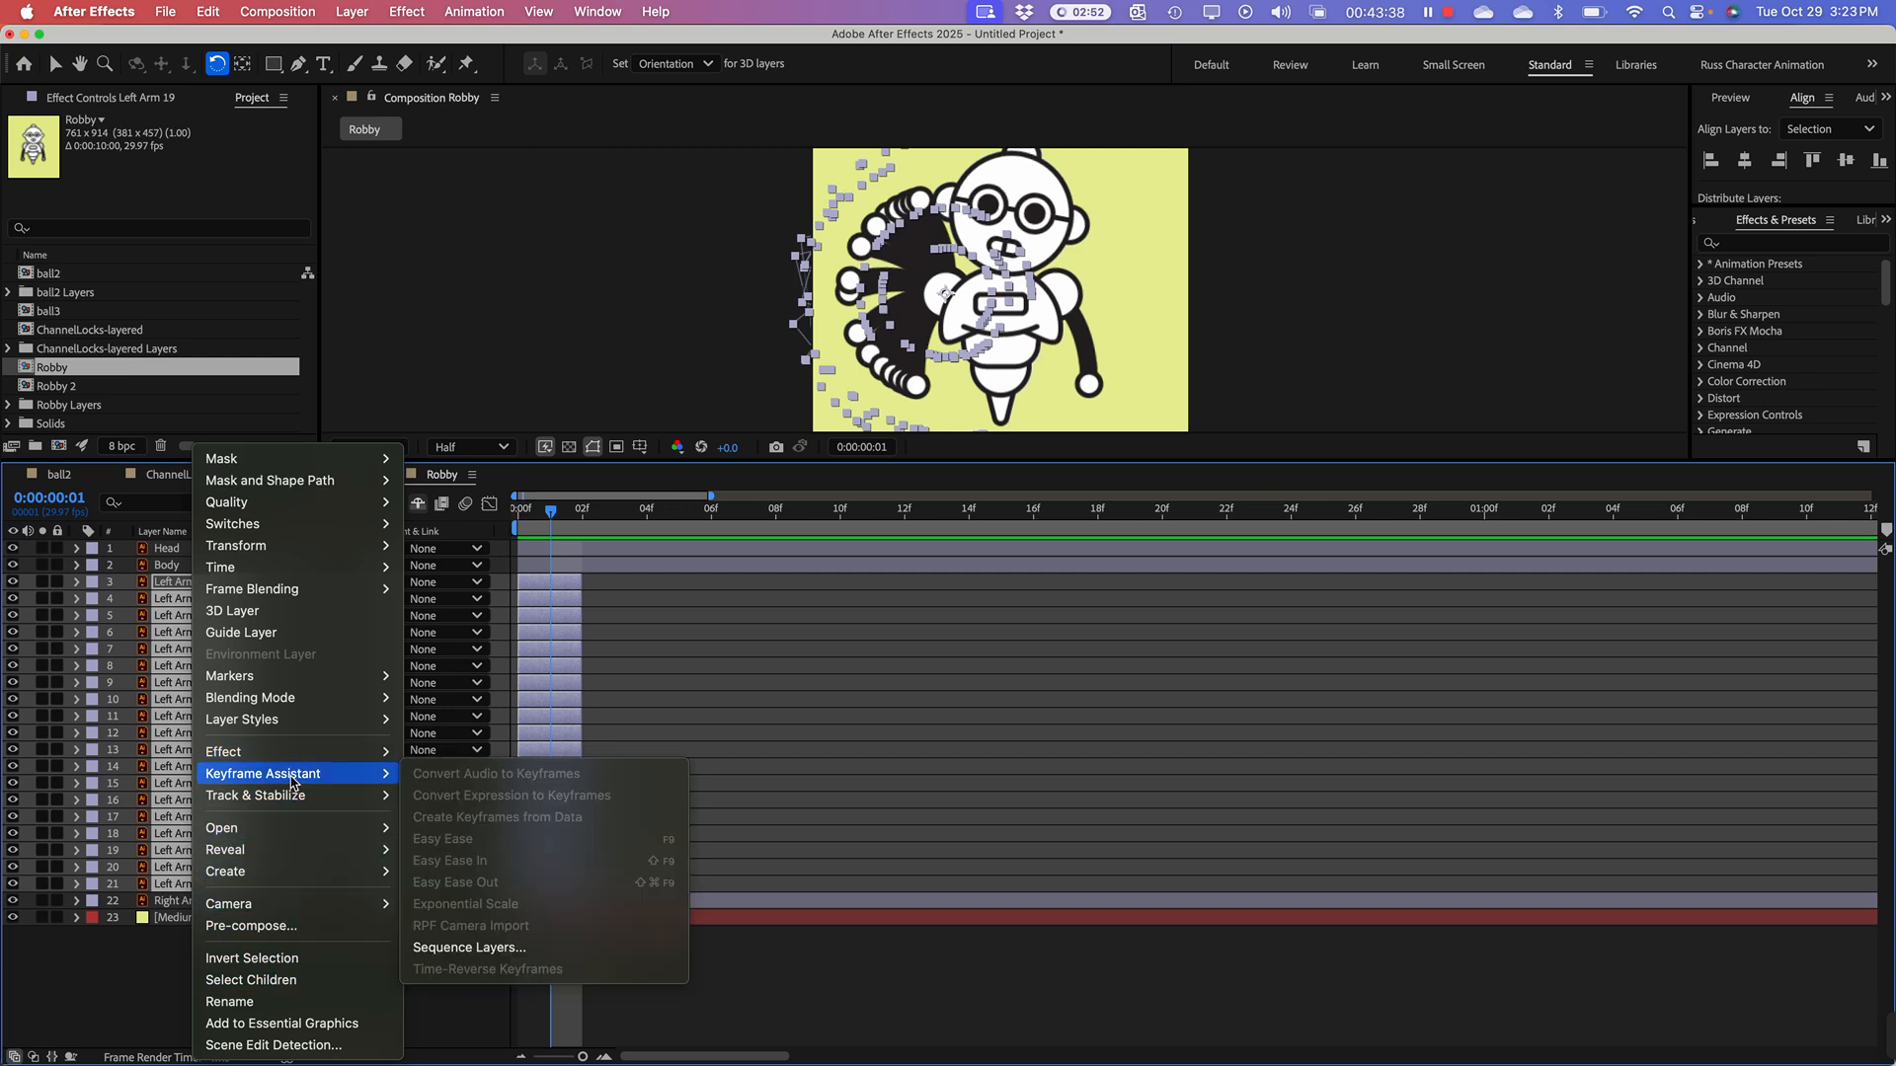
pyautogui.click(488, 946)
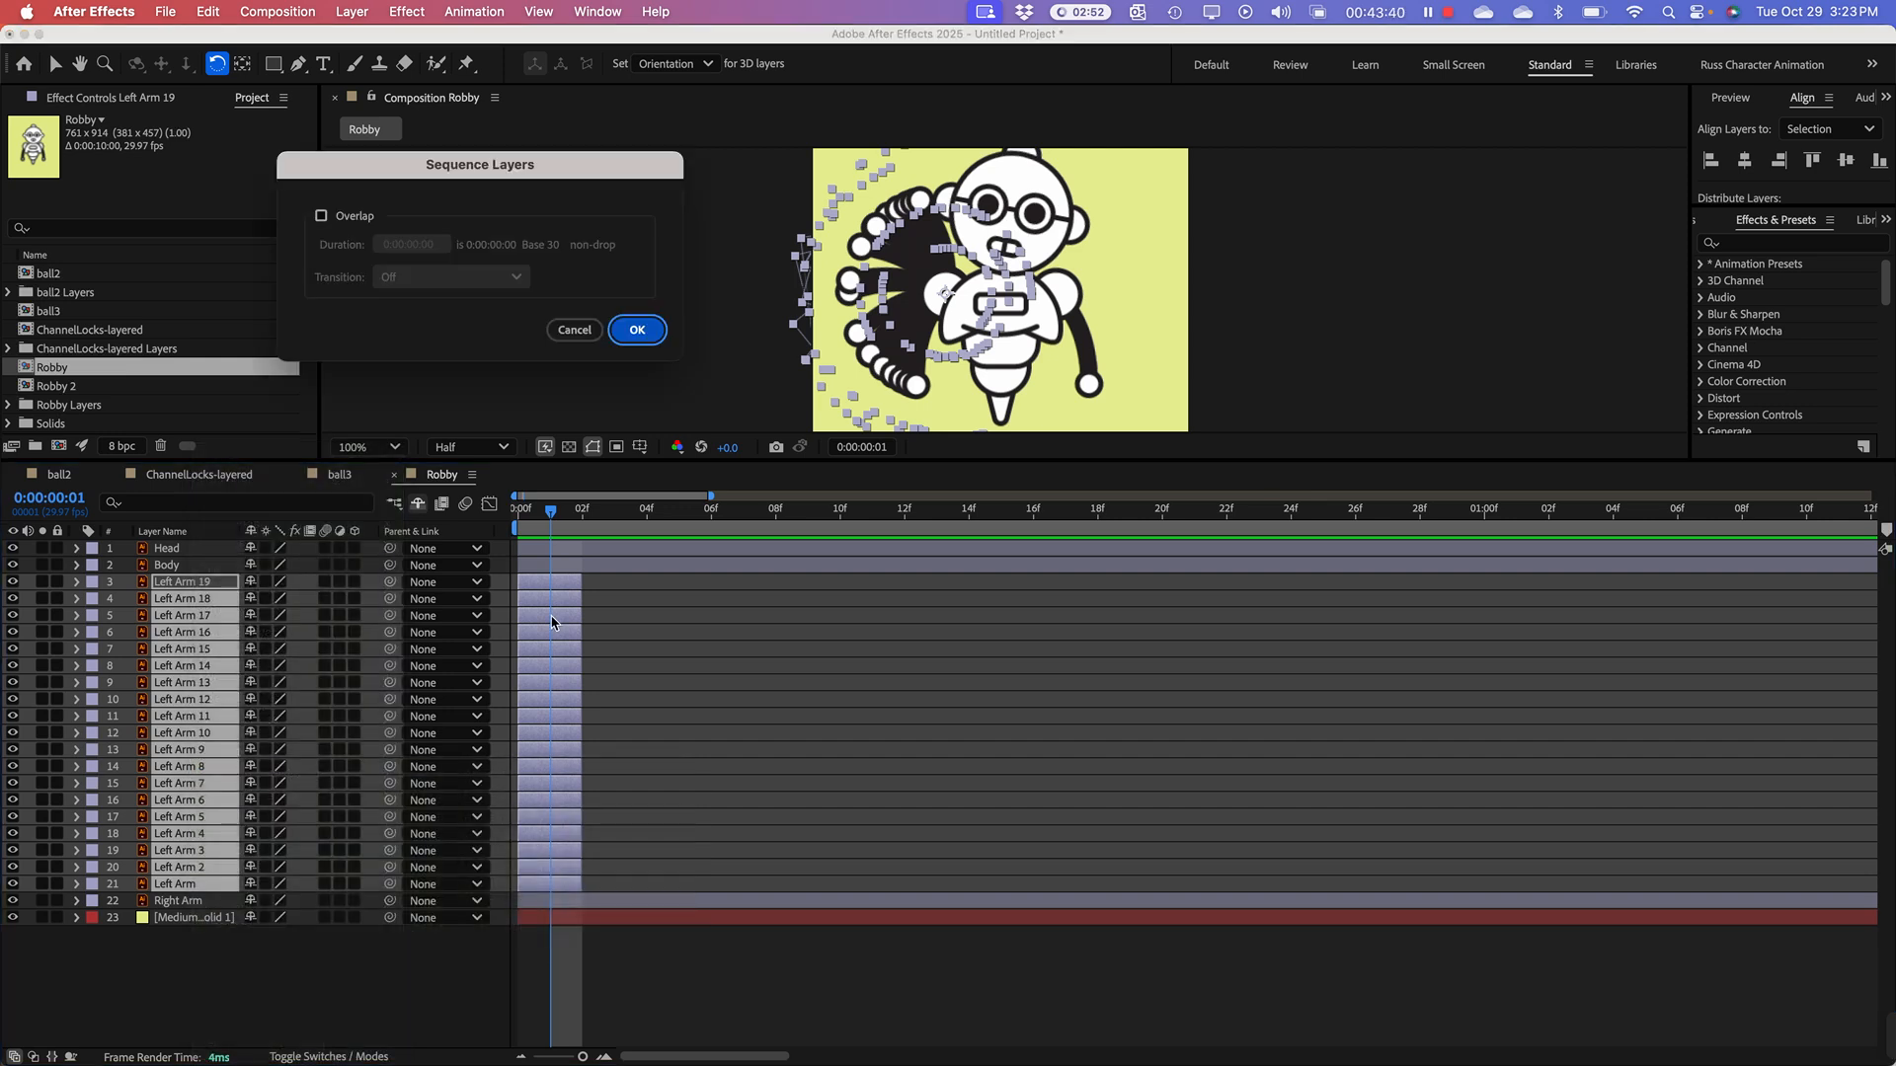
pyautogui.click(637, 331)
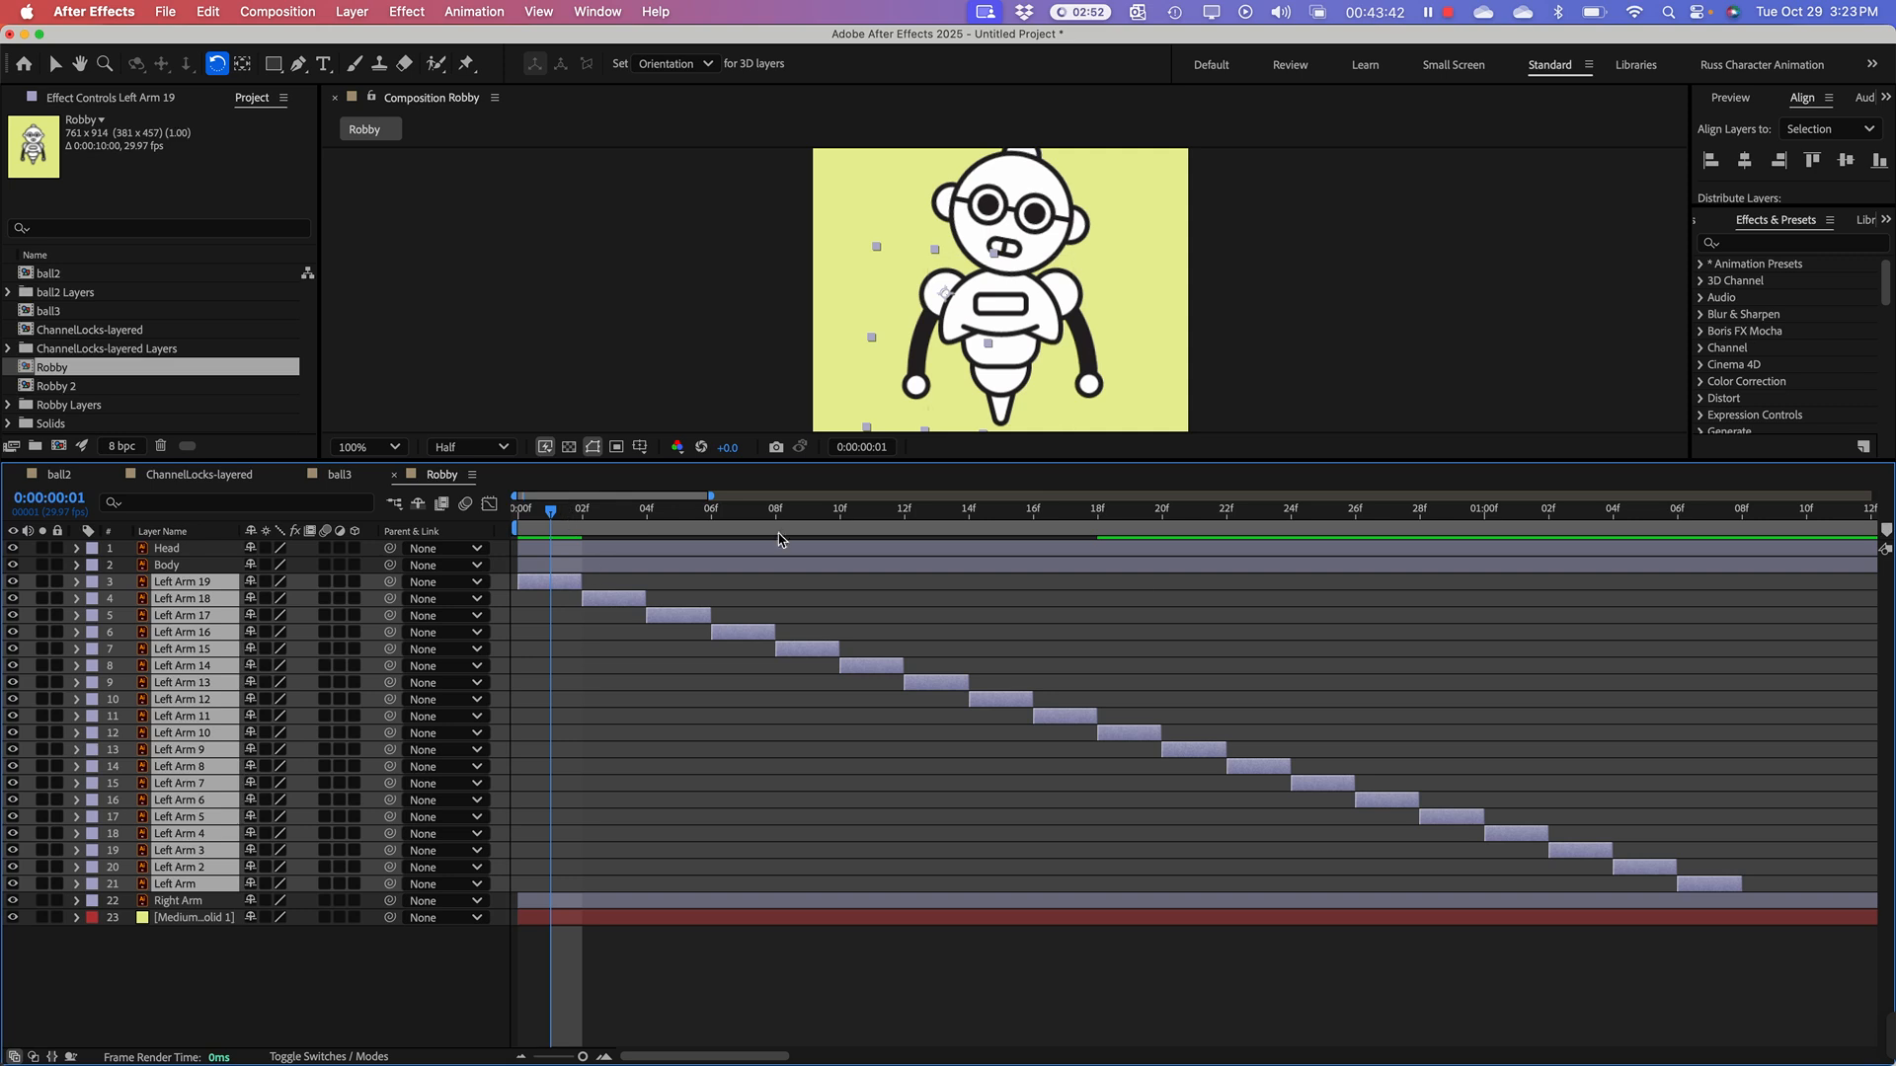
# Step: Undo the reversed layer sequencing and deselect the Left Arm layers
pyautogui.moveTo(712, 496); pyautogui.dragTo(781, 497)
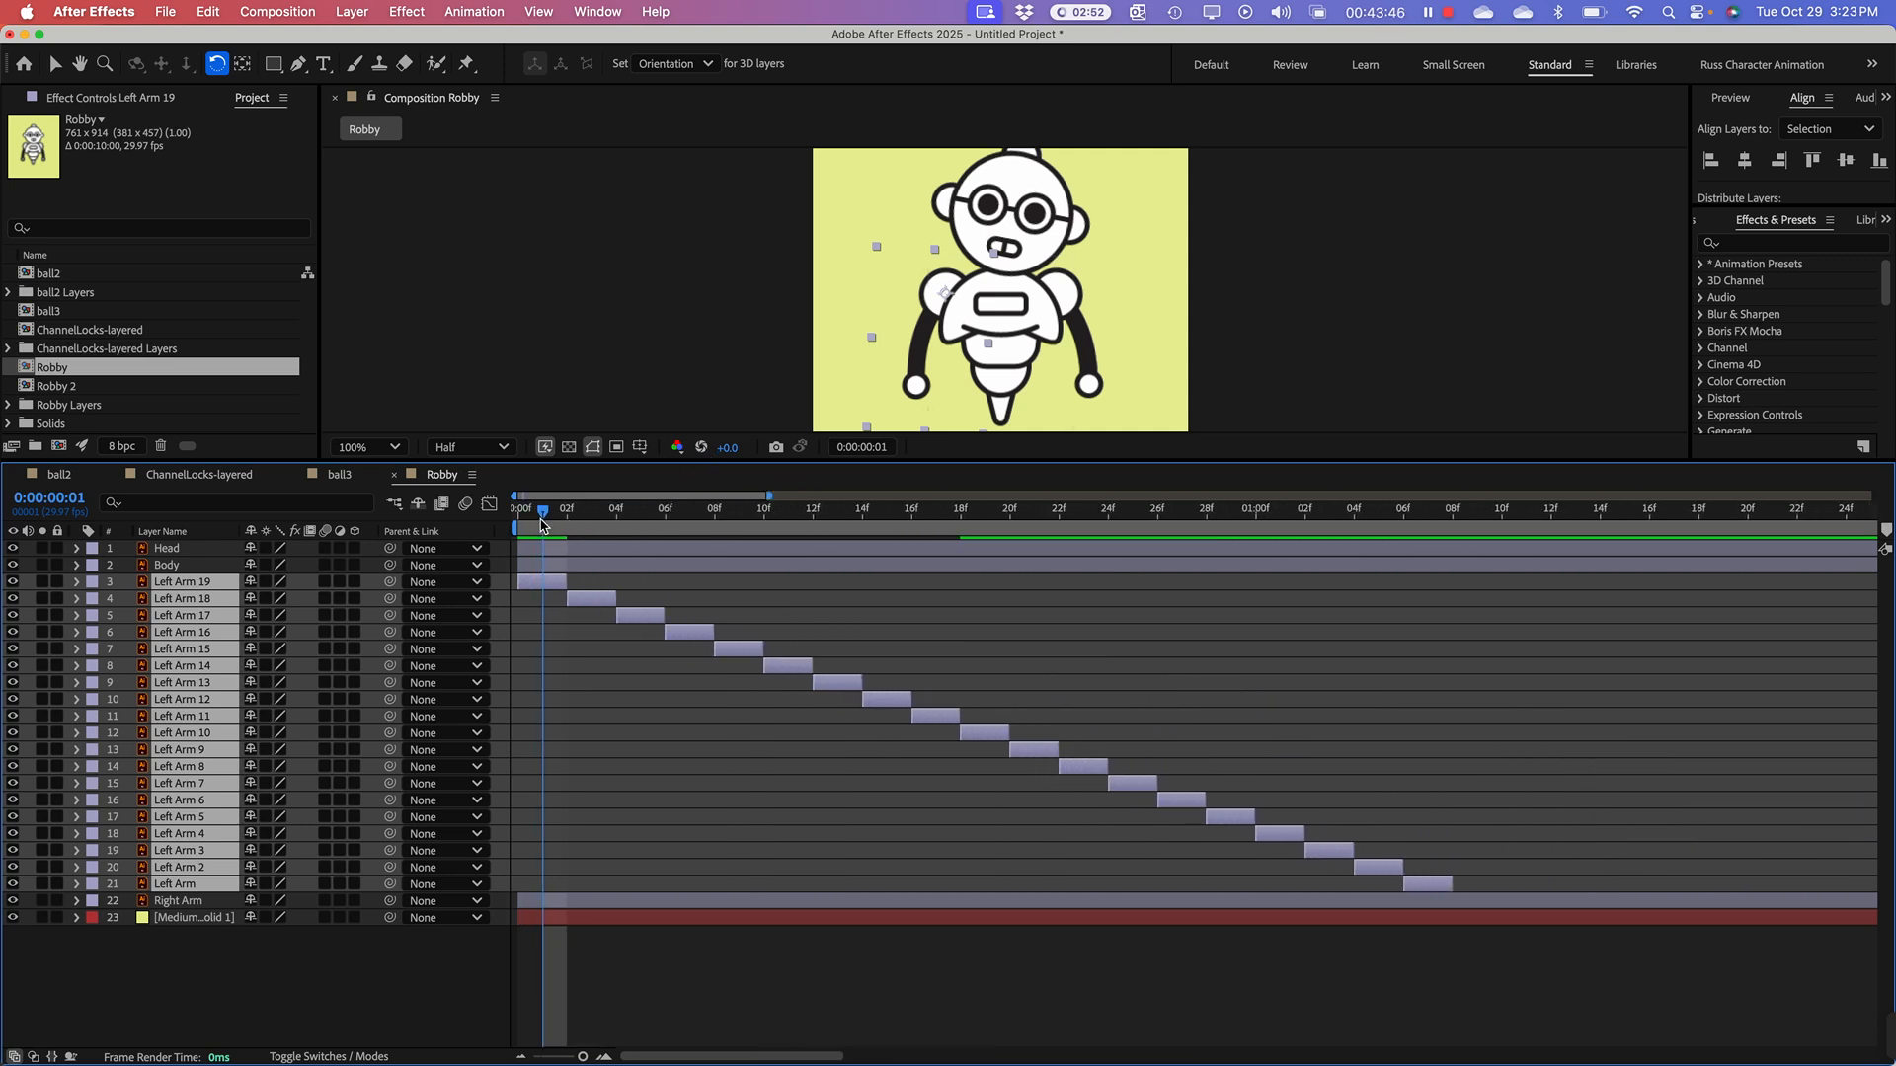
pyautogui.moveTo(542, 523); pyautogui.dragTo(553, 612)
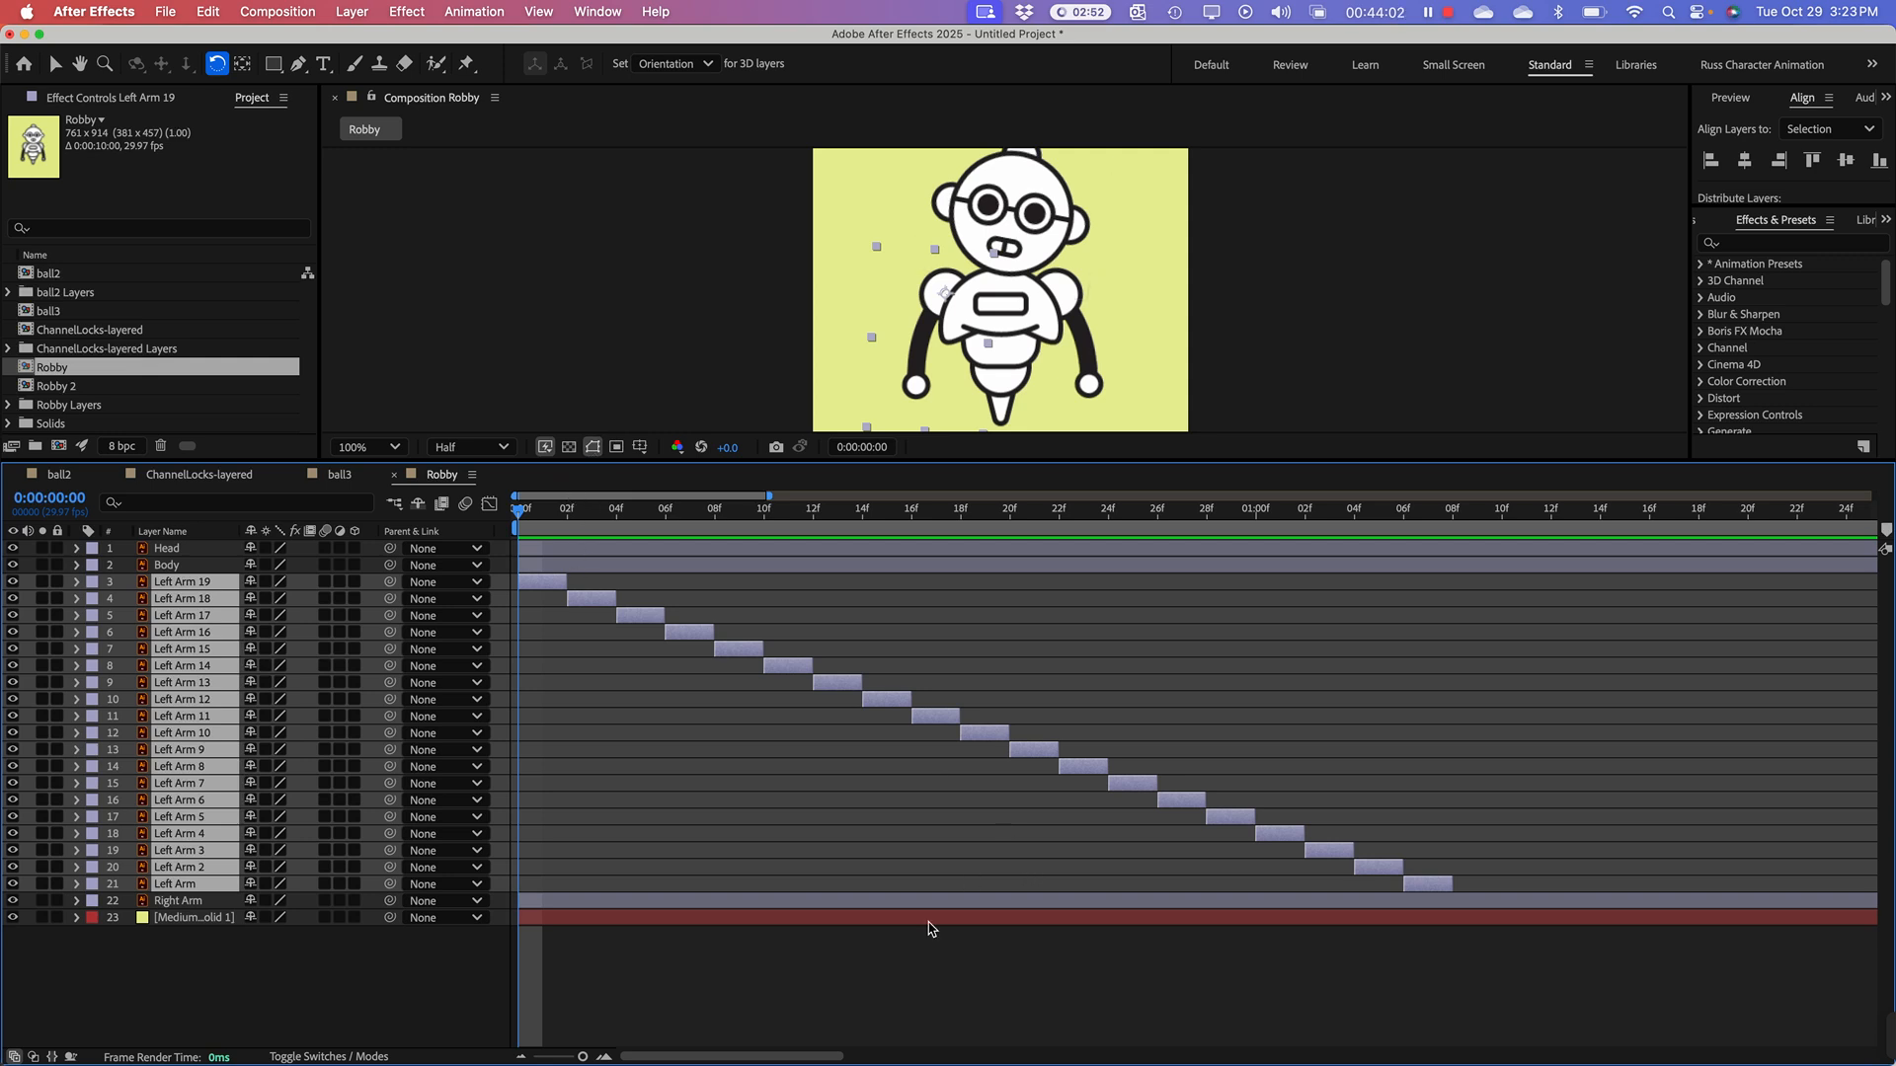
pyautogui.press('super+z')
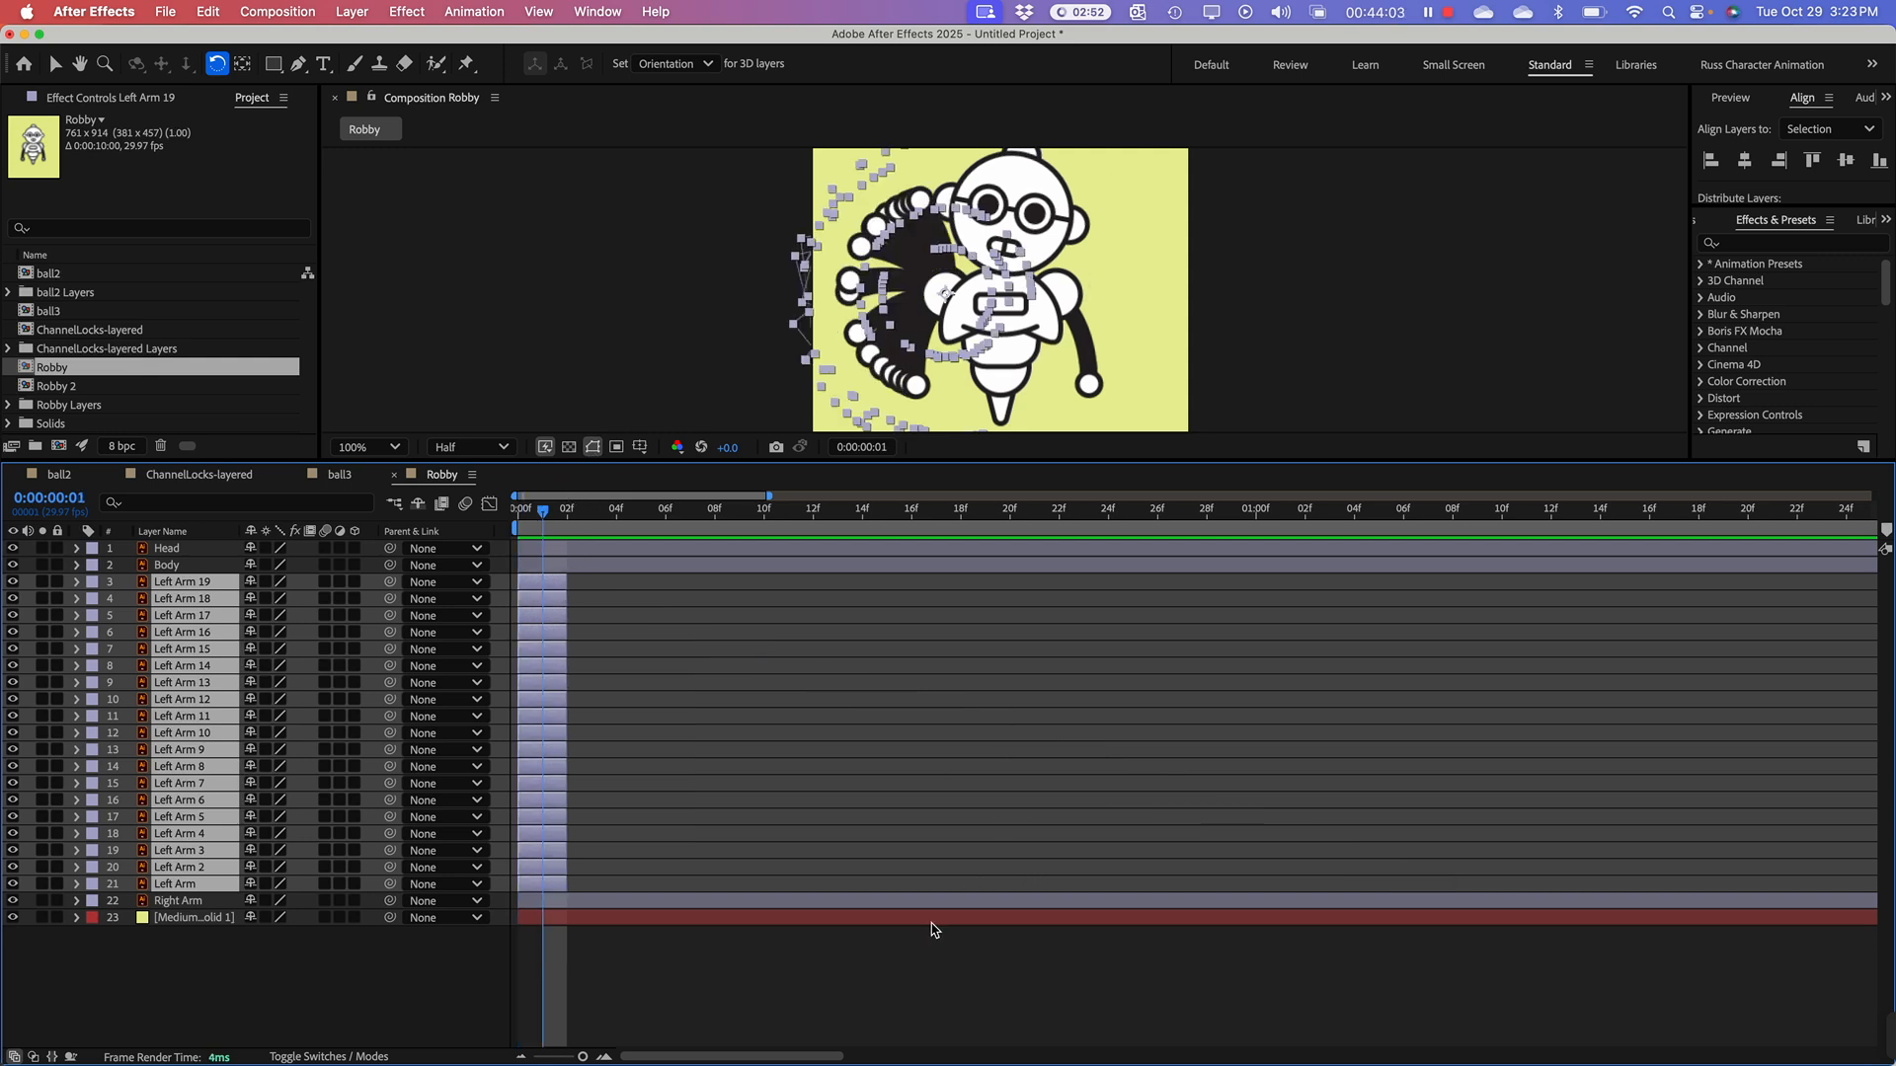
pyautogui.click(682, 658)
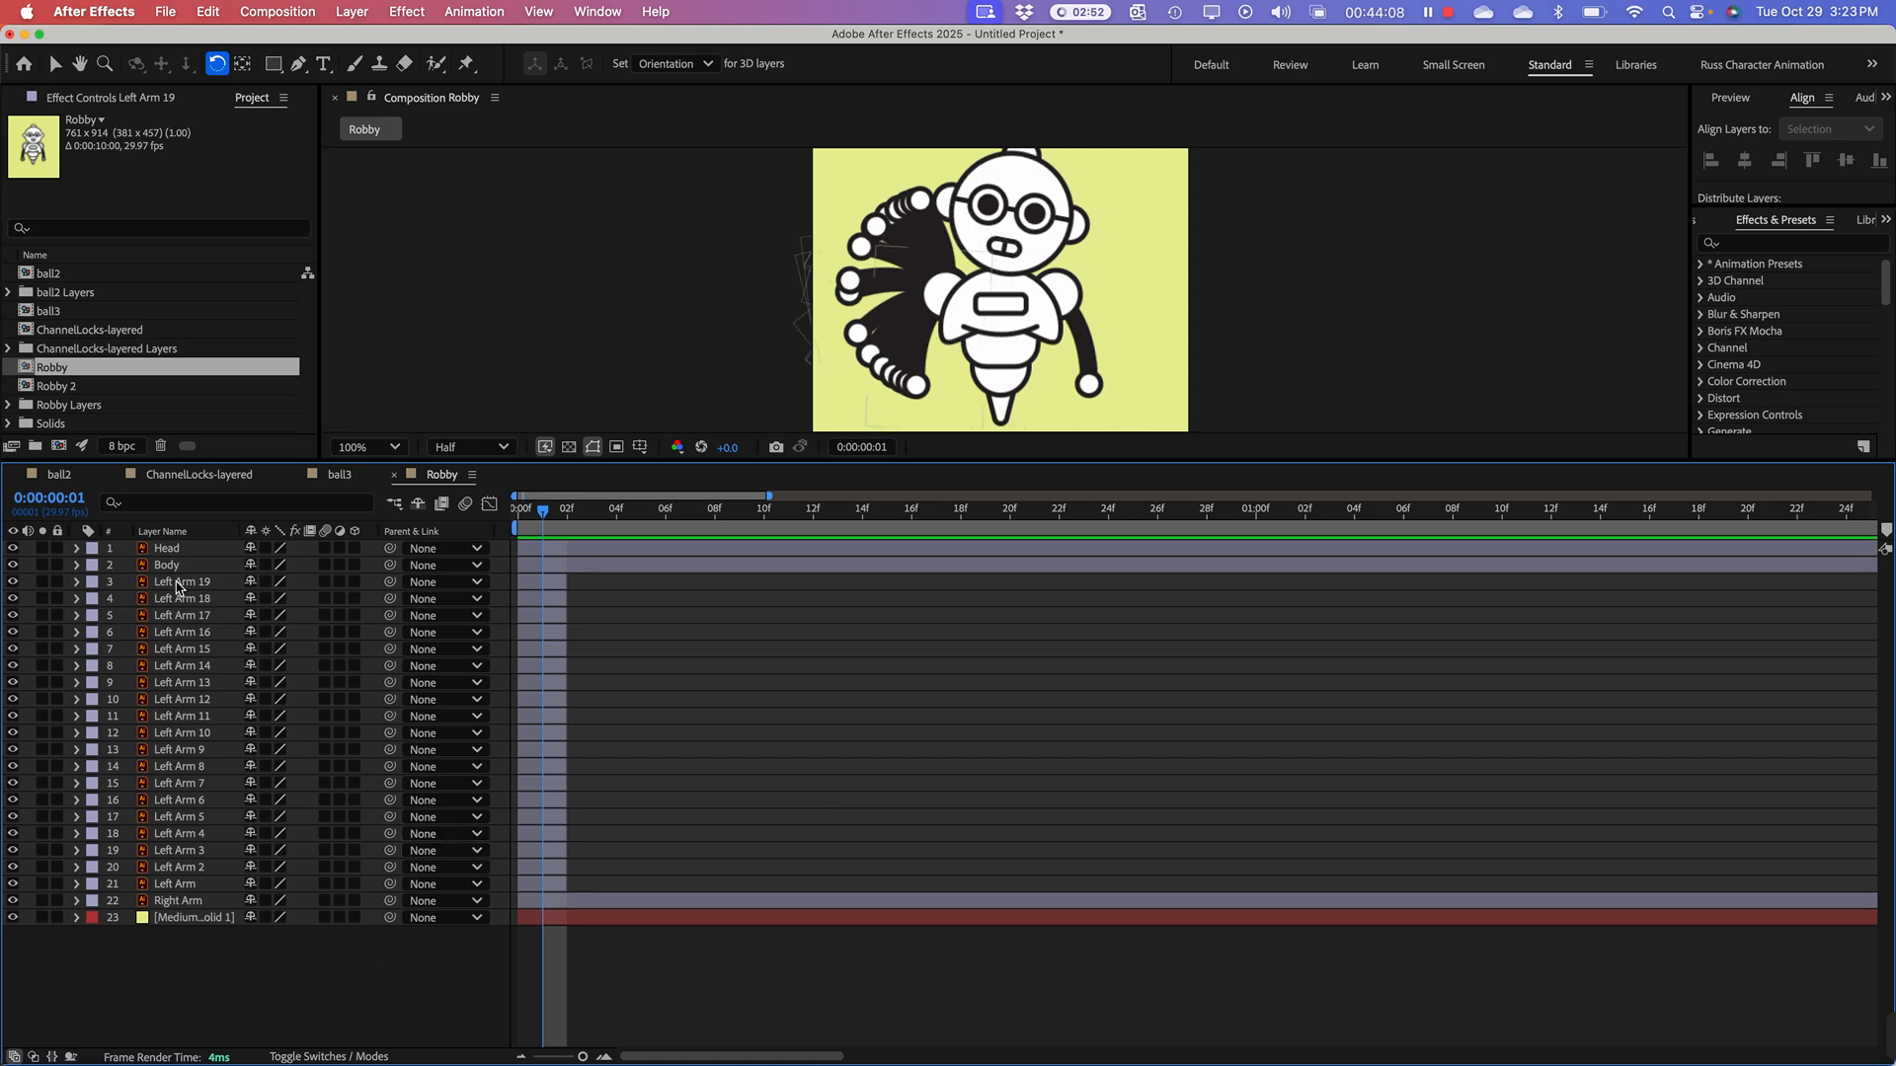
pyautogui.click(179, 584)
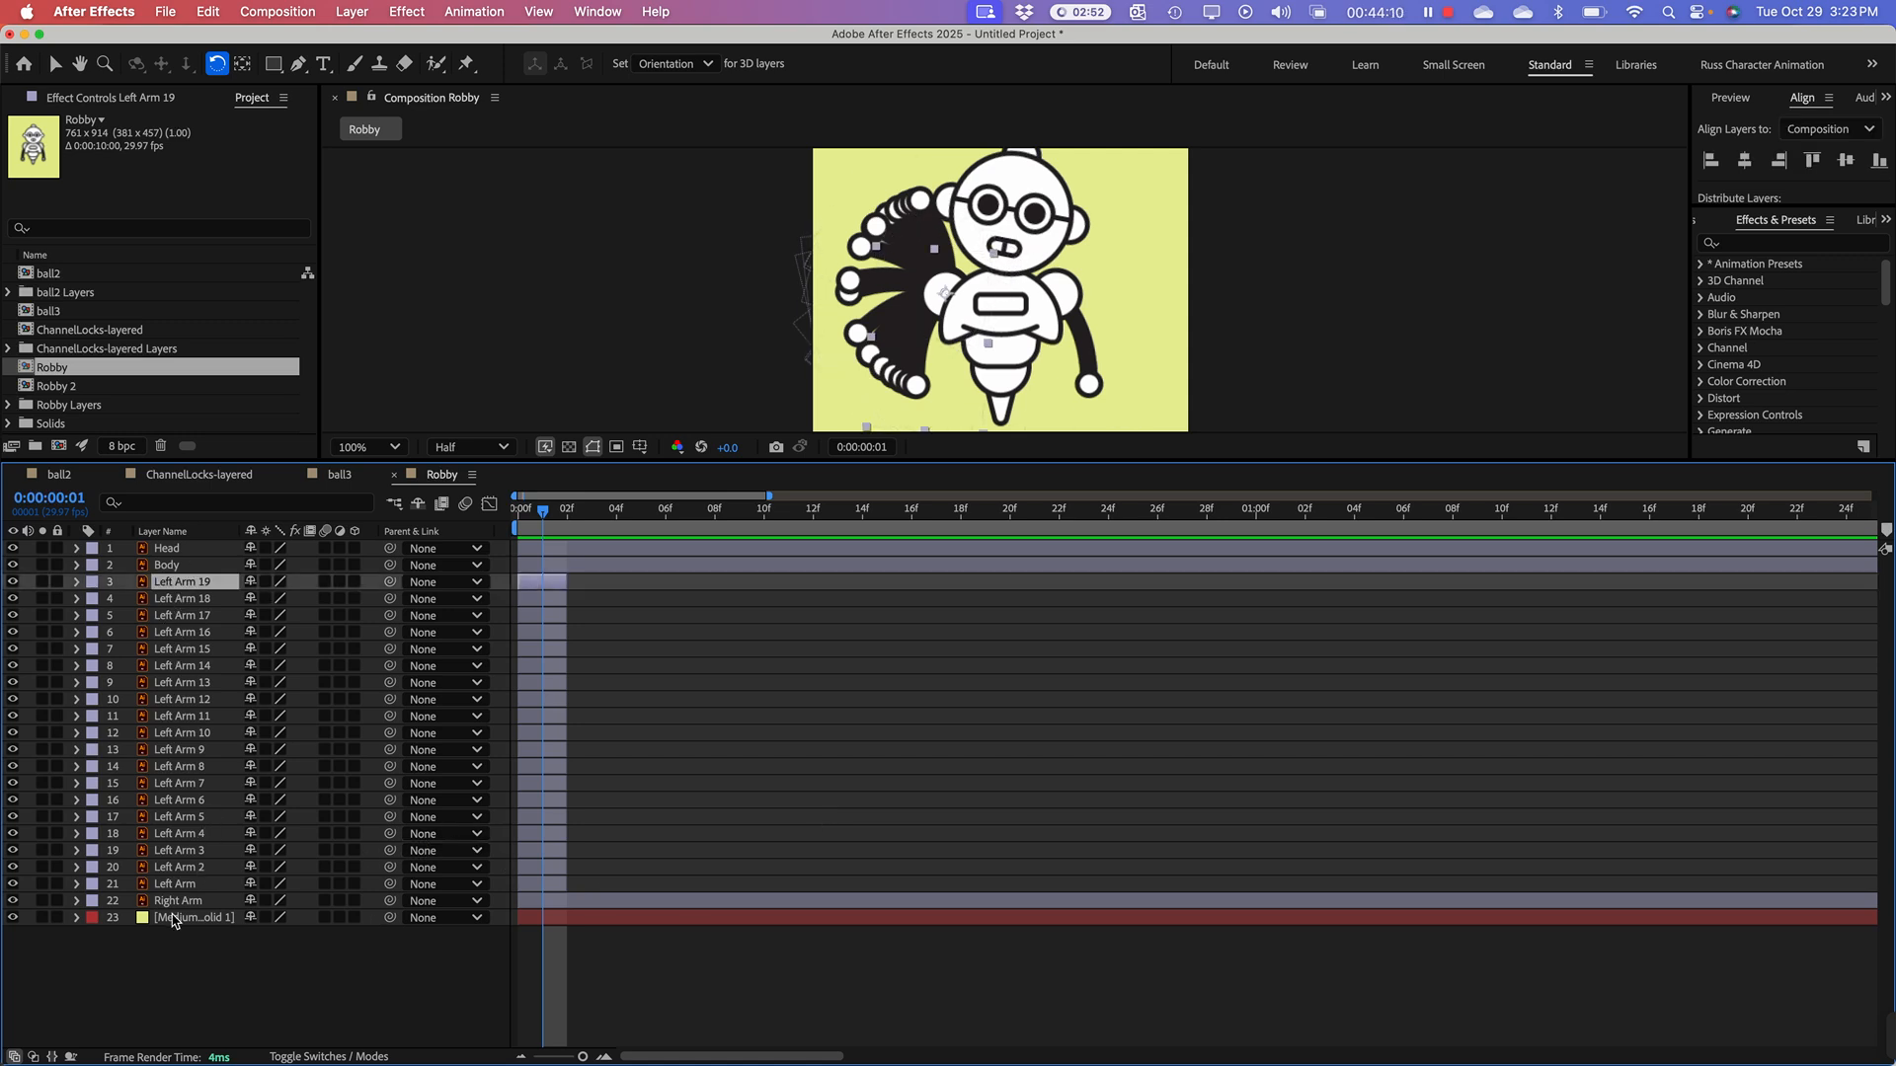
pyautogui.keyDown('shift'); pyautogui.click(168, 885); pyautogui.keyUp('shift')
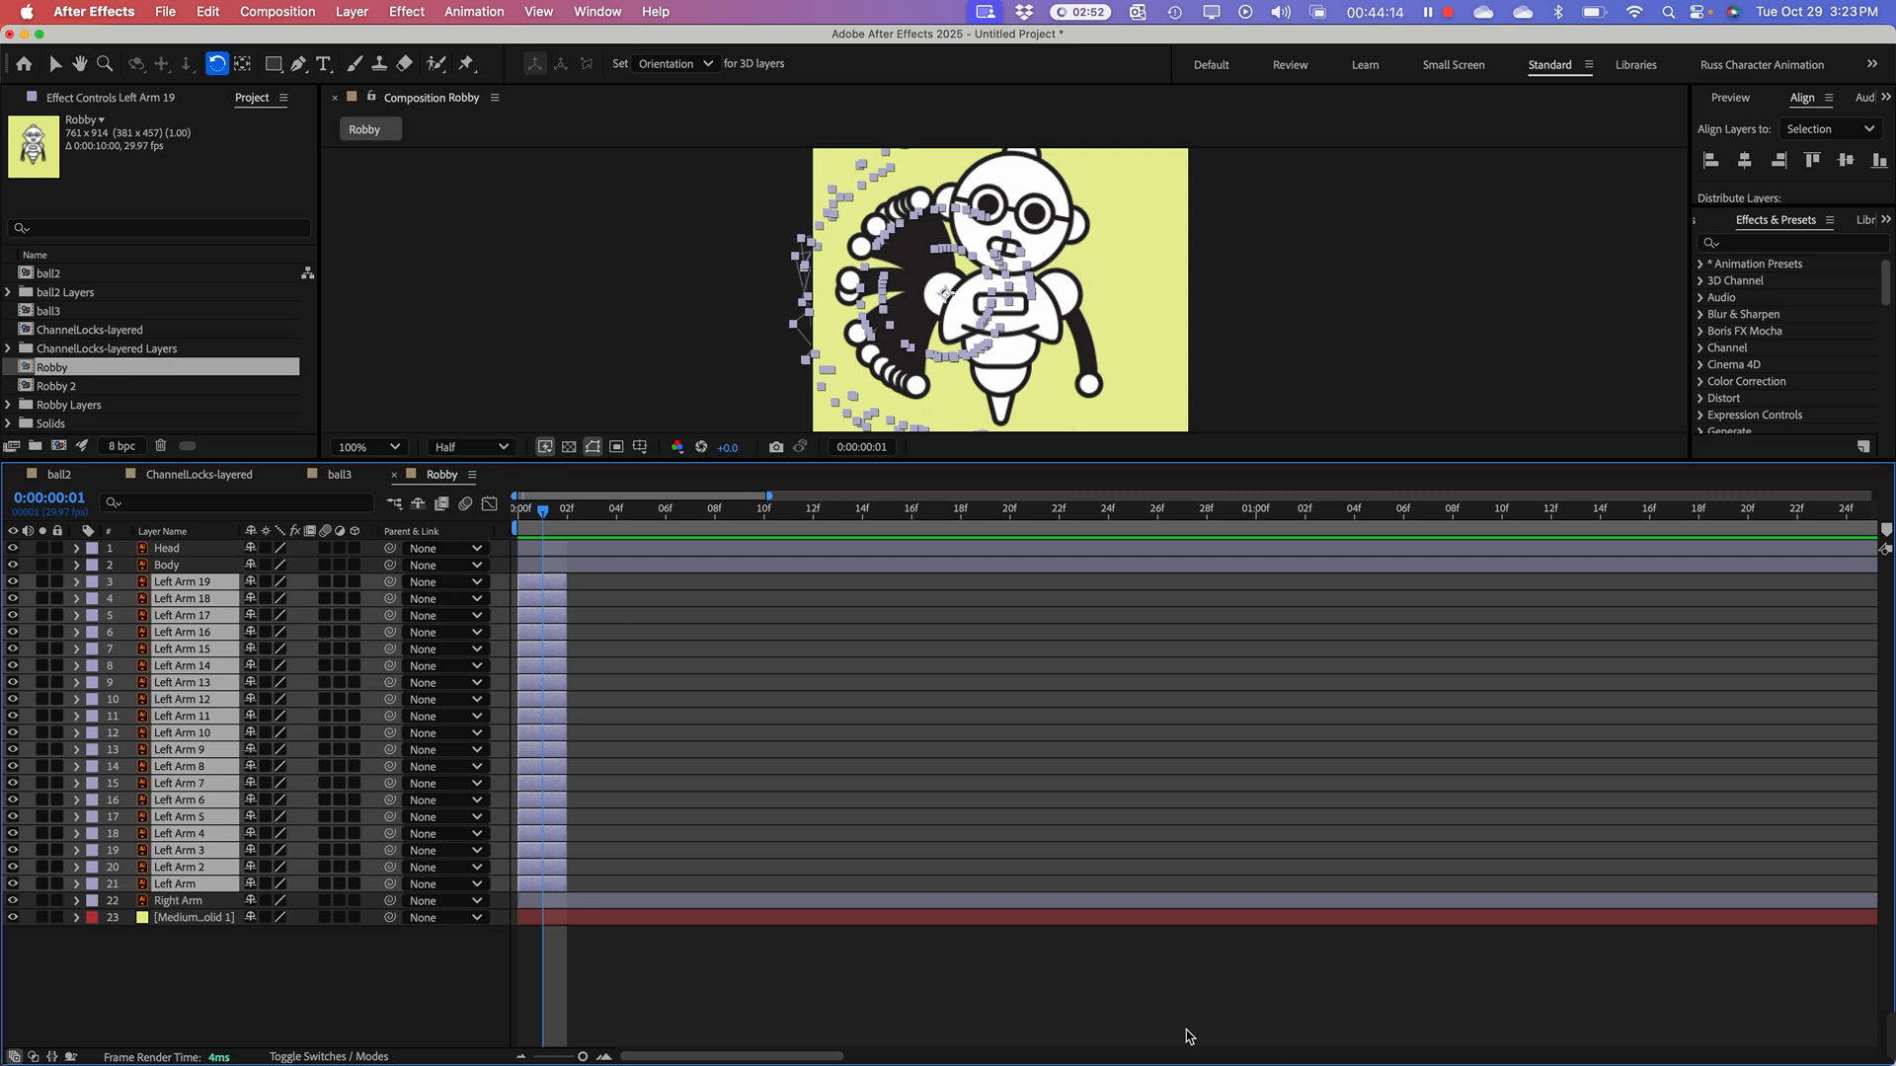
pyautogui.click(975, 1036)
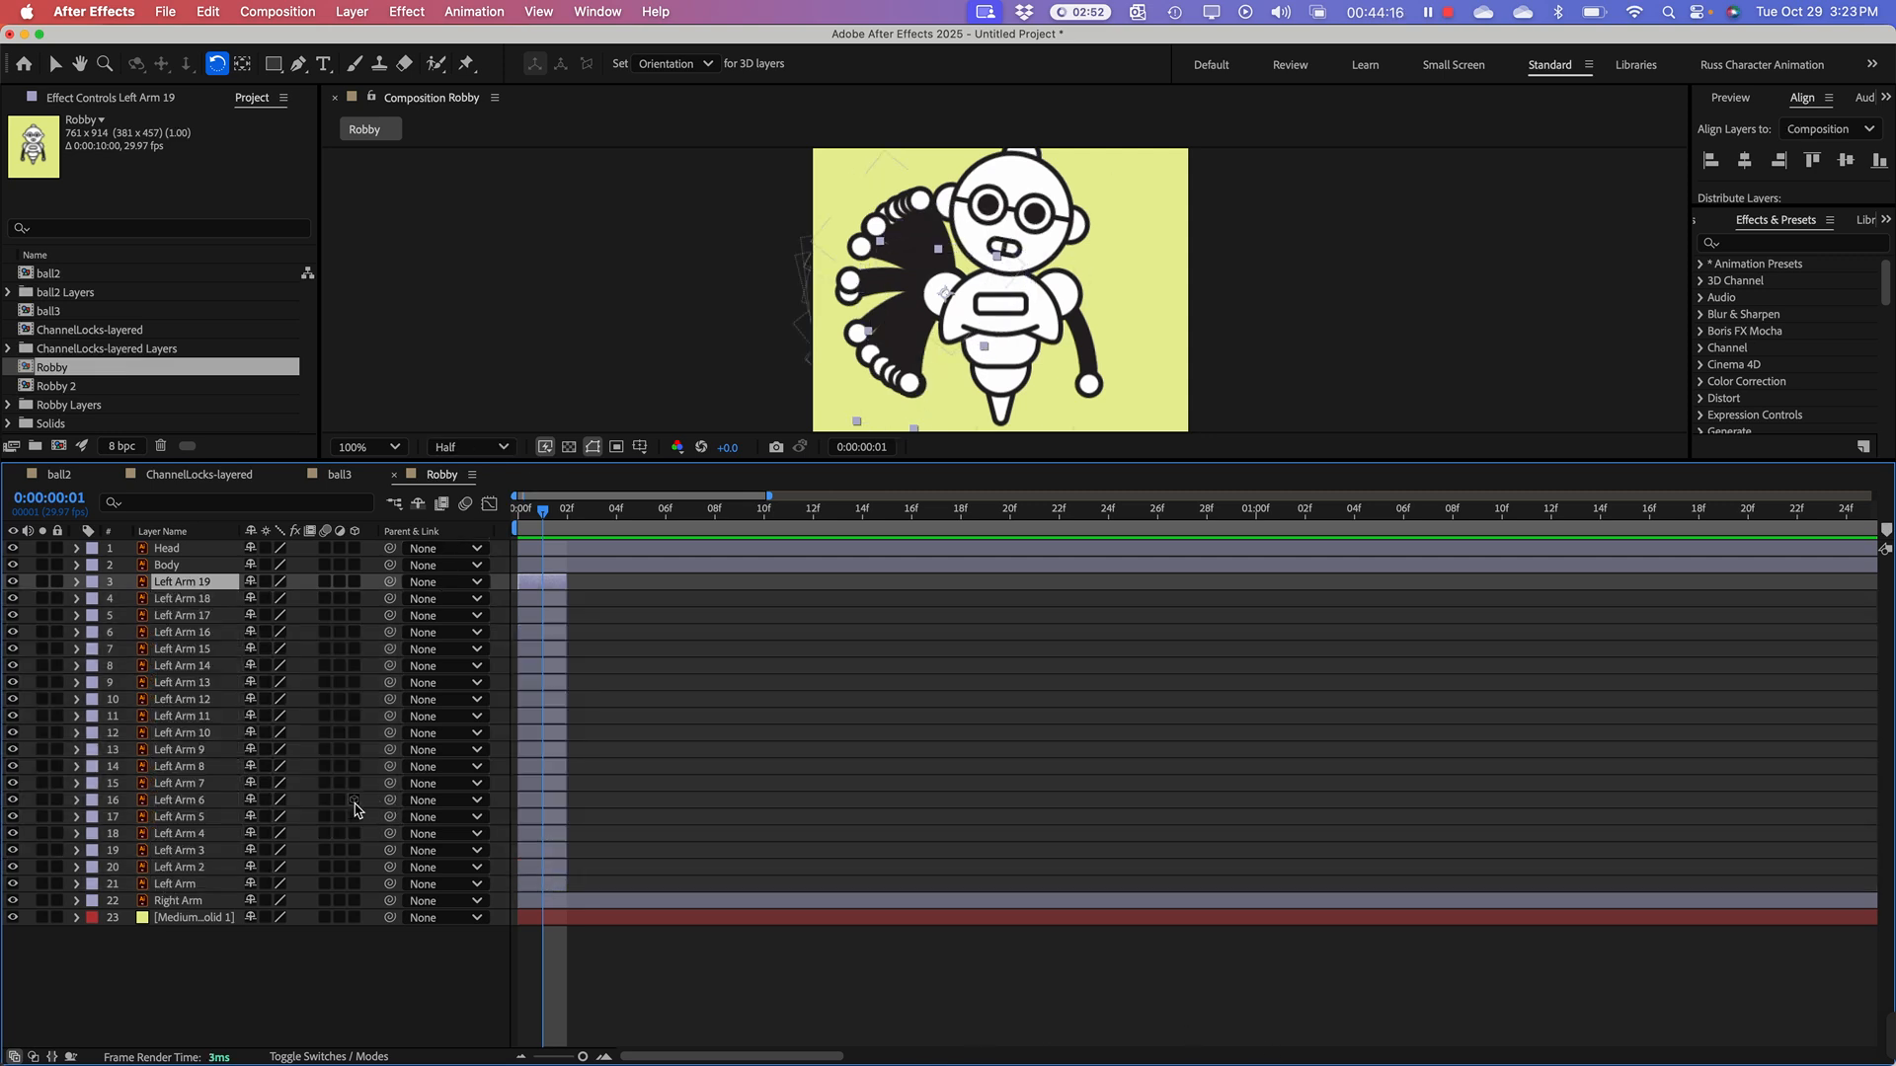
pyautogui.click(183, 885)
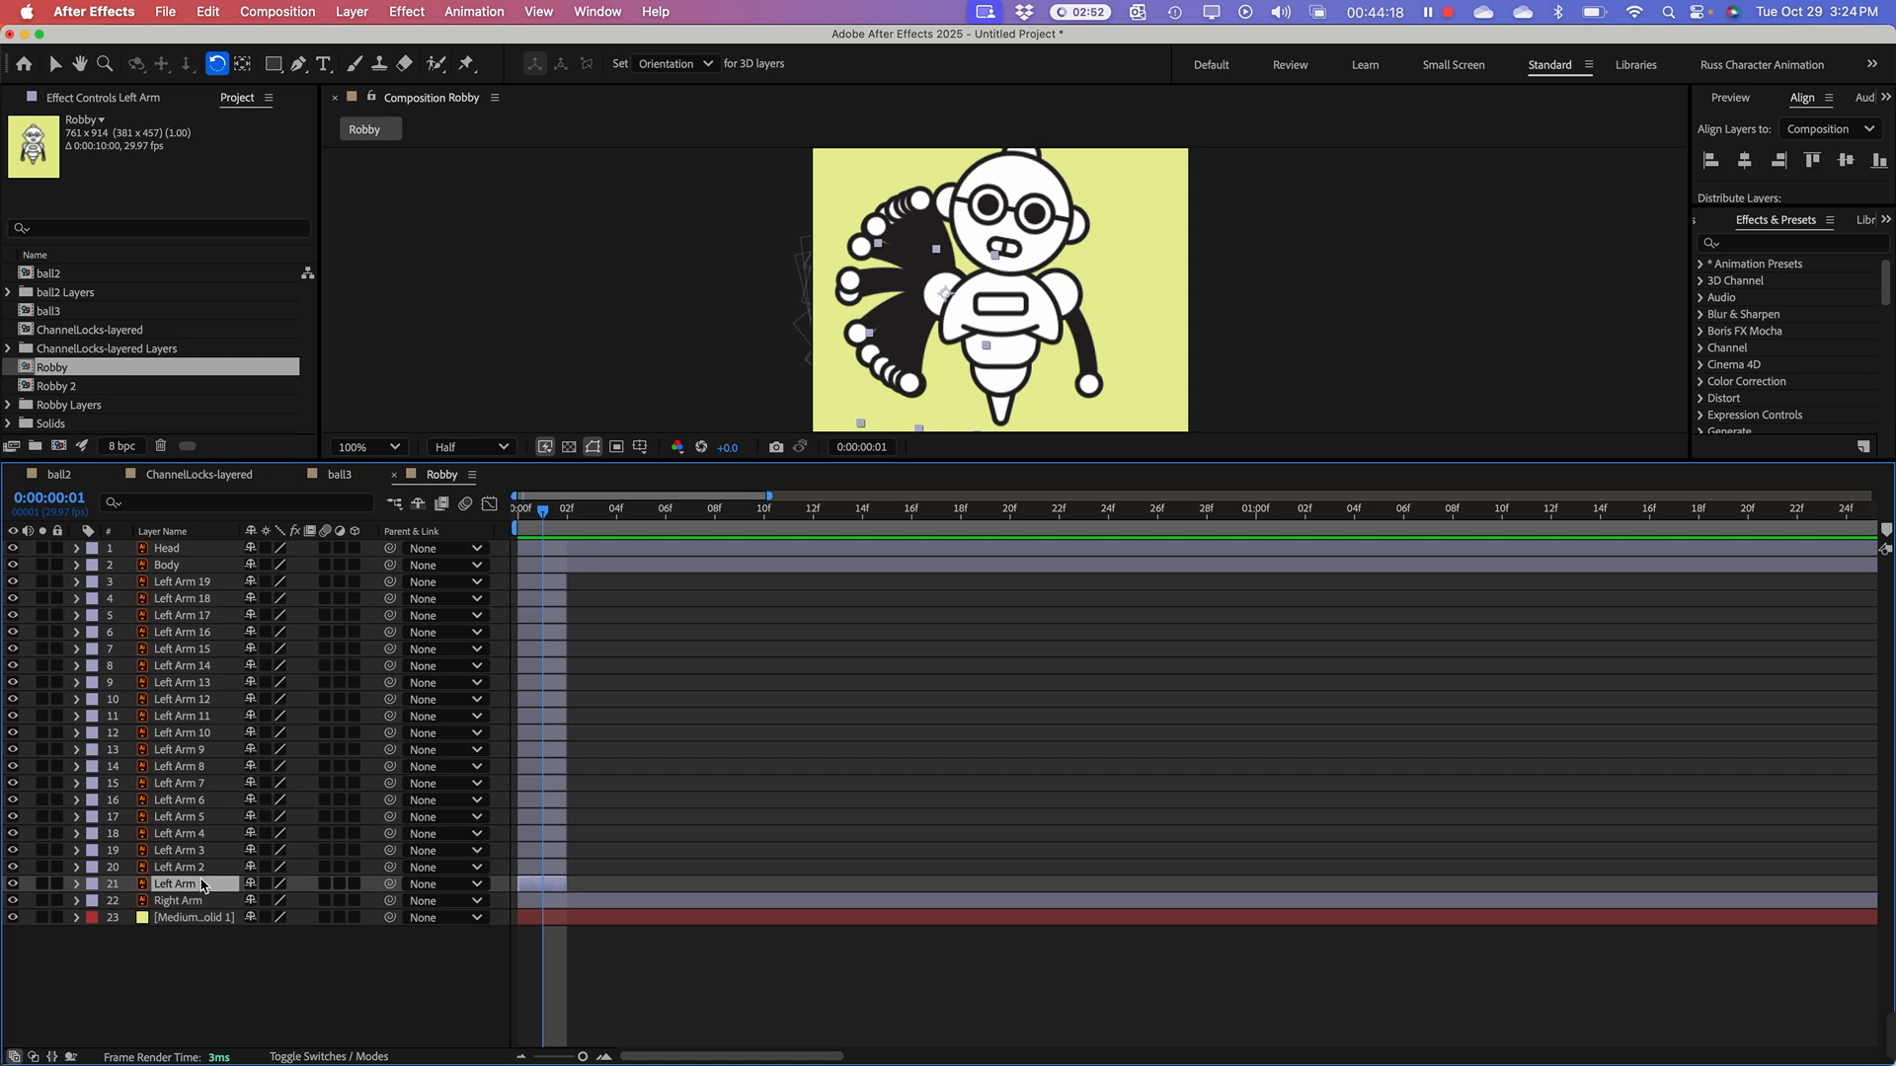
pyautogui.click(289, 946)
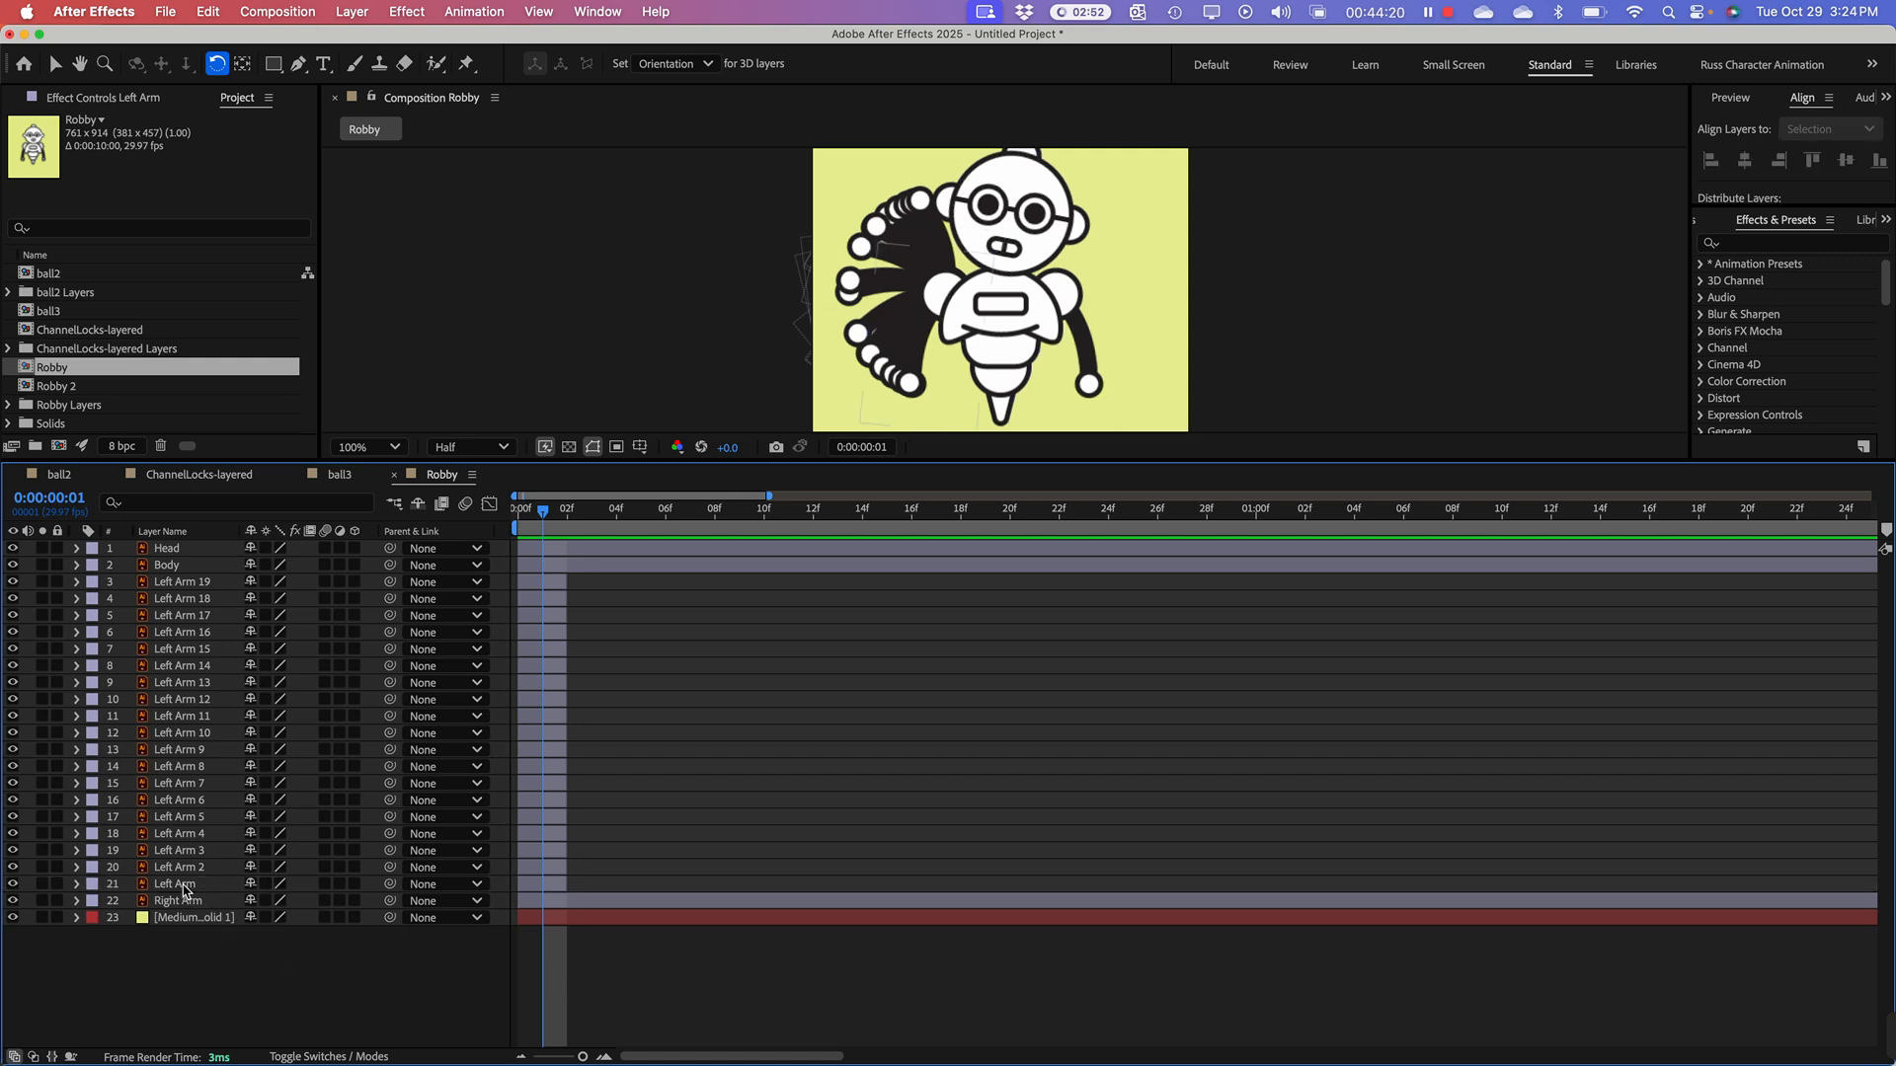
# Step: Sequence all nineteen Left Arm layers end to end without overlap, starting with the original Left Arm and ending with Left Arm 19
pyautogui.click(184, 886)
pyautogui.keyDown('shift'); pyautogui.click(201, 583); pyautogui.keyUp('shift')
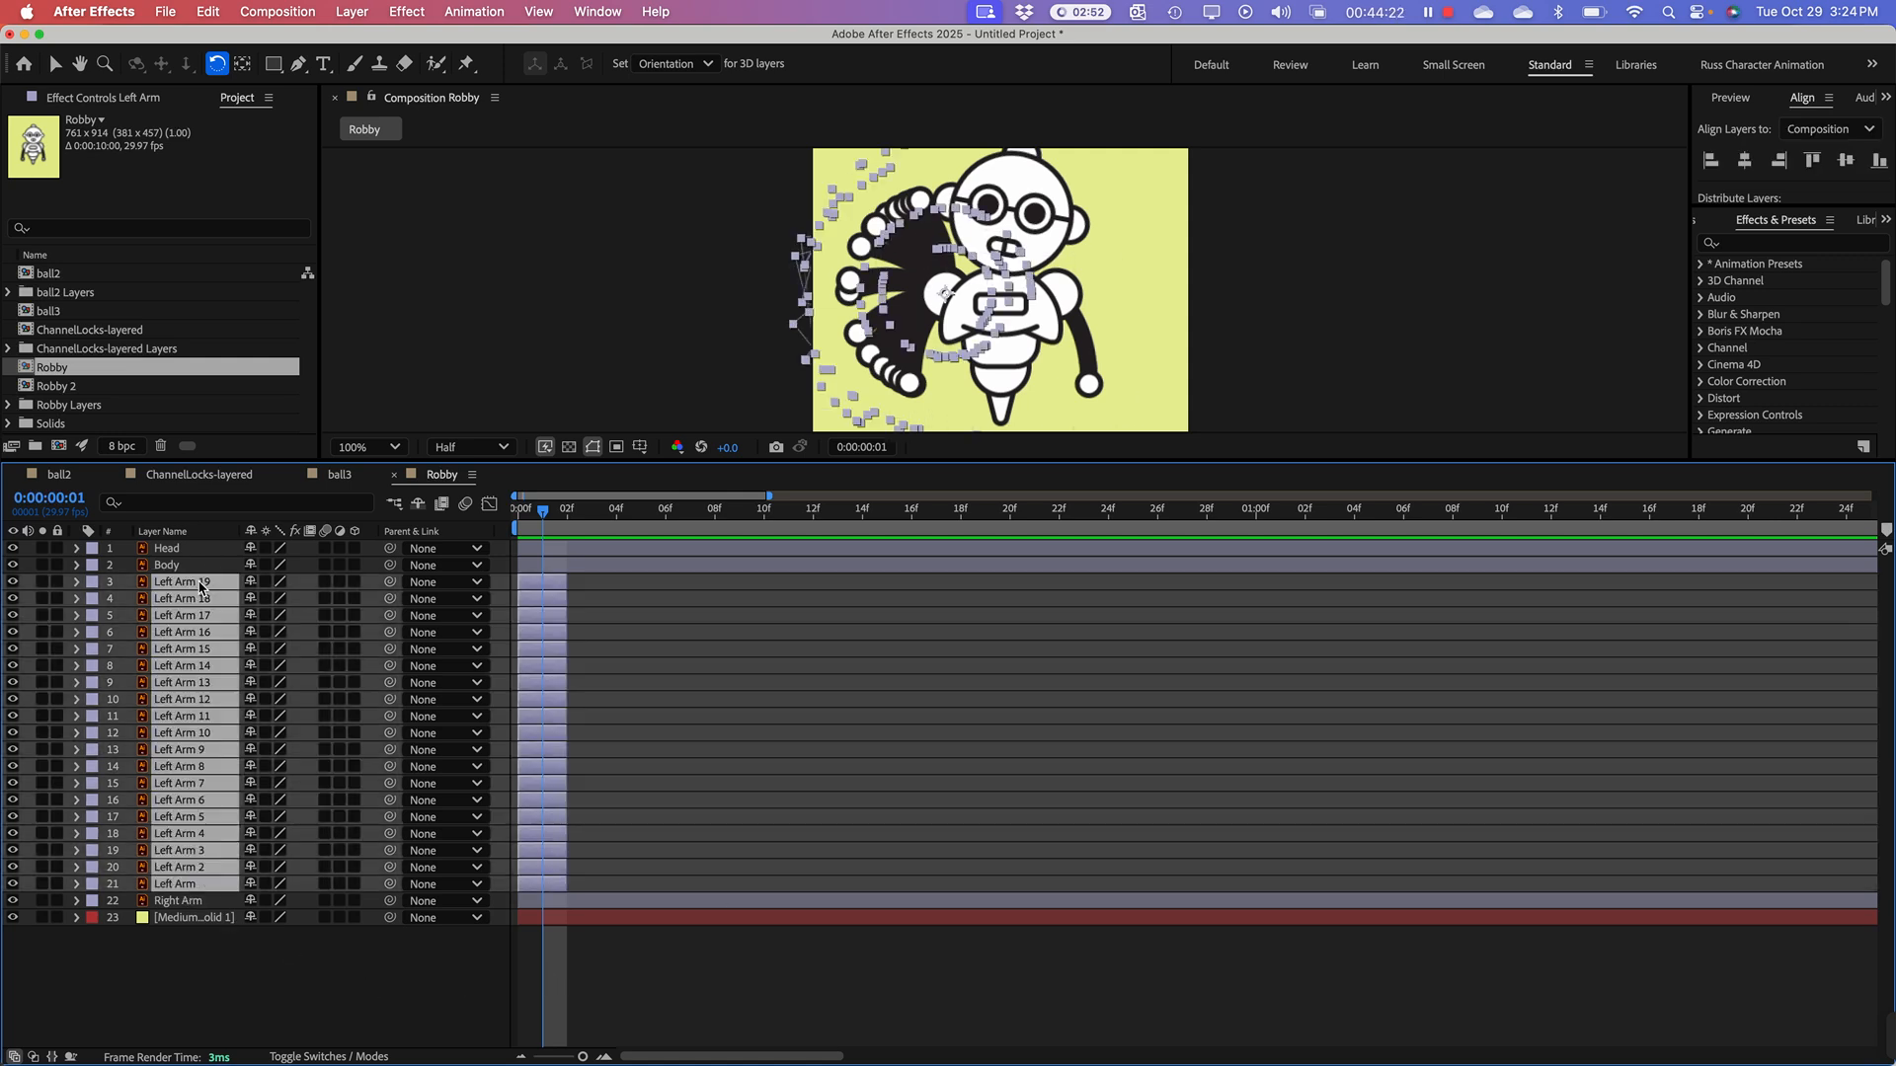
pyautogui.rightClick(211, 633)
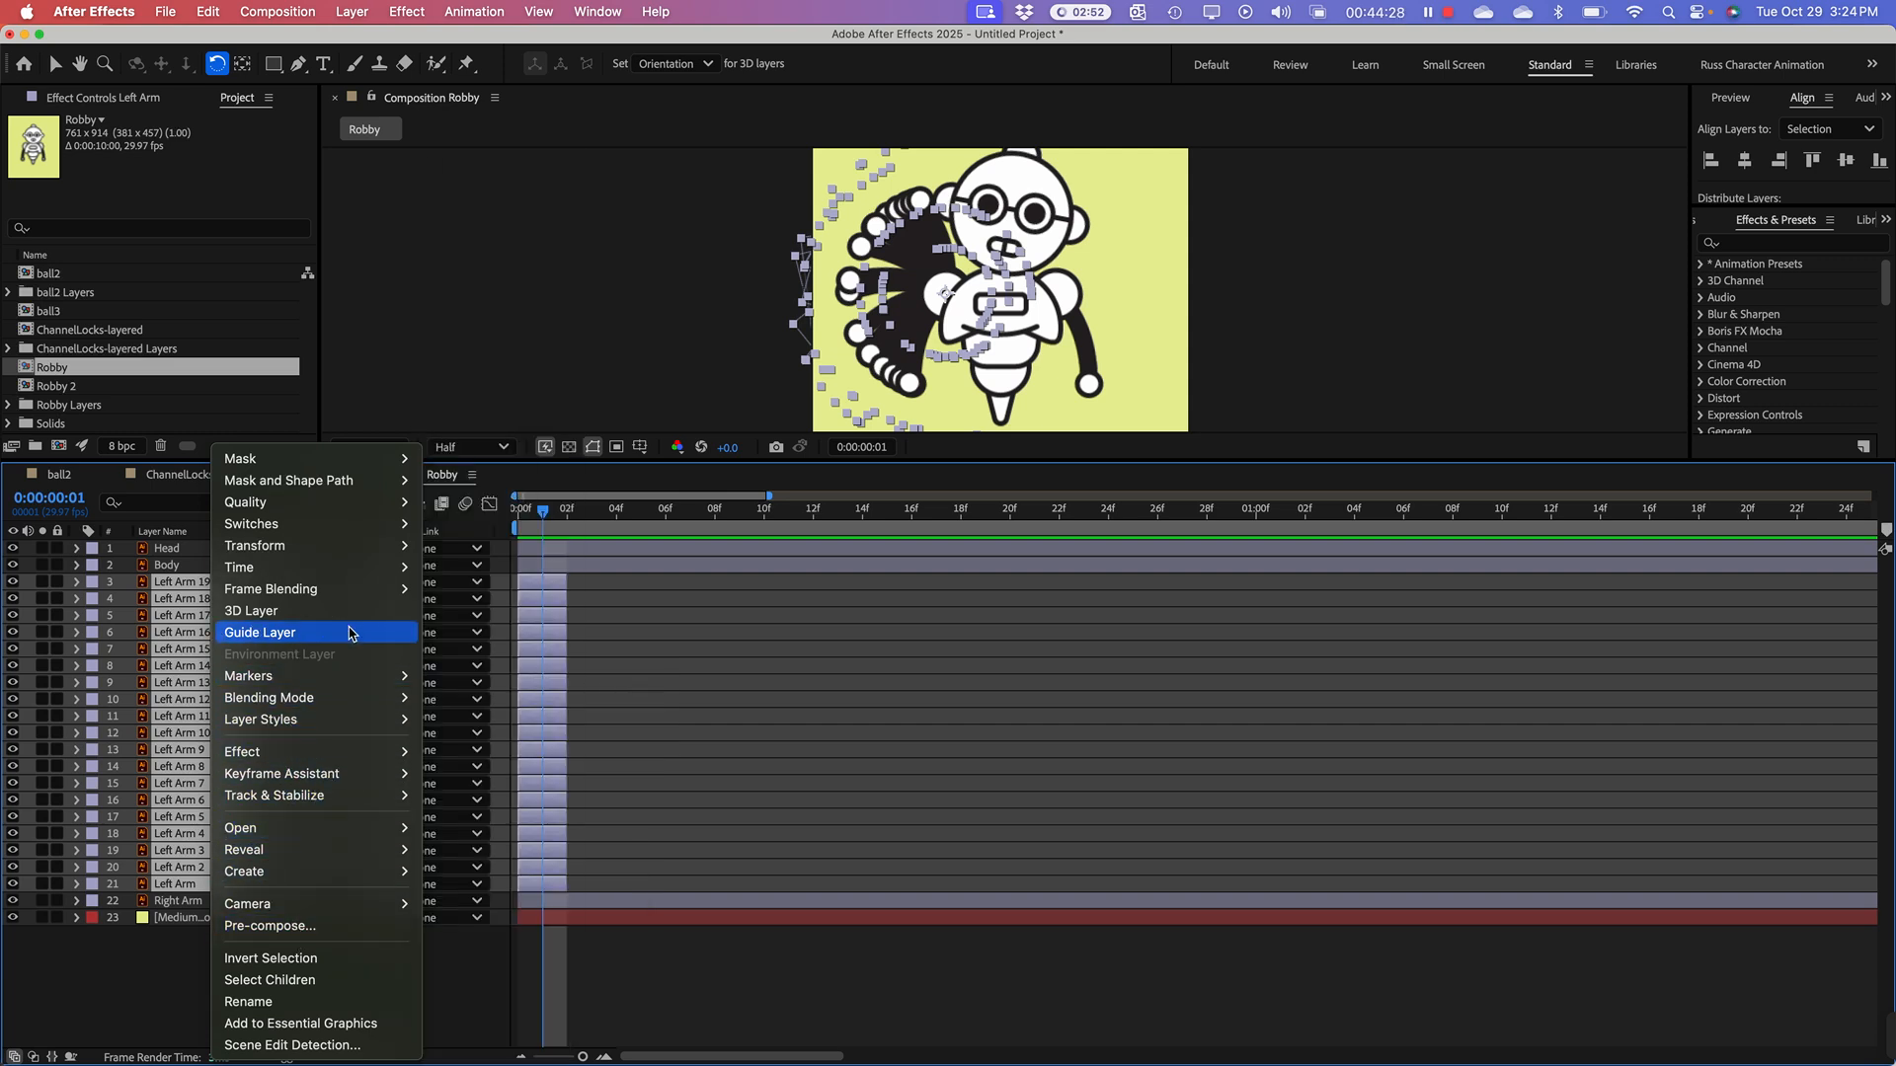
pyautogui.moveTo(311, 783)
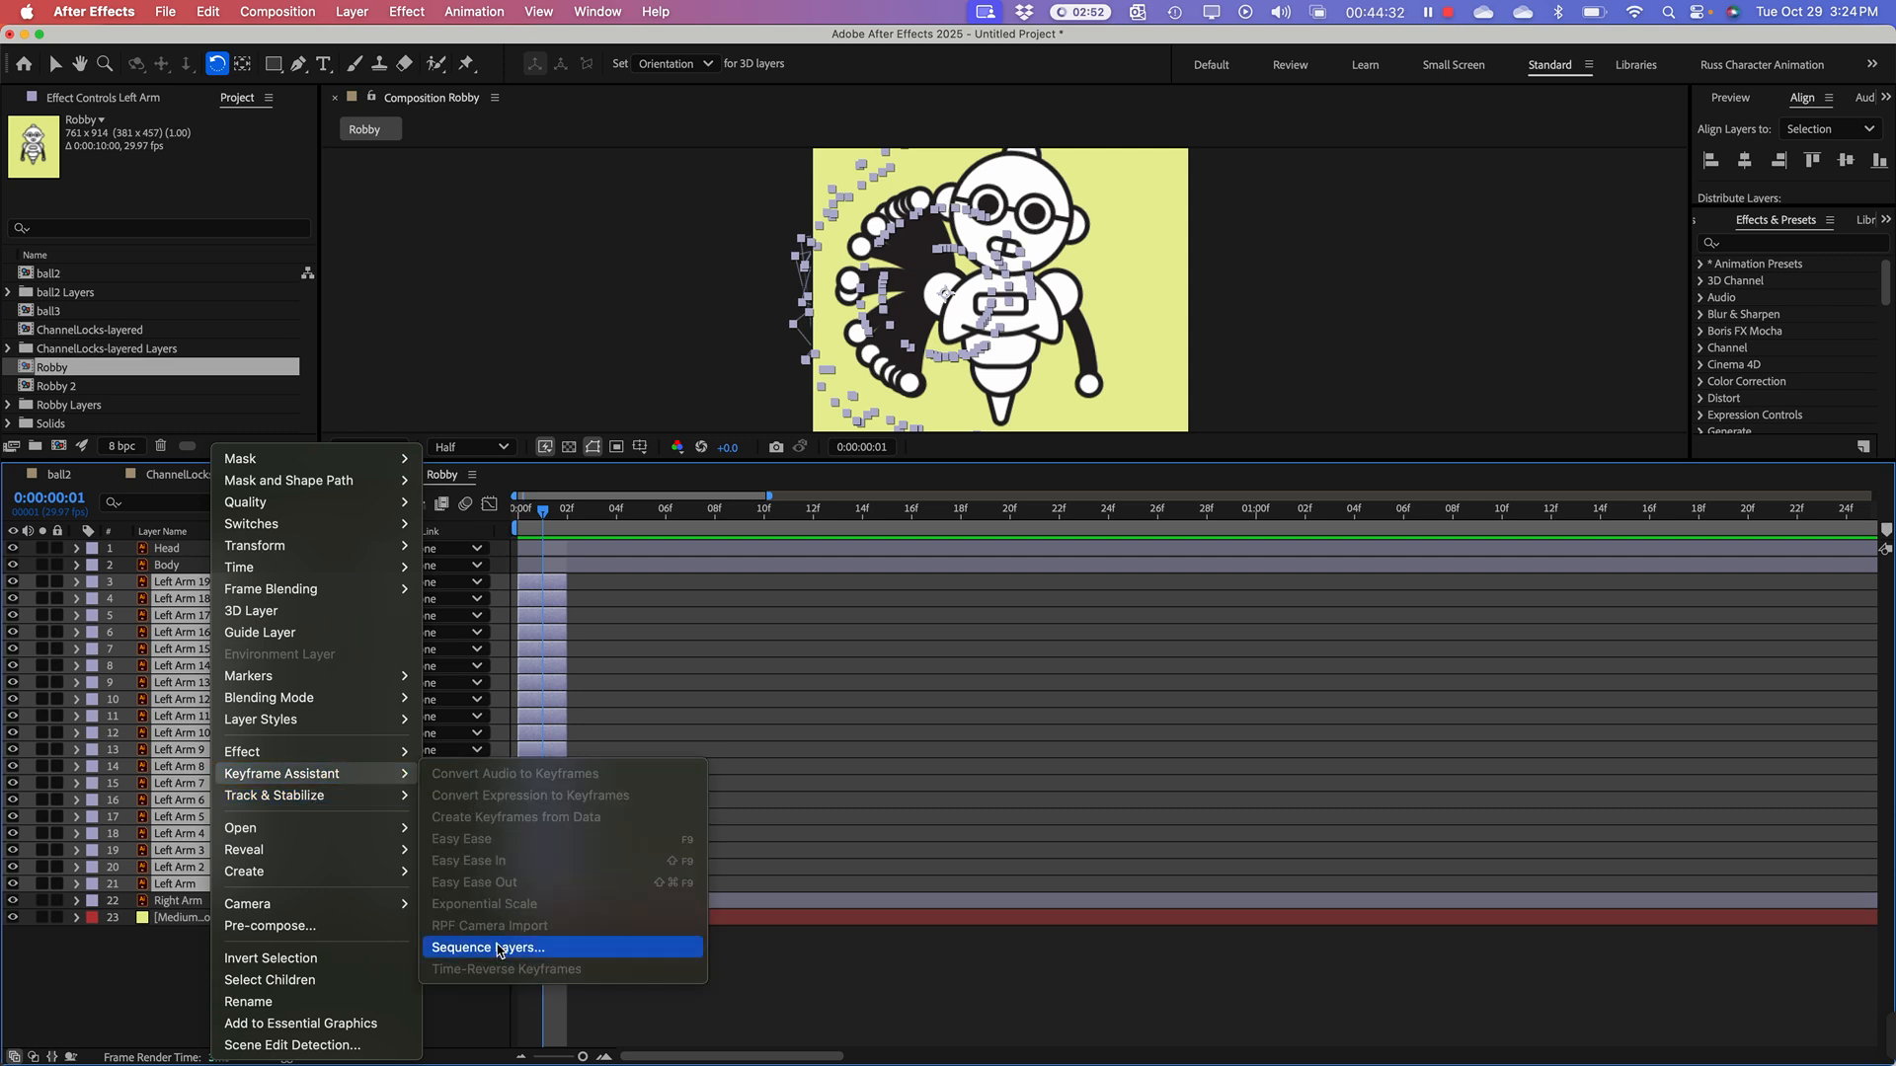
pyautogui.click(491, 949)
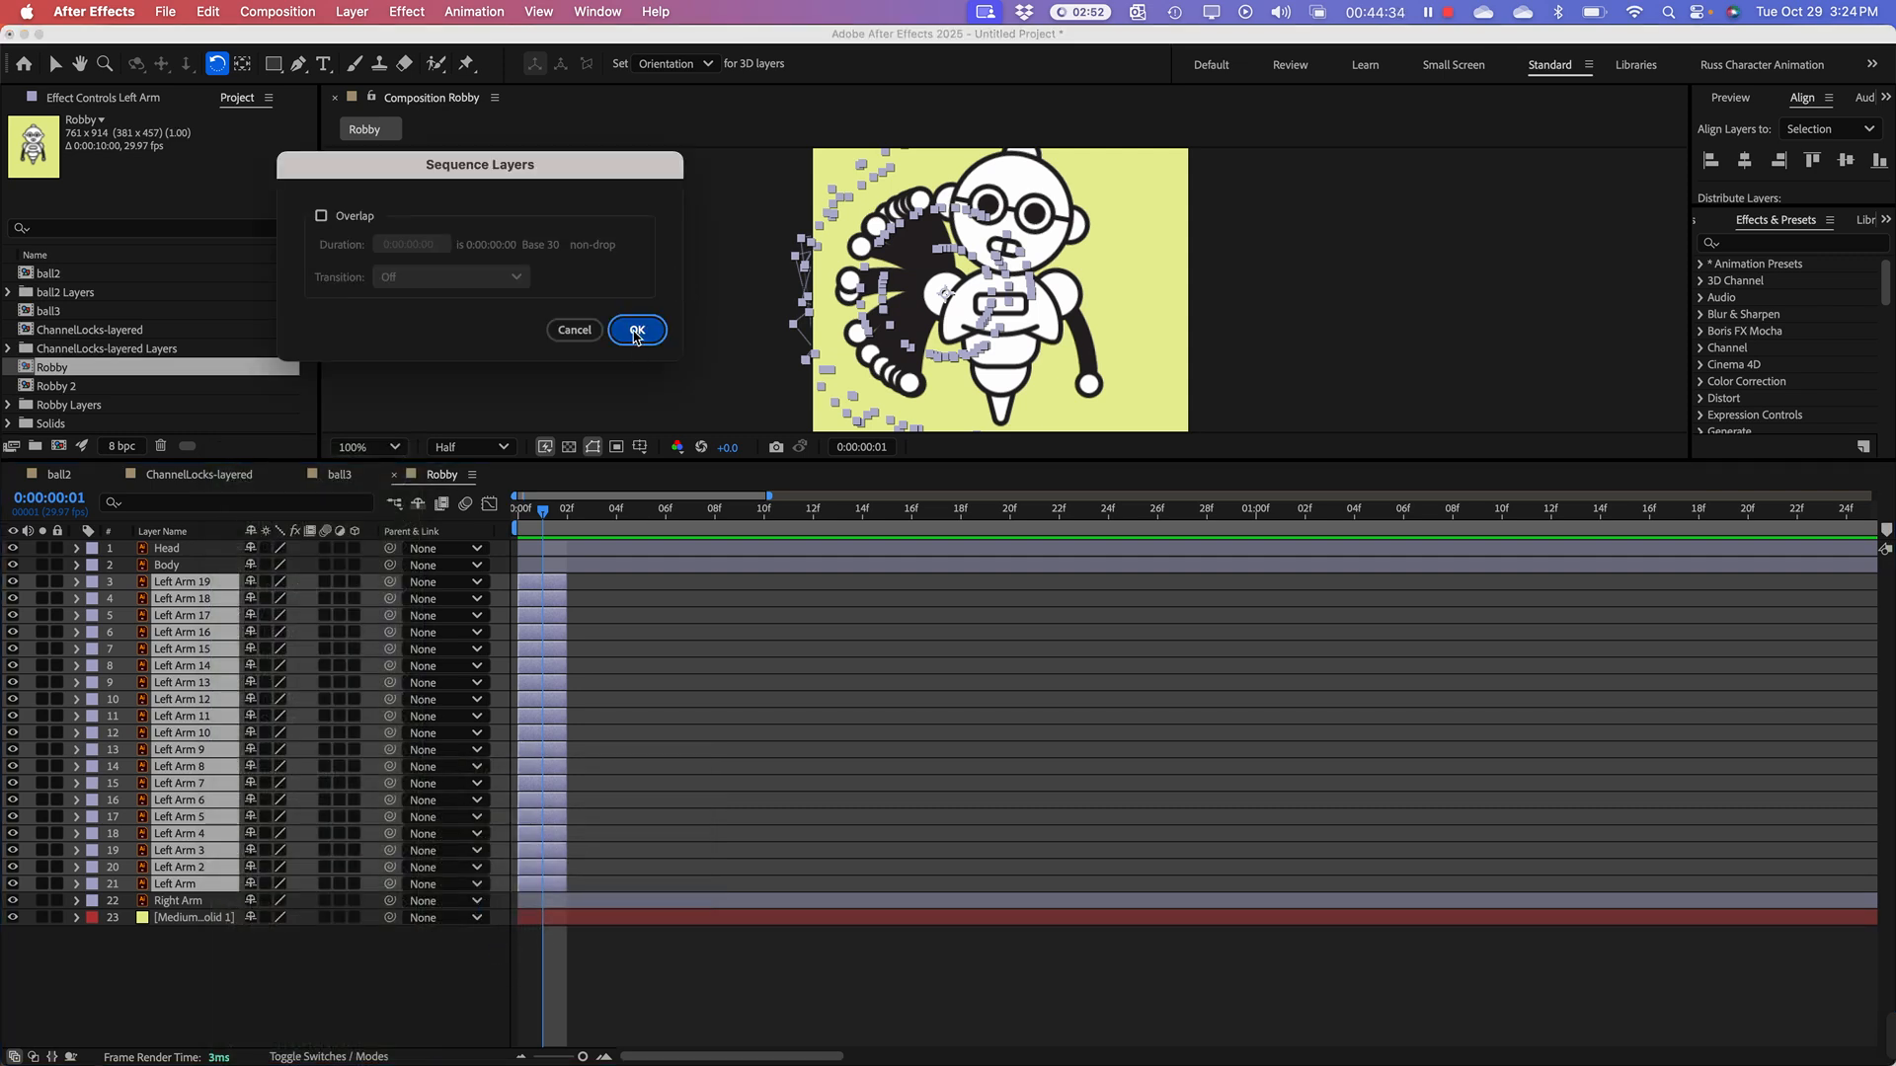
pyautogui.click(634, 333)
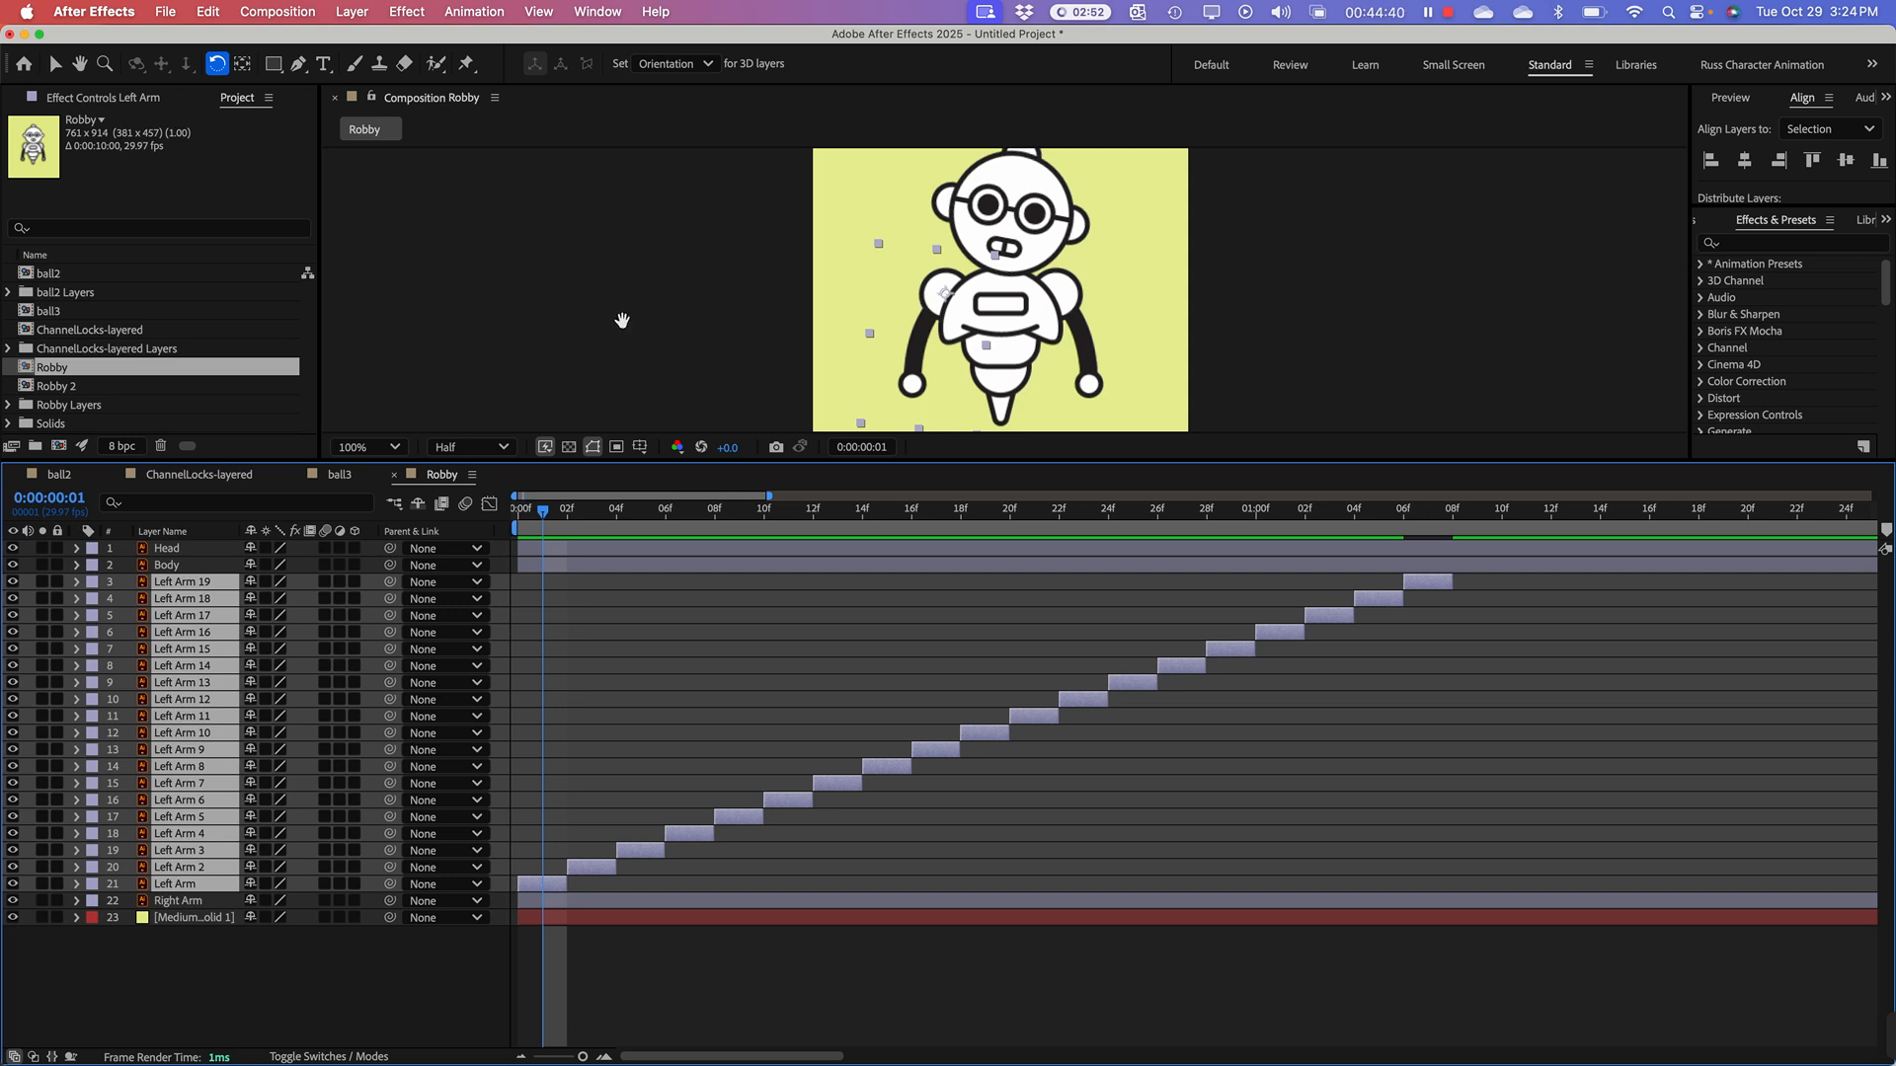
# Step: Preview the sequenced arm animation, stop playback, and bring the timeline back to the arm clips
pyautogui.press('space')
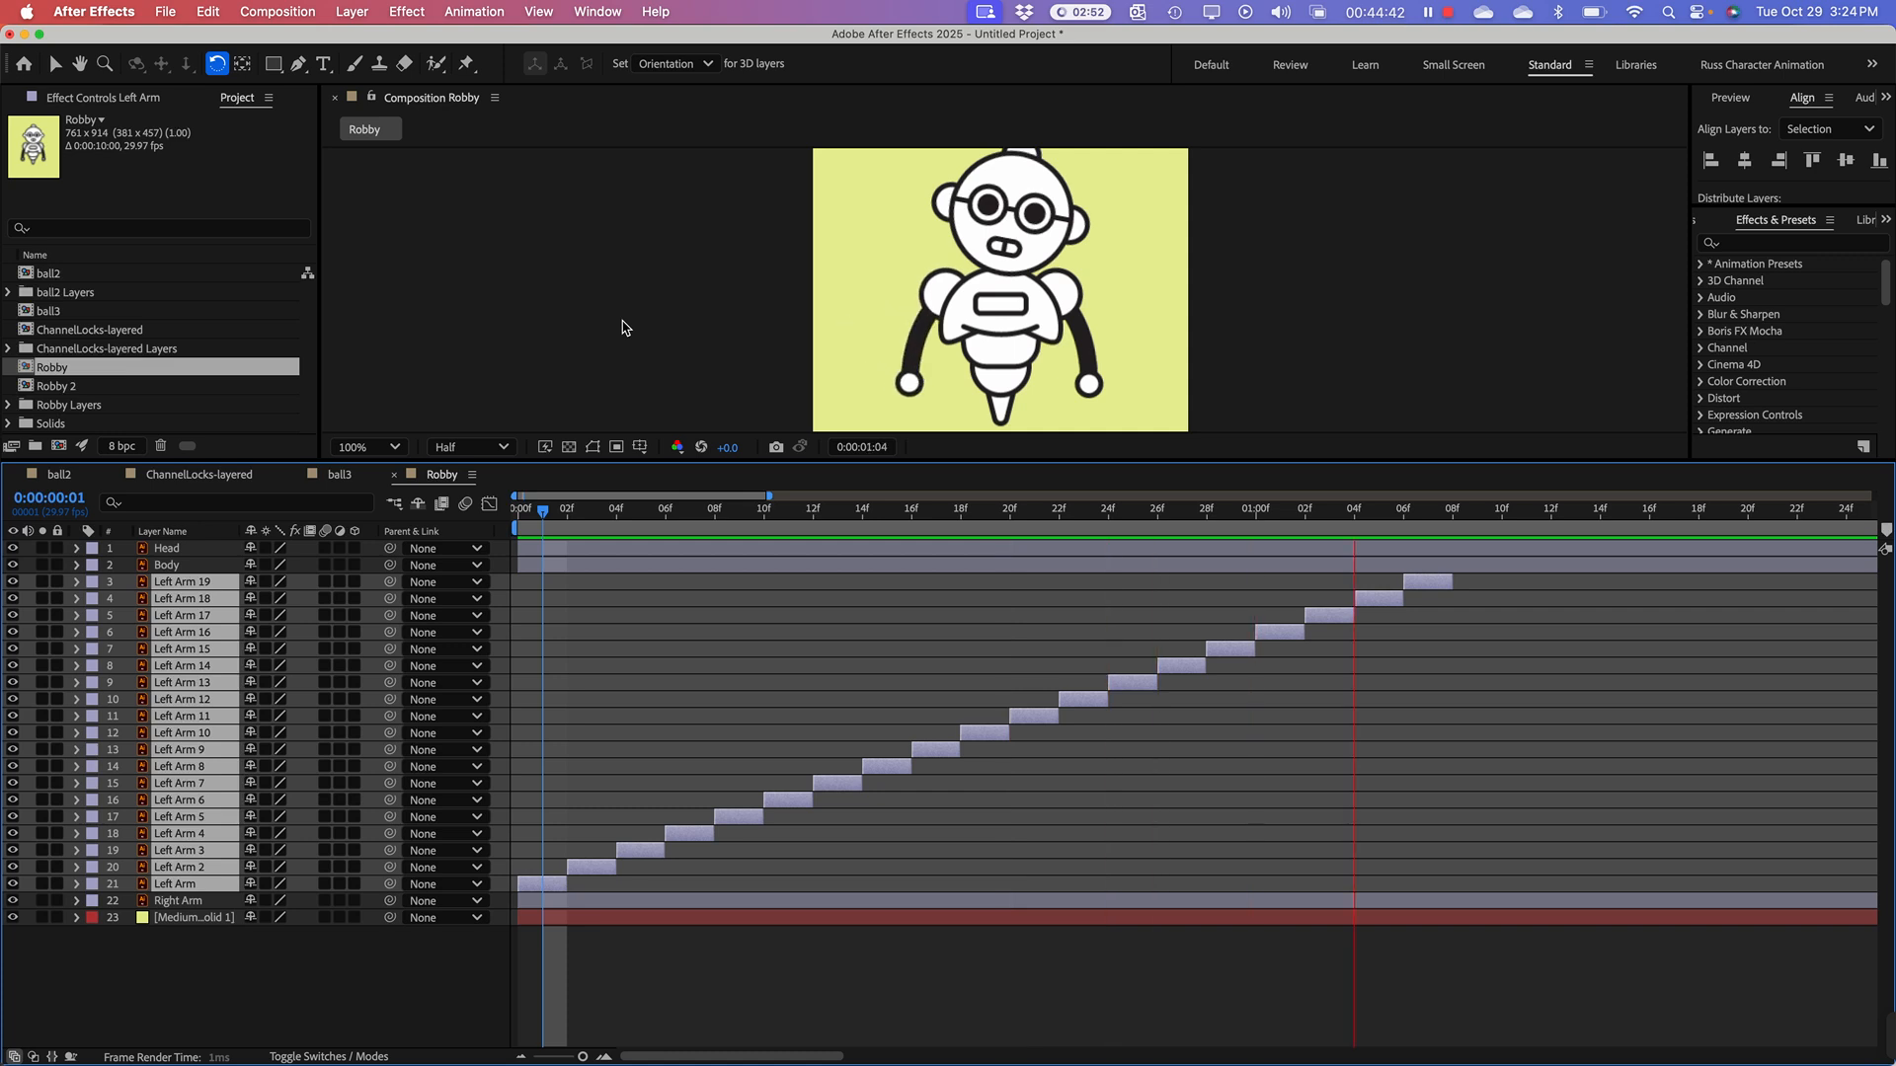
pyautogui.press('space')
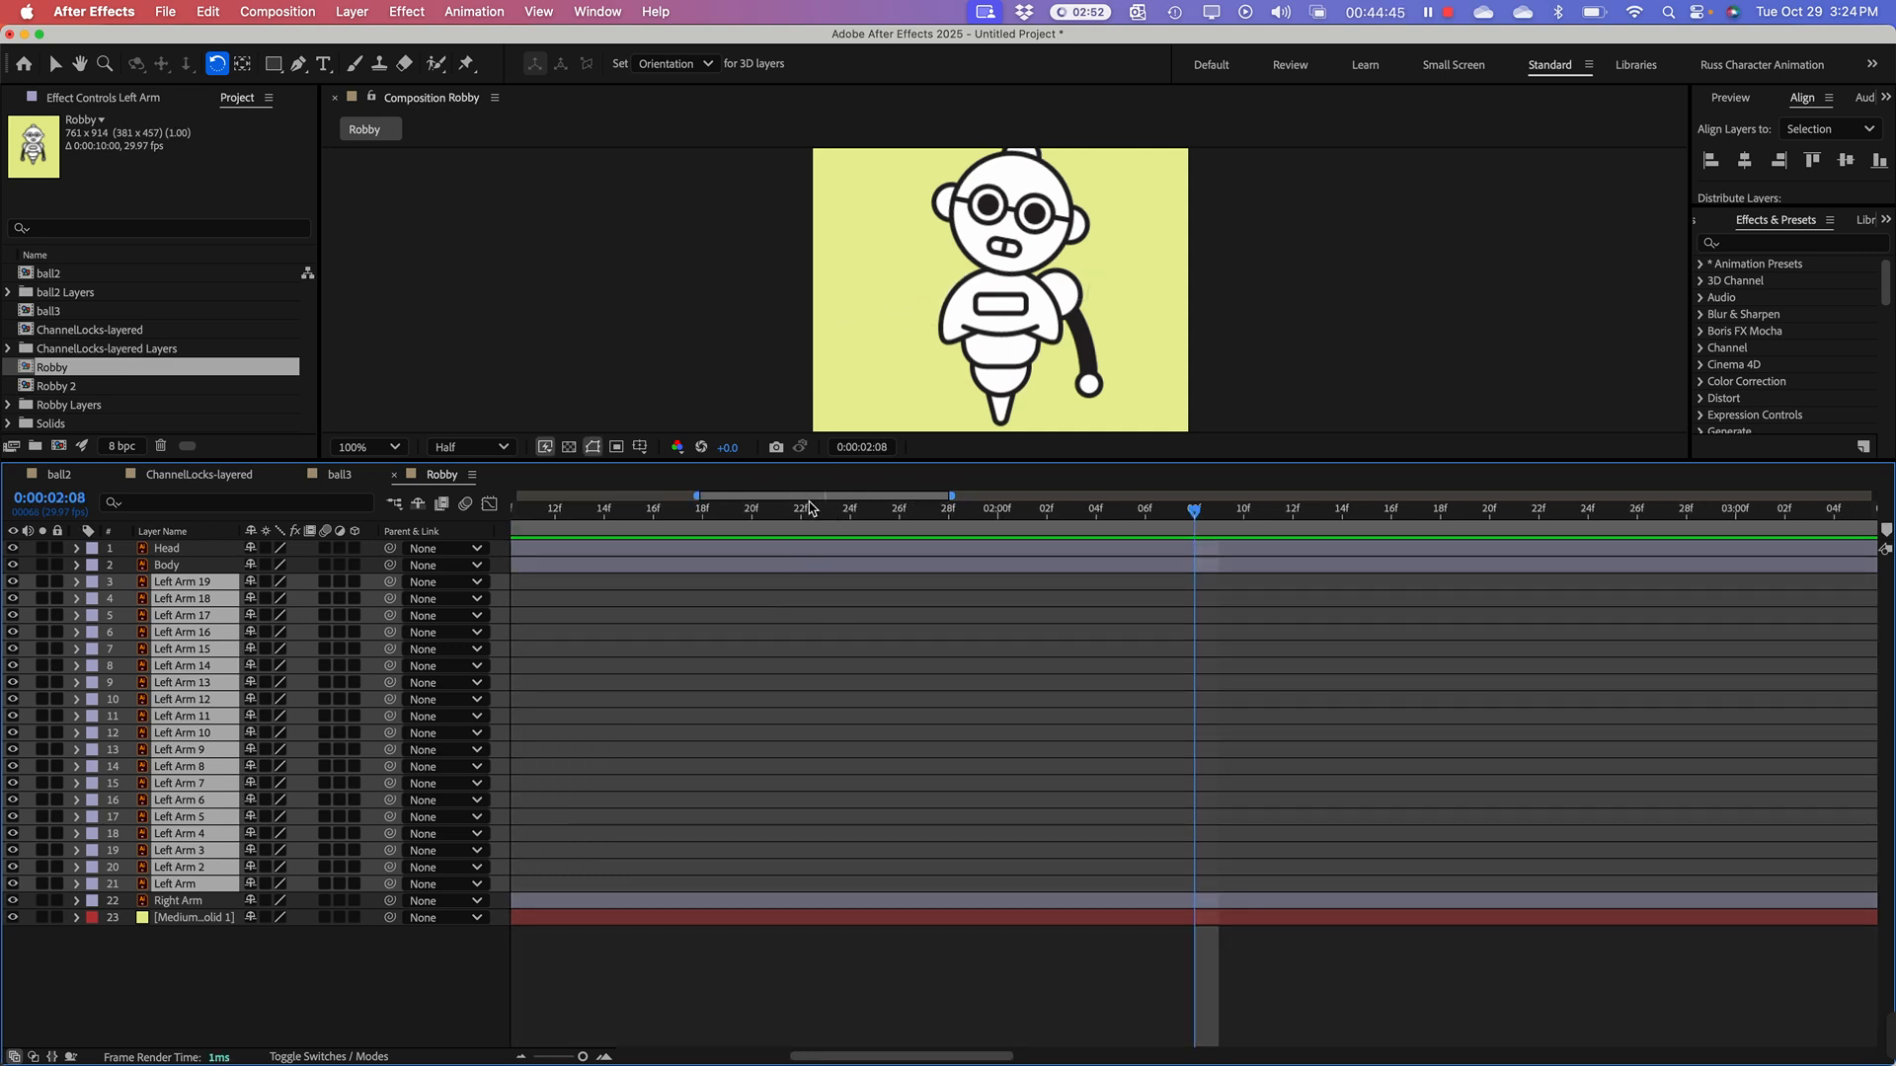
pyautogui.moveTo(809, 509); pyautogui.dragTo(549, 469)
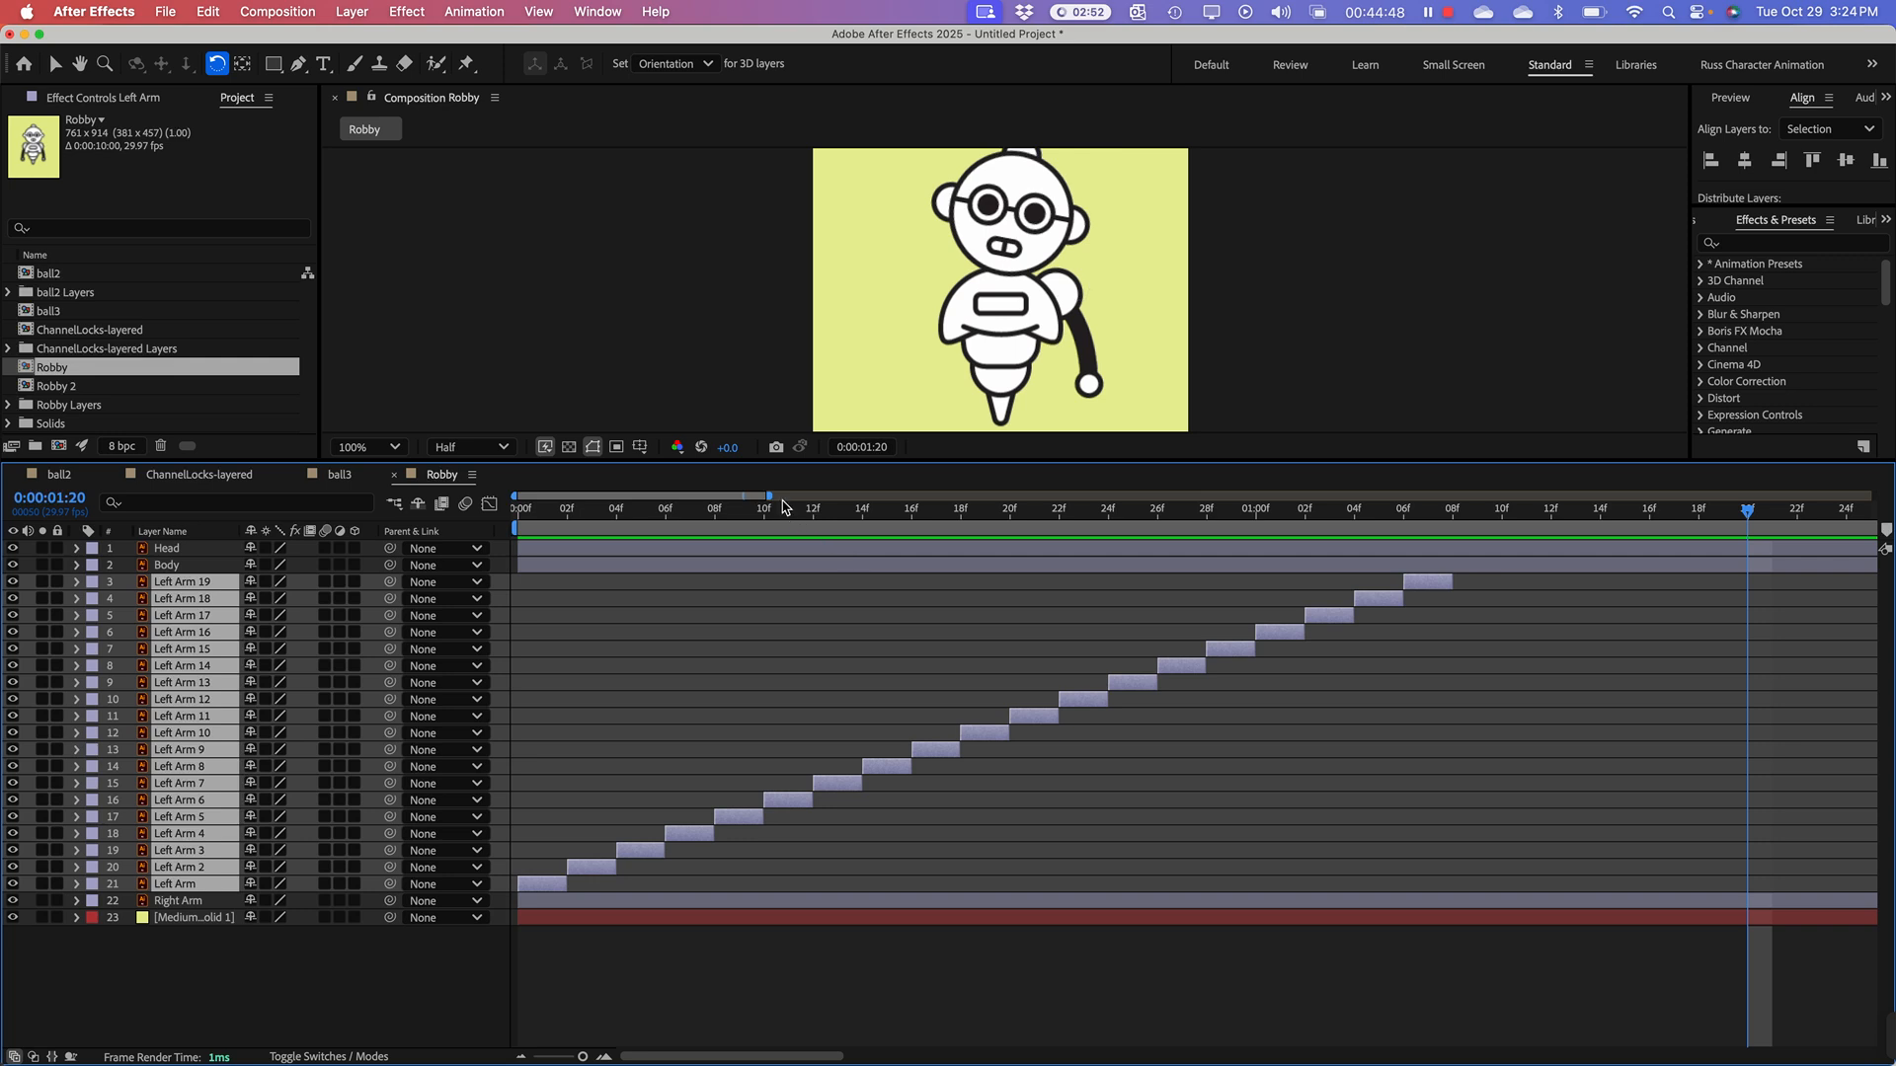
# Step: Shorten the work area to end with the Left Arm 19 clip at 0:00:01:08 and return to the first frame
pyautogui.moveTo(772, 498); pyautogui.dragTo(694, 574)
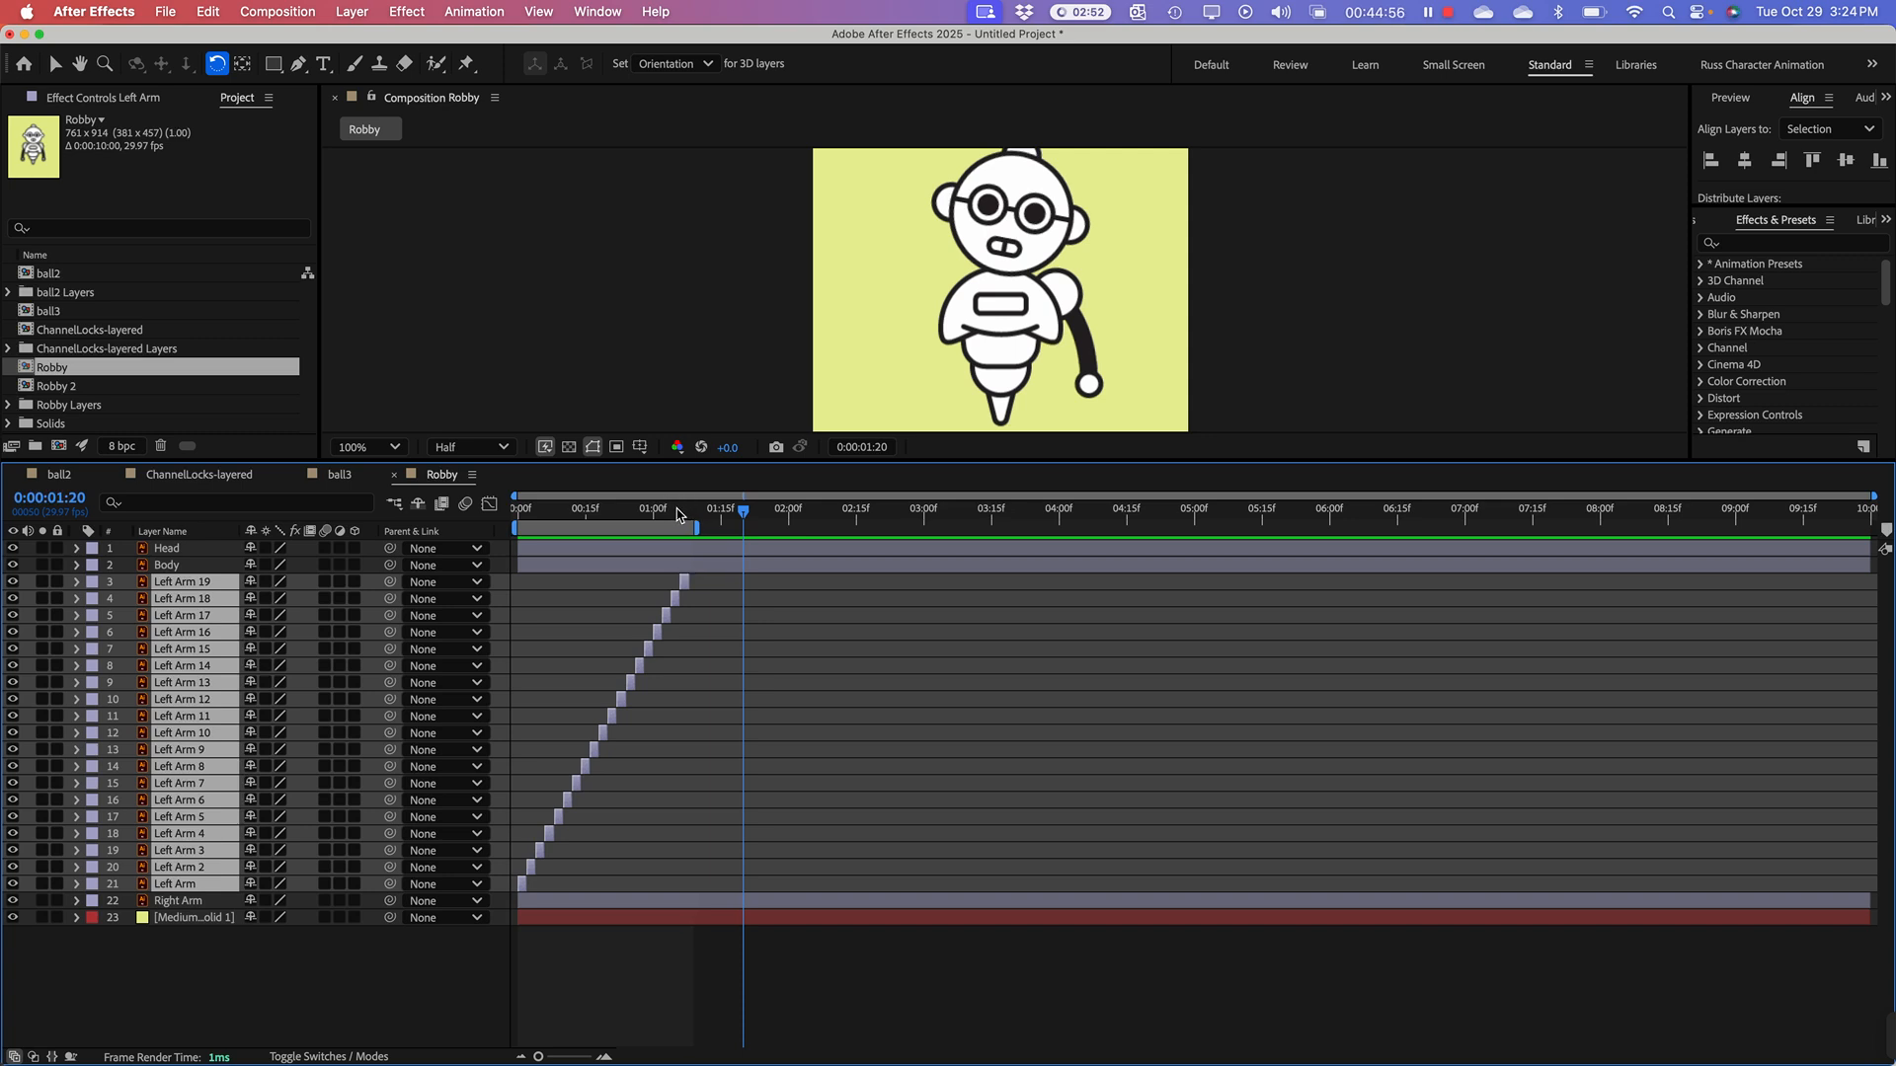
pyautogui.moveTo(678, 513); pyautogui.dragTo(689, 517)
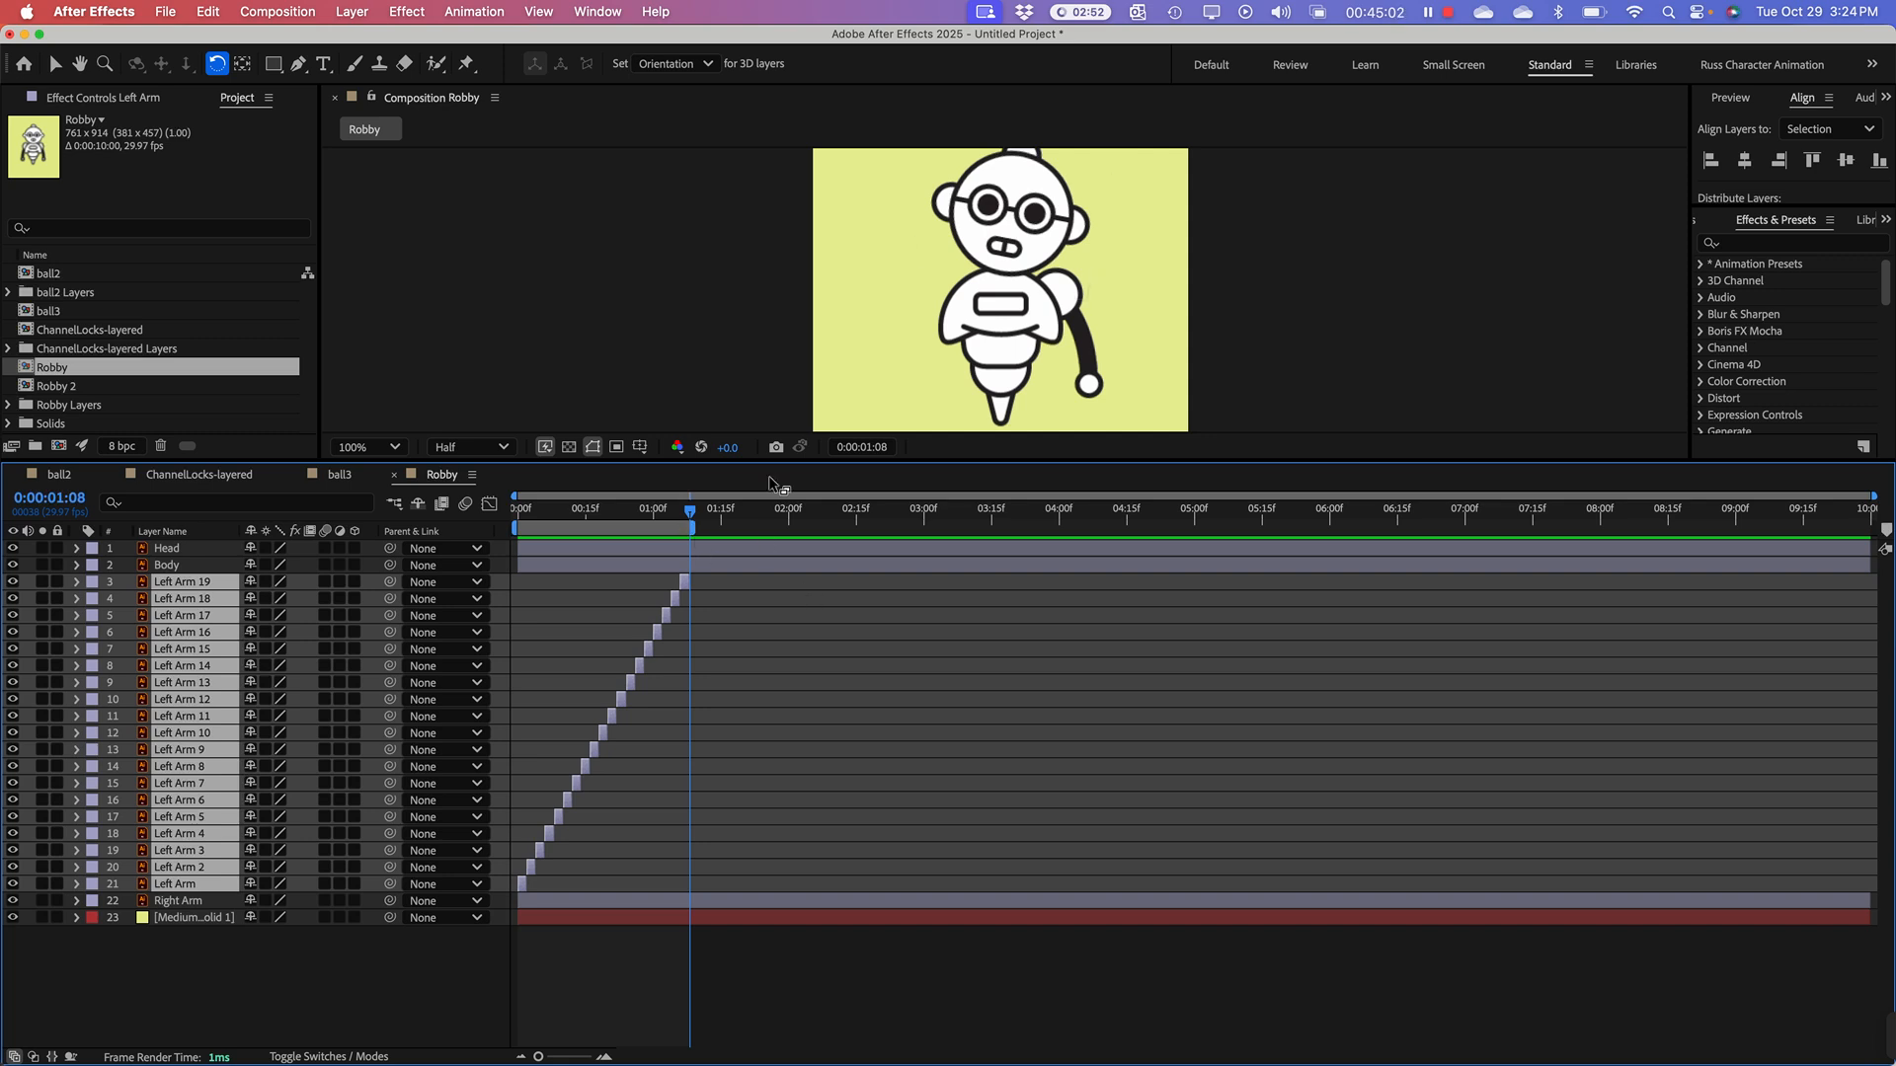
pyautogui.moveTo(694, 512); pyautogui.dragTo(518, 512)
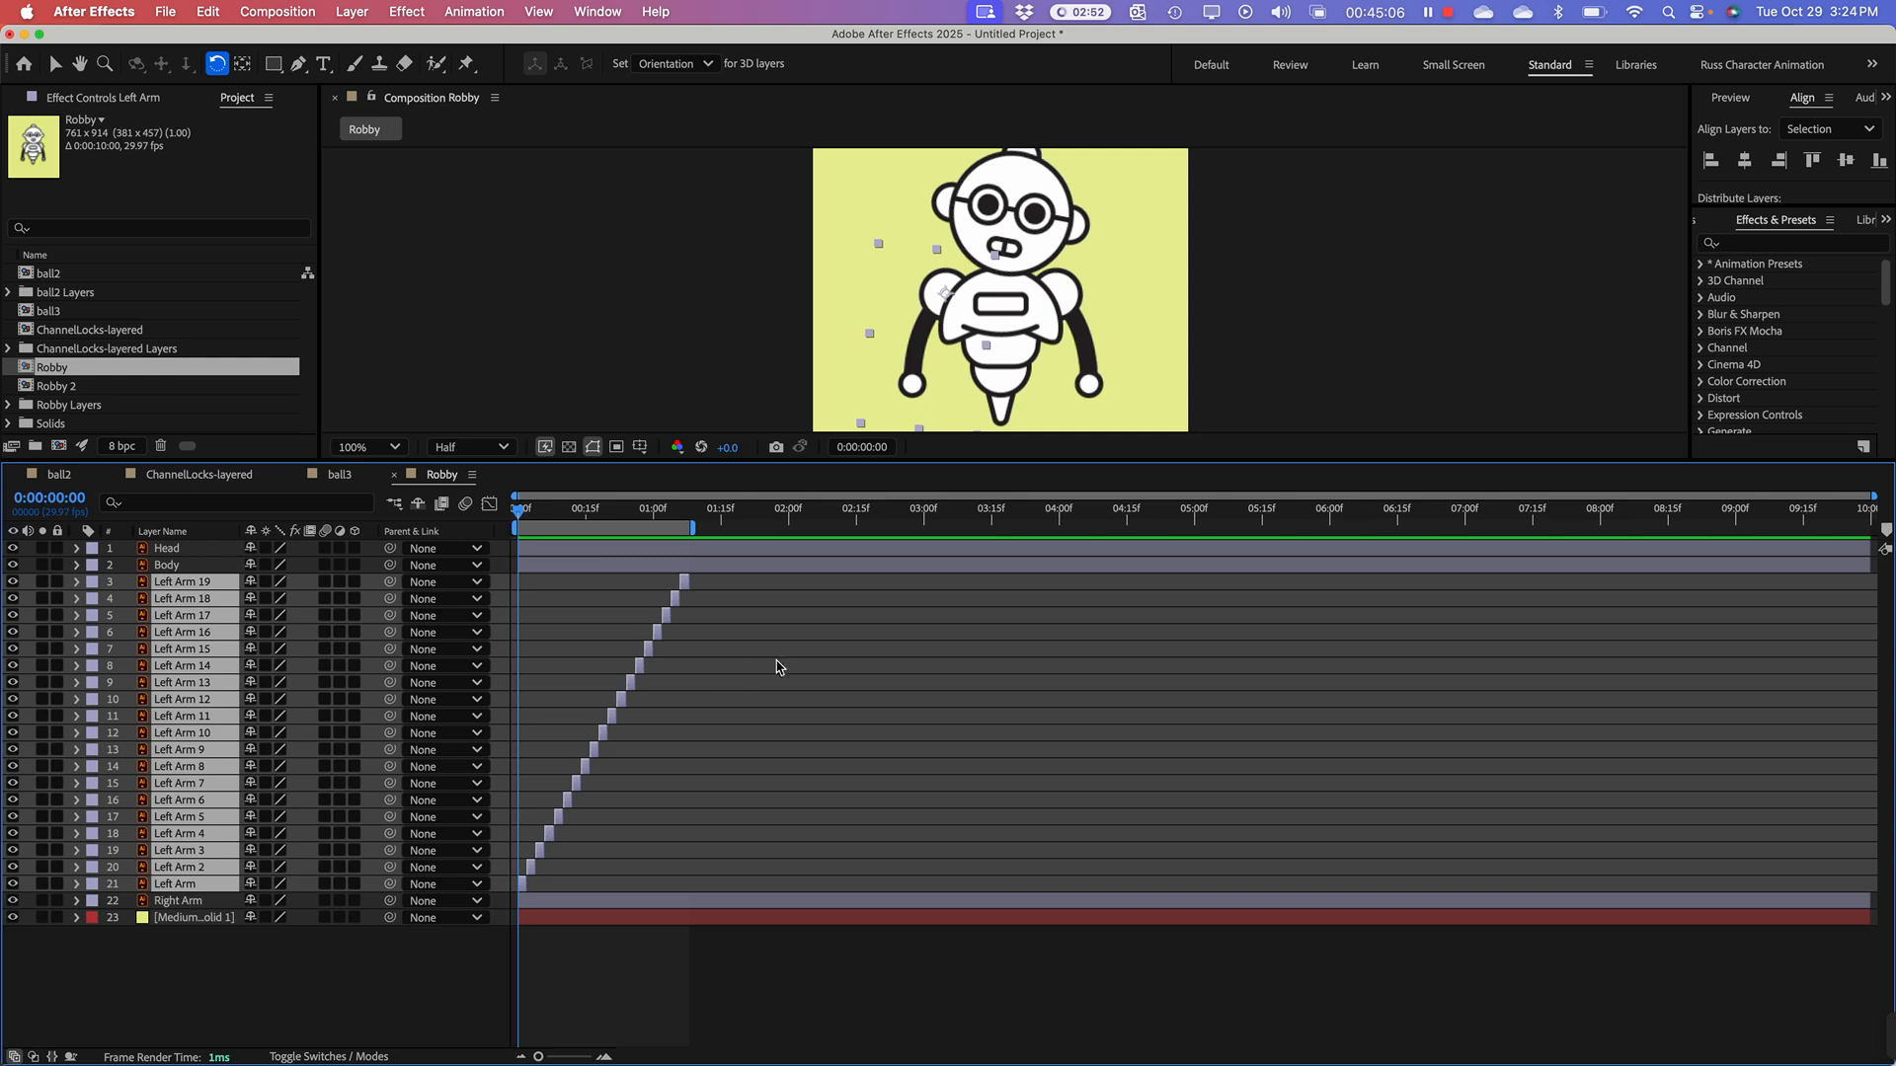
pyautogui.click(776, 666)
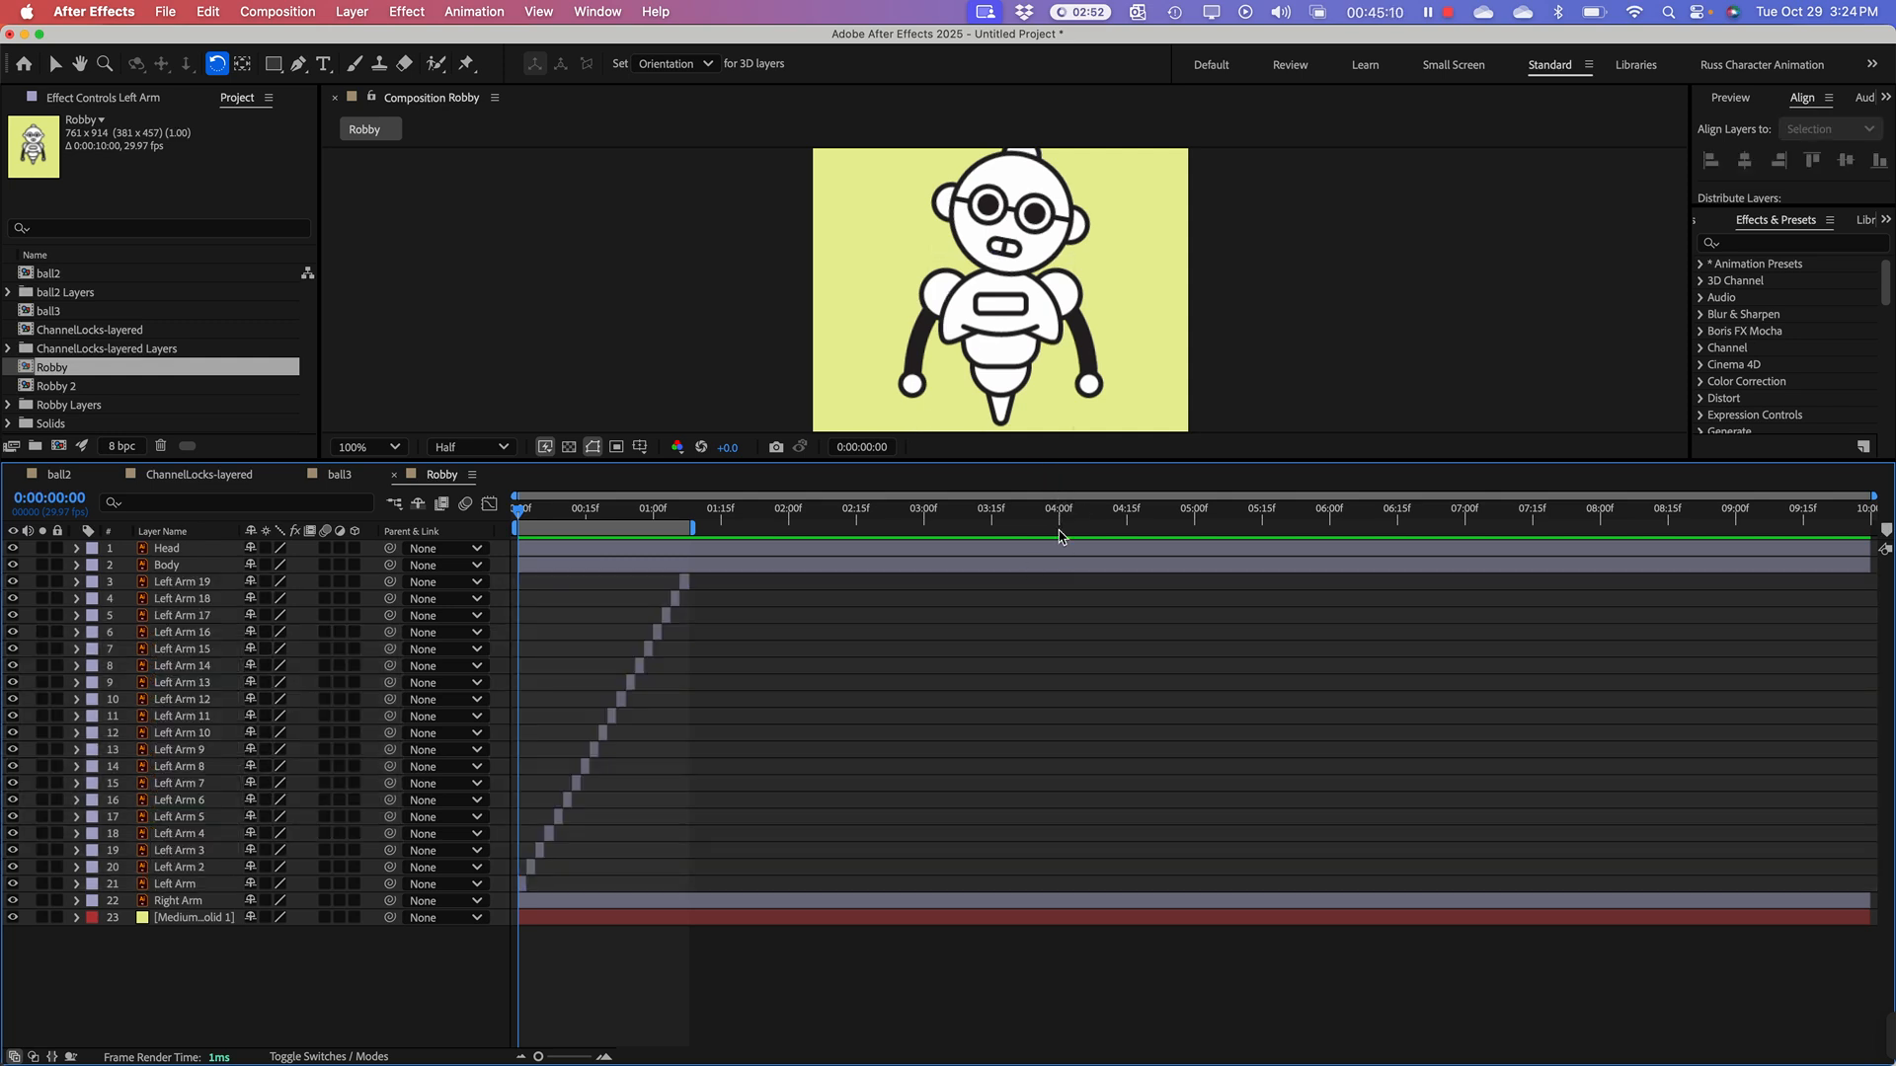
# Step: Enlarge the composition view and preview the full raising and lowering arm animation from the first frame
pyautogui.moveTo(1084, 461); pyautogui.dragTo(1084, 638)
pyautogui.press('h')
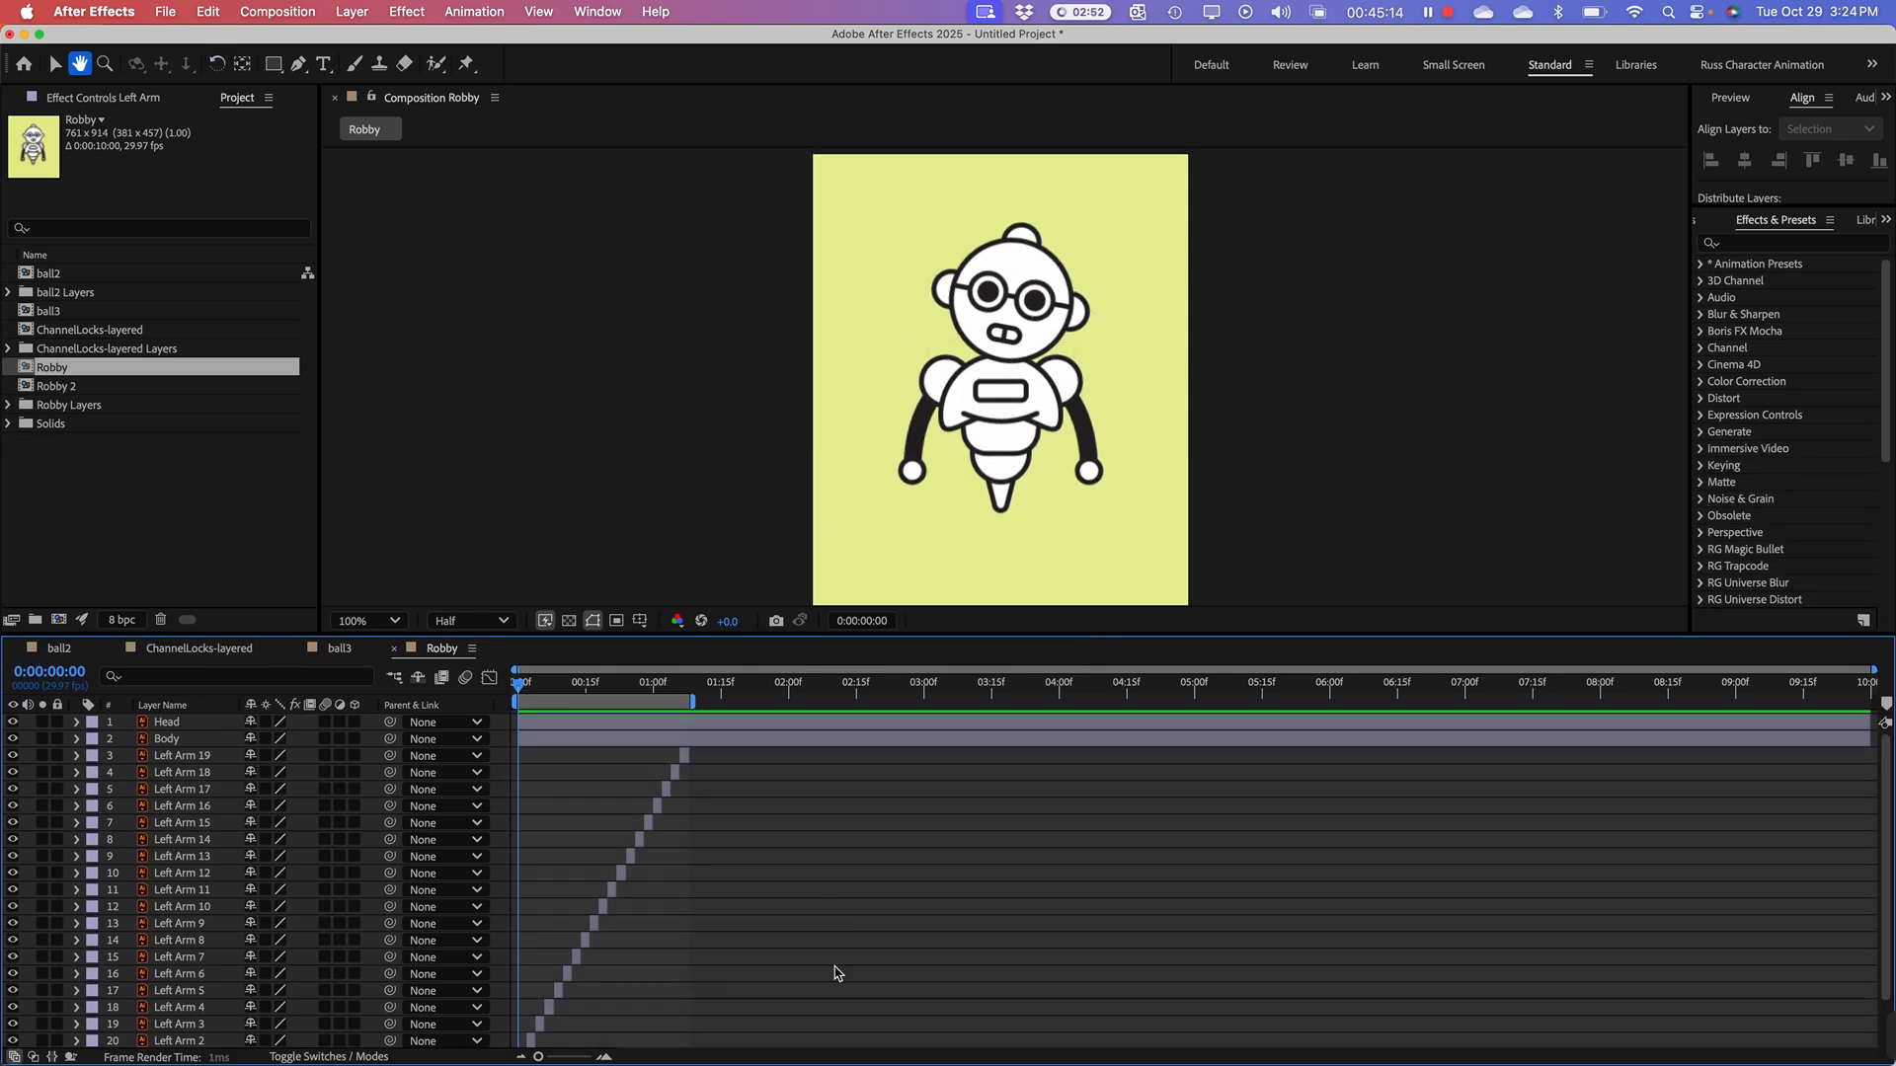
pyautogui.press('space')
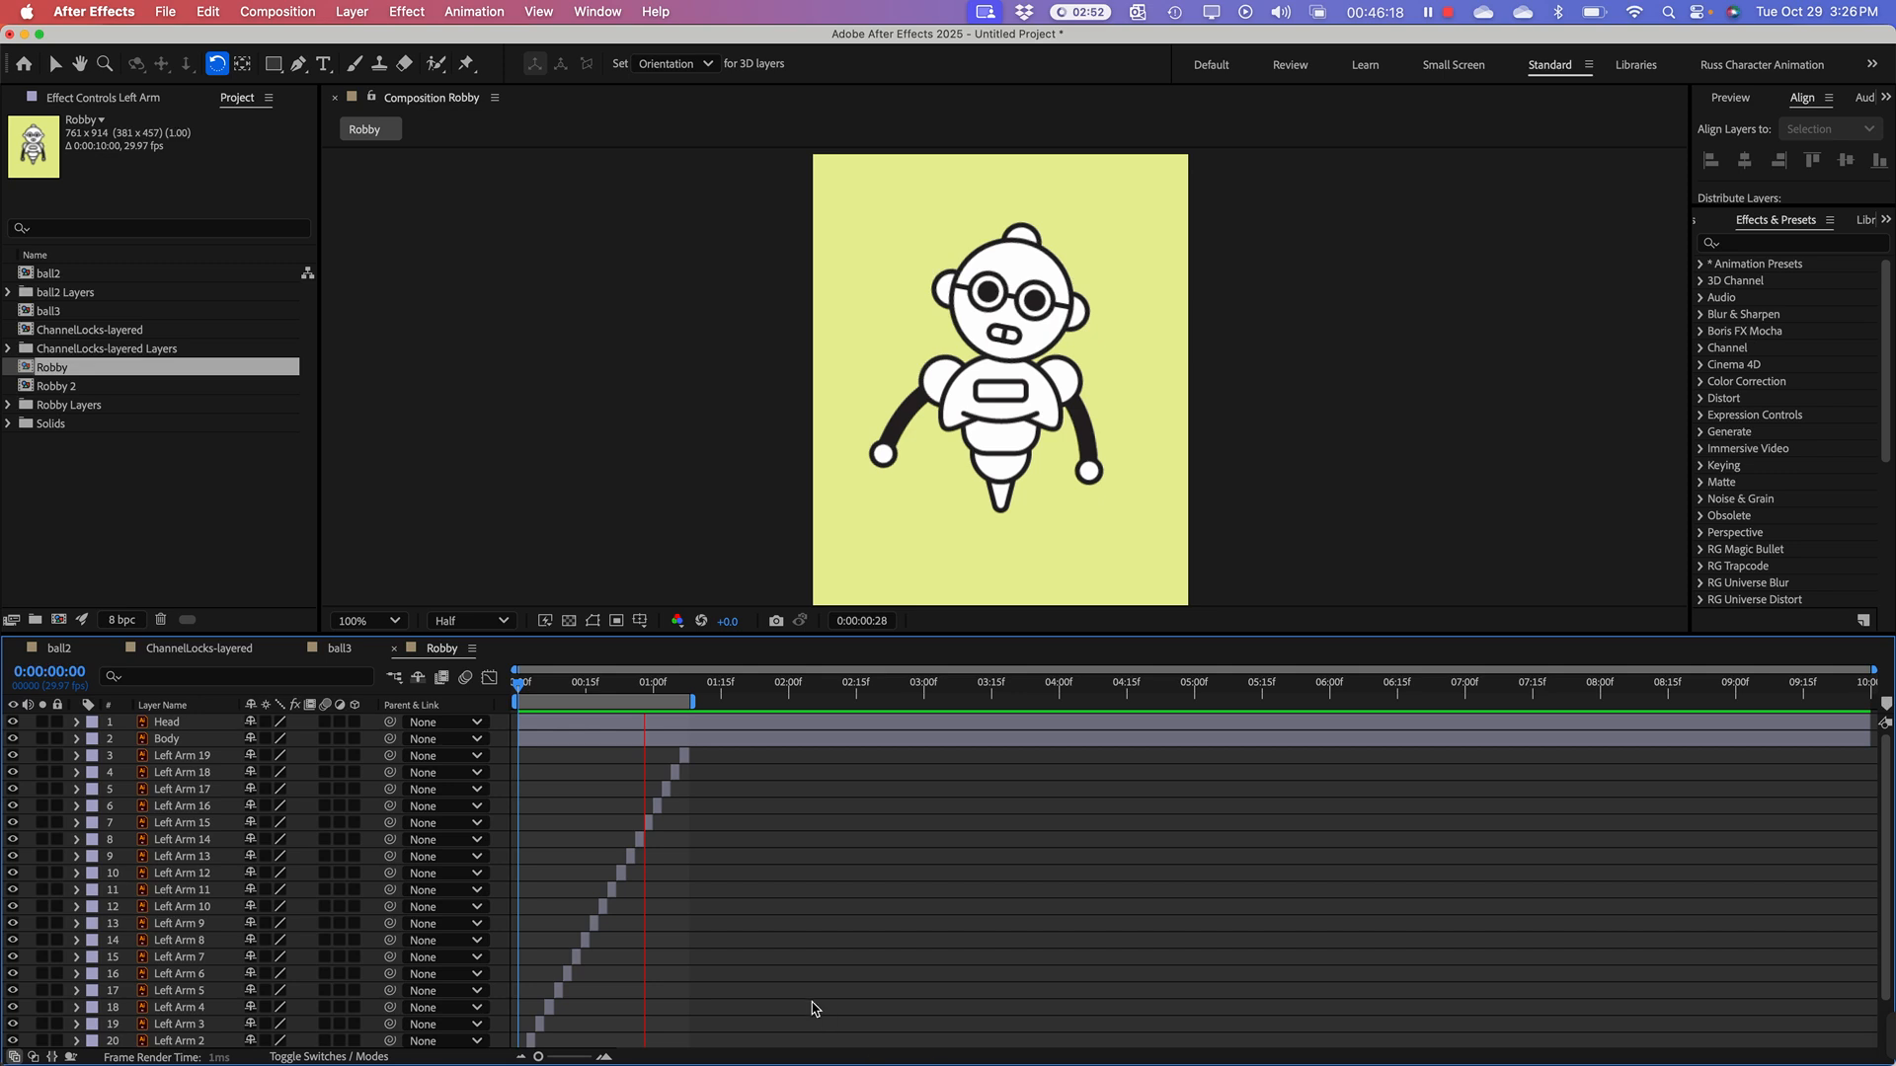
# Step: Stop the preview and undo the work area change and the sequencing of the Left Arm layers
pyautogui.press('space')
pyautogui.press('super+z')
pyautogui.press('super+z')
pyautogui.press('super+z')
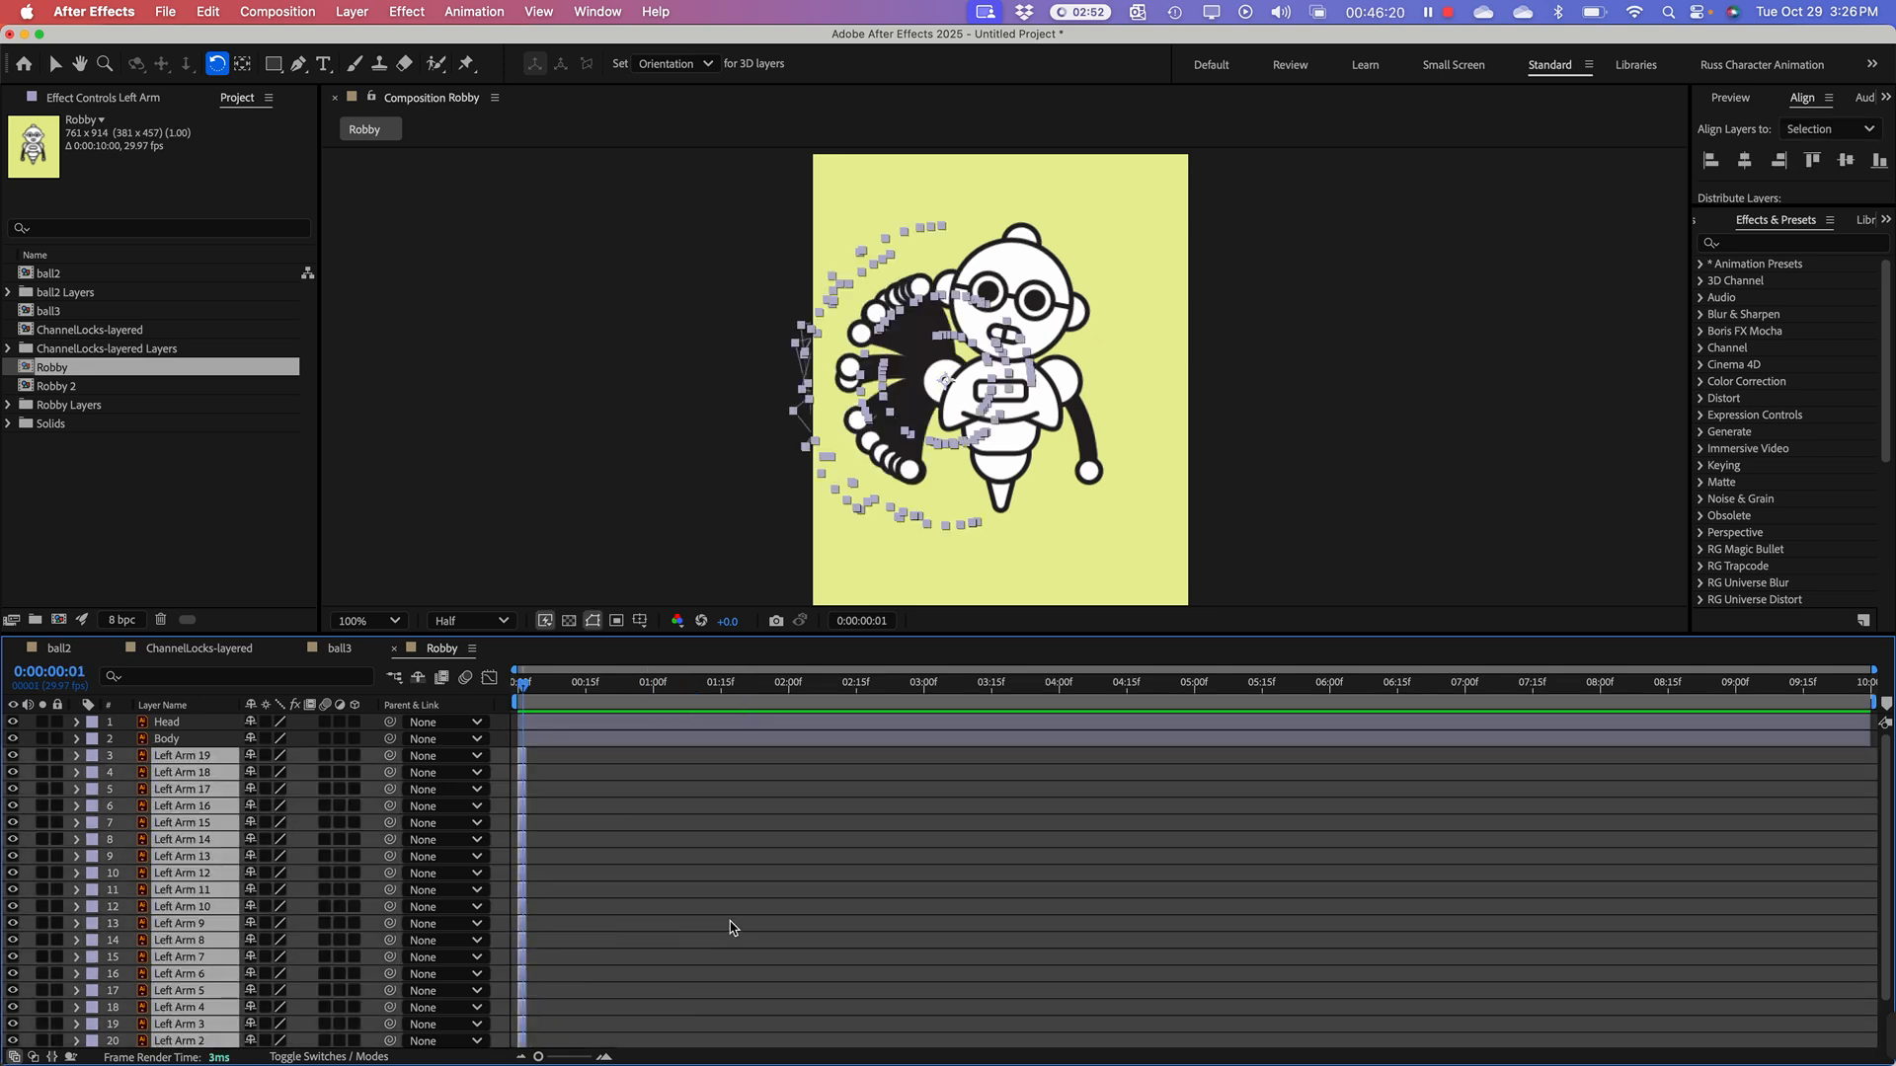
pyautogui.press('super+z')
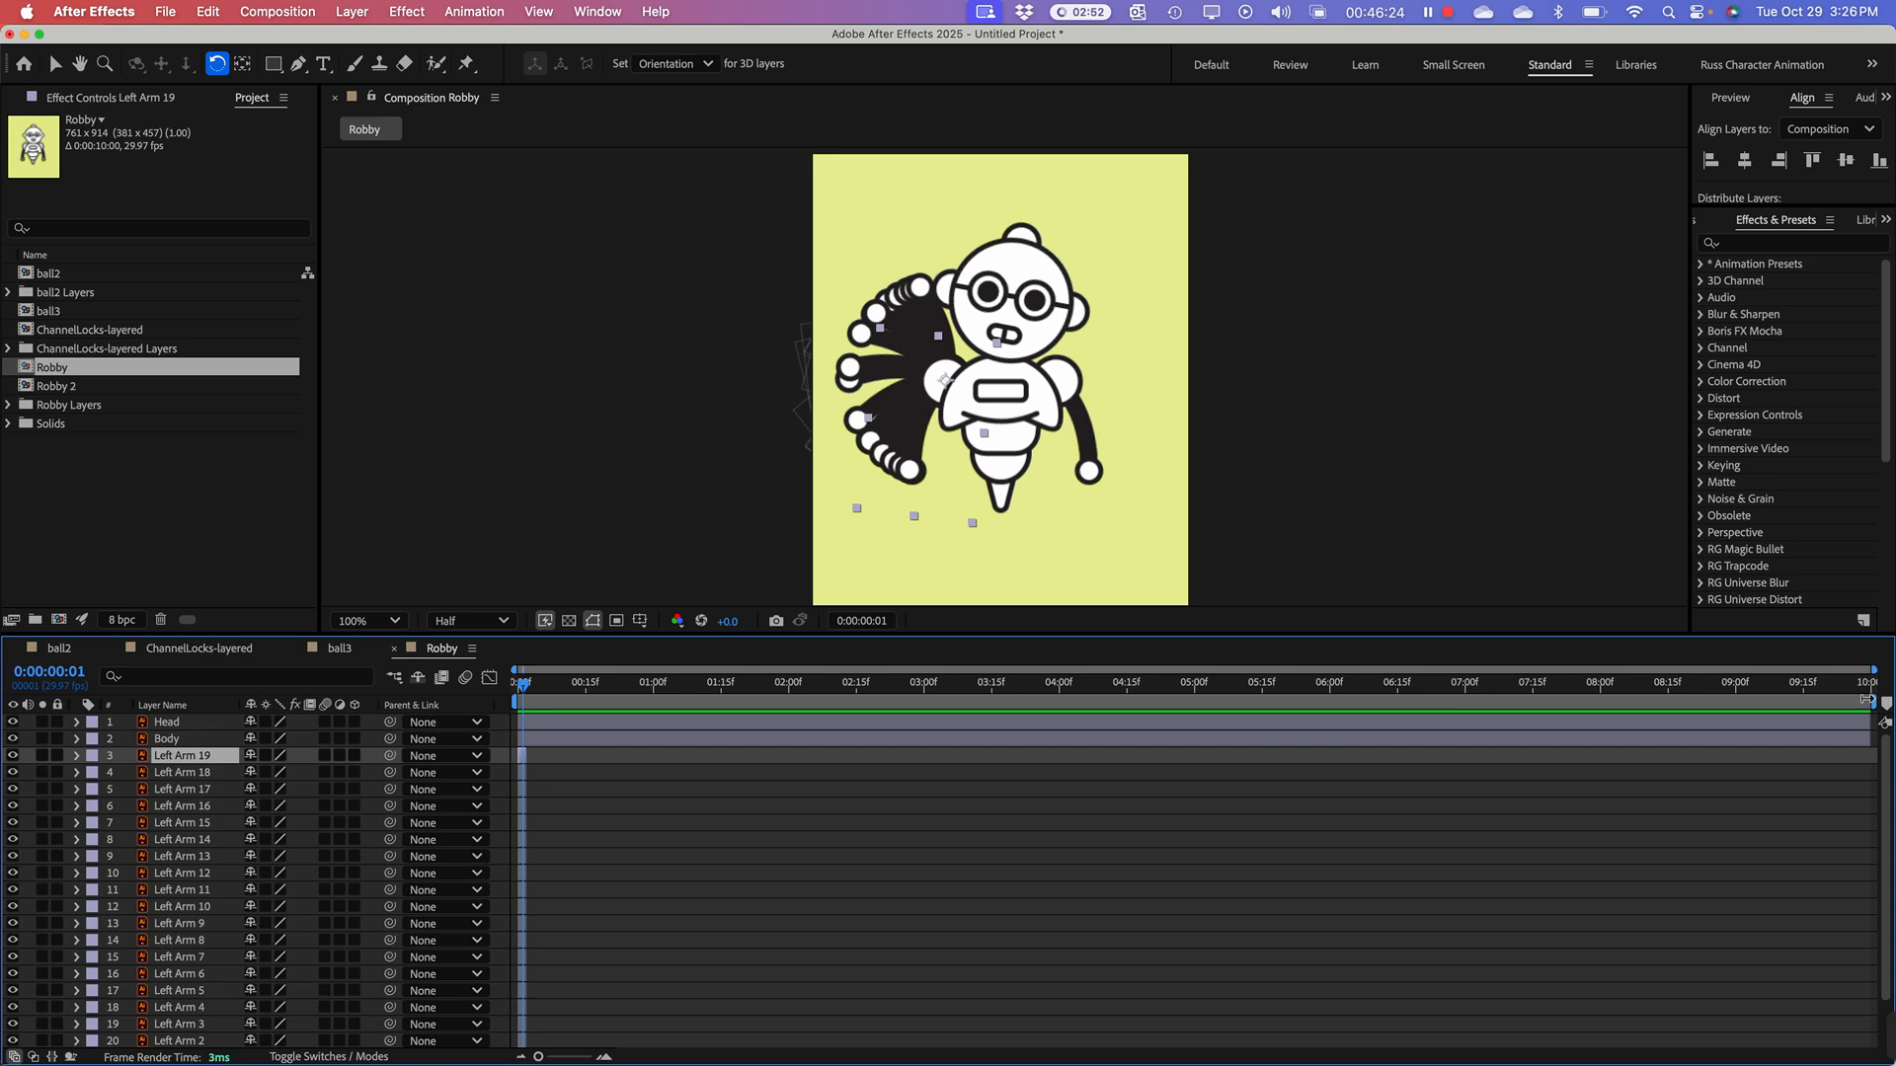
# Step: Shorten the work area to about 0:00:02:16 and show only the first three seconds of the Robby timeline
pyautogui.moveTo(1866, 699); pyautogui.dragTo(1032, 705)
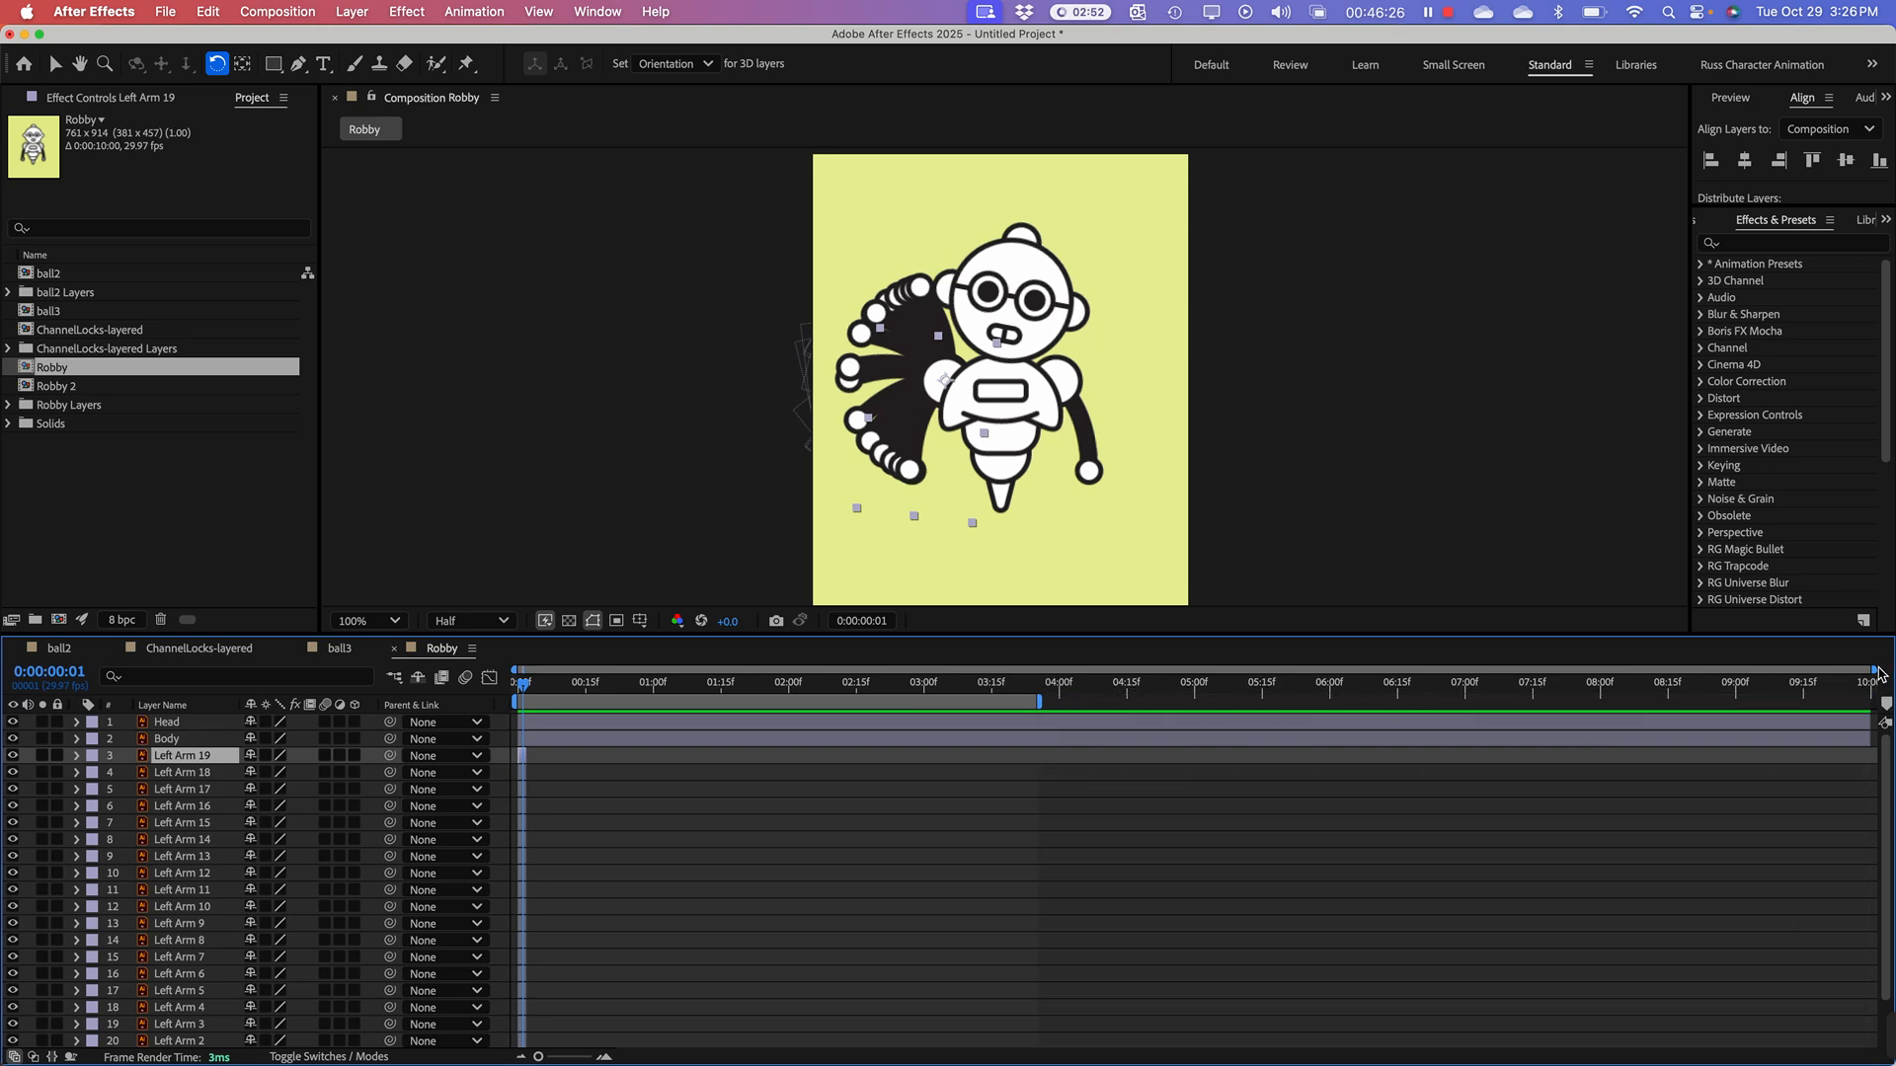
pyautogui.moveTo(1879, 674); pyautogui.dragTo(1197, 672)
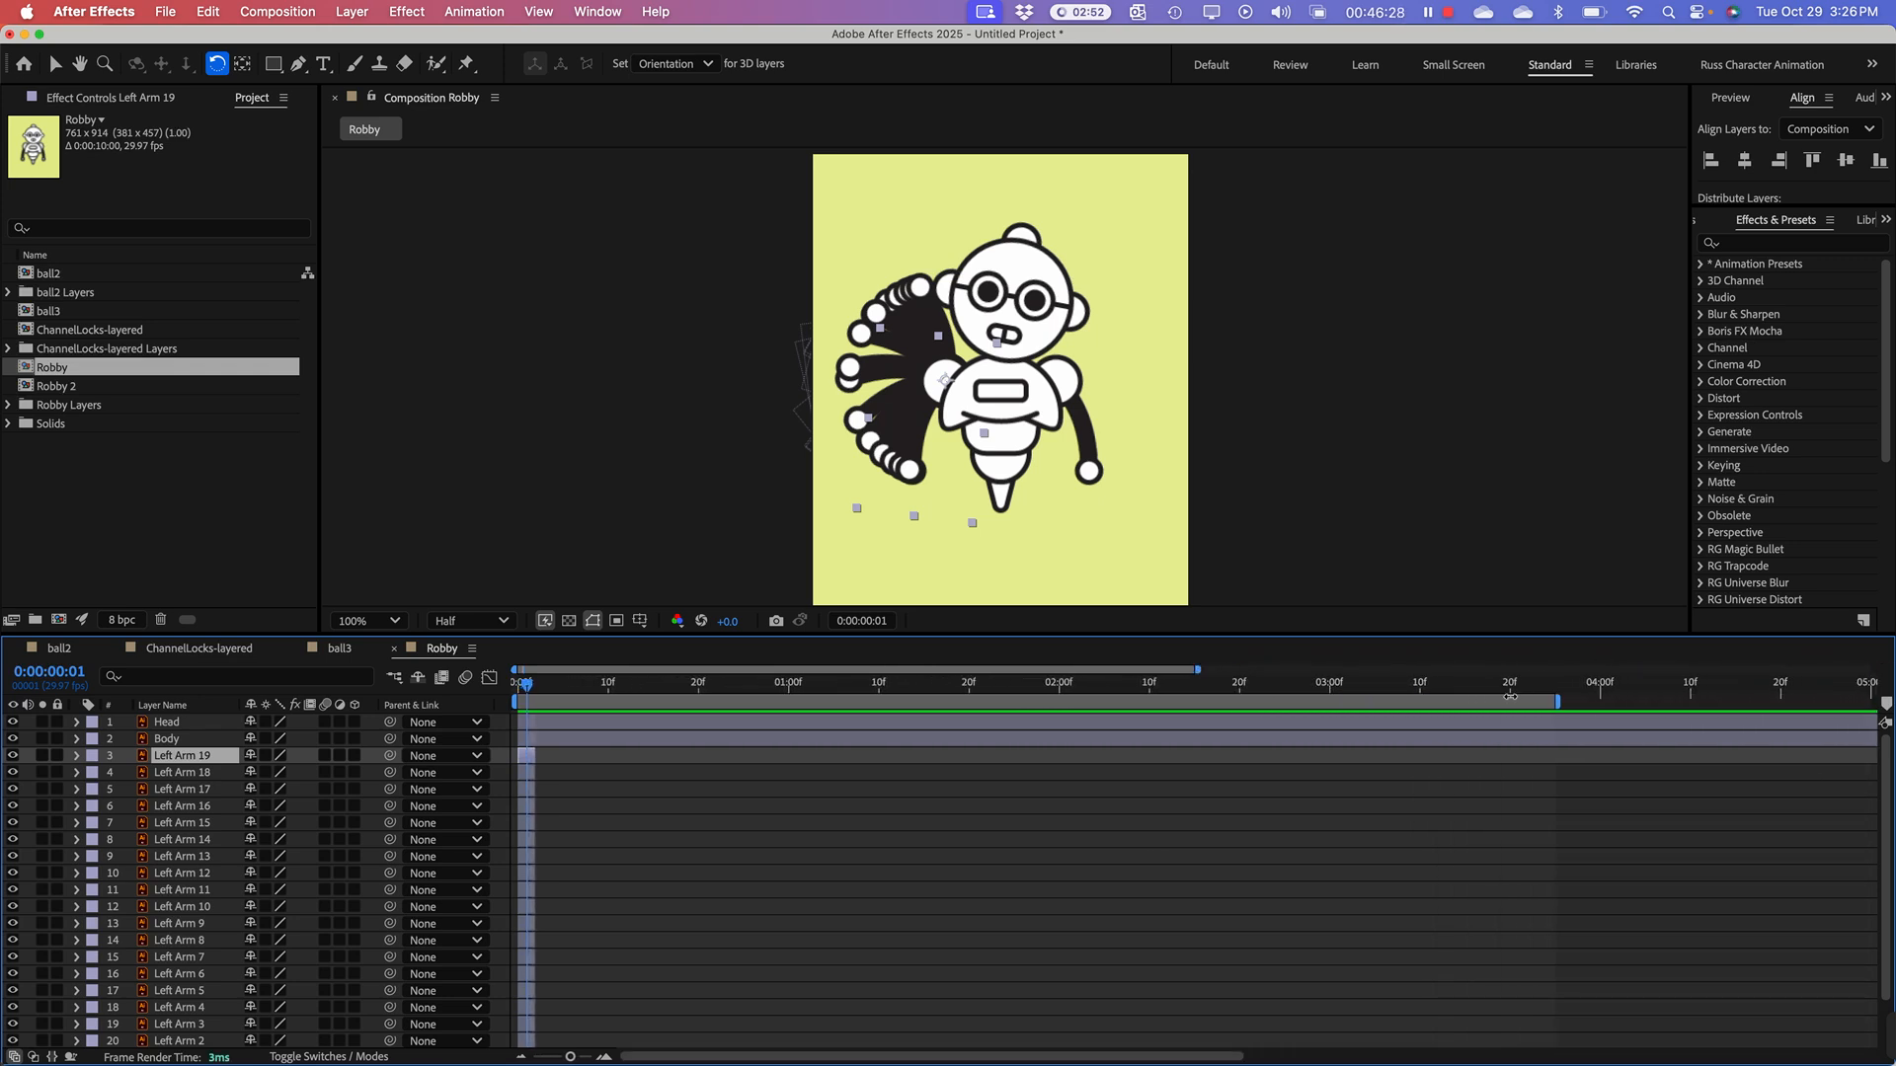
pyautogui.moveTo(1554, 702)
pyautogui.mouseDown()
pyautogui.moveTo(1205, 702)
pyautogui.moveTo(931, 671)
pyautogui.mouseUp()
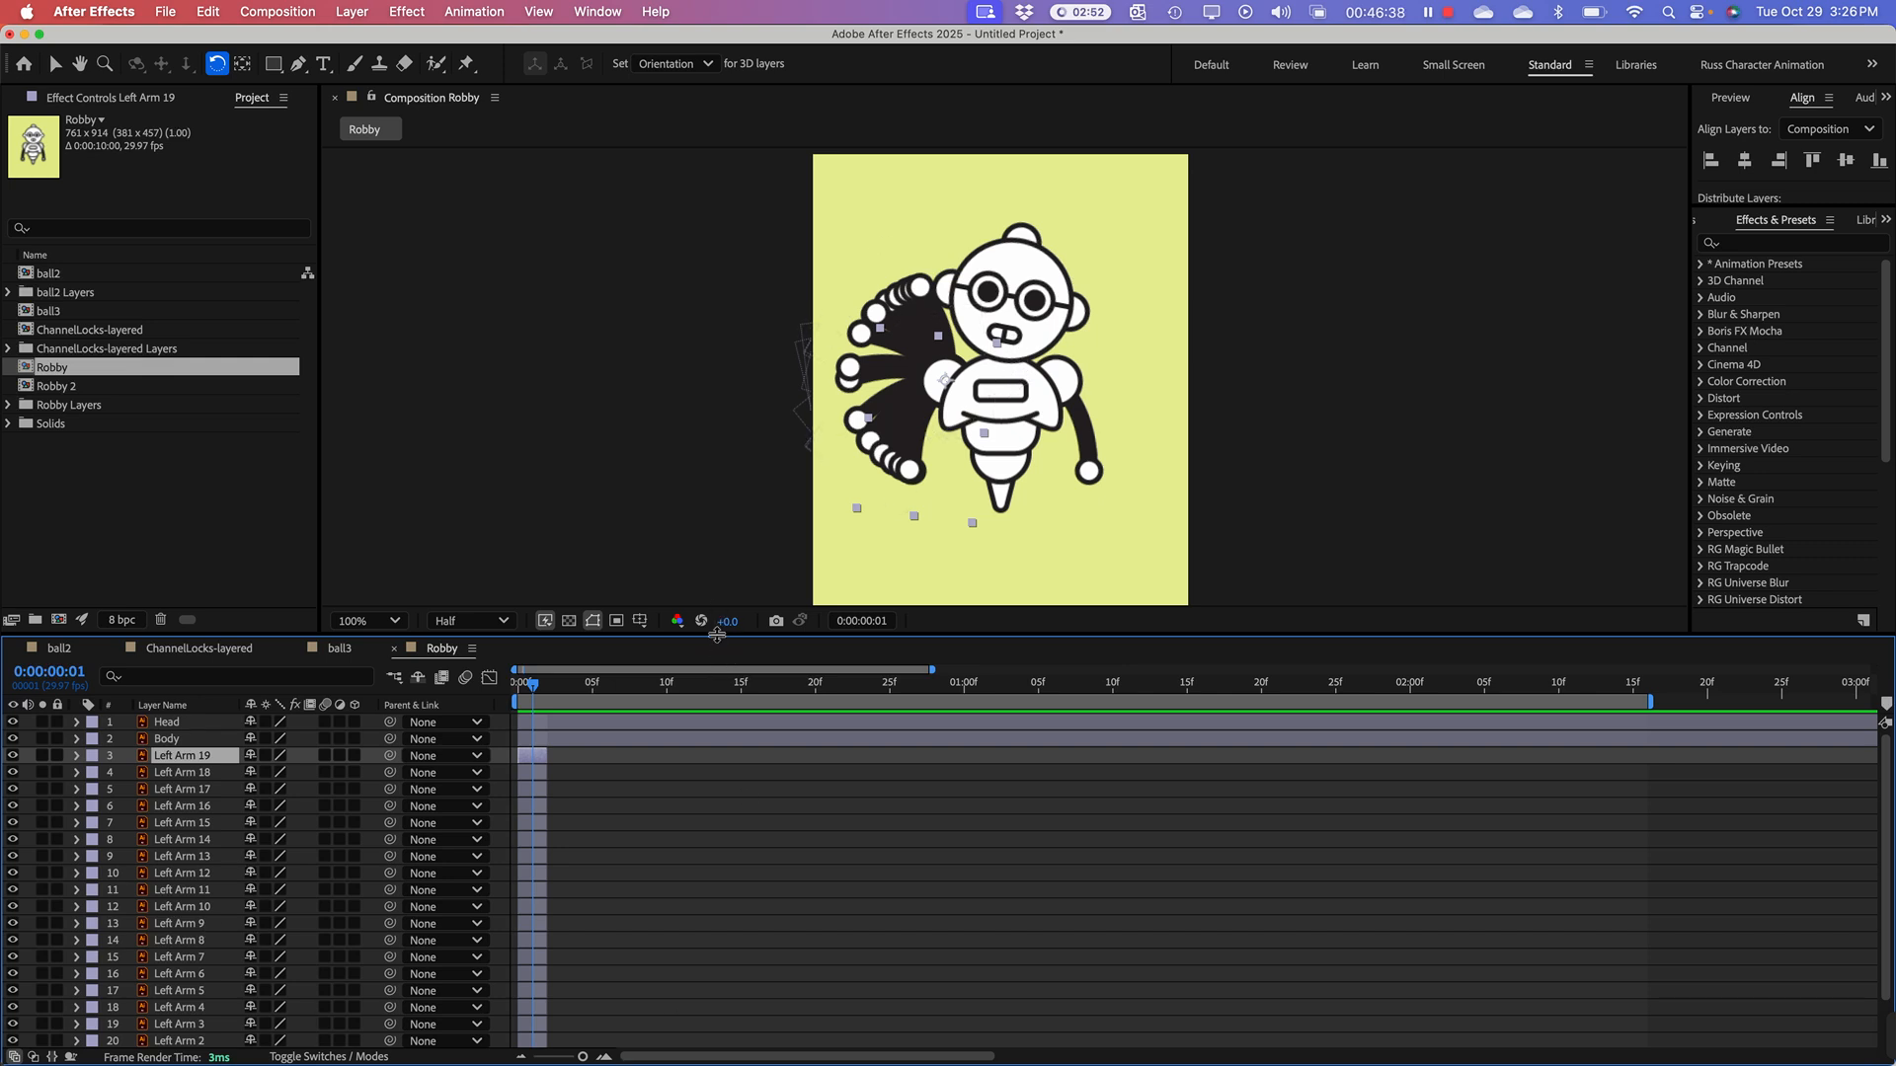
pyautogui.moveTo(718, 638); pyautogui.dragTo(720, 572)
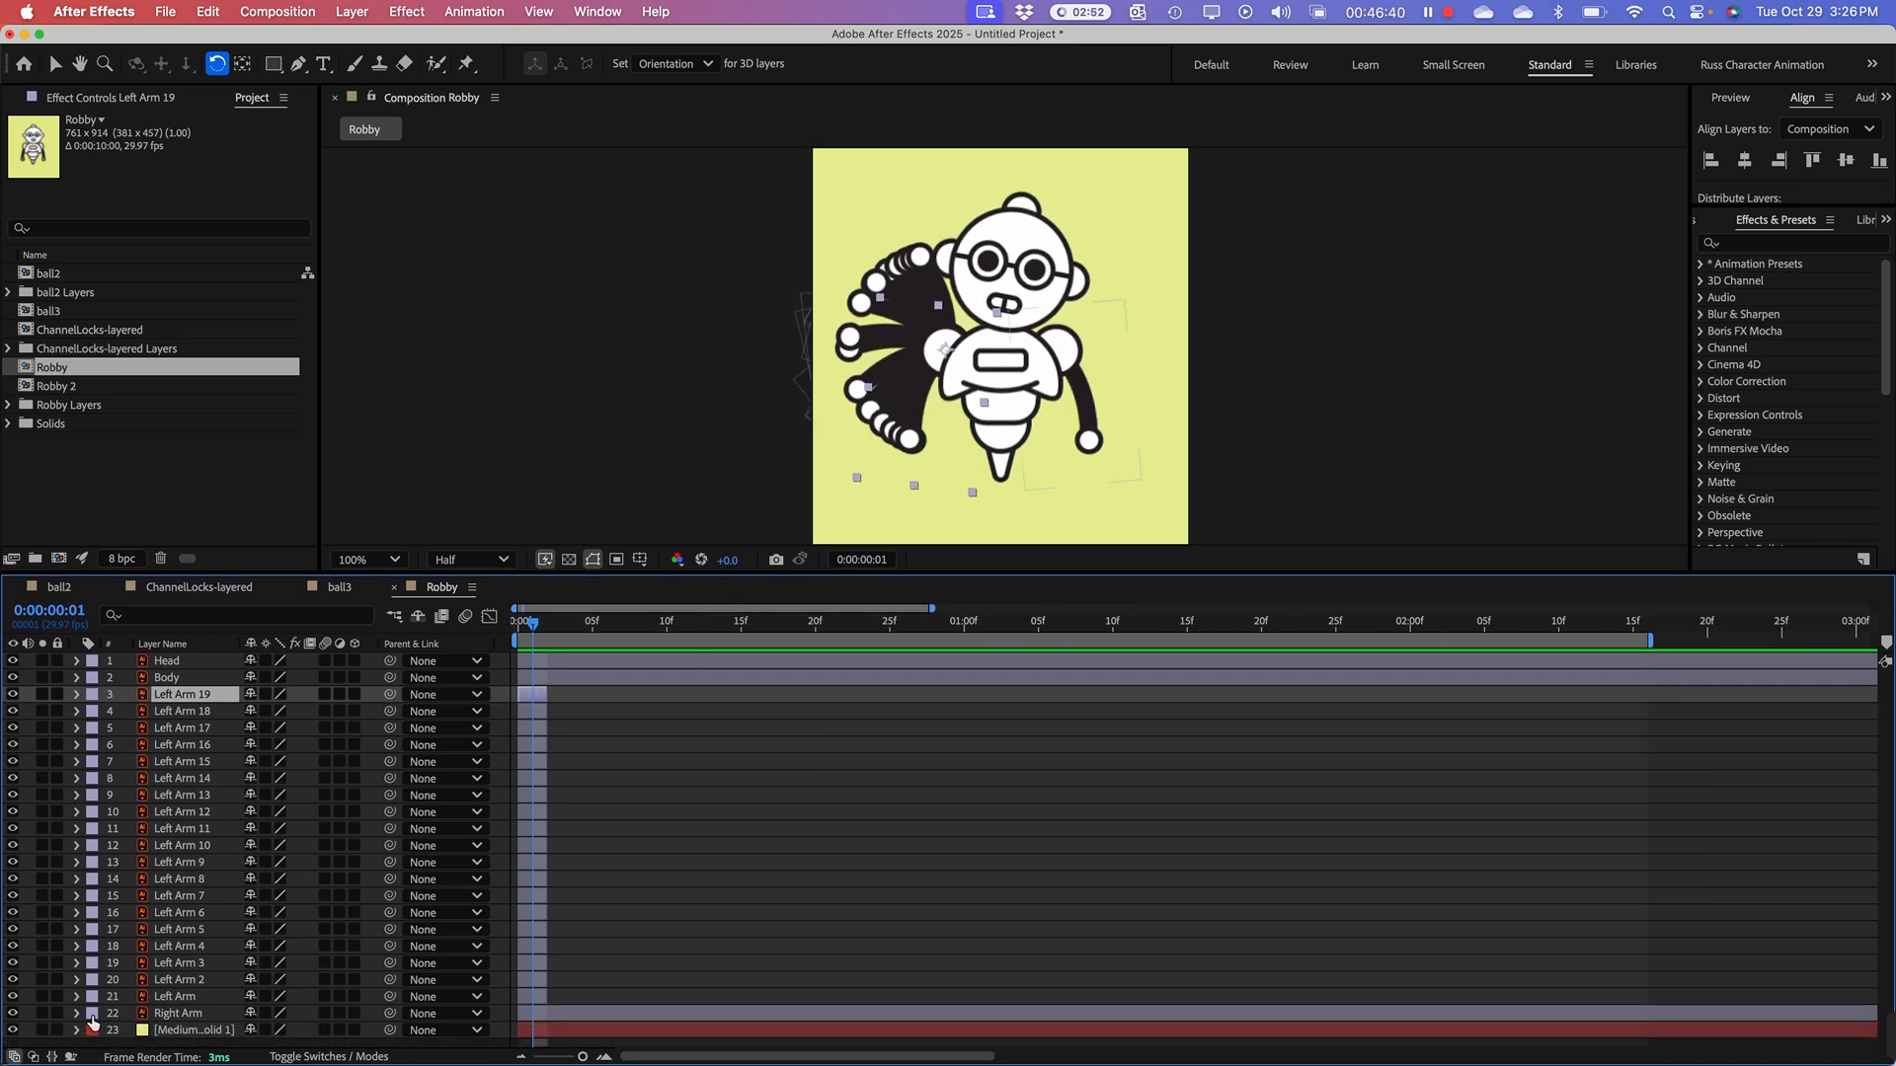
# Step: Sequence all nineteen Left Arm layers without overlap, selecting from the original Left Arm up to Left Arm 19
pyautogui.click(163, 1003)
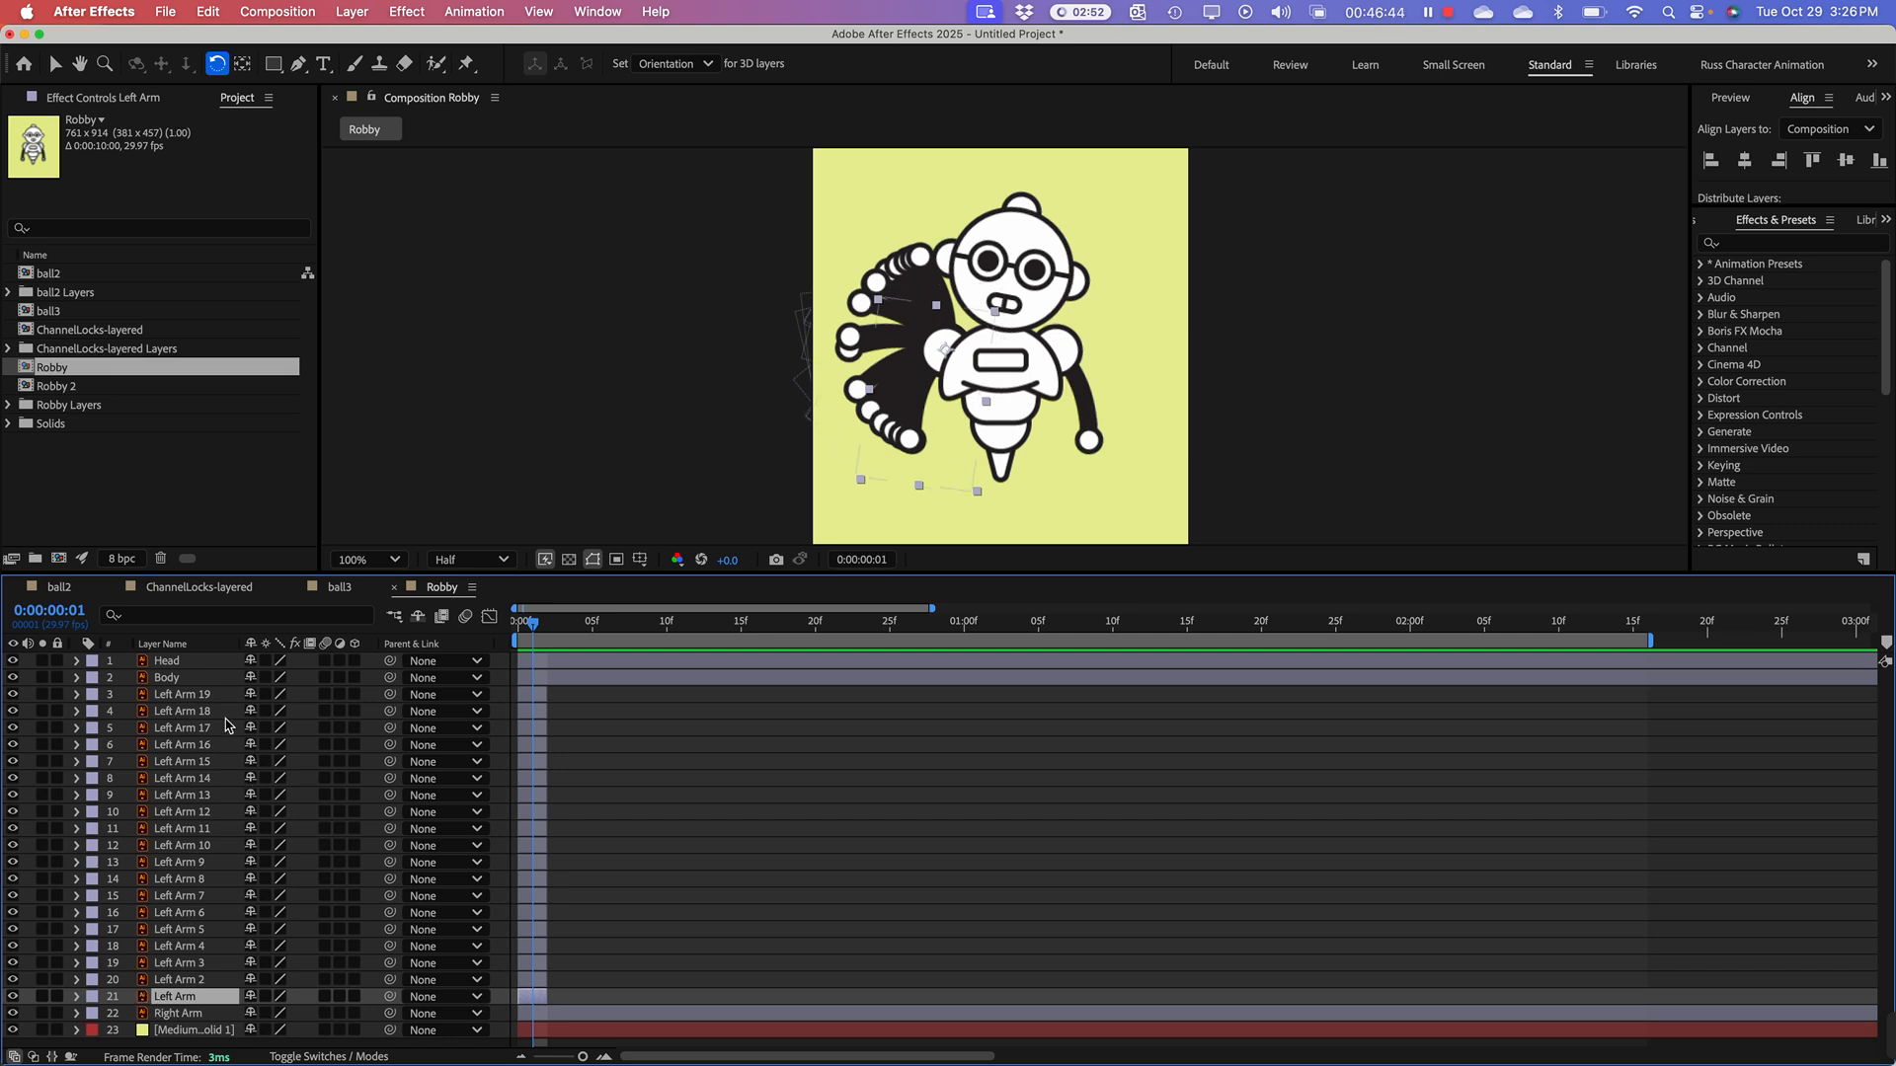
pyautogui.keyDown('shift'); pyautogui.click(190, 697); pyautogui.keyUp('shift')
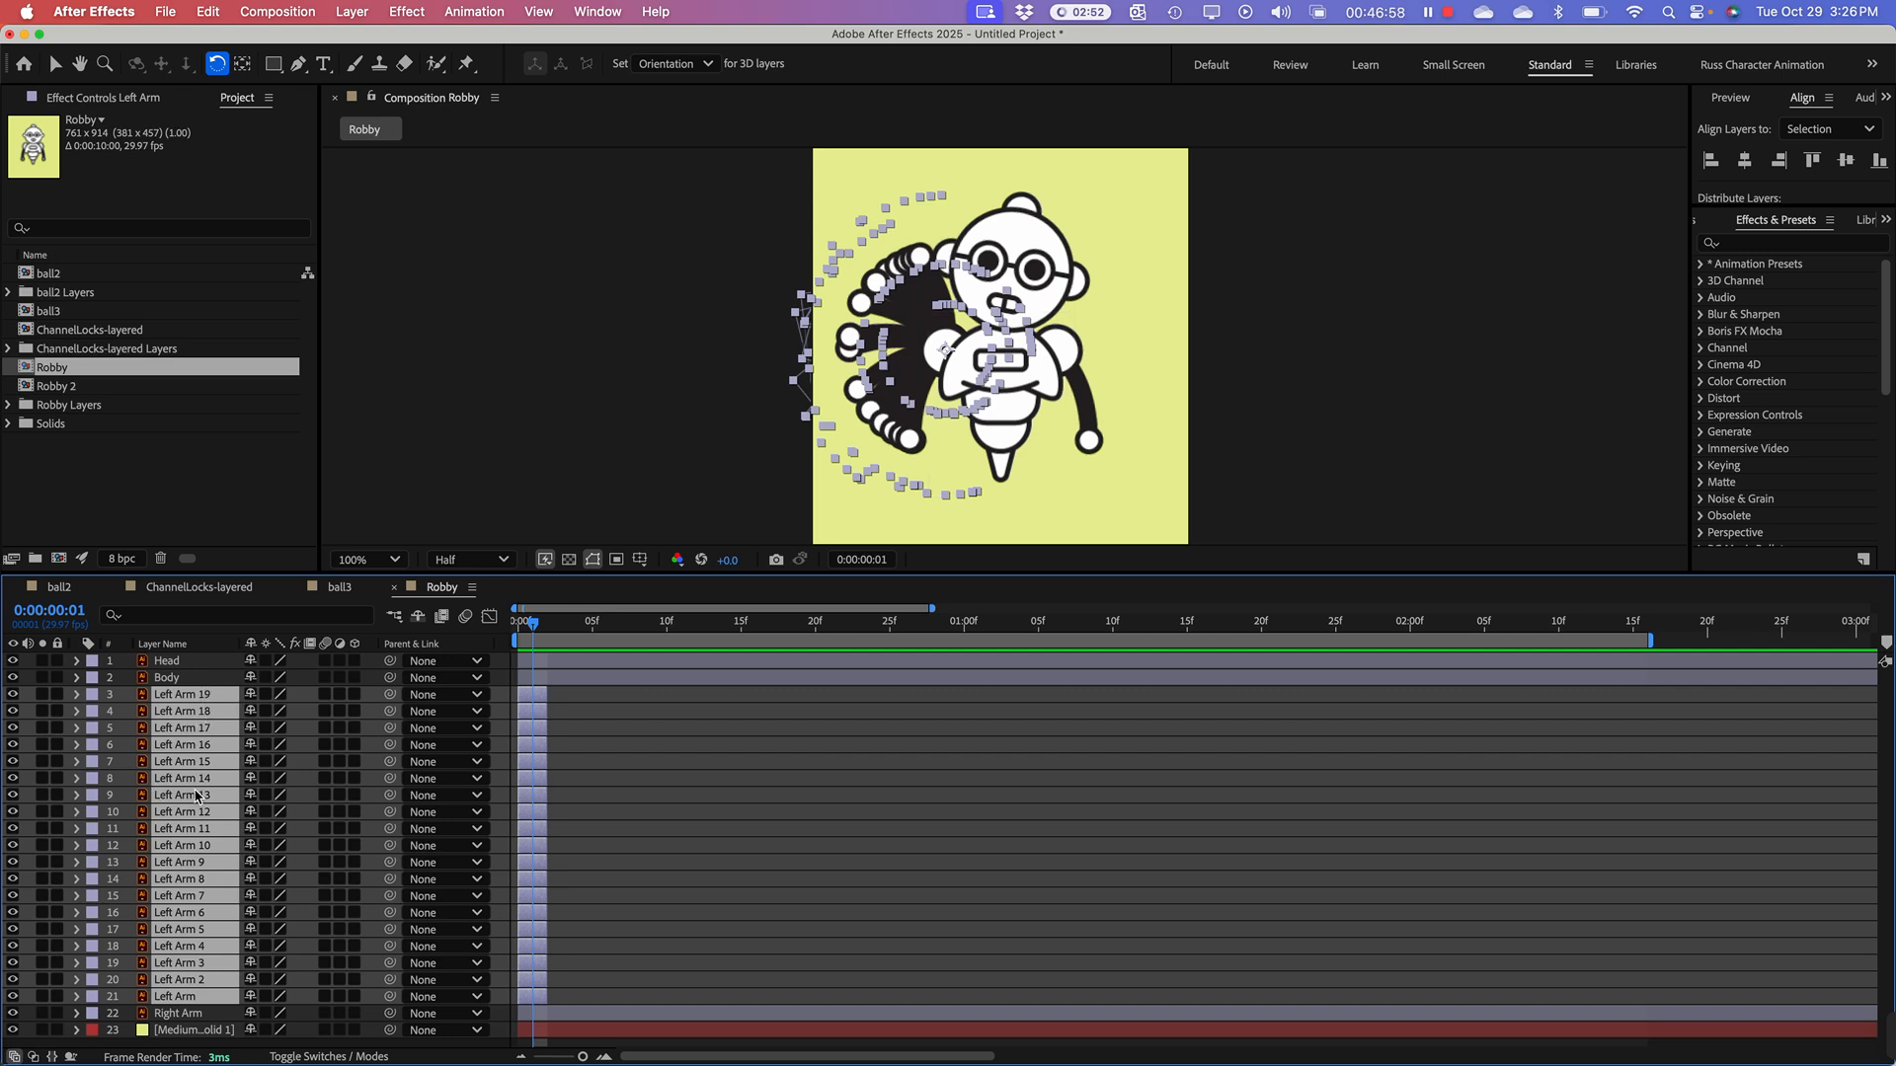
pyautogui.rightClick(196, 795)
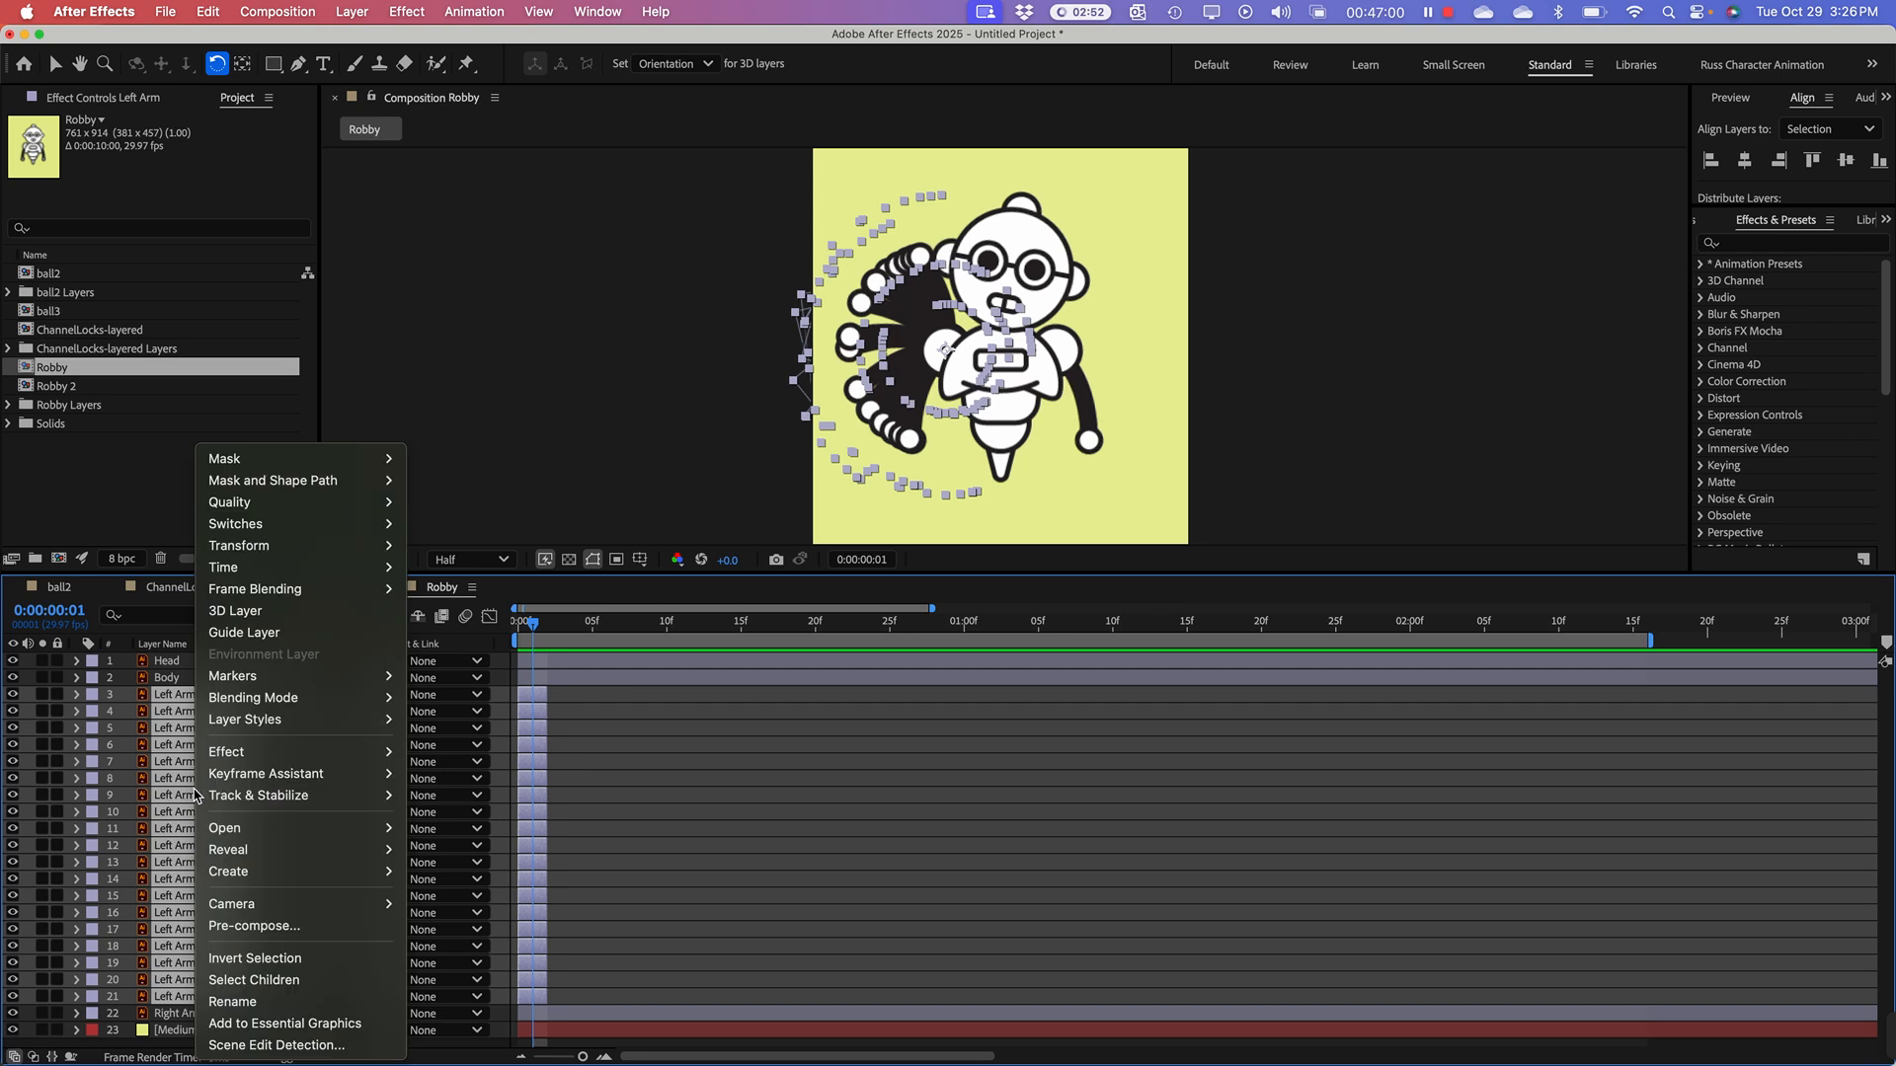
pyautogui.moveTo(237, 779)
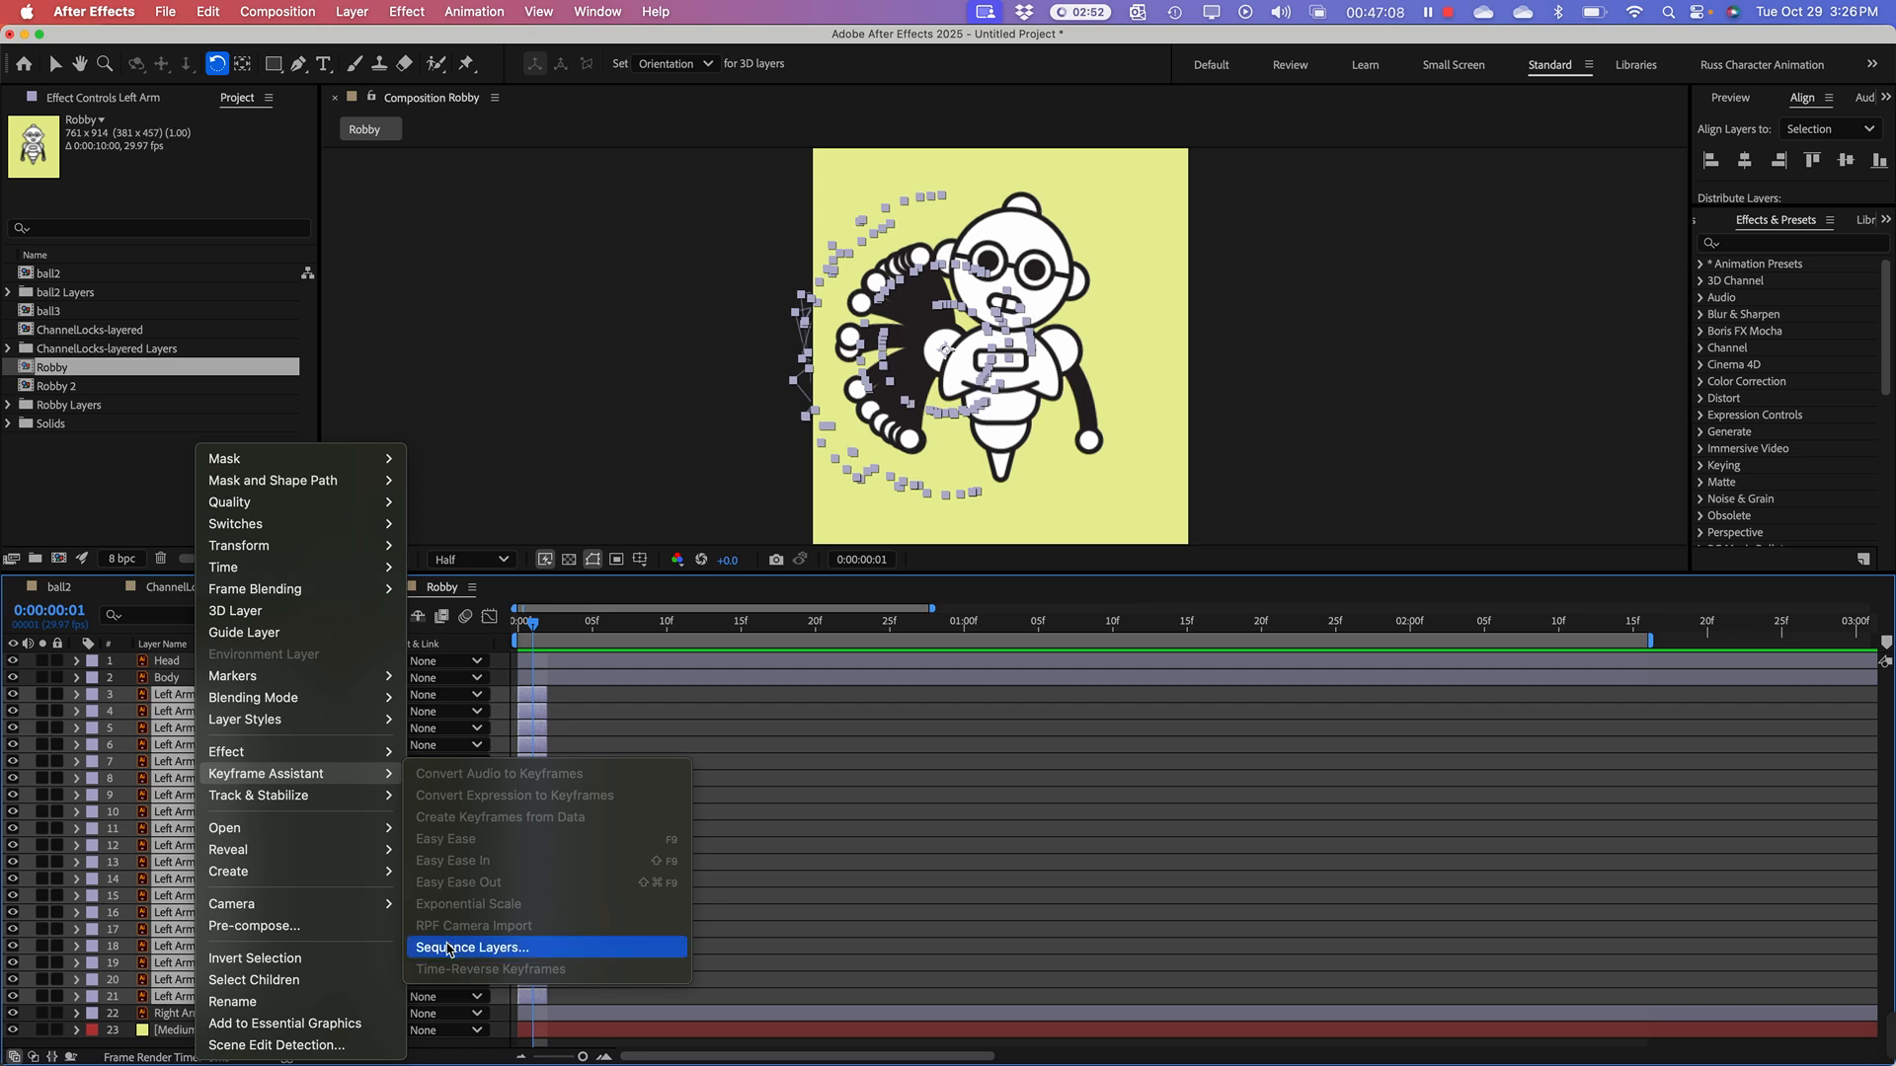
pyautogui.click(448, 949)
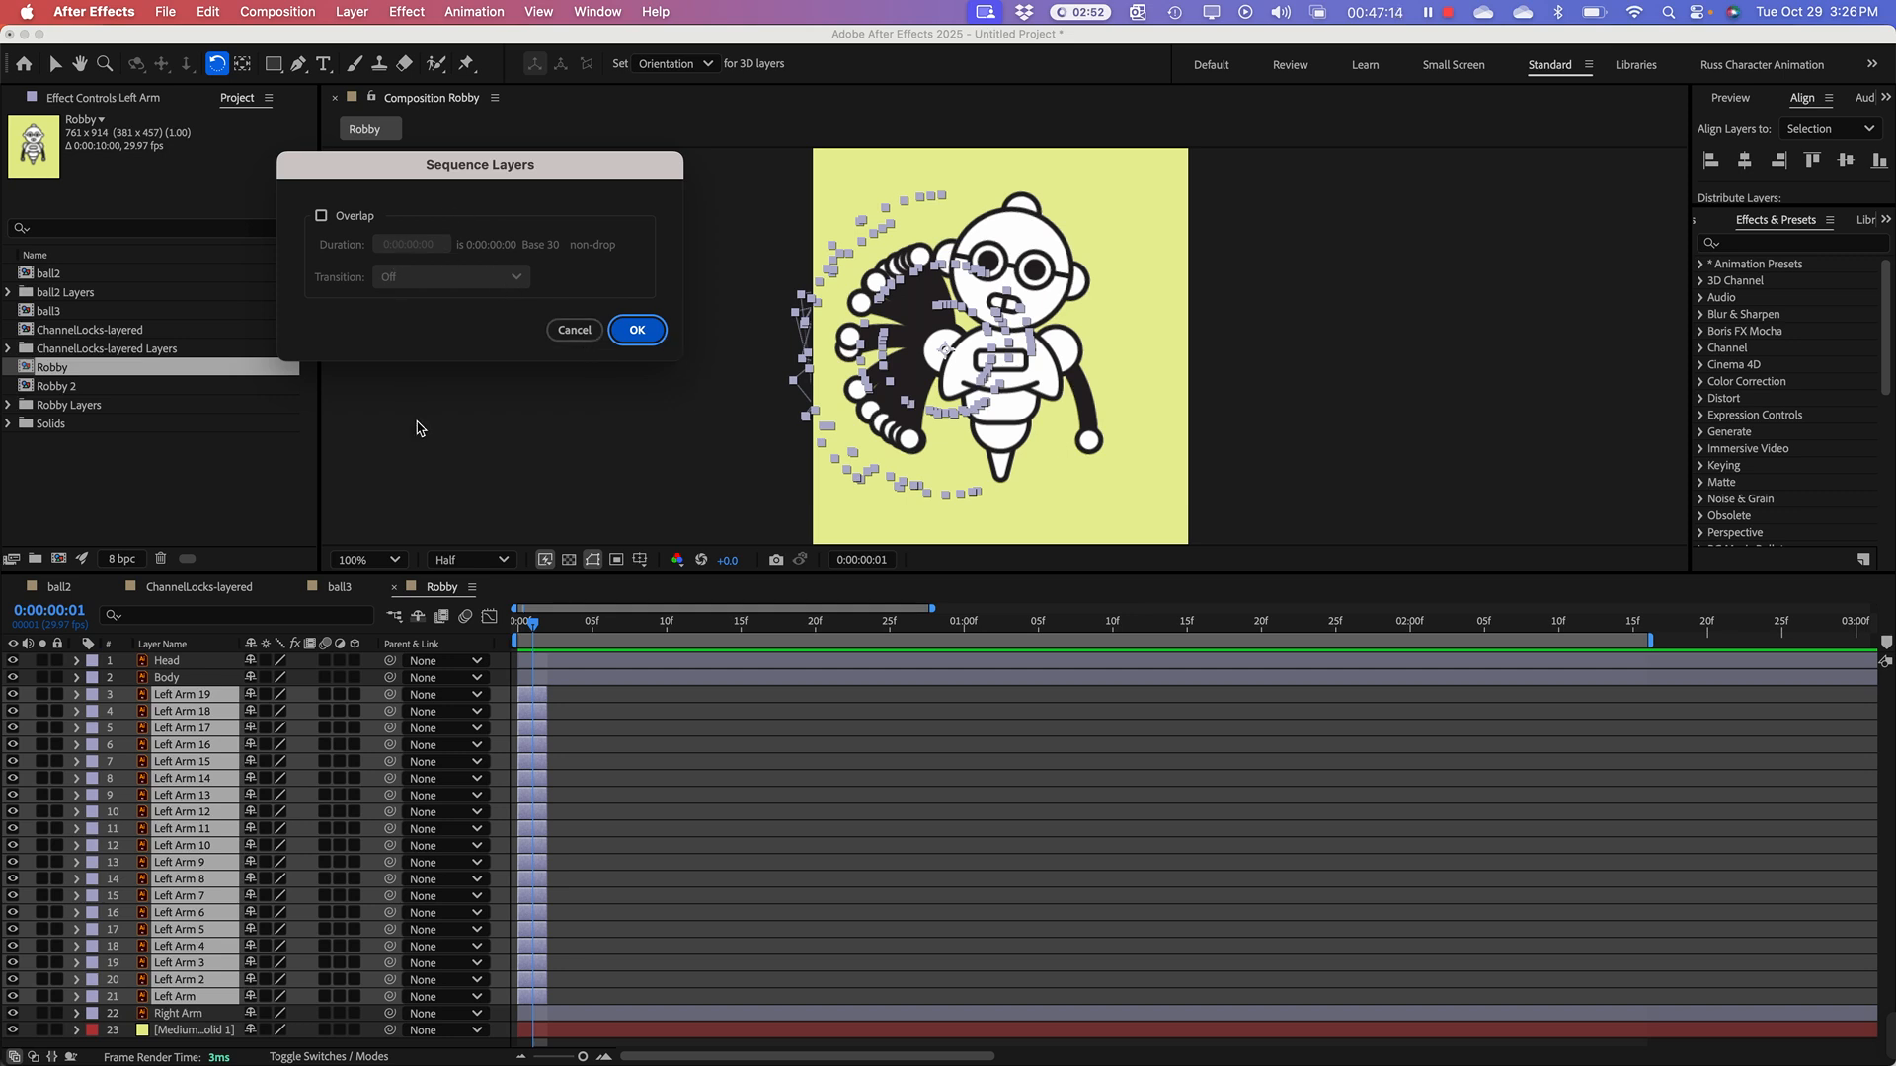
pyautogui.click(648, 332)
# Step: End the work area with the Left Arm 19 clip at about 0:00:01:08 and preview the arm animation from the first frame
pyautogui.moveTo(570, 626); pyautogui.dragTo(521, 624)
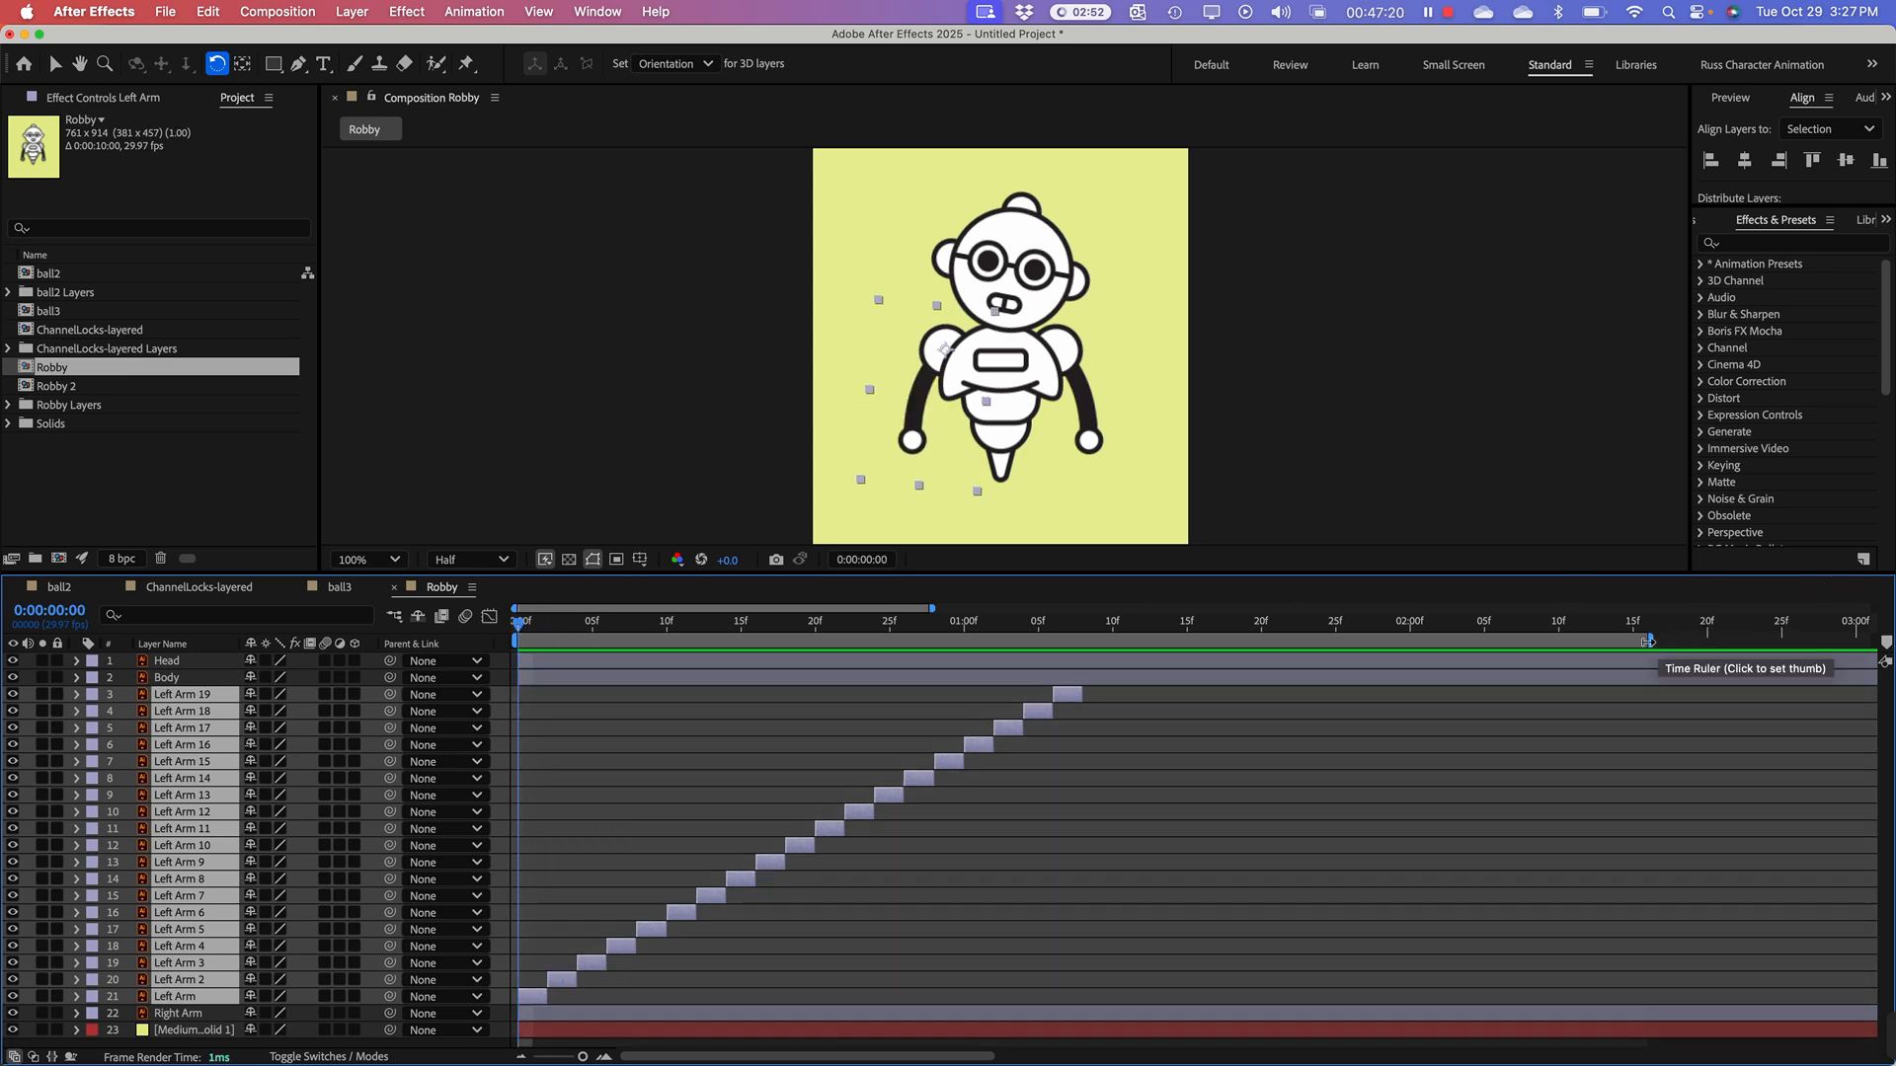
pyautogui.moveTo(1647, 640); pyautogui.dragTo(1086, 723)
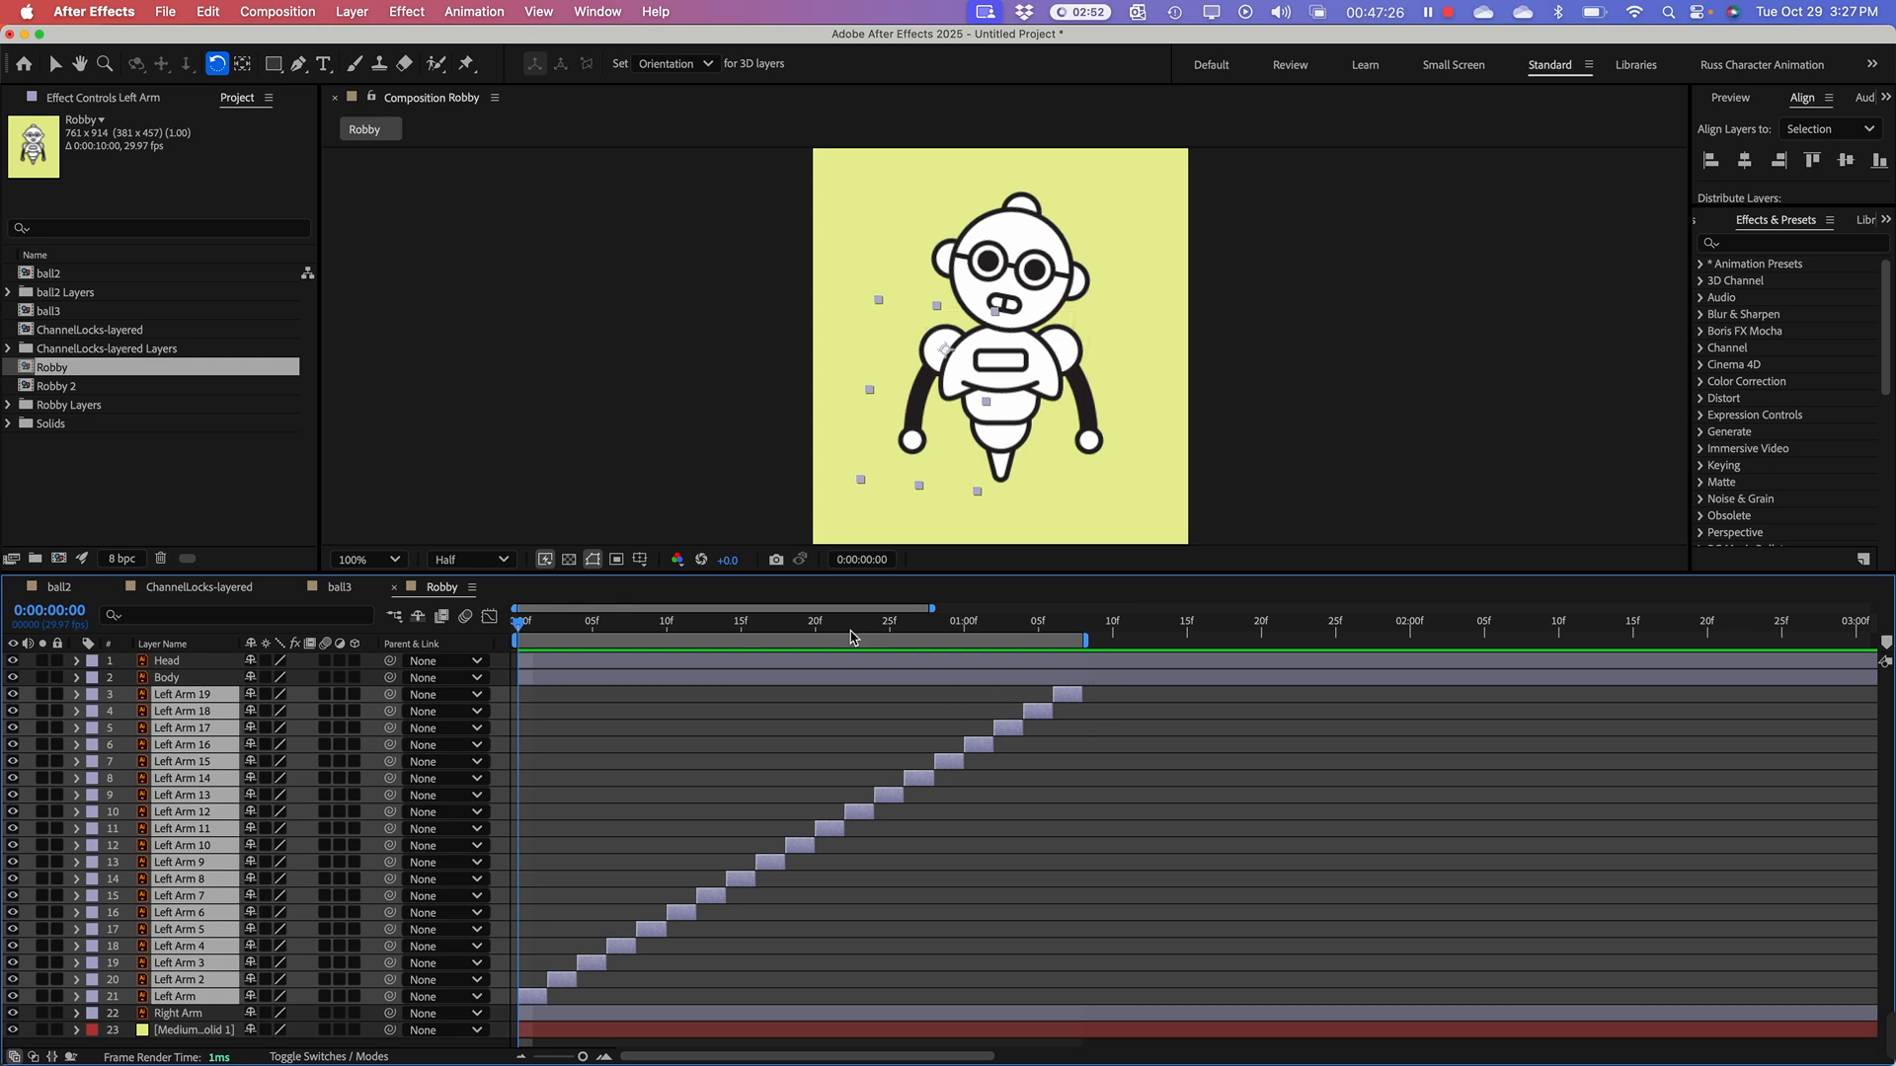
pyautogui.moveTo(846, 625); pyautogui.dragTo(389, 678)
pyautogui.press('space')
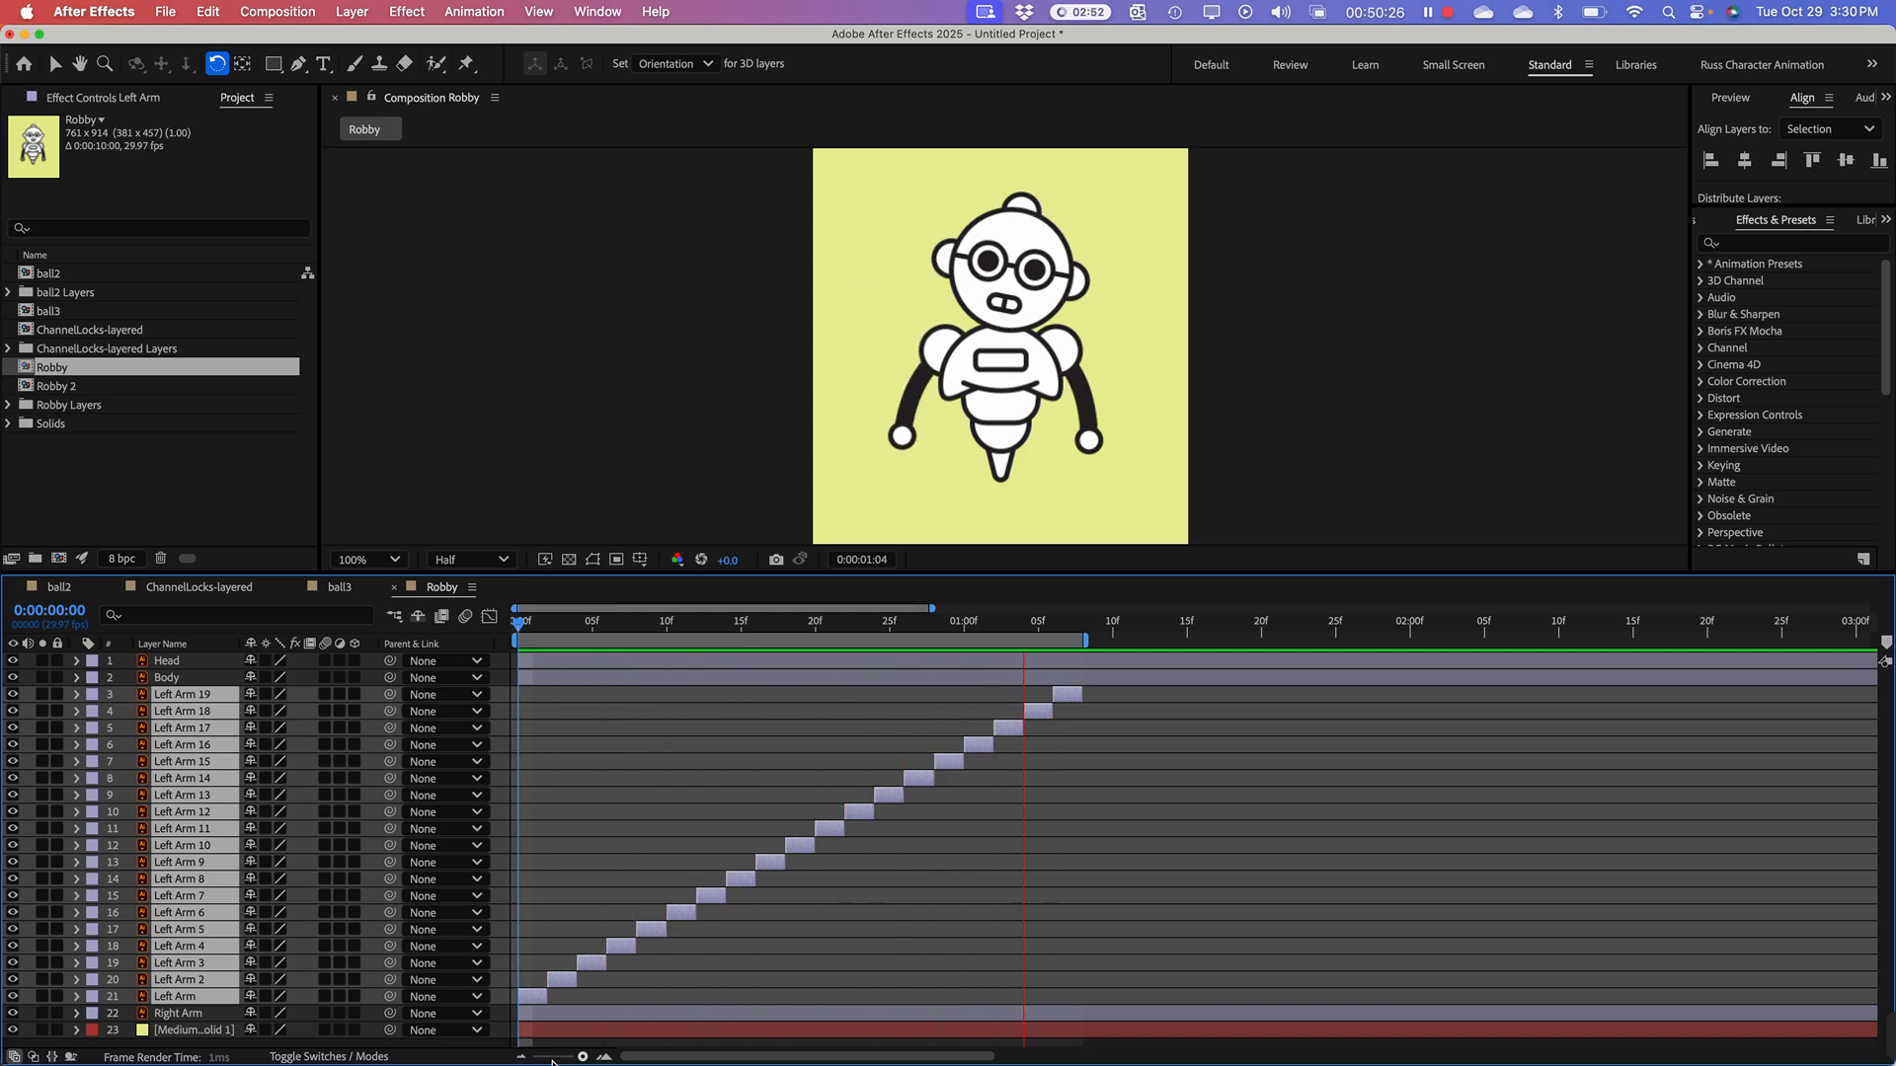
pyautogui.press('space')
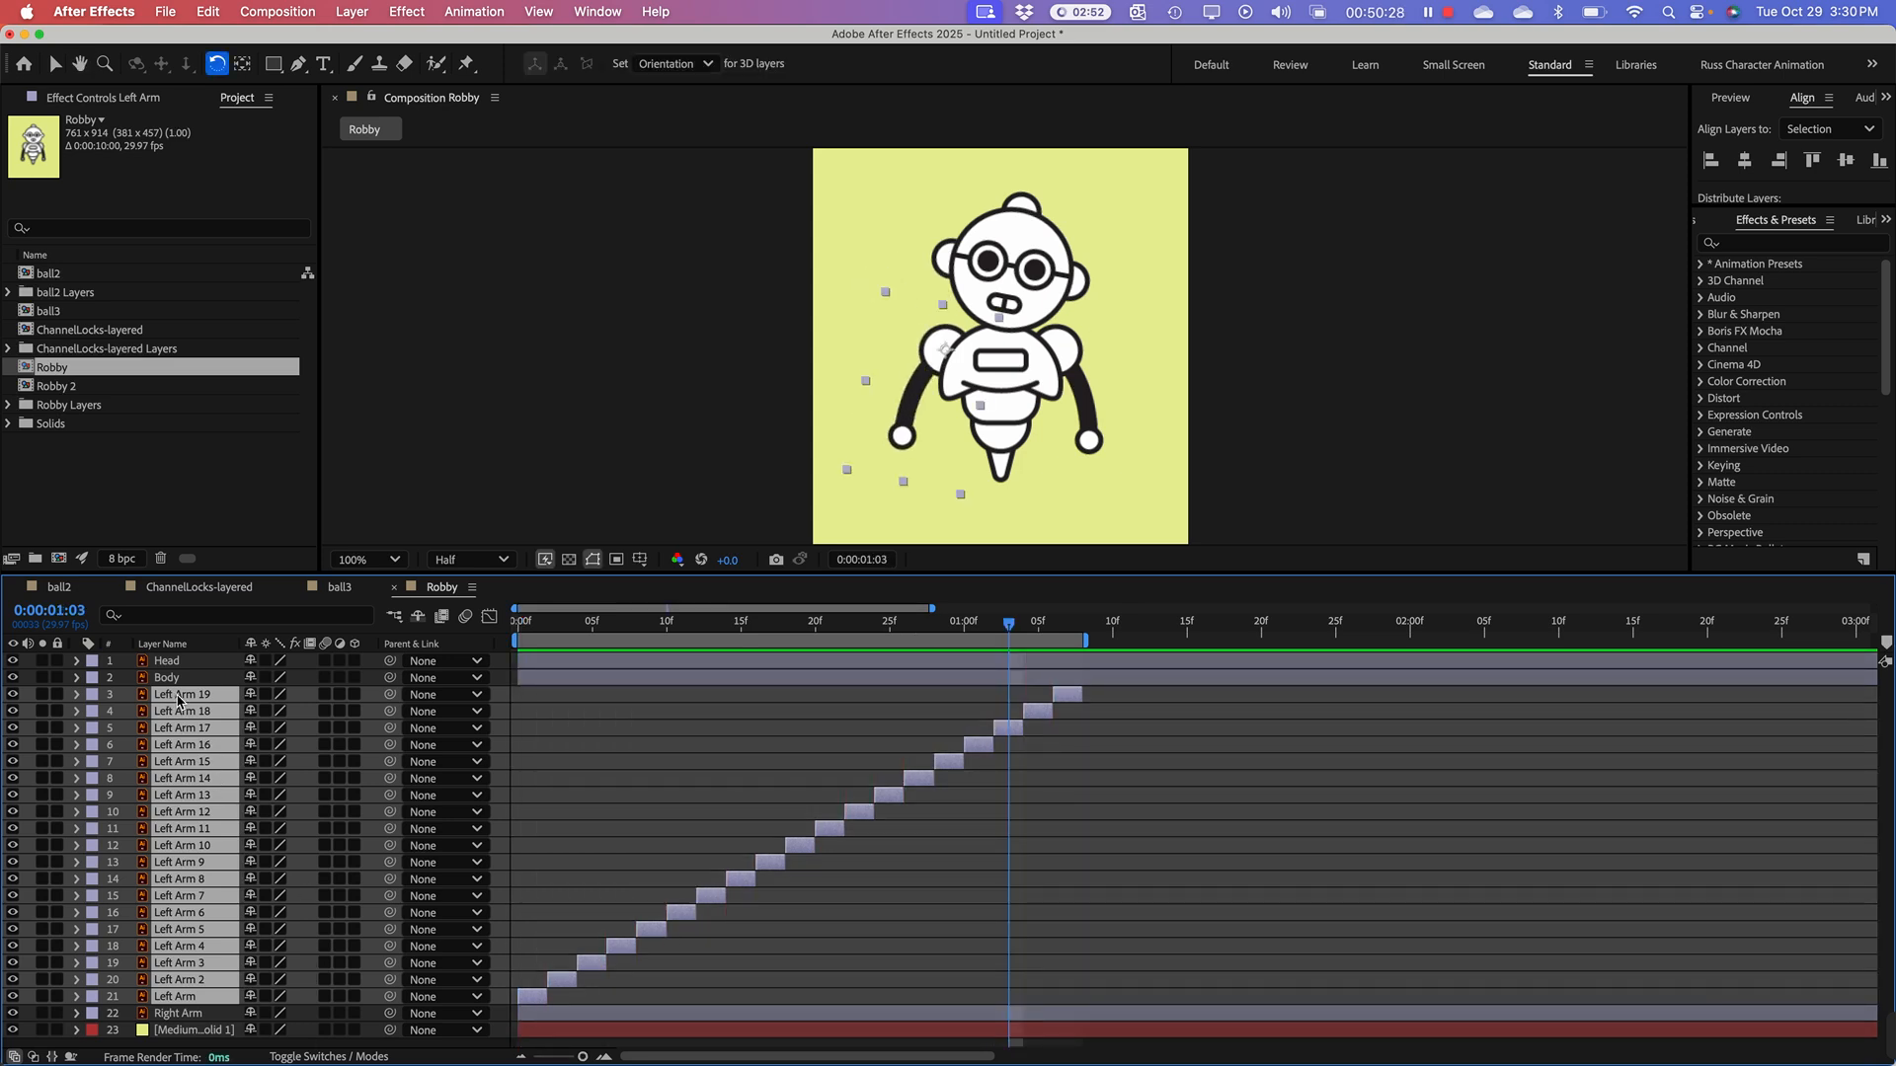
# Step: Change the label color of all nineteen Left Arm layers to Yellow
pyautogui.click(93, 695)
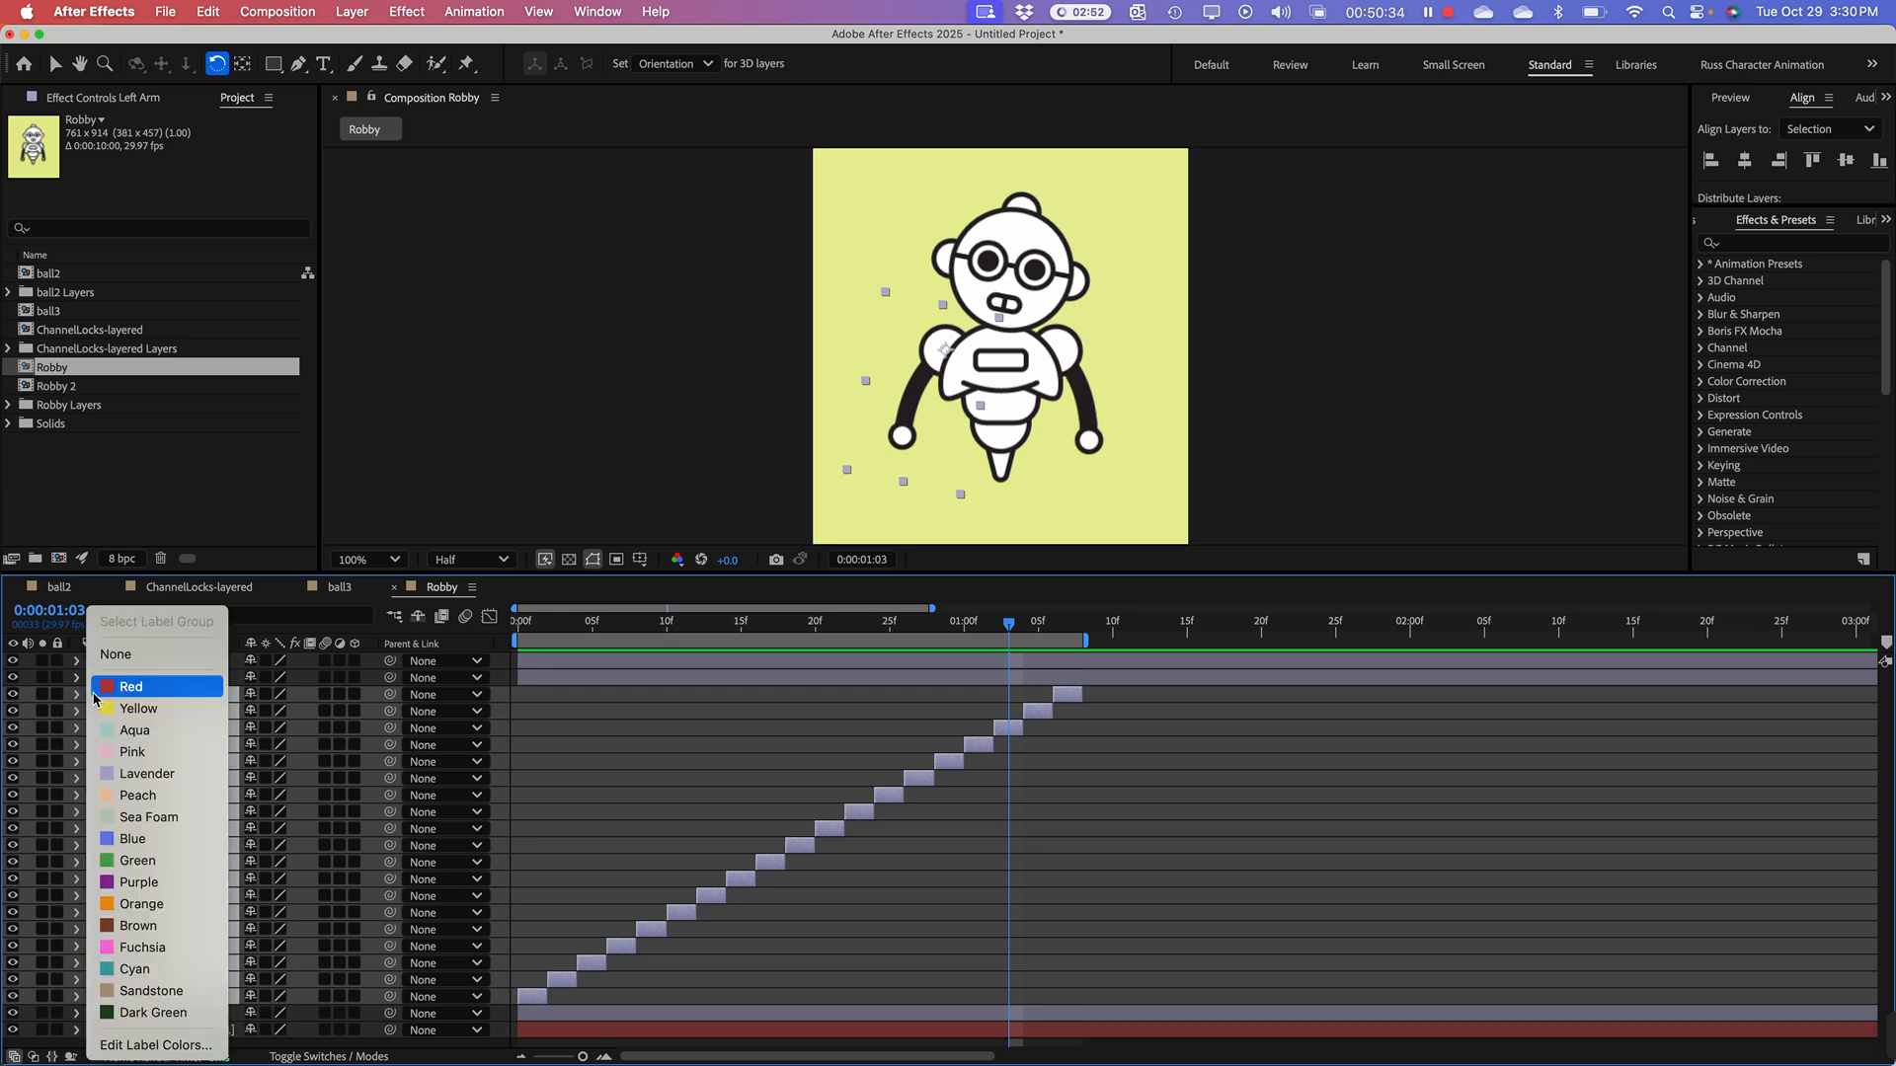
pyautogui.click(117, 711)
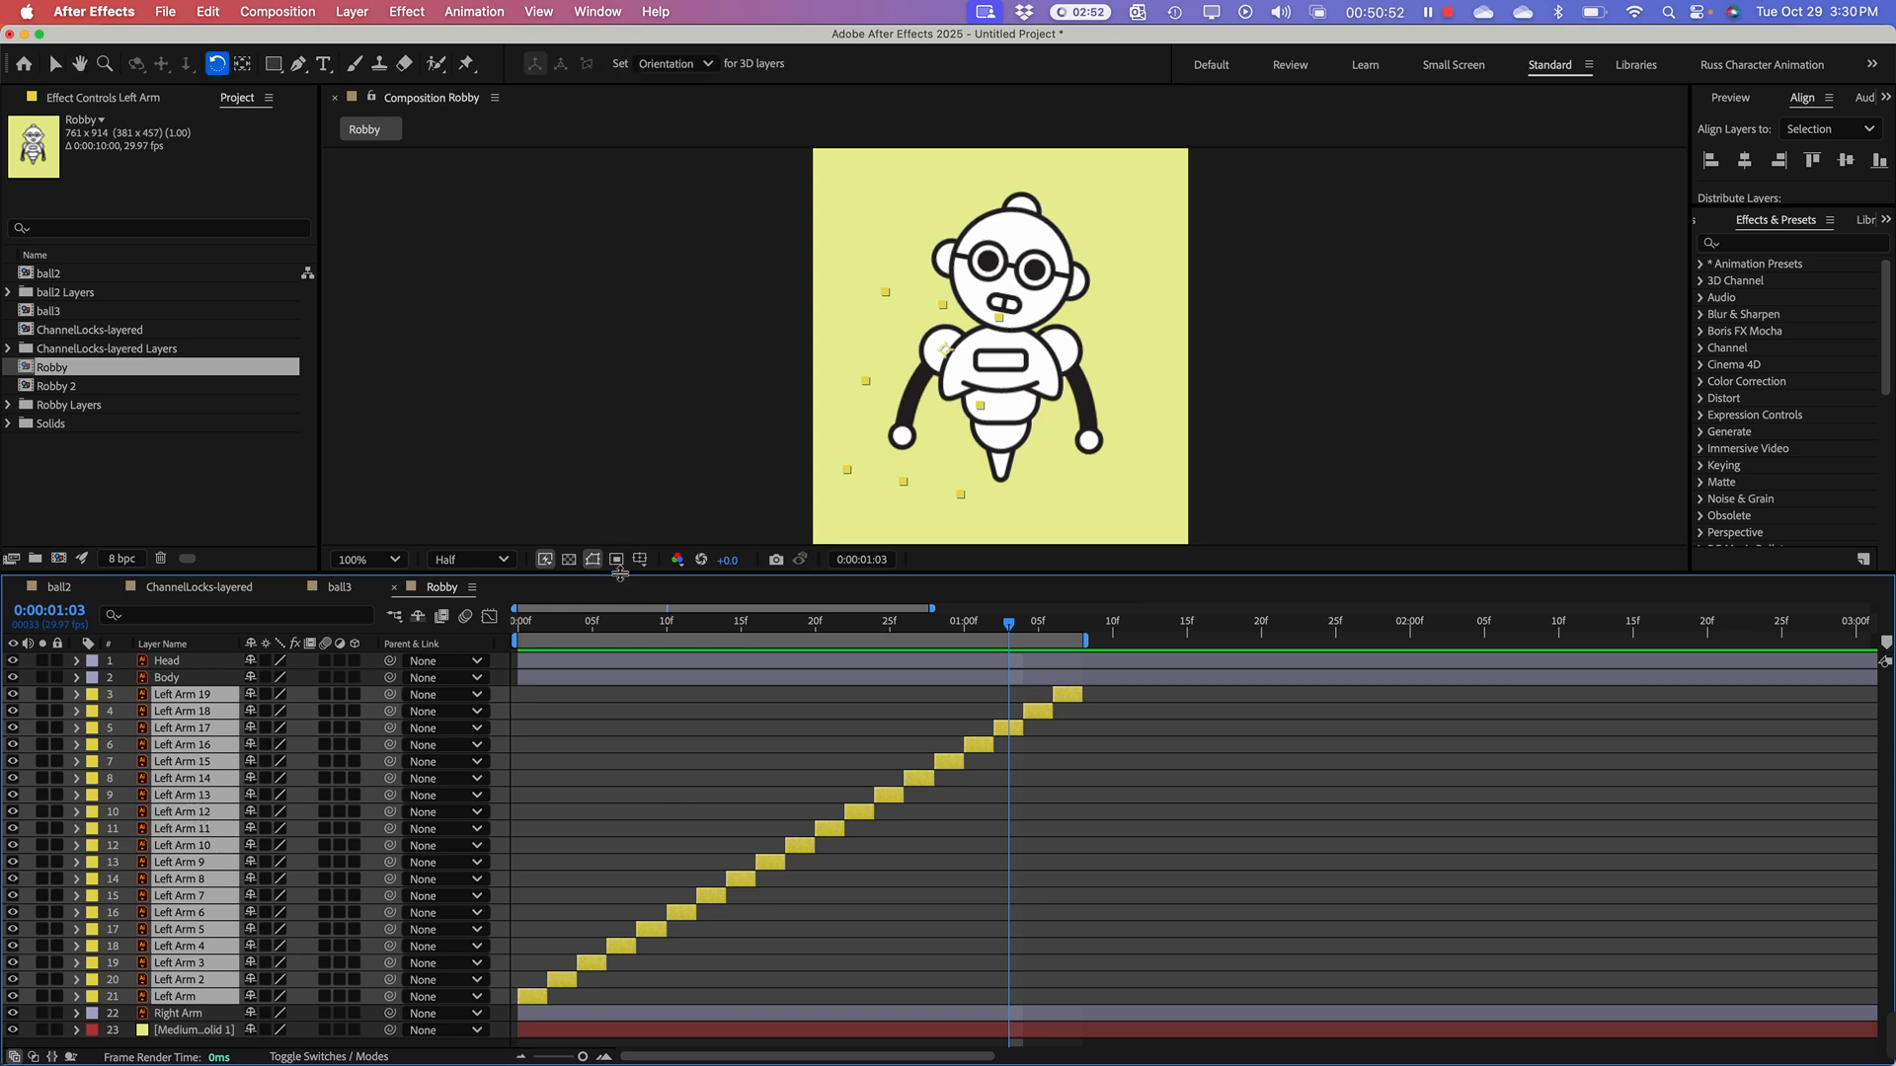
pyautogui.moveTo(619, 566); pyautogui.dragTo(632, 390)
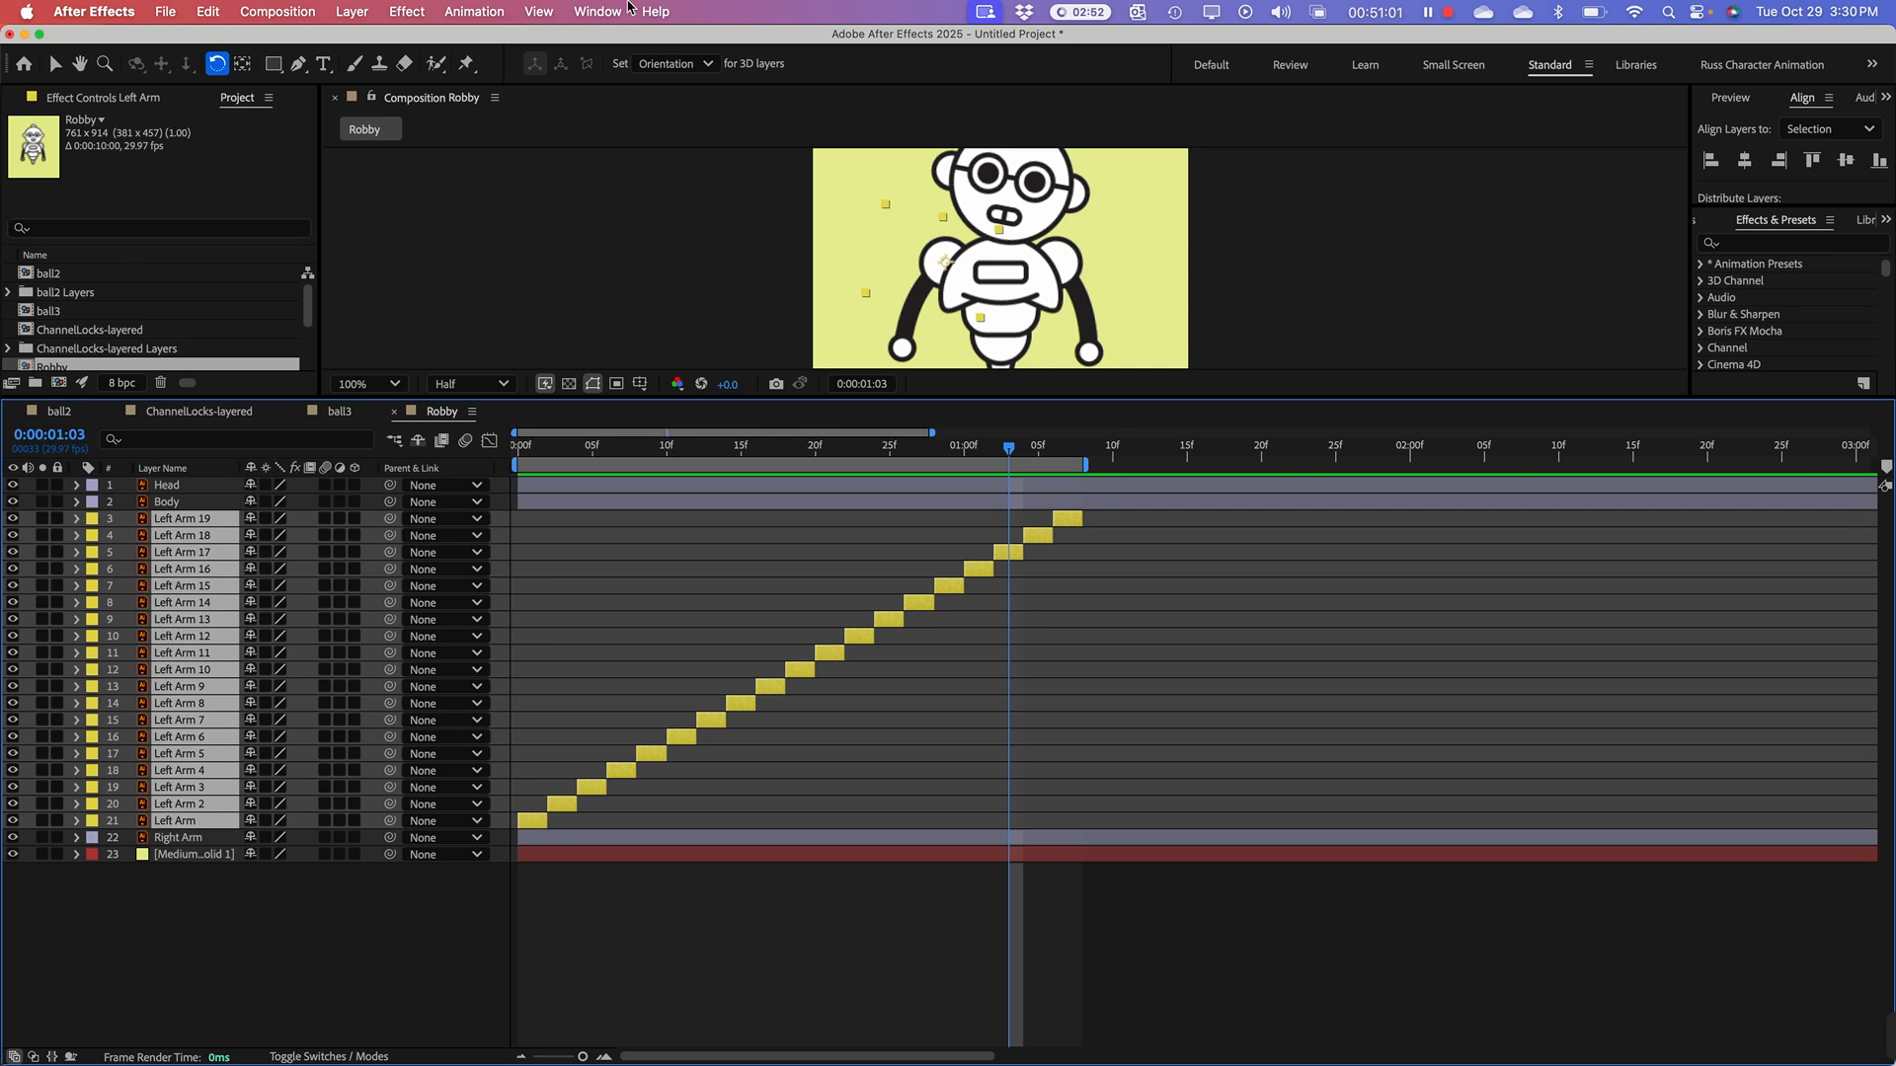
# Step: Select the Right Arm layer and try a Pink label color before setting it to Green
pyautogui.click(55, 64)
pyautogui.click(209, 839)
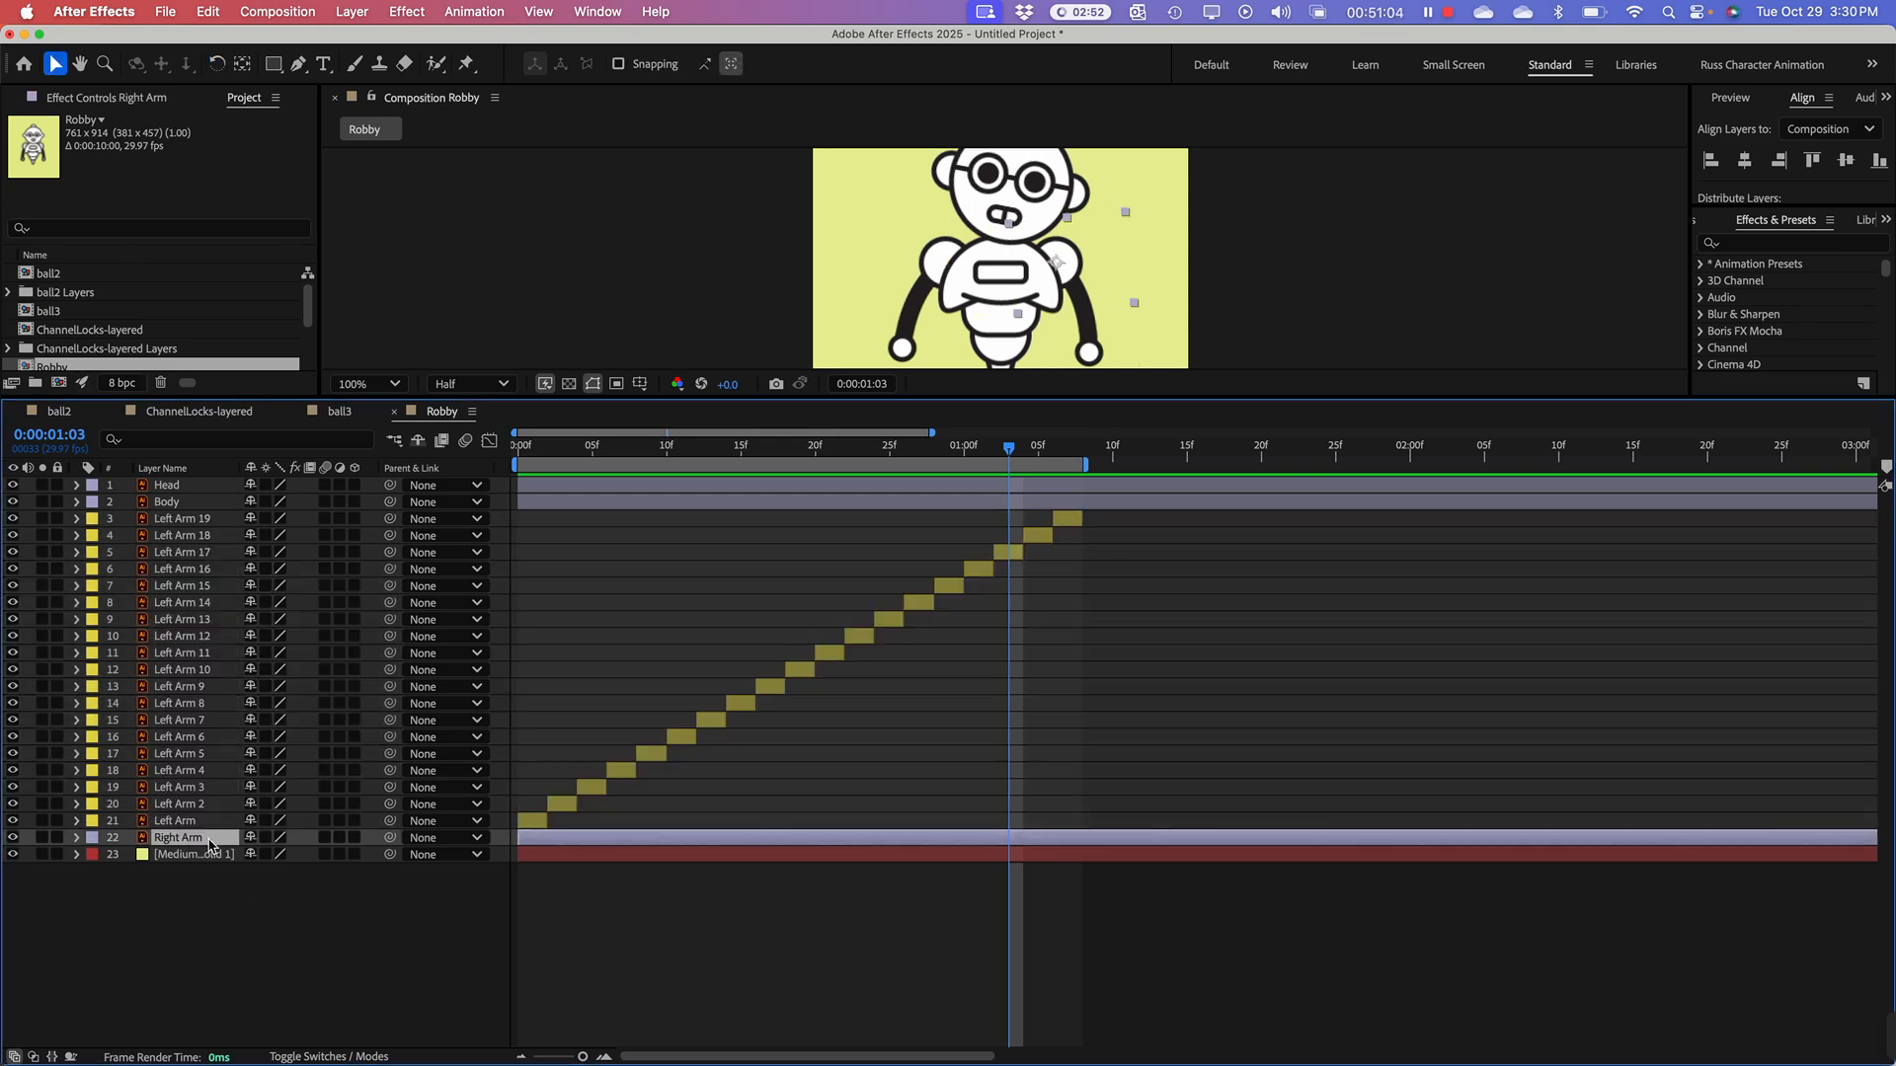
pyautogui.click(95, 839)
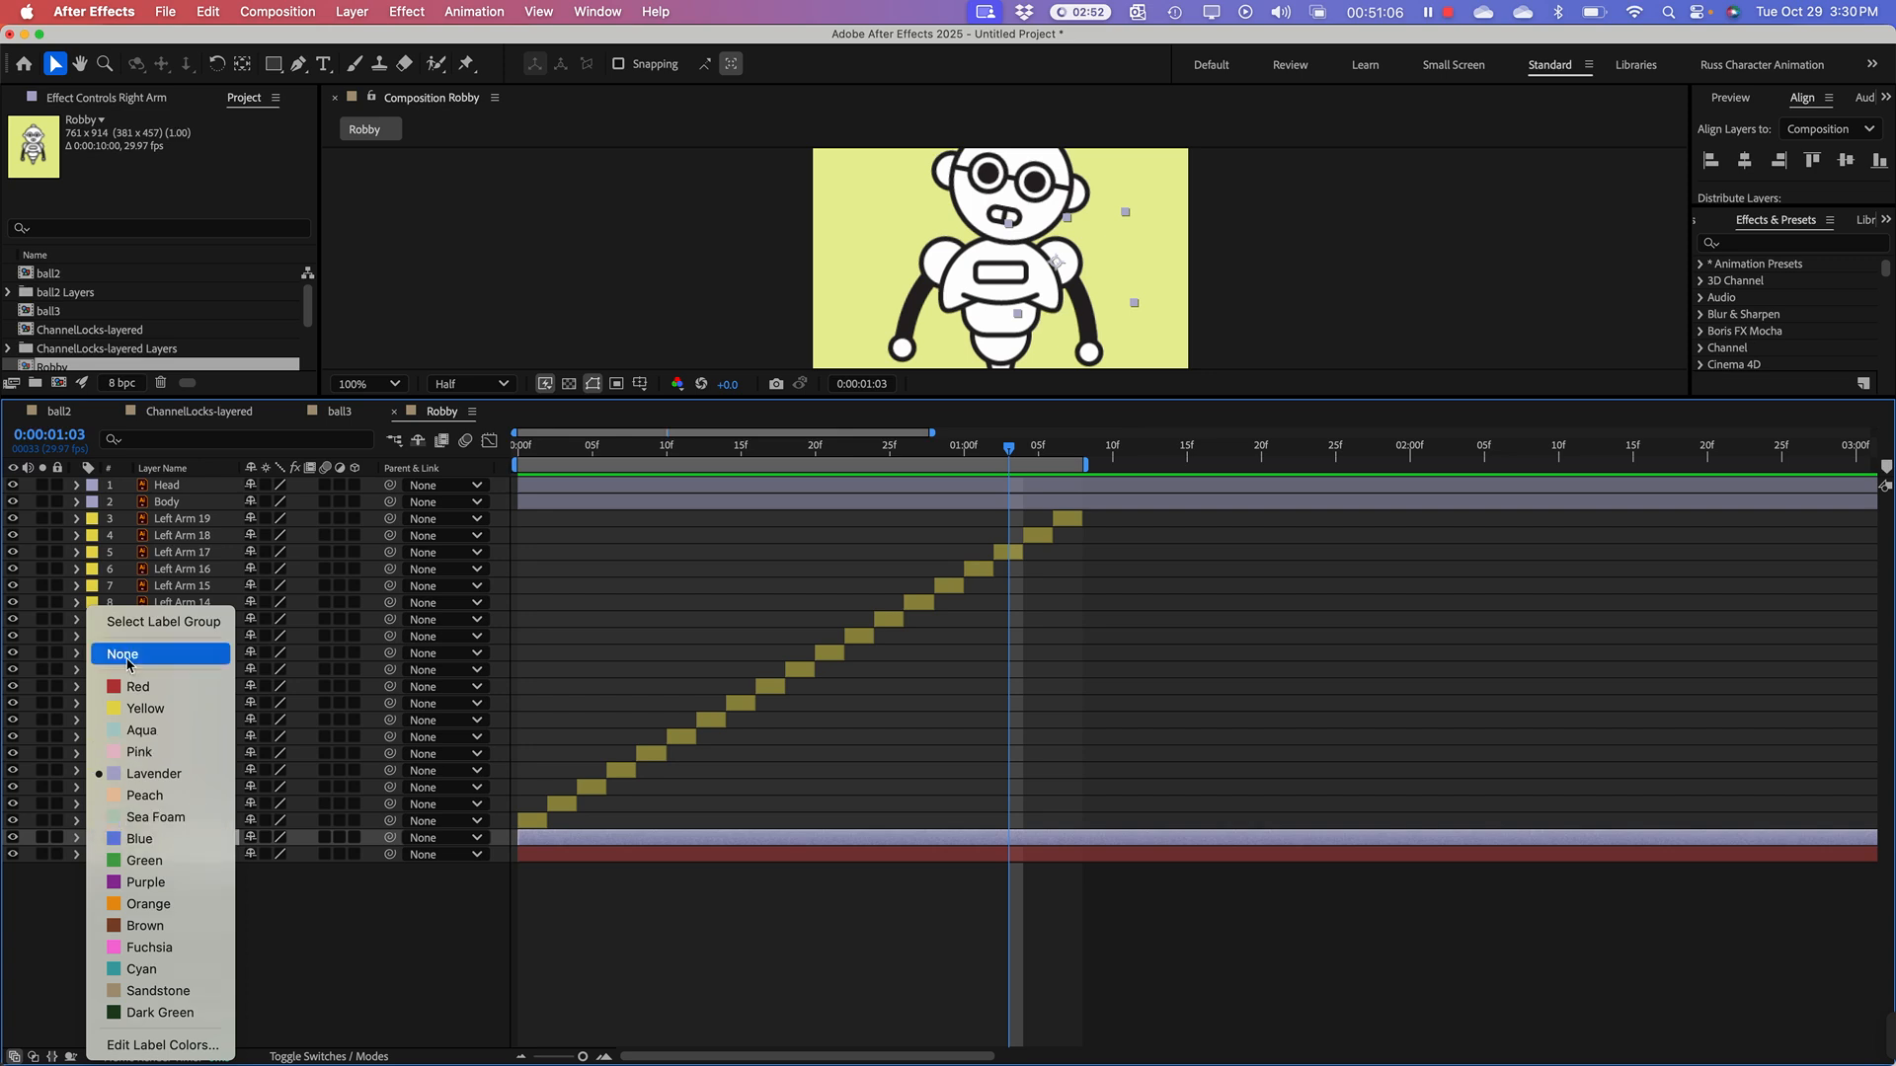
pyautogui.click(172, 755)
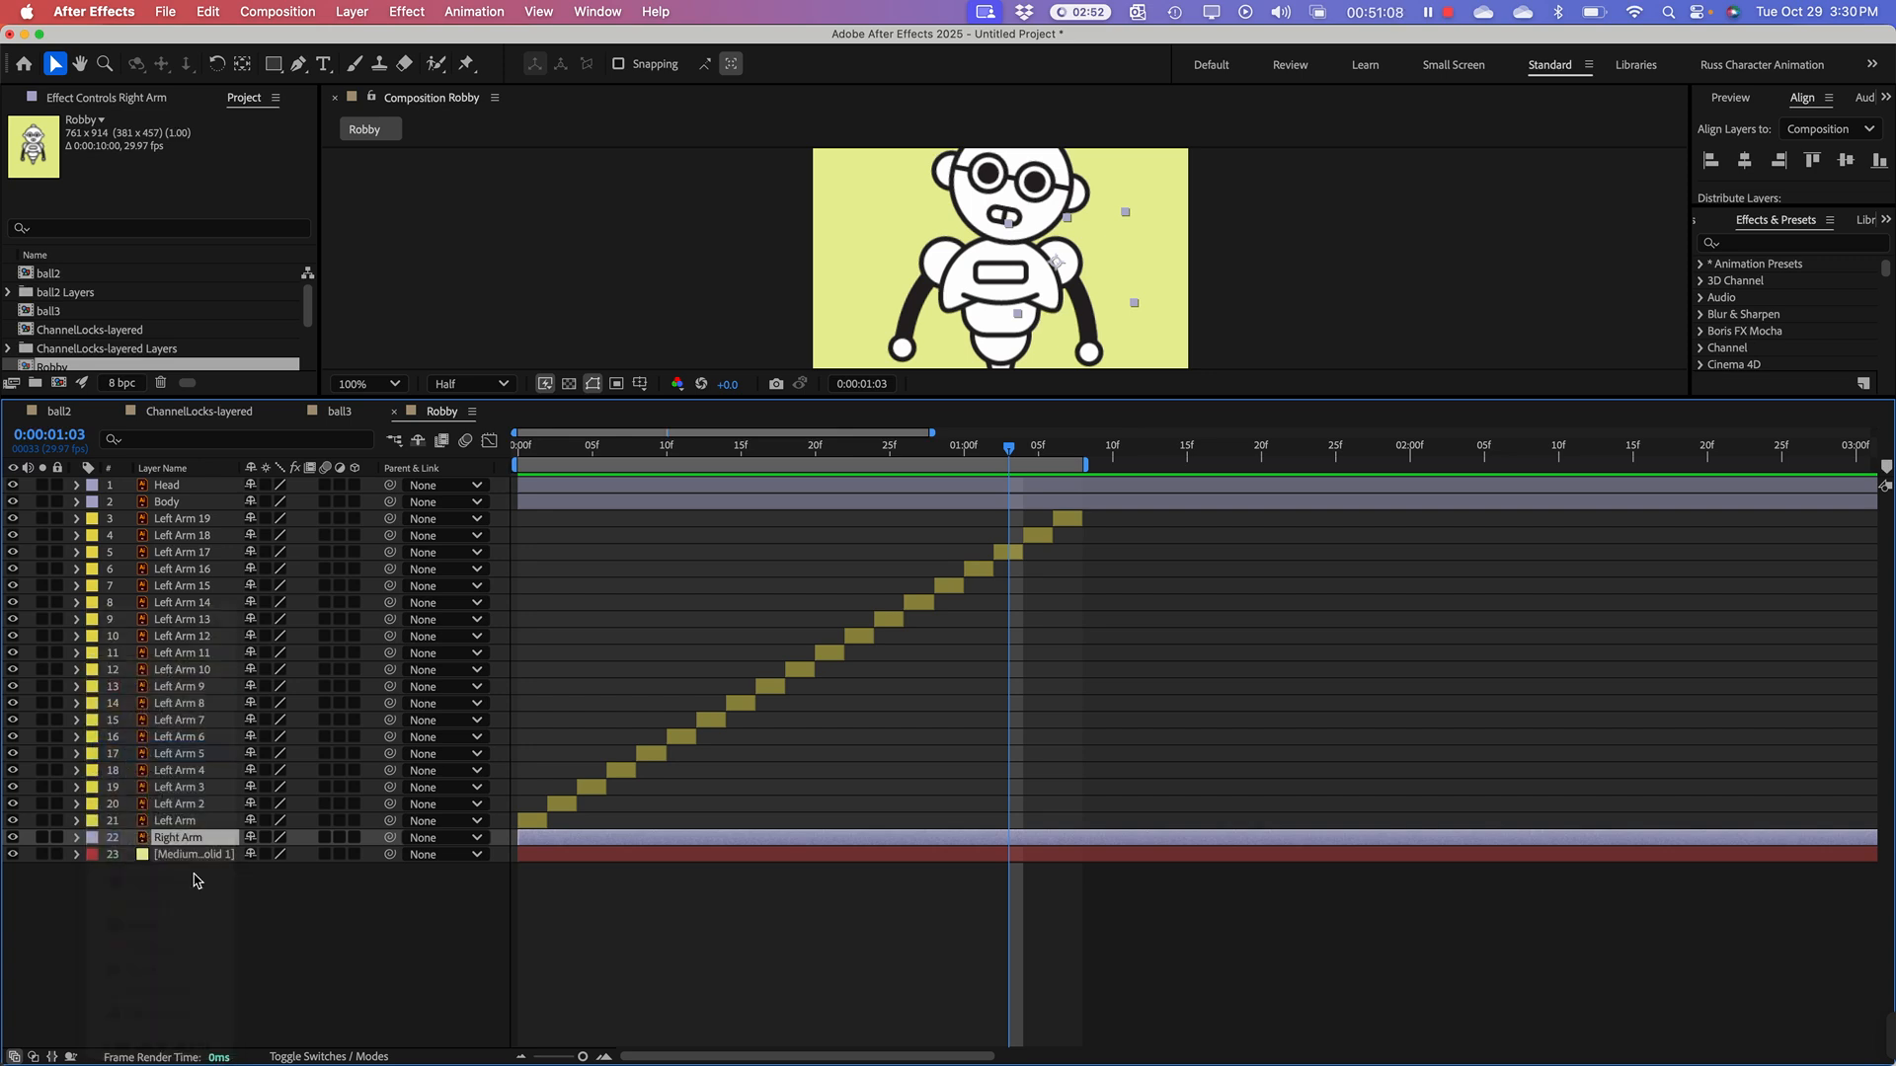
pyautogui.click(94, 838)
pyautogui.click(148, 862)
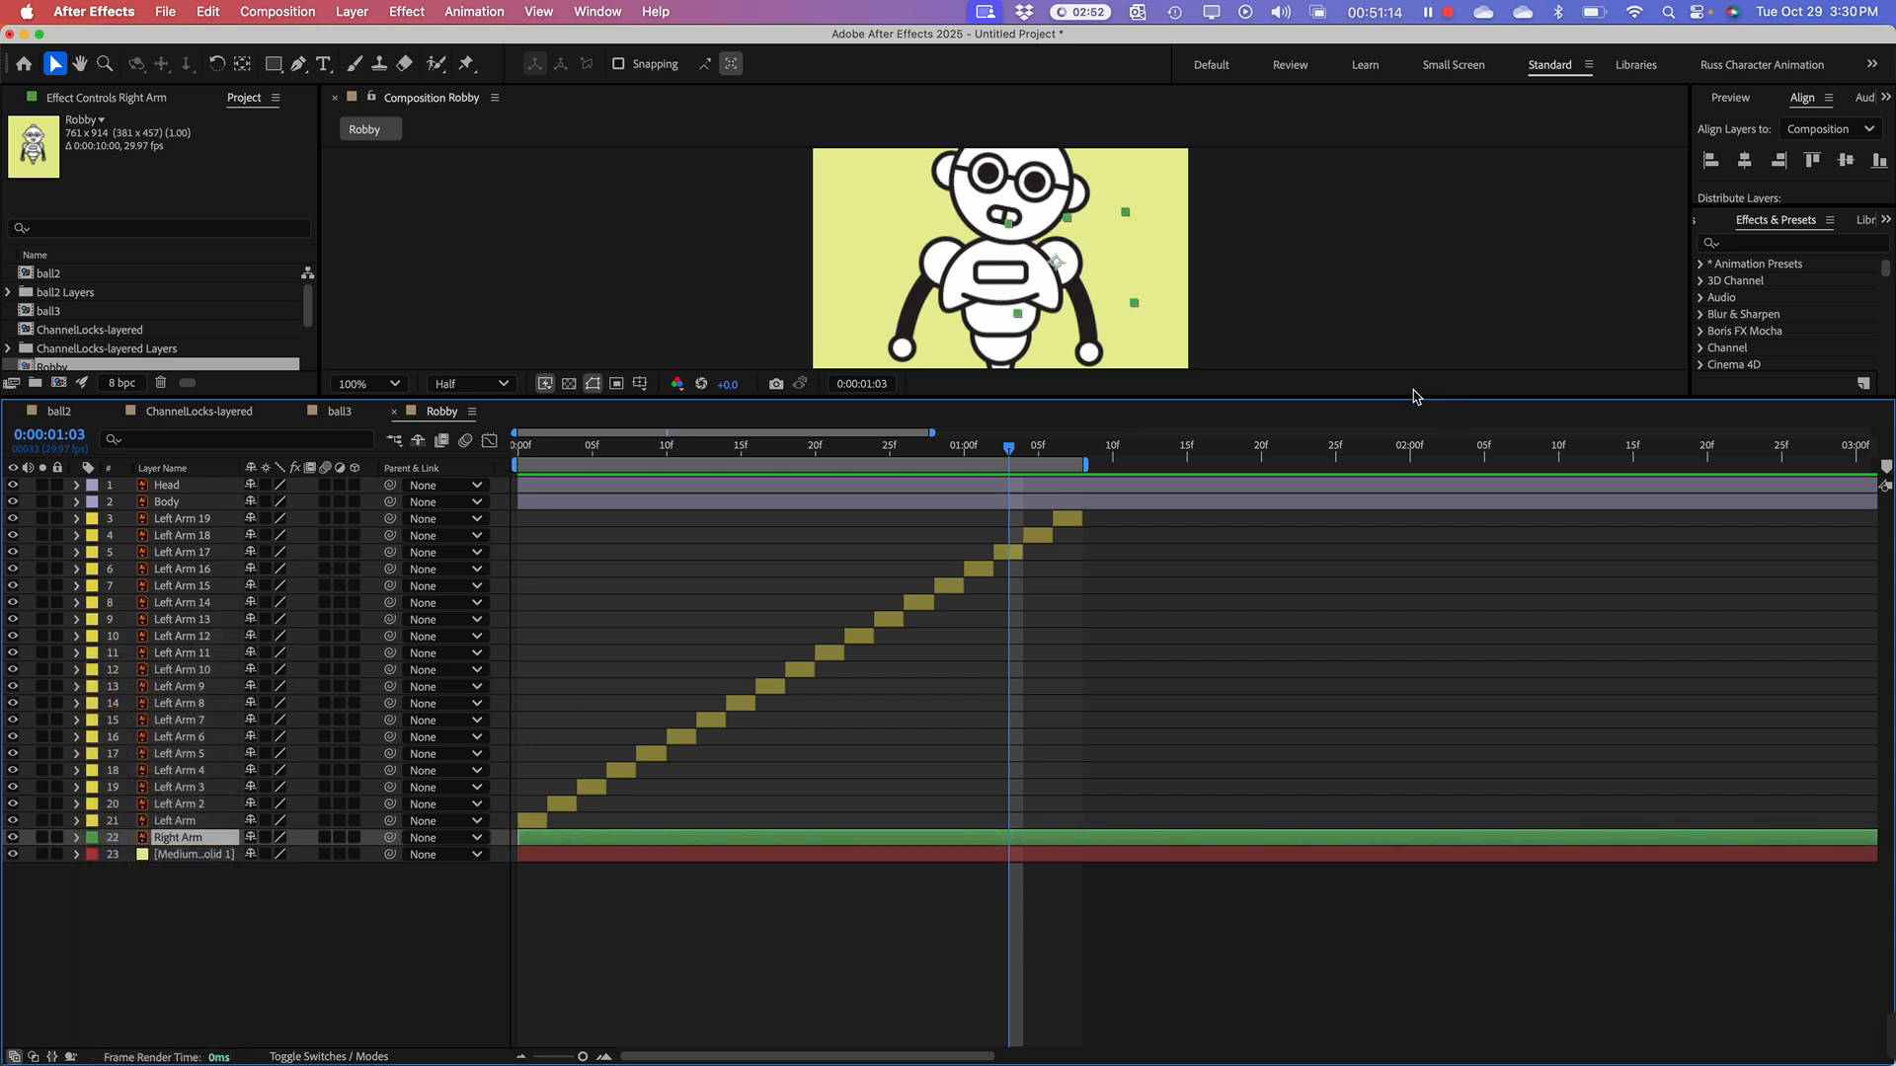
# Step: Trim the Right Arm layer's out point at 0:00:00:01 to match the length of the Left Arm clips
pyautogui.moveTo(1401, 398); pyautogui.dragTo(1400, 470)
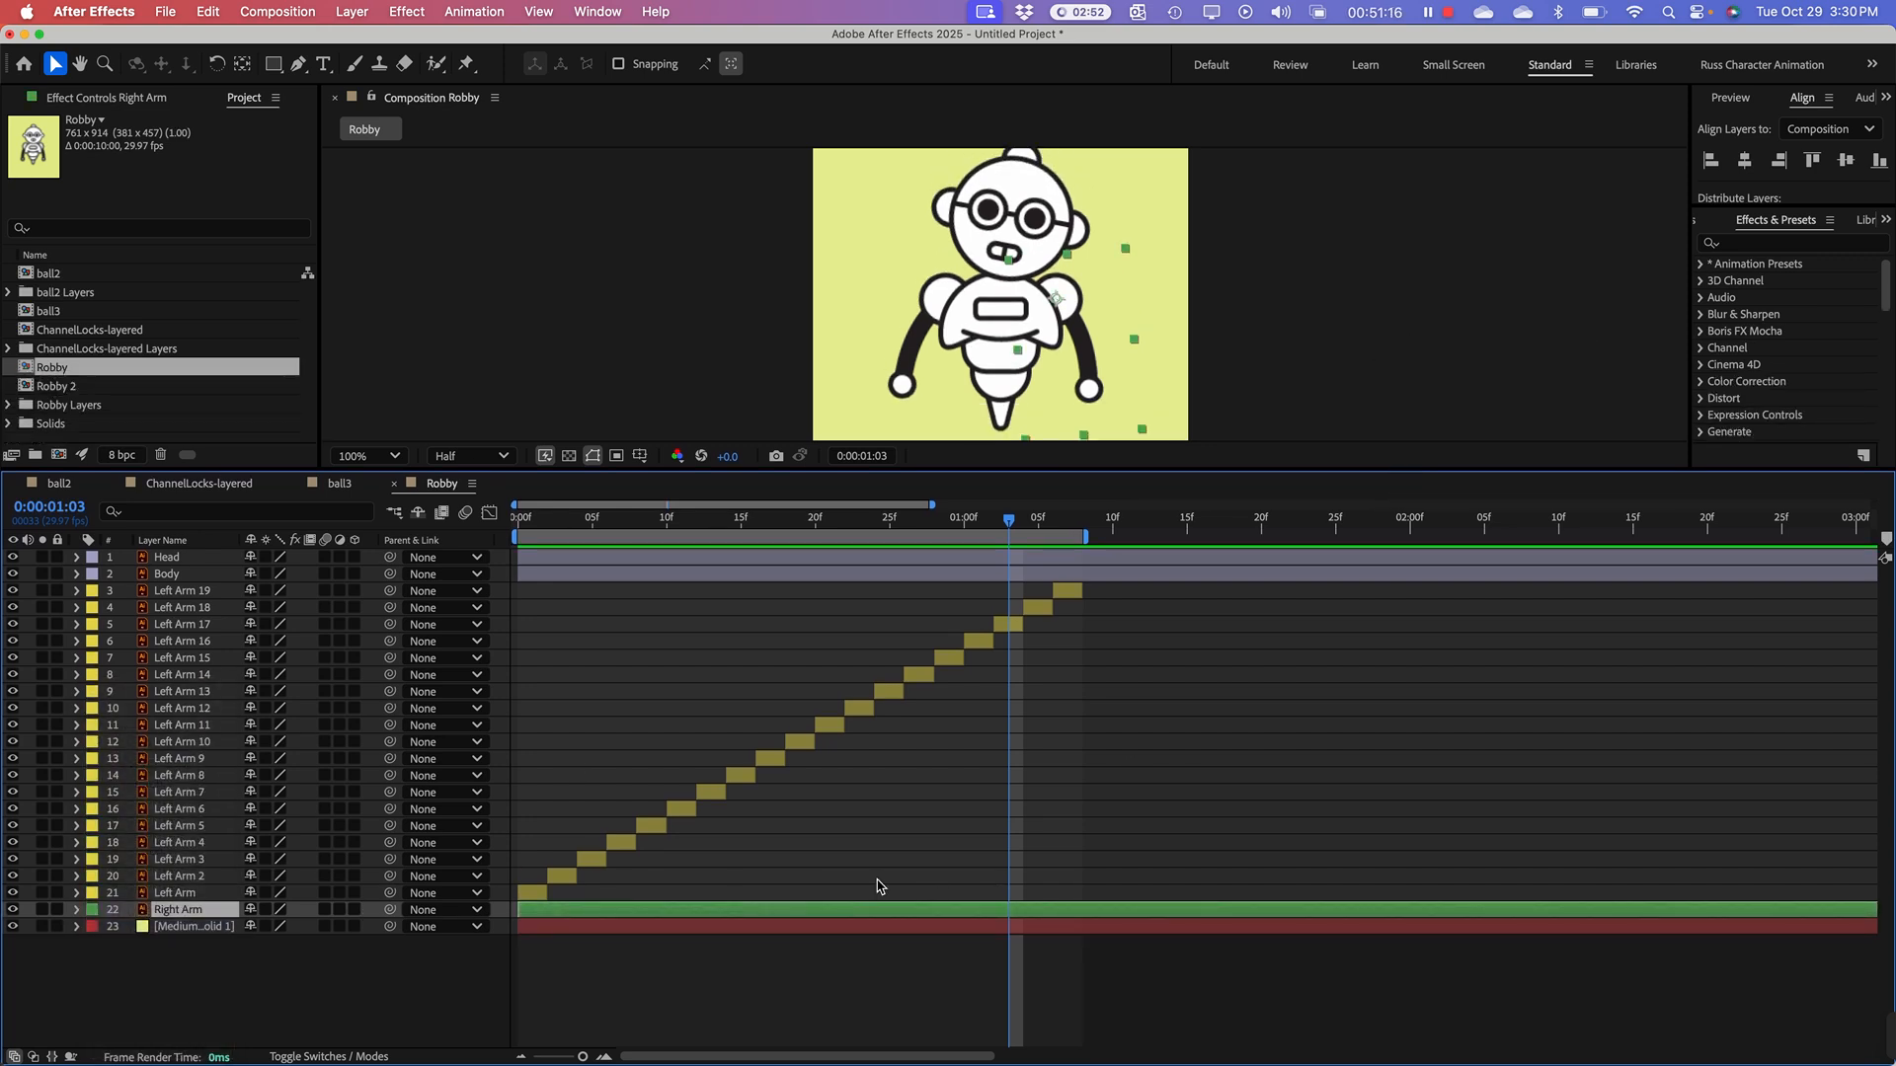
pyautogui.click(574, 520)
pyautogui.moveTo(575, 521); pyautogui.dragTo(541, 521)
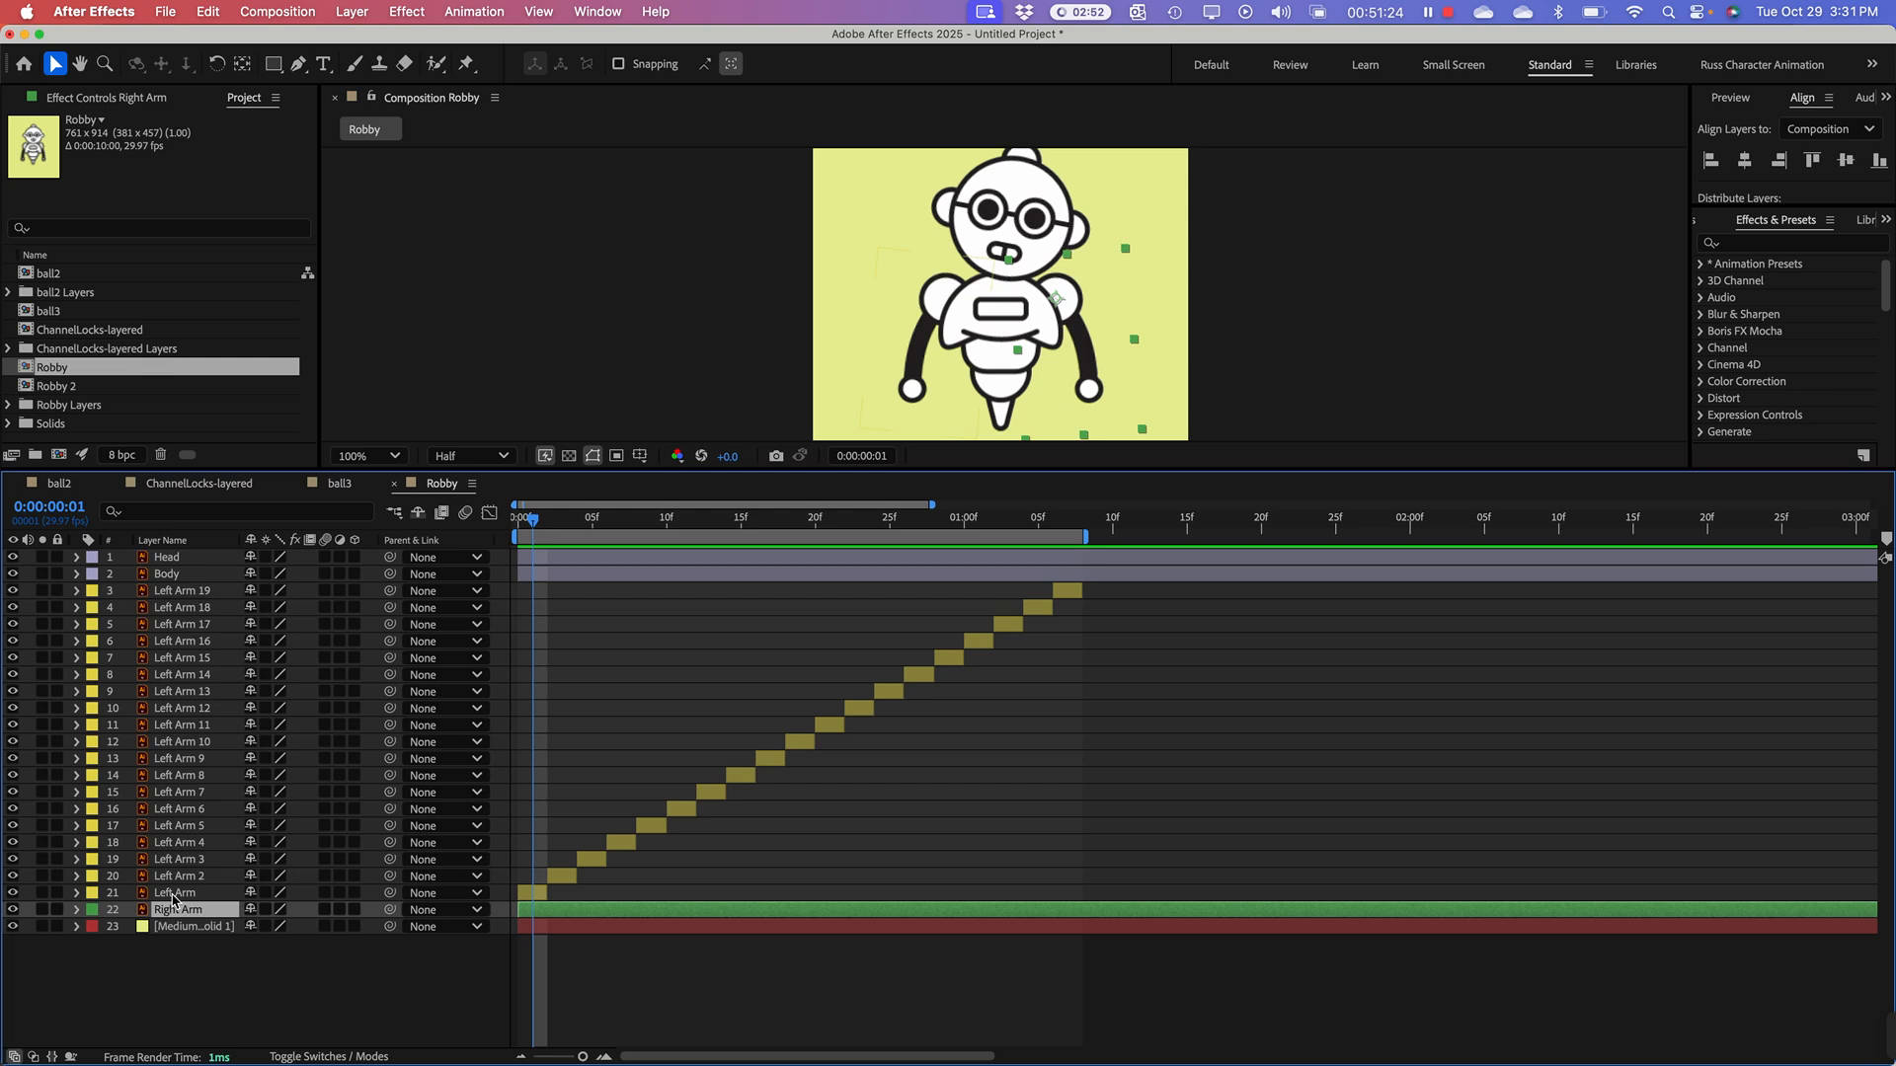
pyautogui.hotkey('alt', ']')
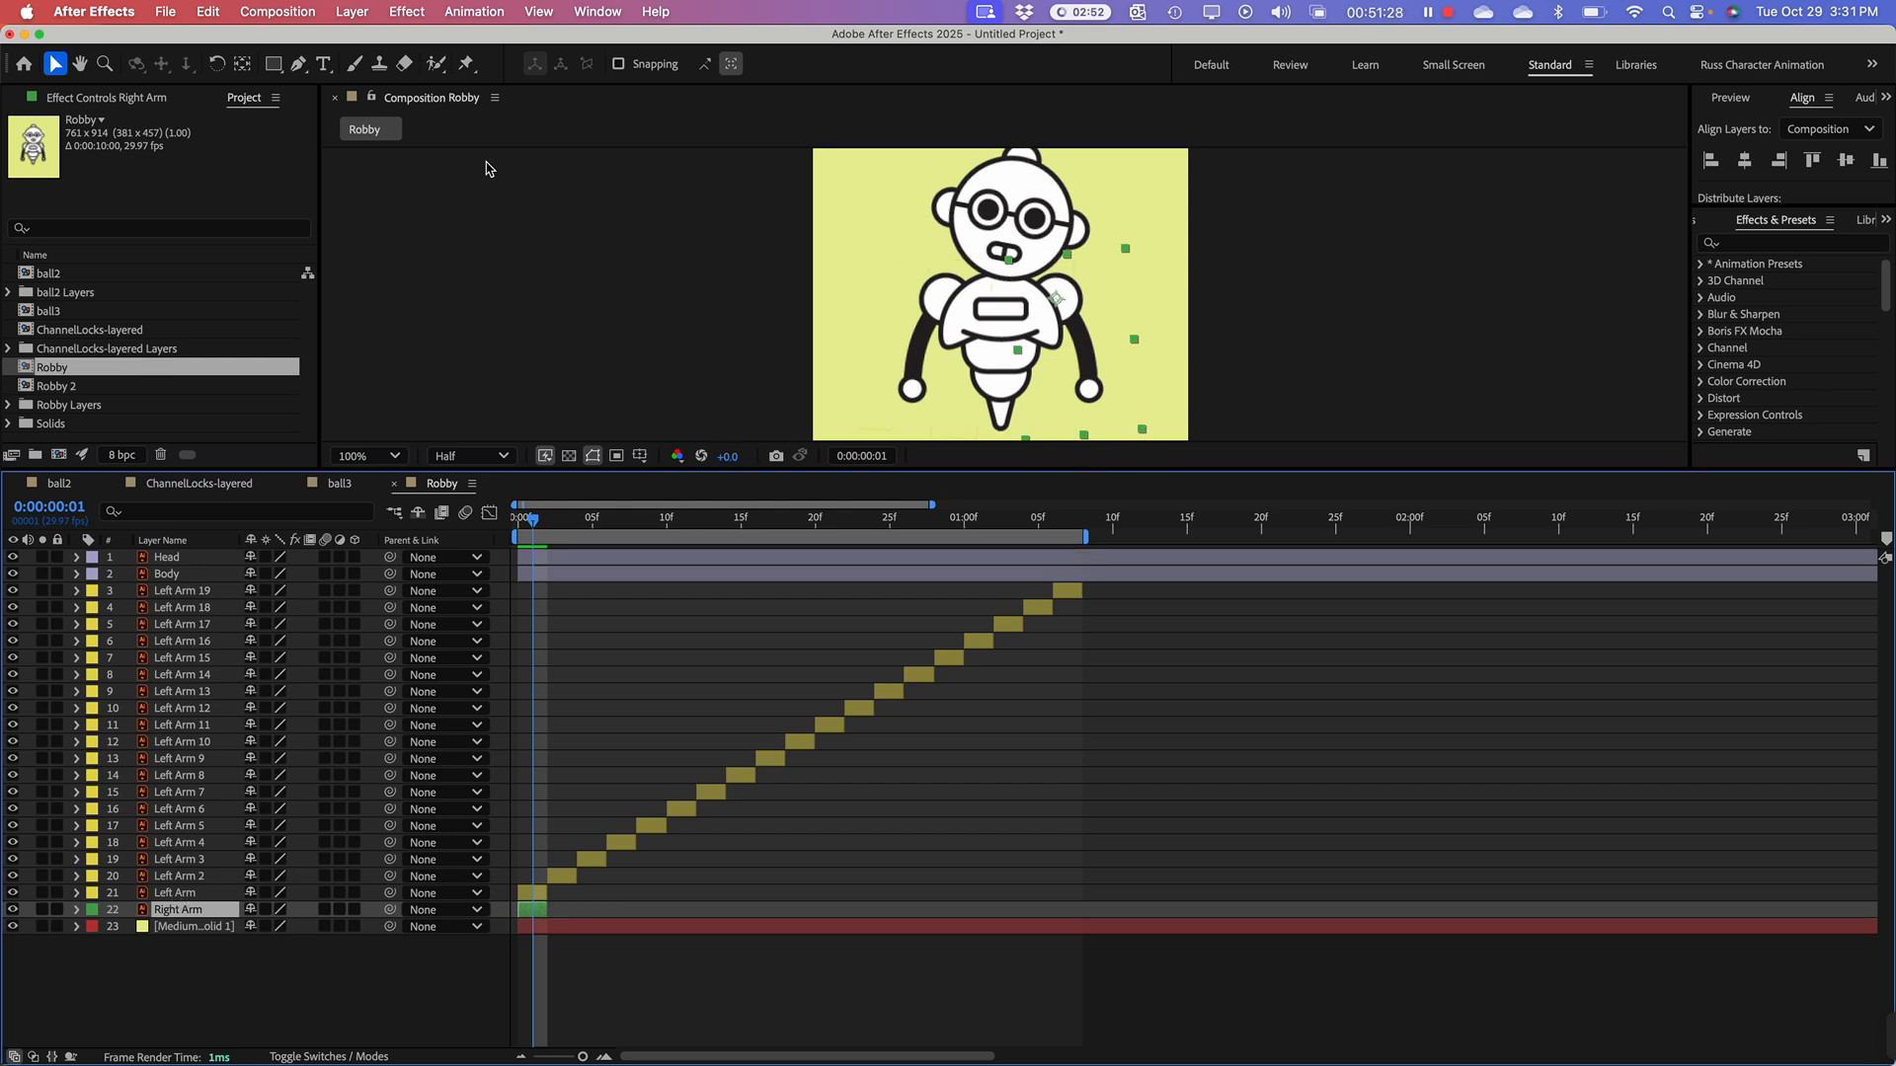
# Step: Create duplicates Right Arm 2 through Right Arm 4, rotating each one farther upward until the arm is raised beside the head
pyautogui.click(217, 63)
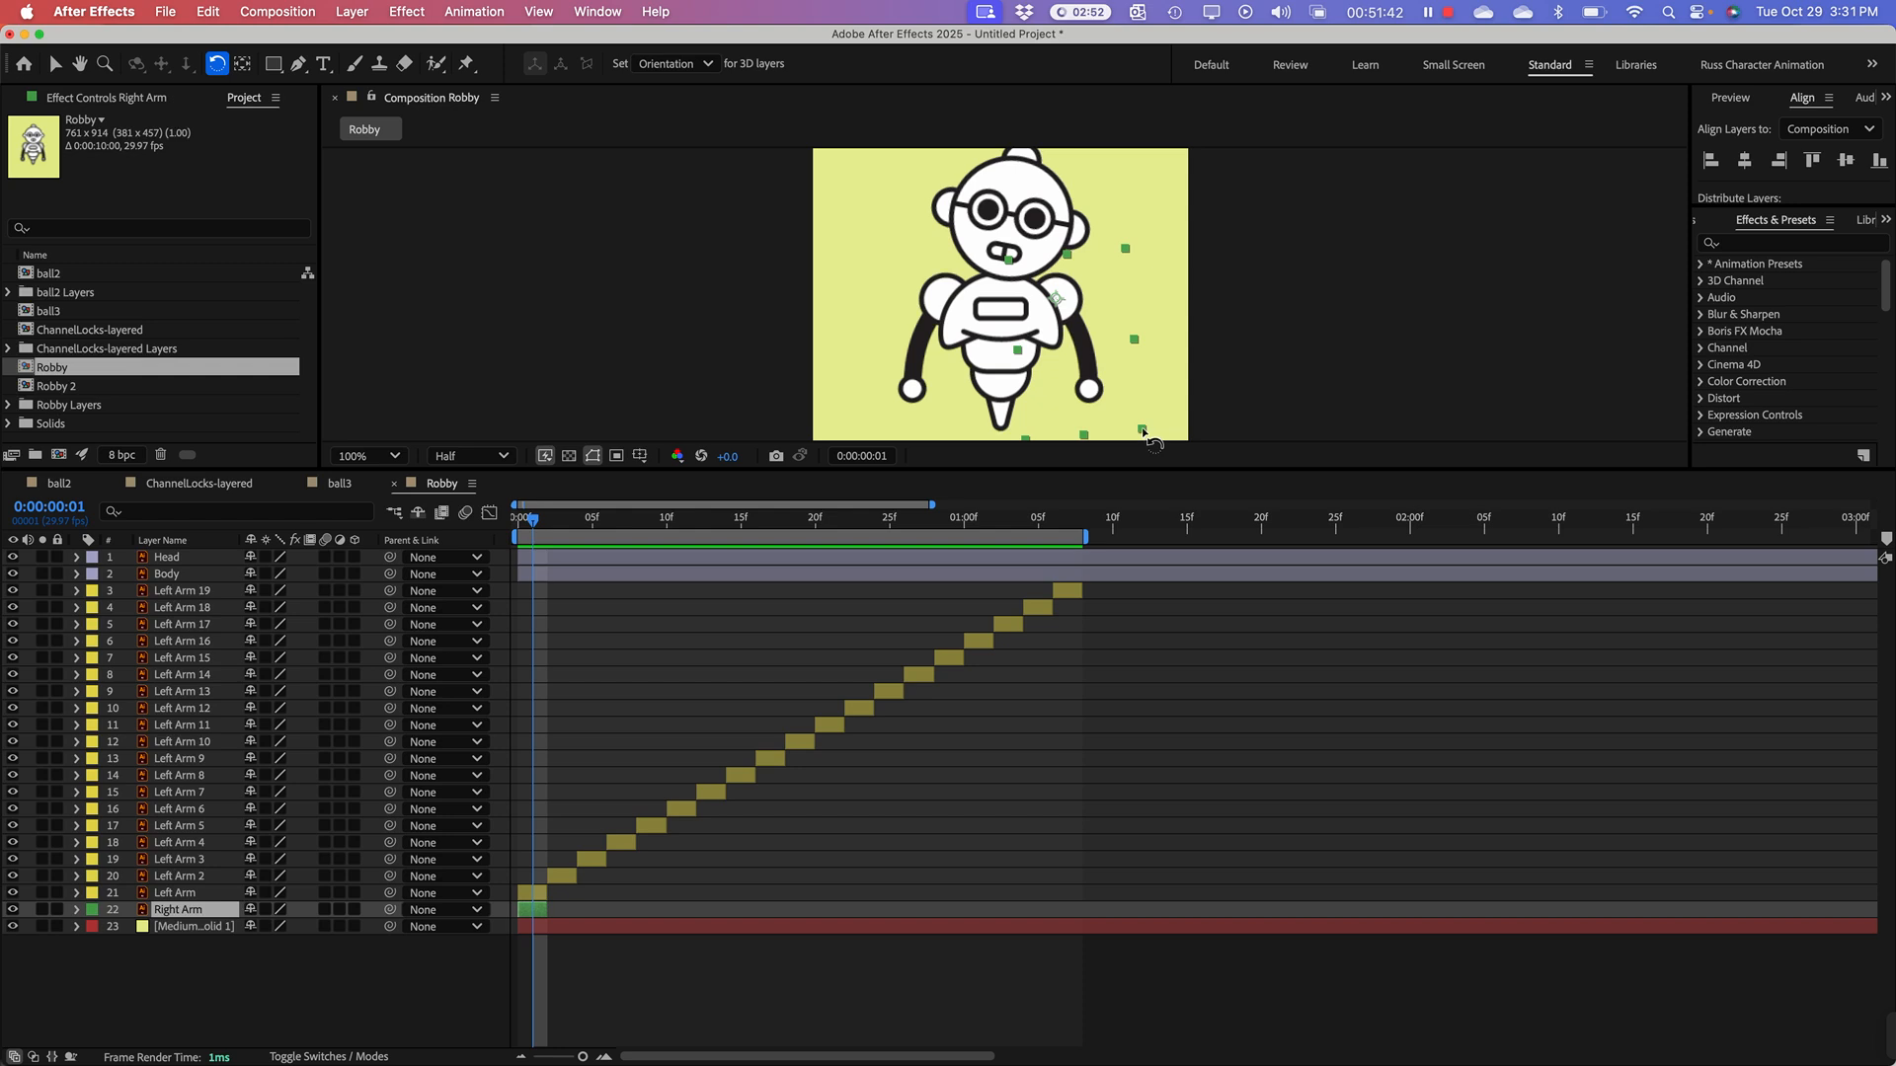
pyautogui.press('super+d')
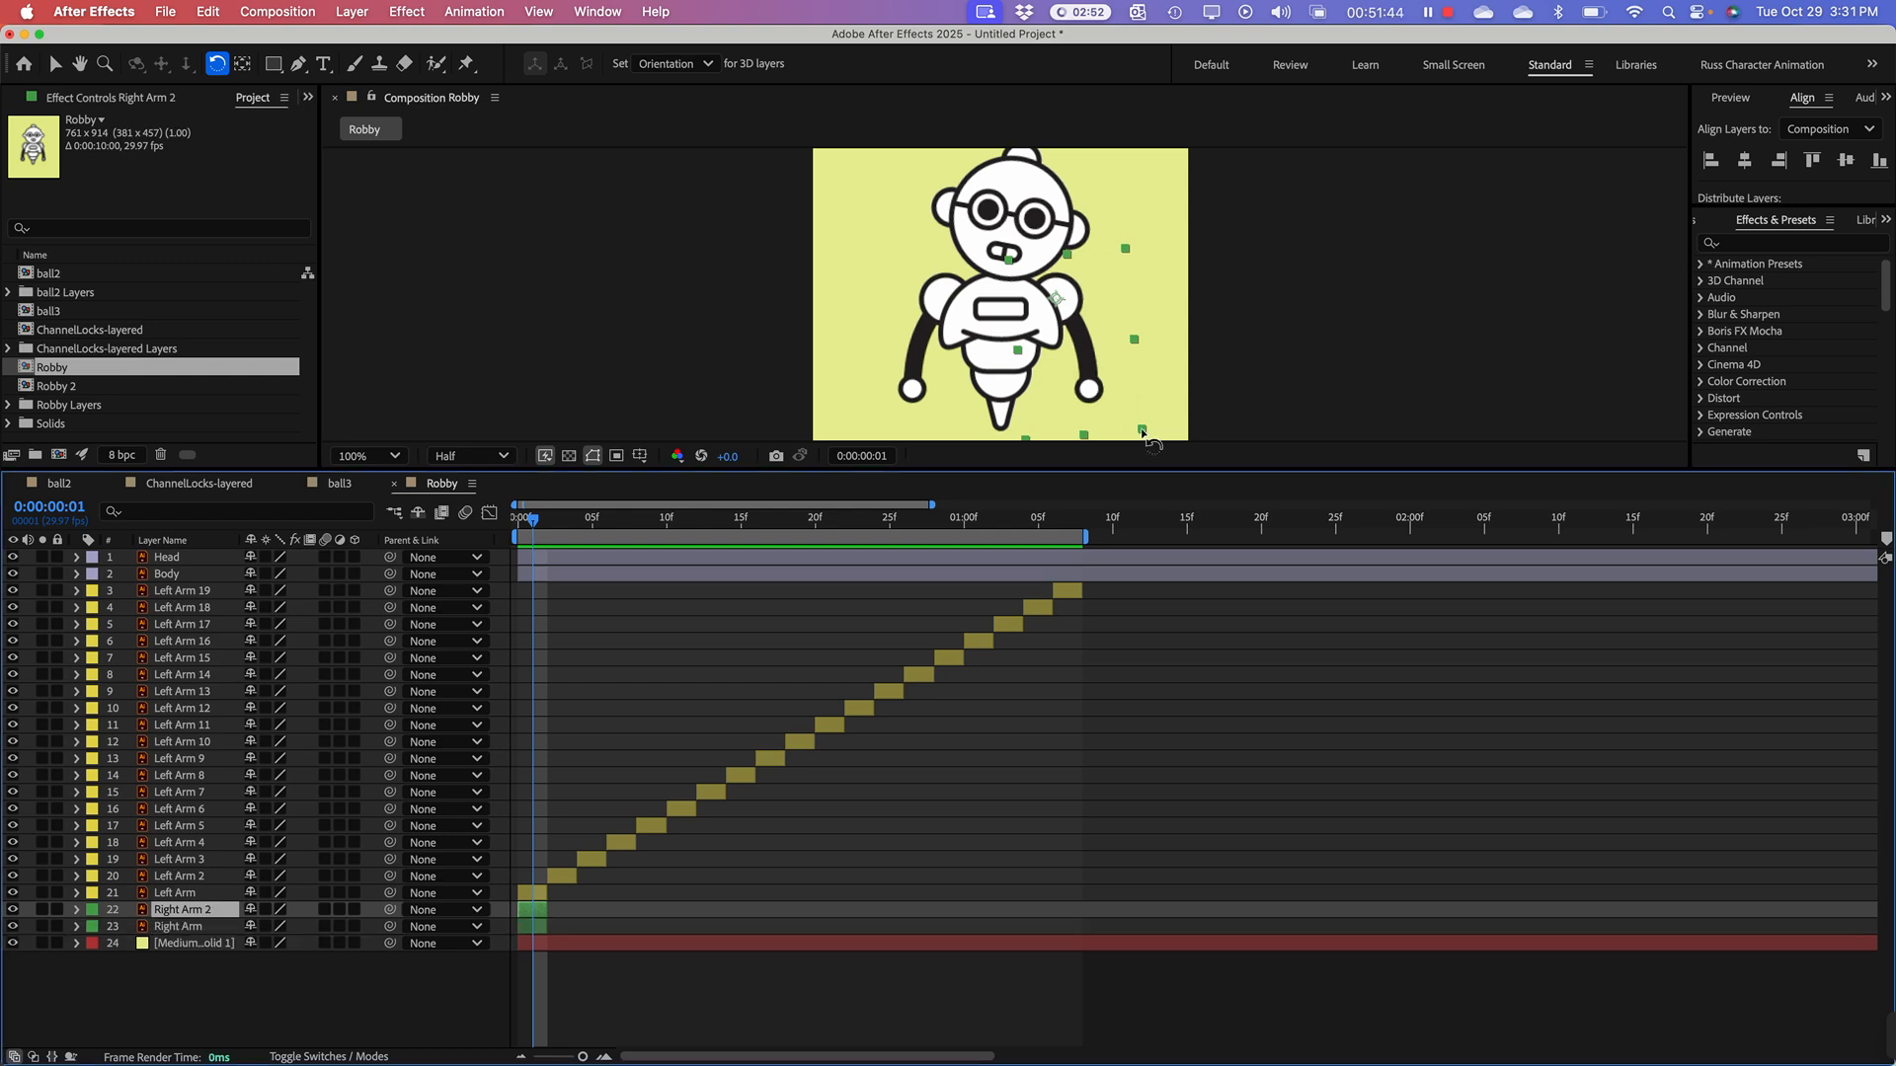
pyautogui.moveTo(1144, 435); pyautogui.dragTo(1196, 263)
pyautogui.press('super+d')
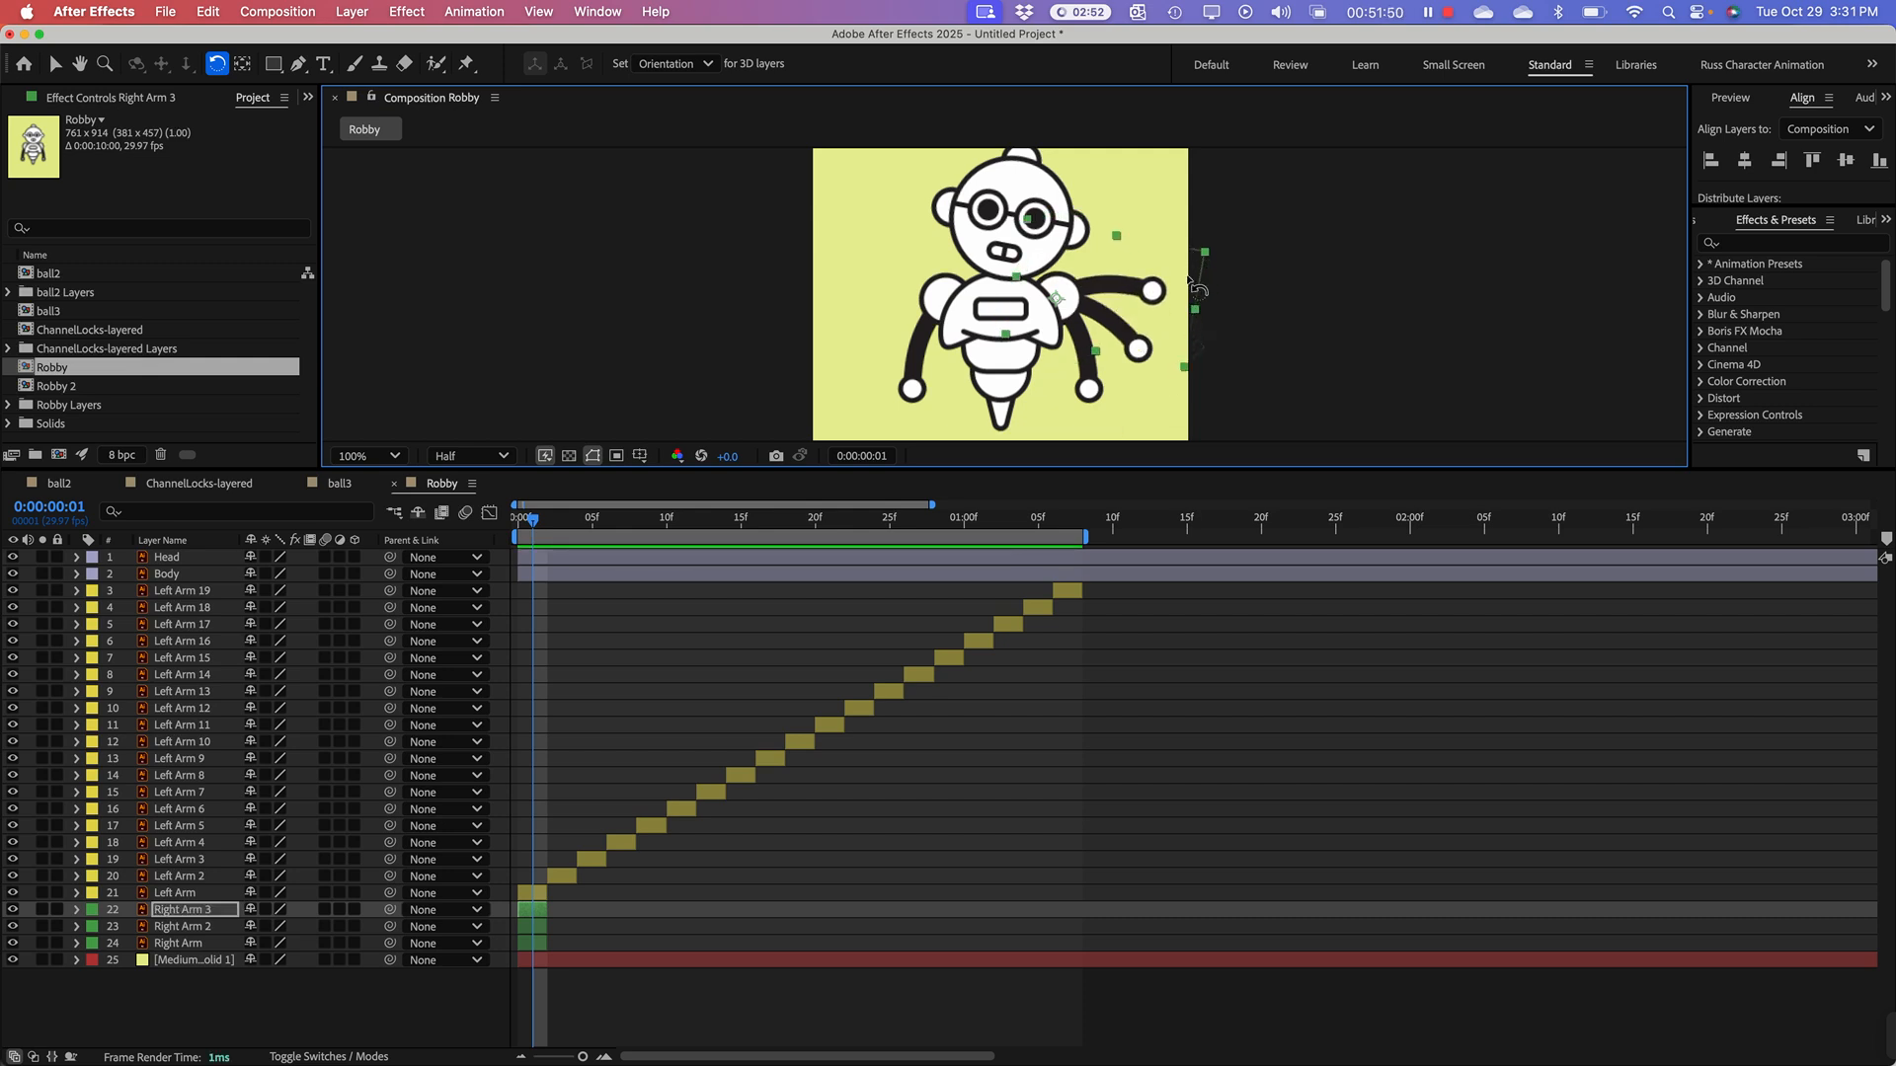
pyautogui.press('super+d')
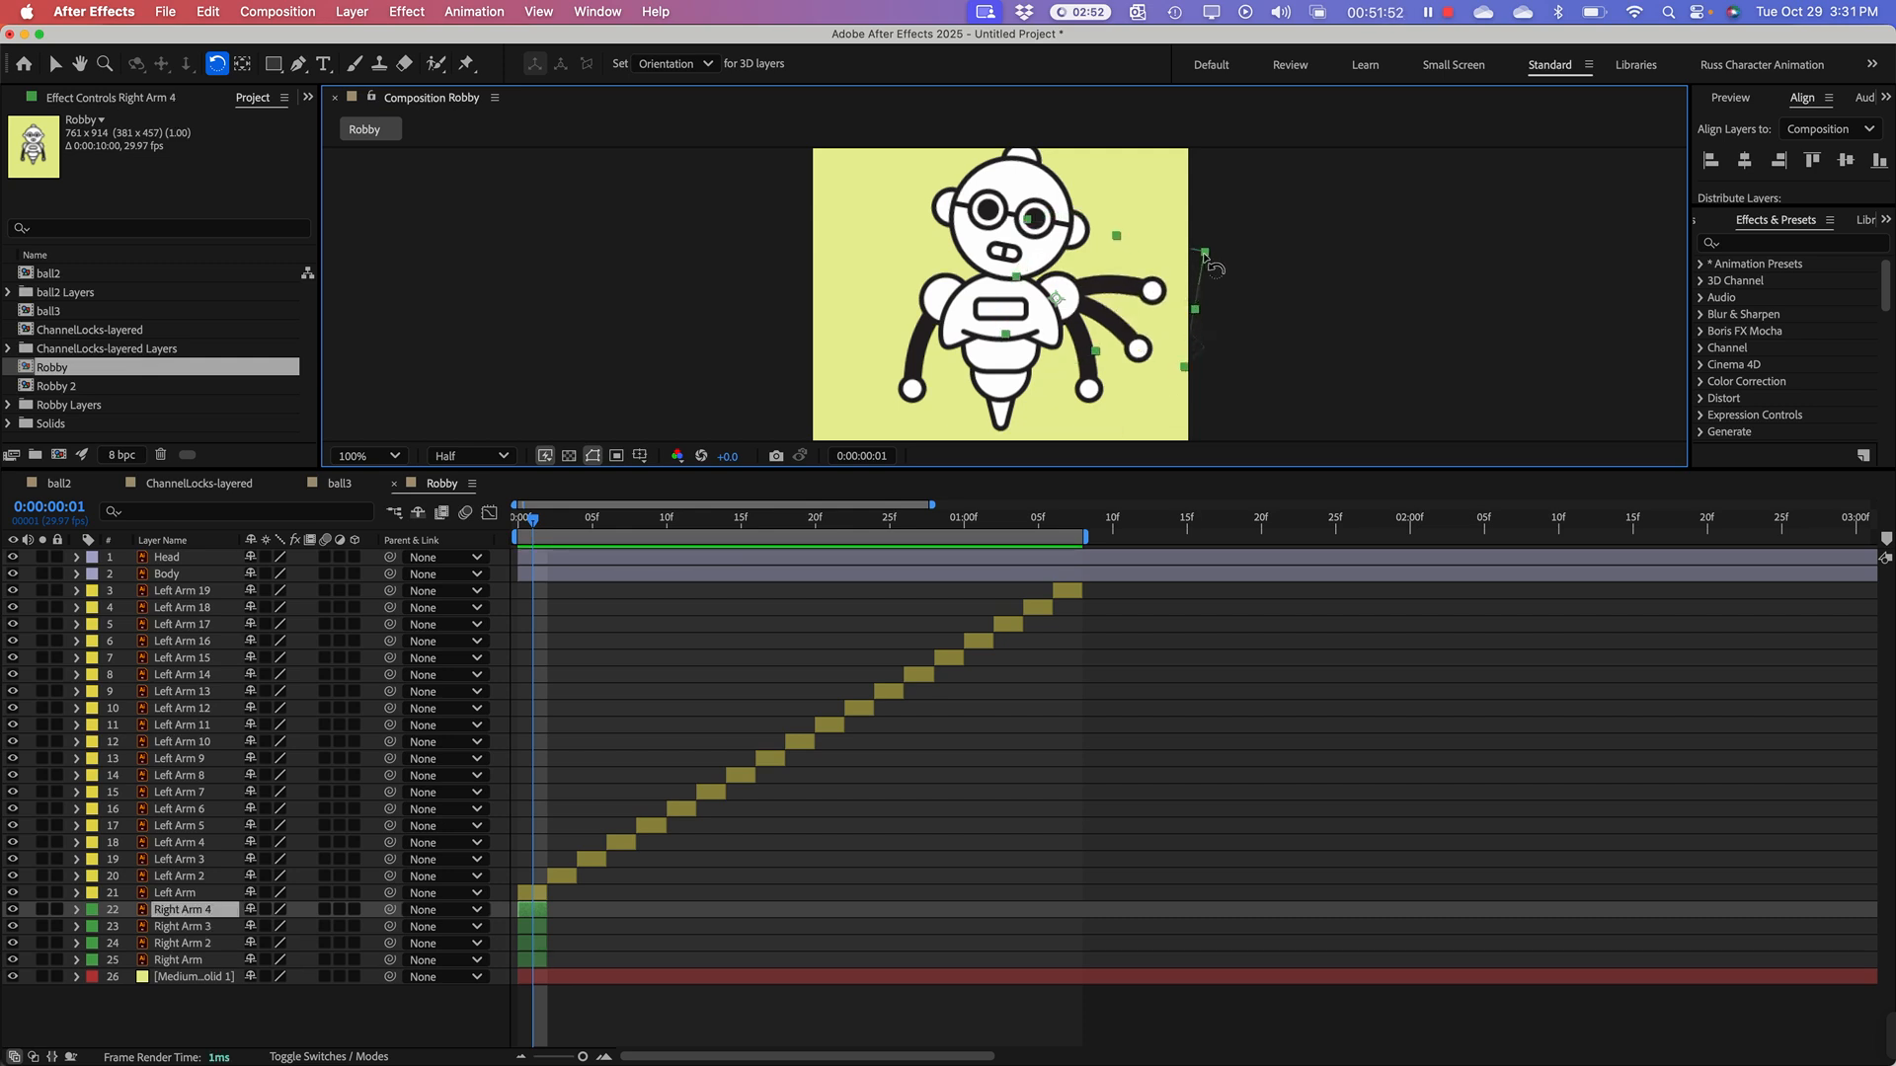
pyautogui.moveTo(1204, 254); pyautogui.dragTo(1150, 142)
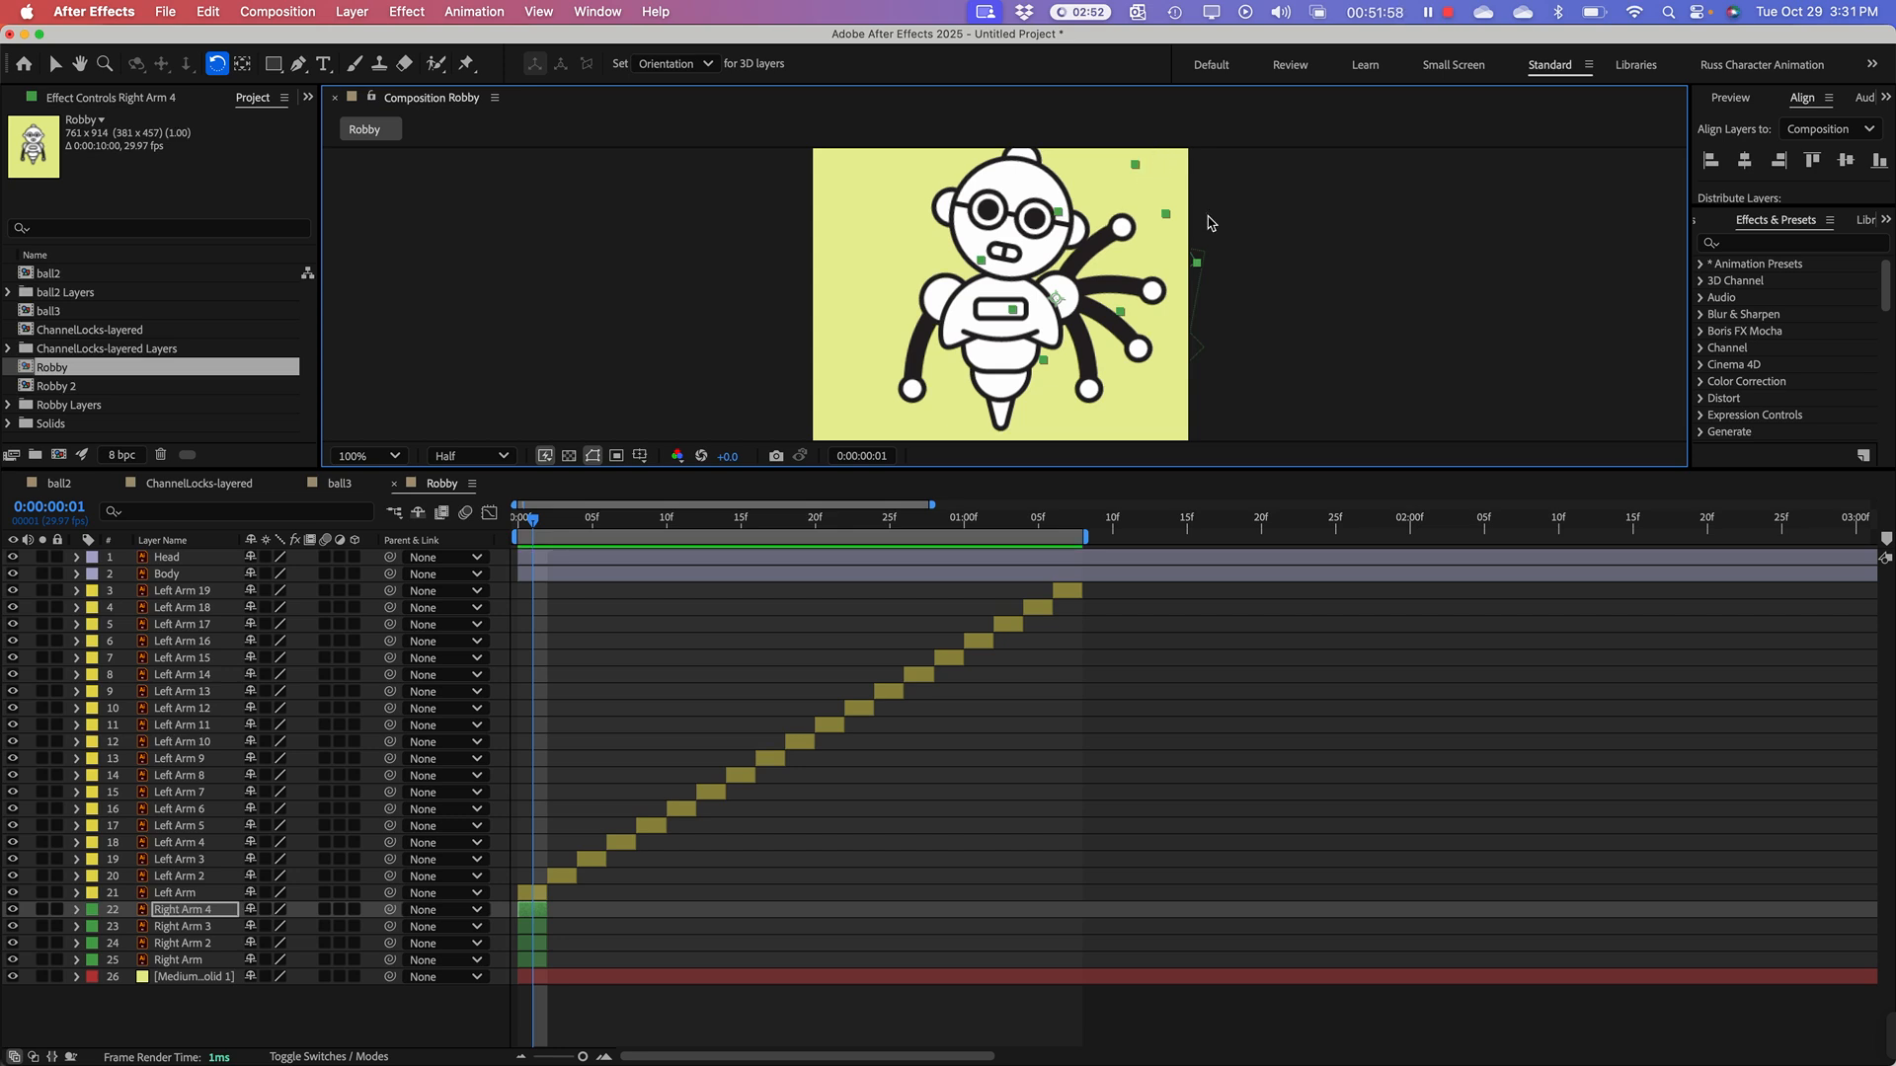
# Step: Create duplicates Right Arm 5 through Right Arm 13, rotating each one a little farther down from the raised pose
pyautogui.press('super+d')
pyautogui.moveTo(1198, 270); pyautogui.dragTo(1096, 462)
pyautogui.press('super+d')
pyautogui.press('super+d')
pyautogui.press('super+d')
pyautogui.press('super+d')
pyautogui.press('super+d')
pyautogui.press('super+d')
pyautogui.press('super+d')
pyautogui.press('super+d')
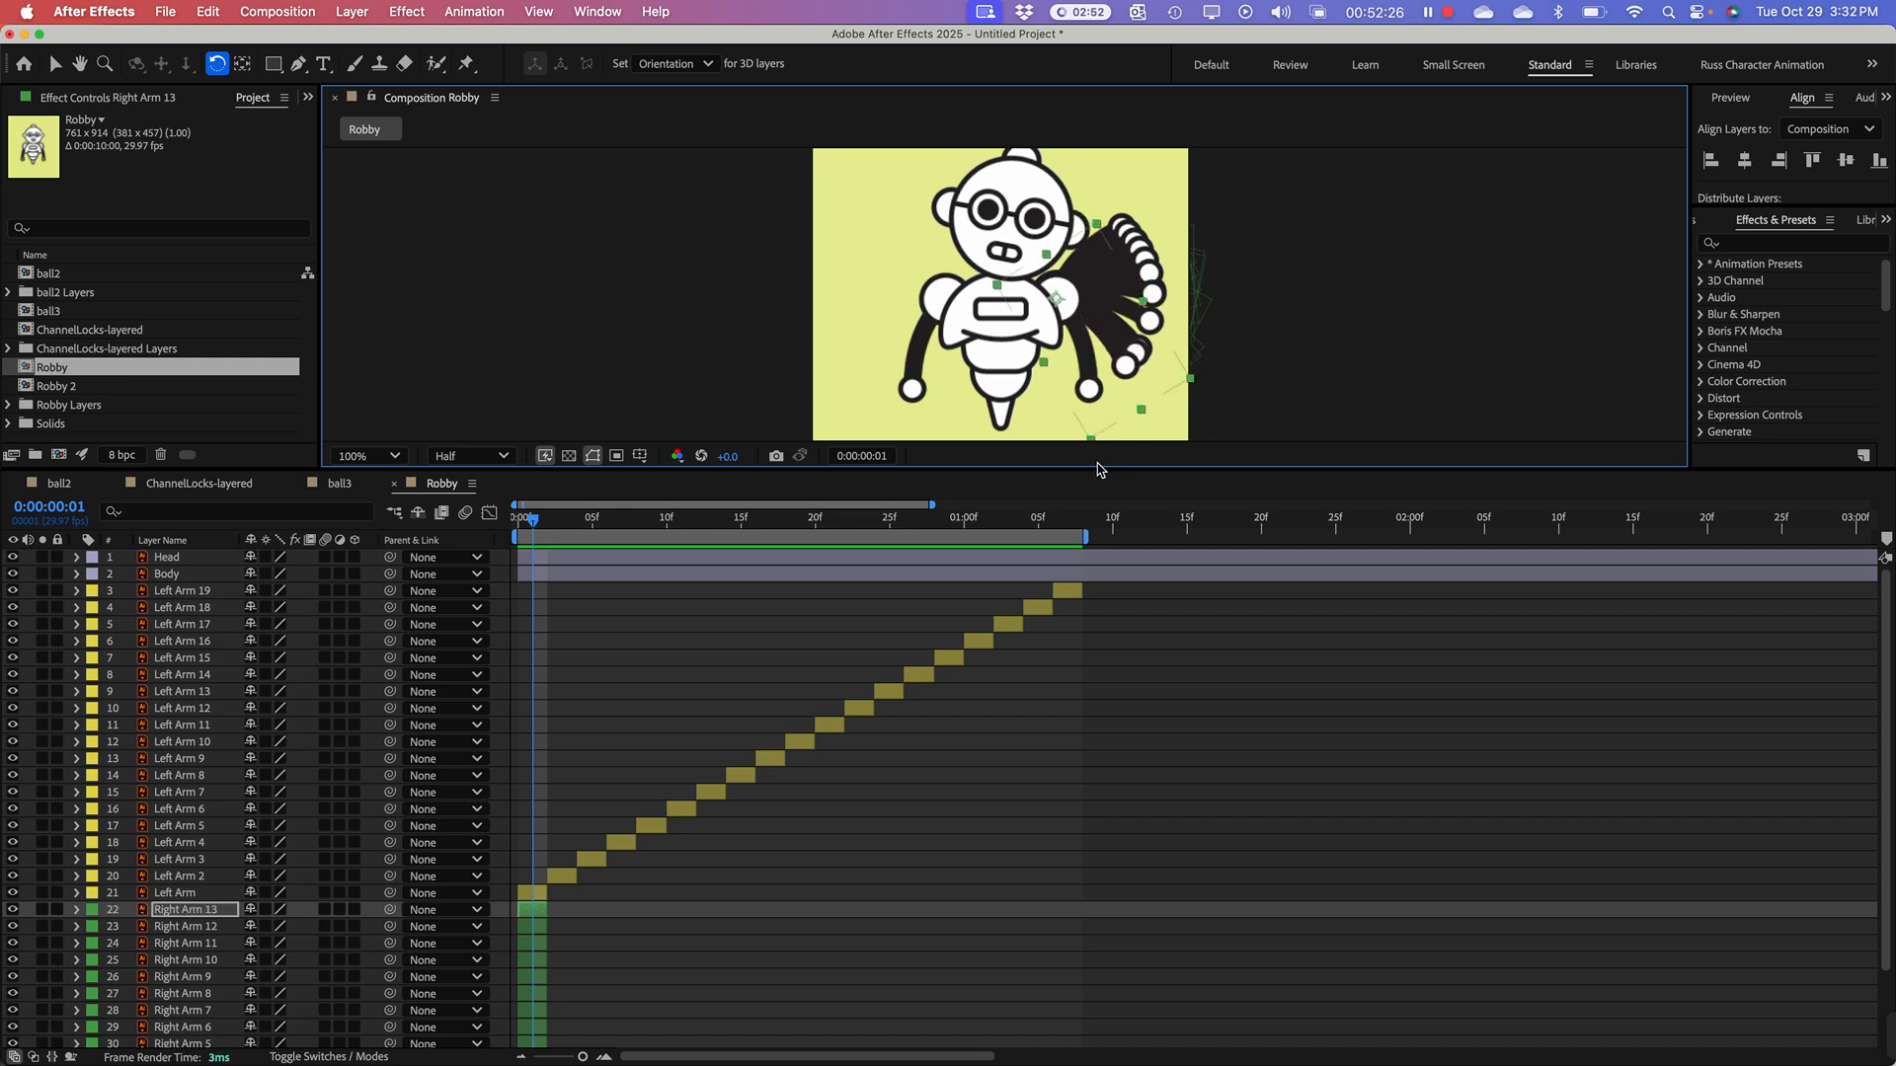
# Step: Add duplicates Right Arm 14 through Right Arm 16, rotating each one slightly lower until the arm nears its resting position
pyautogui.press('super+d')
pyautogui.moveTo(1092, 441); pyautogui.dragTo(1079, 474)
pyautogui.press('super+d')
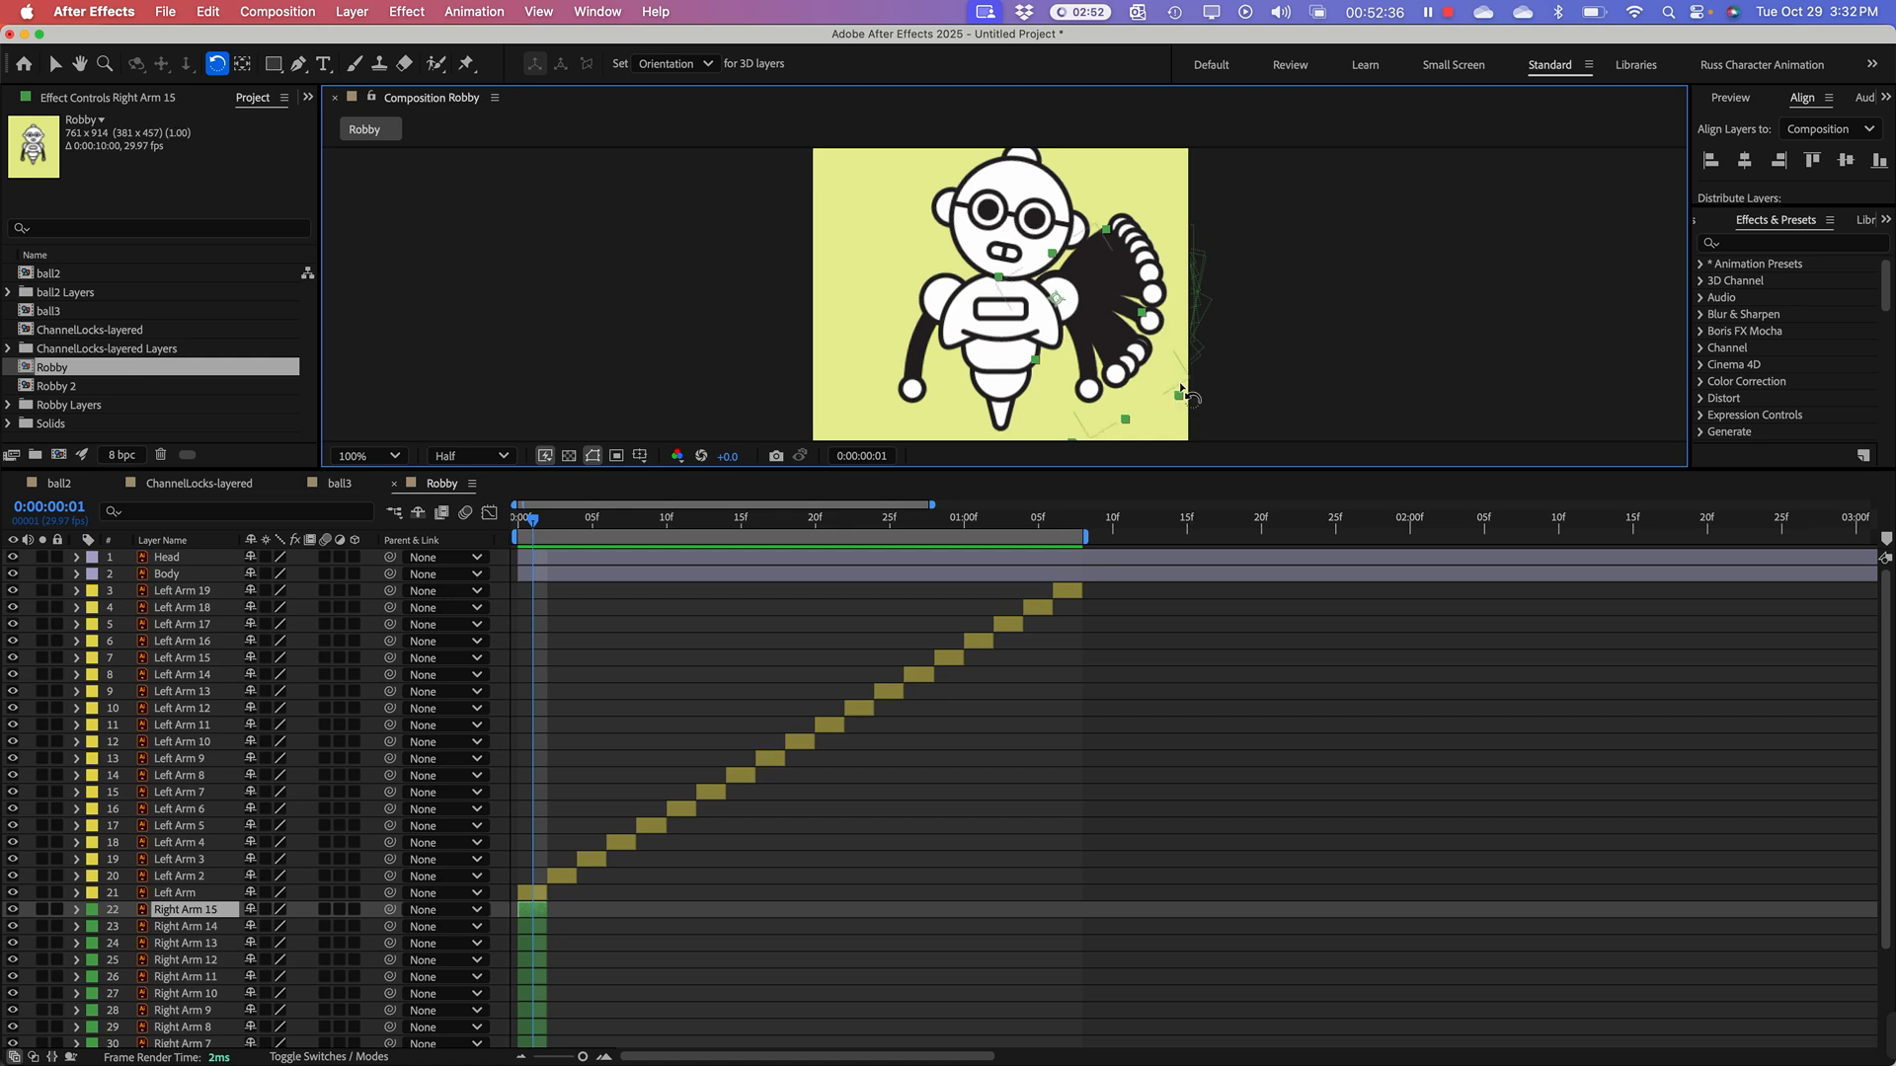
pyautogui.moveTo(1183, 390); pyautogui.dragTo(1170, 451)
pyautogui.press('super+d')
# Step: Select all layers from Right Arm through Right Arm 16 and apply Sequence Layers to place them end to end
pyautogui.scroll(-3, 874, 850)
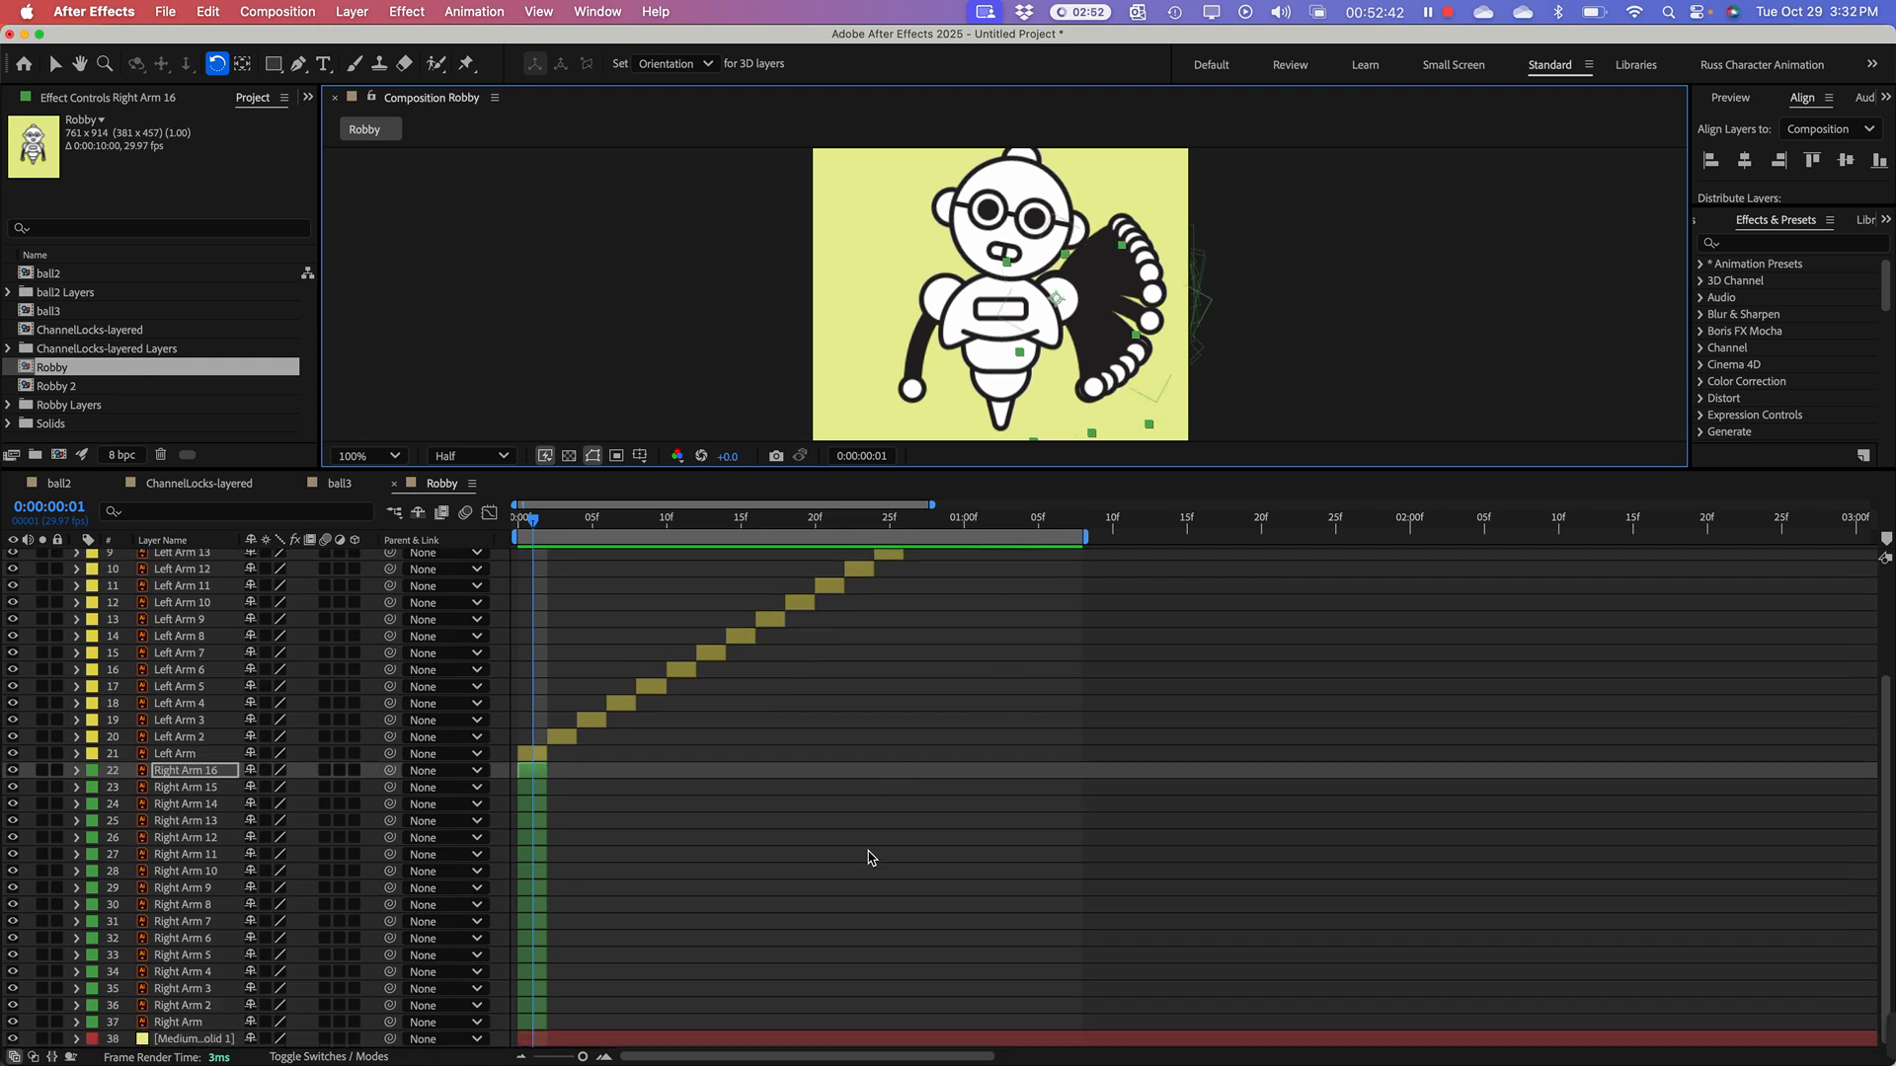
pyautogui.click(54, 63)
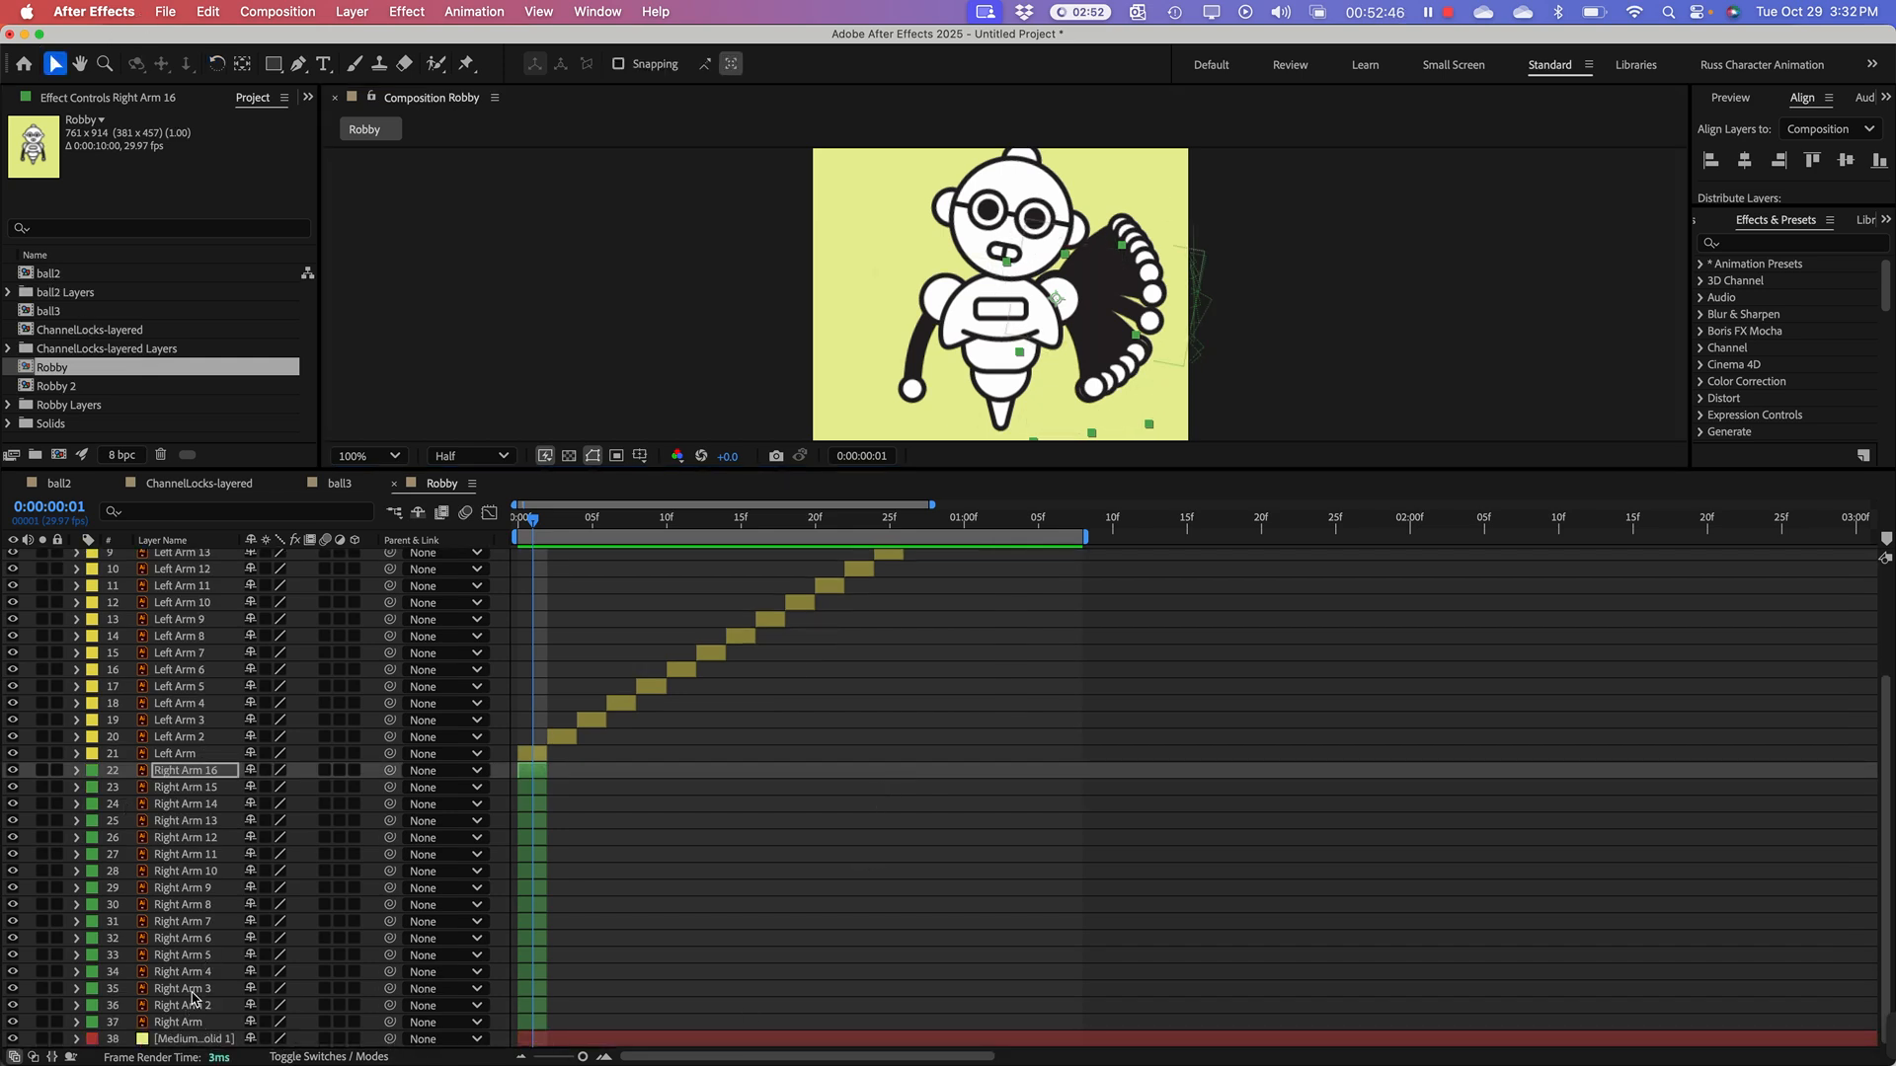
pyautogui.click(206, 1023)
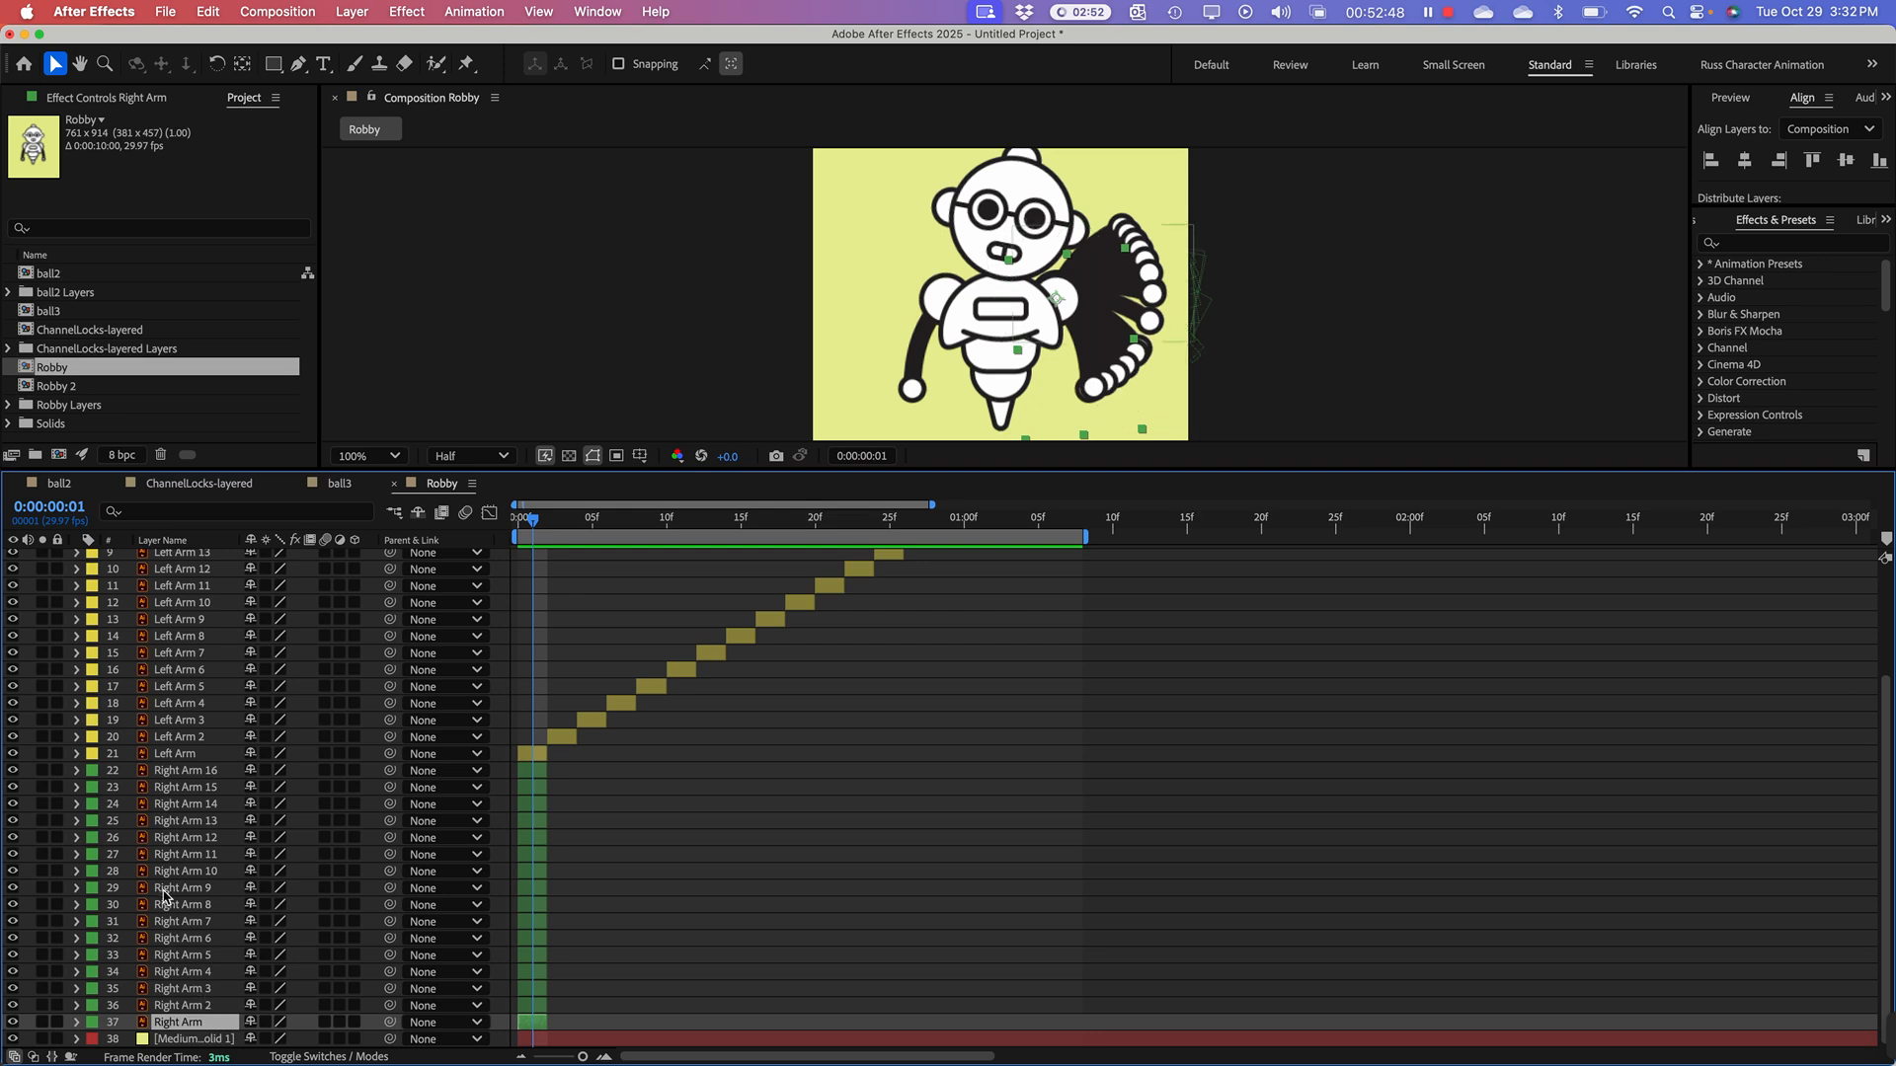
pyautogui.keyDown('shift'); pyautogui.click(210, 777); pyautogui.keyUp('shift')
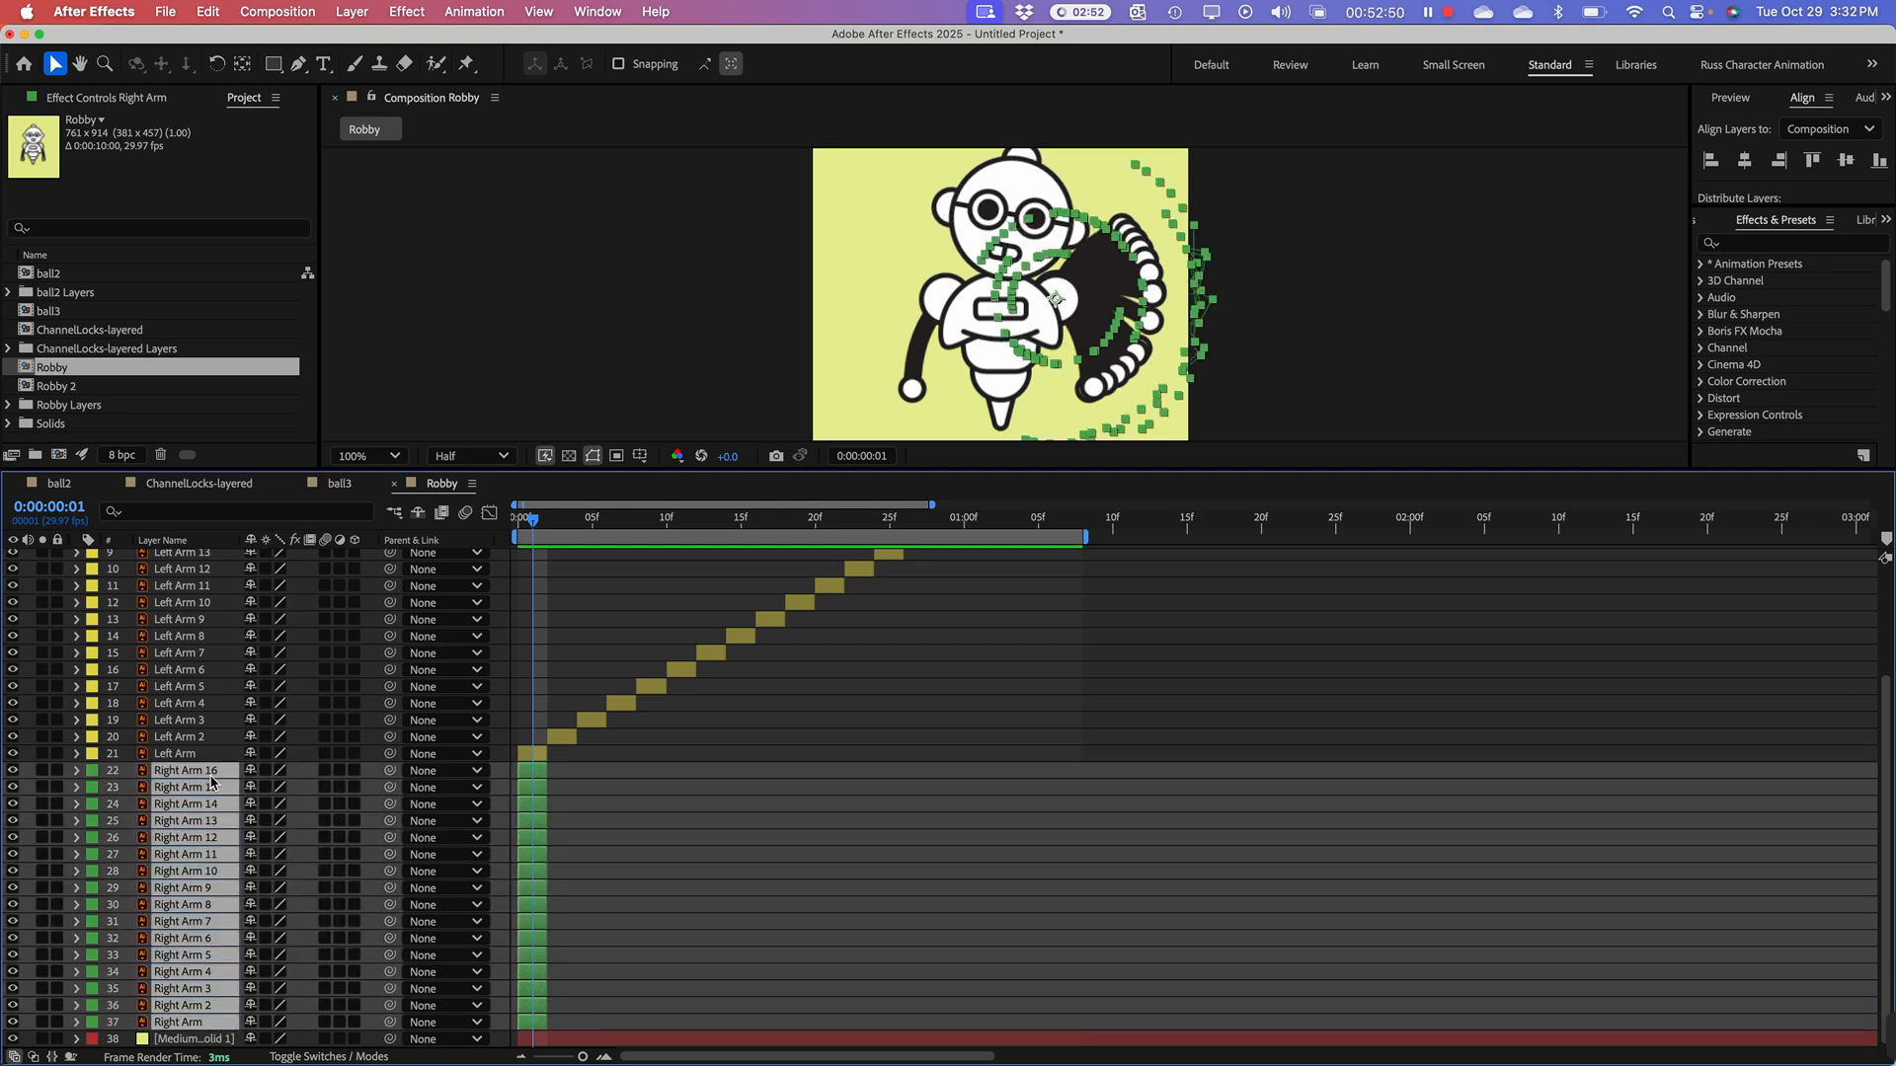
pyautogui.rightClick(212, 782)
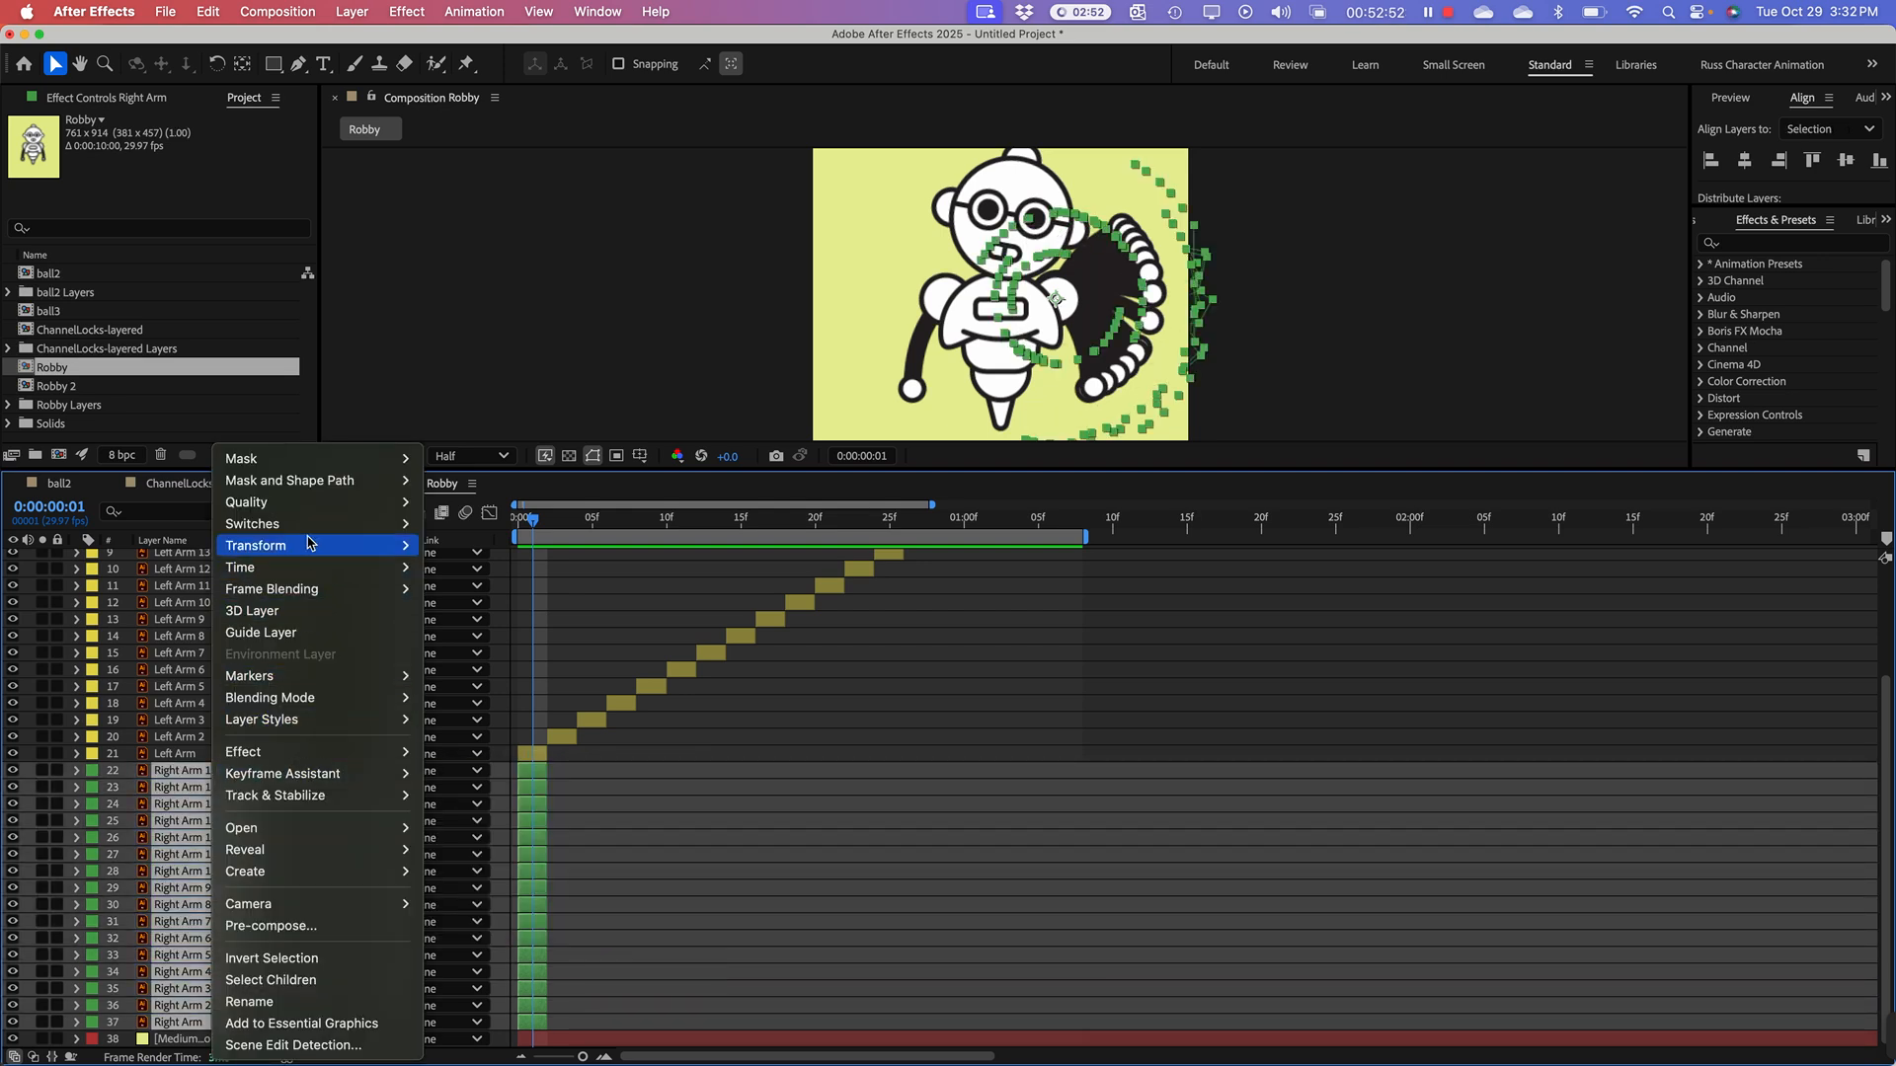
pyautogui.moveTo(316, 785)
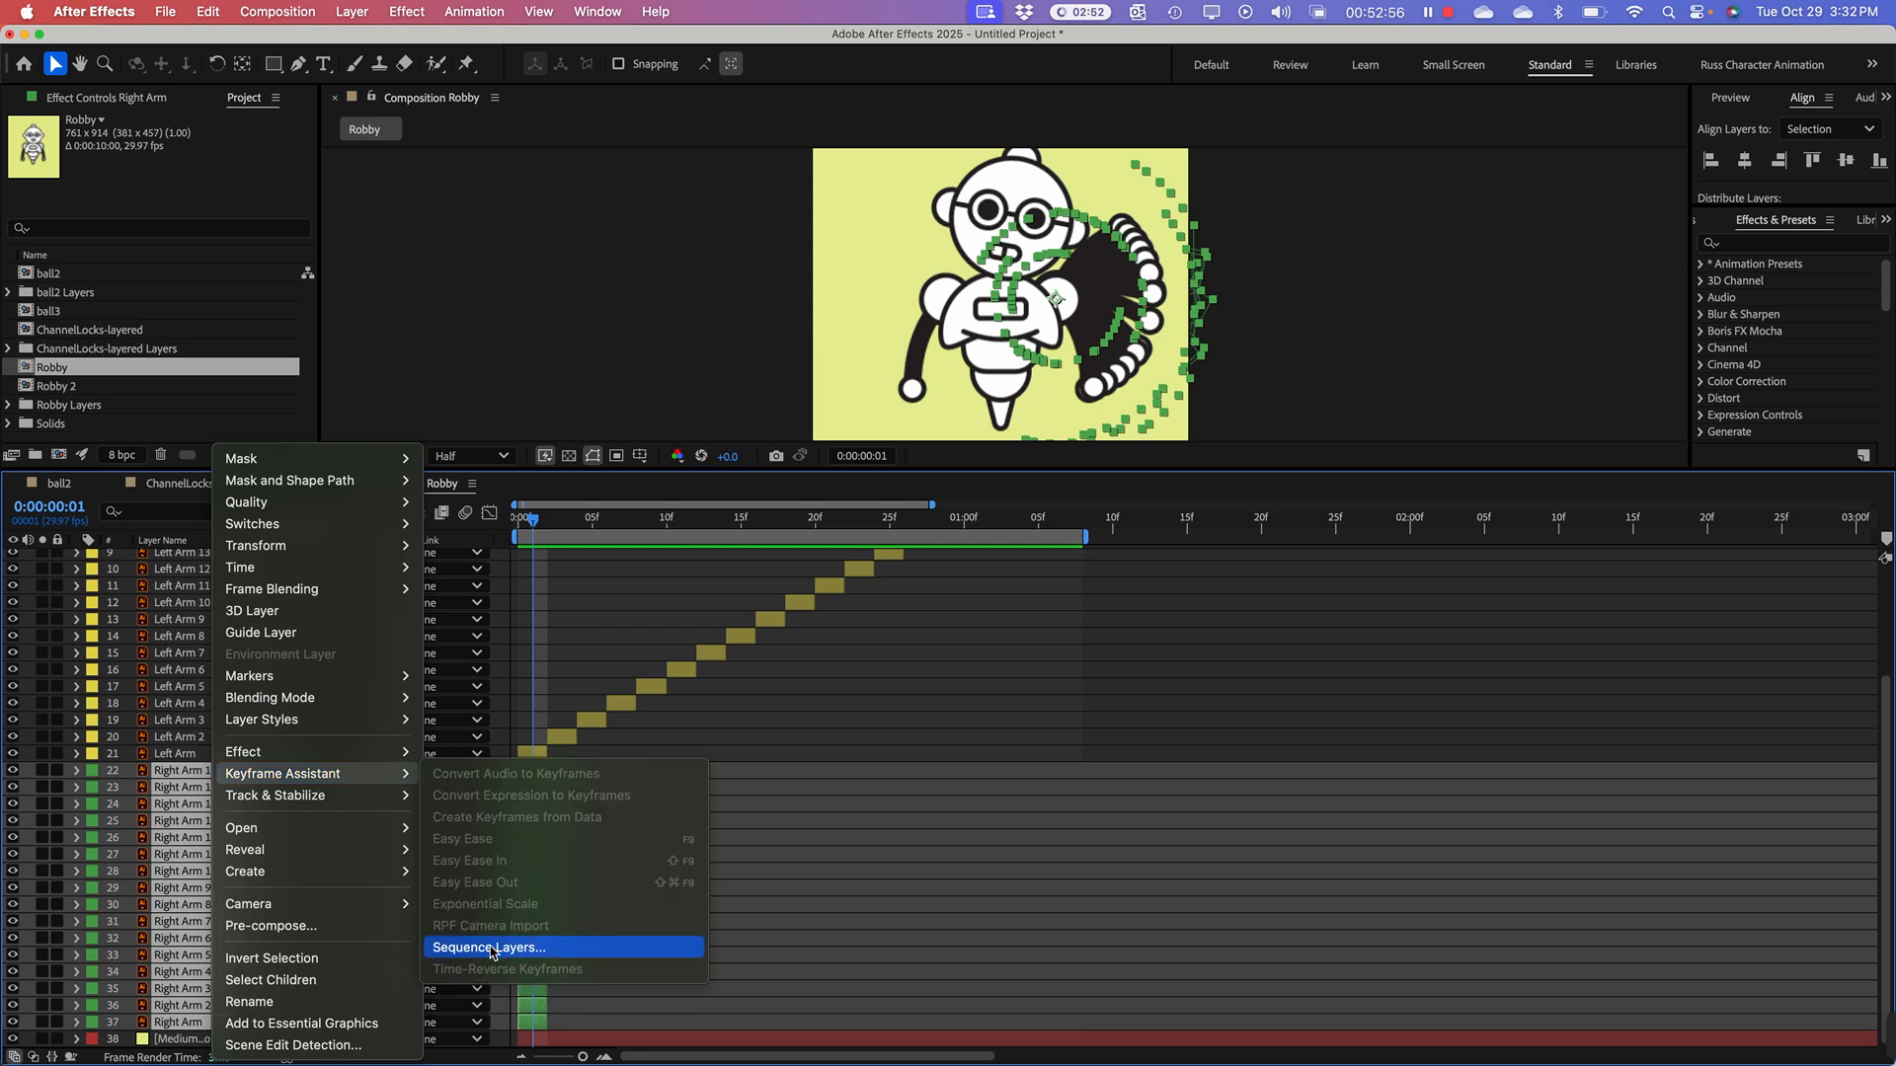
pyautogui.click(491, 949)
pyautogui.click(638, 331)
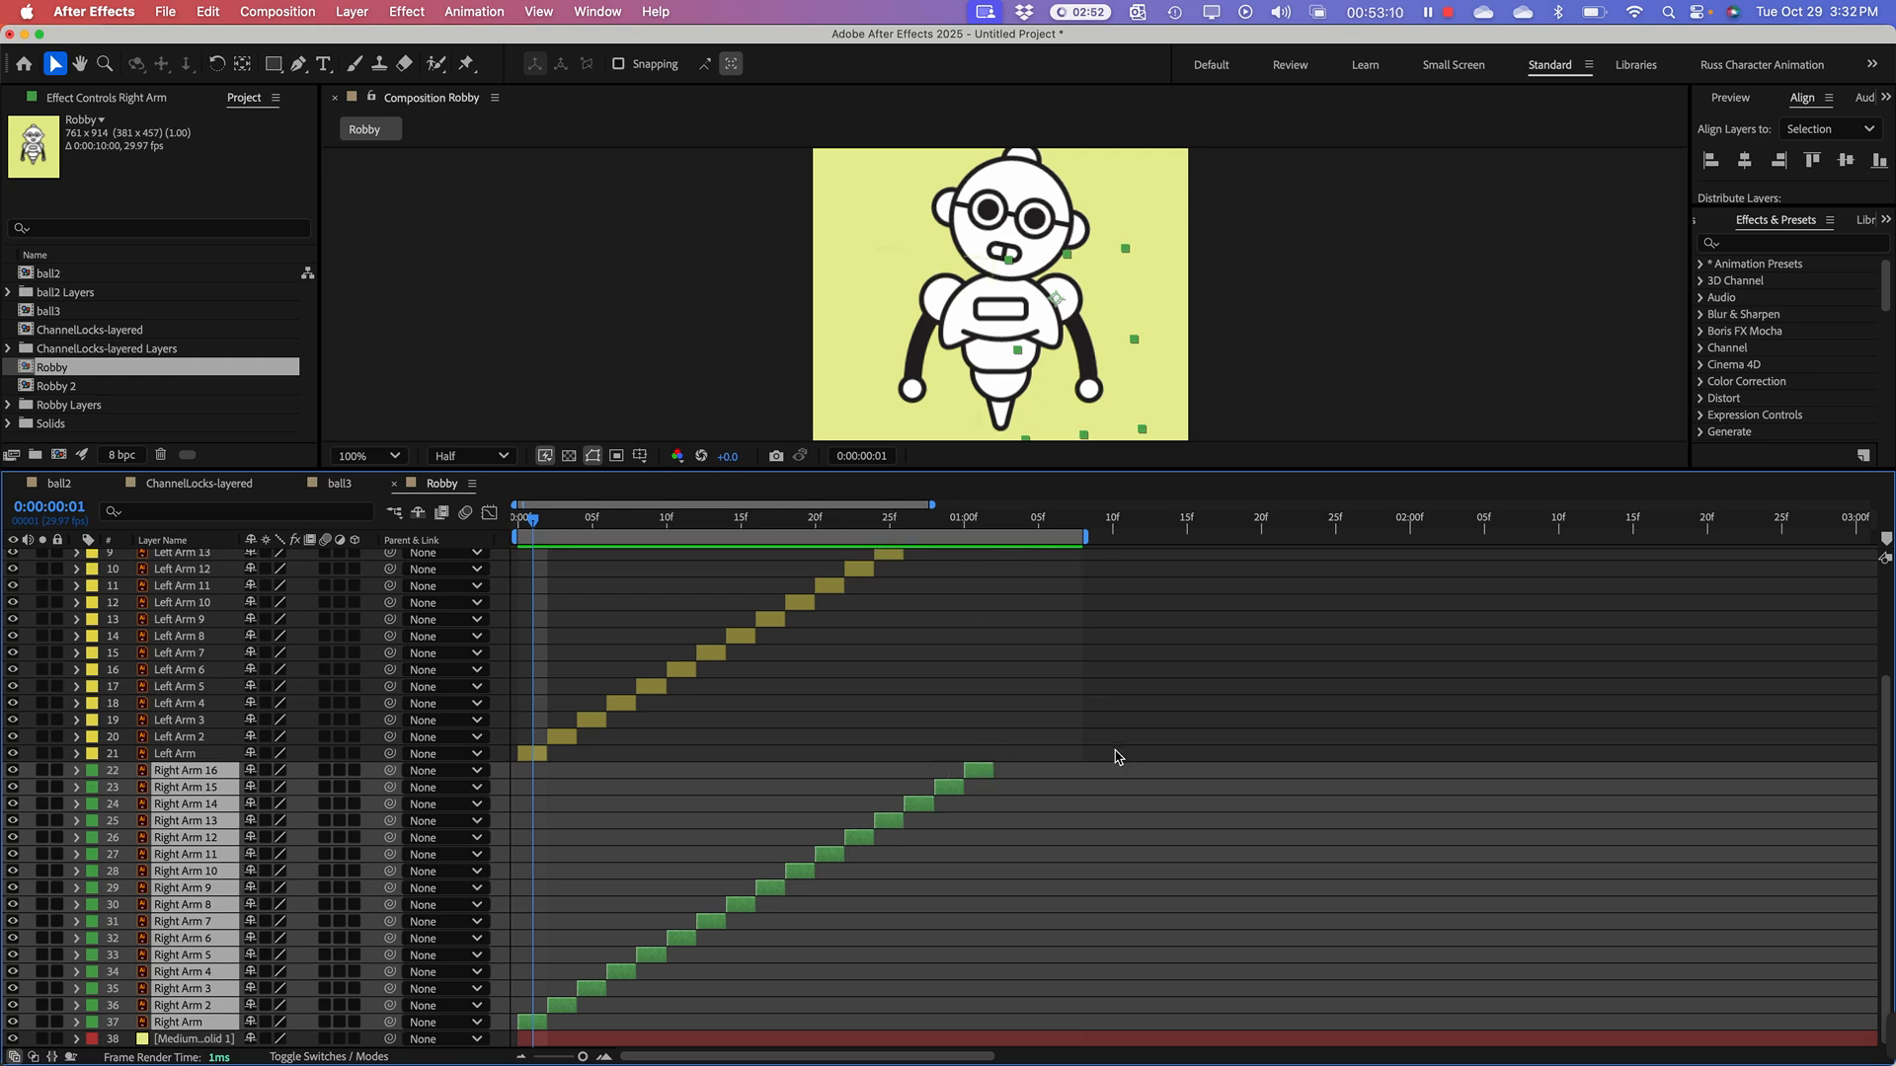
# Step: Preview the Robby composition from the start to check how the left and right arm sequences play together
pyautogui.press('space')
pyautogui.moveTo(1087, 690); pyautogui.dragTo(1119, 796)
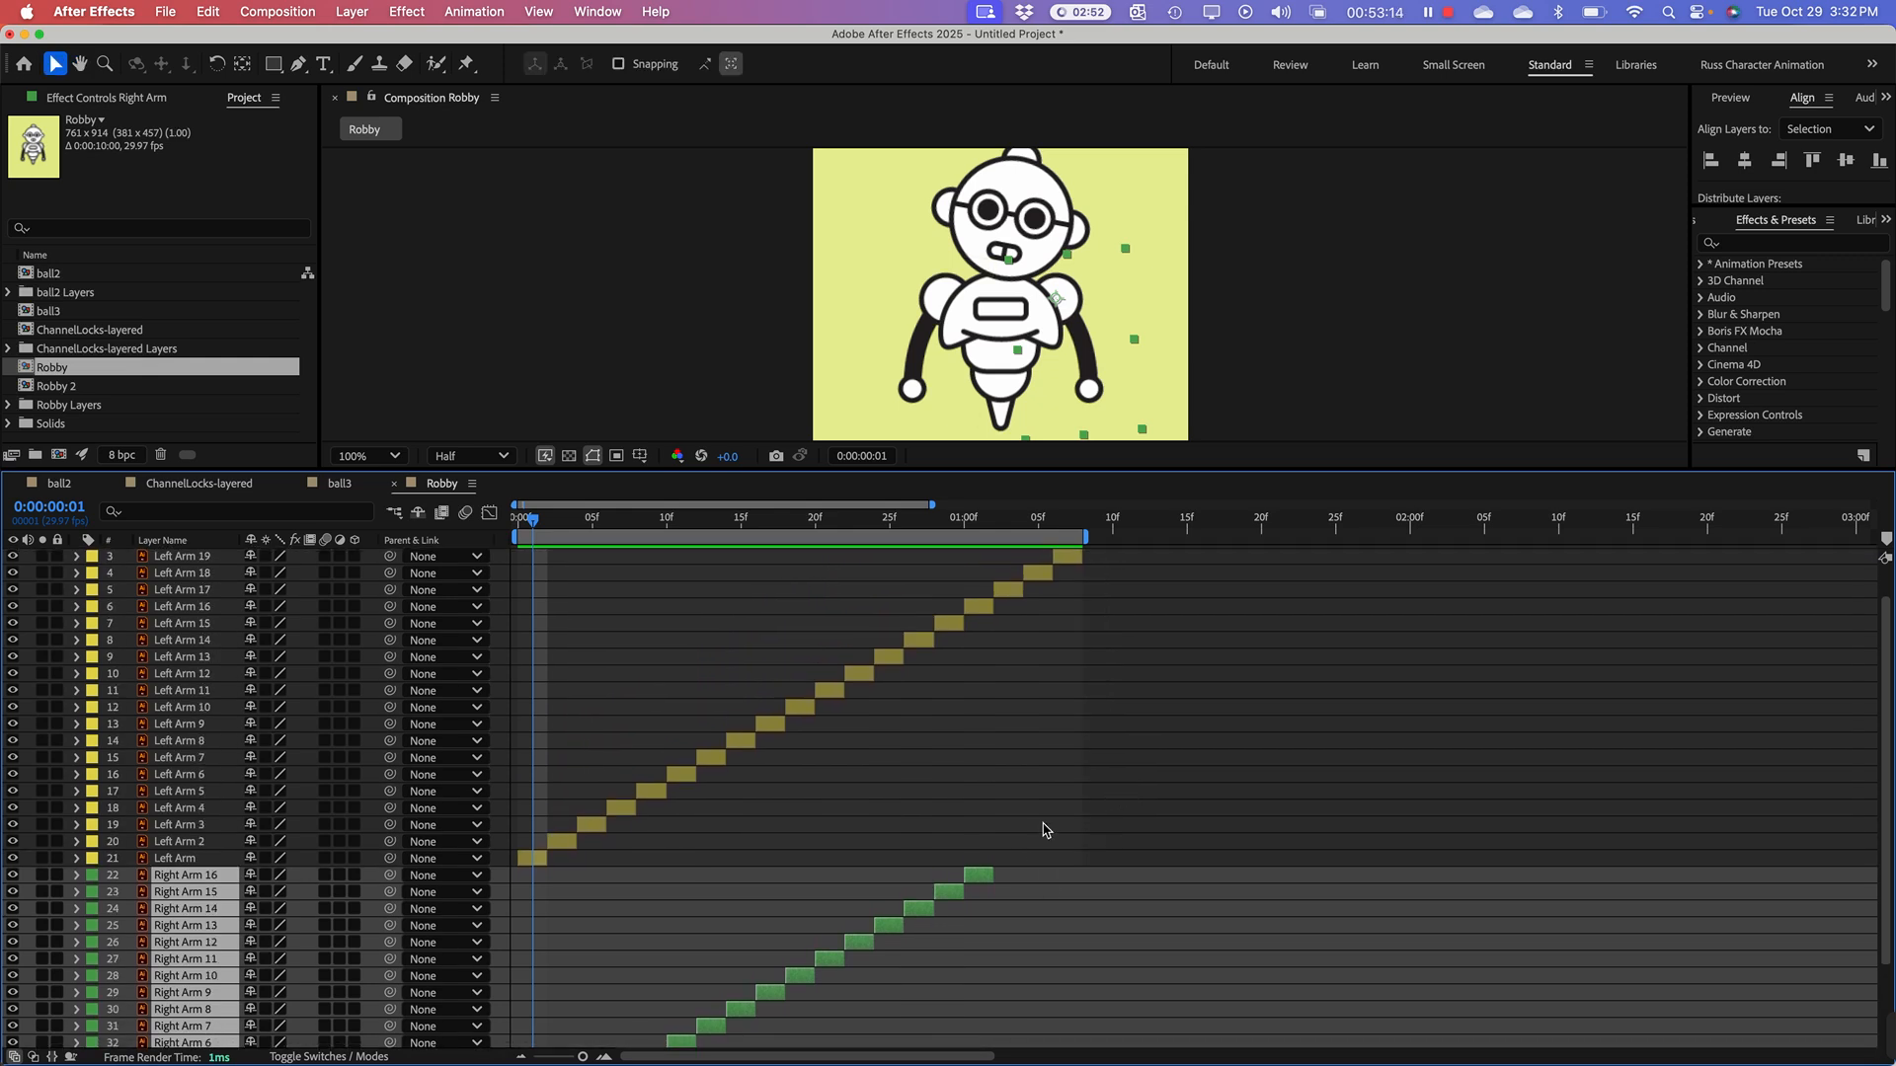
pyautogui.press('space')
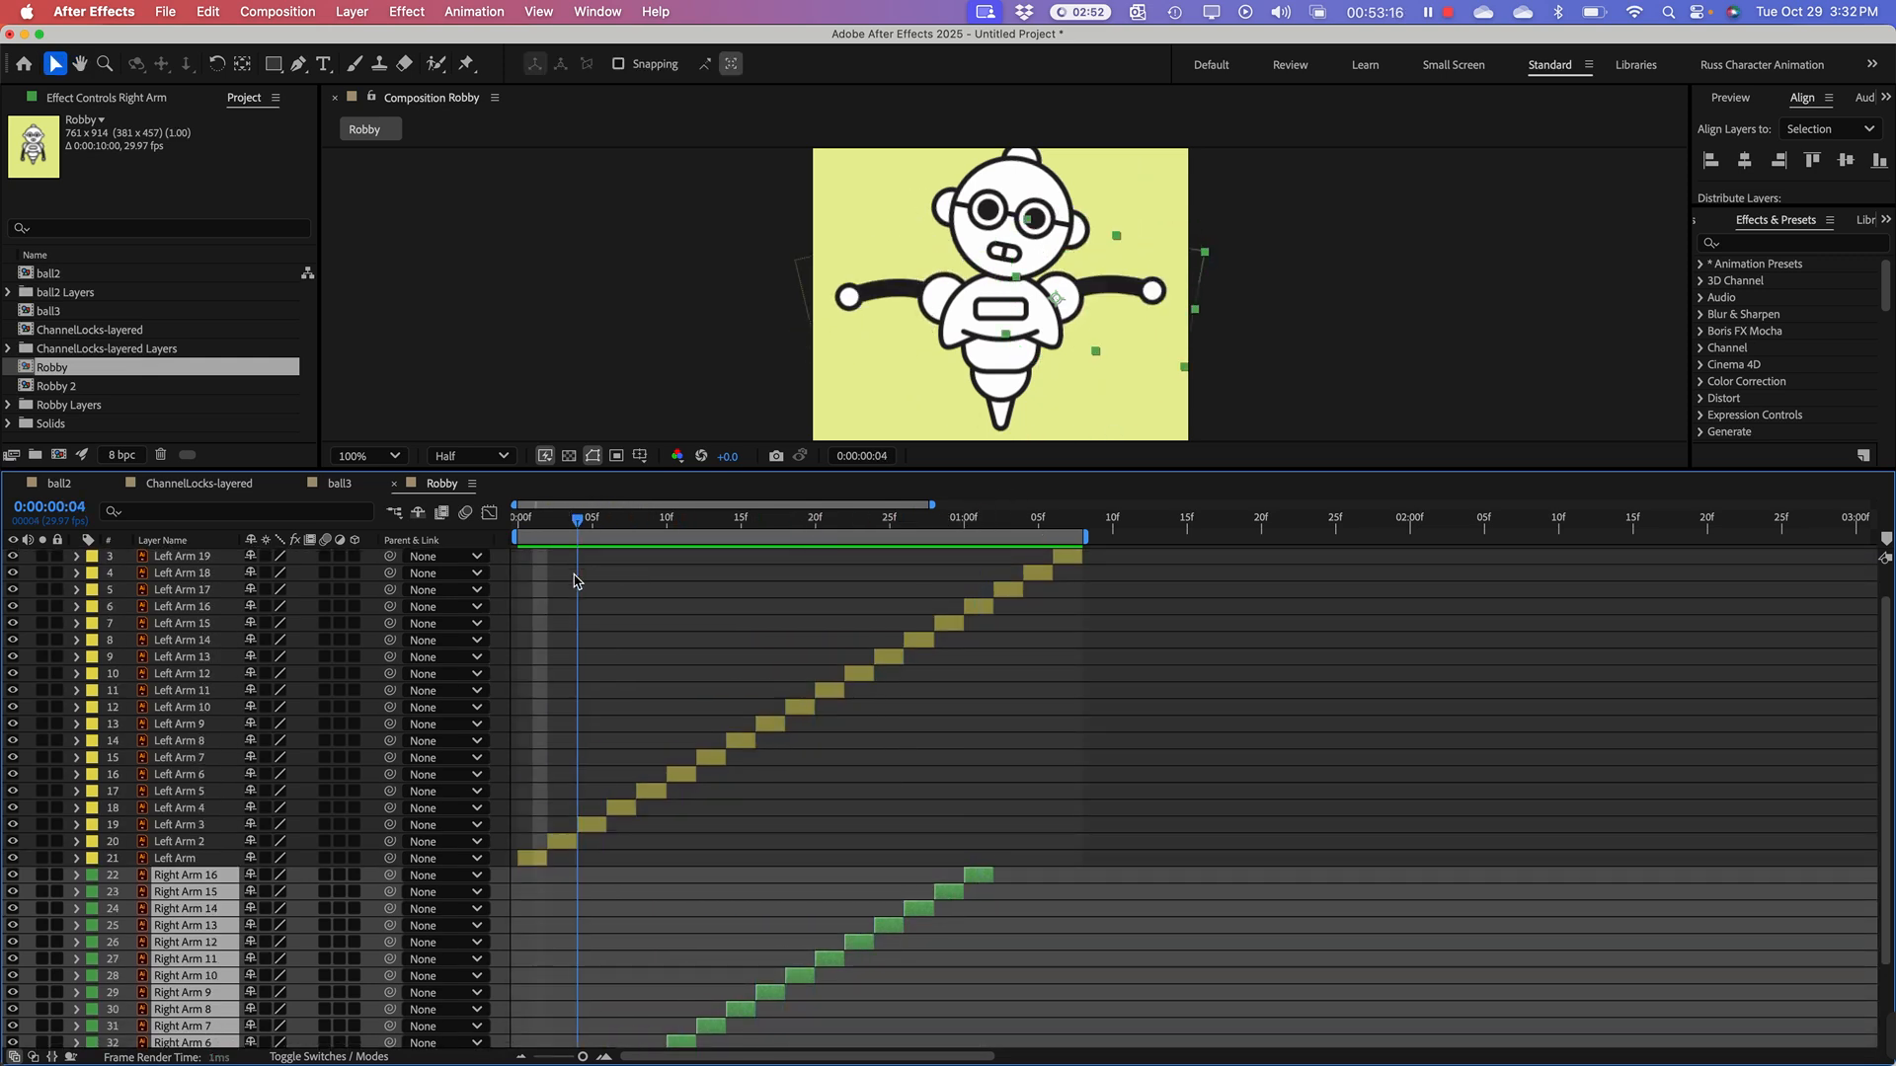
pyautogui.press('space')
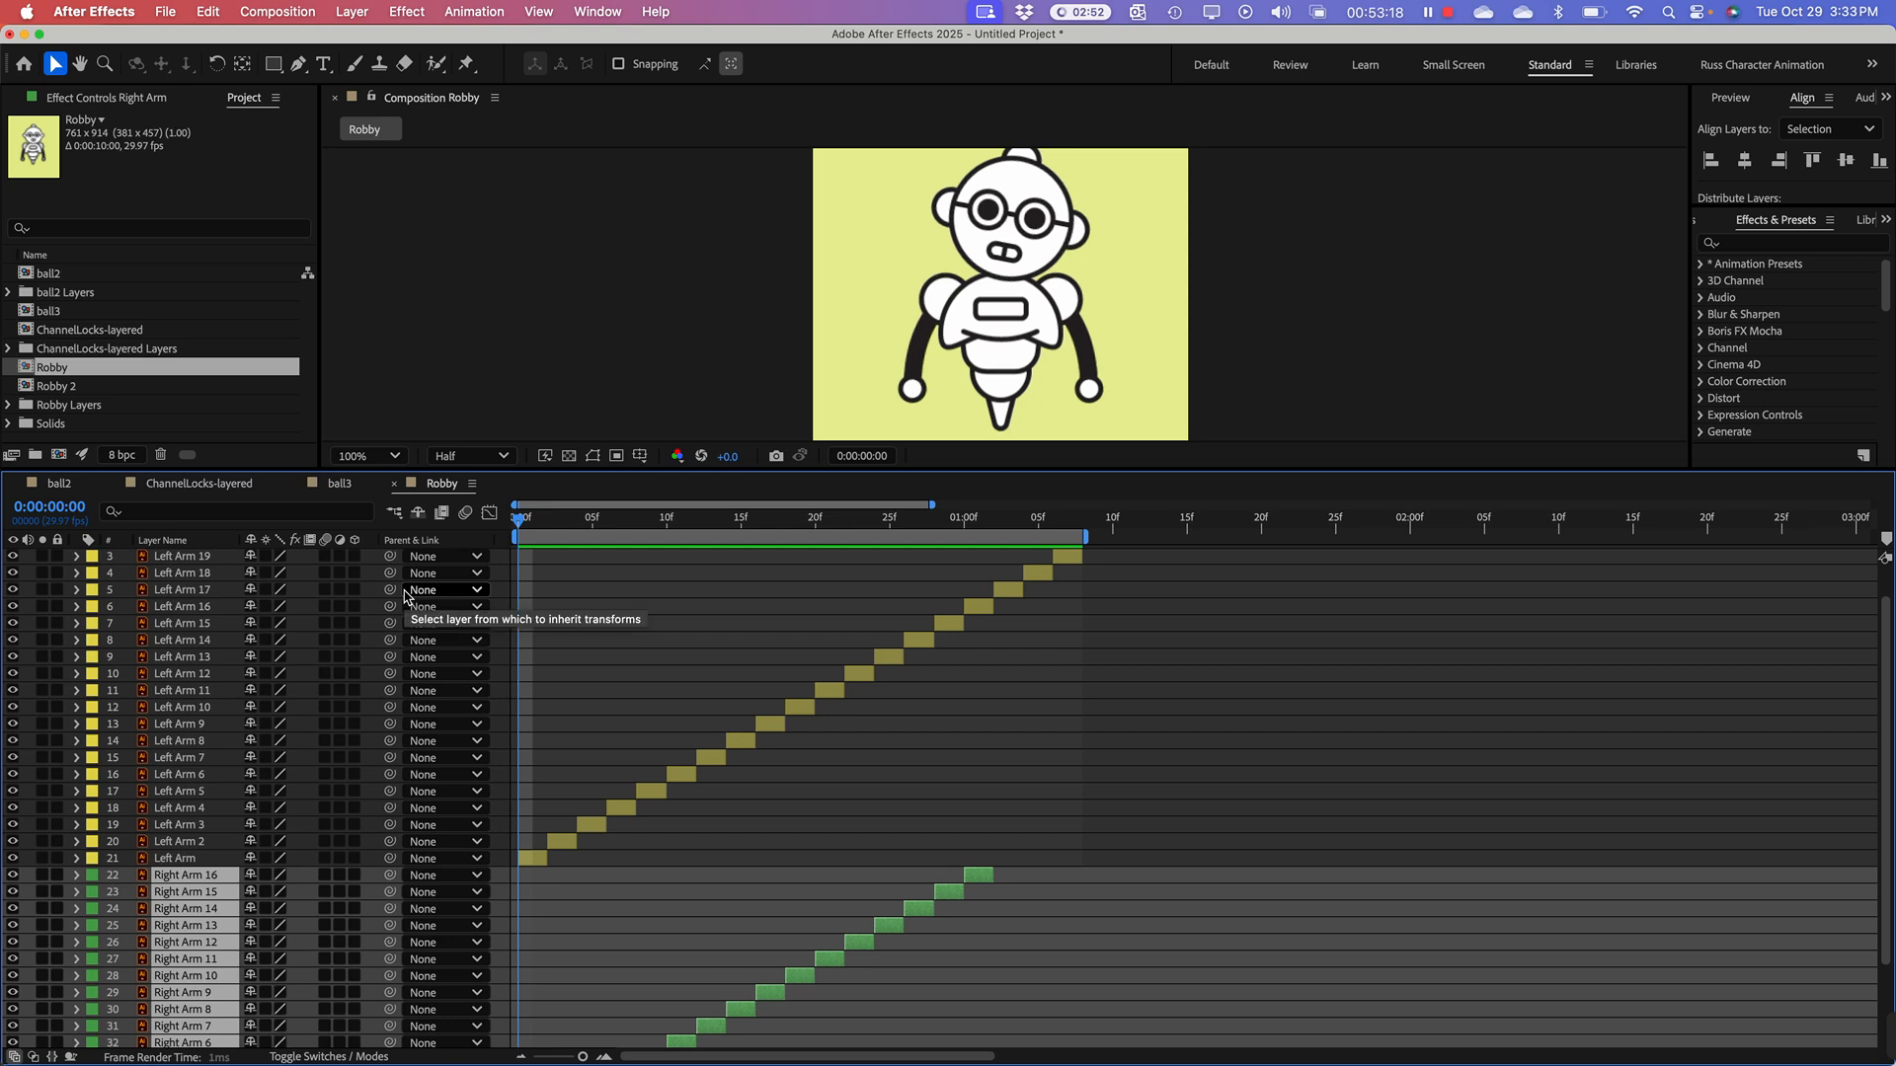
pyautogui.press('space')
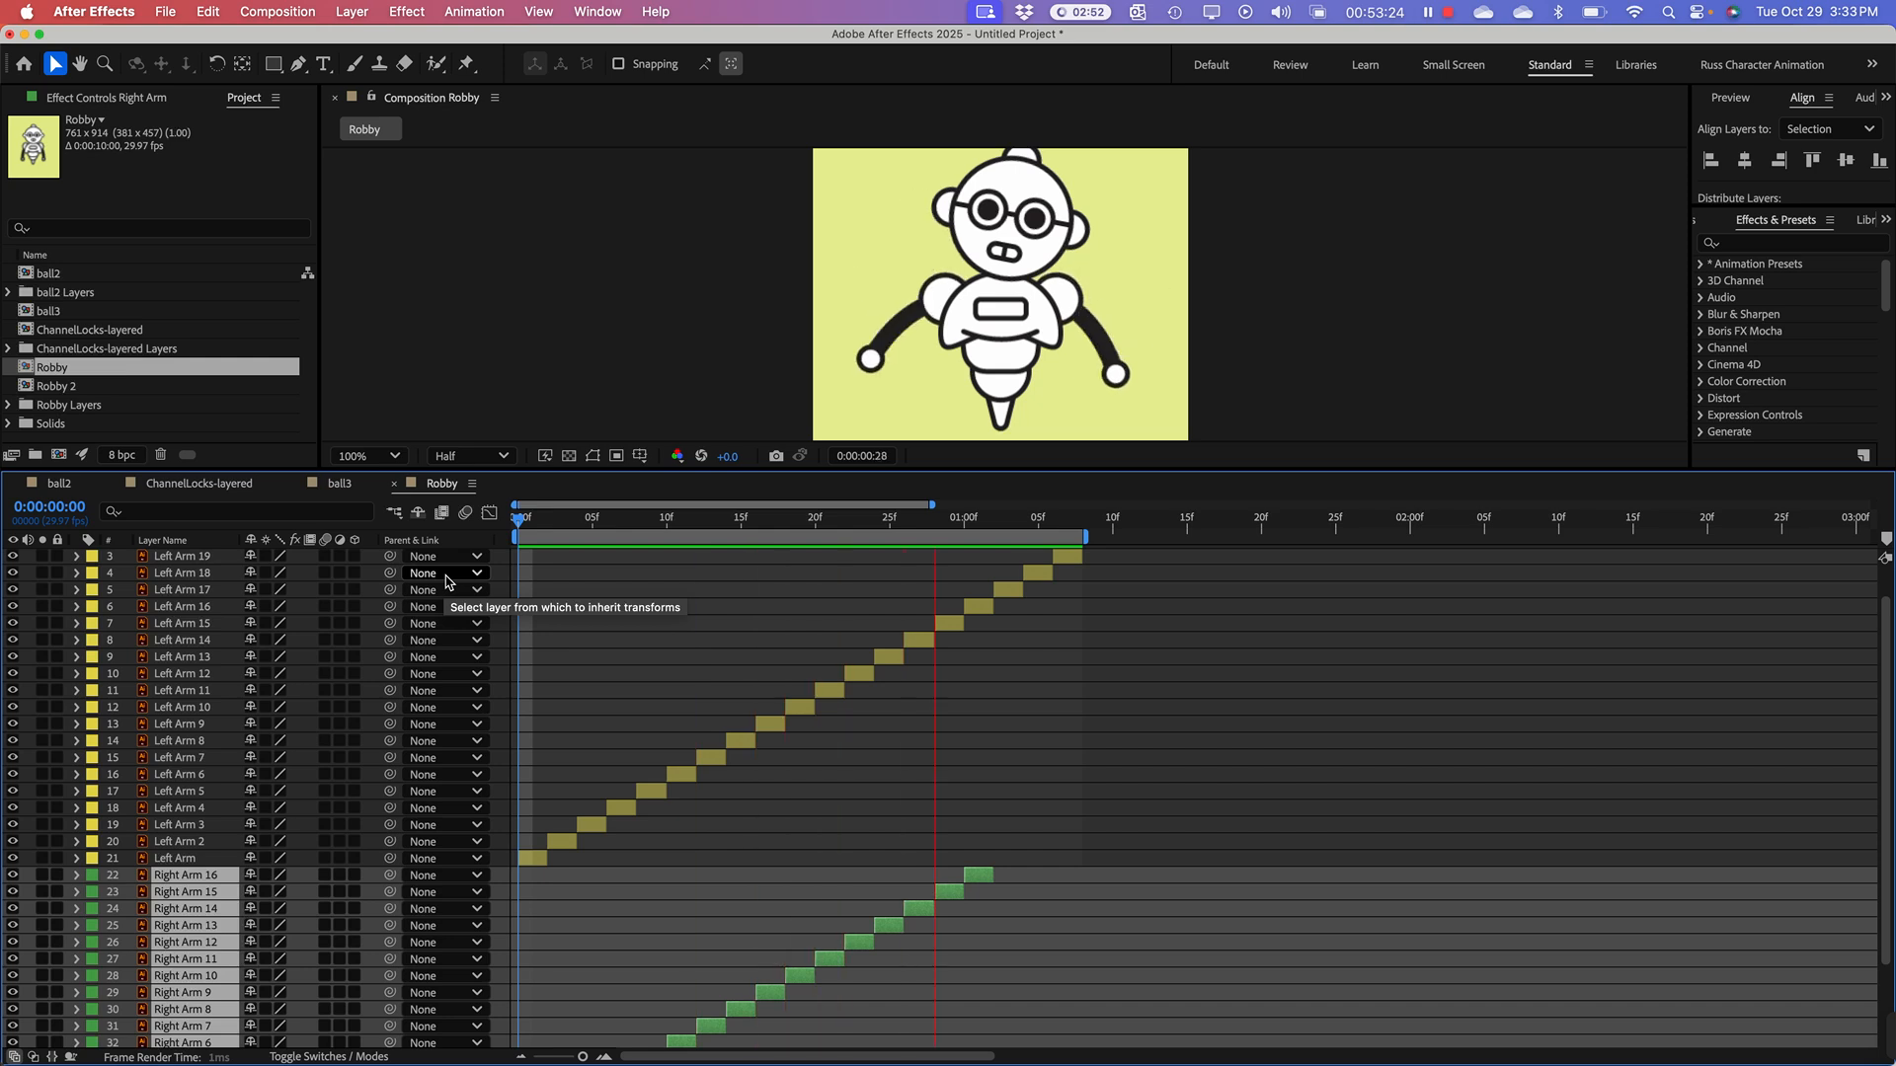
pyautogui.press('space')
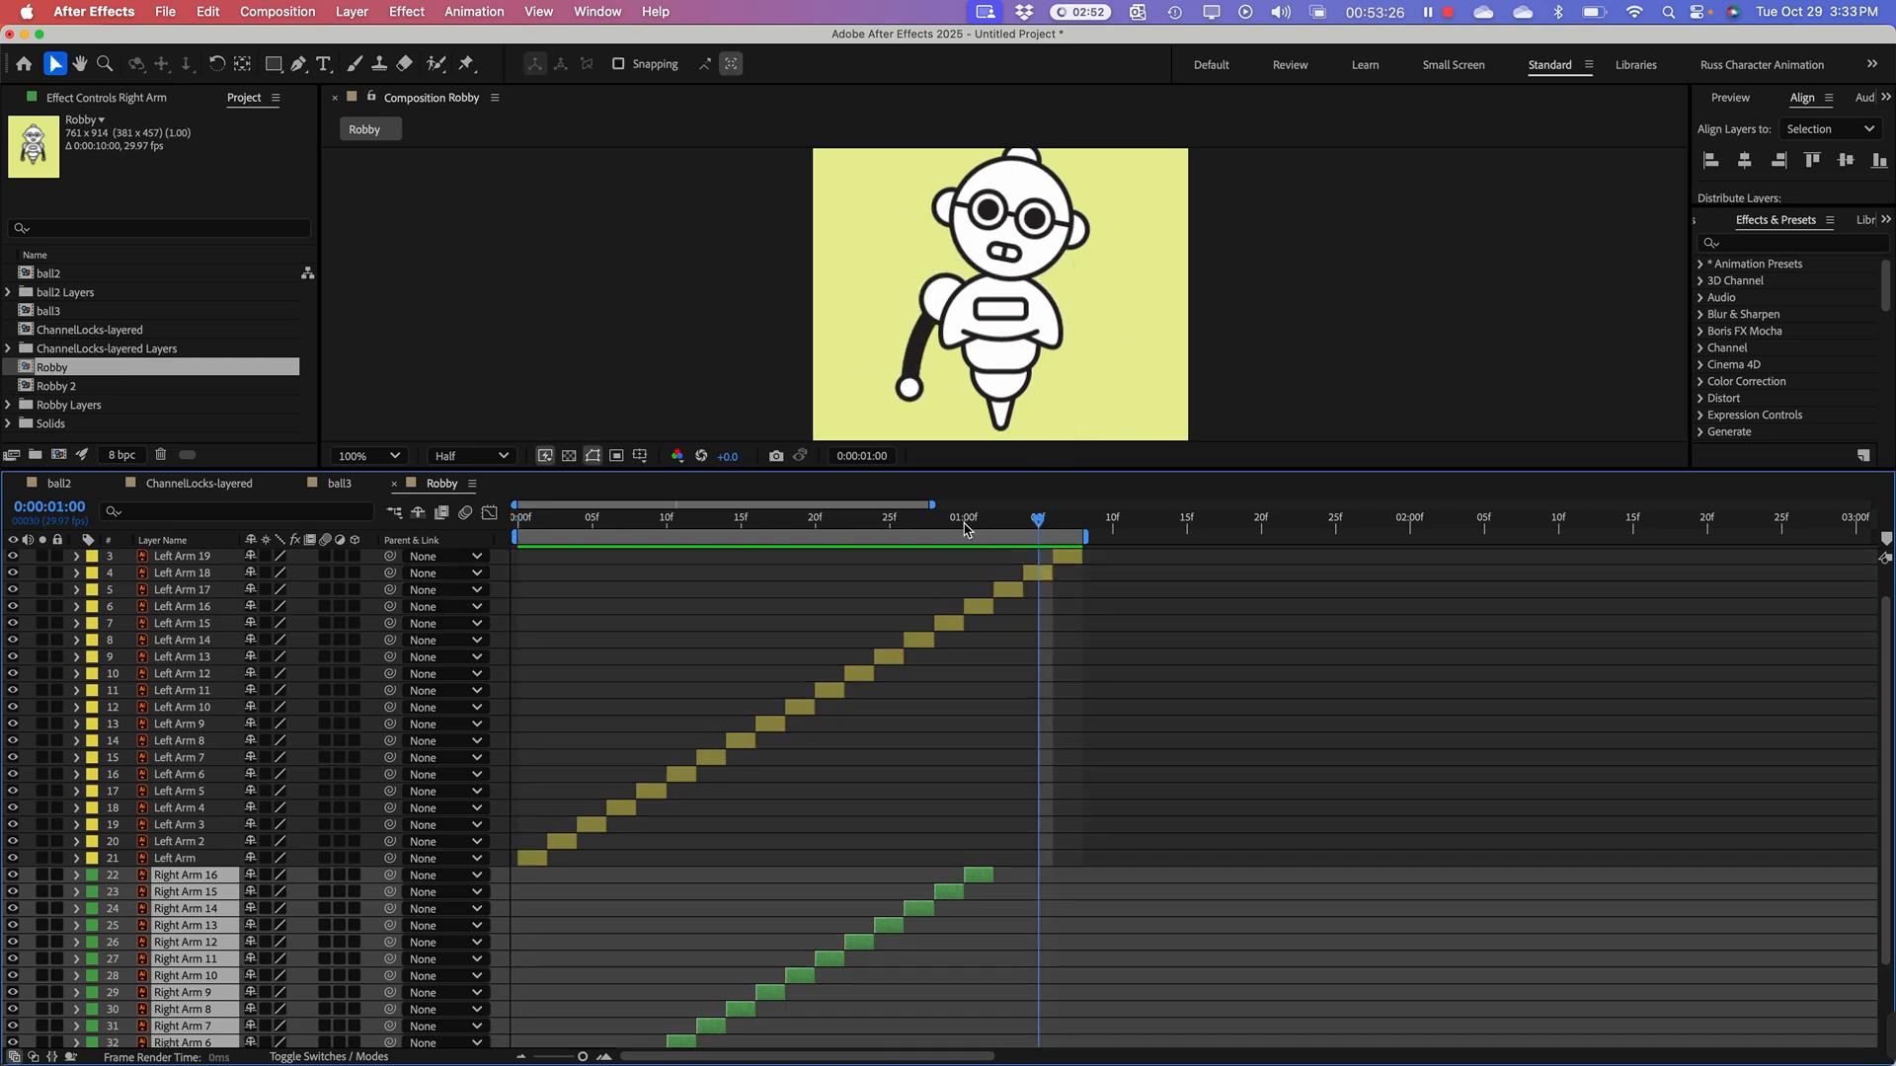
# Step: Extend only the Right Arm 16 layer's out point to match the end of the Left Arm 19 clip
pyautogui.moveTo(965, 518)
pyautogui.mouseDown()
pyautogui.moveTo(902, 516)
pyautogui.moveTo(948, 545)
pyautogui.moveTo(1037, 548)
pyautogui.moveTo(981, 553)
pyautogui.mouseUp()
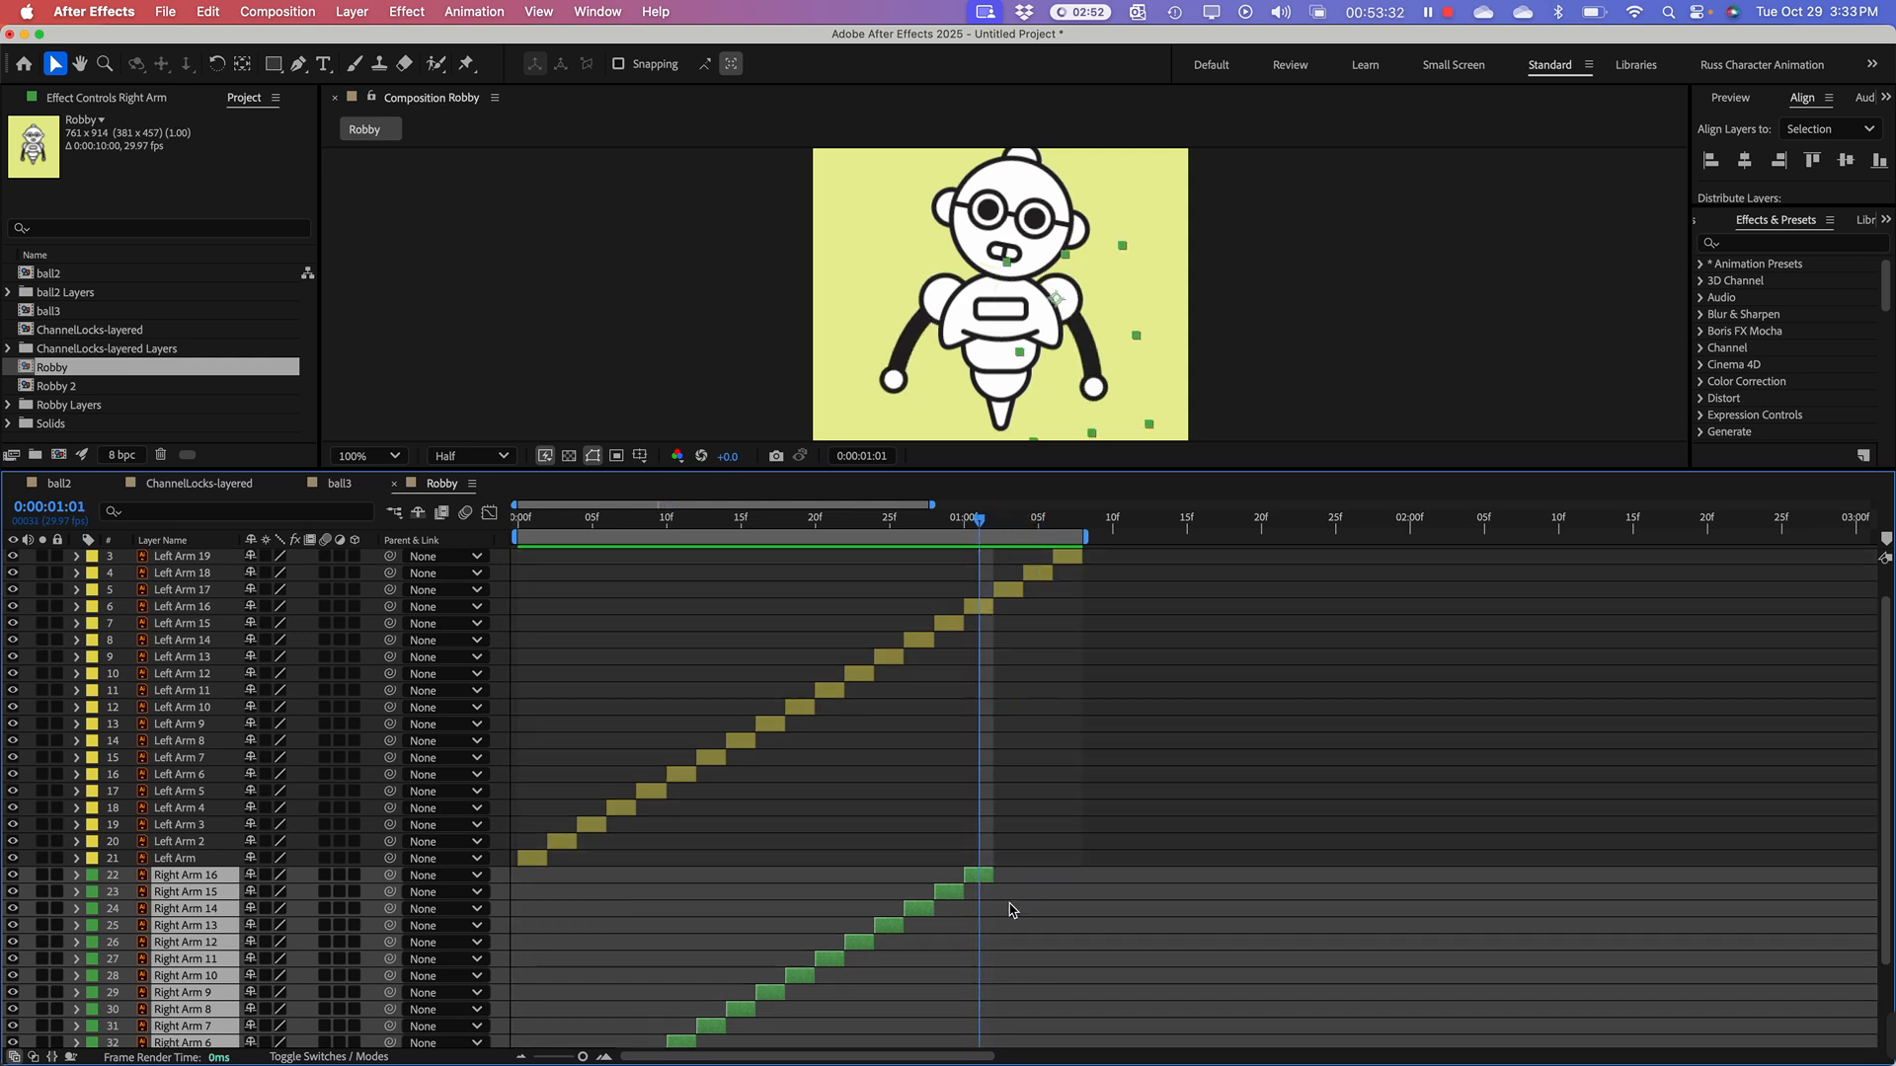
pyautogui.moveTo(996, 871); pyautogui.dragTo(1048, 870)
pyautogui.press('super+z')
pyautogui.click(1050, 866)
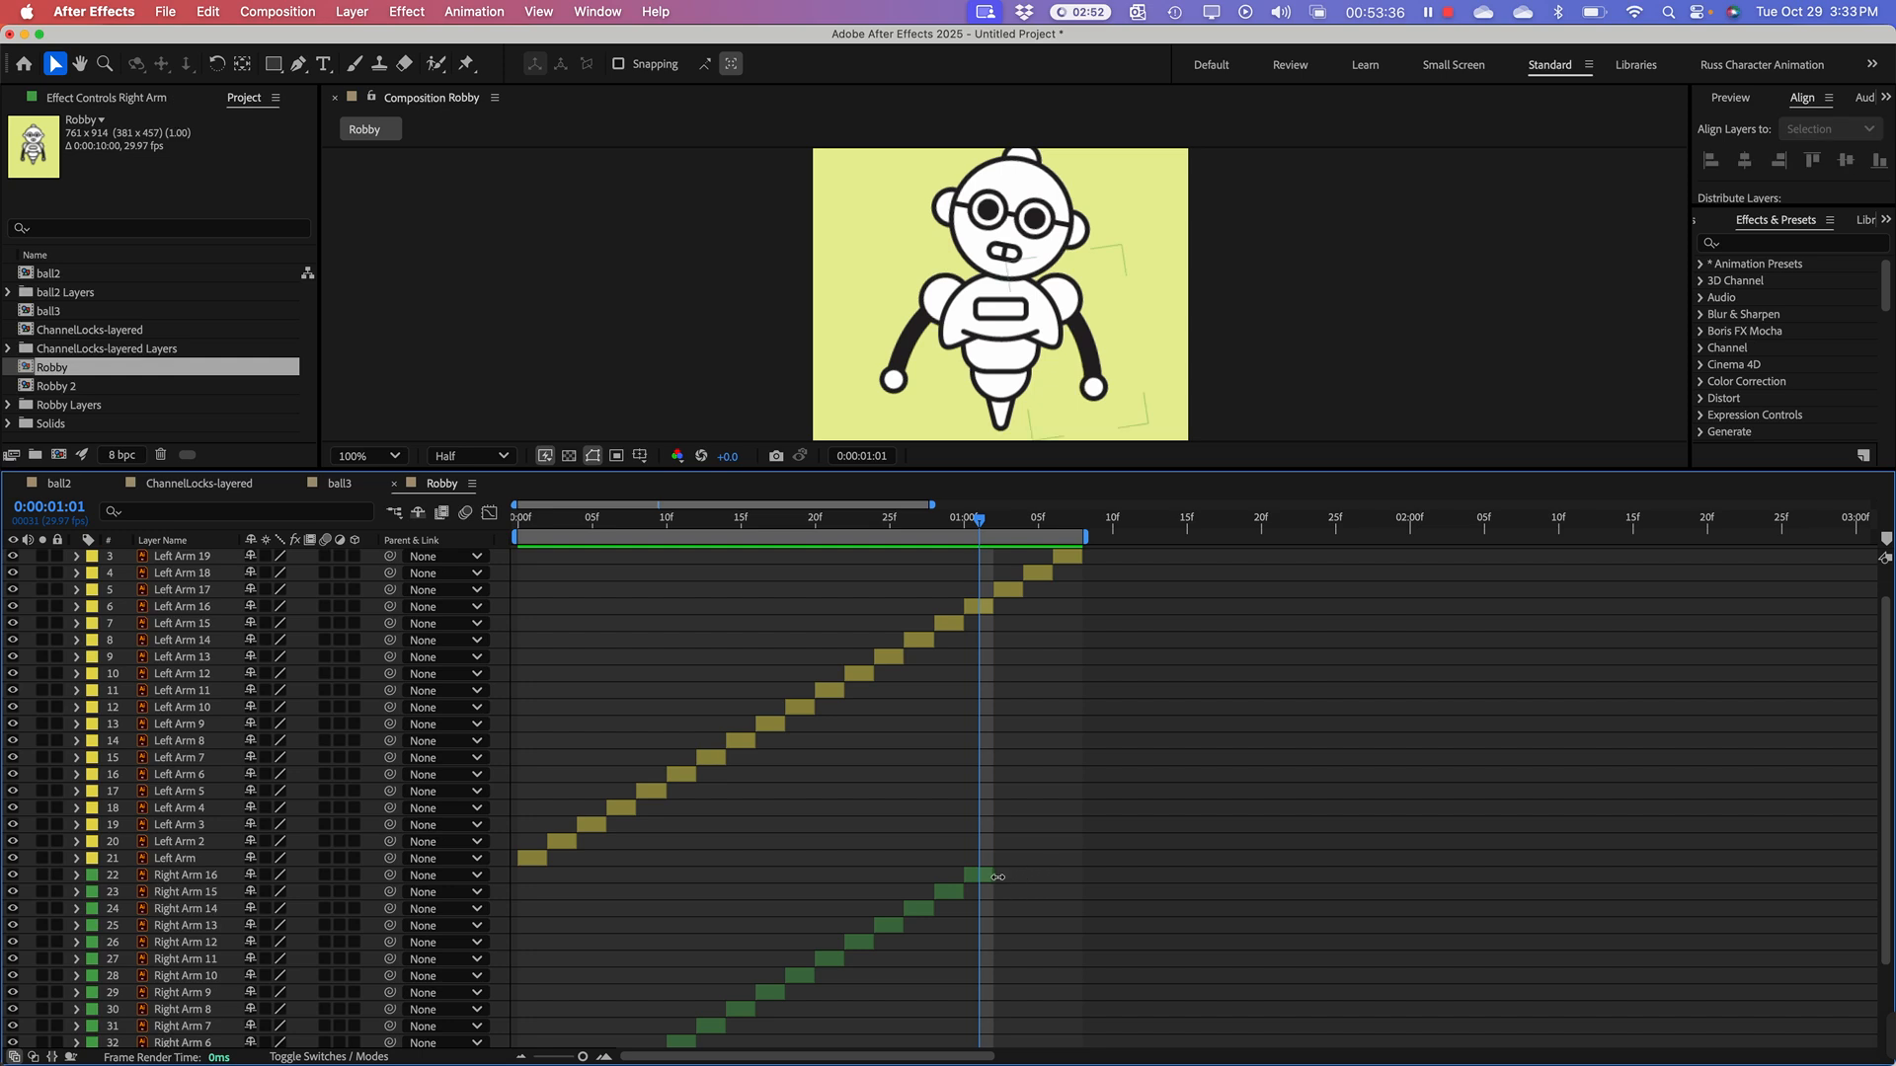
pyautogui.click(987, 875)
pyautogui.moveTo(1000, 873); pyautogui.dragTo(1084, 874)
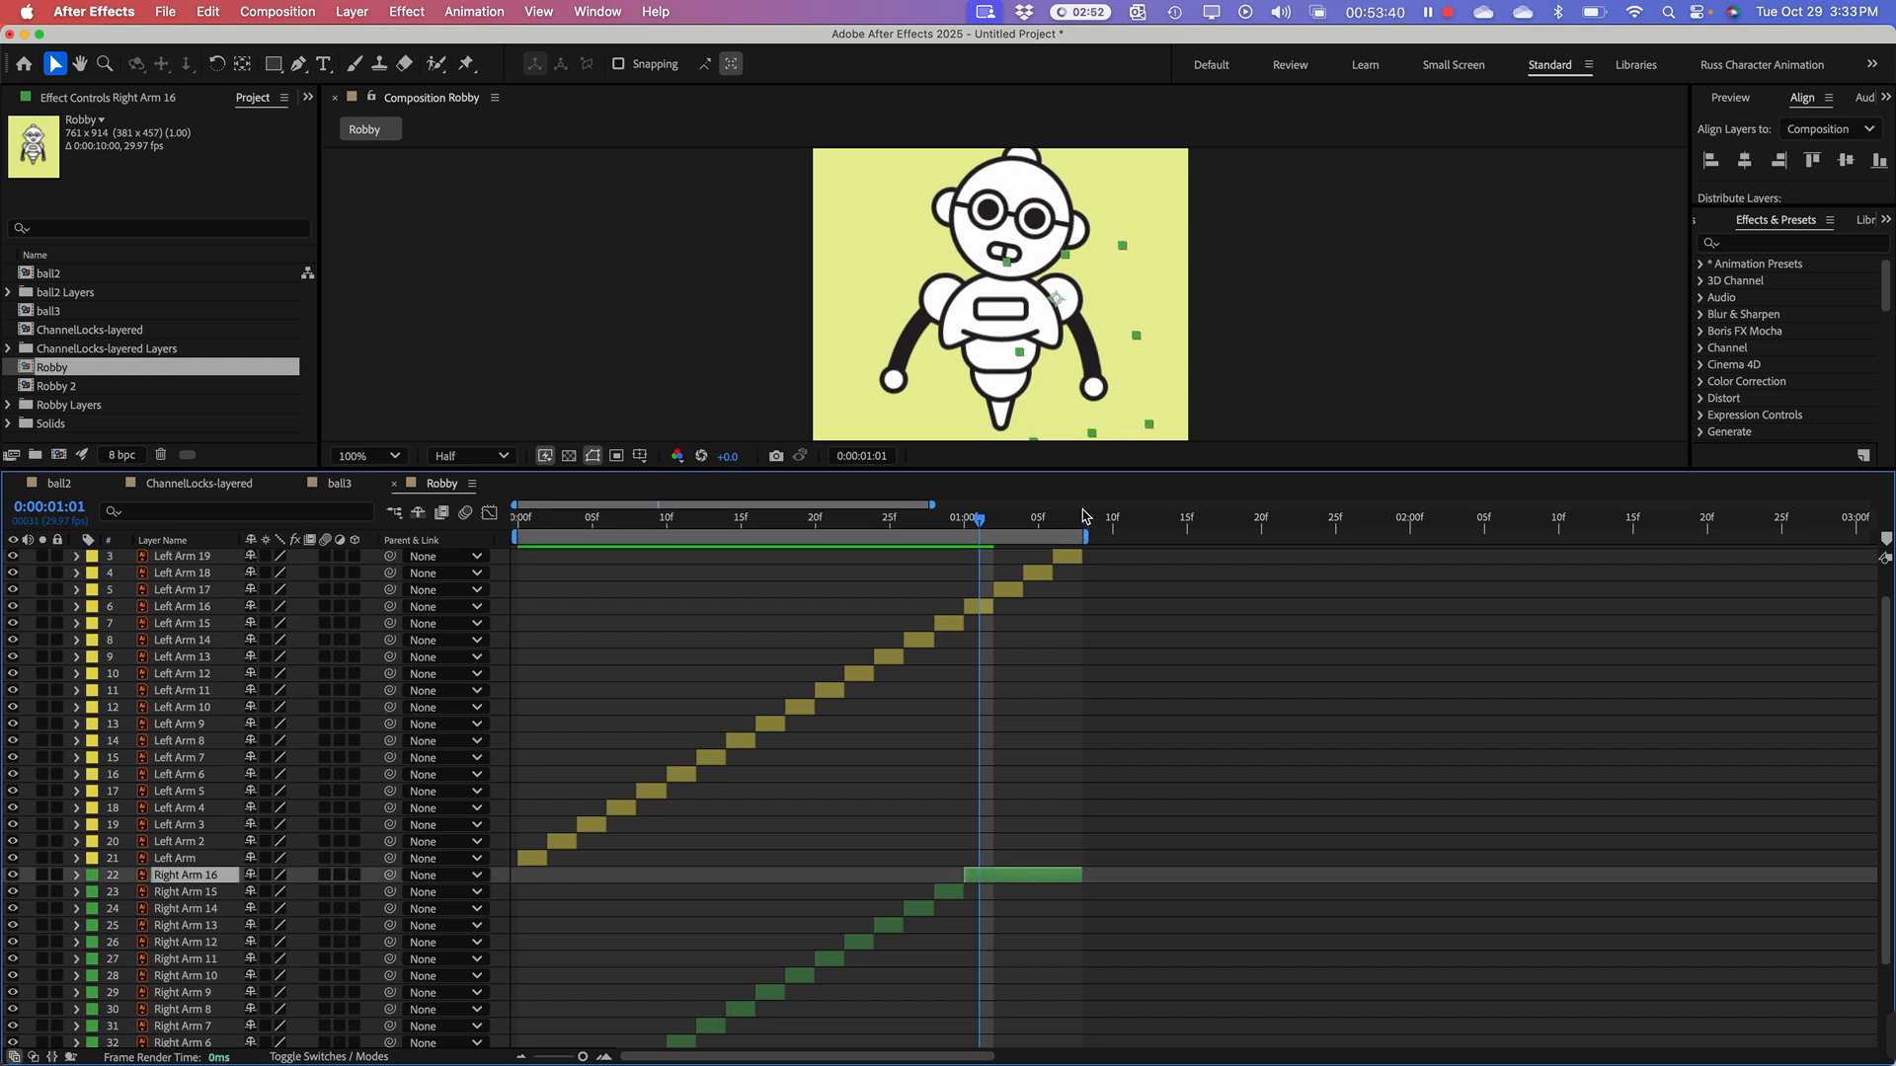
# Step: Check the end of the arm clips, then return to 0:00:00:00 and play back the Robby animation
pyautogui.click(1082, 523)
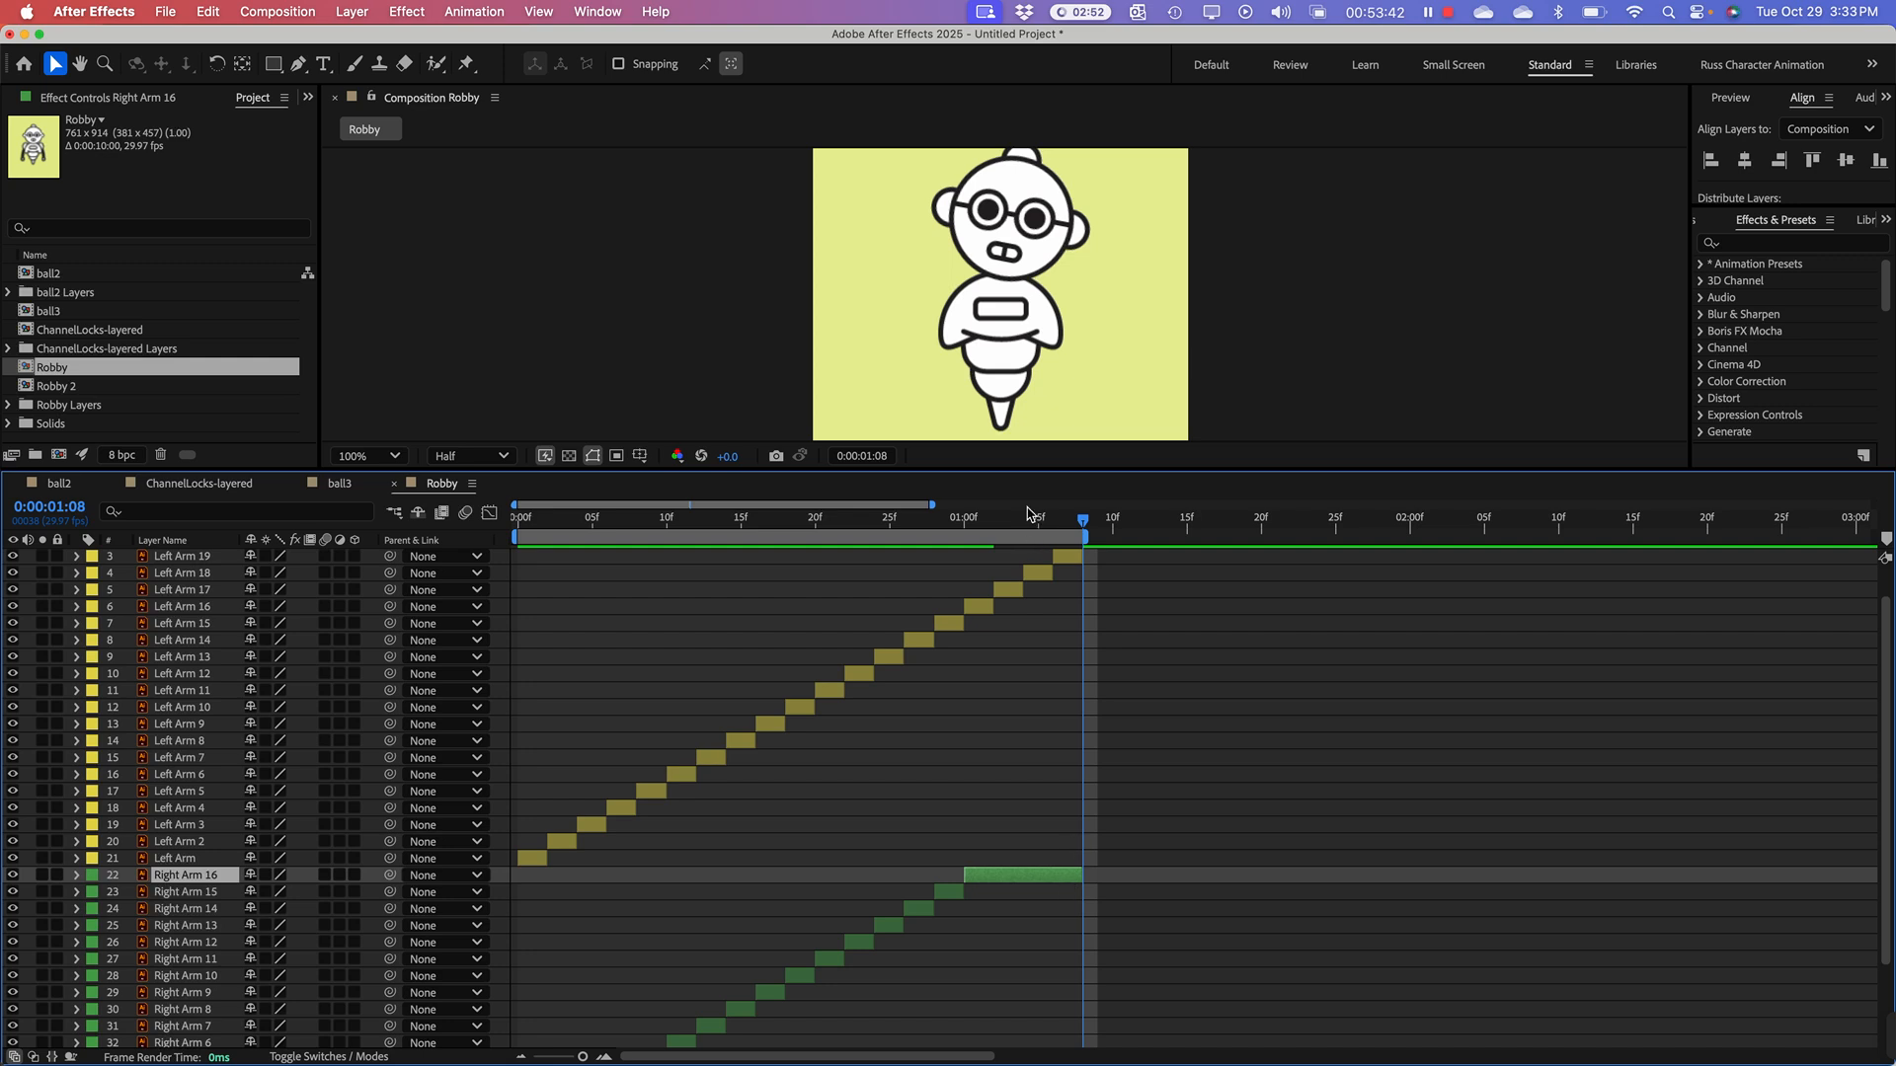
pyautogui.moveTo(1085, 530); pyautogui.dragTo(518, 524)
pyautogui.press('space')
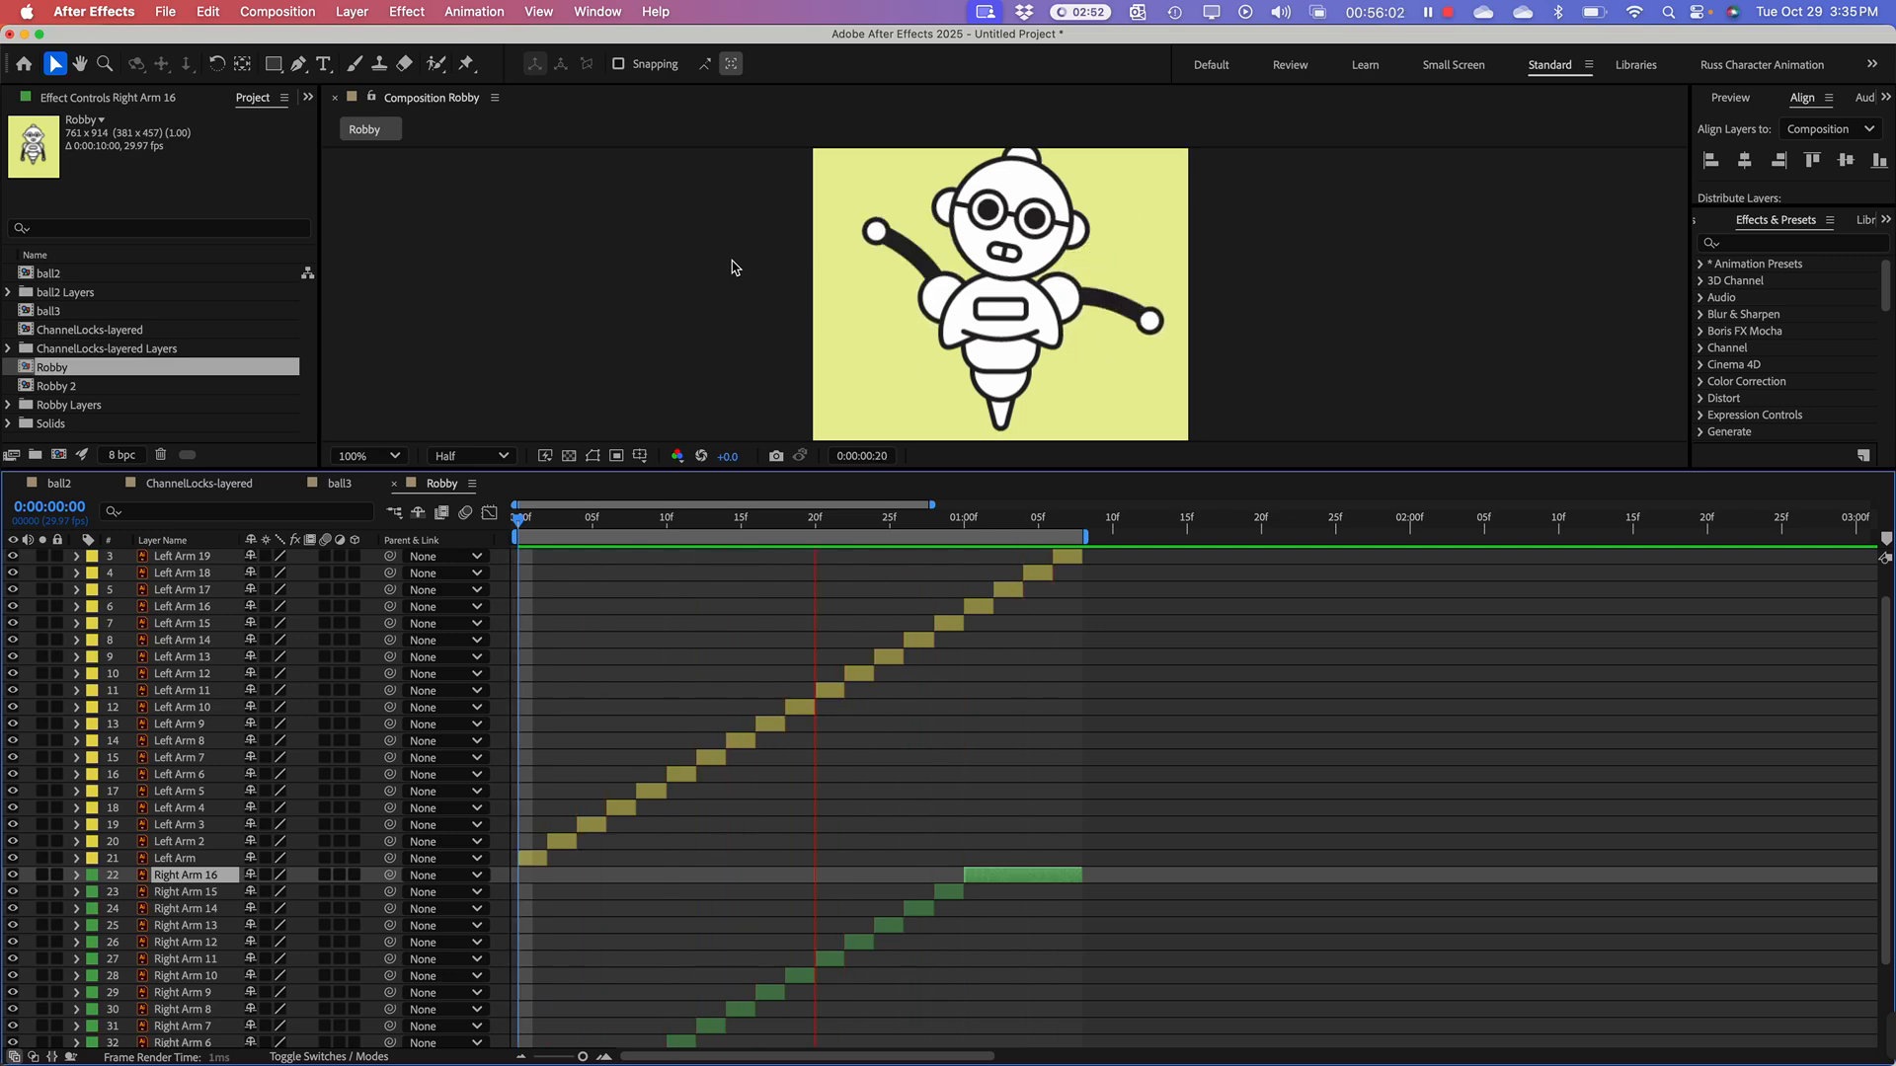
# Step: Switch to Finder and open Car.psd from the 0_day2-AE folder in Photoshop
pyautogui.press('super+Tab')
pyautogui.press('super+Tab')
pyautogui.press('super+Tab')
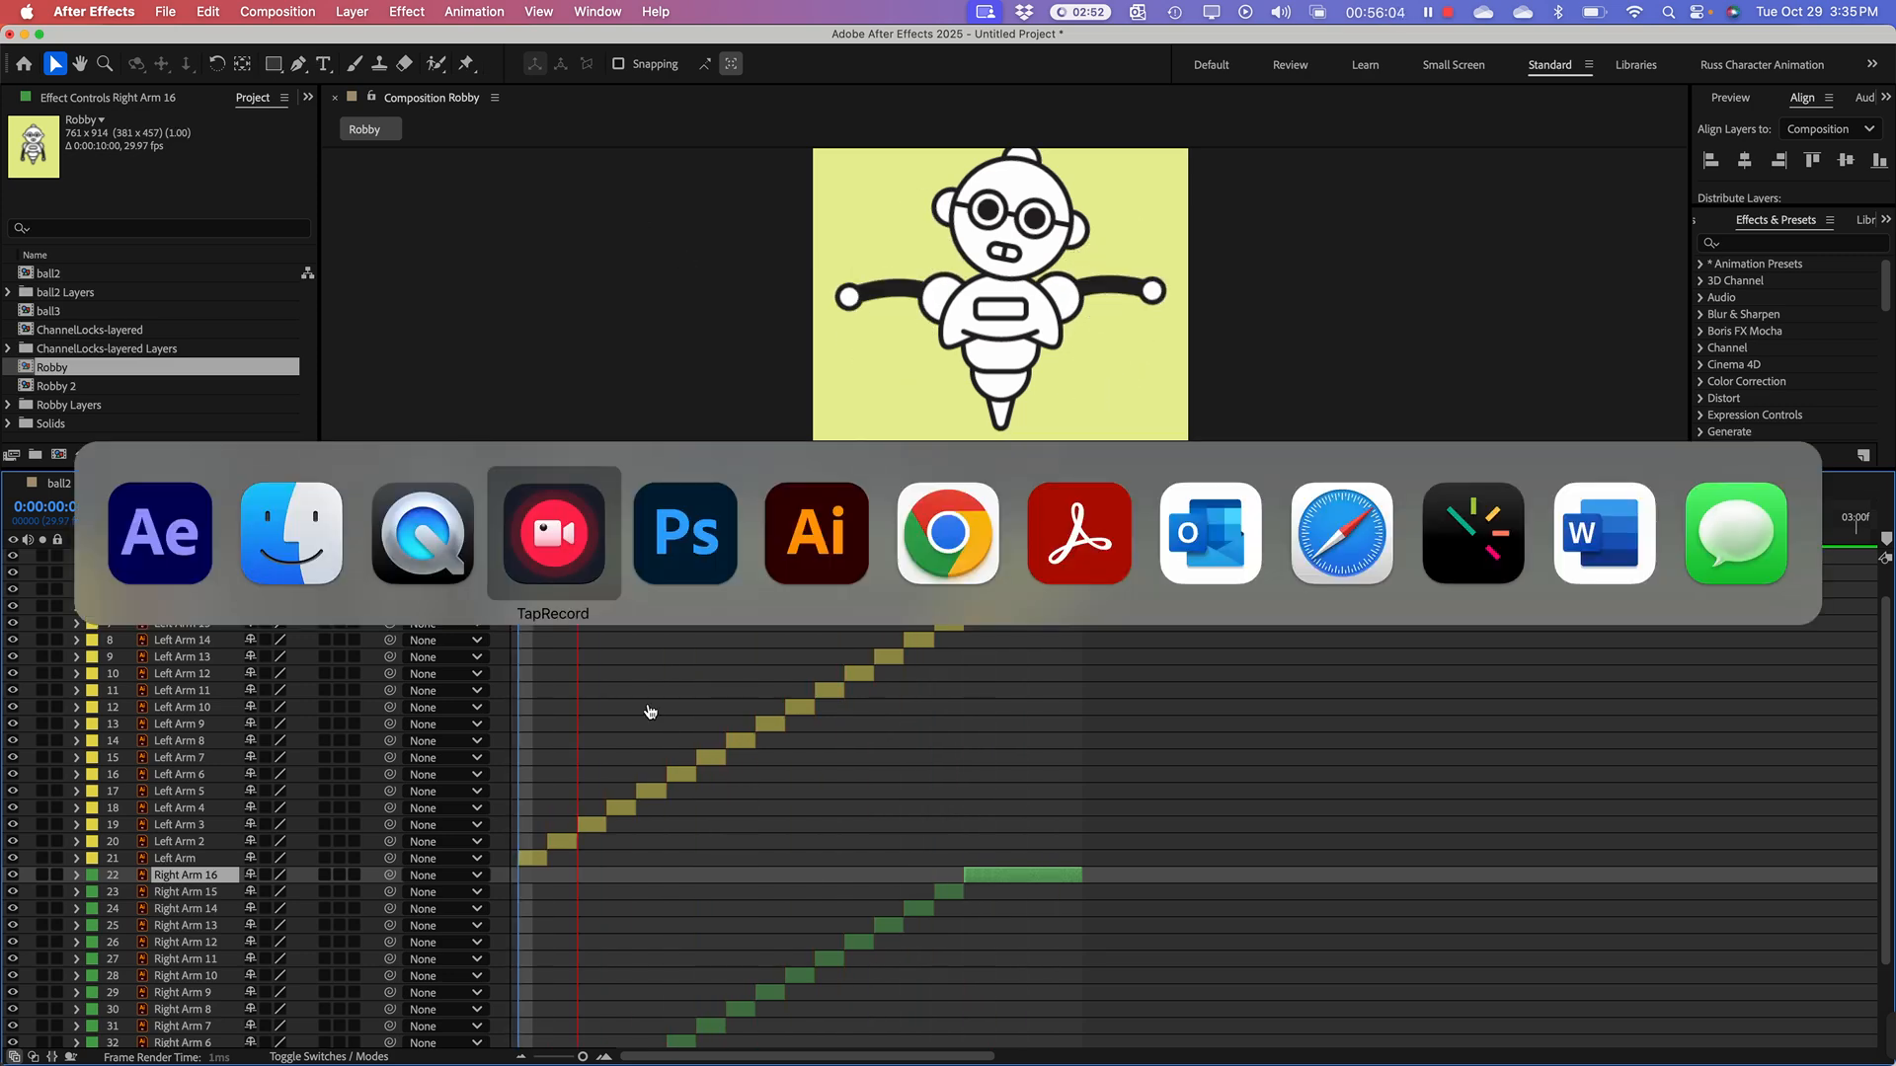
pyautogui.click(277, 592)
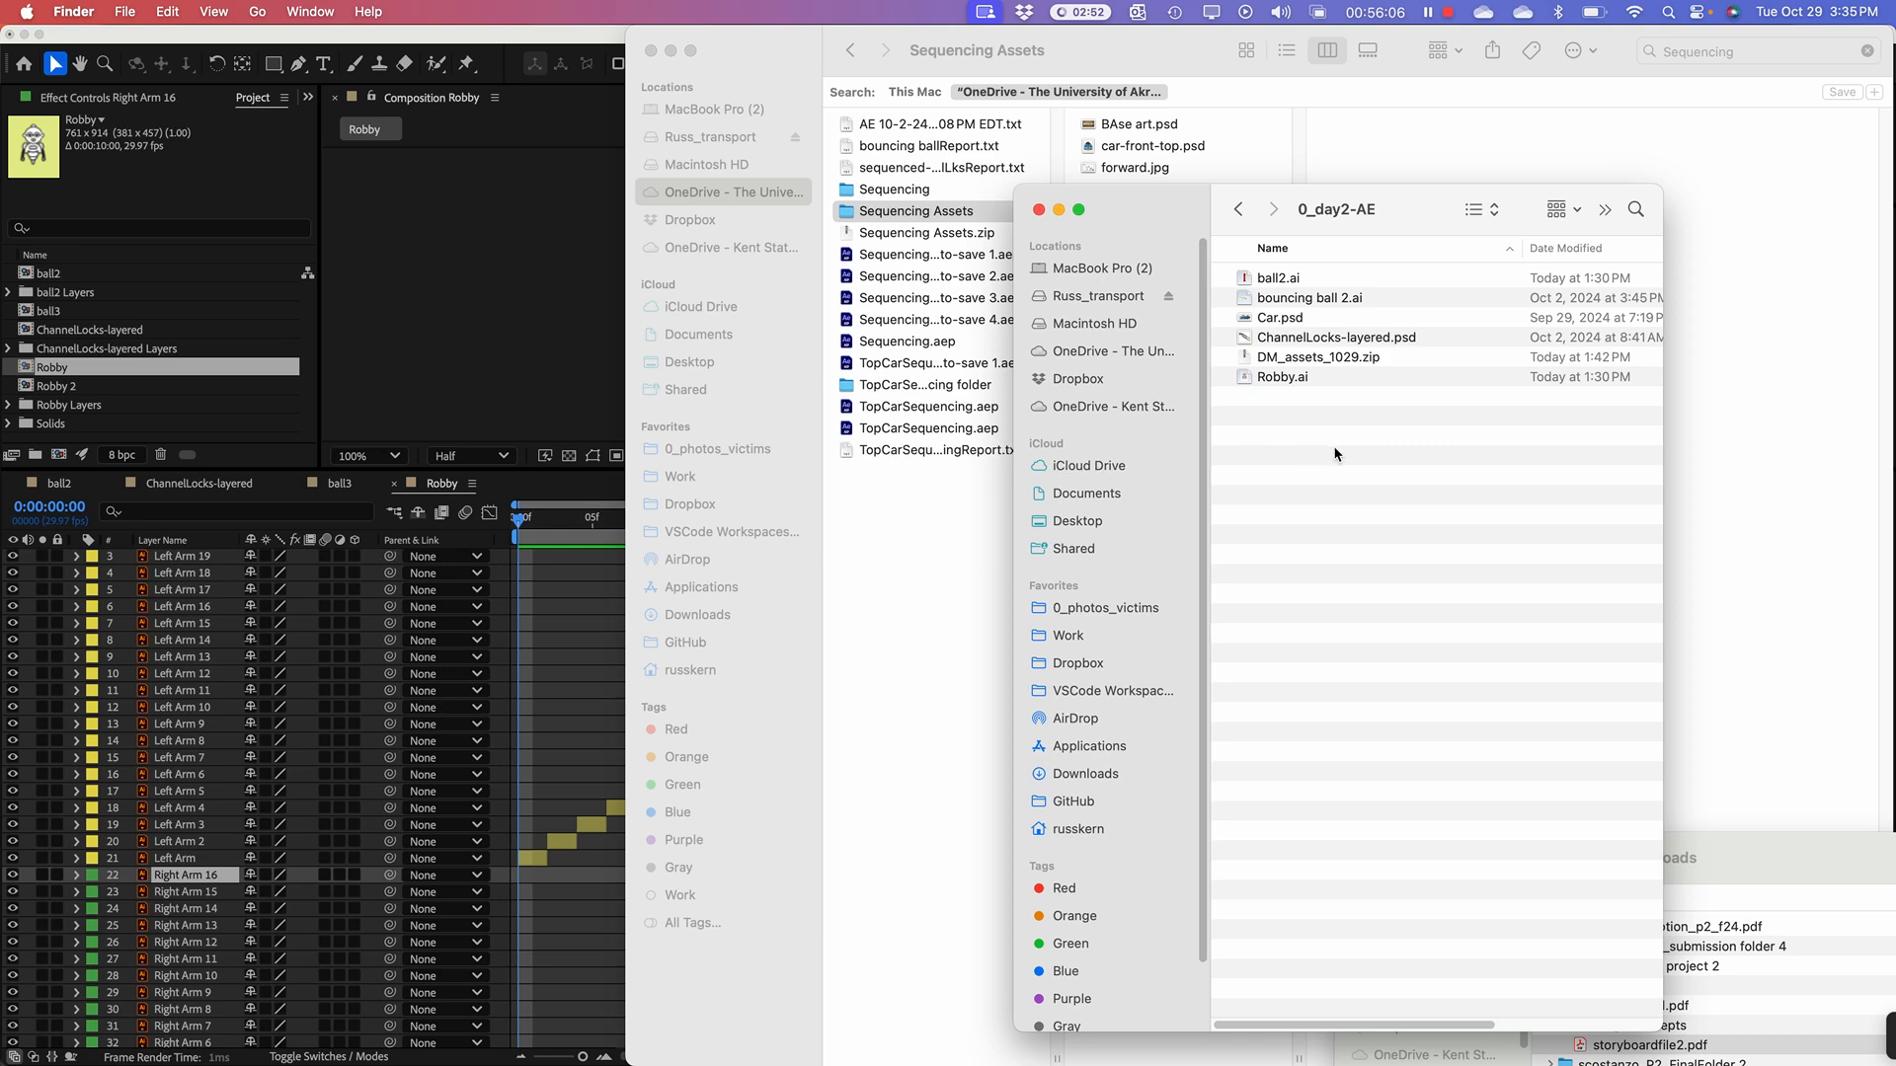
pyautogui.moveTo(1108, 210); pyautogui.dragTo(175, 181)
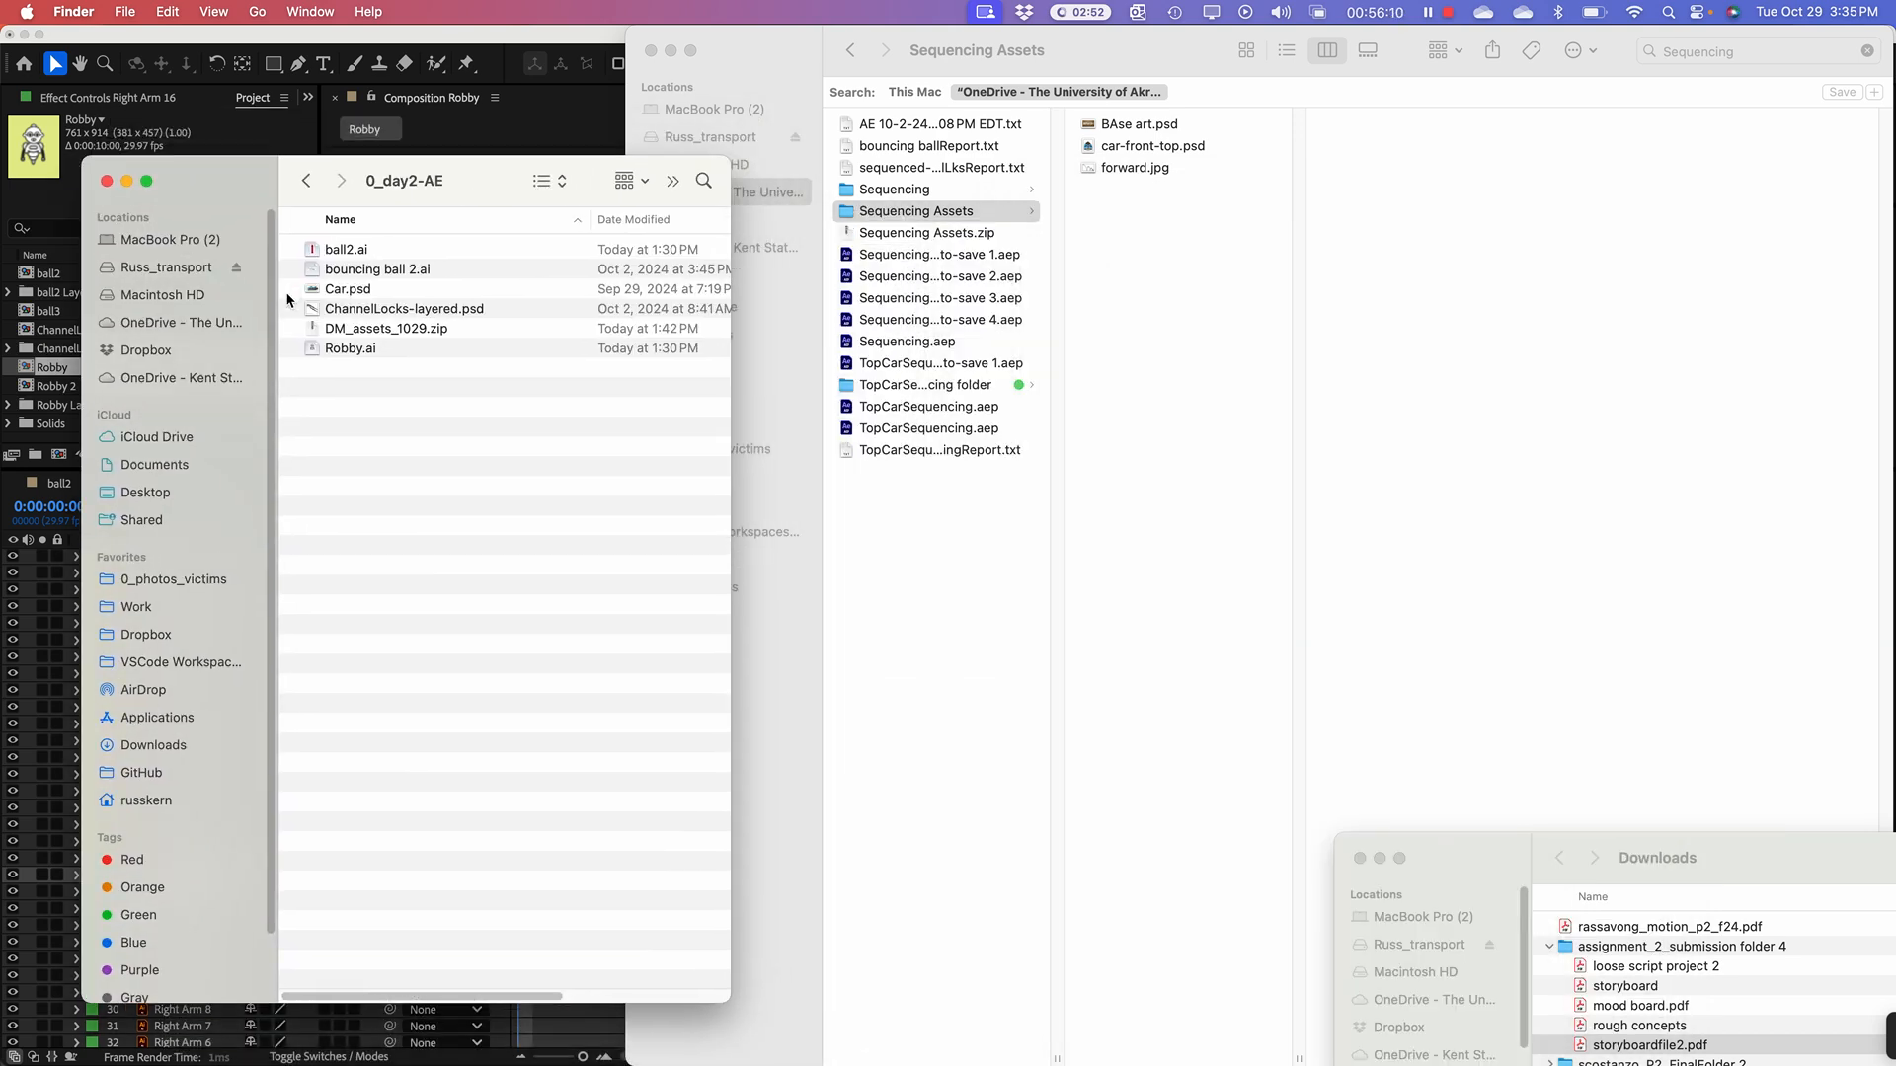
pyautogui.doubleClick(314, 290)
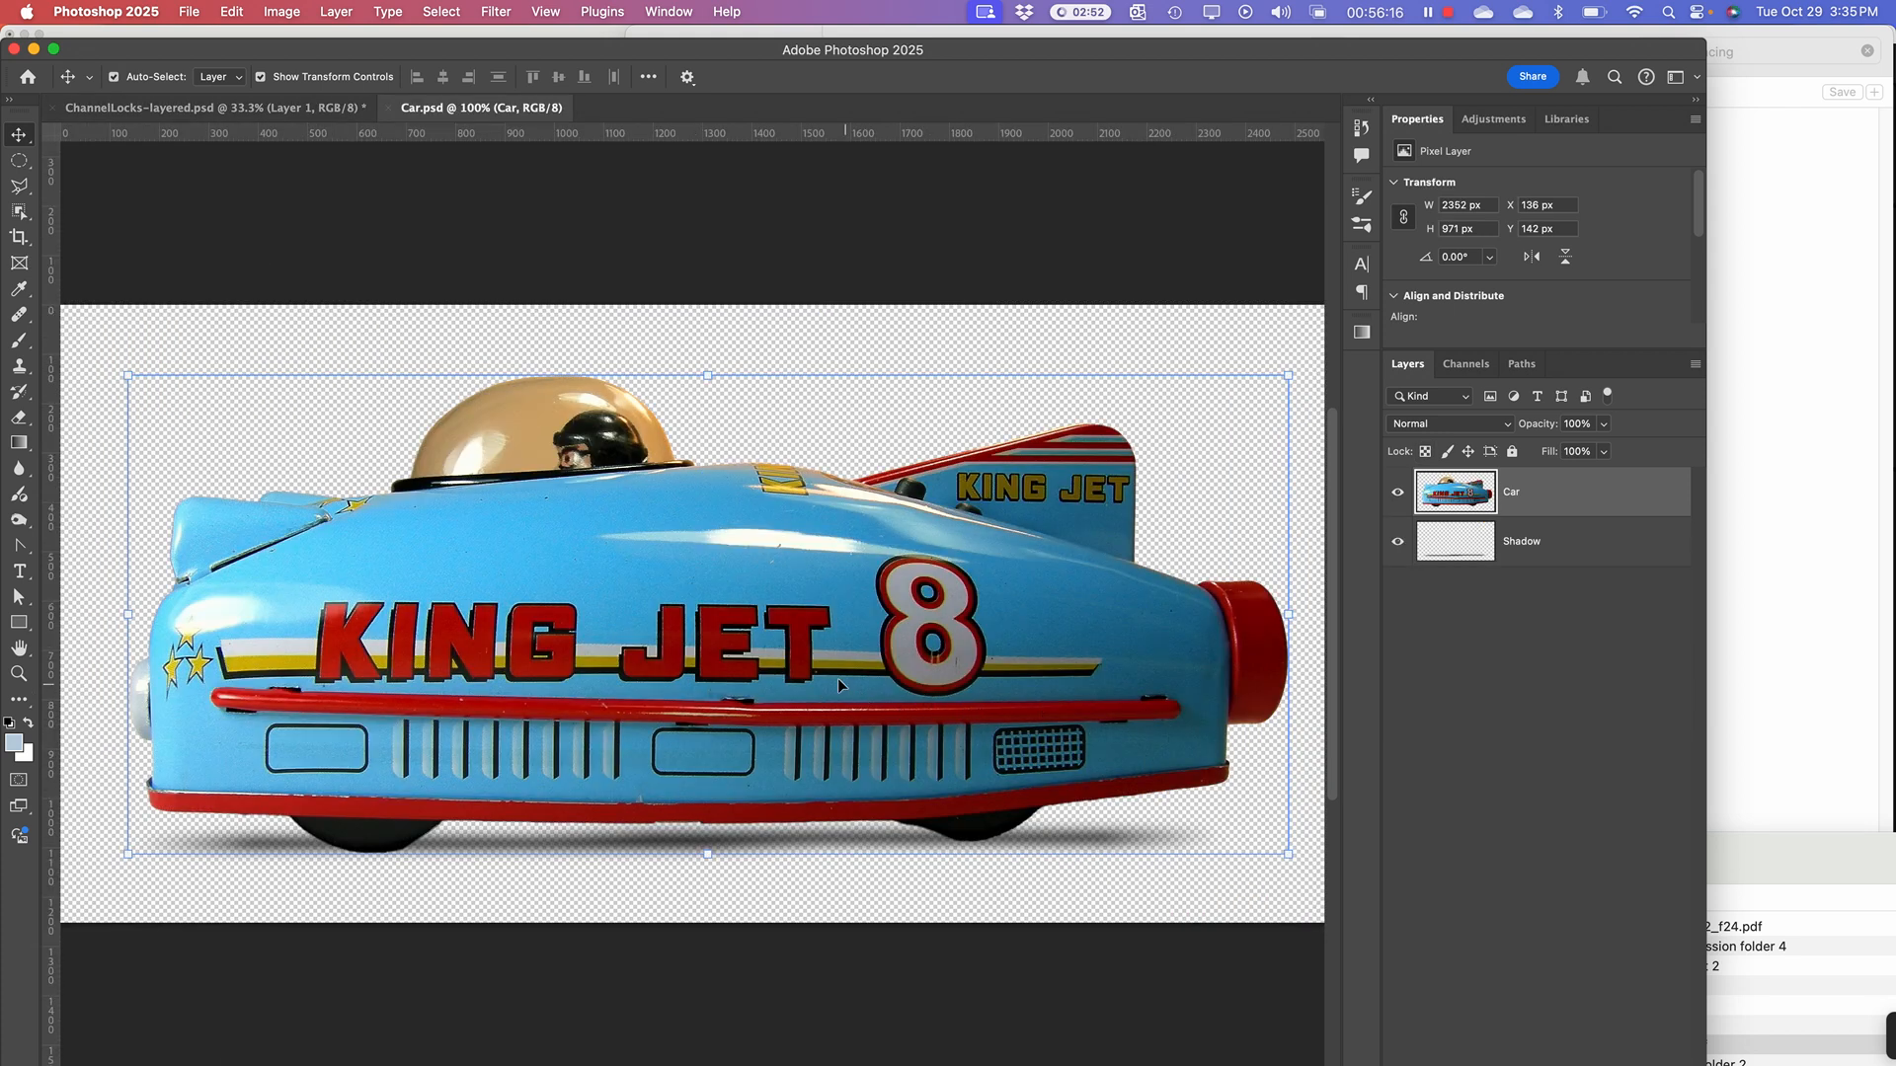
# Step: Return to Finder, reposition the 0_day2-AE window, and bring the Sequencing Assets window to the front
pyautogui.press('super+Tab')
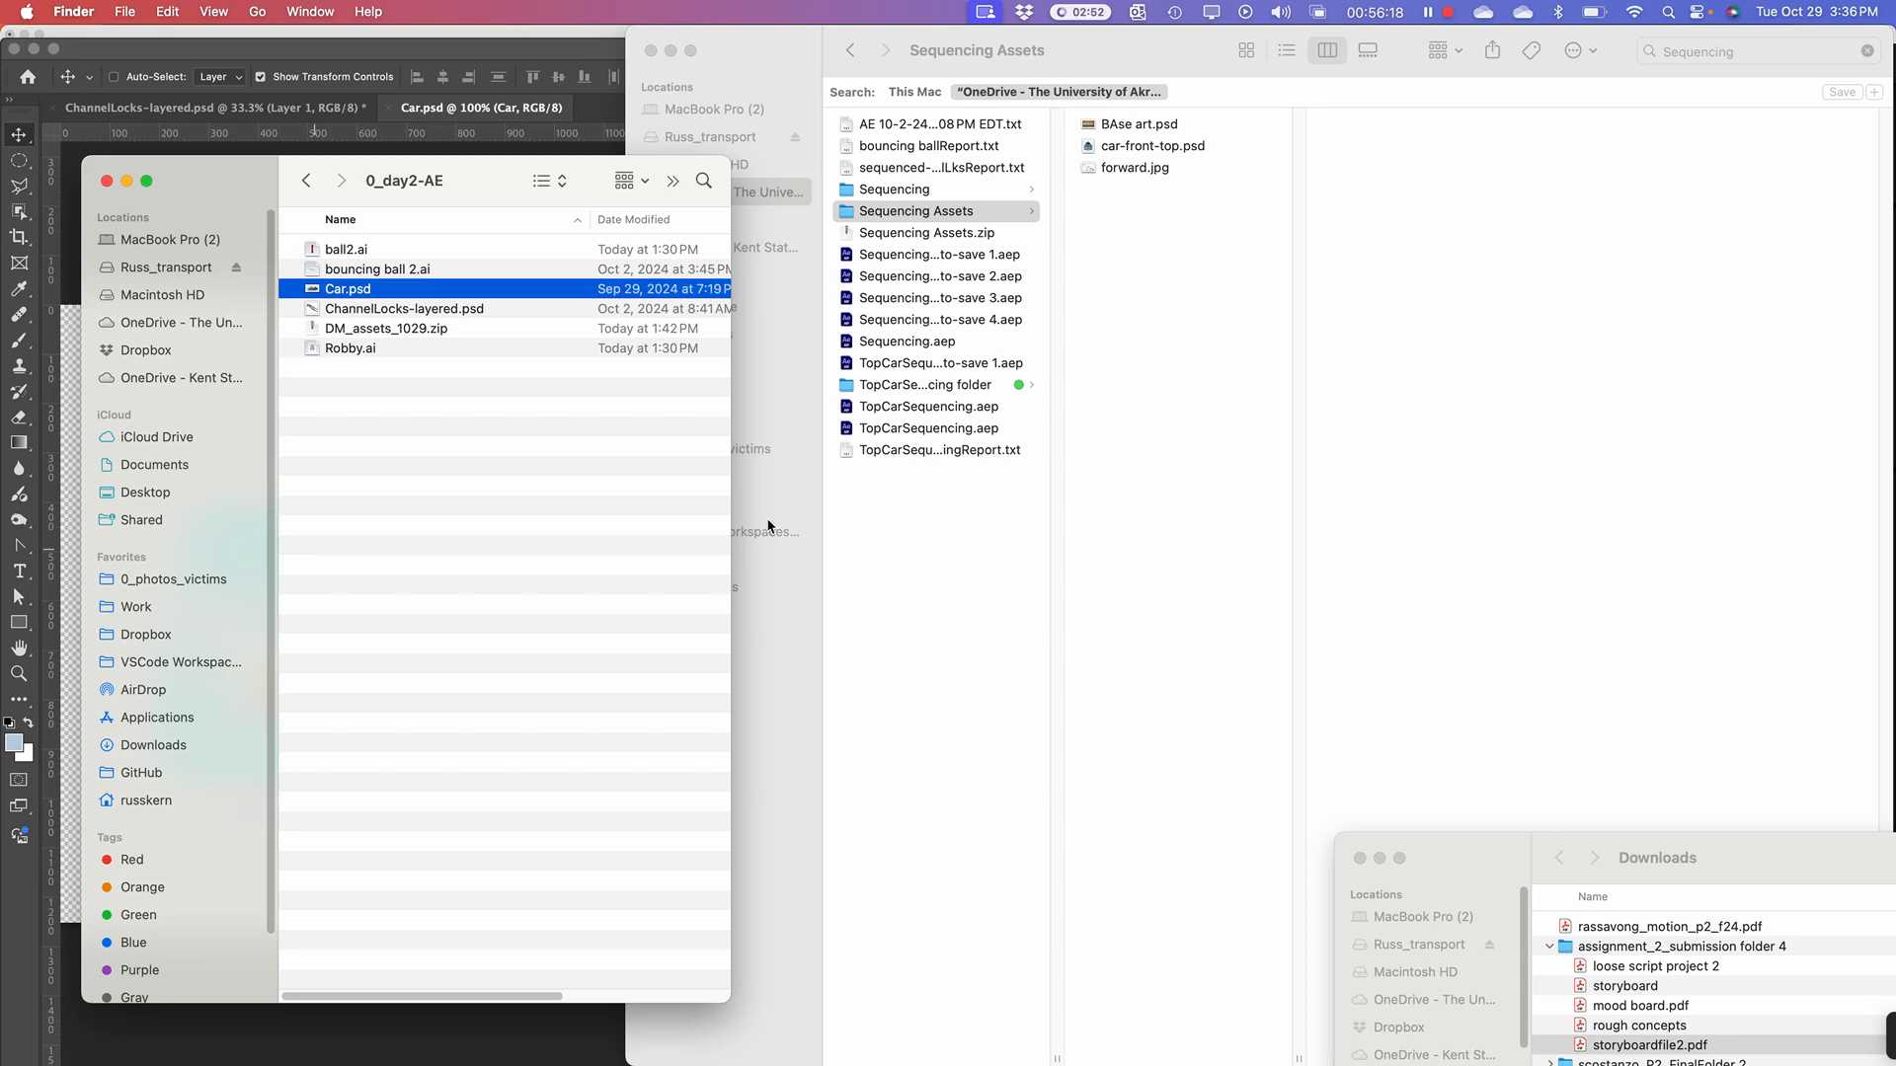
pyautogui.click(1130, 205)
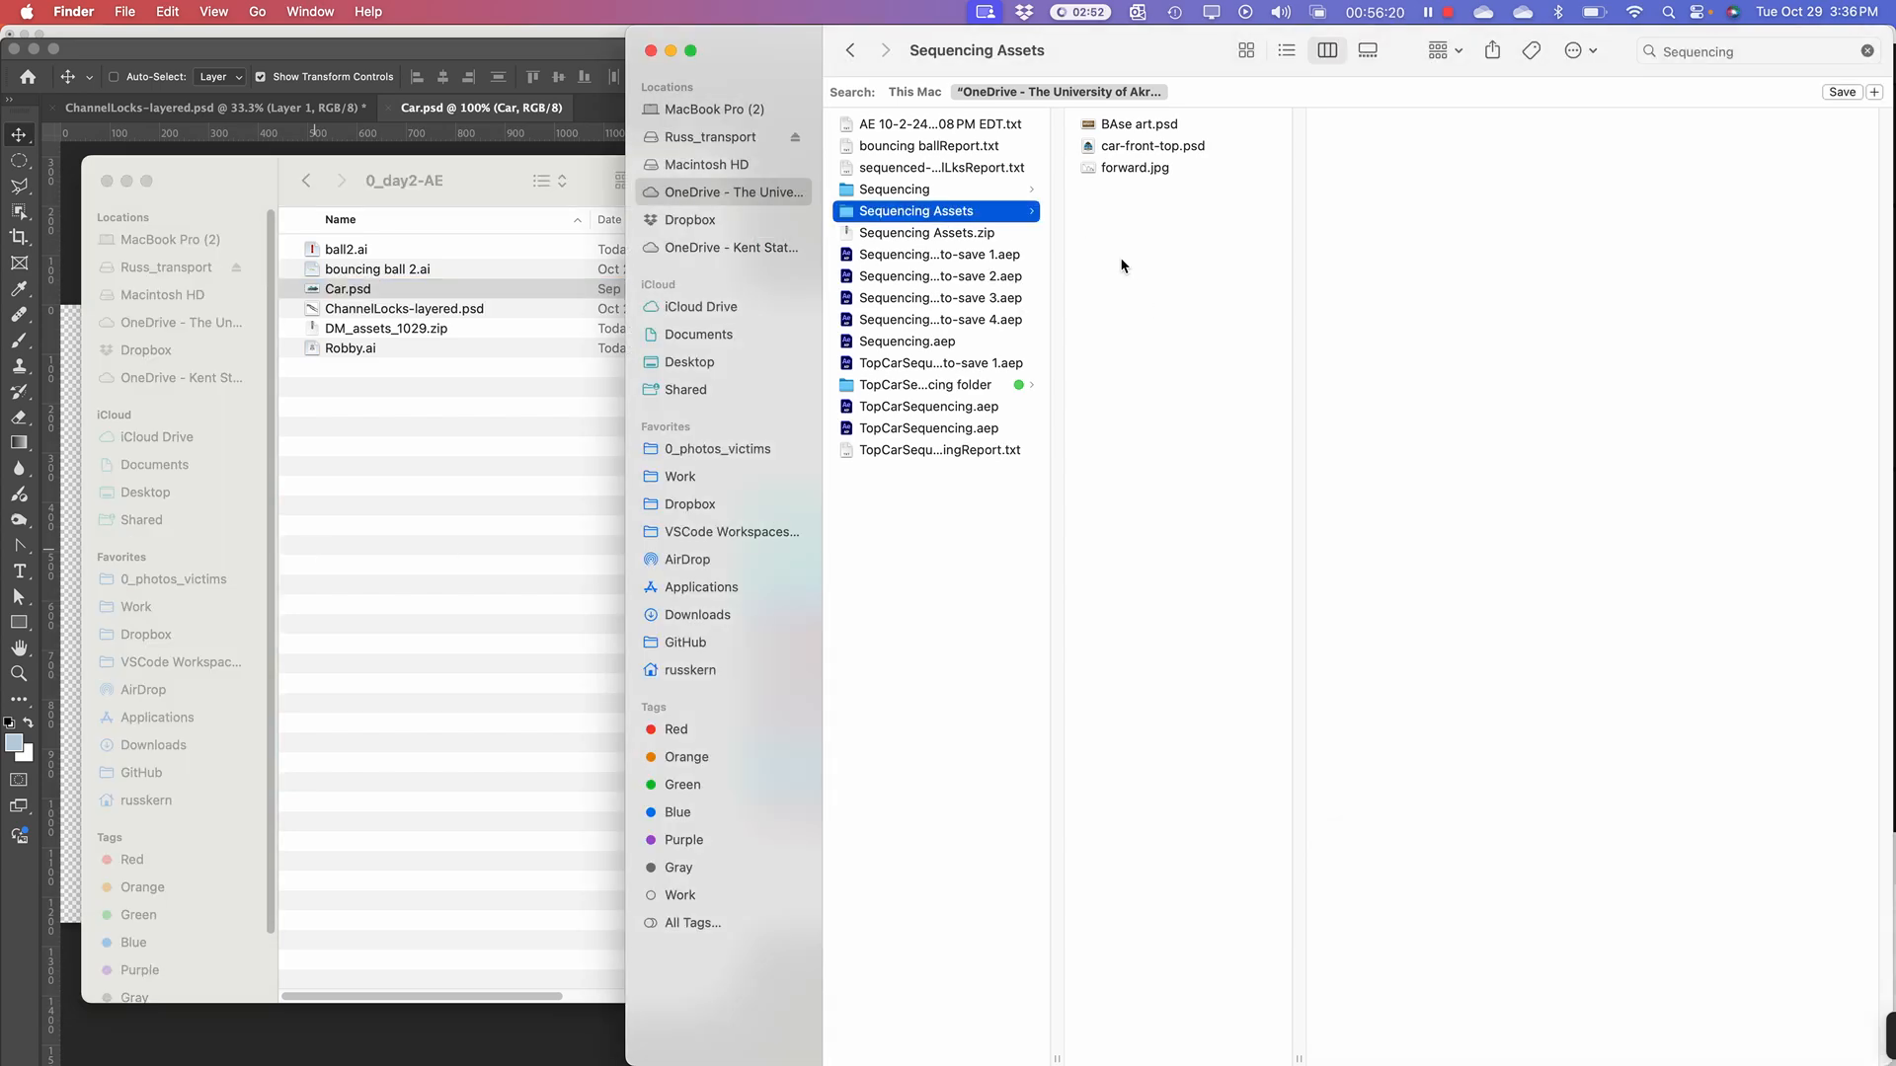
pyautogui.moveTo(212, 185); pyautogui.dragTo(535, 296)
pyautogui.click(310, 12)
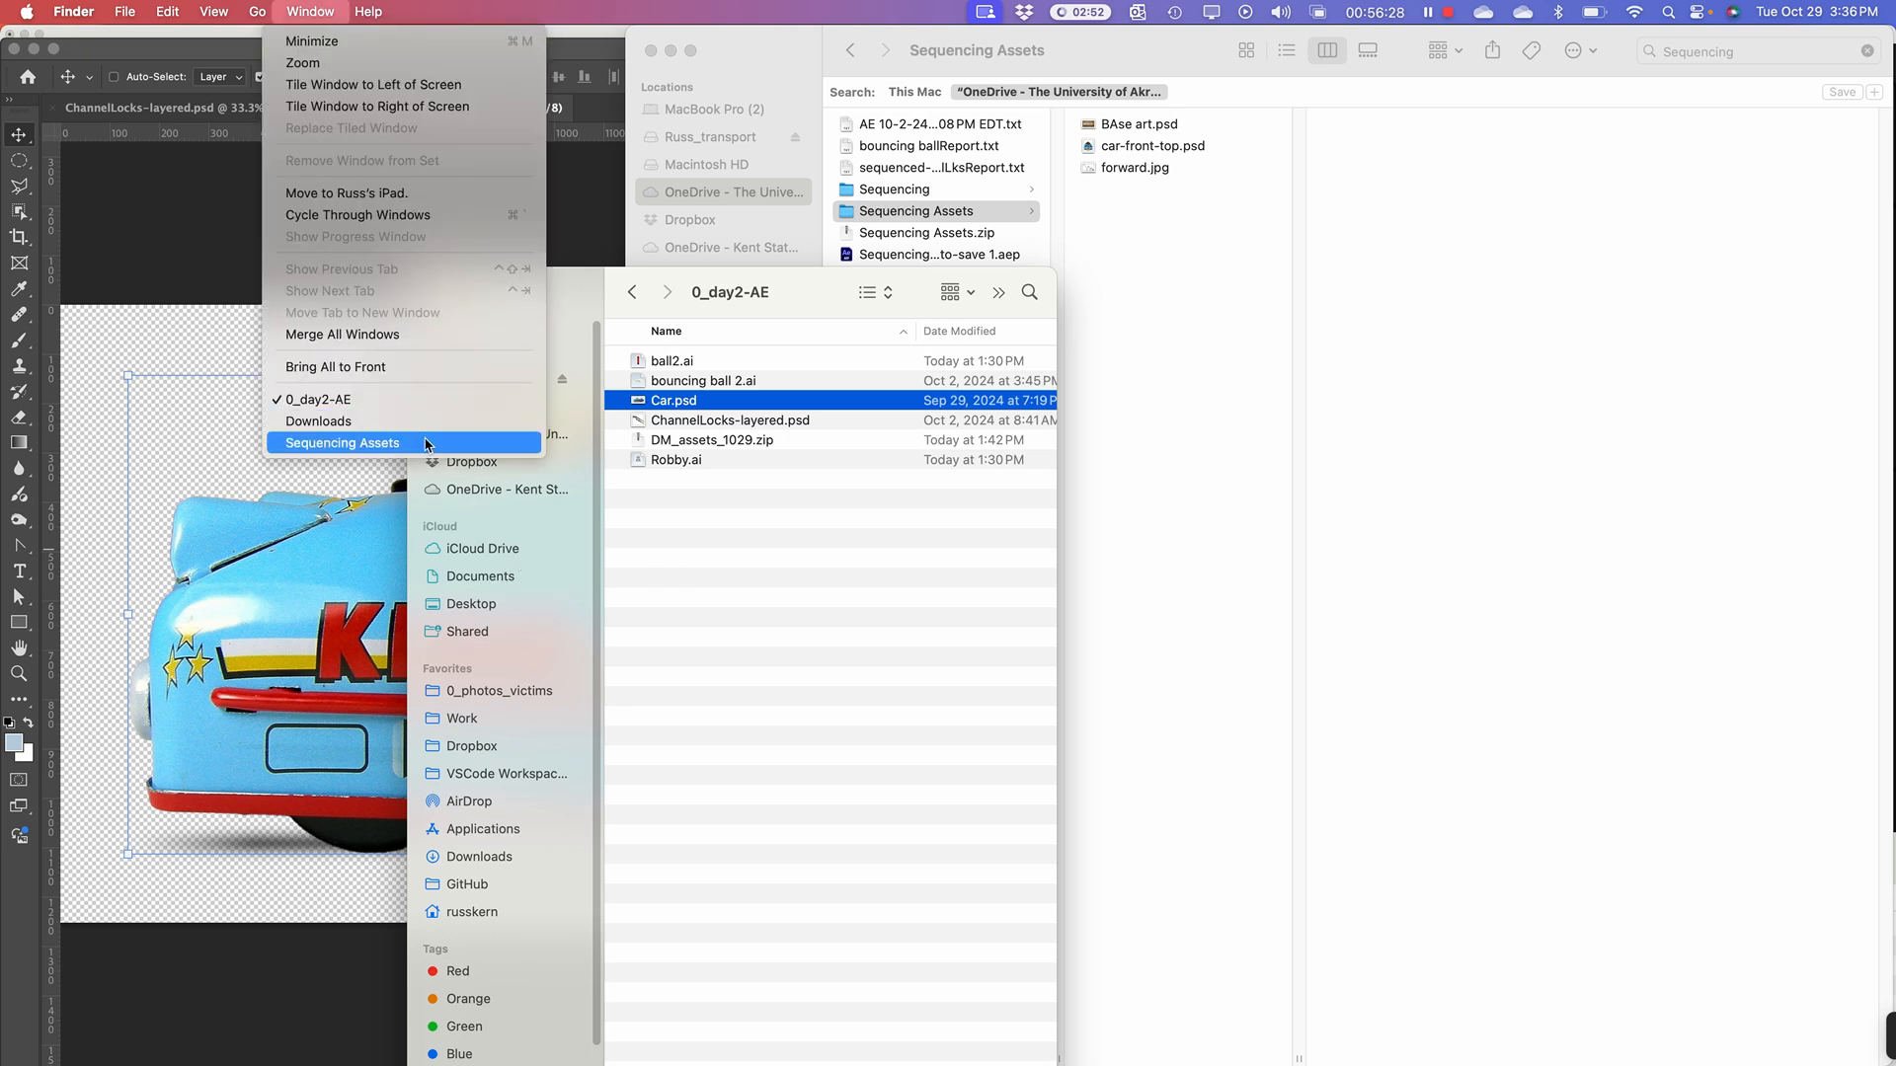
pyautogui.click(421, 441)
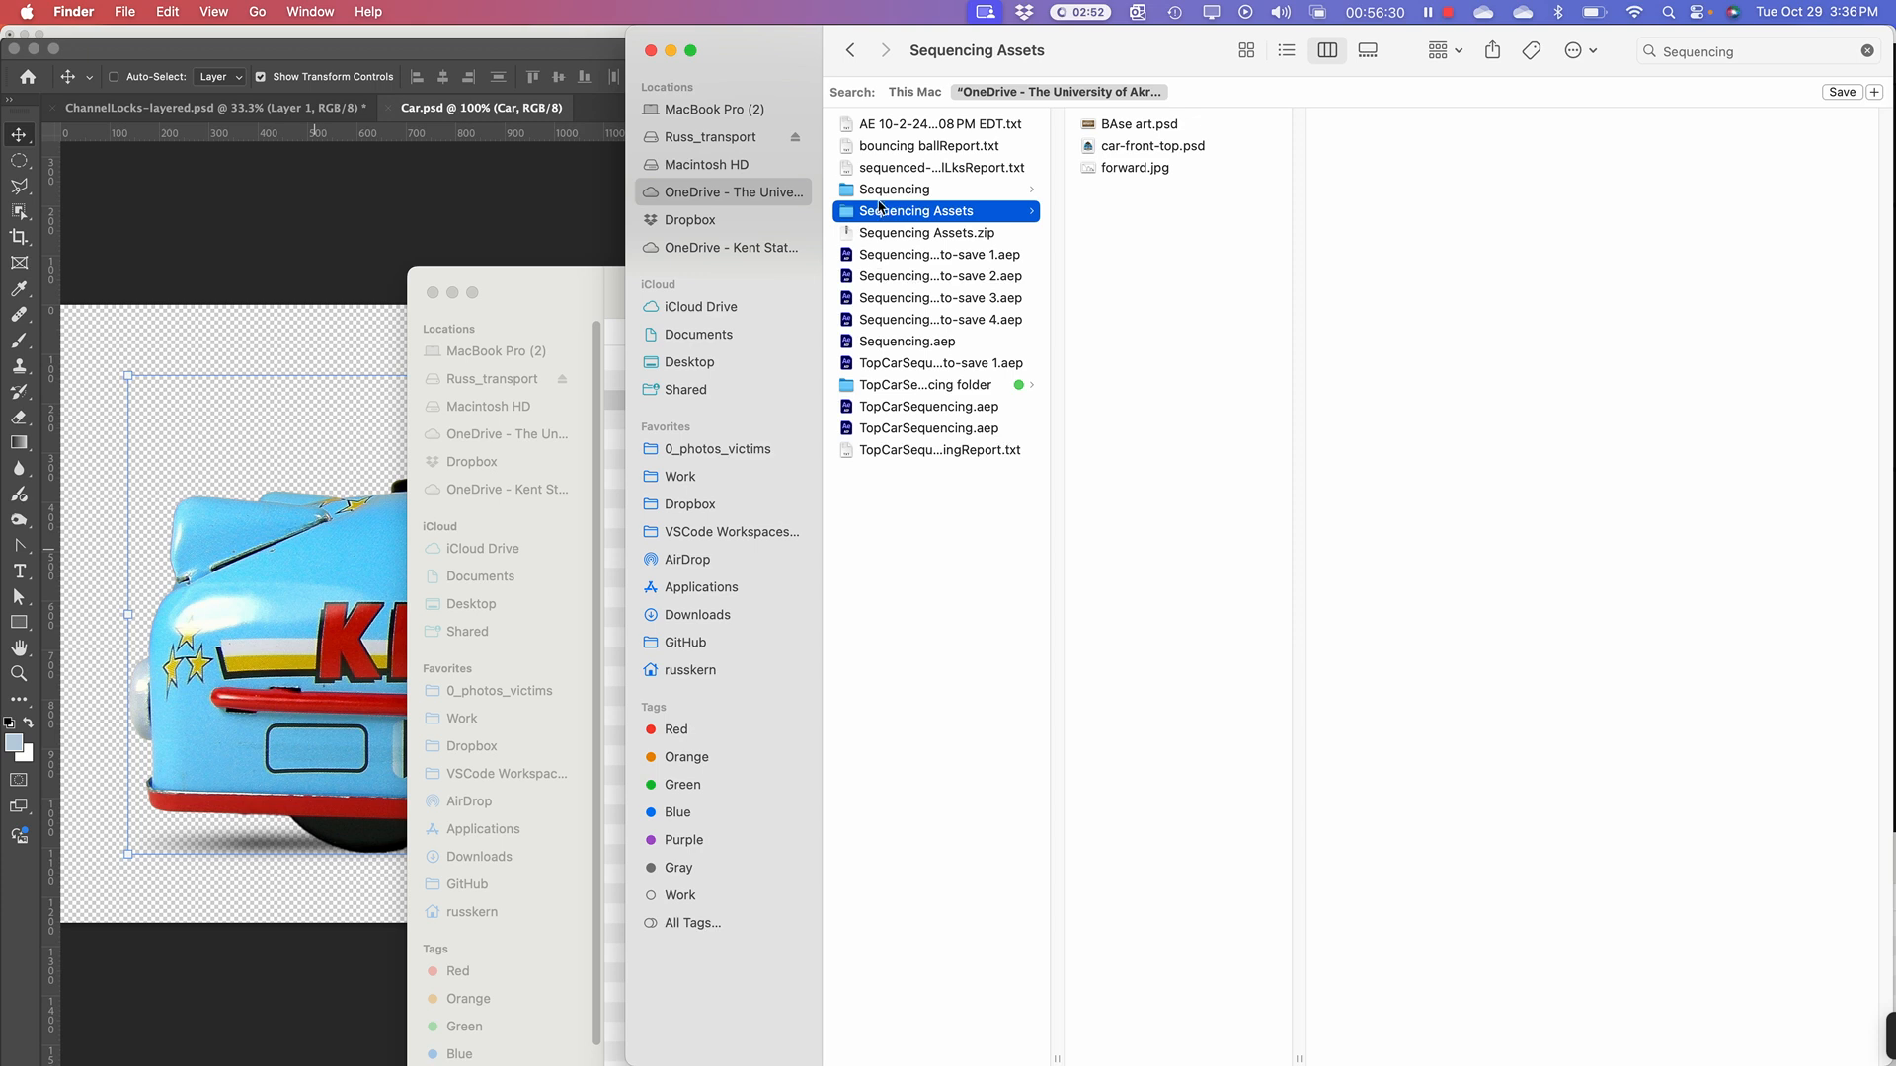
# Step: Open Main Car Test.mp4 from the TopCarSequencing folder with QuickTime Player
pyautogui.click(855, 384)
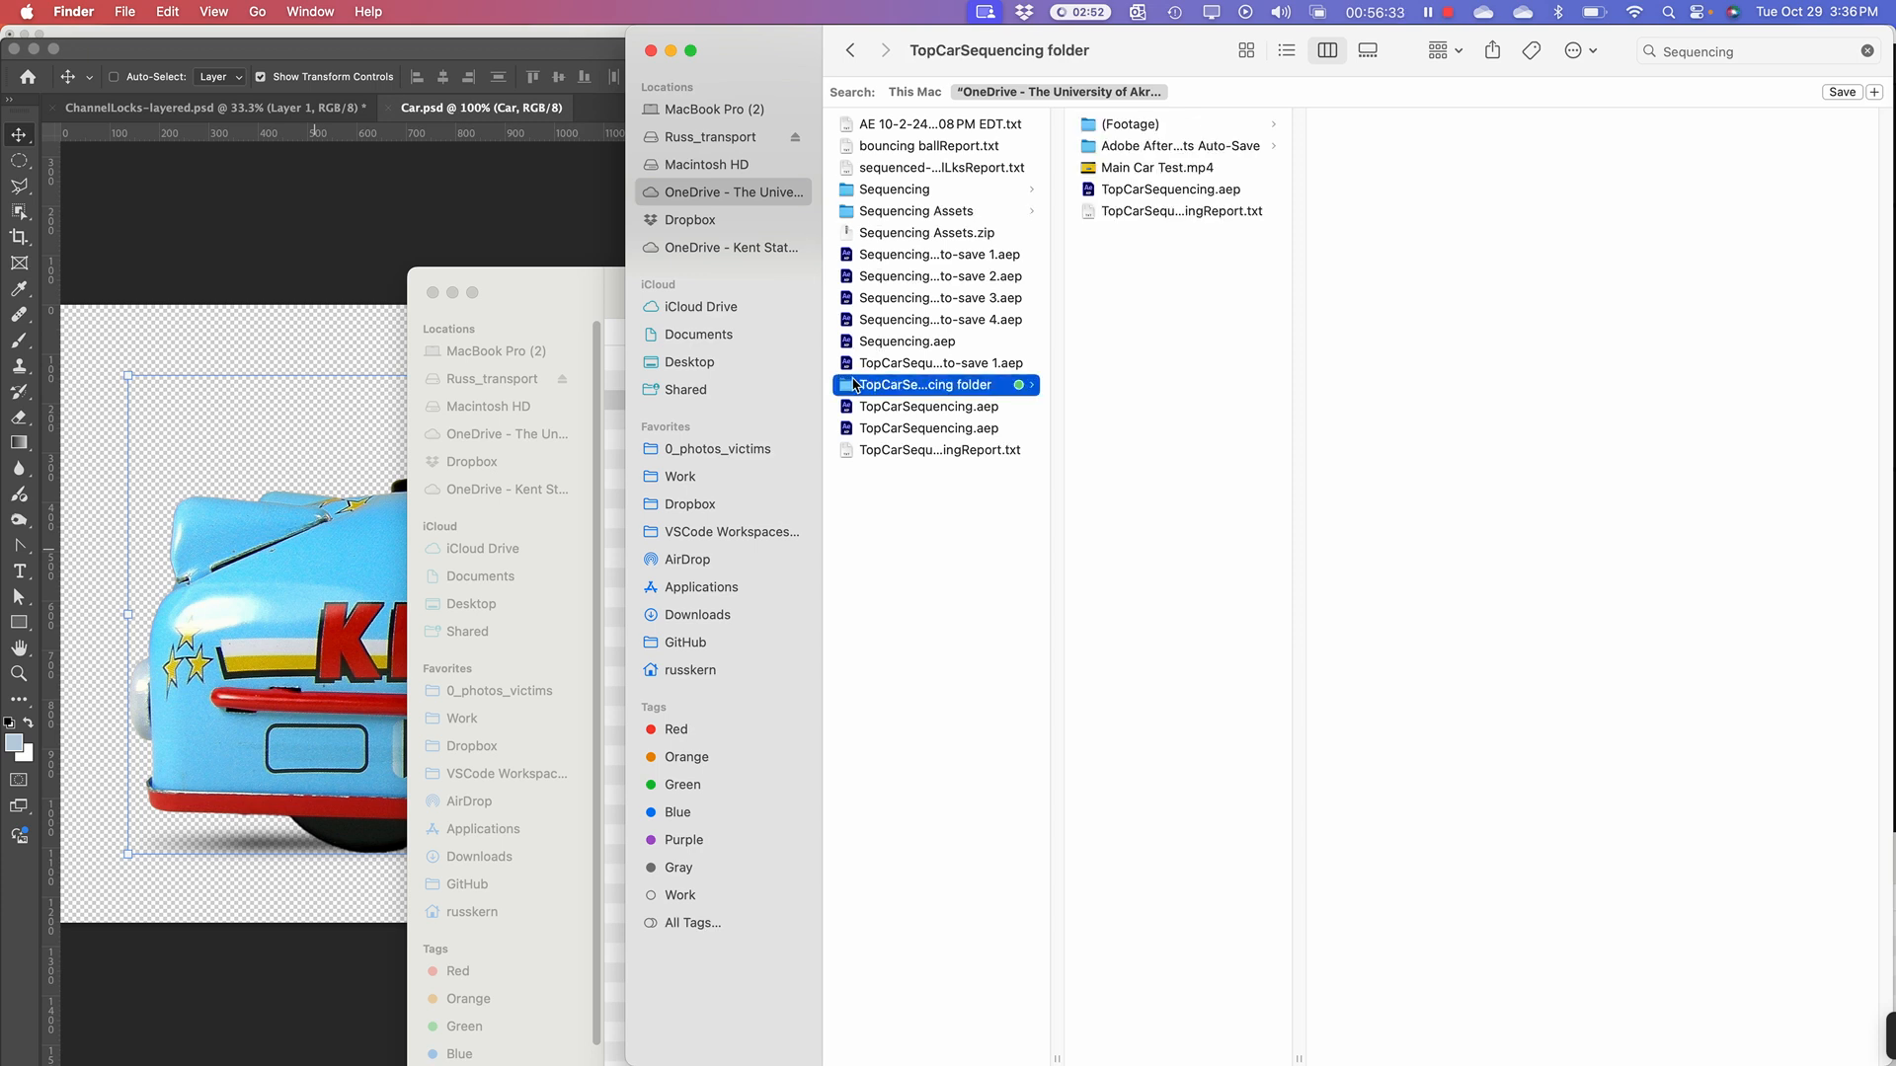
pyautogui.click(1096, 167)
pyautogui.rightClick(1097, 170)
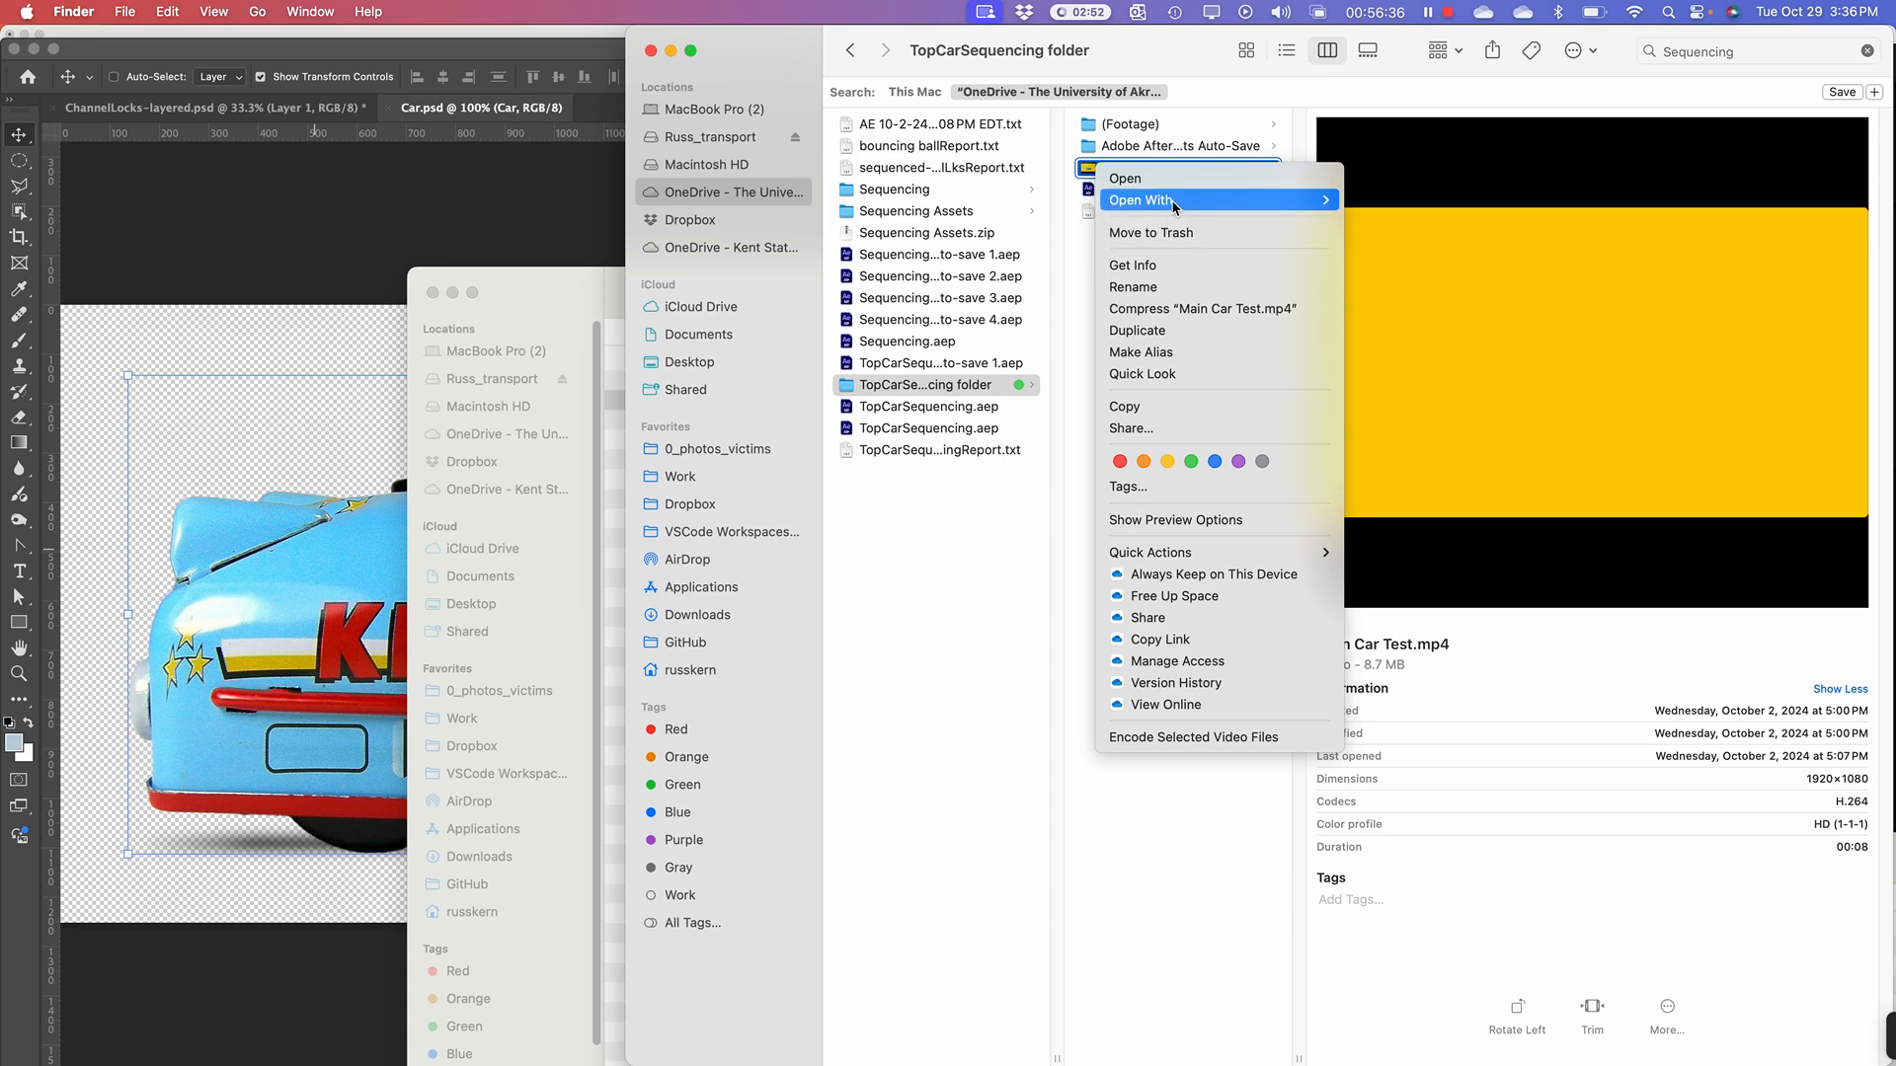
pyautogui.moveTo(1222, 201)
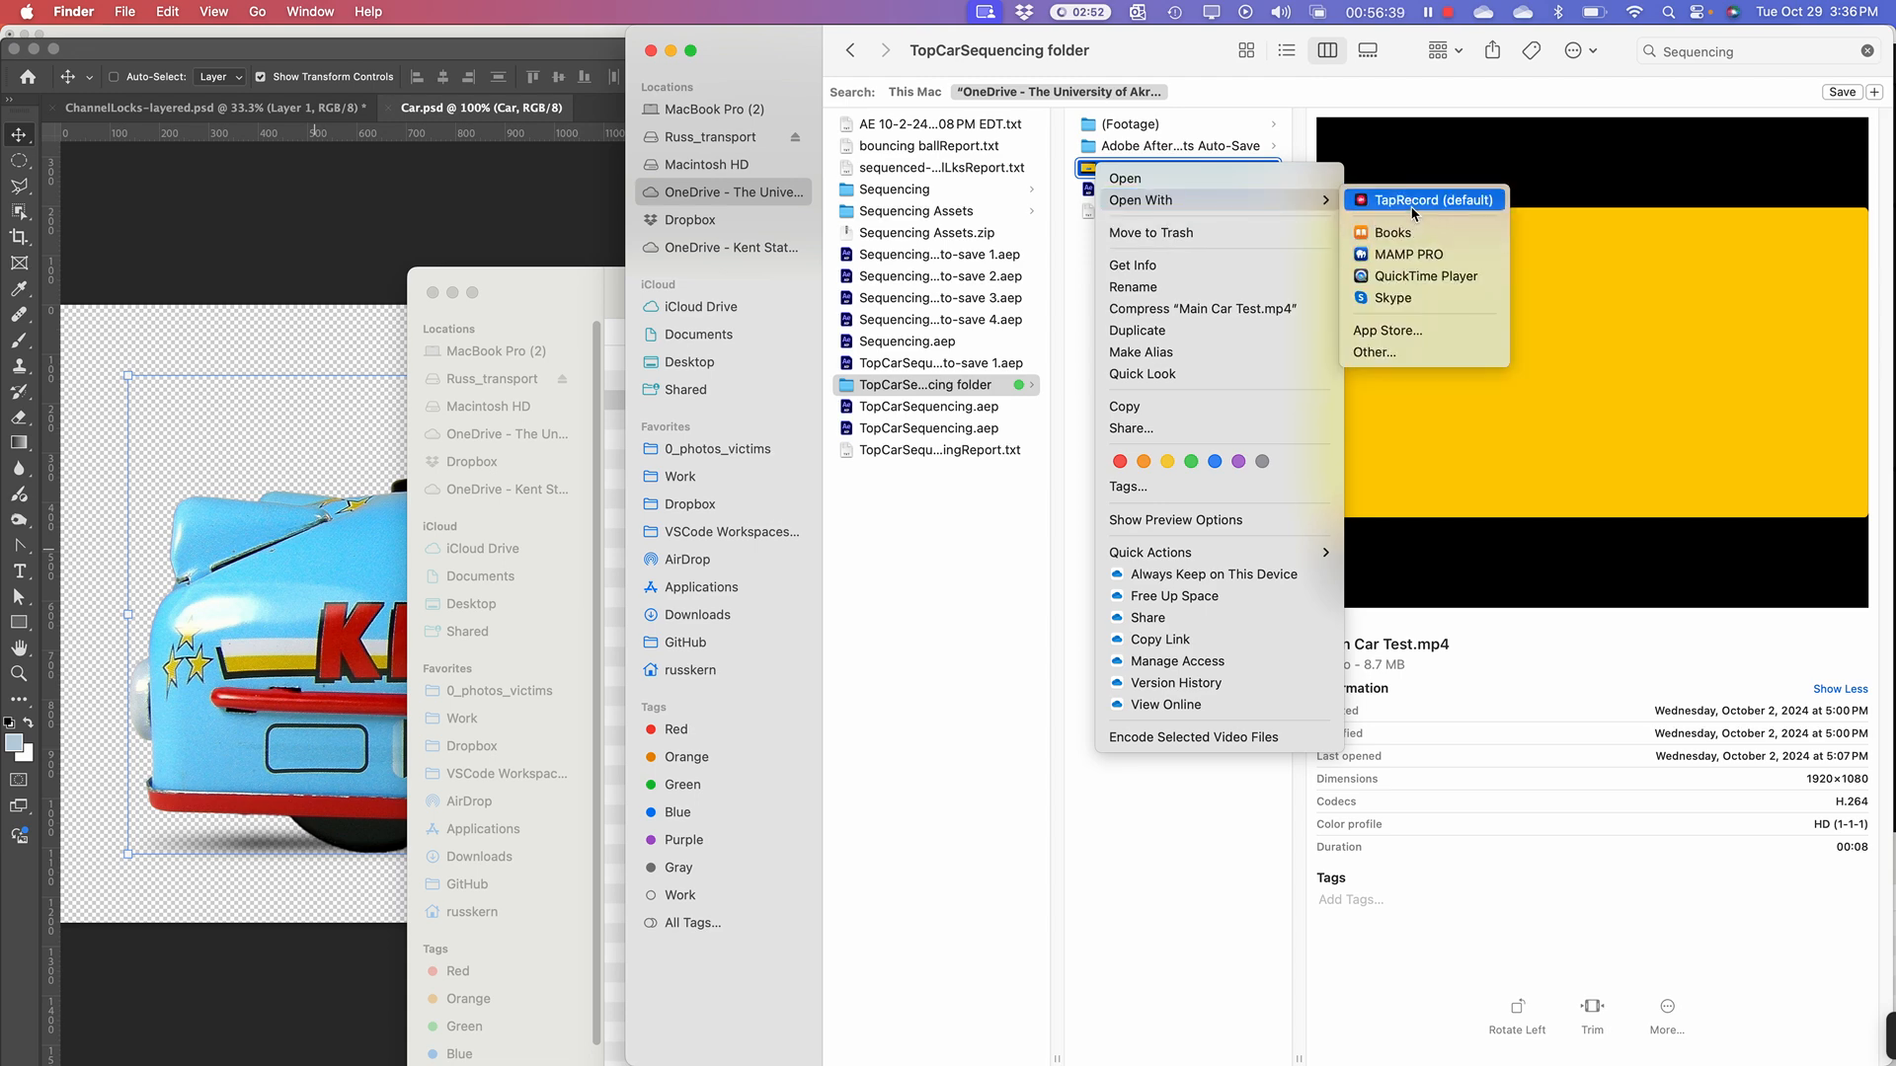
pyautogui.click(1416, 275)
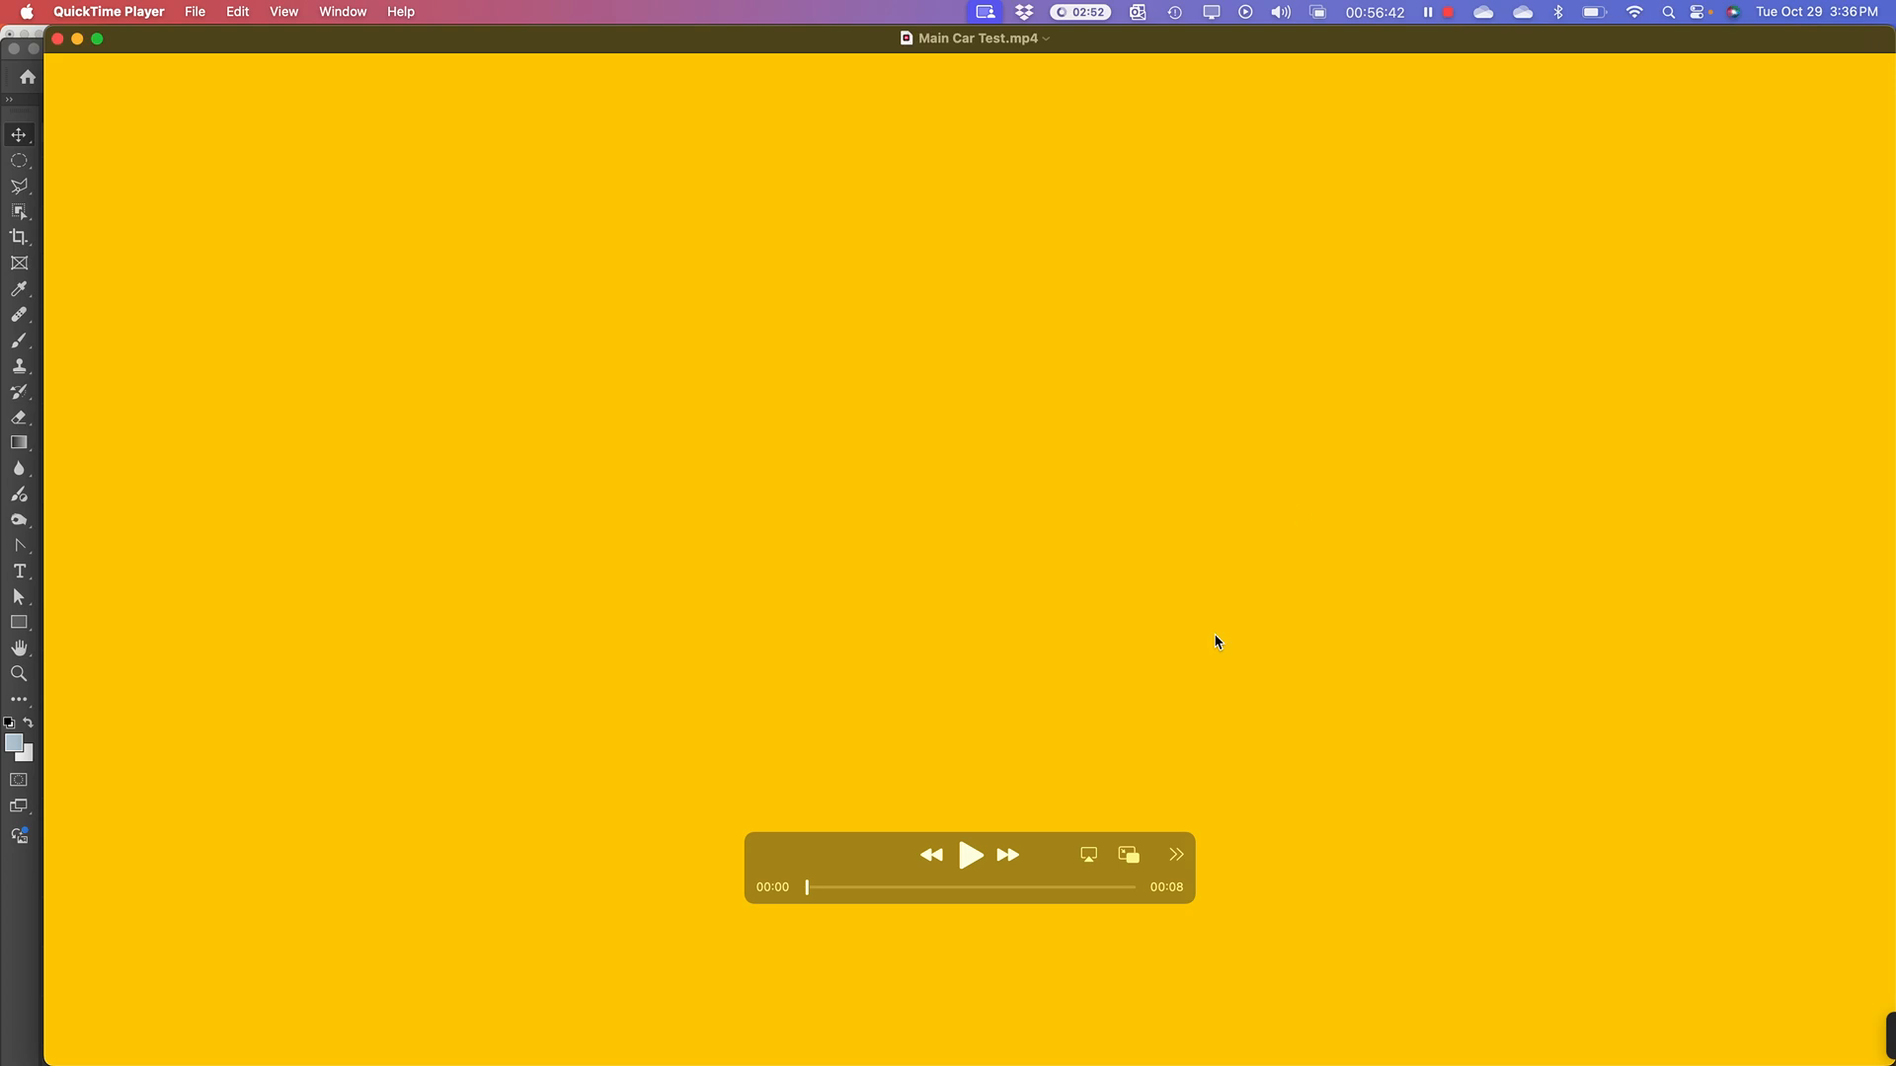
# Step: Play the Main Car Test video, turn on looping, and play it again
pyautogui.press('space')
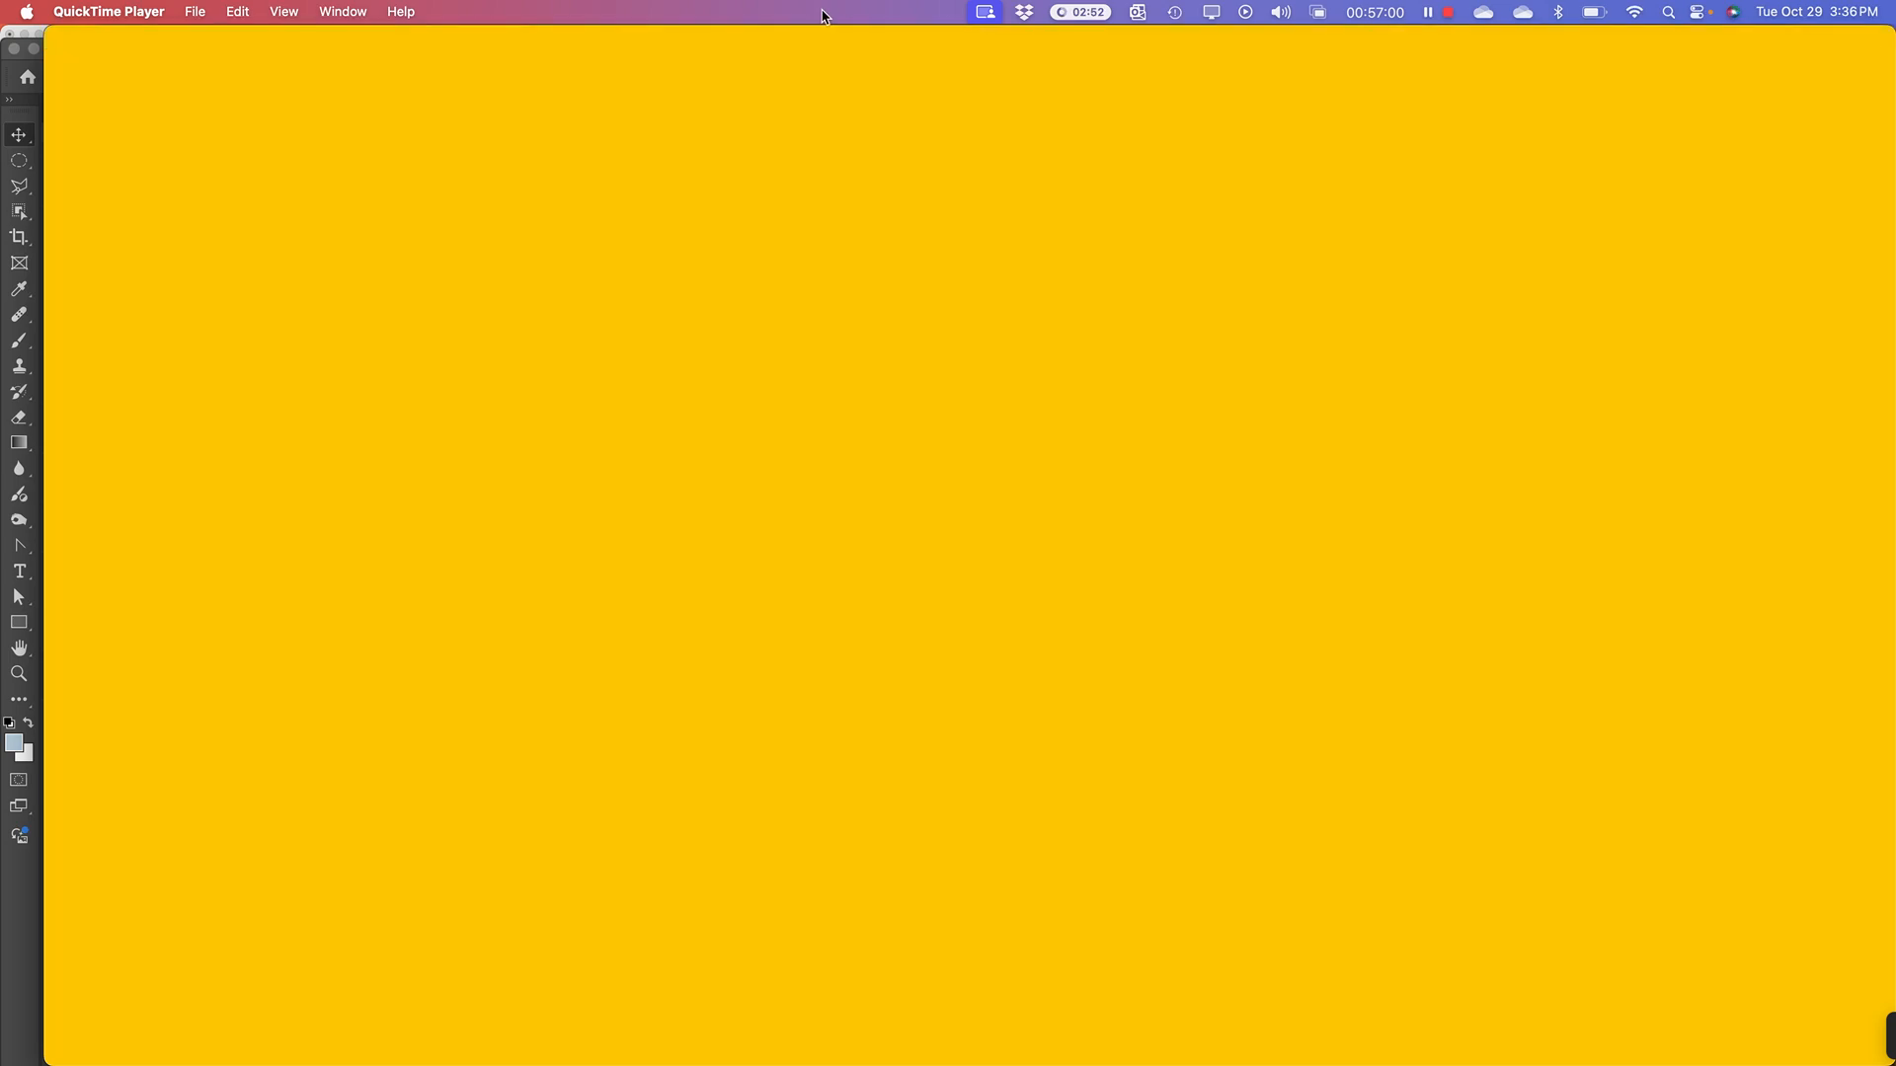
pyautogui.click(273, 14)
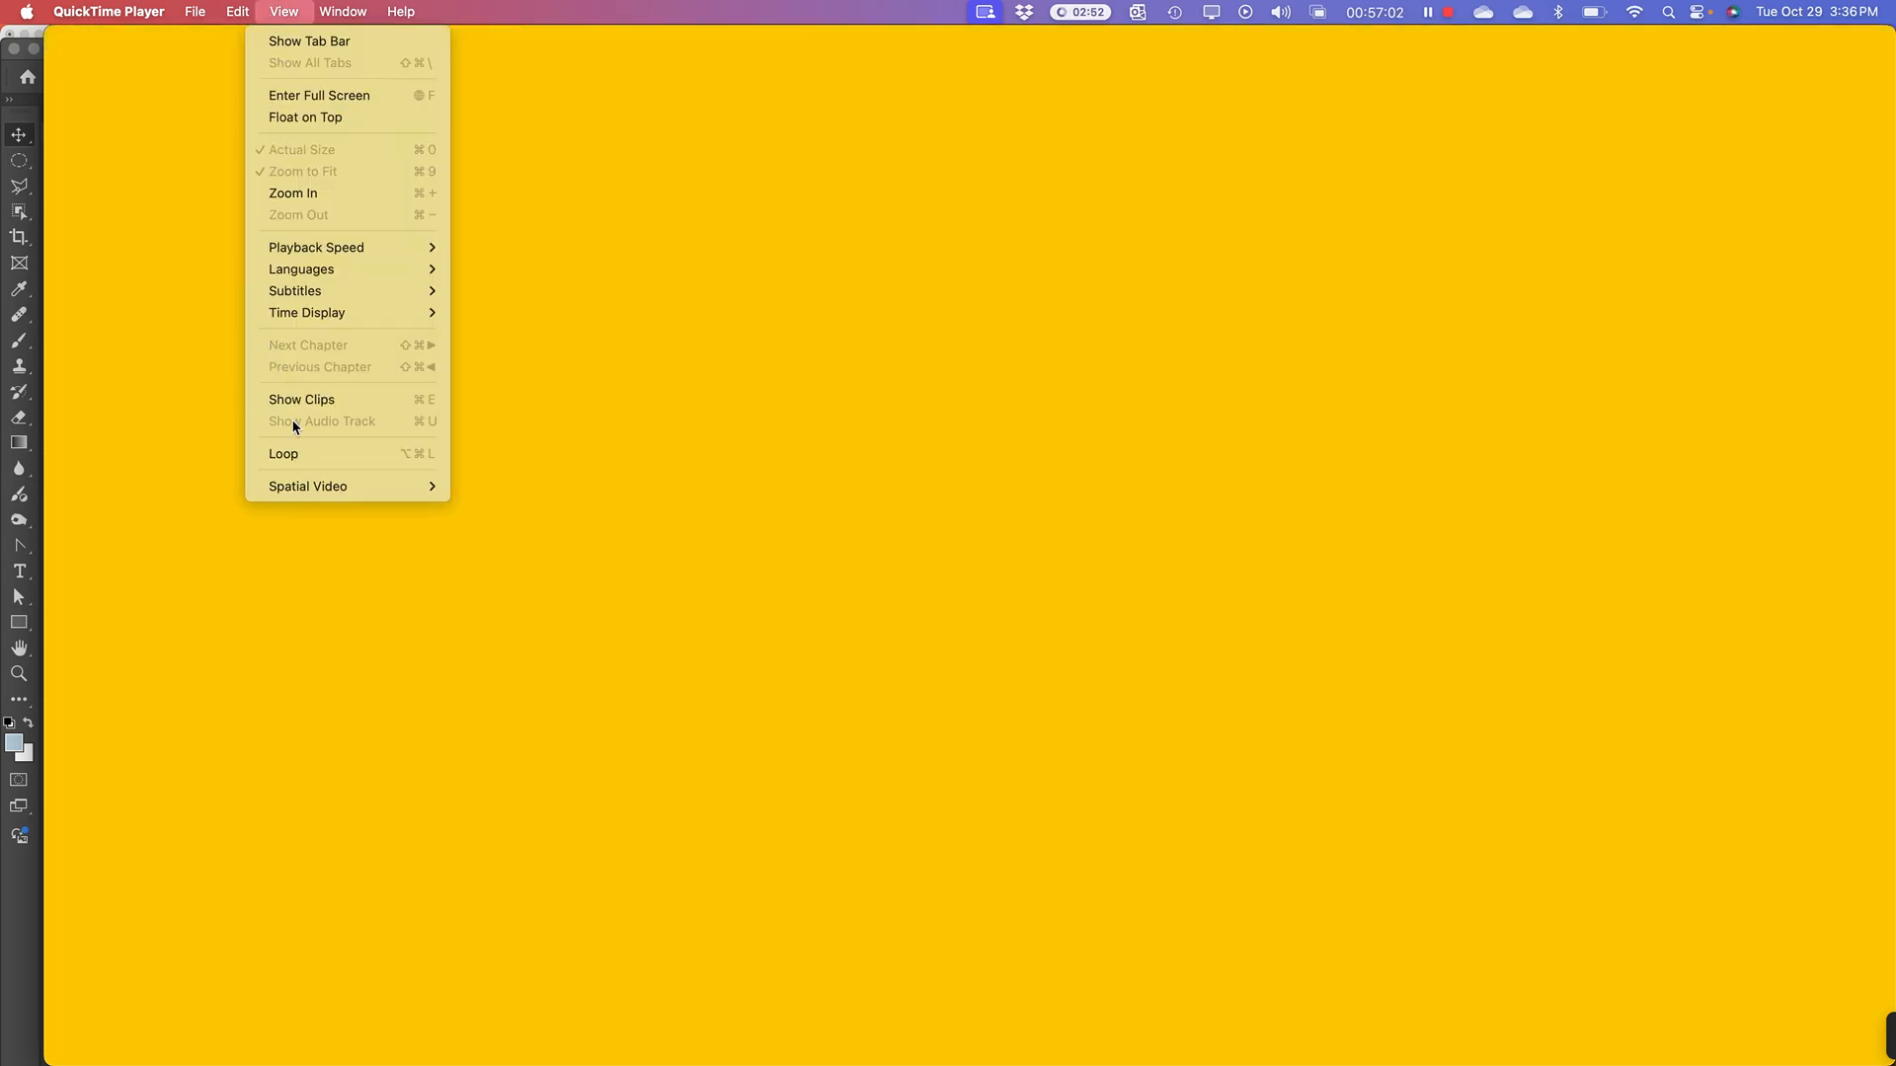
pyautogui.click(311, 454)
pyautogui.press('space')
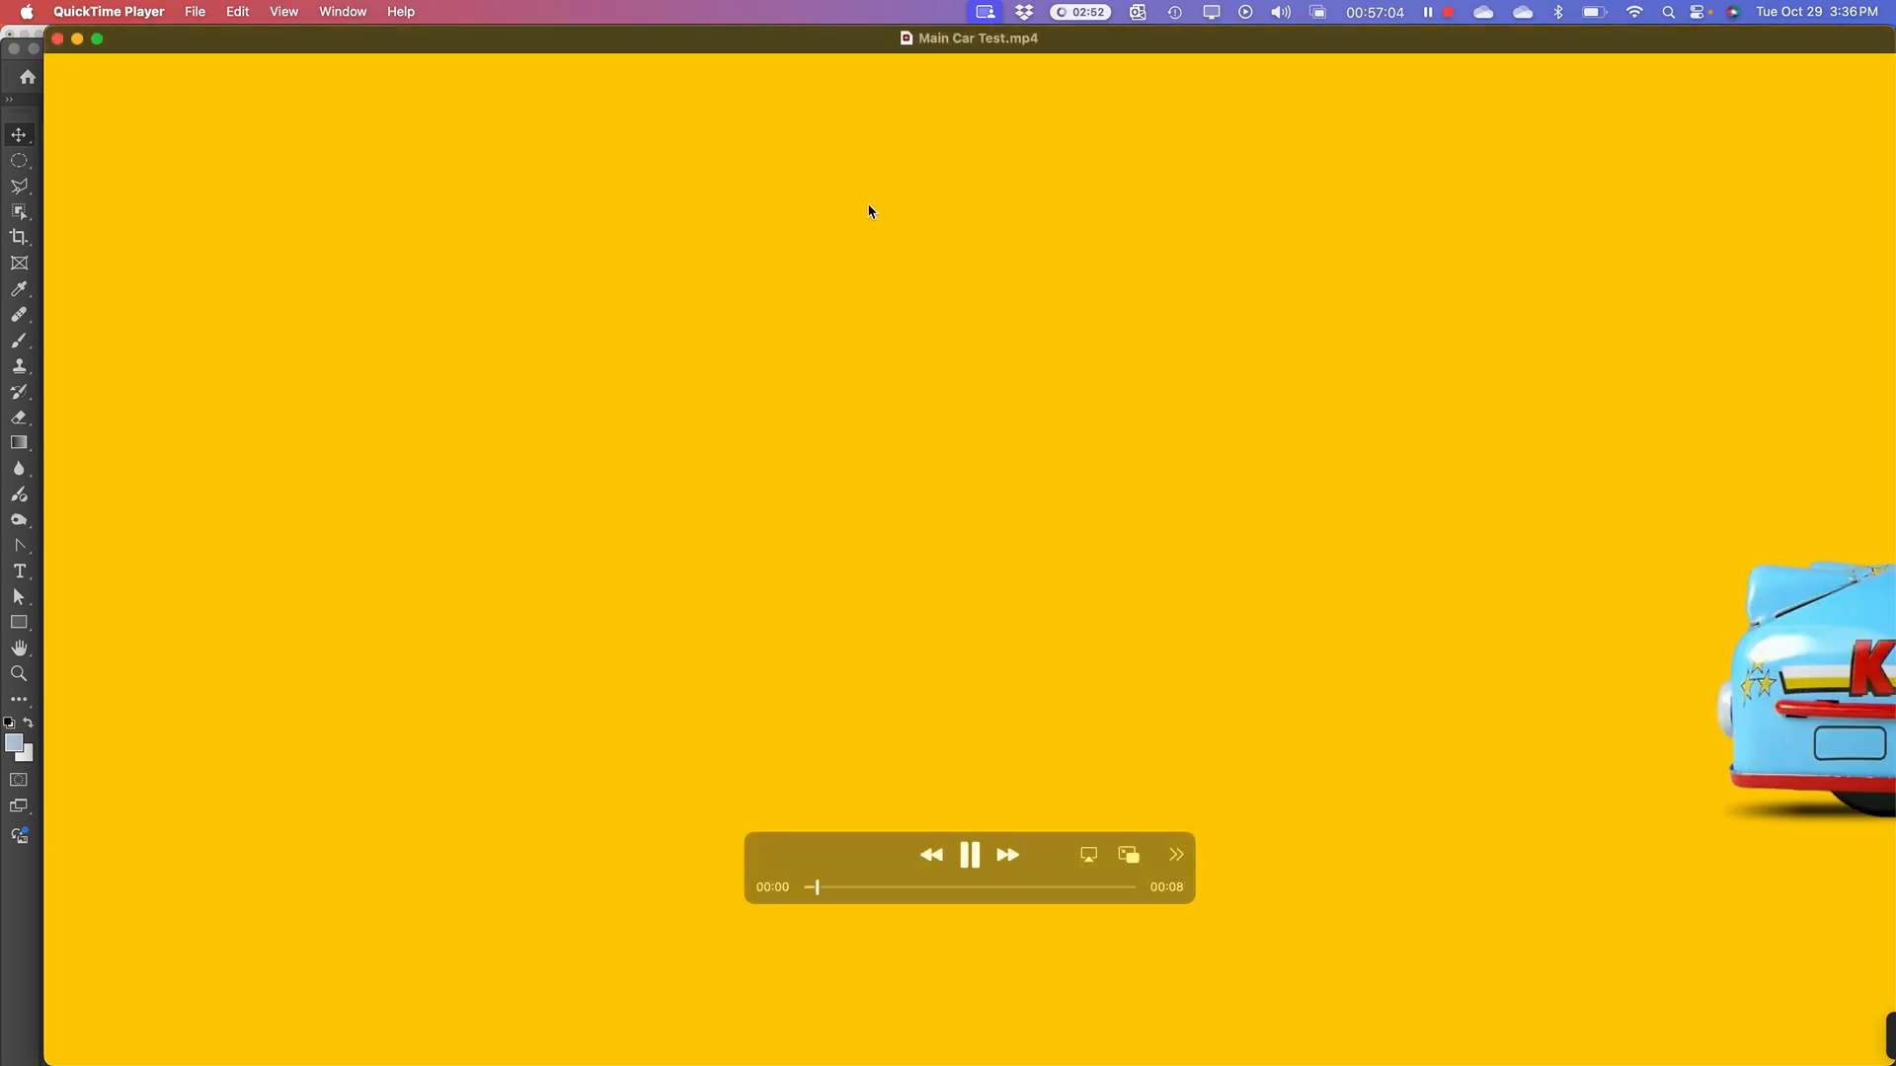